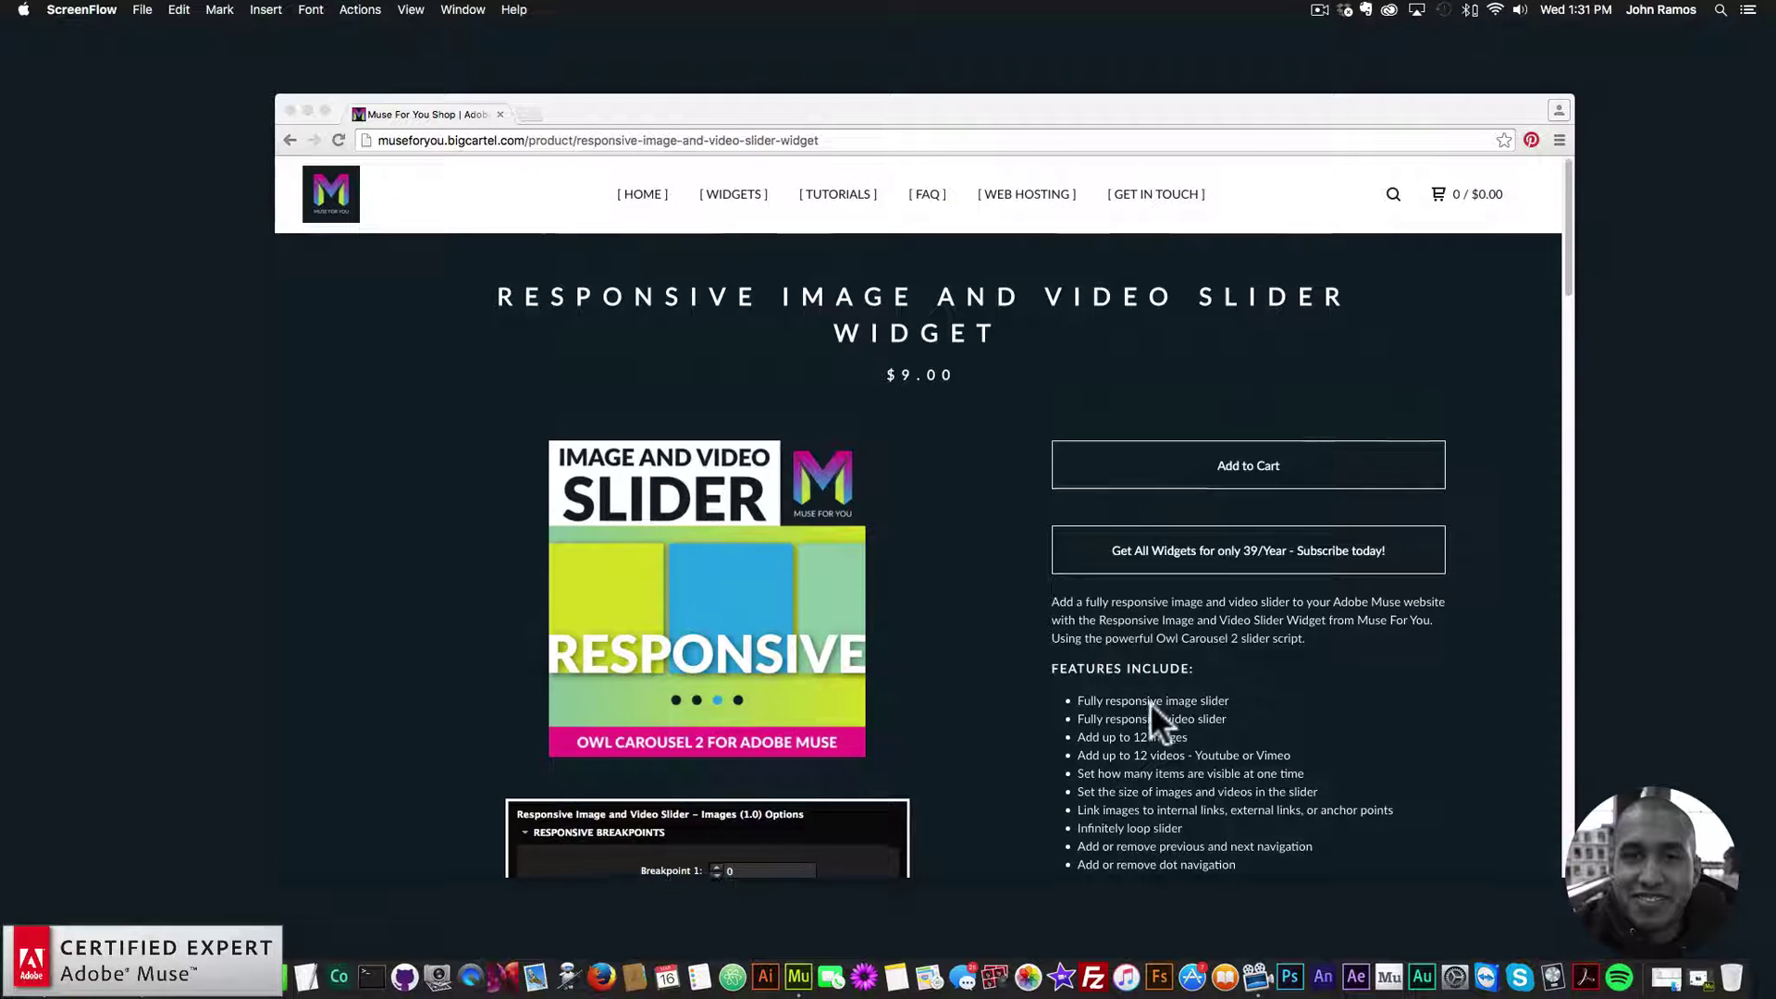
# - Read through the feature list on the Responsive Image and Video Slider Widget product page
pyautogui.scroll(-5, 1151, 706)
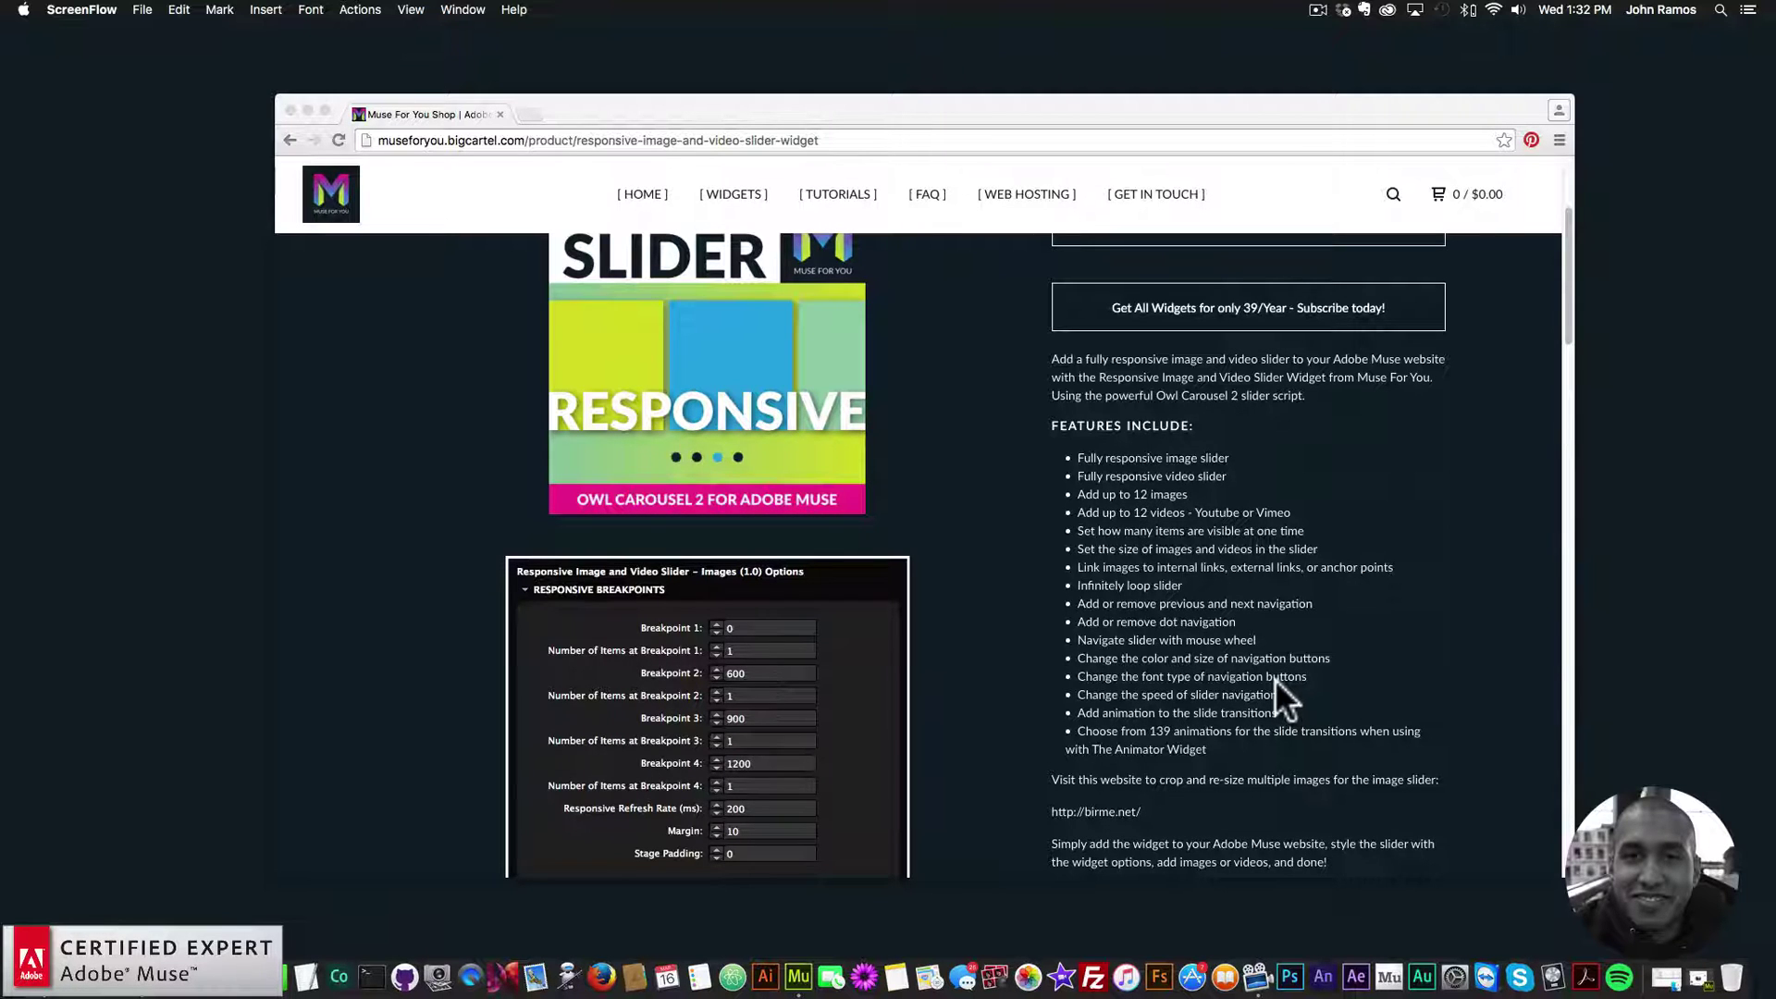
pyautogui.scroll(1, 1286, 675)
pyautogui.scroll(-1, 1284, 657)
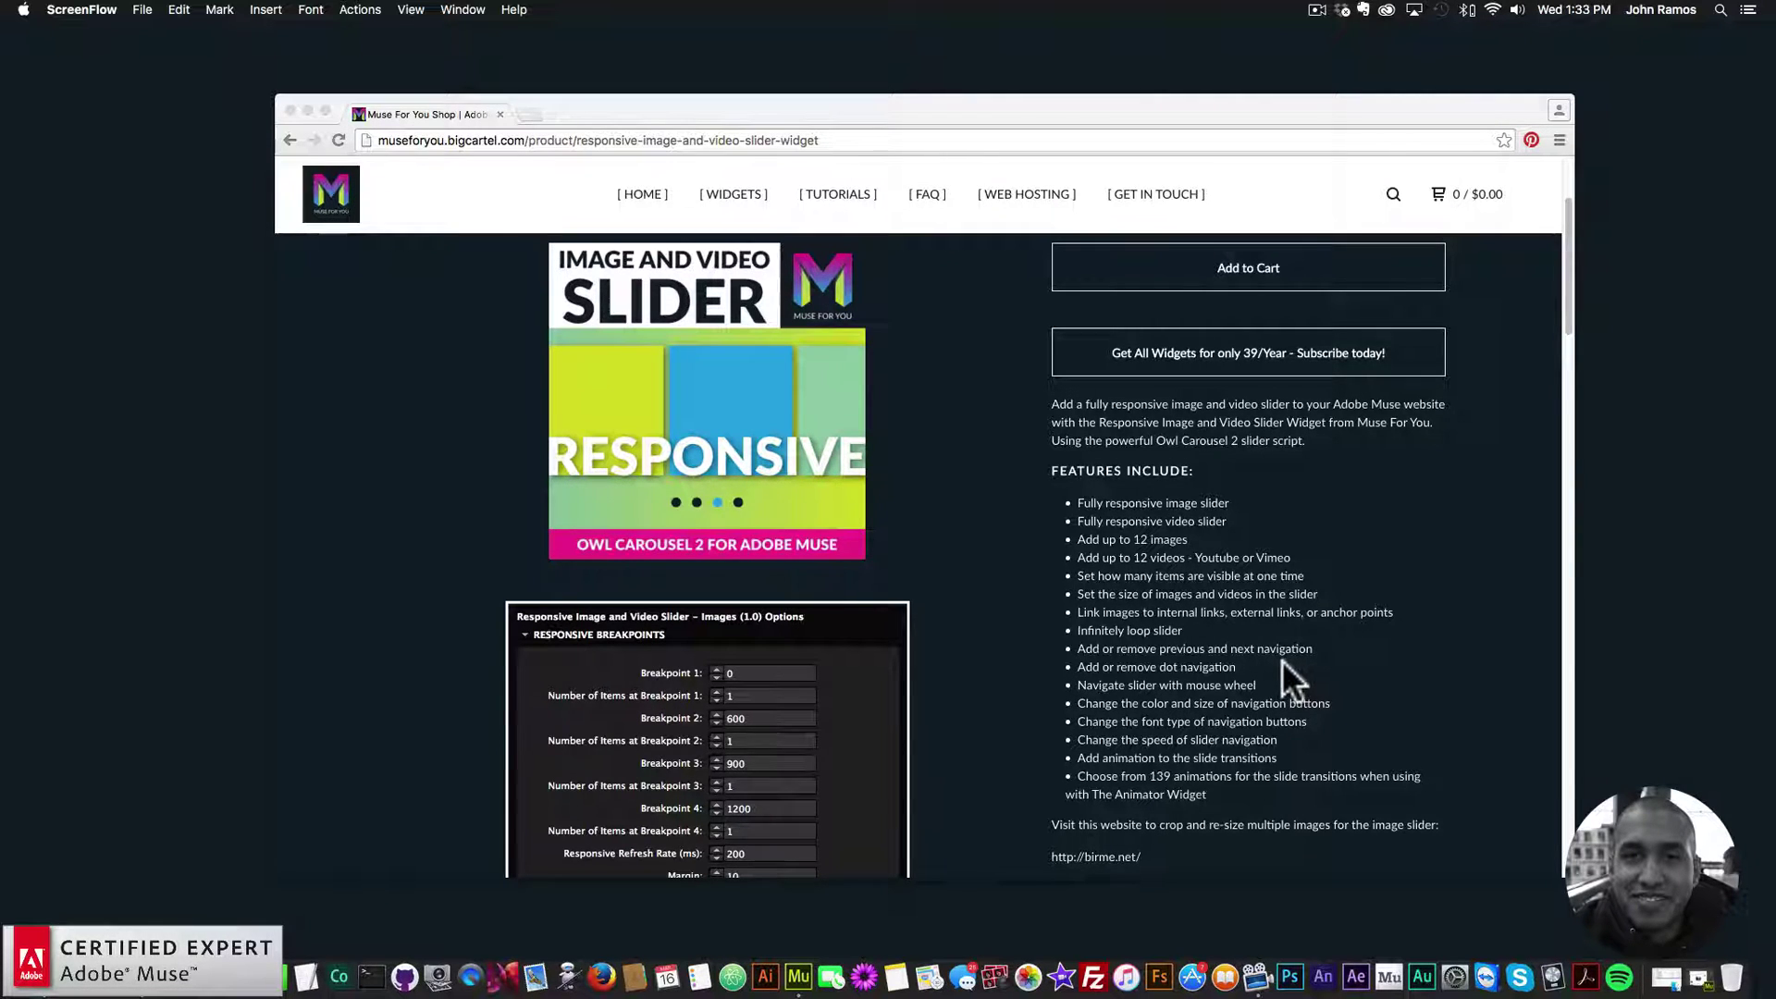
pyautogui.scroll(-3, 1282, 658)
pyautogui.scroll(-5, 1280, 658)
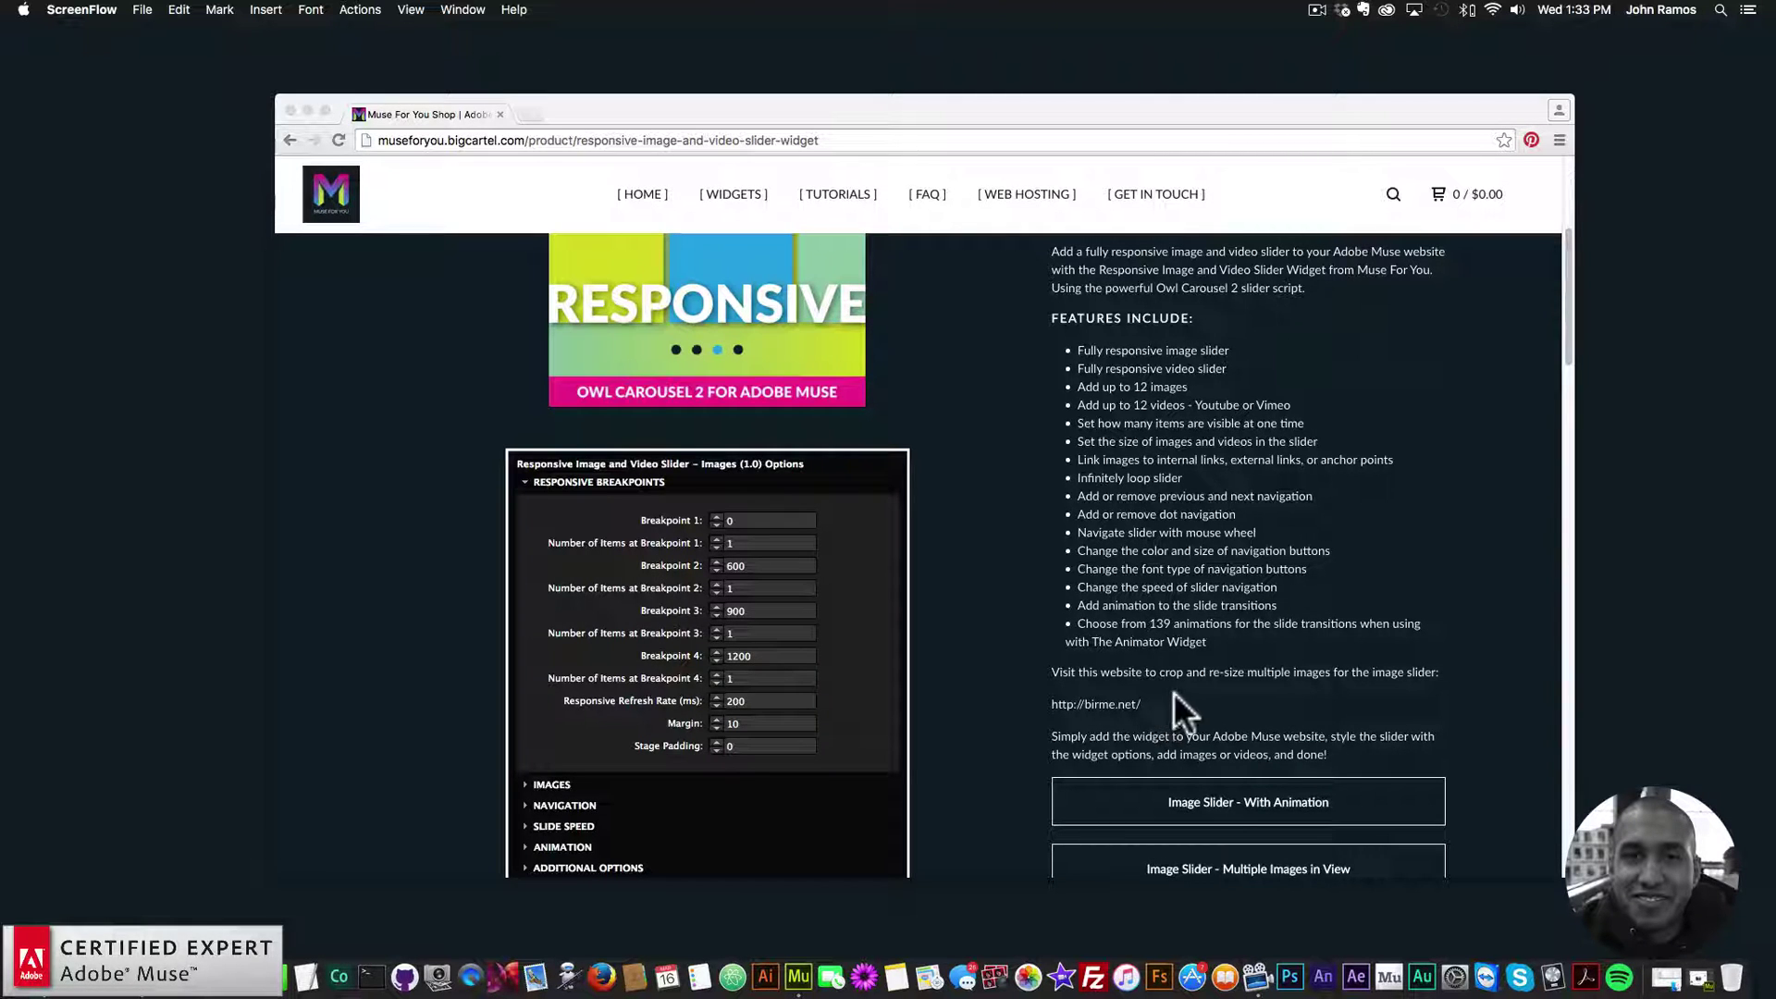
# - Open the linked birme.net batch image resizer and inspect its vertical crop alignment options, keeping Center
pyautogui.click(1180, 691)
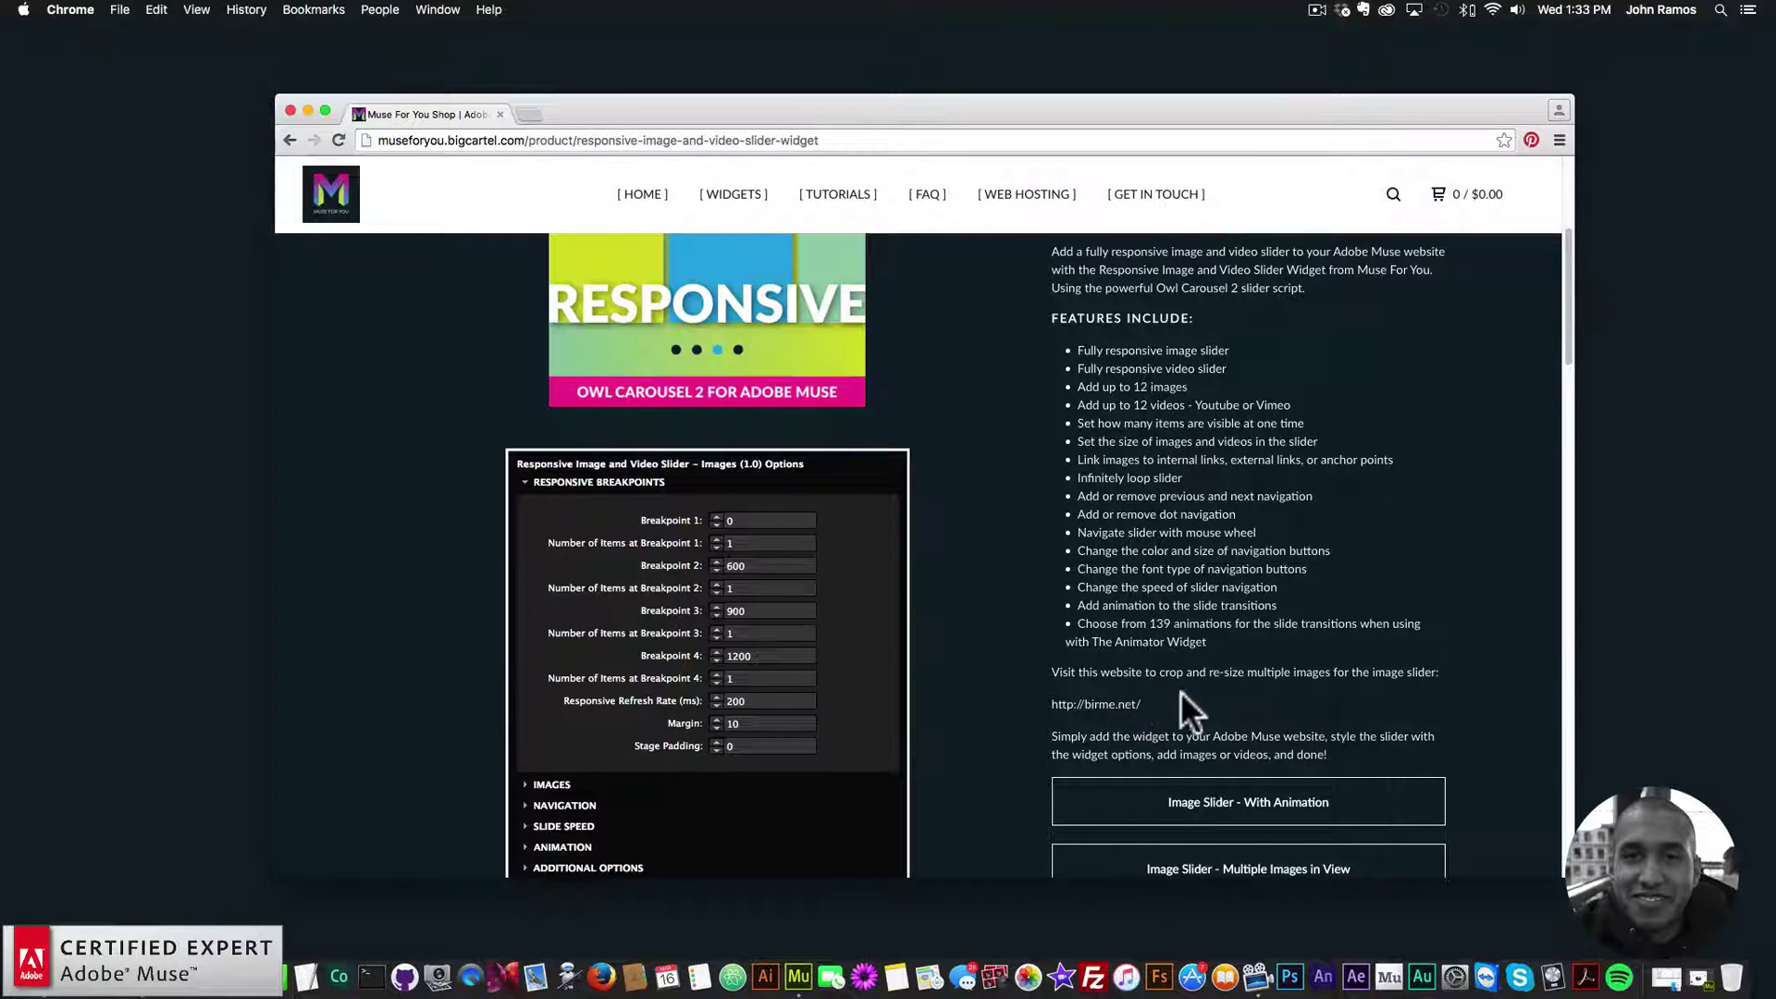
pyautogui.click(1101, 705)
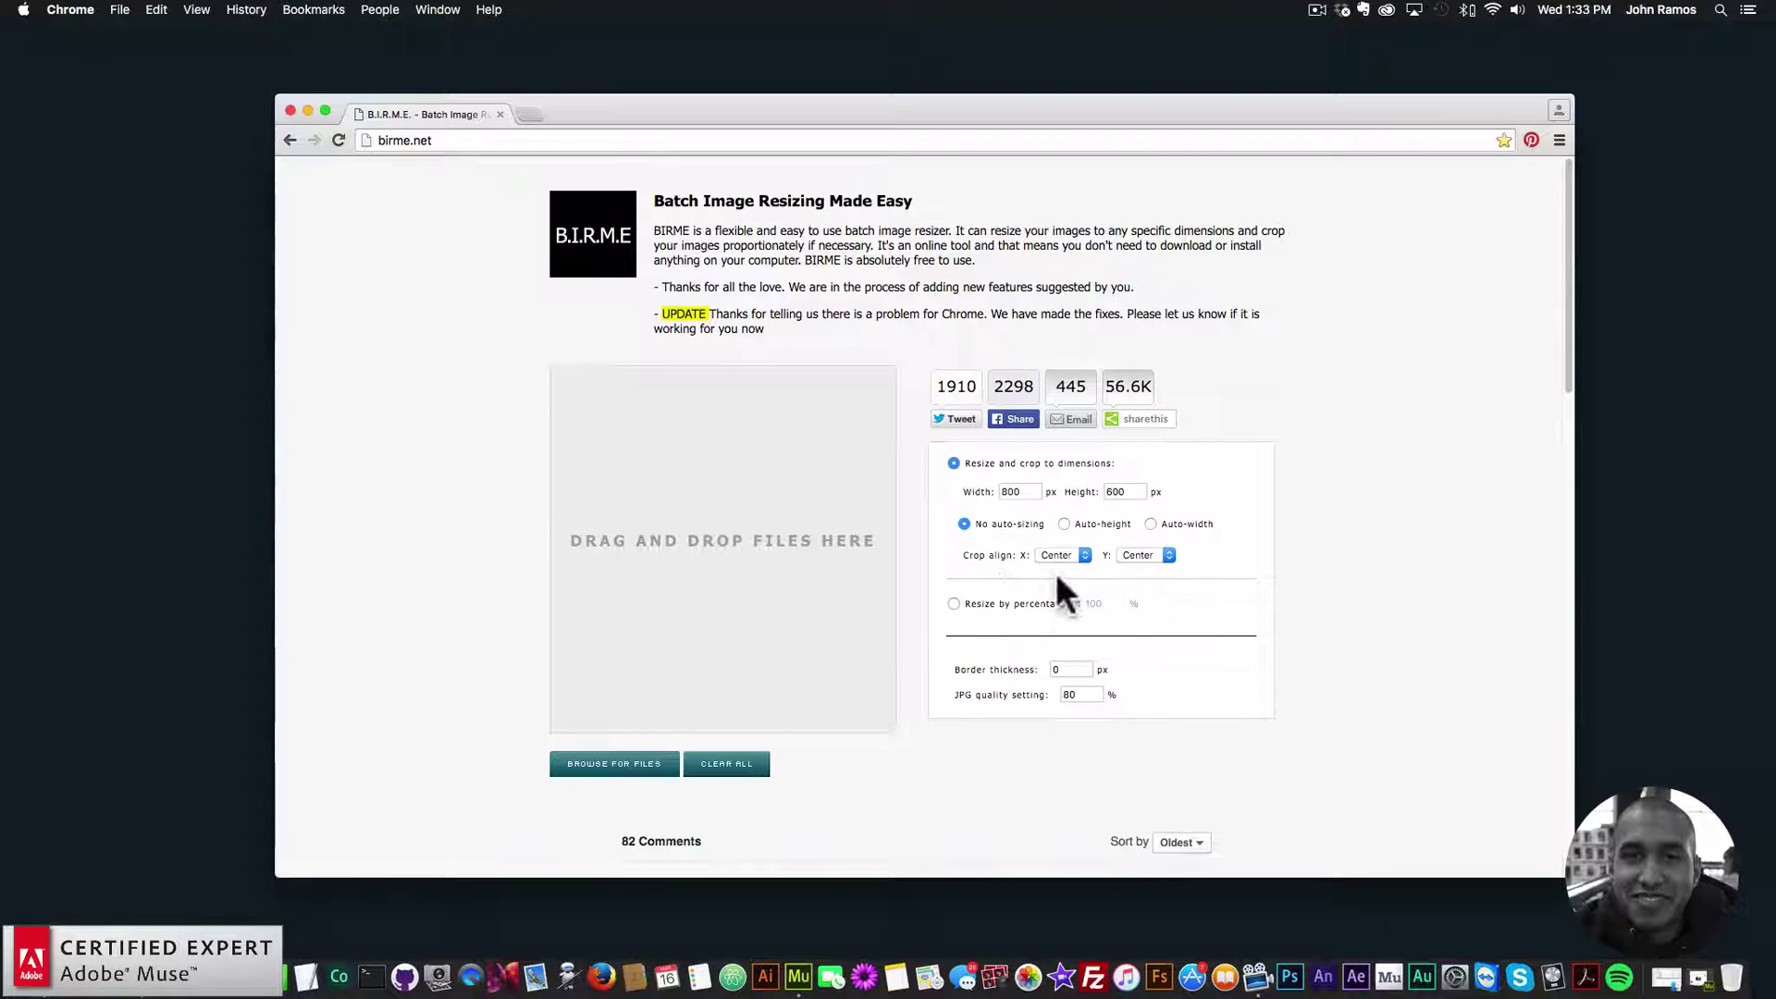
pyautogui.click(1156, 553)
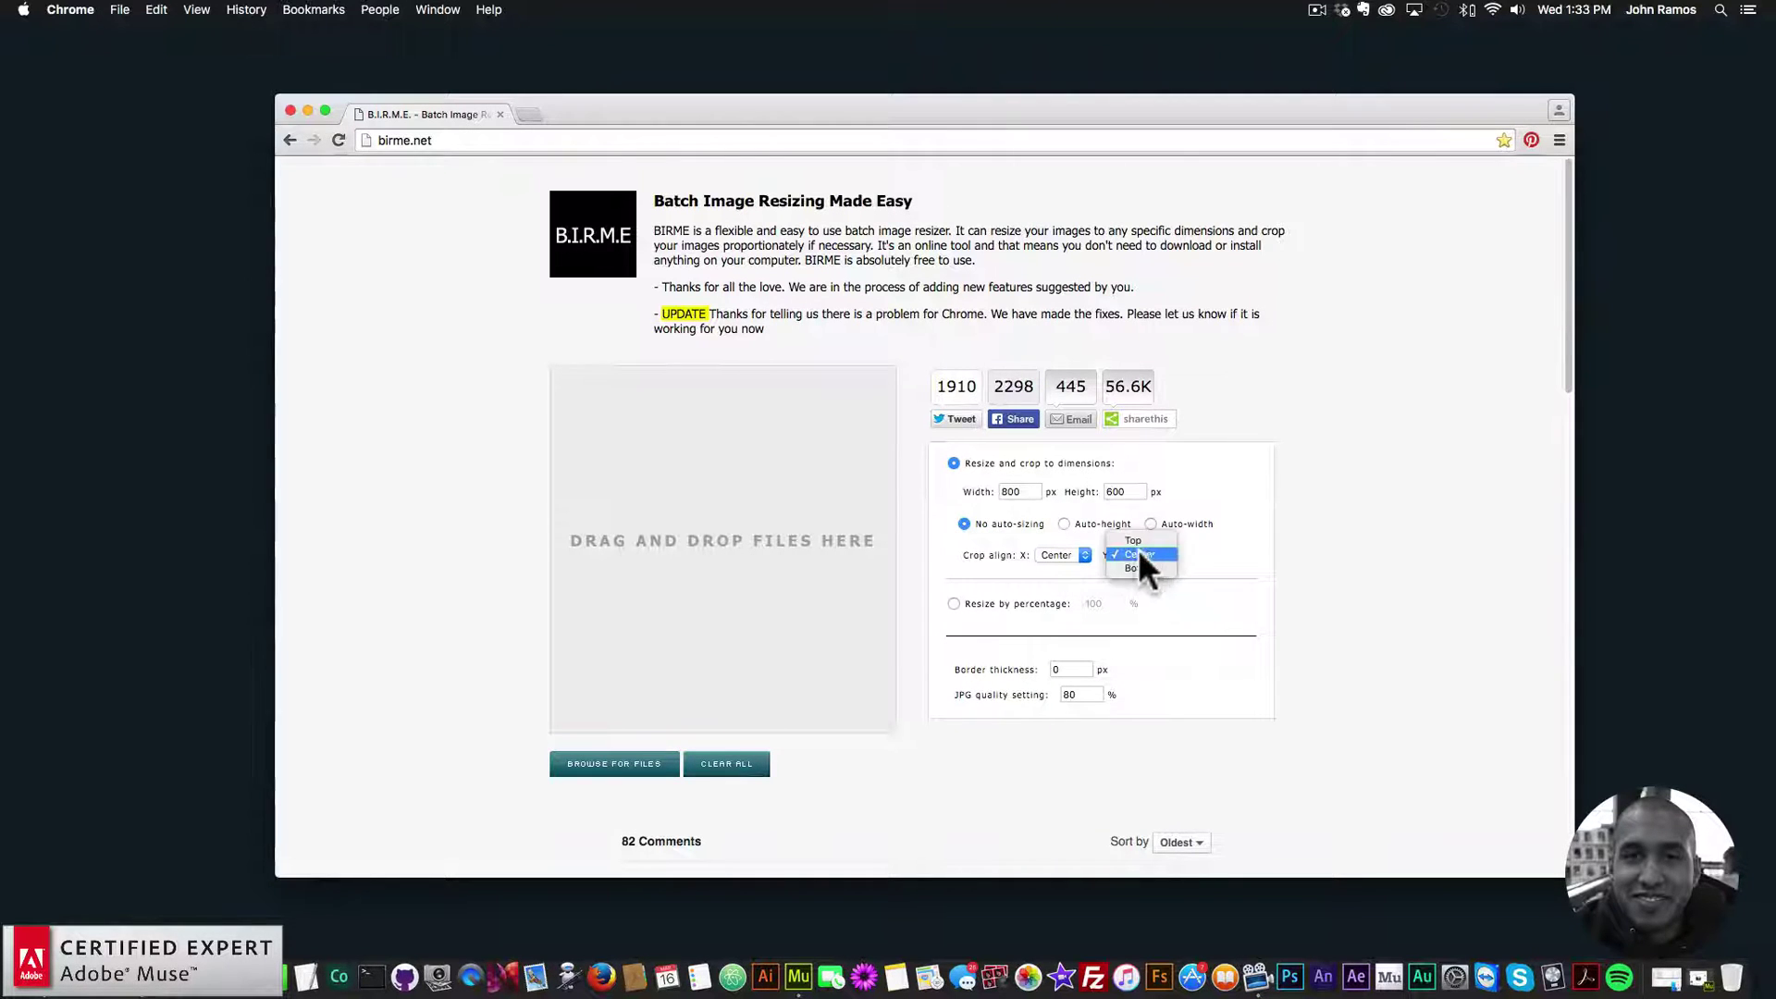
pyautogui.click(1140, 553)
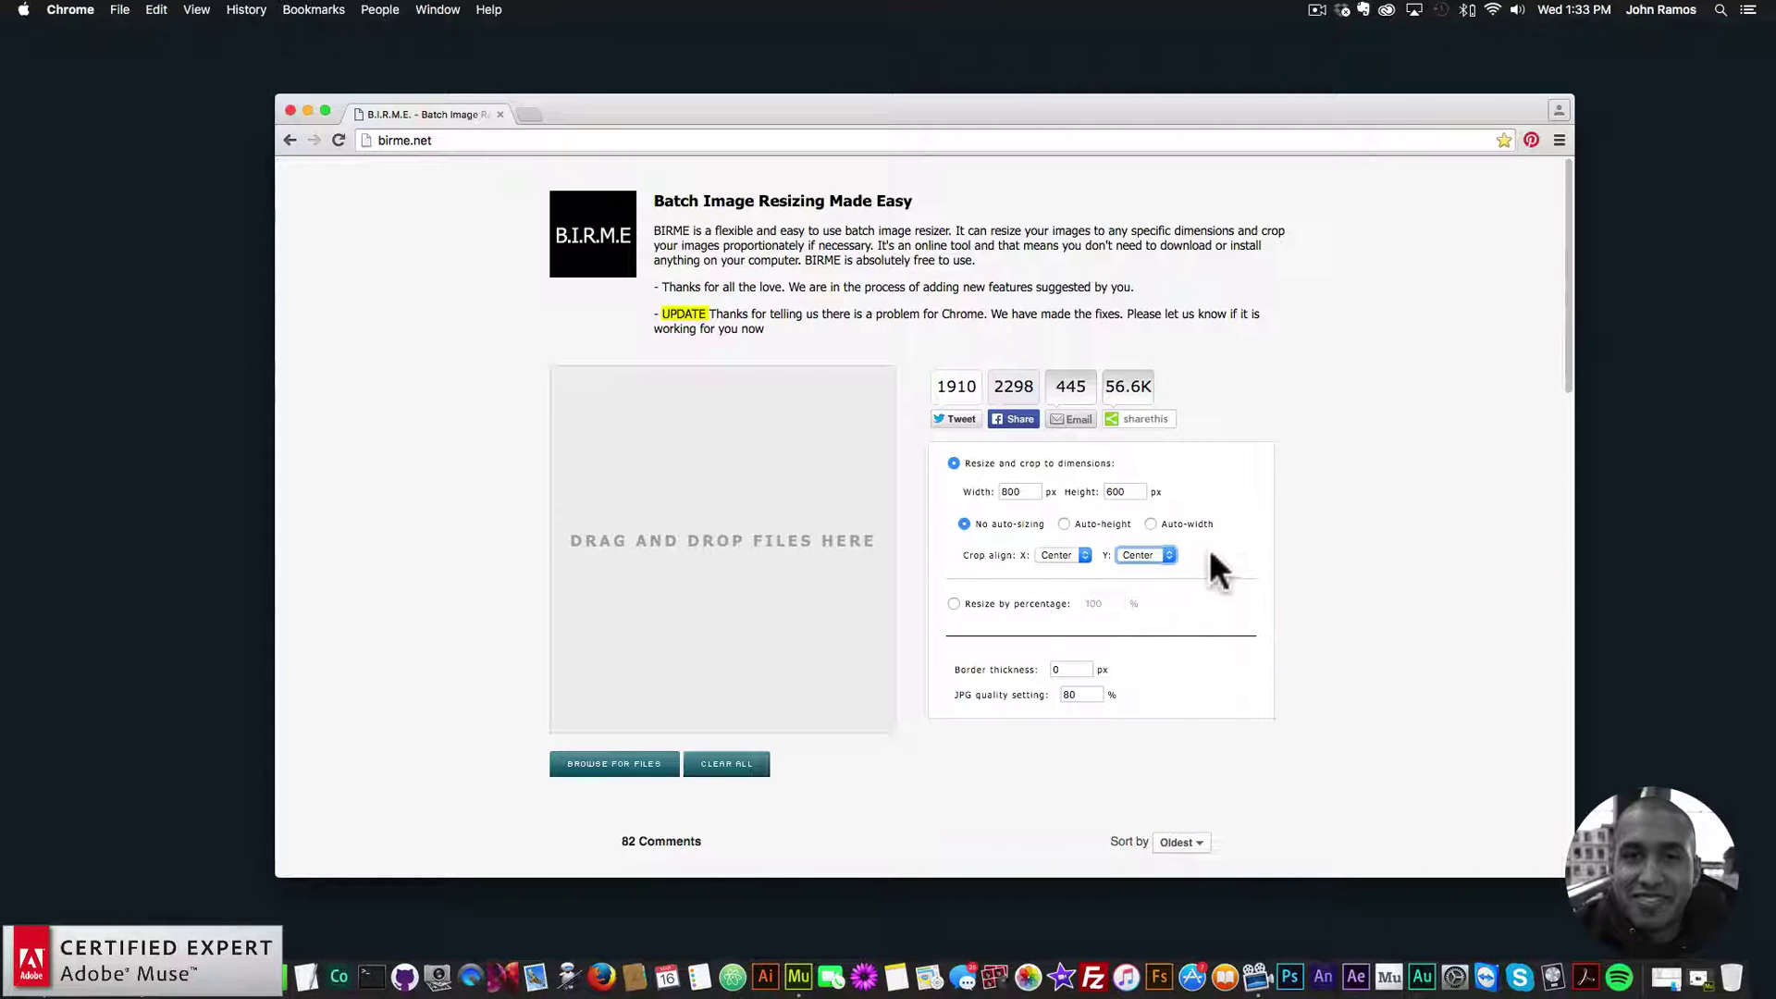
# - Return to the widget's product page and look through the screenshots of its breakpoint, image and video options
pyautogui.click(290, 140)
pyautogui.scroll(-5, 991, 457)
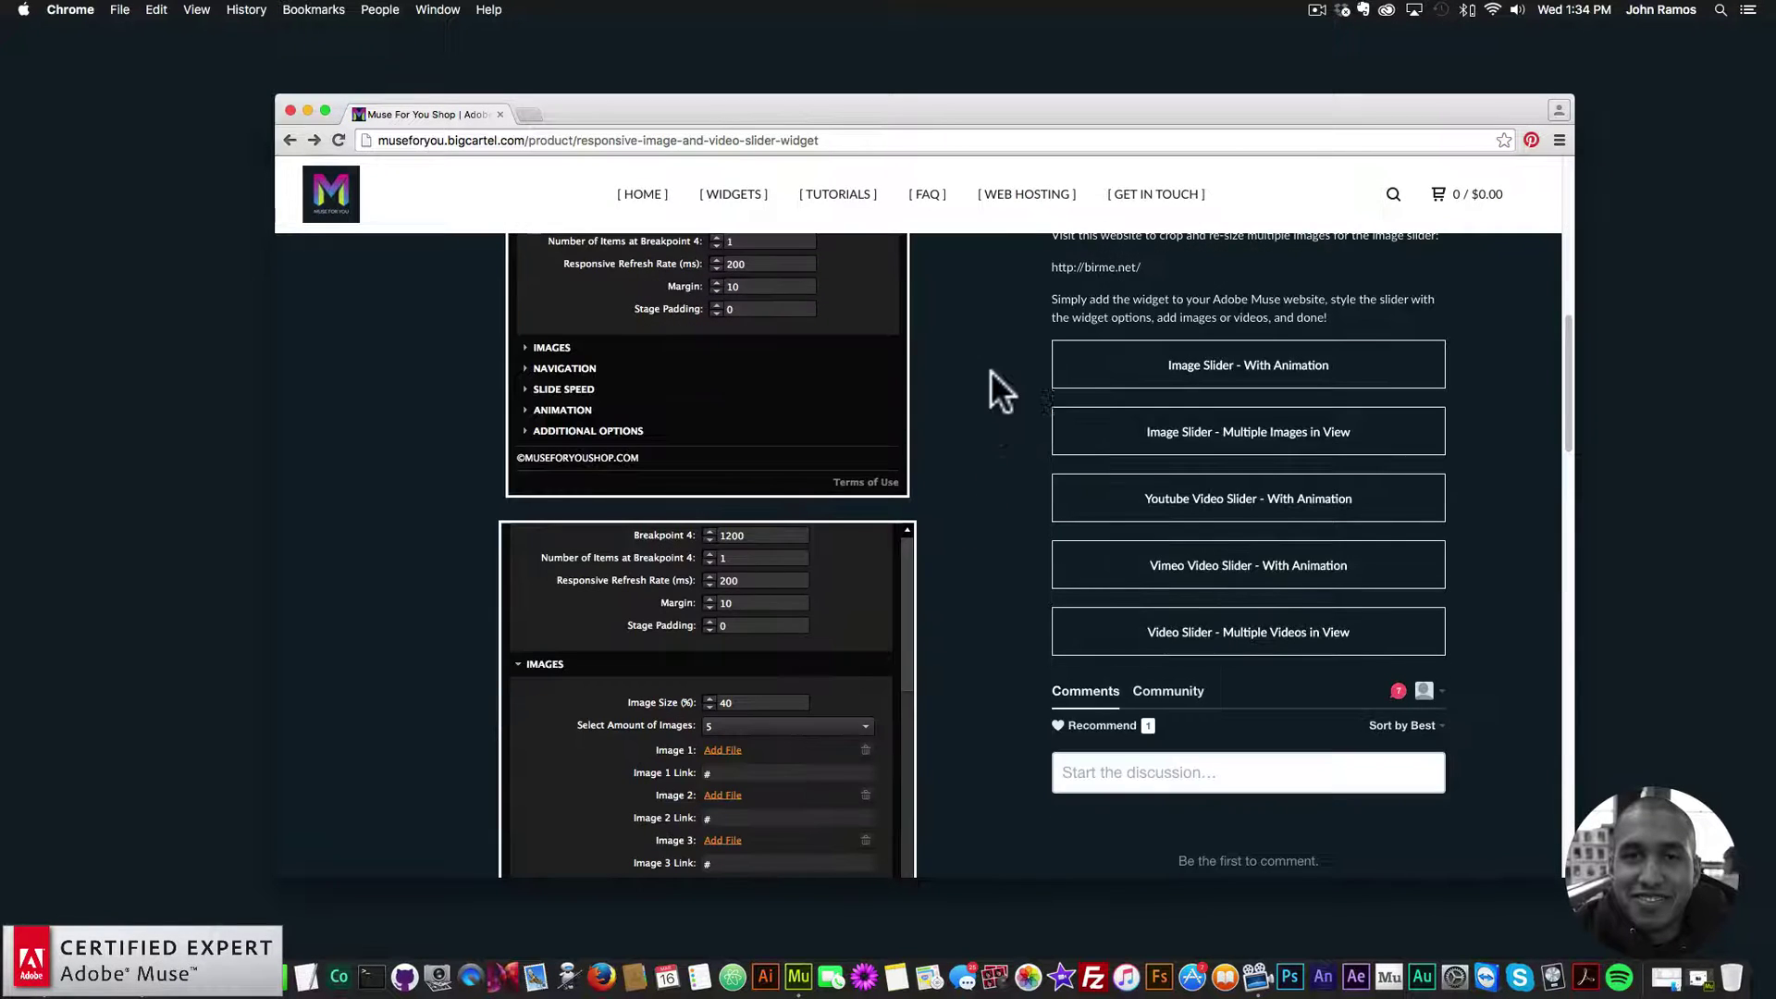
pyautogui.scroll(4, 980, 417)
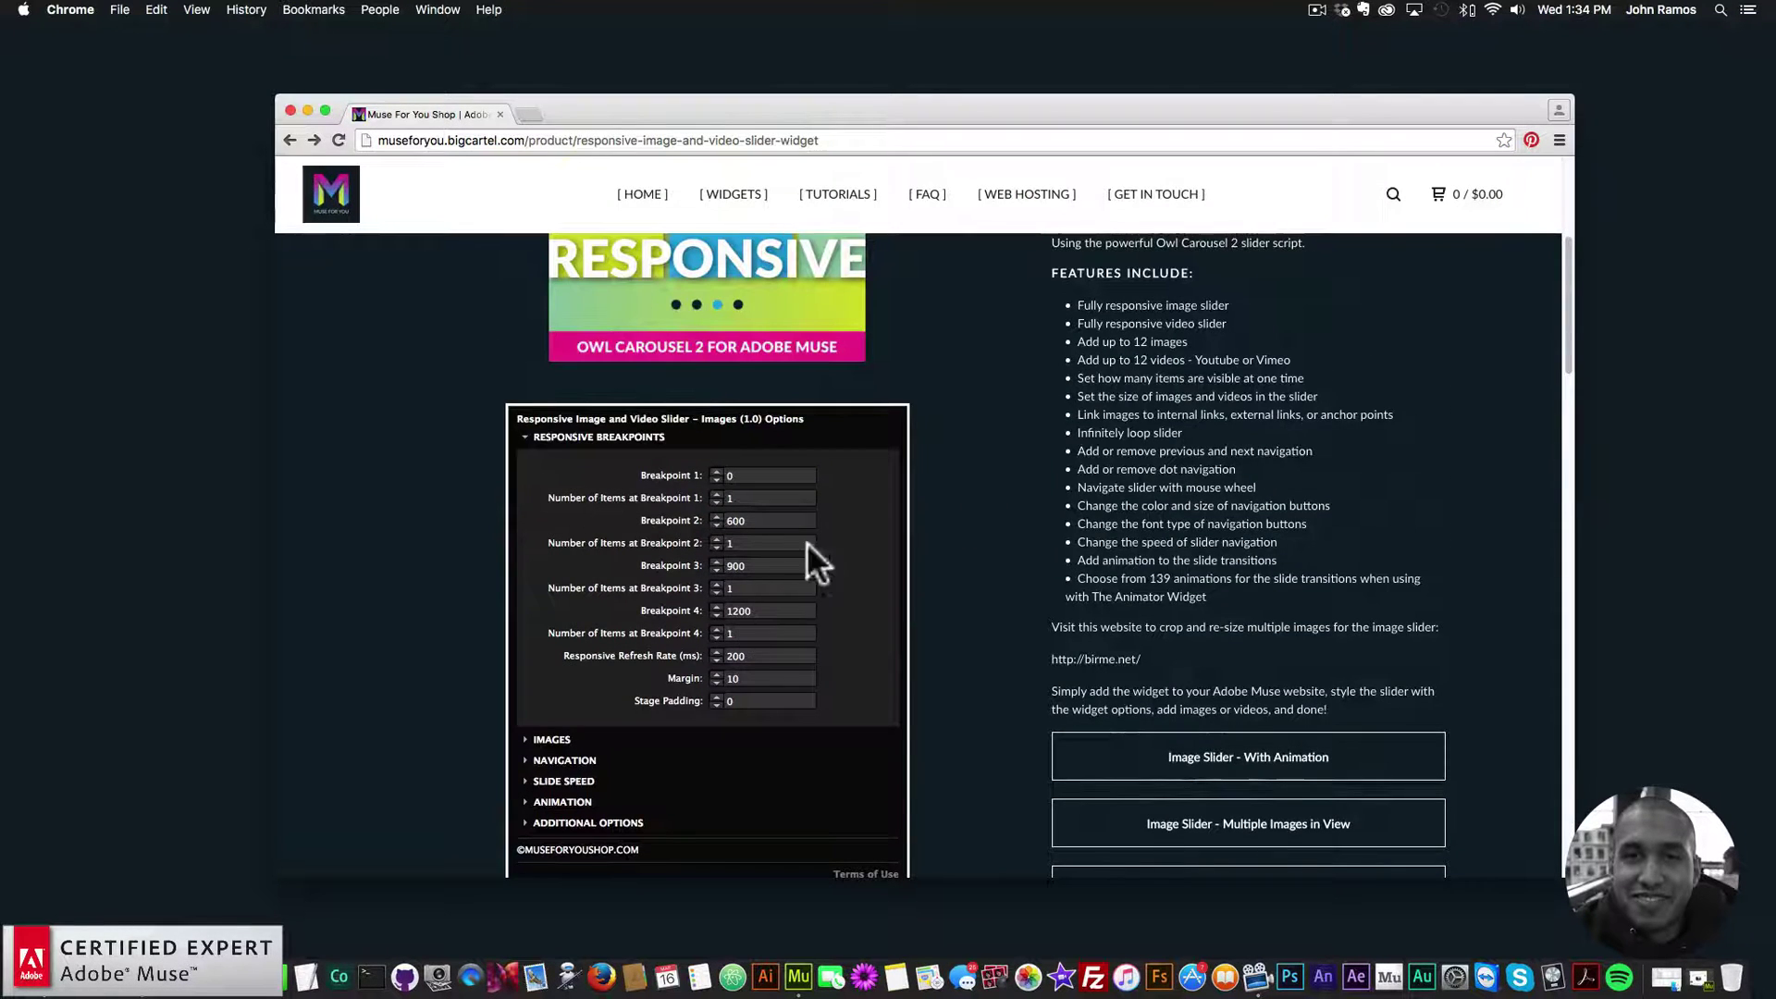
pyautogui.scroll(-8, 807, 542)
pyautogui.scroll(-12, 804, 440)
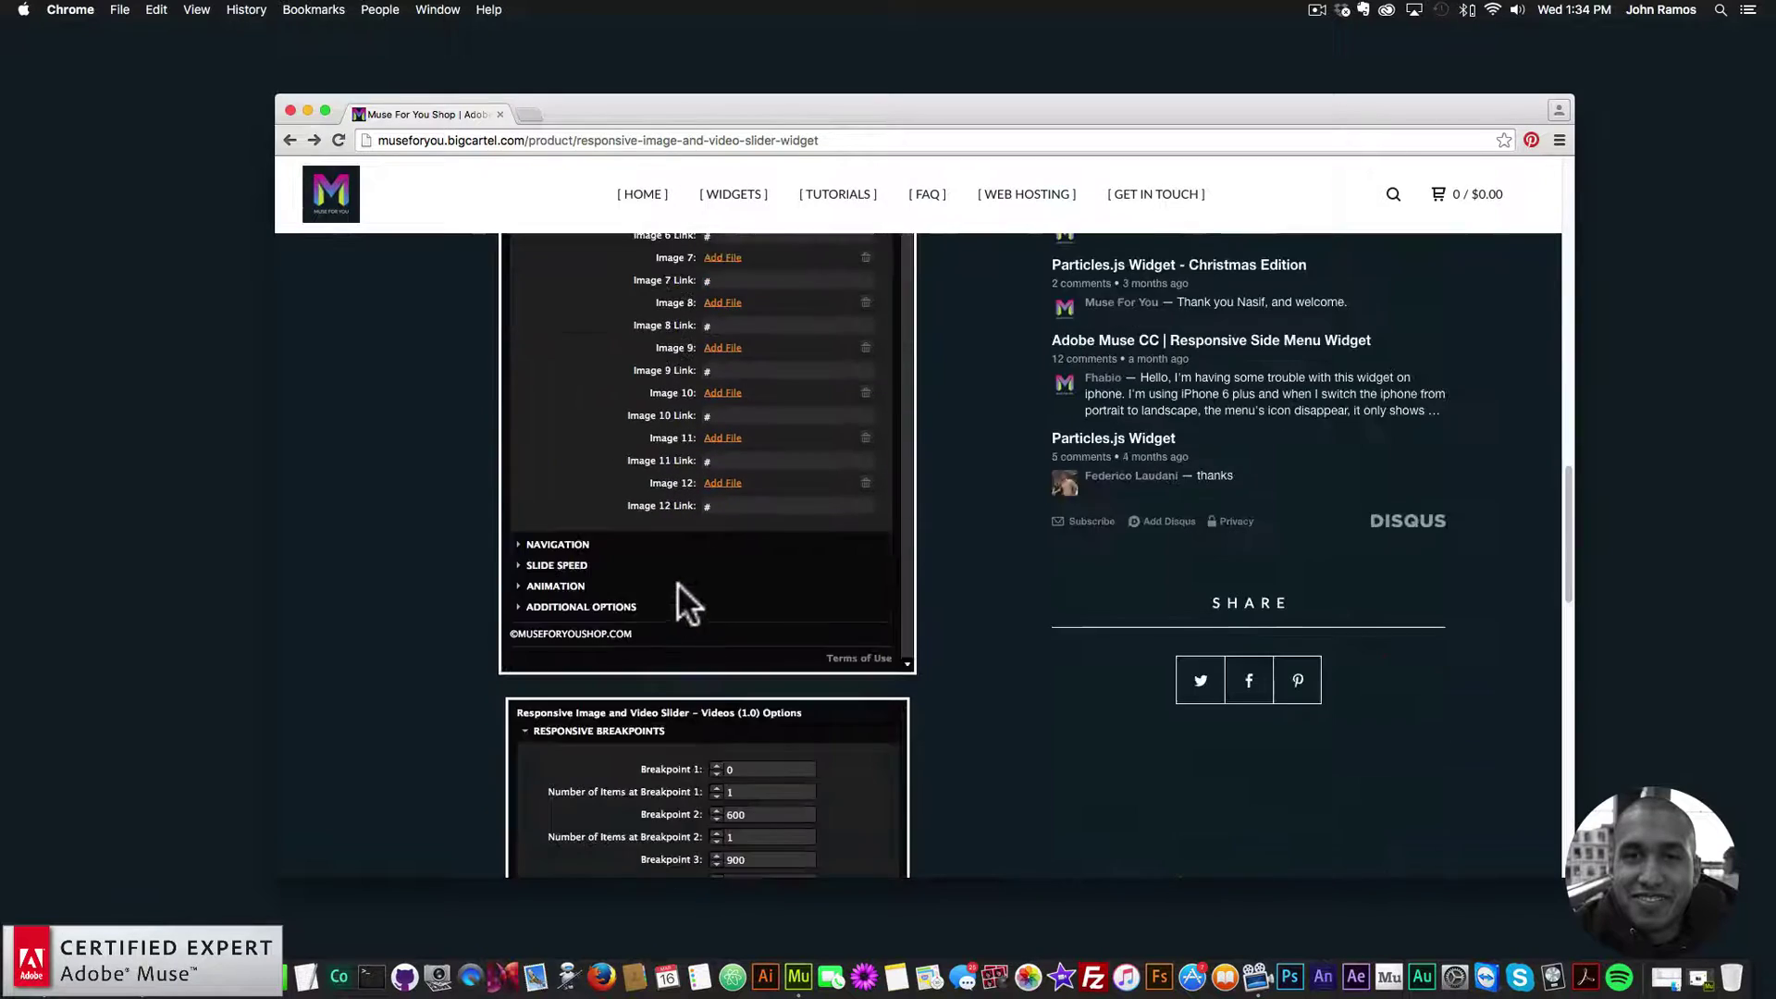
pyautogui.scroll(15, 895, 508)
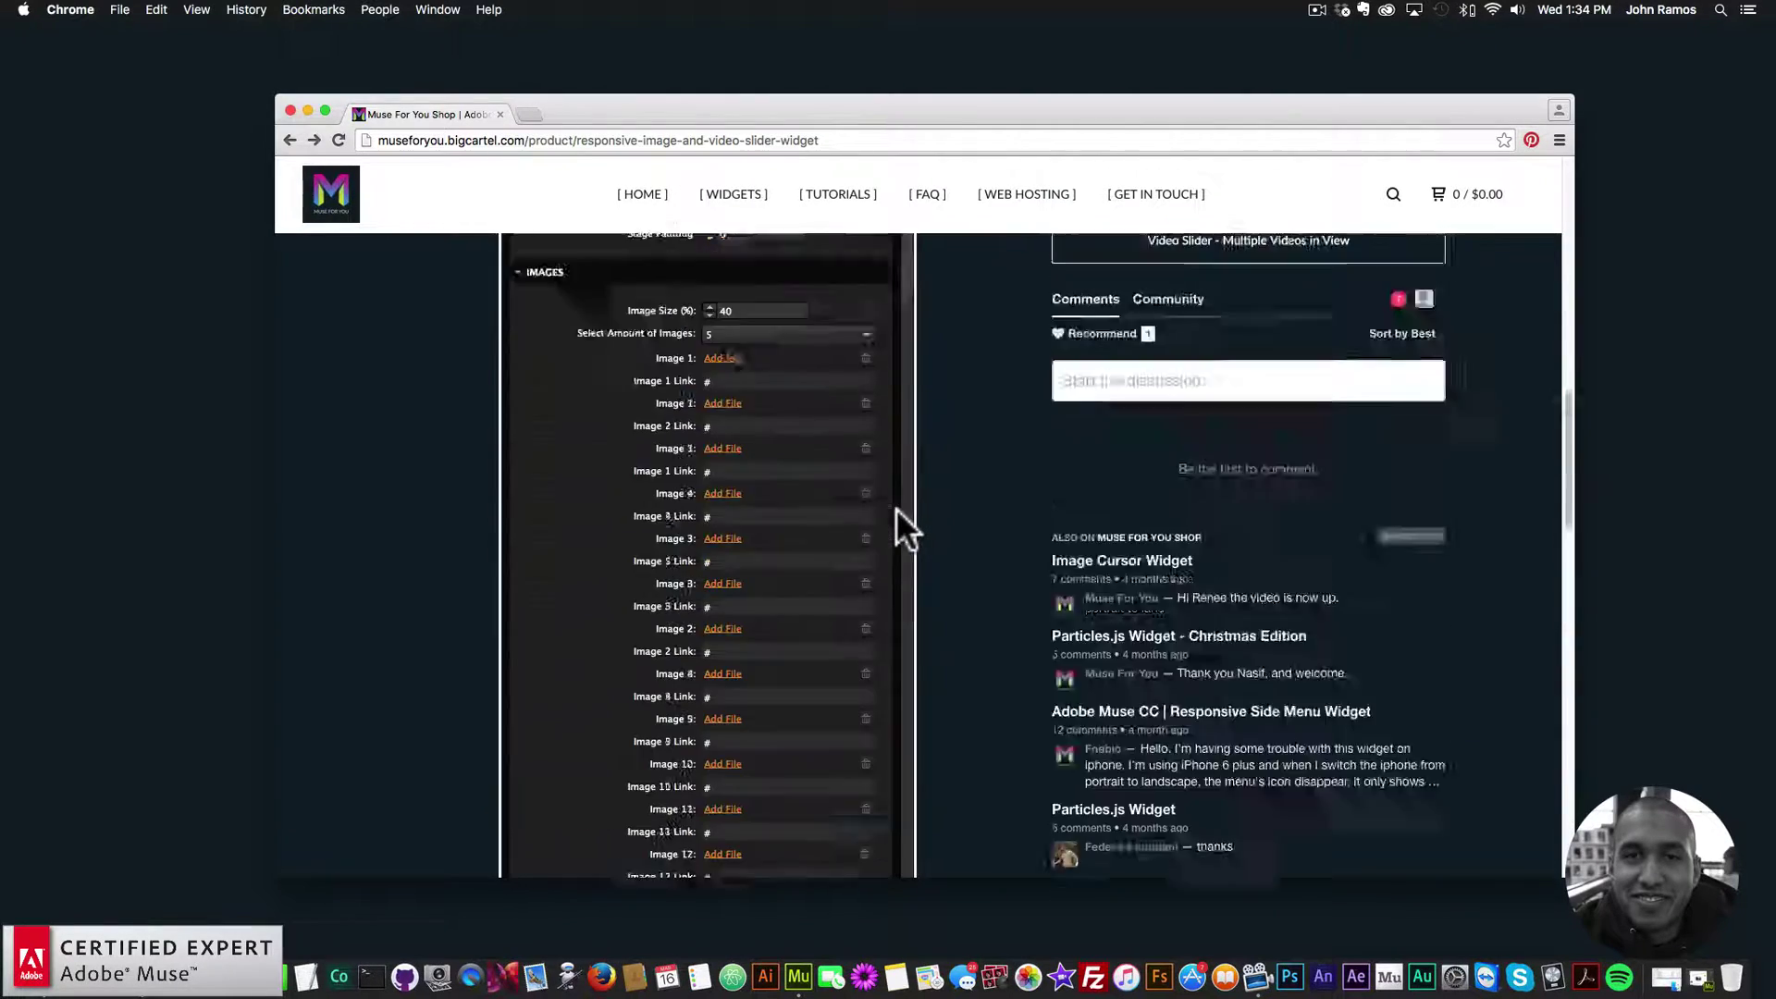
pyautogui.scroll(5, 897, 508)
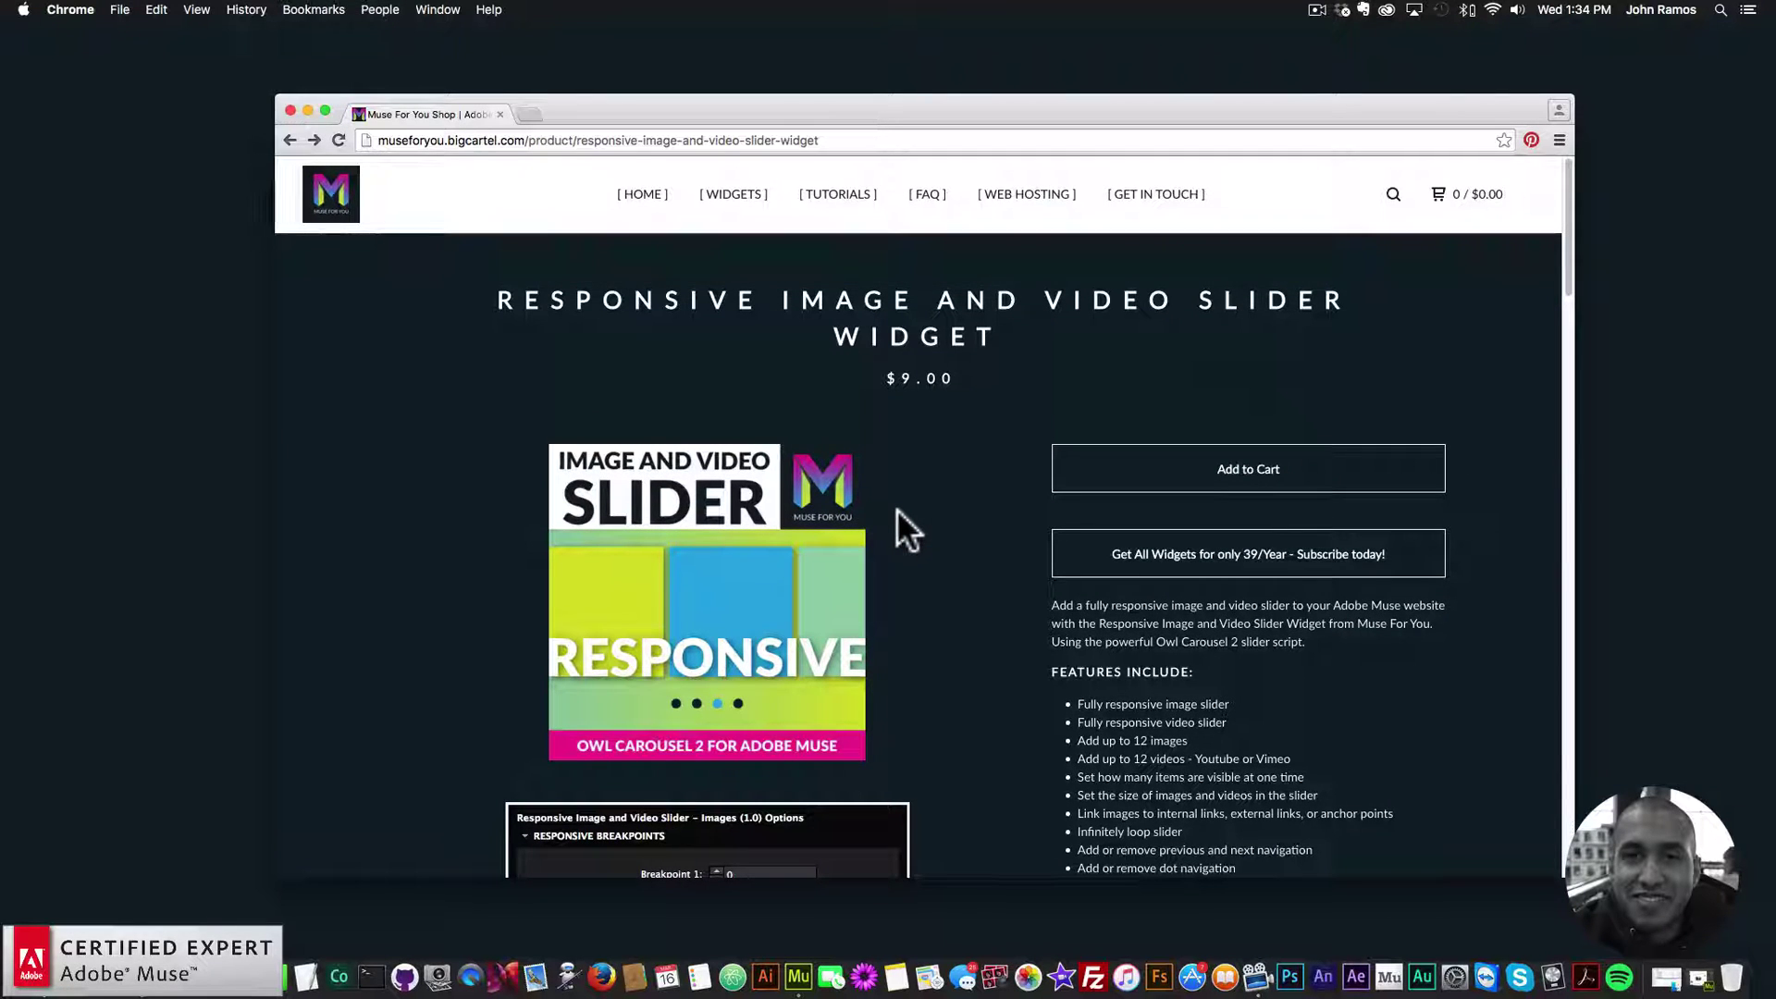
# - Switch to Adobe Muse and preview the Home page in the browser
pyautogui.click(798, 976)
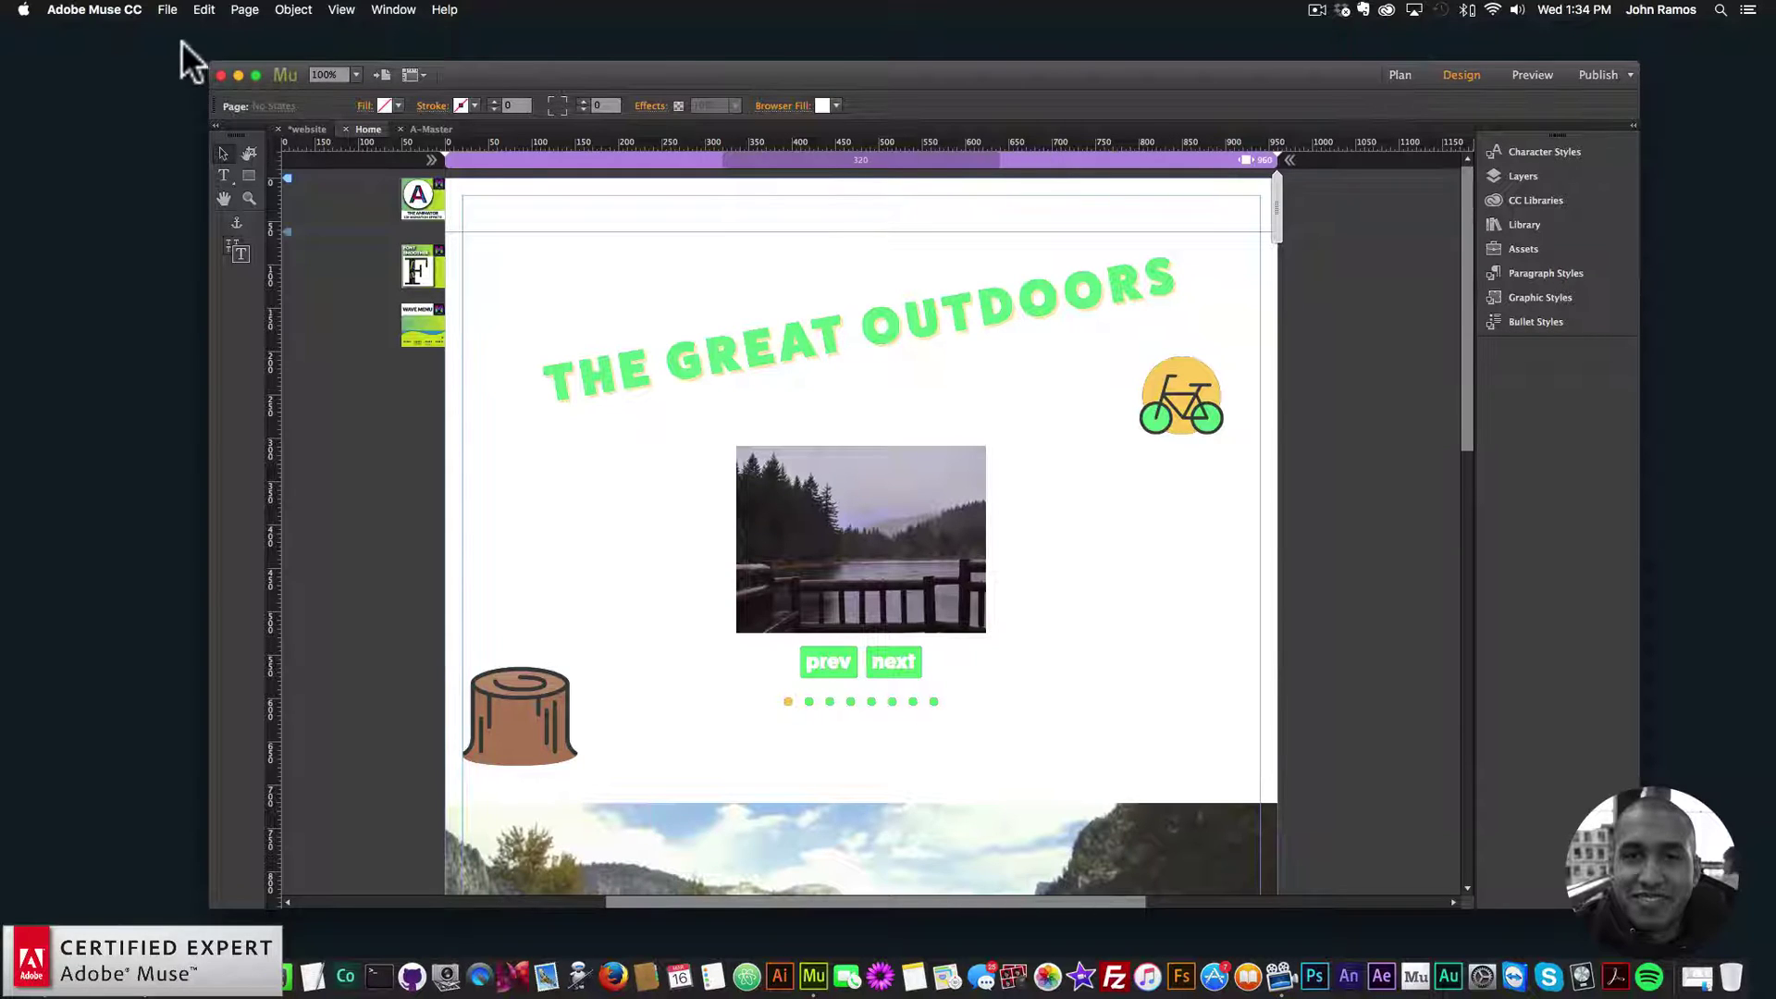
pyautogui.click(167, 9)
pyautogui.click(220, 287)
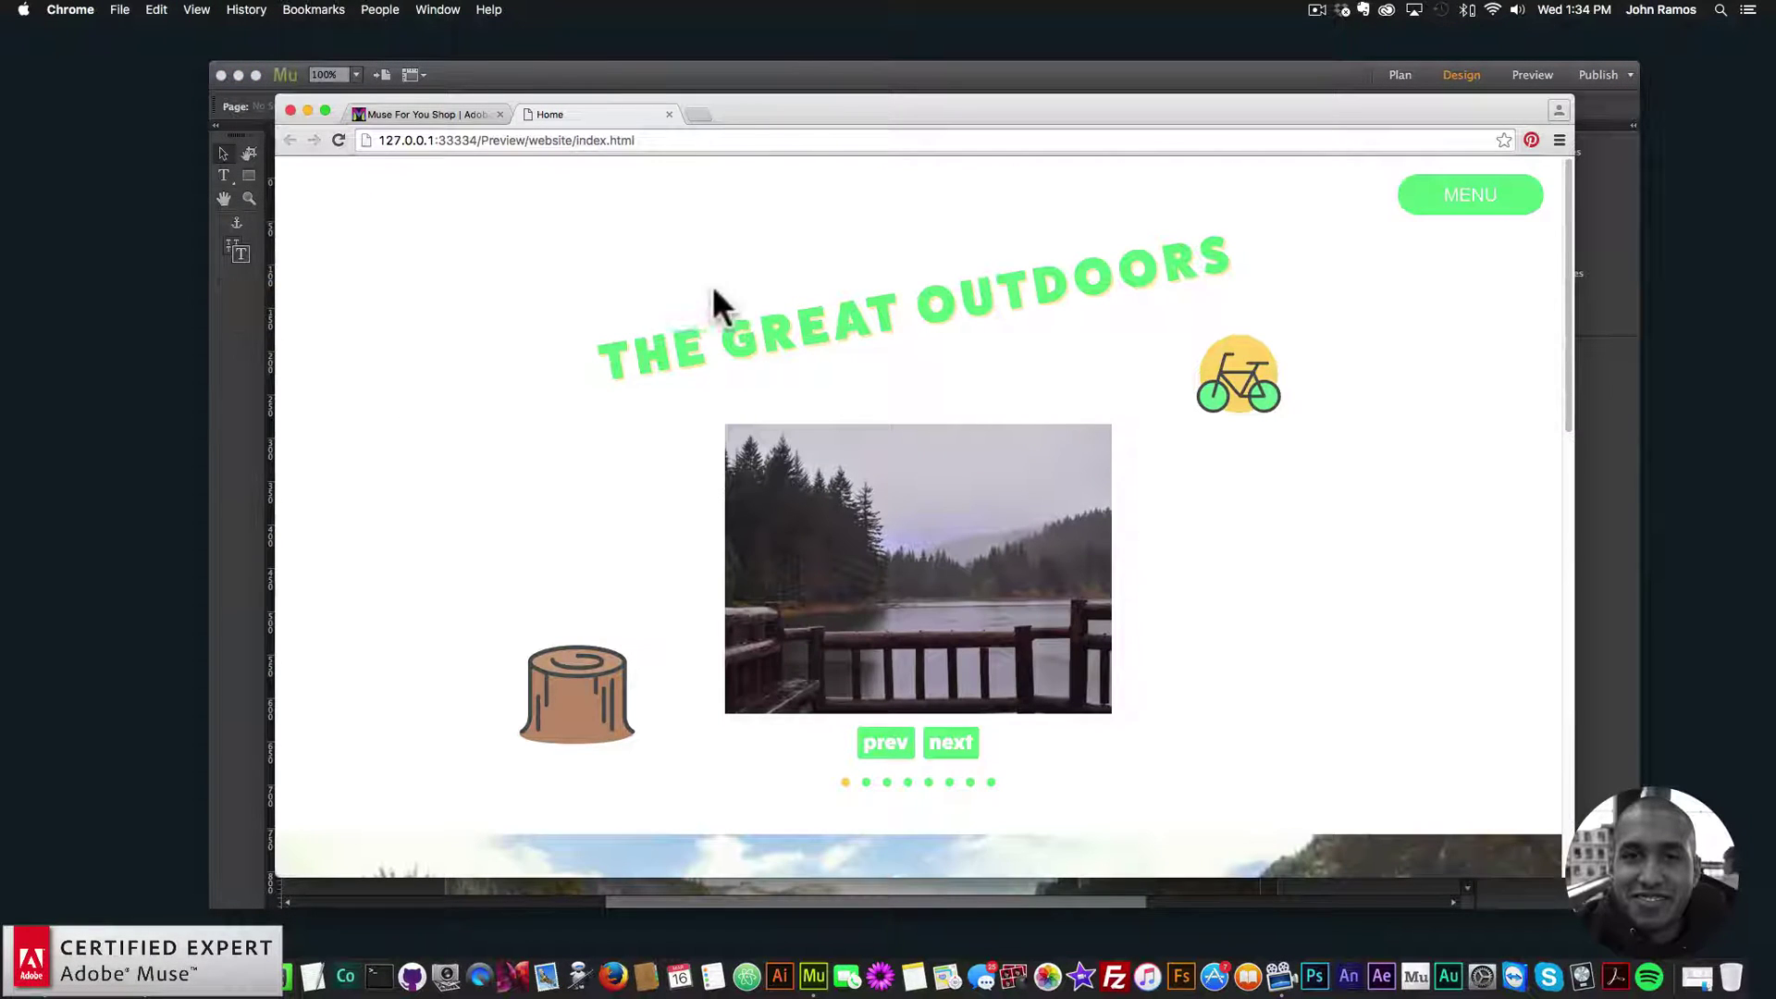
# - Examine the previewed Home page from the image slider through the Adventure and More Info sections and back
pyautogui.scroll(-2, 964, 547)
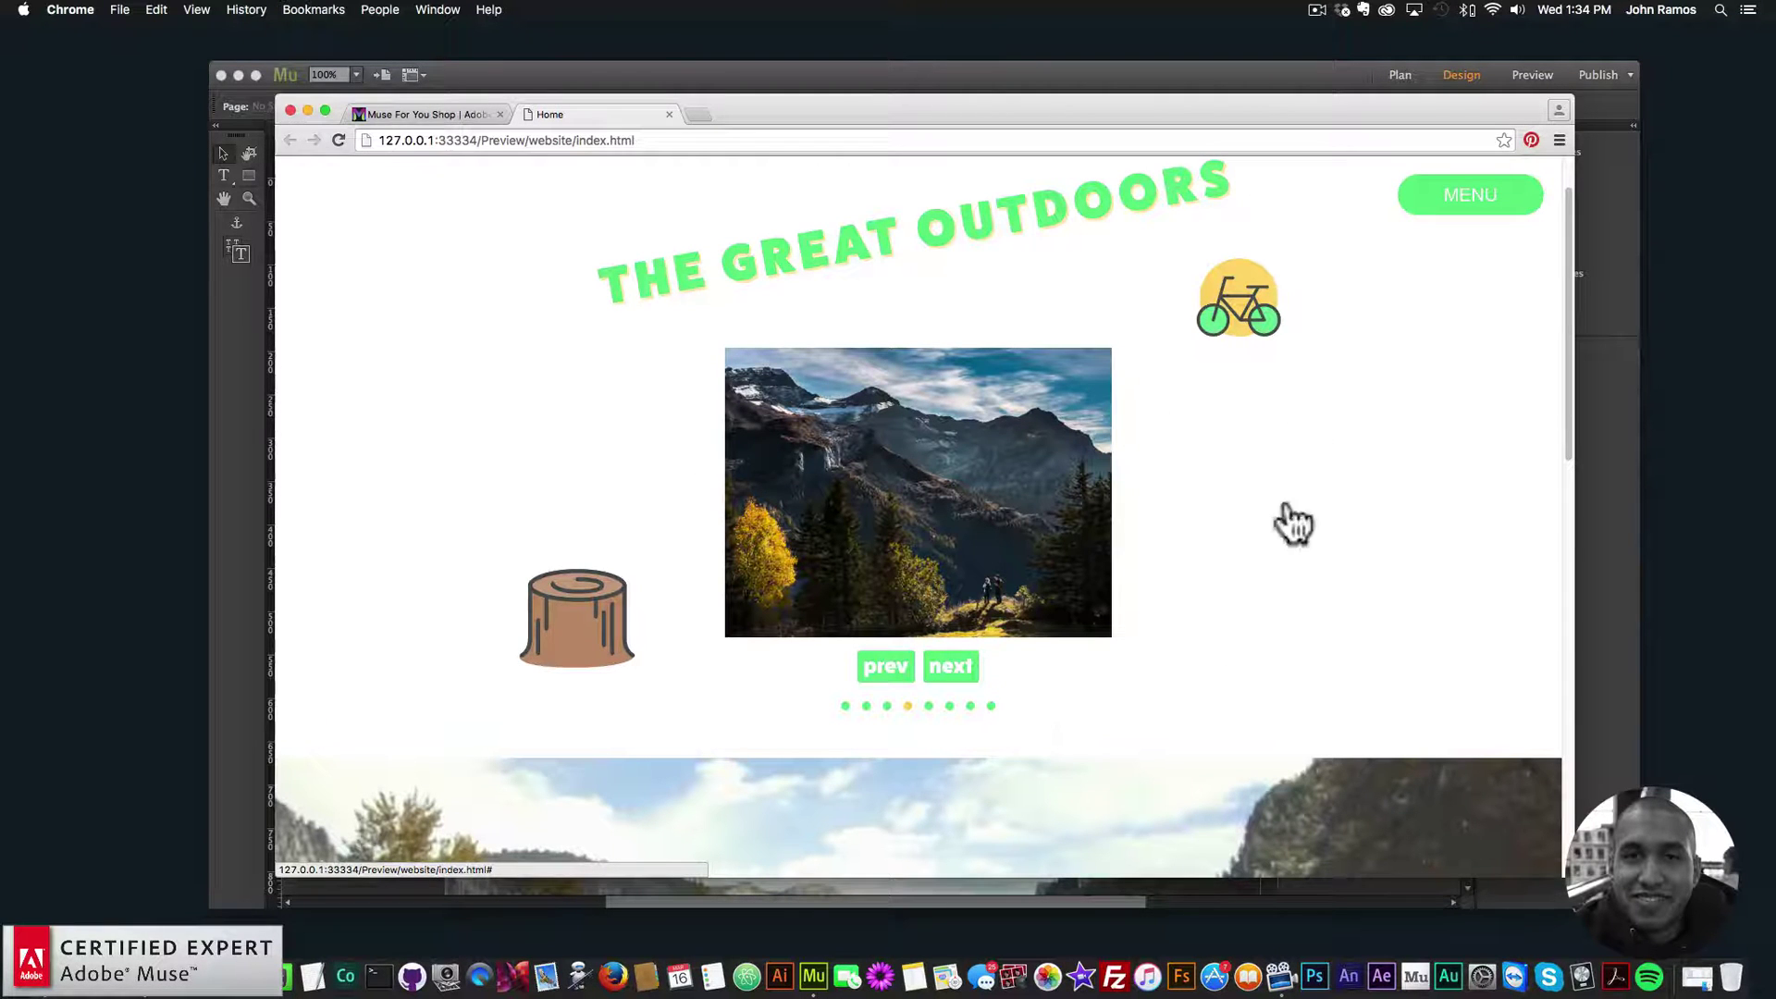
pyautogui.scroll(-5, 1276, 694)
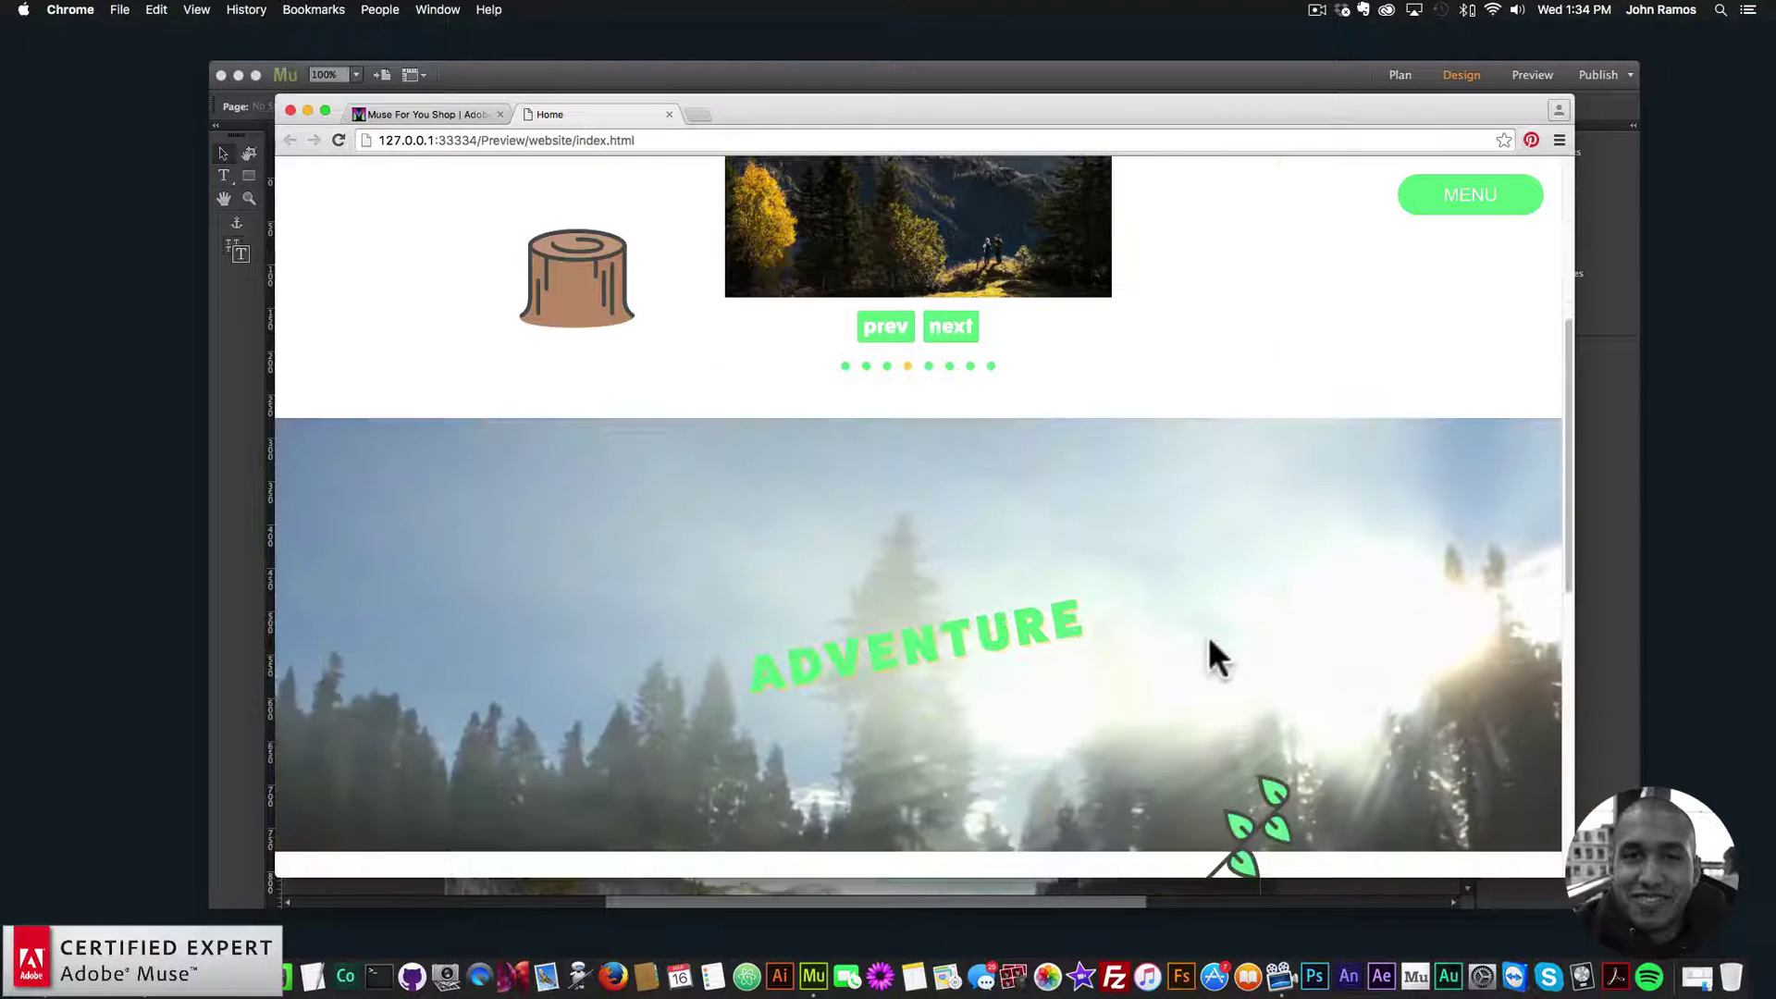
pyautogui.scroll(-2, 1212, 652)
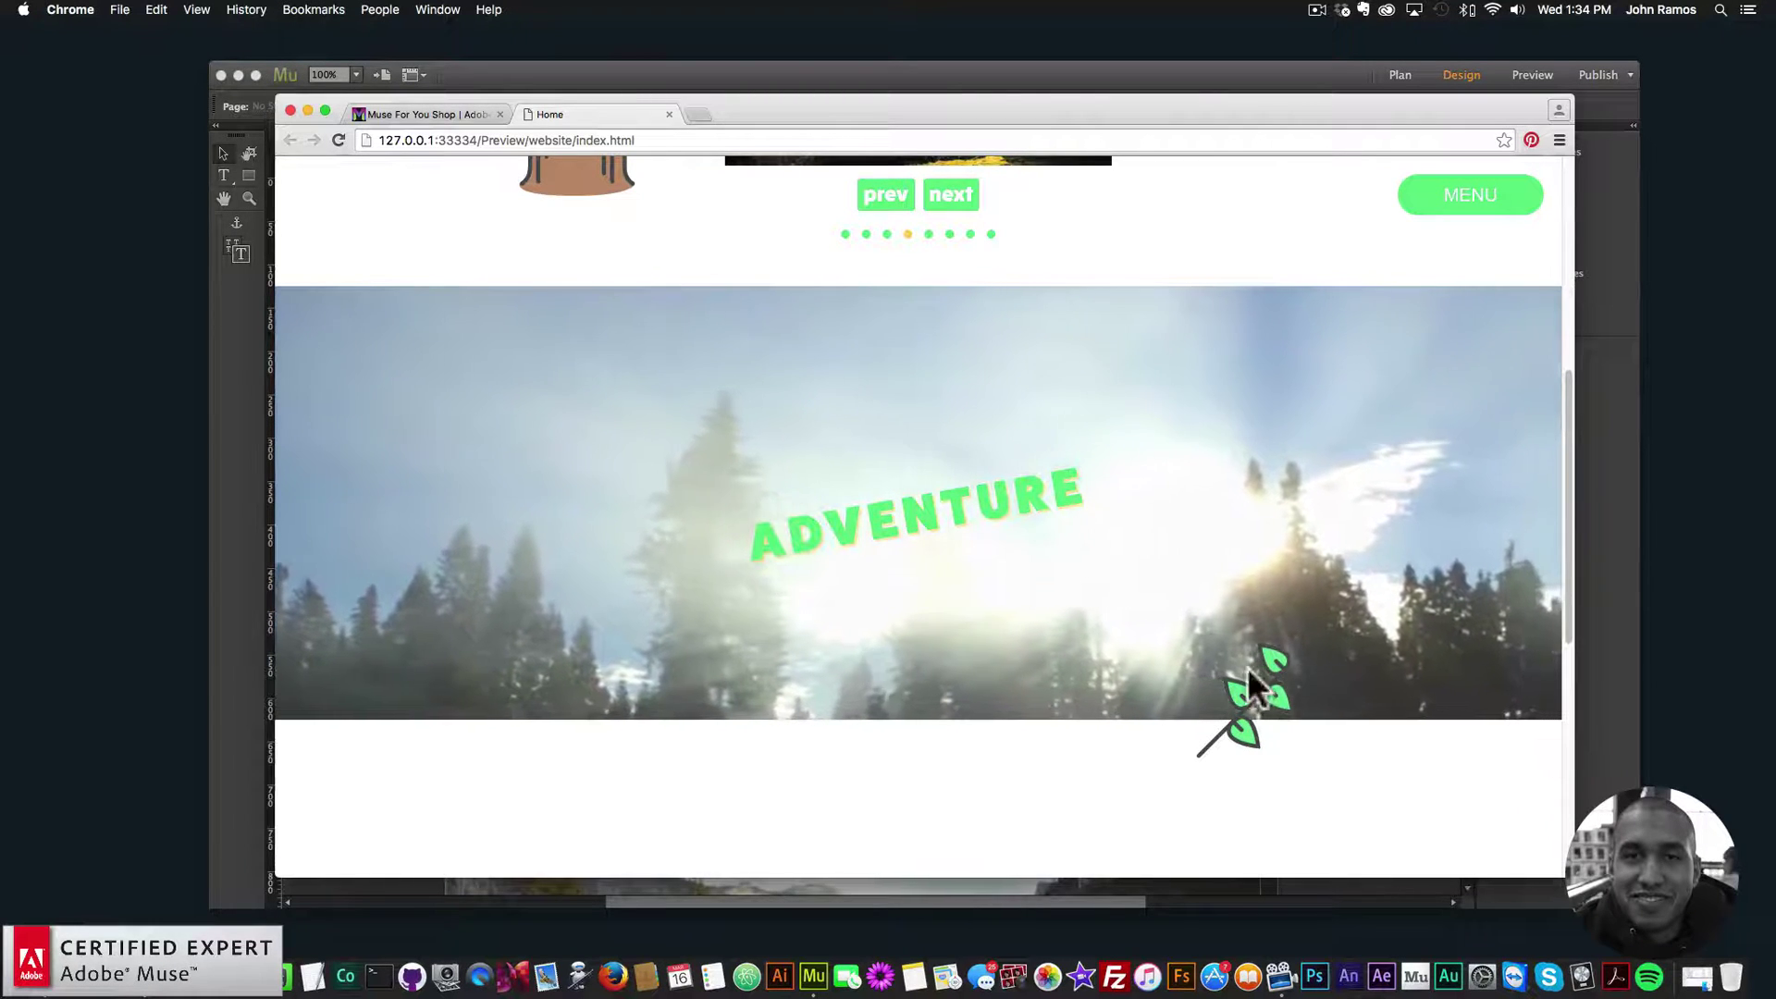
pyautogui.scroll(-1, 1214, 592)
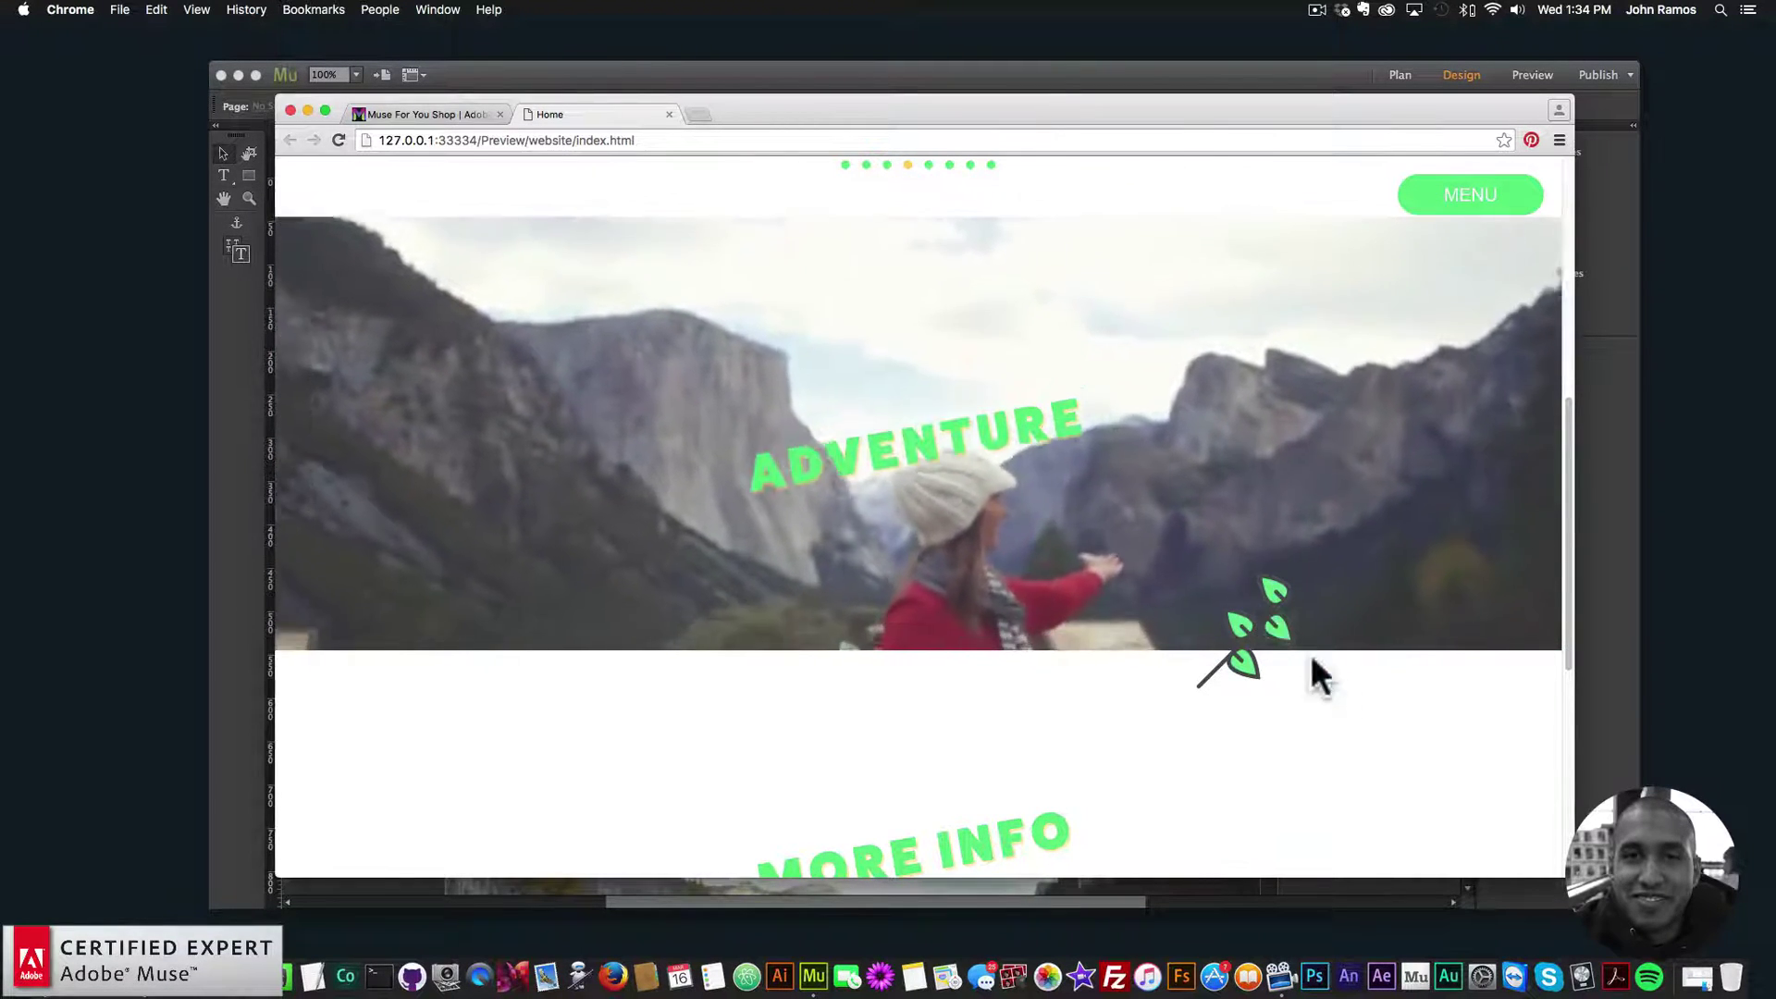
pyautogui.scroll(-5, 1293, 664)
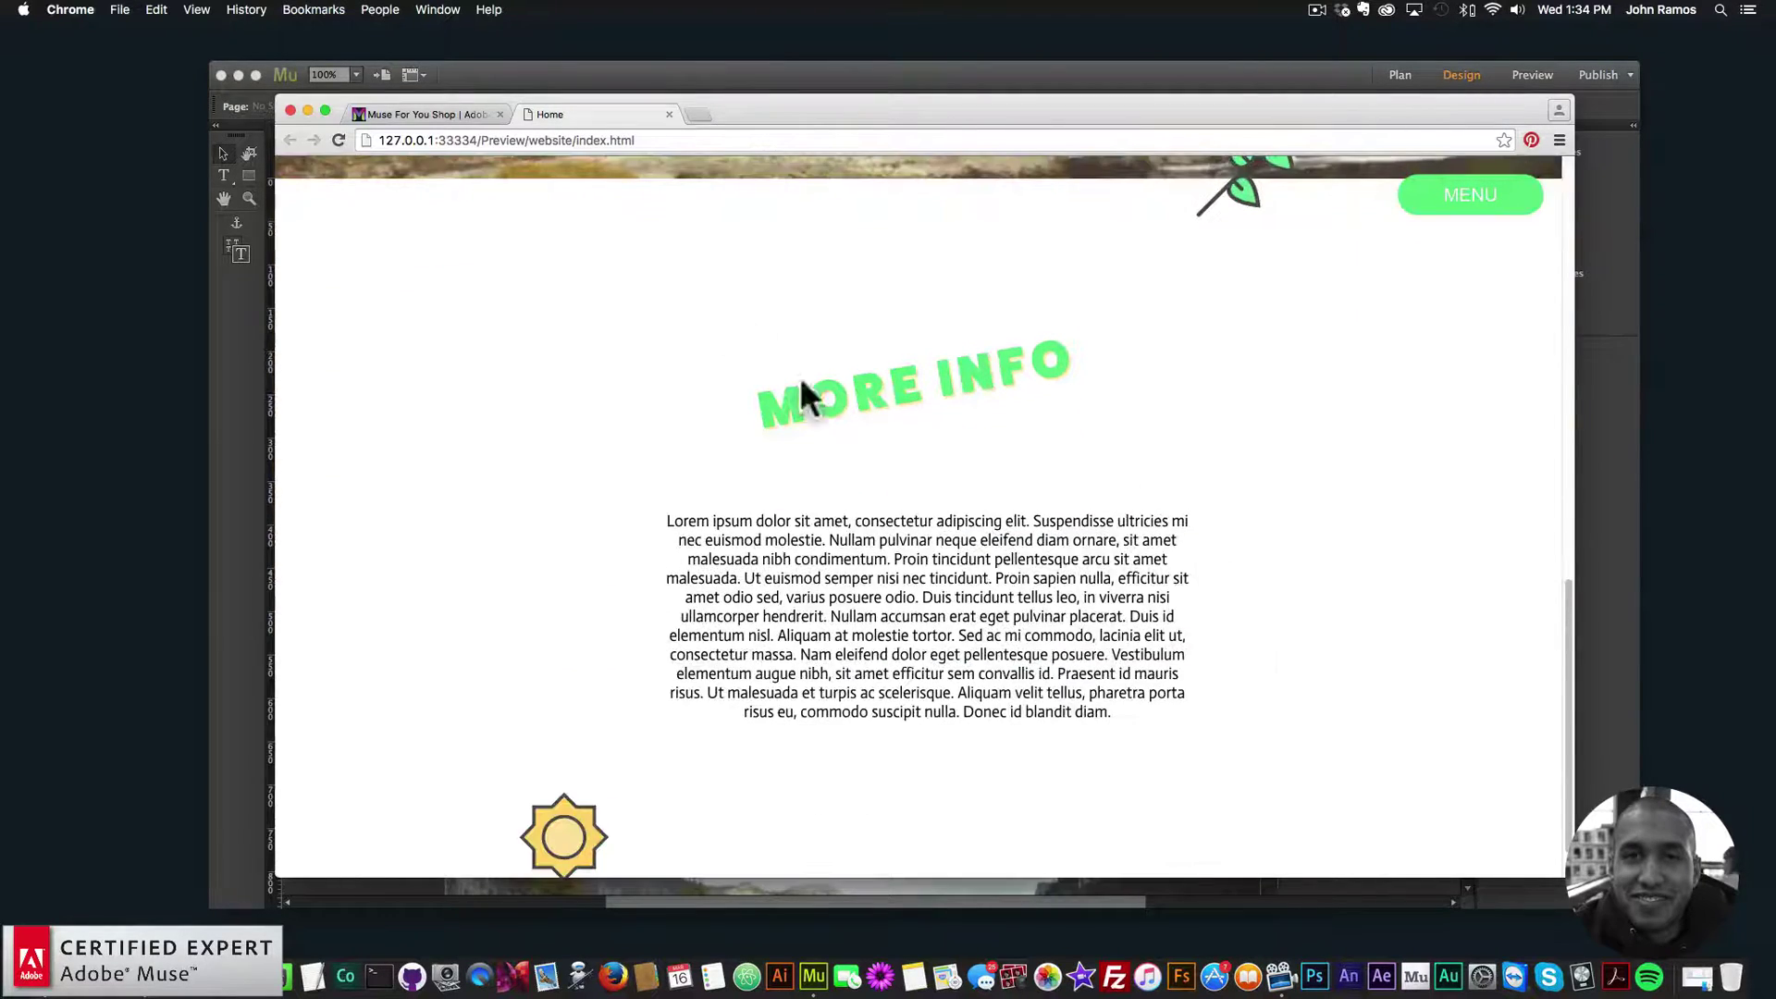
pyautogui.scroll(10, 972, 446)
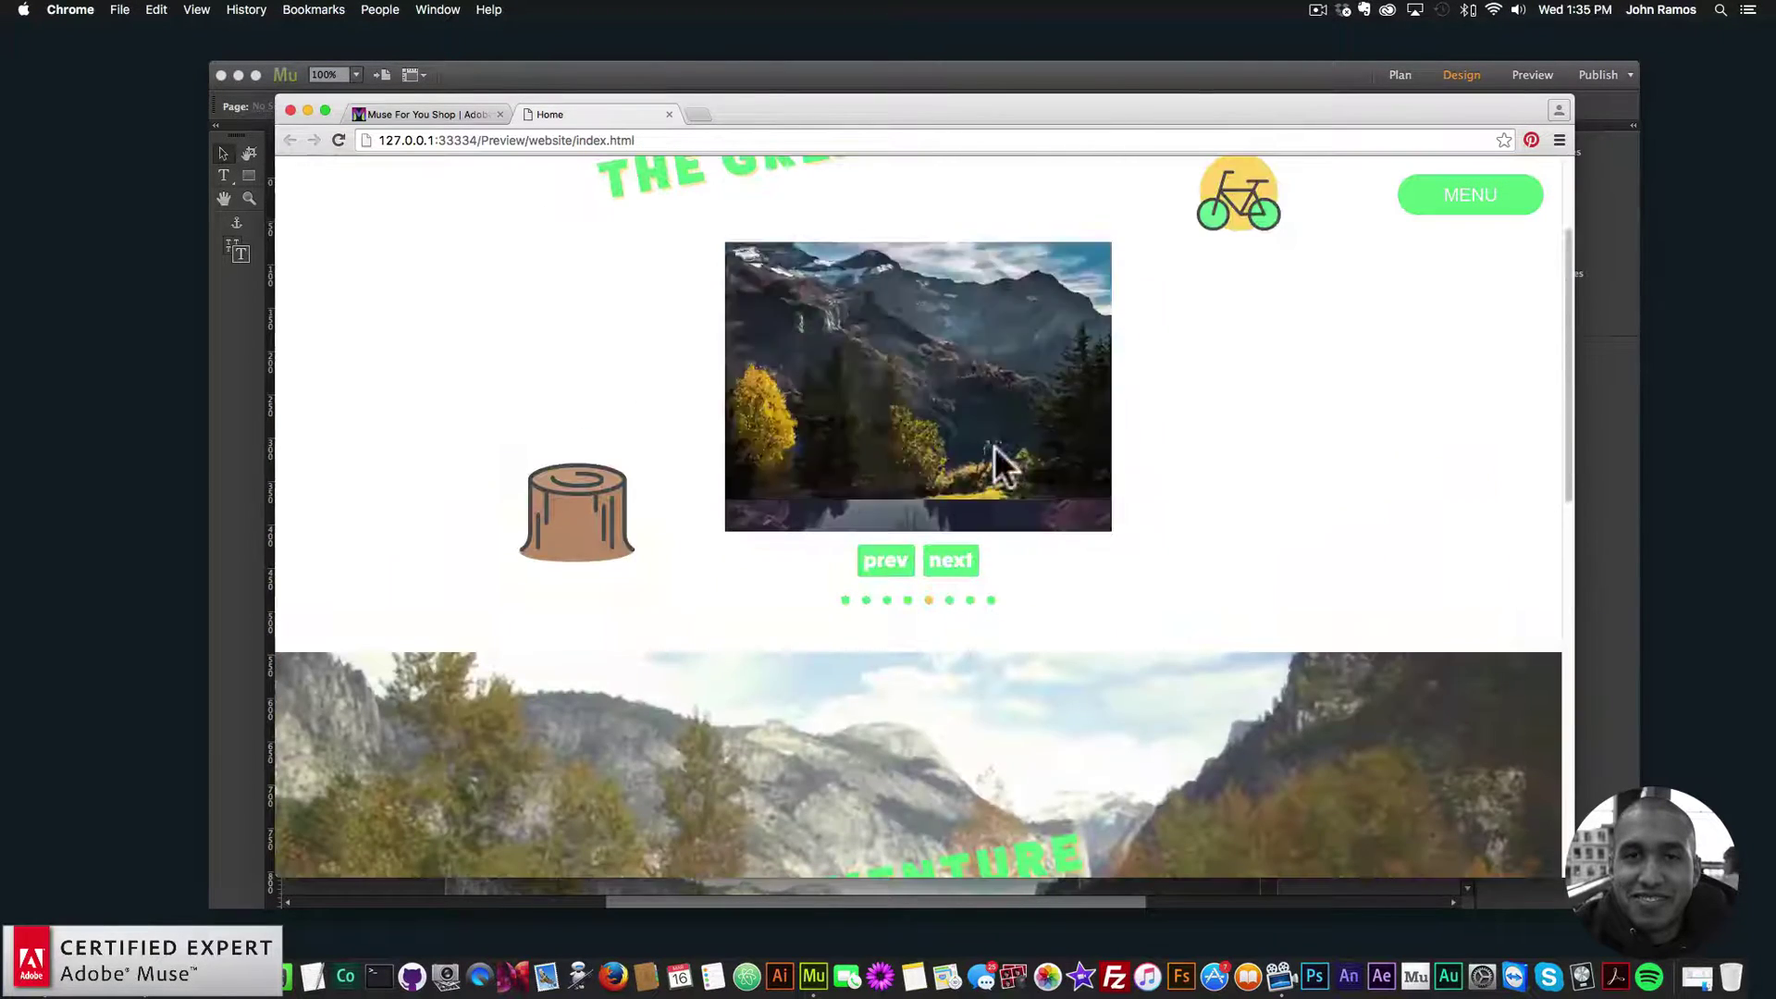
pyautogui.scroll(2, 1443, 296)
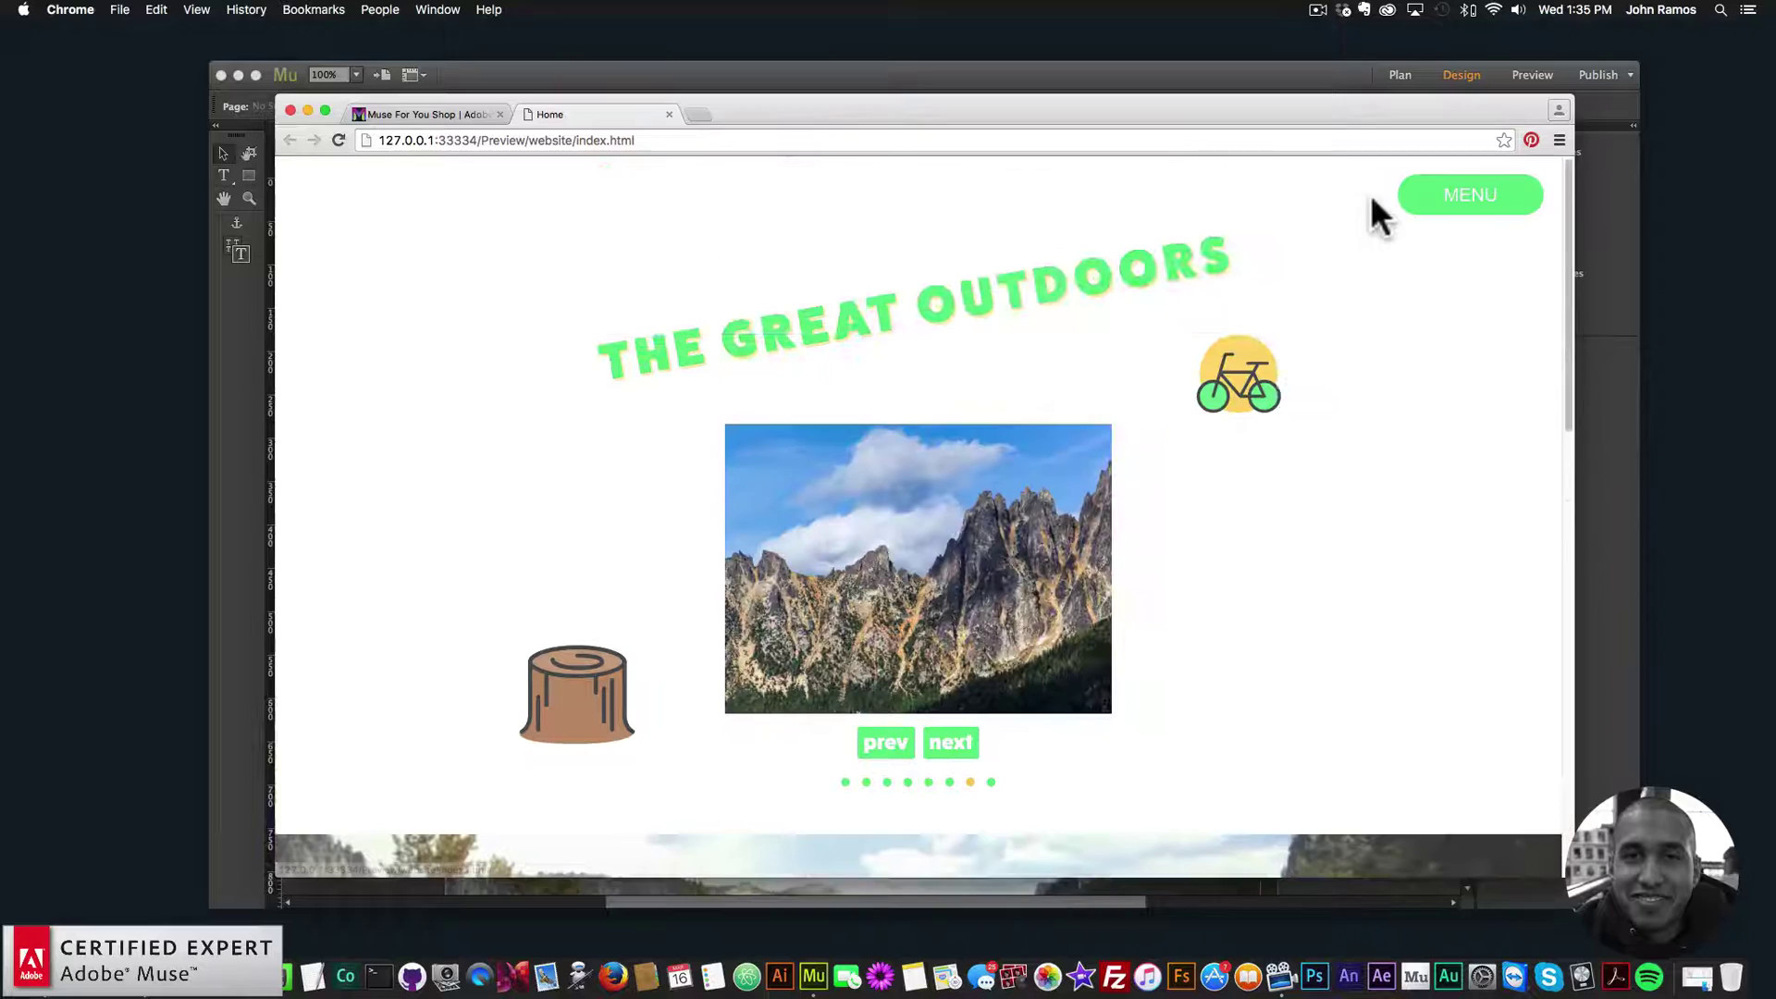
# - Test the MENU button on the previewed Home page by opening and closing the bottom menu
pyautogui.click(1511, 198)
pyautogui.click(1503, 198)
pyautogui.click(1496, 197)
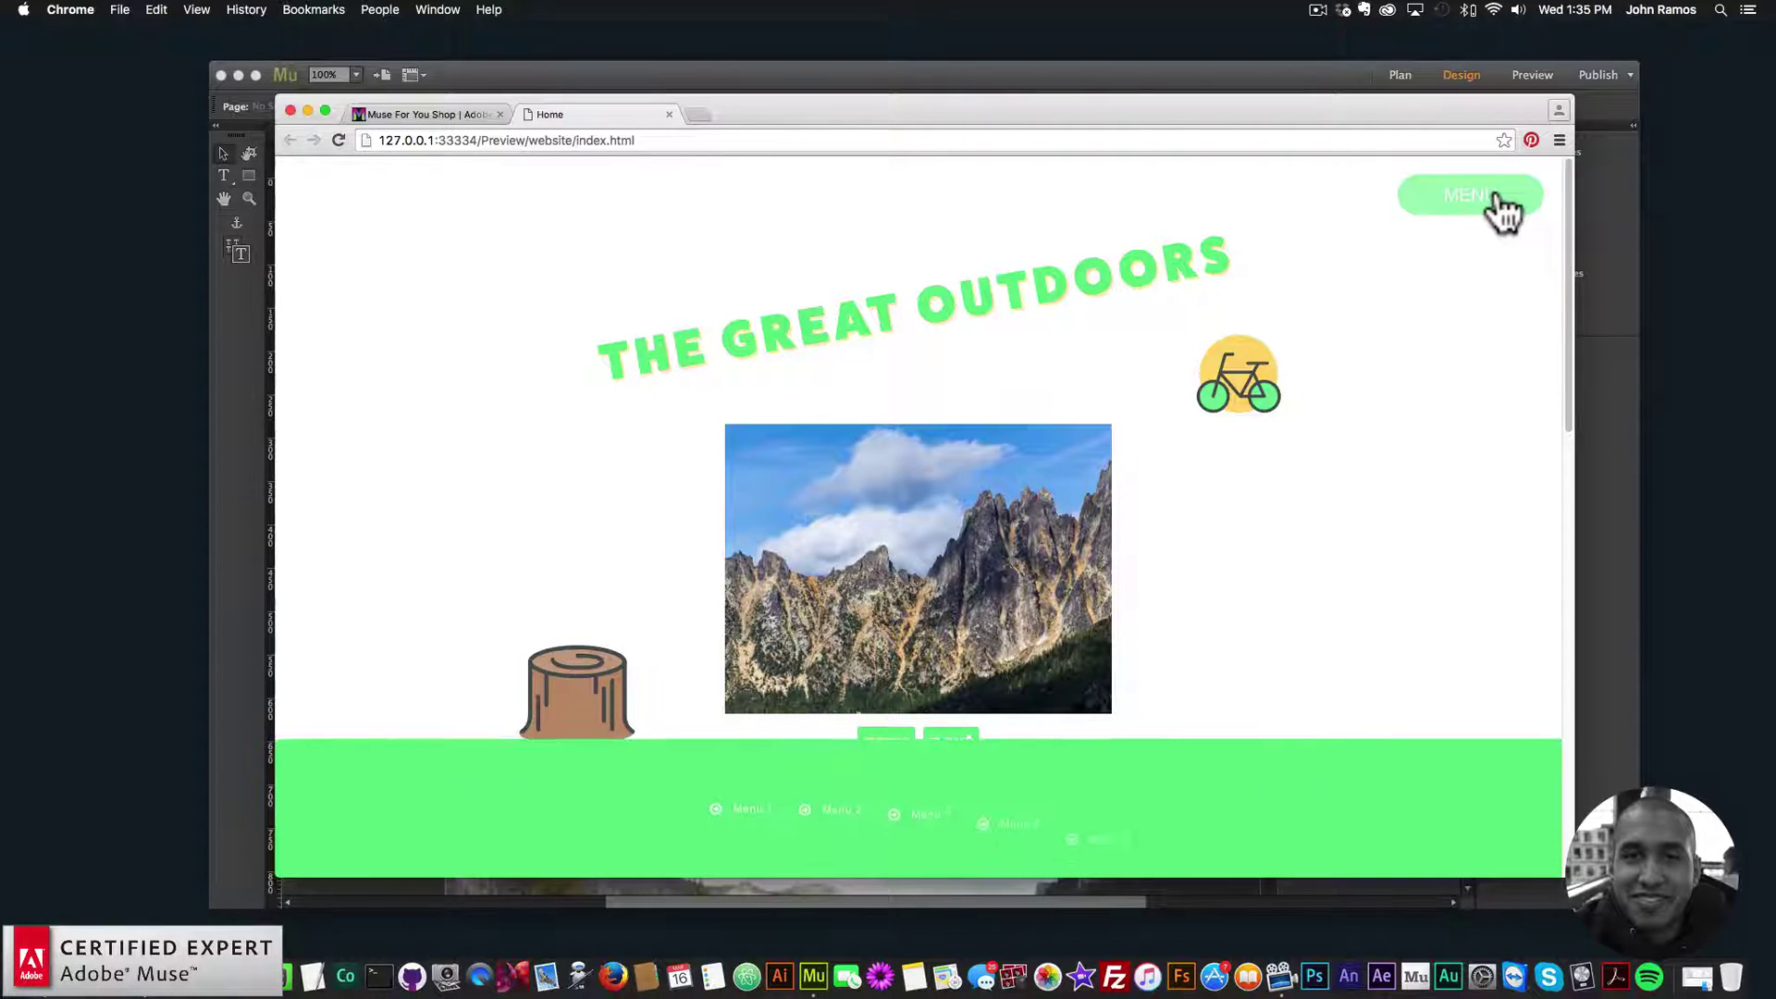
pyautogui.click(1500, 199)
pyautogui.click(1491, 198)
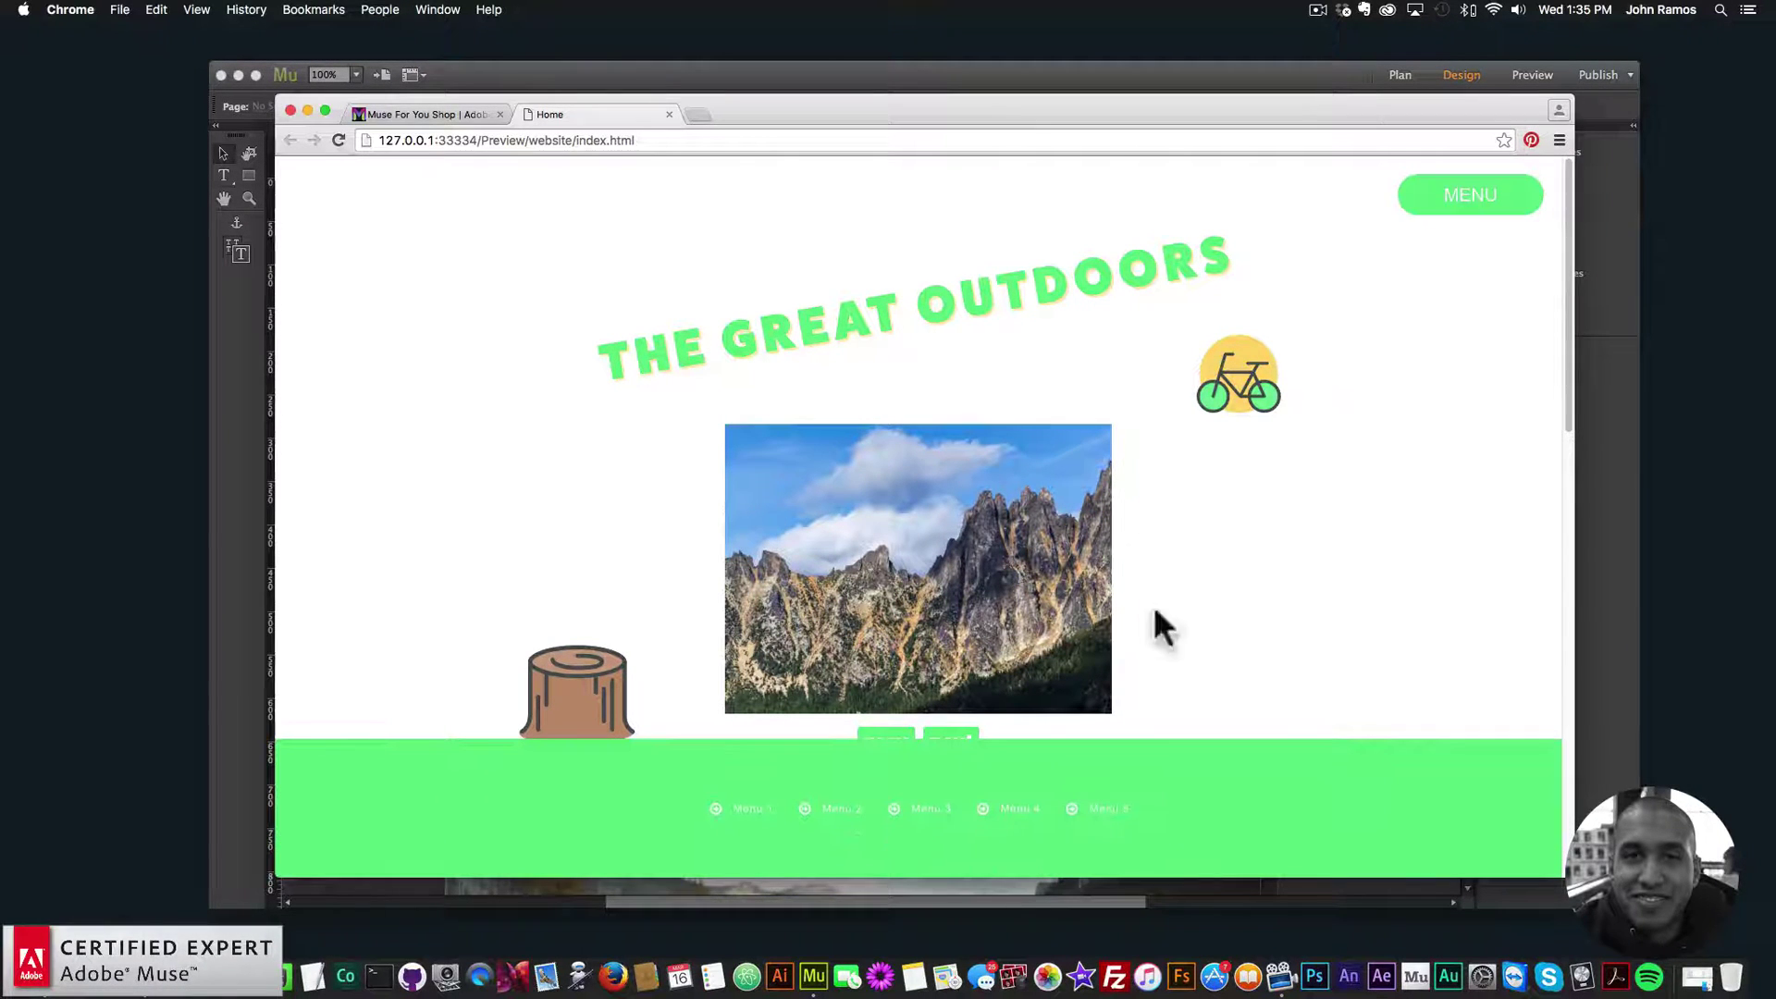
pyautogui.click(1498, 200)
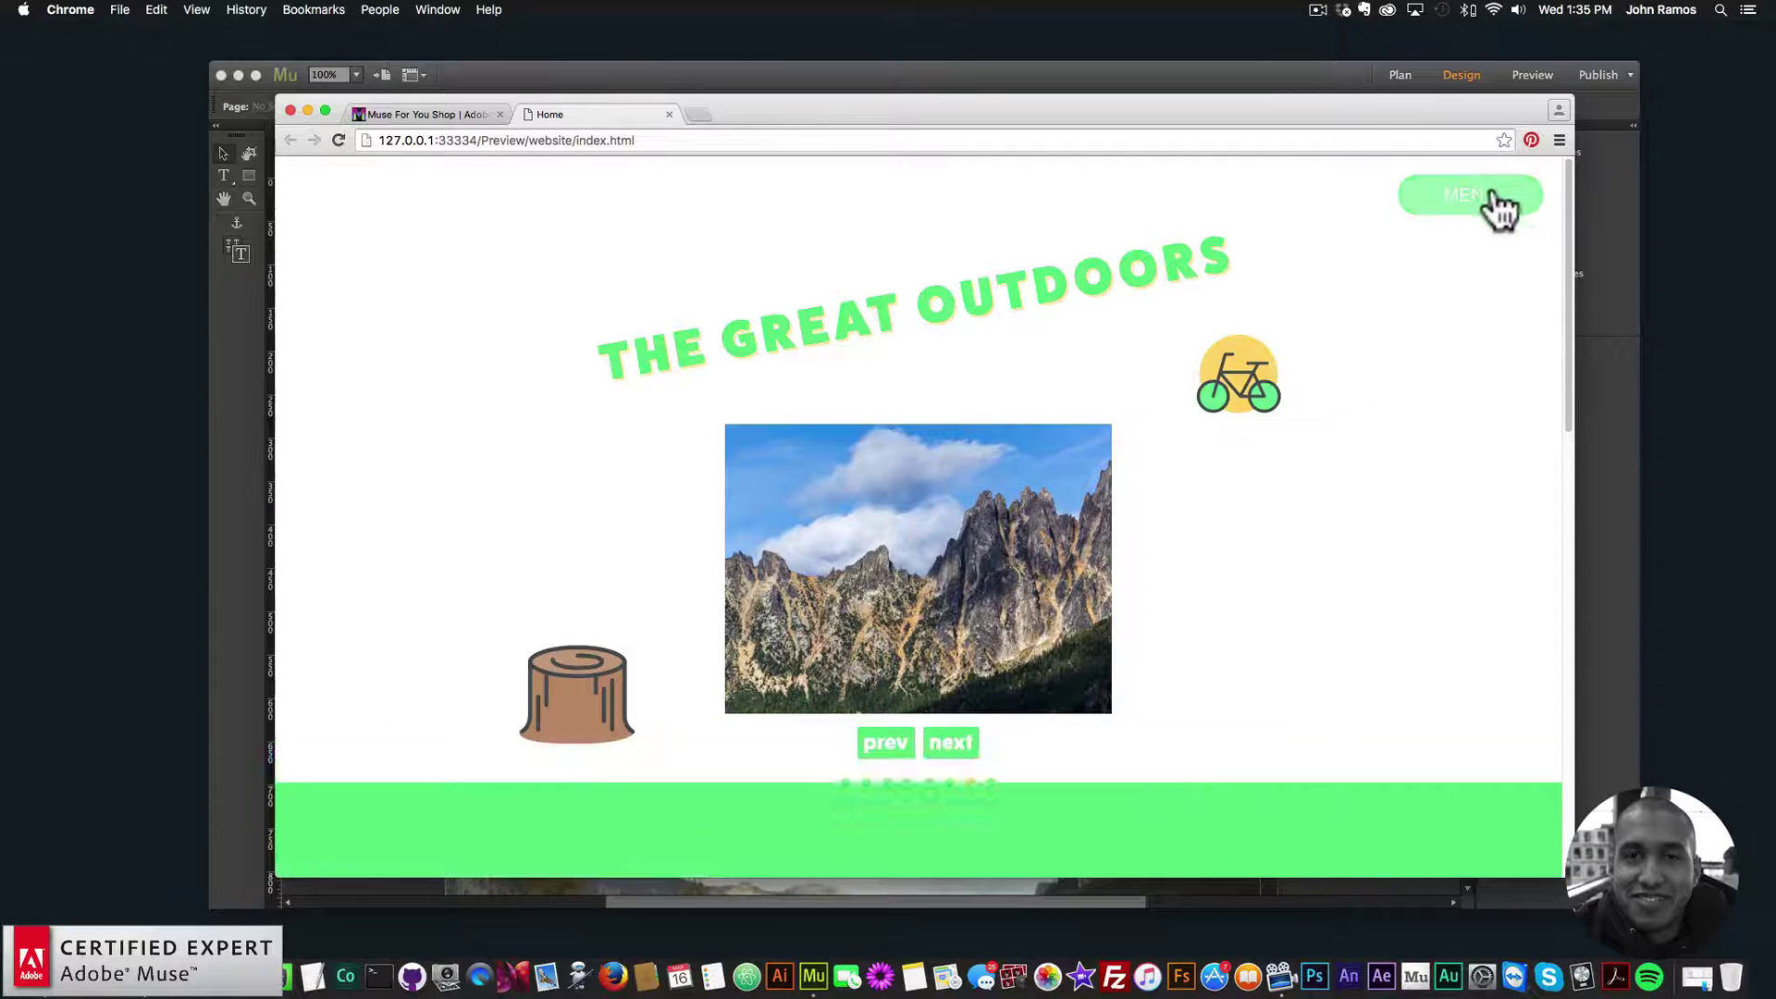
# - Switch back to Adobe Muse and rename the three copied Home pages in the site plan as 2, 3 and 4
pyautogui.click(701, 80)
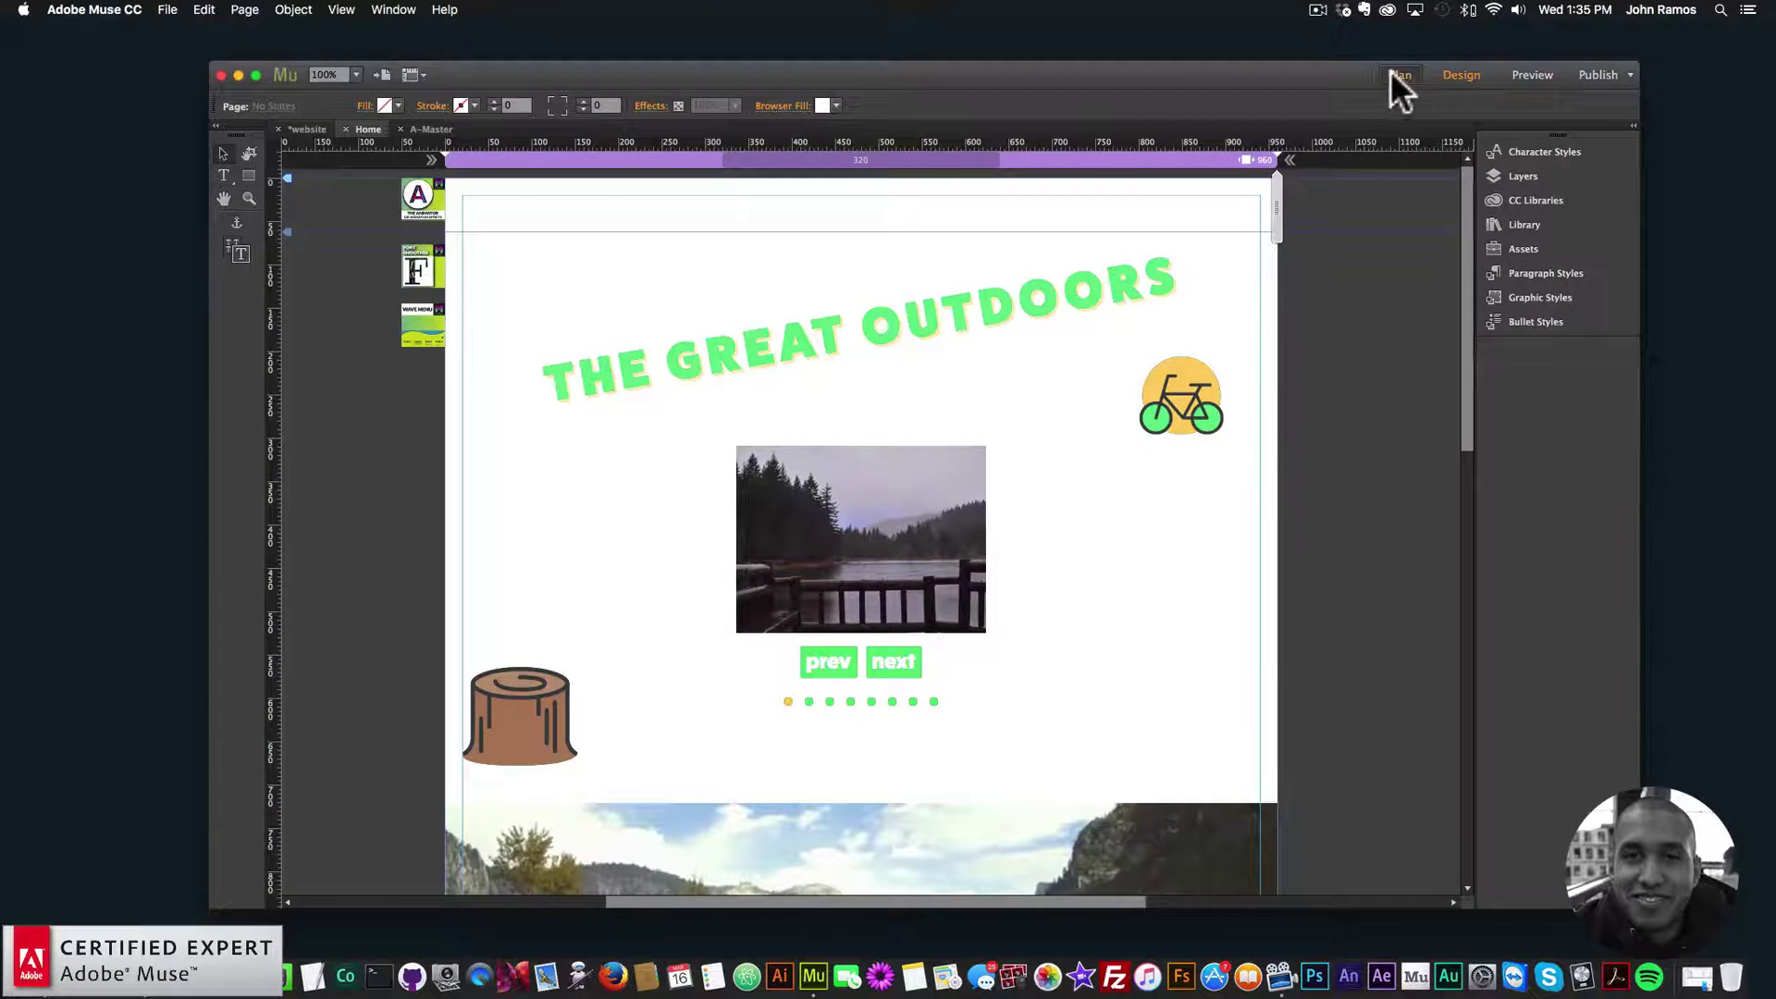
pyautogui.click(1397, 74)
pyautogui.doubleClick(472, 264)
pyautogui.write('2')
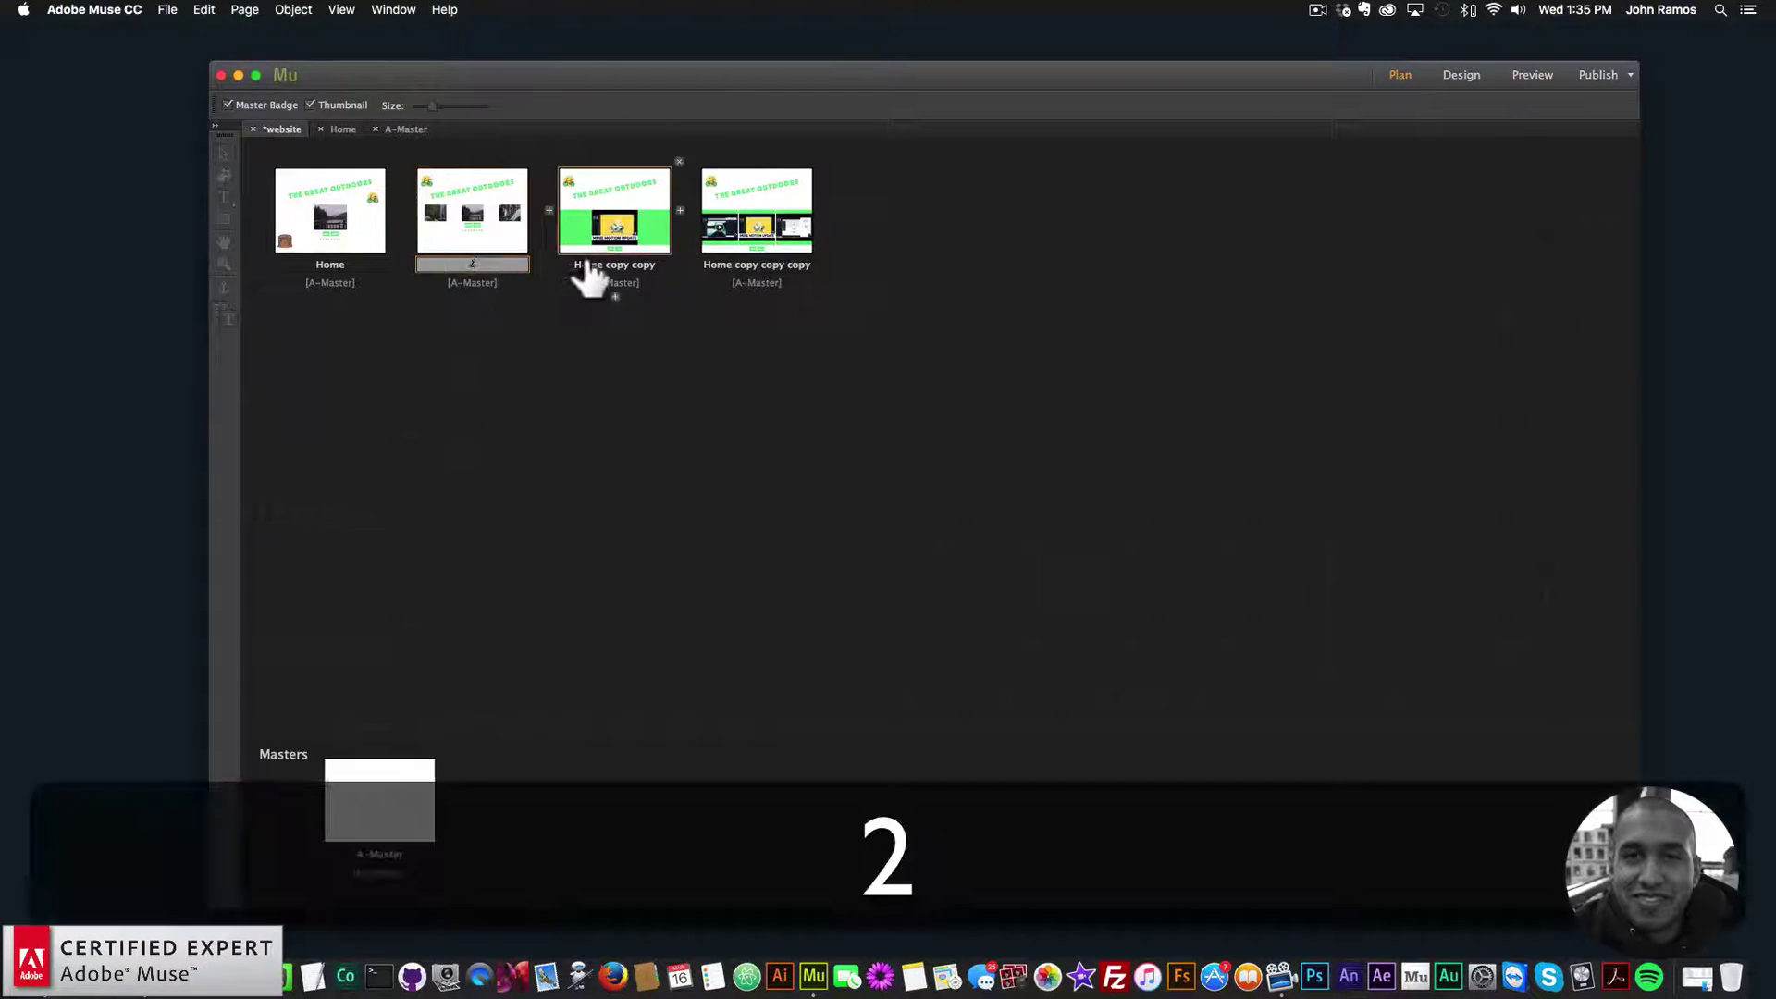
pyautogui.doubleClick(614, 265)
pyautogui.write('3')
pyautogui.doubleClick(757, 264)
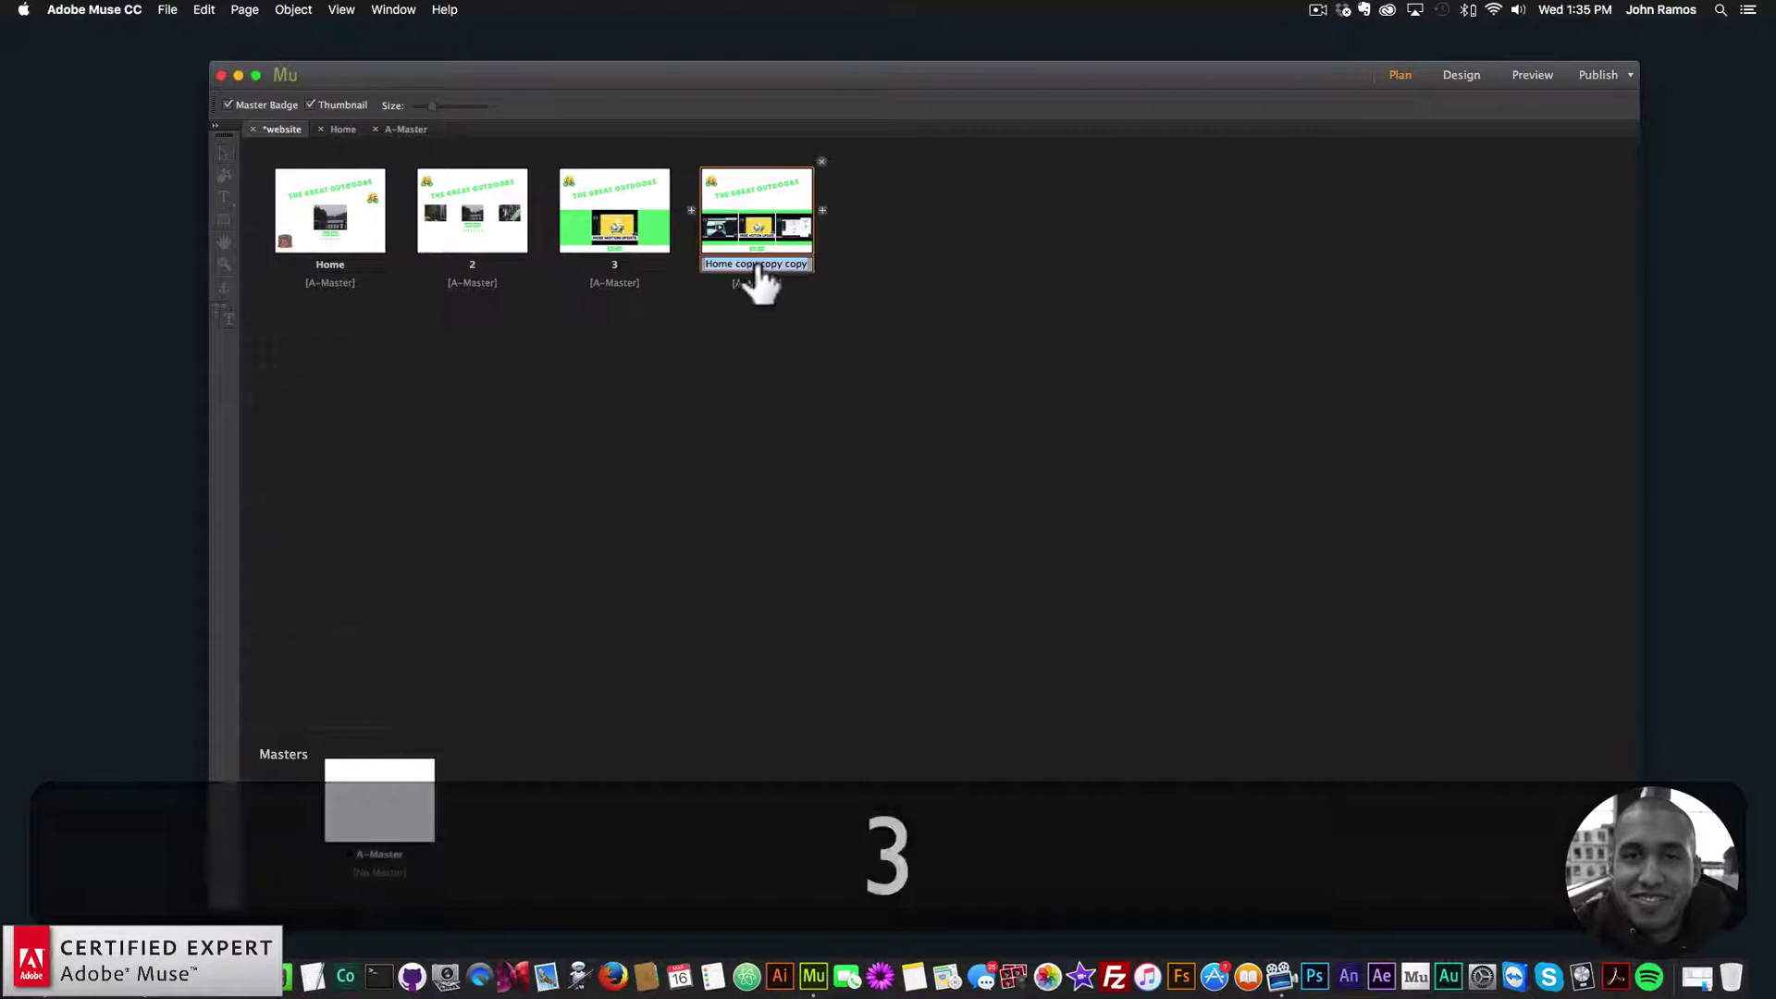
pyautogui.write('4')
pyautogui.click(433, 314)
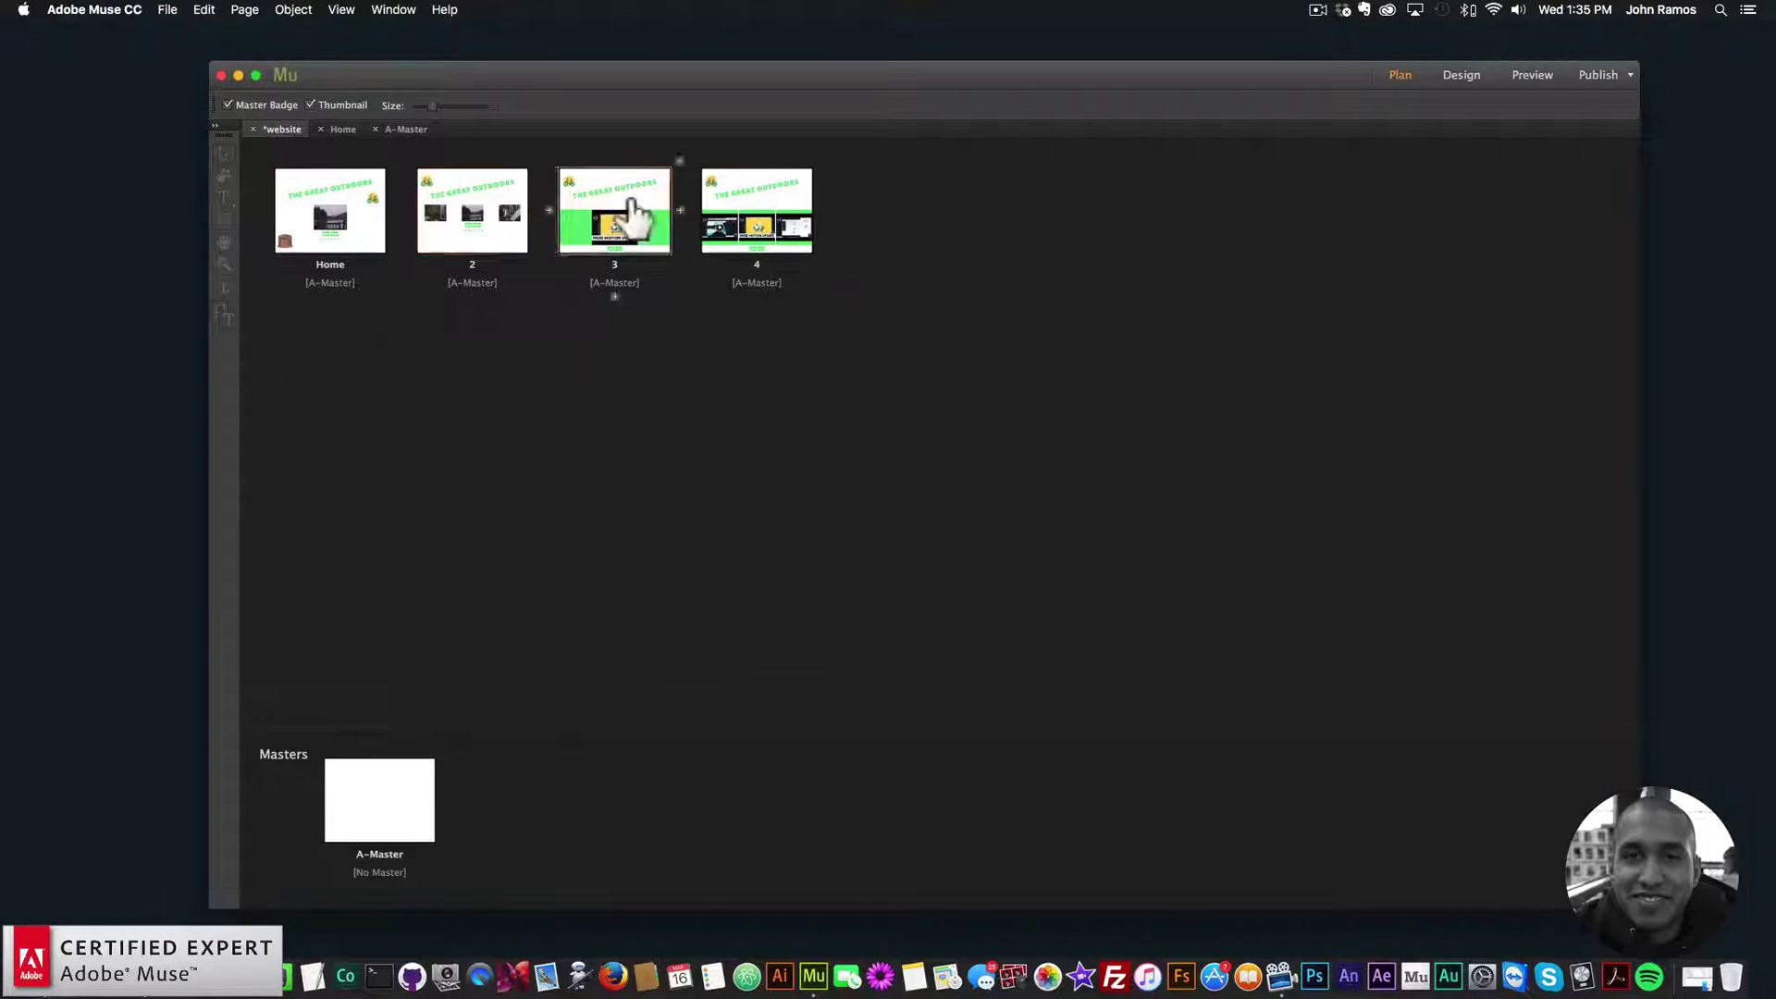
# - Open page 2 for design and preview it in the browser
pyautogui.doubleClick(479, 209)
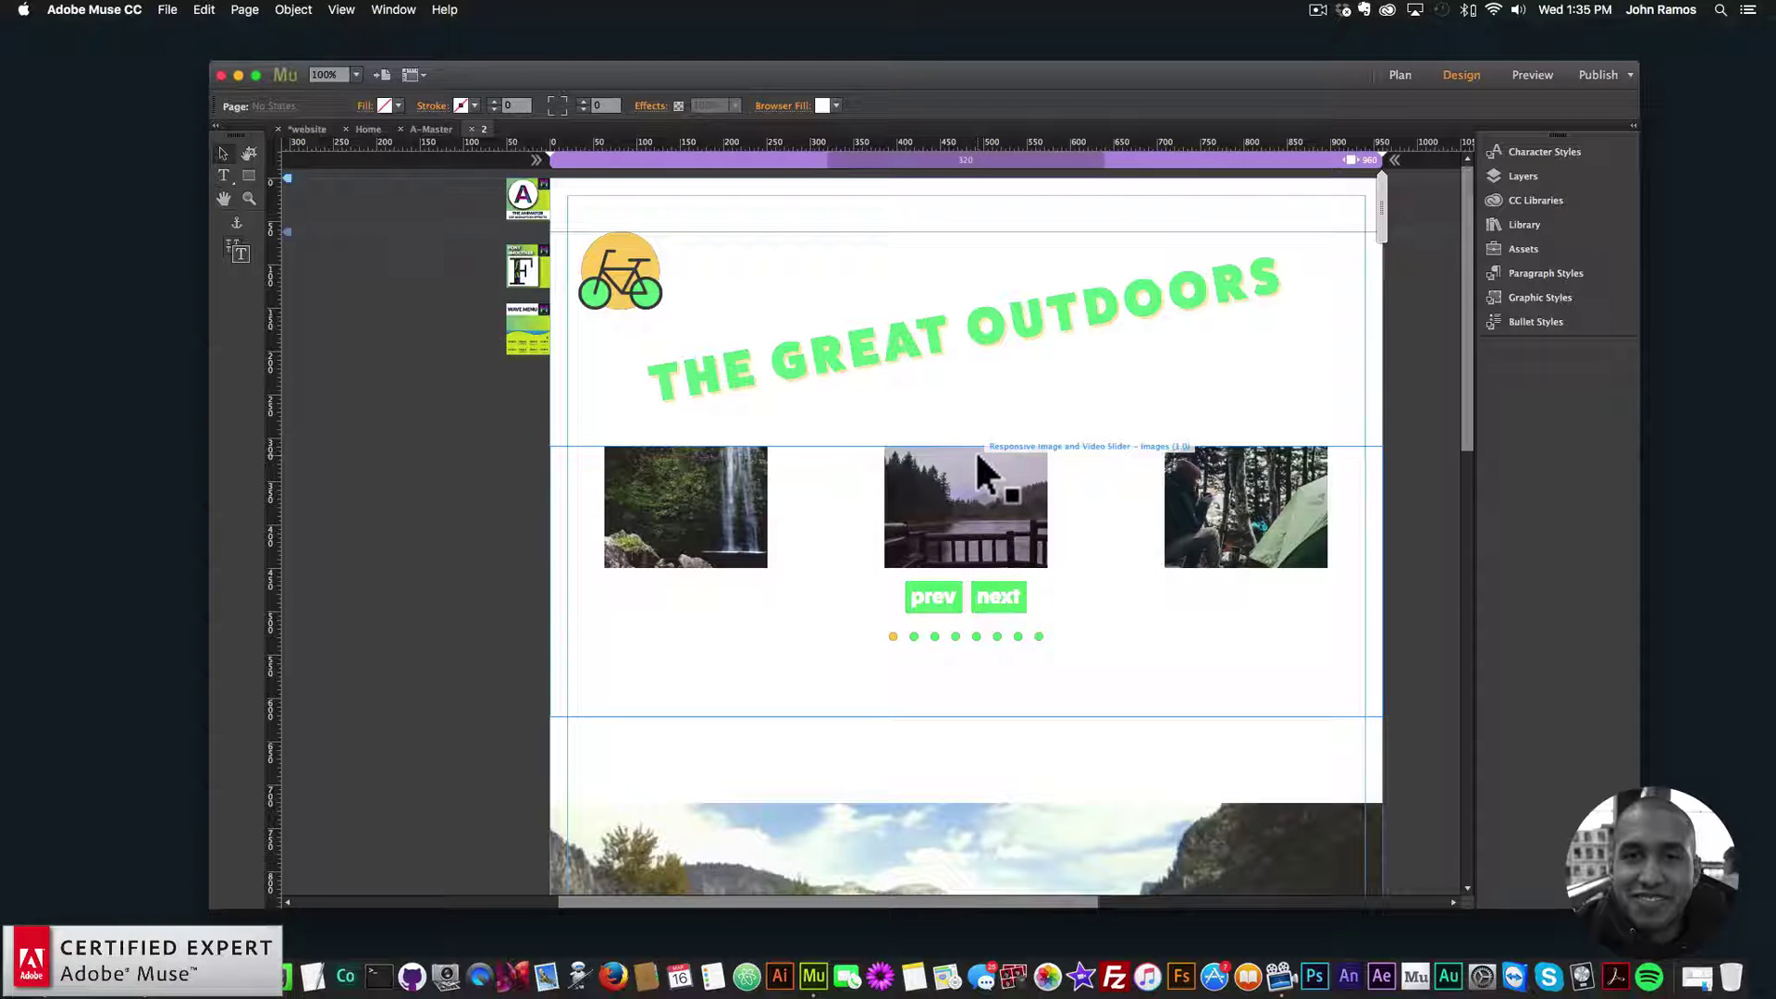
pyautogui.click(168, 10)
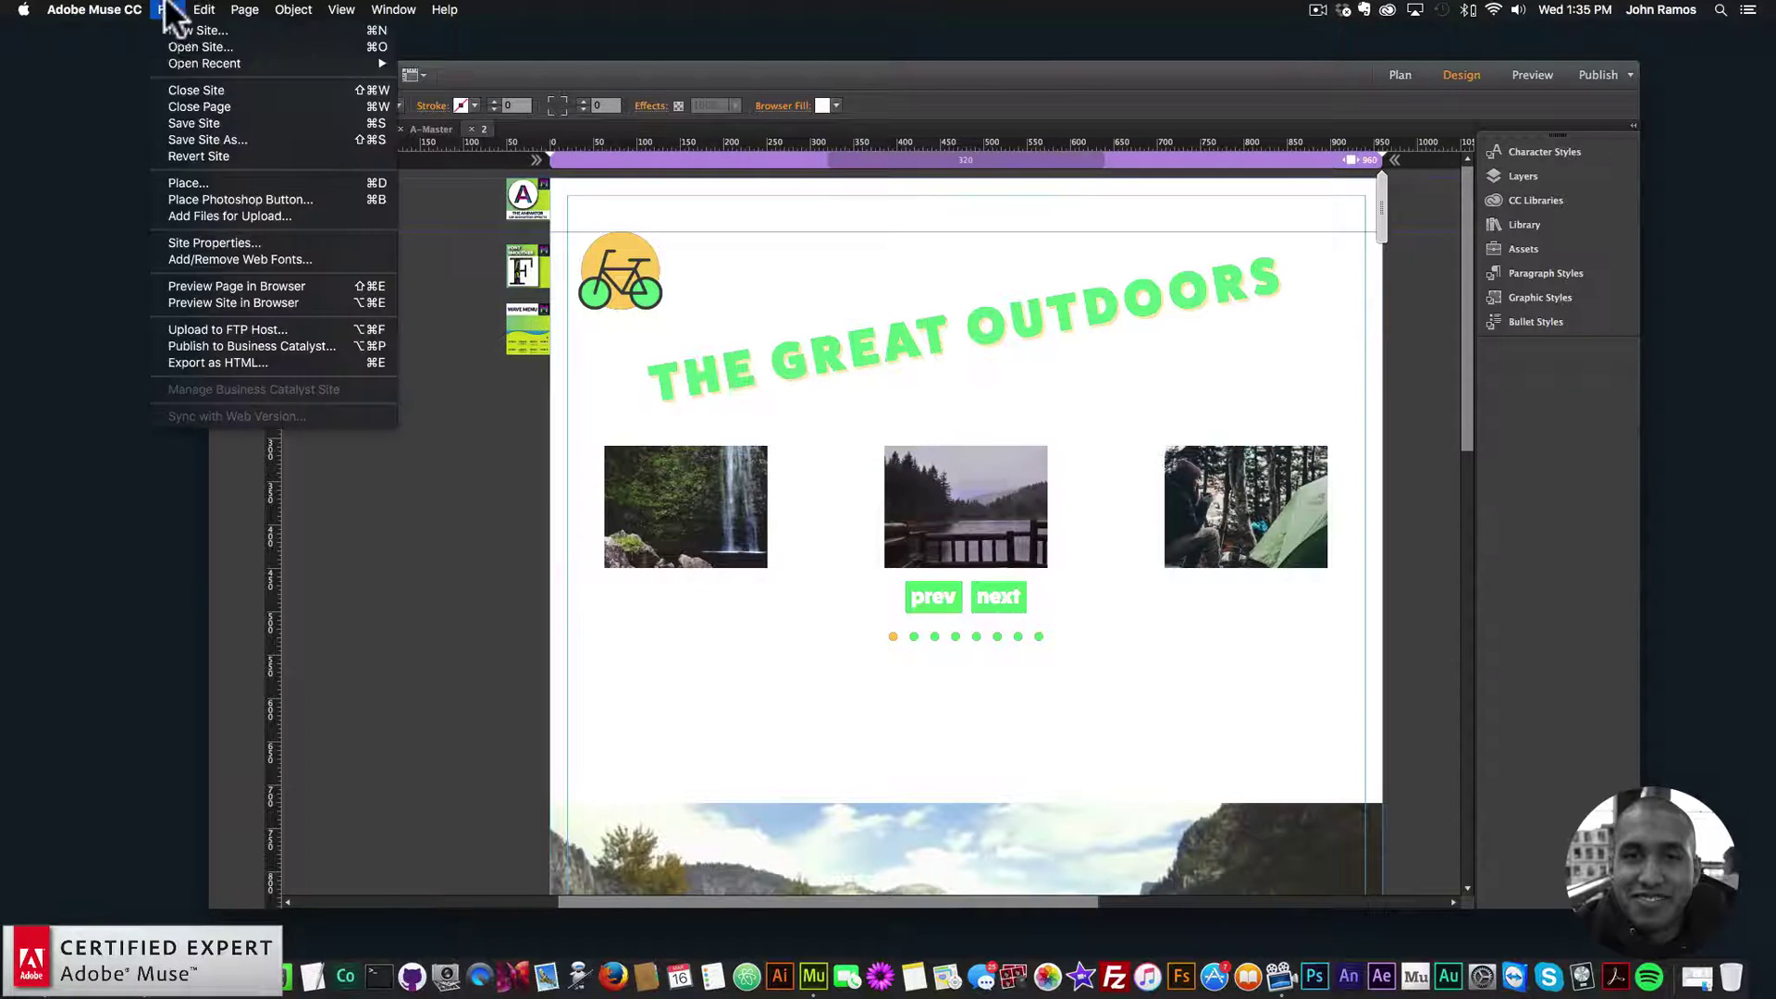
pyautogui.click(494, 459)
pyautogui.click(523, 342)
pyautogui.press('BackSpace')
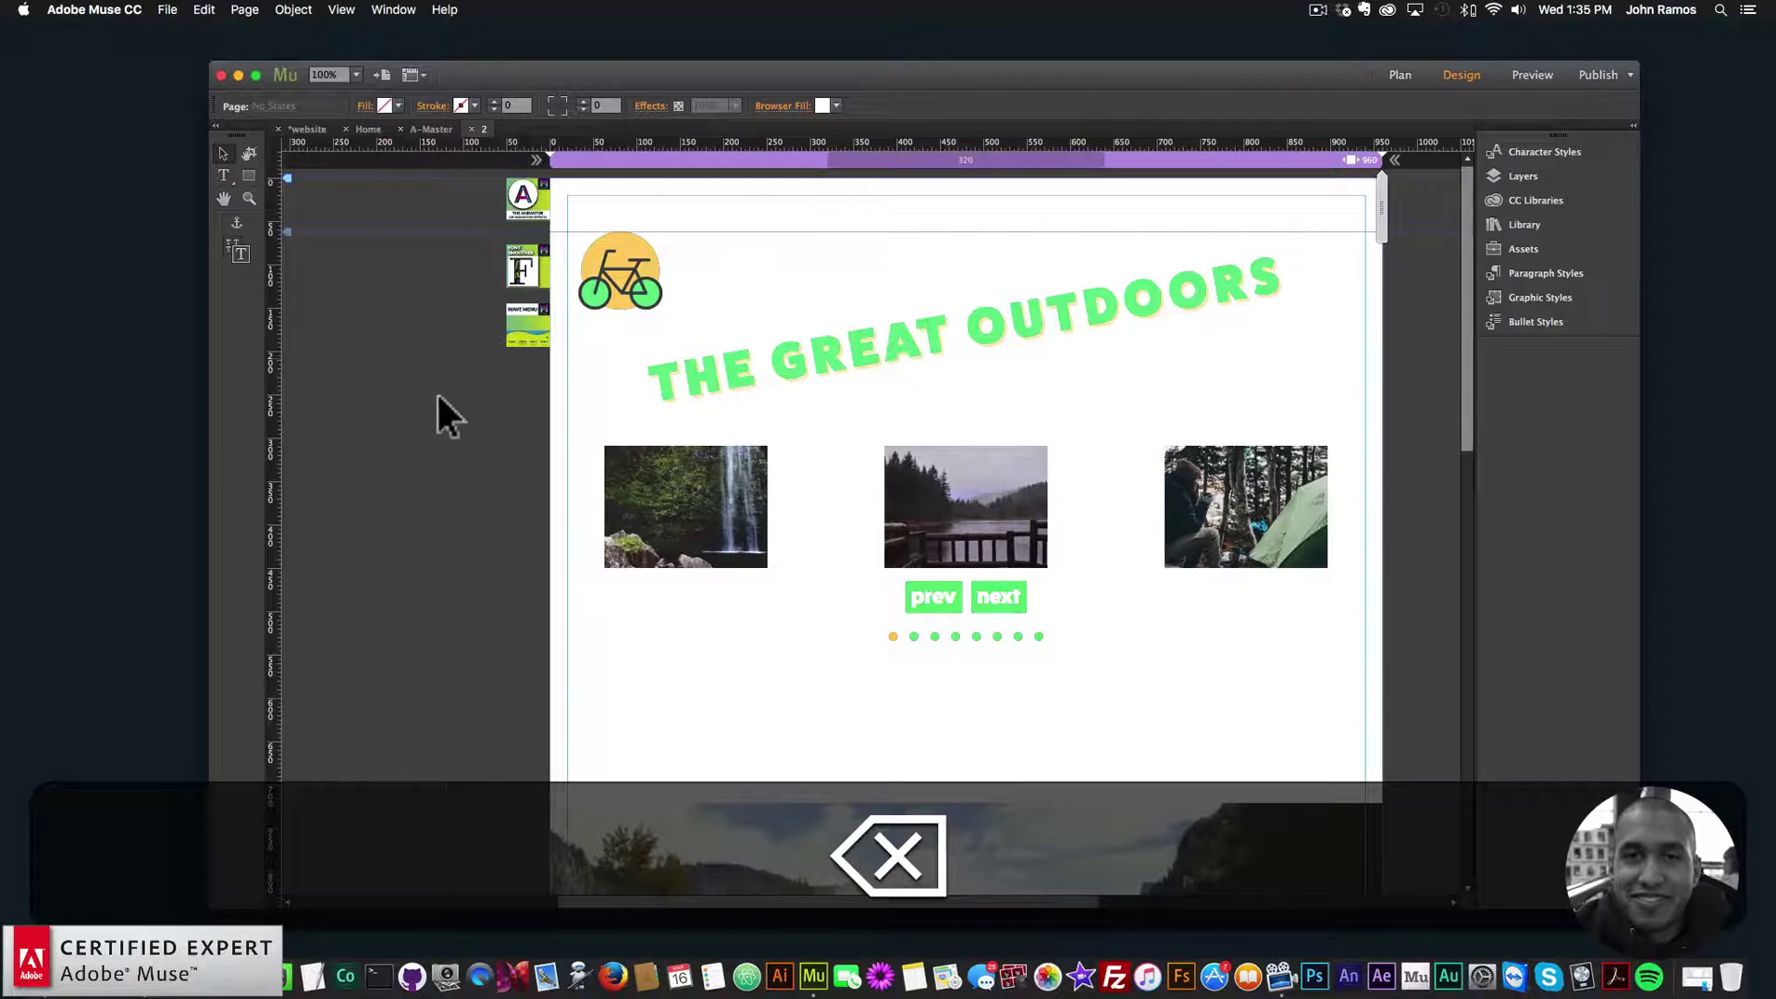
pyautogui.click(168, 9)
pyautogui.click(233, 285)
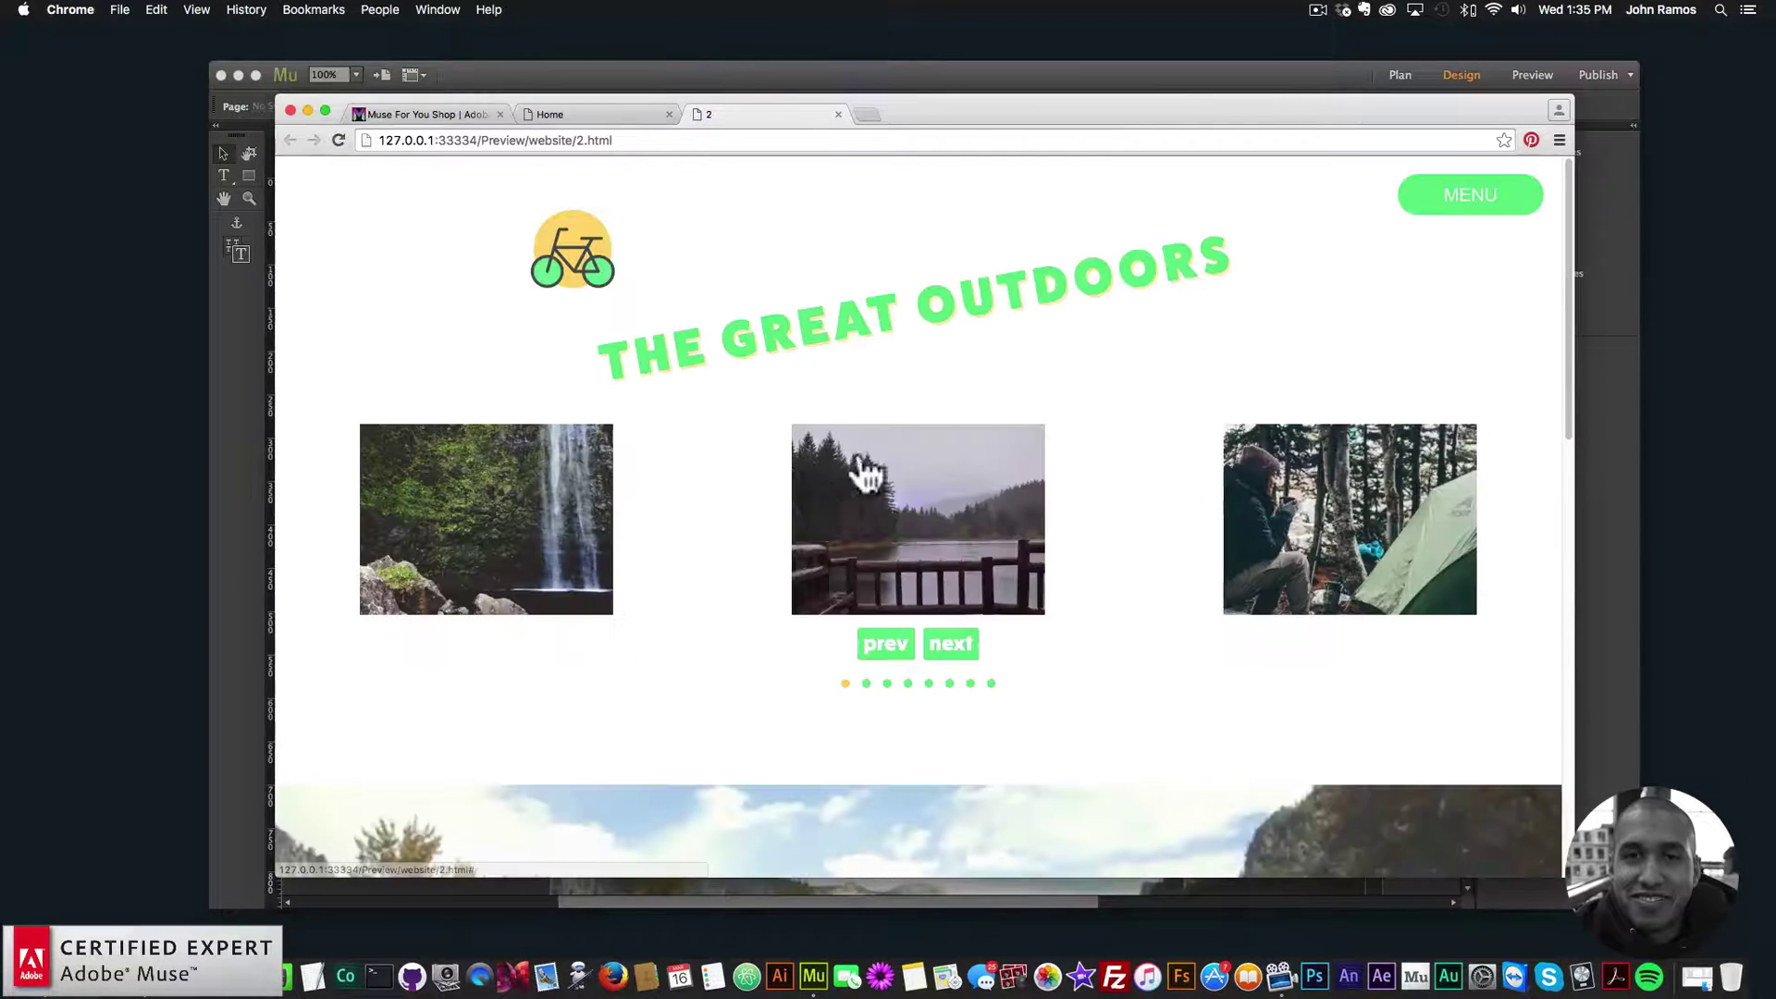
# - Test the three-image slider on the page 2 preview by advancing through its slides
pyautogui.click(948, 646)
pyautogui.click(949, 647)
pyautogui.click(949, 647)
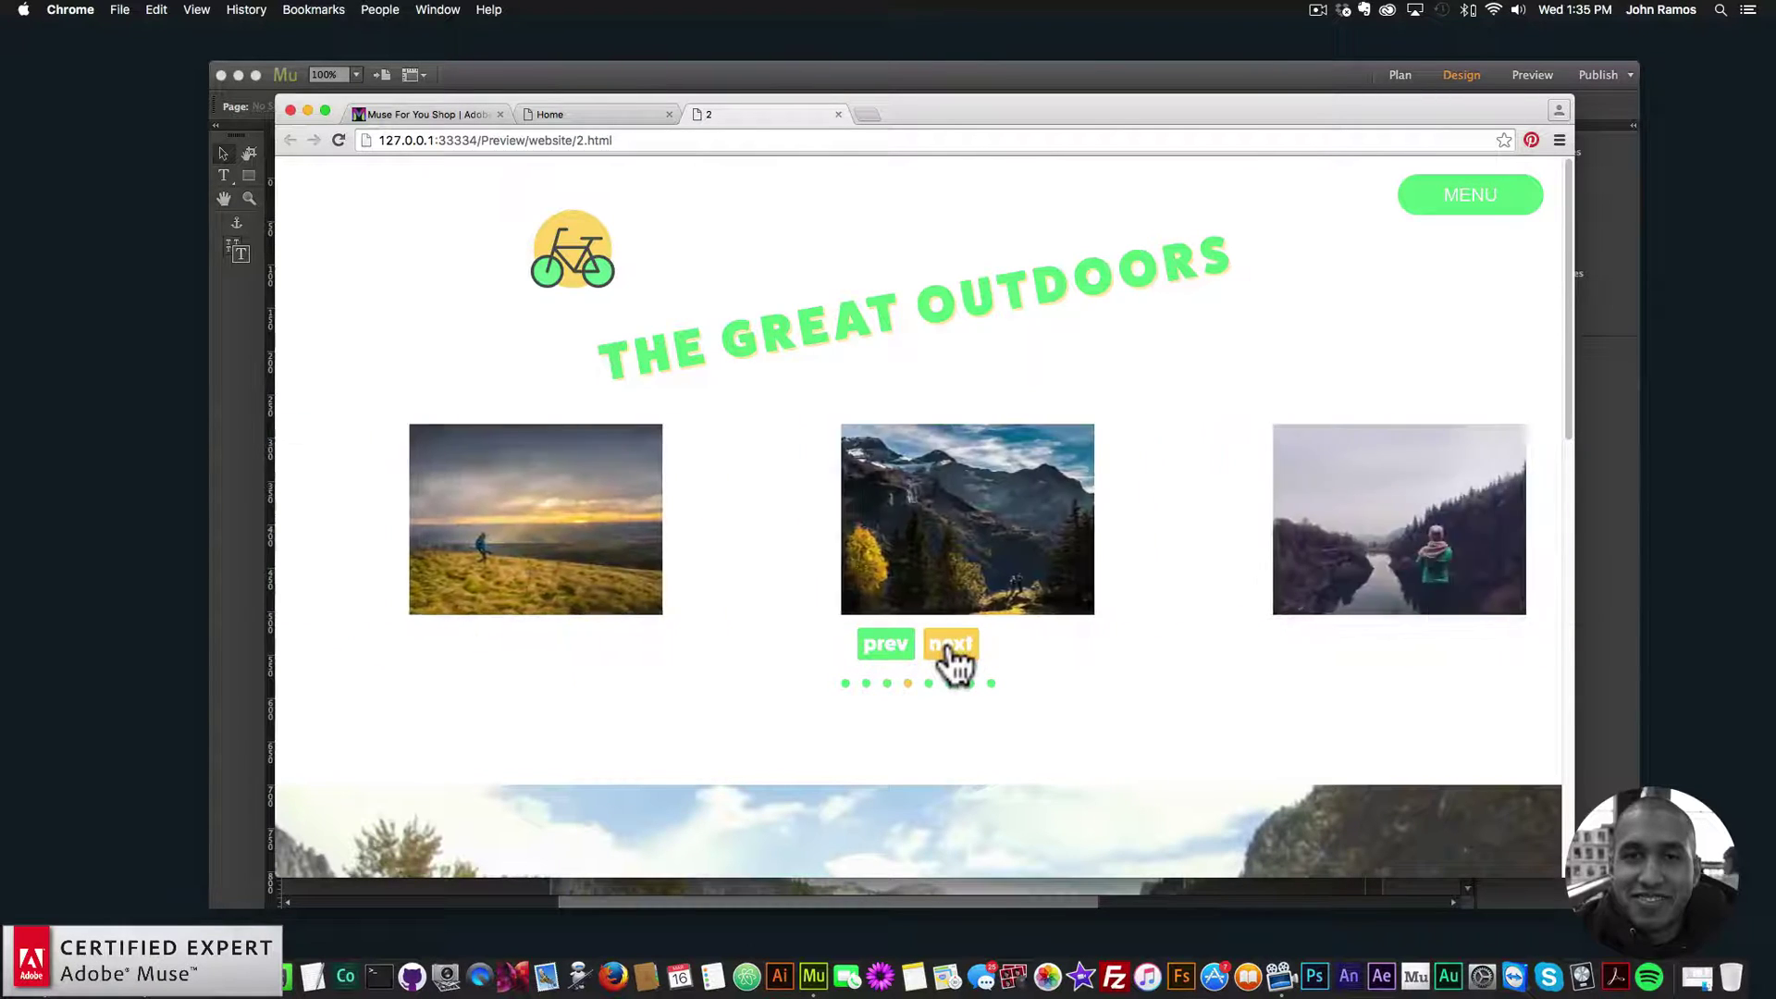
pyautogui.click(948, 647)
pyautogui.click(948, 650)
pyautogui.click(947, 649)
pyautogui.click(947, 650)
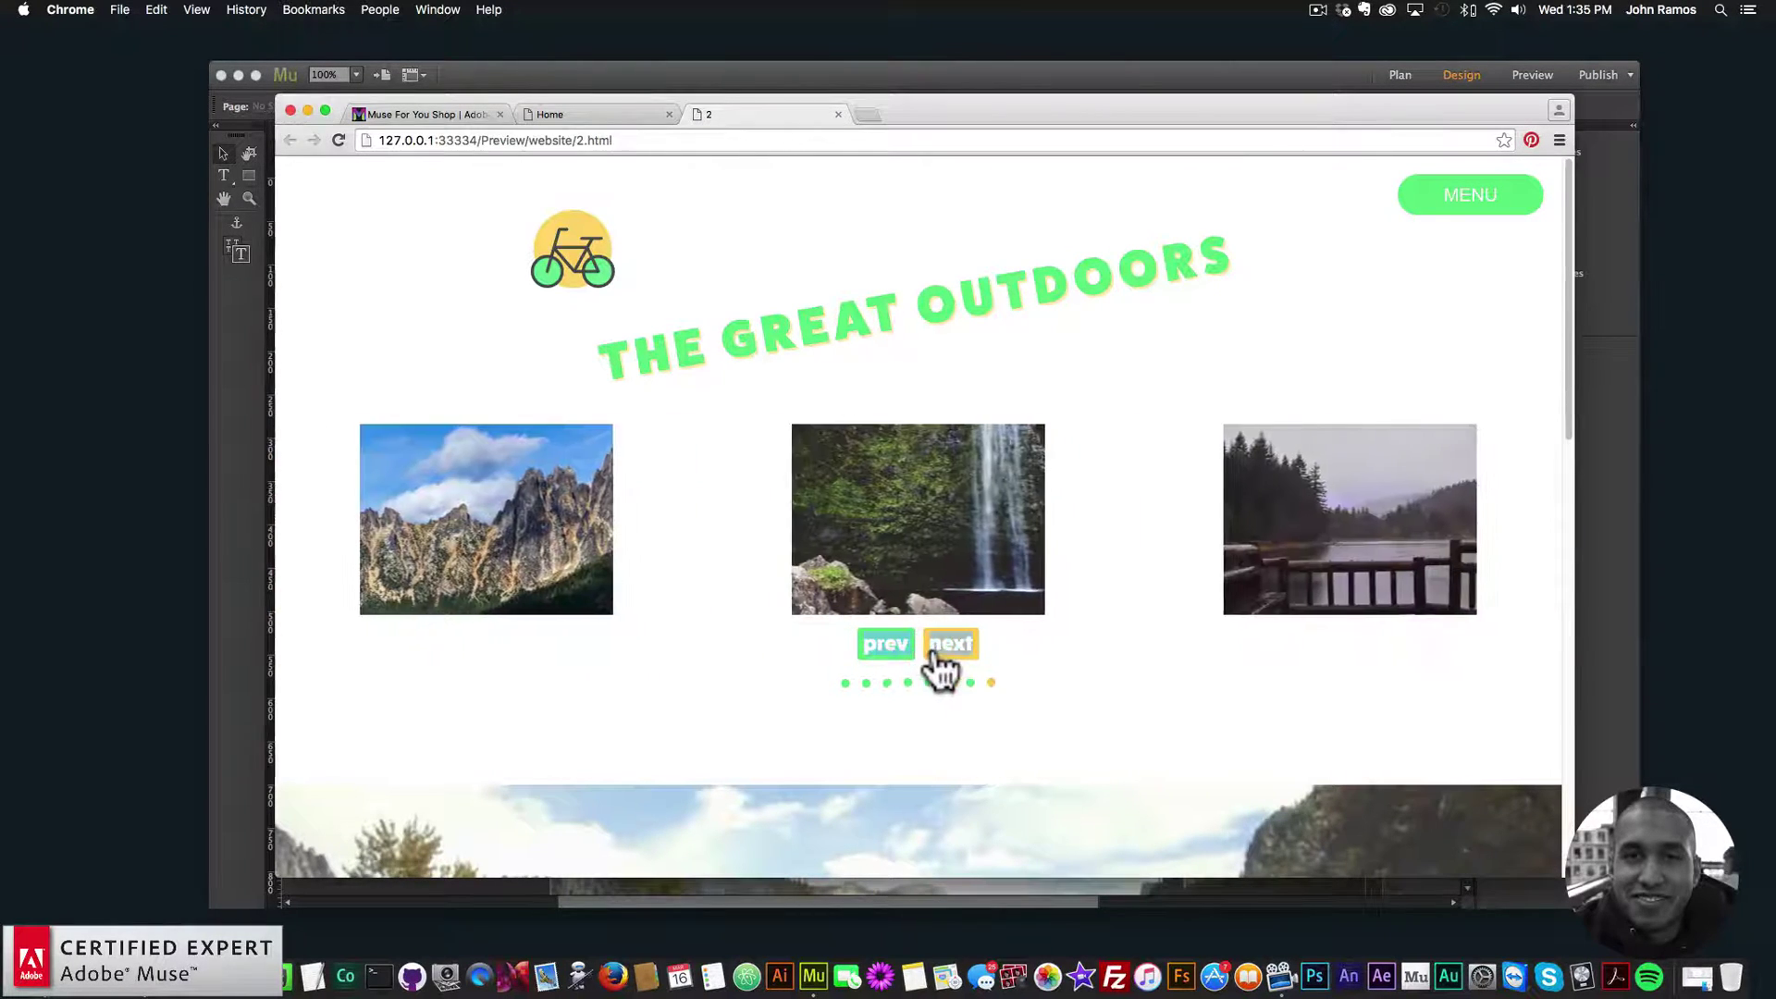
pyautogui.click(904, 555)
pyautogui.click(899, 553)
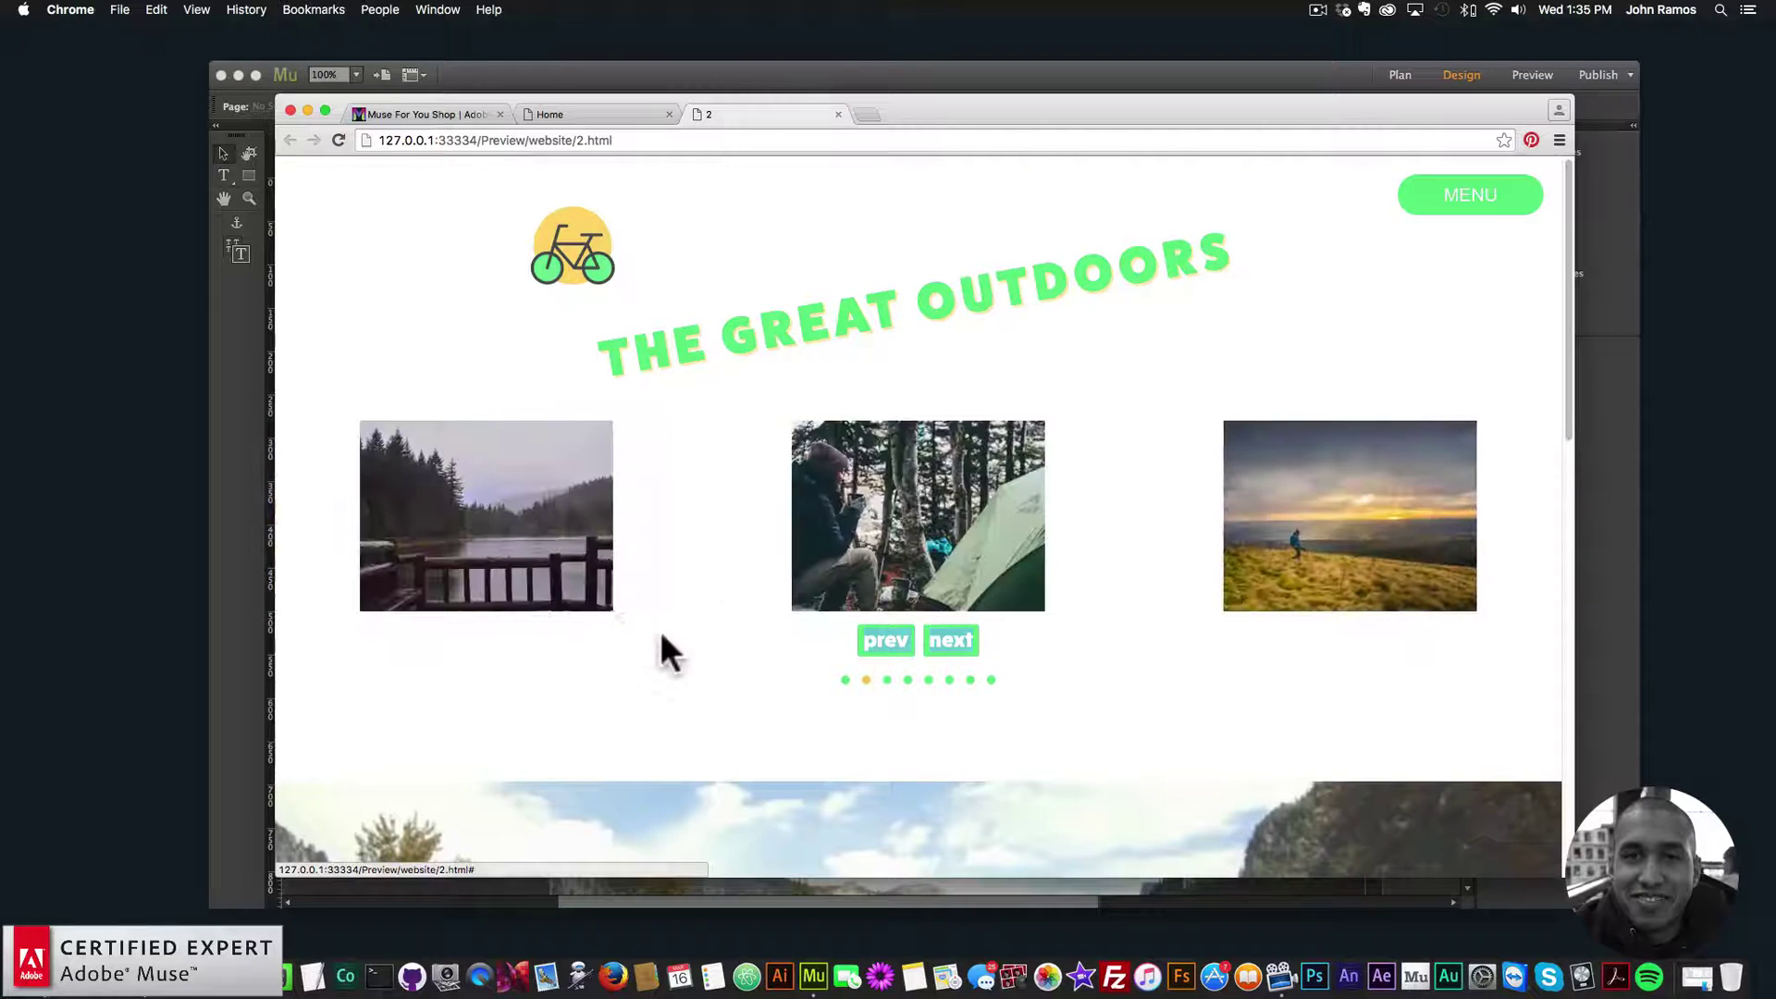
# - Review the rest of the page 2 preview and test its MENU button by opening and closing the bottom menu
pyautogui.scroll(-5, 659, 638)
pyautogui.scroll(-10, 710, 625)
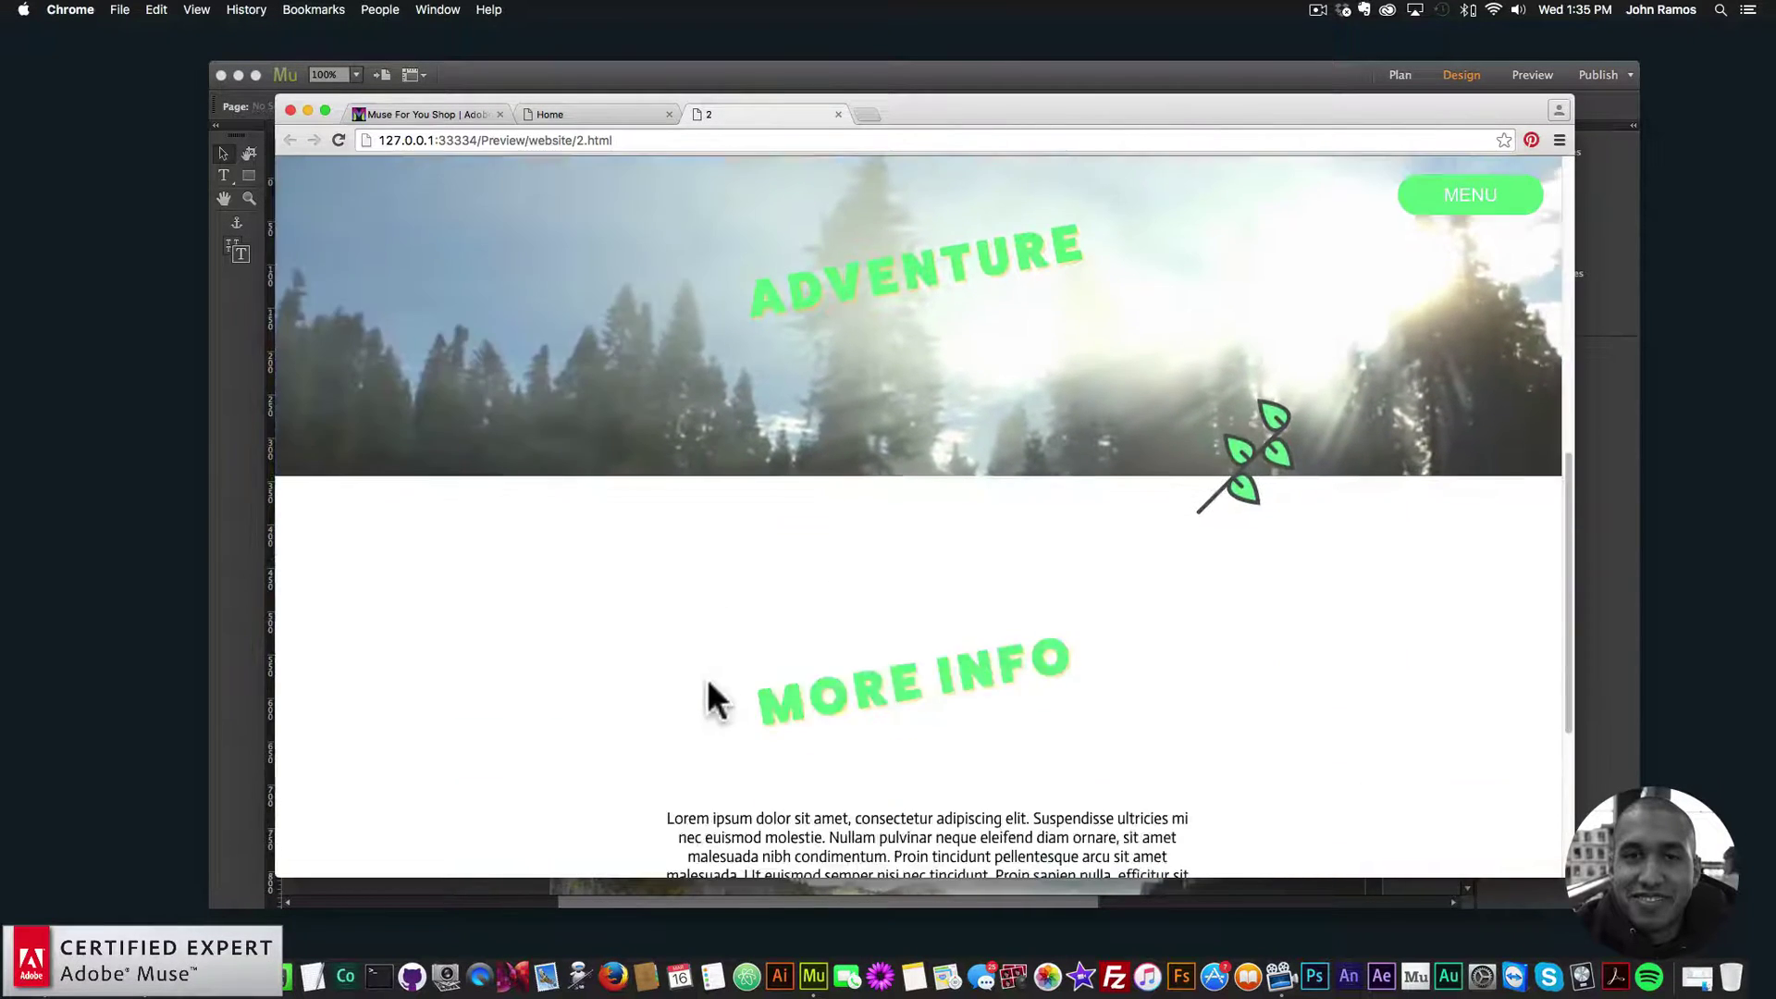
pyautogui.scroll(20, 774, 597)
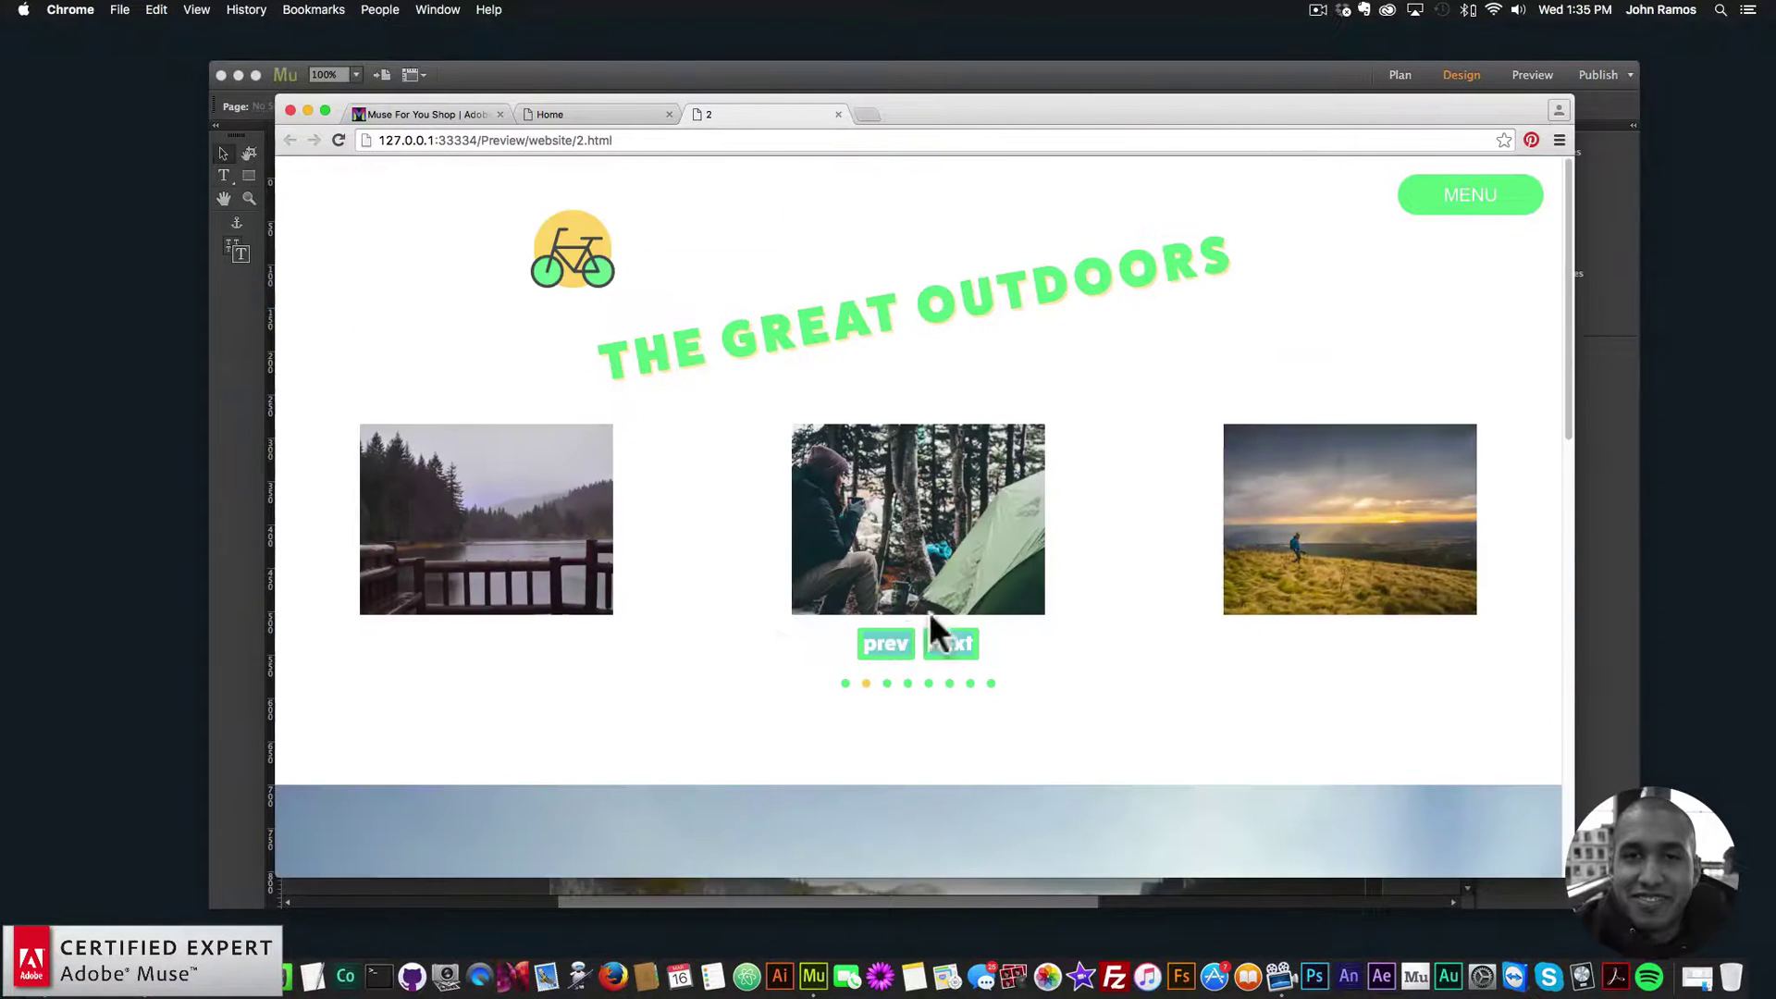
pyautogui.click(1491, 218)
pyautogui.click(1489, 219)
pyautogui.click(1487, 220)
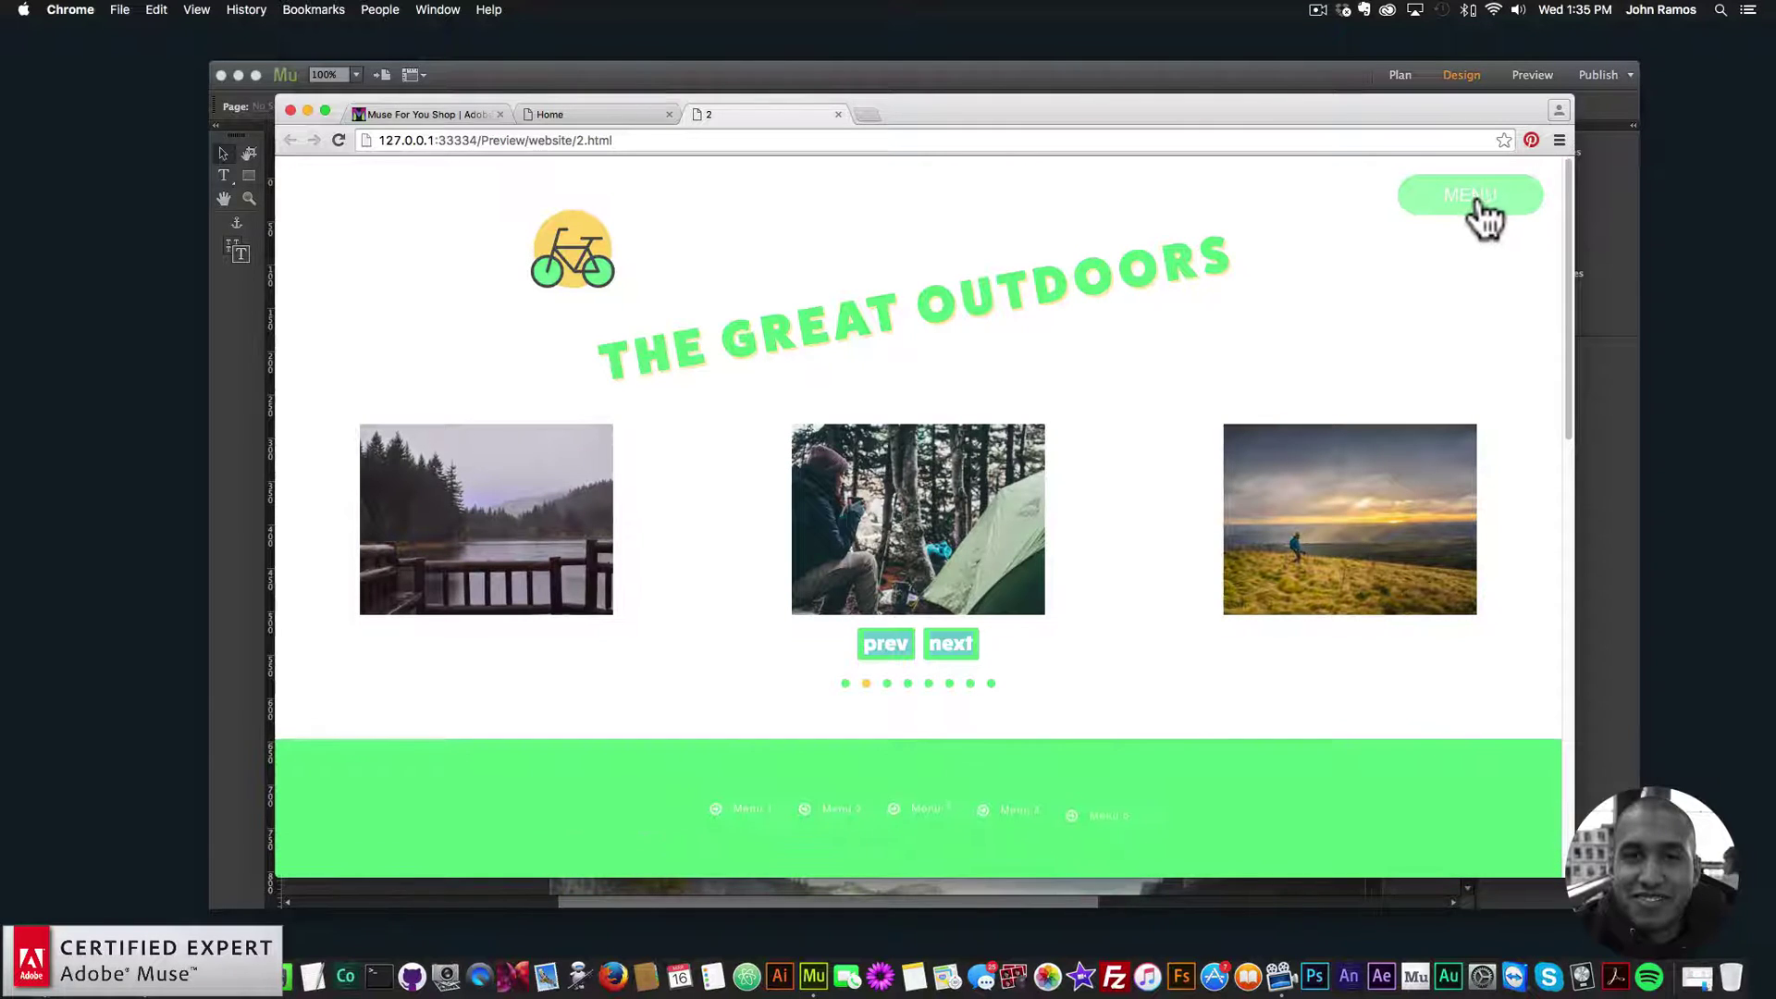
pyautogui.click(1484, 217)
# - Switch back to Adobe Muse, open page 3 for design and preview it in the browser
pyautogui.click(1074, 69)
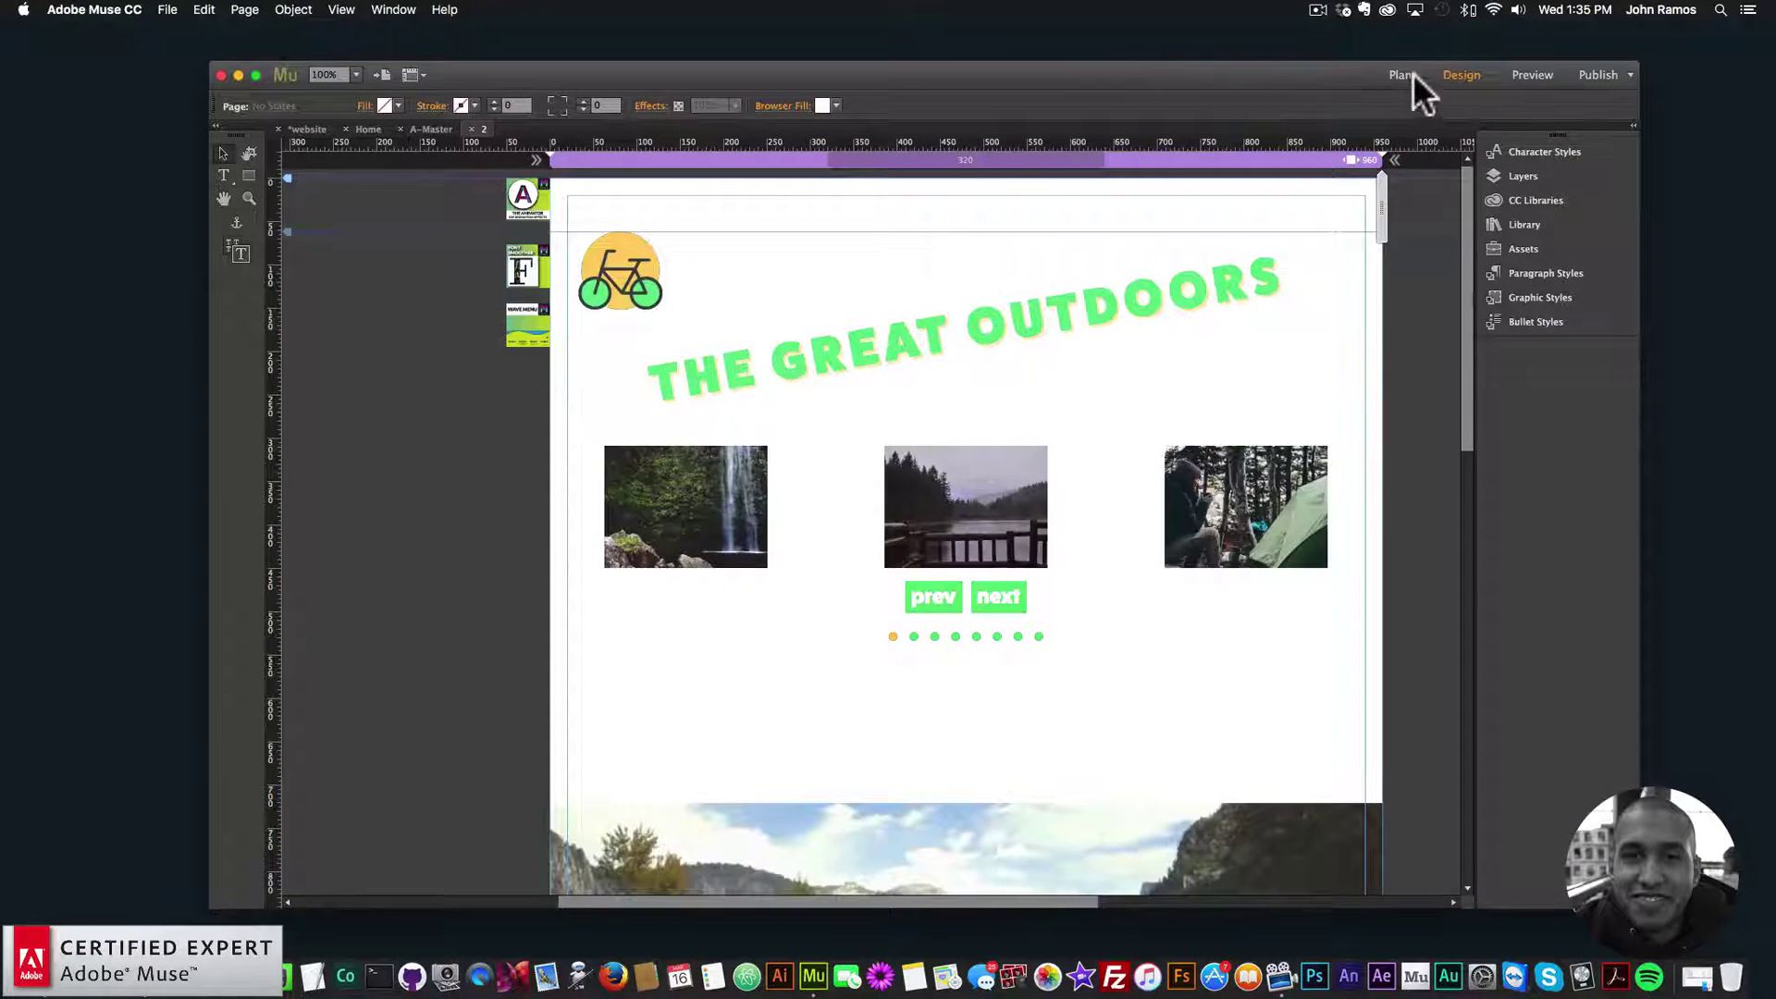
pyautogui.click(1400, 75)
pyautogui.doubleClick(620, 199)
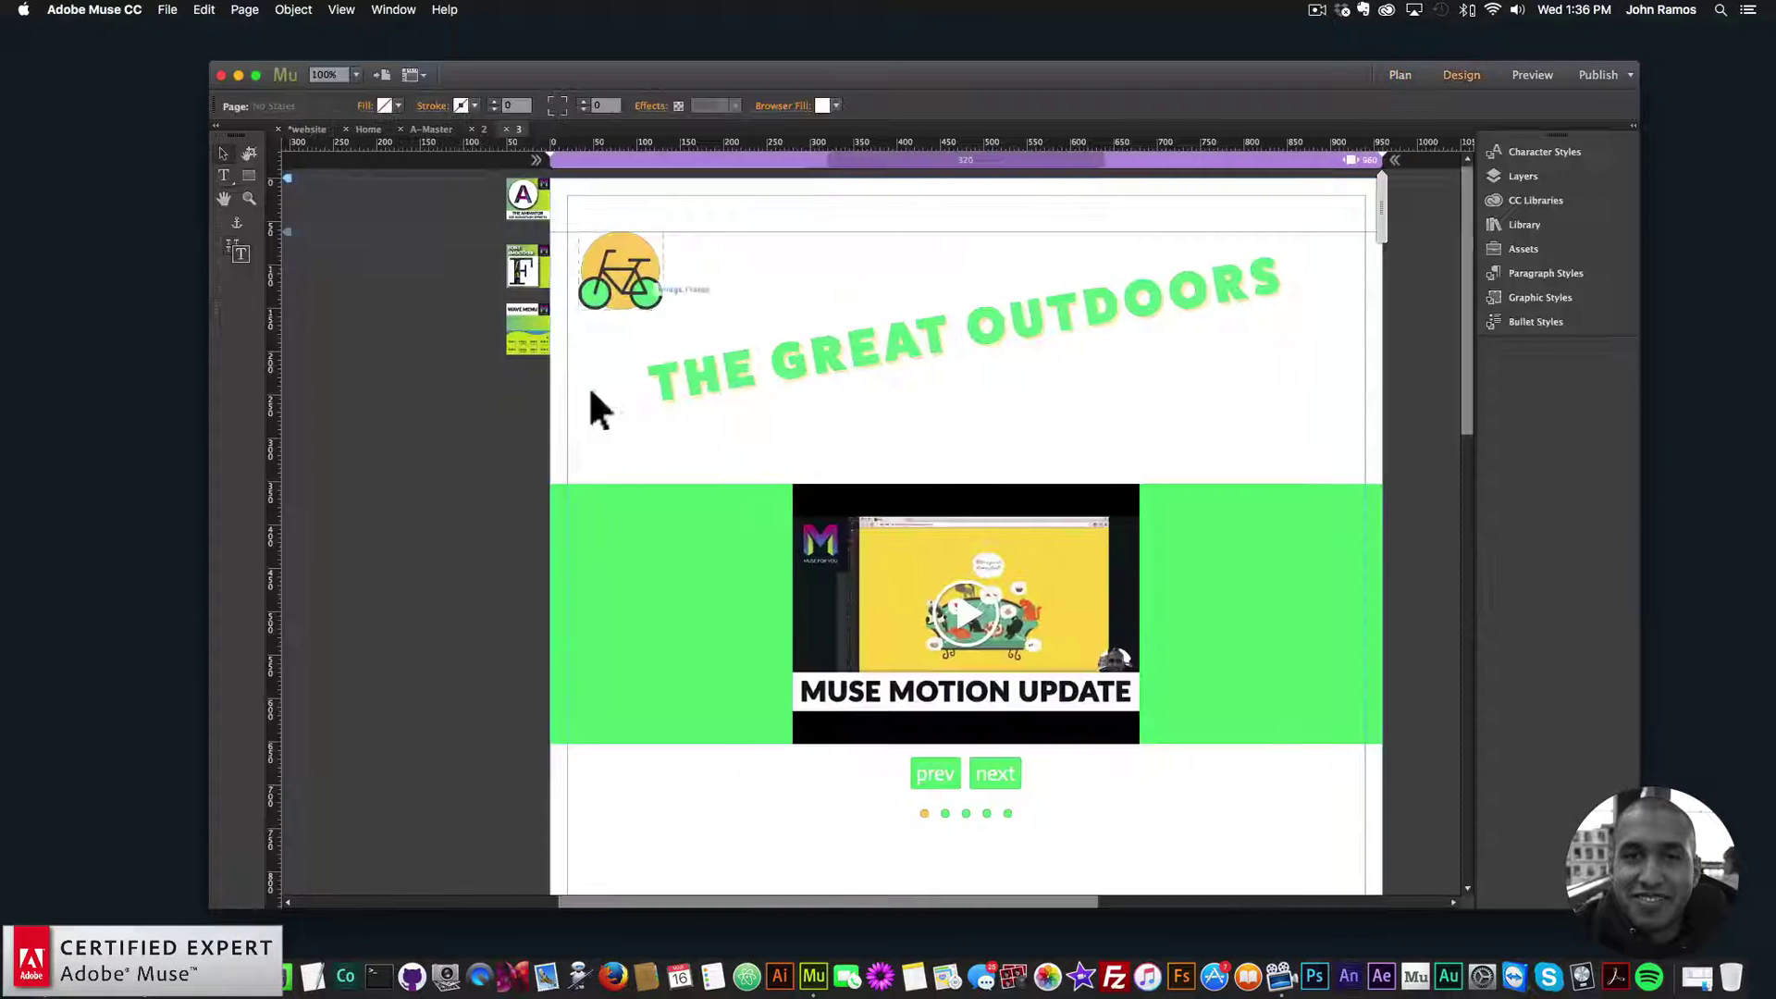
pyautogui.press('BackSpace')
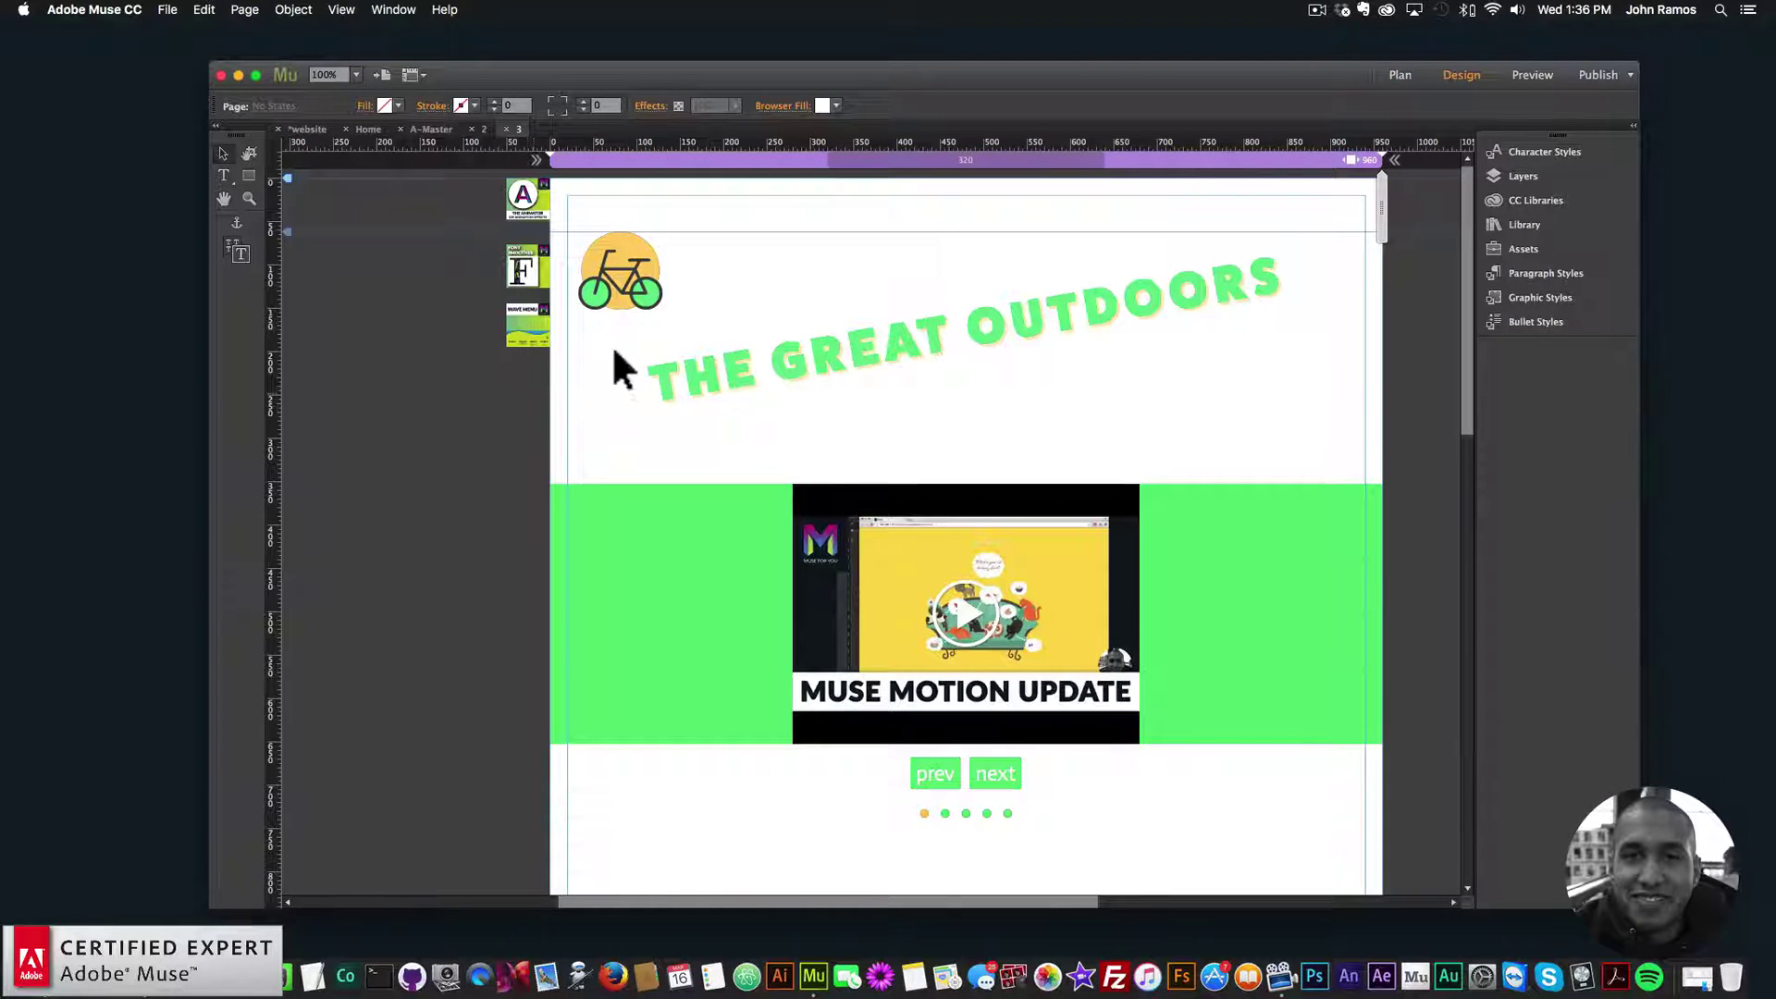
pyautogui.scroll(-4, 490, 394)
pyautogui.scroll(4, 492, 391)
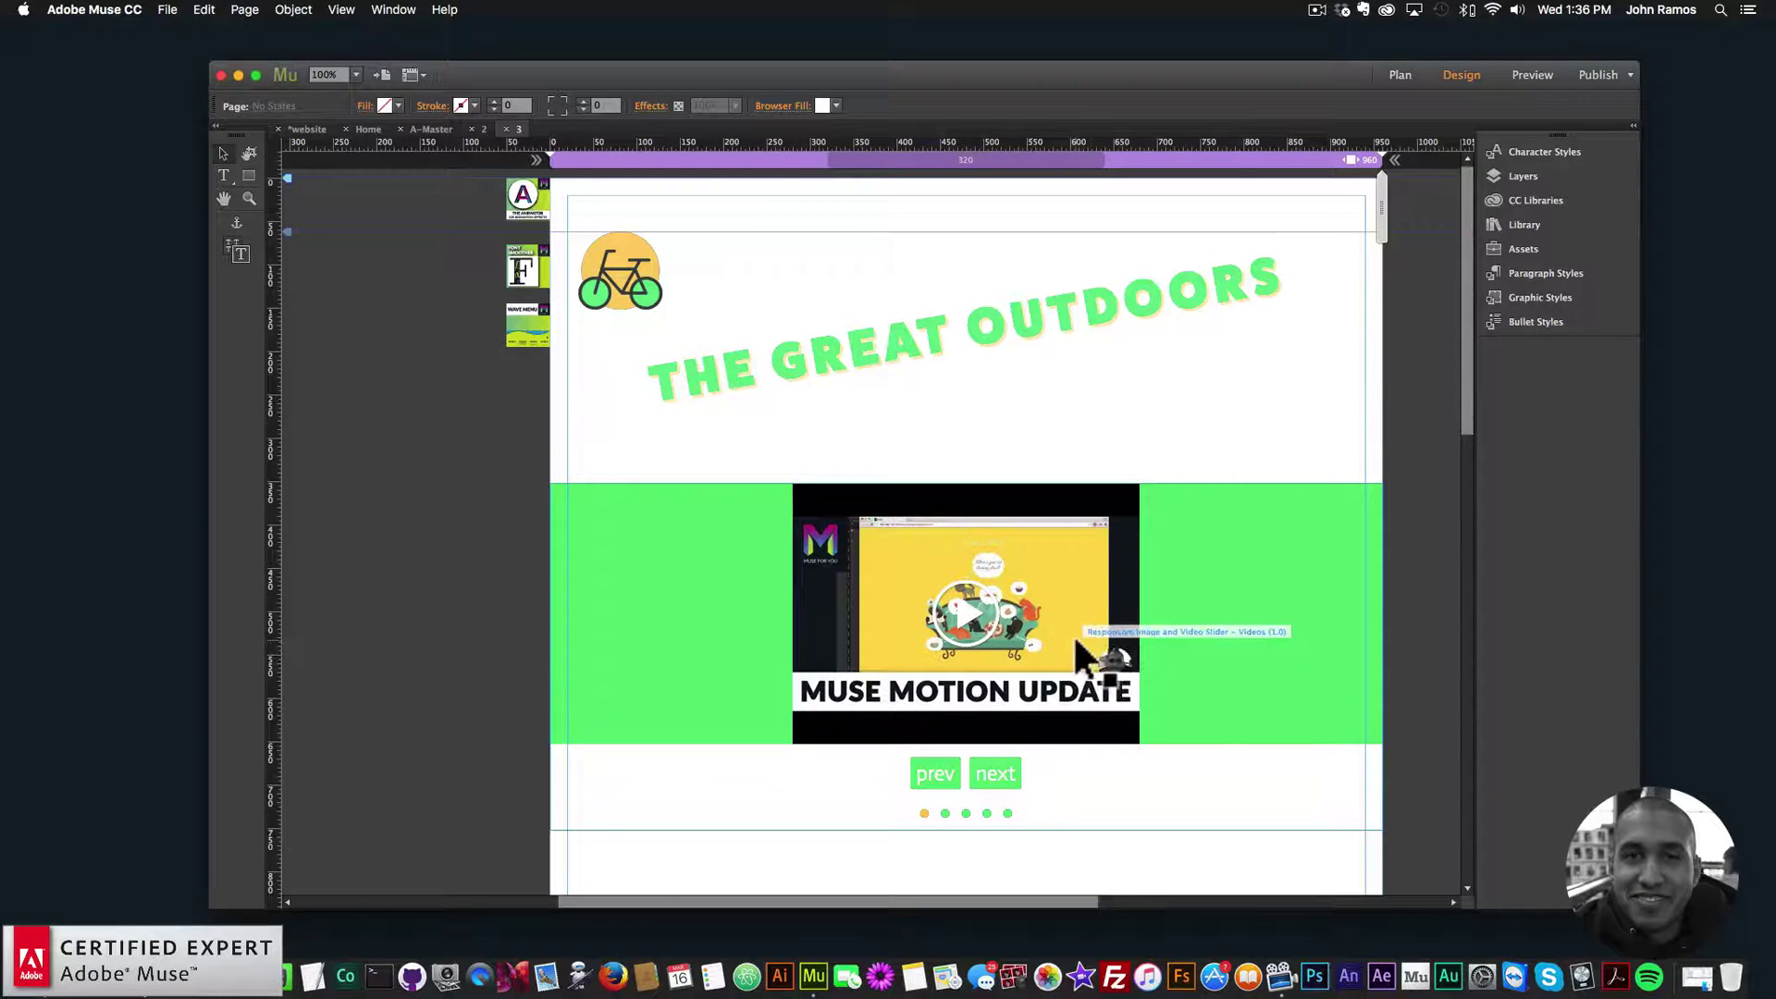
pyautogui.scroll(-2, 1077, 638)
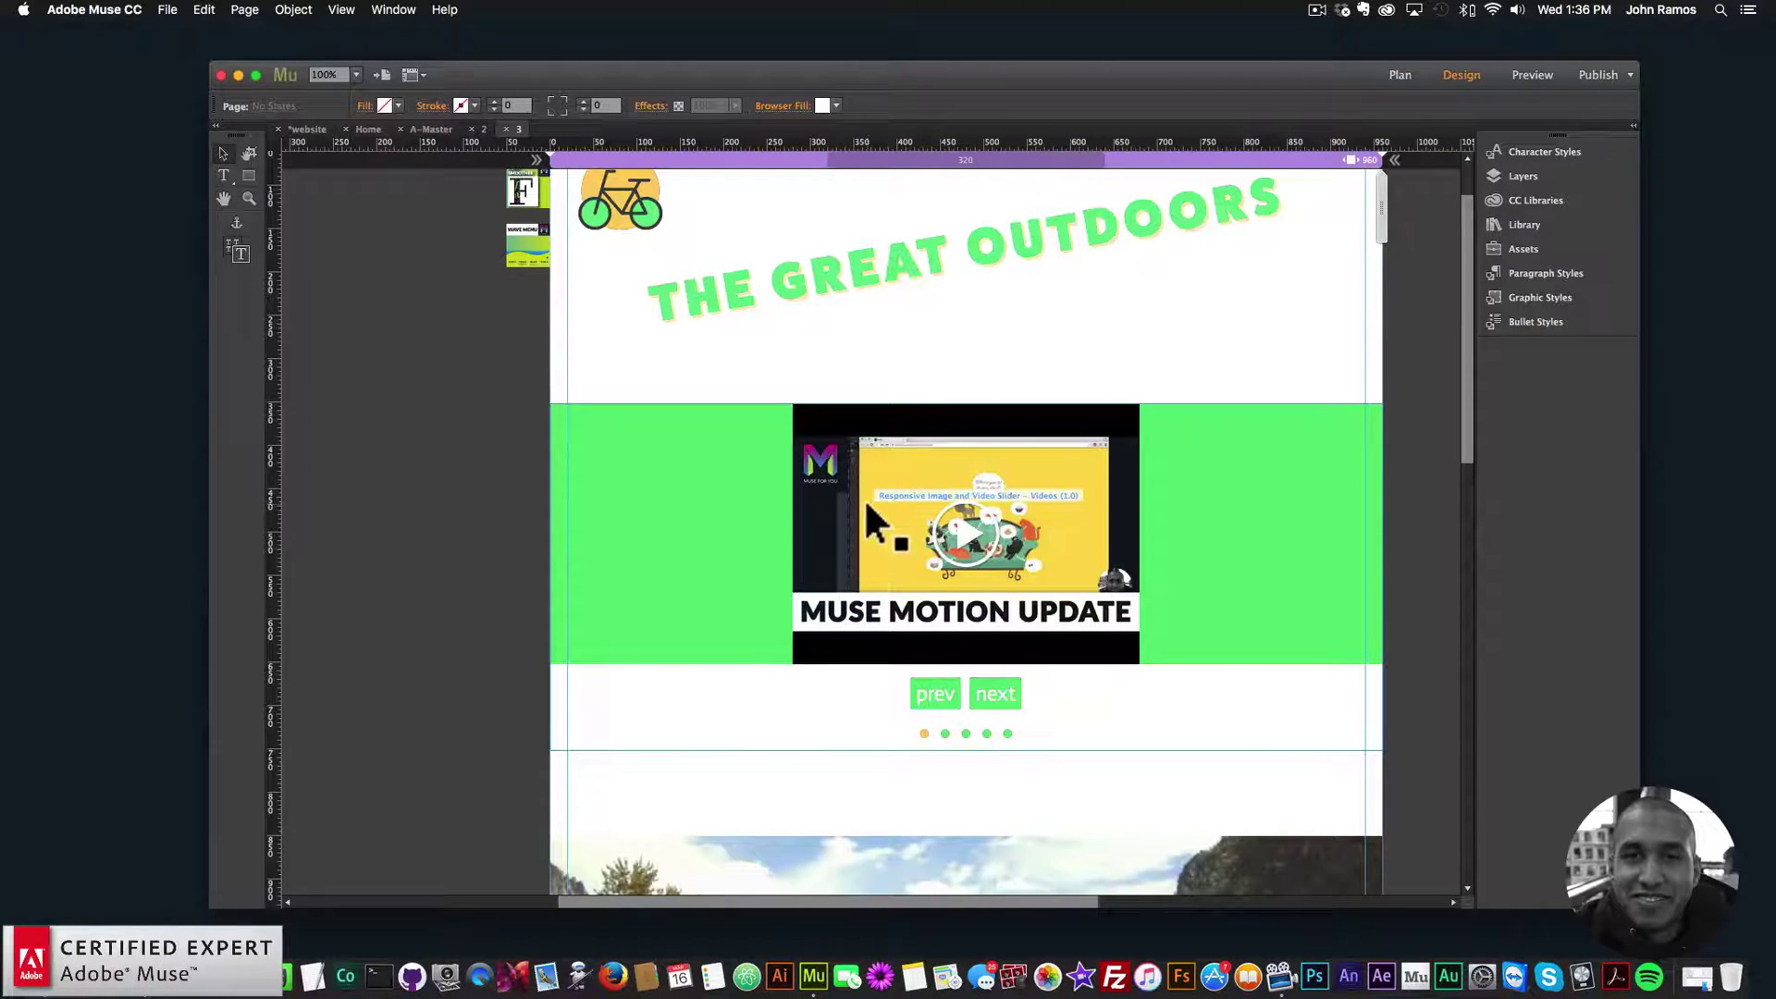
pyautogui.click(176, 10)
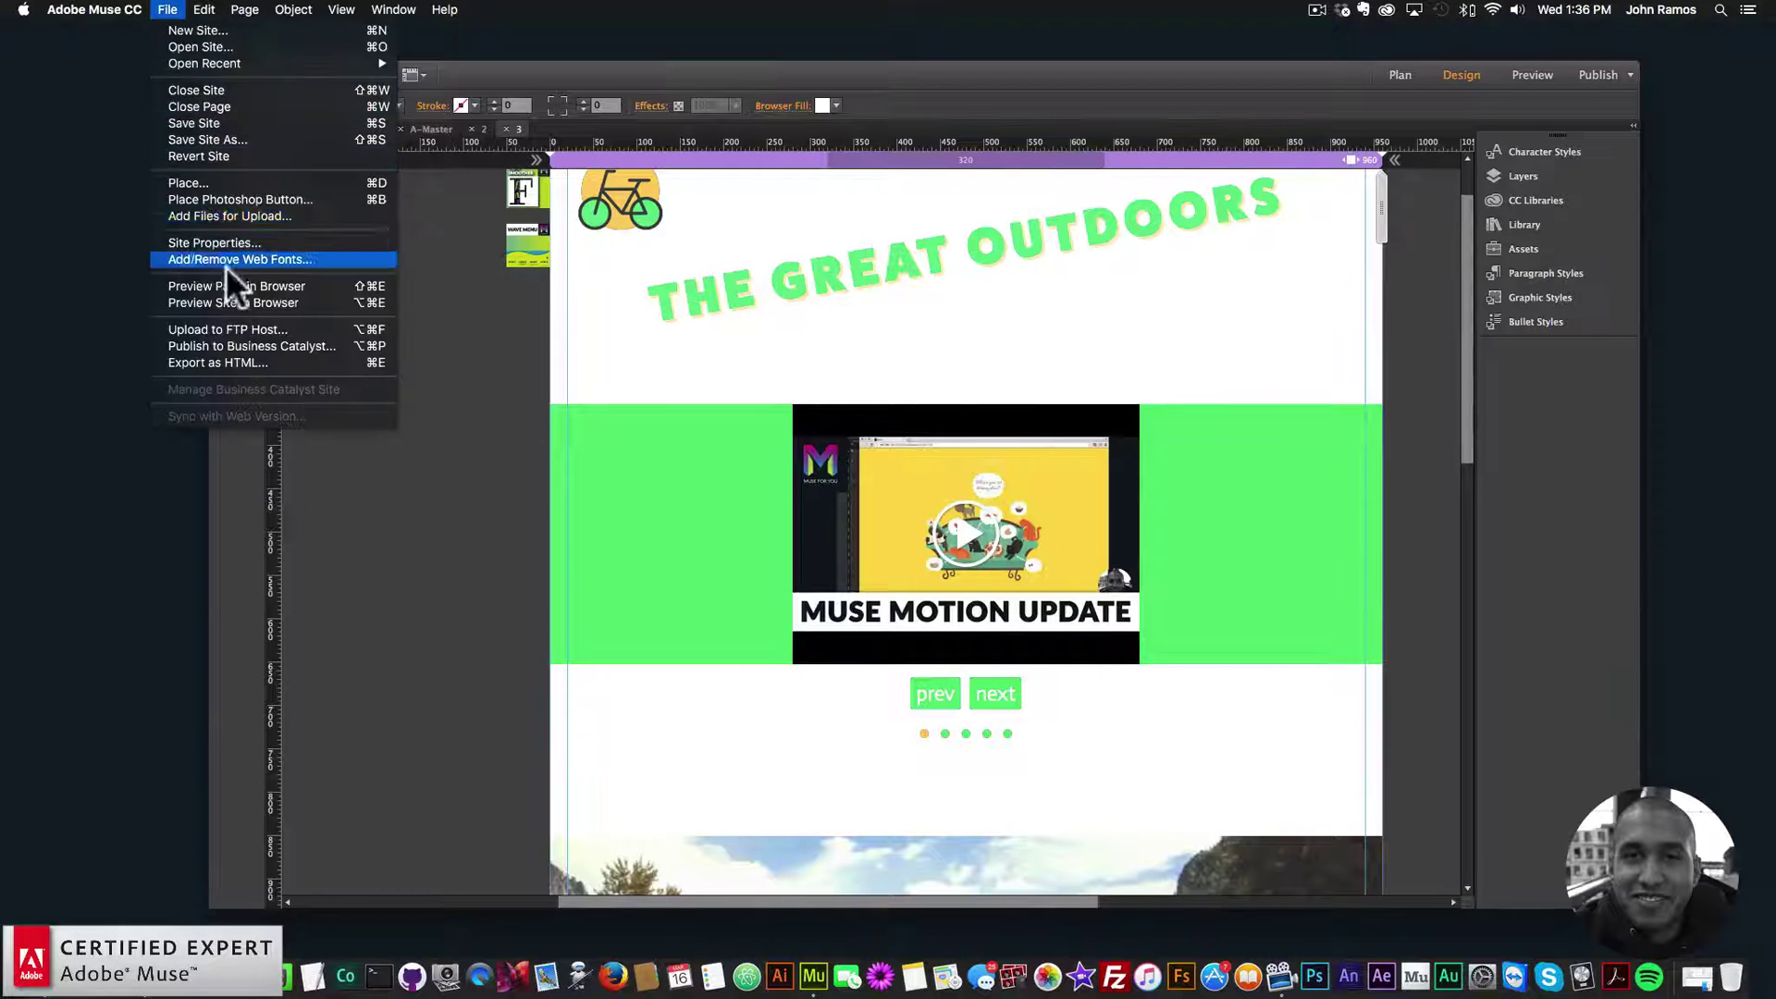
pyautogui.click(231, 282)
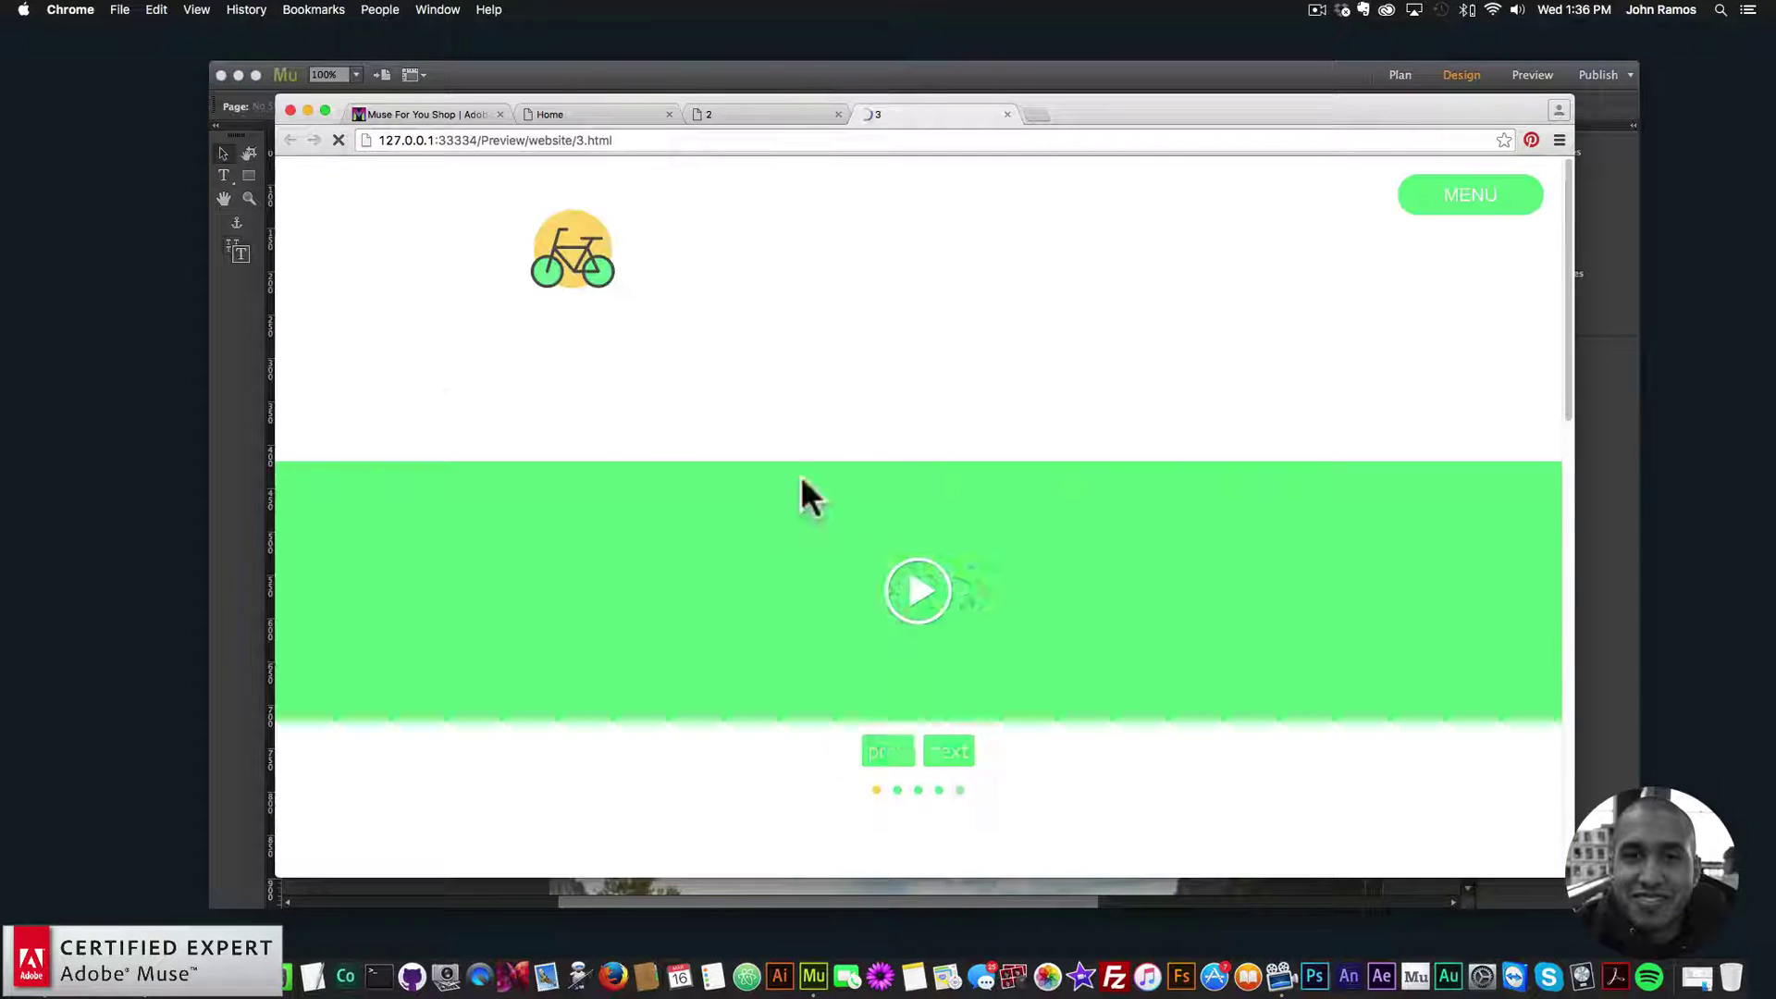
# - Test the page 3 video slider by playing the Icon Animation Widget video, skipping ahead to about 8:05, and advancing to another slide
pyautogui.scroll(-1, 684, 407)
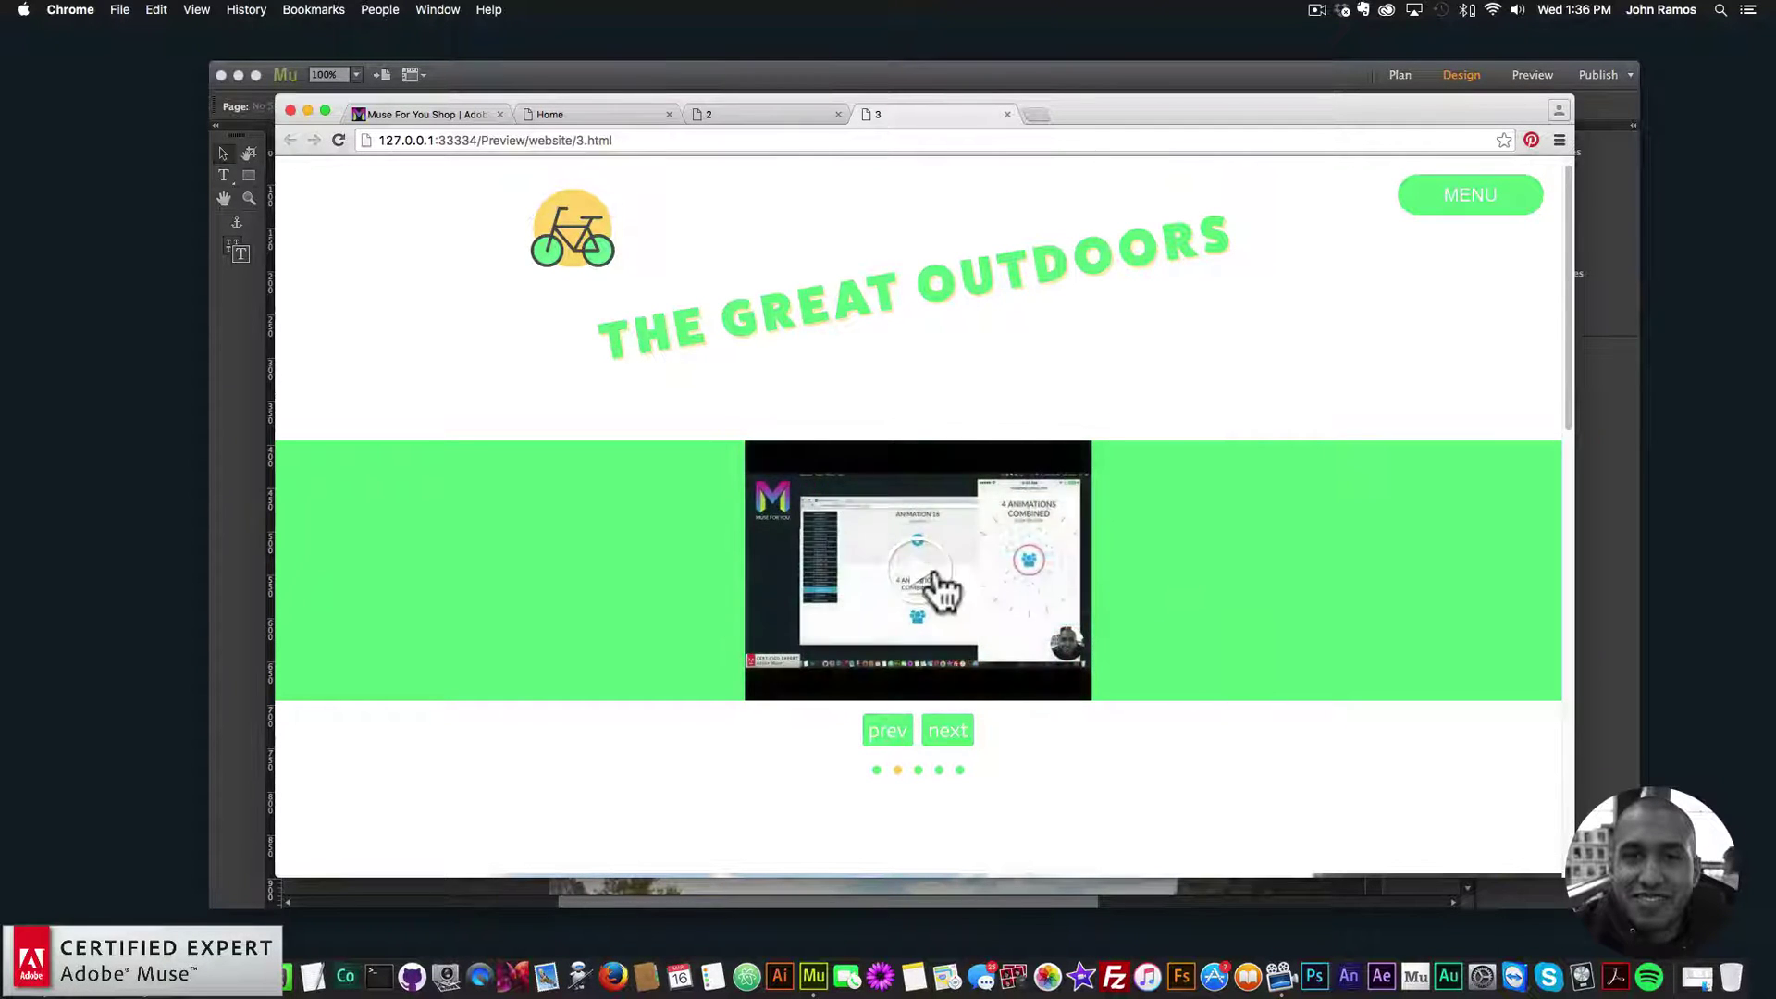
pyautogui.click(925, 578)
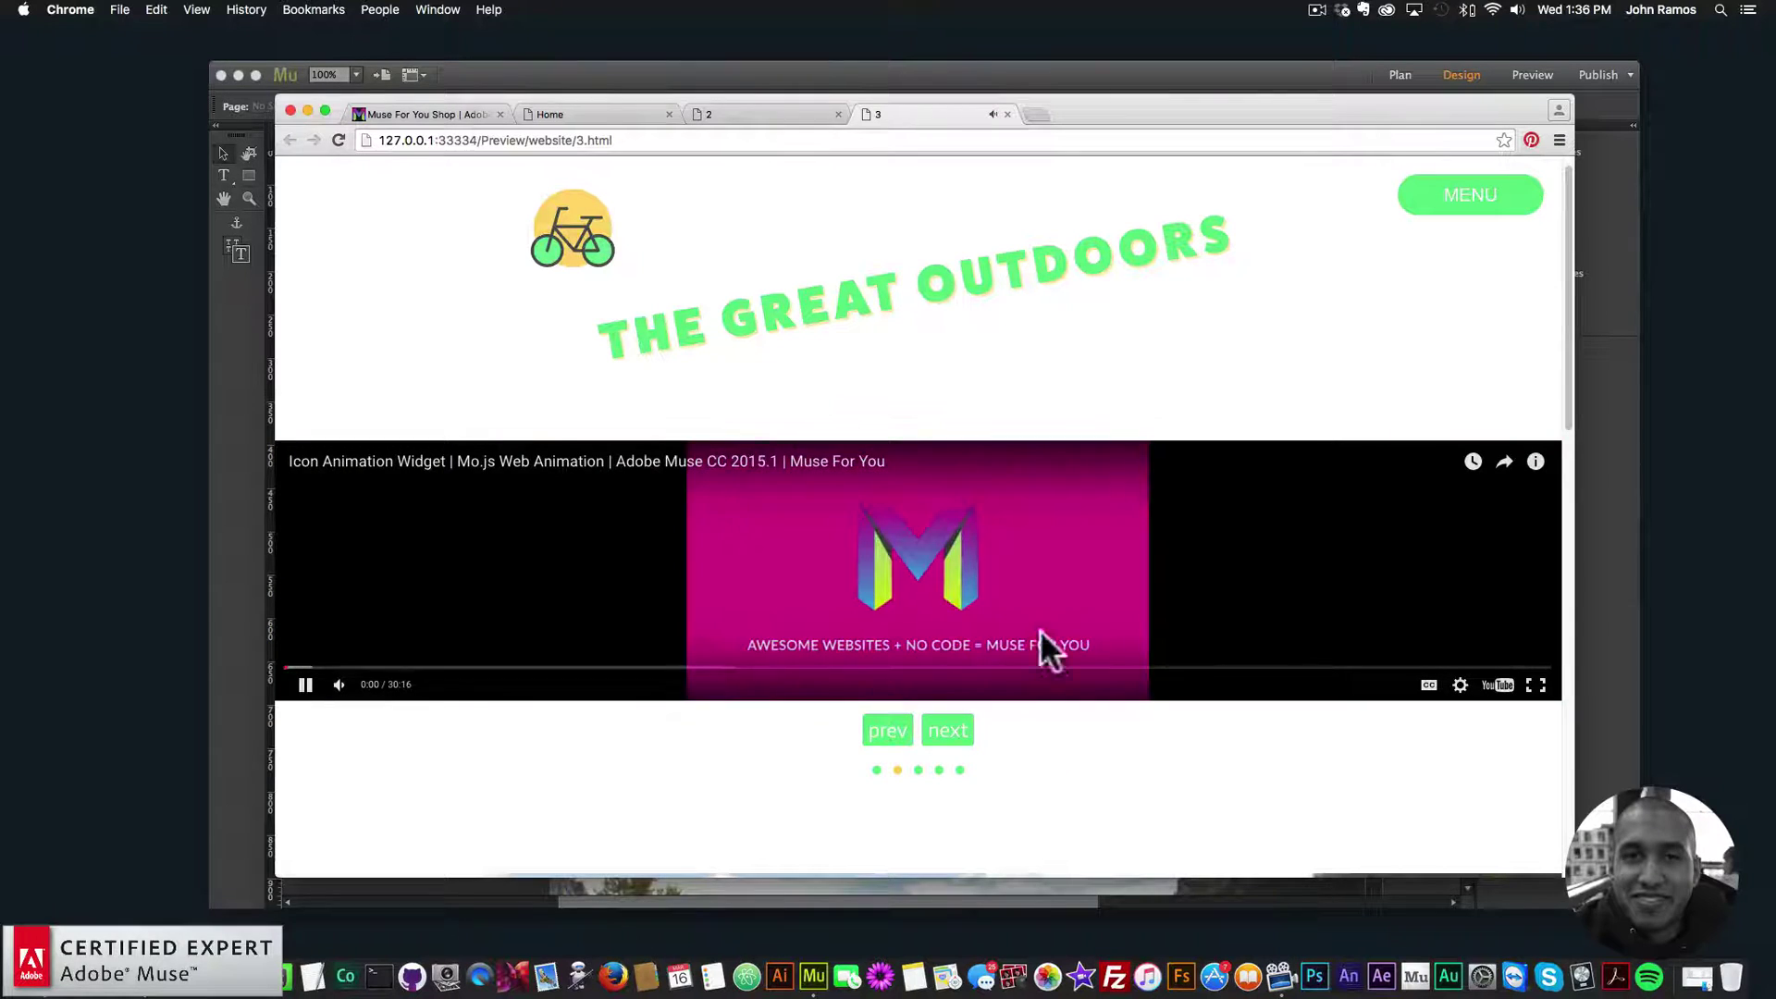
pyautogui.click(341, 668)
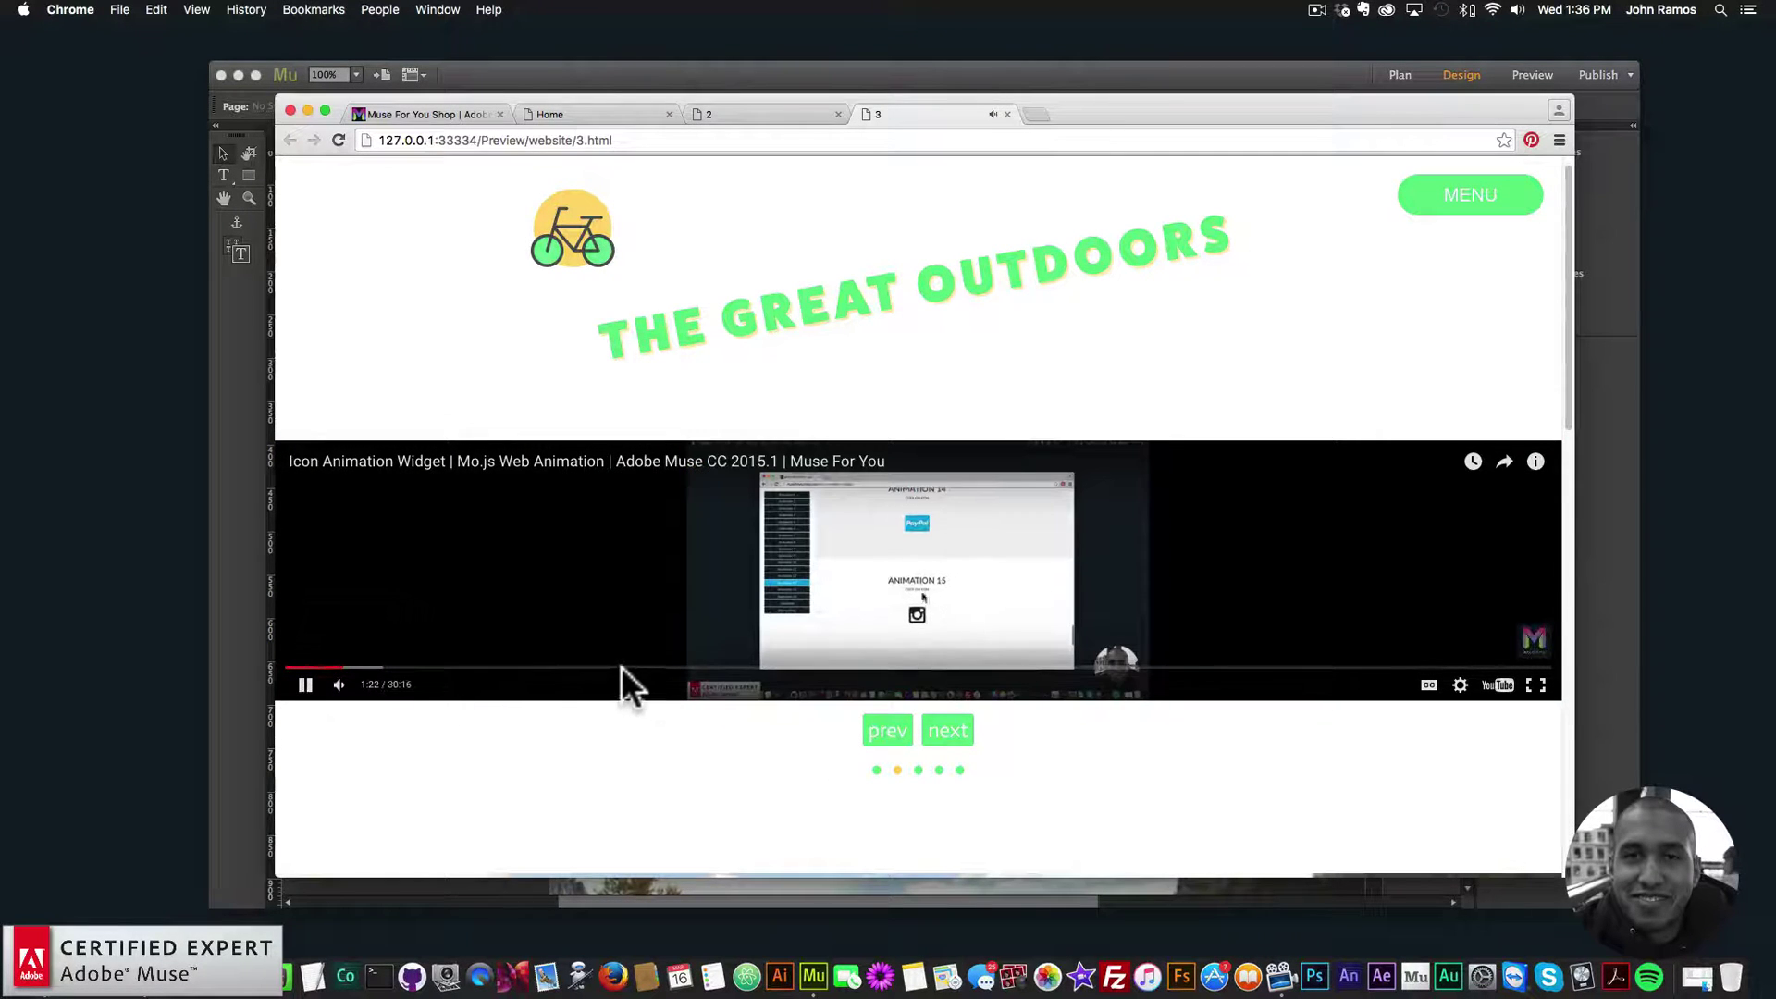
pyautogui.click(623, 667)
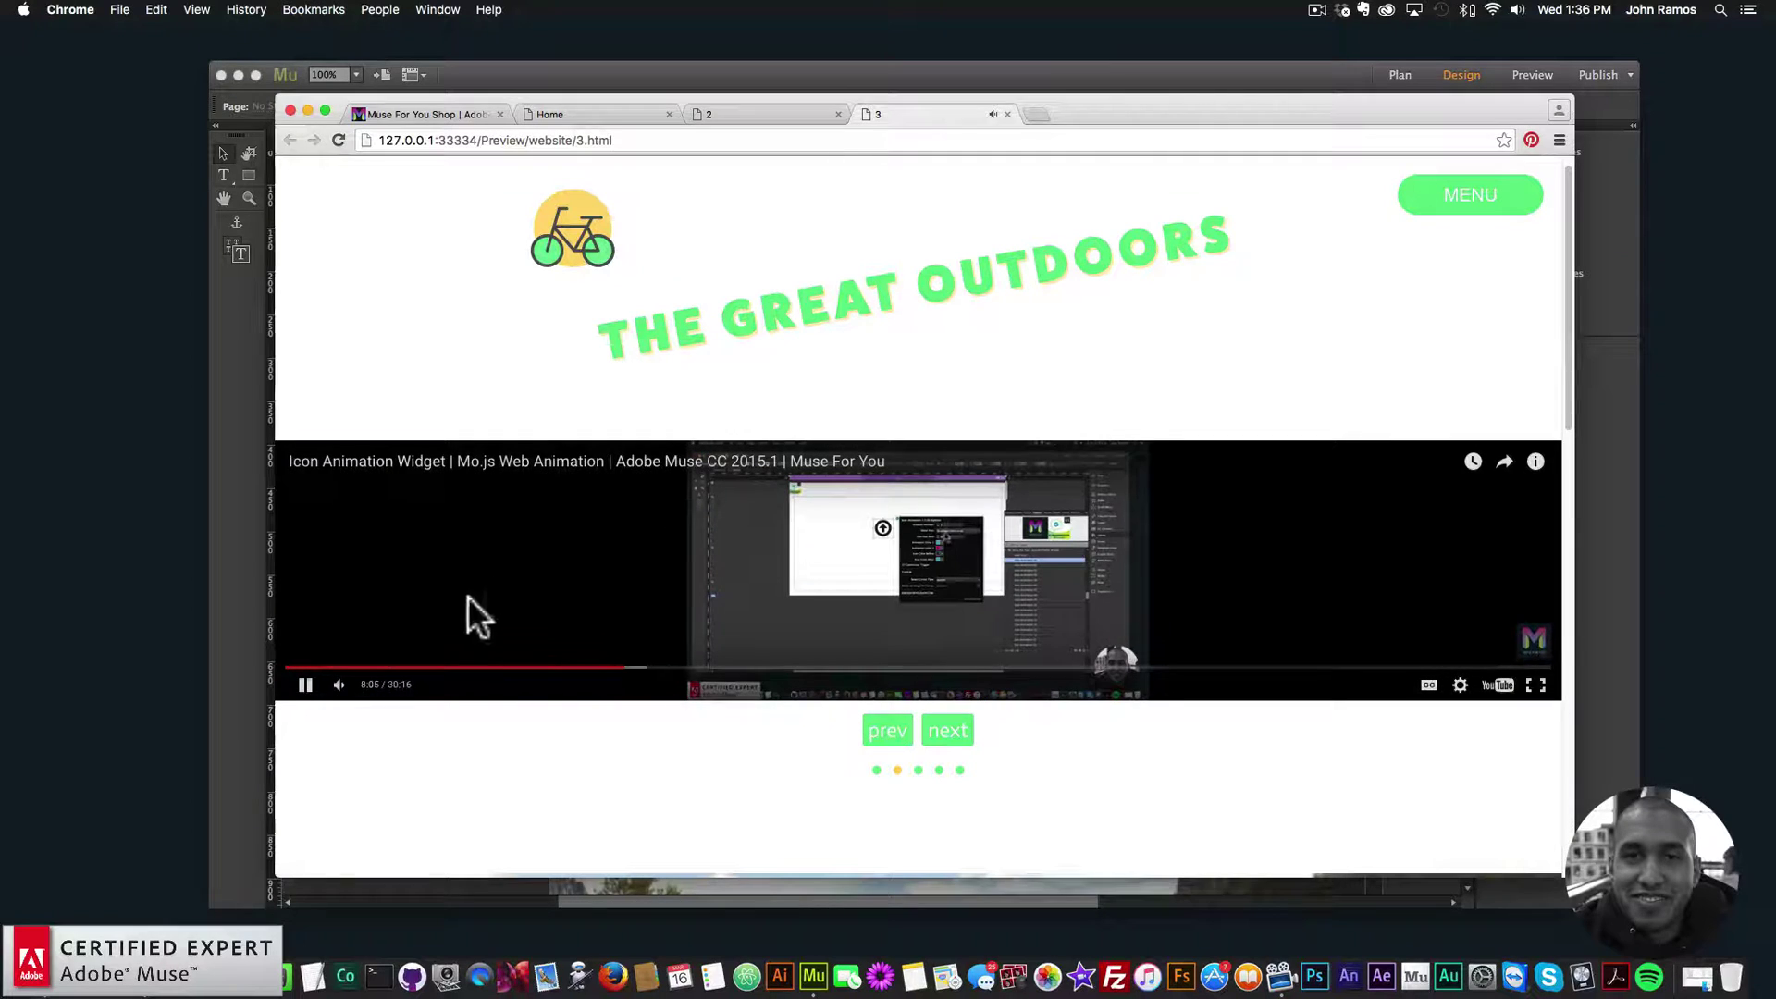
pyautogui.click(303, 686)
pyautogui.click(945, 730)
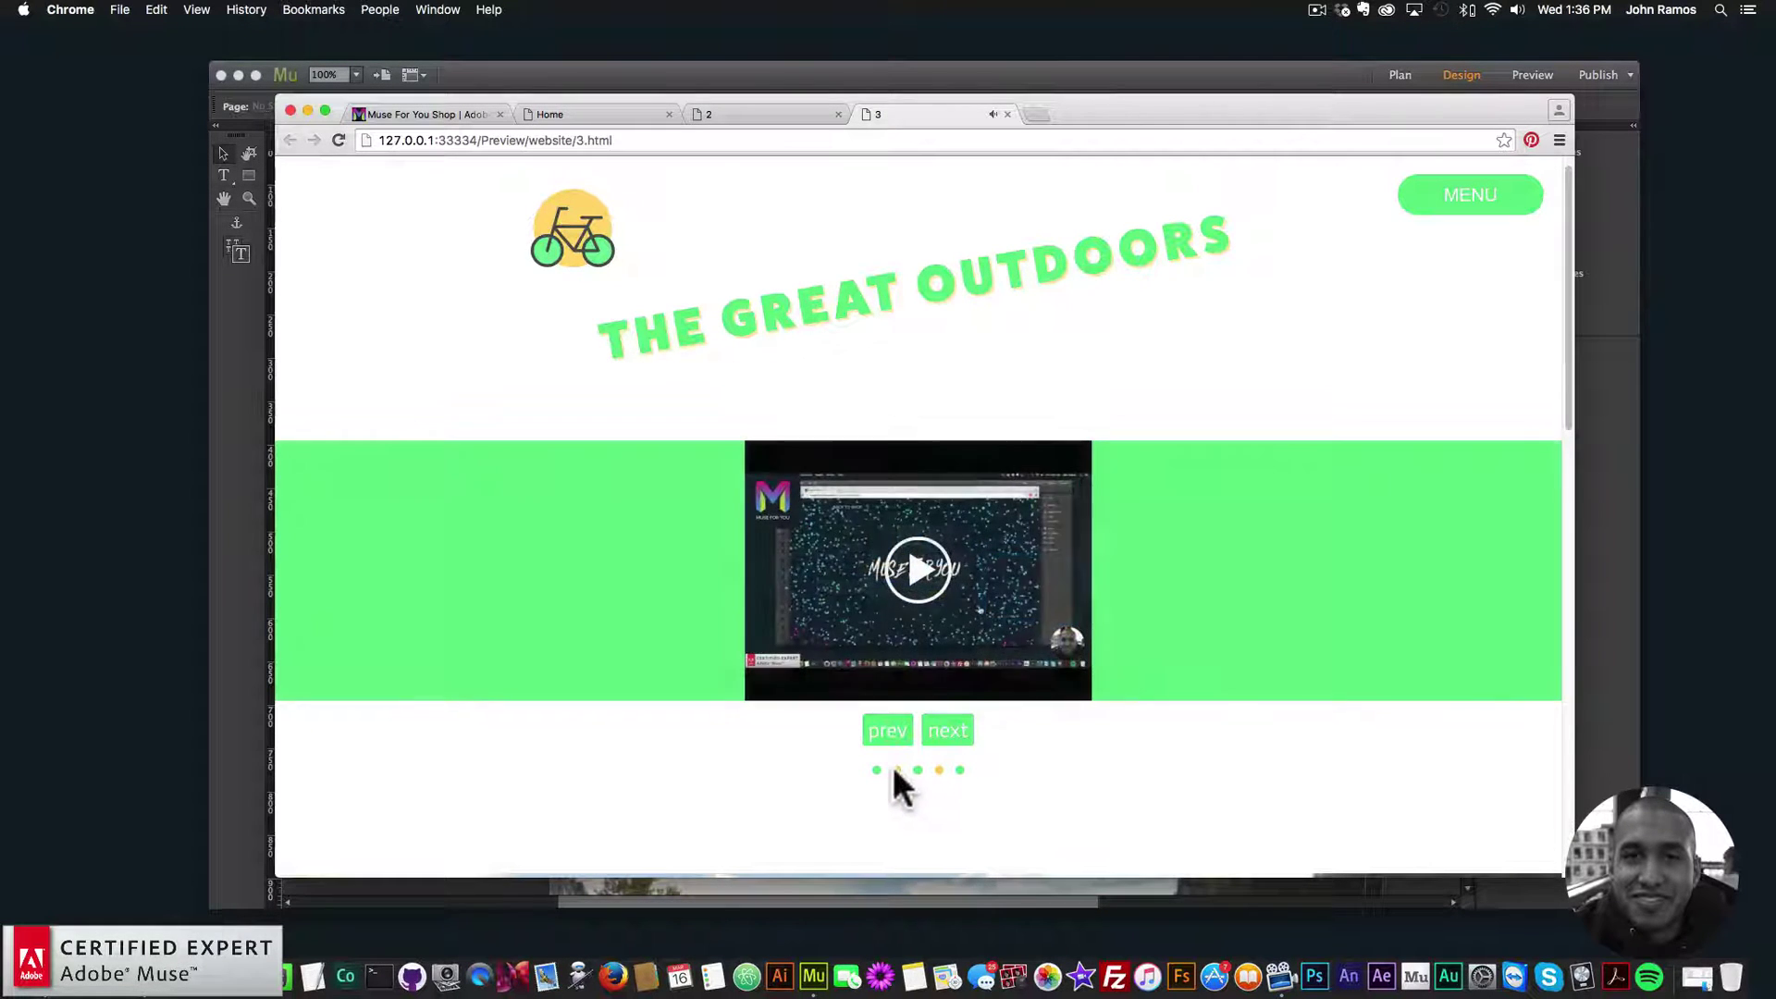
# - Review the sections below the video slider on the page 3 preview and open its bottom menu
pyautogui.scroll(-15, 1101, 768)
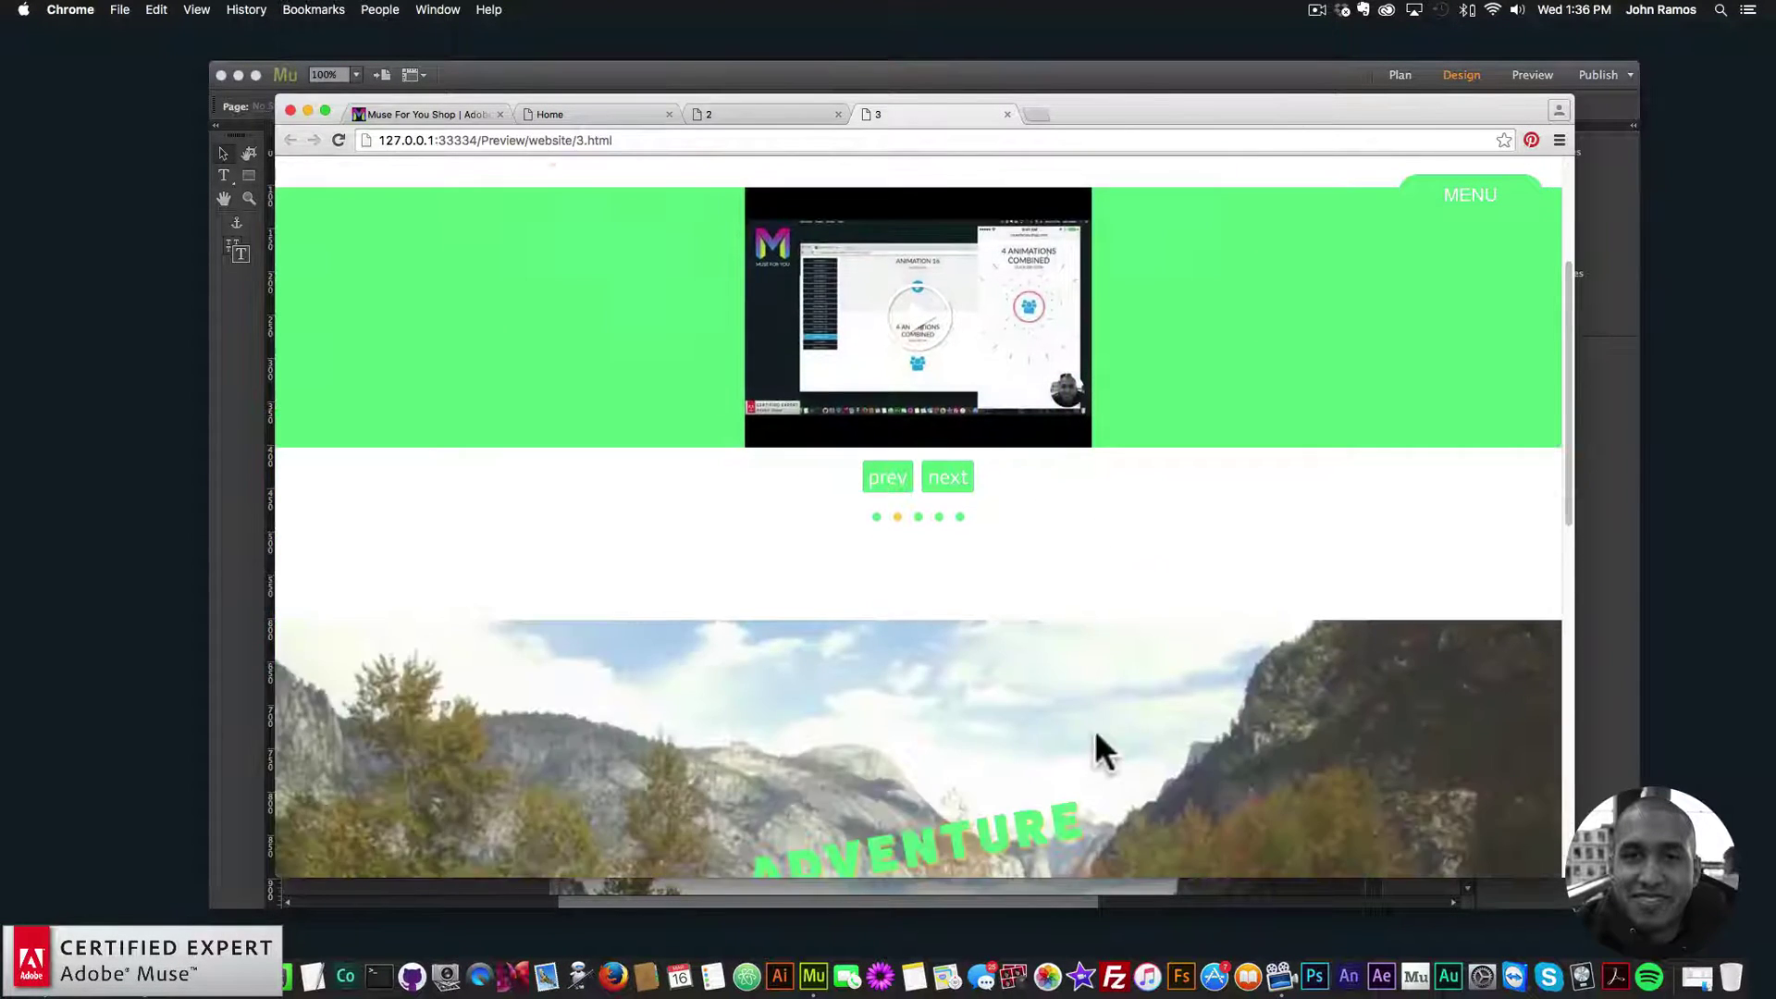
pyautogui.scroll(-4, 995, 703)
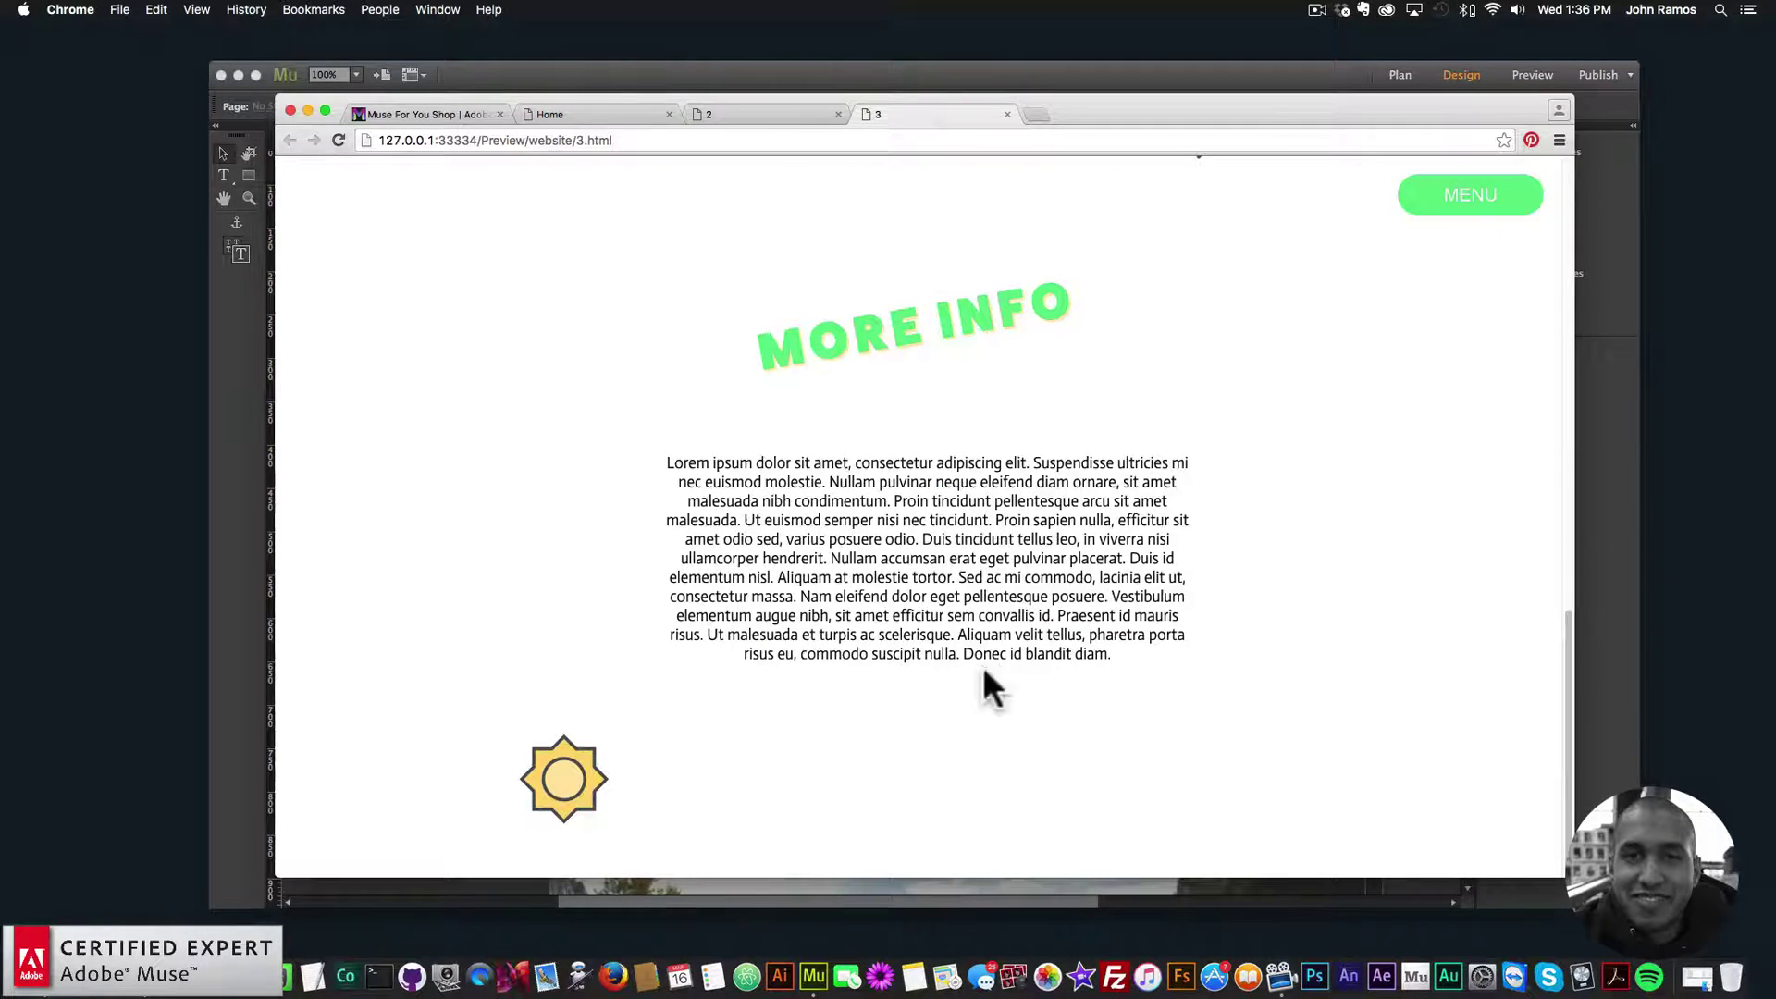
pyautogui.scroll(20, 983, 673)
pyautogui.click(1459, 206)
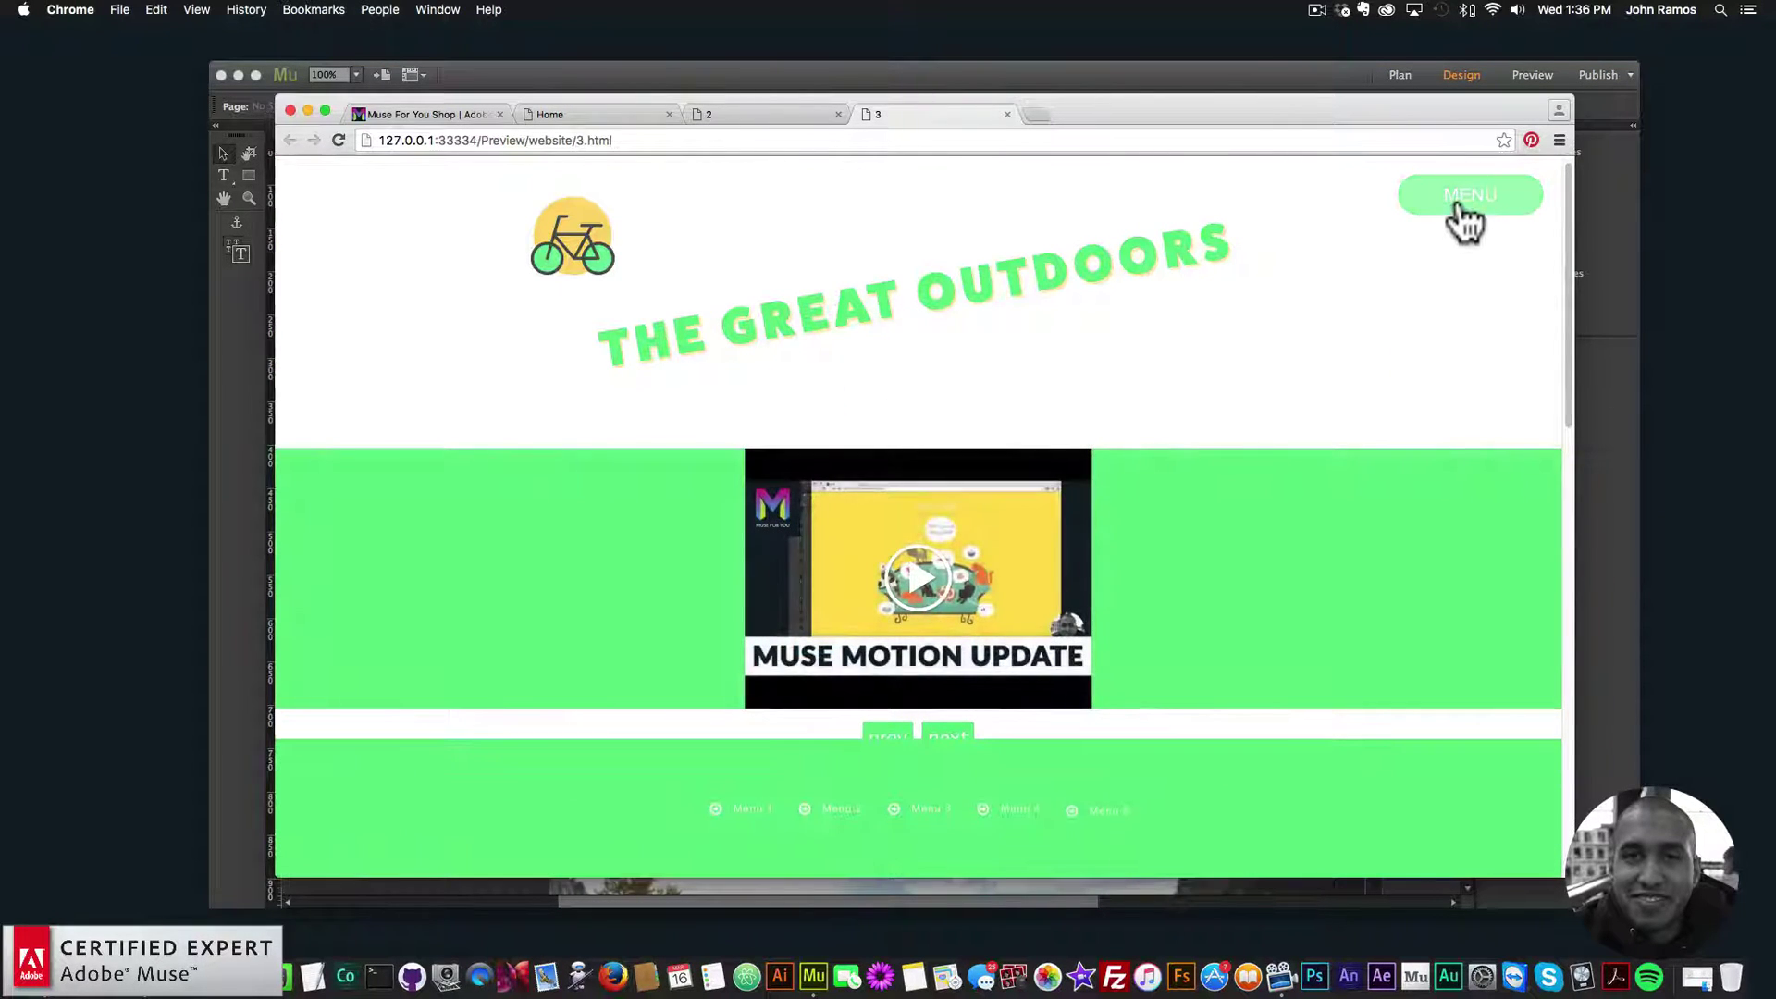
# - Return to Adobe Muse, open page 4 for design and preview it in the browser
pyautogui.click(1617, 695)
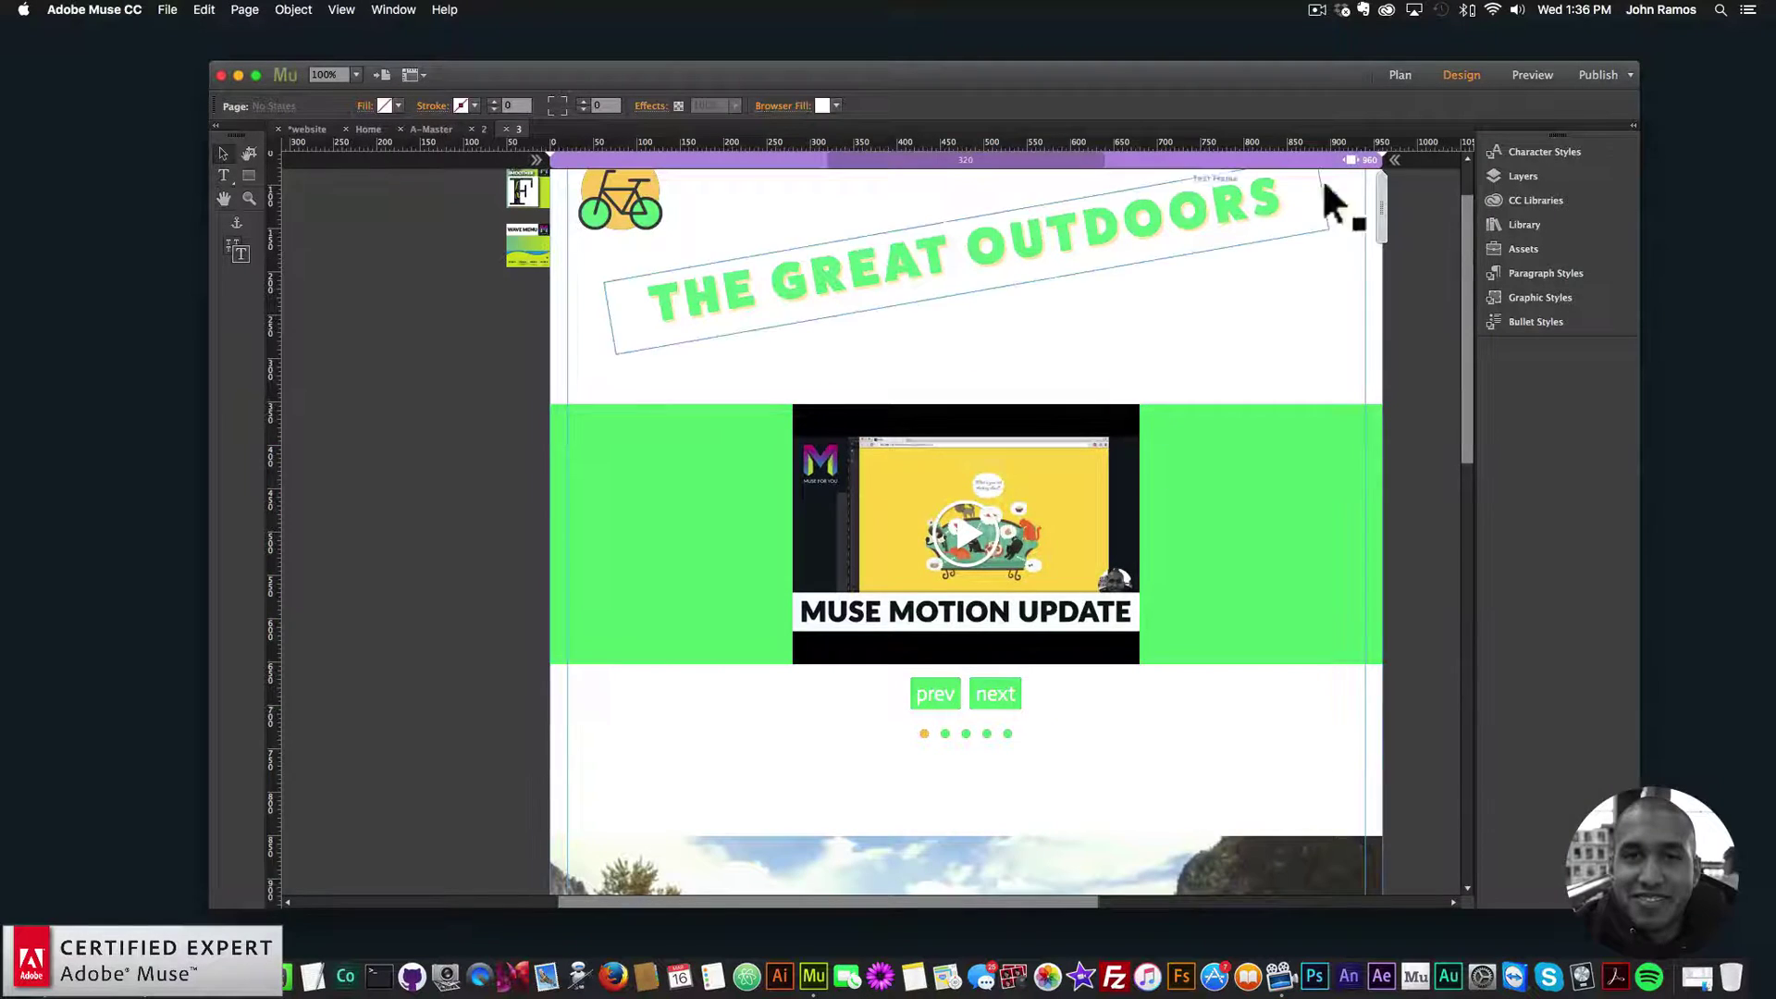
pyautogui.click(1400, 75)
pyautogui.doubleClick(754, 276)
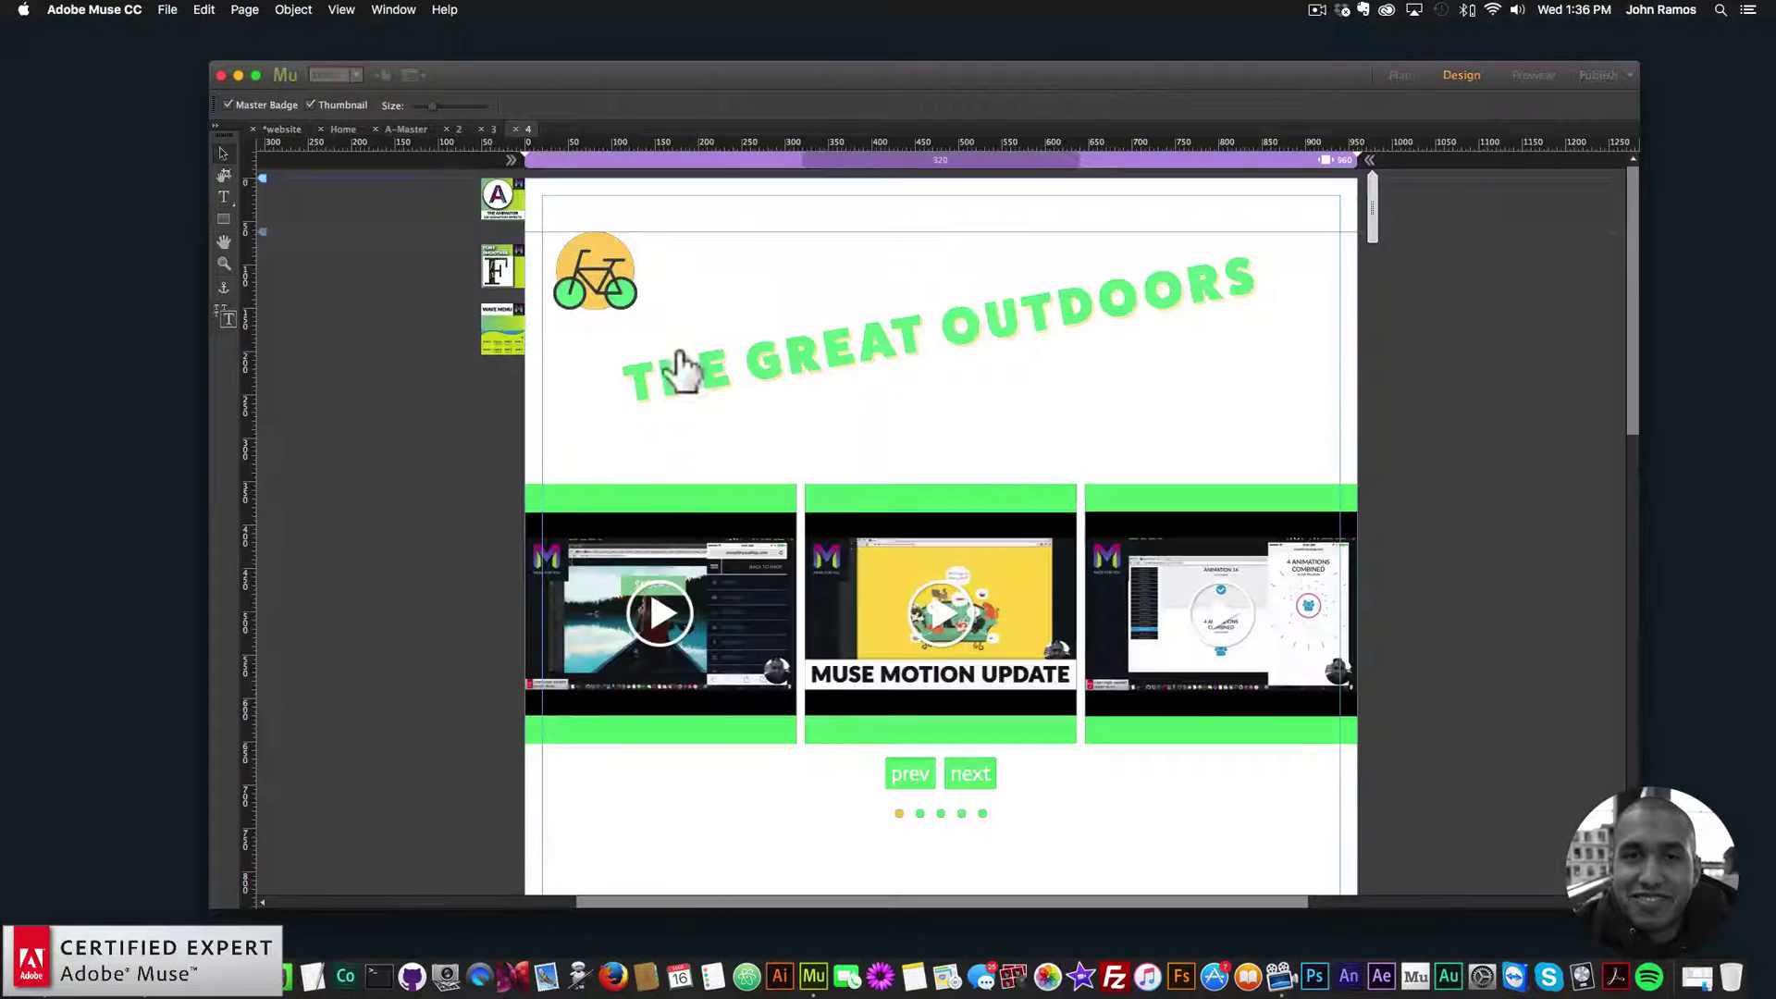
pyautogui.press('BackSpace')
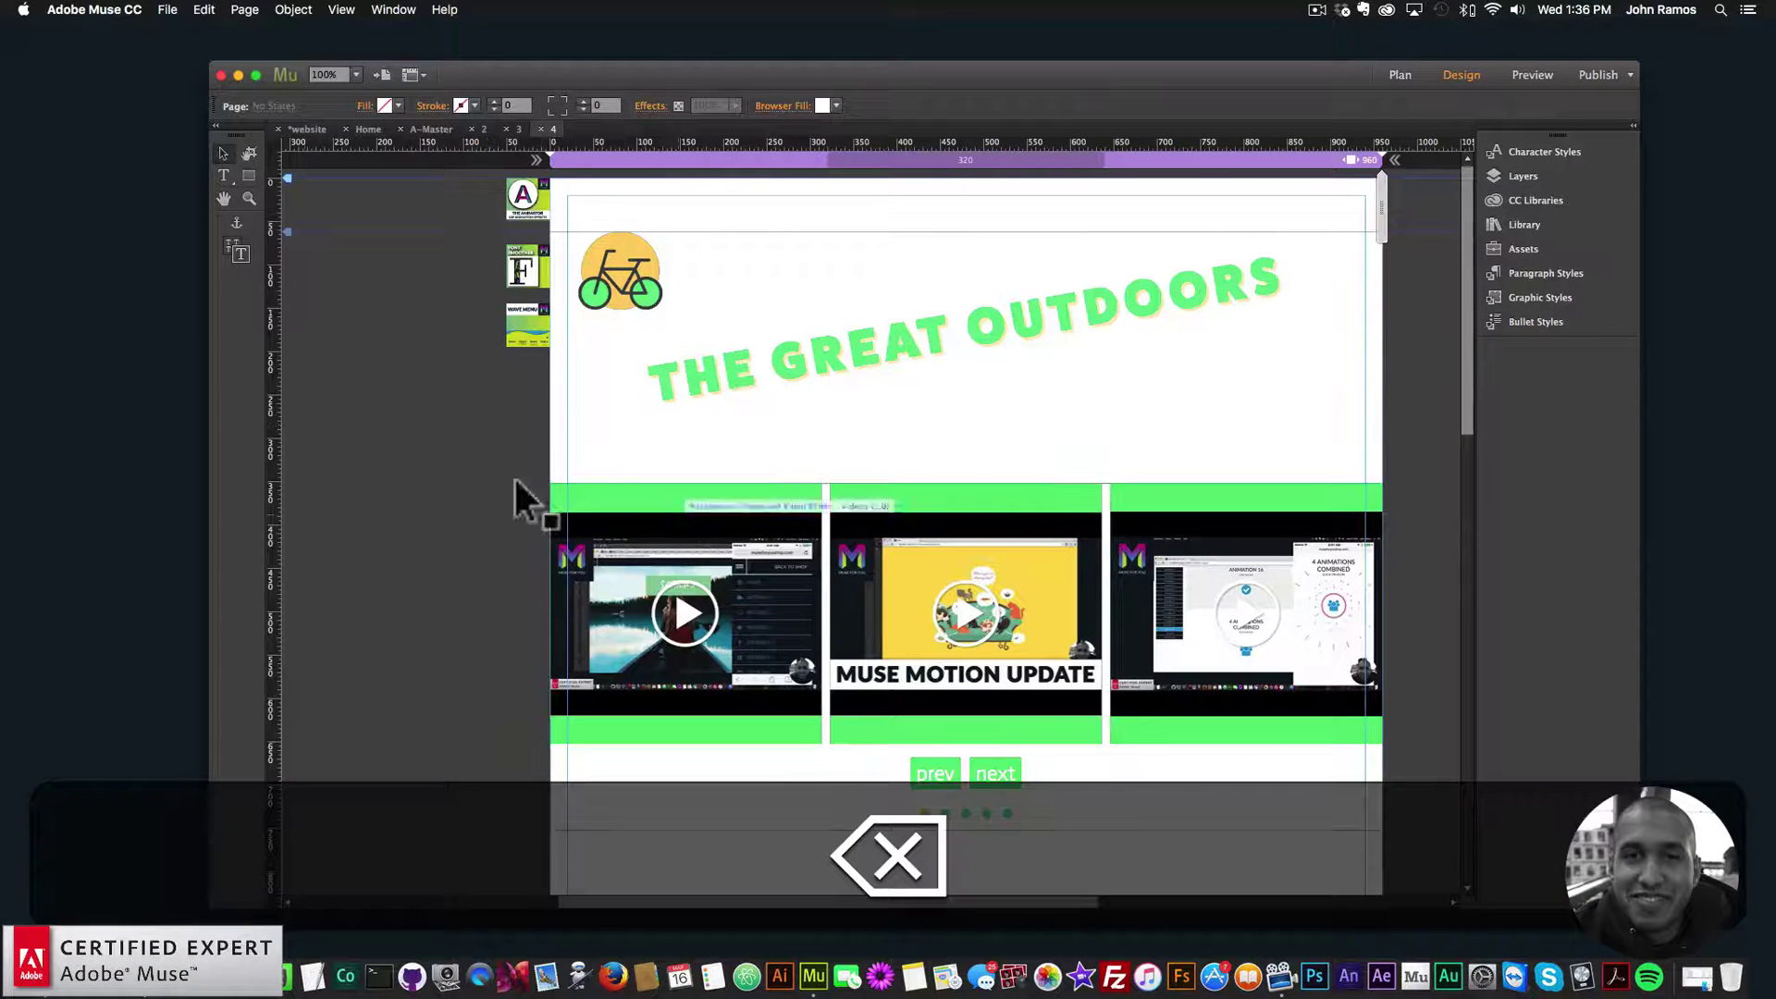
pyautogui.click(168, 9)
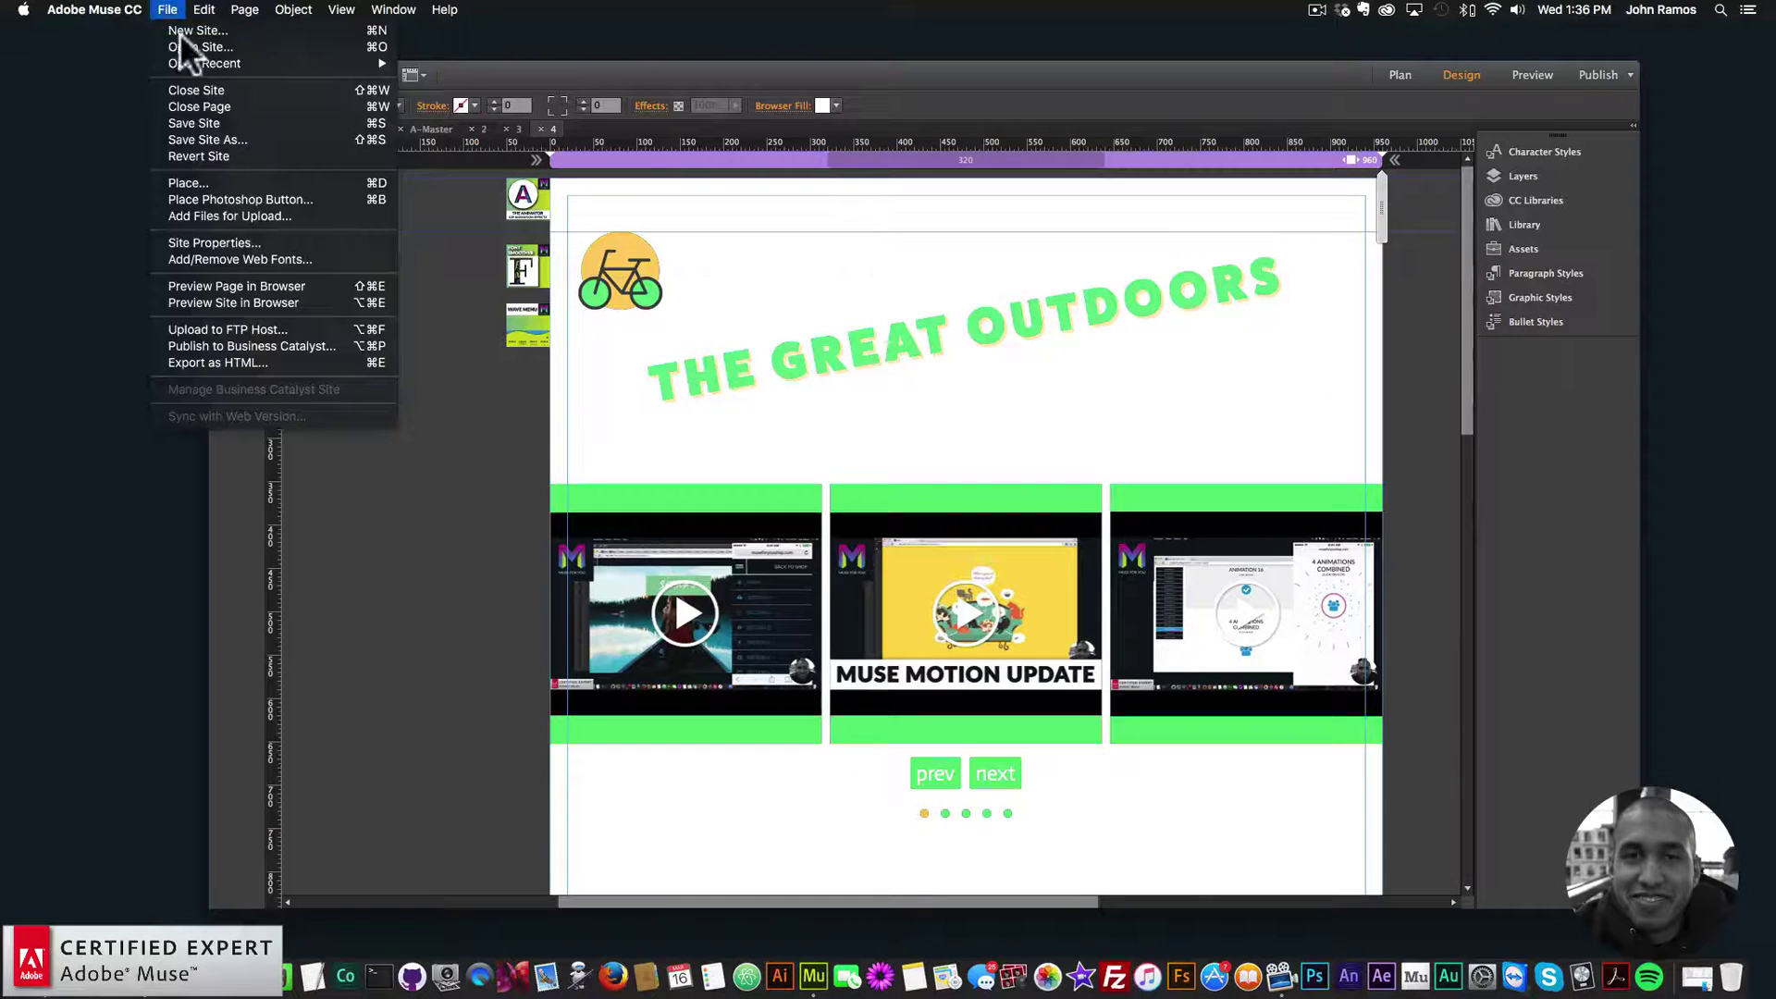
pyautogui.click(225, 283)
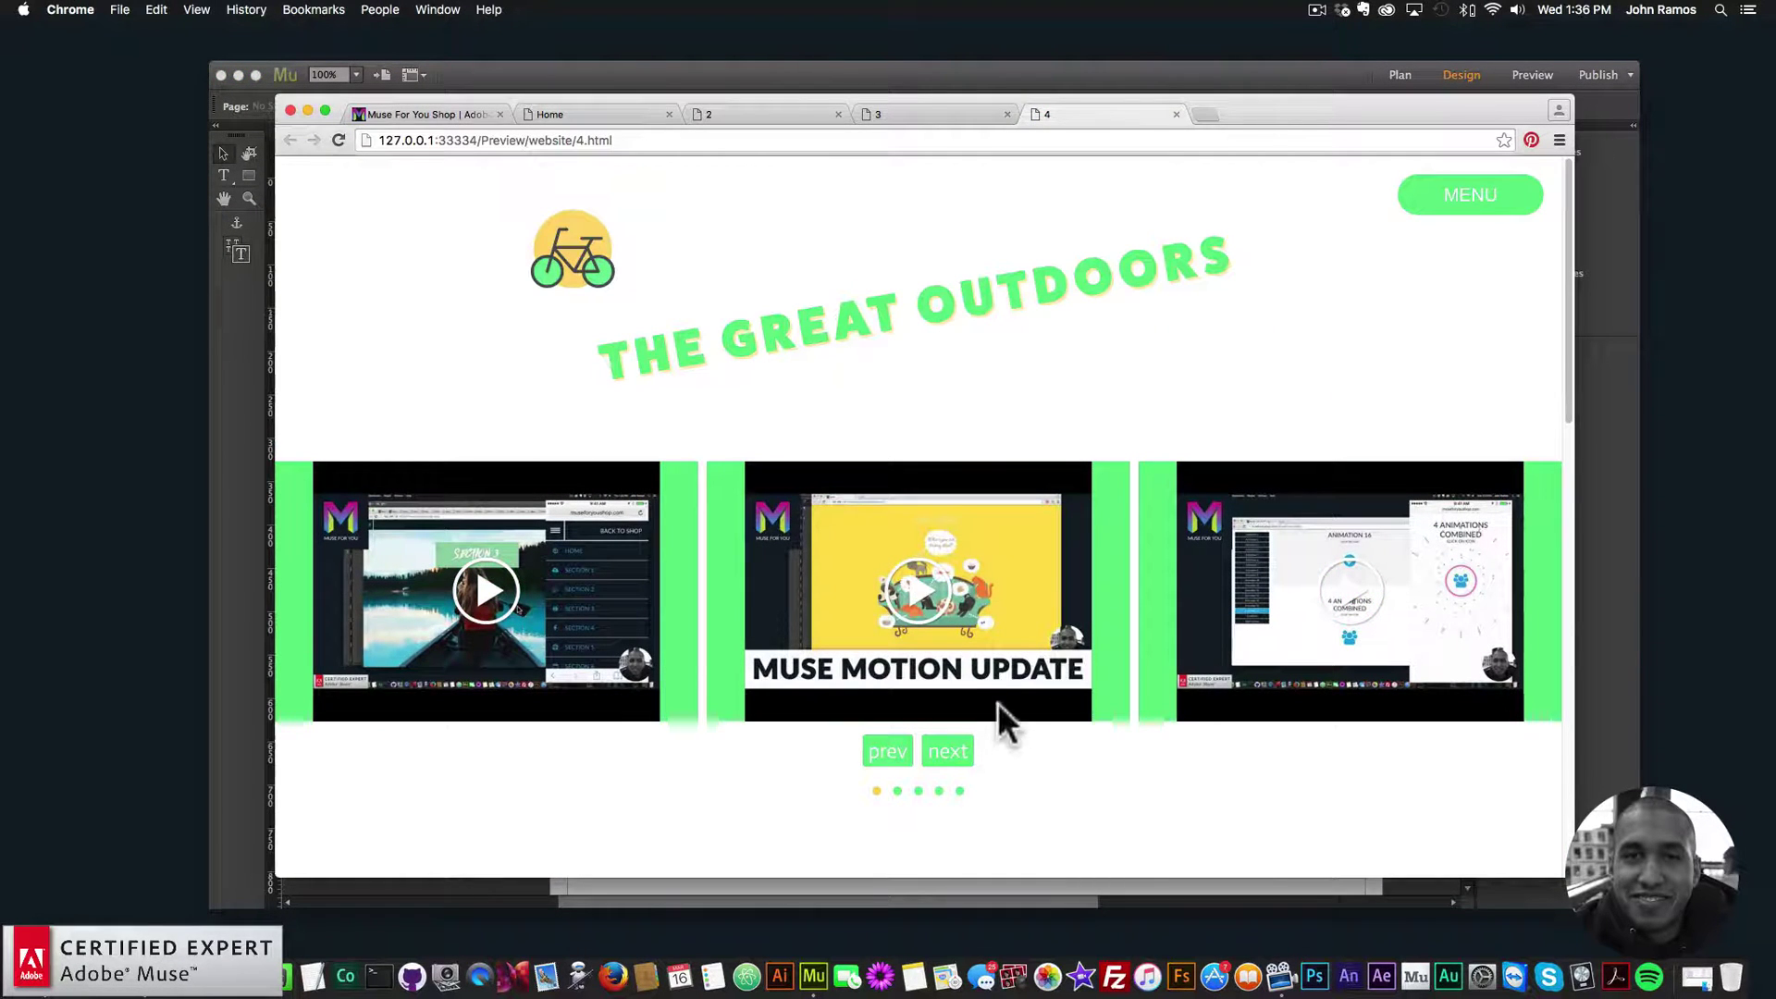
# - Test the three-video slider on the page 4 preview by advancing through its slides
pyautogui.click(952, 754)
pyautogui.click(957, 754)
pyautogui.click(960, 754)
pyautogui.click(962, 755)
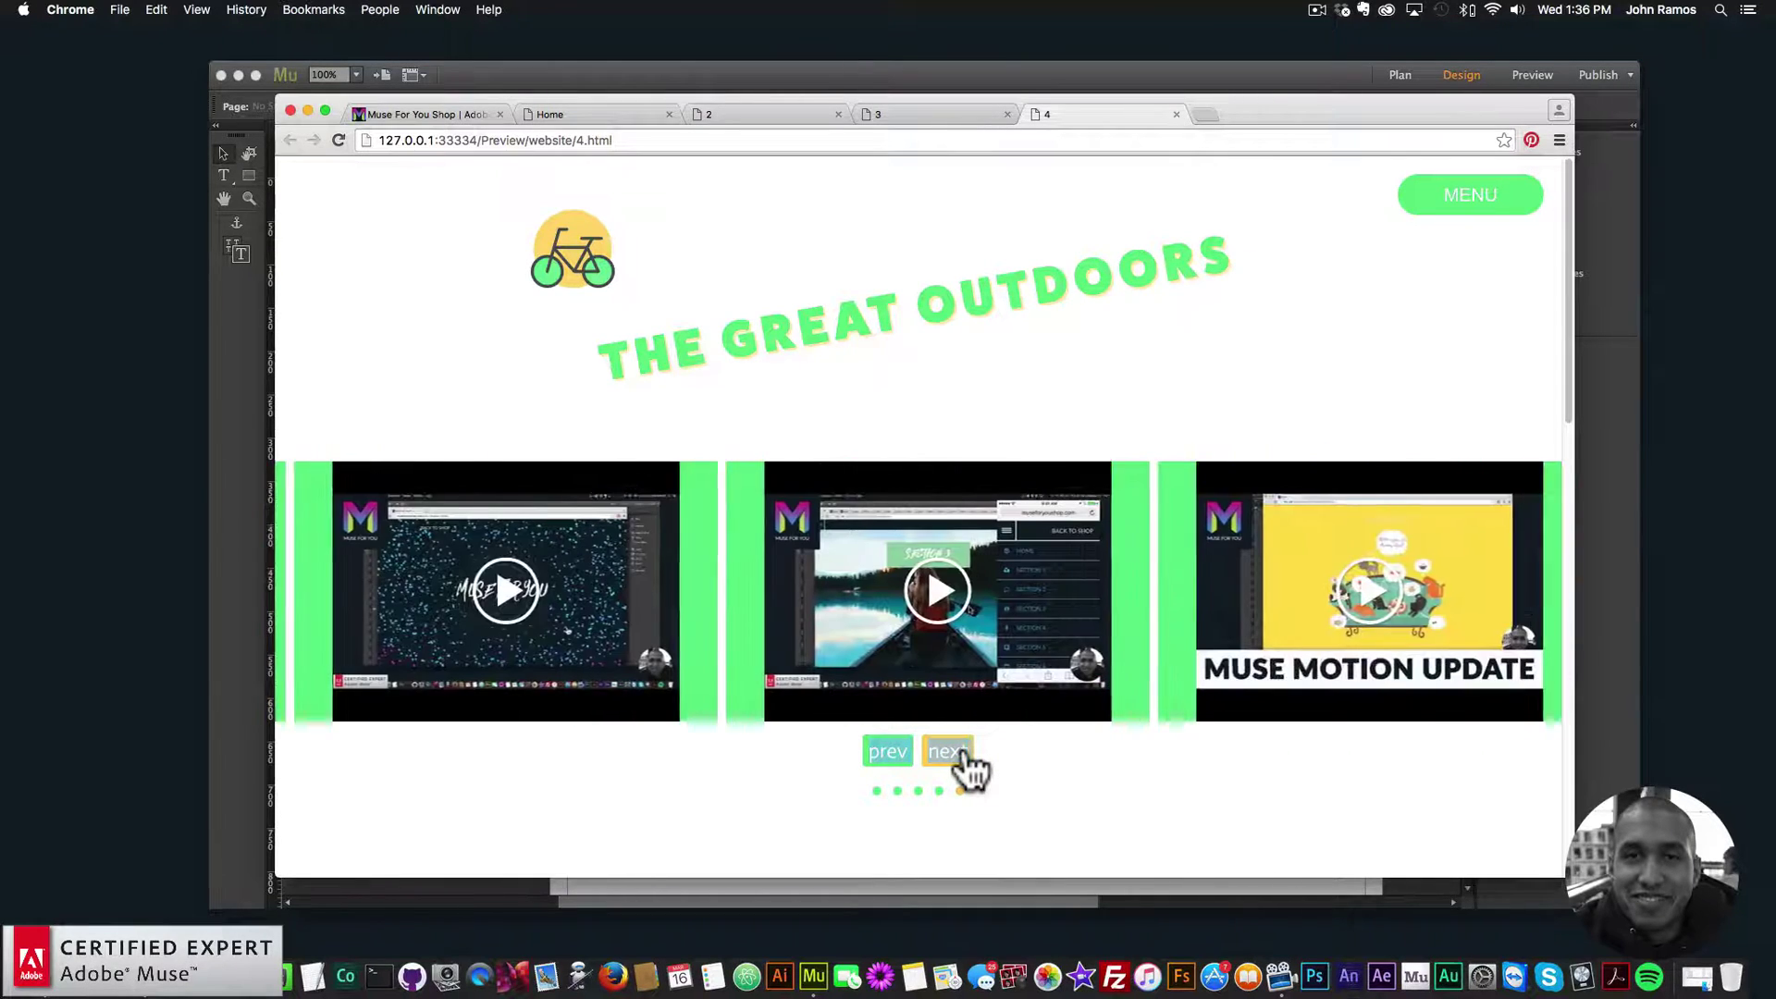
pyautogui.click(960, 754)
pyautogui.click(954, 754)
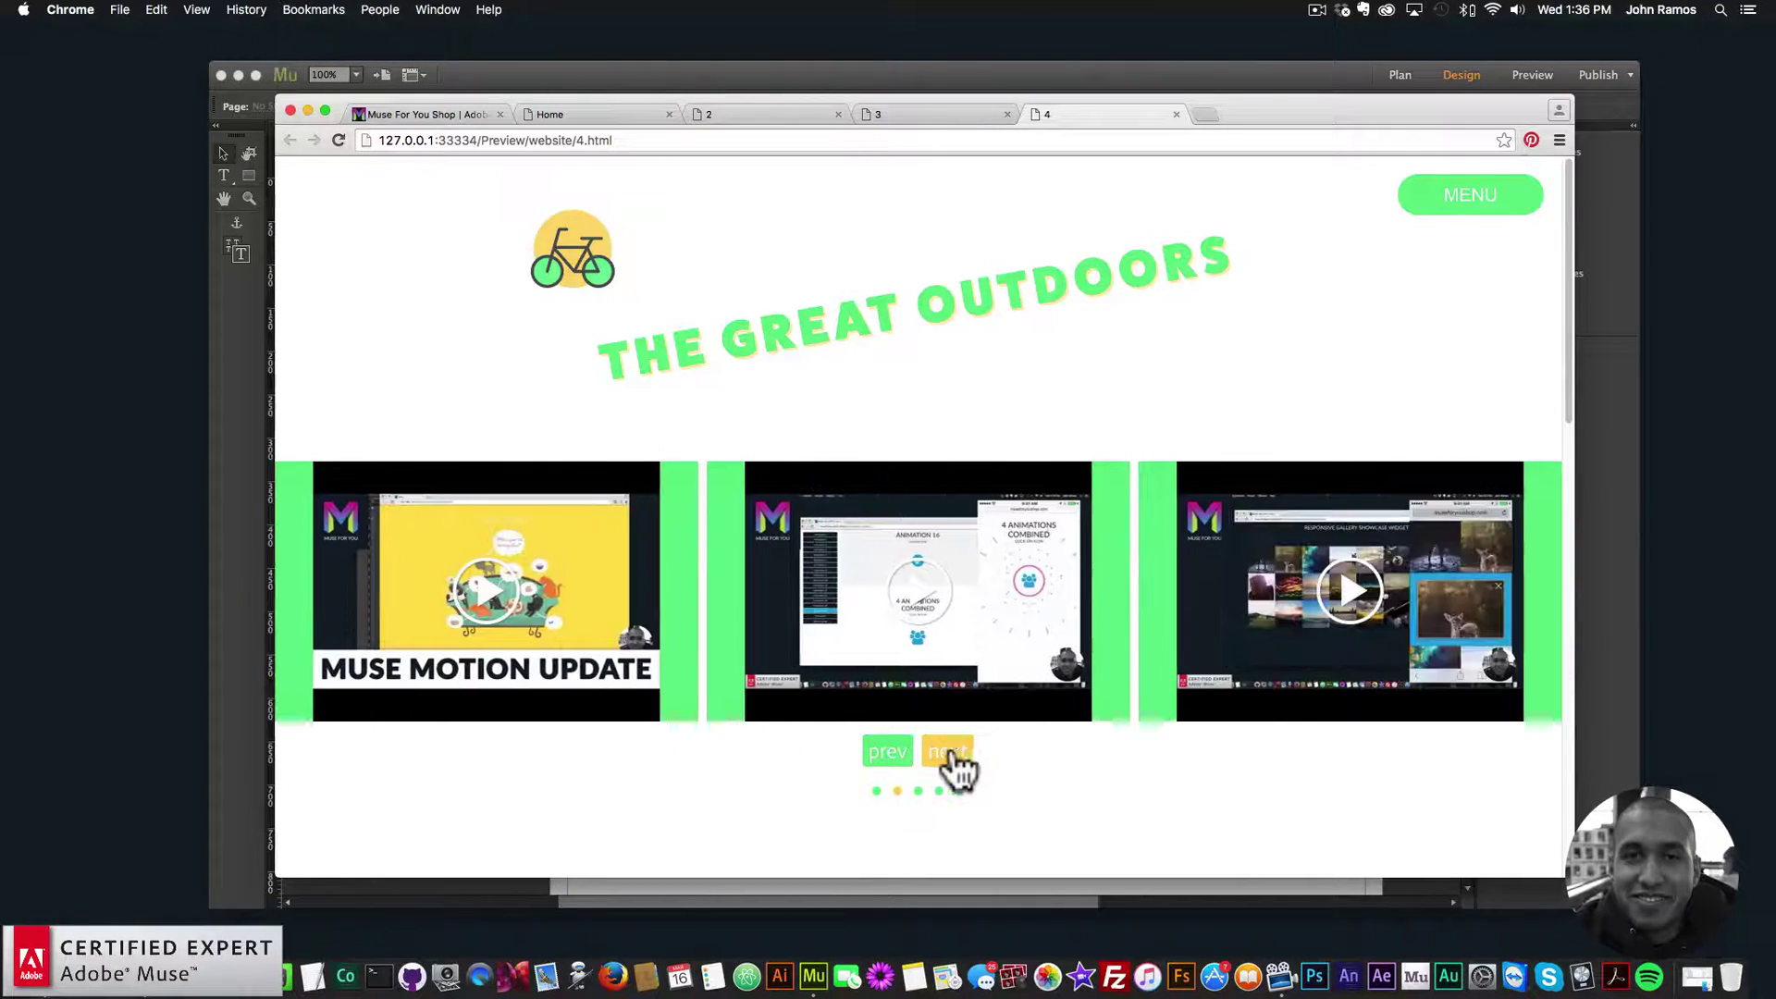
# - Create a new site in Adobe Muse, open its blank Home page for design, and return to the site plan
pyautogui.click(1079, 80)
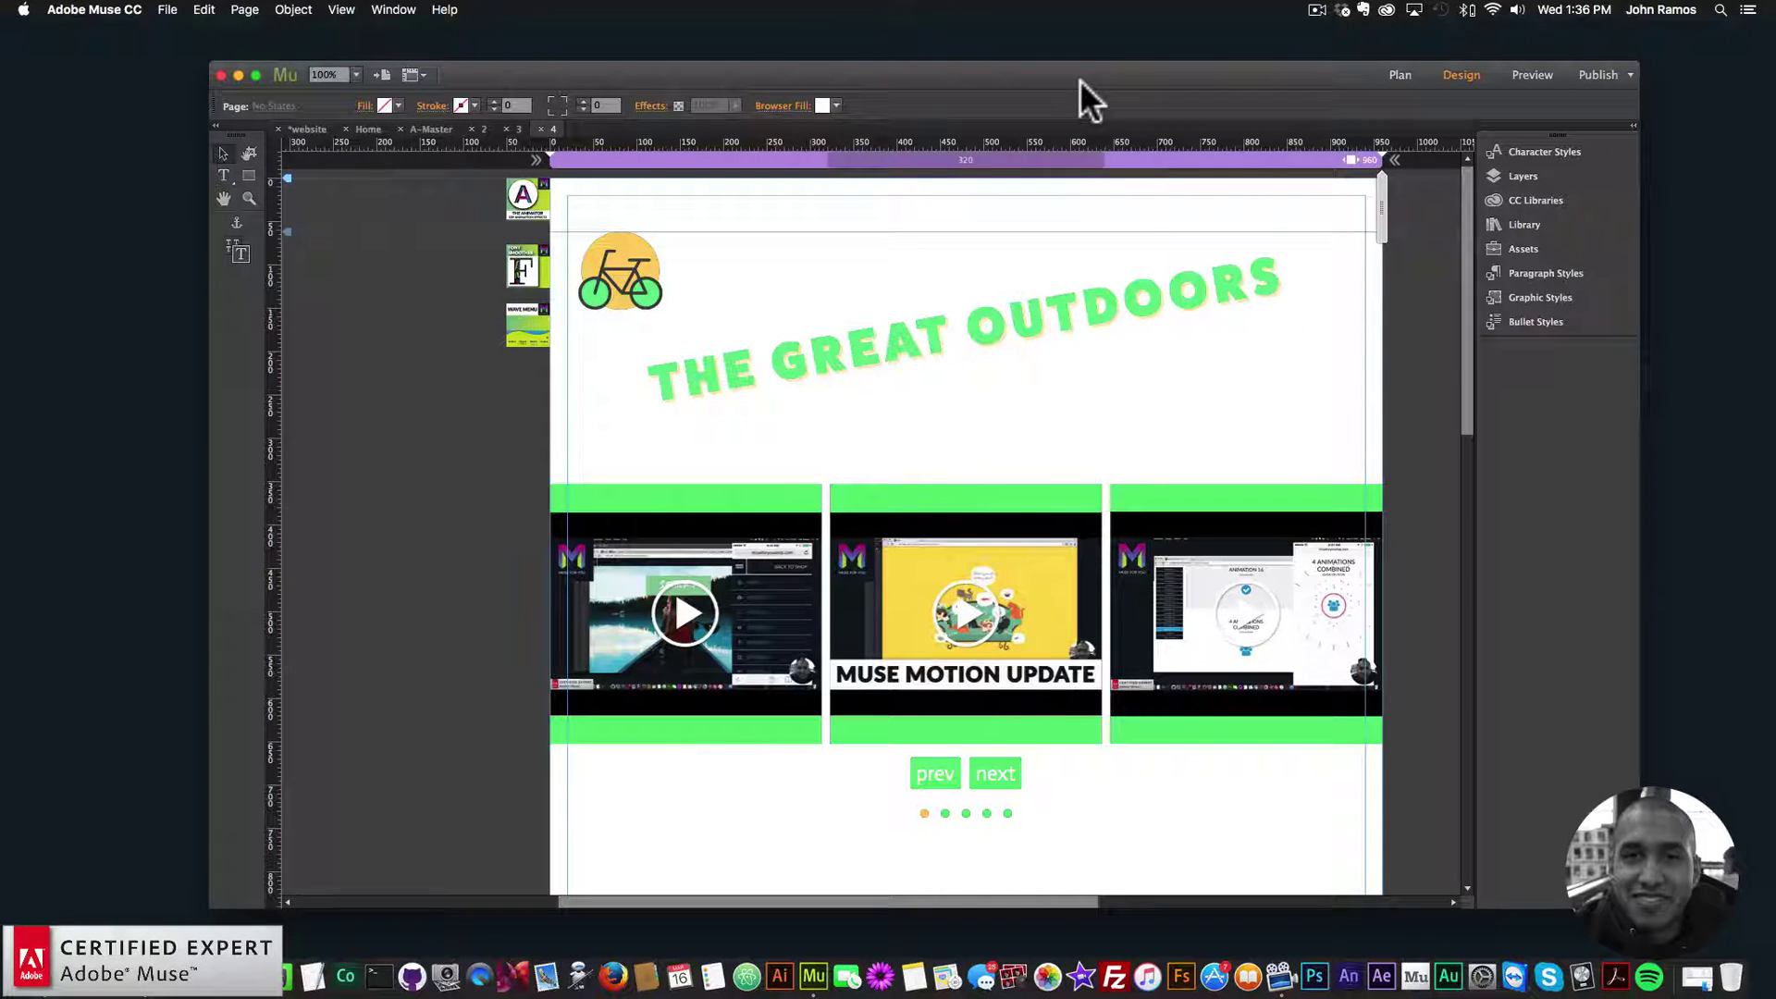
pyautogui.click(1400, 75)
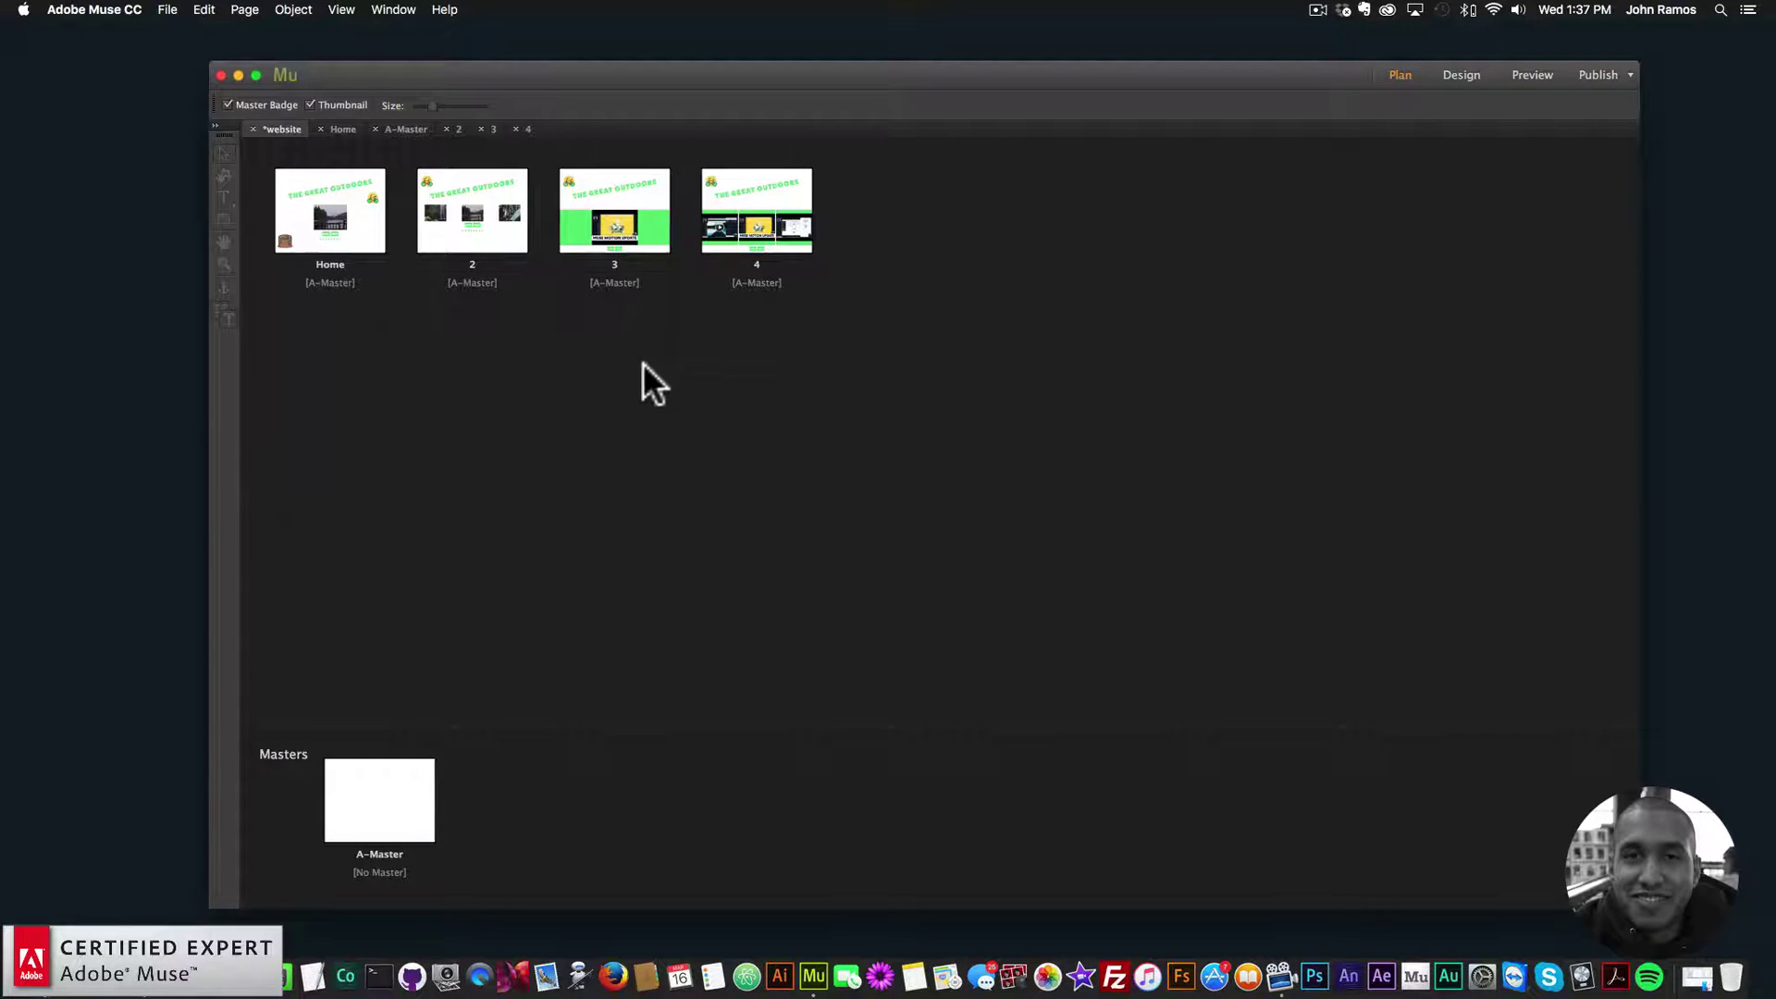
pyautogui.click(167, 9)
pyautogui.click(181, 28)
pyautogui.click(1012, 529)
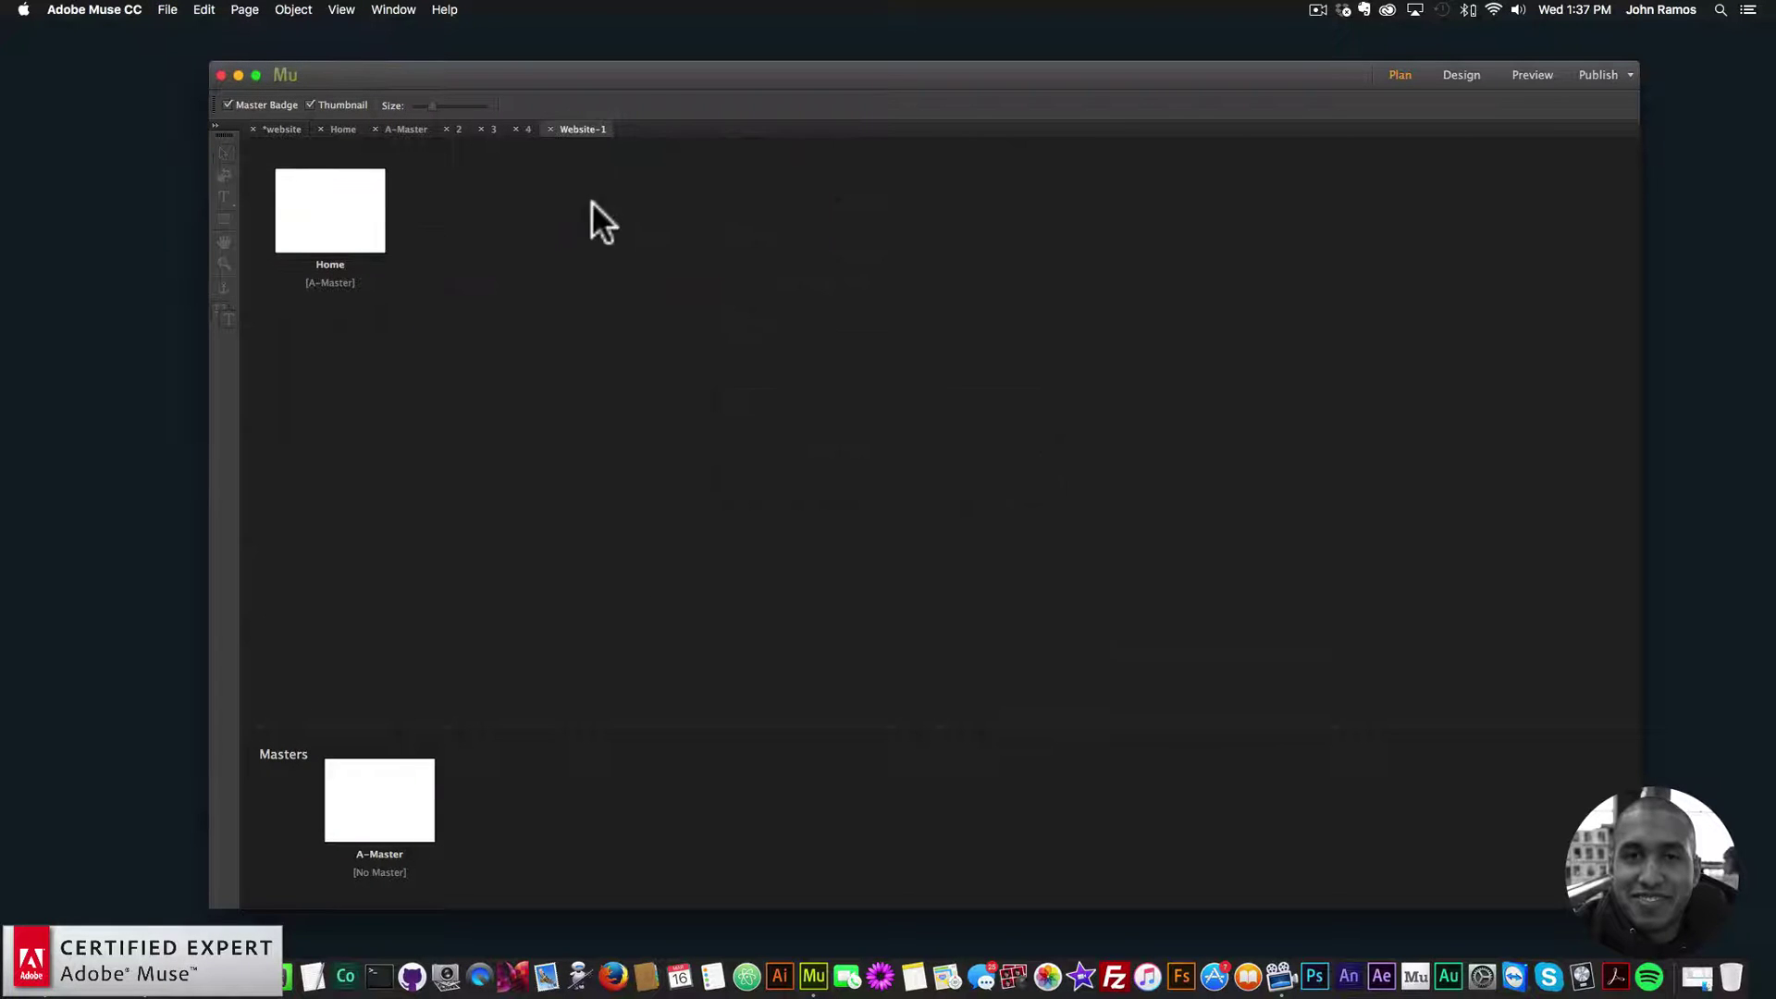
pyautogui.doubleClick(340, 214)
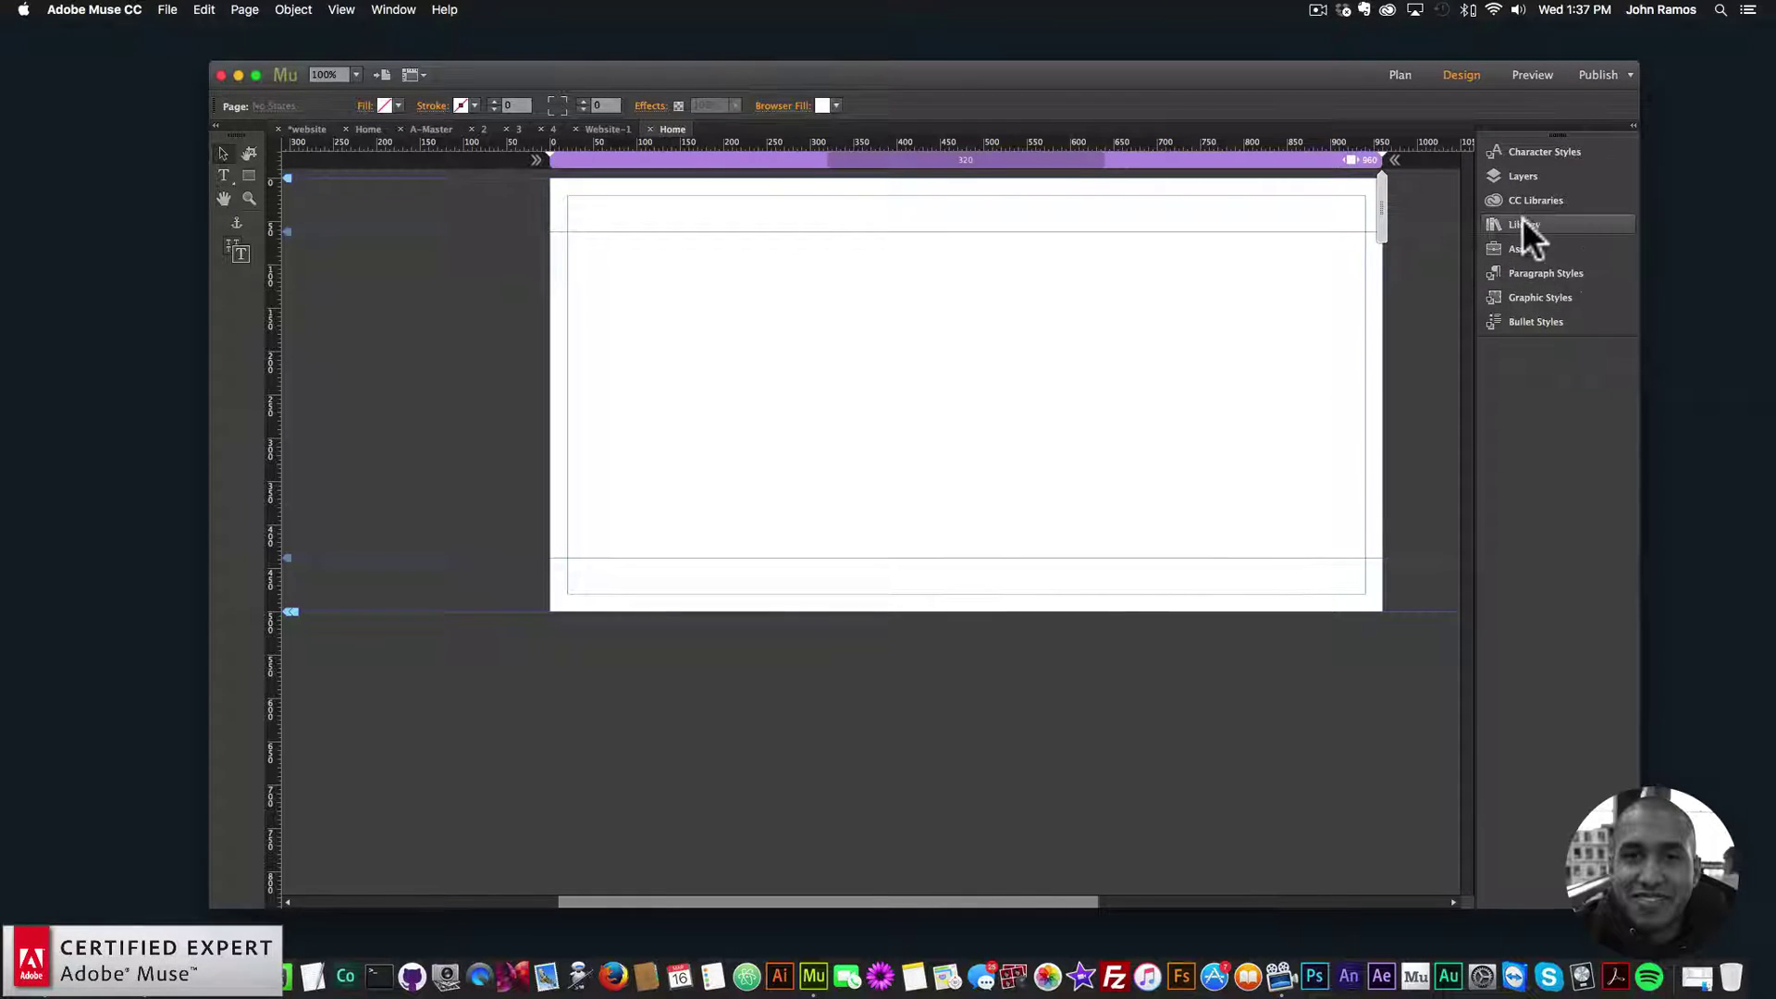
pyautogui.click(1407, 72)
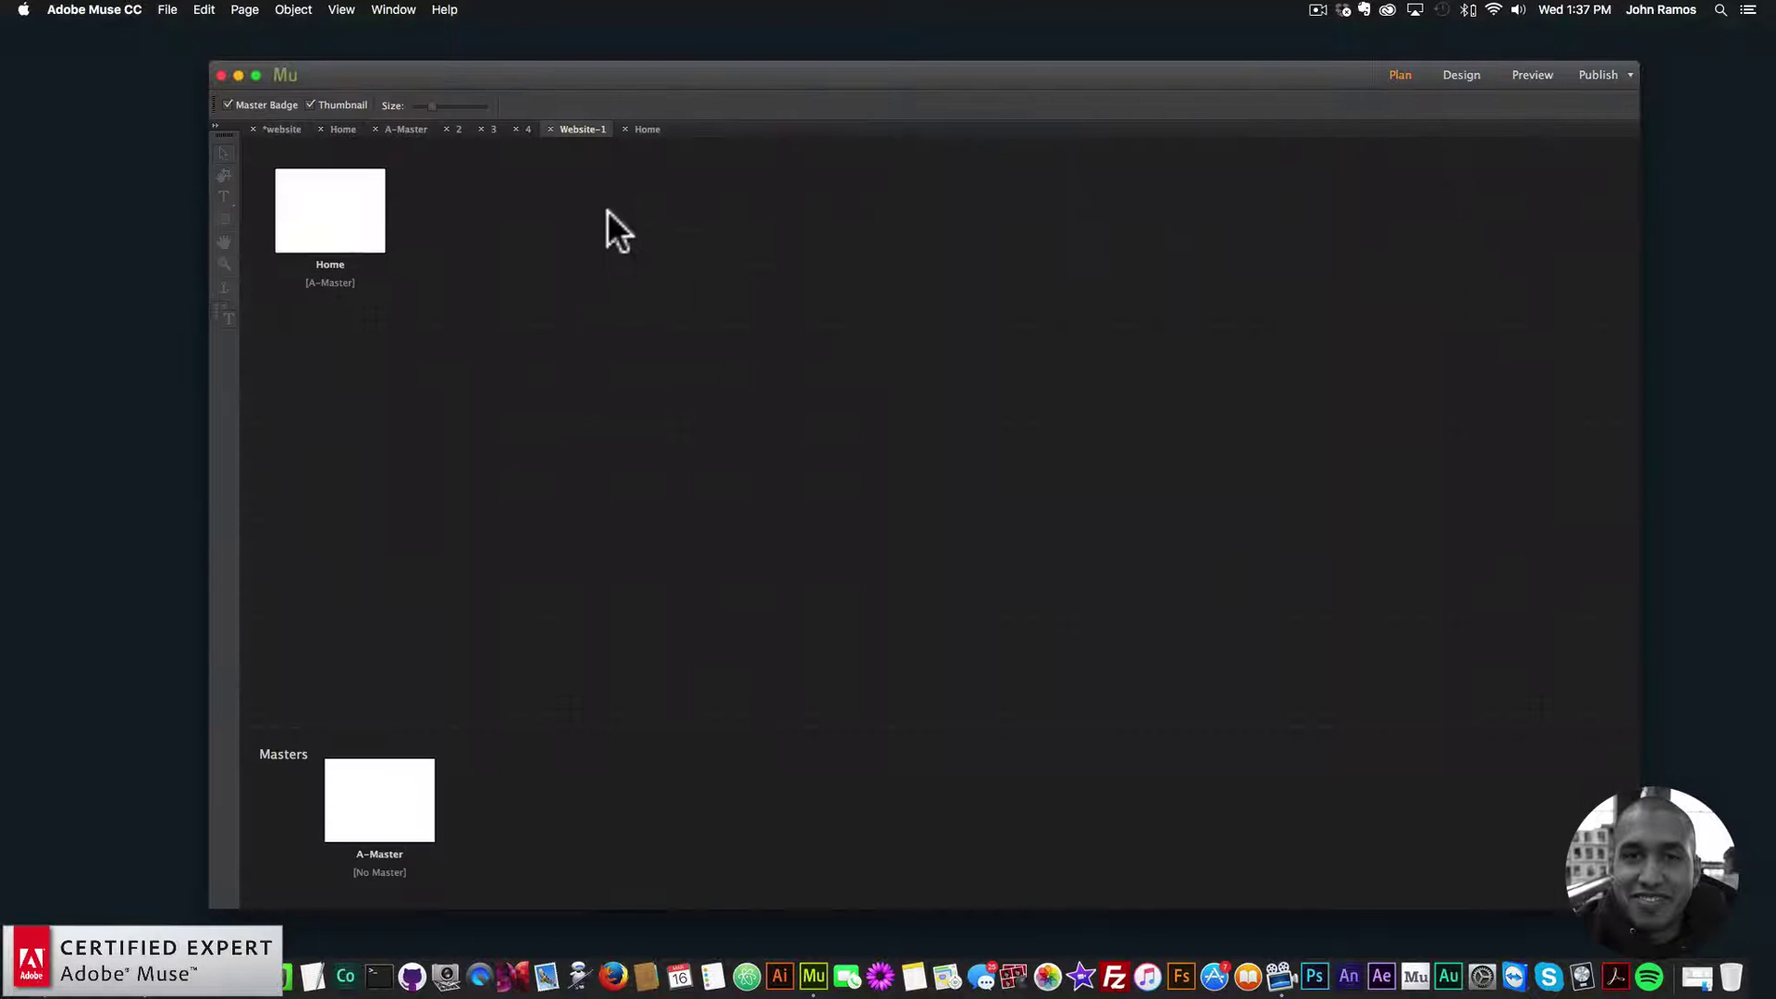
# - Preview page 4 in the browser again and test its three-video slider in a narrowed browser window
pyautogui.click(525, 126)
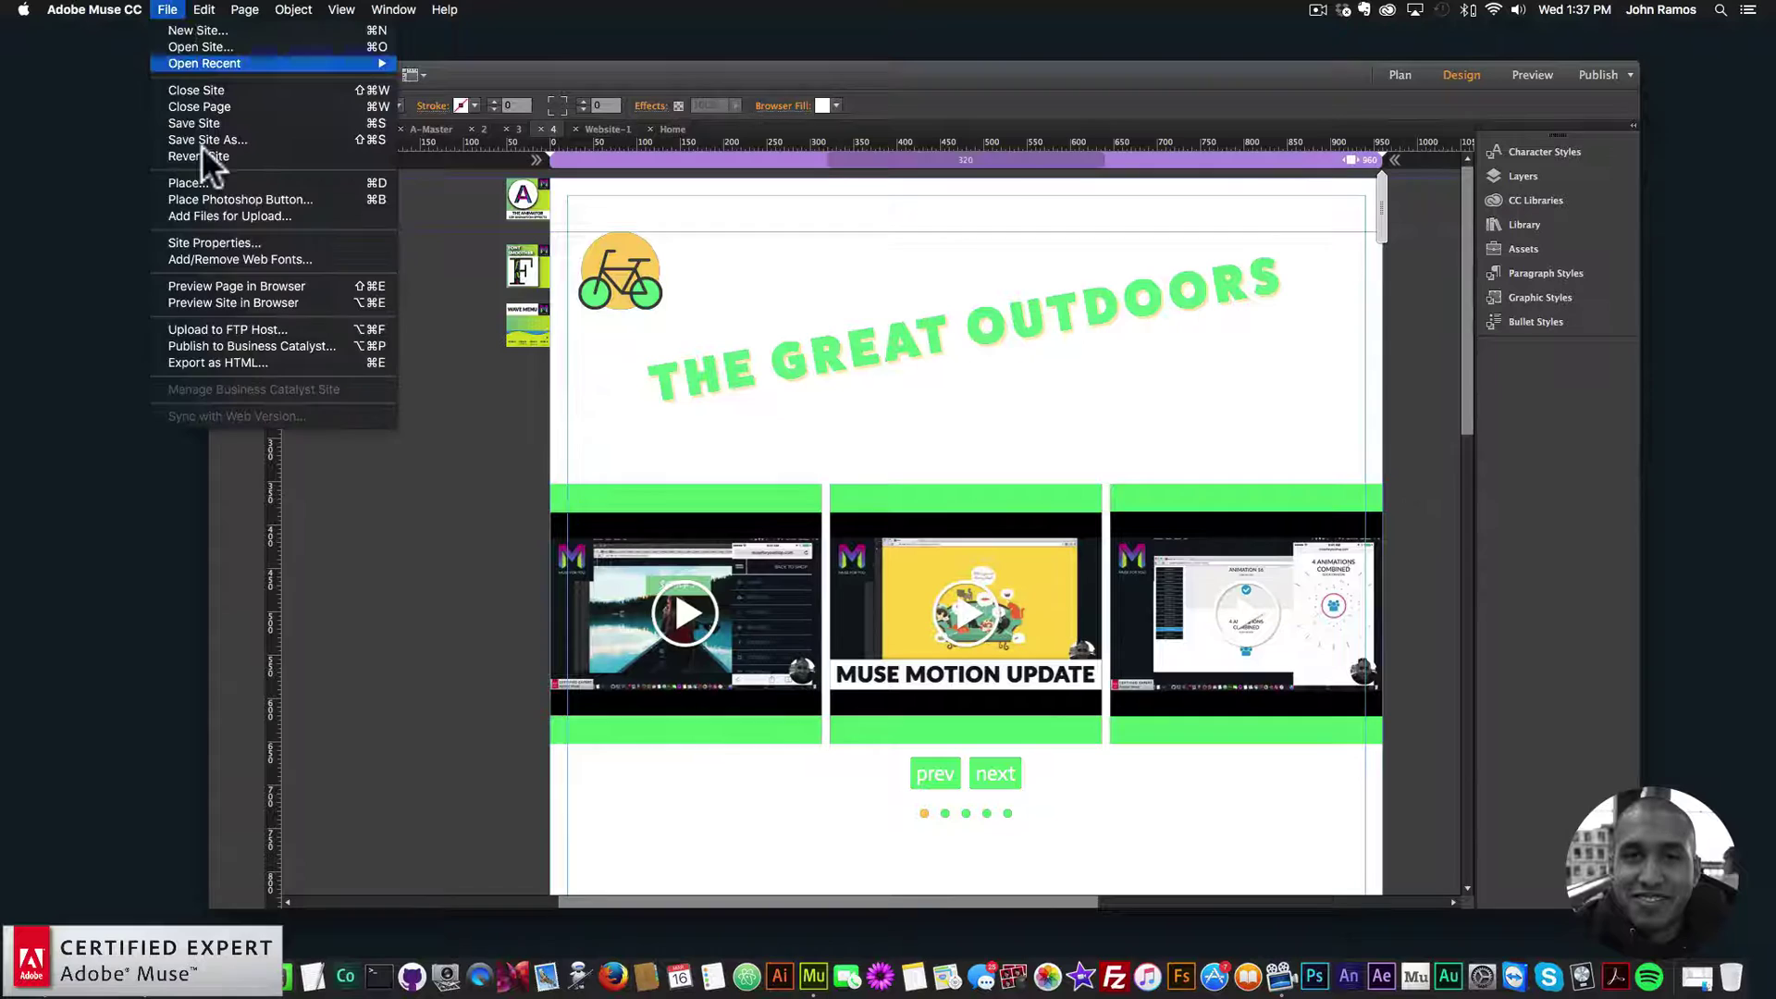
pyautogui.click(226, 286)
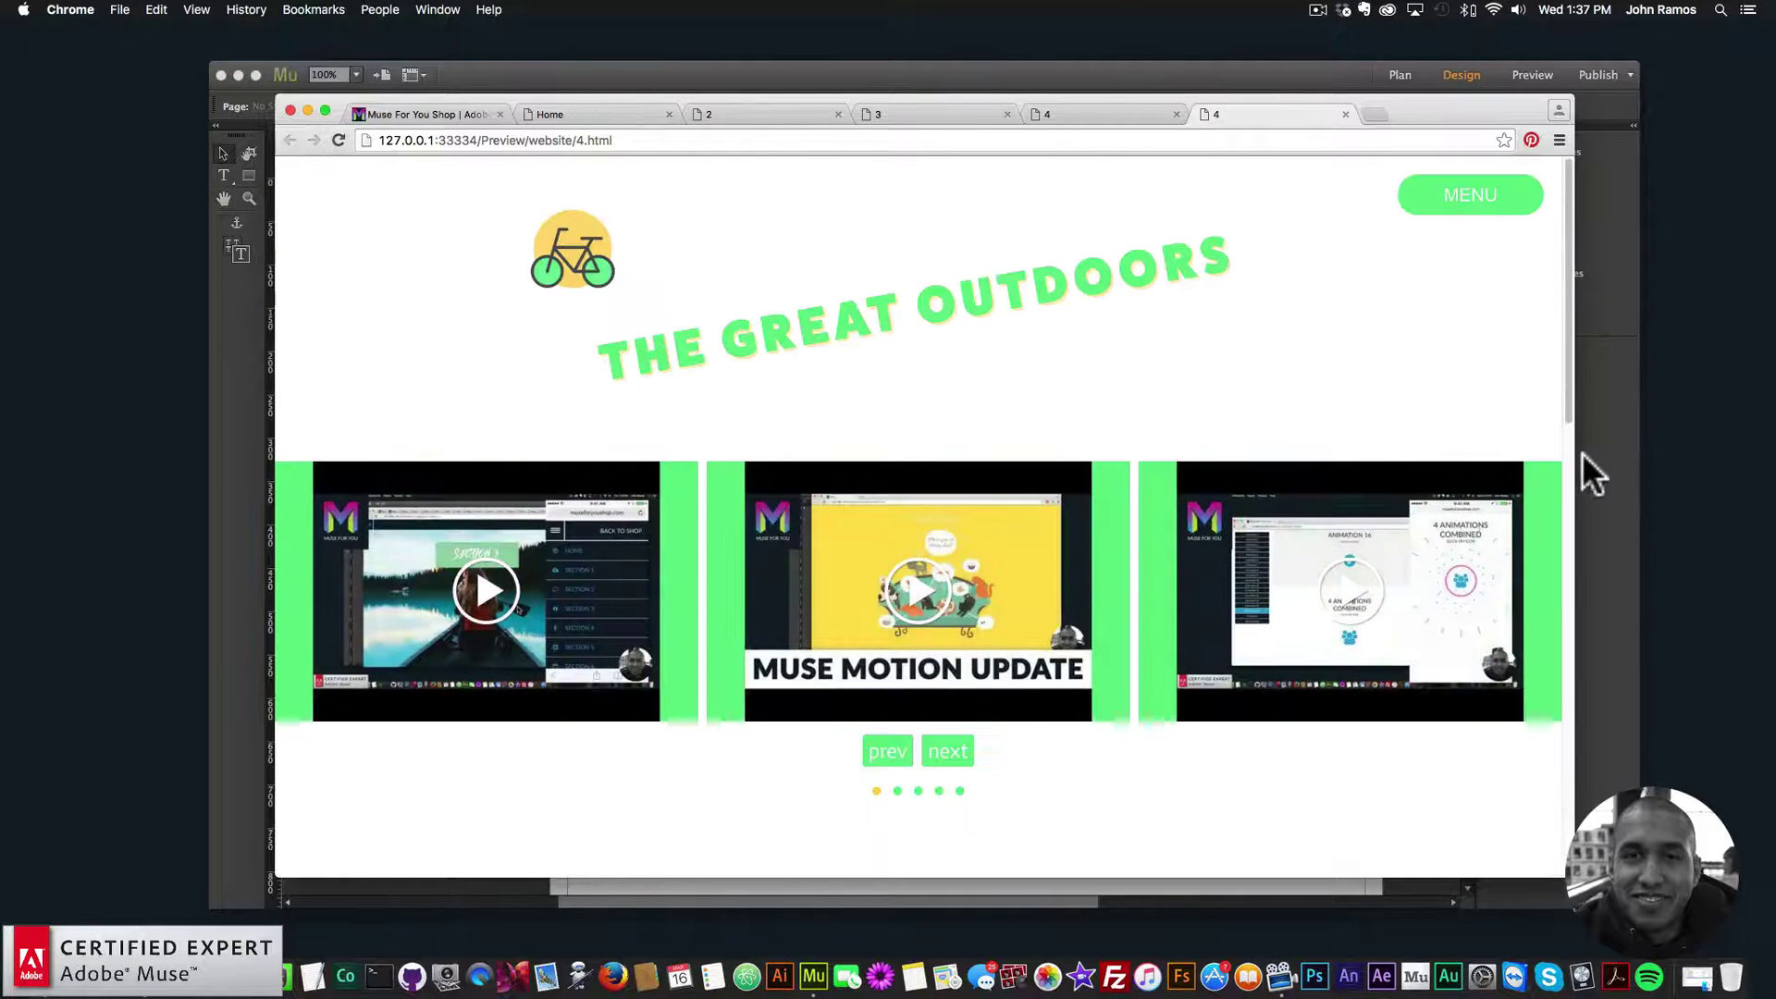
pyautogui.moveTo(1575, 460); pyautogui.dragTo(1024, 472)
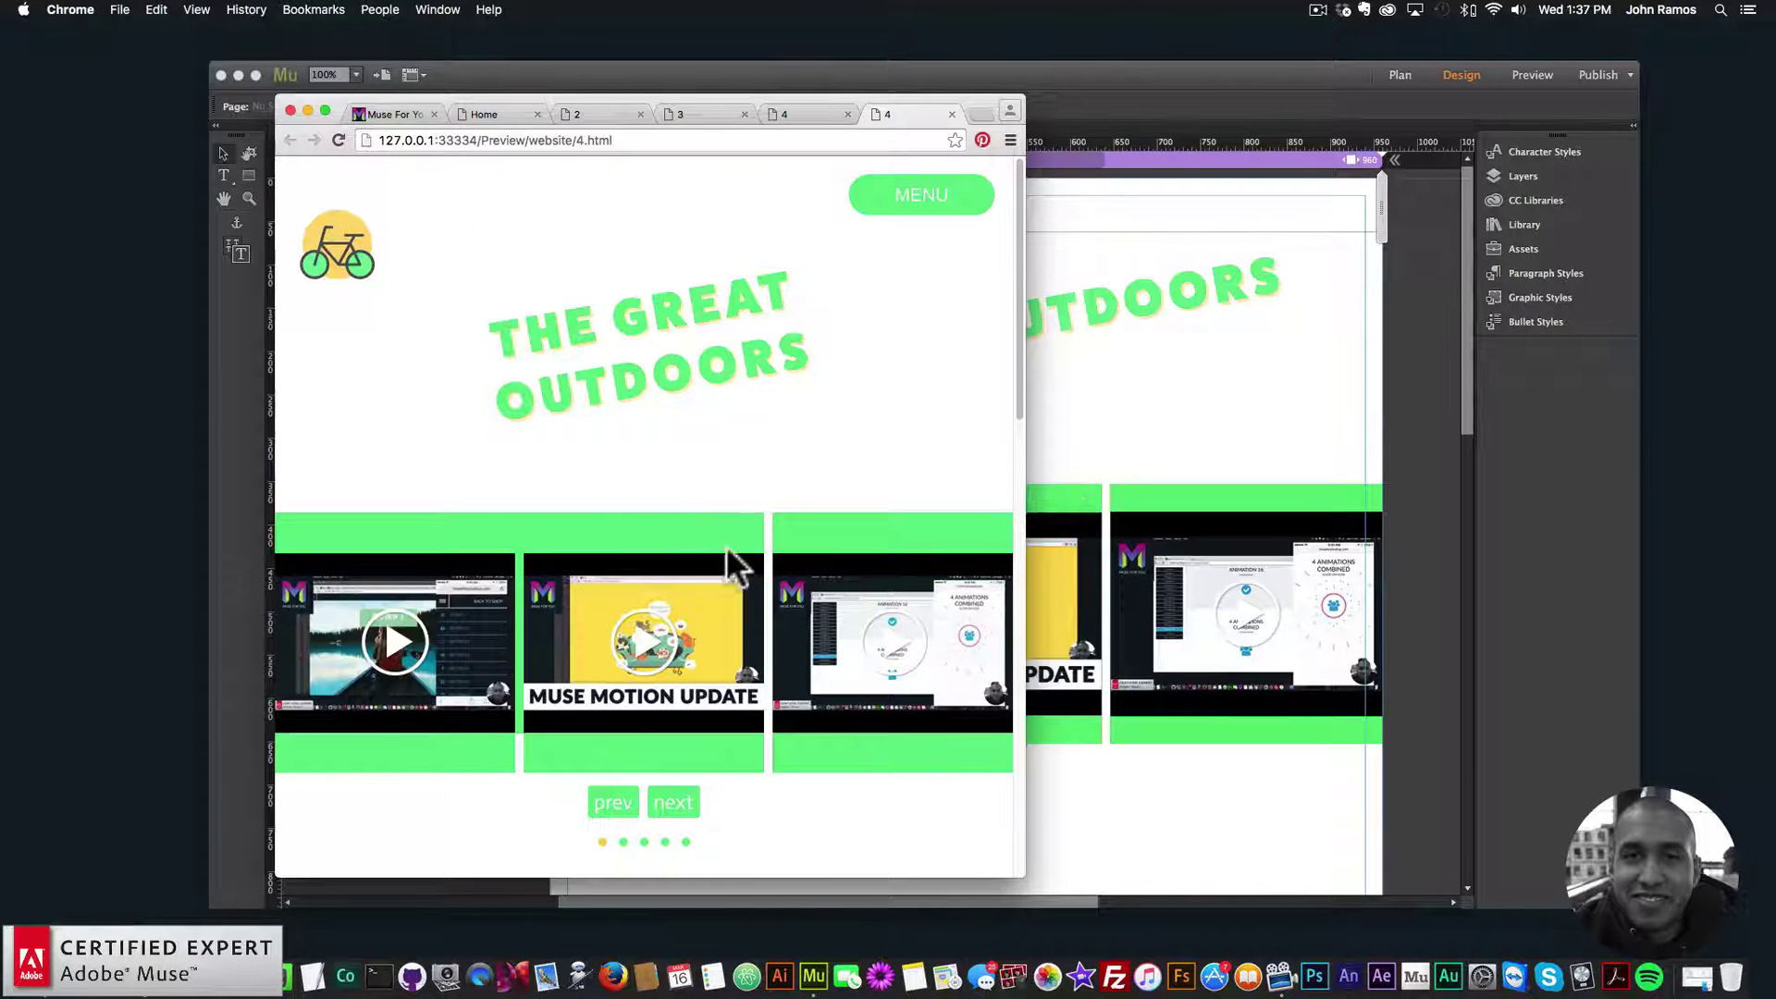
pyautogui.click(671, 807)
pyautogui.click(672, 806)
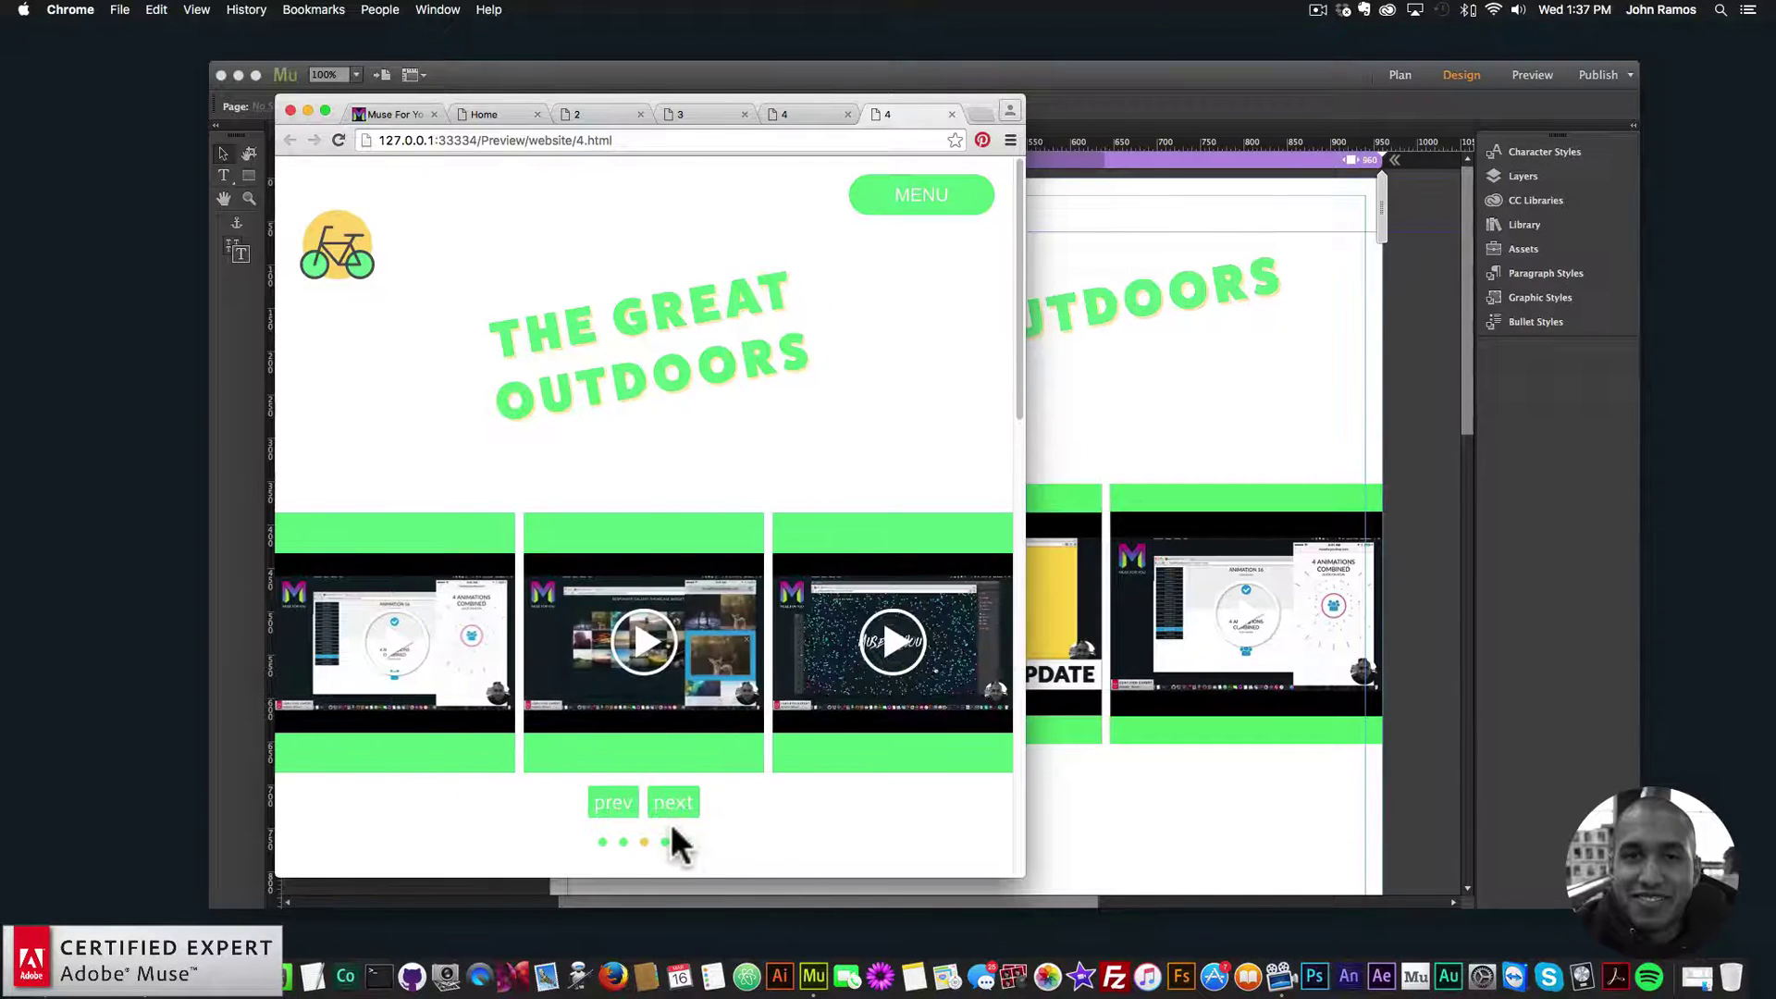
pyautogui.click(673, 807)
pyautogui.click(673, 806)
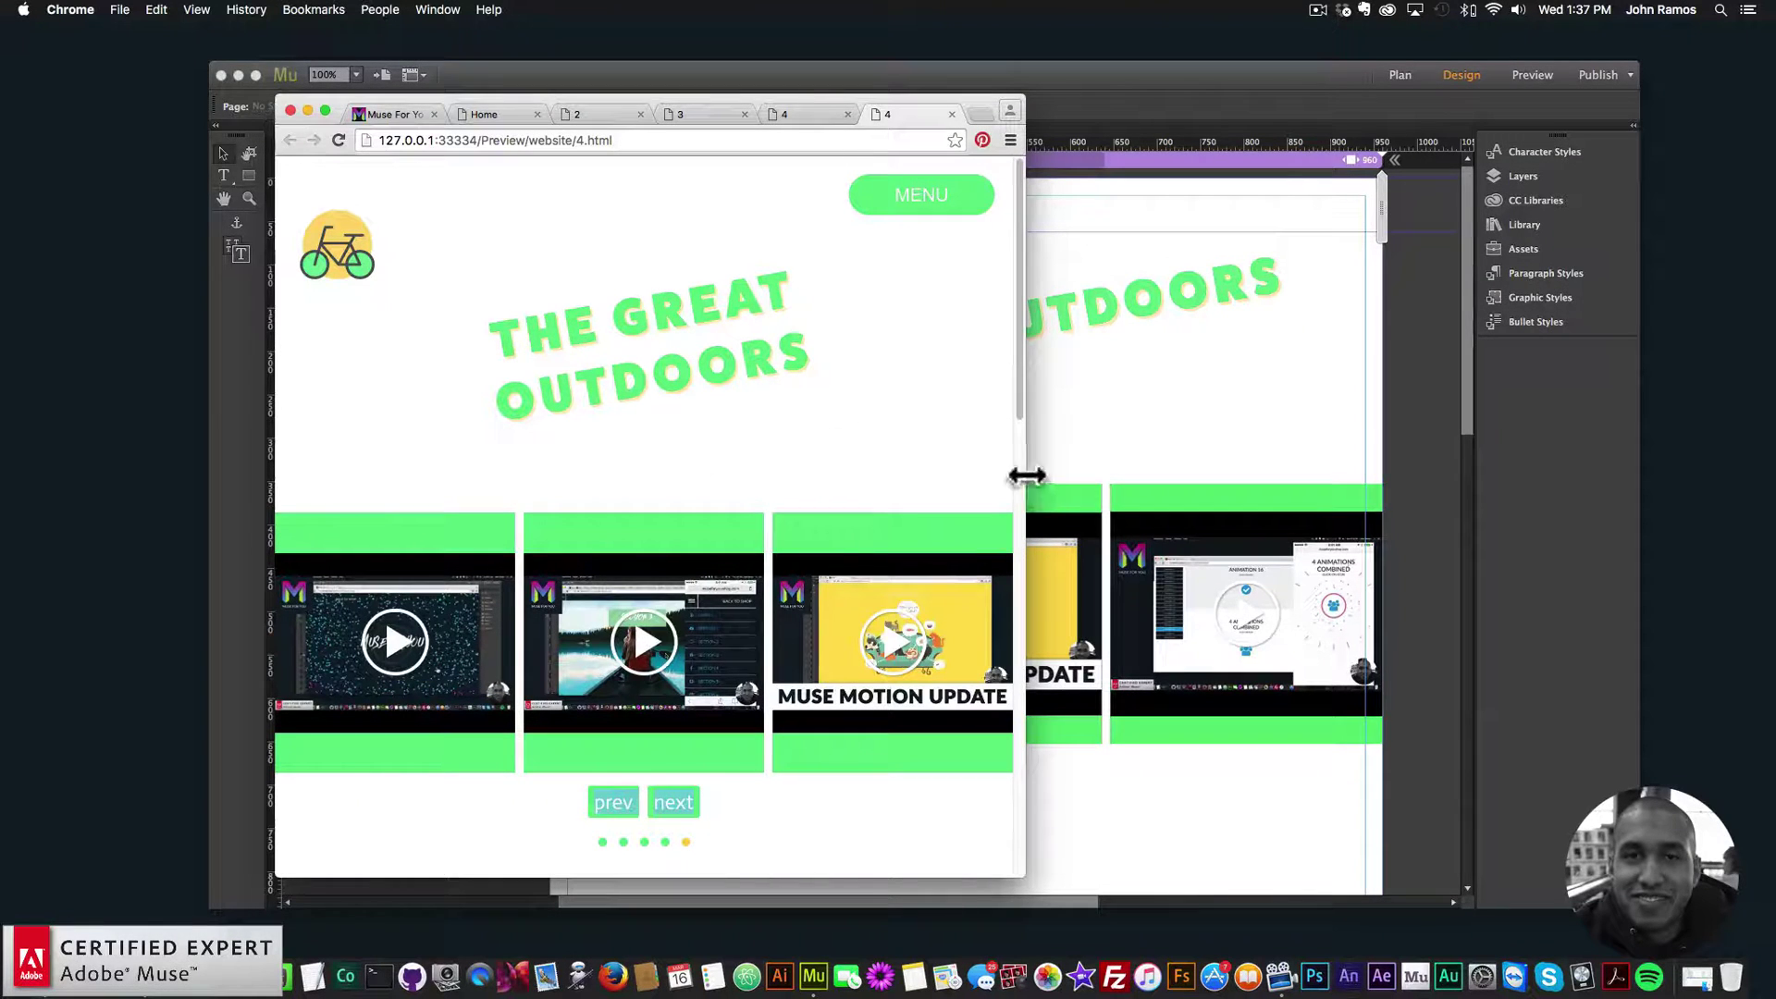
# - Return to Adobe Muse, open the example site's Home page for design and preview it in the browser
pyautogui.click(1400, 76)
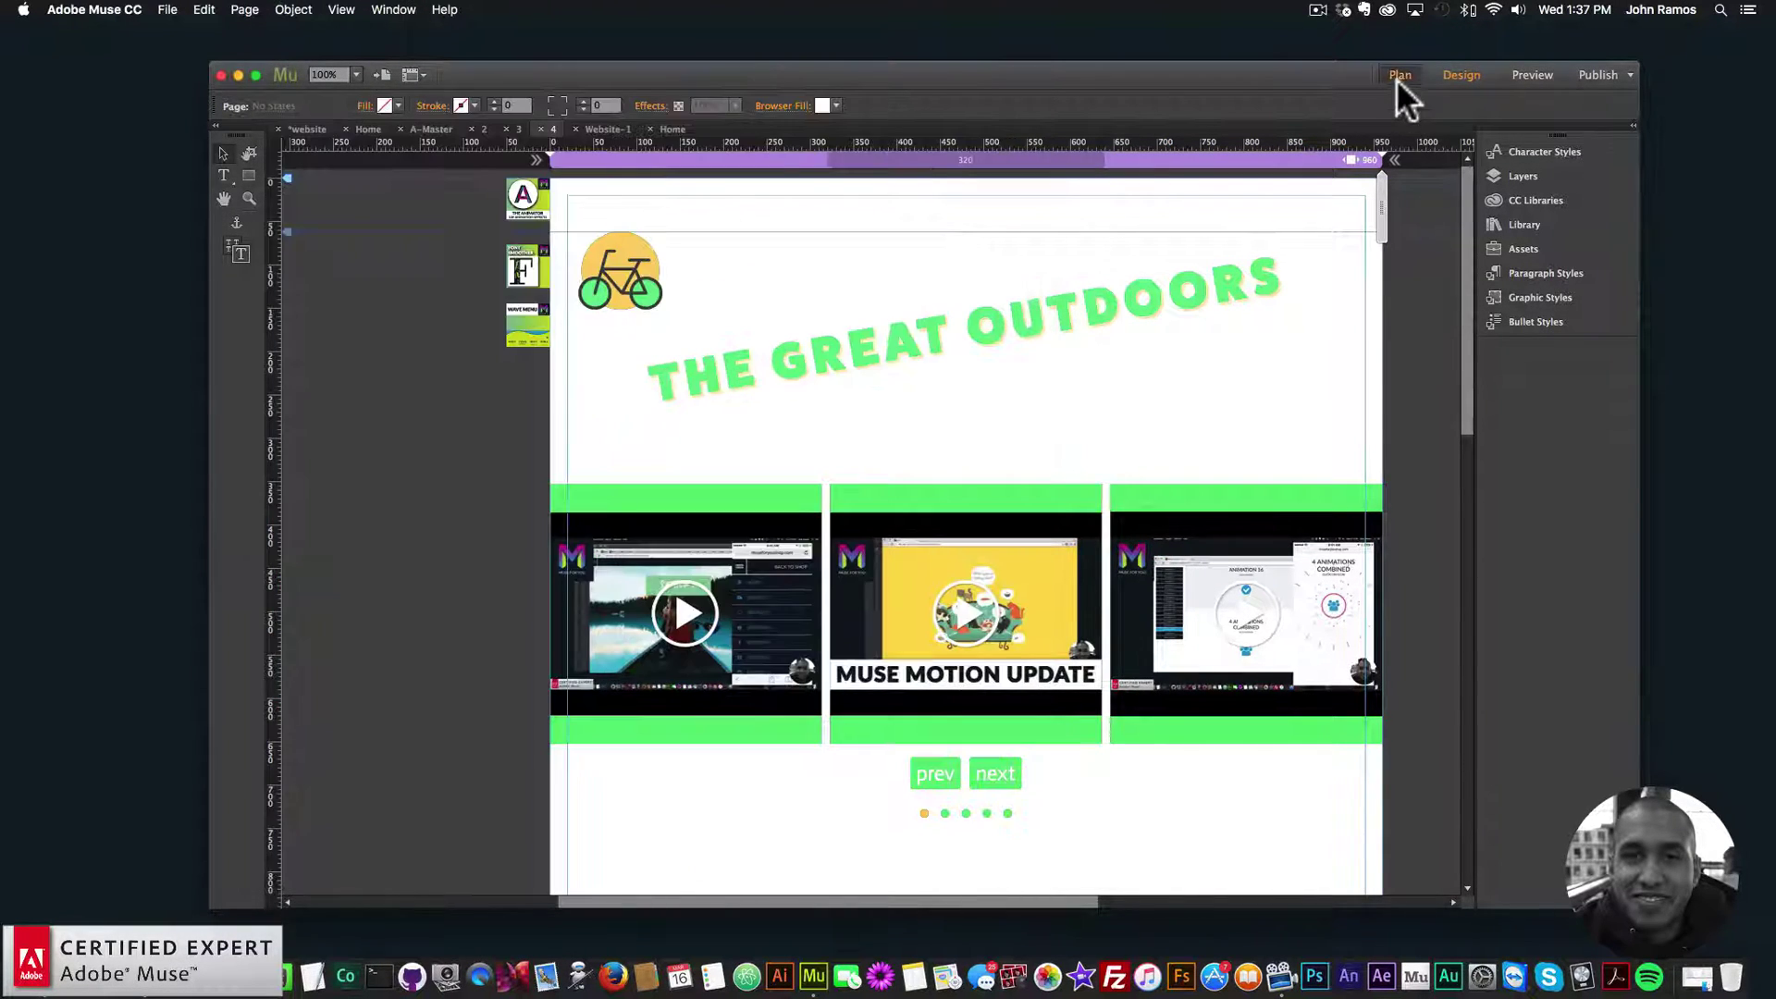
pyautogui.click(1400, 75)
pyautogui.doubleClick(383, 227)
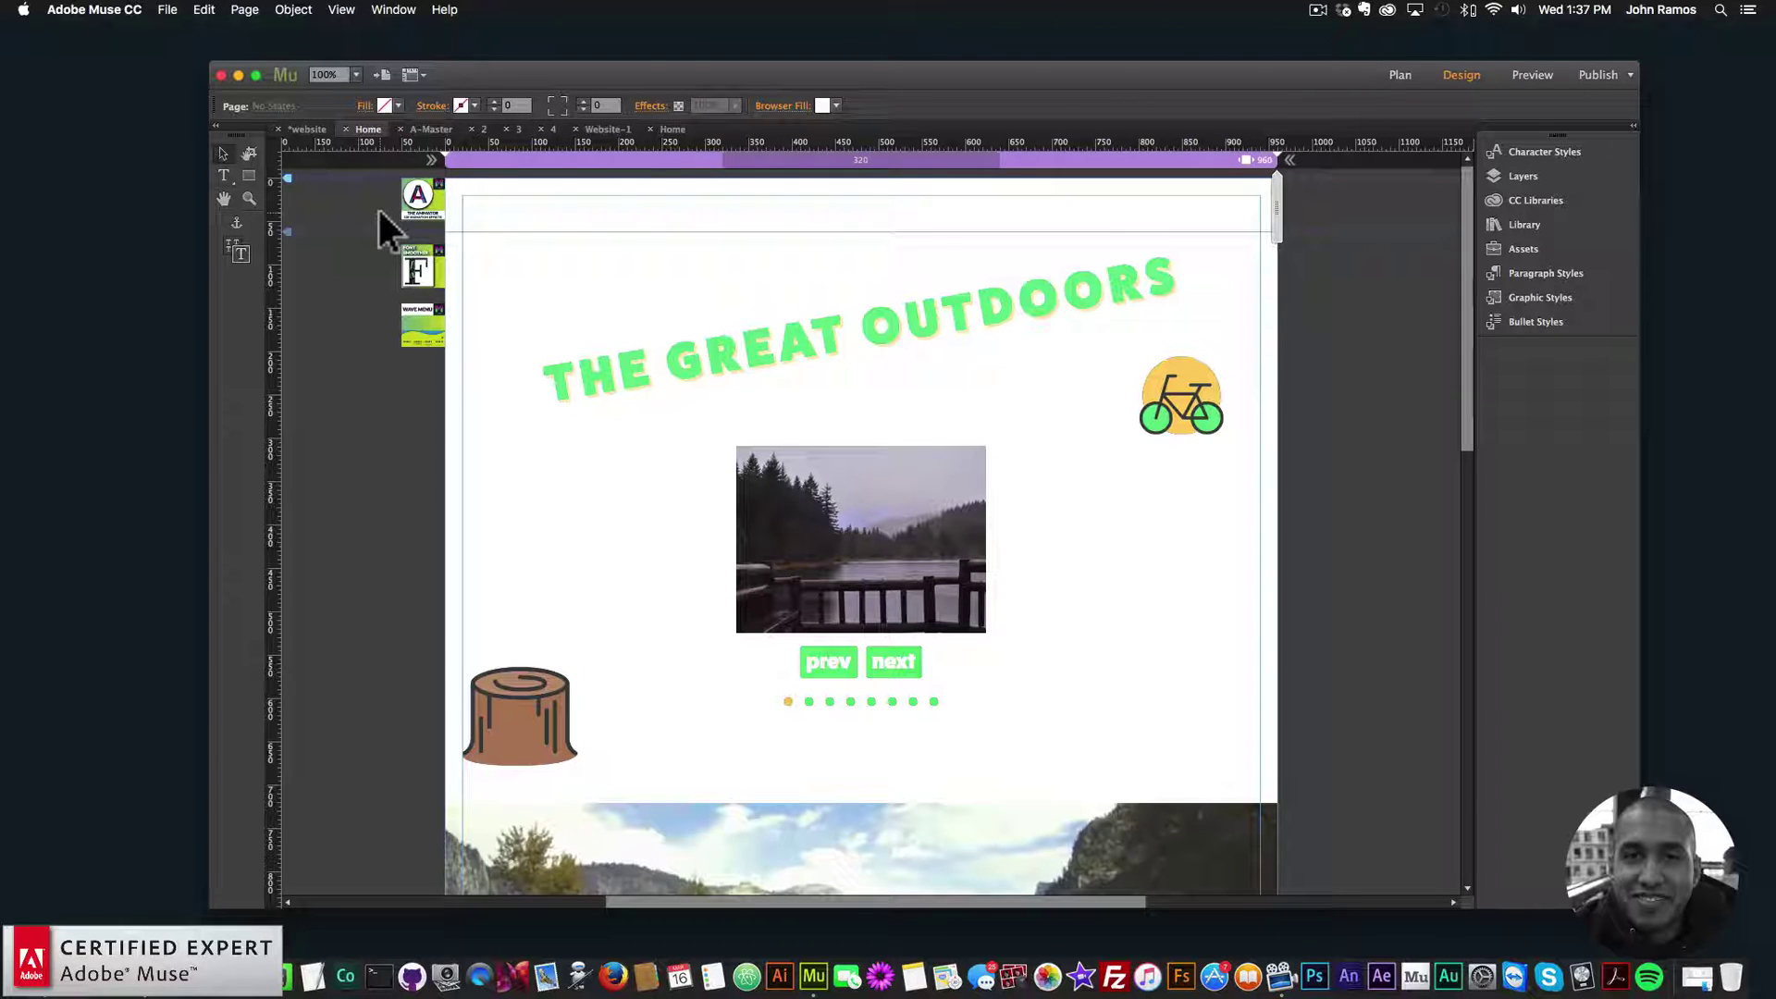
pyautogui.click(679, 456)
pyautogui.click(1337, 500)
pyautogui.click(167, 10)
pyautogui.click(233, 283)
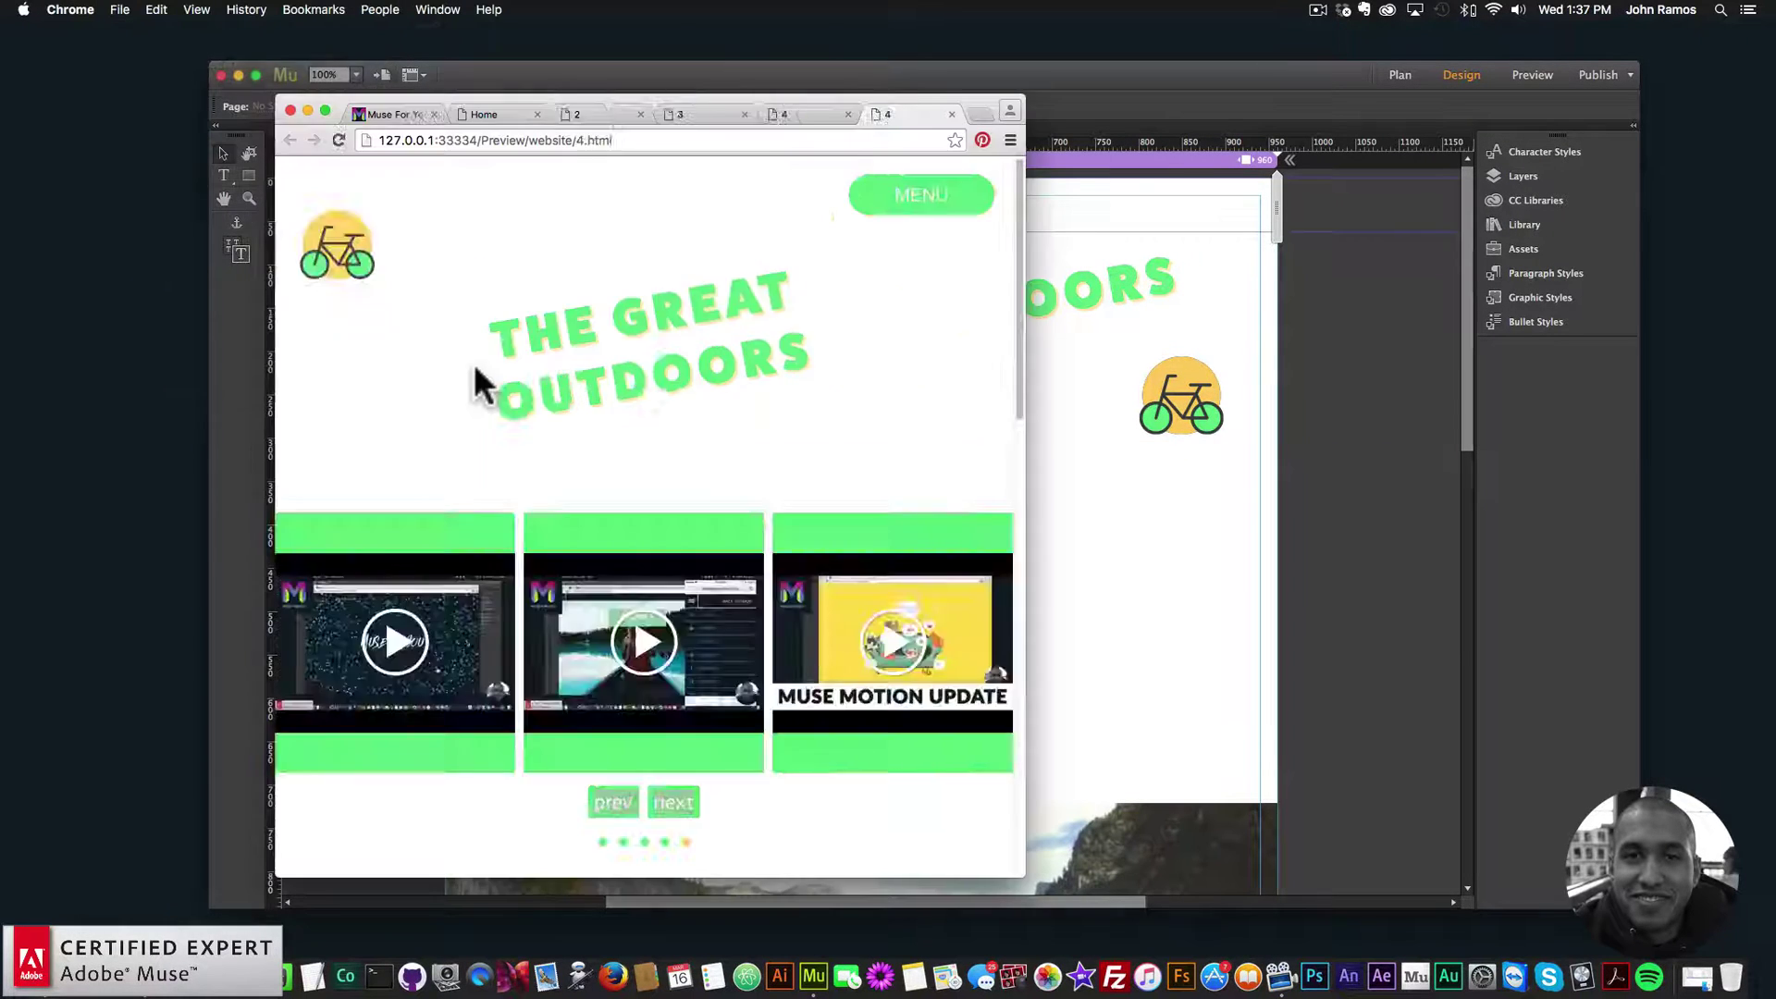
# - Narrow the browser window to phone width and advance the Home preview's image slider by two slides
pyautogui.moveTo(1023, 442); pyautogui.dragTo(678, 440)
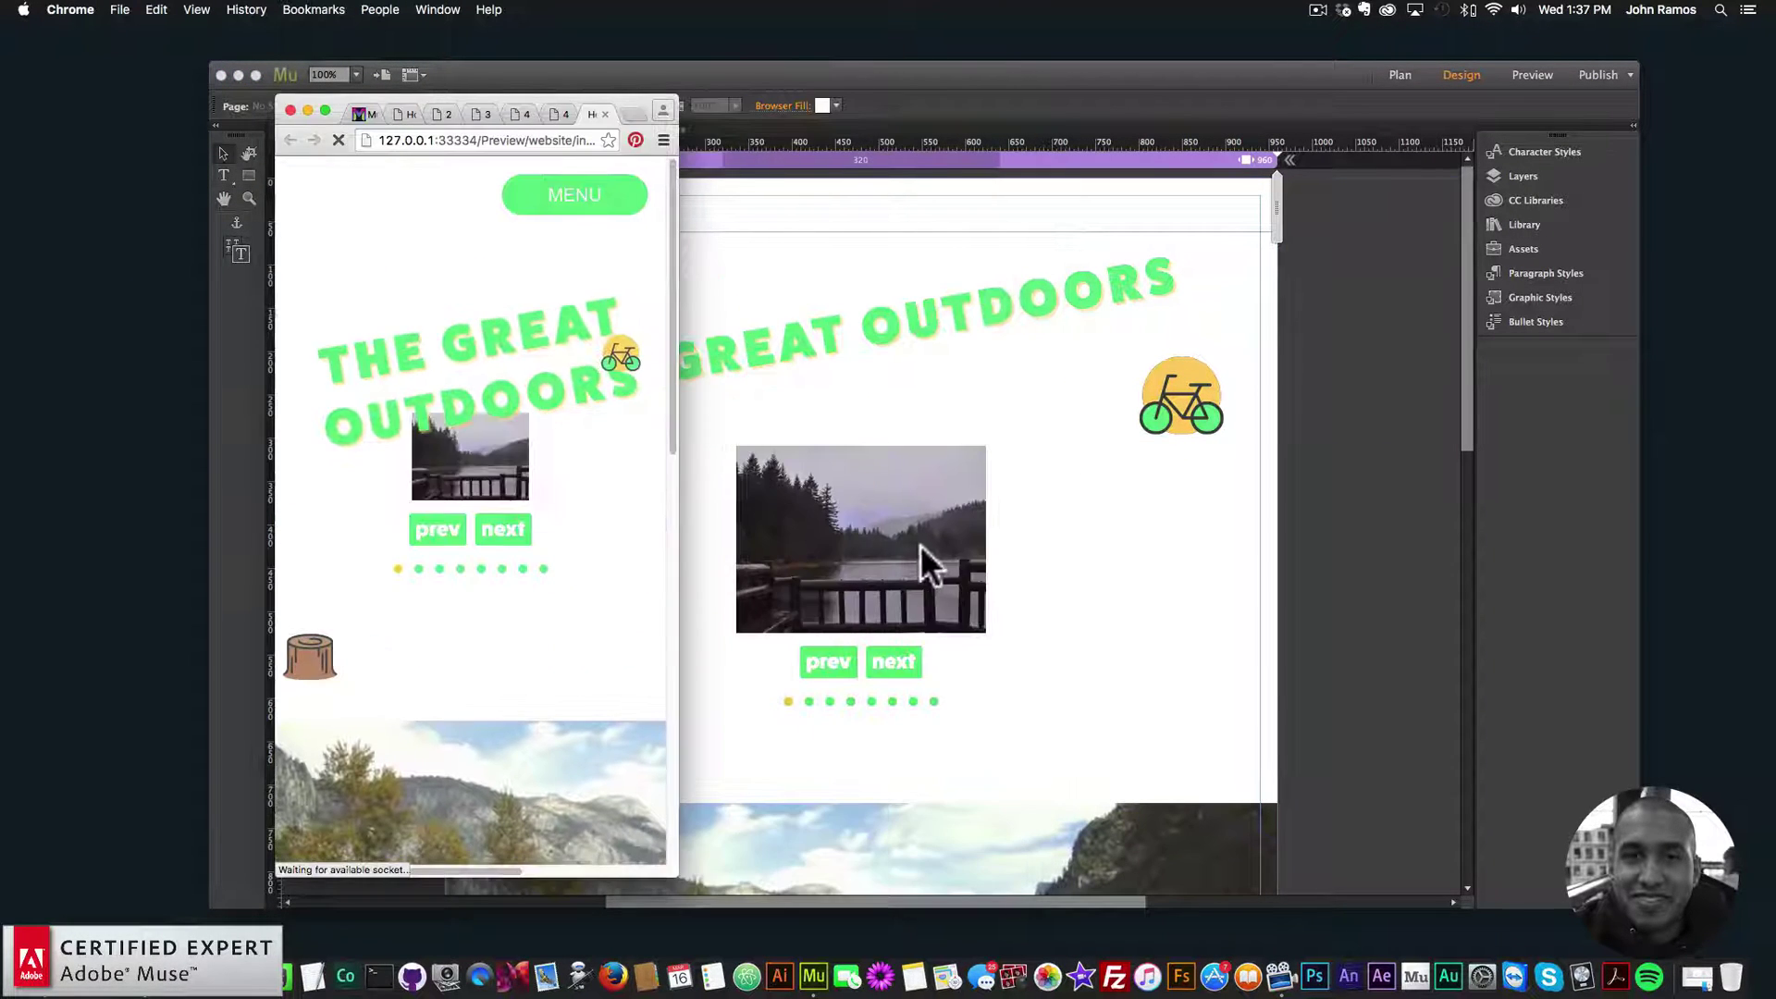
pyautogui.click(507, 536)
pyautogui.click(507, 536)
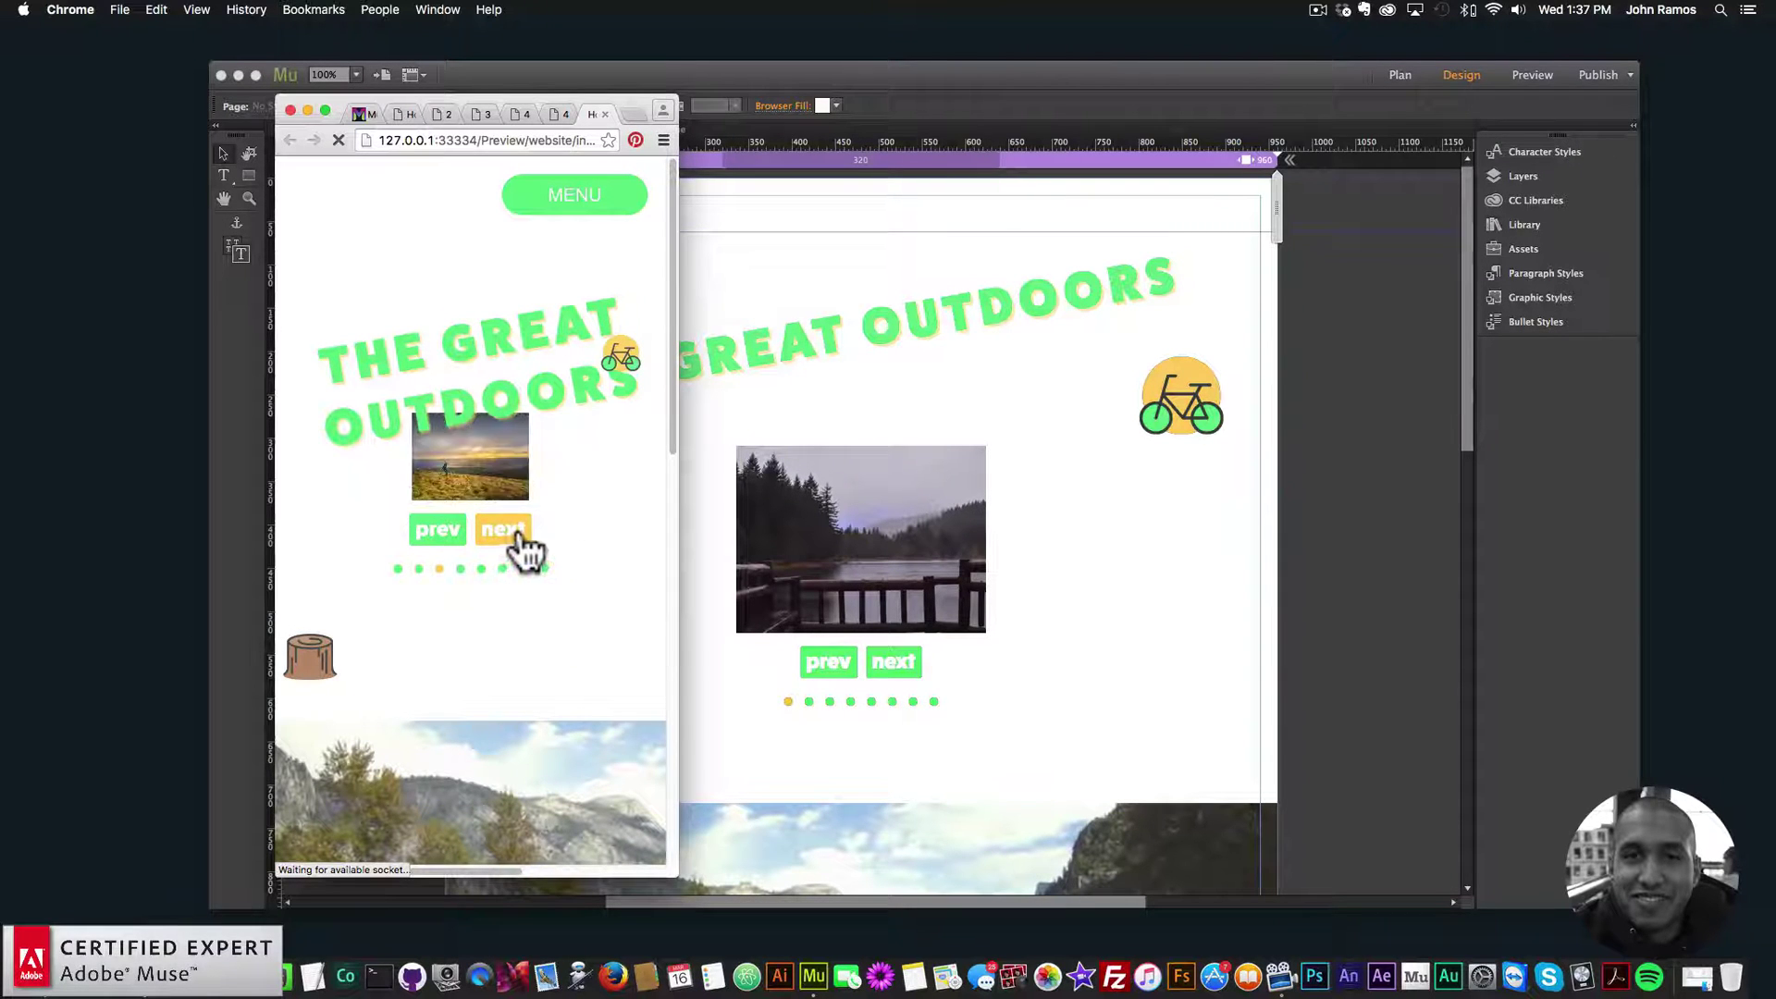
# - Widen the browser window to test the Home preview's image slider through its remaining slides, and open the page's menu
pyautogui.moveTo(678, 515); pyautogui.dragTo(1485, 569)
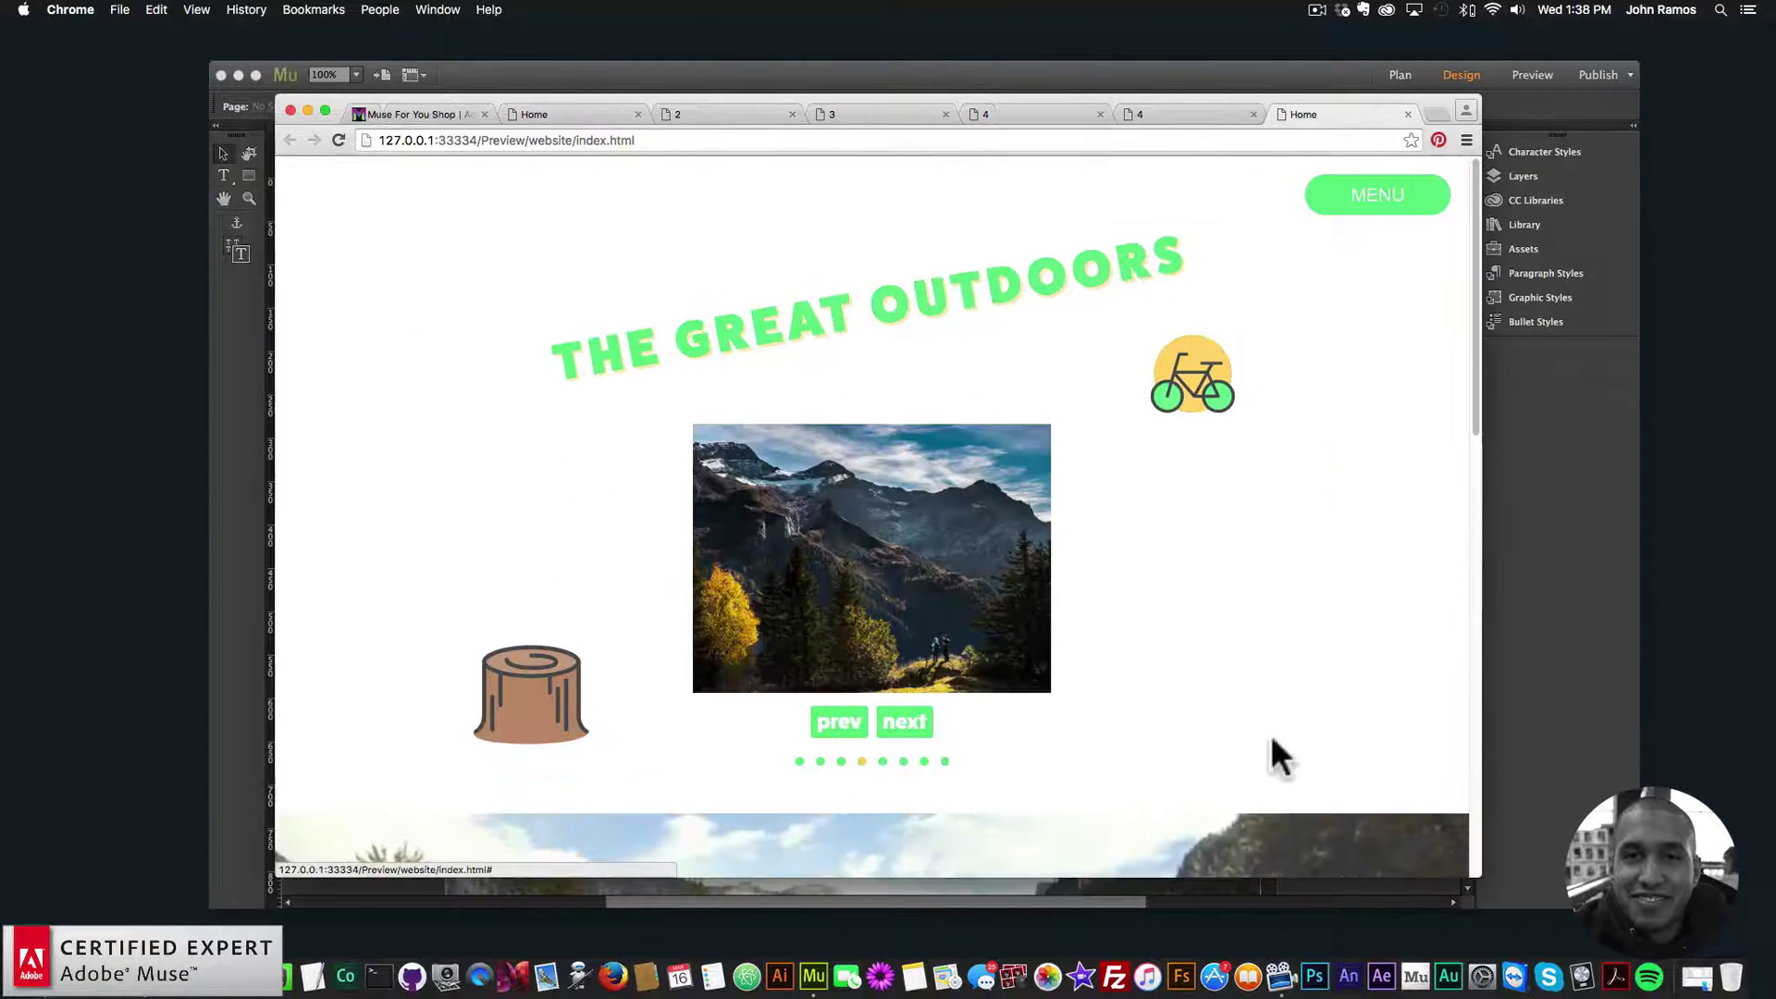
pyautogui.click(906, 726)
pyautogui.click(913, 731)
pyautogui.click(911, 726)
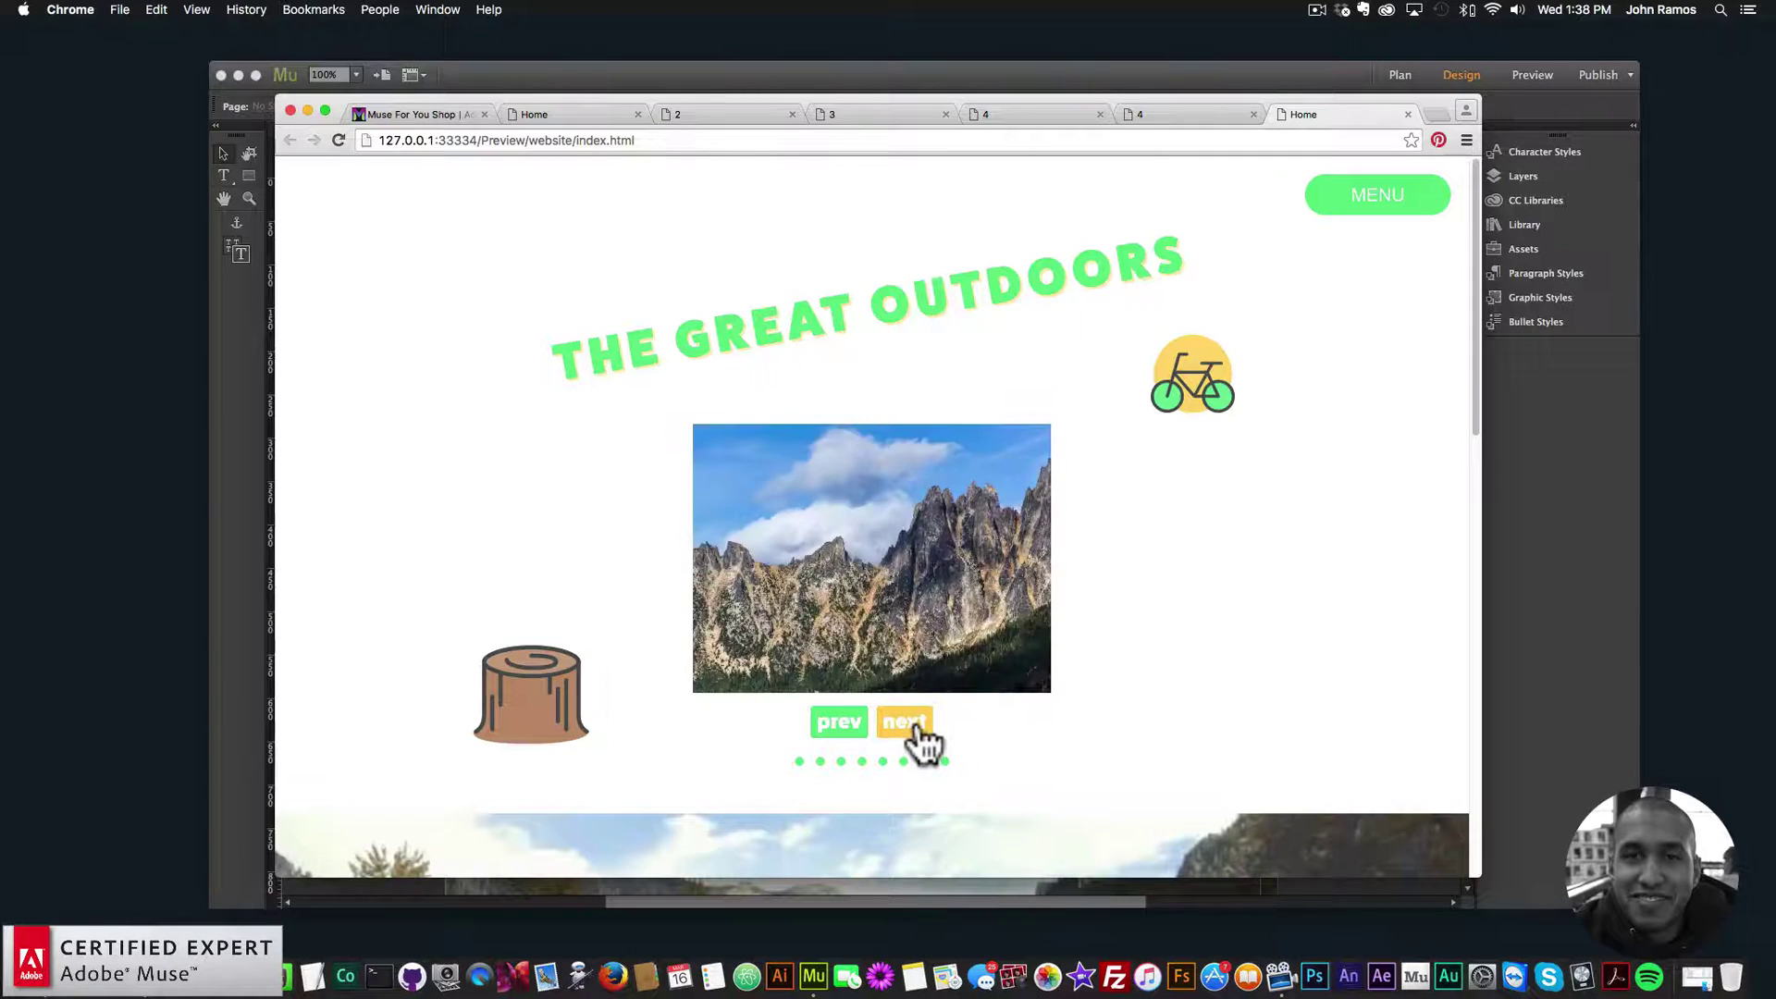
pyautogui.click(909, 726)
pyautogui.click(928, 726)
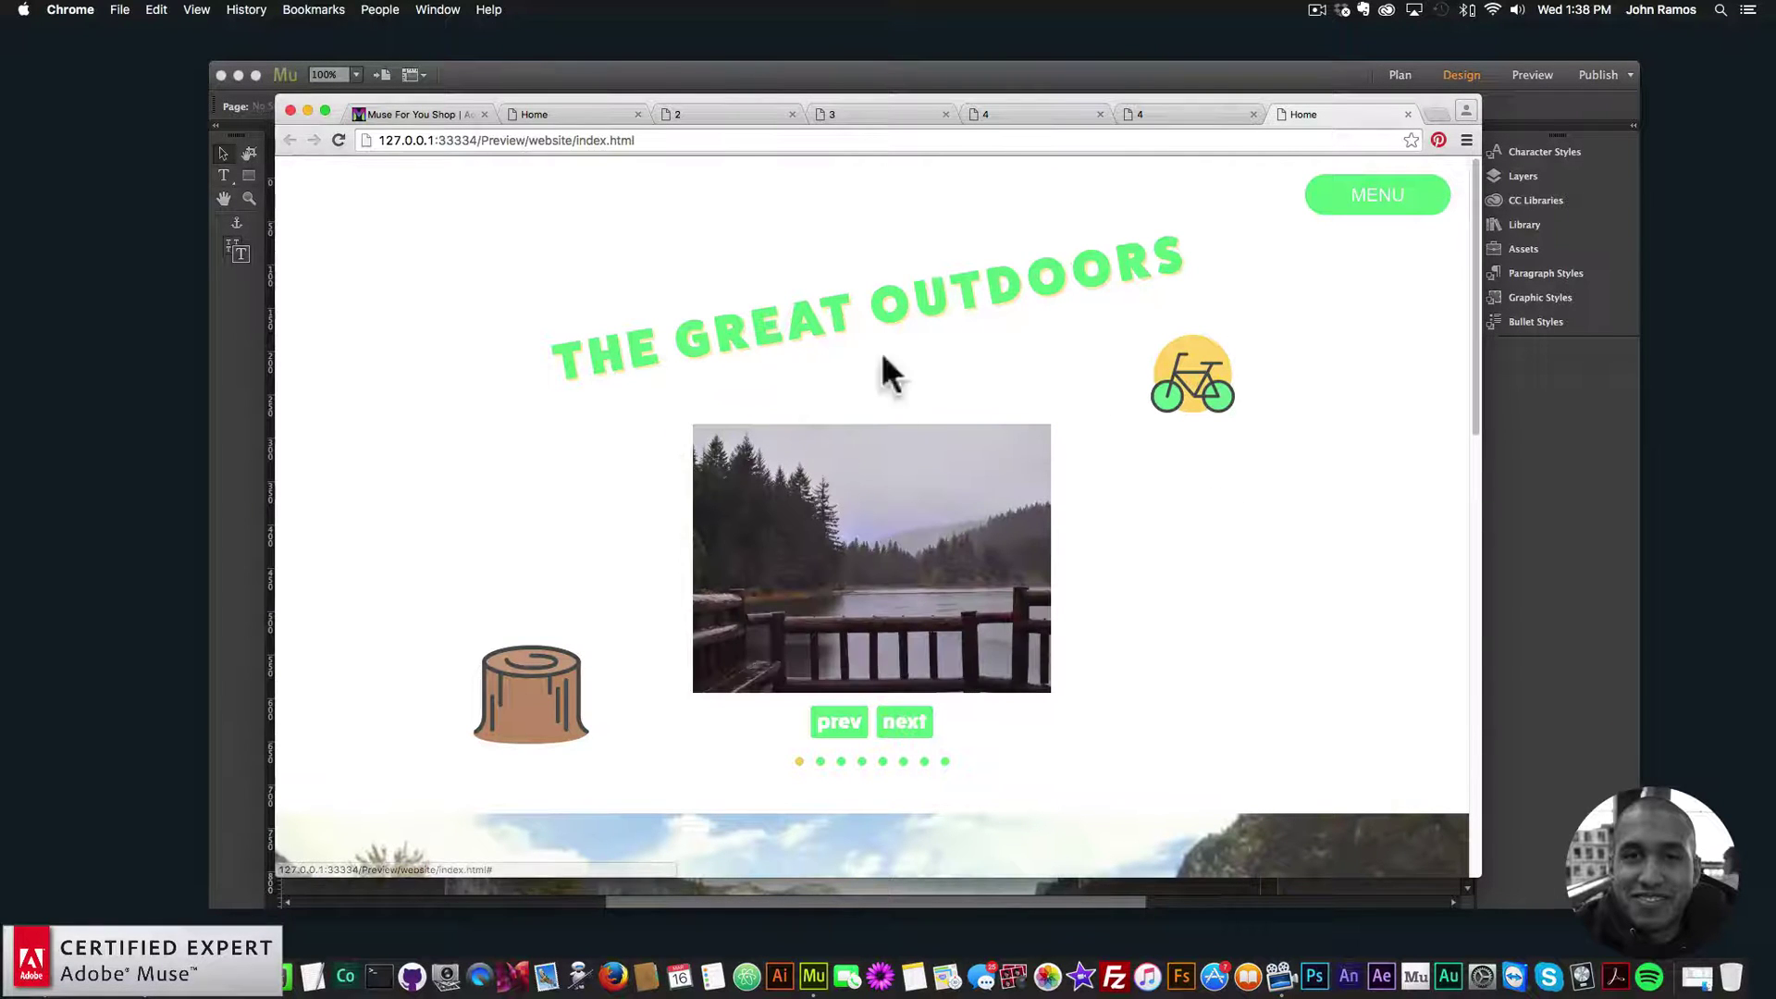
pyautogui.moveTo(1478, 426); pyautogui.dragTo(1326, 472)
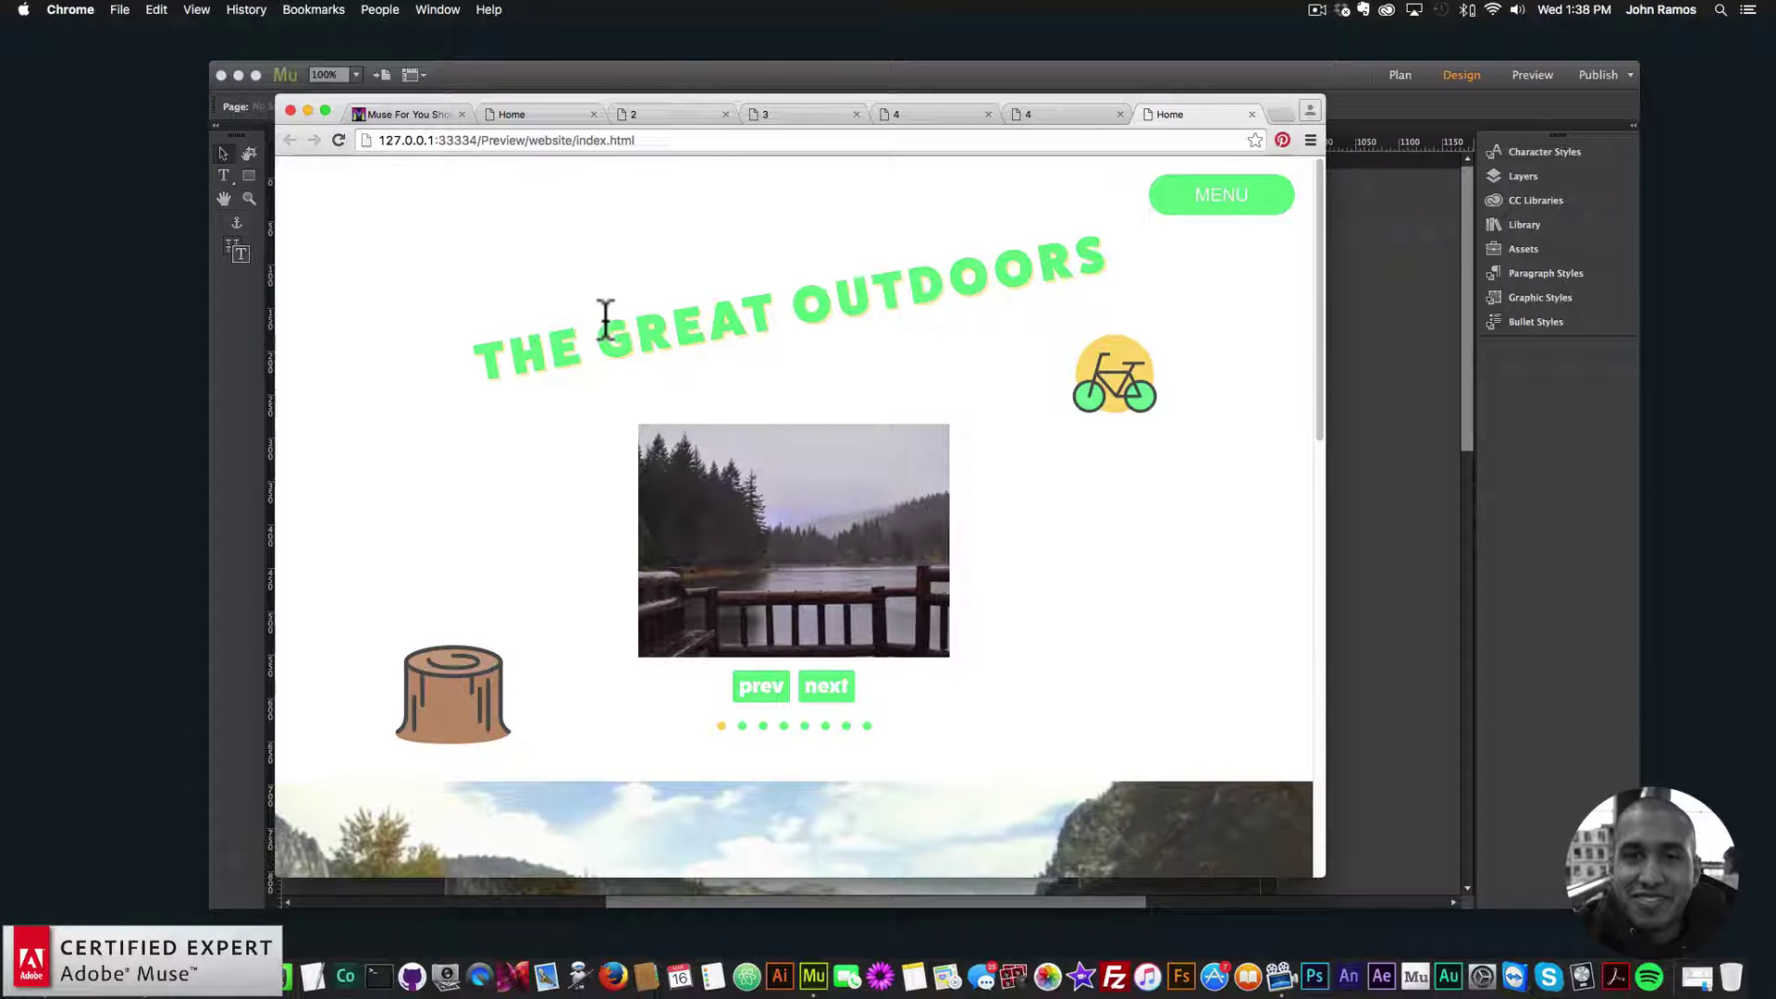
pyautogui.click(1222, 209)
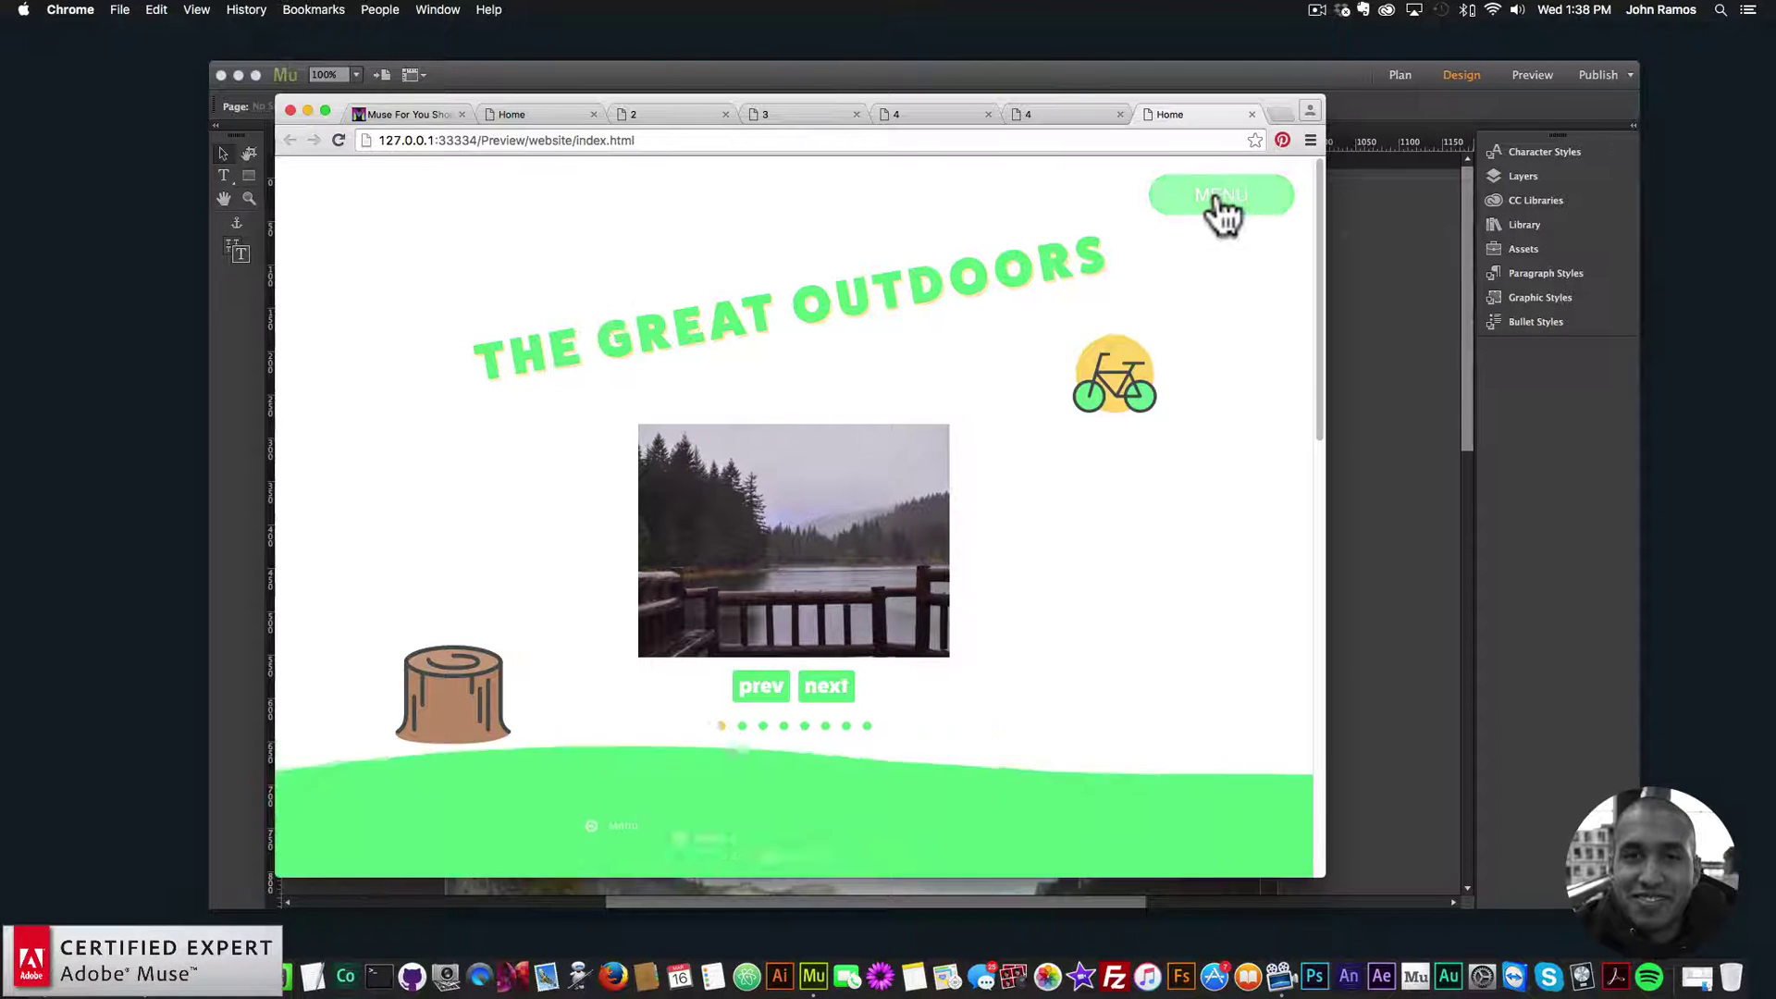
# - Return to Adobe Muse and switch to the new site's blank Home page for design
pyautogui.click(1406, 346)
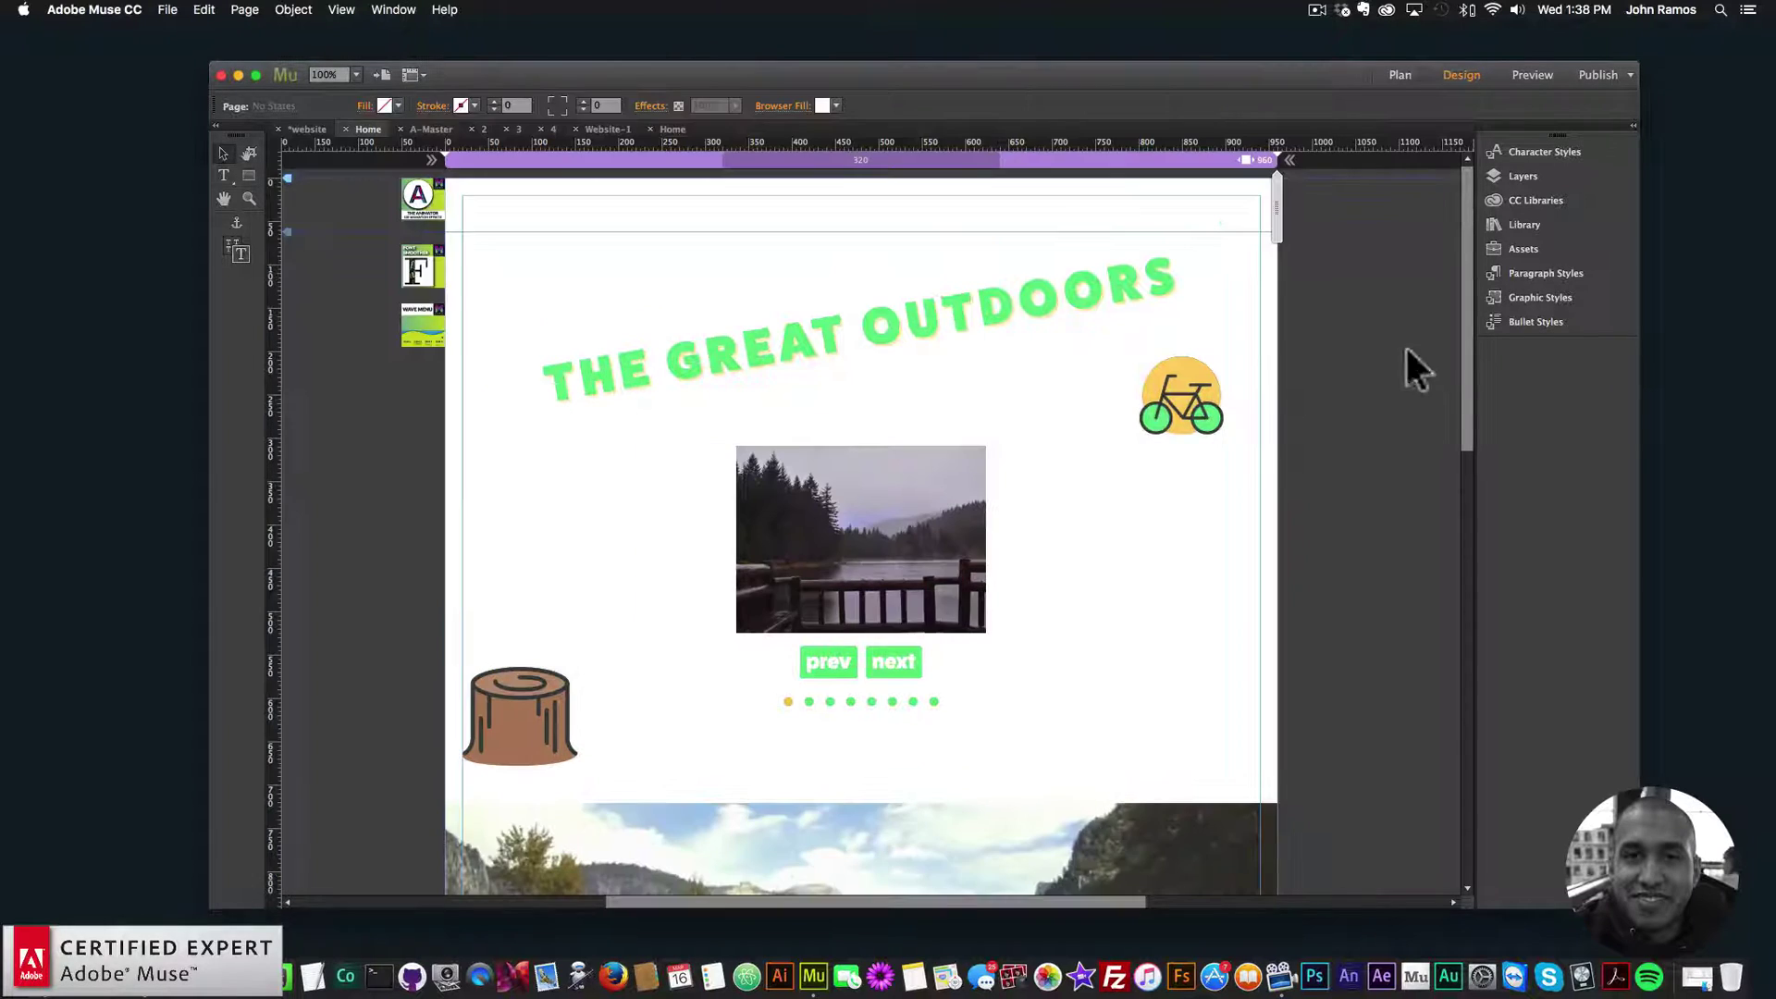
pyautogui.click(1397, 75)
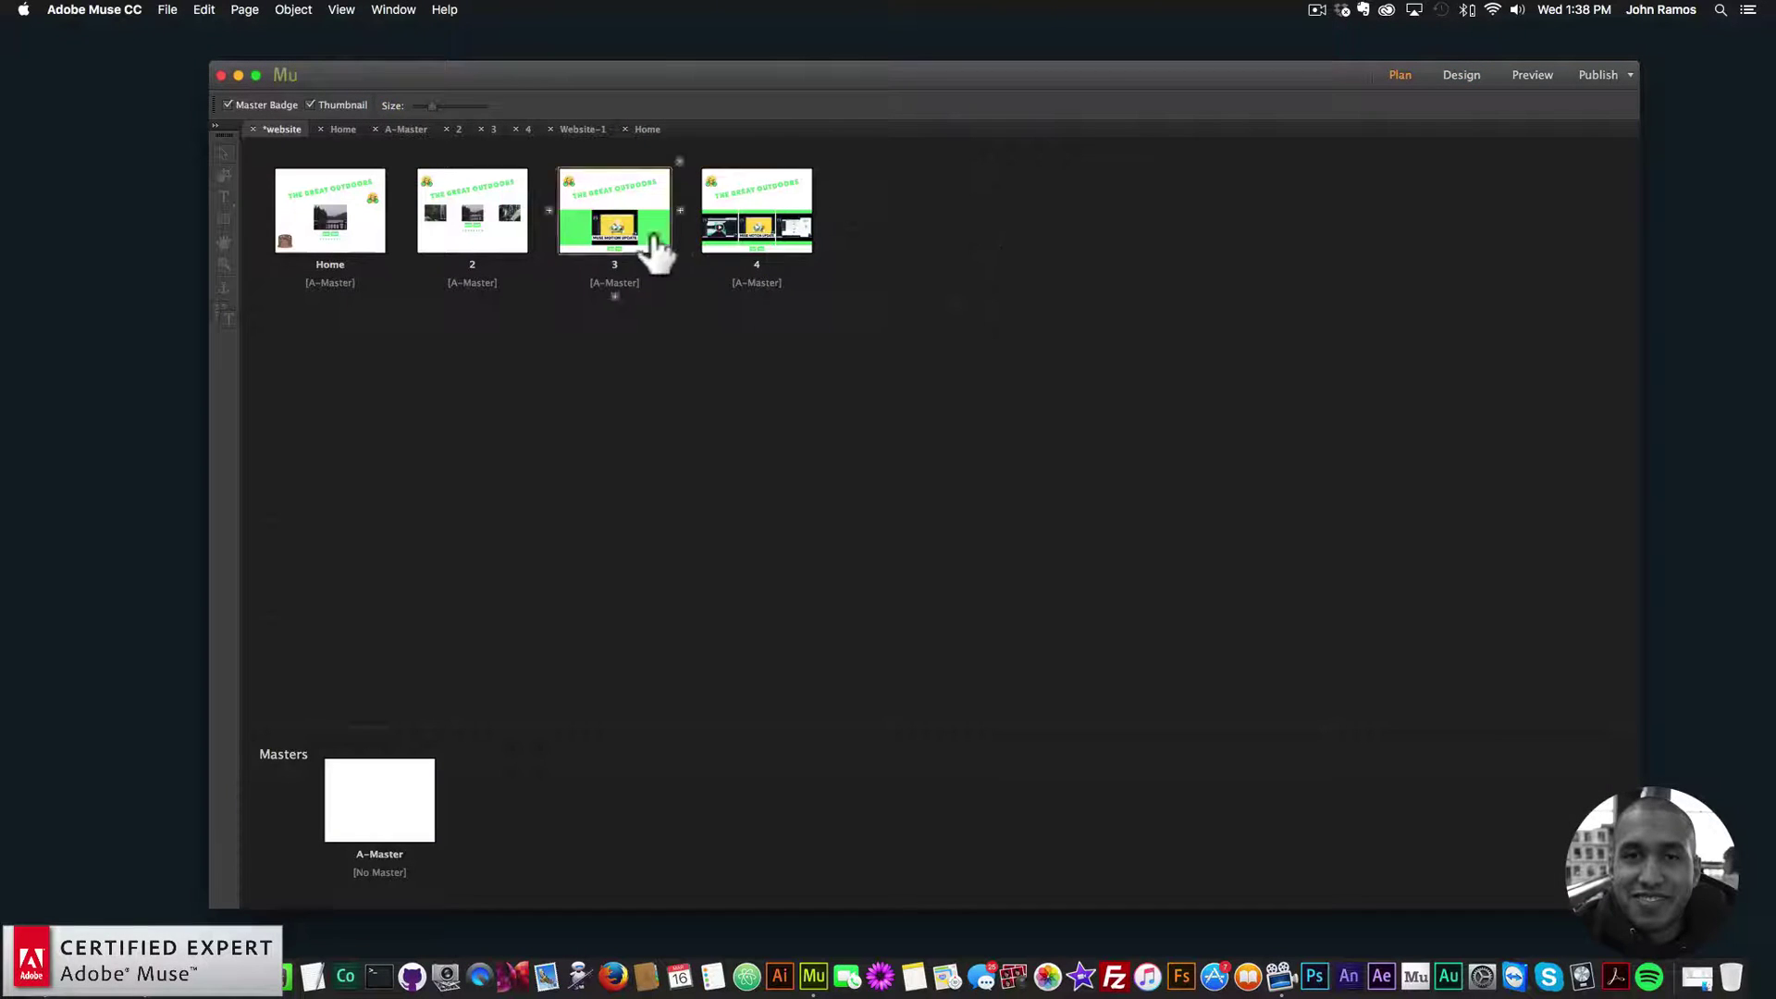
pyautogui.click(646, 129)
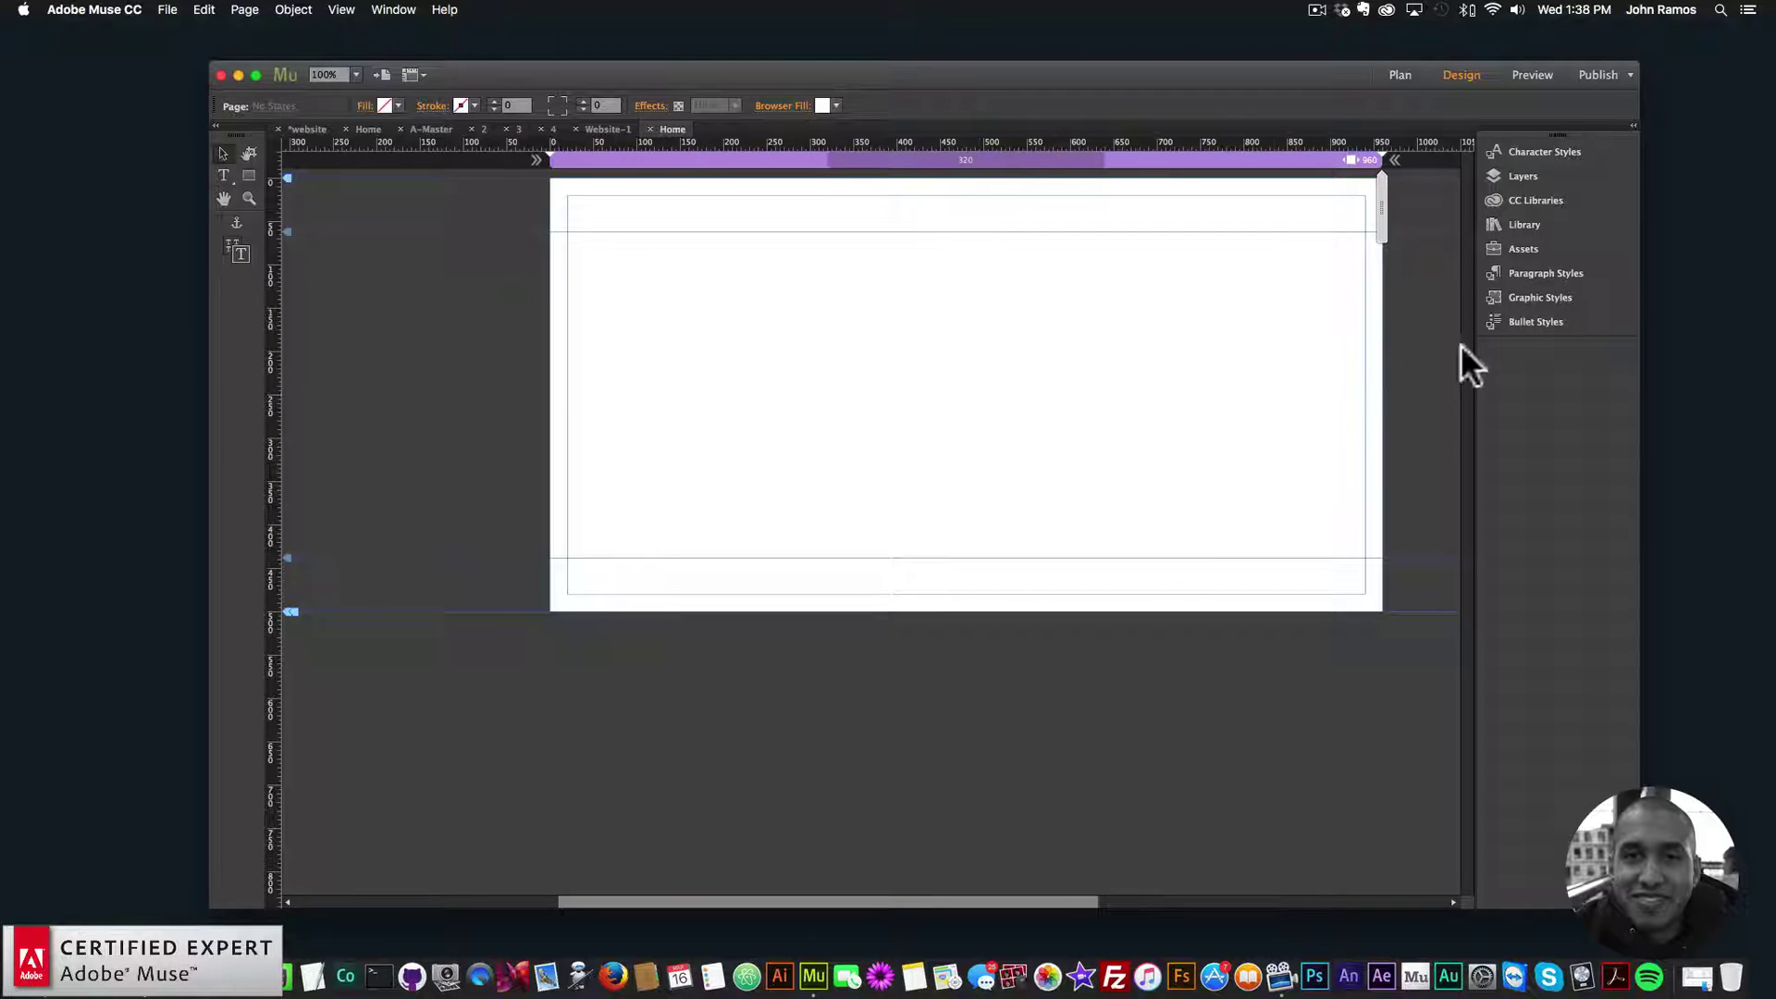
# - Search the widget library for "responsive image"
pyautogui.click(1512, 224)
pyautogui.click(1329, 260)
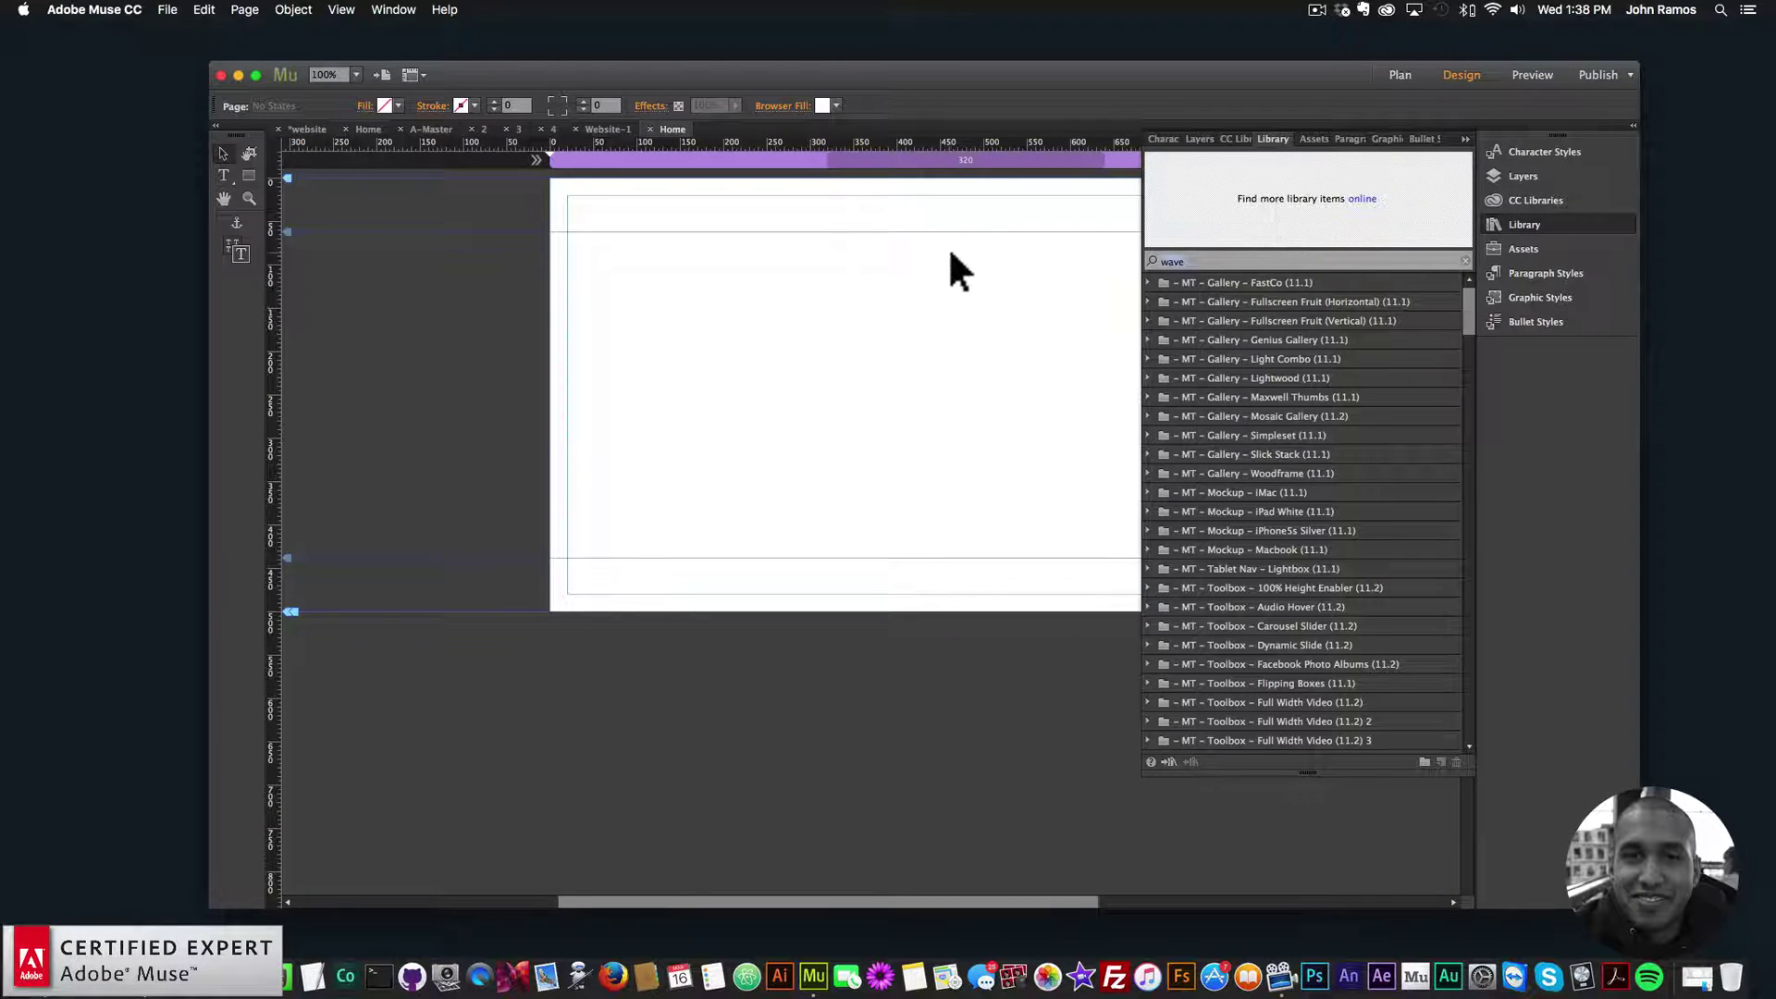
pyautogui.write('respons')
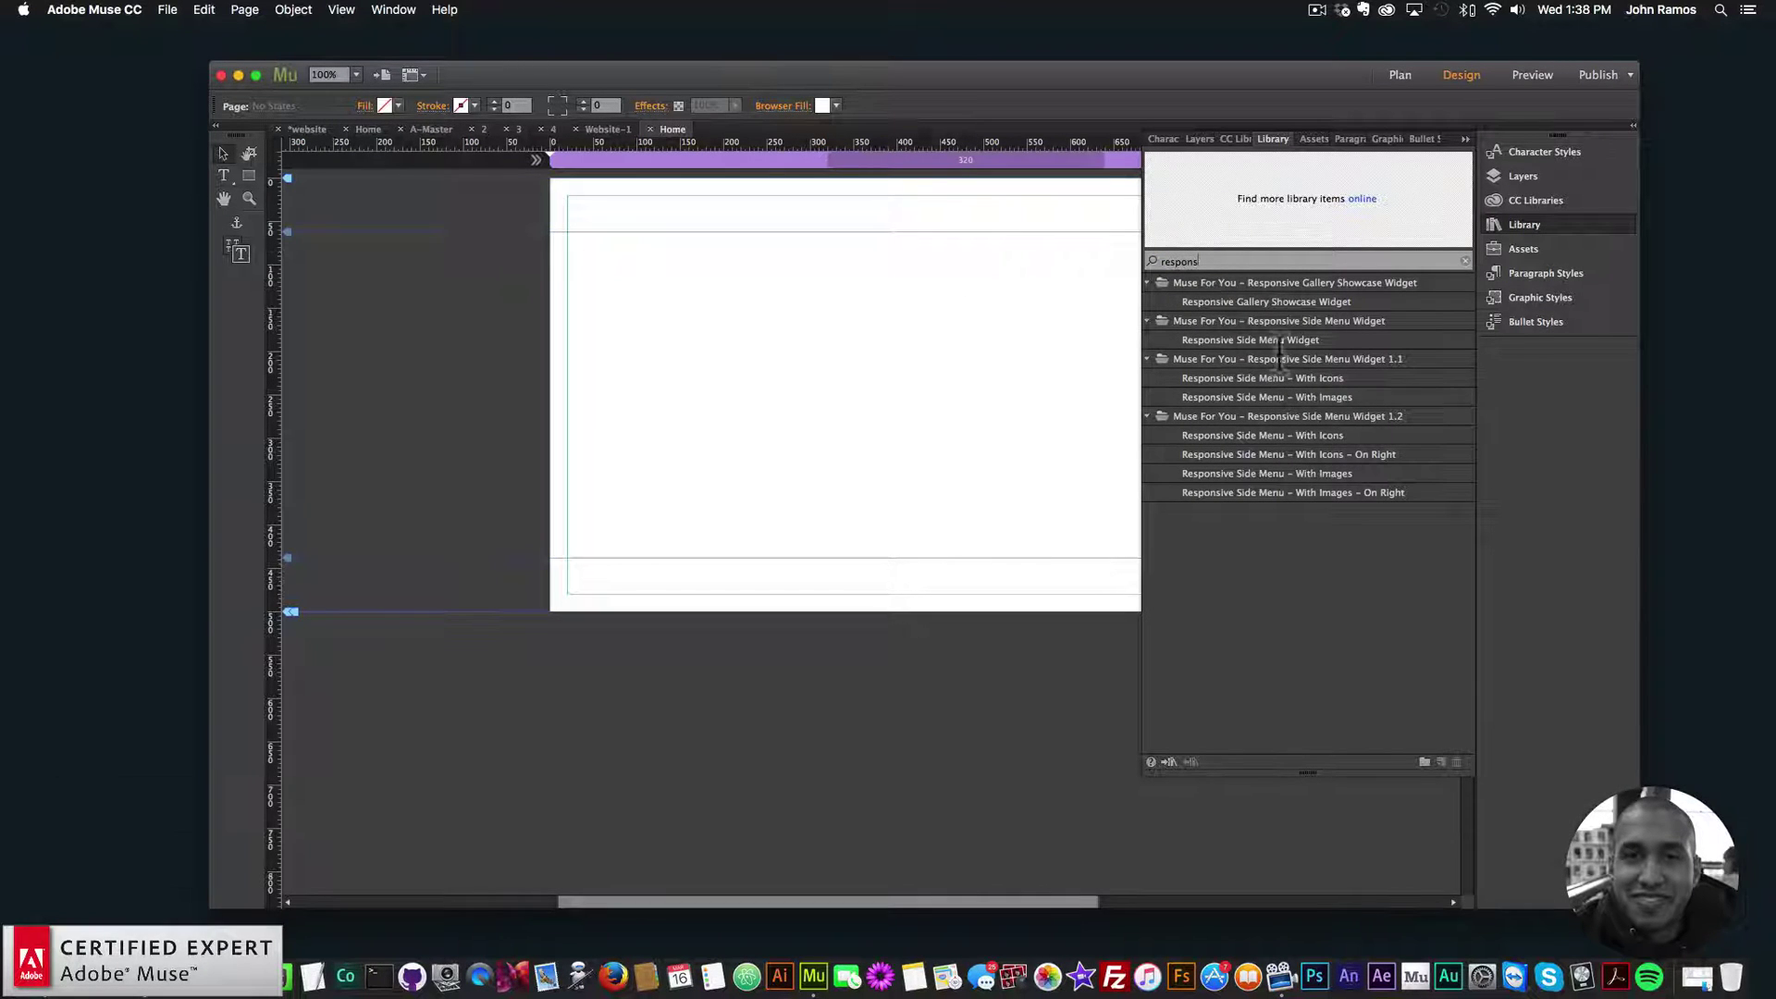
pyautogui.click(1264, 398)
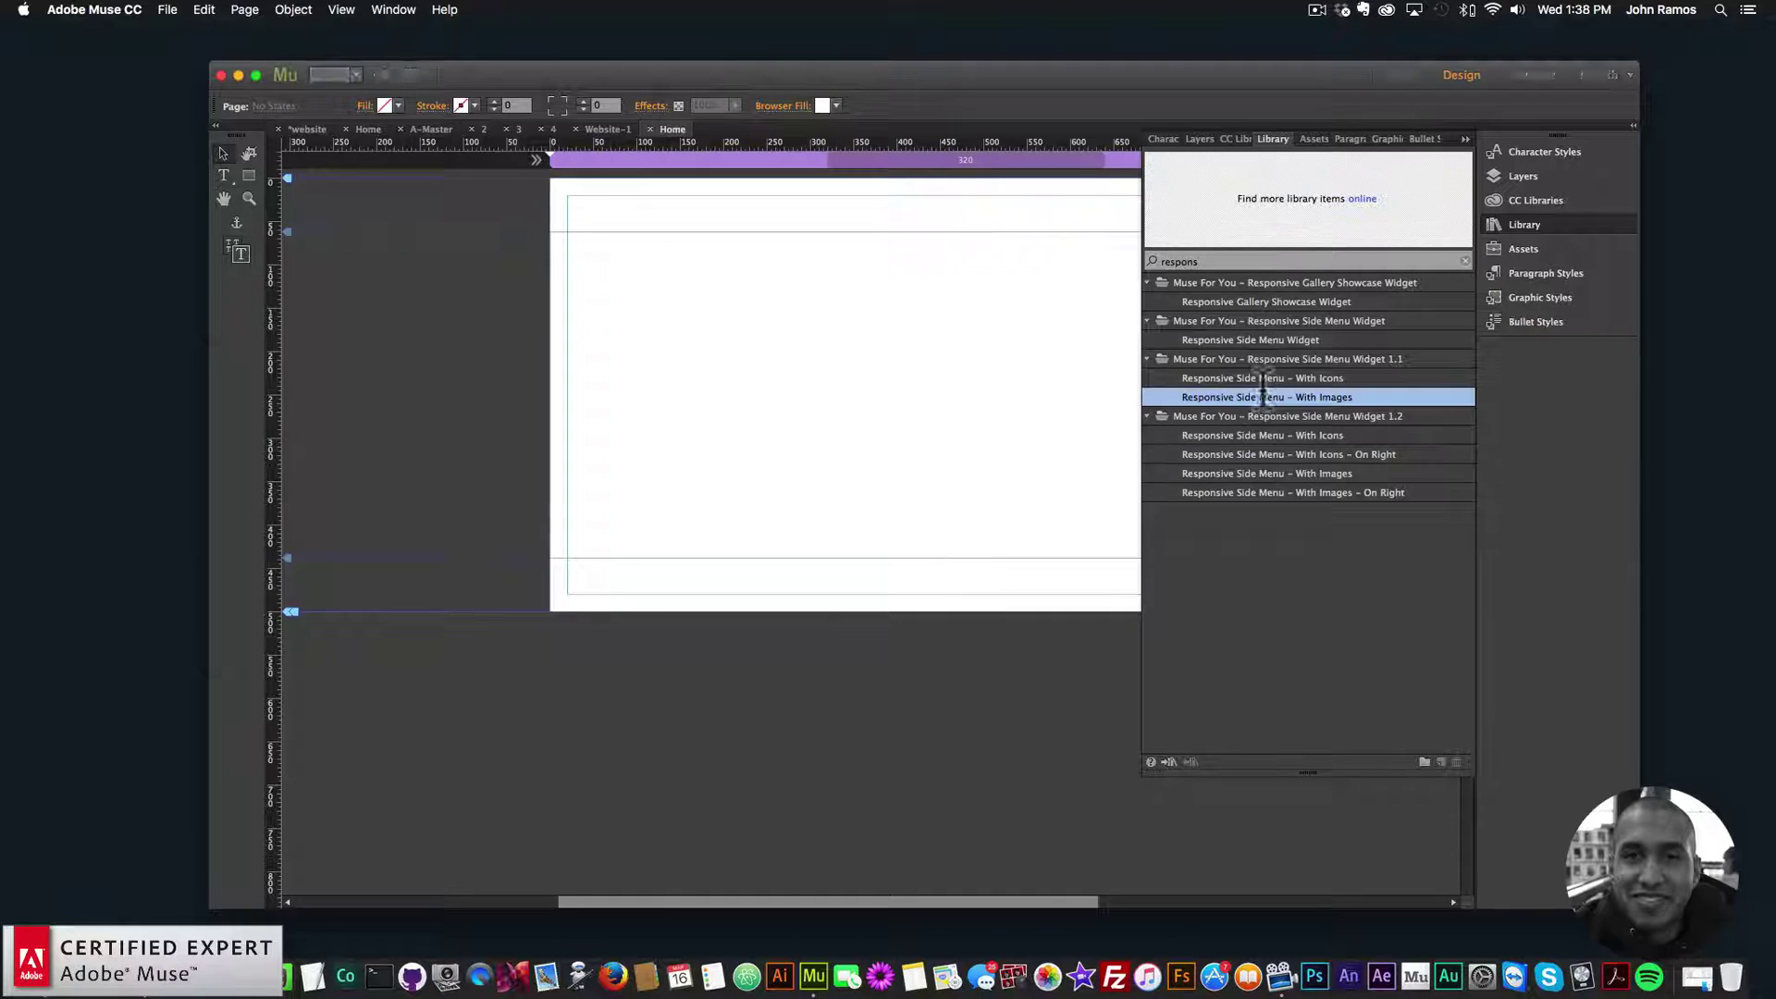
pyautogui.click(1233, 260)
pyautogui.write('ive image')
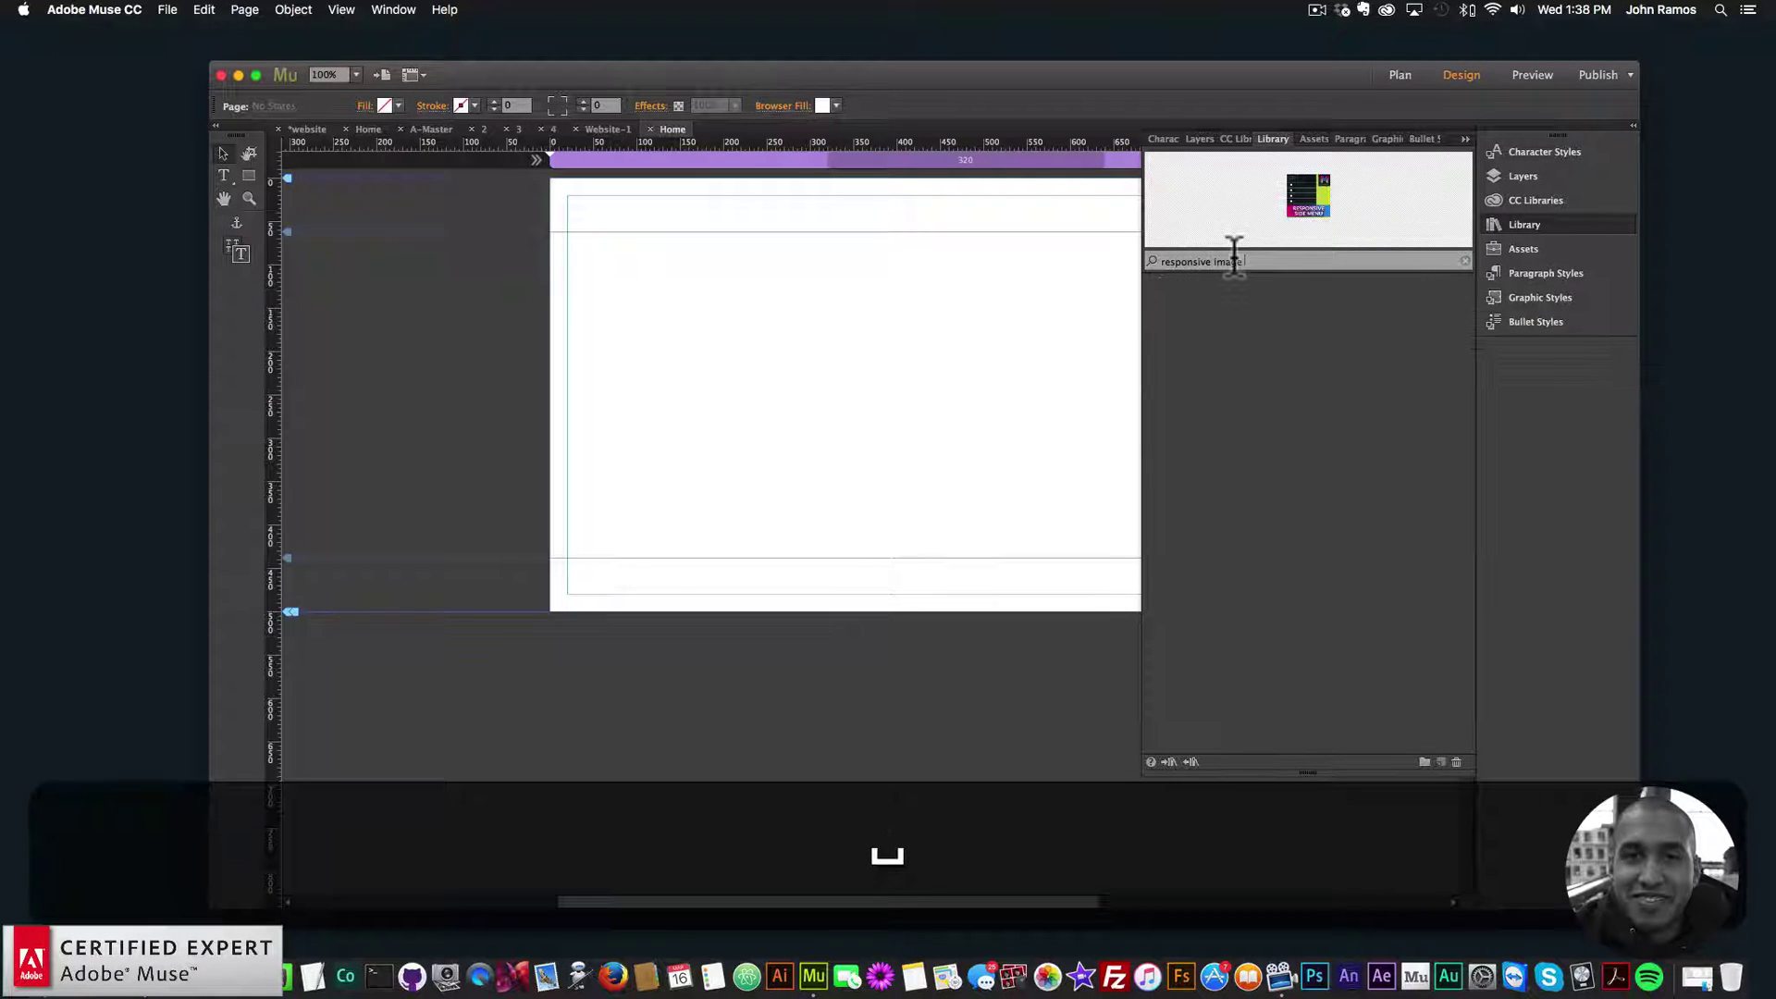
# - Clear the library filter and place the Image Slider from Muse For You – Responsive Image and Video Slider at about X 64, Y 165
pyautogui.press('BackSpace')
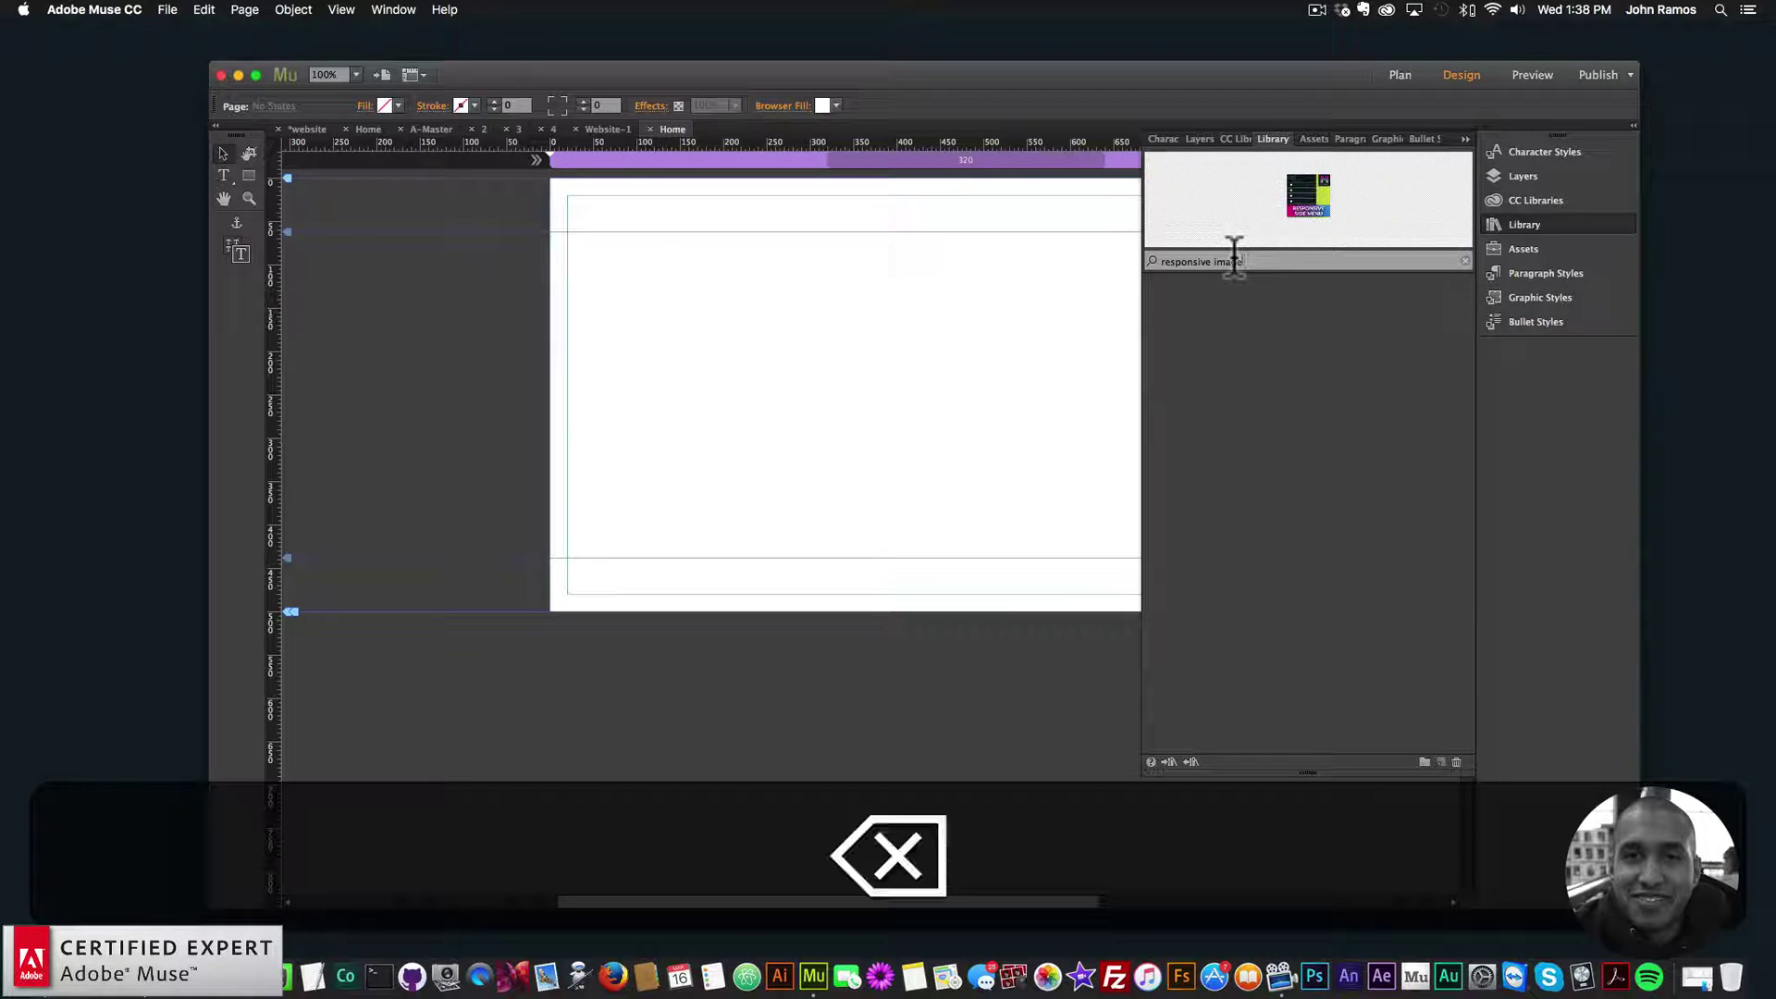
pyautogui.press('BackSpace')
pyautogui.press('BackSpace')
pyautogui.press('BackSpace')
pyautogui.press('BackSpace')
pyautogui.press('BackSpace')
pyautogui.press('BackSpace')
pyautogui.press('BackSpace')
pyautogui.press('BackSpace')
pyautogui.press('BackSpace')
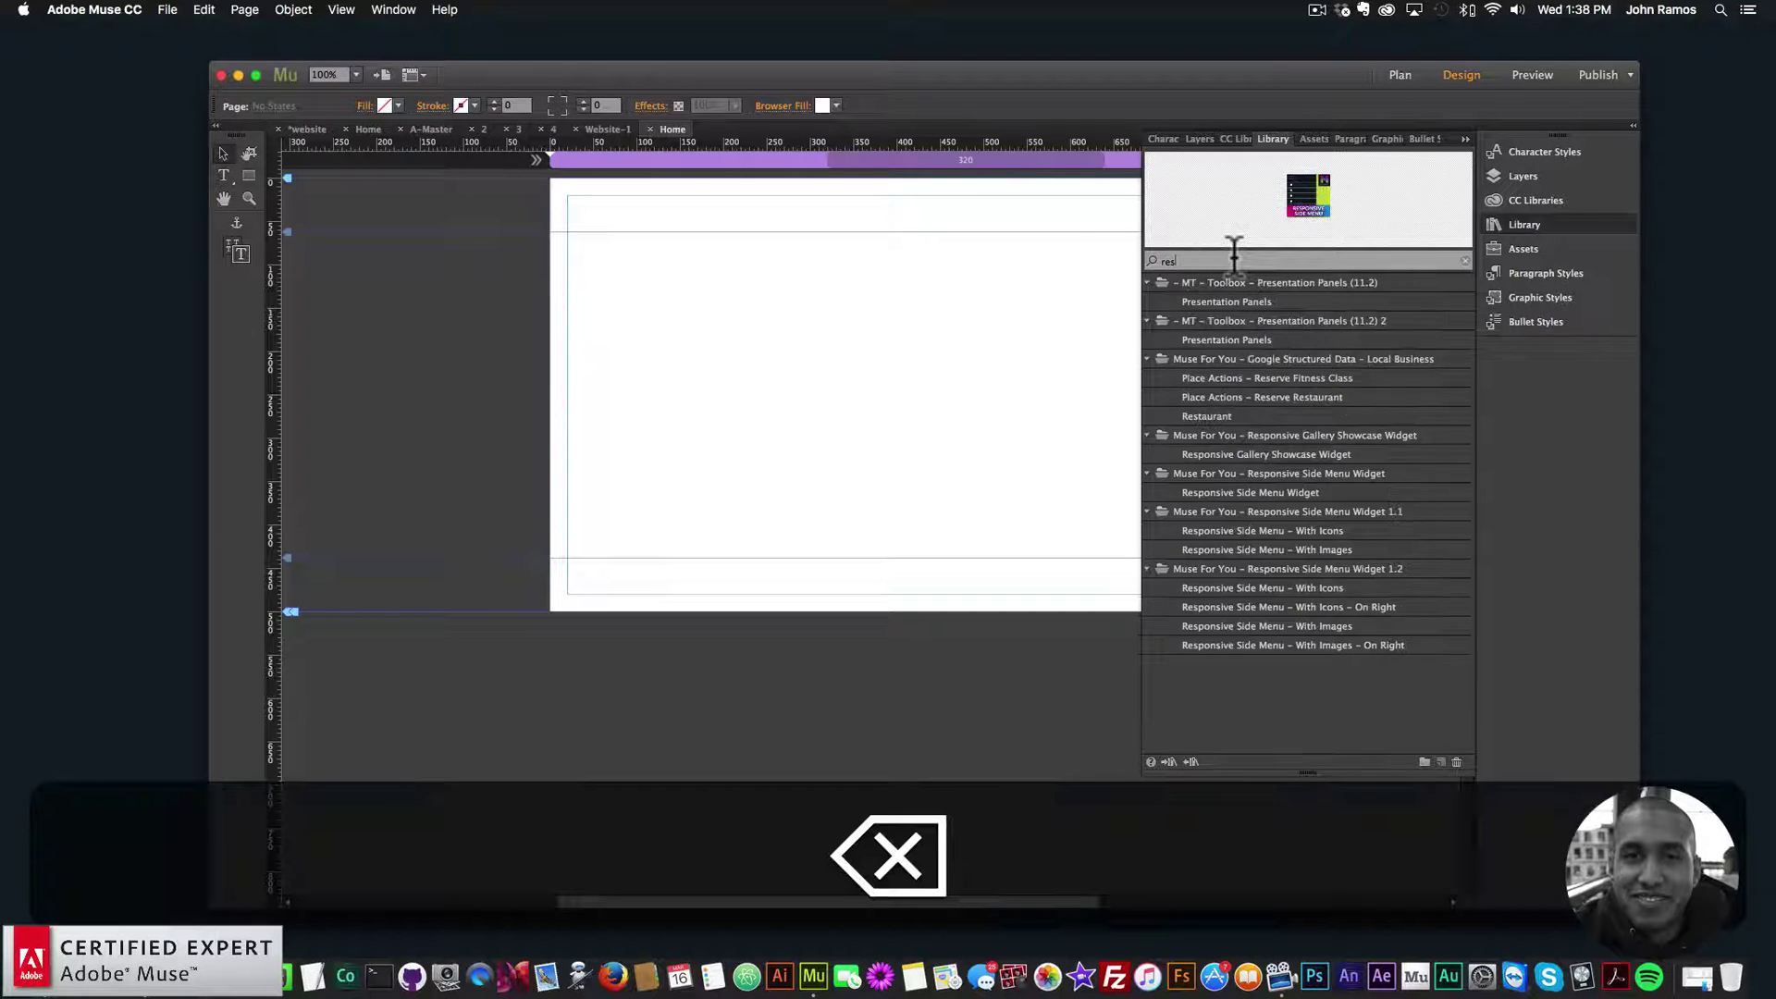
pyautogui.press('BackSpace')
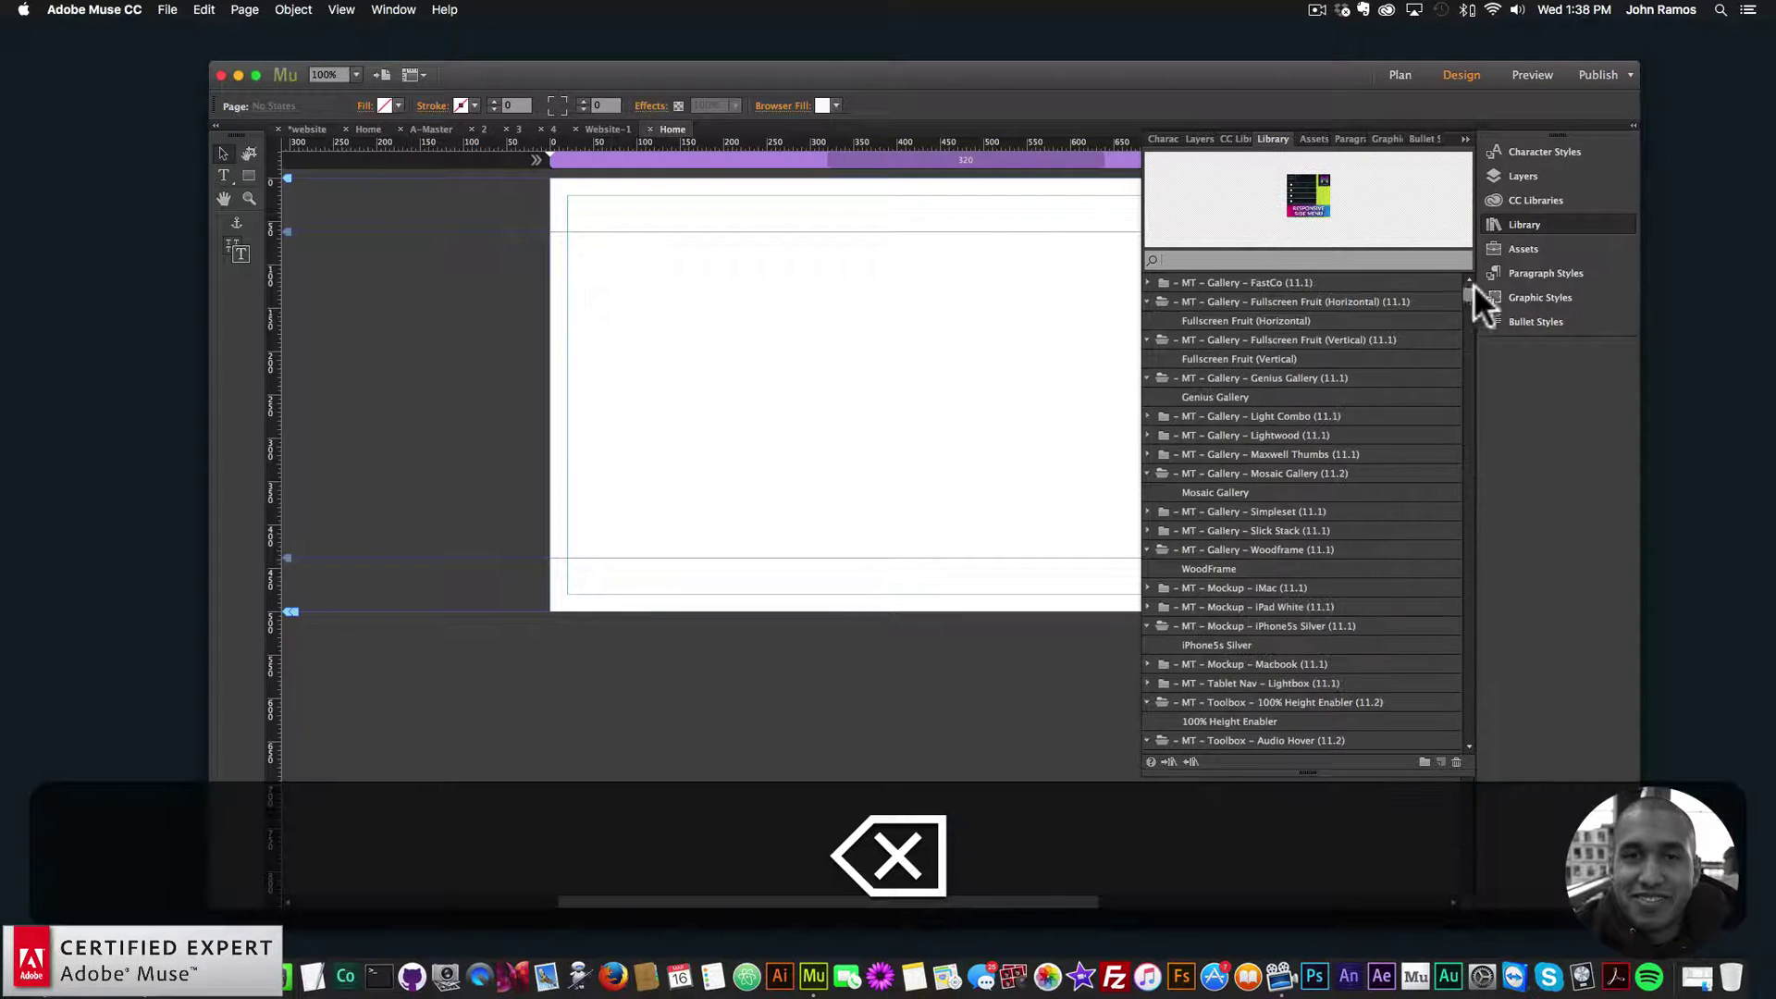
pyautogui.moveTo(1474, 285); pyautogui.dragTo(1473, 662)
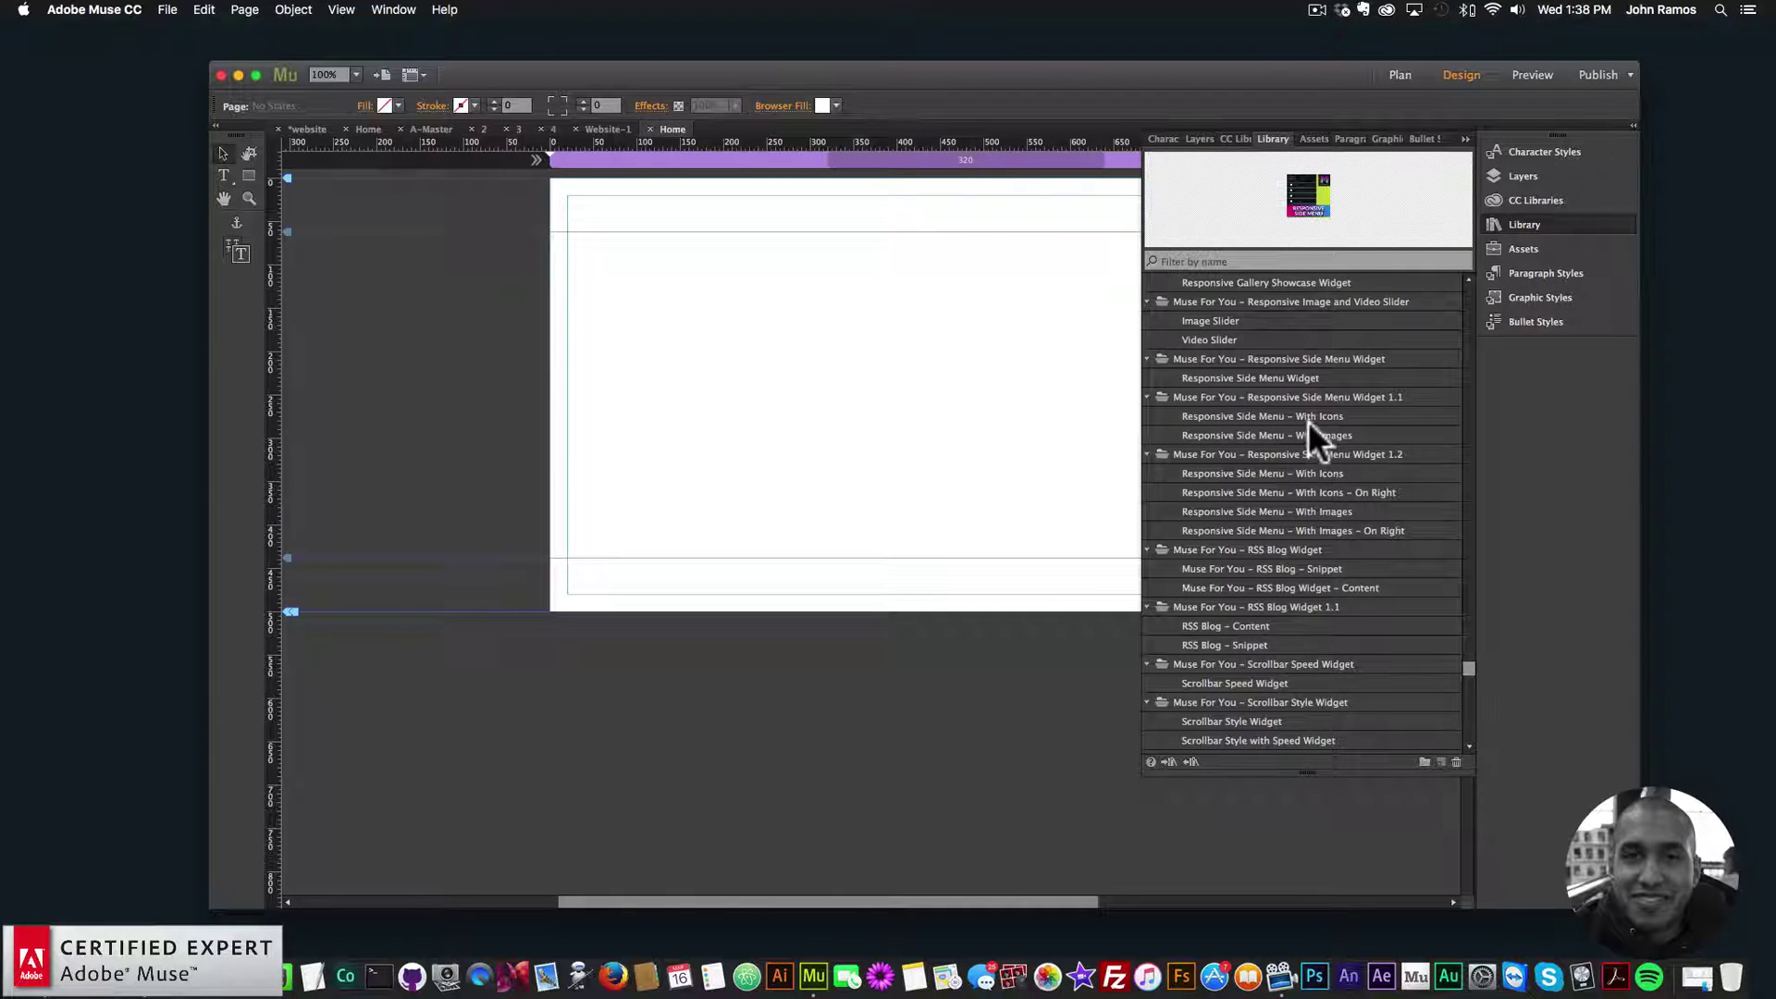
pyautogui.click(1211, 322)
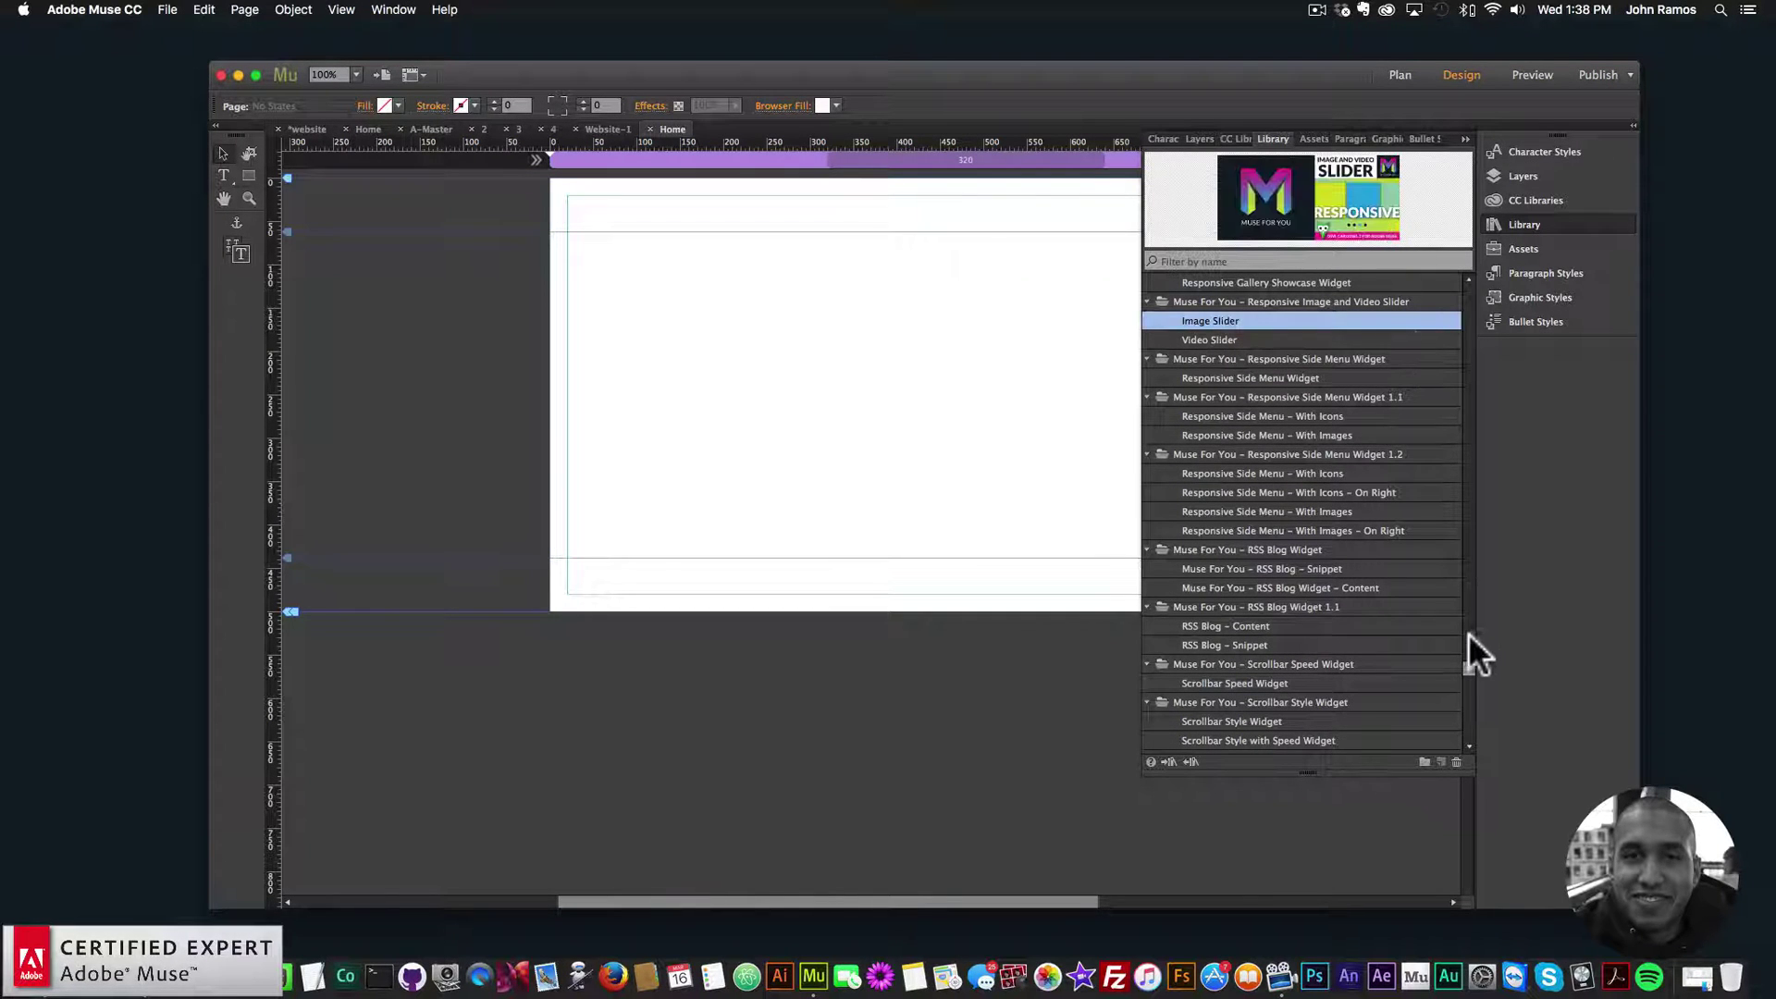
pyautogui.scroll(2, 1470, 658)
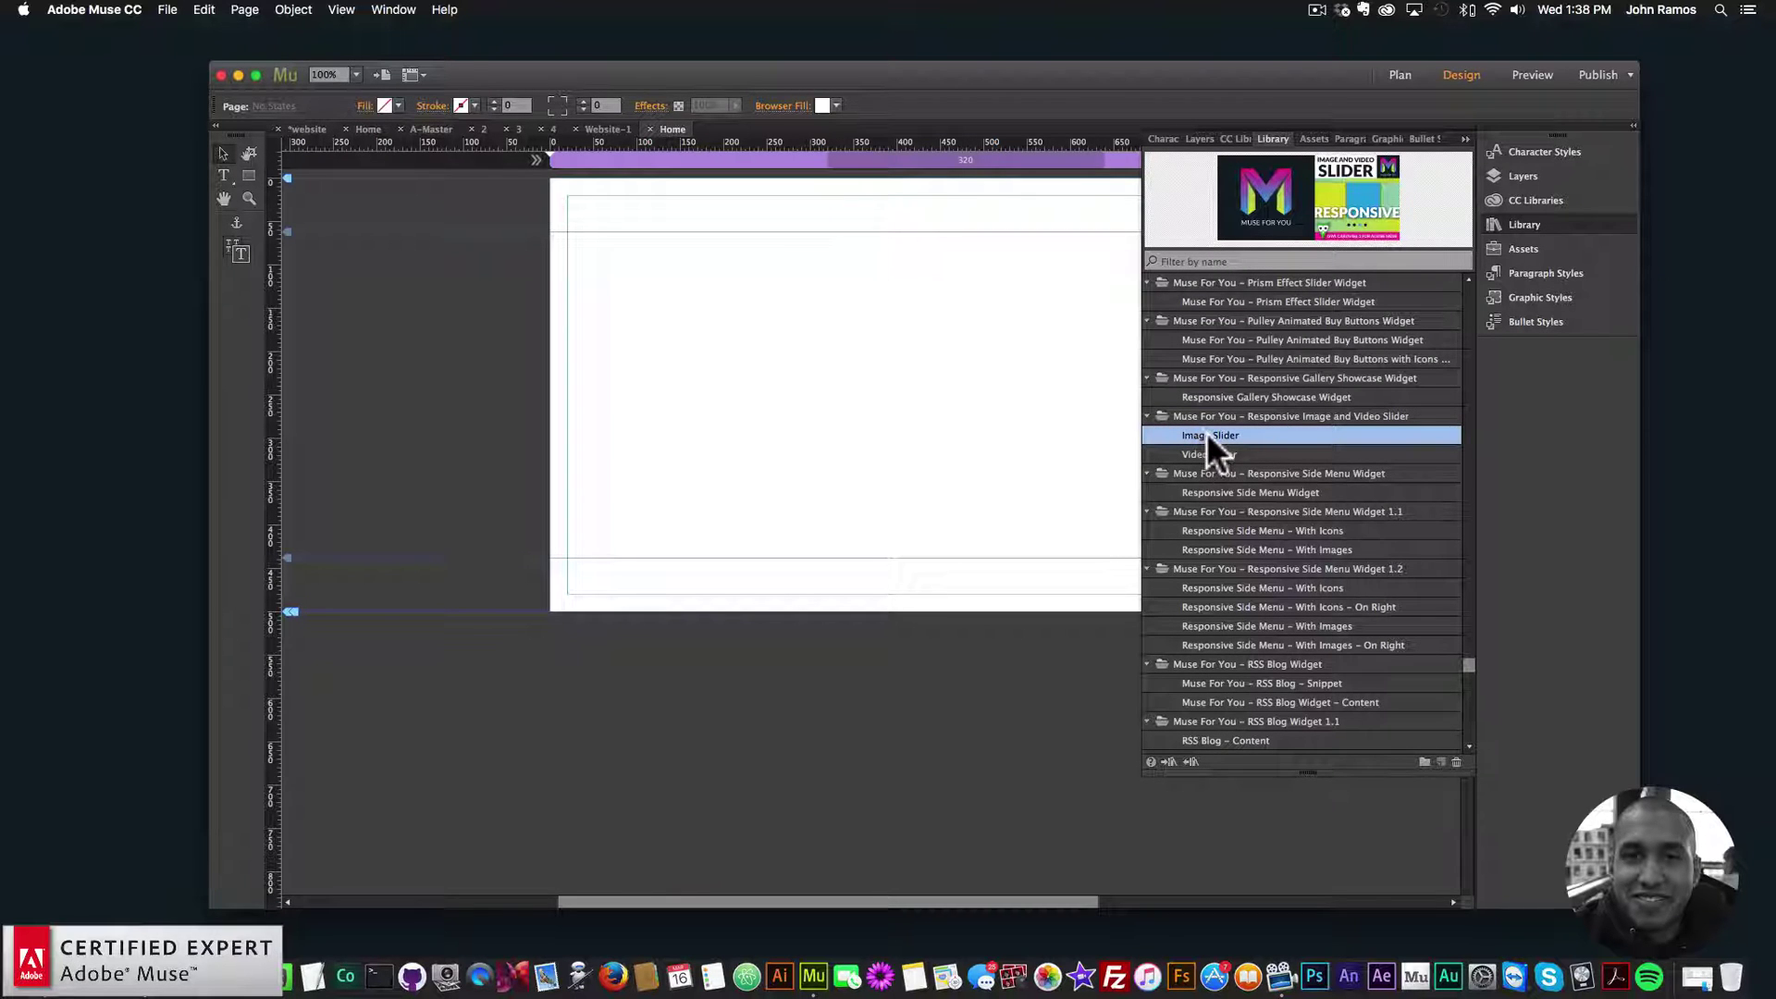
pyautogui.moveTo(1206, 431); pyautogui.dragTo(605, 321)
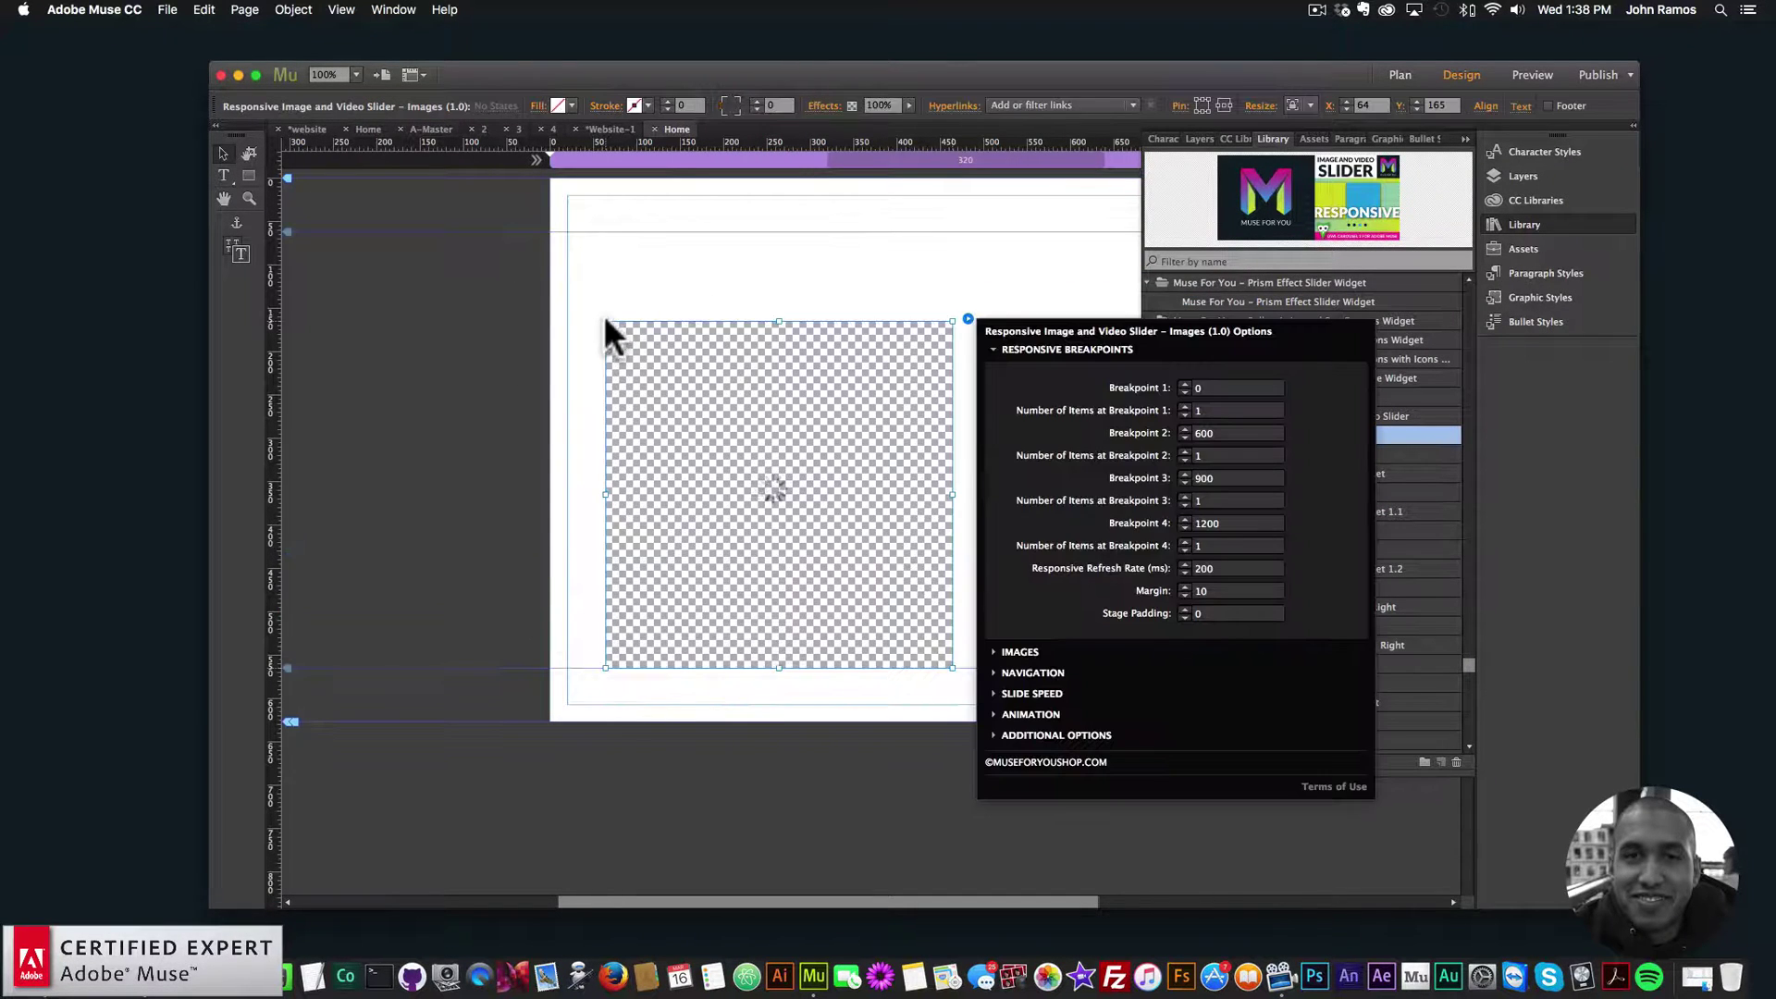
pyautogui.click(681, 413)
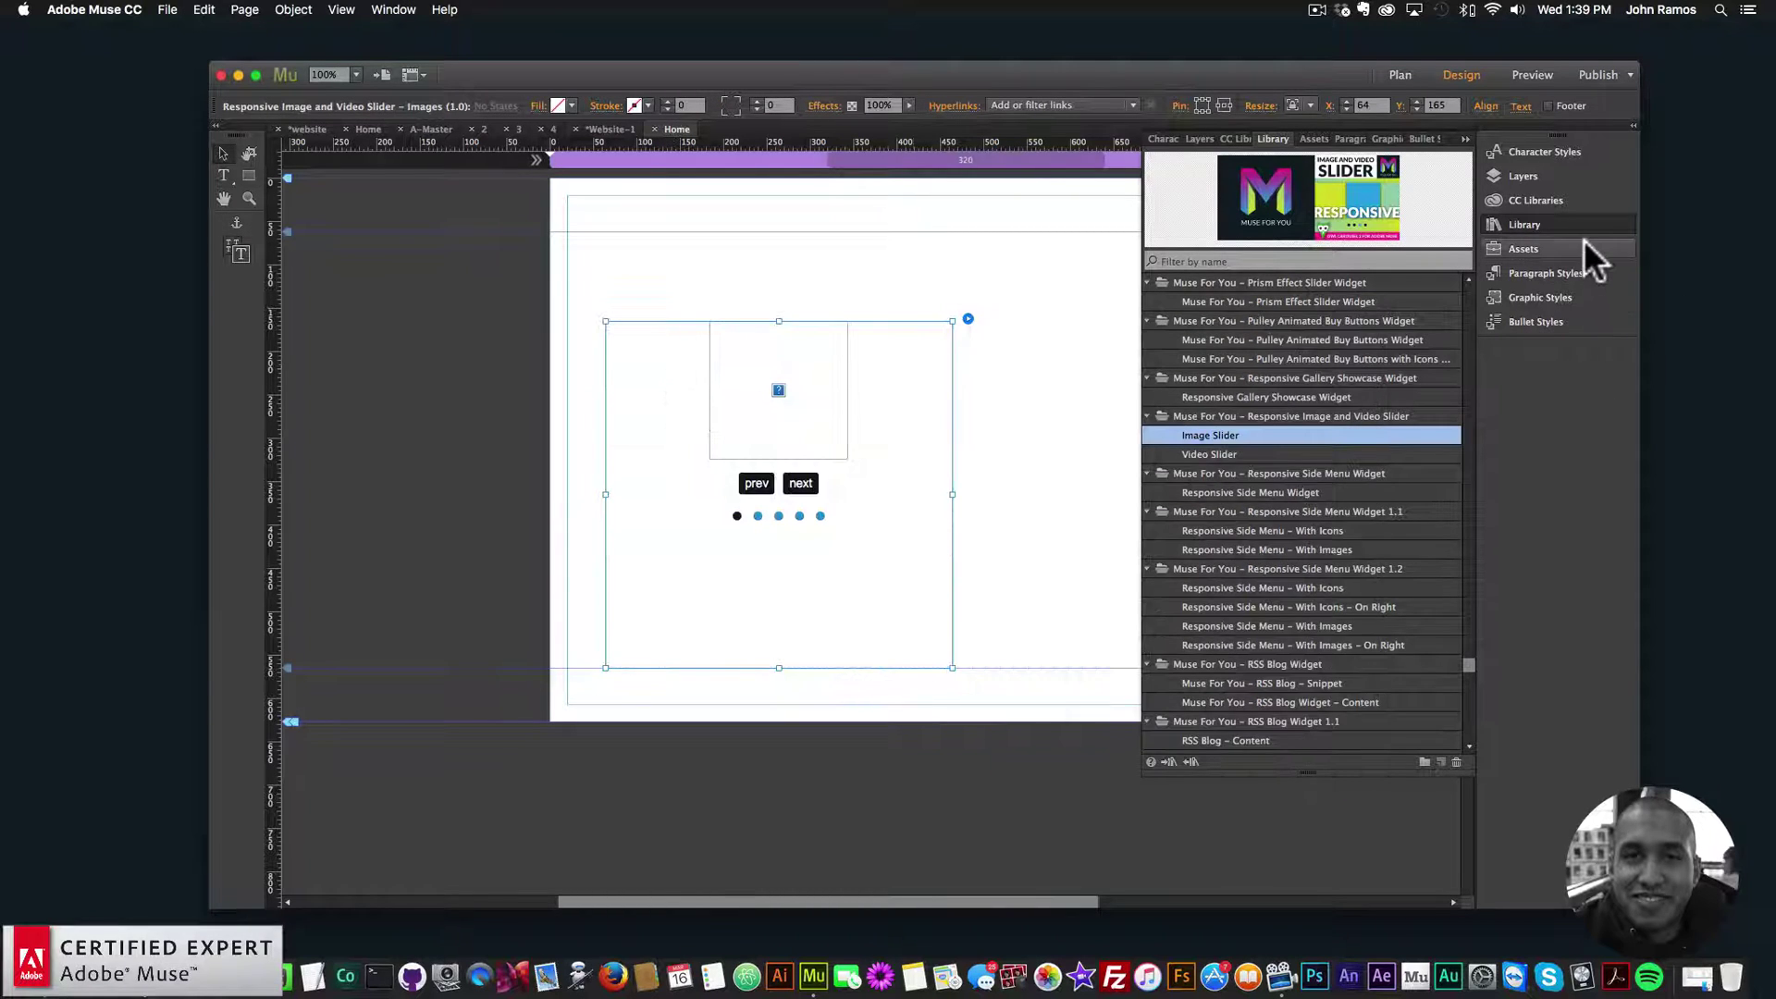
pyautogui.click(1561, 226)
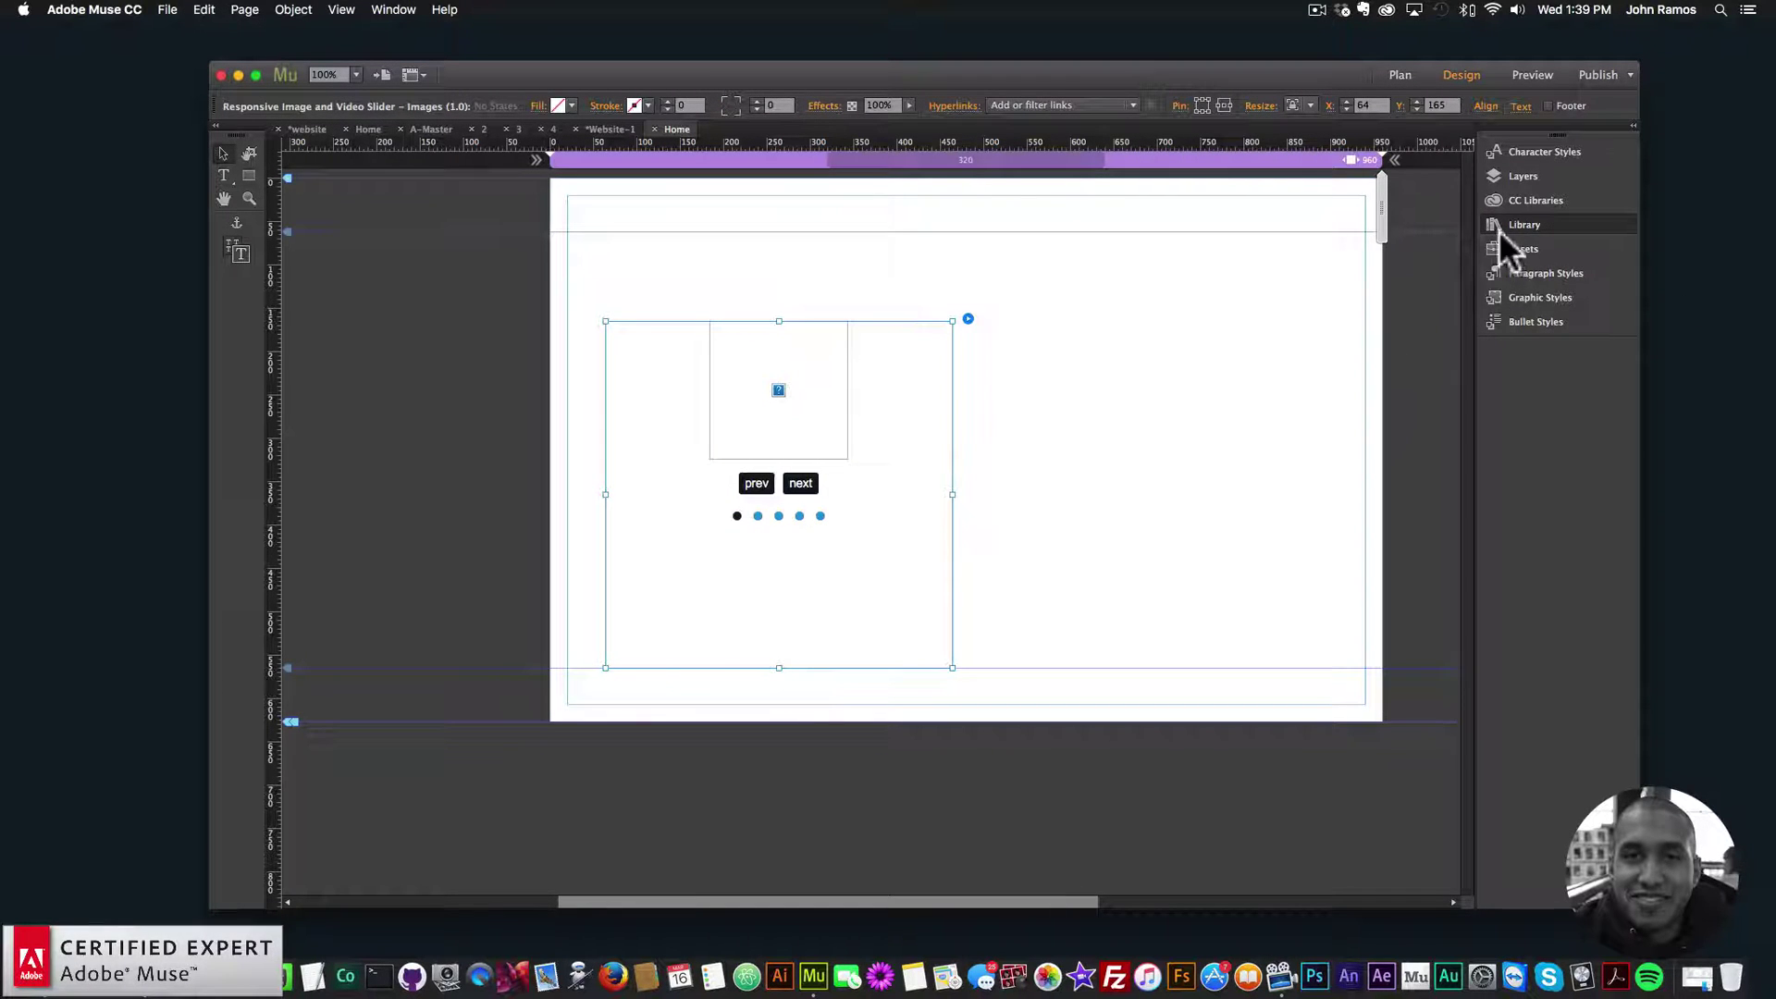
# - Demonstrate showing and hiding the Library, and browse its widget list before collapsing it
pyautogui.click(1534, 222)
pyautogui.click(393, 9)
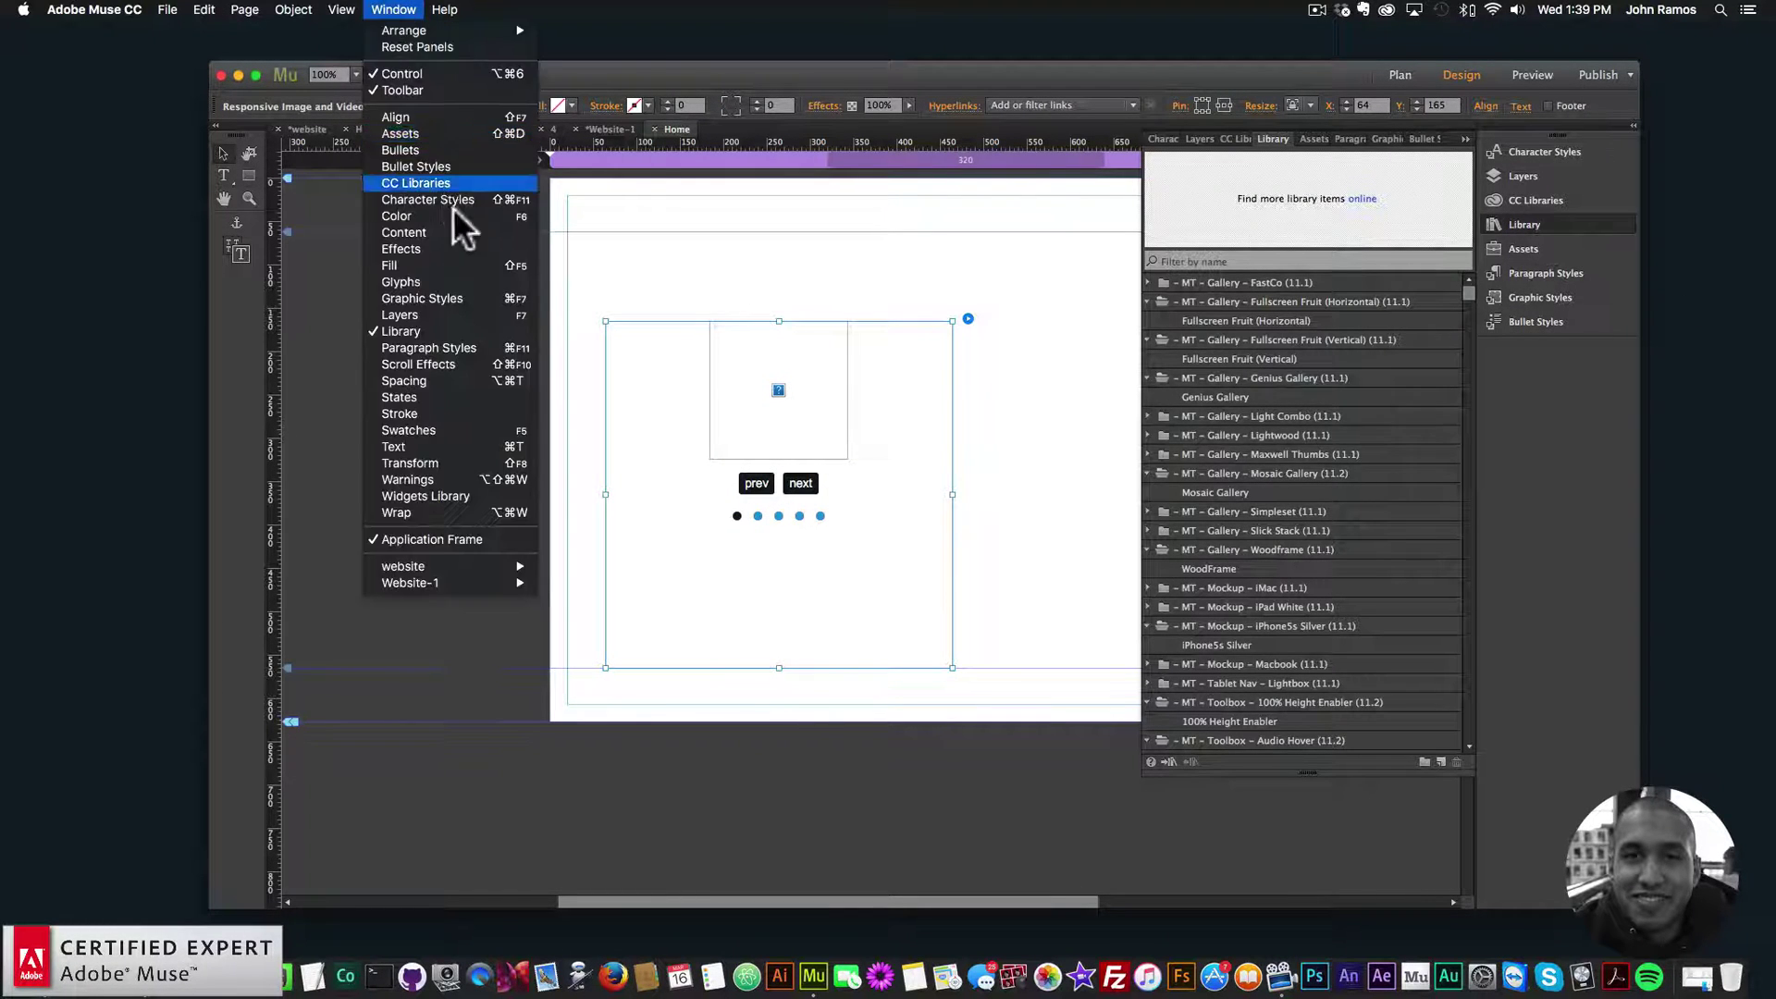
pyautogui.click(425, 329)
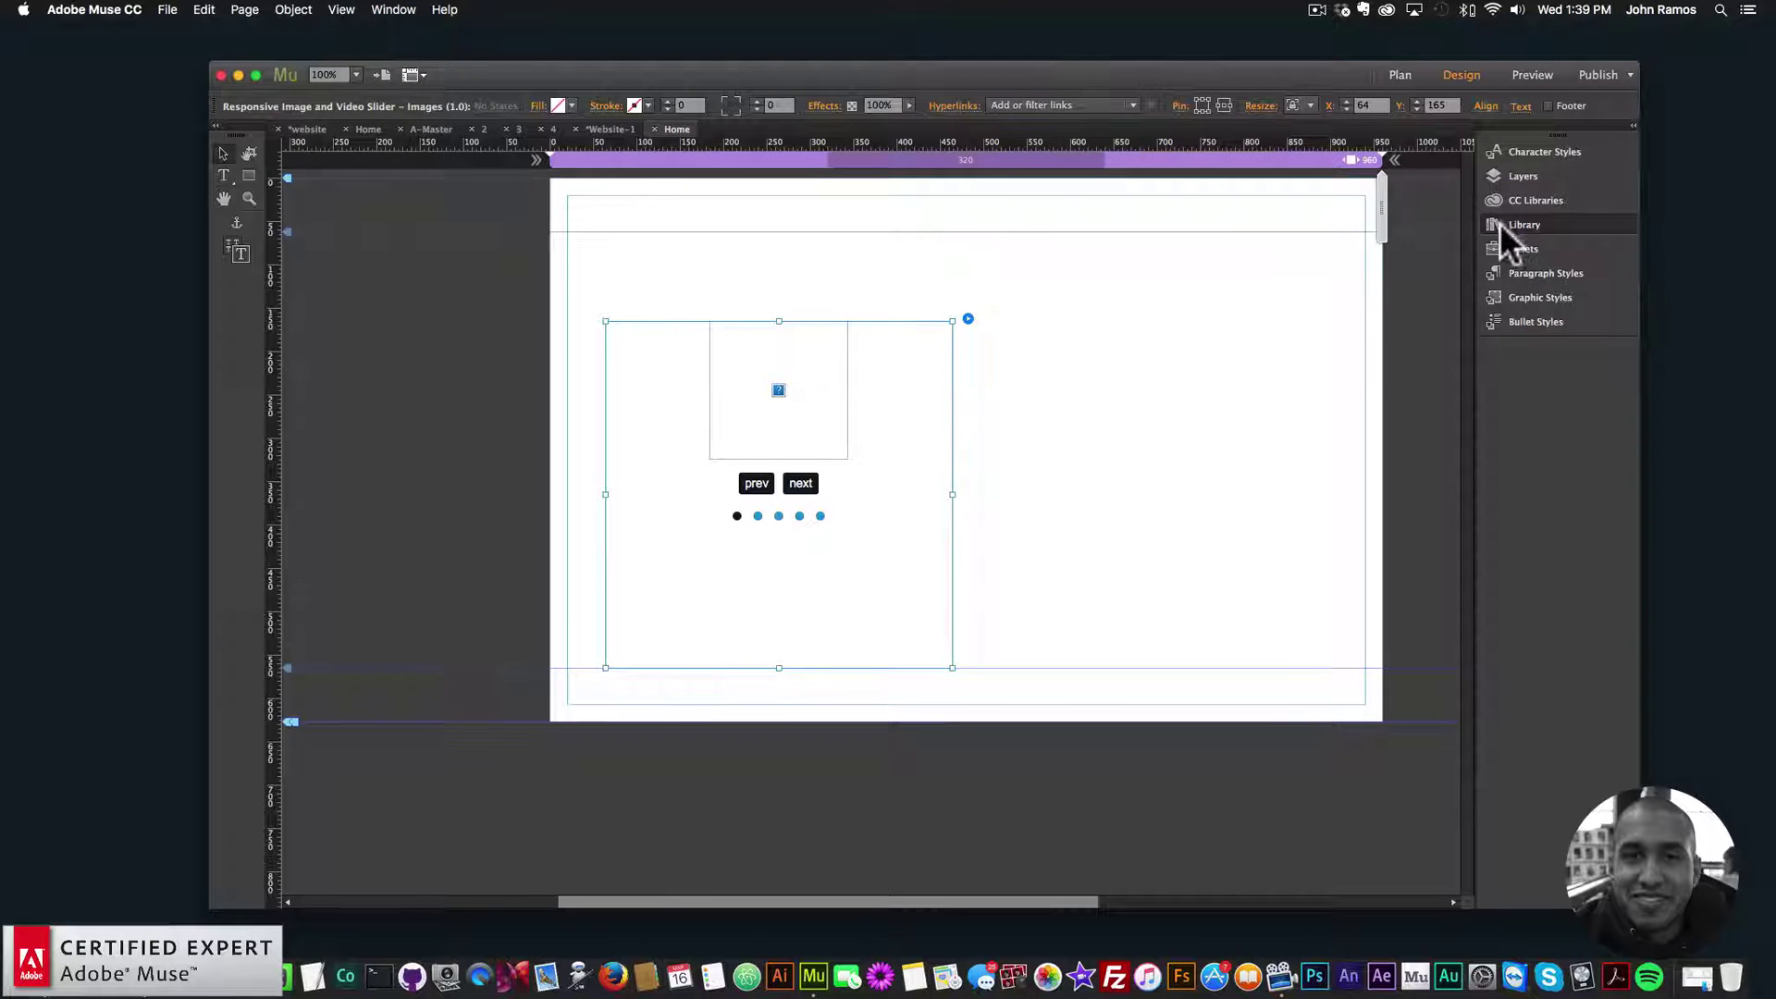
pyautogui.click(1539, 225)
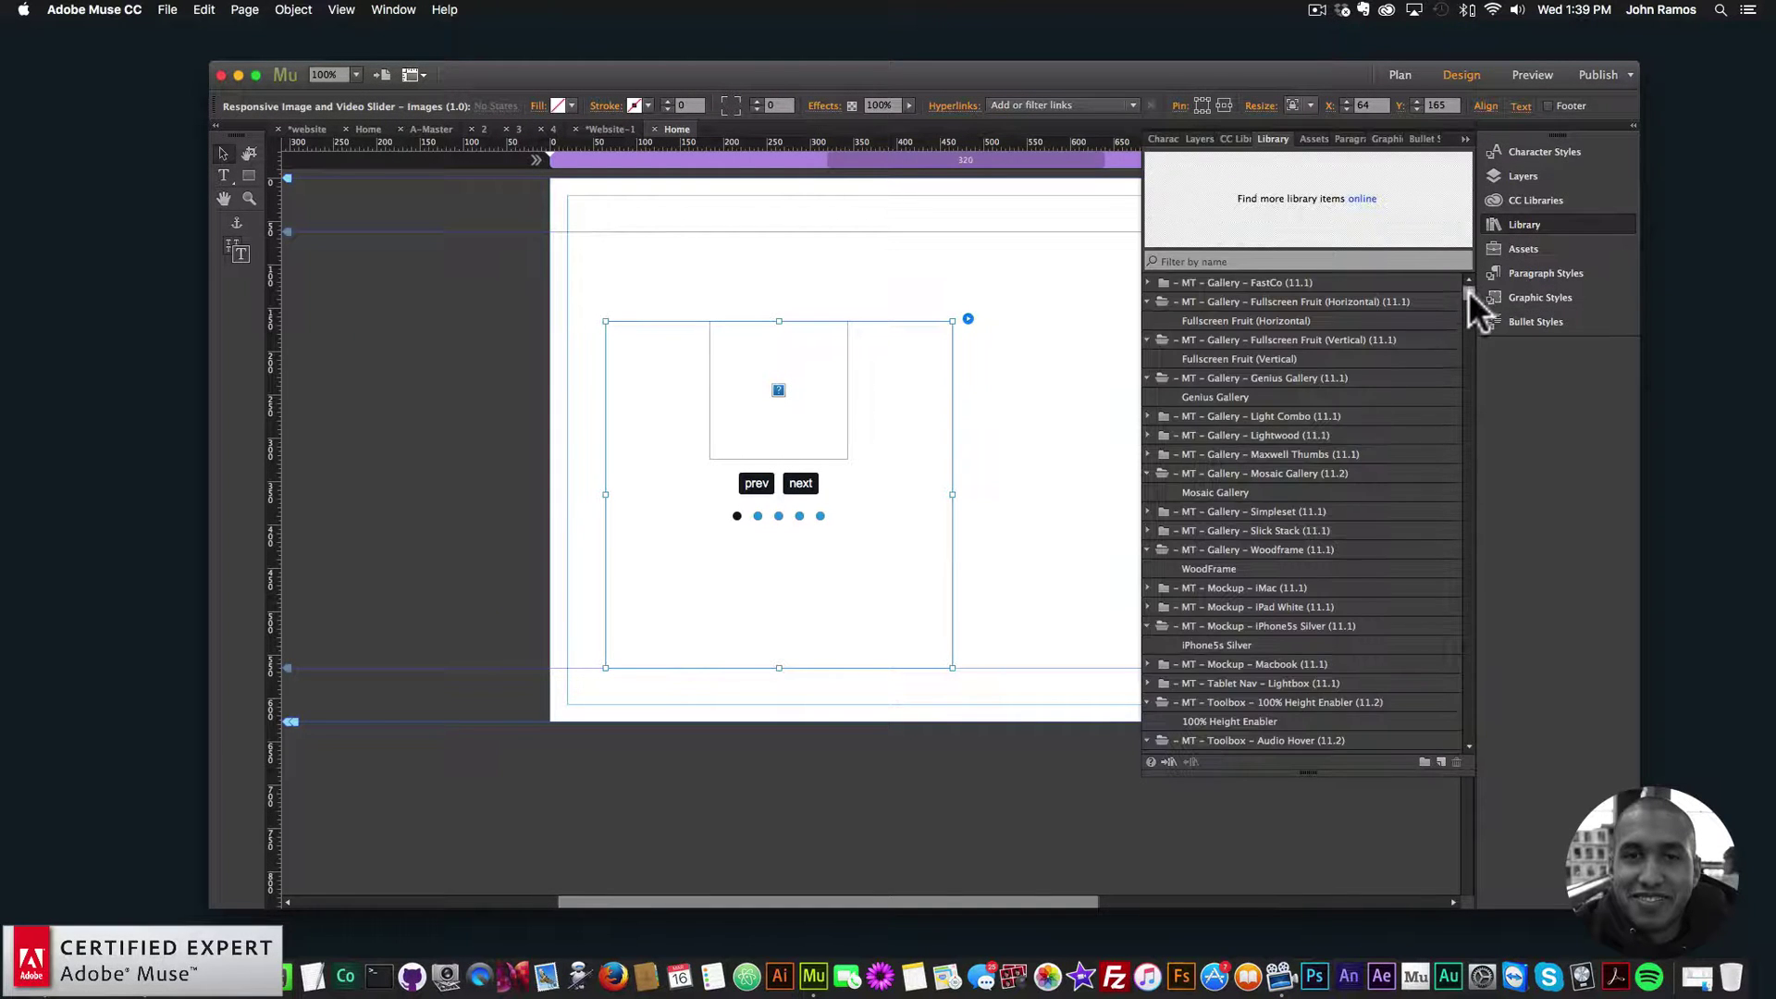
pyautogui.scroll(-15, 1469, 422)
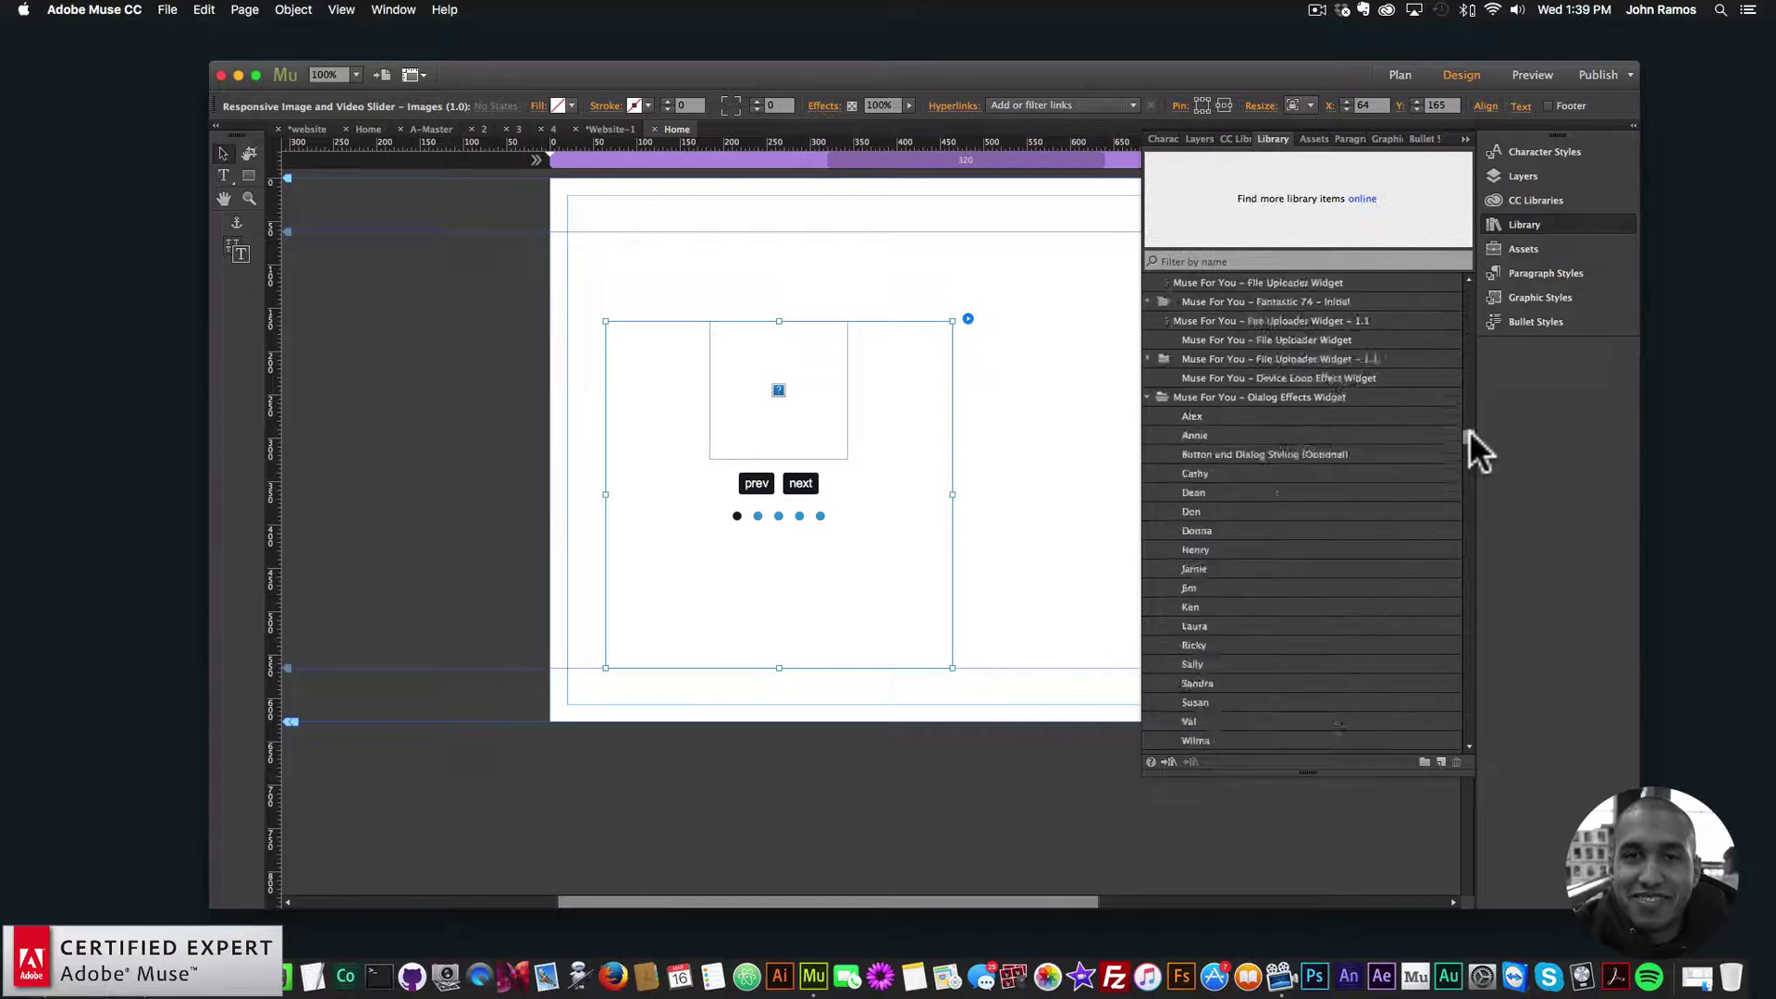
pyautogui.click(1518, 224)
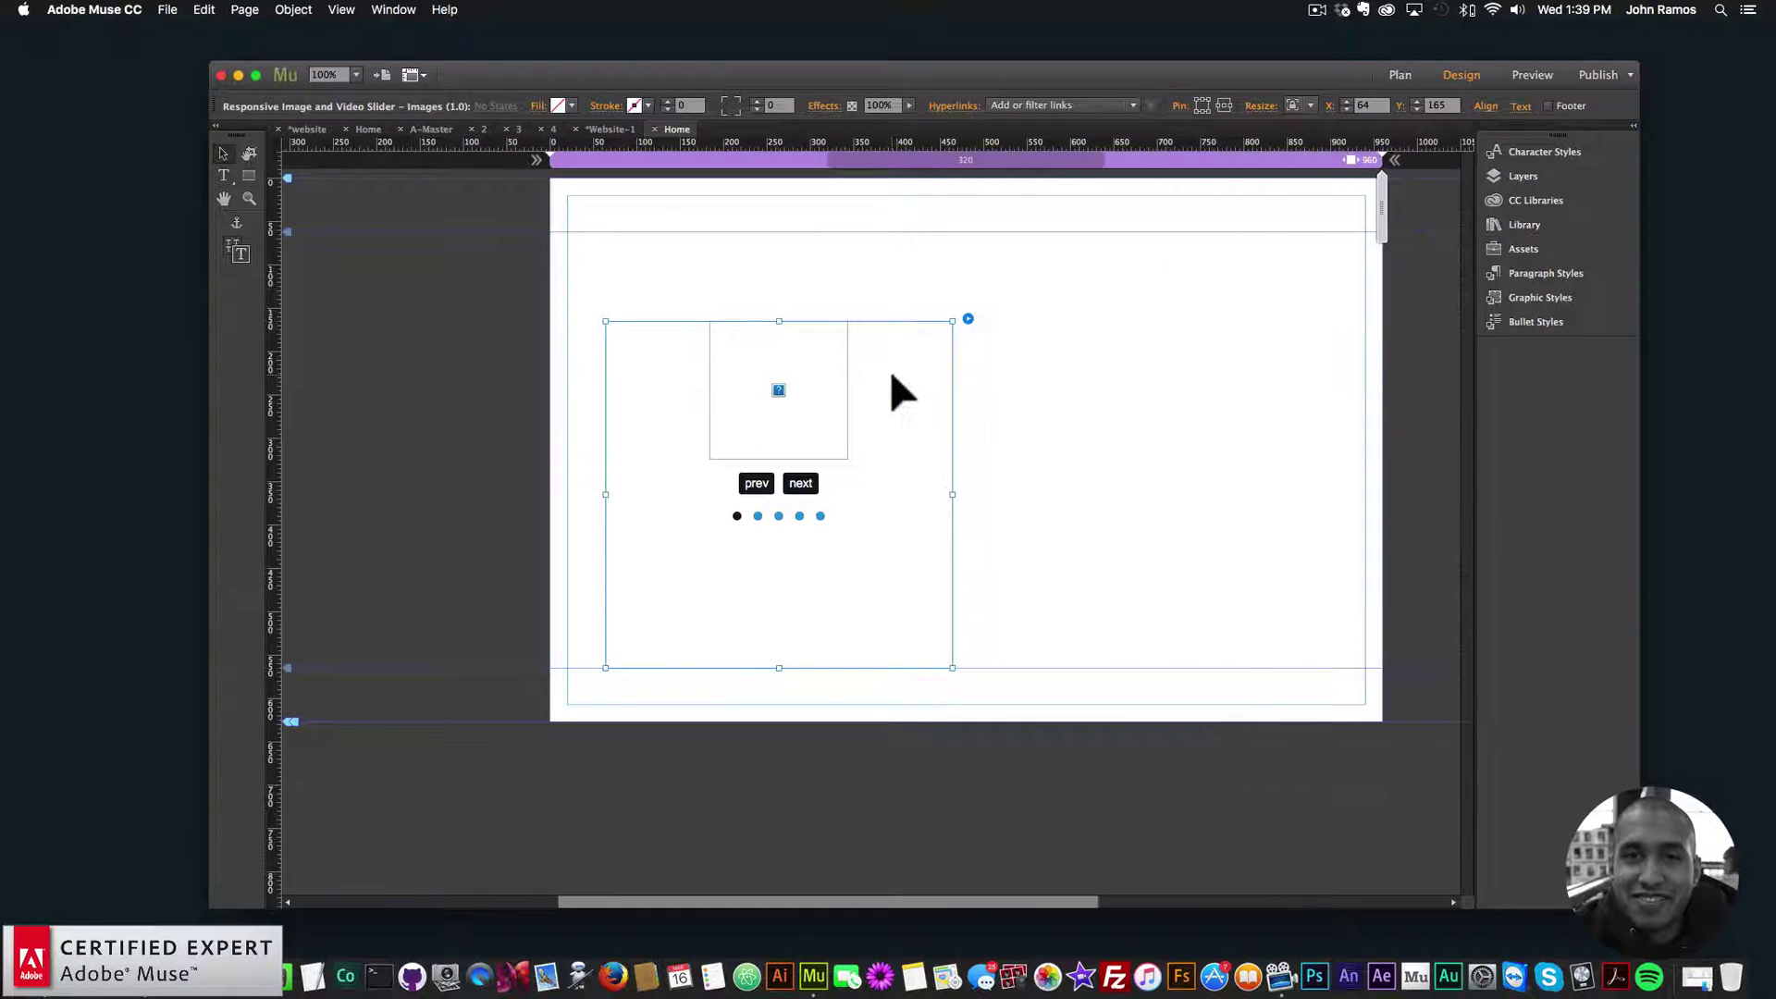
# - Open the image slider's options and review the item count for each of the four responsive breakpoints
pyautogui.click(968, 318)
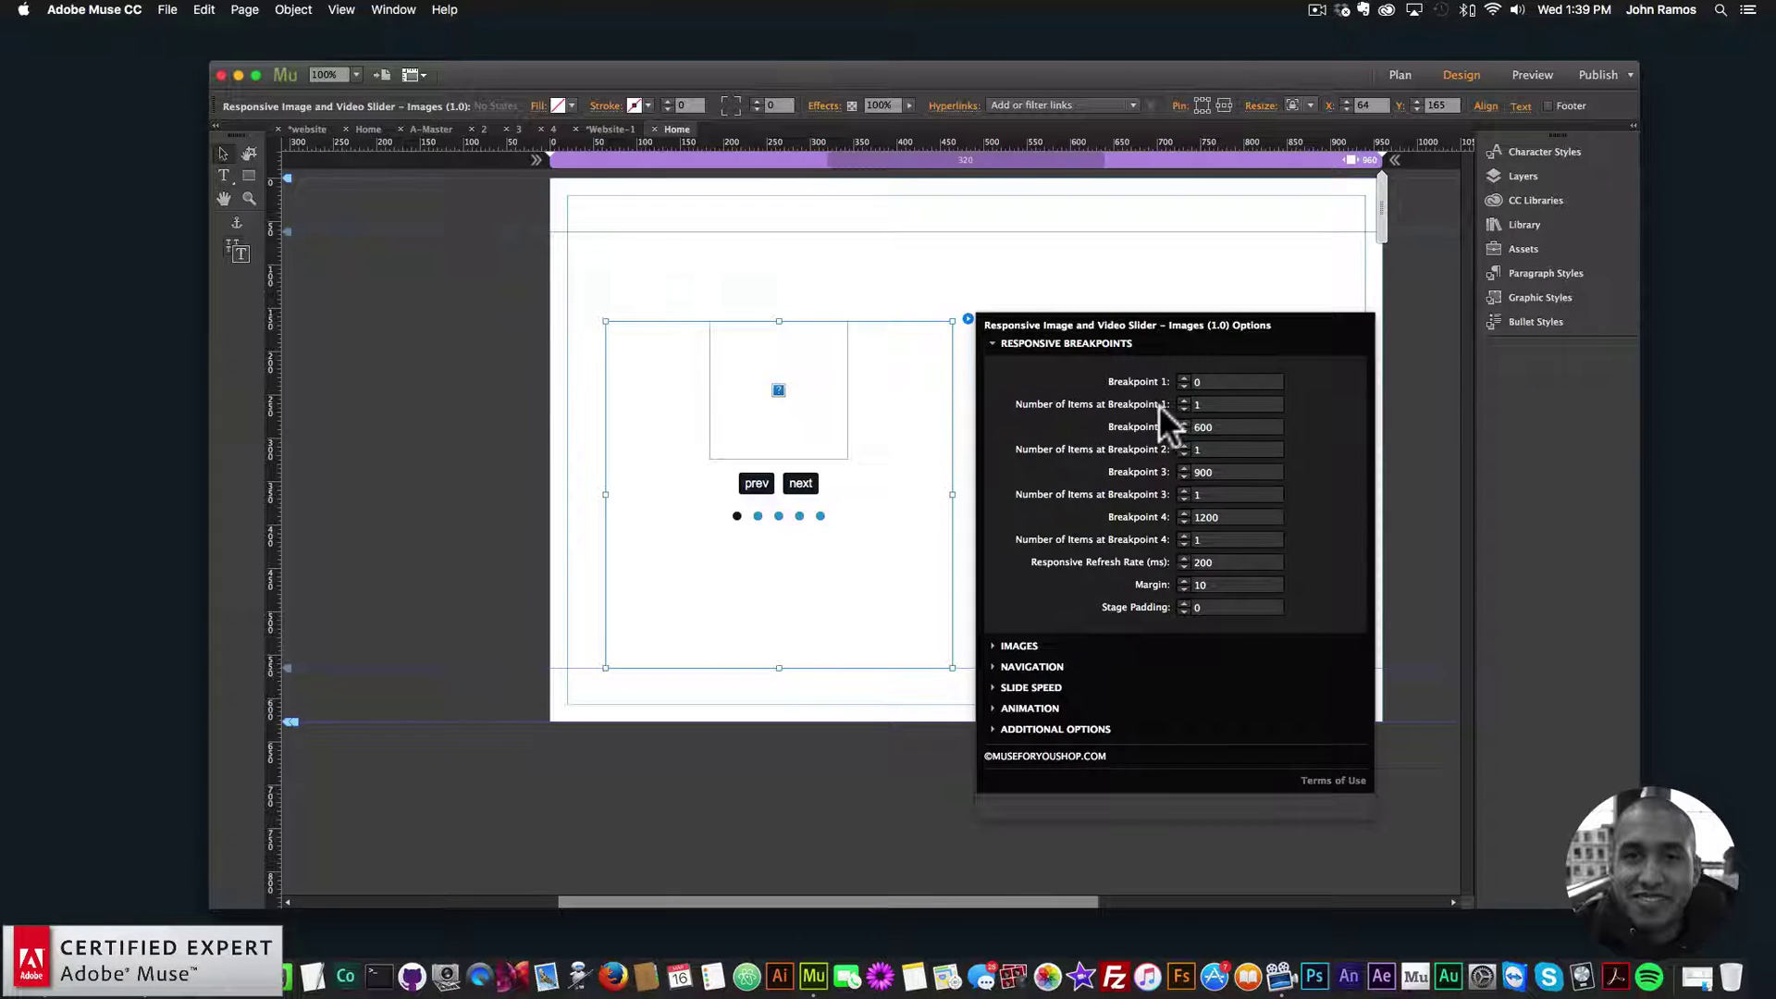
pyautogui.click(1217, 405)
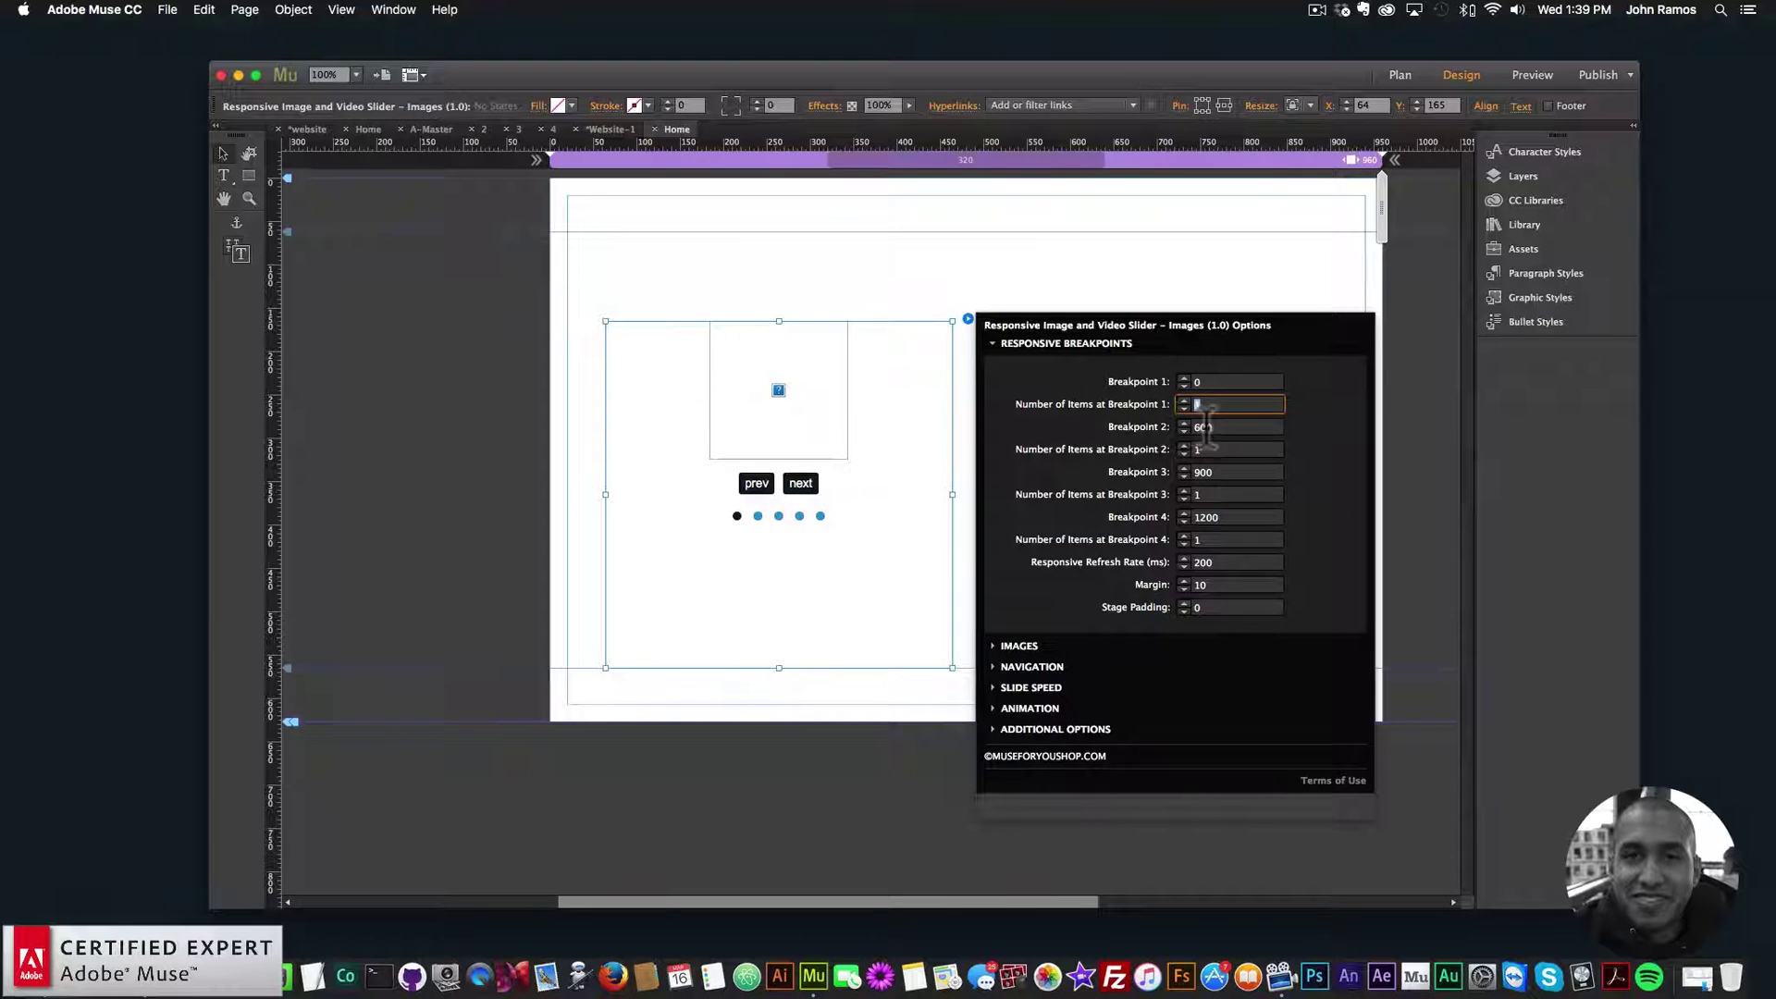
pyautogui.click(1230, 451)
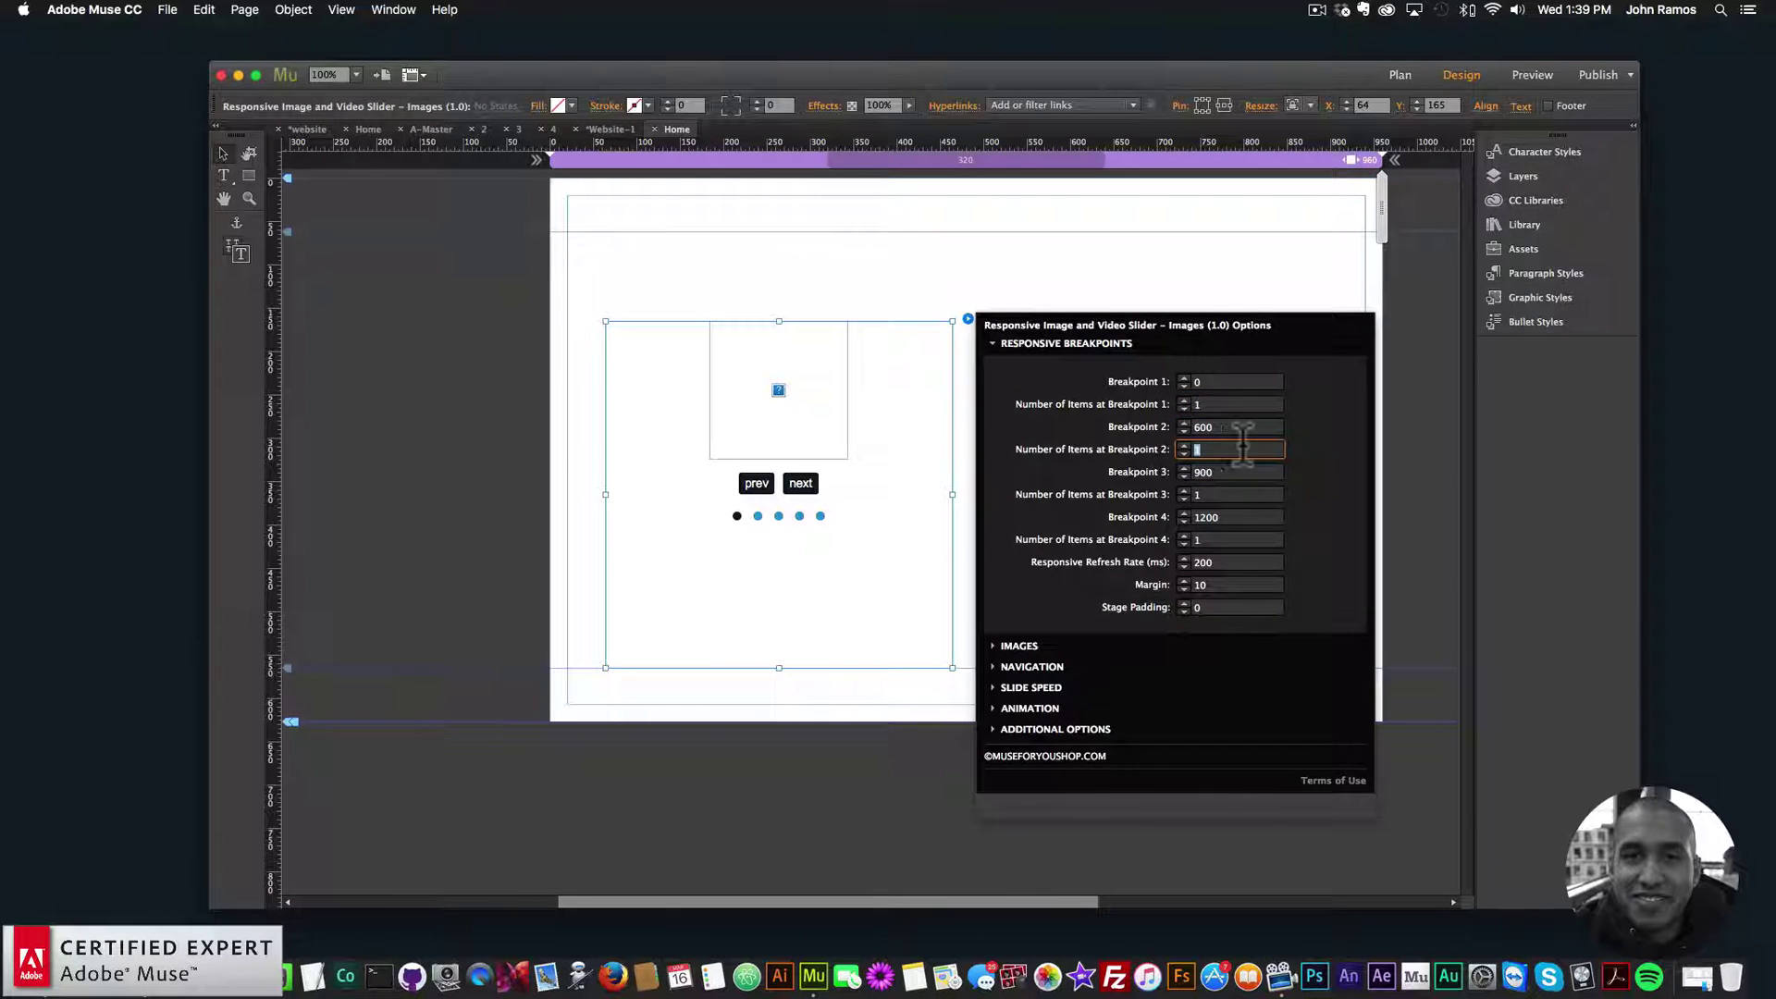
pyautogui.click(1212, 511)
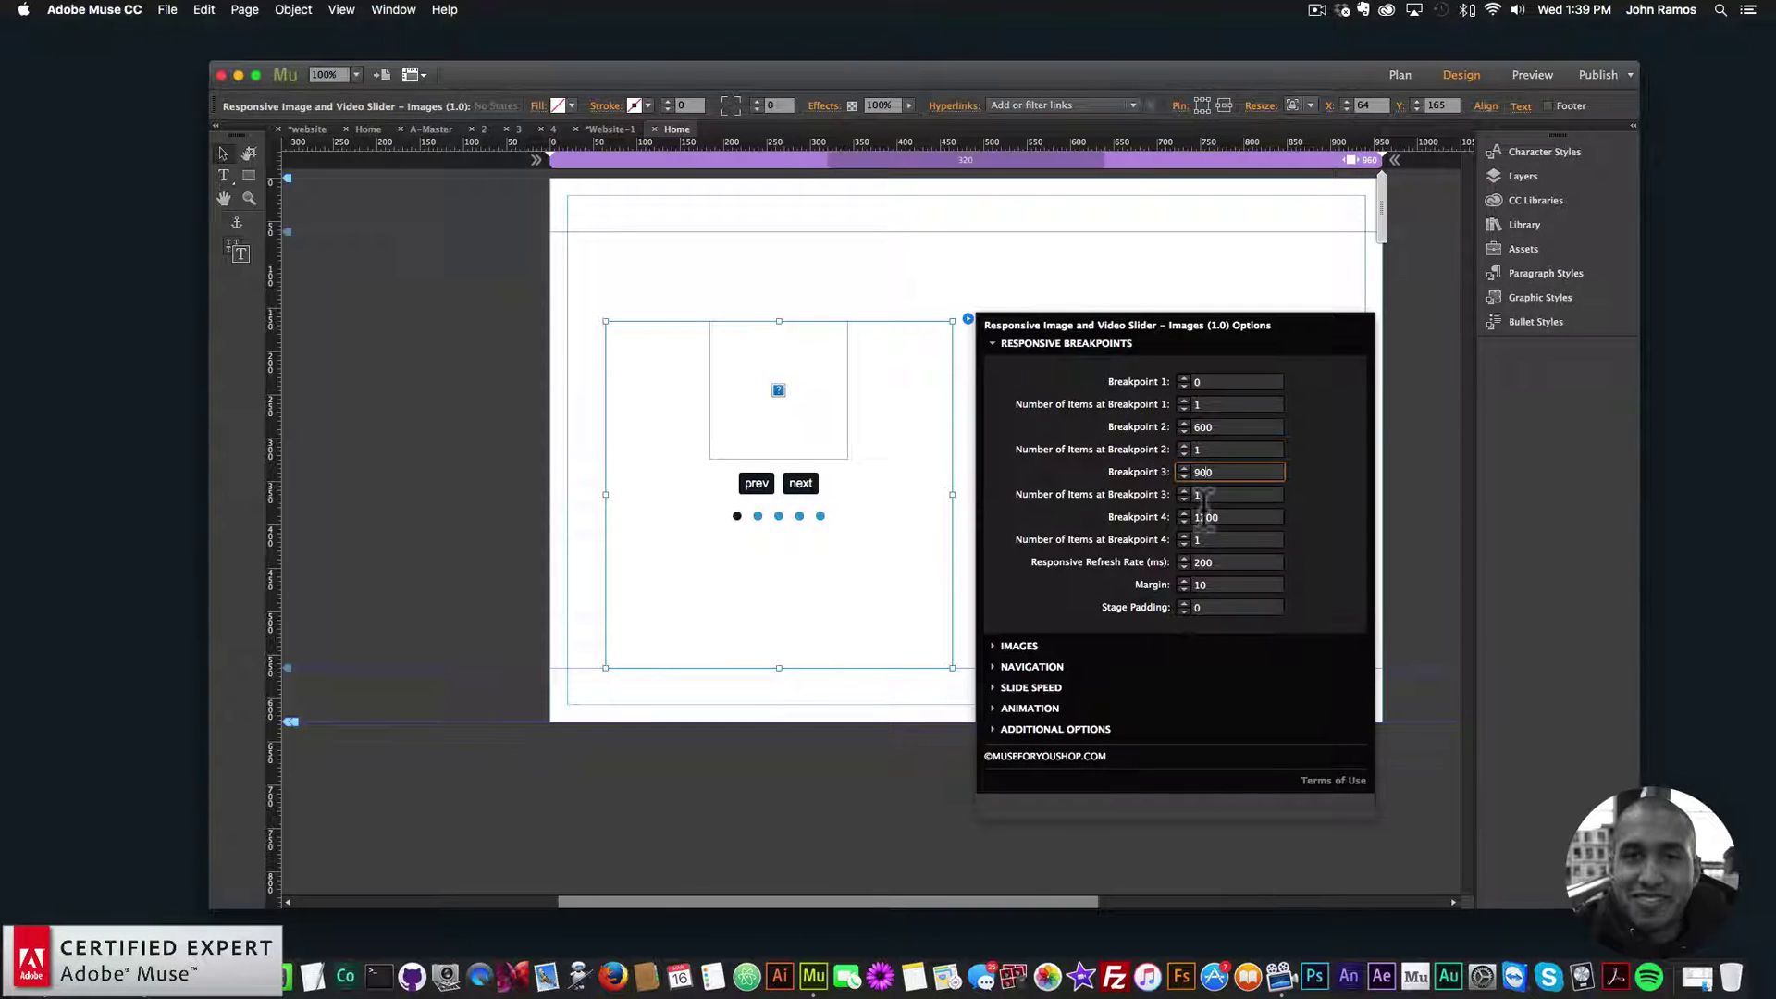
pyautogui.click(1203, 495)
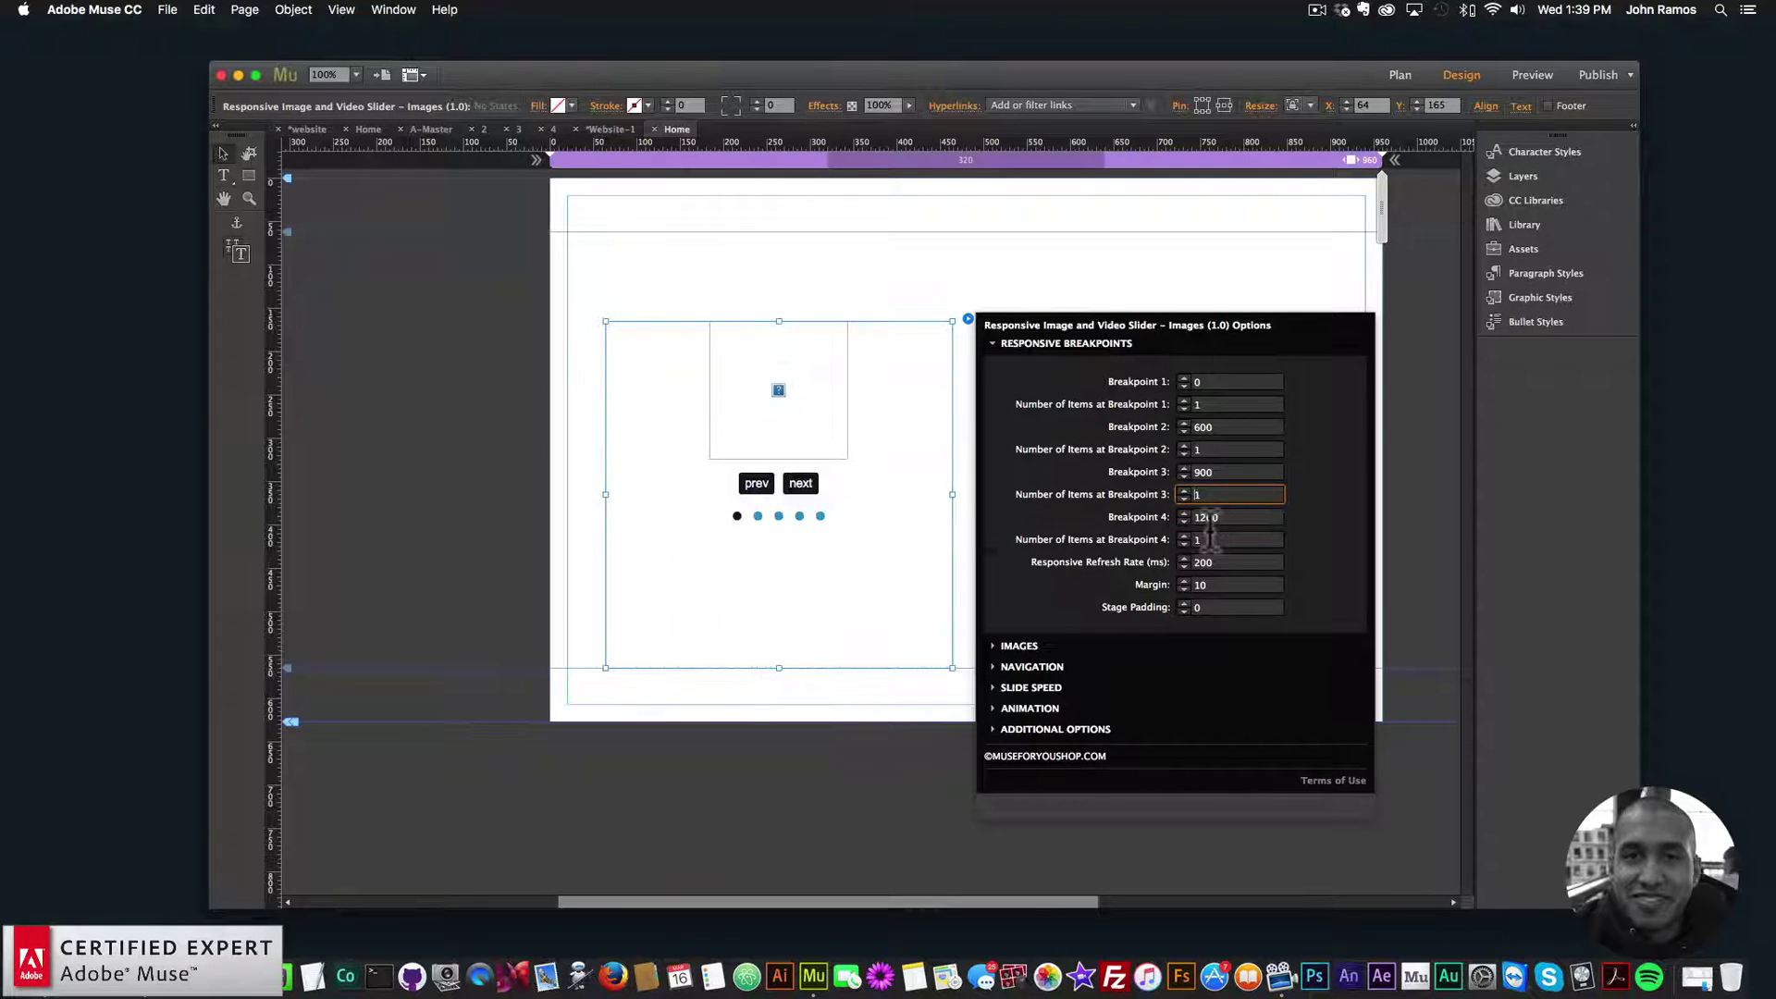
pyautogui.click(1213, 539)
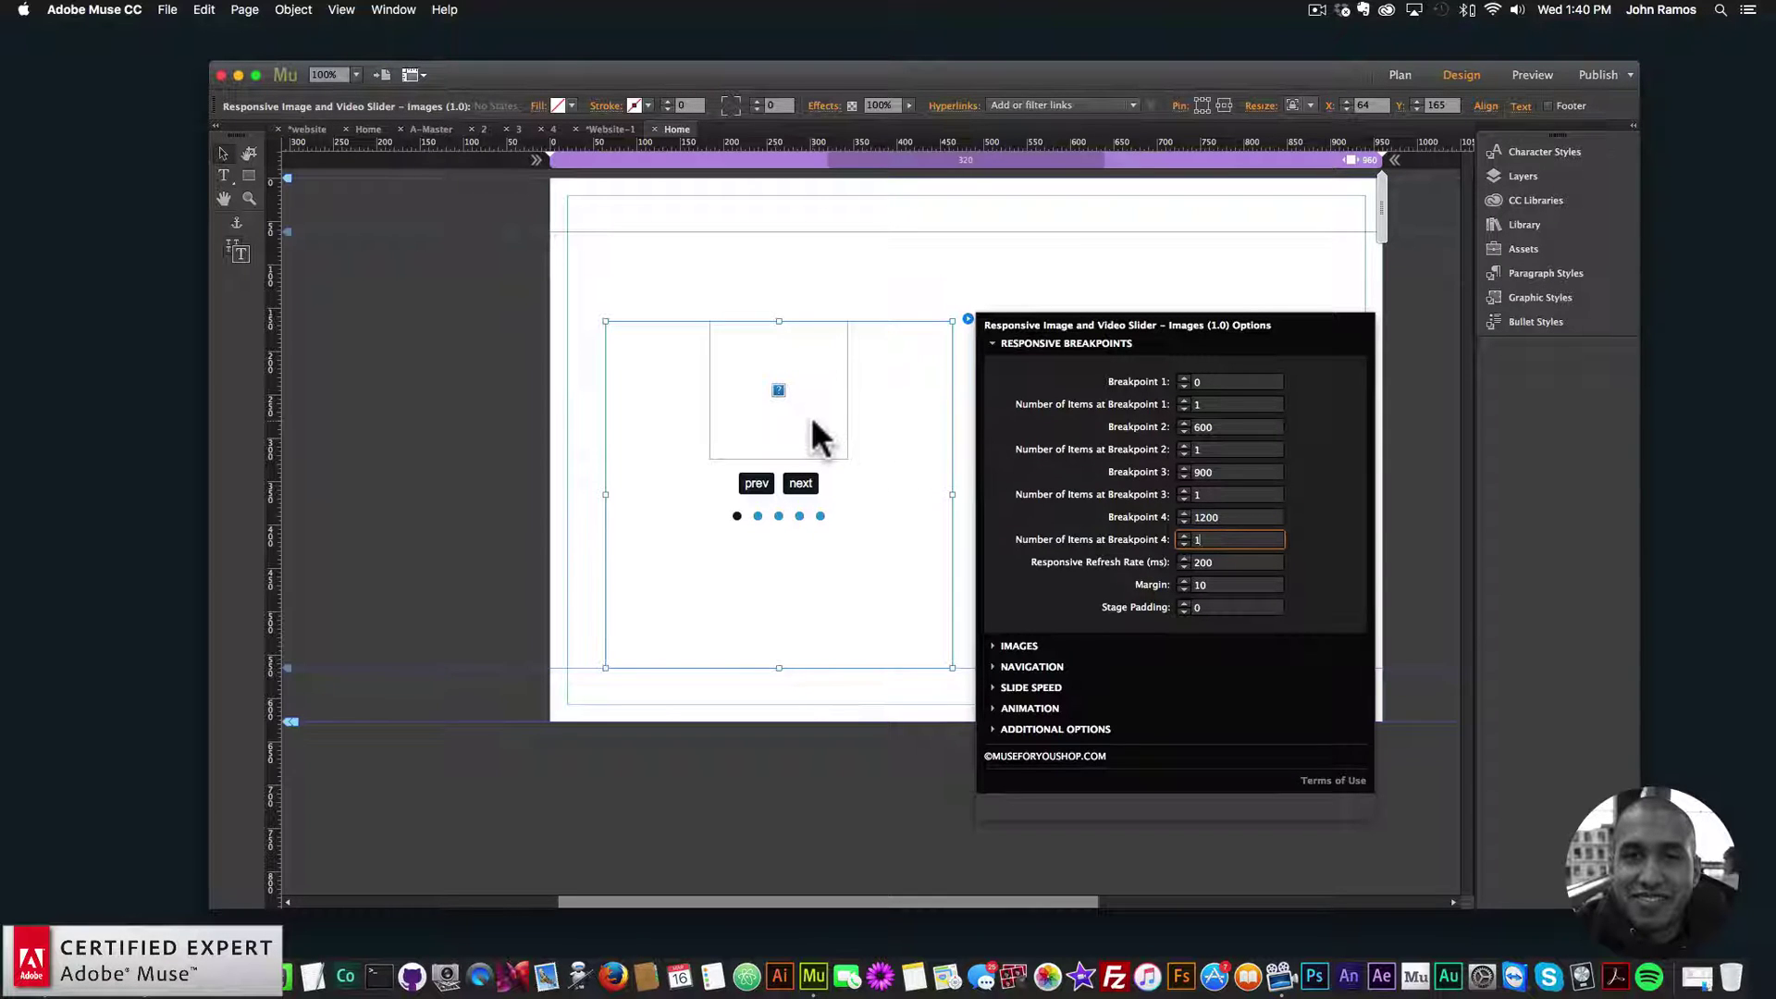
# - Move the image slider to about X 280, Y 62 near the page's upper centre and deselect it
pyautogui.moveTo(783, 418); pyautogui.dragTo(941, 327)
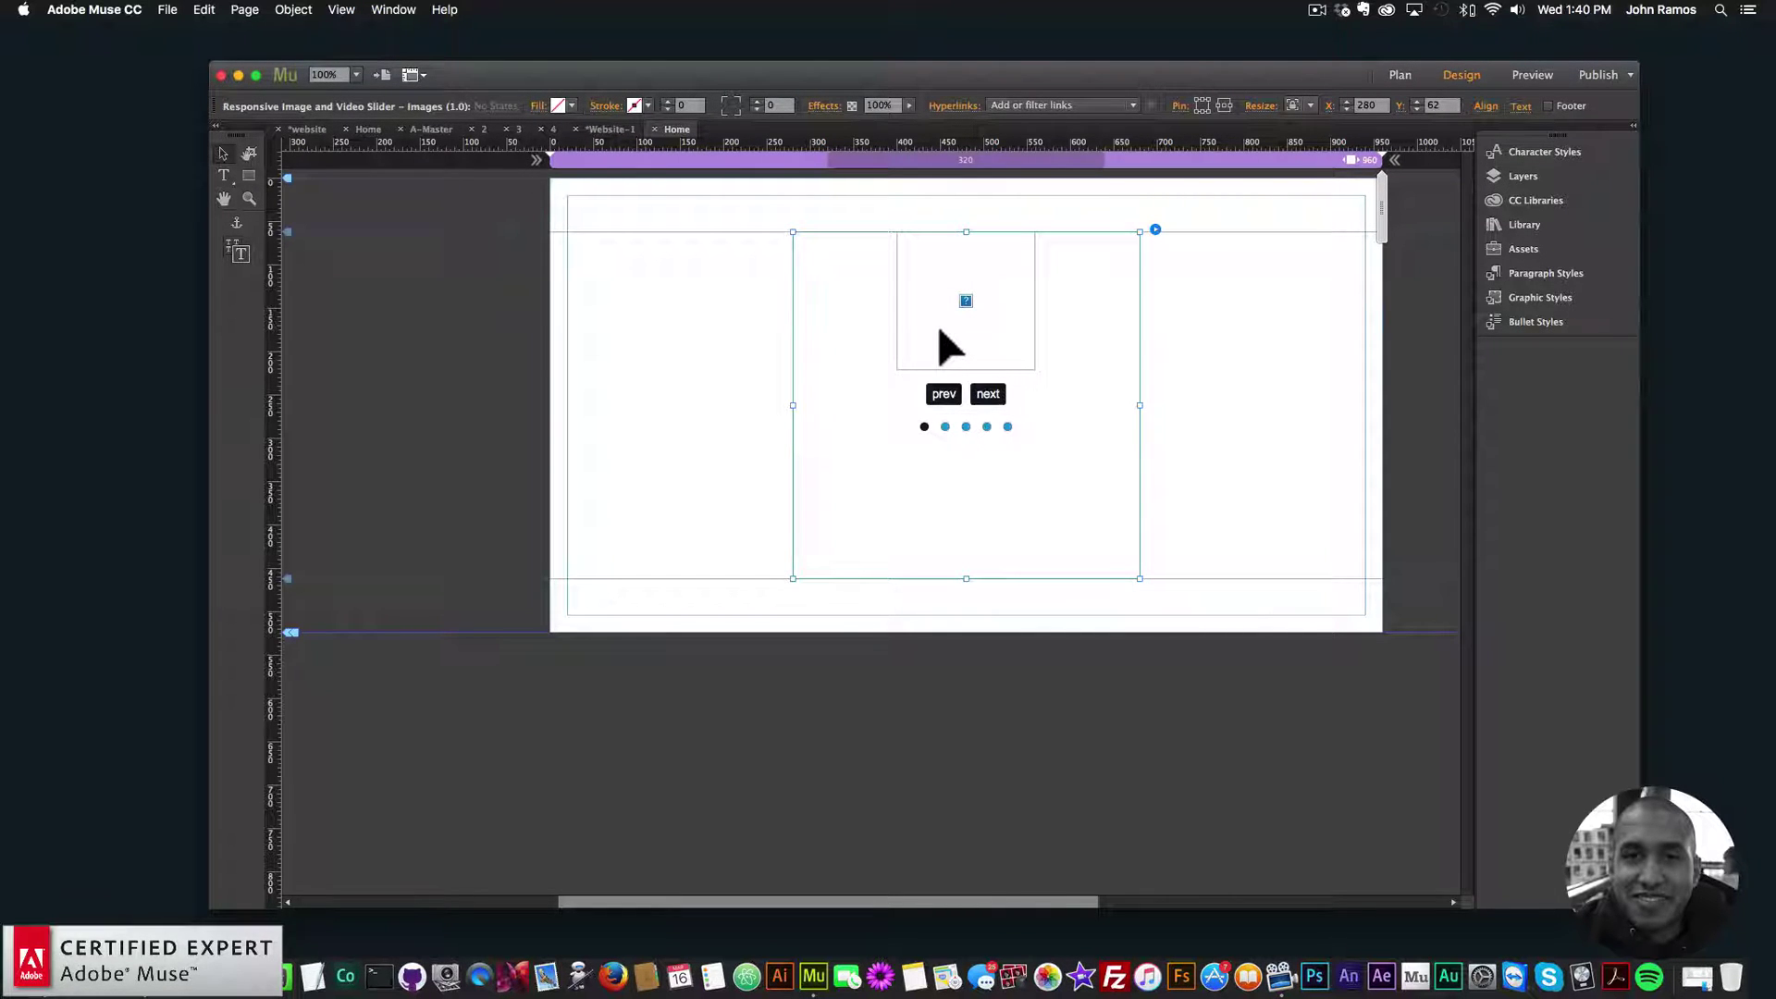
pyautogui.click(709, 424)
pyautogui.click(1027, 305)
pyautogui.click(650, 379)
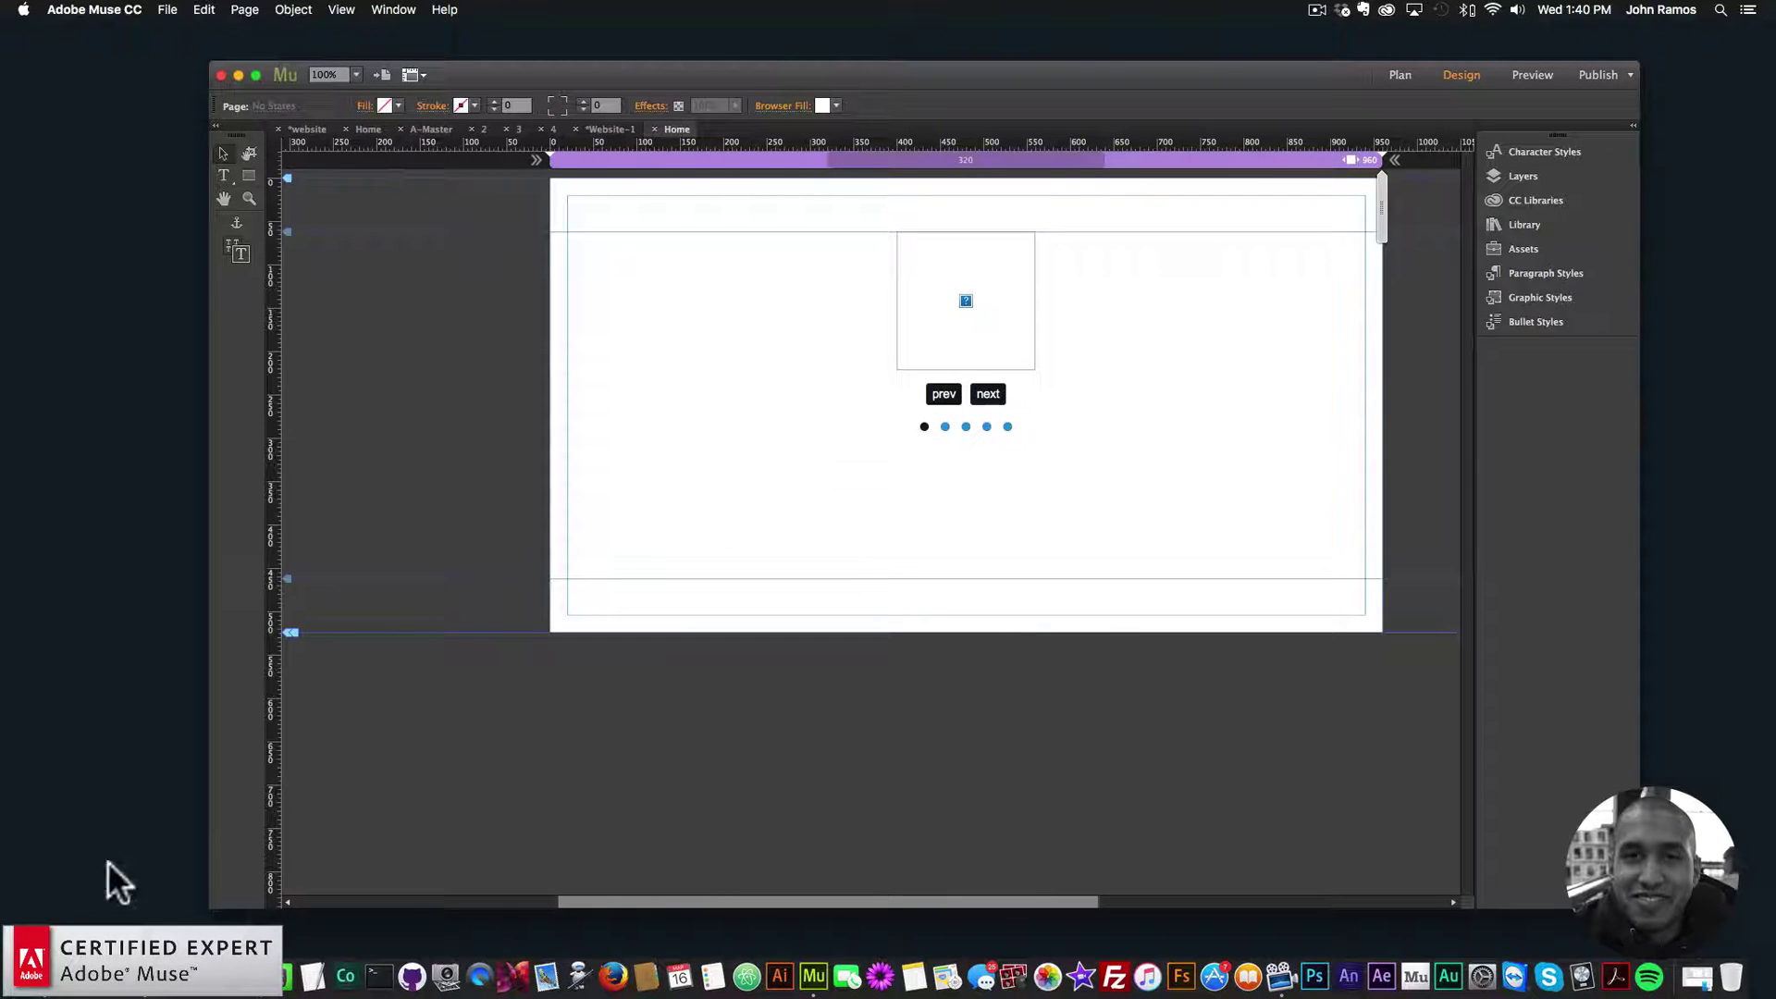
# - Switch to Finder and examine the images in the website-video folder and its birme subfolder
pyautogui.click(33, 962)
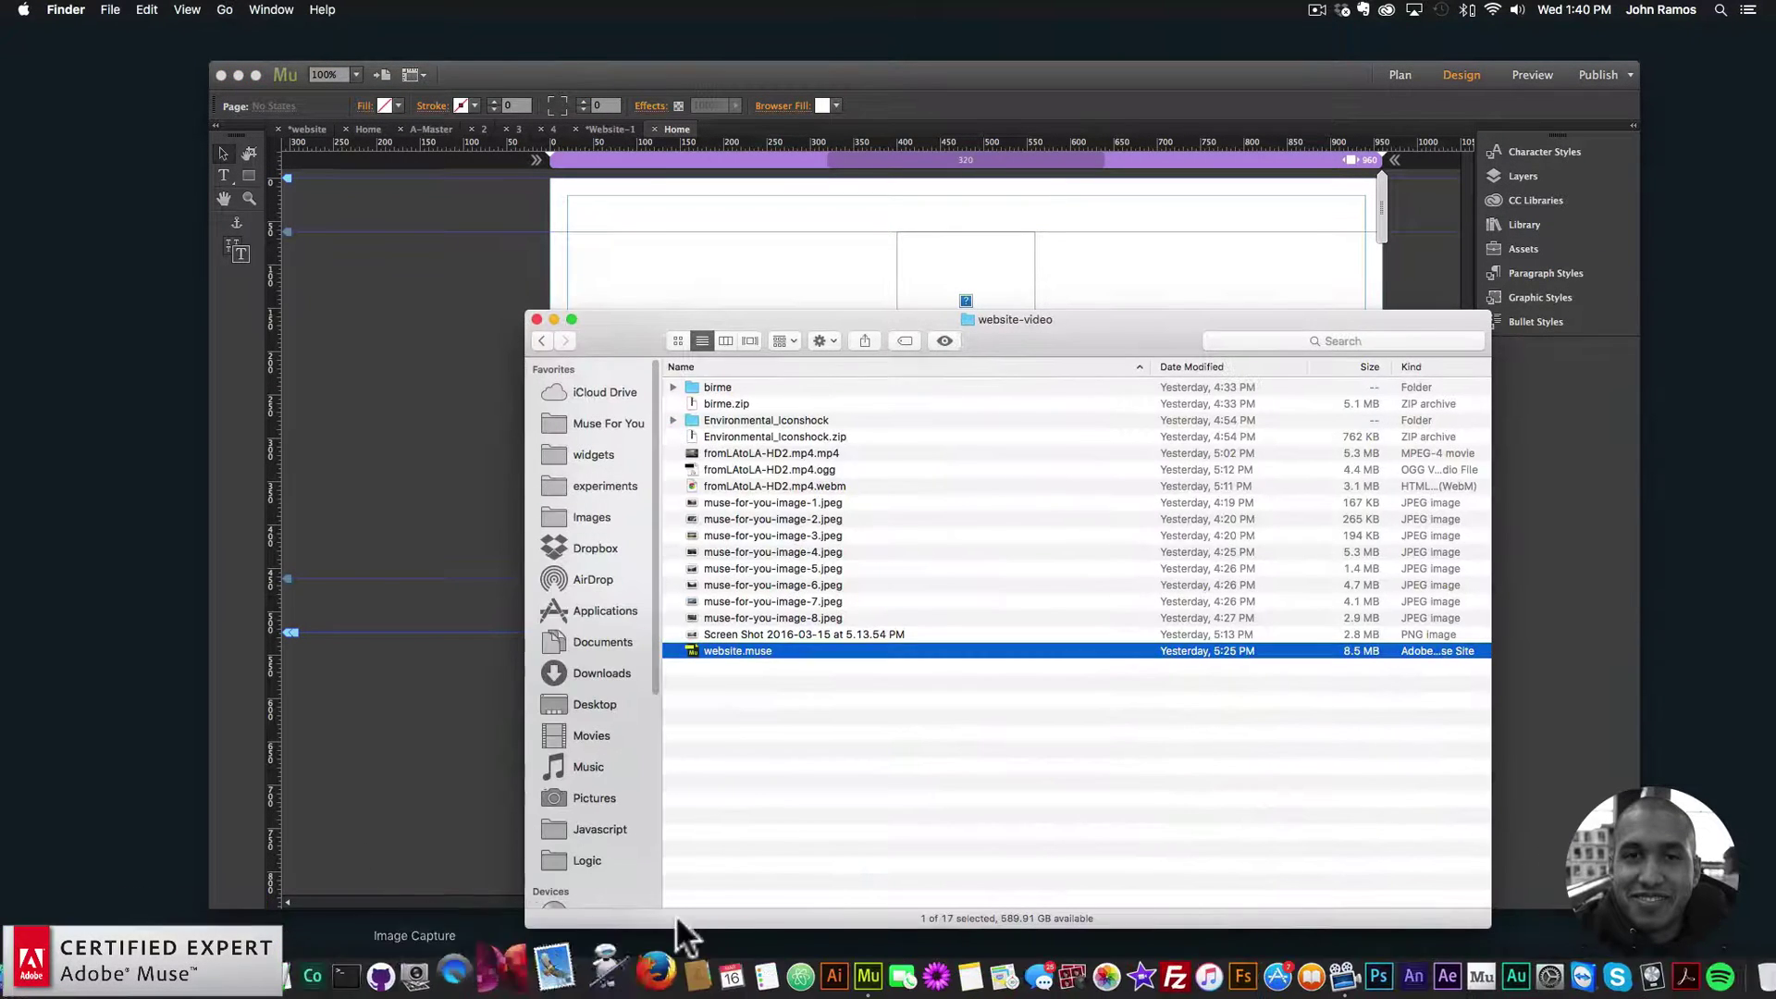
pyautogui.click(814, 664)
pyautogui.doubleClick(727, 385)
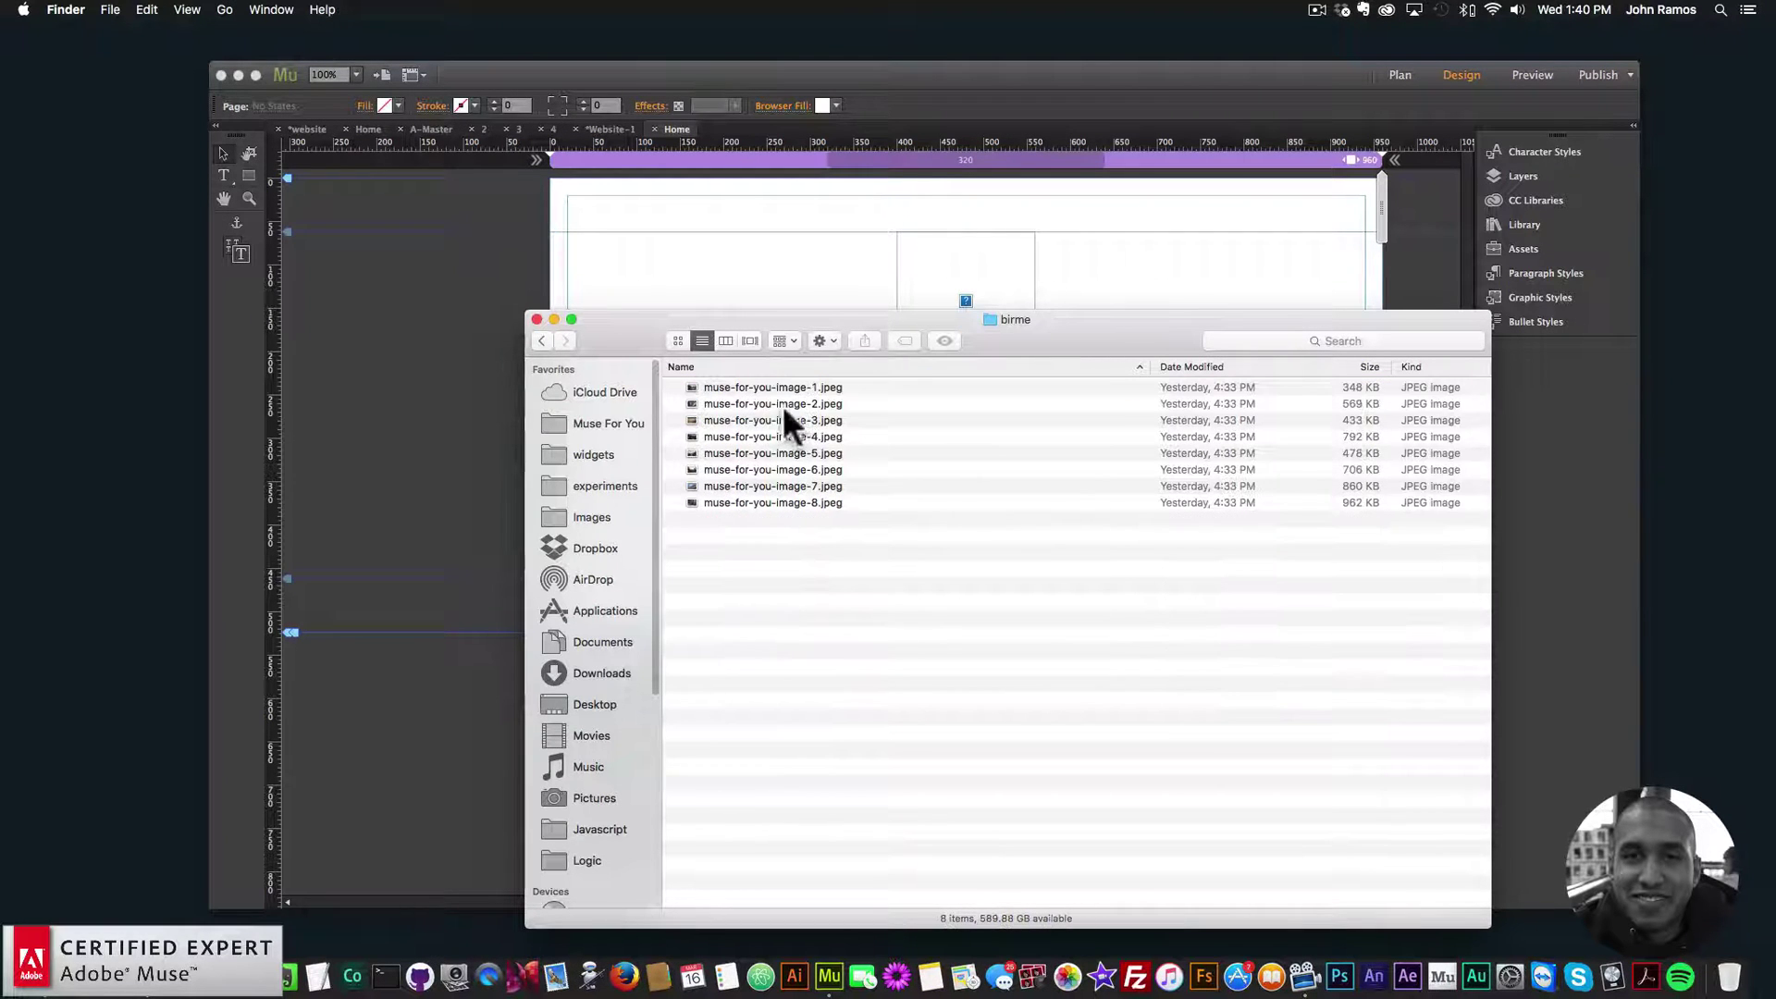
pyautogui.click(542, 340)
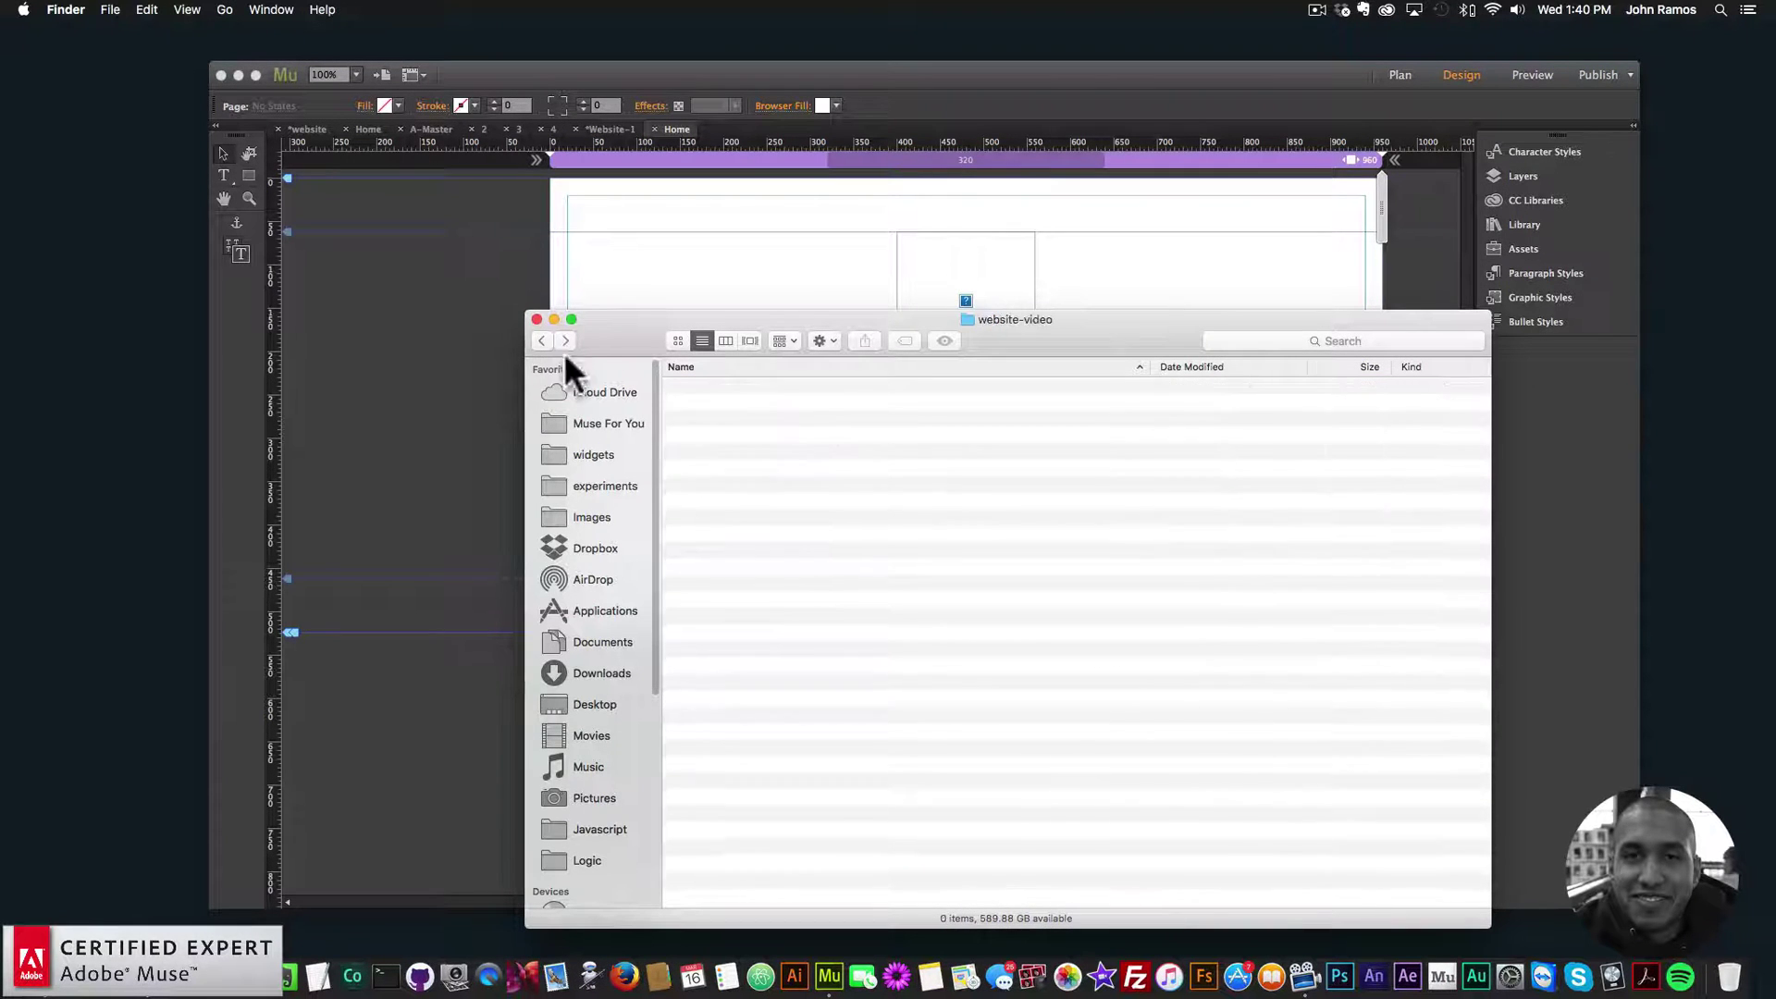
pyautogui.click(789, 535)
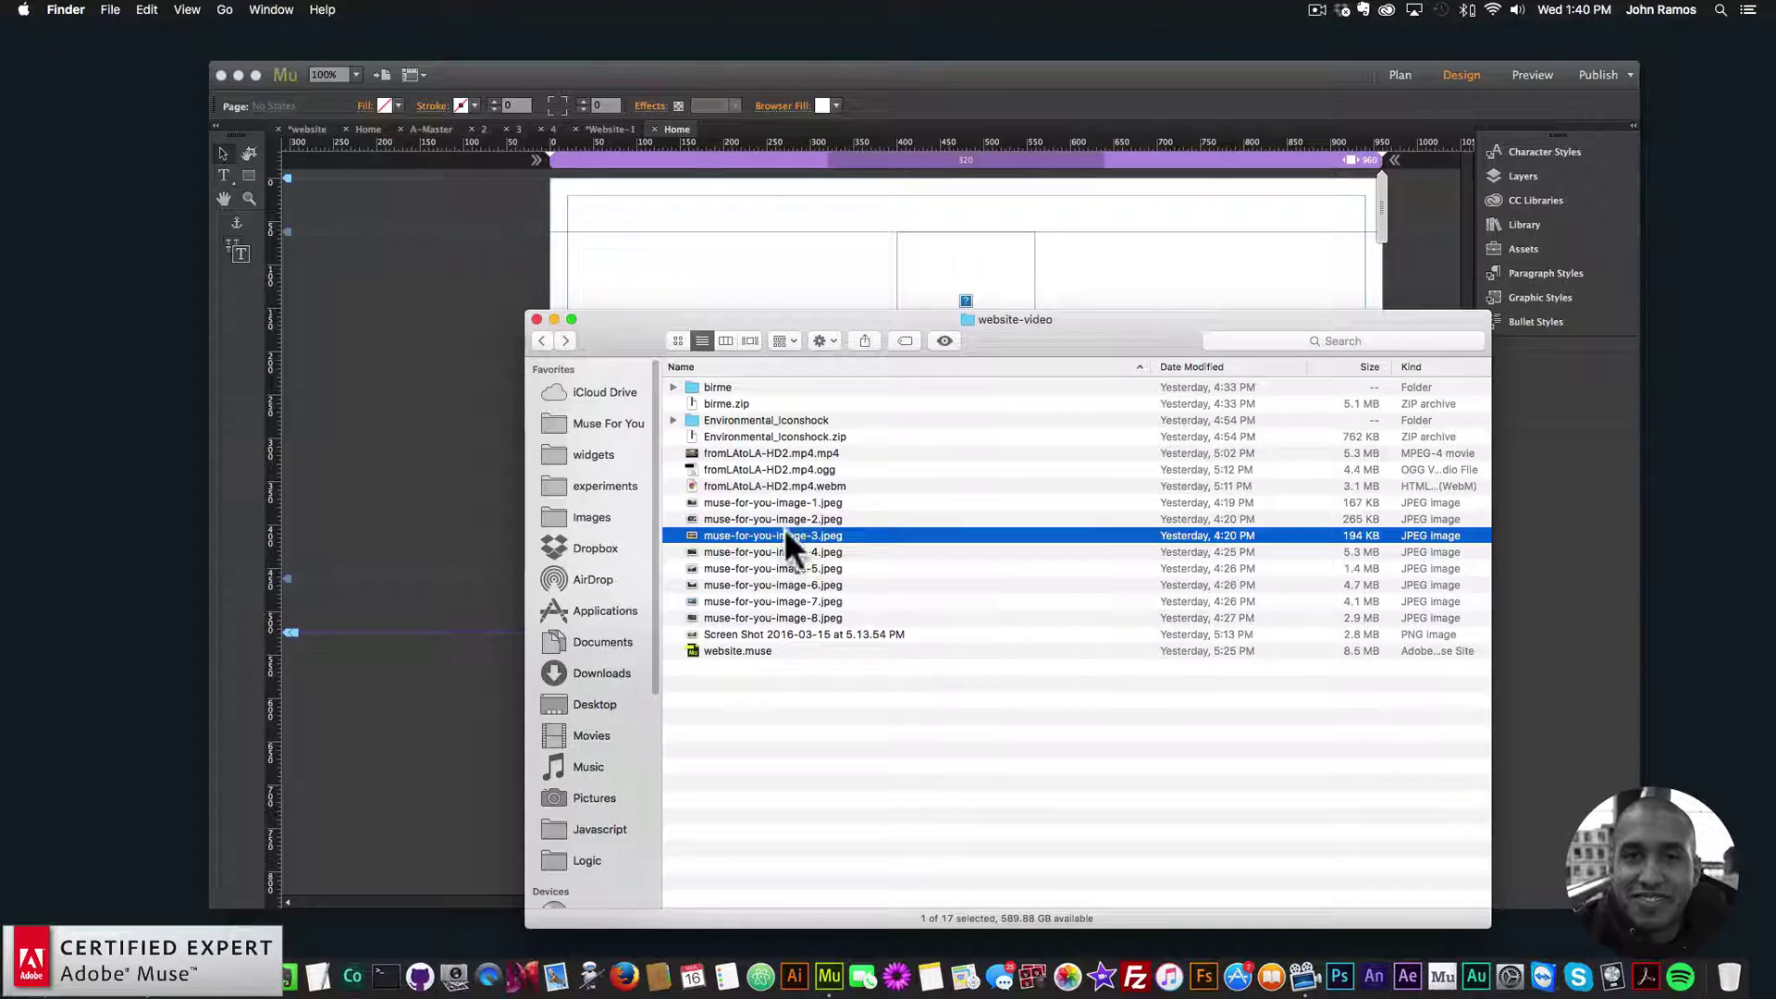
pyautogui.click(780, 503)
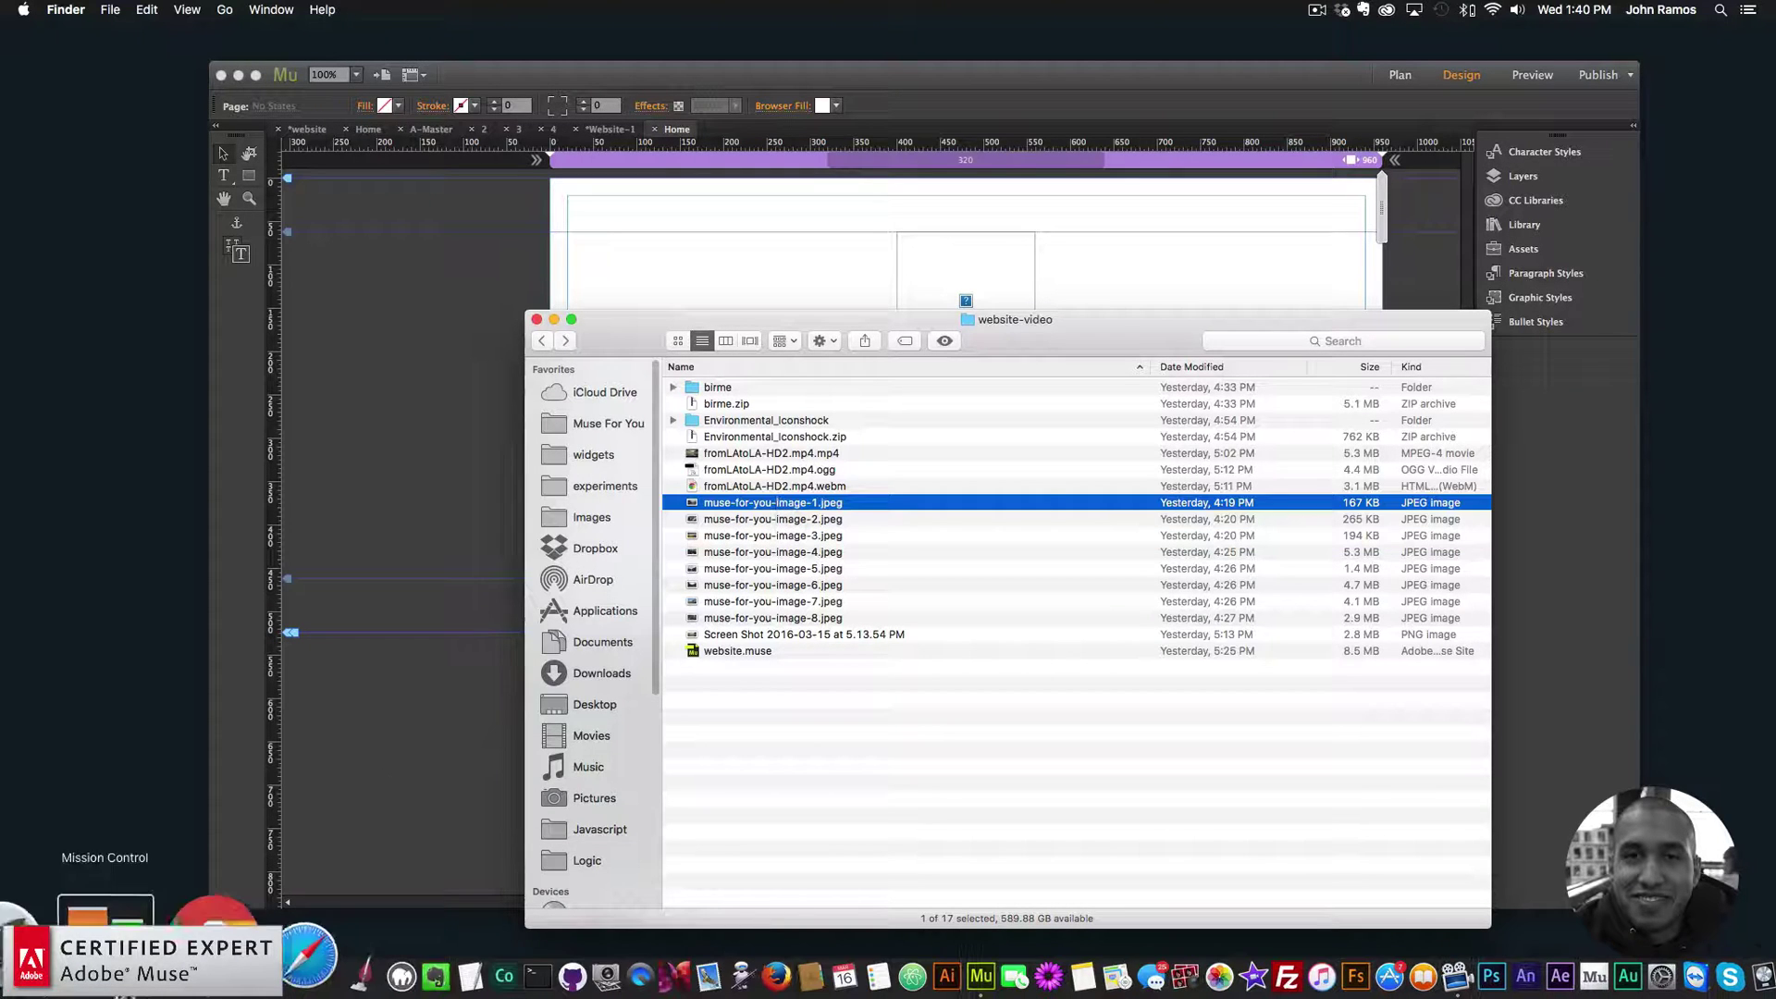
# - Switch to Chrome, scroll through the slider widget's product page, and load birme.net in the same tab
pyautogui.click(82, 973)
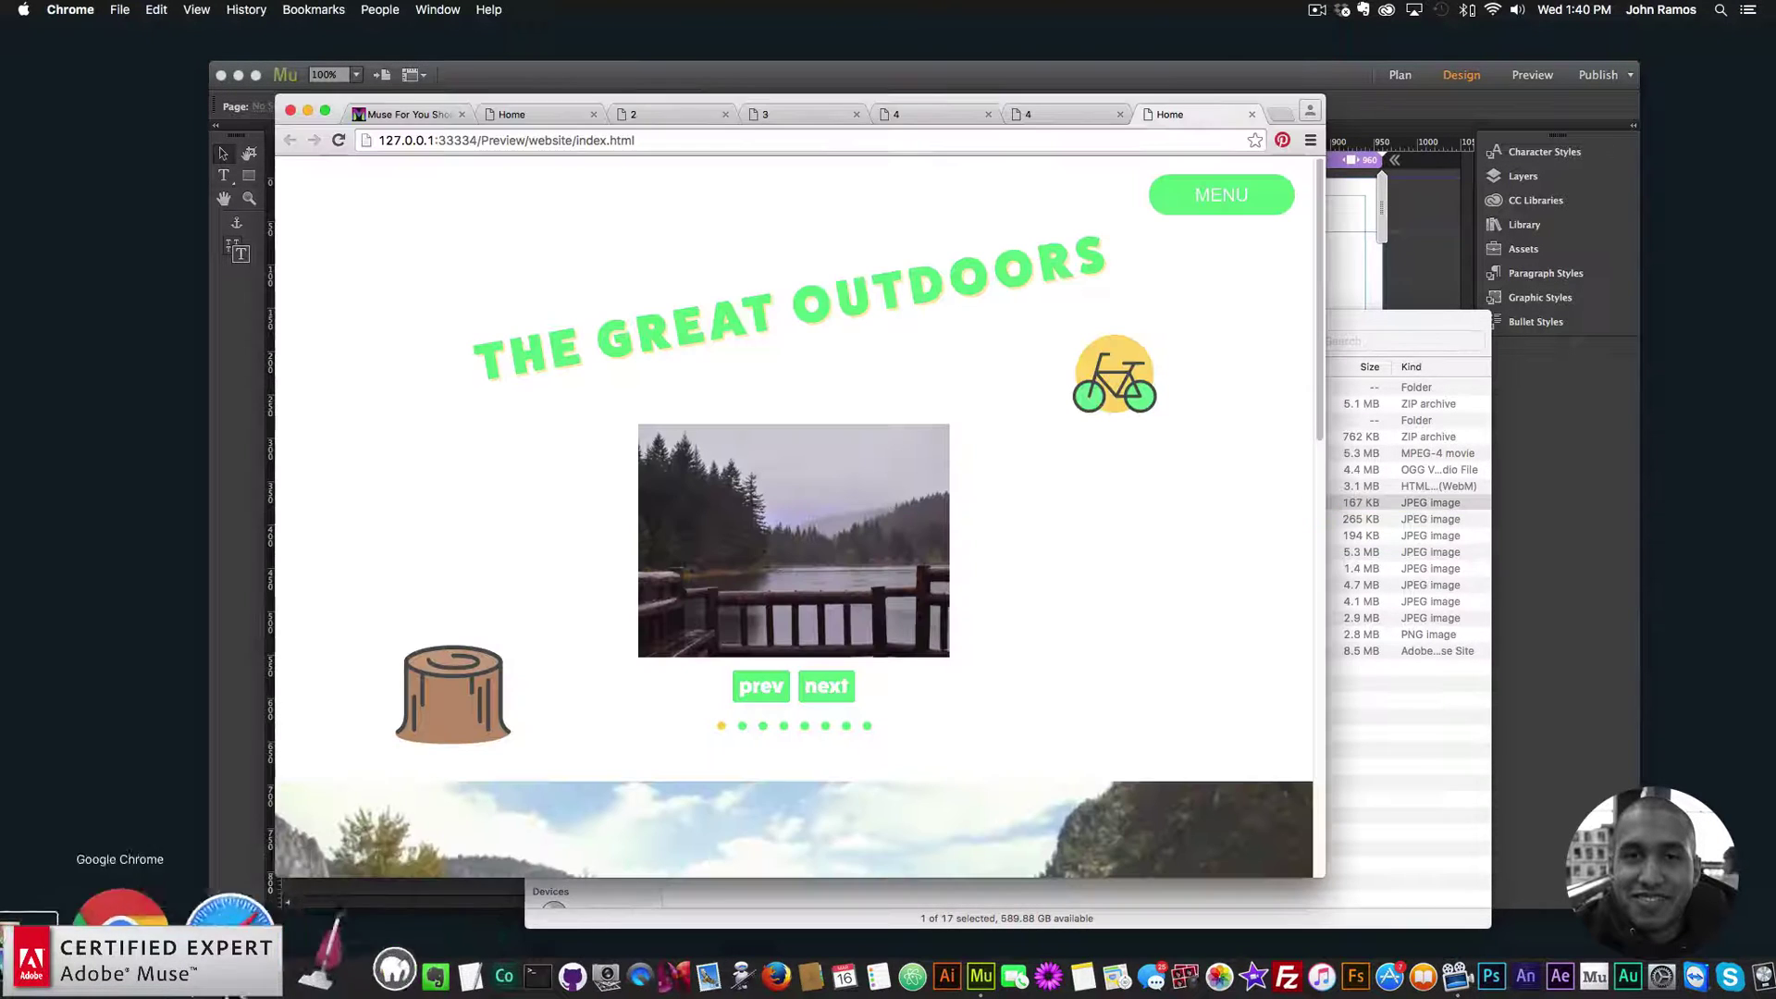
pyautogui.click(389, 113)
pyautogui.scroll(-5, 944, 427)
pyautogui.scroll(-5, 947, 435)
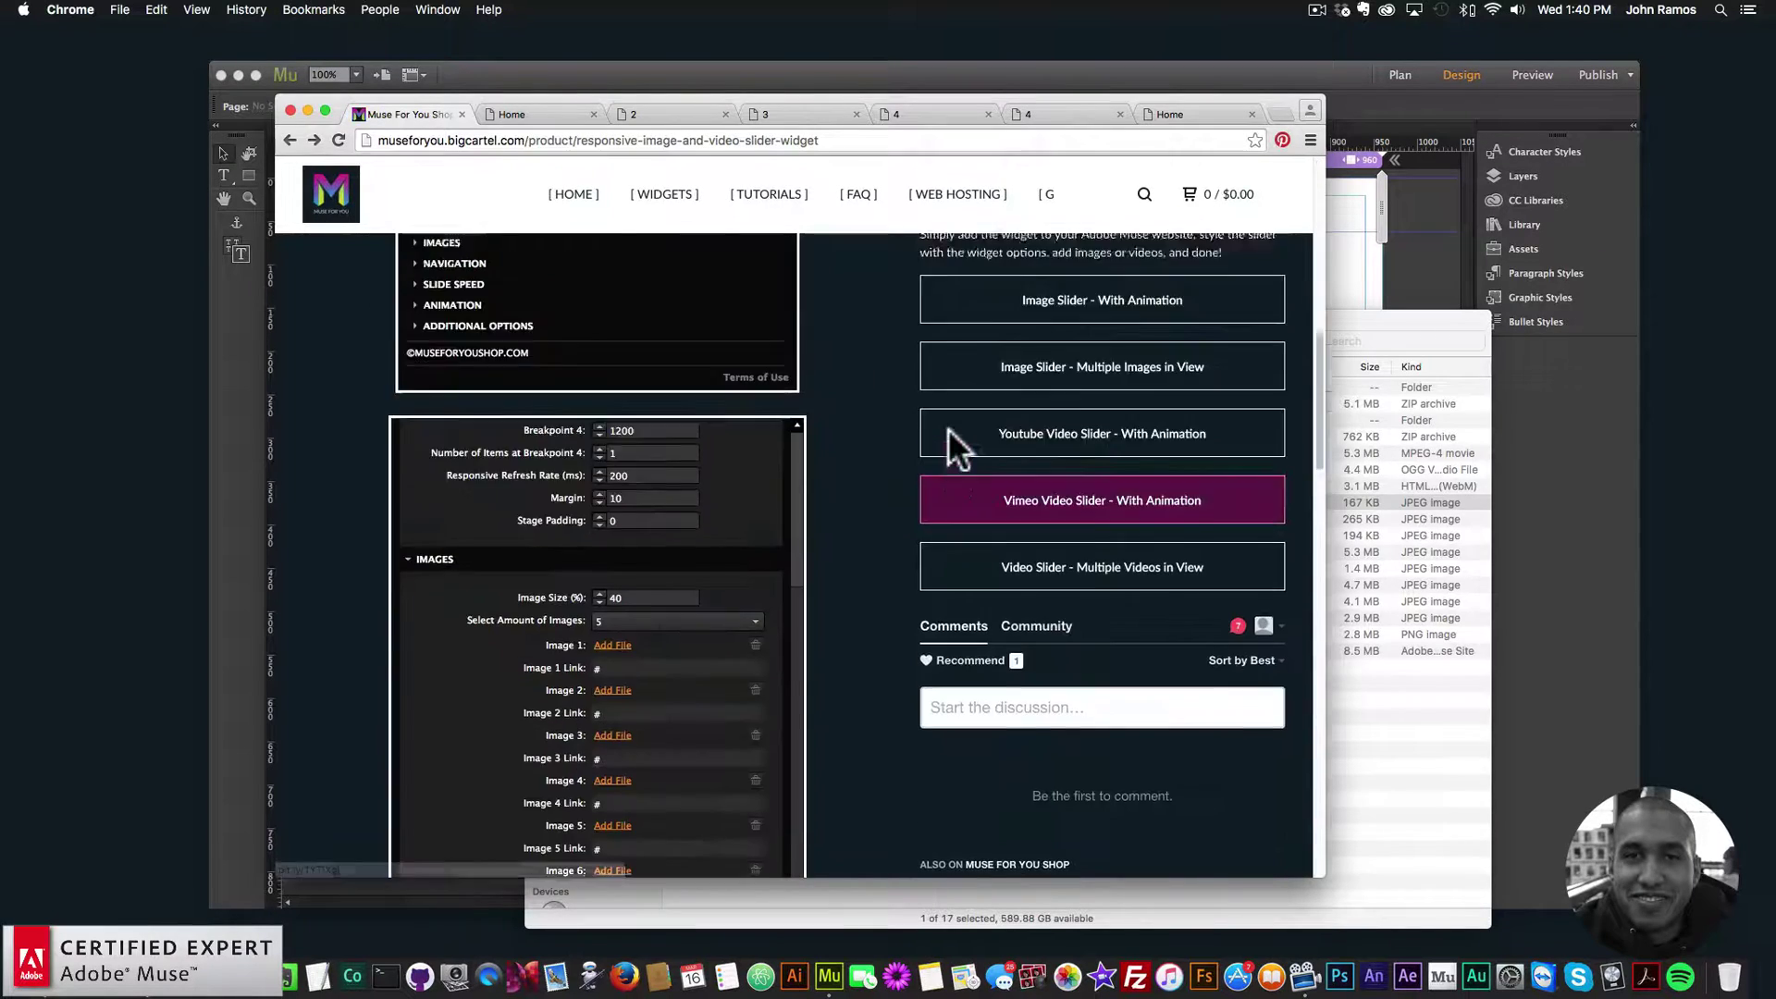
pyautogui.scroll(3, 925, 433)
pyautogui.click(952, 467)
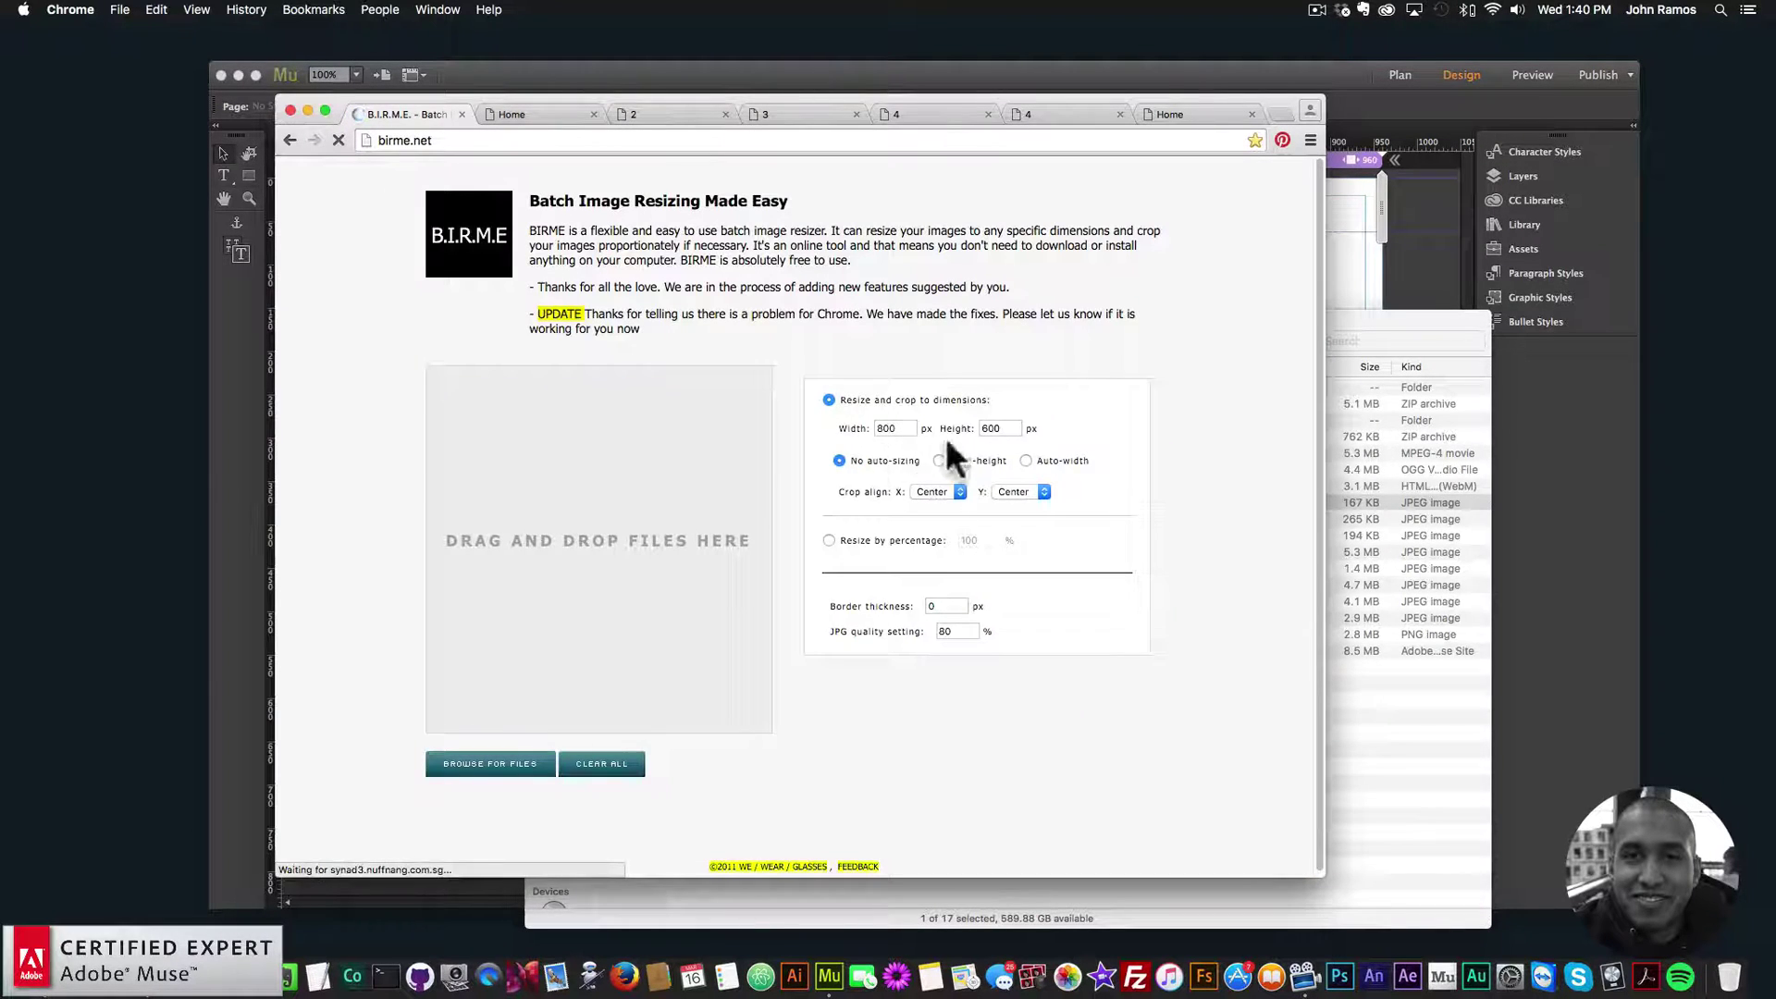
# - Place the Finder window beside the resizer page and select muse-for-you-image-1.jpeg through muse-for-you-image-8.jpeg
pyautogui.click(1328, 596)
pyautogui.moveTo(812, 315); pyautogui.dragTo(1236, 353)
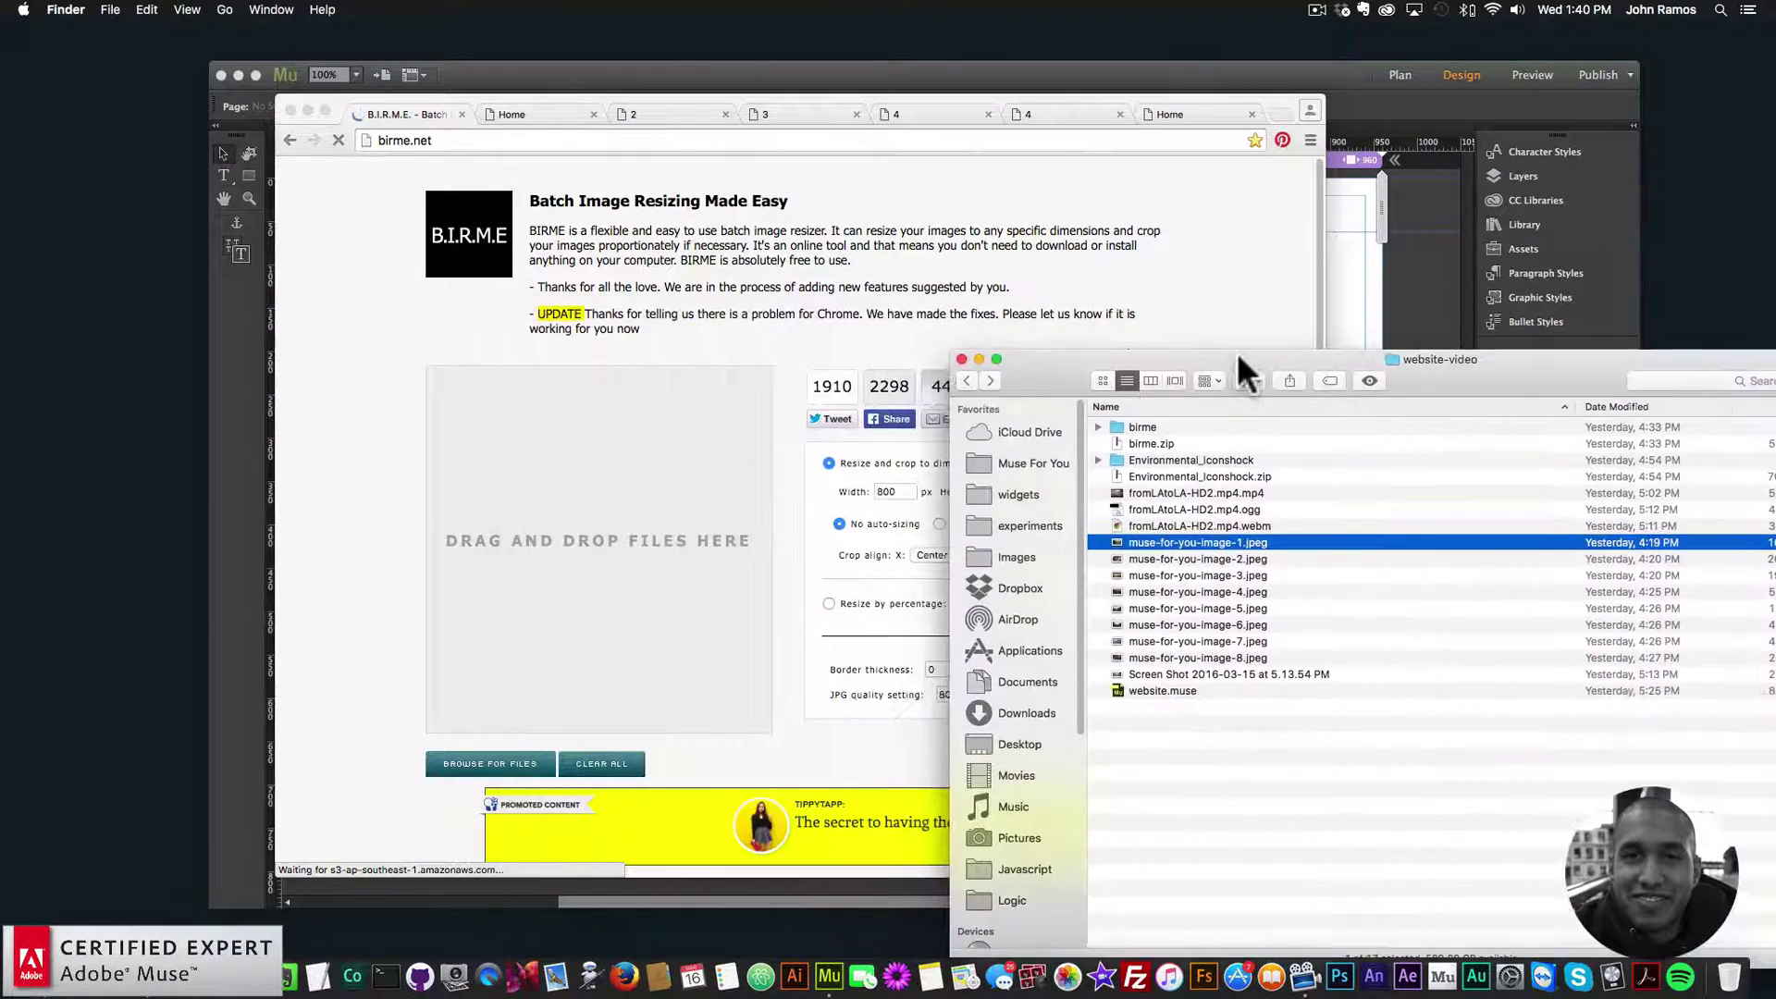
pyautogui.keyDown('shift'); pyautogui.click(1202, 656); pyautogui.keyUp('shift')
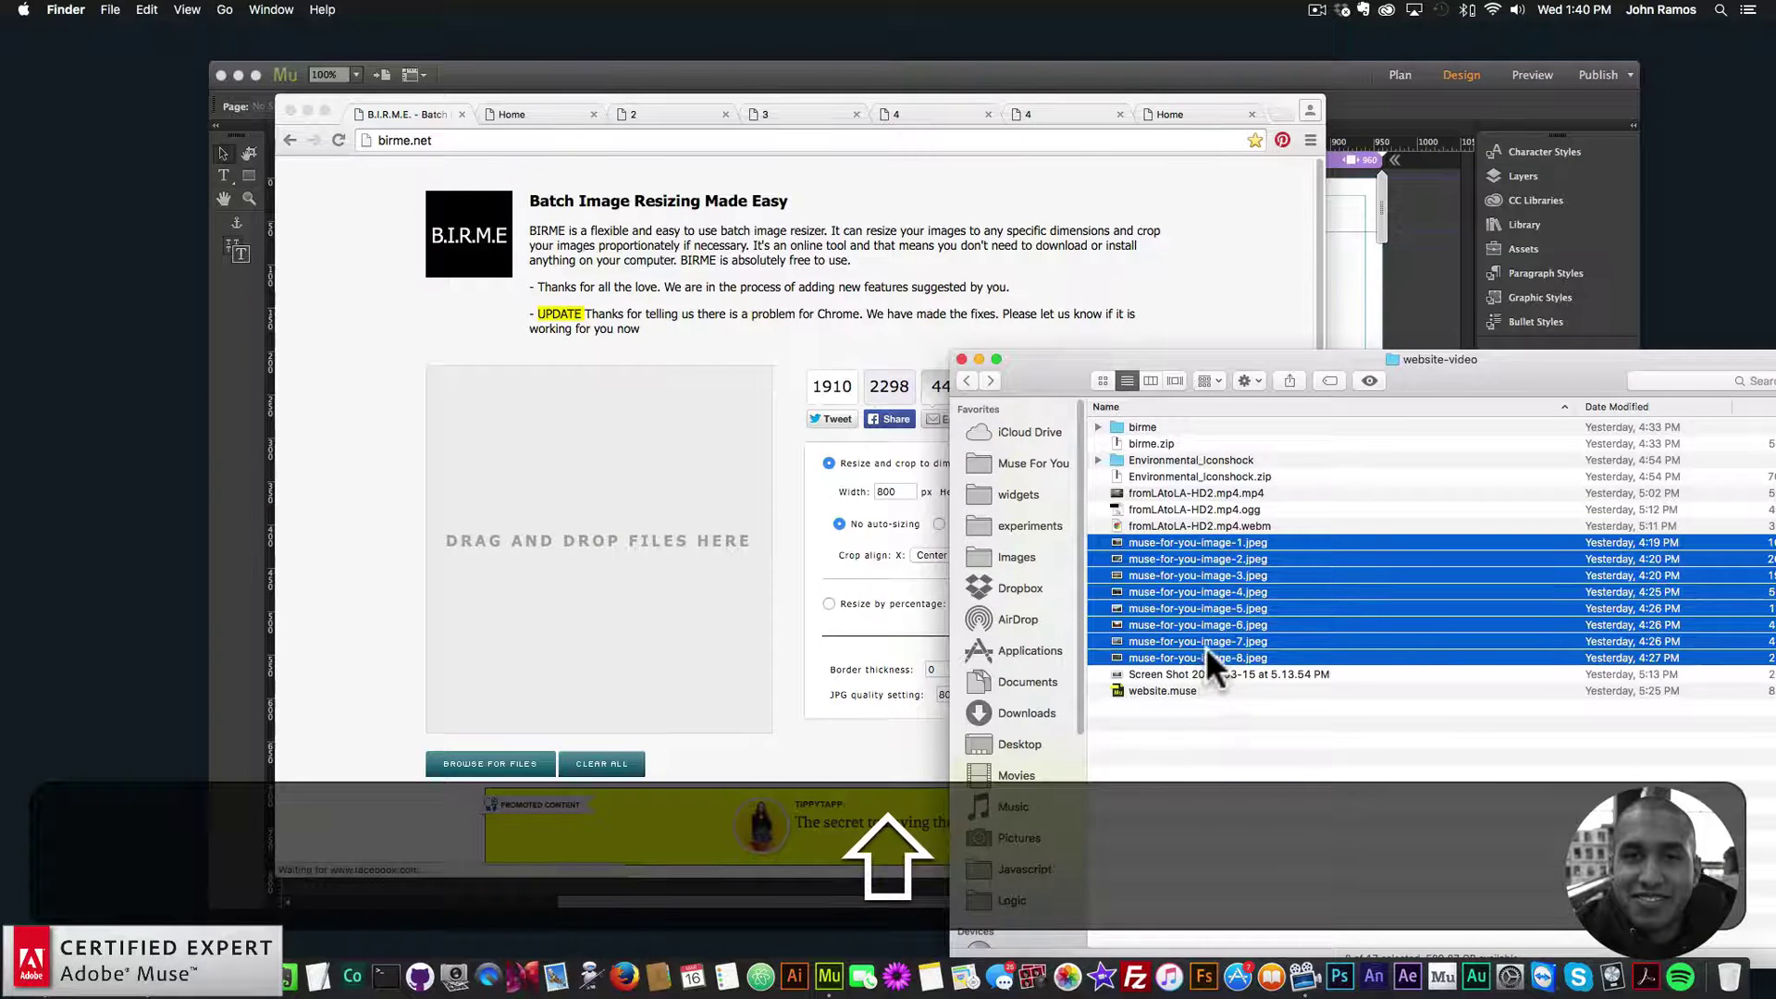
pyautogui.moveTo(1191, 542); pyautogui.dragTo(1213, 472)
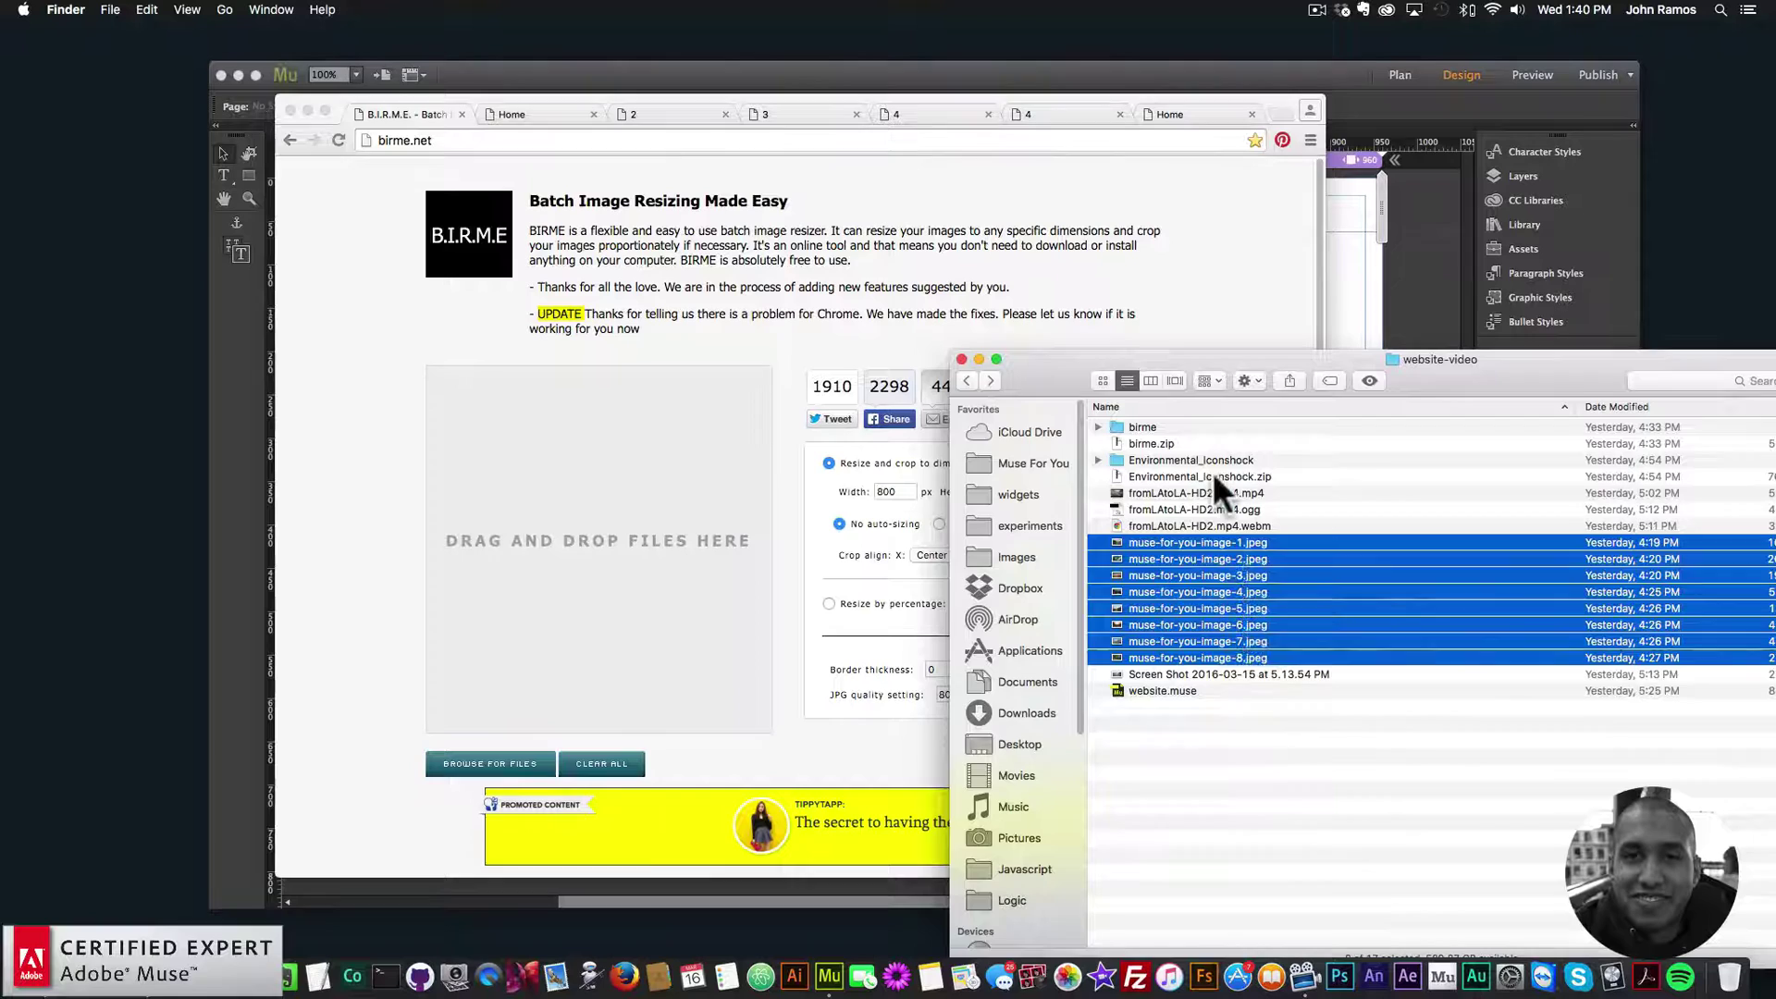
# - Check BIRME's 800 by 600 px crop dimensions and load the eight selected images into its upload area
pyautogui.click(832, 338)
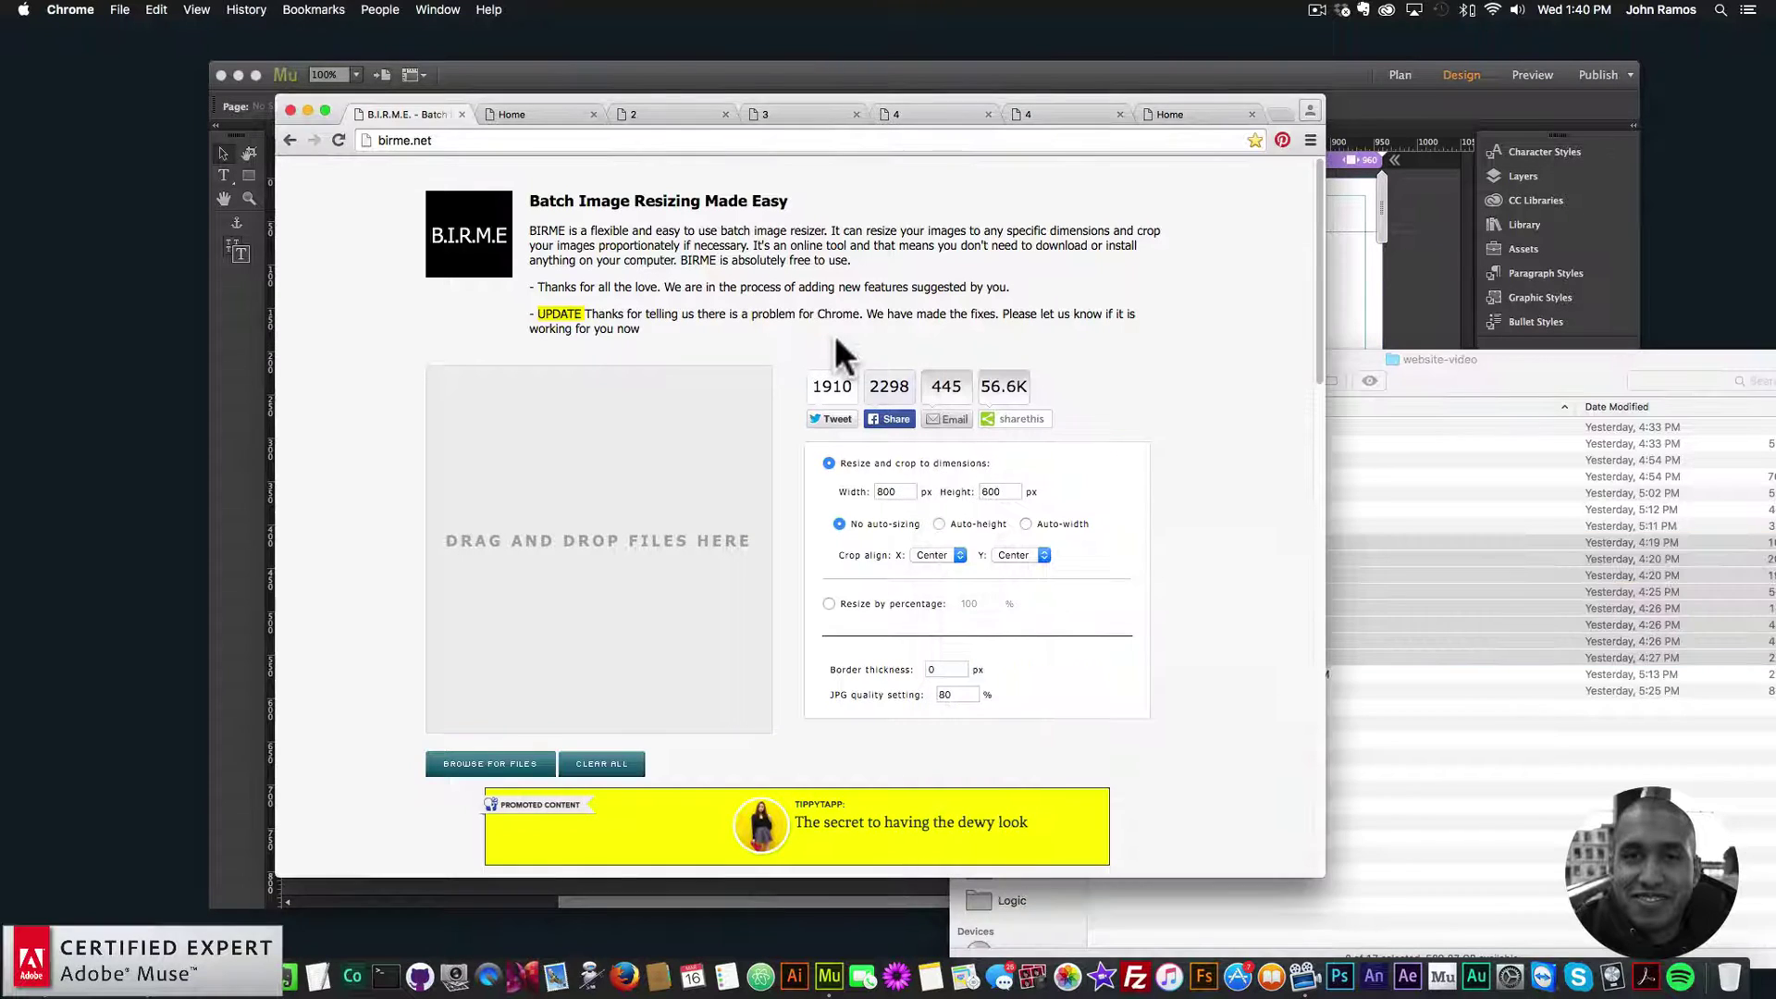
pyautogui.click(902, 493)
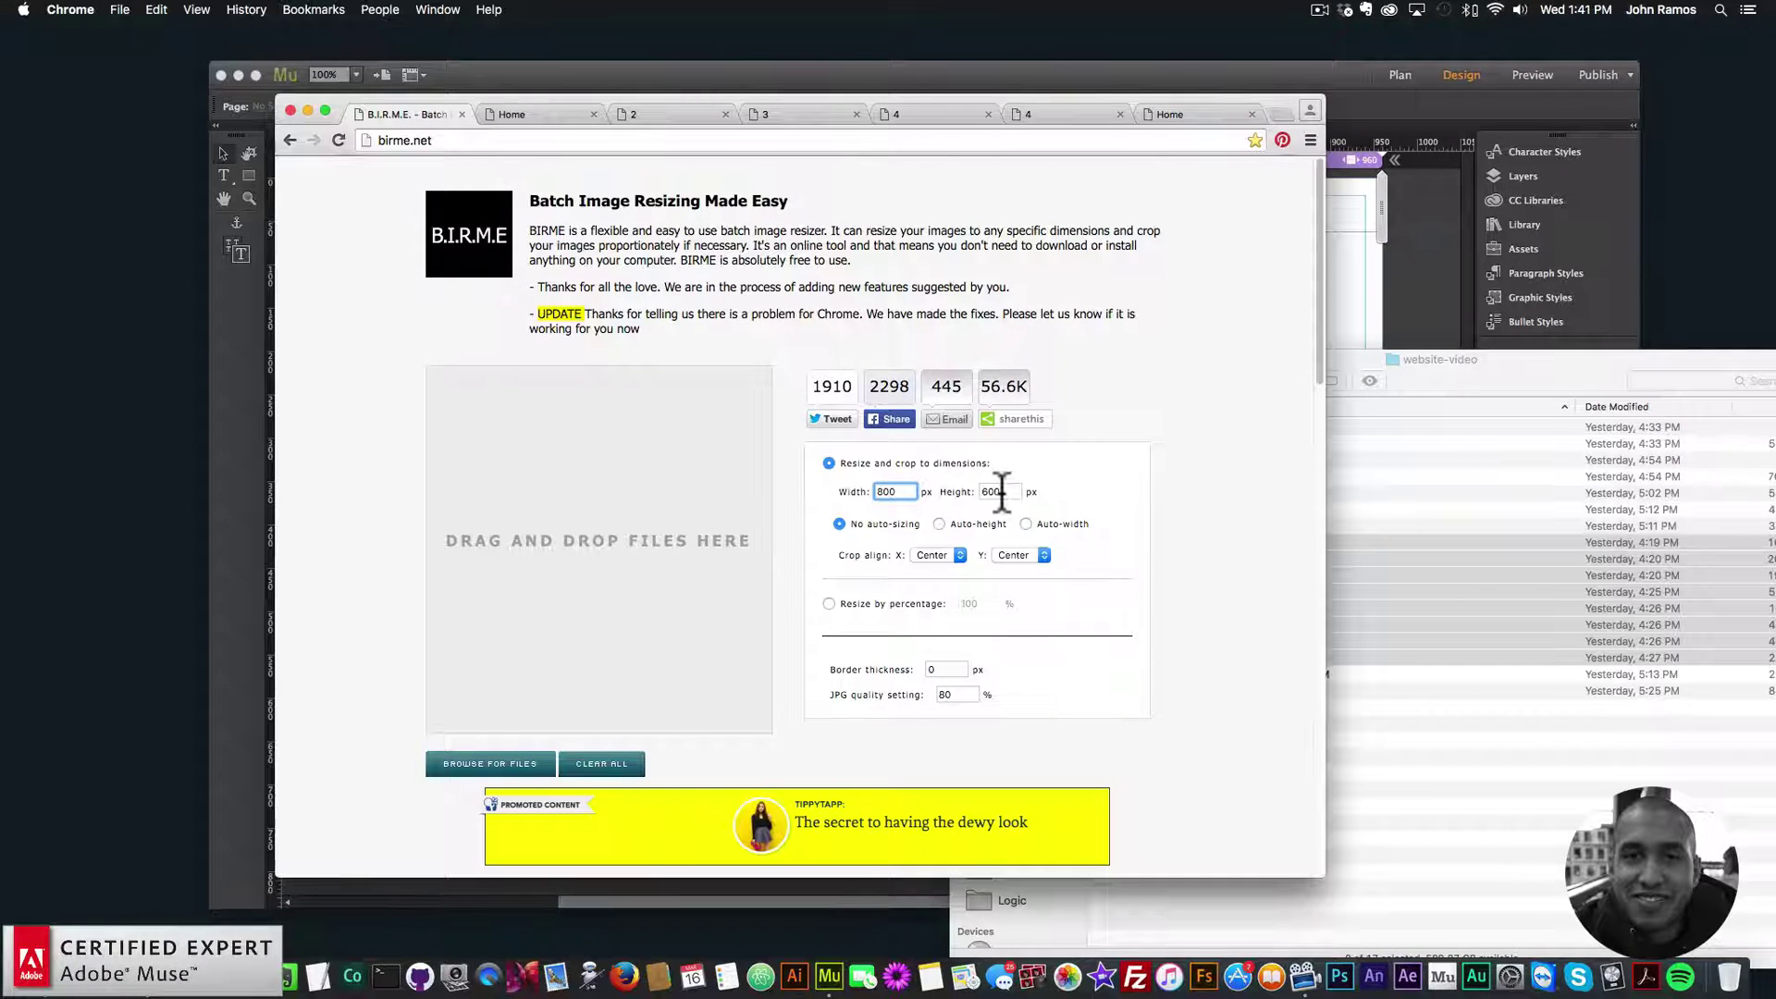
pyautogui.moveTo(1541, 379); pyautogui.dragTo(1657, 257)
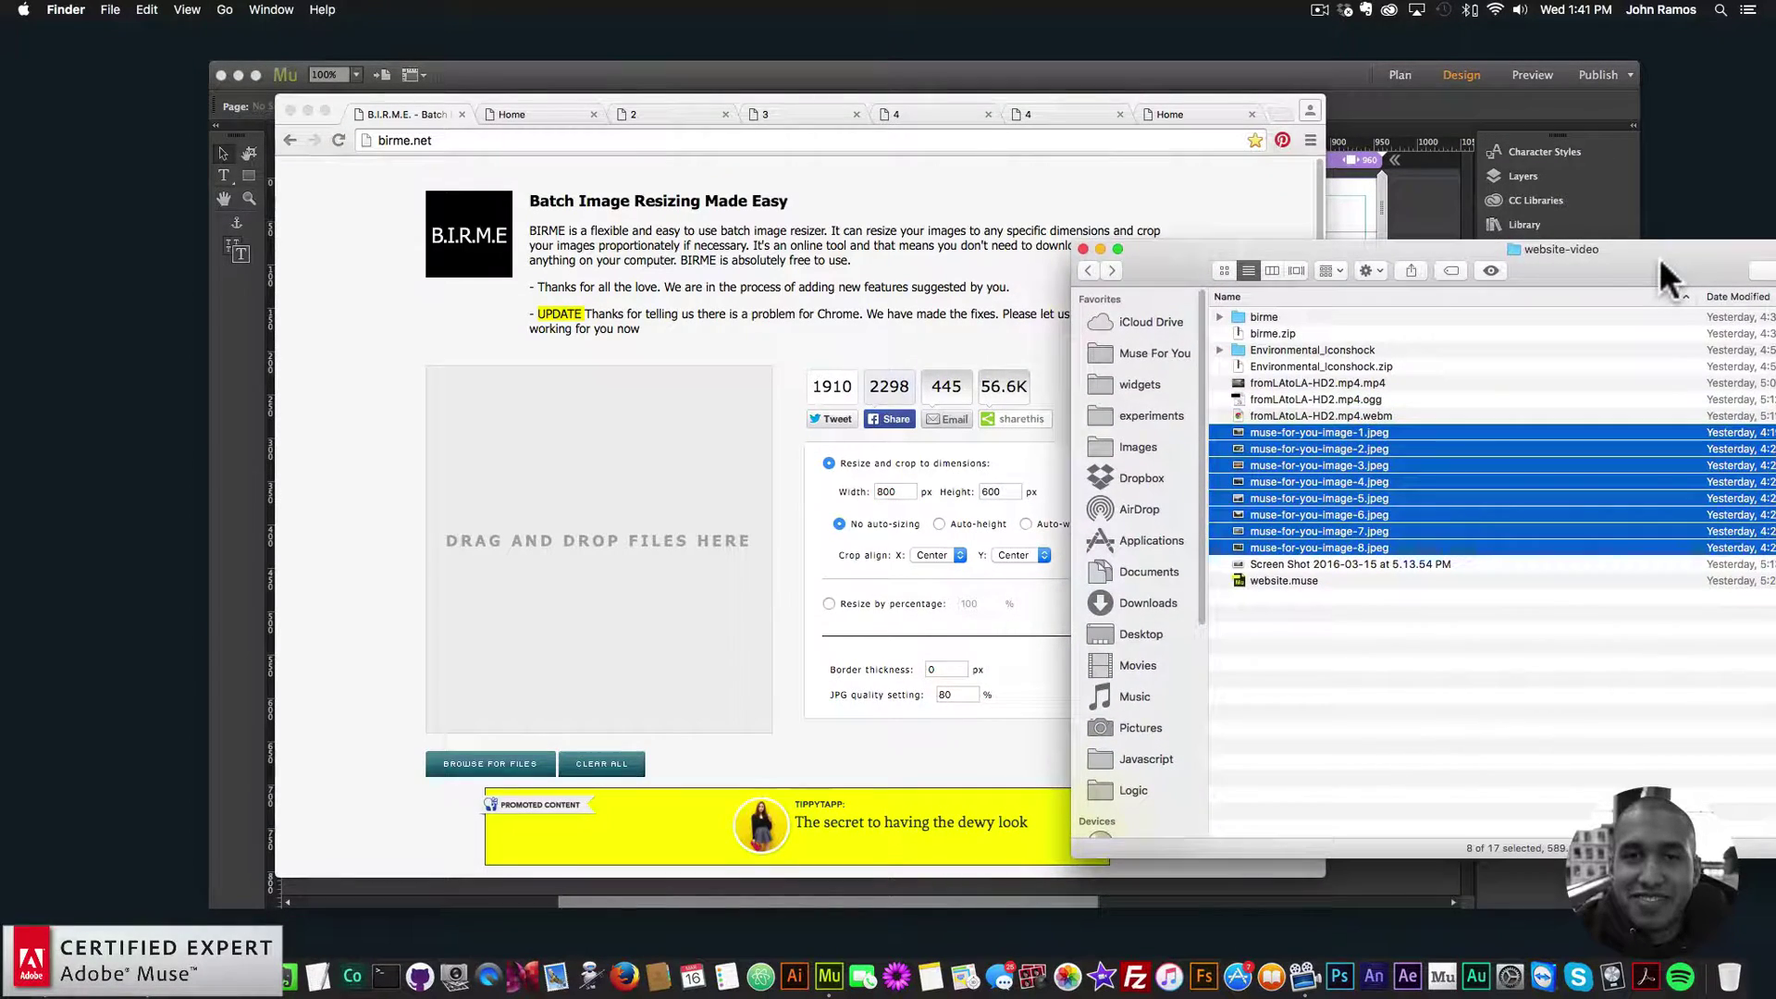
pyautogui.moveTo(1302, 449); pyautogui.dragTo(629, 470)
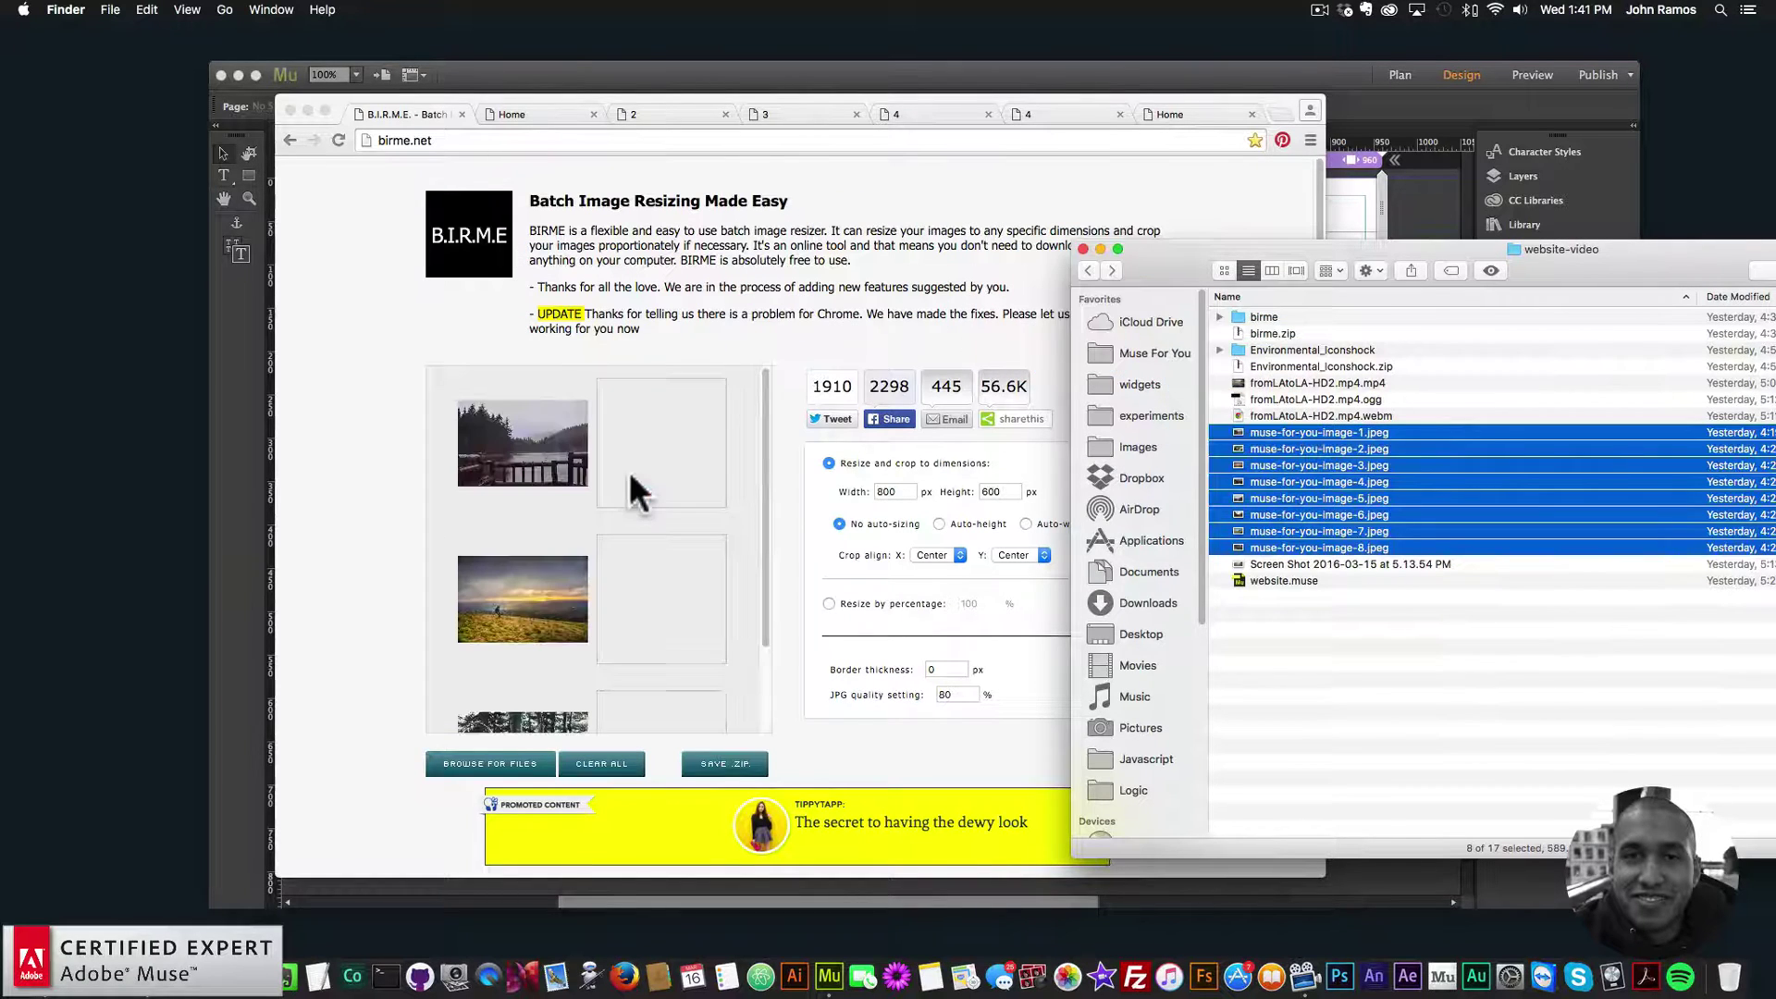
# - Review the previews of the loaded images and save the resized set as birme.zip
pyautogui.click(764, 507)
pyautogui.moveTo(766, 419); pyautogui.dragTo(760, 714)
pyautogui.click(729, 775)
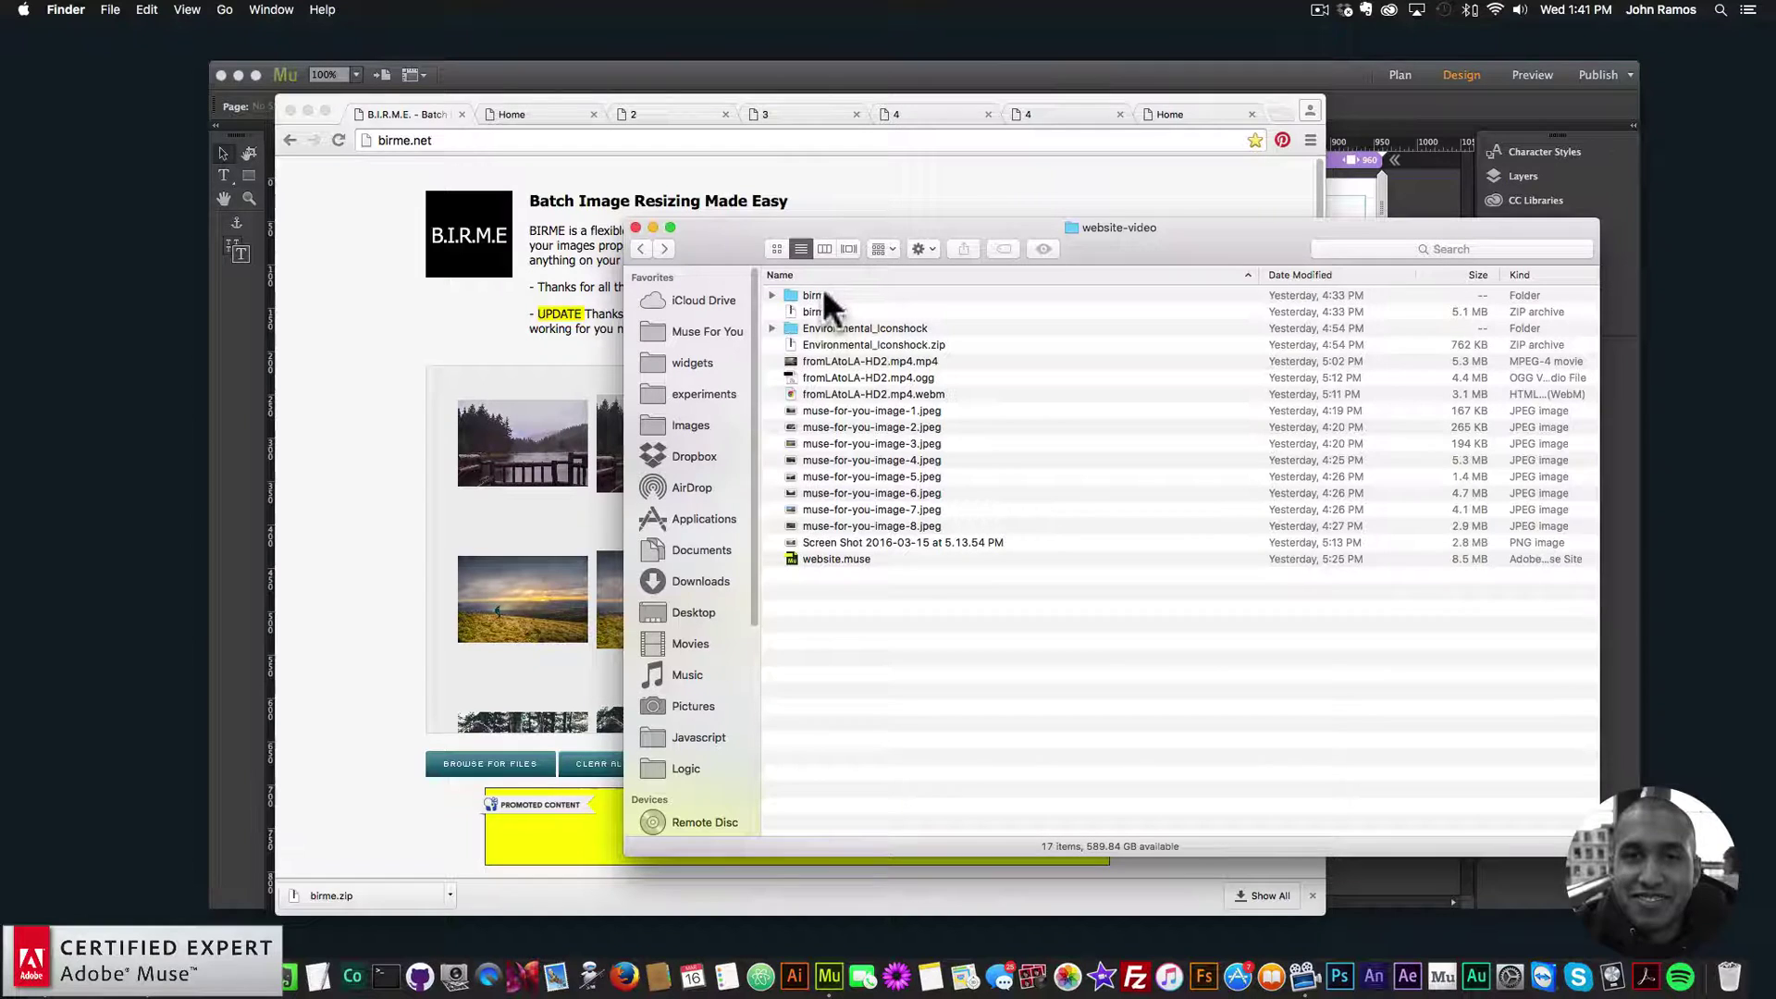
# - Show the birme folder as a list and compare the resized images' file sizes with the originals in website-video
pyautogui.moveTo(920, 227); pyautogui.dragTo(985, 245)
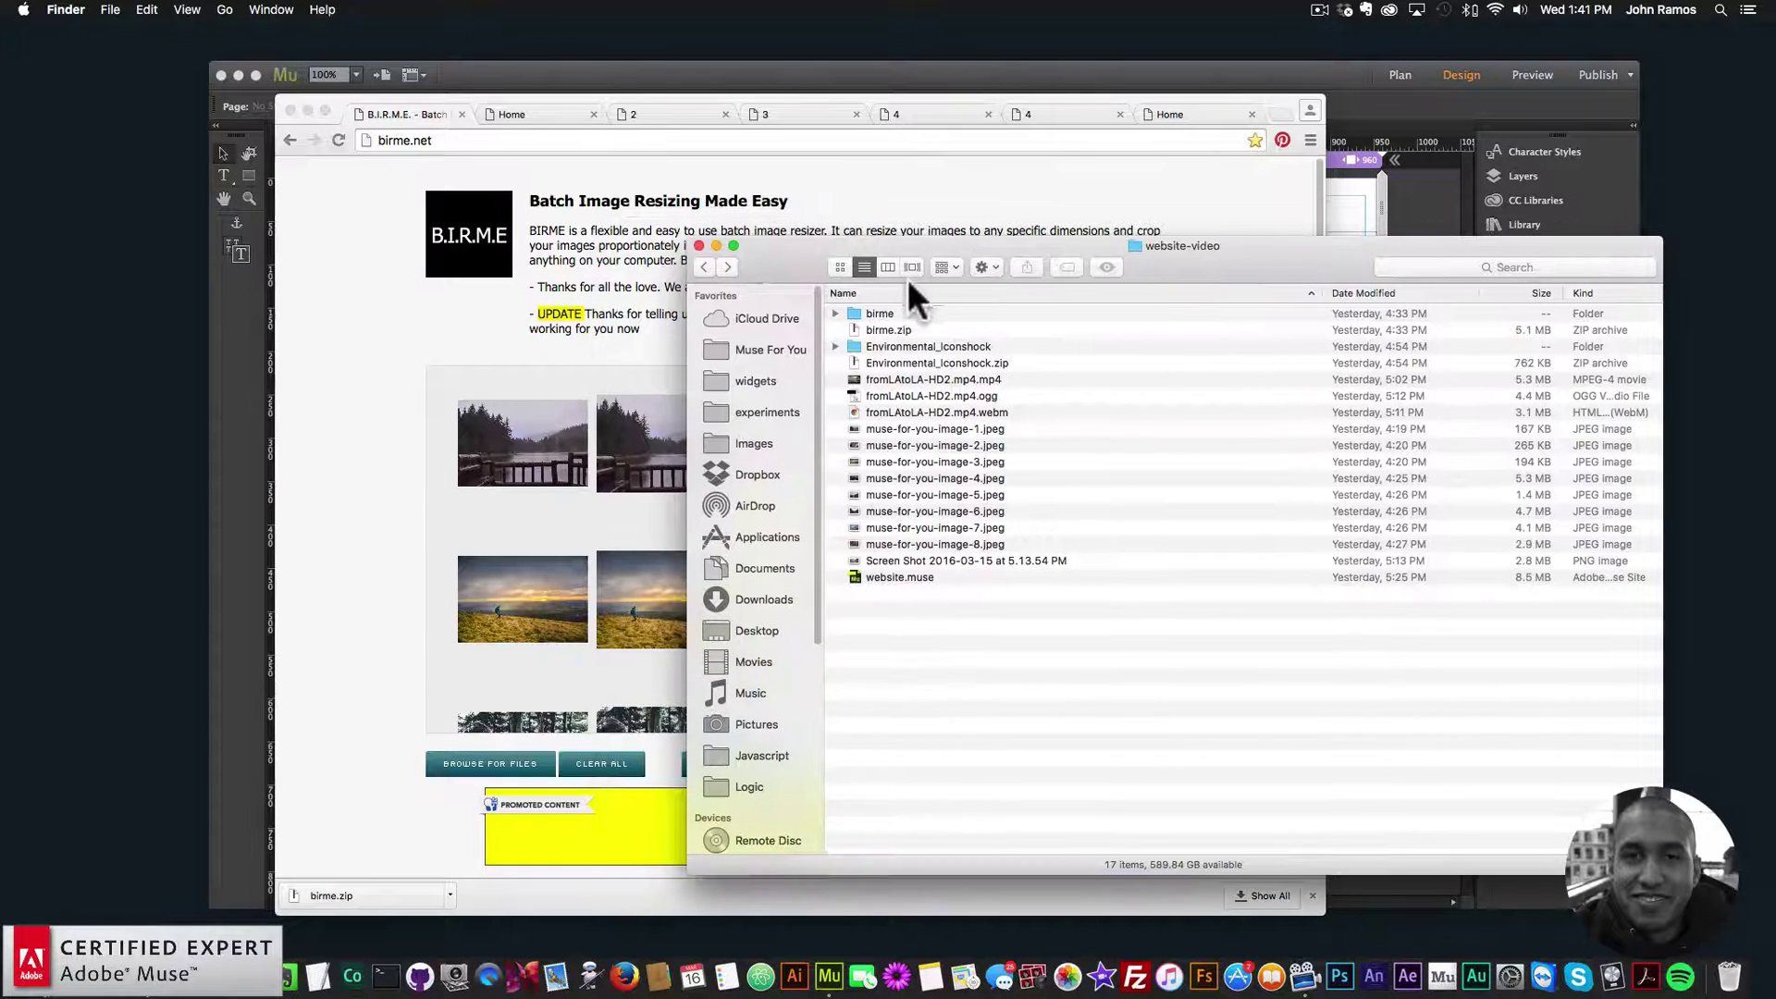
pyautogui.doubleClick(878, 314)
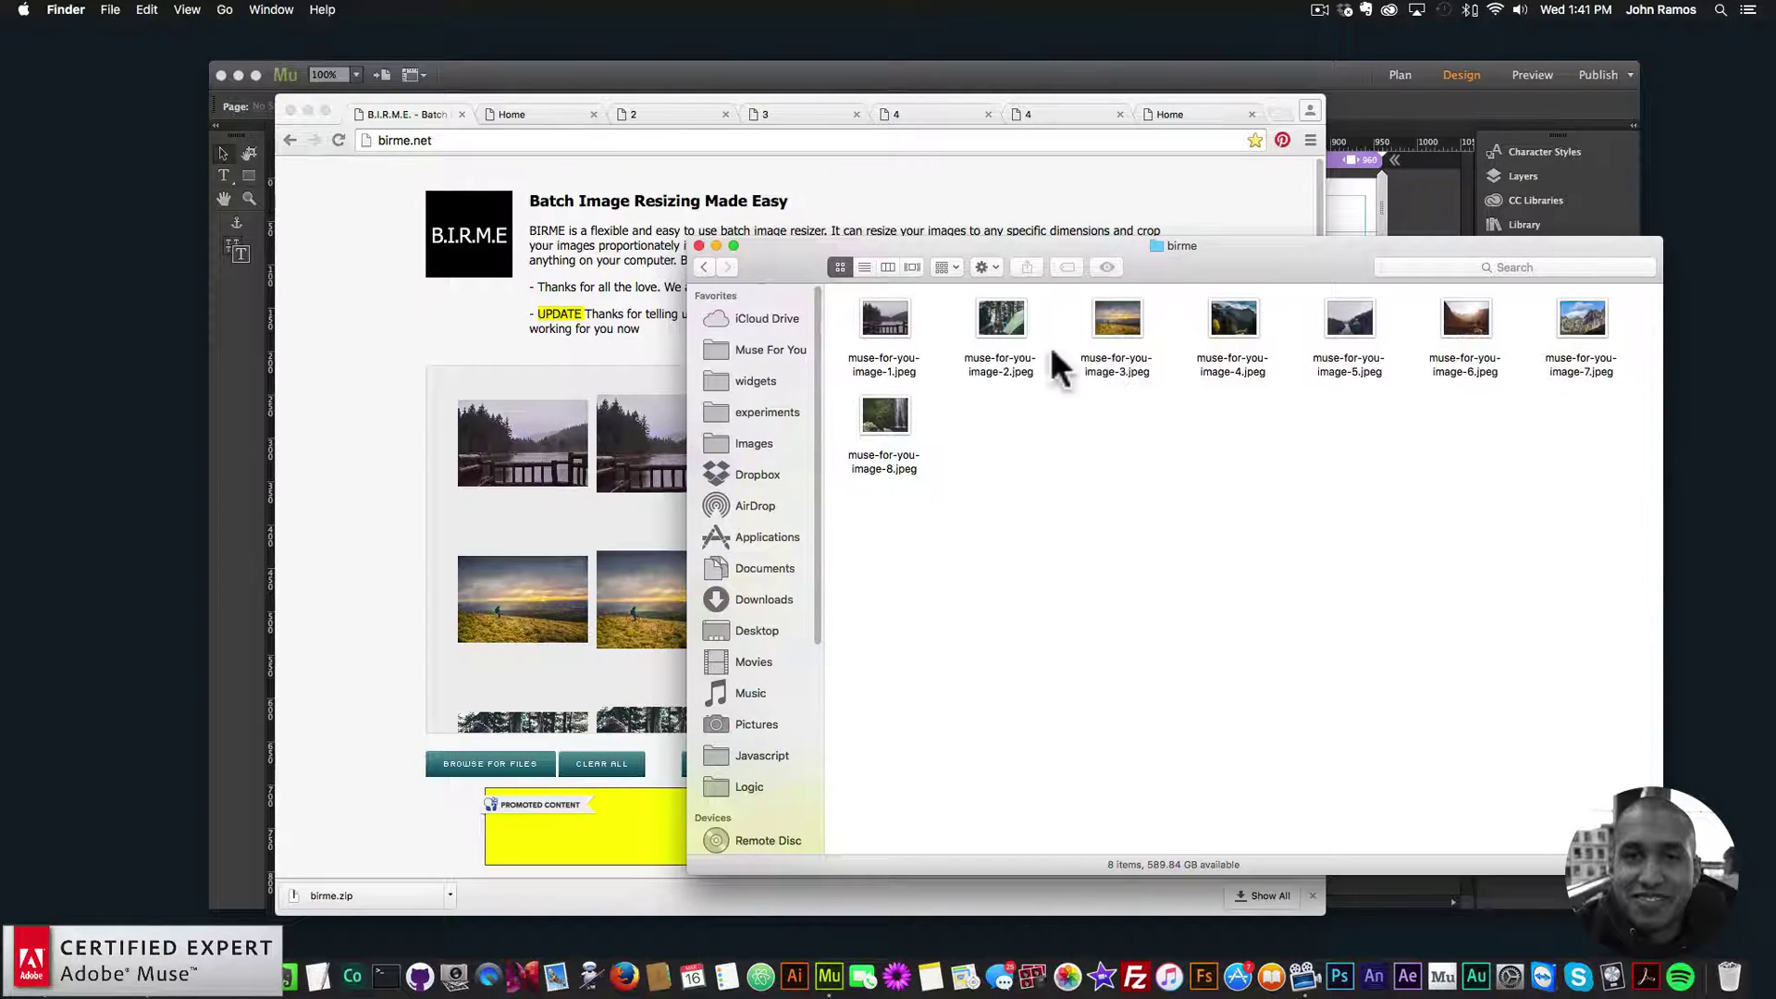
pyautogui.click(862, 267)
pyautogui.moveTo(1215, 260); pyautogui.dragTo(1260, 285)
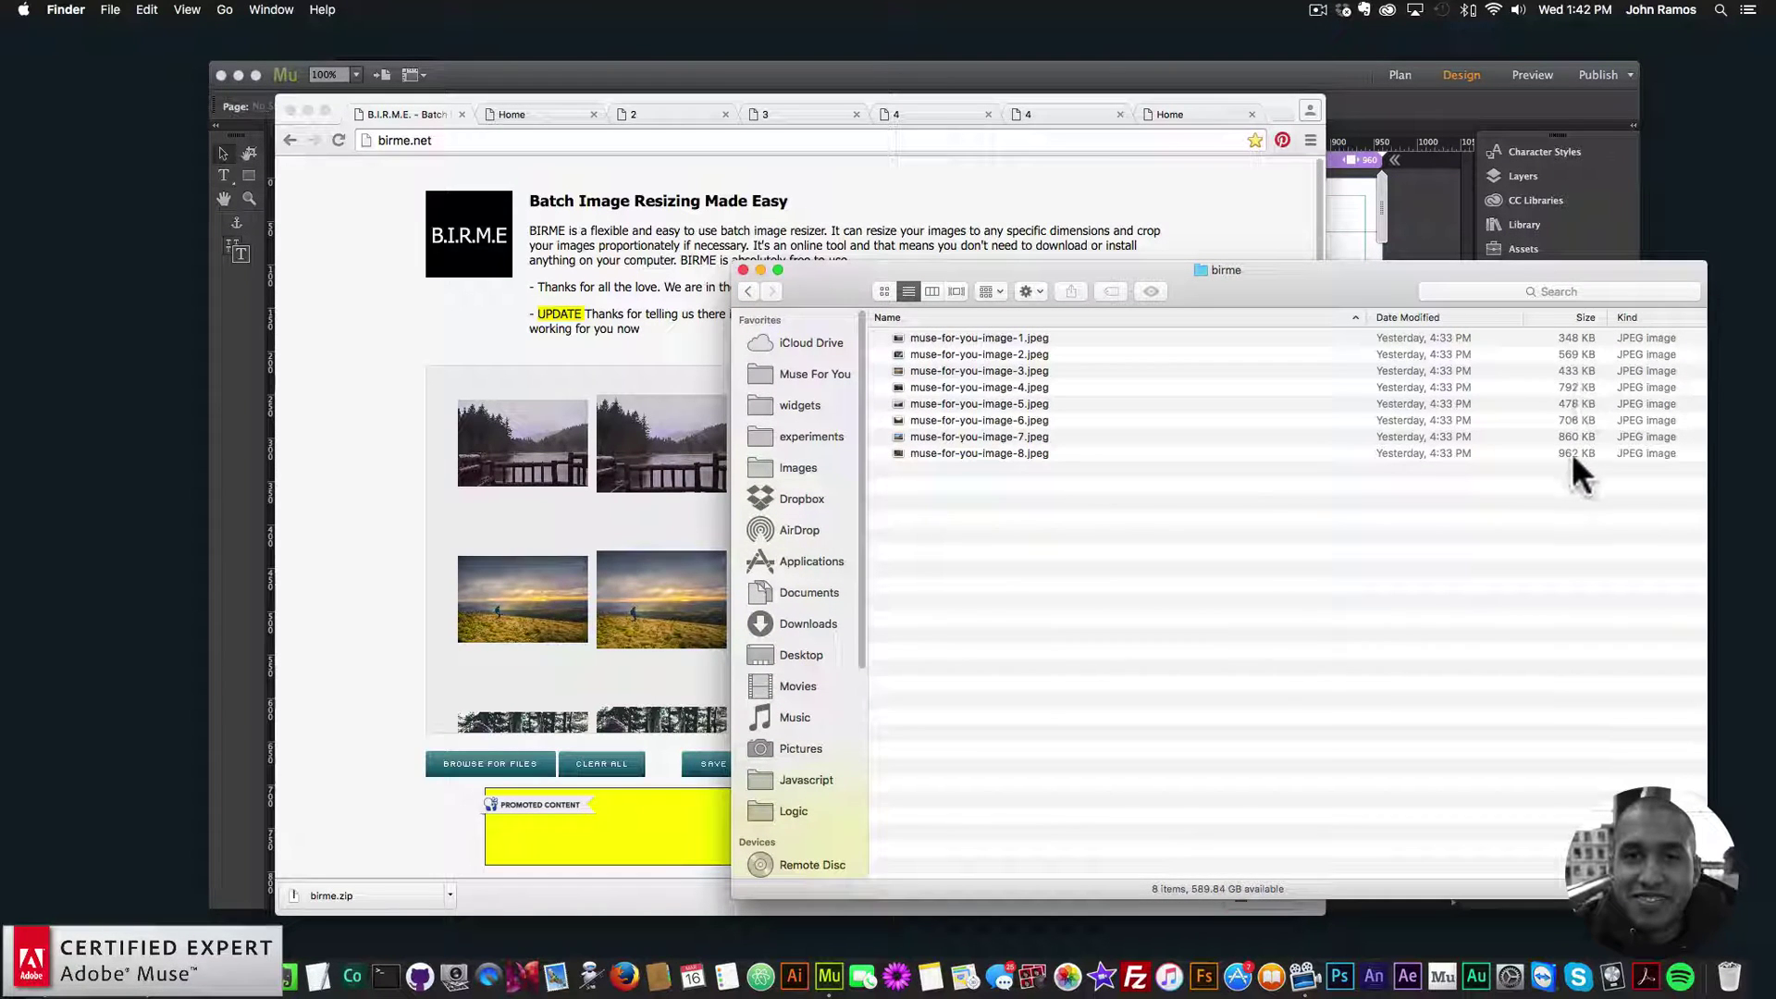
pyautogui.click(748, 291)
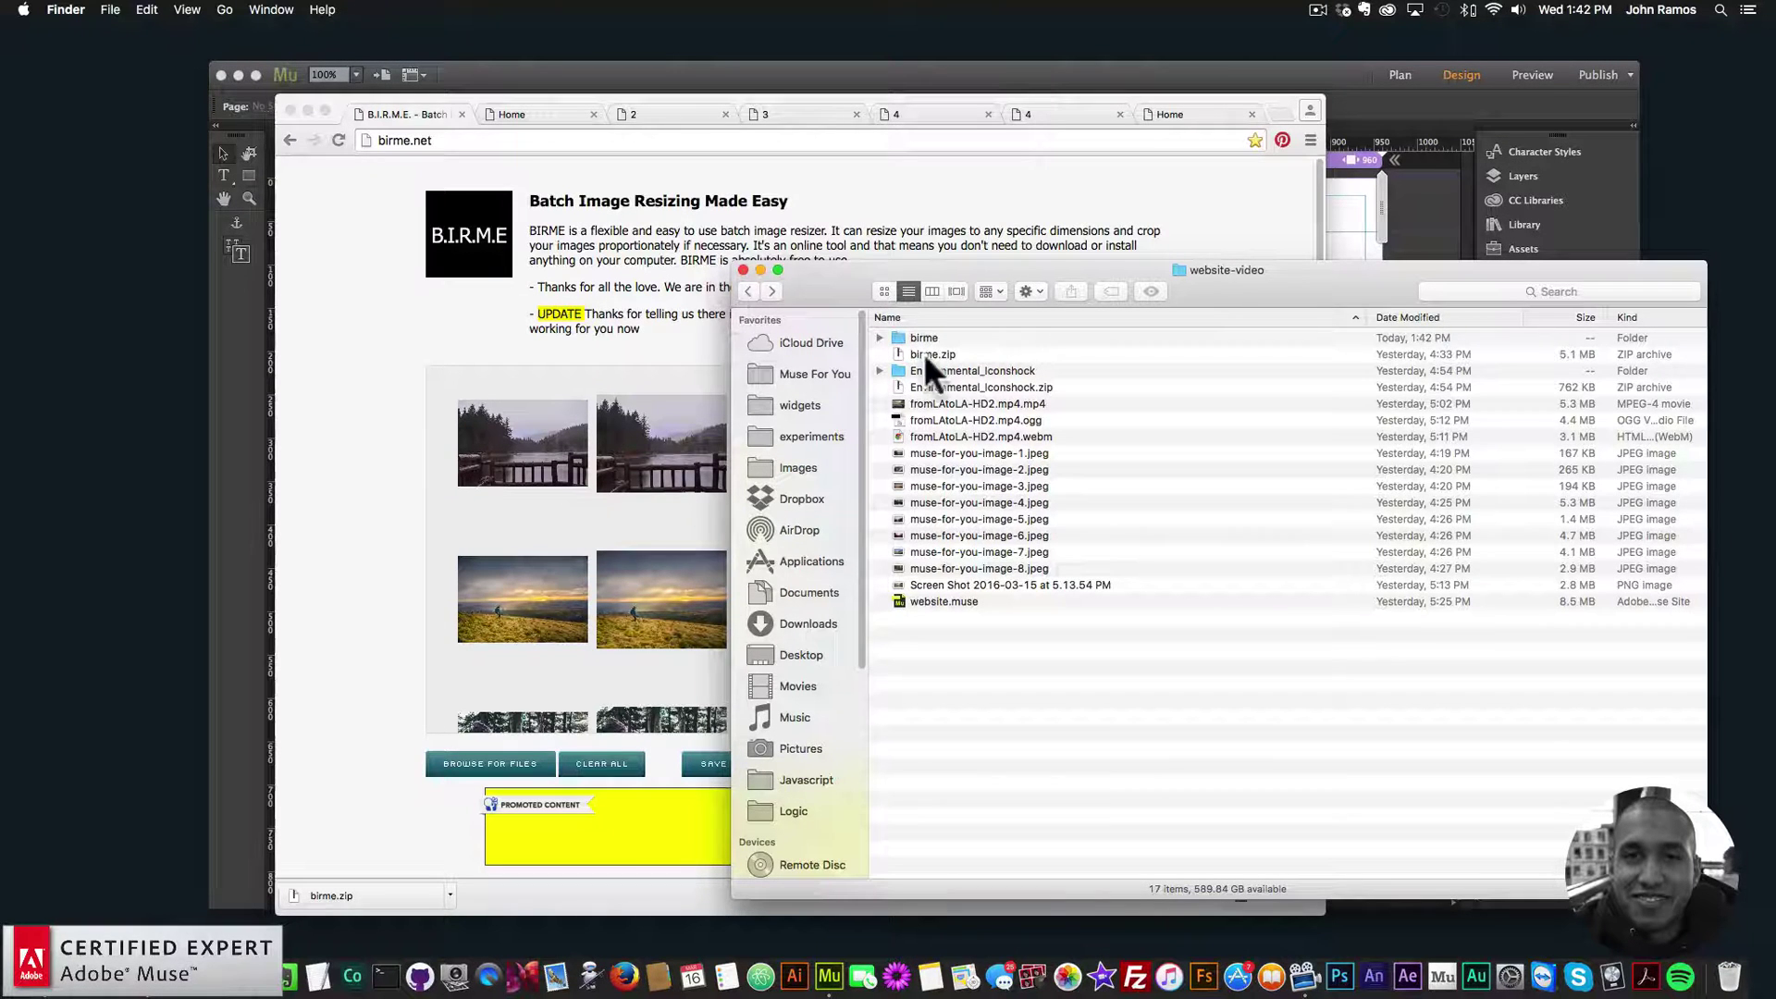
pyautogui.doubleClick(951, 336)
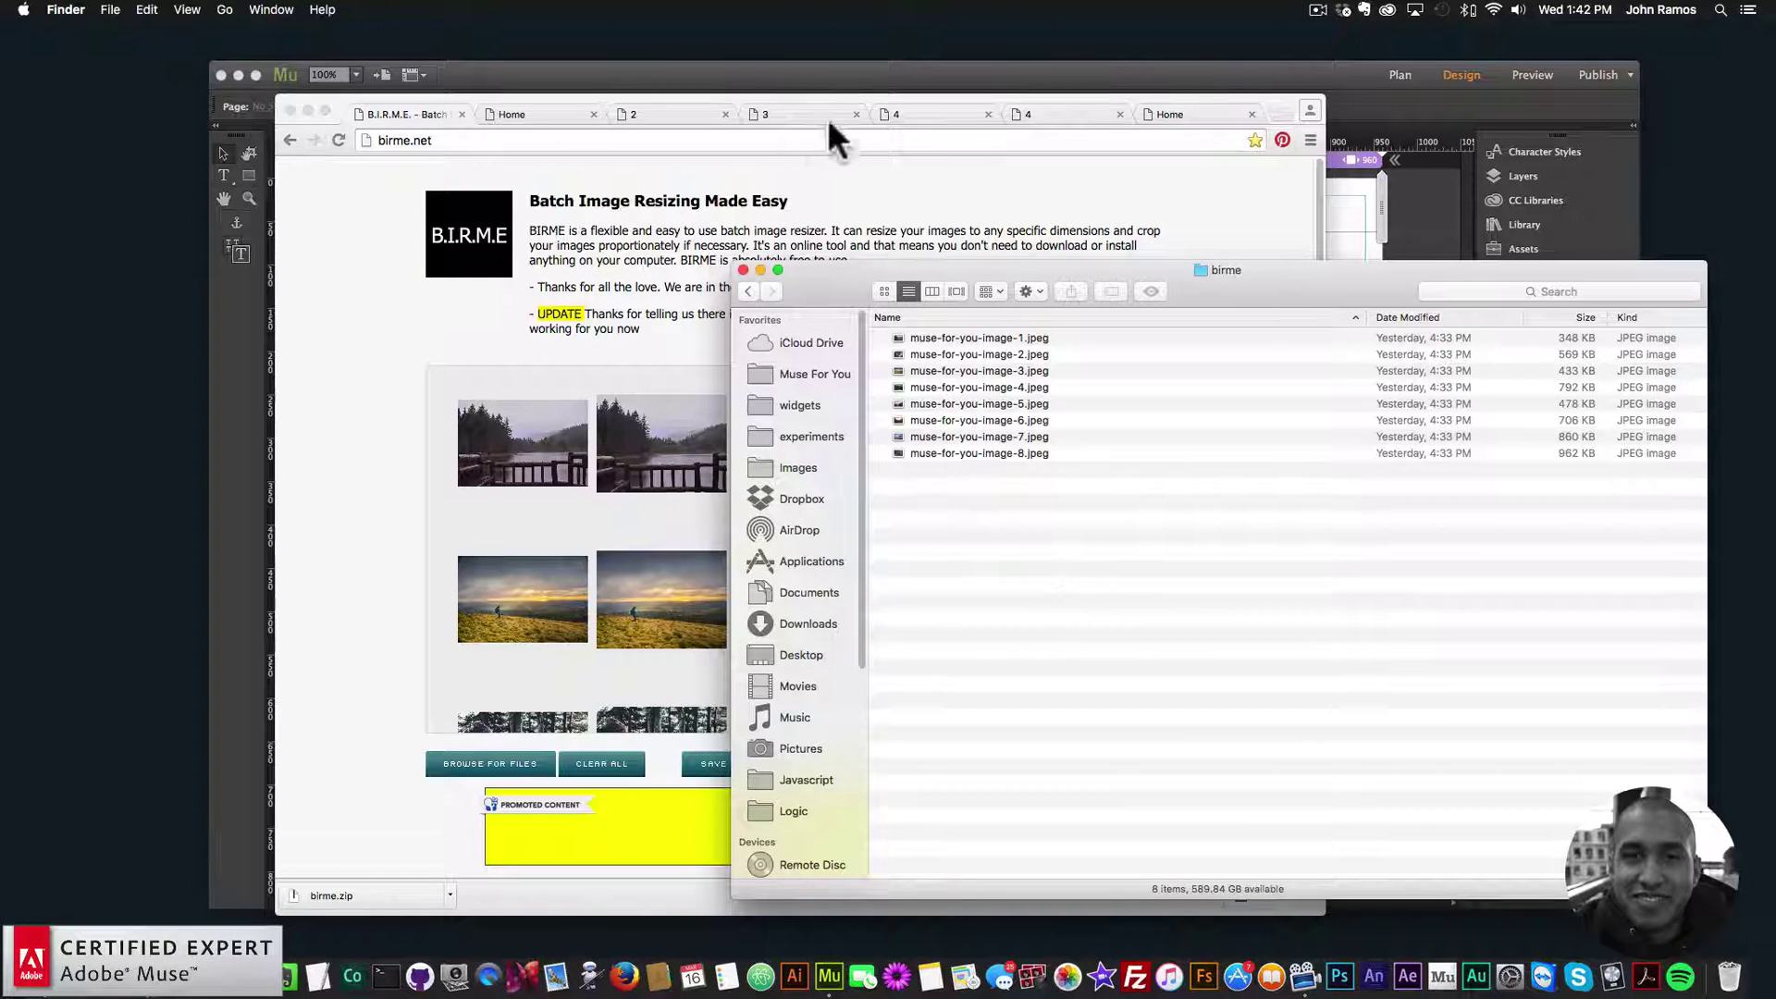
# - Return to Chrome, go back from the BIRME page, and minimize the browser window
pyautogui.click(602, 258)
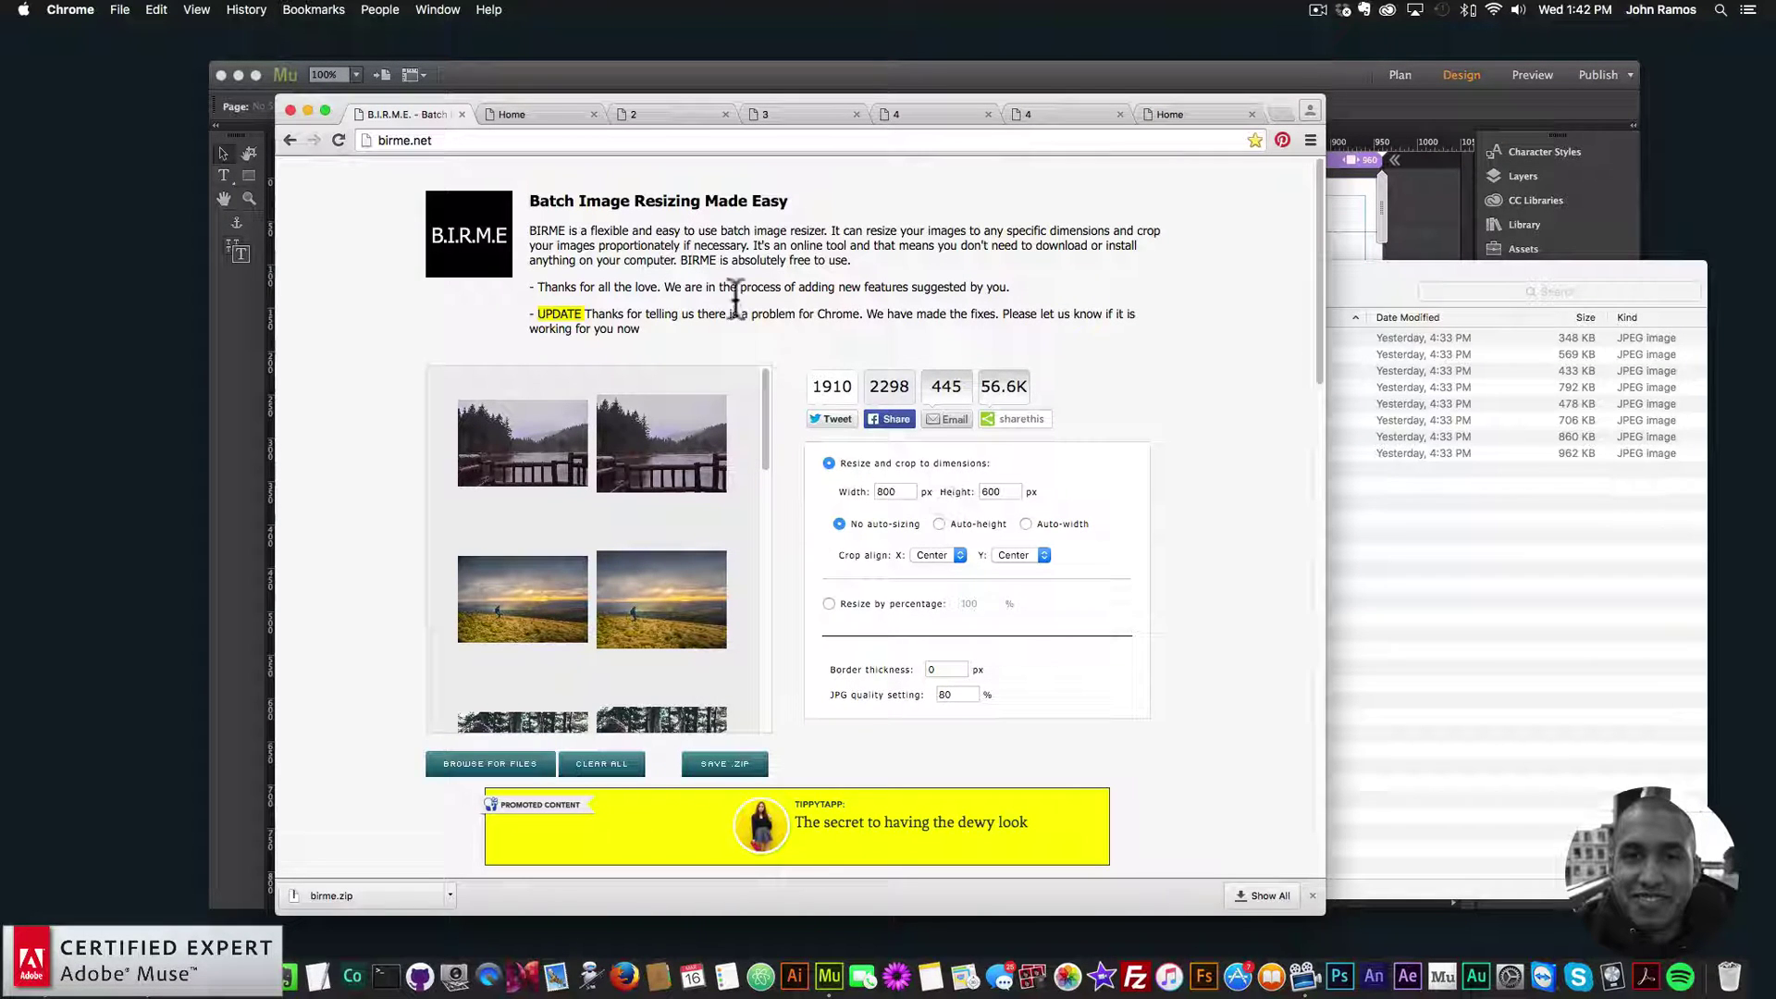
pyautogui.click(293, 136)
pyautogui.click(308, 110)
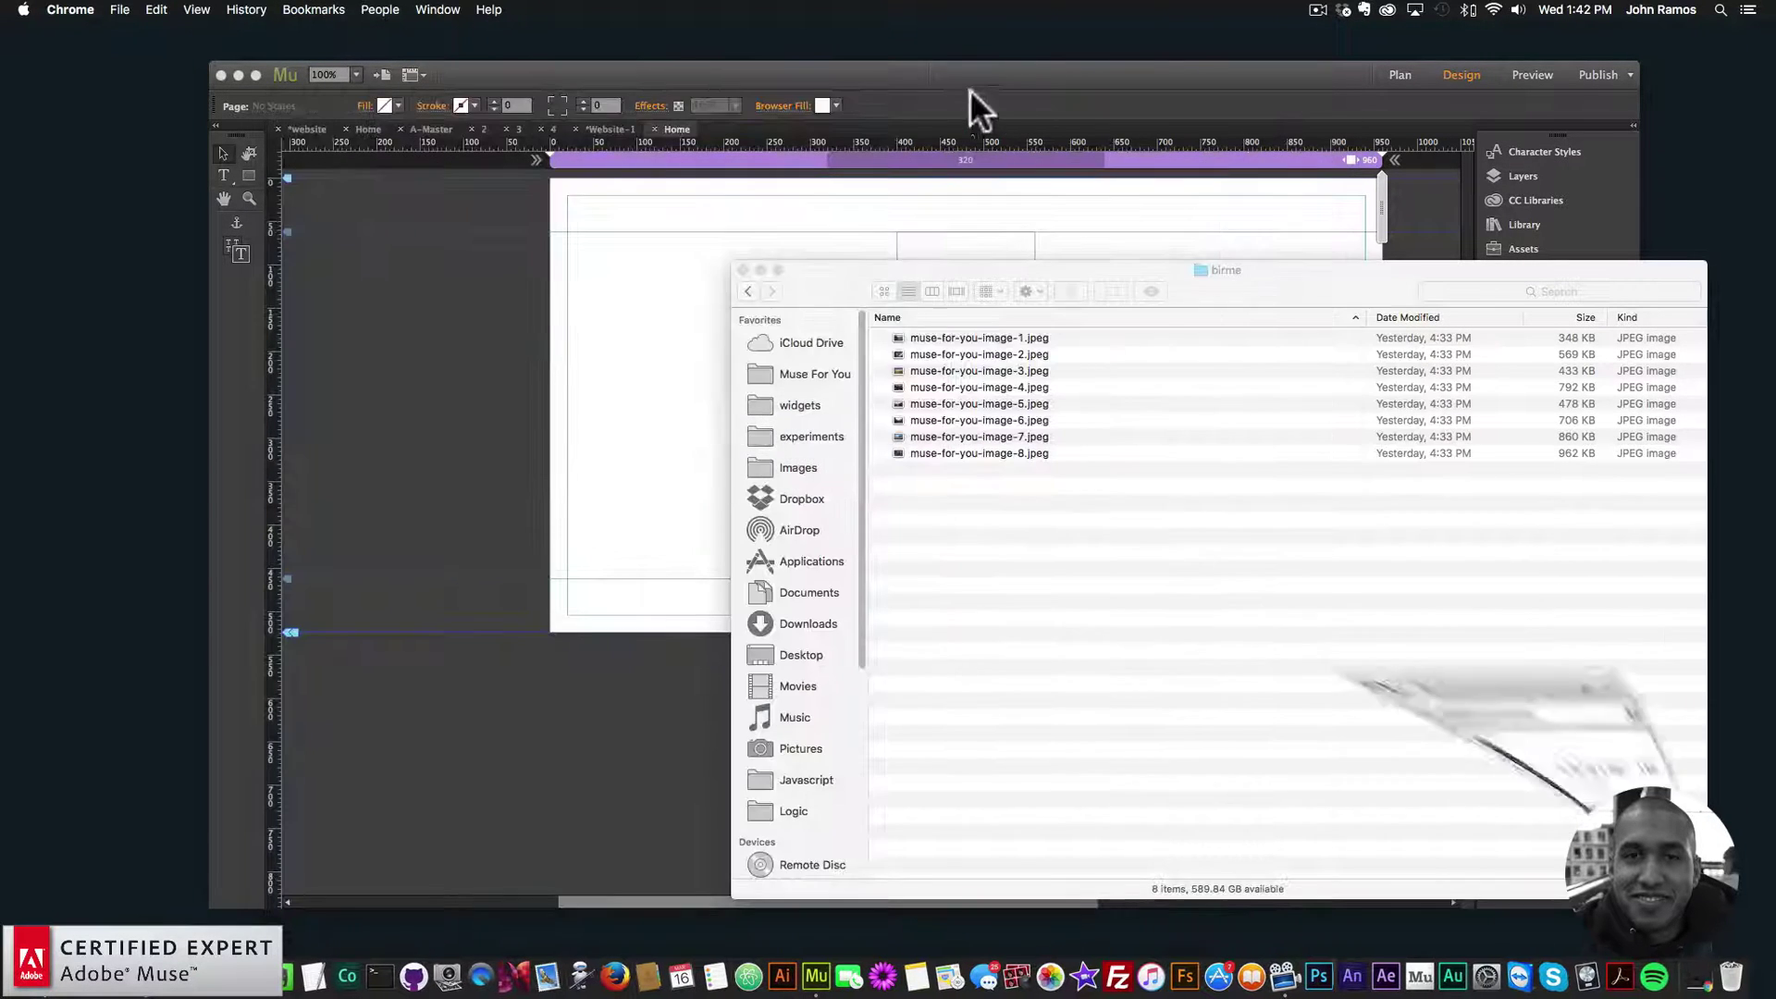
# - Switch to Adobe Muse and add muse-for-you-image-1.jpeg from the birme folder as Image 1 in the slider widget's options
pyautogui.click(819, 80)
pyautogui.click(1082, 322)
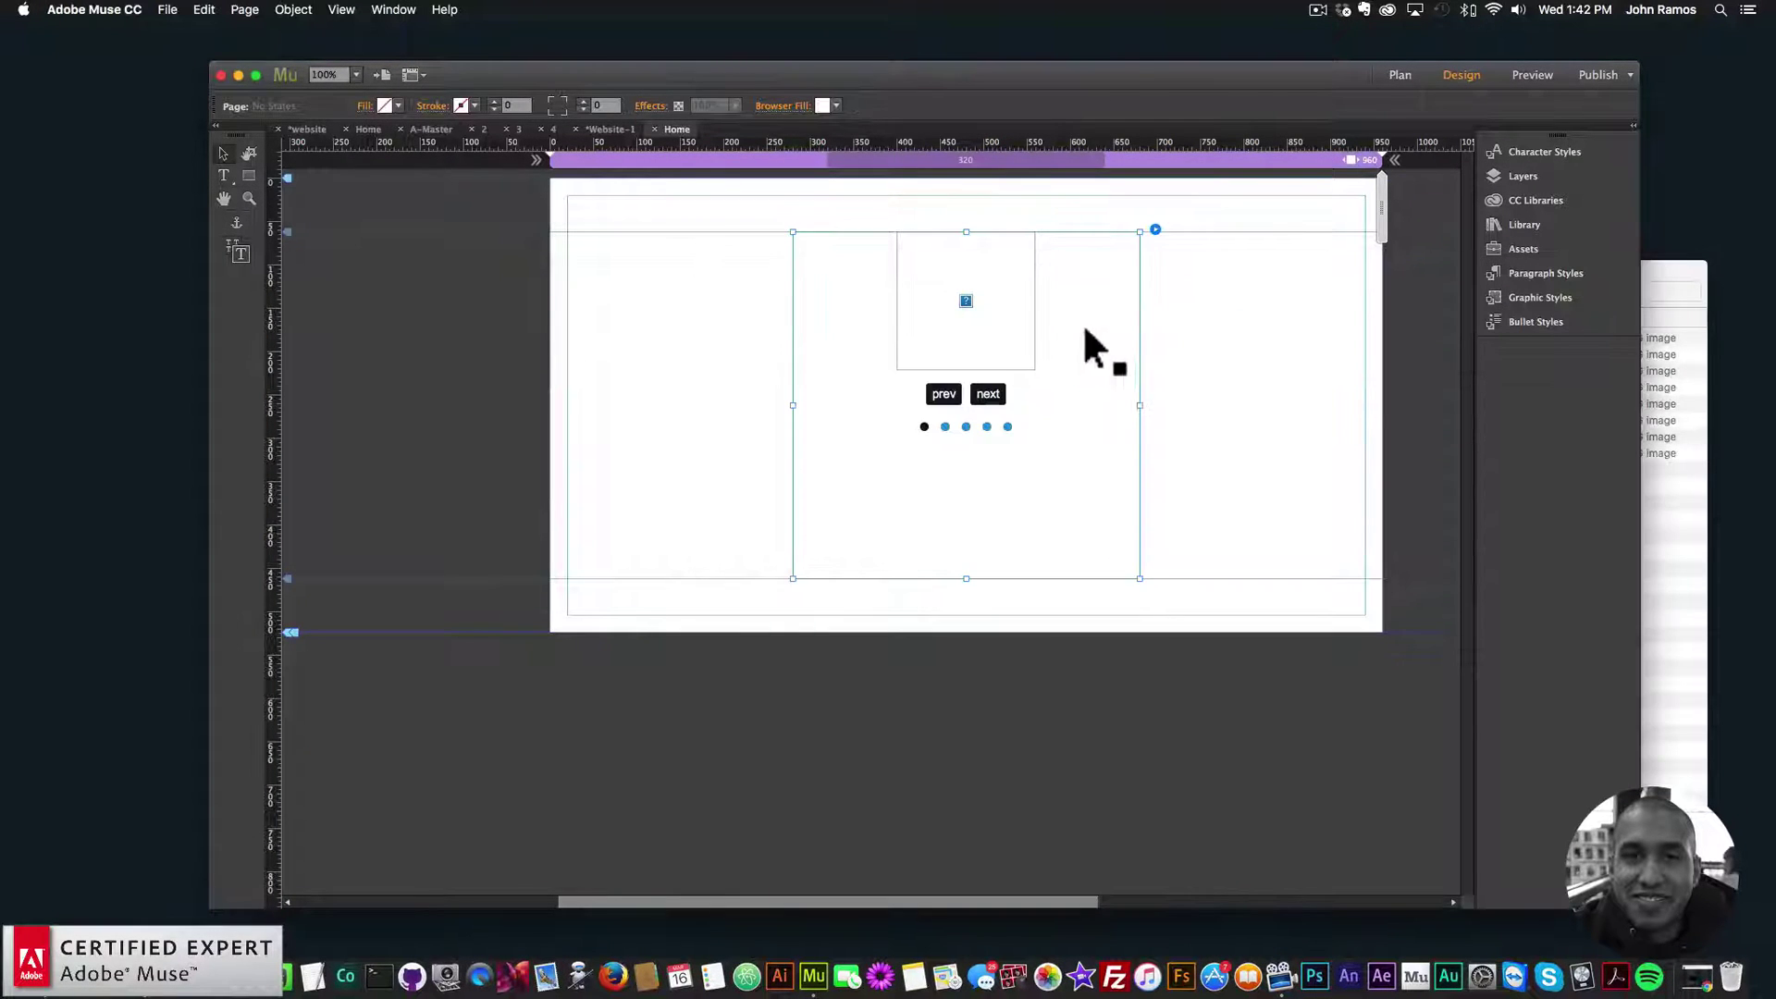
pyautogui.click(1156, 227)
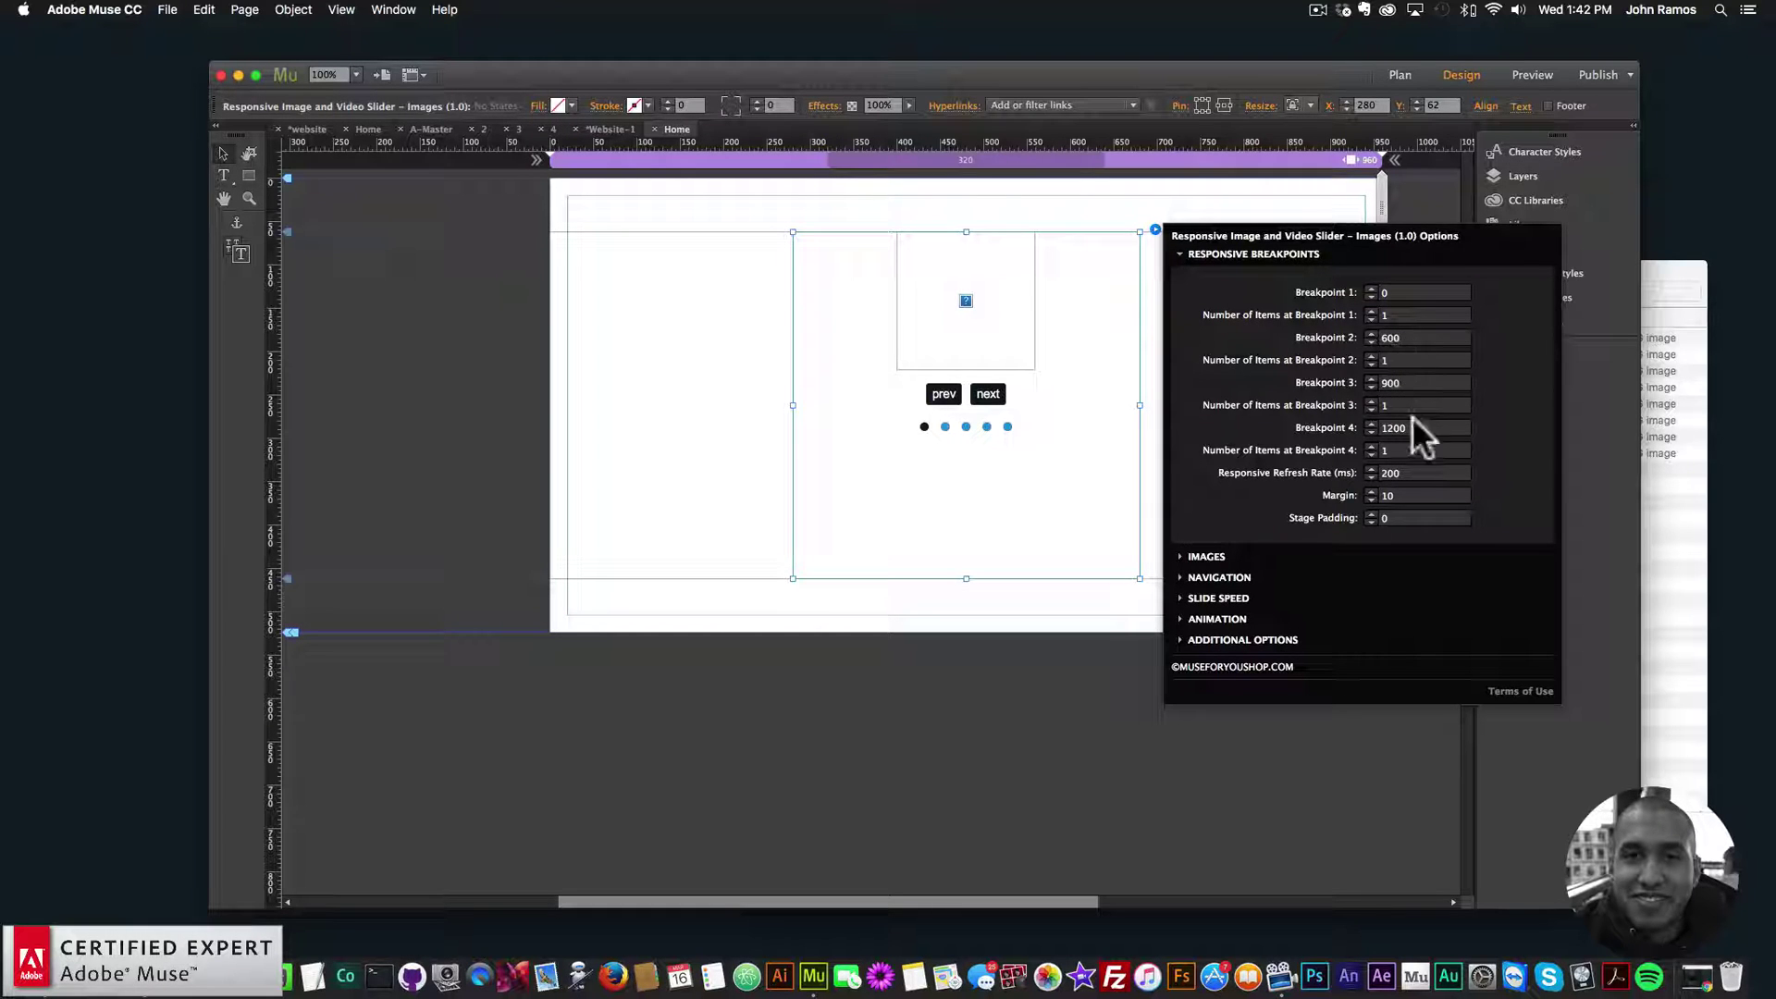
pyautogui.click(1203, 556)
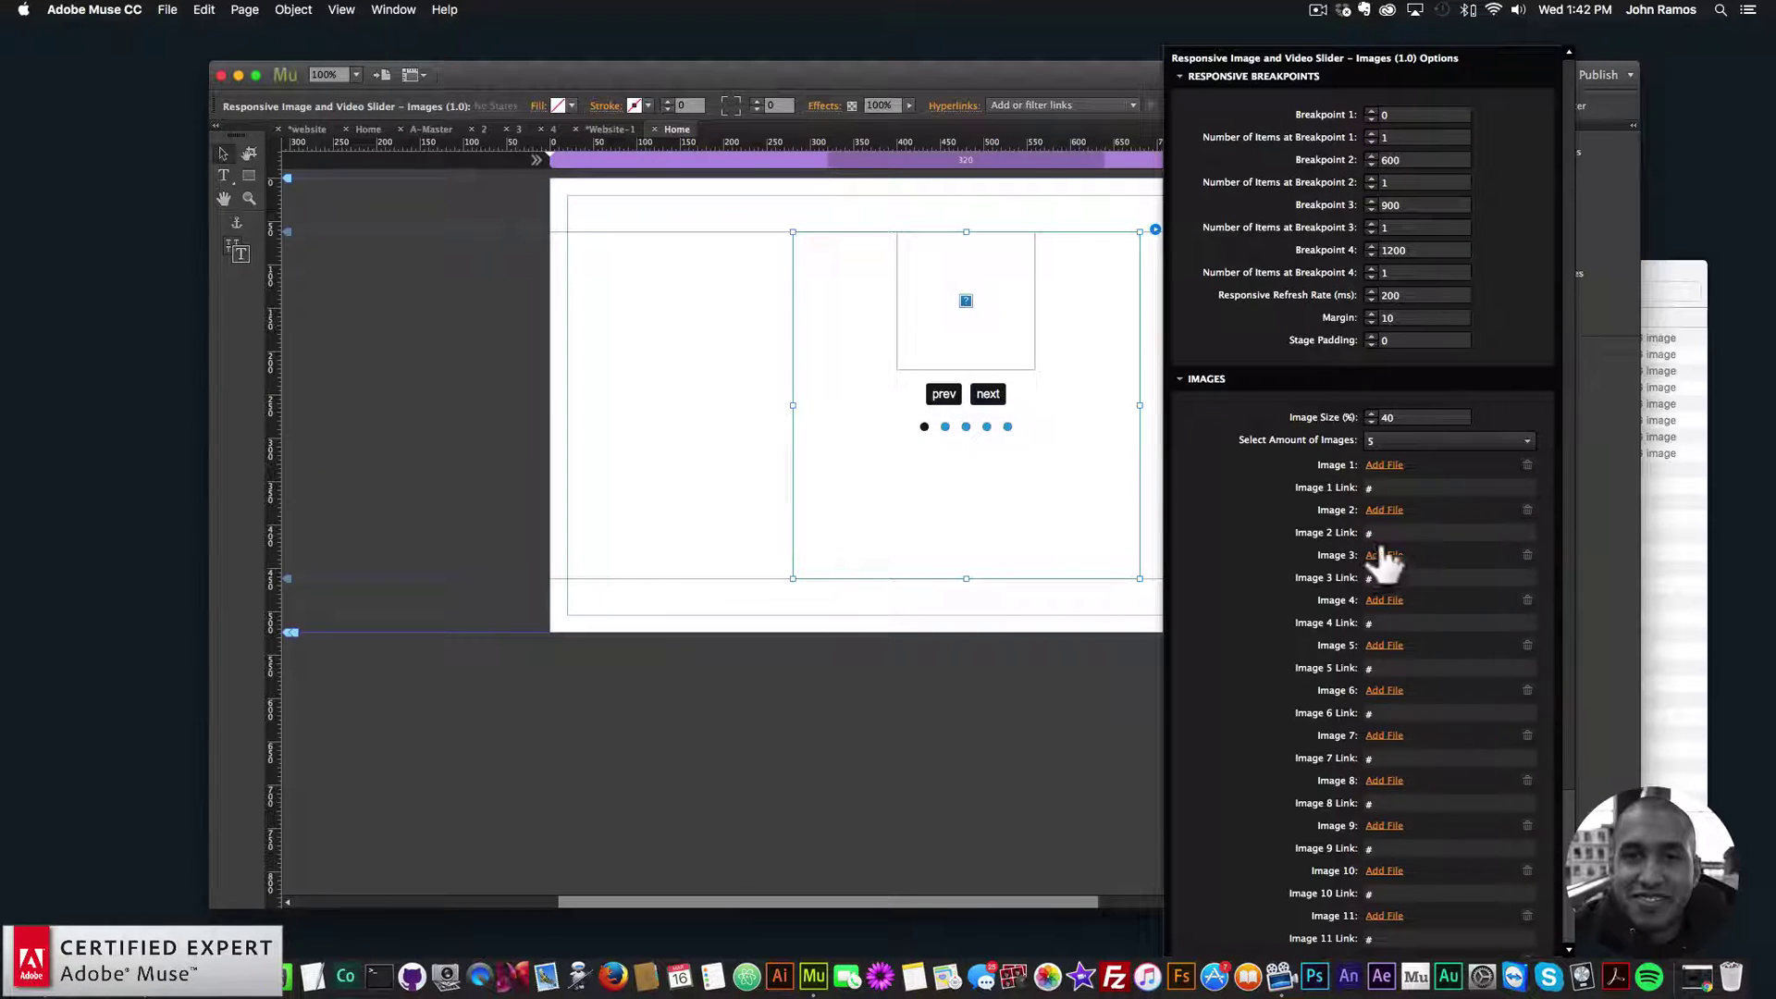
pyautogui.click(1385, 465)
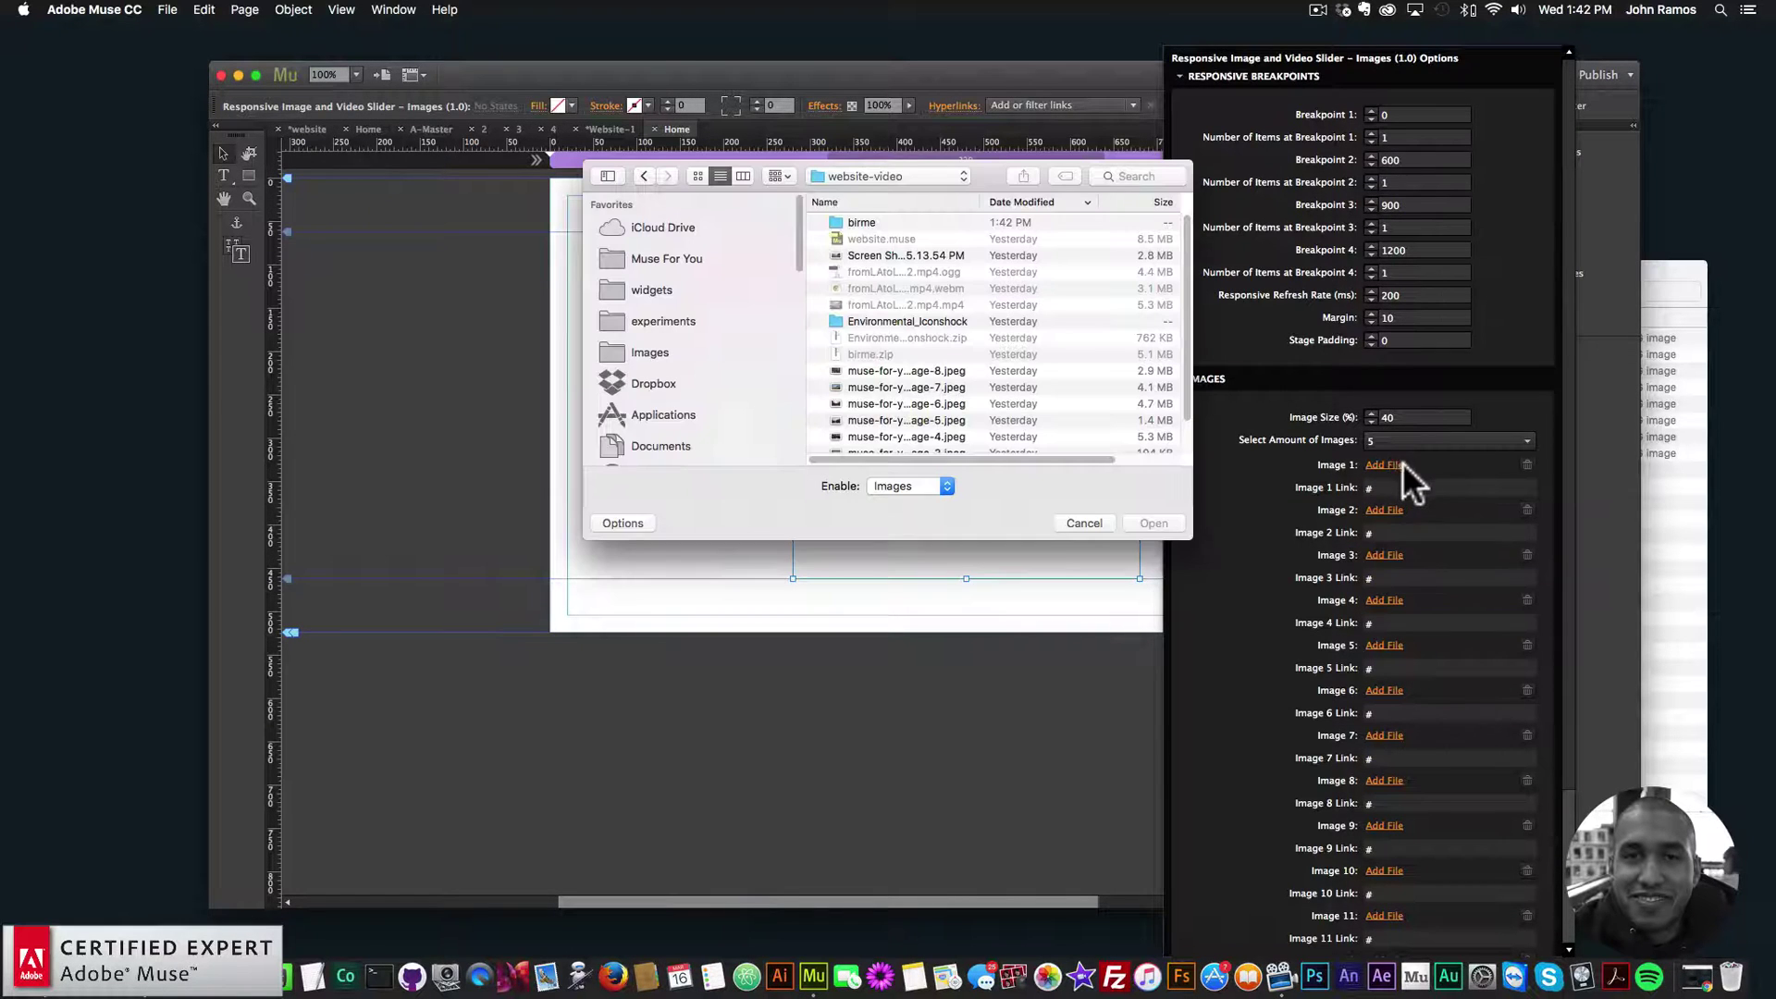
pyautogui.click(857, 222)
pyautogui.doubleClick(858, 222)
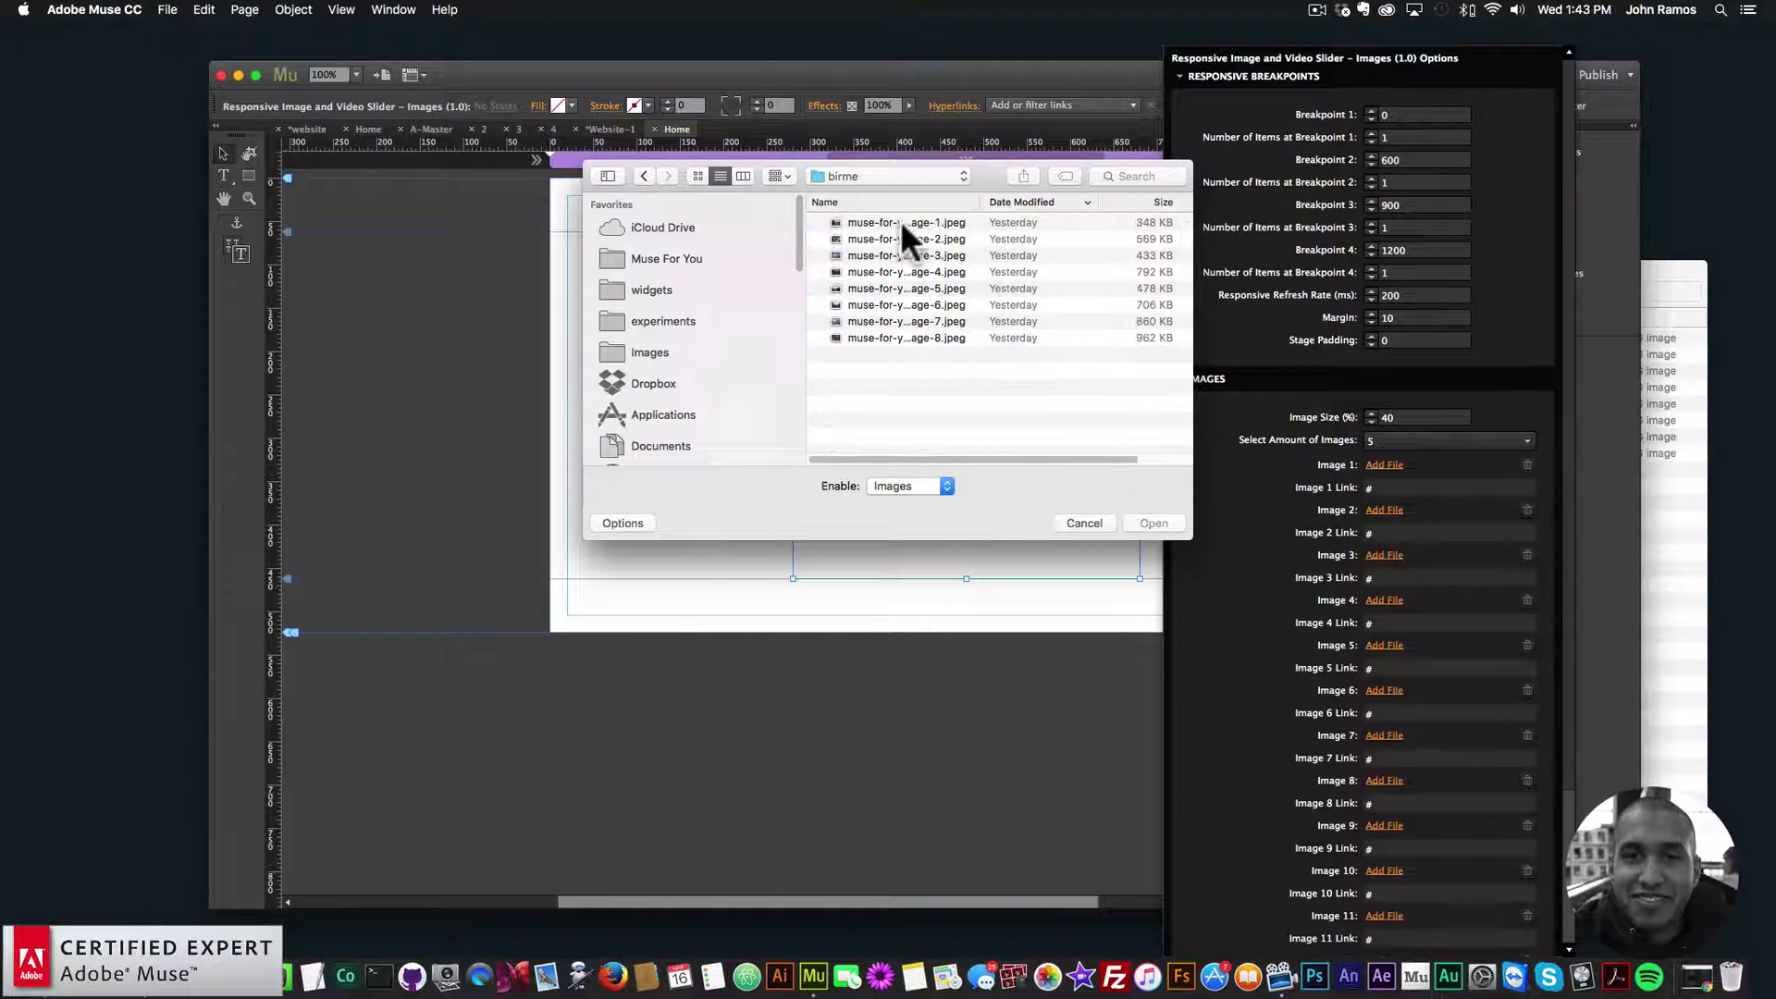
pyautogui.doubleClick(901, 222)
# - Assign muse-for-you-image-2.jpeg, muse-for-you-image-3.jpeg and muse-for-you-image-4.jpeg to Image 2, Image 3 and Image 4
pyautogui.click(1385, 511)
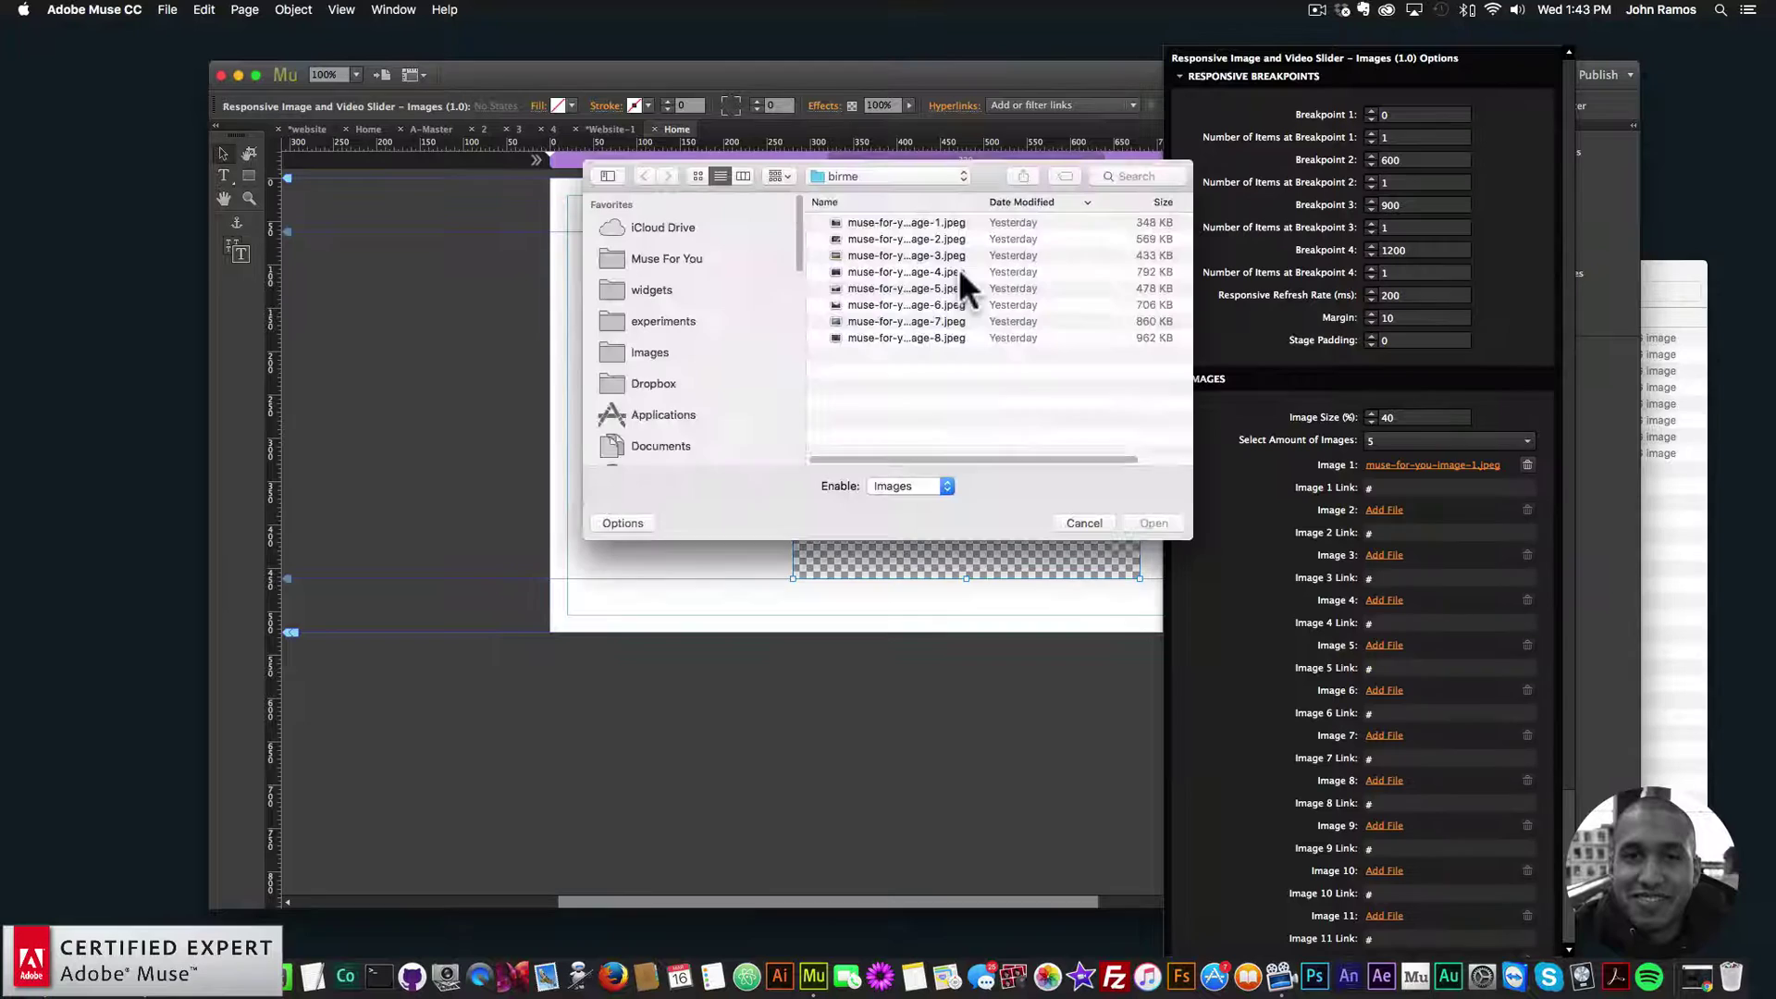
pyautogui.doubleClick(908, 238)
pyautogui.click(1384, 556)
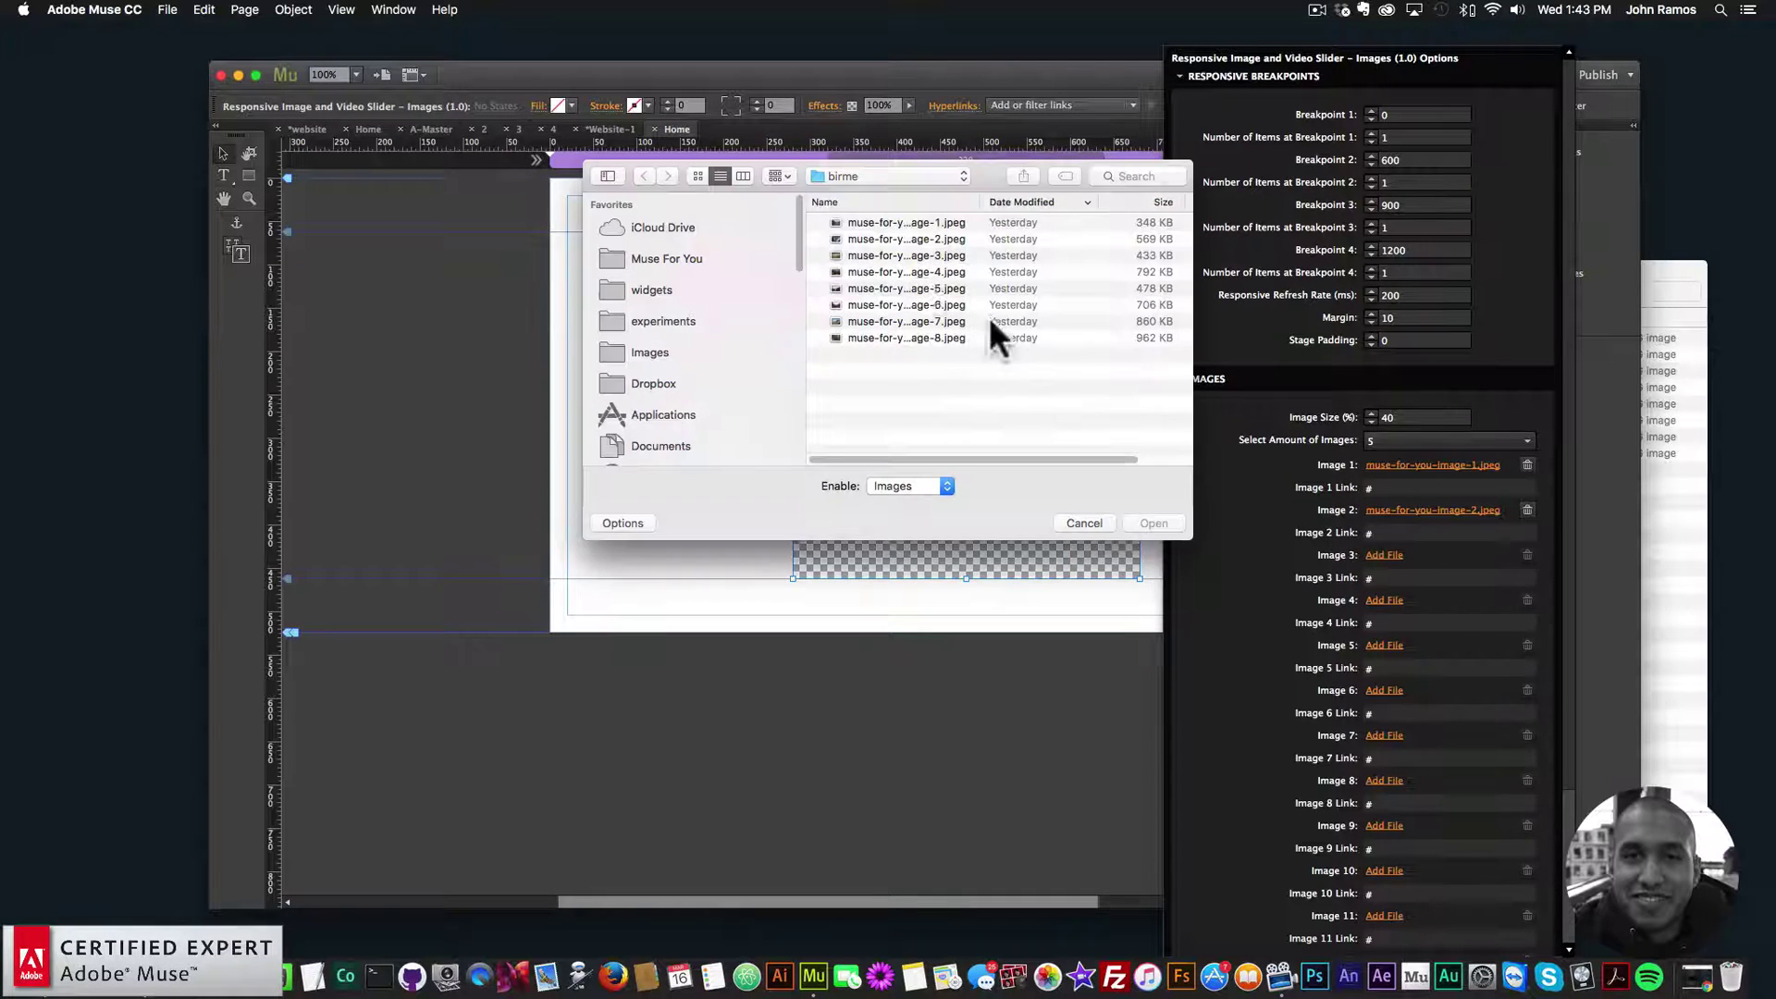
pyautogui.doubleClick(908, 256)
pyautogui.click(1384, 600)
pyautogui.click(904, 269)
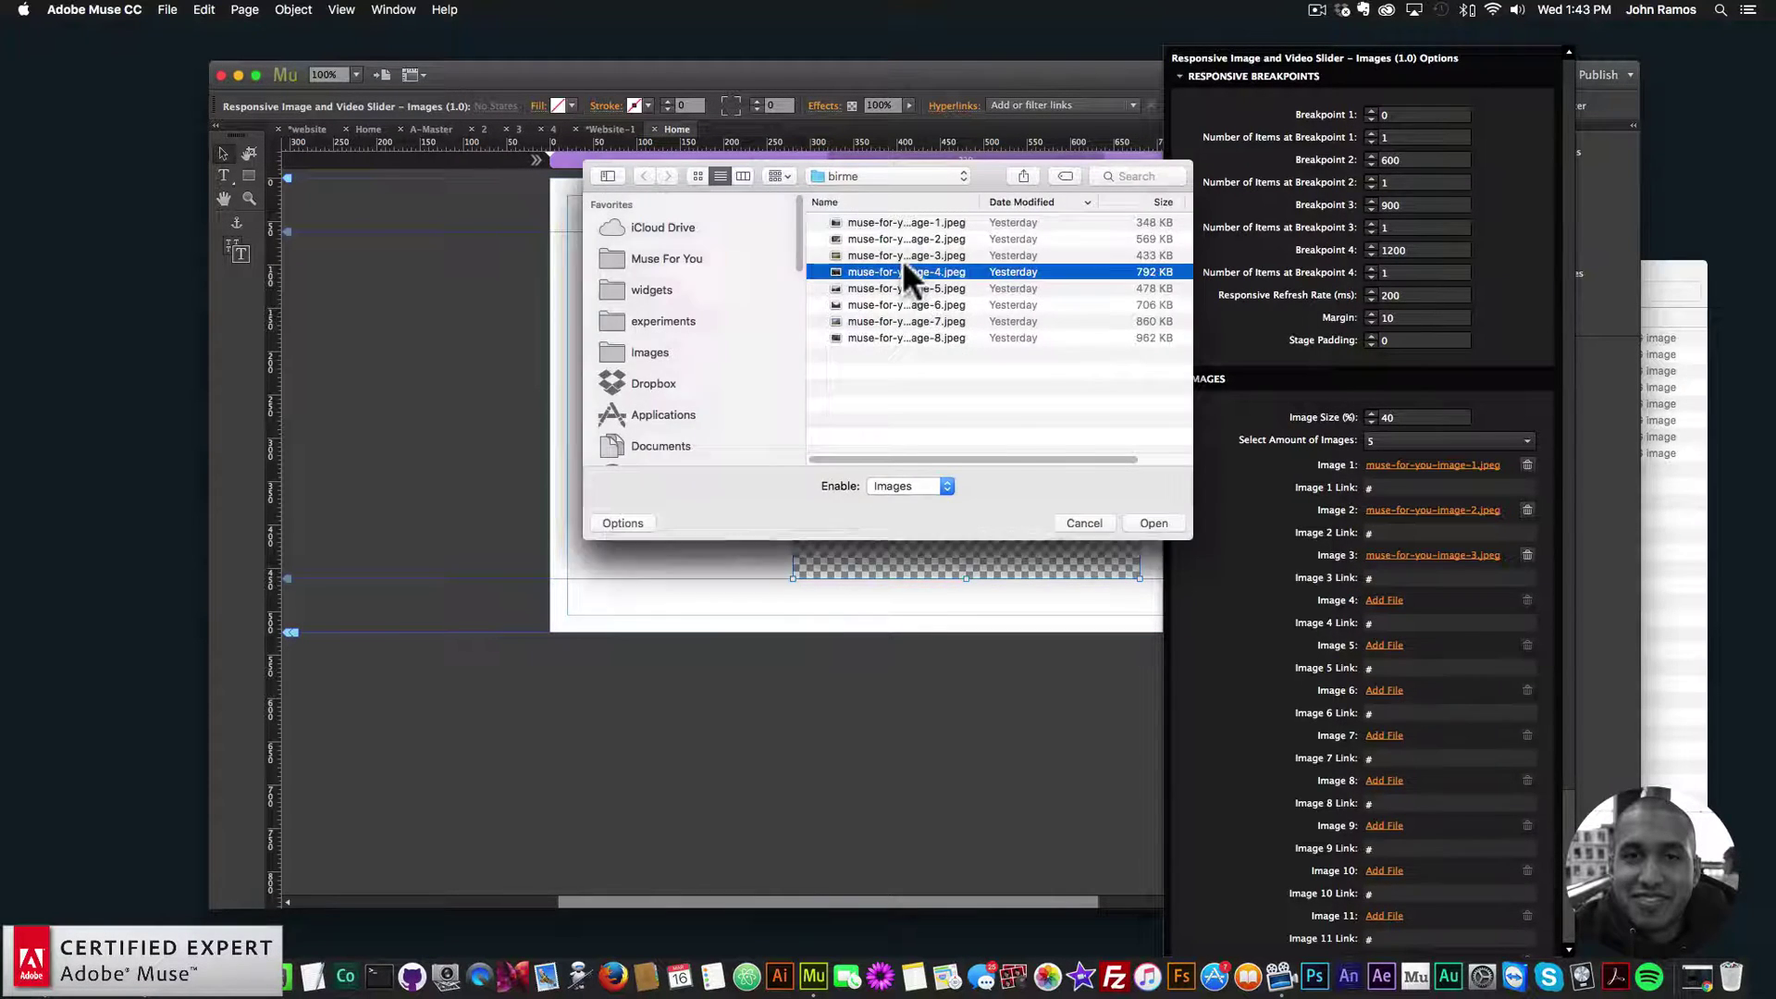
pyautogui.doubleClick(903, 271)
# - Fill Image 5 through Image 8 with muse-for-you-image-5.jpeg through muse-for-you-image-8.jpeg from the birme folder
pyautogui.click(1384, 646)
pyautogui.doubleClick(890, 289)
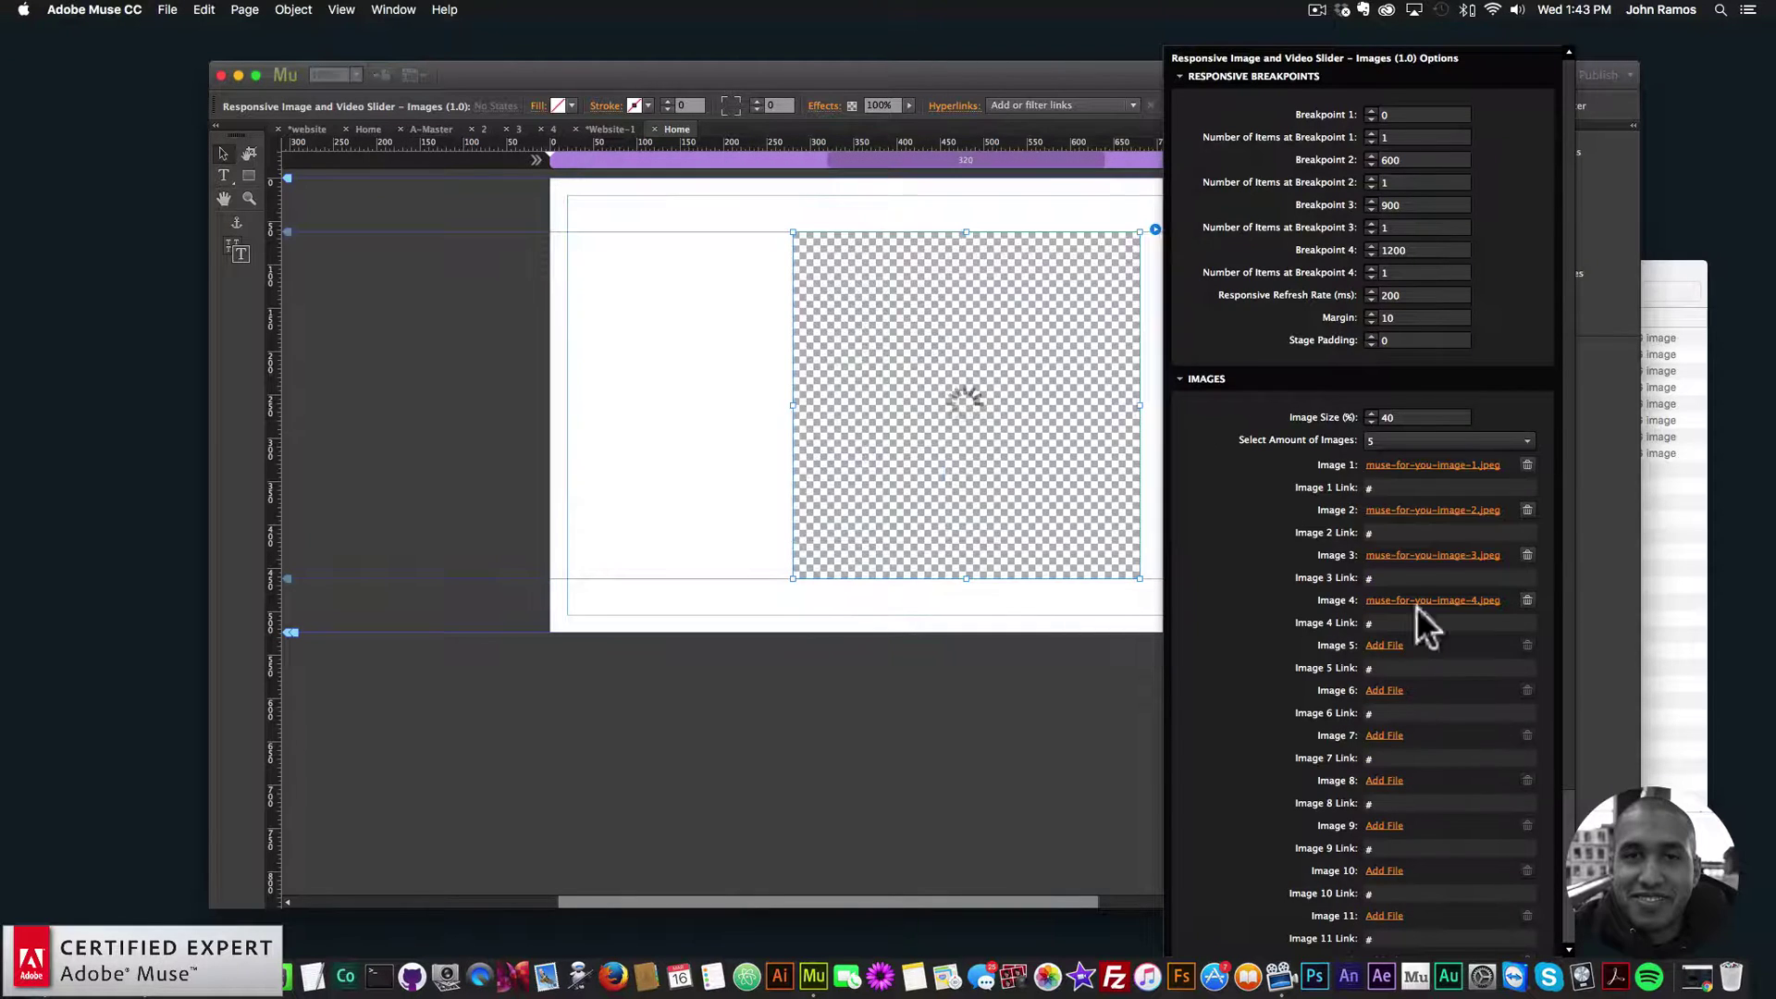
pyautogui.click(1384, 645)
pyautogui.doubleClick(930, 303)
pyautogui.click(1383, 735)
pyautogui.click(916, 321)
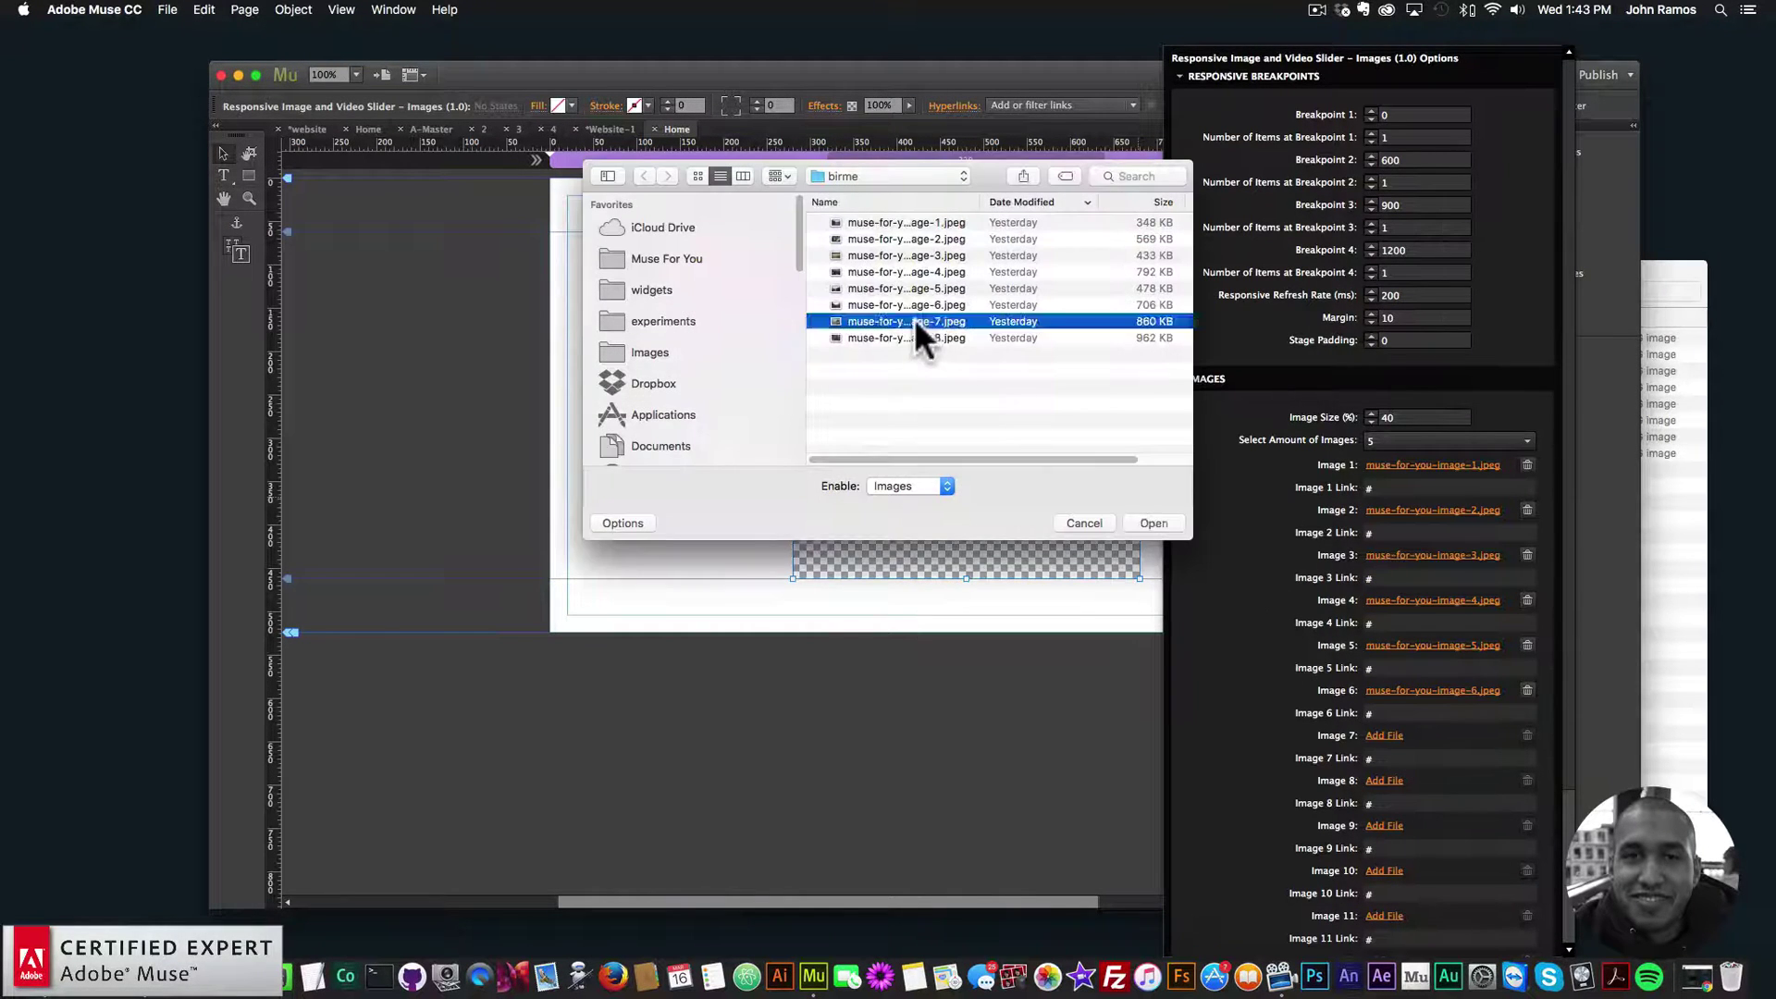
pyautogui.doubleClick(914, 319)
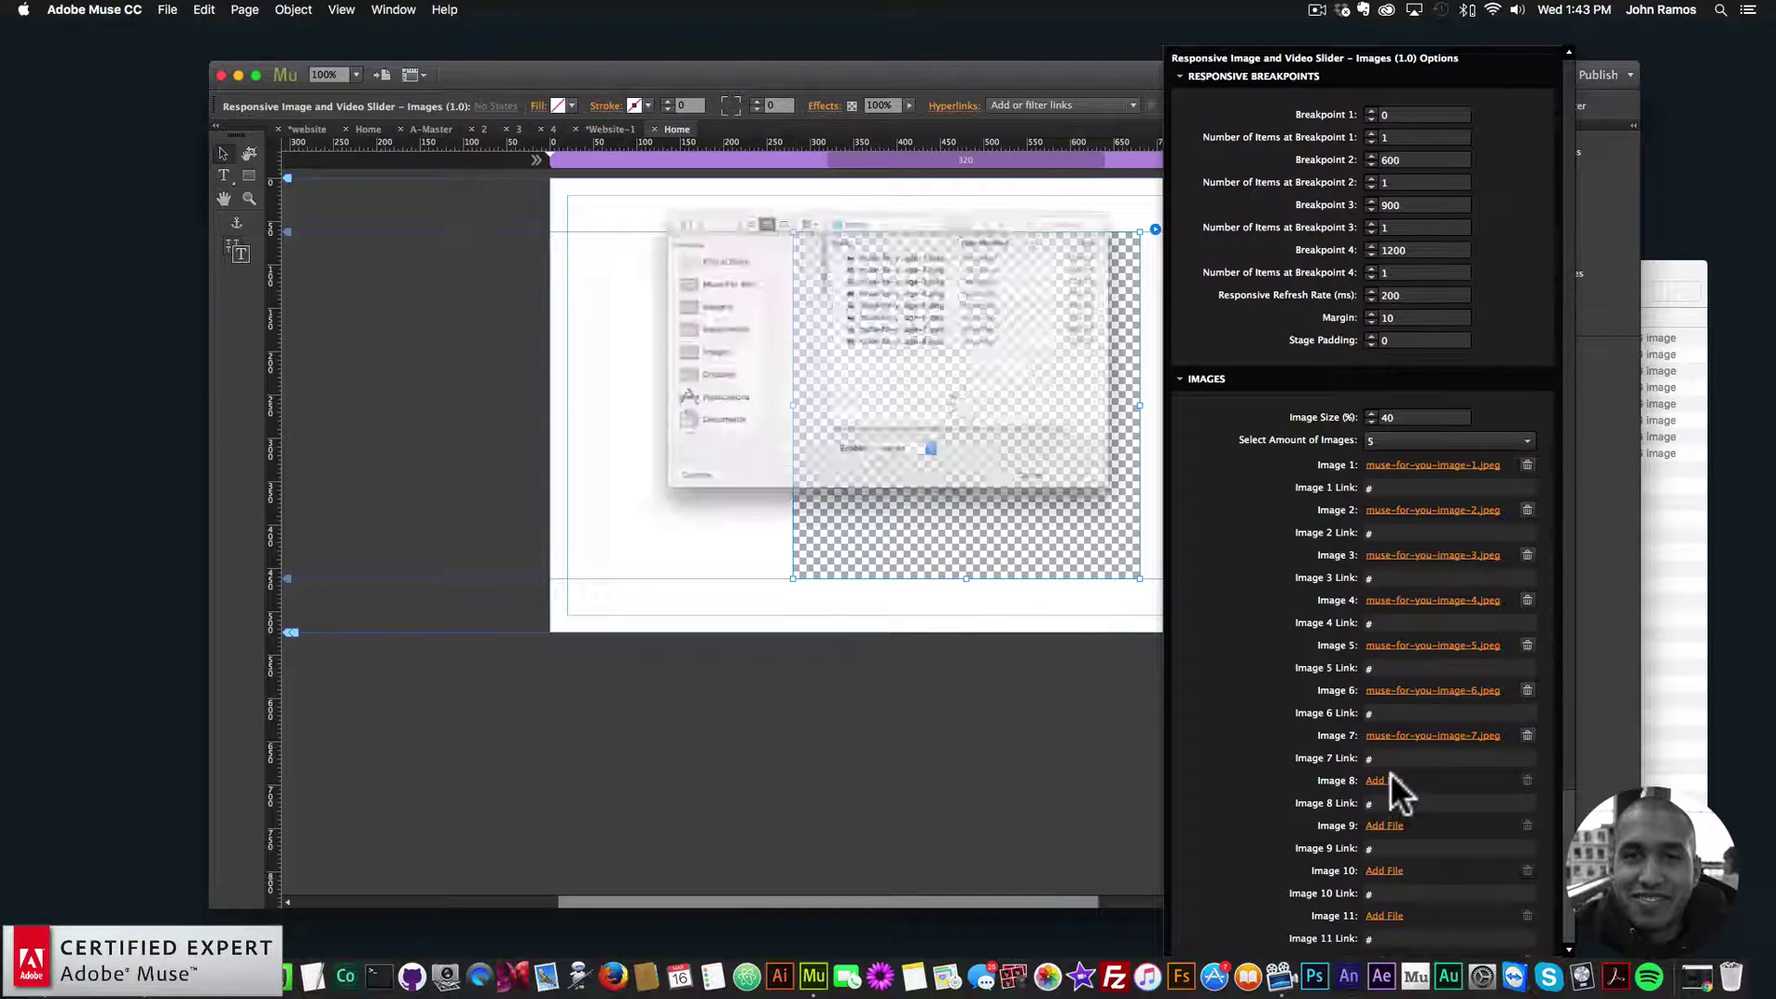
pyautogui.click(1387, 779)
pyautogui.doubleClick(909, 336)
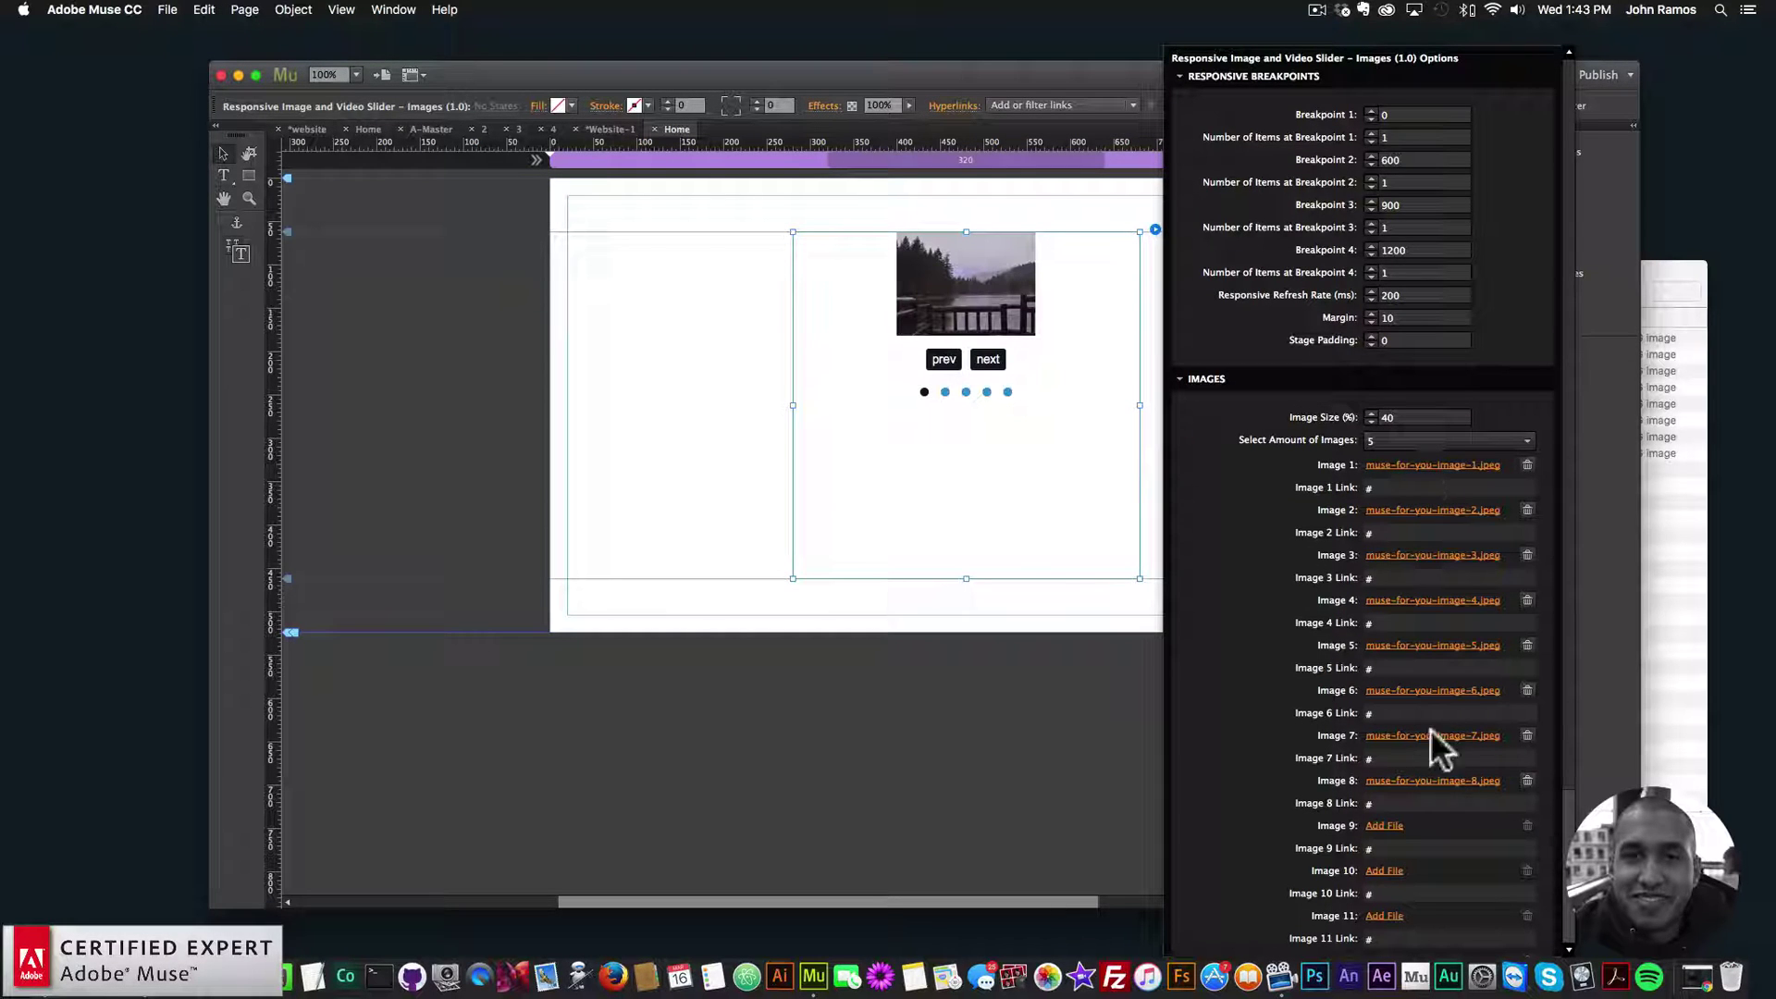
# - Set the slider's amount of images to 8 and close its options
pyautogui.click(1380, 438)
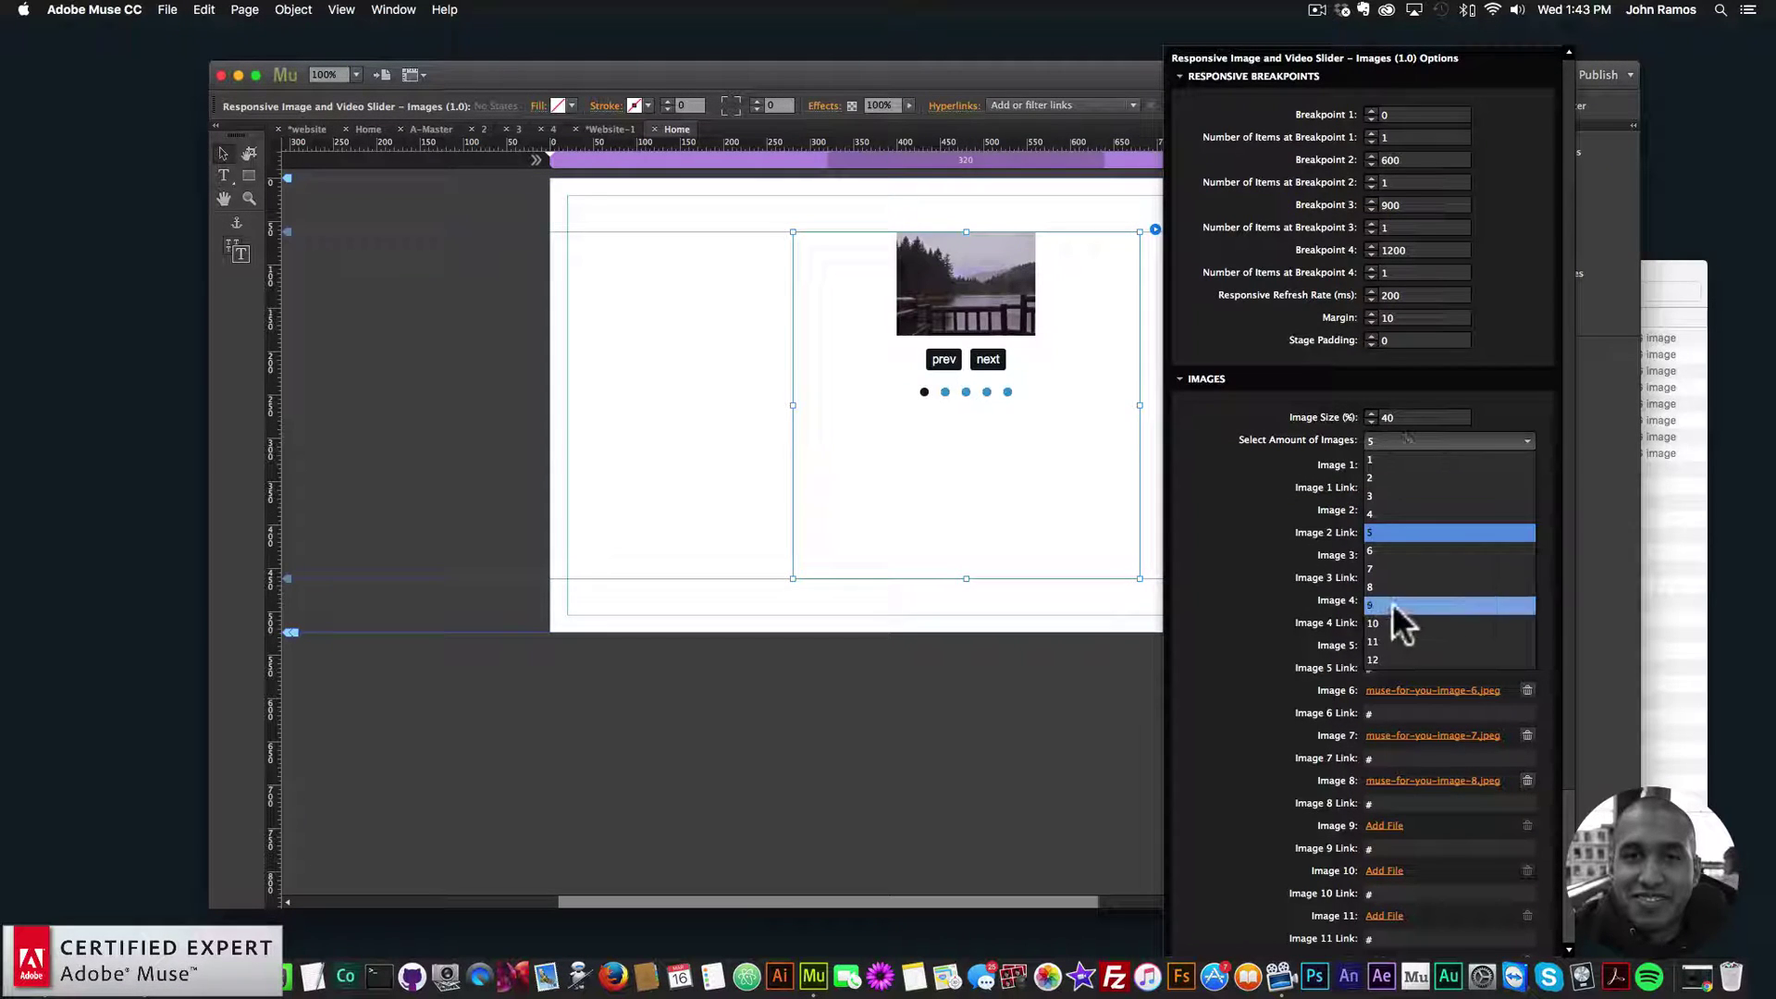
pyautogui.click(1374, 584)
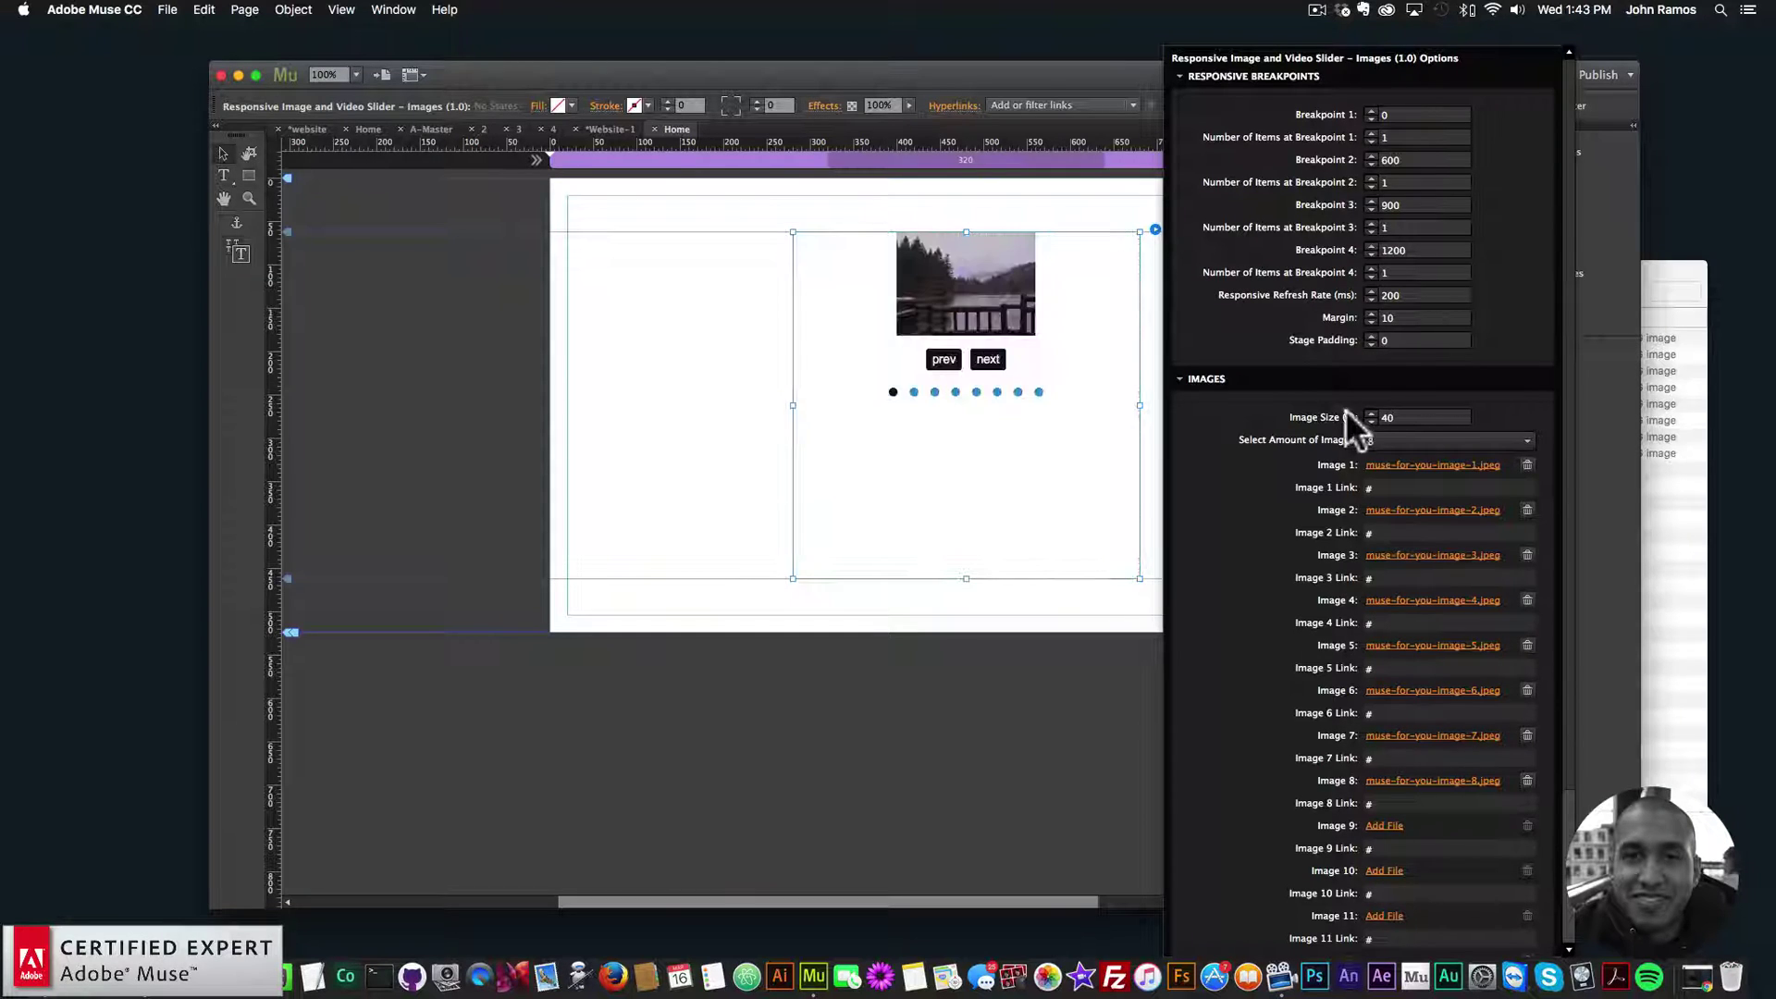
pyautogui.click(973, 427)
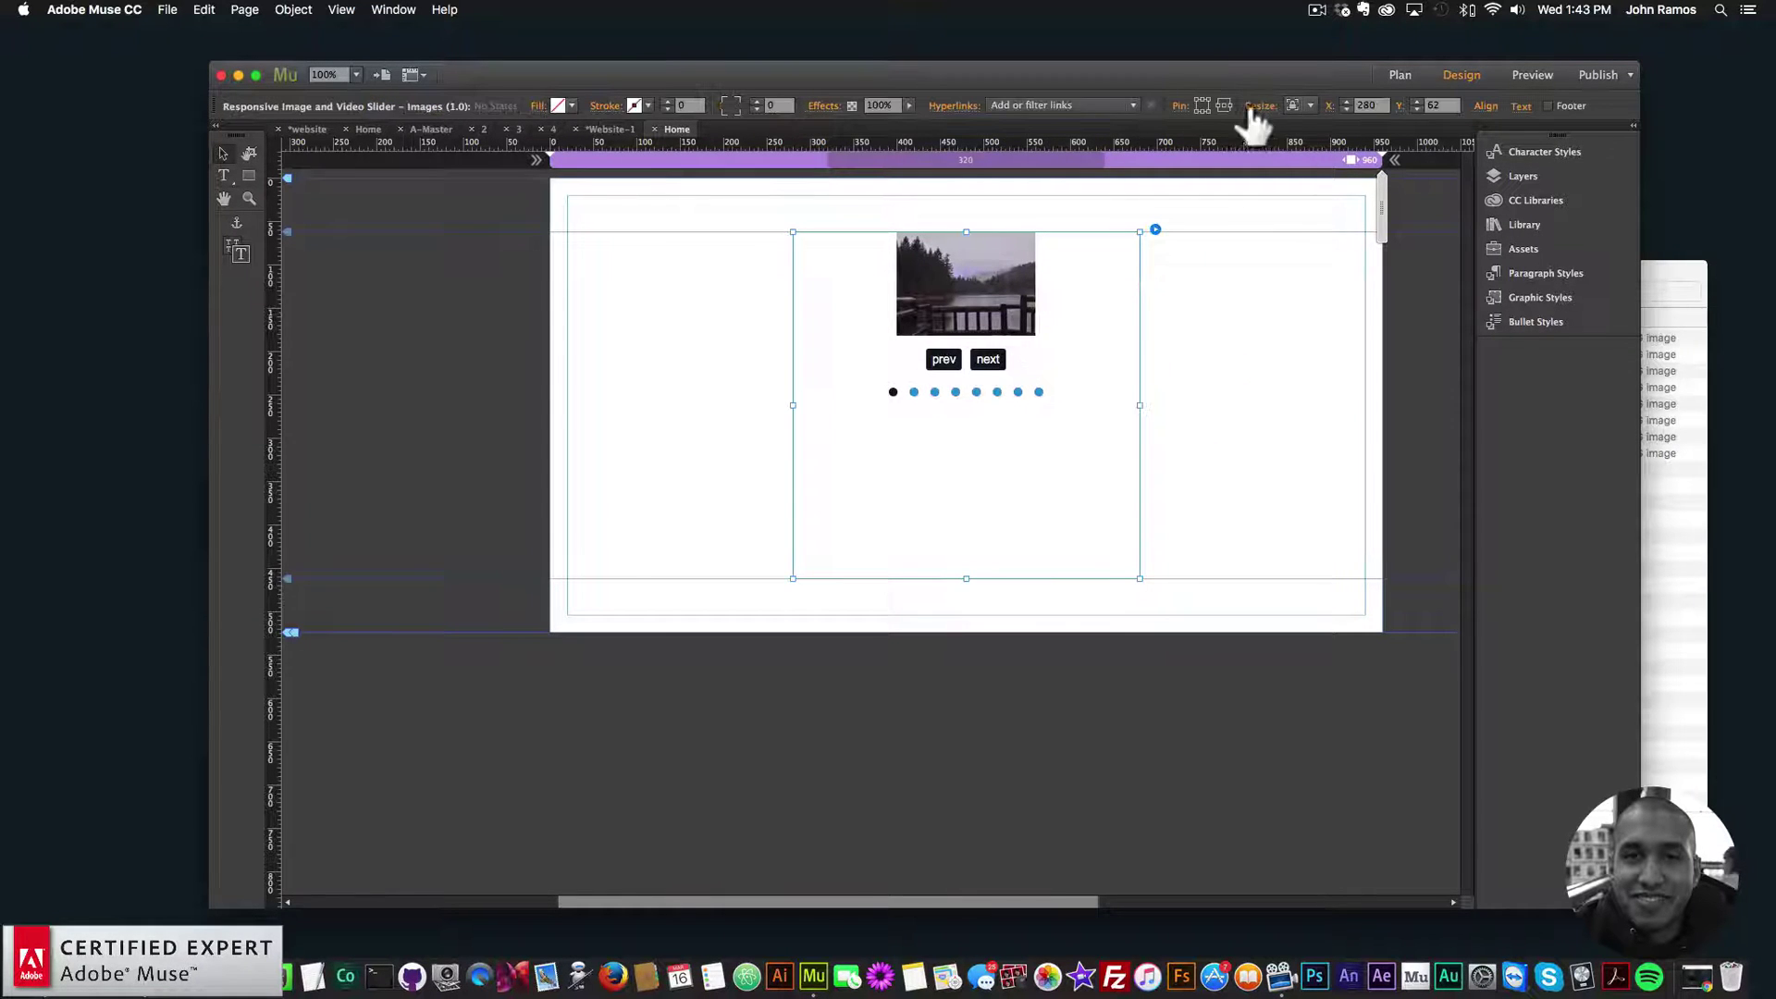
# - Set the slider widget's resize behaviour to stretch across the full browser width and deselect it
pyautogui.click(1309, 104)
pyautogui.click(1356, 181)
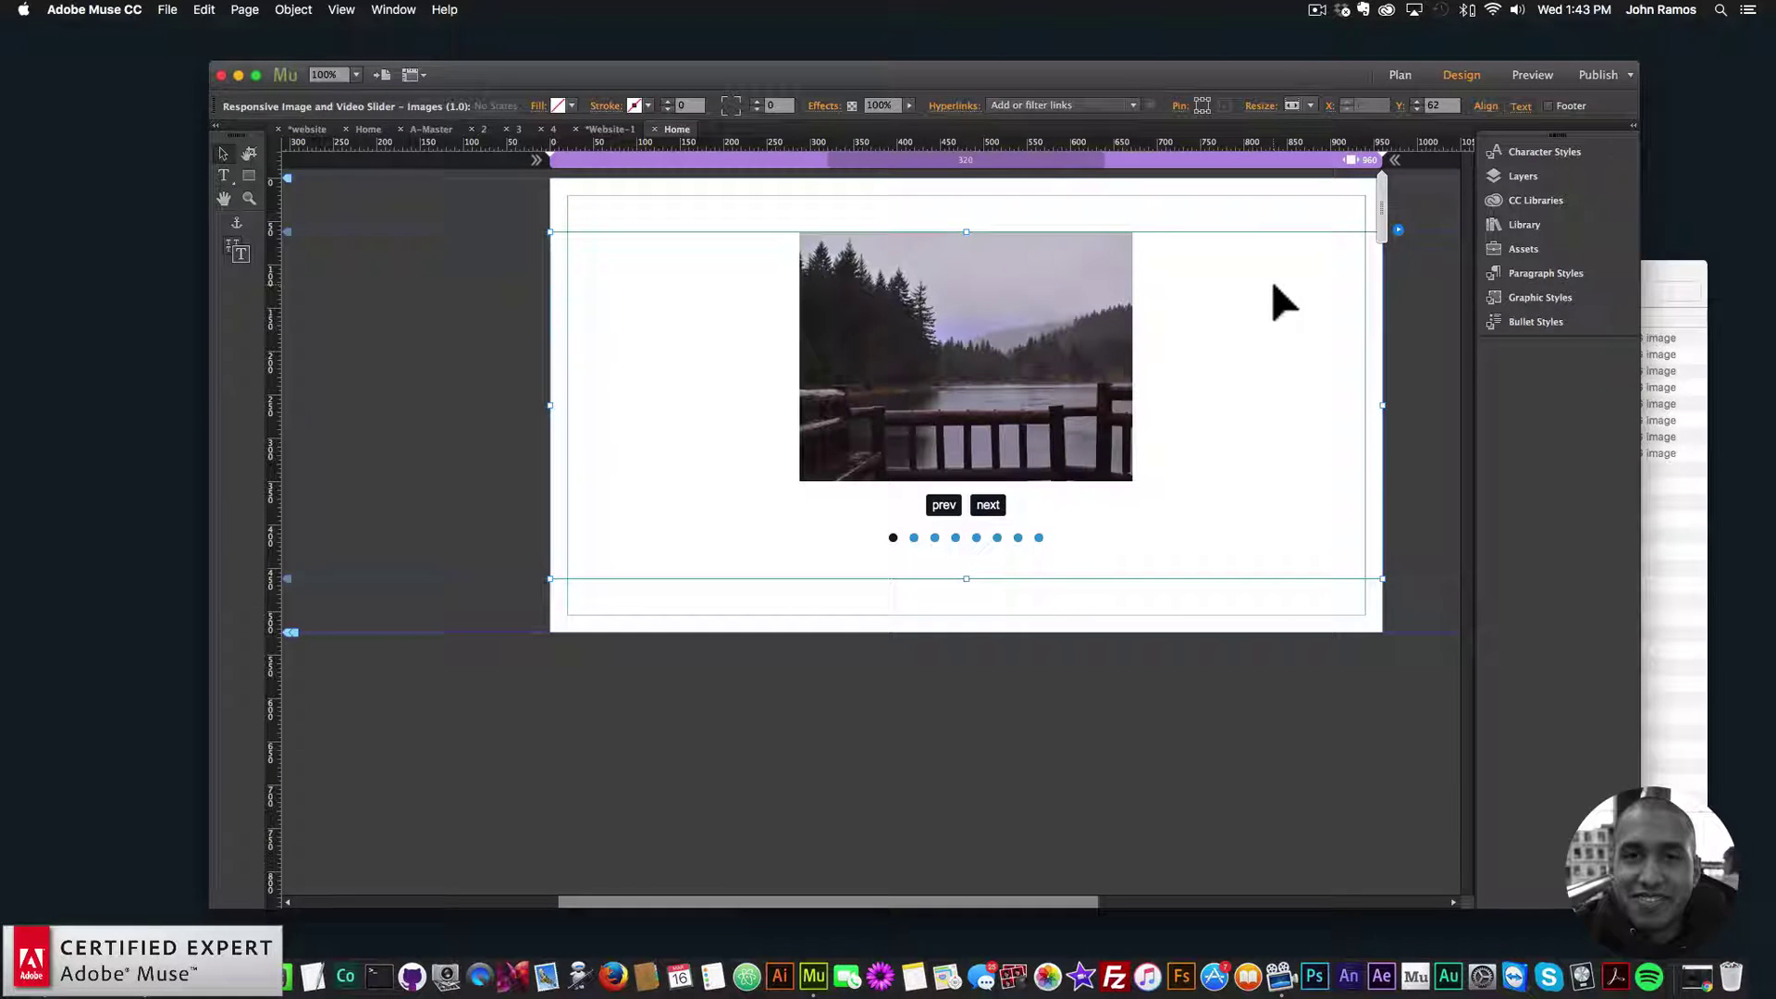
pyautogui.click(636, 224)
# - Preview the page in the browser and advance through the slider to the last image
pyautogui.click(177, 9)
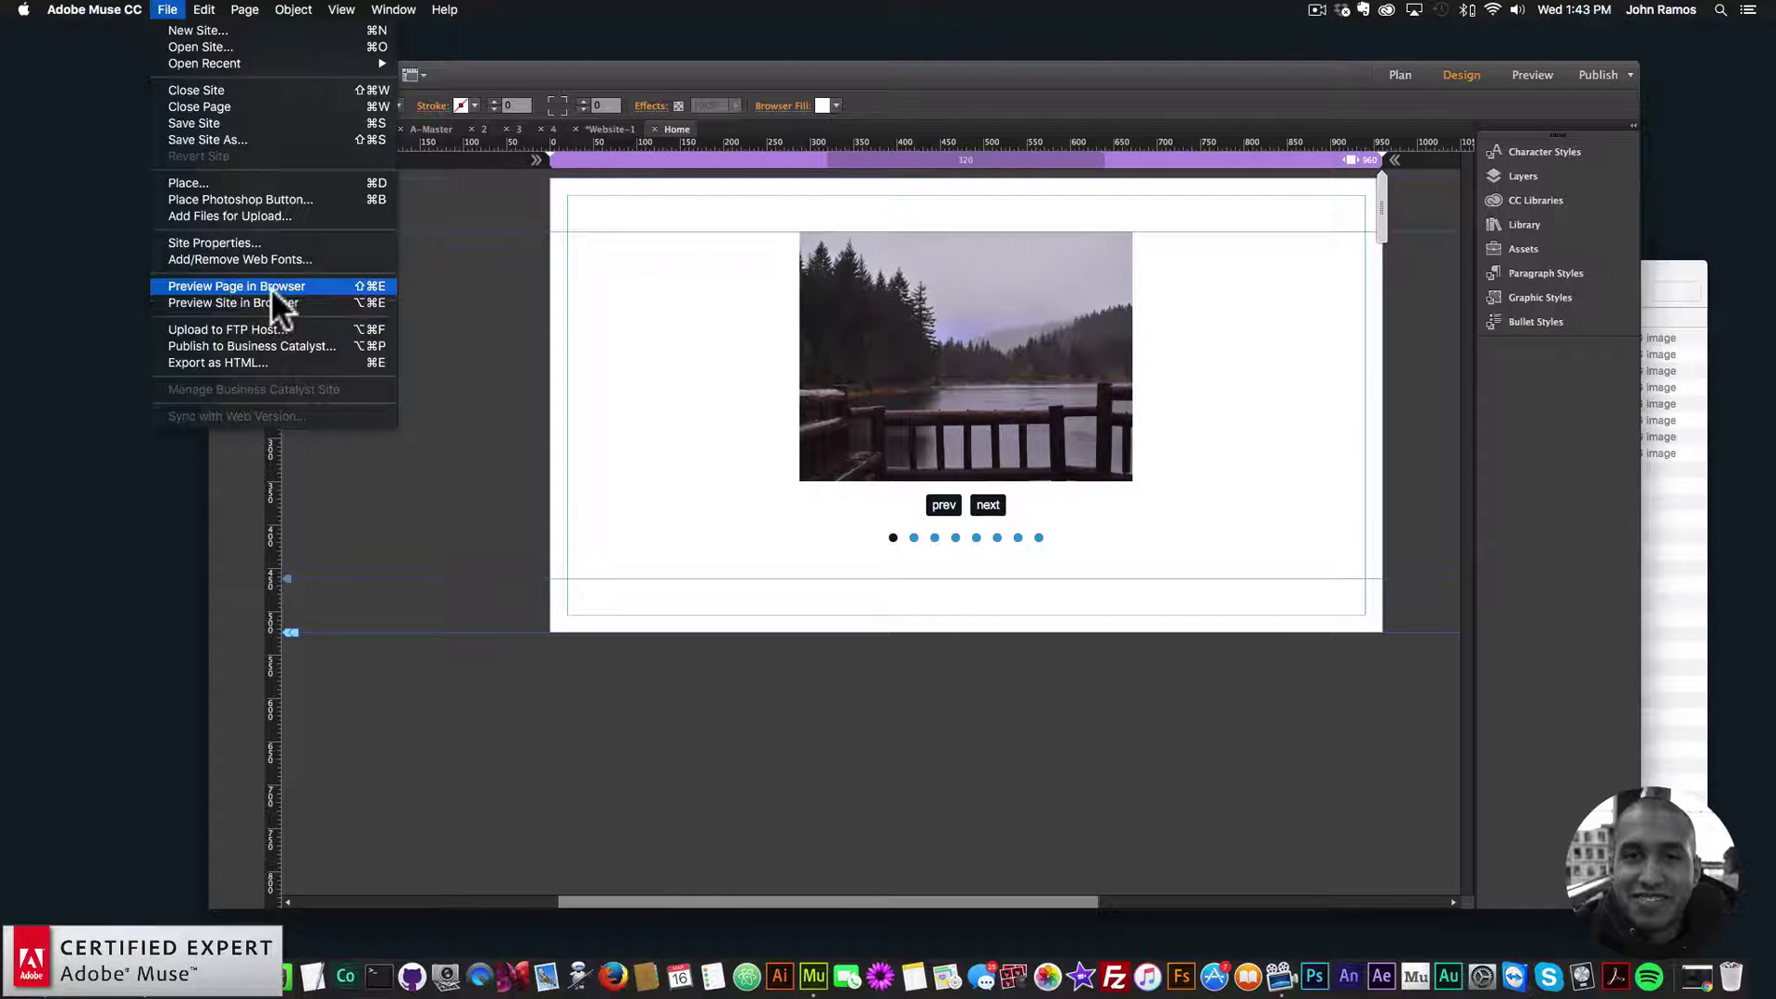
pyautogui.click(271, 289)
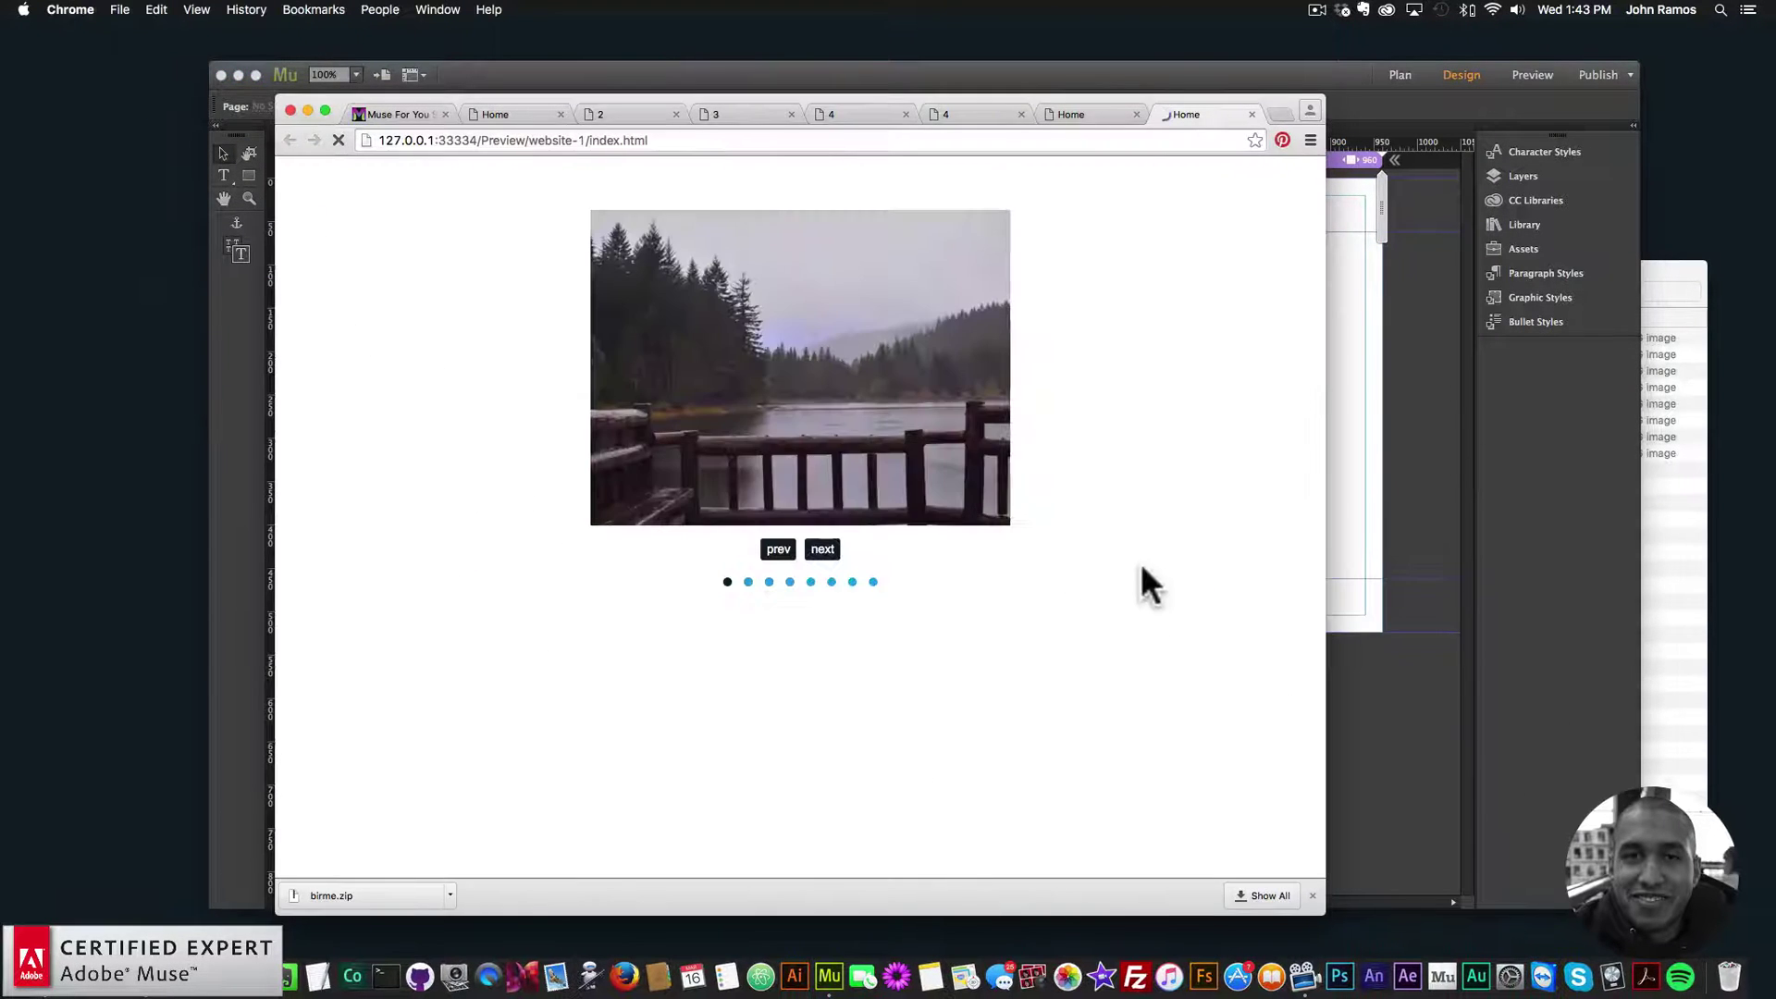
pyautogui.click(822, 550)
pyautogui.click(822, 551)
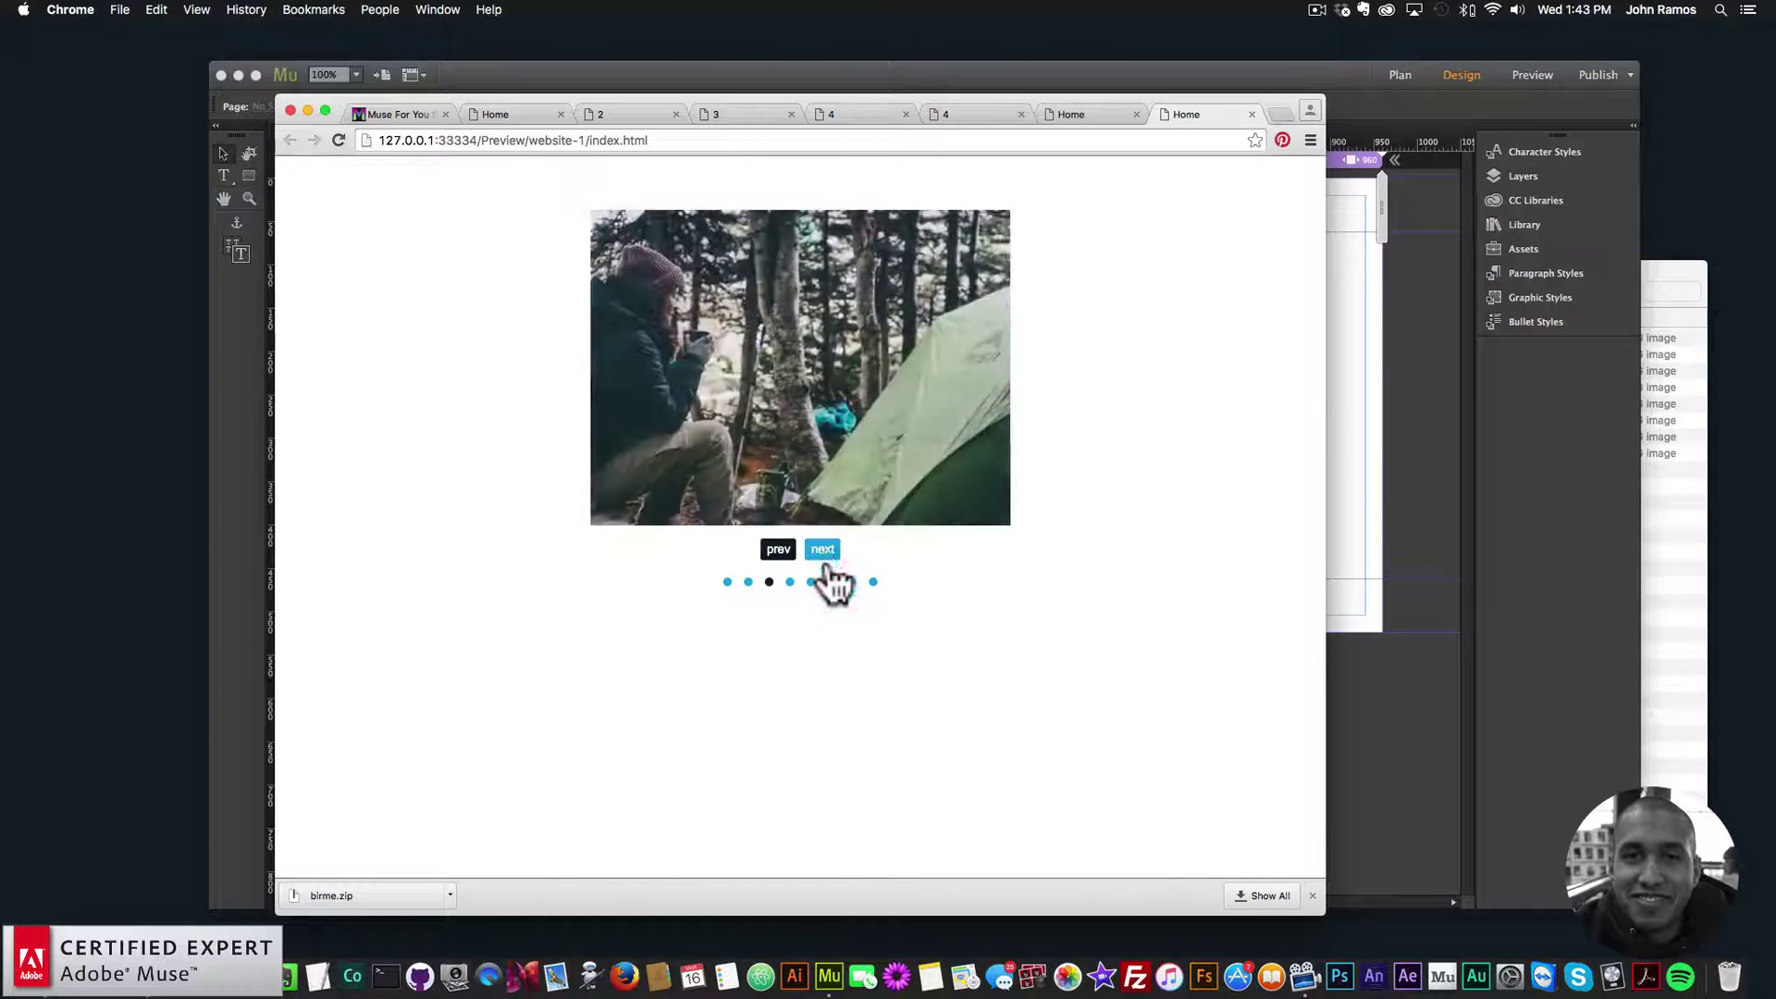
pyautogui.click(822, 551)
pyautogui.click(822, 551)
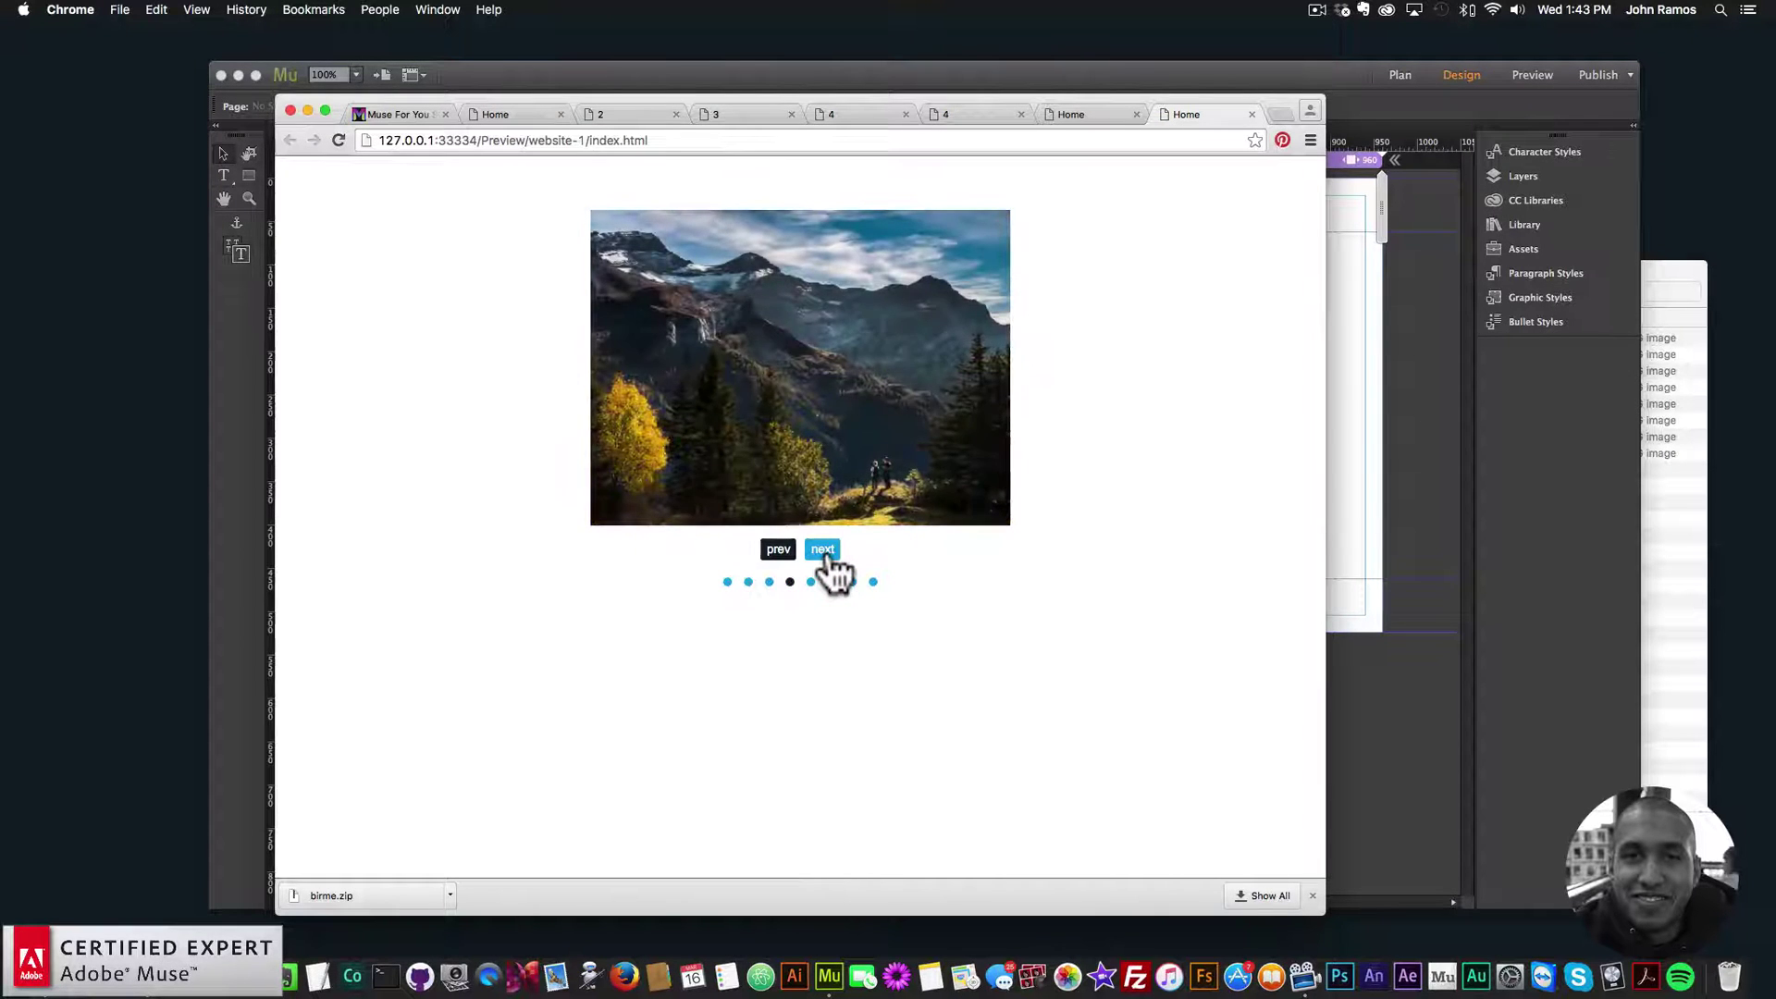
pyautogui.click(822, 551)
pyautogui.click(822, 551)
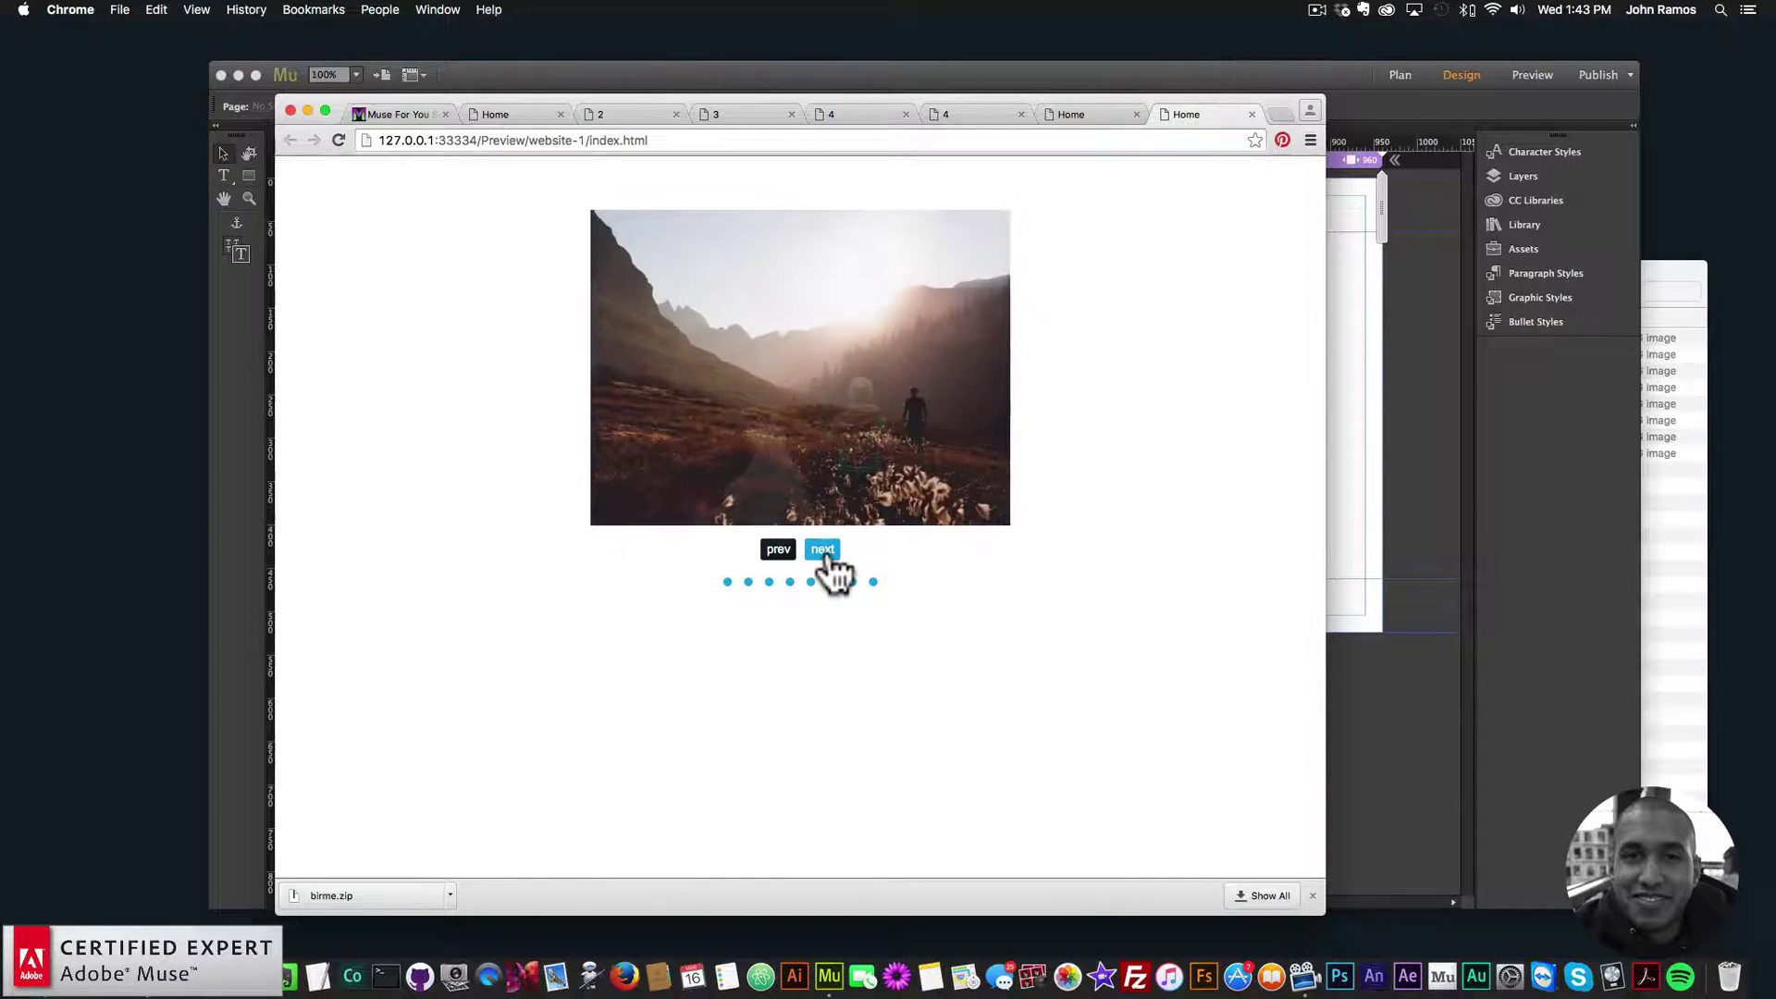
pyautogui.click(823, 550)
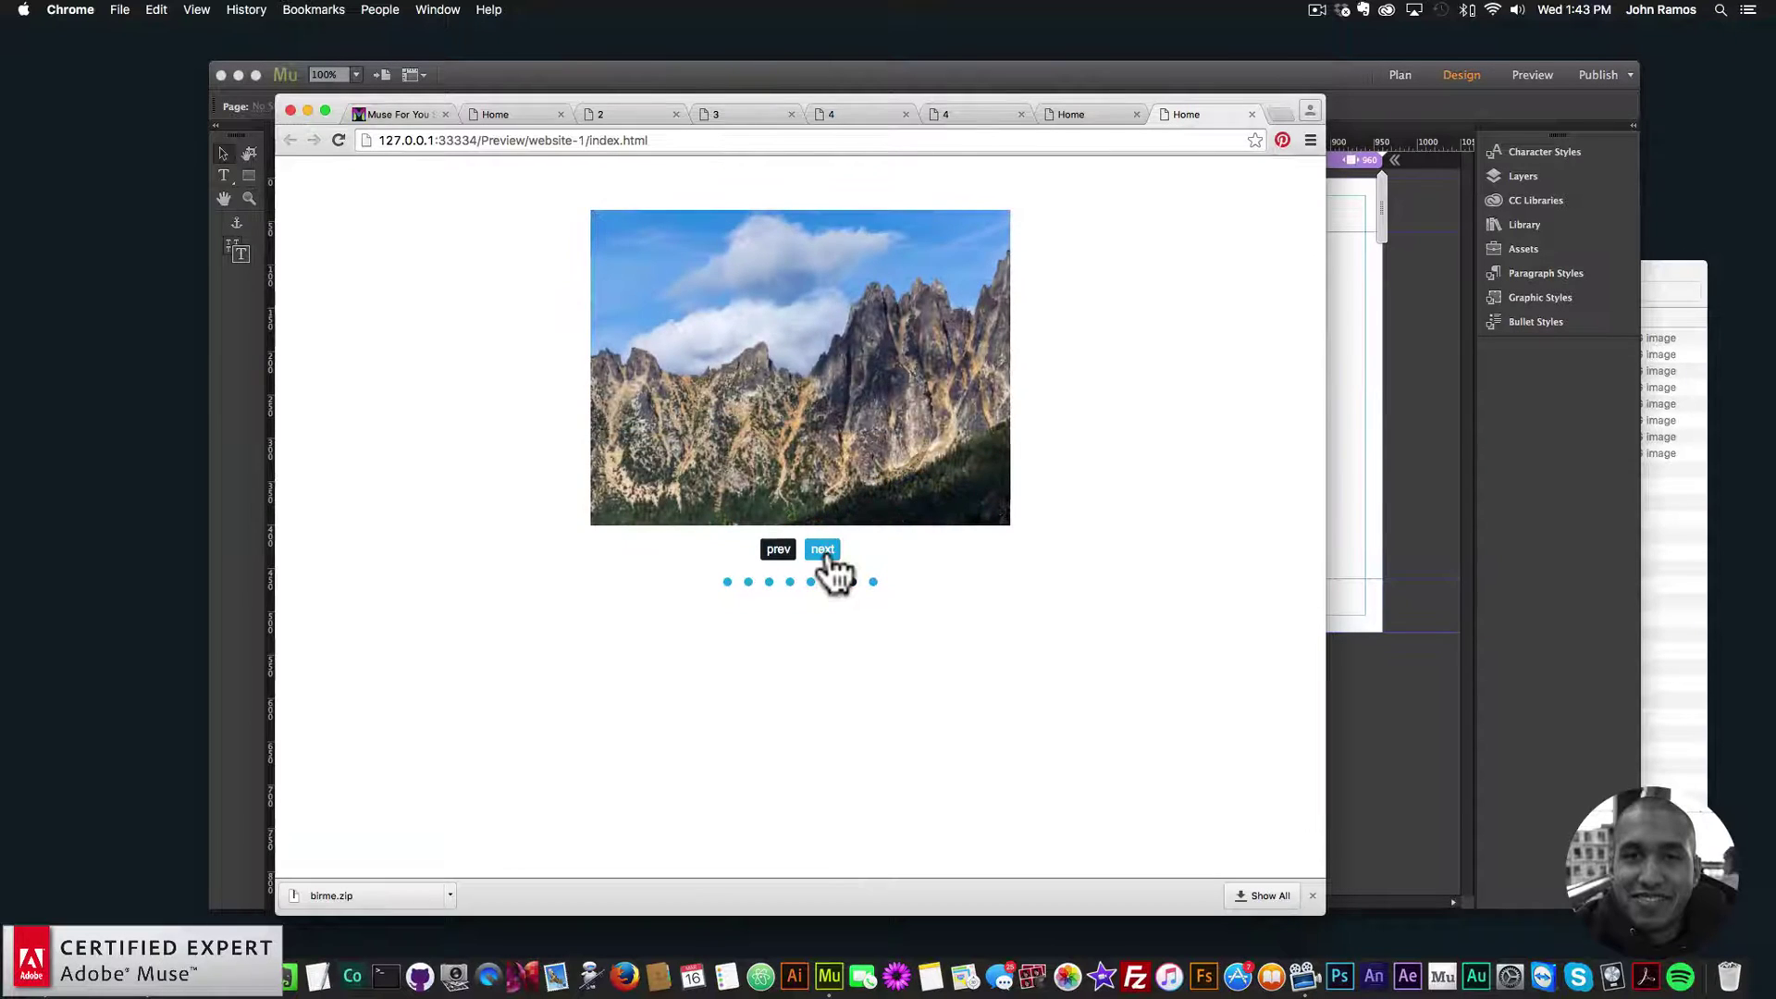
pyautogui.click(822, 551)
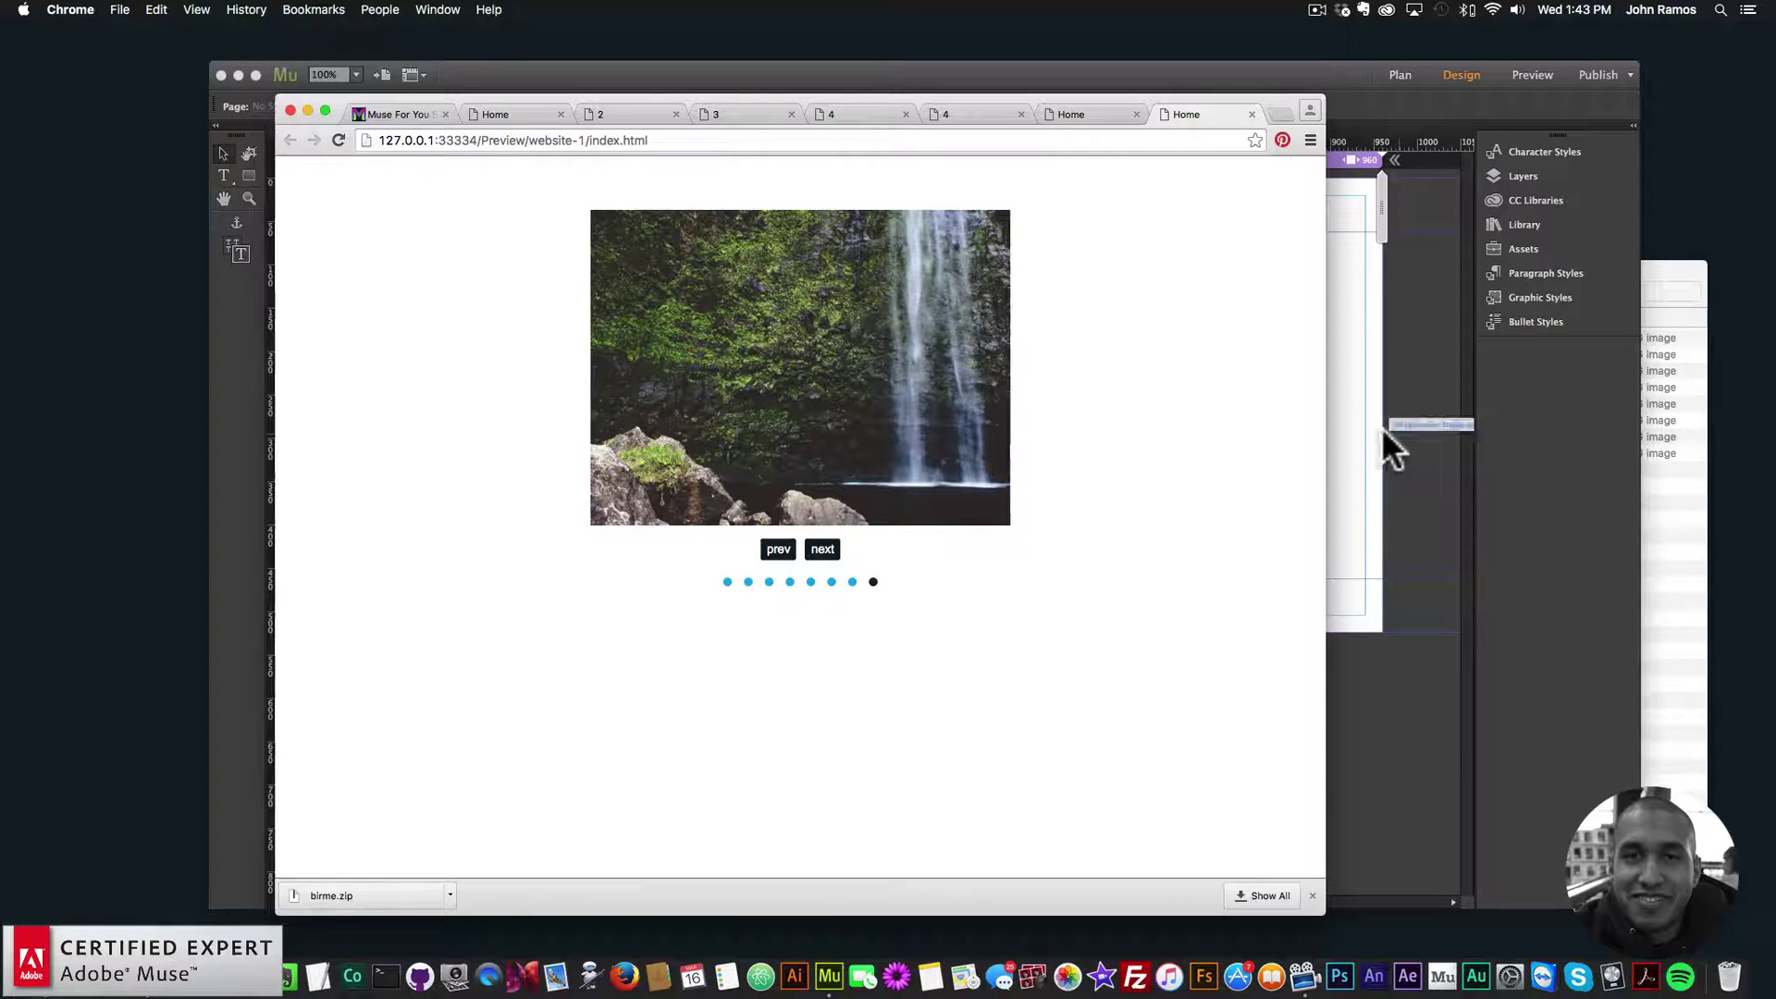
# - Return to Muse and check the slider widget's animation duration and its Animate In and Animate Out settings
pyautogui.moveTo(1380, 427); pyautogui.dragTo(1352, 358)
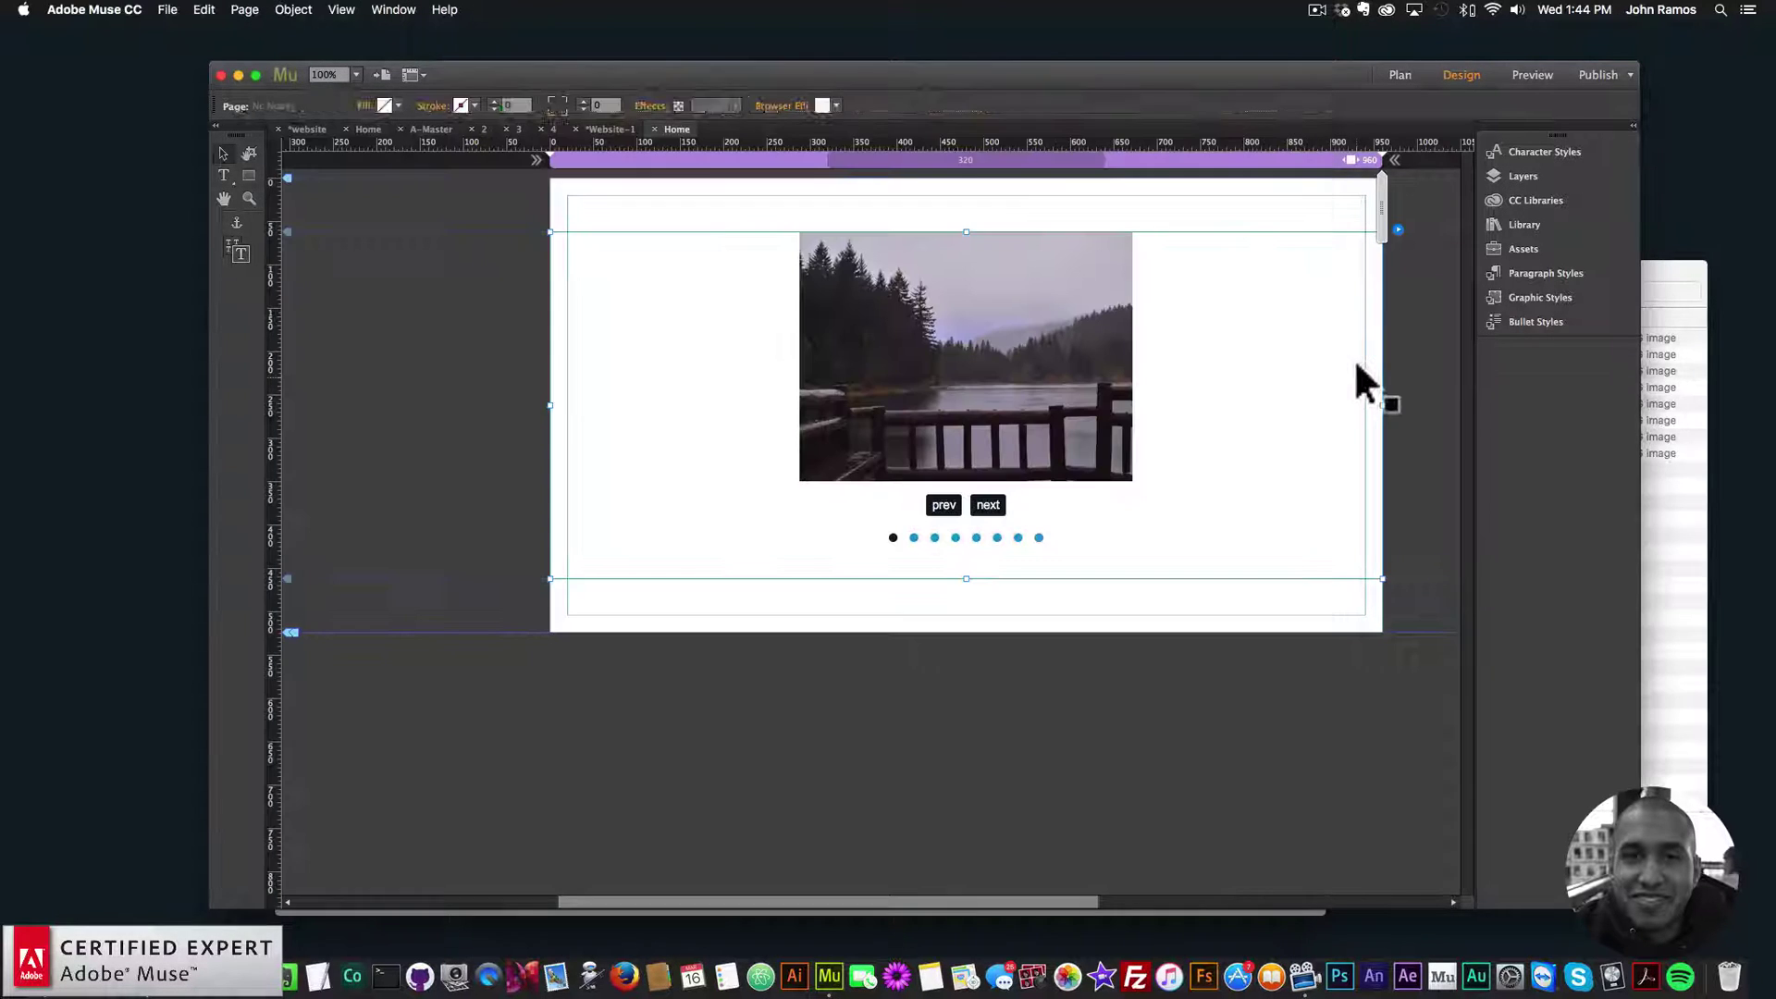
pyautogui.click(1397, 228)
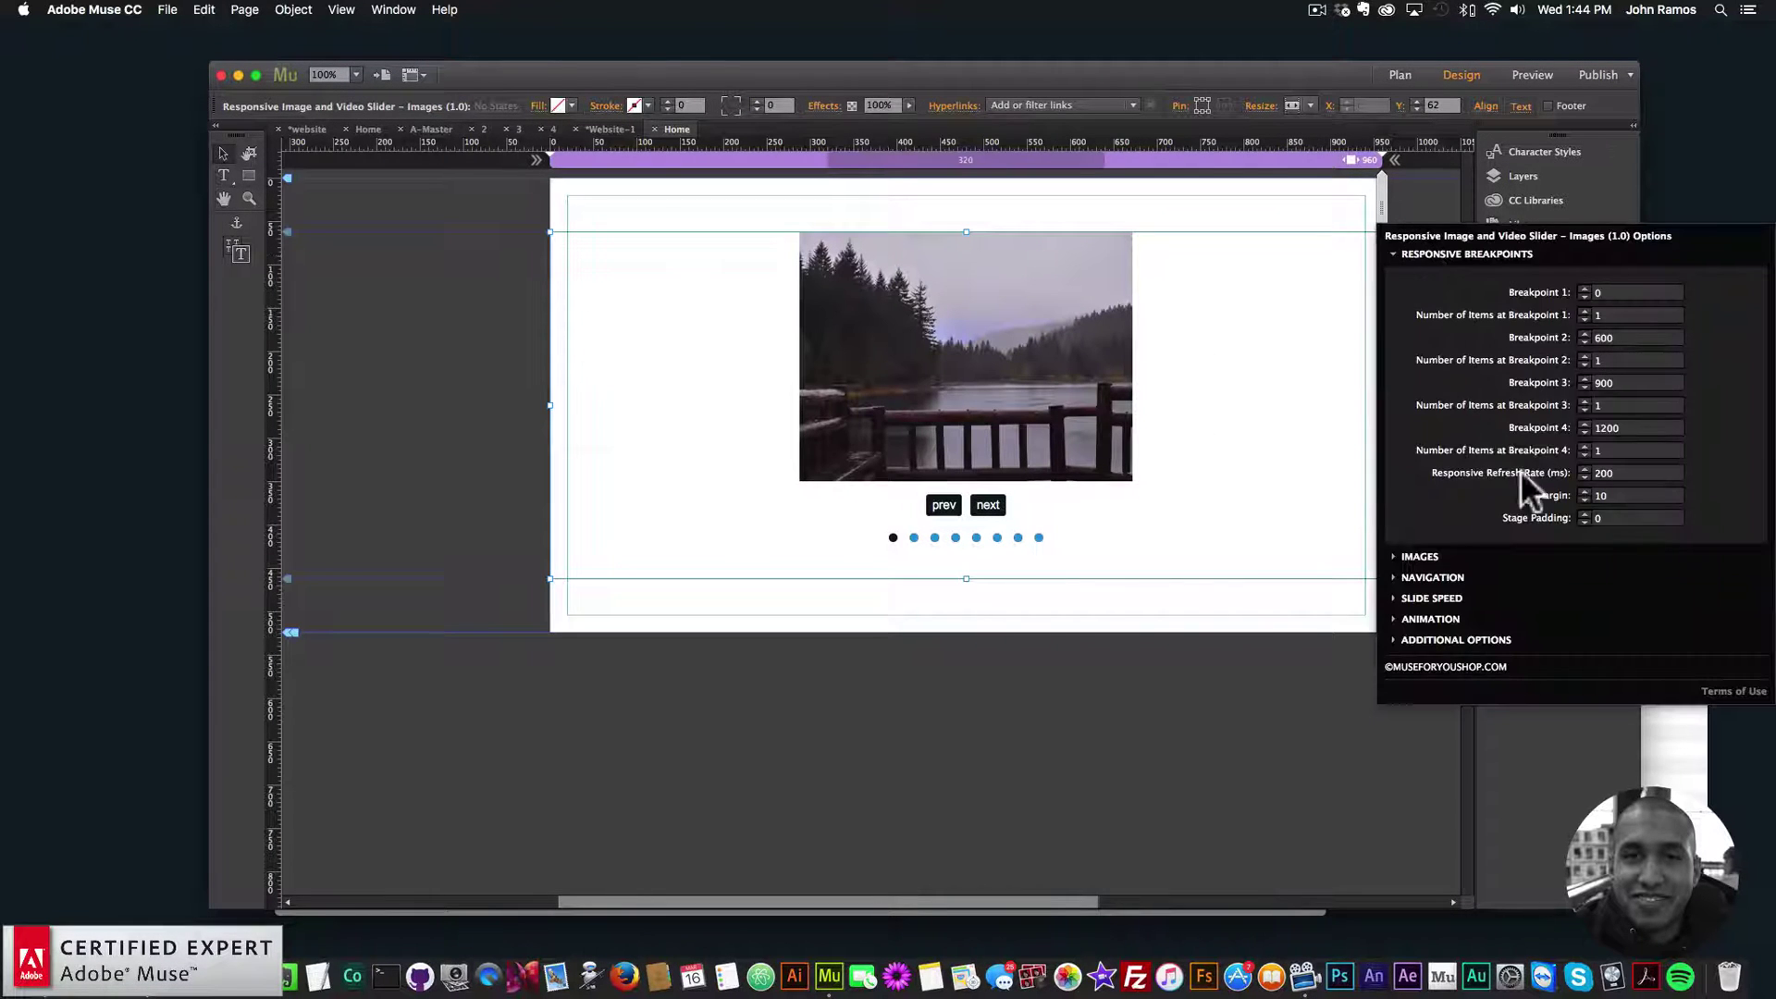
pyautogui.click(1432, 619)
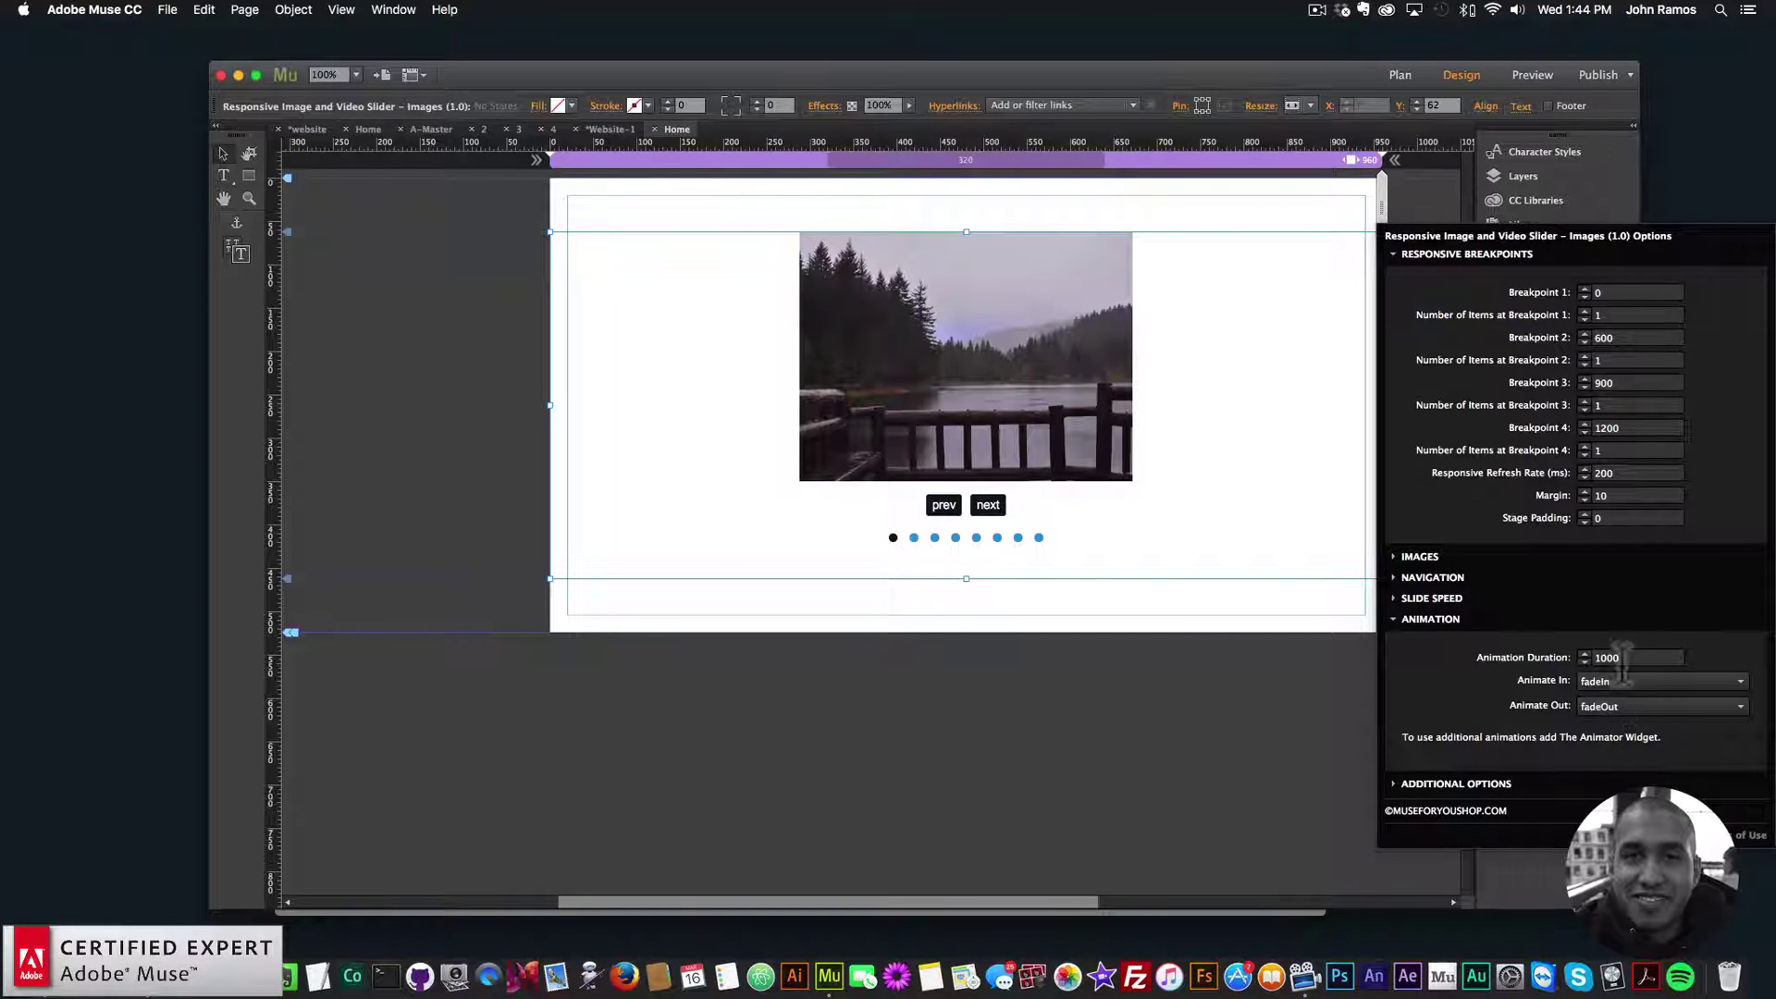
pyautogui.click(1171, 385)
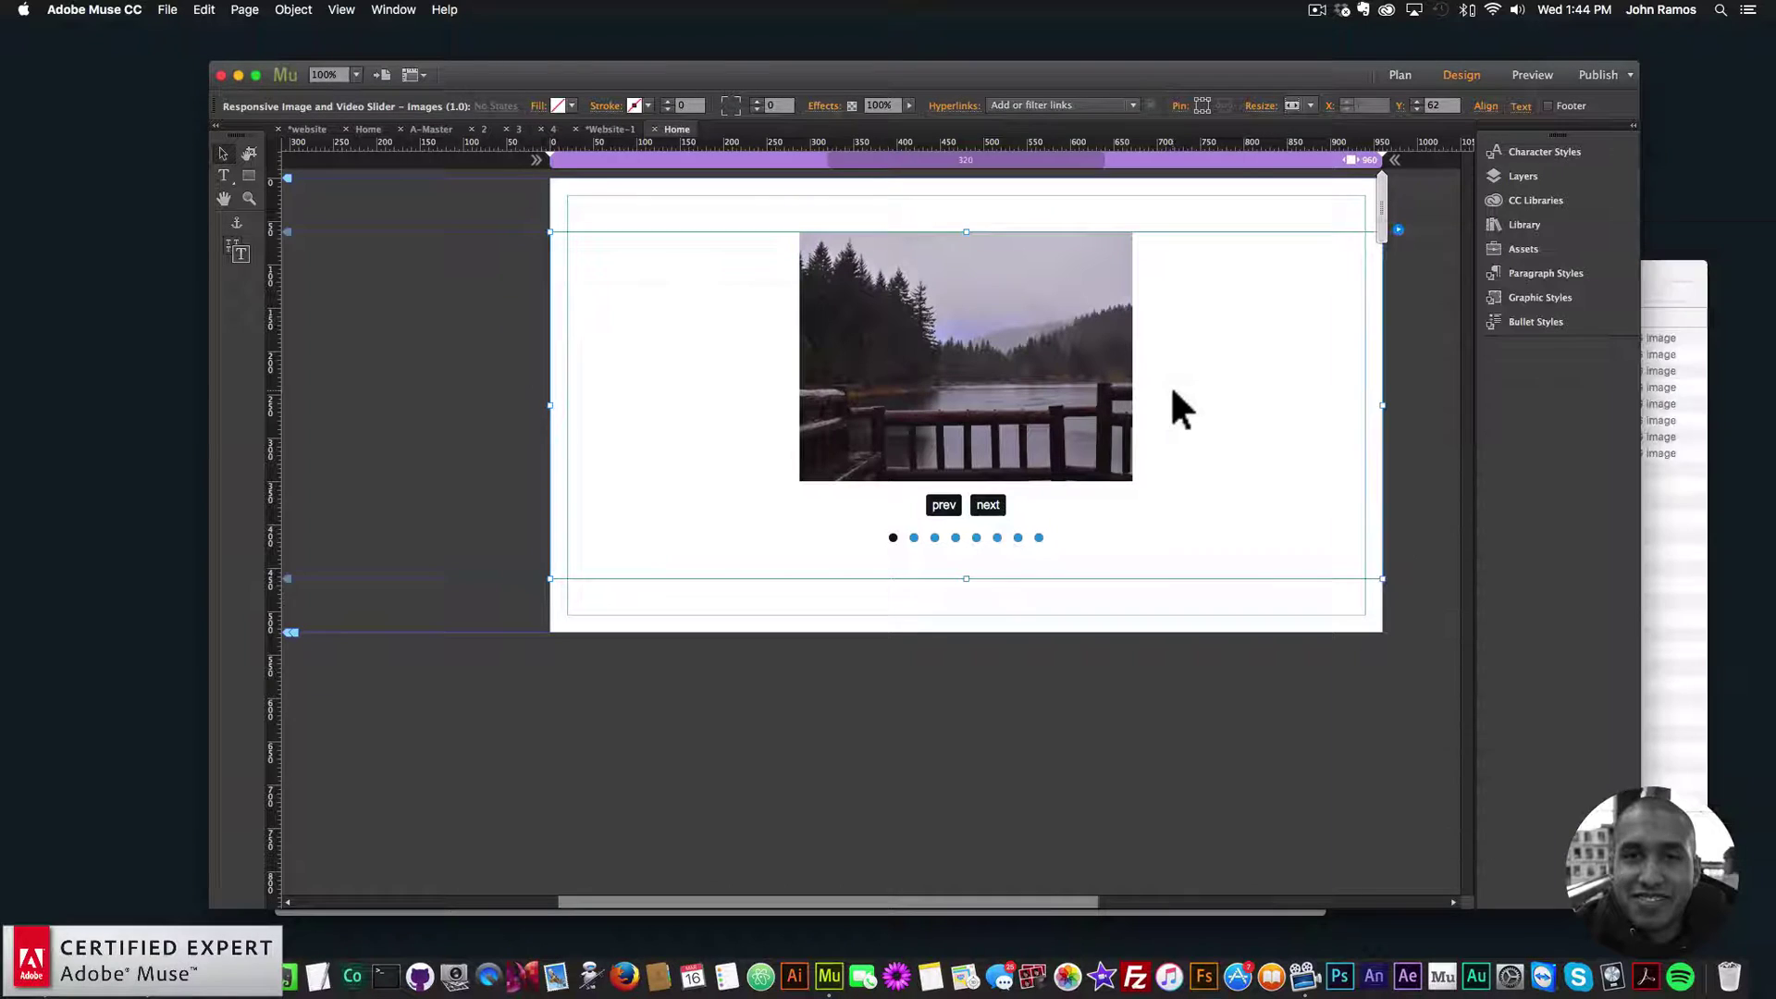
# - Search the library for "the animator" and place The Animator – Initial from version 1.3 just outside the page's top-left corner
pyautogui.click(1551, 210)
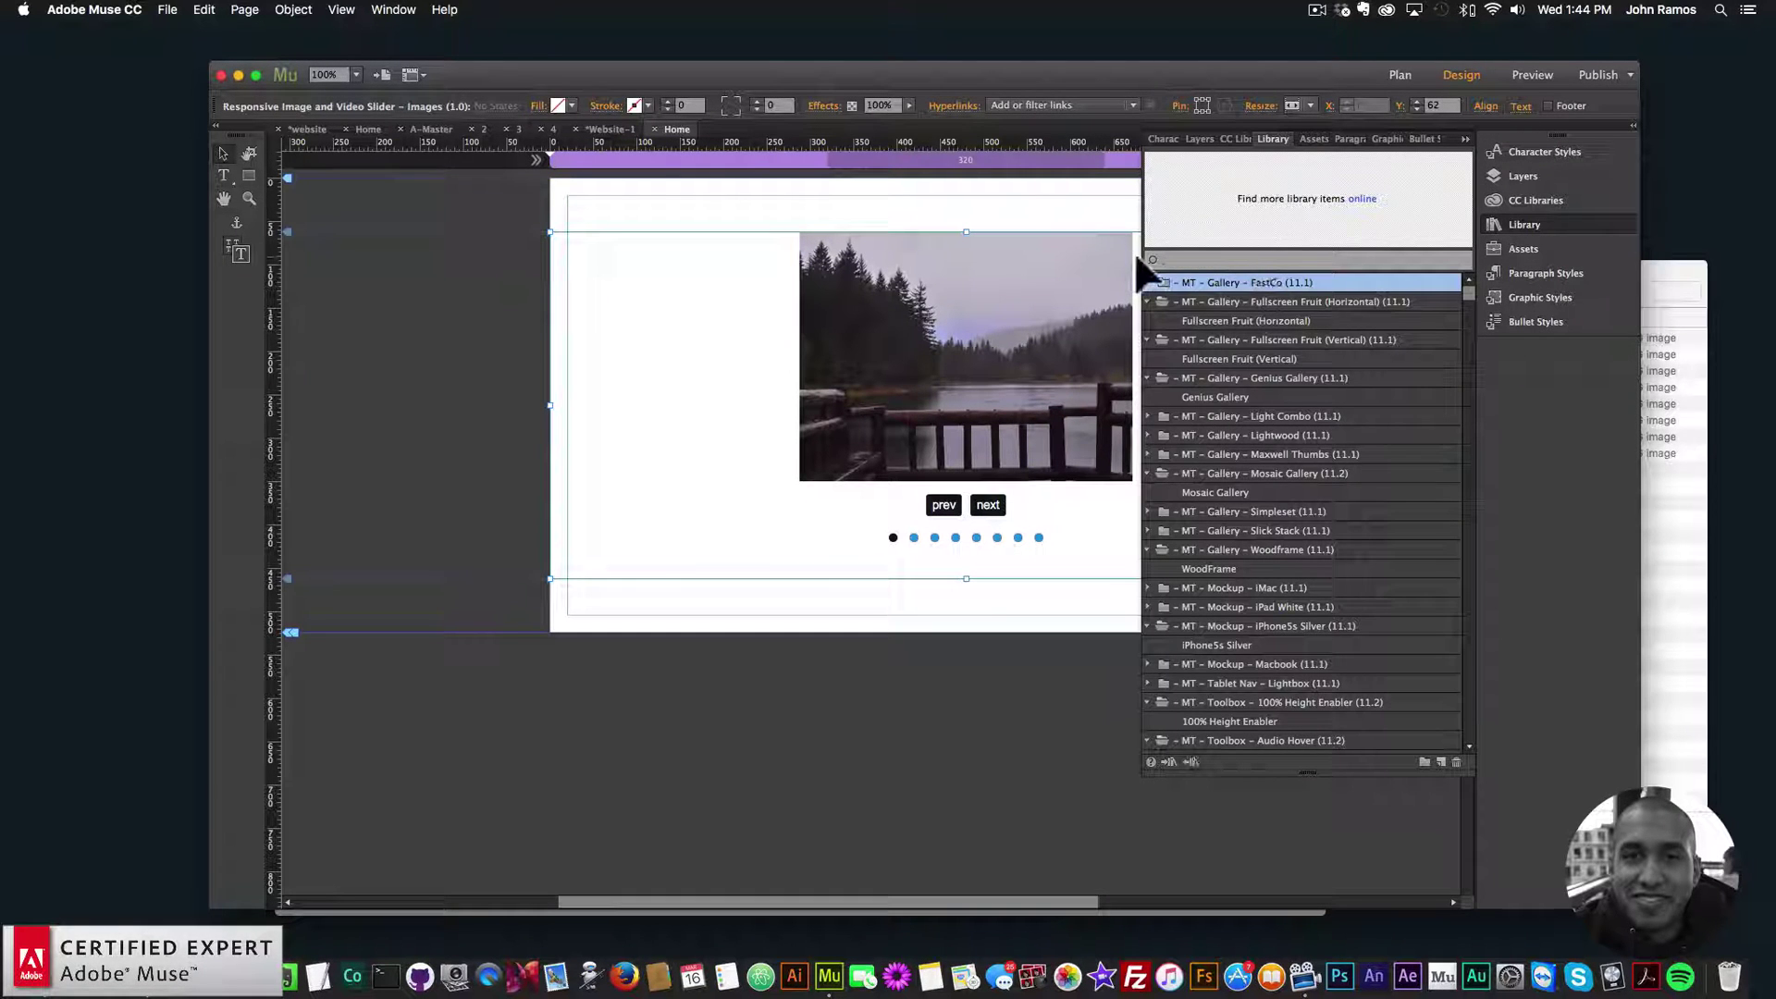
pyautogui.write('the animator')
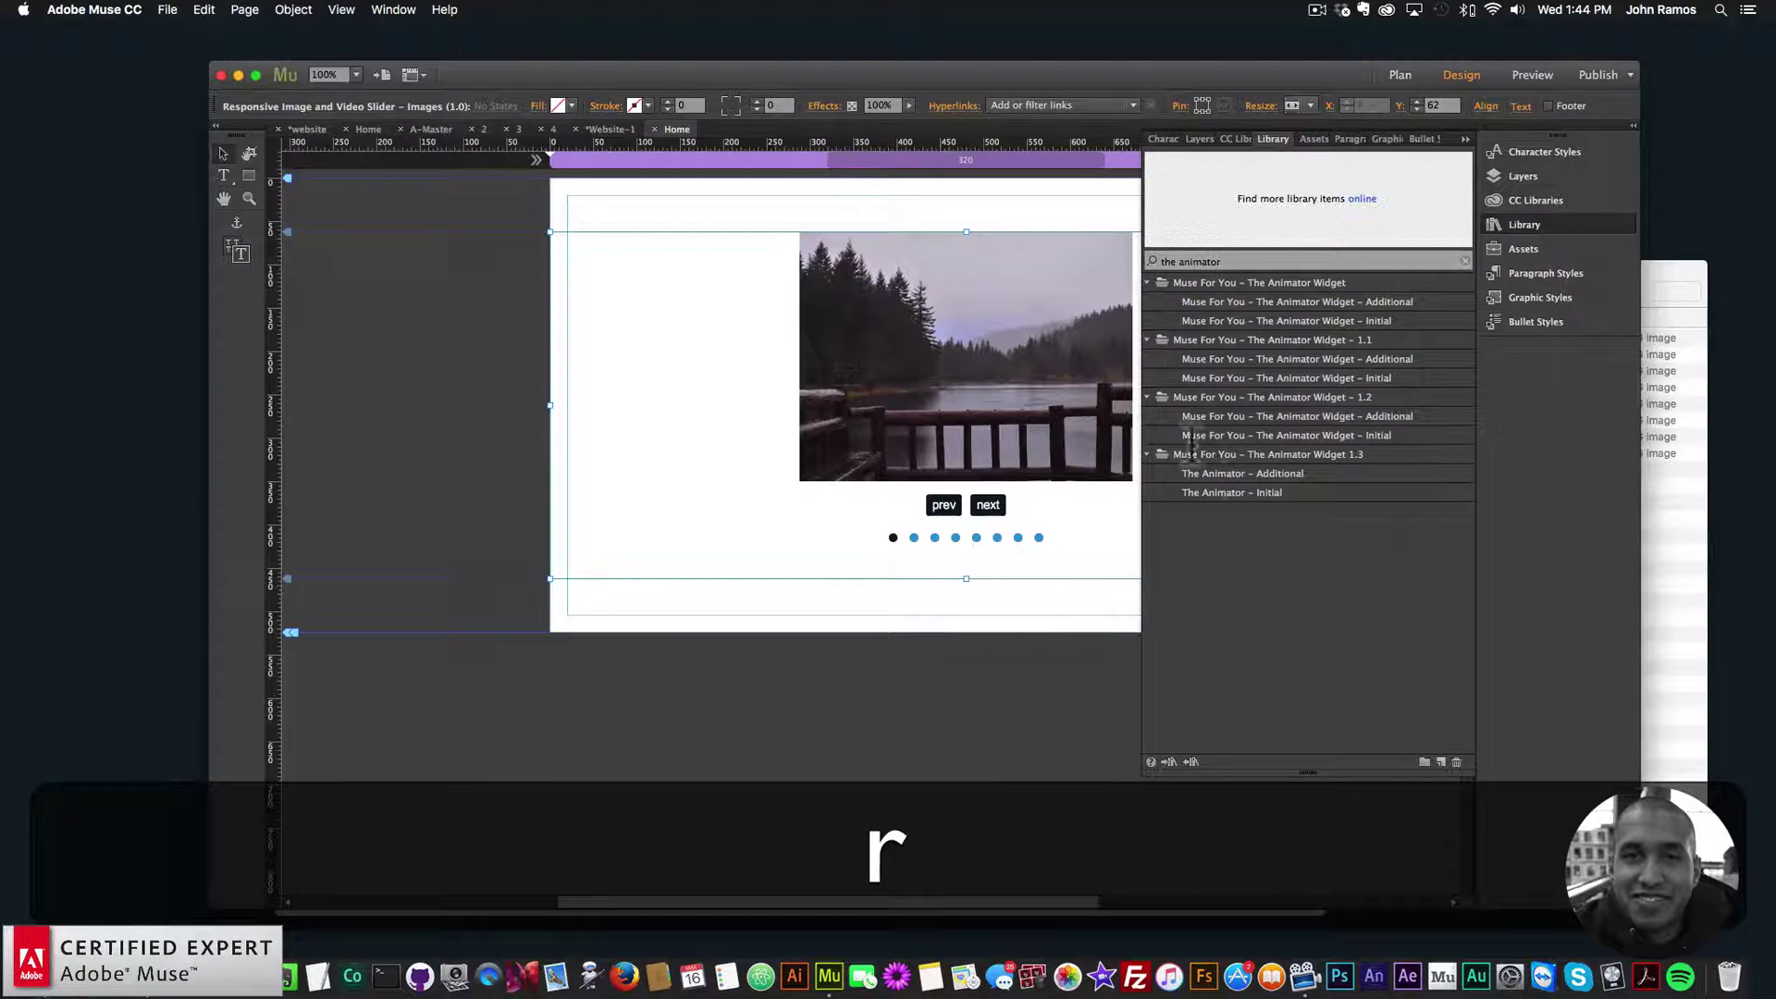
pyautogui.click(1223, 492)
pyautogui.moveTo(1215, 490); pyautogui.dragTo(534, 215)
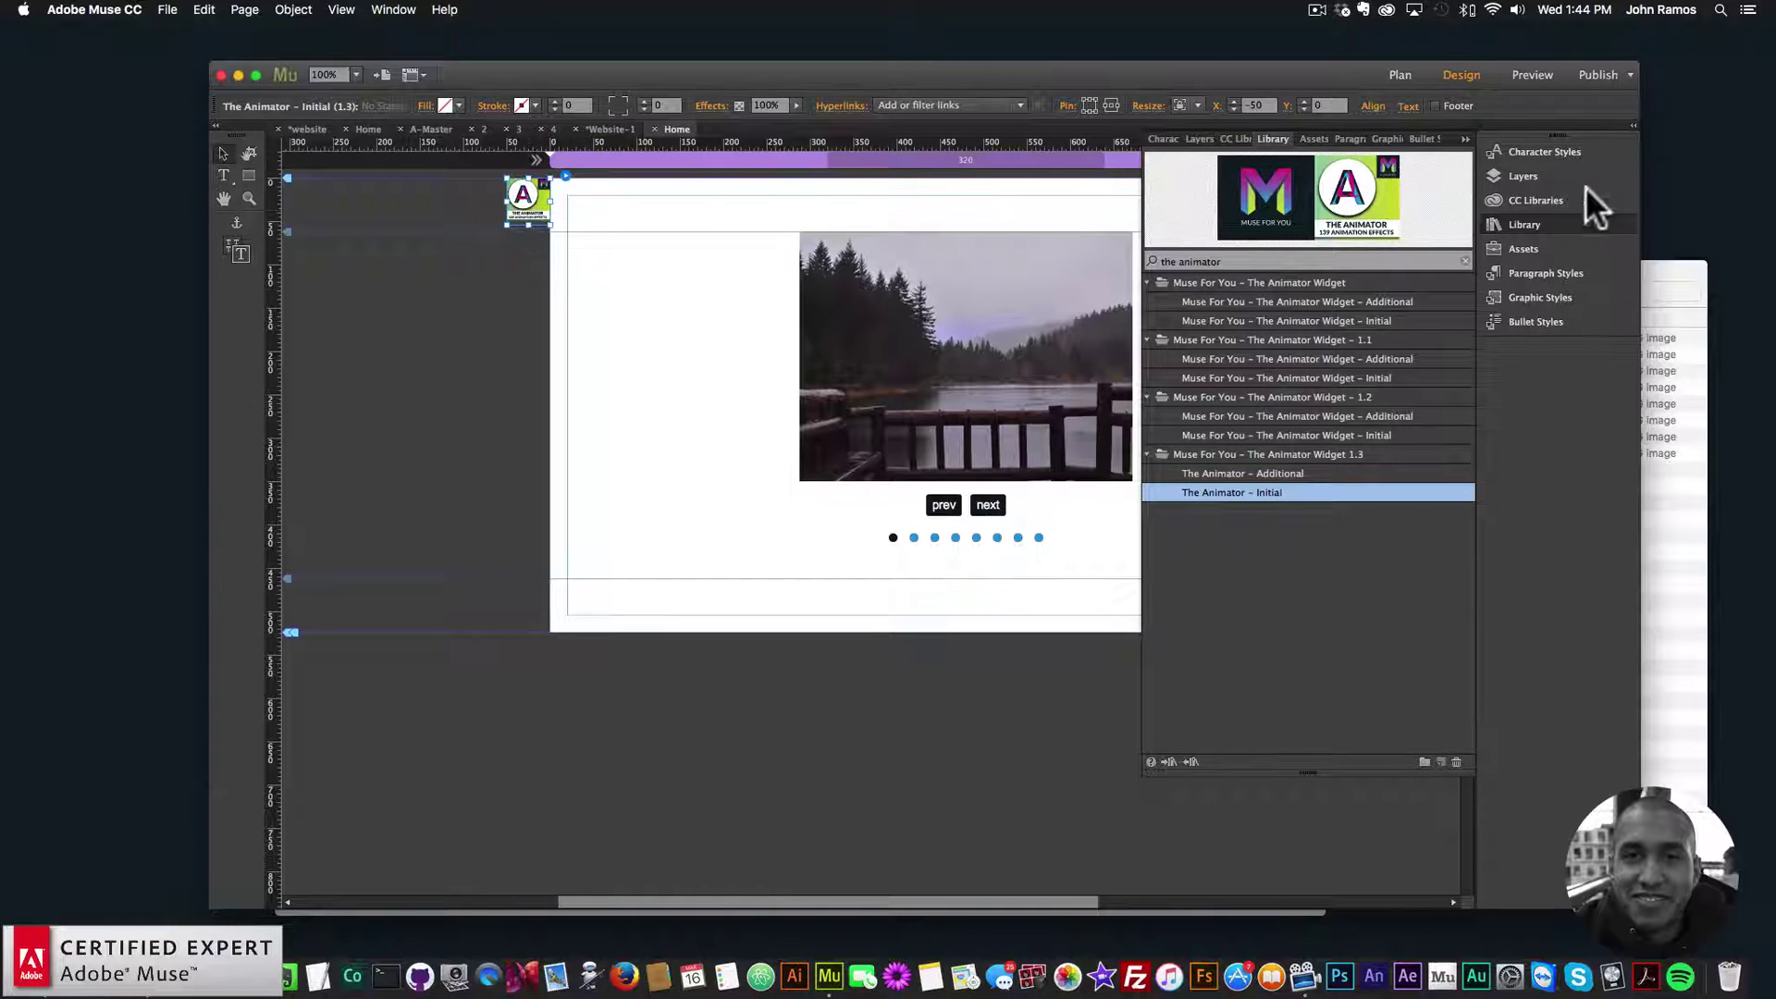
pyautogui.click(1527, 223)
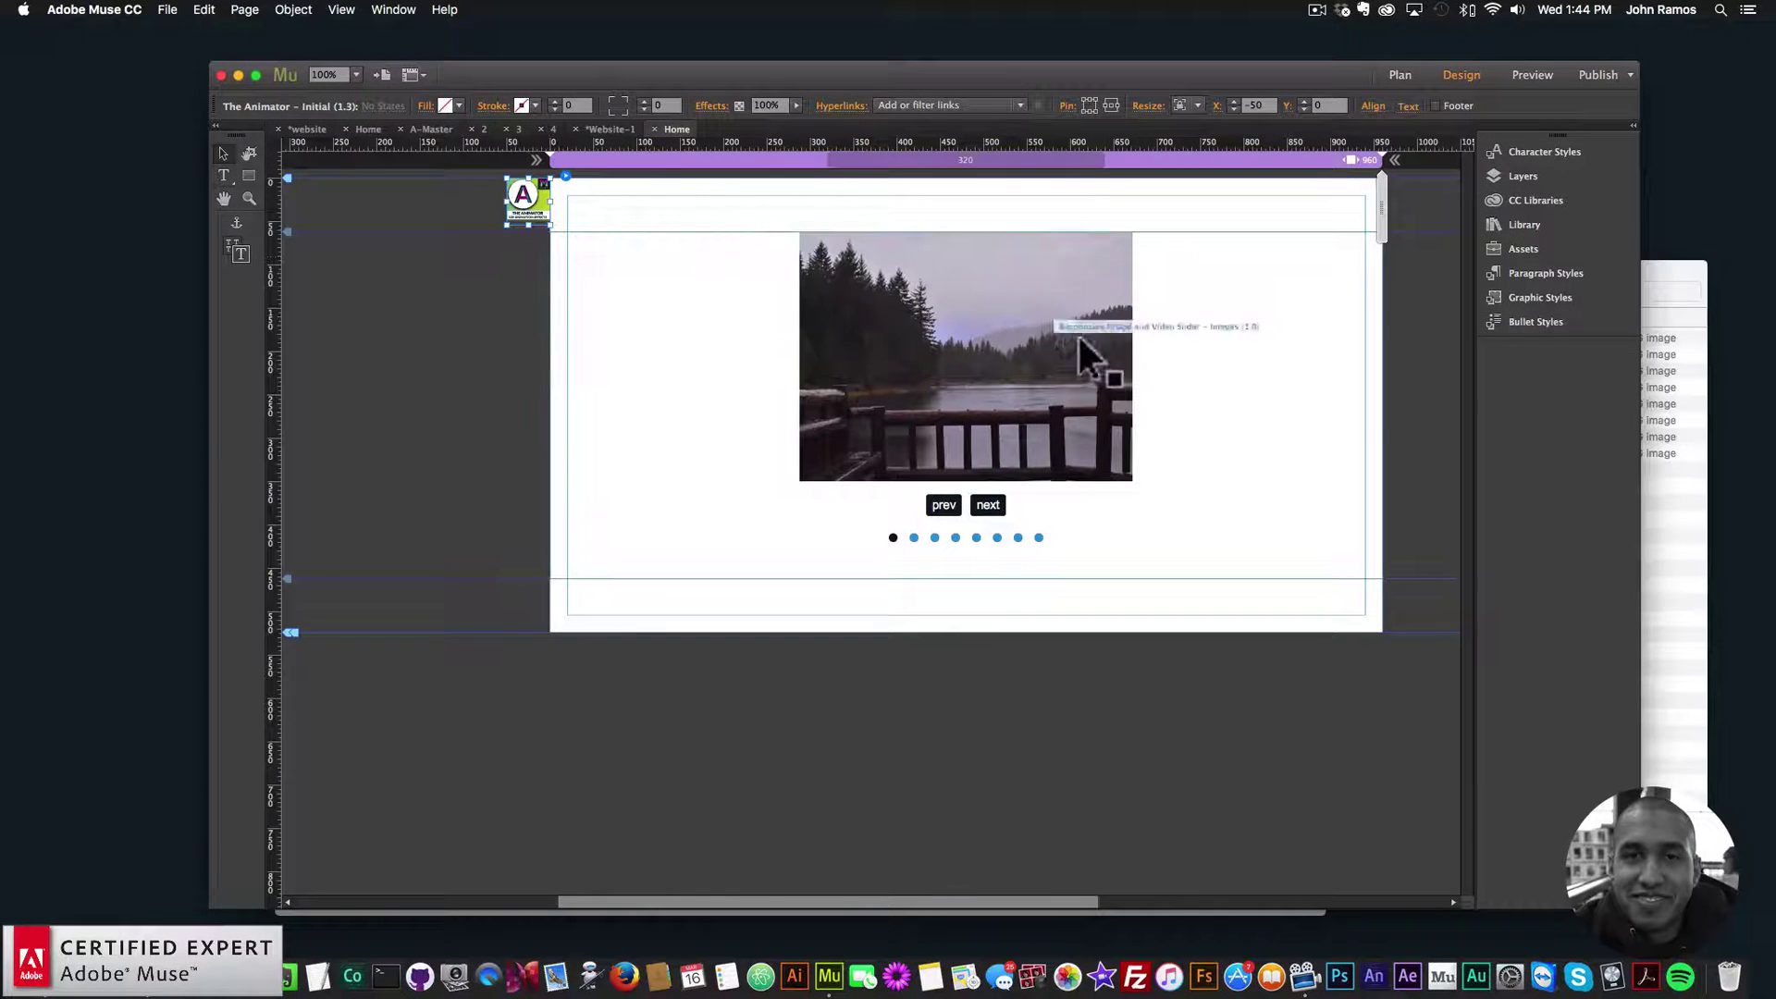
# - Set the slider widget's Animate In effect to rotateIn in its animation options
pyautogui.click(1351, 270)
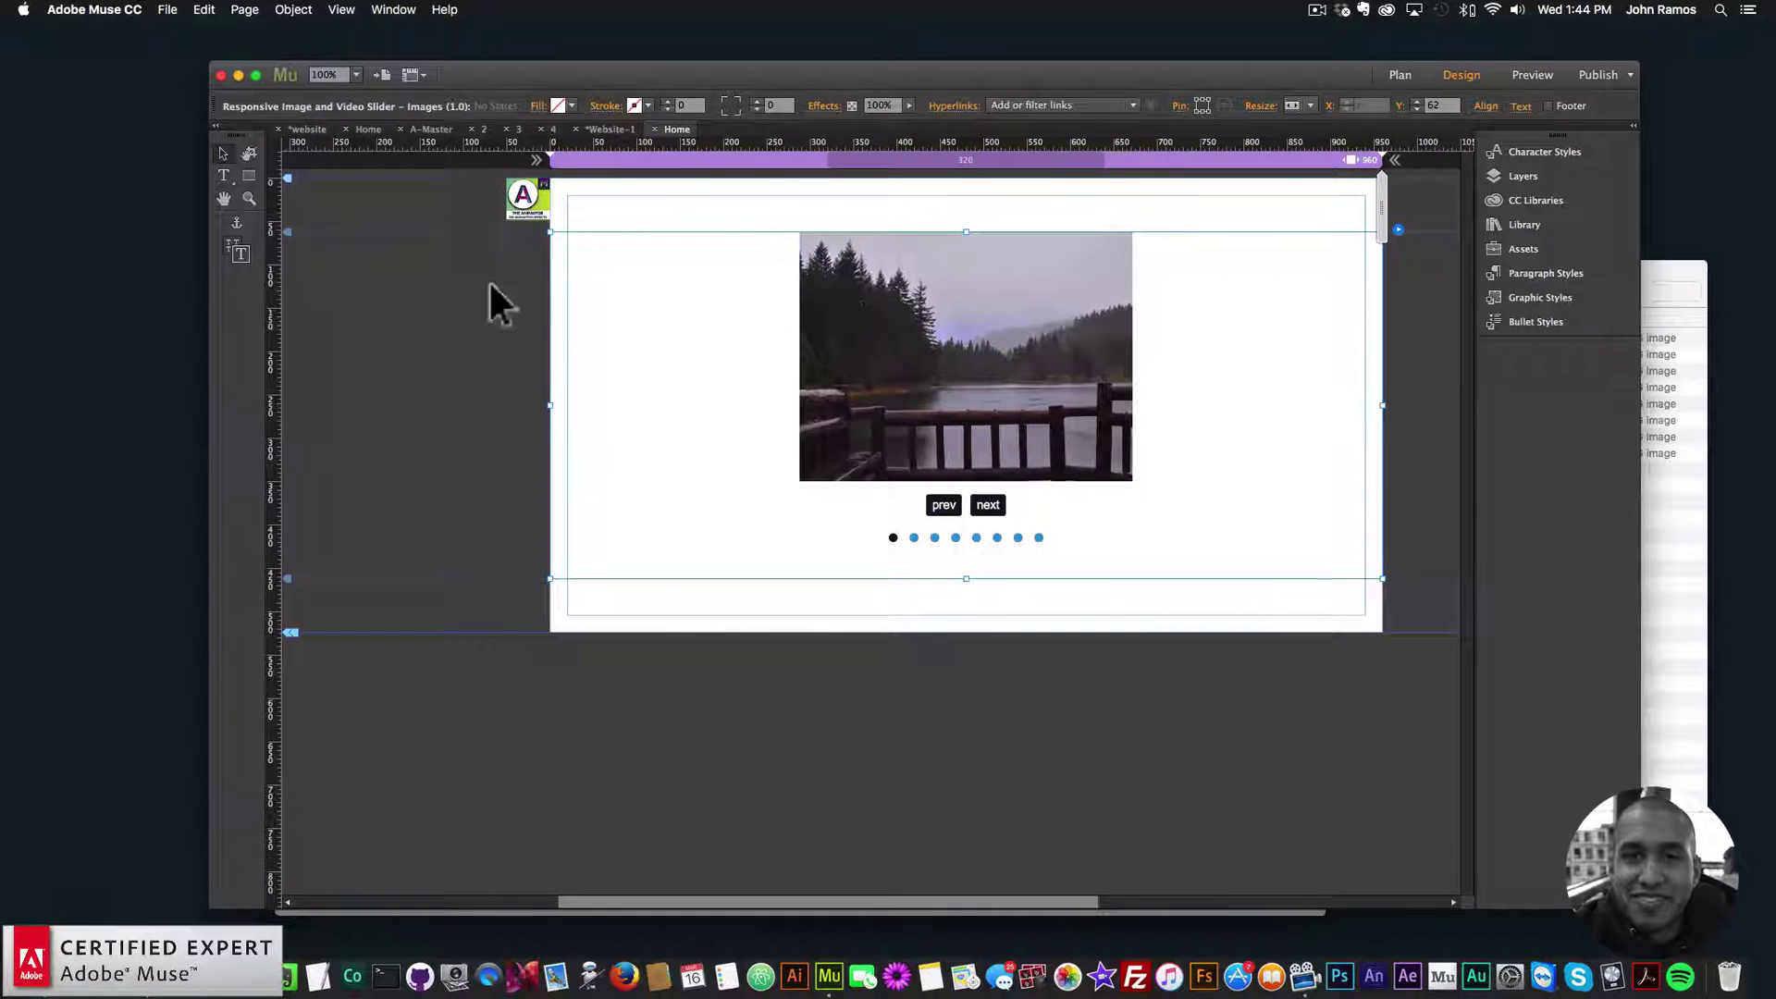
pyautogui.click(1397, 228)
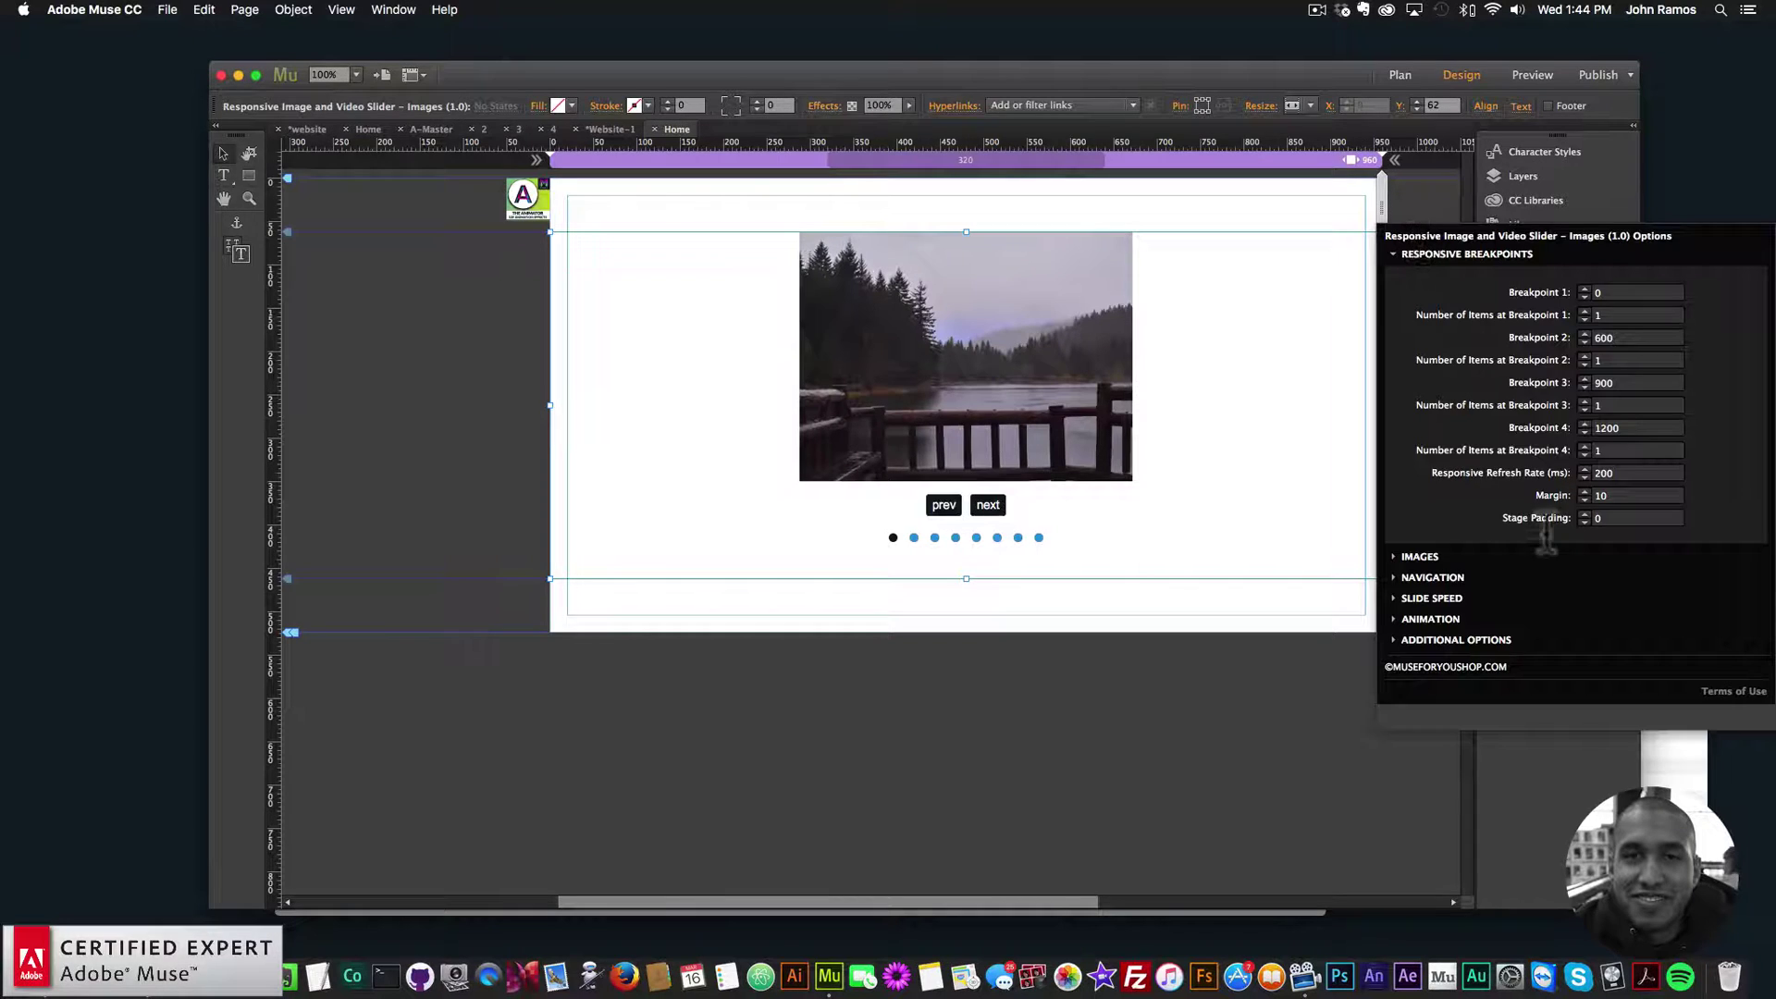
pyautogui.click(1430, 618)
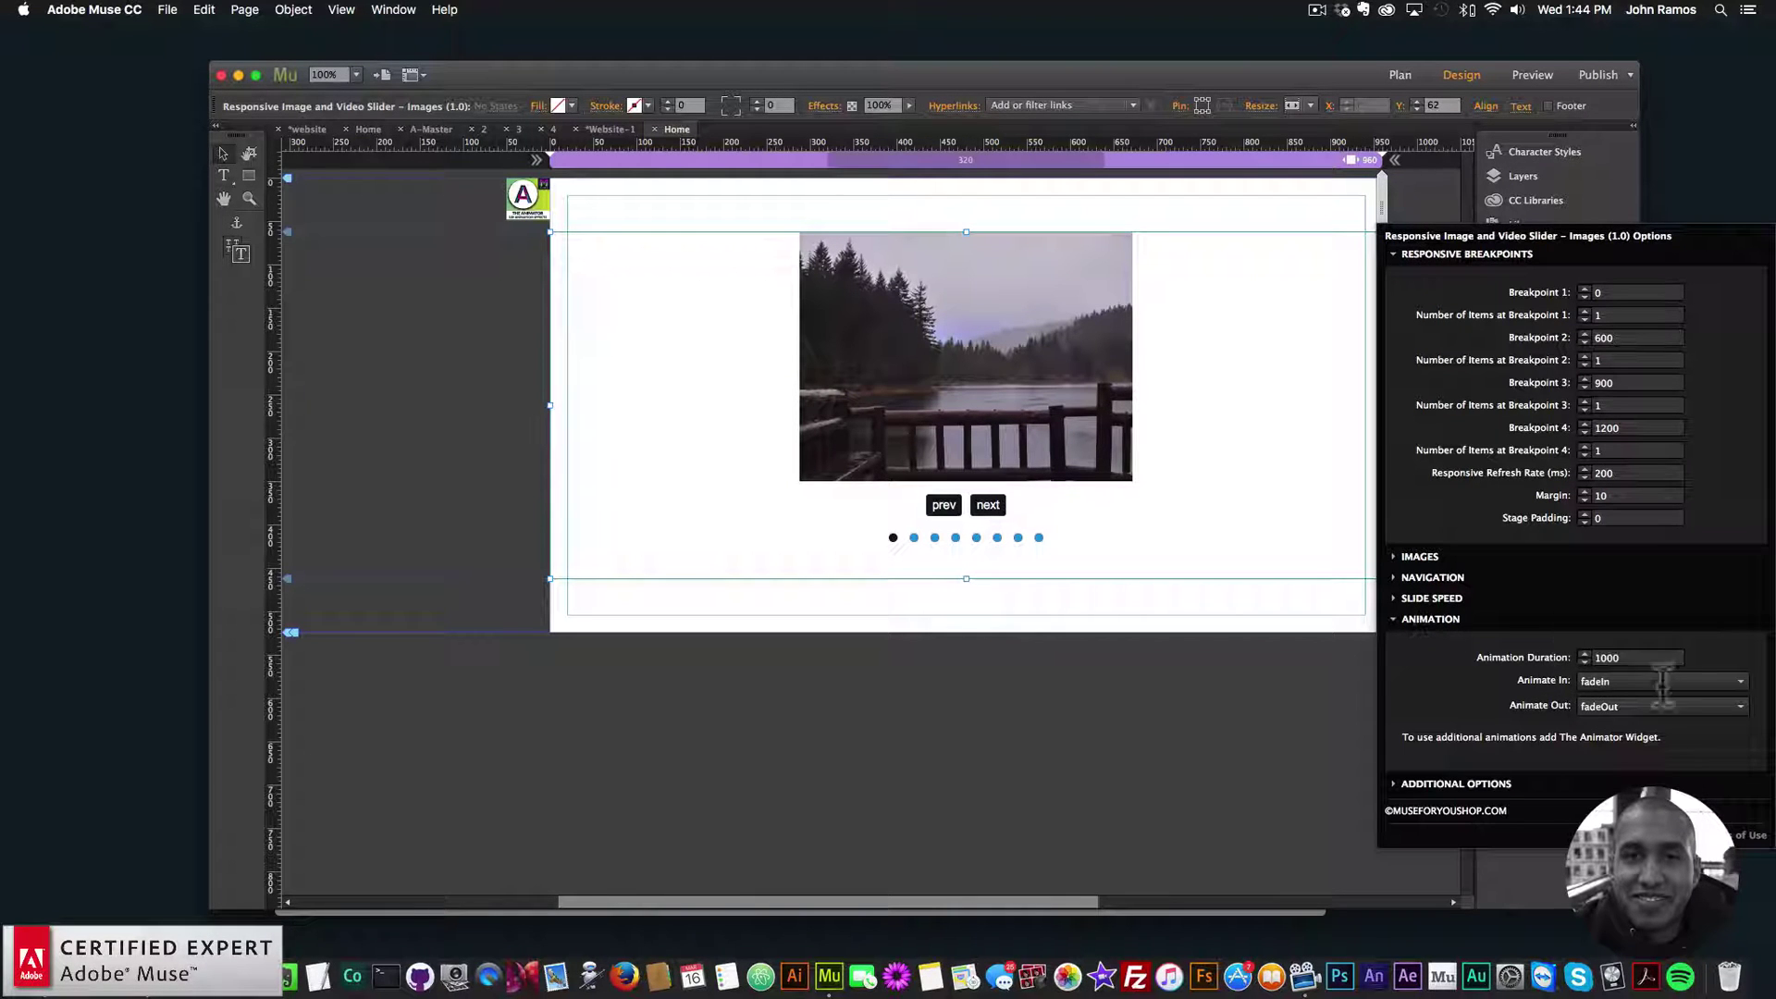
pyautogui.click(1628, 682)
pyautogui.scroll(5, 1651, 476)
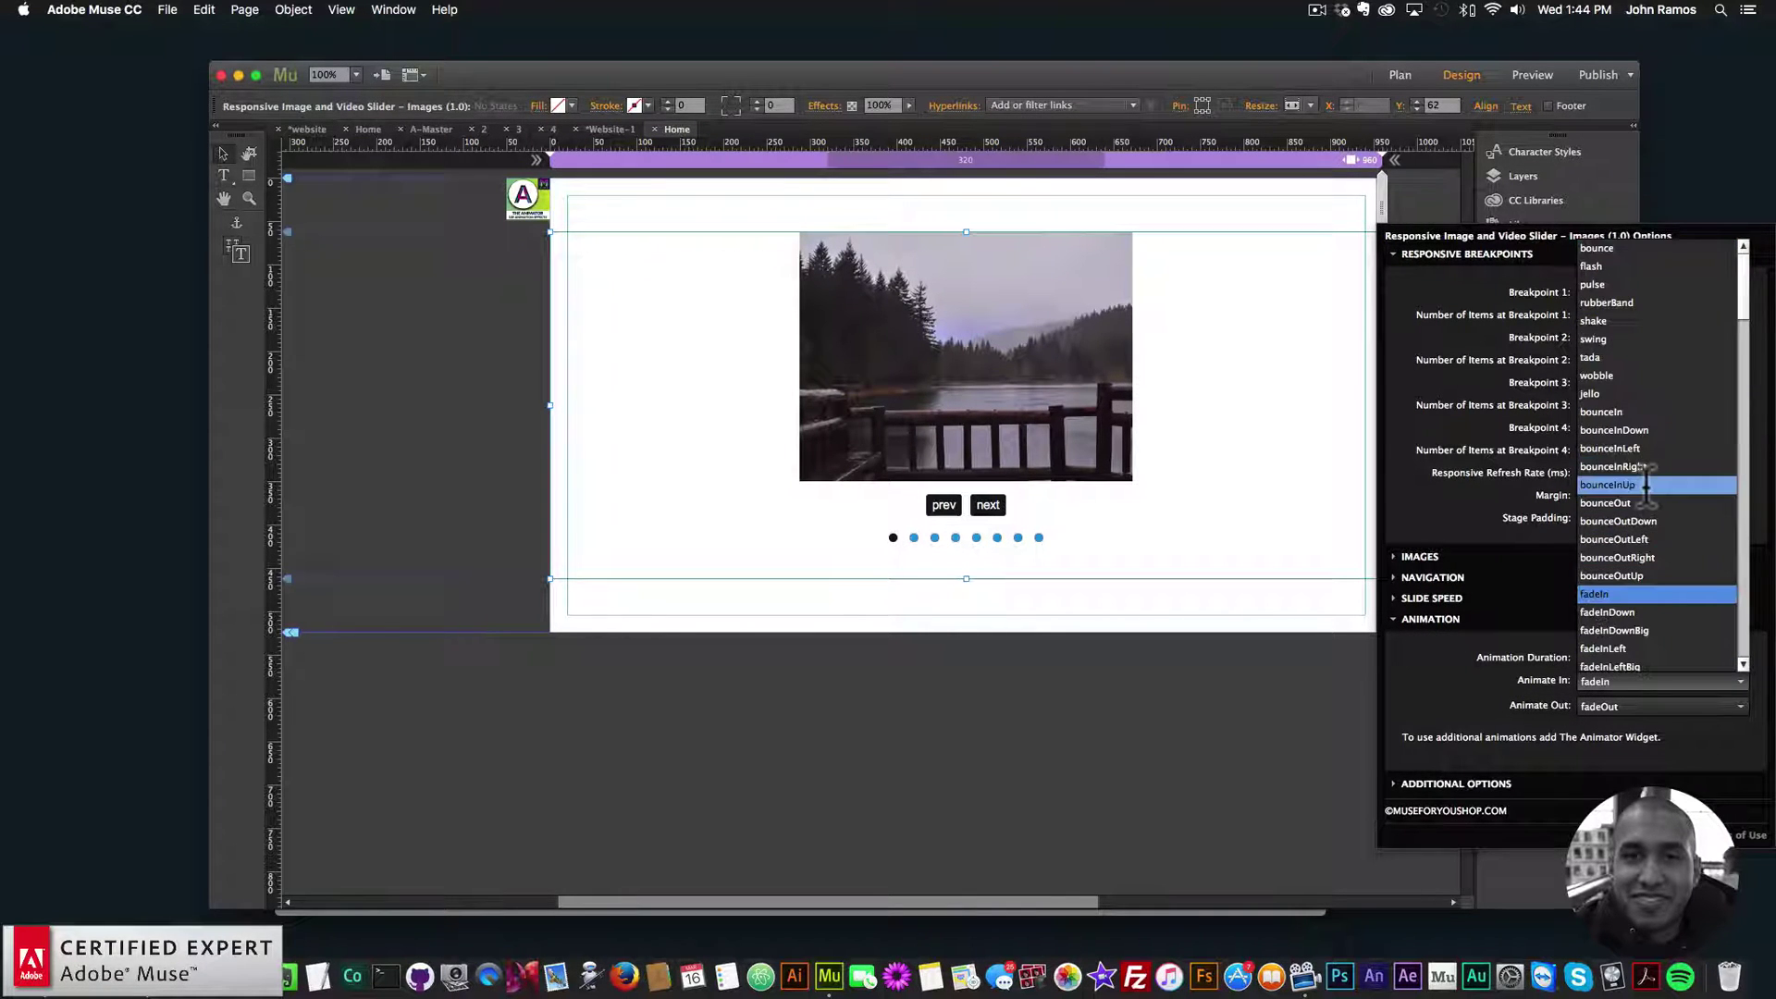
pyautogui.scroll(-2, 1637, 513)
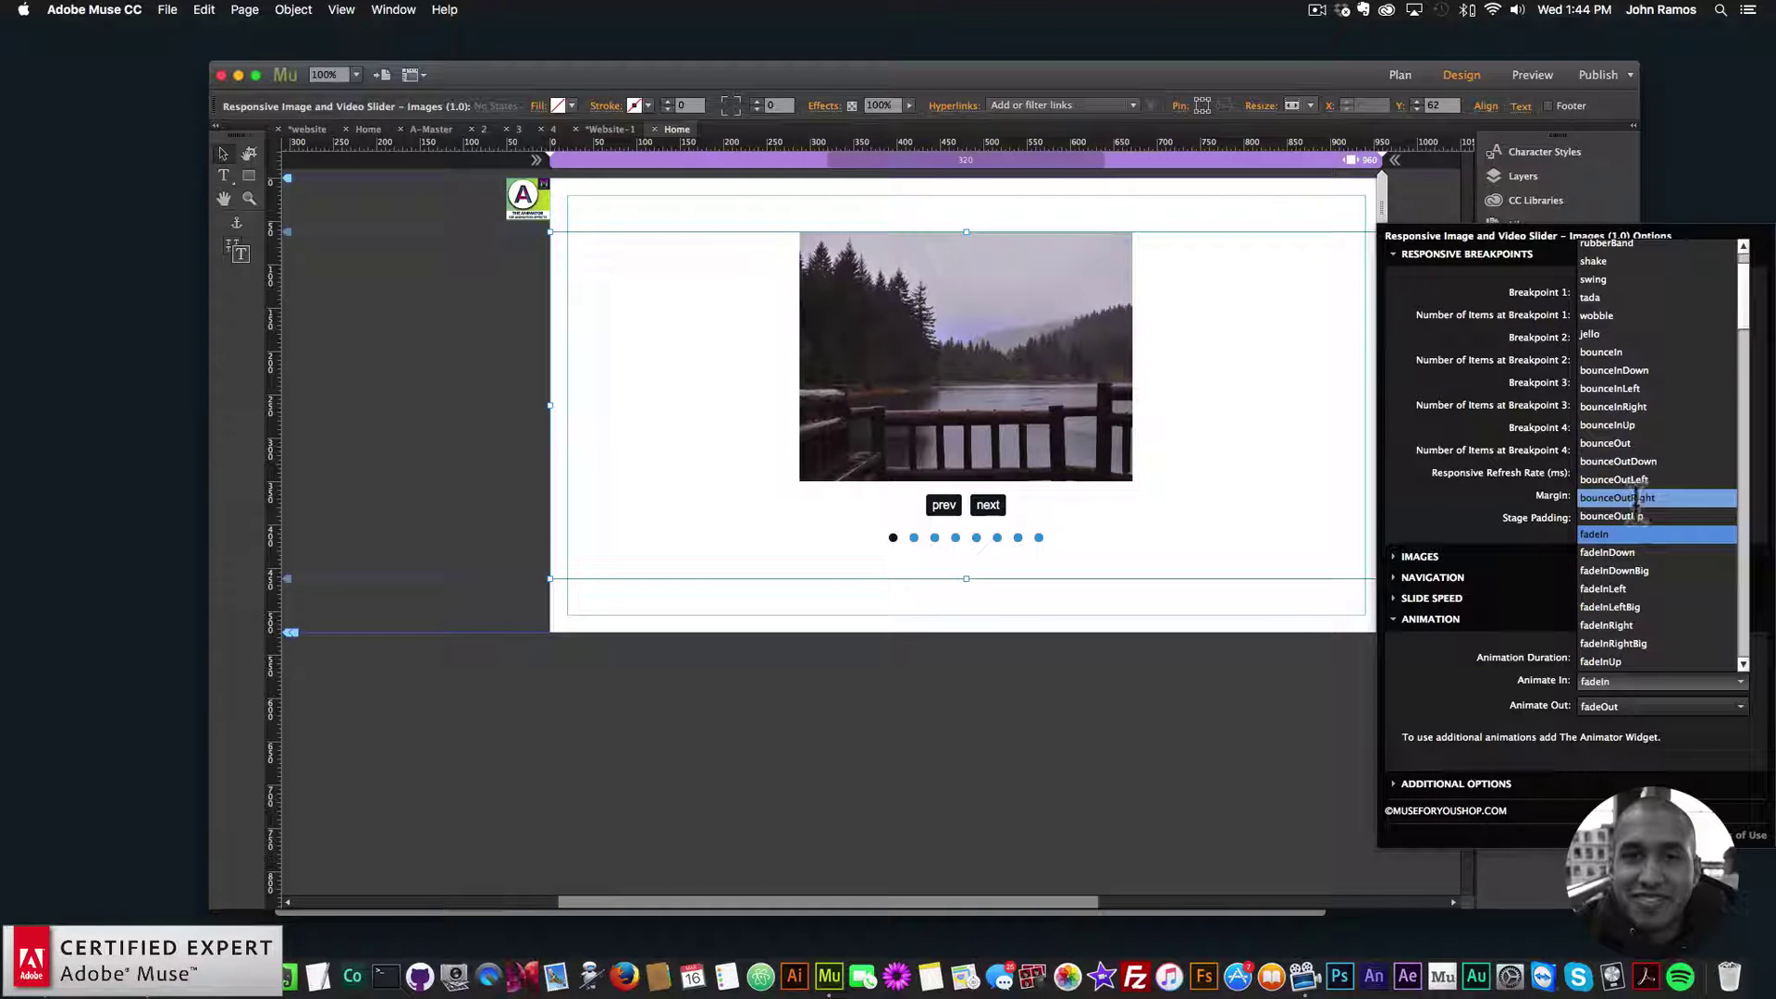
pyautogui.scroll(-4, 1636, 509)
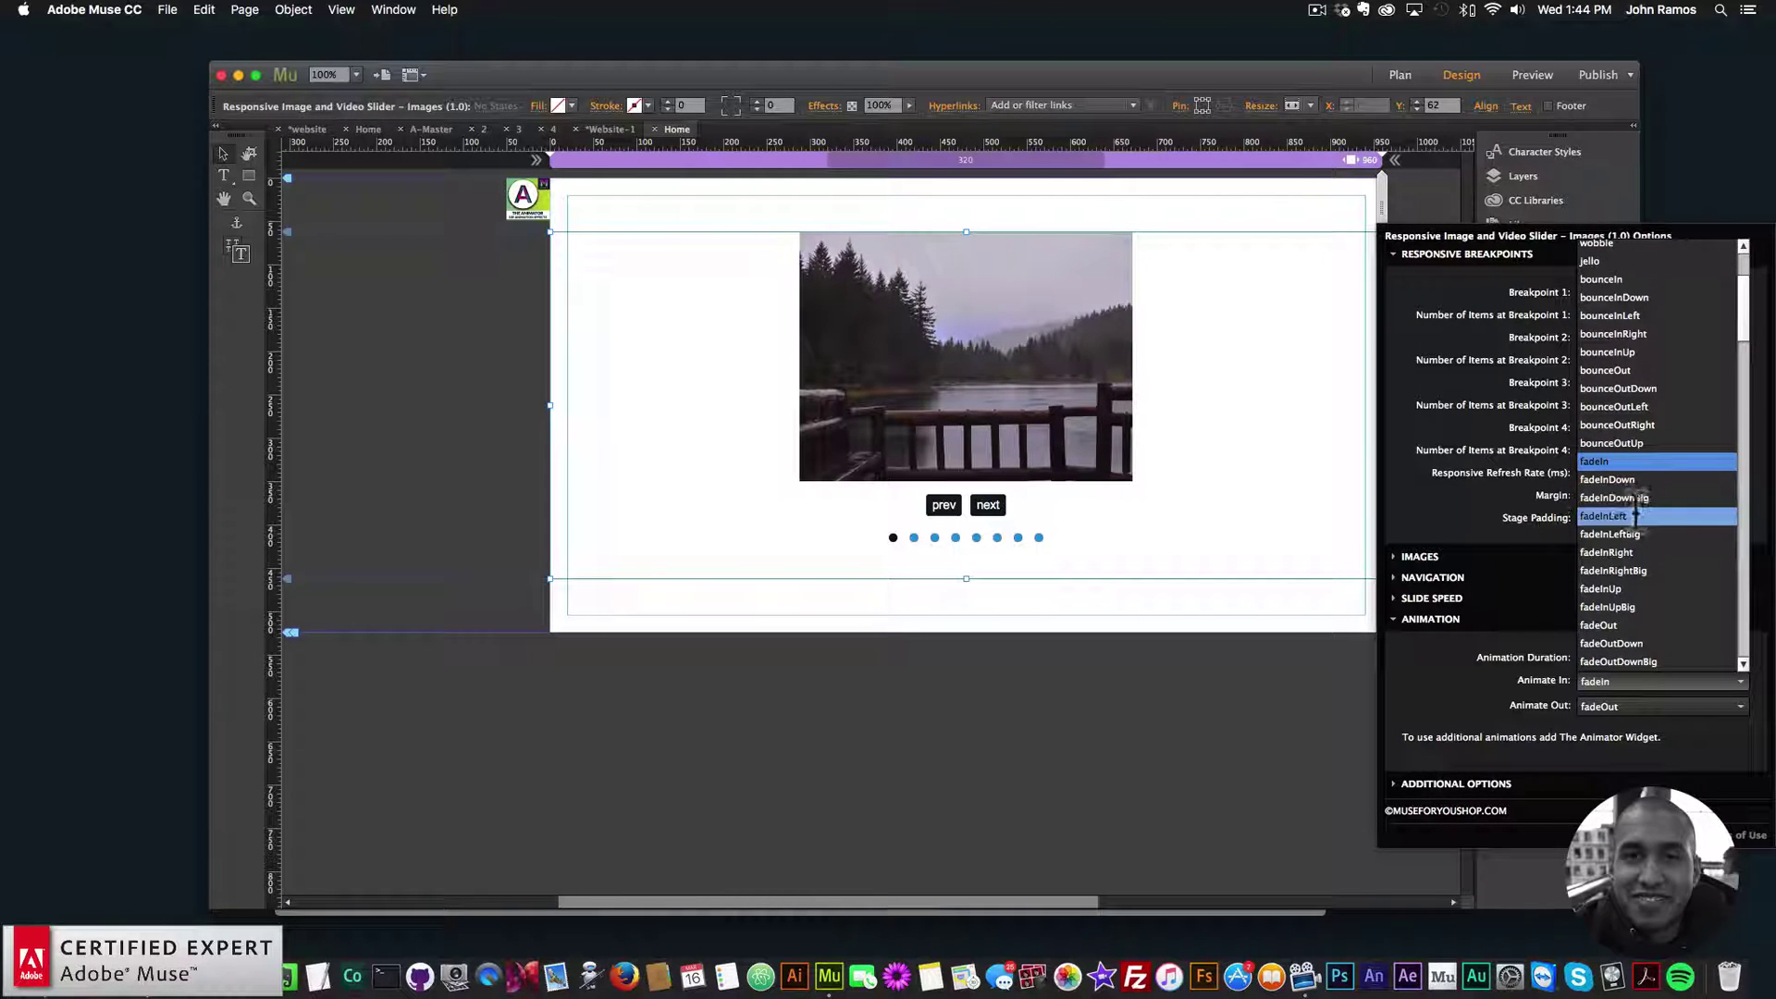
pyautogui.scroll(-6, 1623, 566)
pyautogui.scroll(-5, 1621, 566)
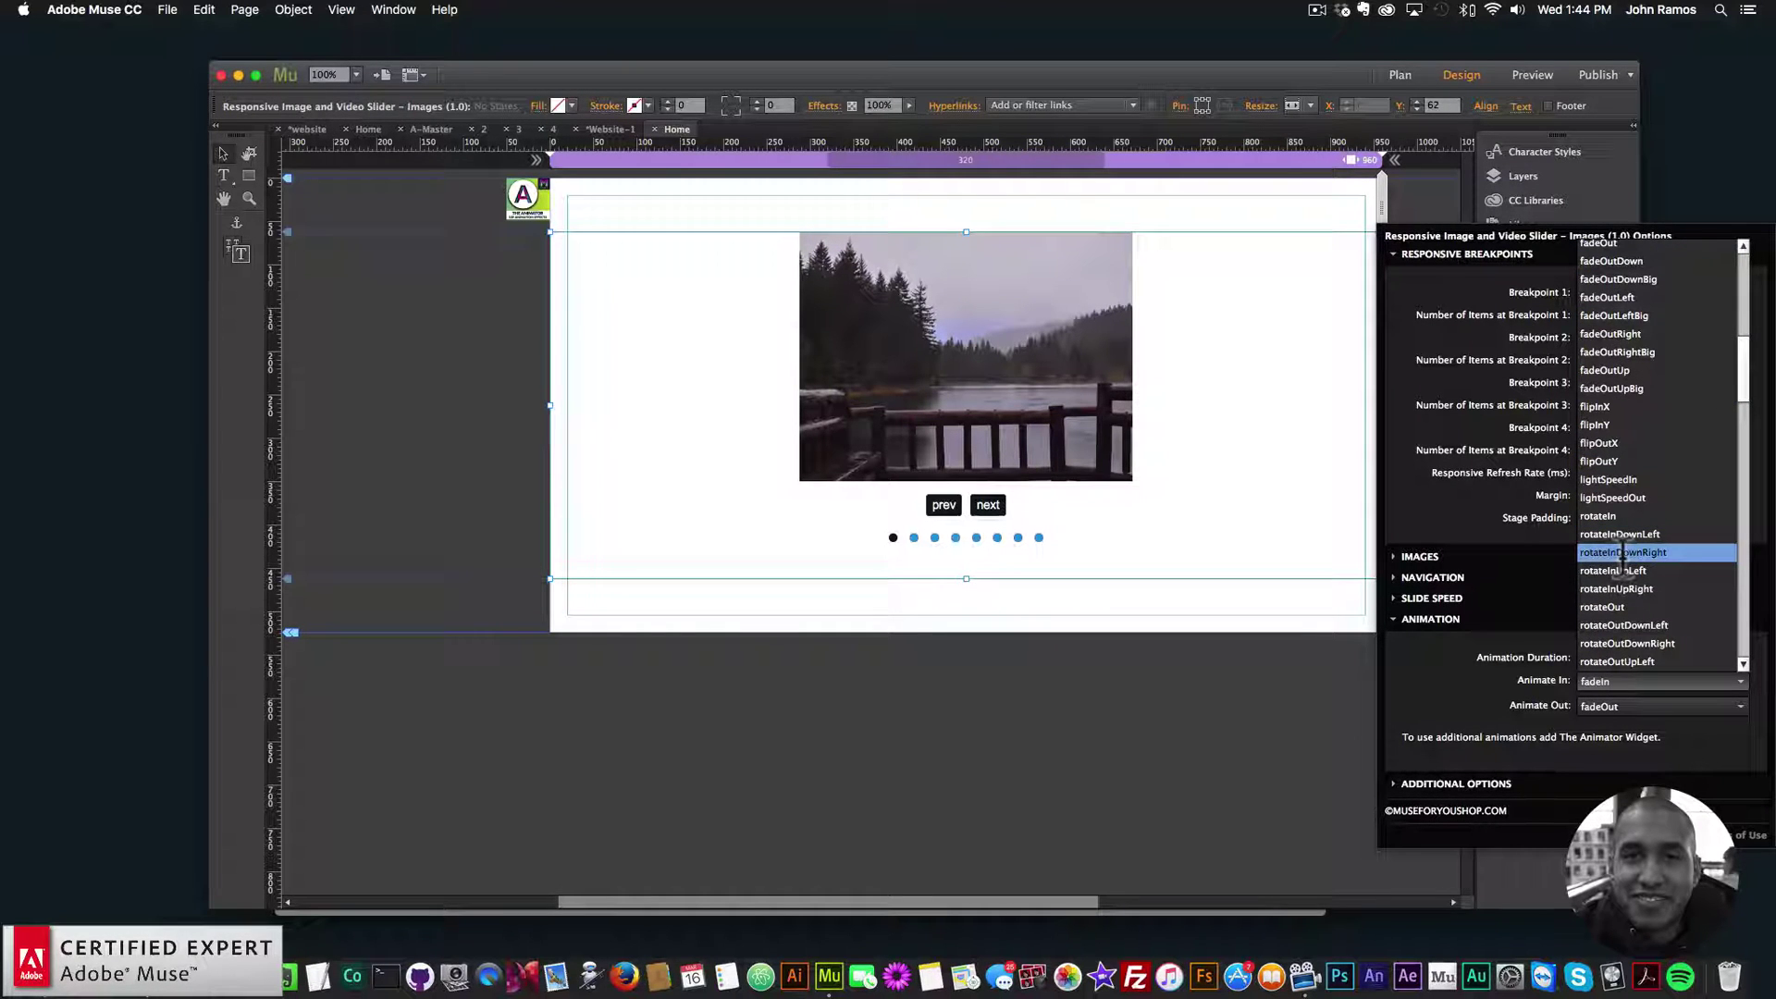
pyautogui.click(1614, 516)
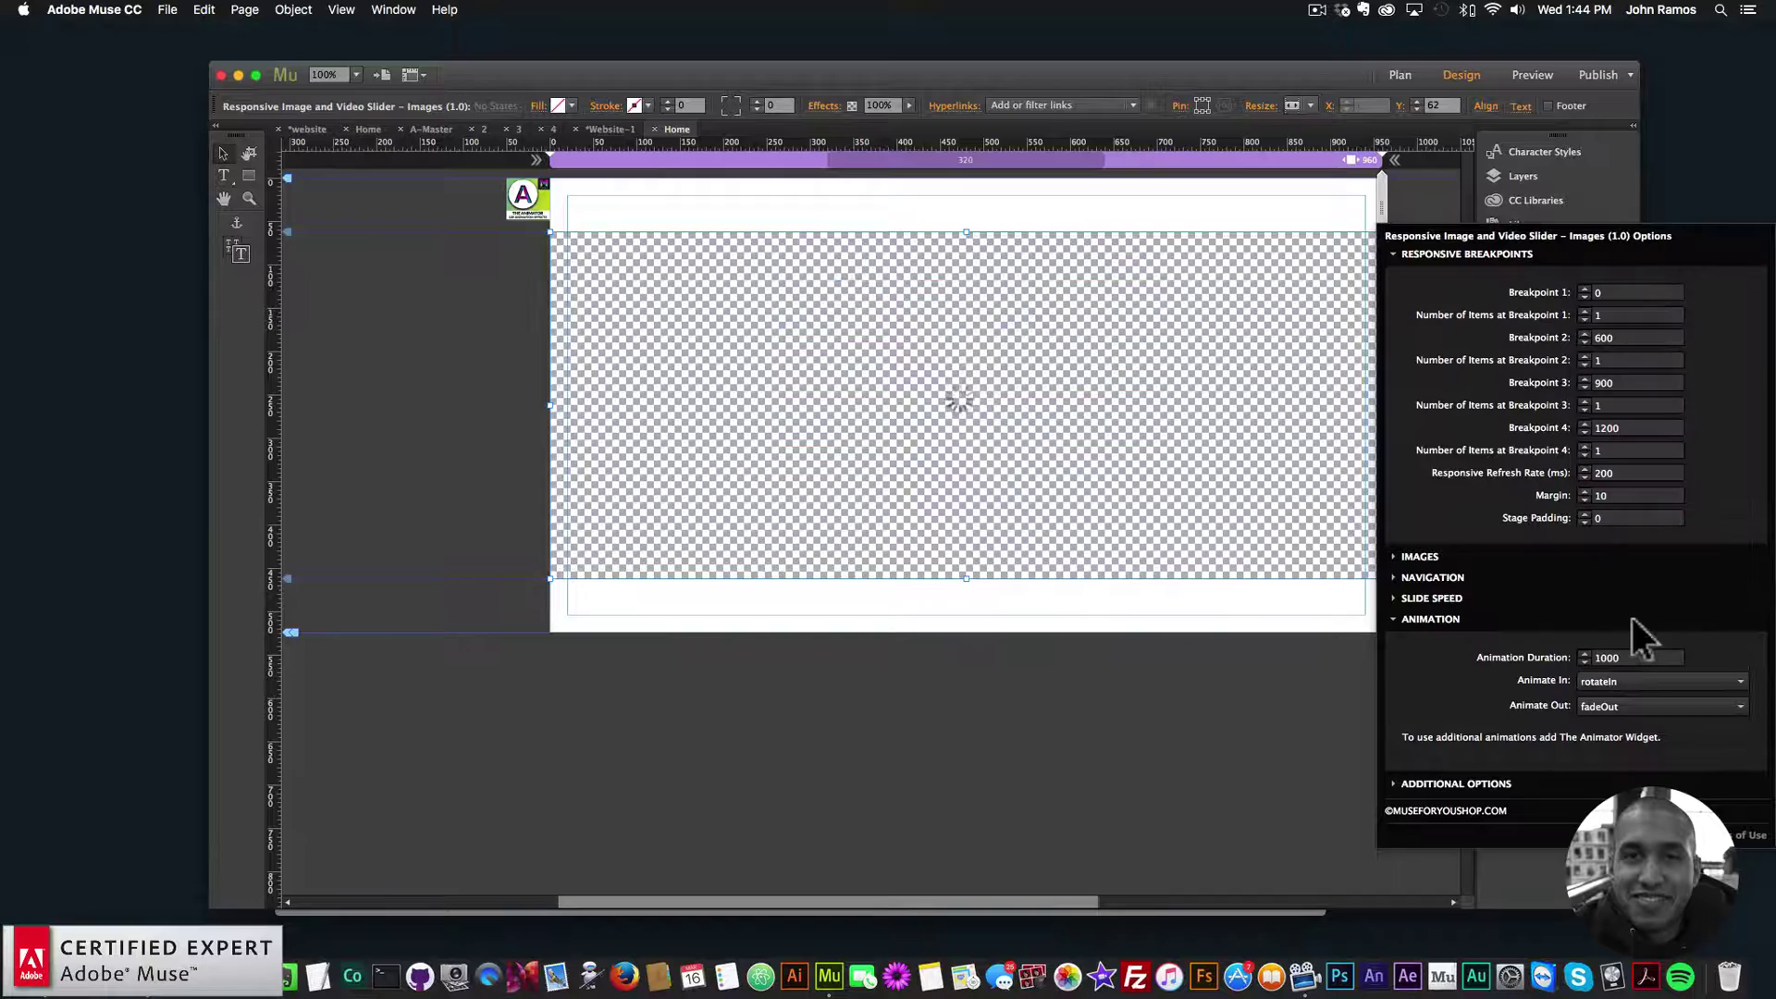
# - Set the slider widget's Animate Out effect to holeOut and deselect the widget
pyautogui.click(1628, 705)
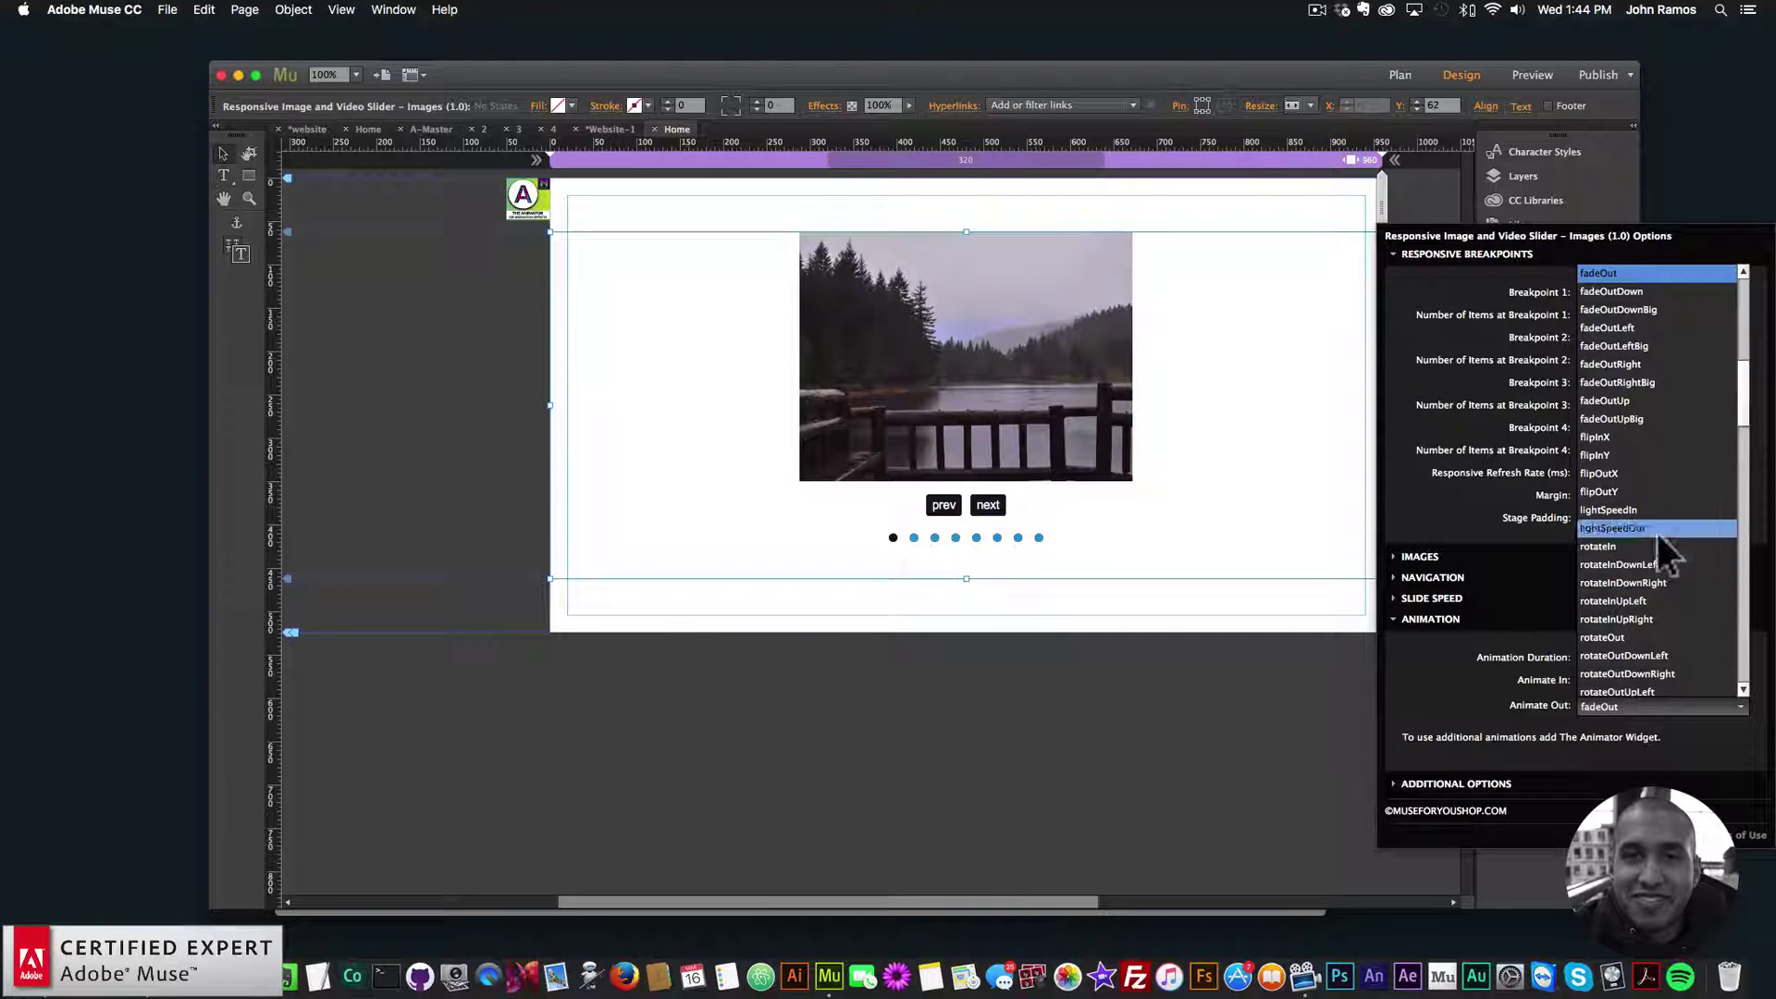
pyautogui.scroll(-8, 1656, 529)
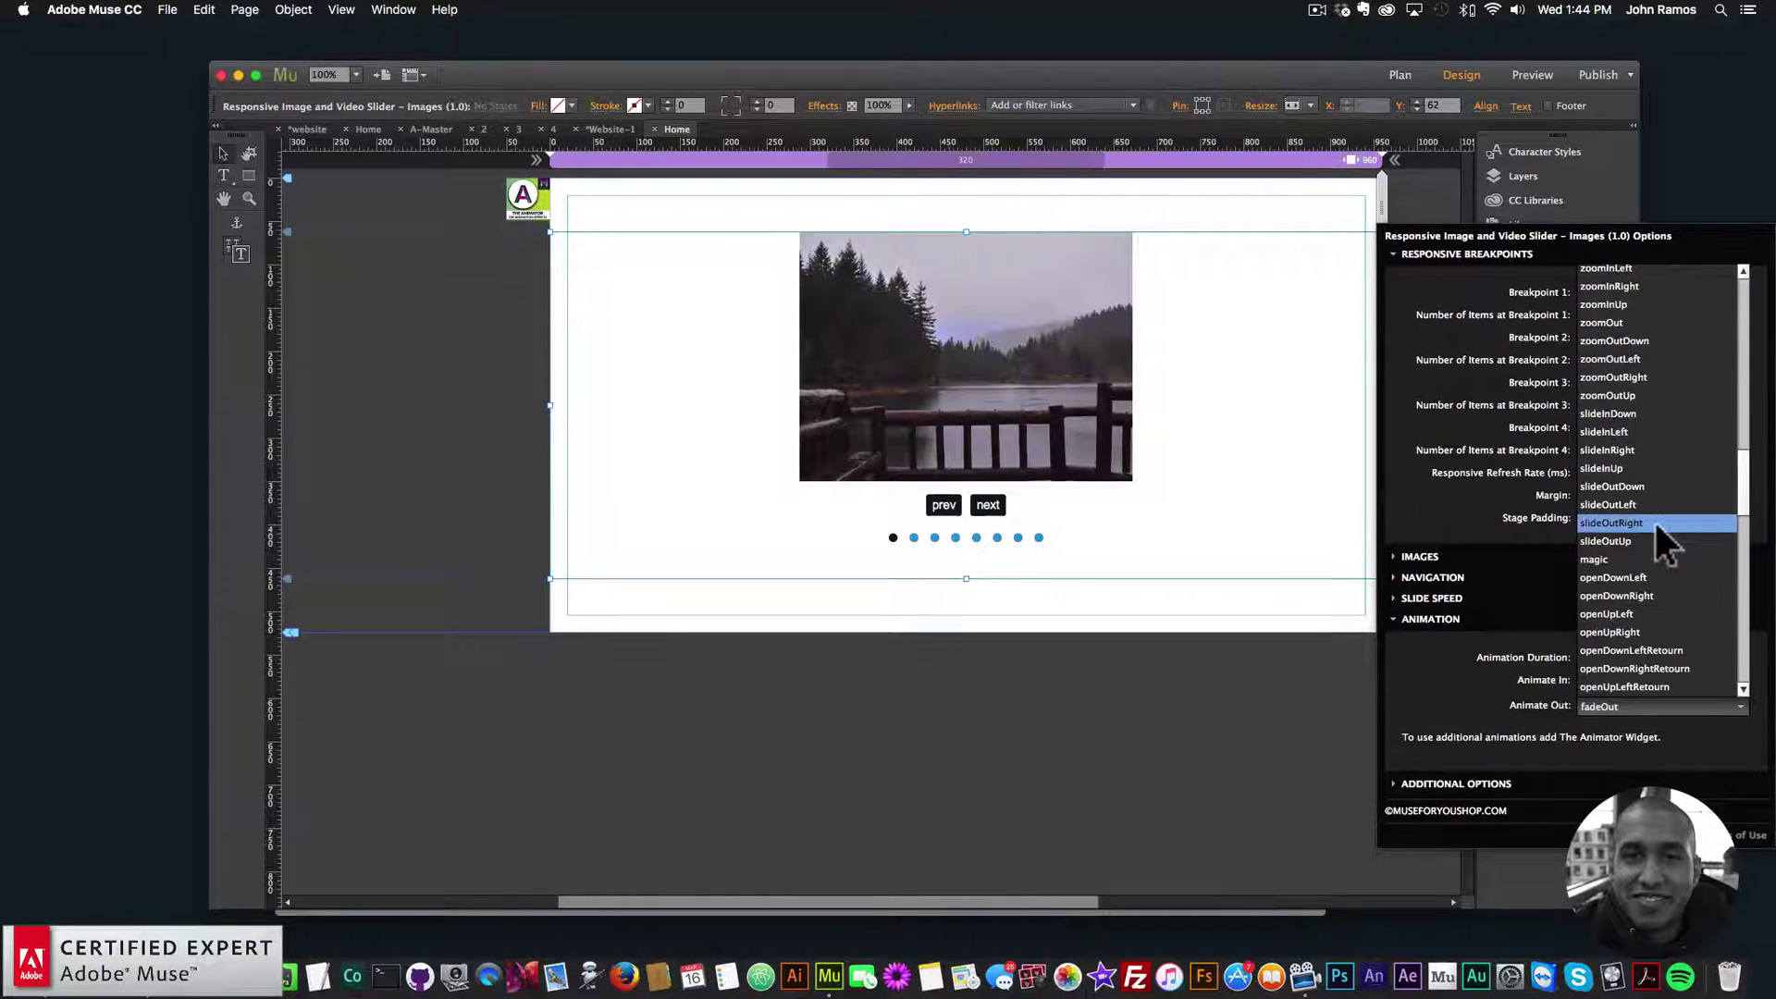
pyautogui.scroll(-6, 1655, 524)
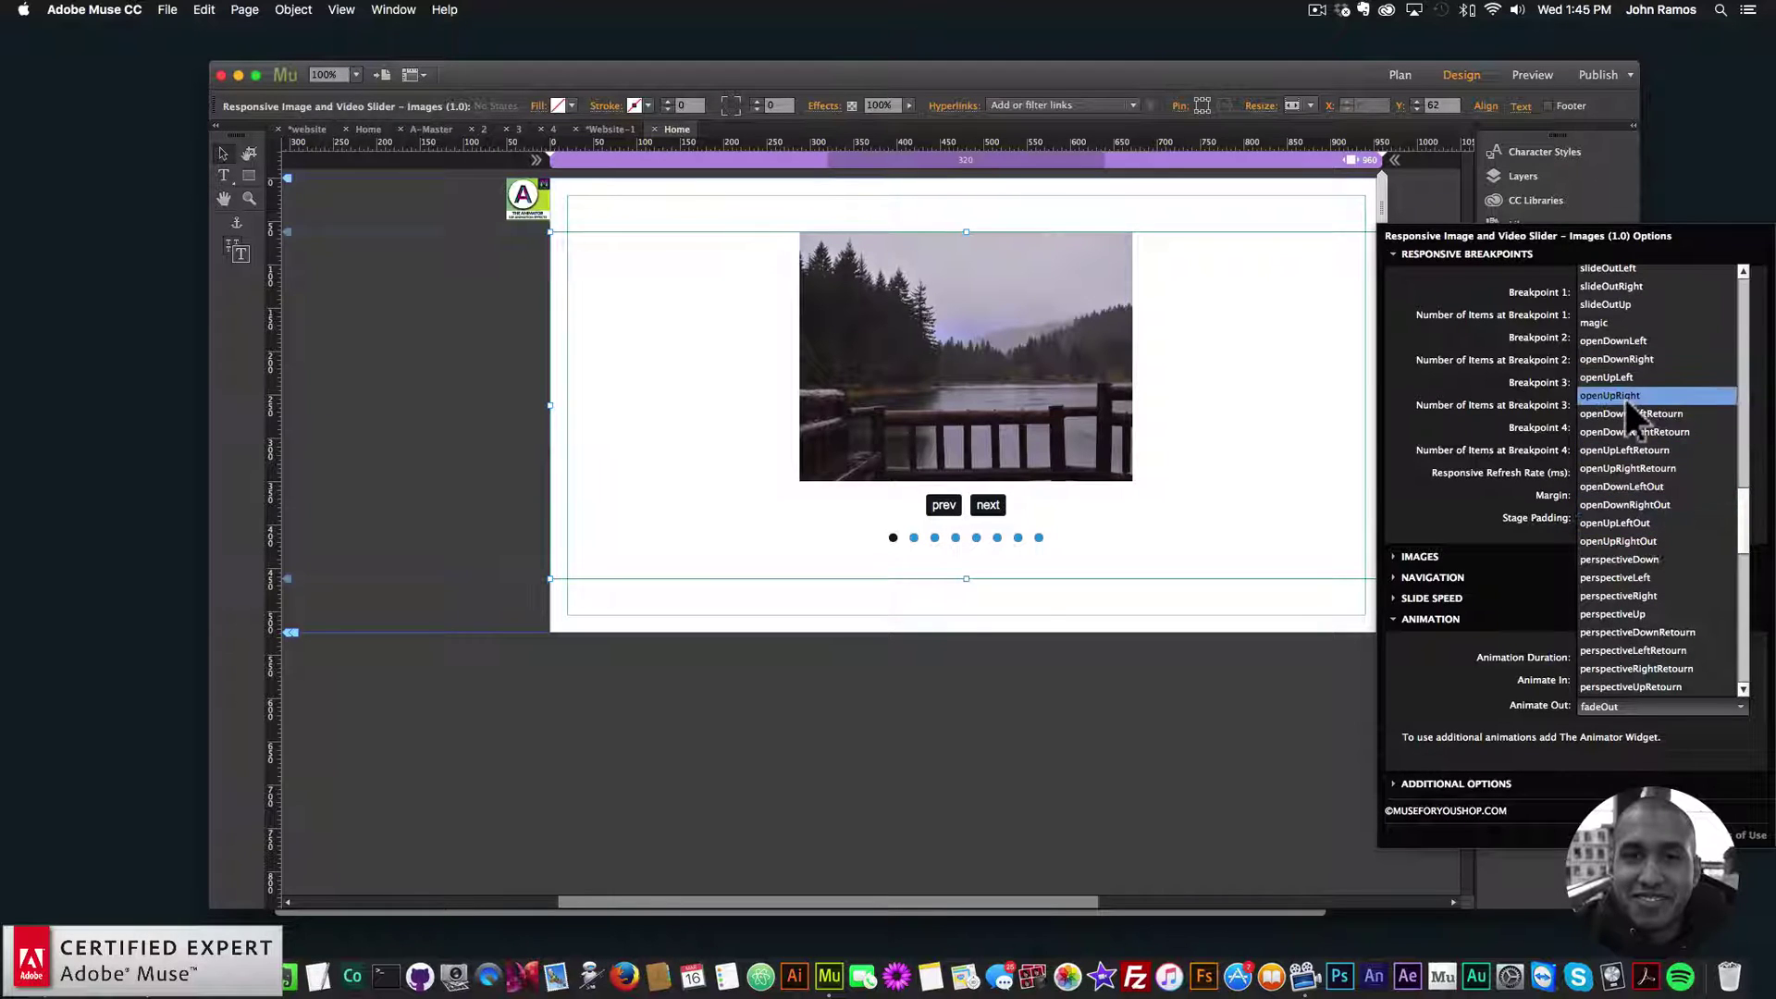
pyautogui.scroll(-5, 1640, 541)
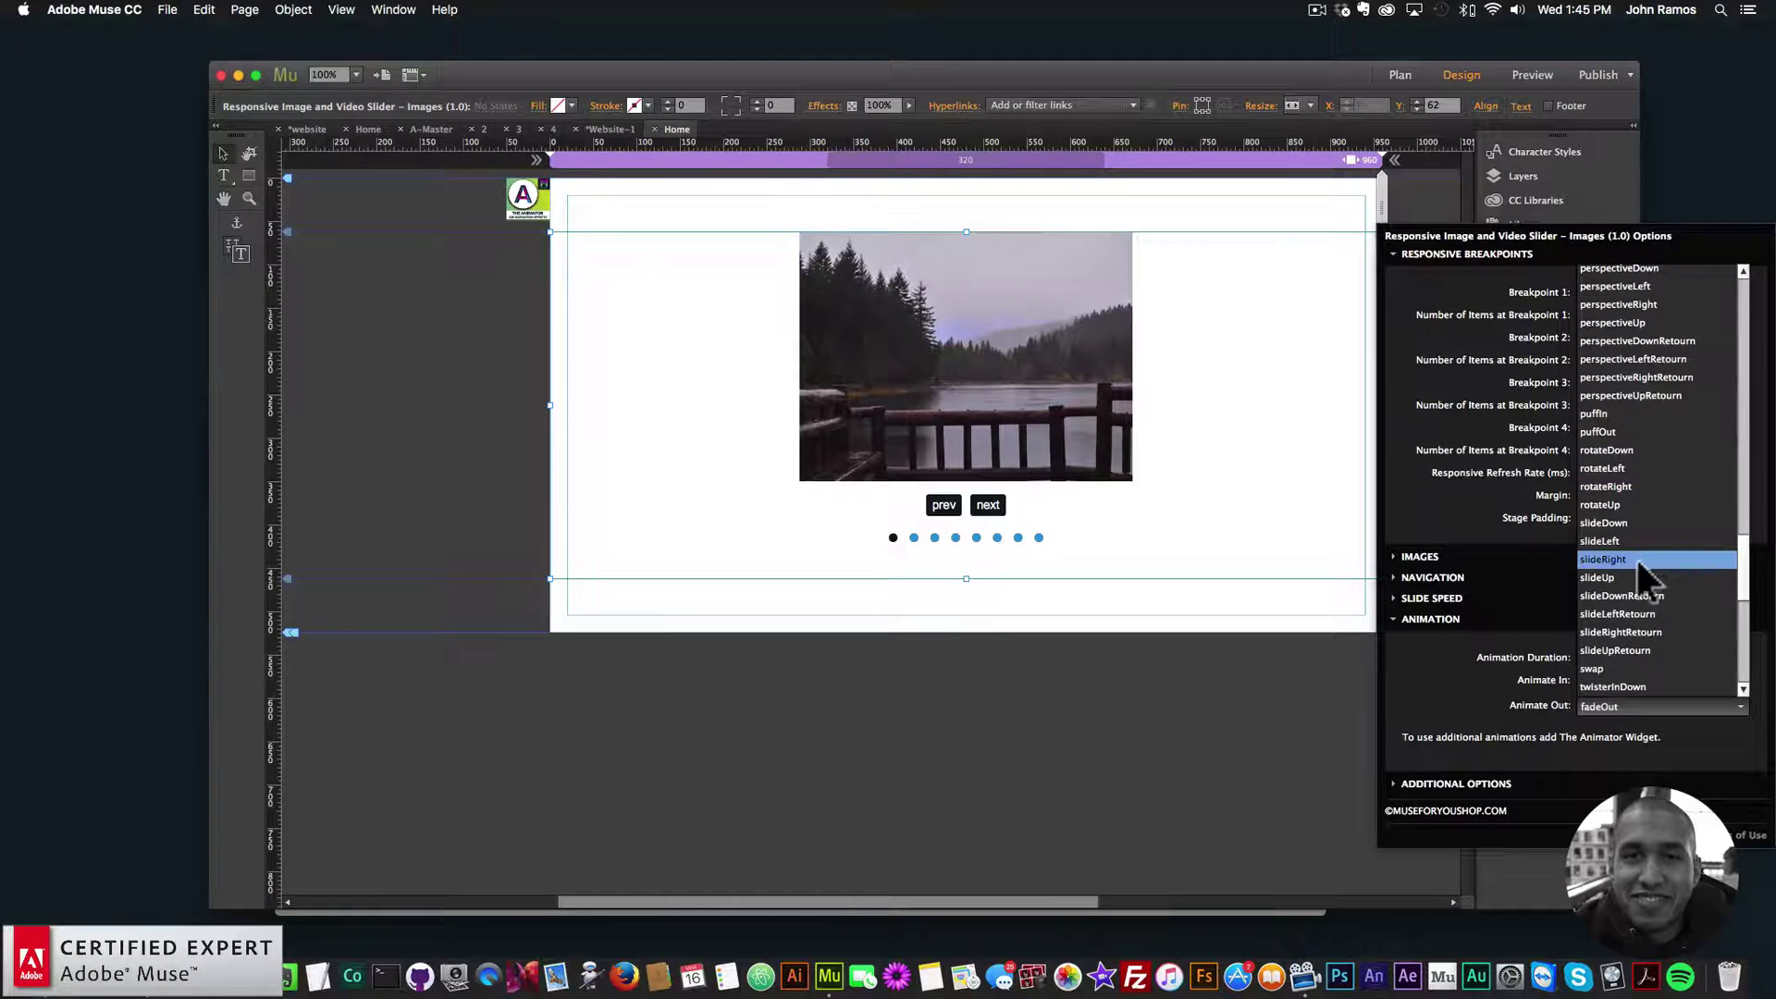
pyautogui.scroll(-5, 1637, 561)
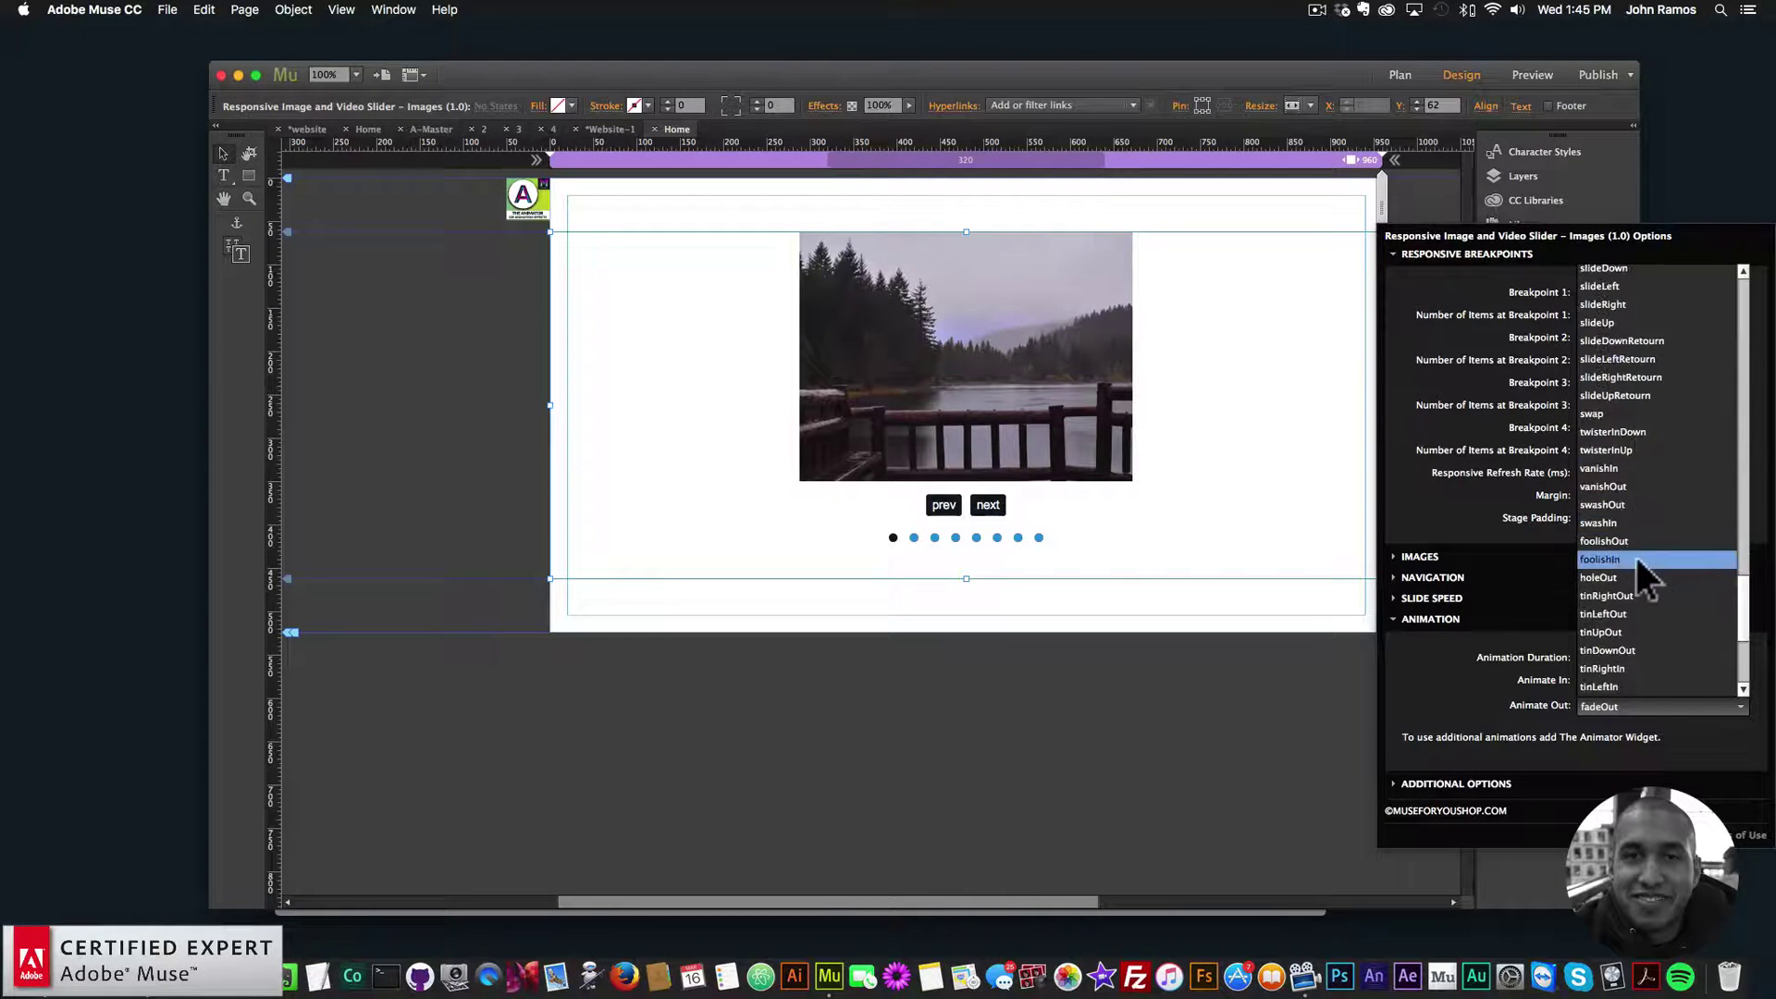
pyautogui.scroll(-3, 1640, 585)
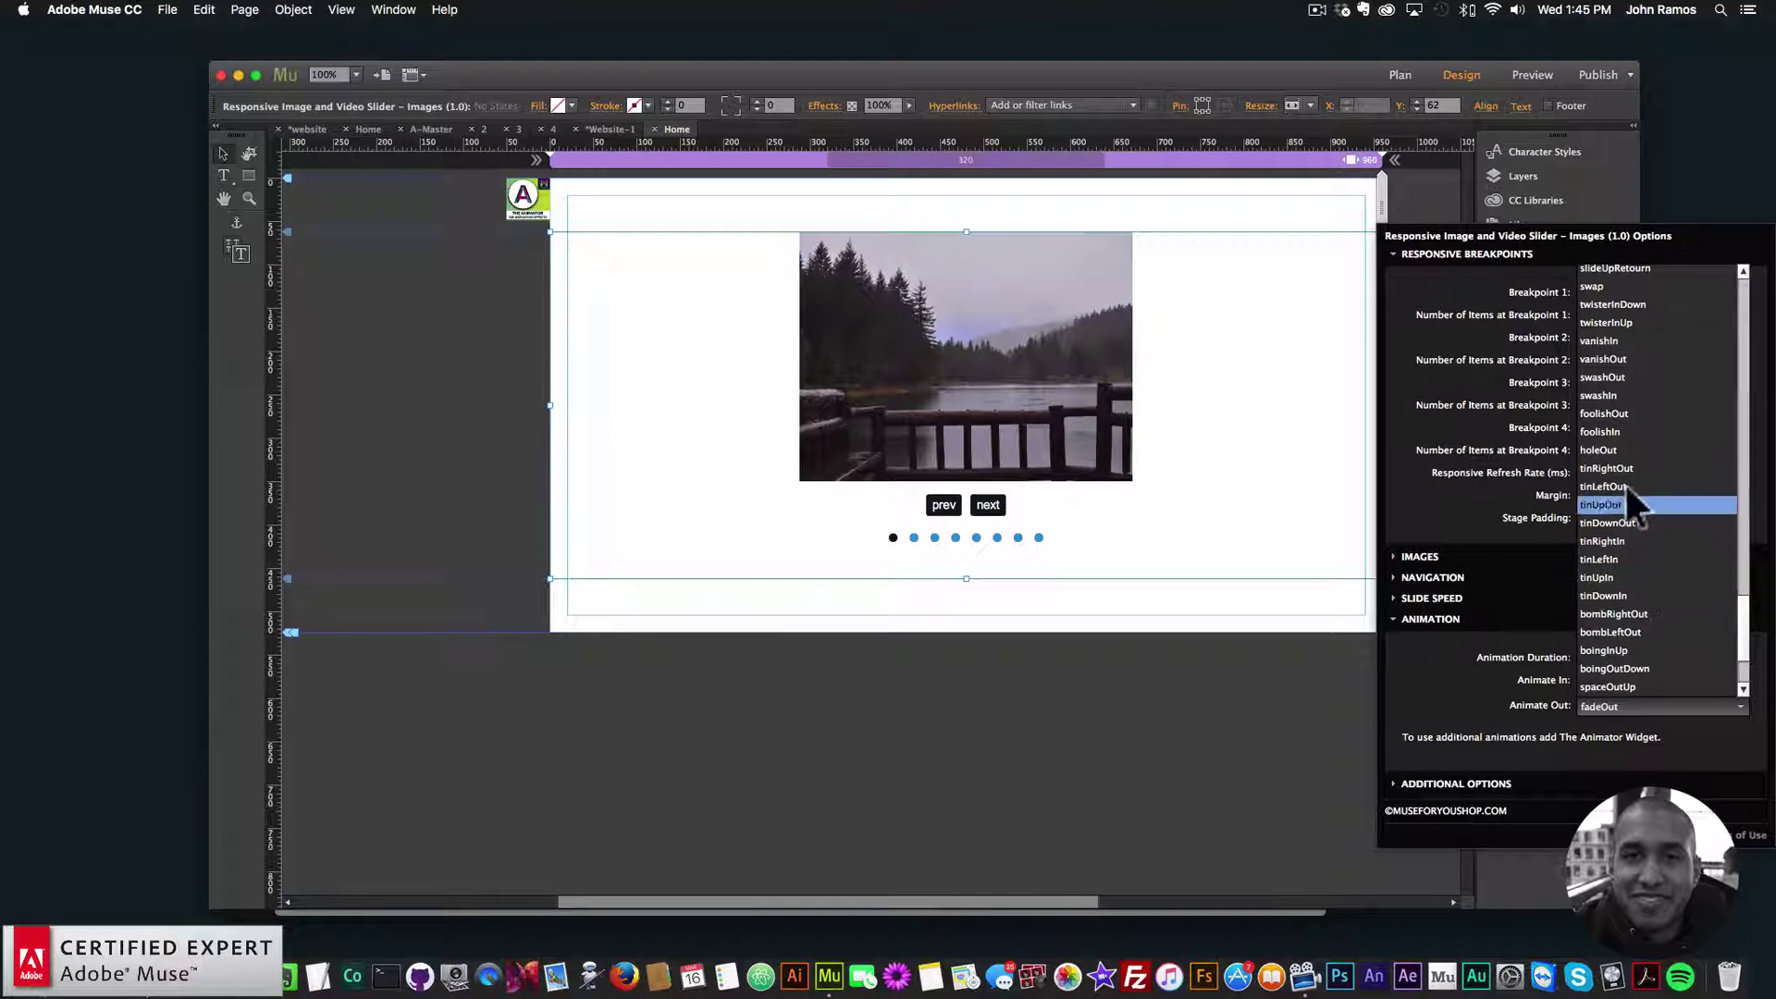
pyautogui.click(1613, 445)
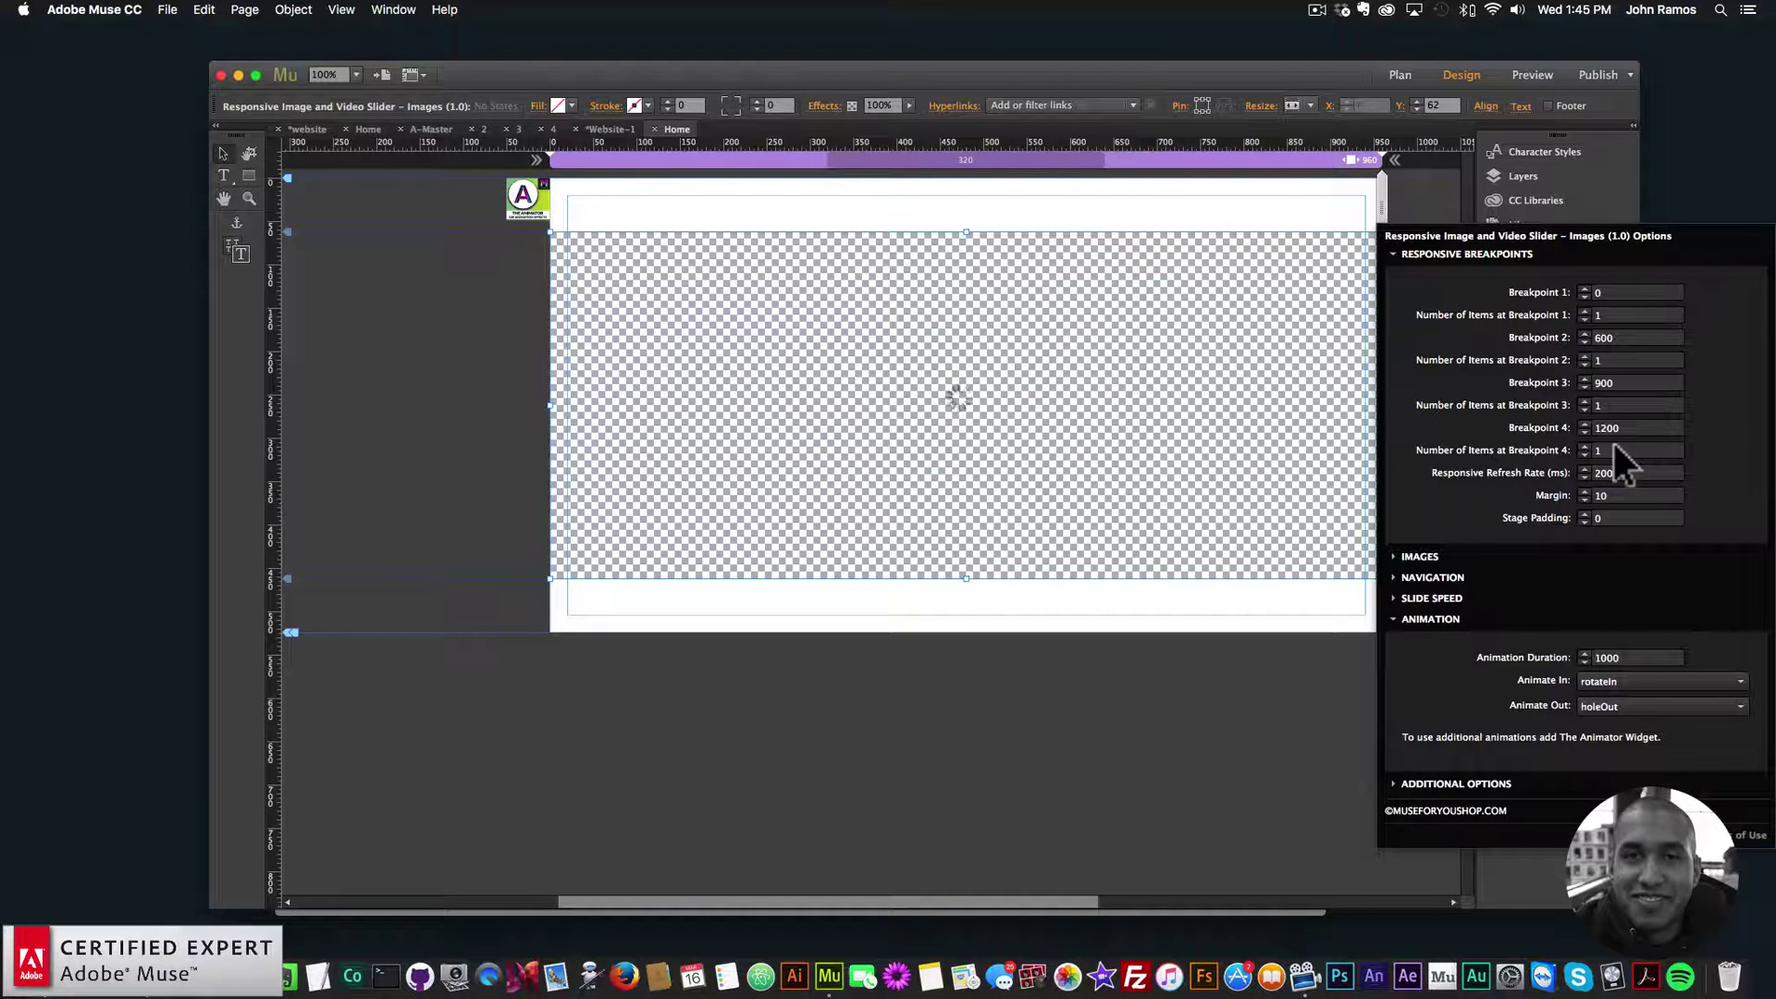
pyautogui.click(470, 420)
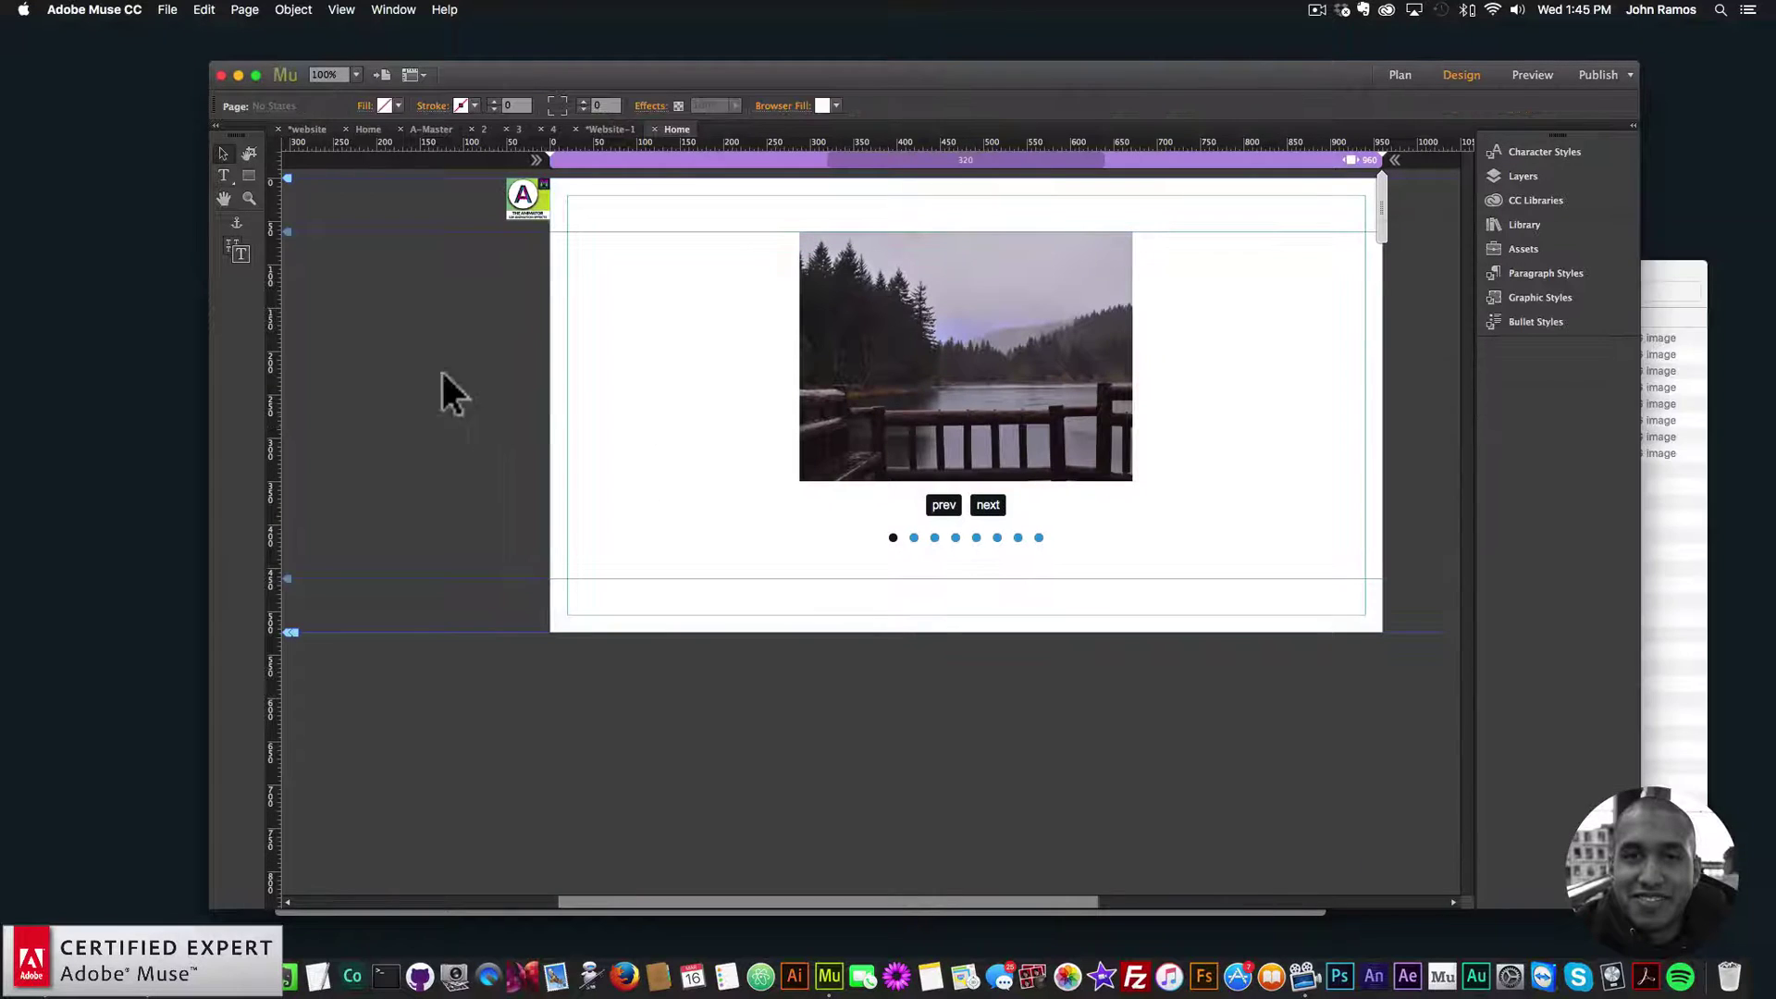
# - Preview the page in the browser and advance the slider to the sixth image to check its transitions
pyautogui.click(167, 9)
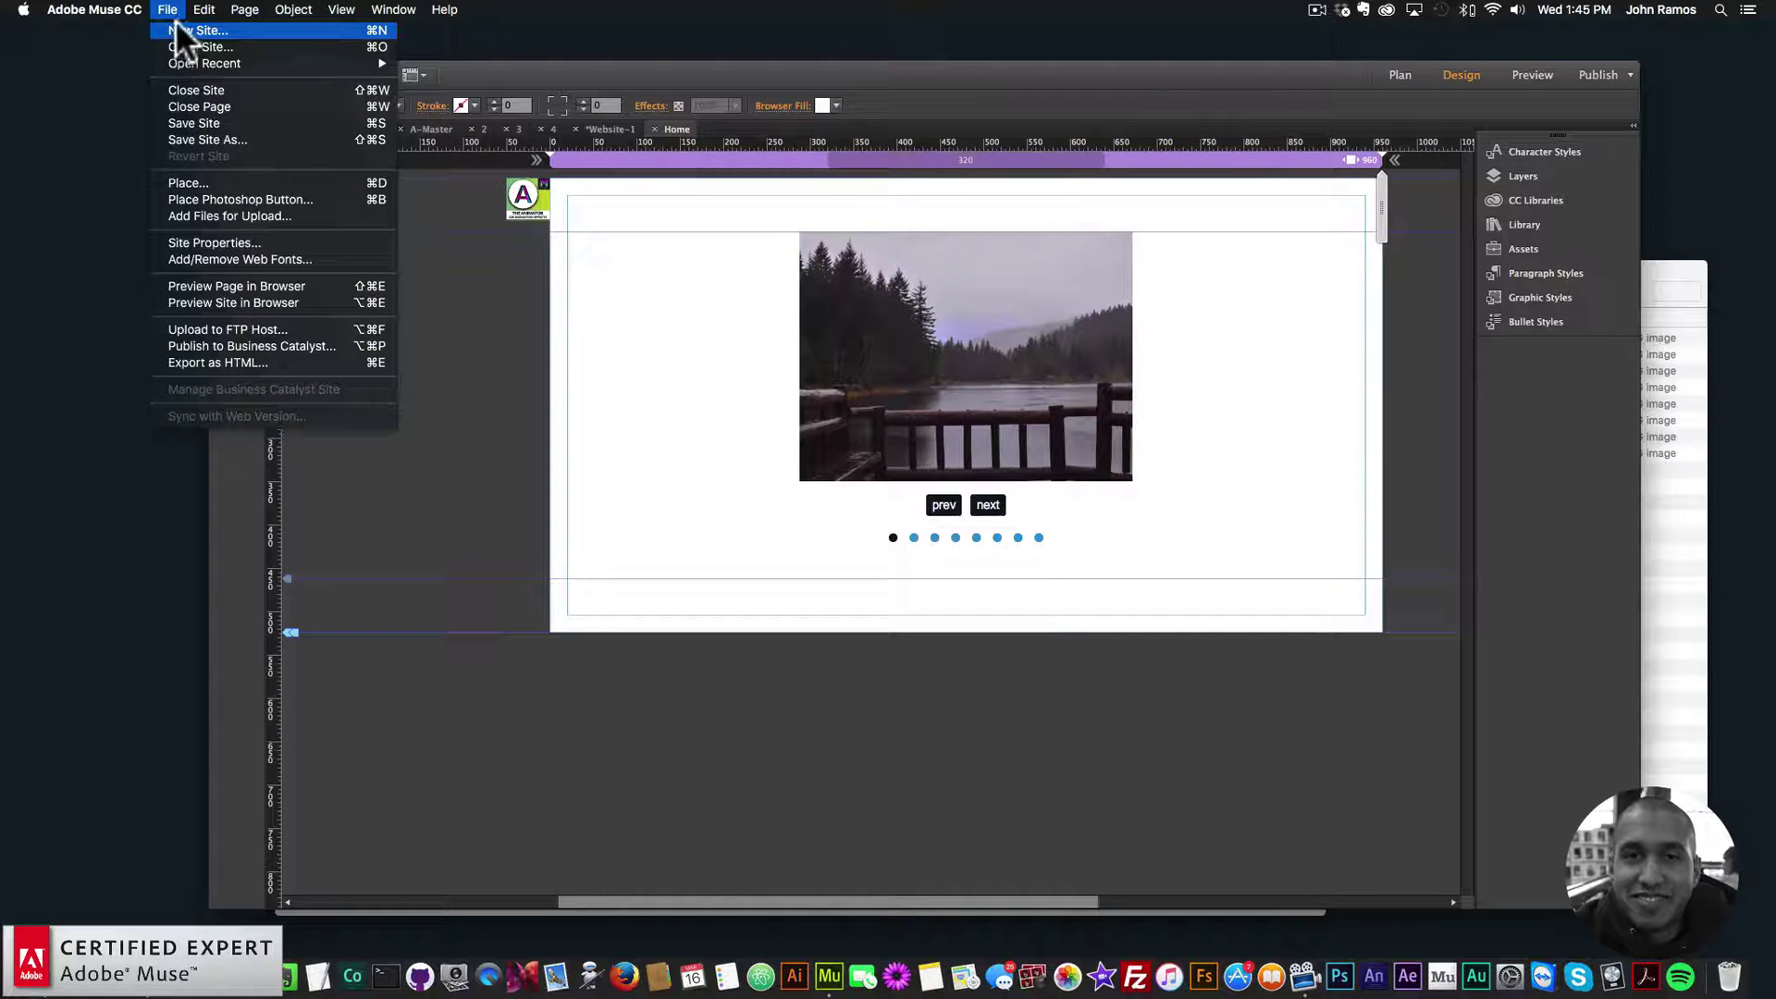
pyautogui.click(233, 285)
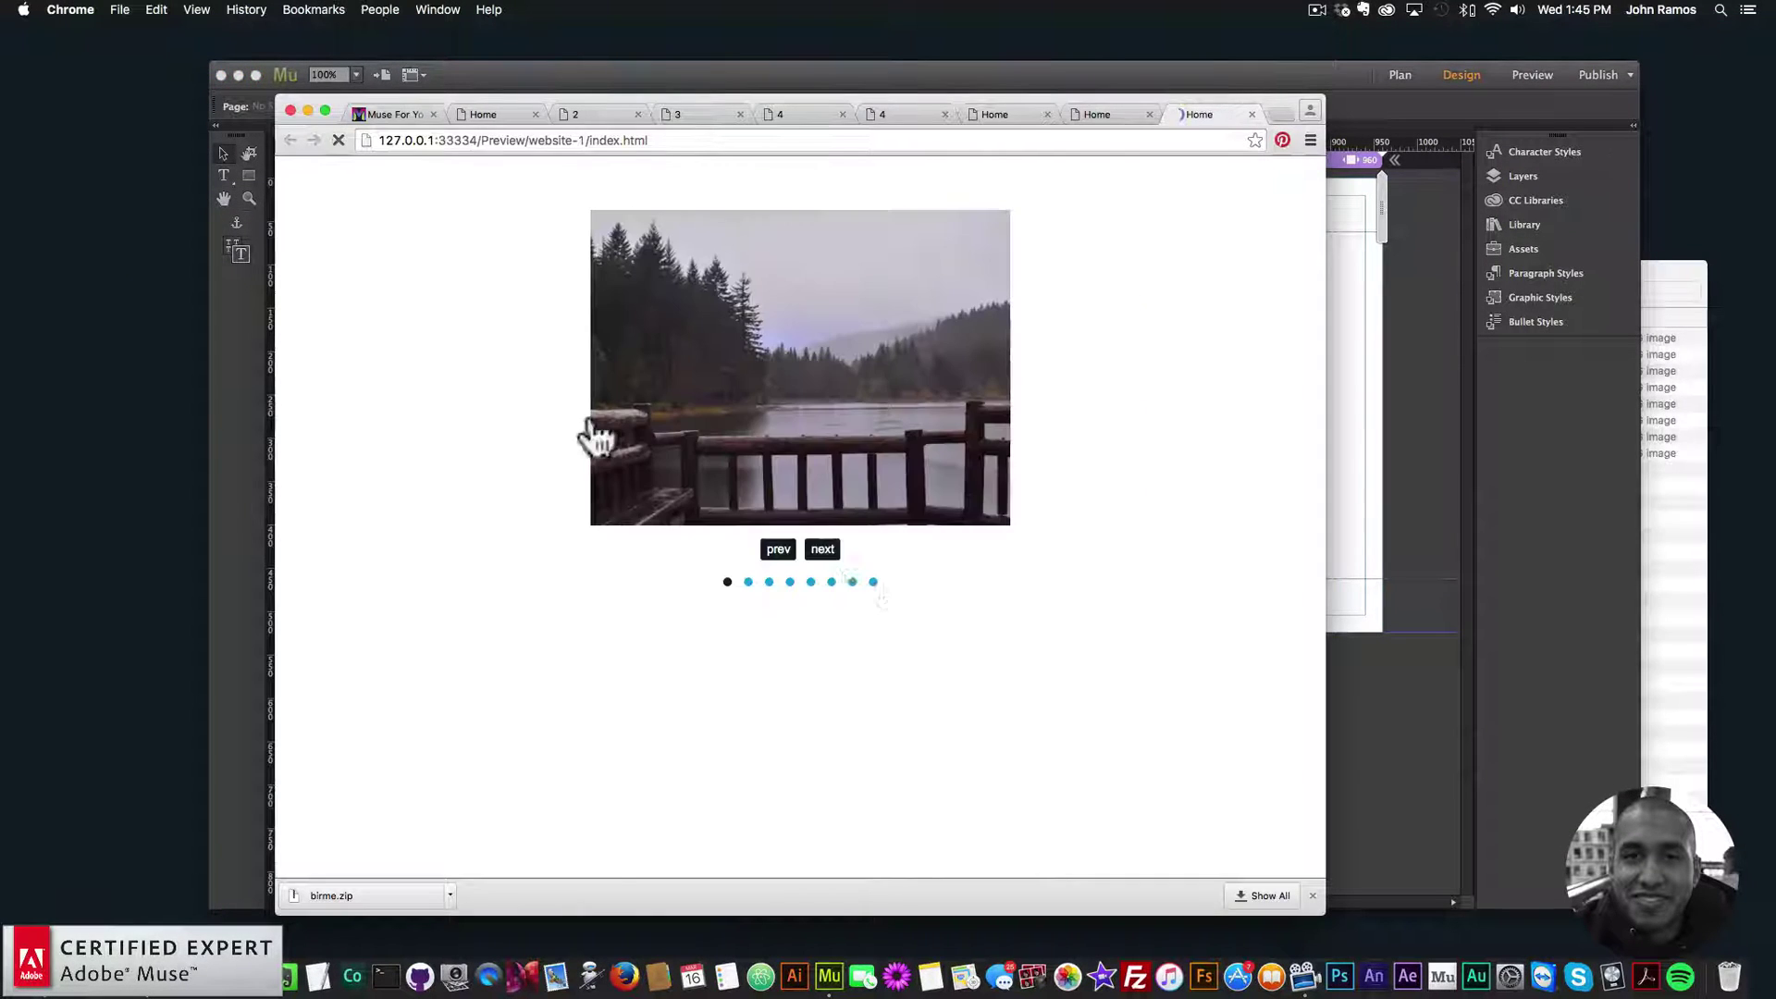
pyautogui.click(821, 550)
pyautogui.click(822, 551)
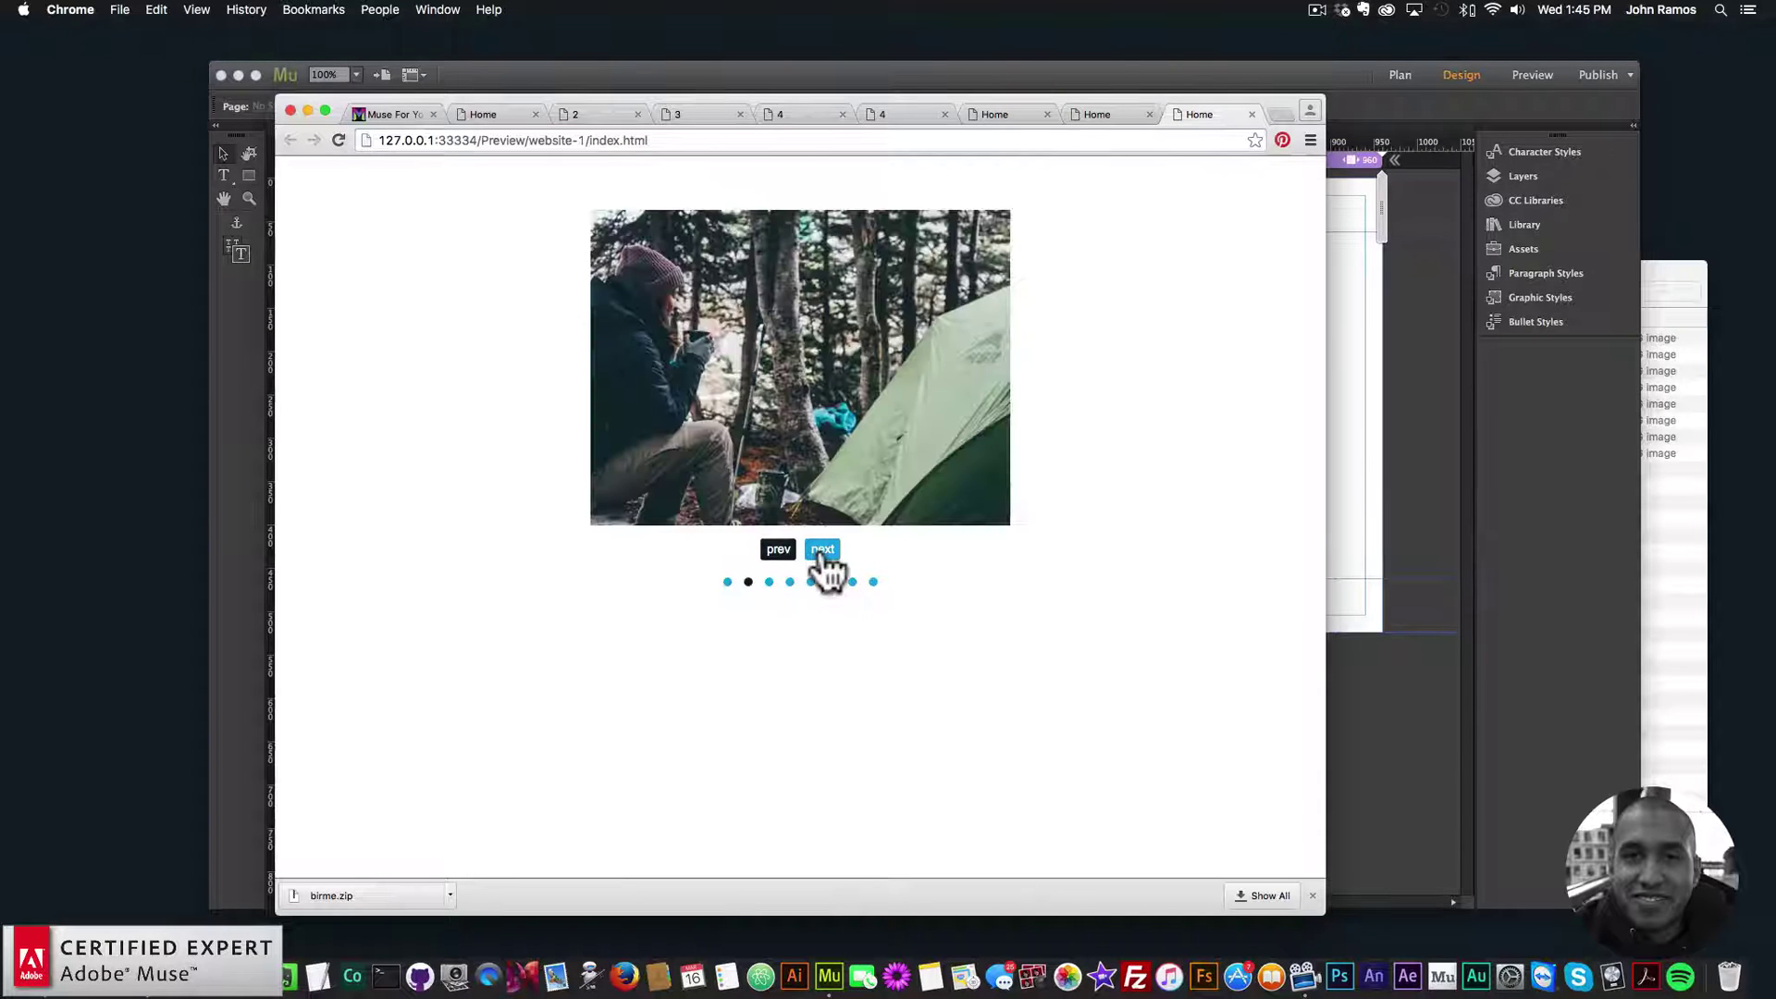
pyautogui.click(821, 550)
pyautogui.click(822, 551)
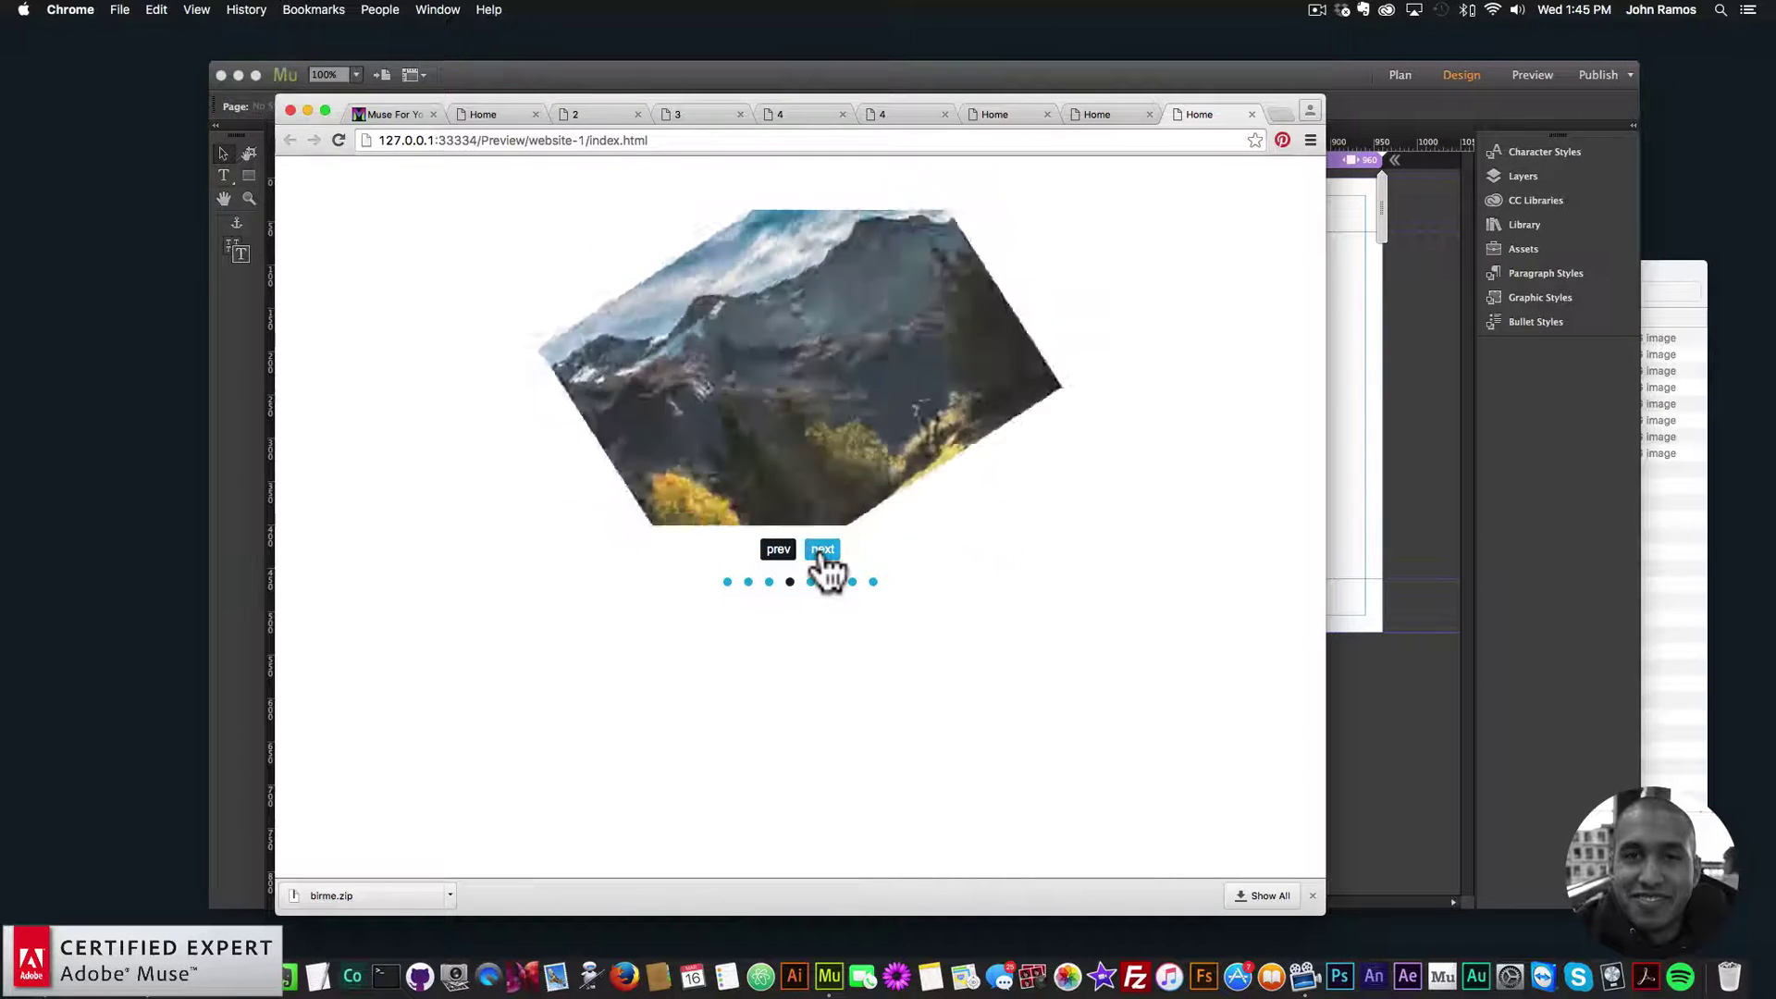
pyautogui.click(822, 551)
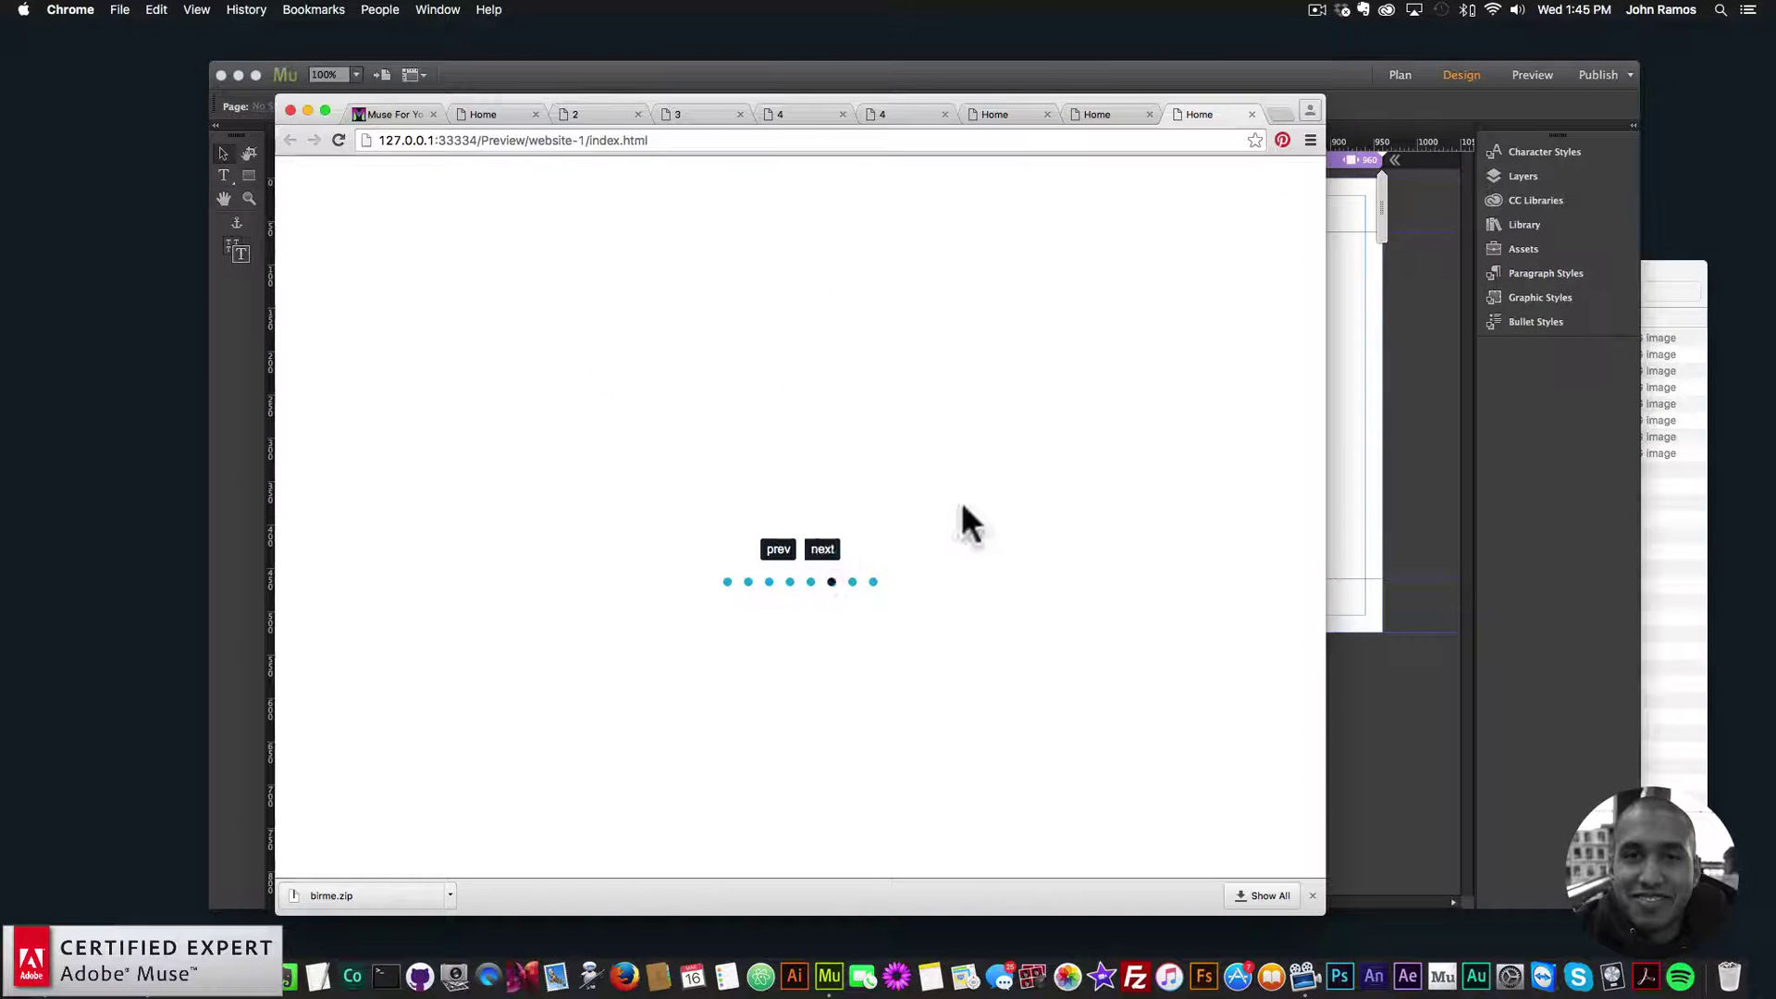
# - Return to Muse, review the slider widget's Animate In and Animate Out settings, and deselect the widget
pyautogui.click(1378, 394)
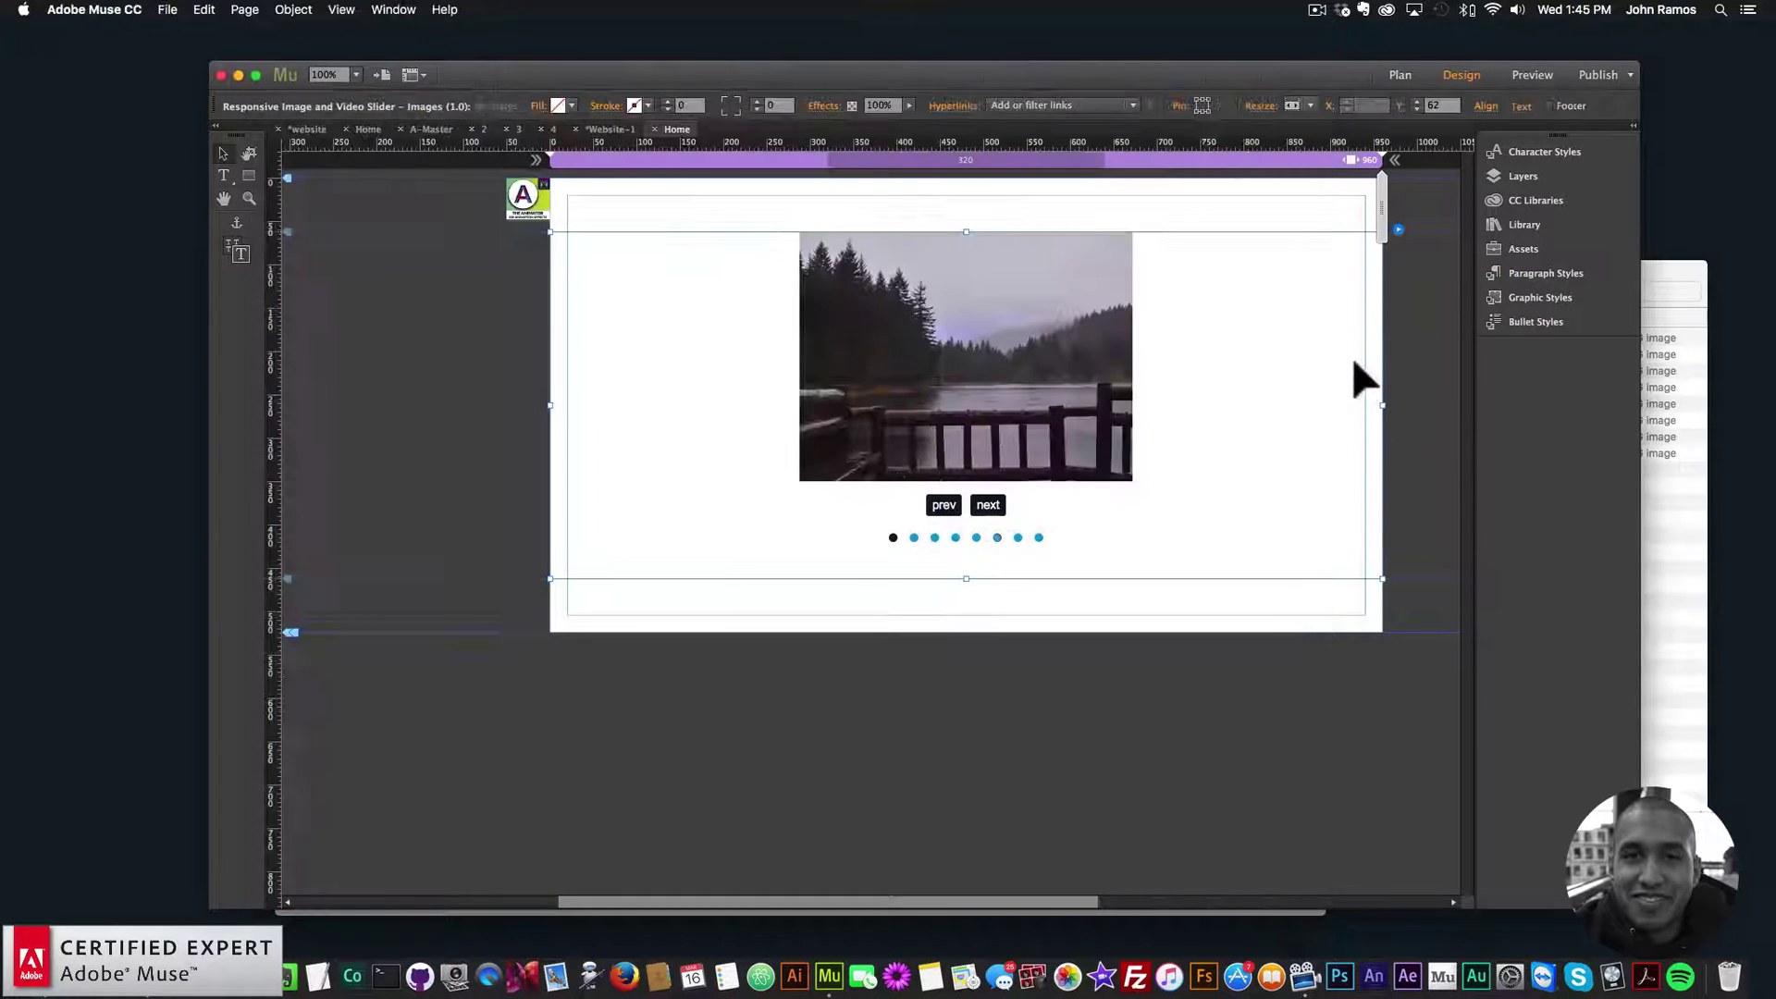
pyautogui.click(1397, 229)
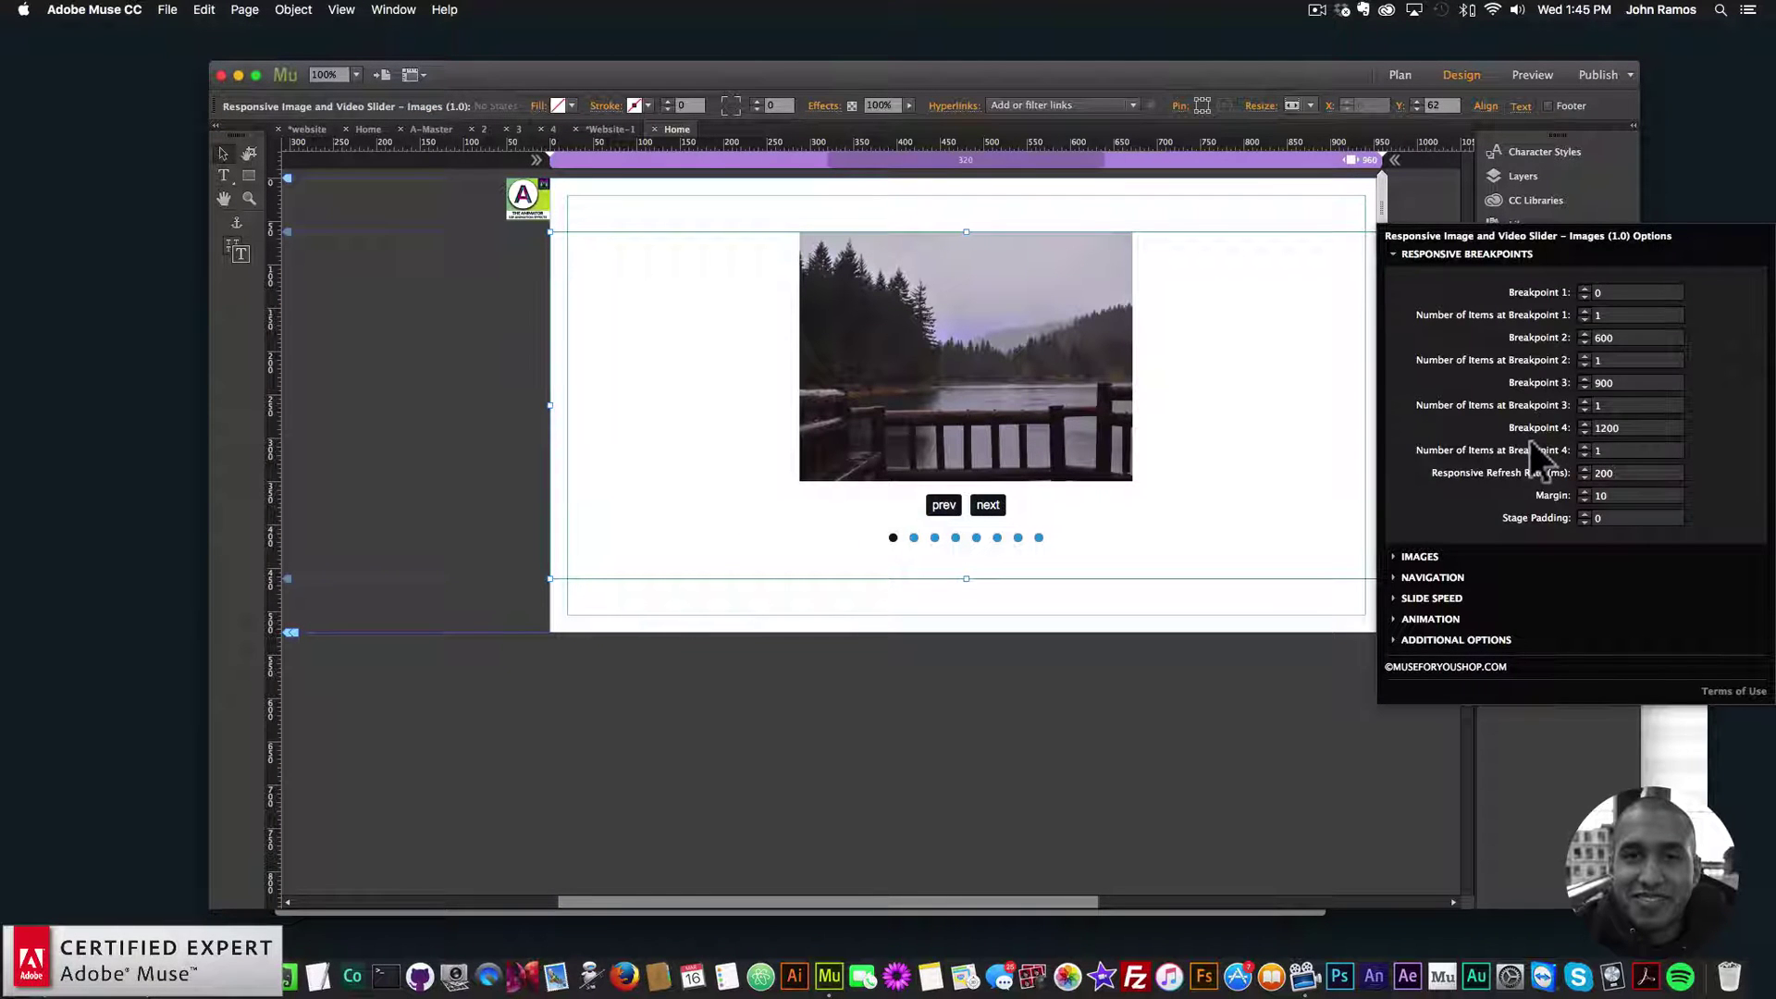
pyautogui.click(1430, 618)
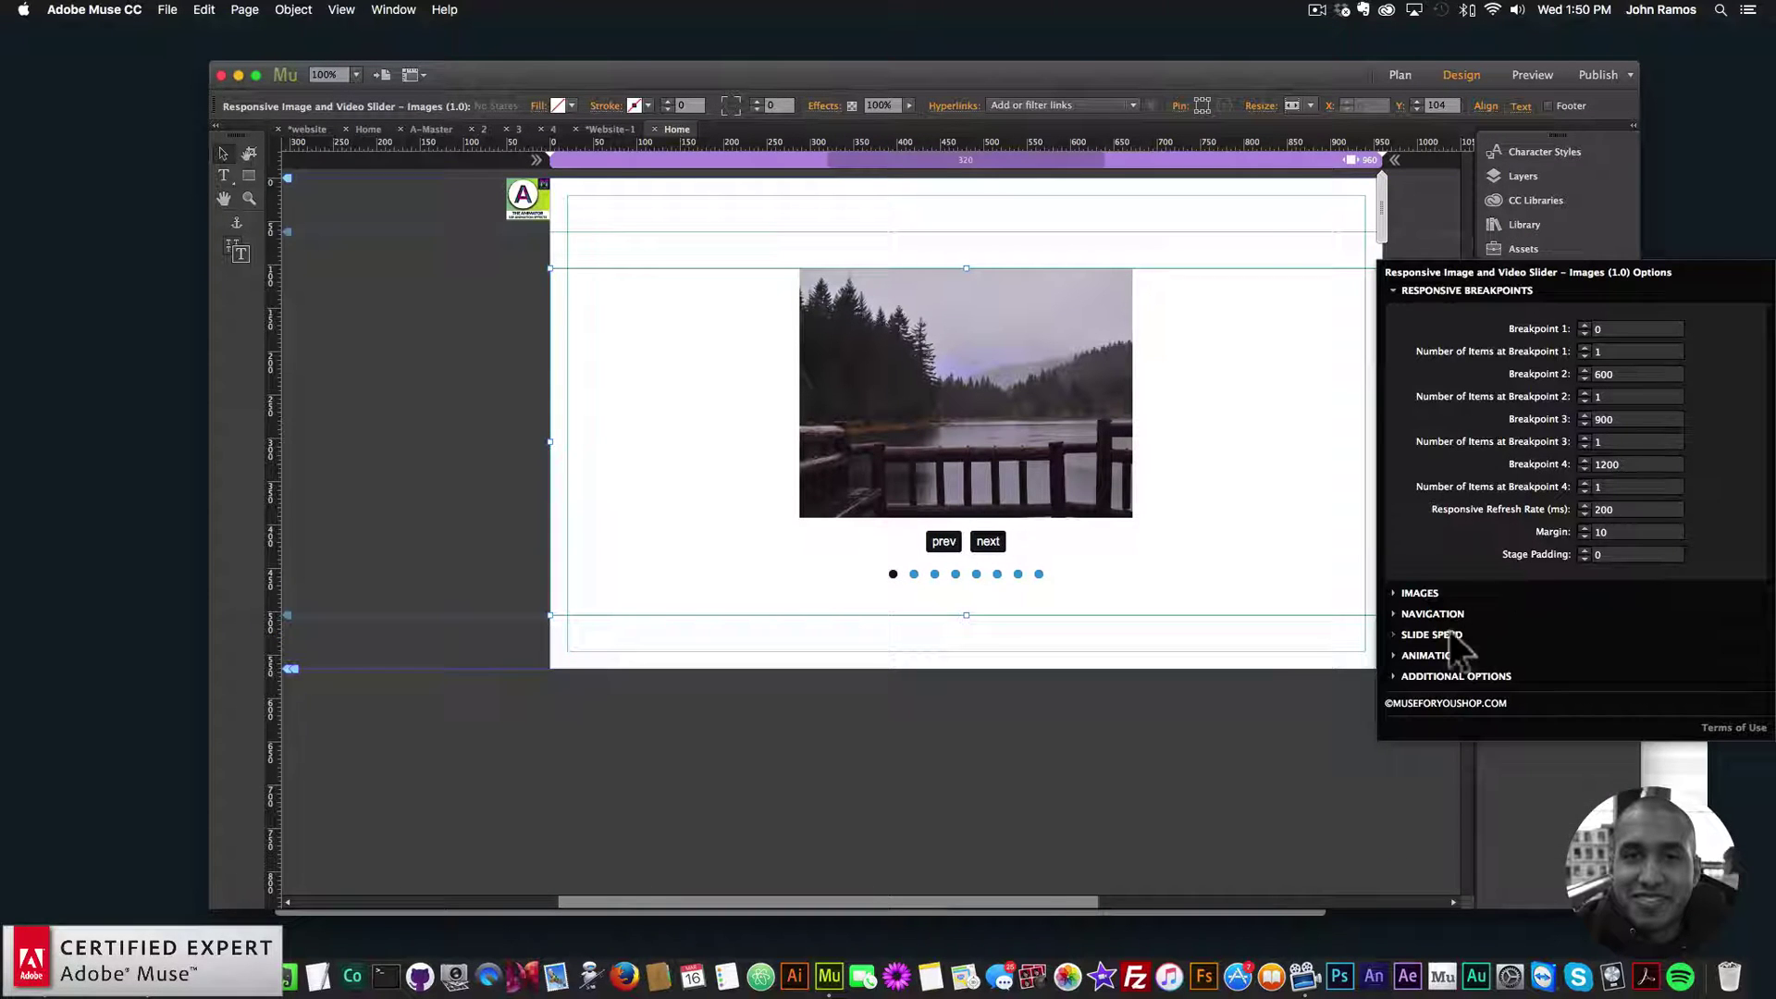
pyautogui.click(1432, 655)
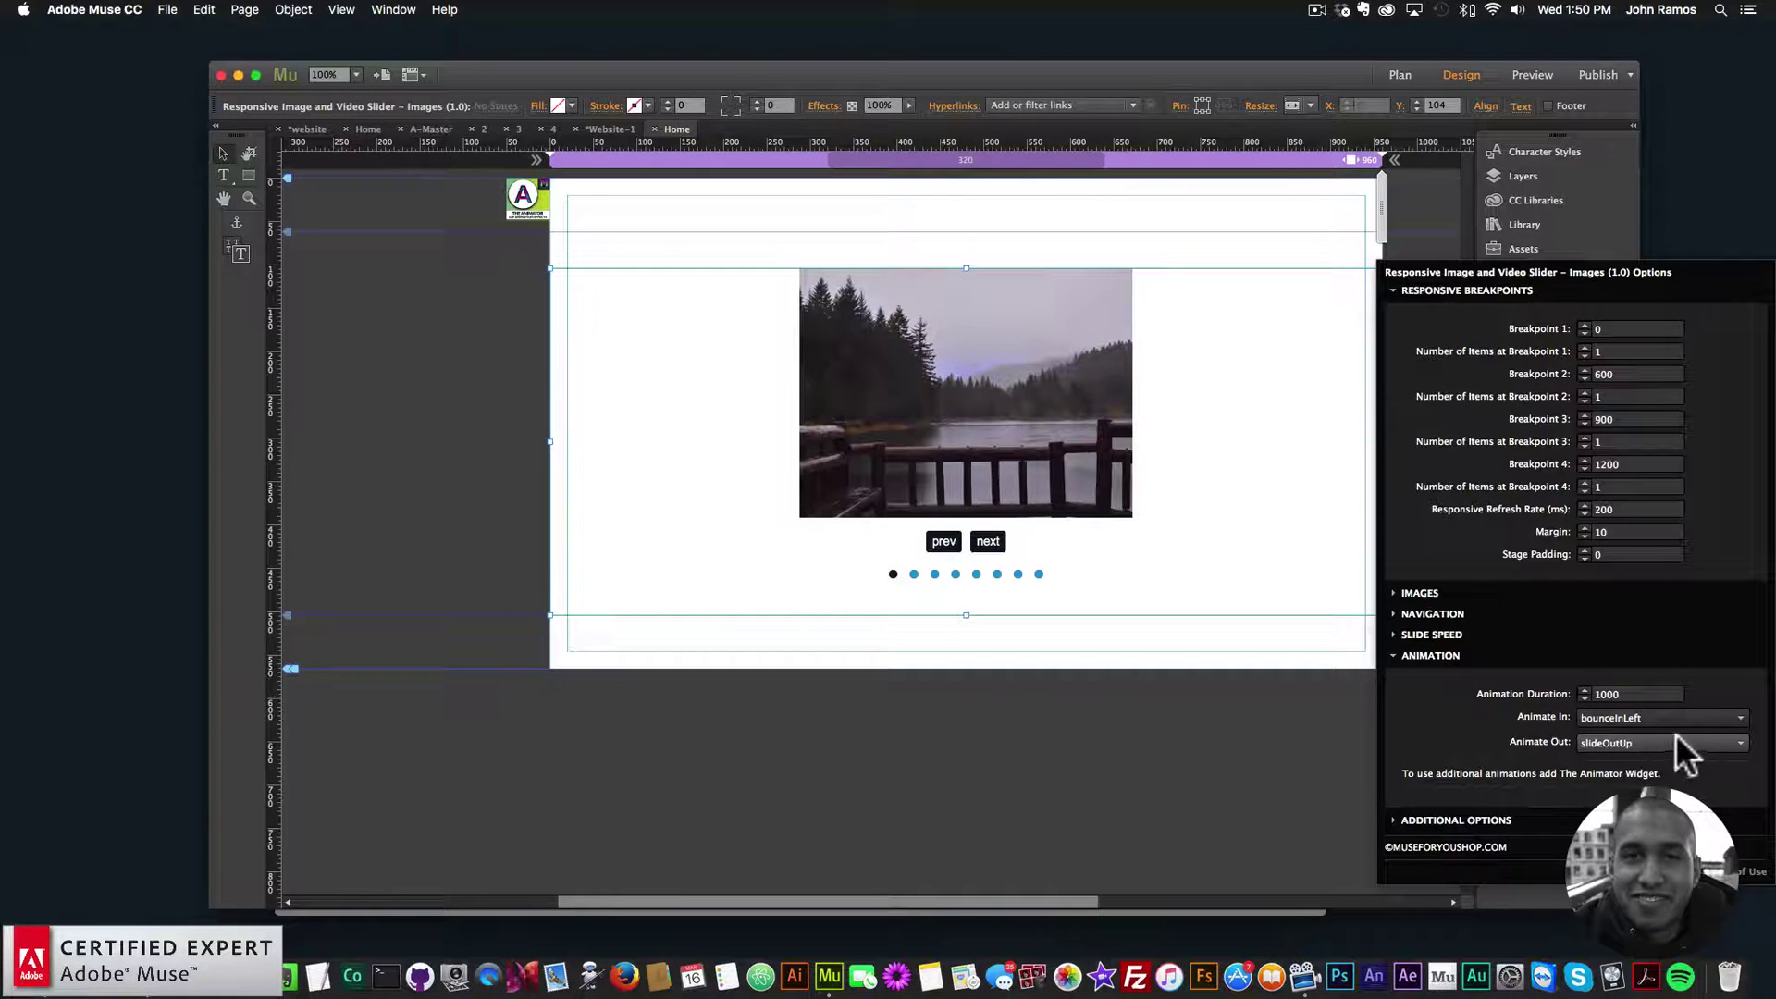
pyautogui.click(542, 444)
# - Preview the page in the browser again and advance through the slider to the last image
pyautogui.click(168, 9)
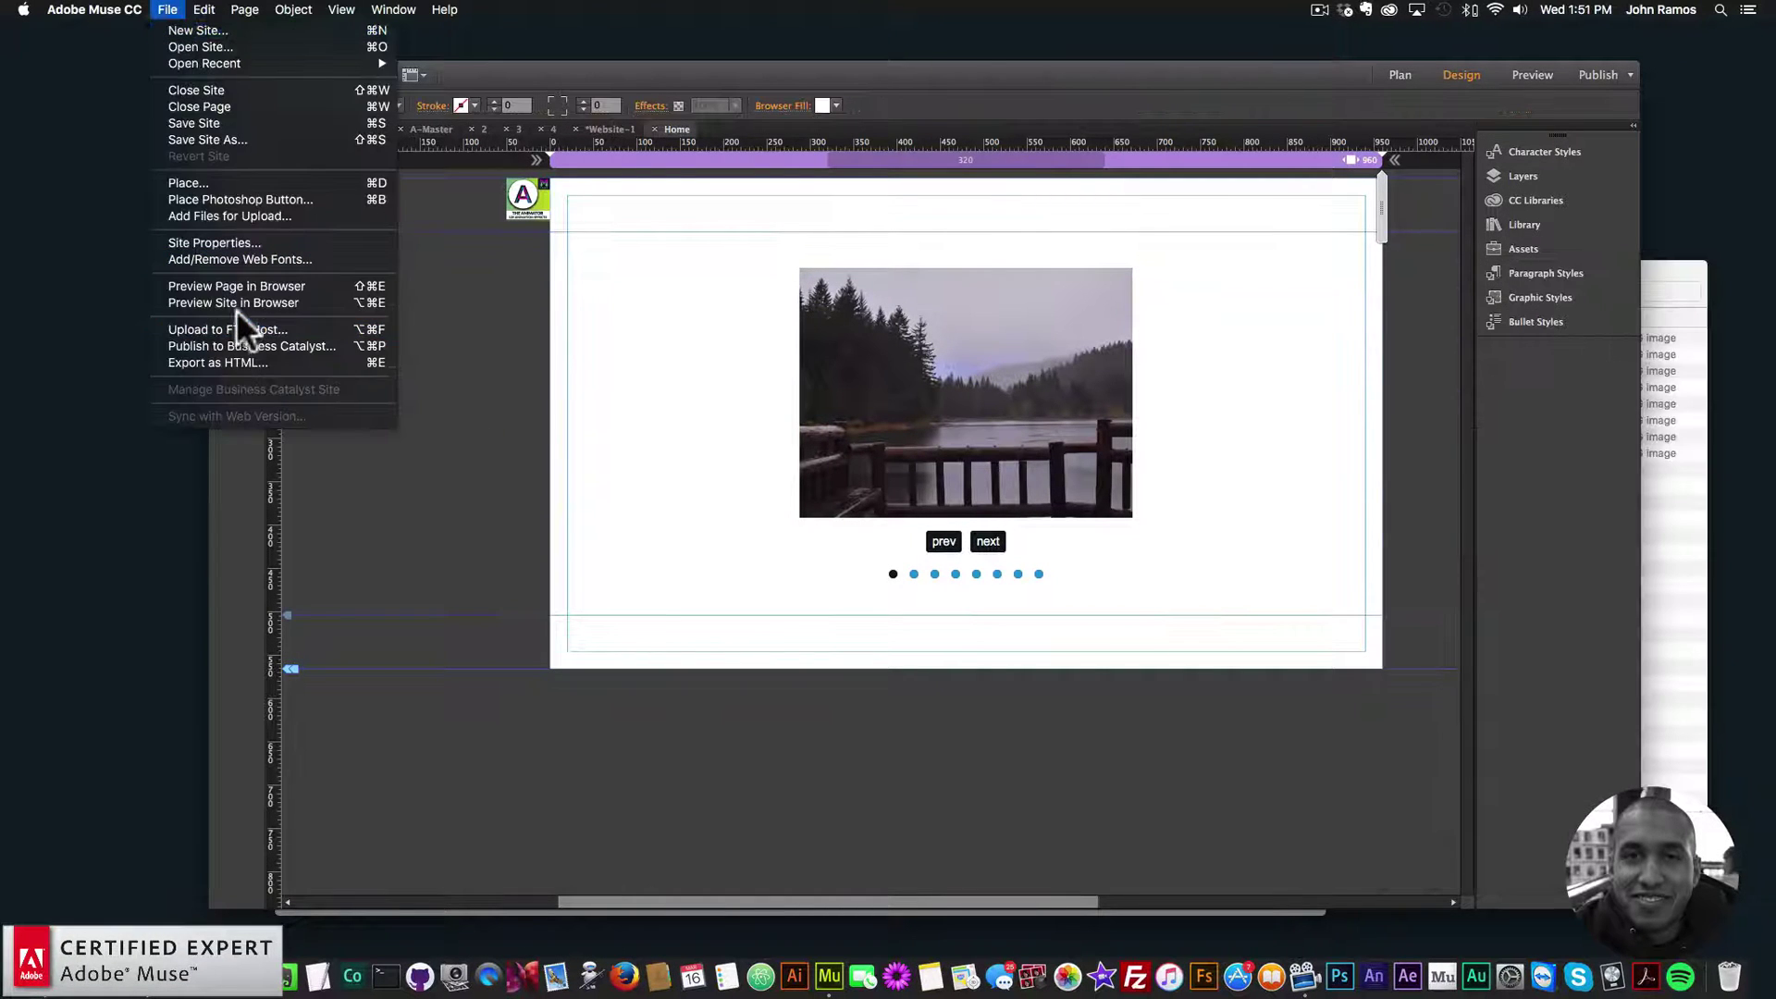
pyautogui.click(231, 283)
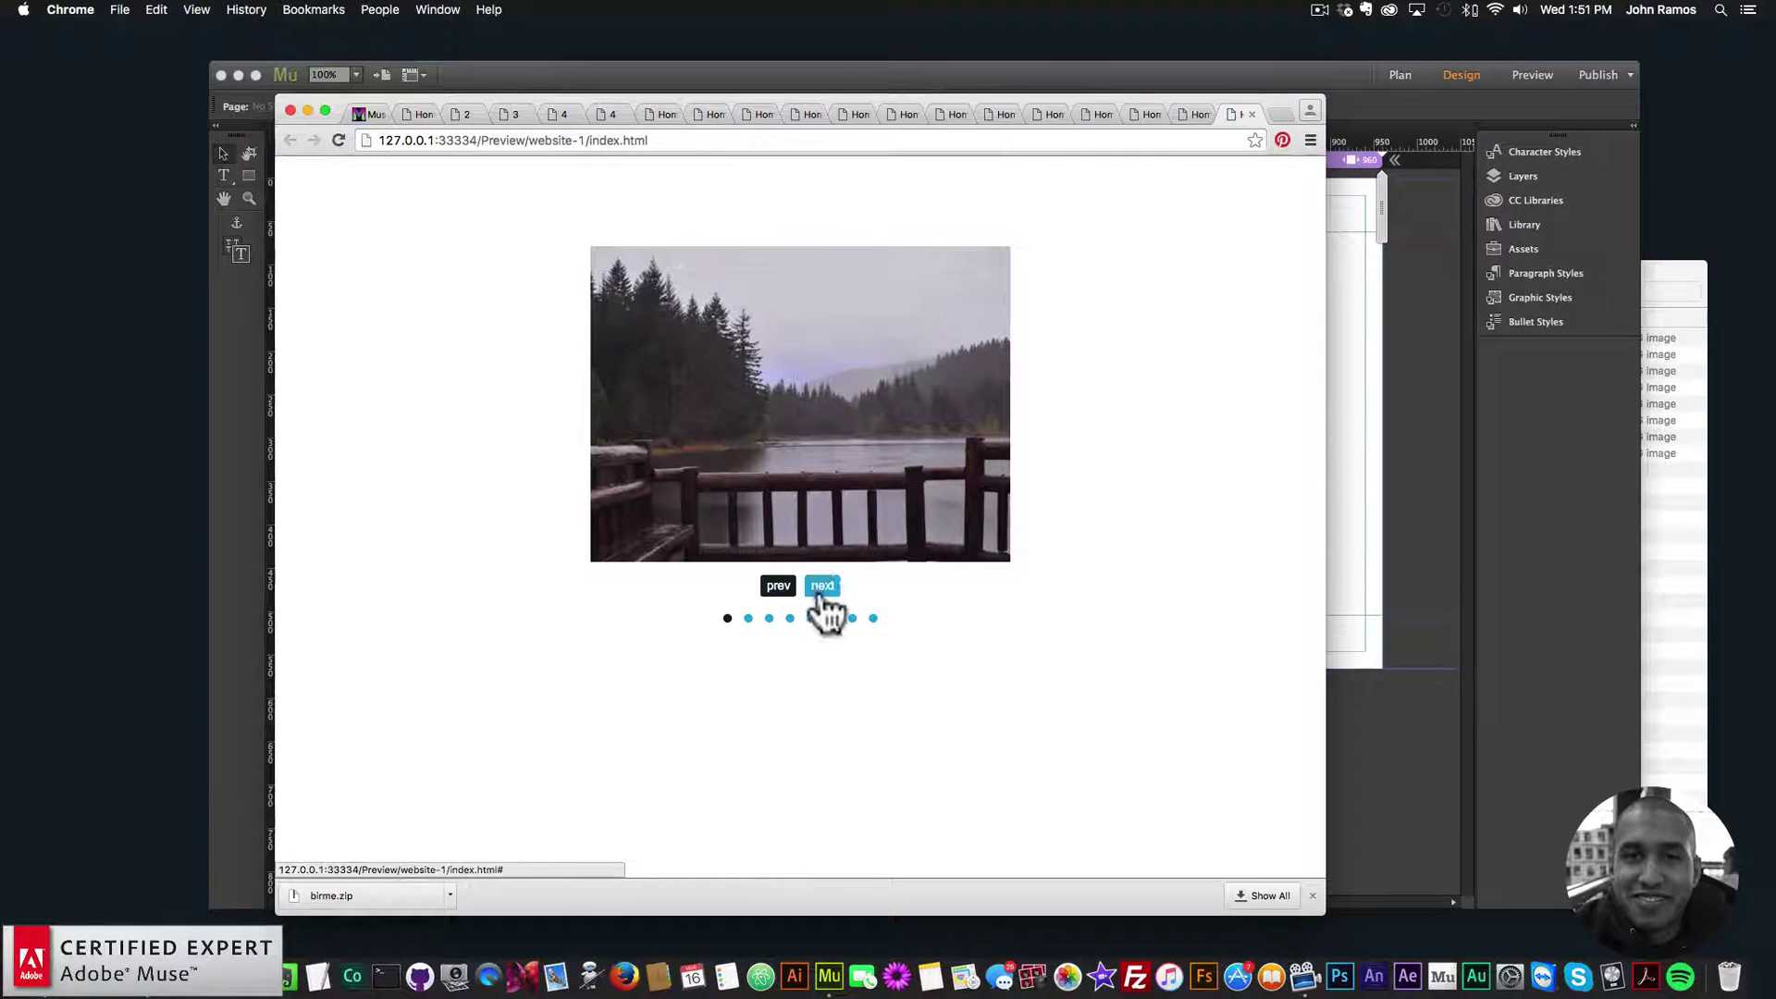
pyautogui.click(822, 587)
pyautogui.click(822, 586)
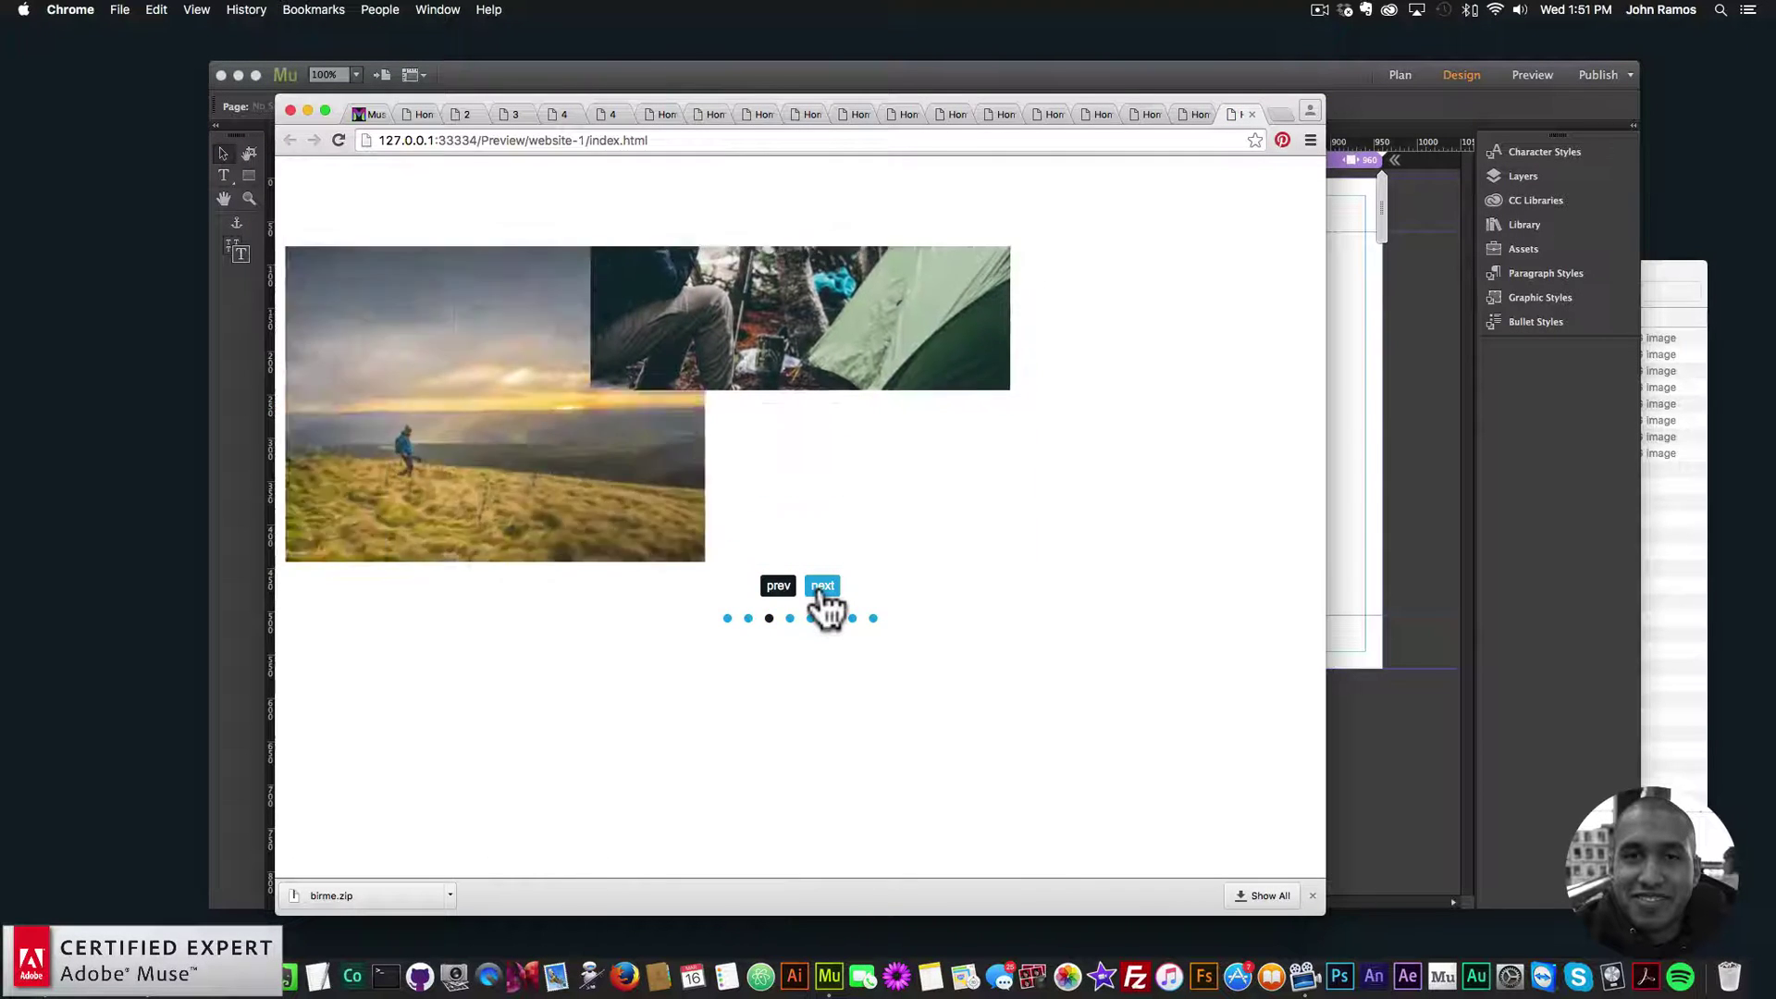
pyautogui.click(822, 588)
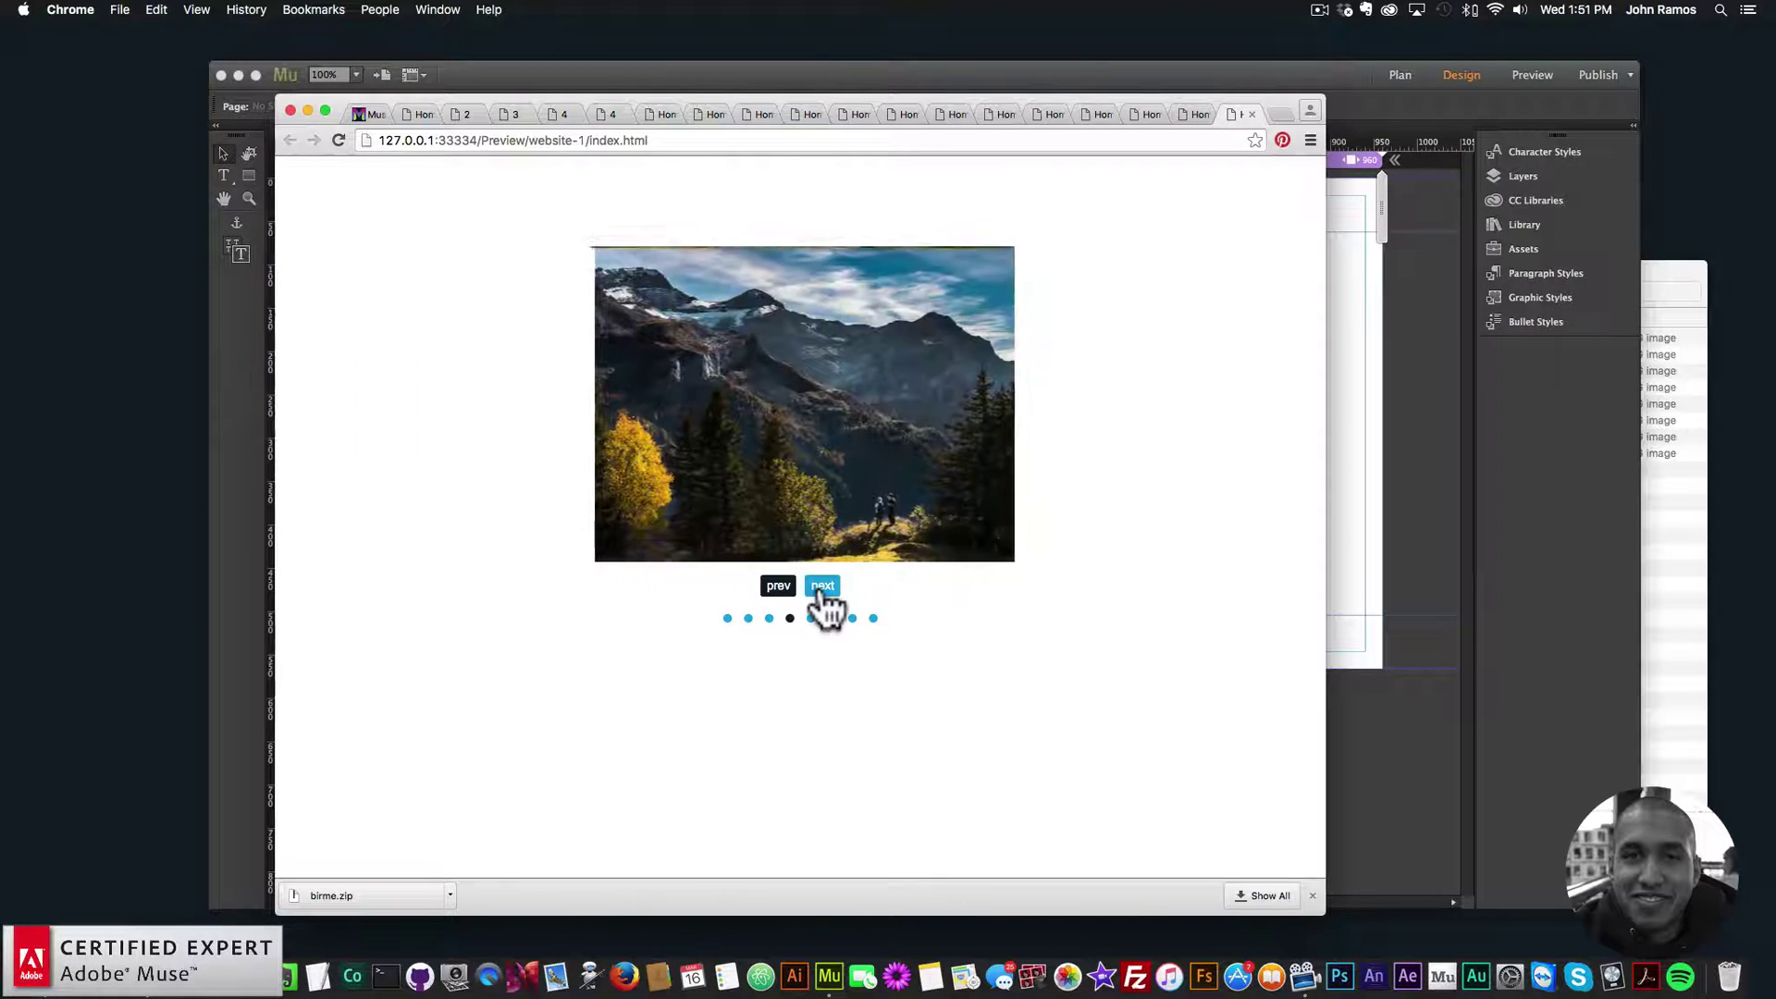
pyautogui.click(821, 588)
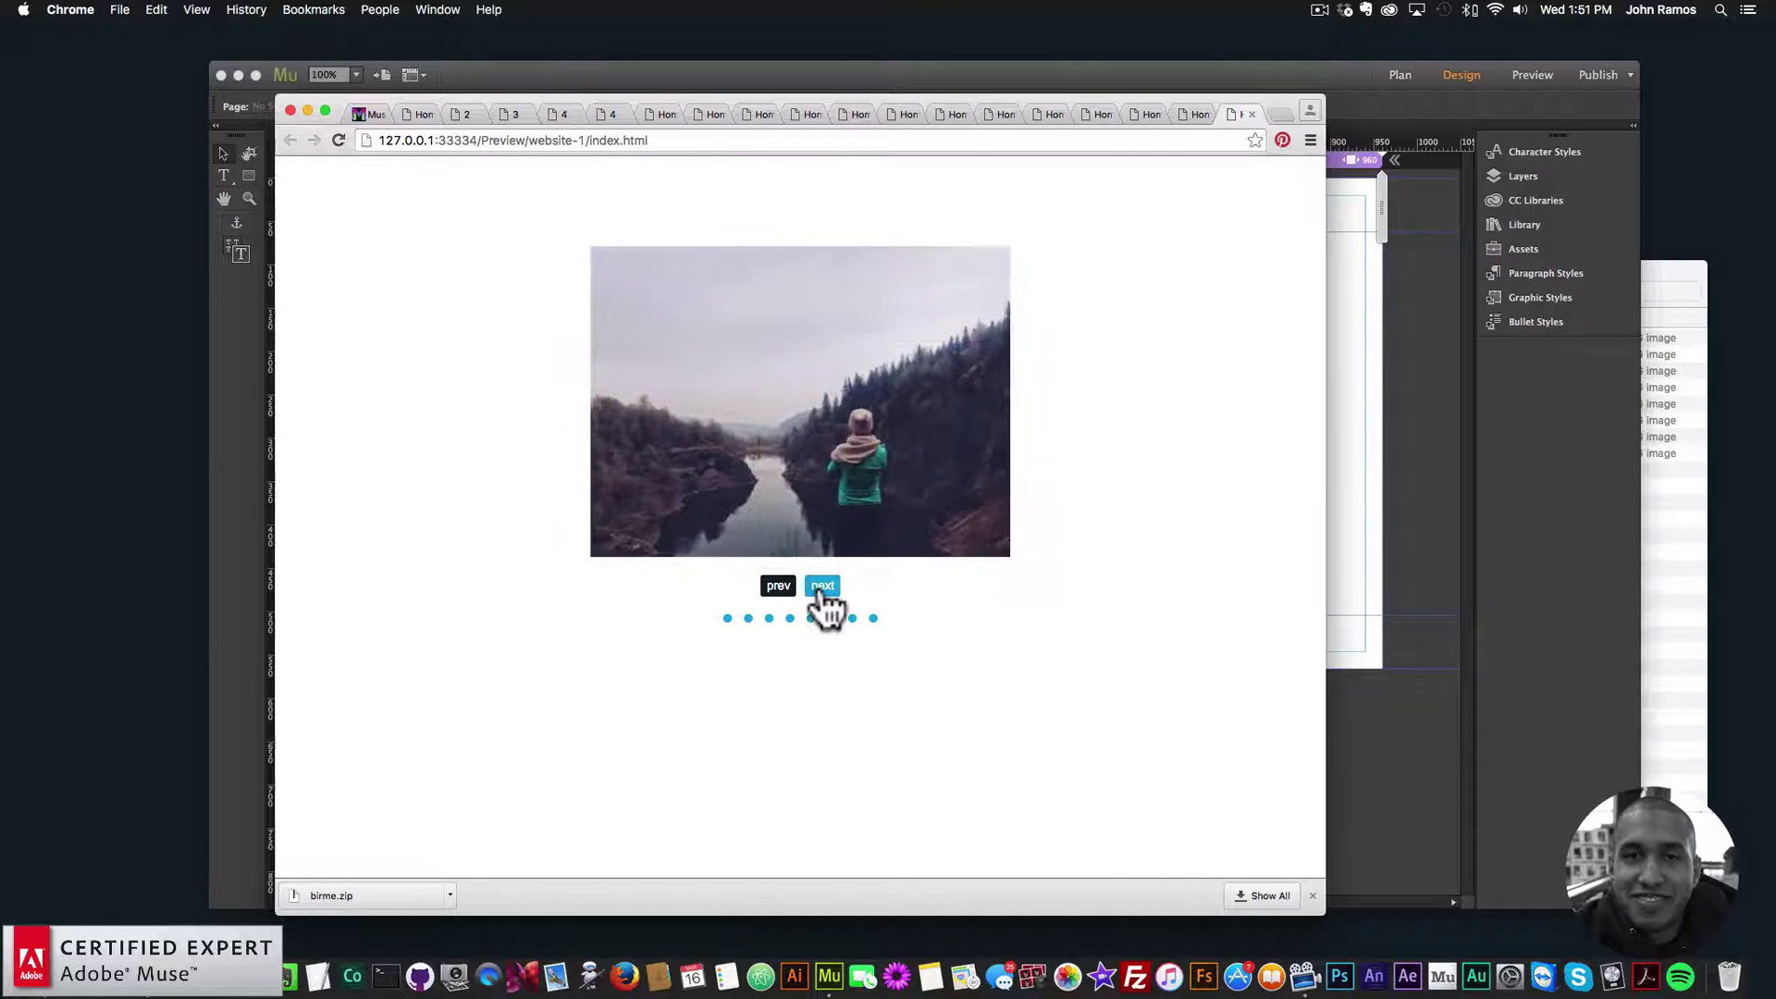
pyautogui.click(822, 587)
pyautogui.click(821, 587)
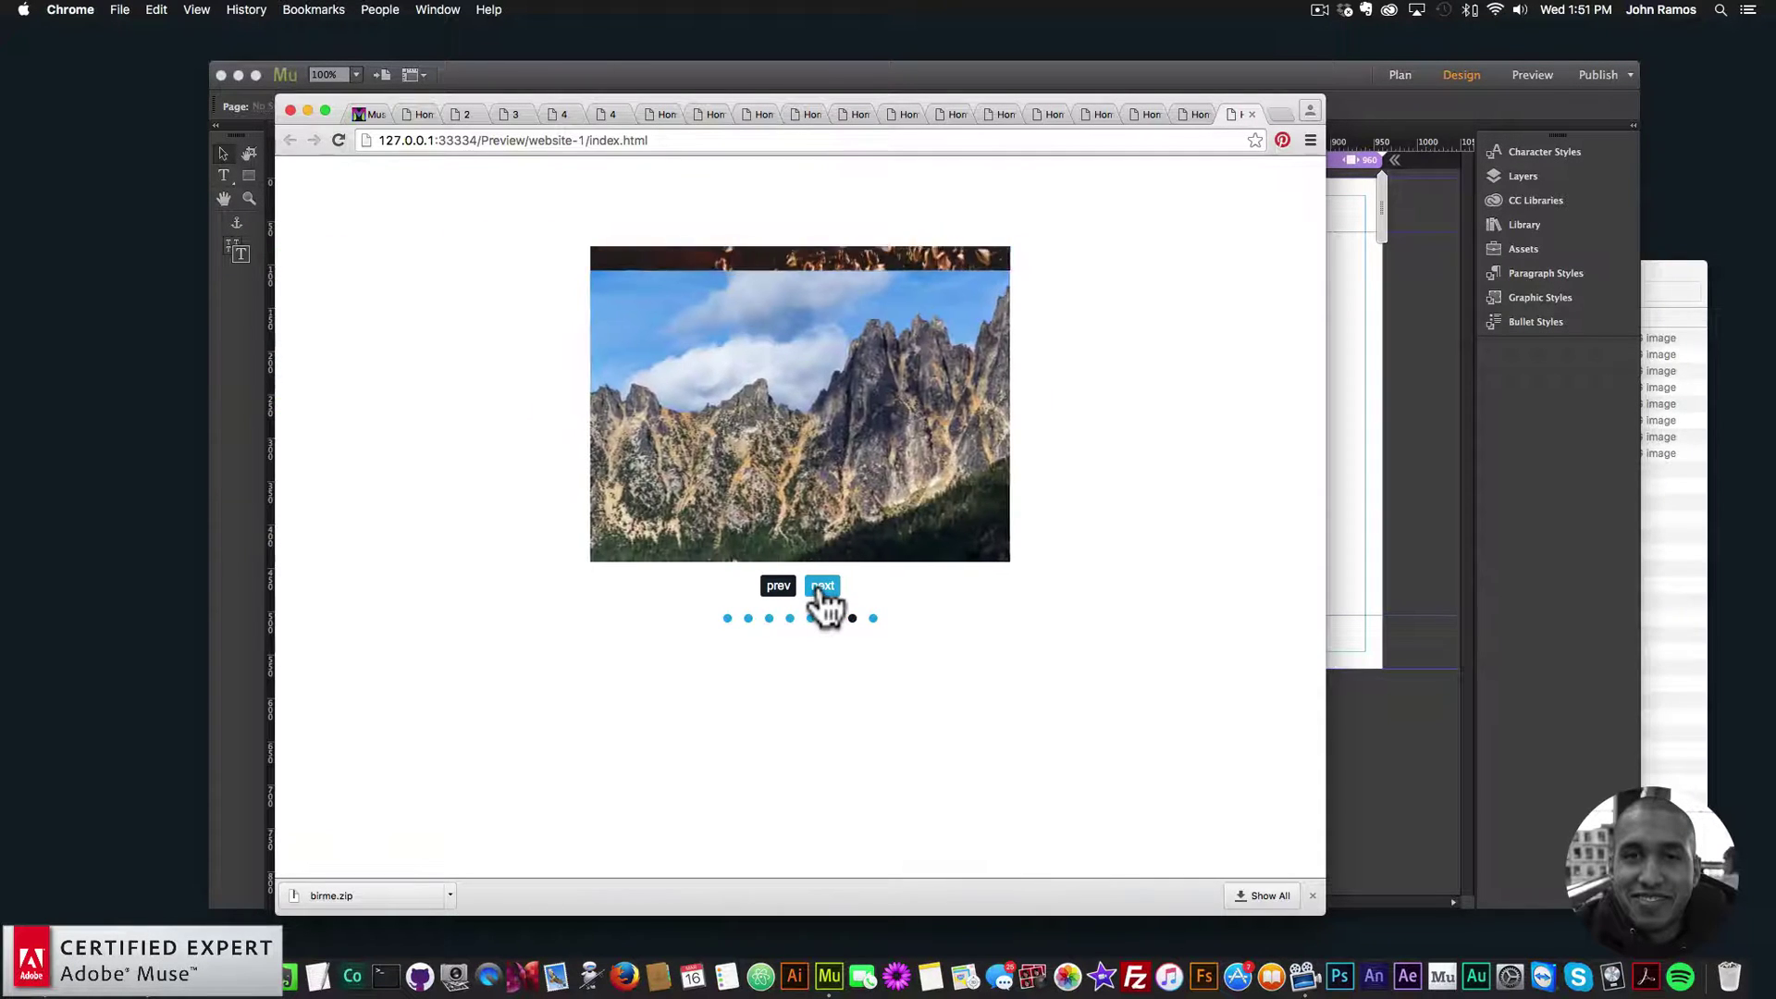
pyautogui.click(822, 588)
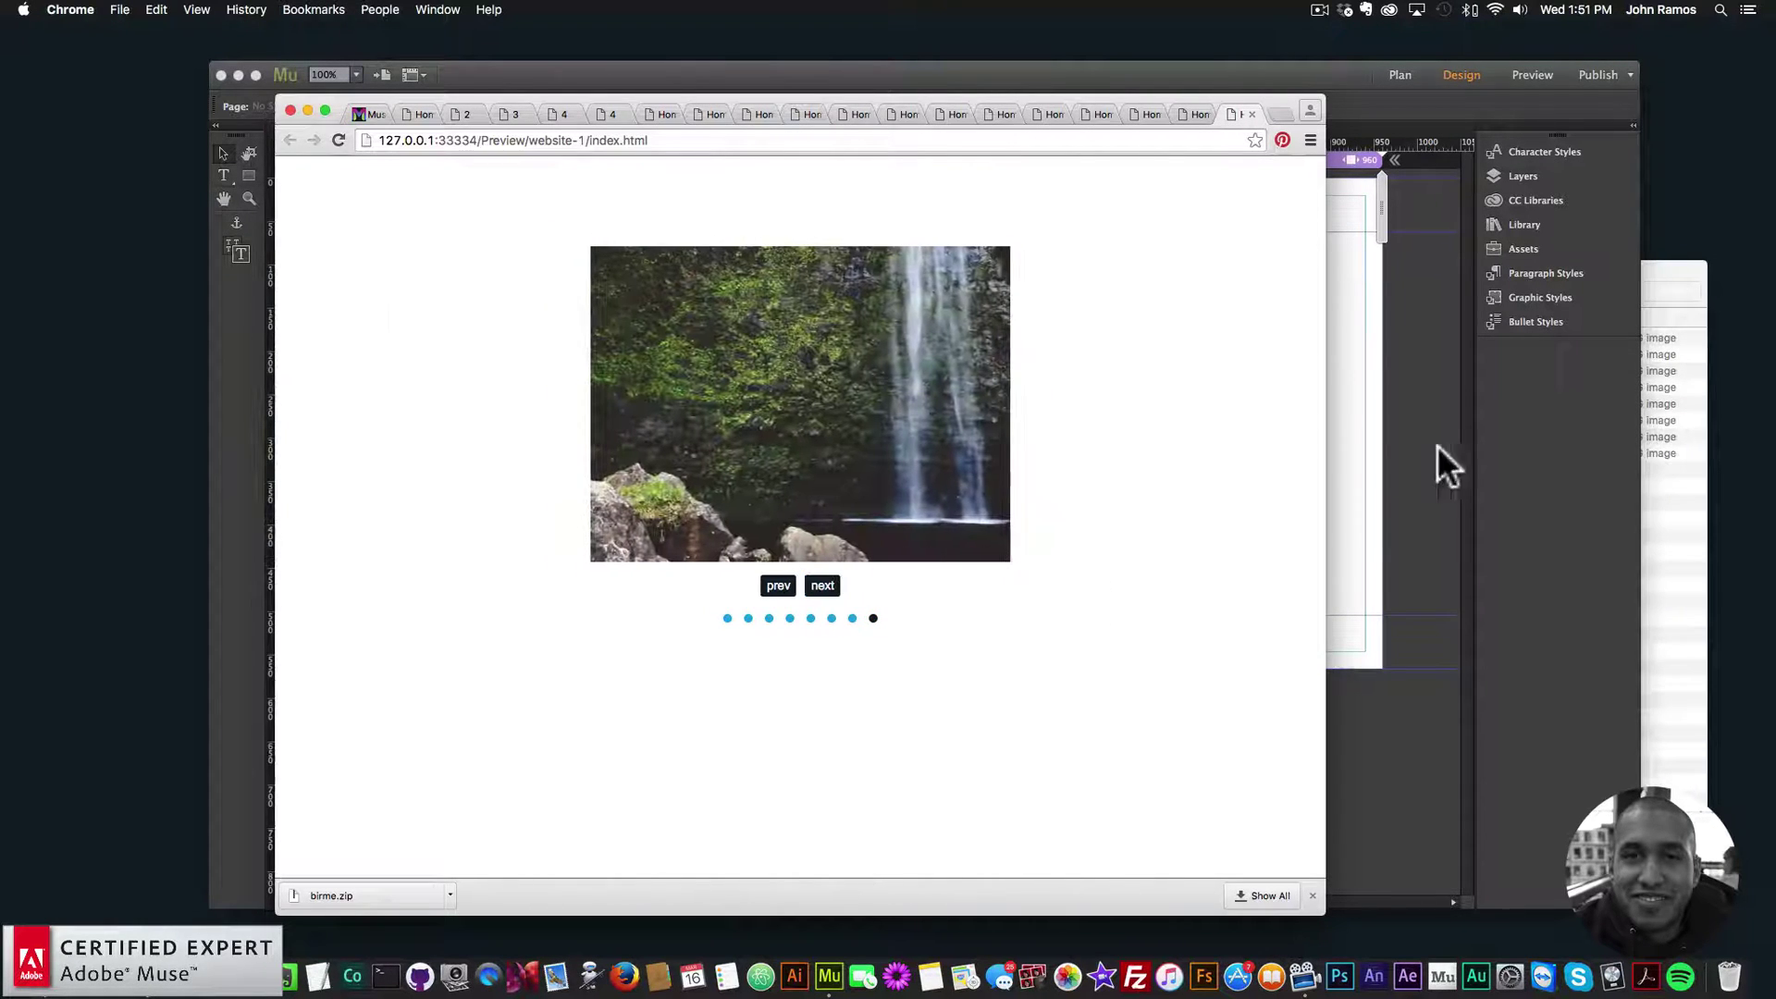
# - Return to Muse, set the slider widget's navigation border radius to 100 px, and move the slider lower on the page
pyautogui.click(1436, 449)
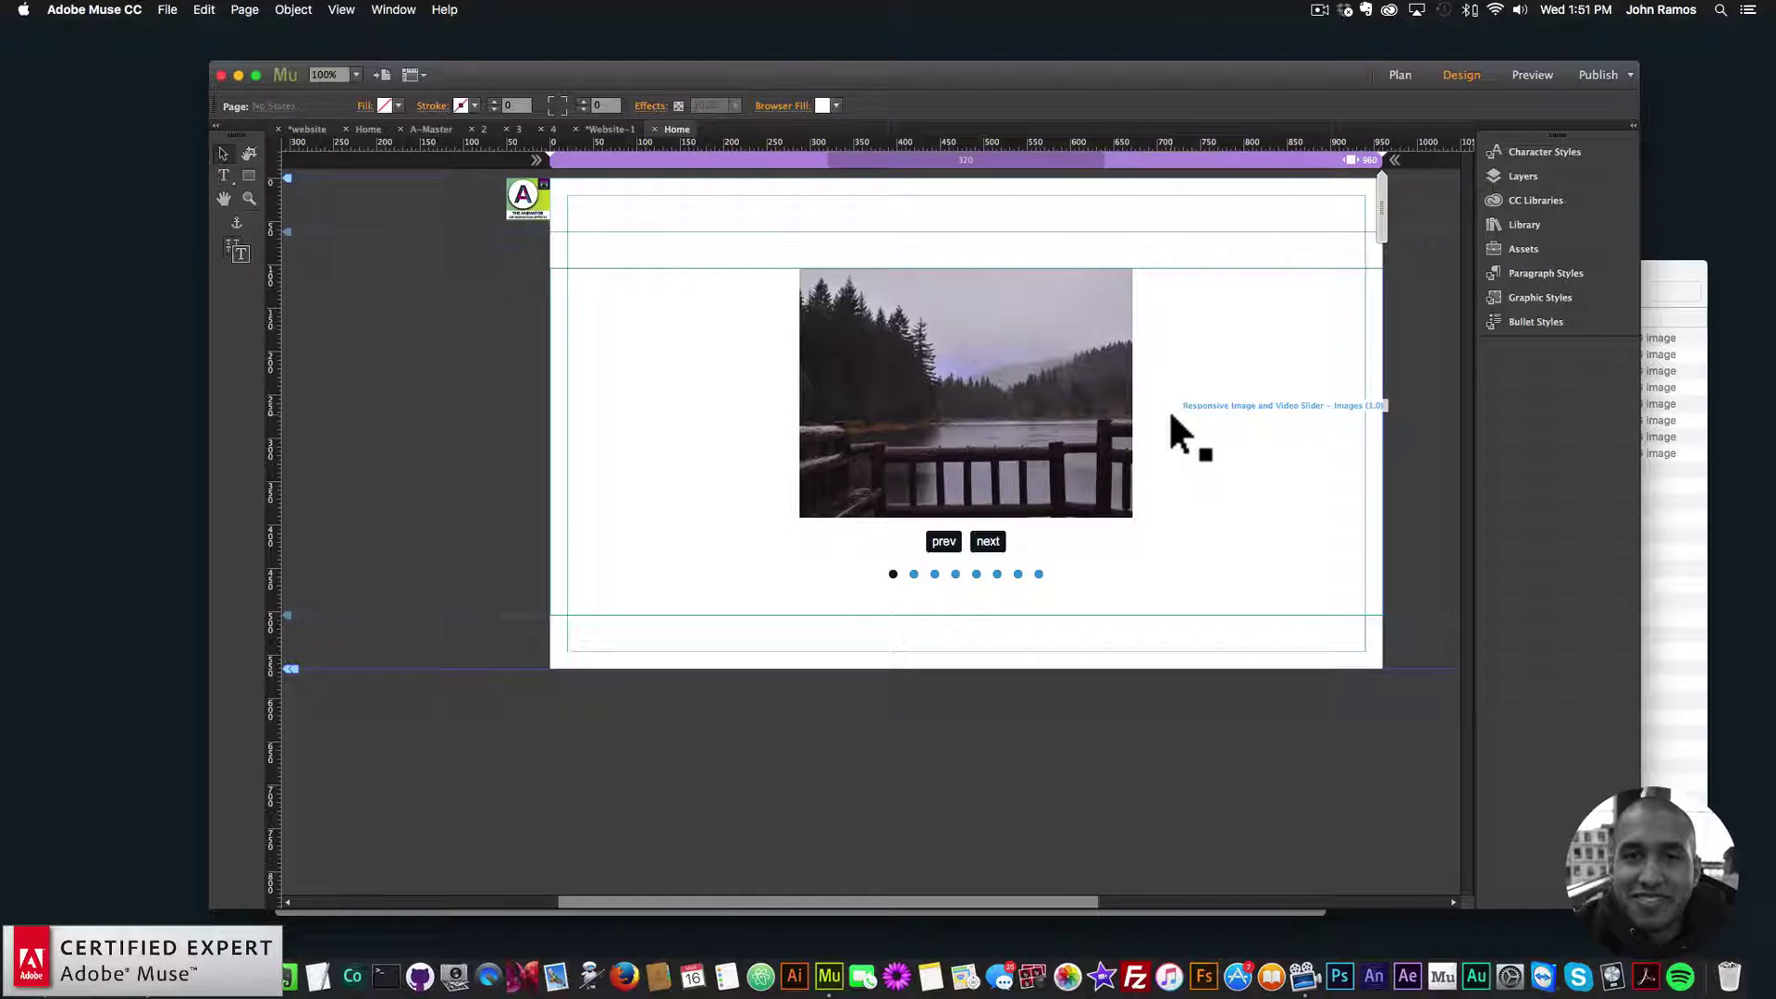
pyautogui.click(1170, 421)
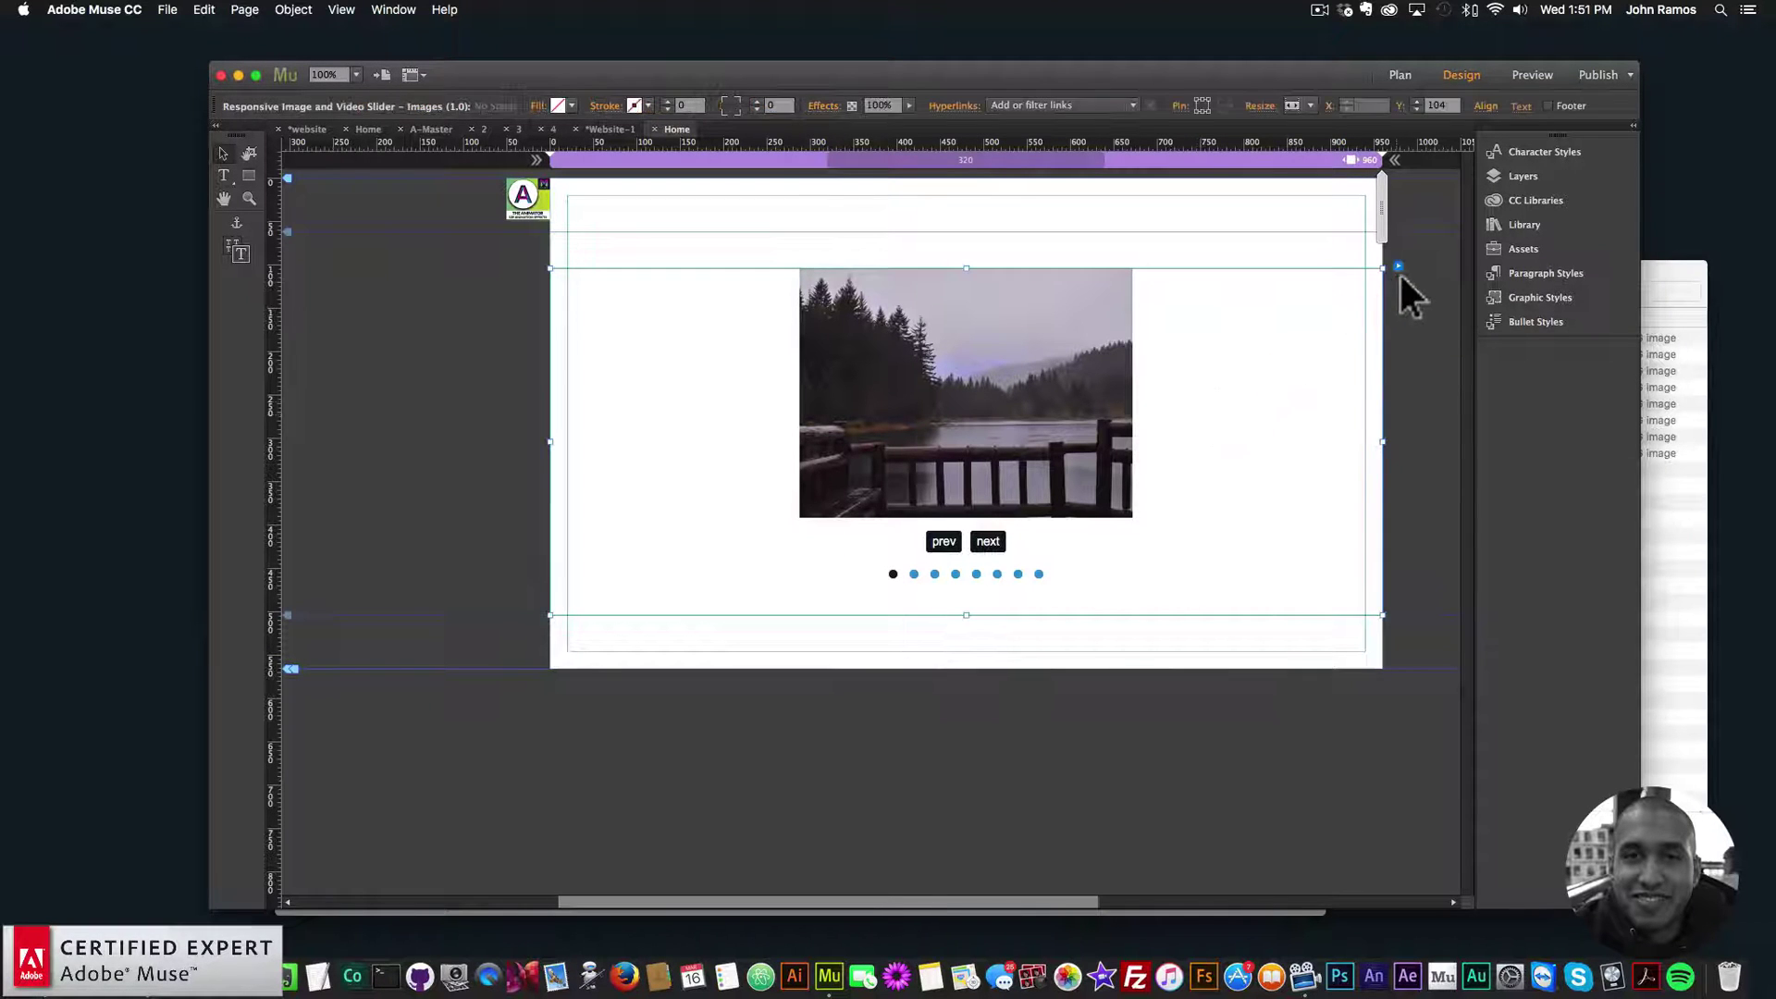
pyautogui.click(1401, 266)
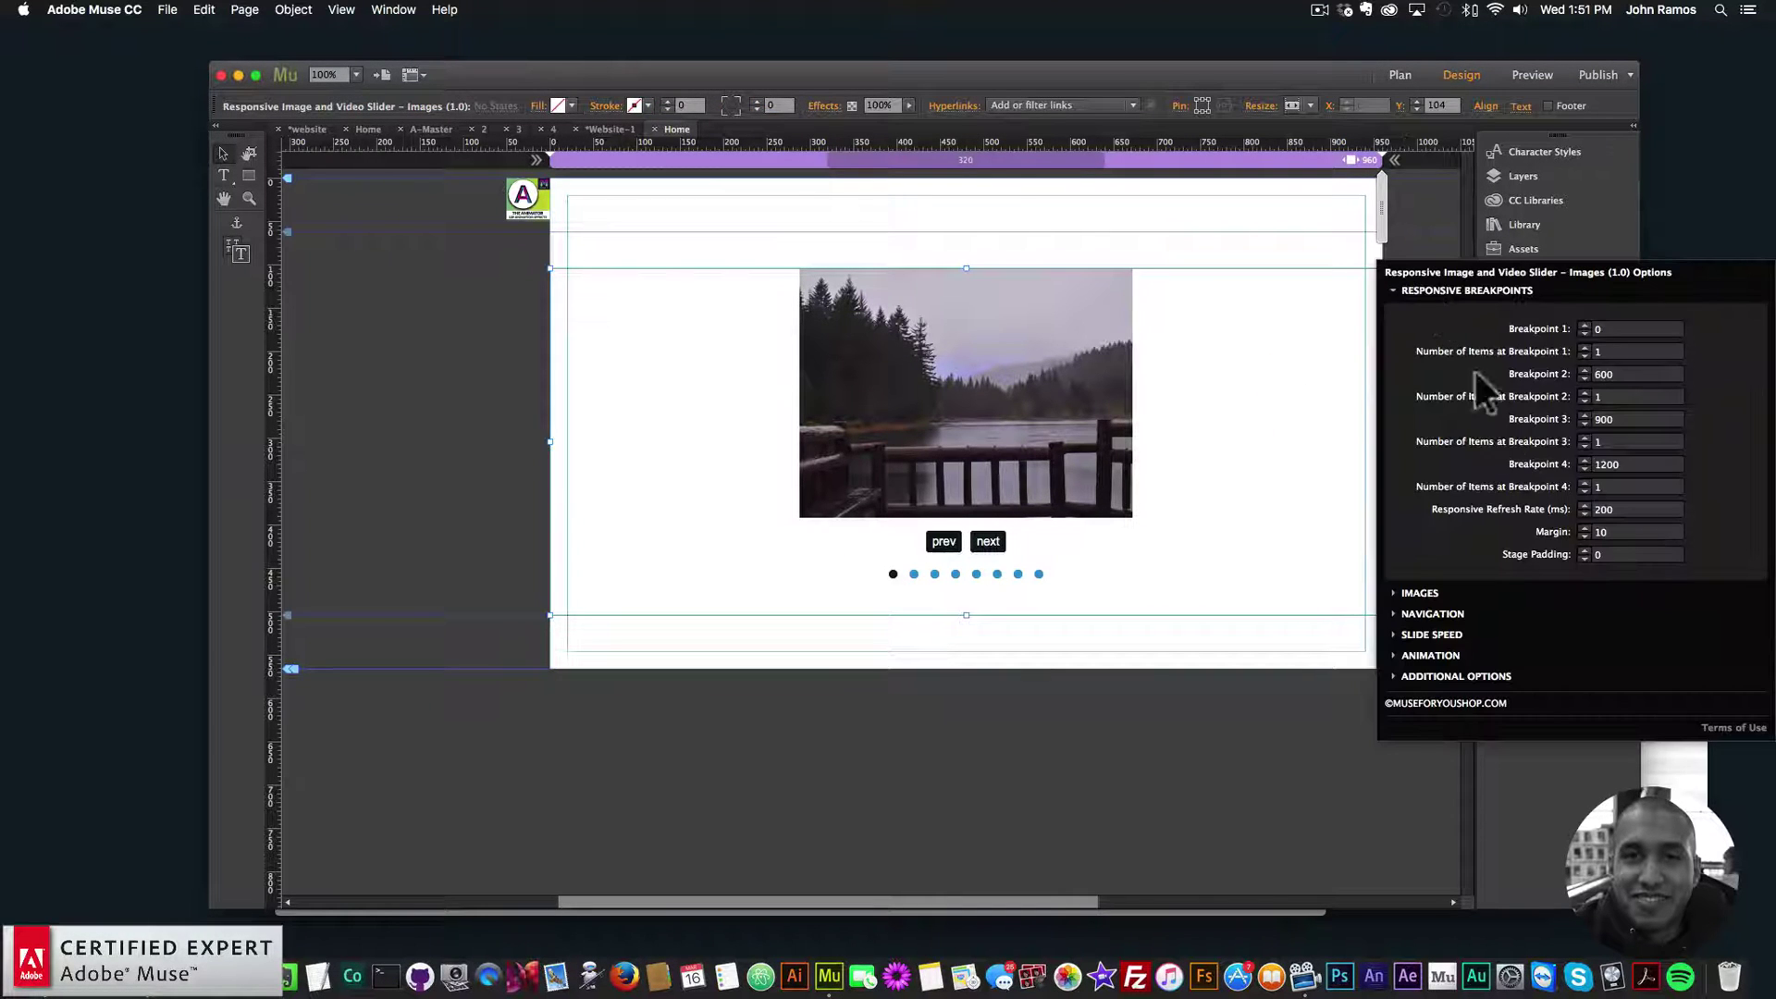
pyautogui.click(1434, 613)
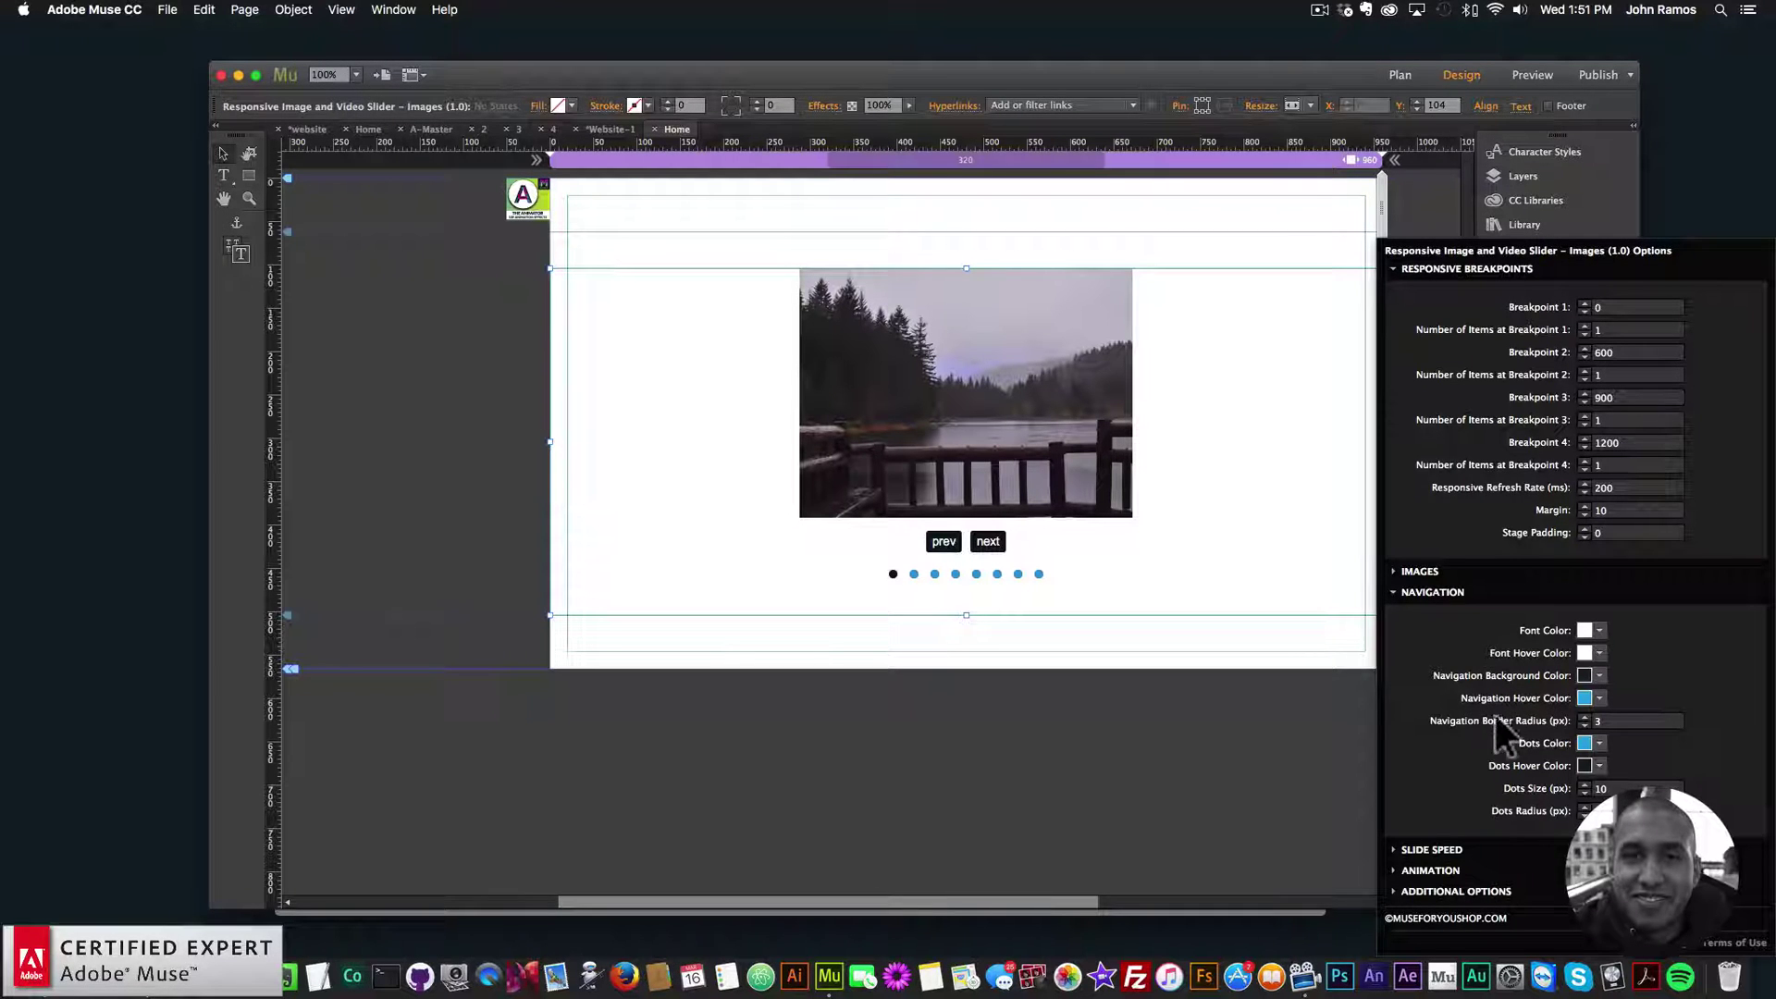
pyautogui.click(1623, 721)
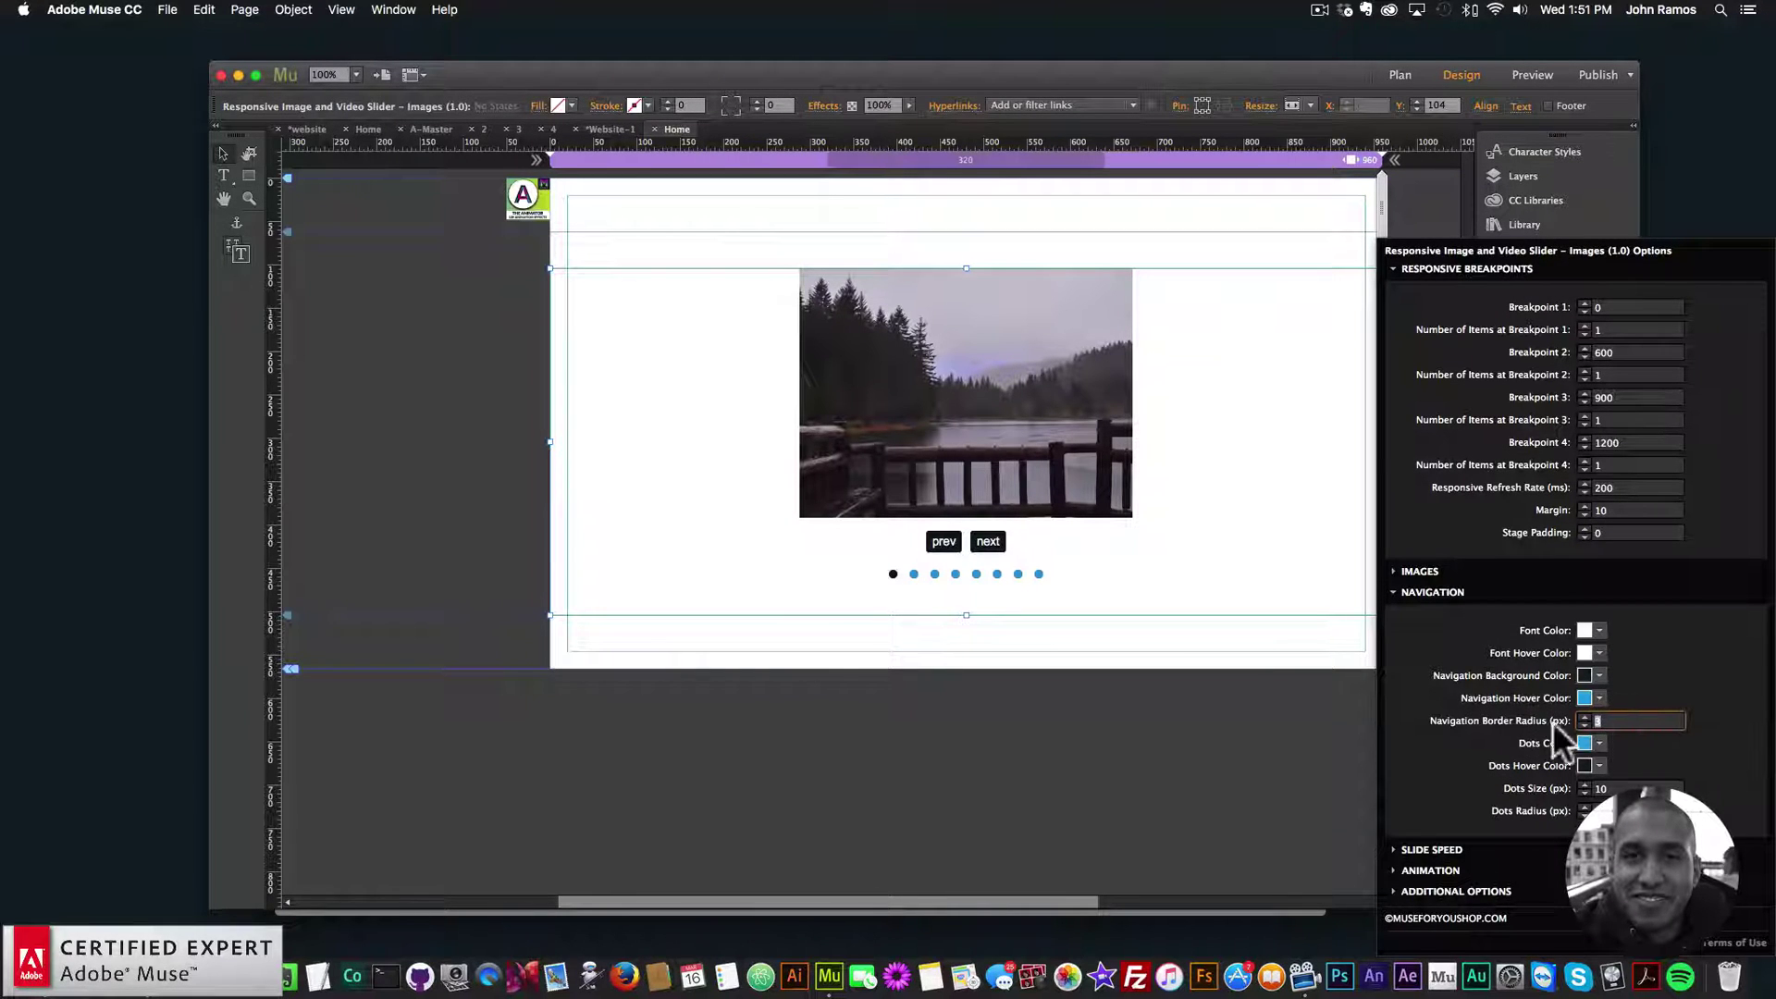
pyautogui.write('100')
pyautogui.press('Return')
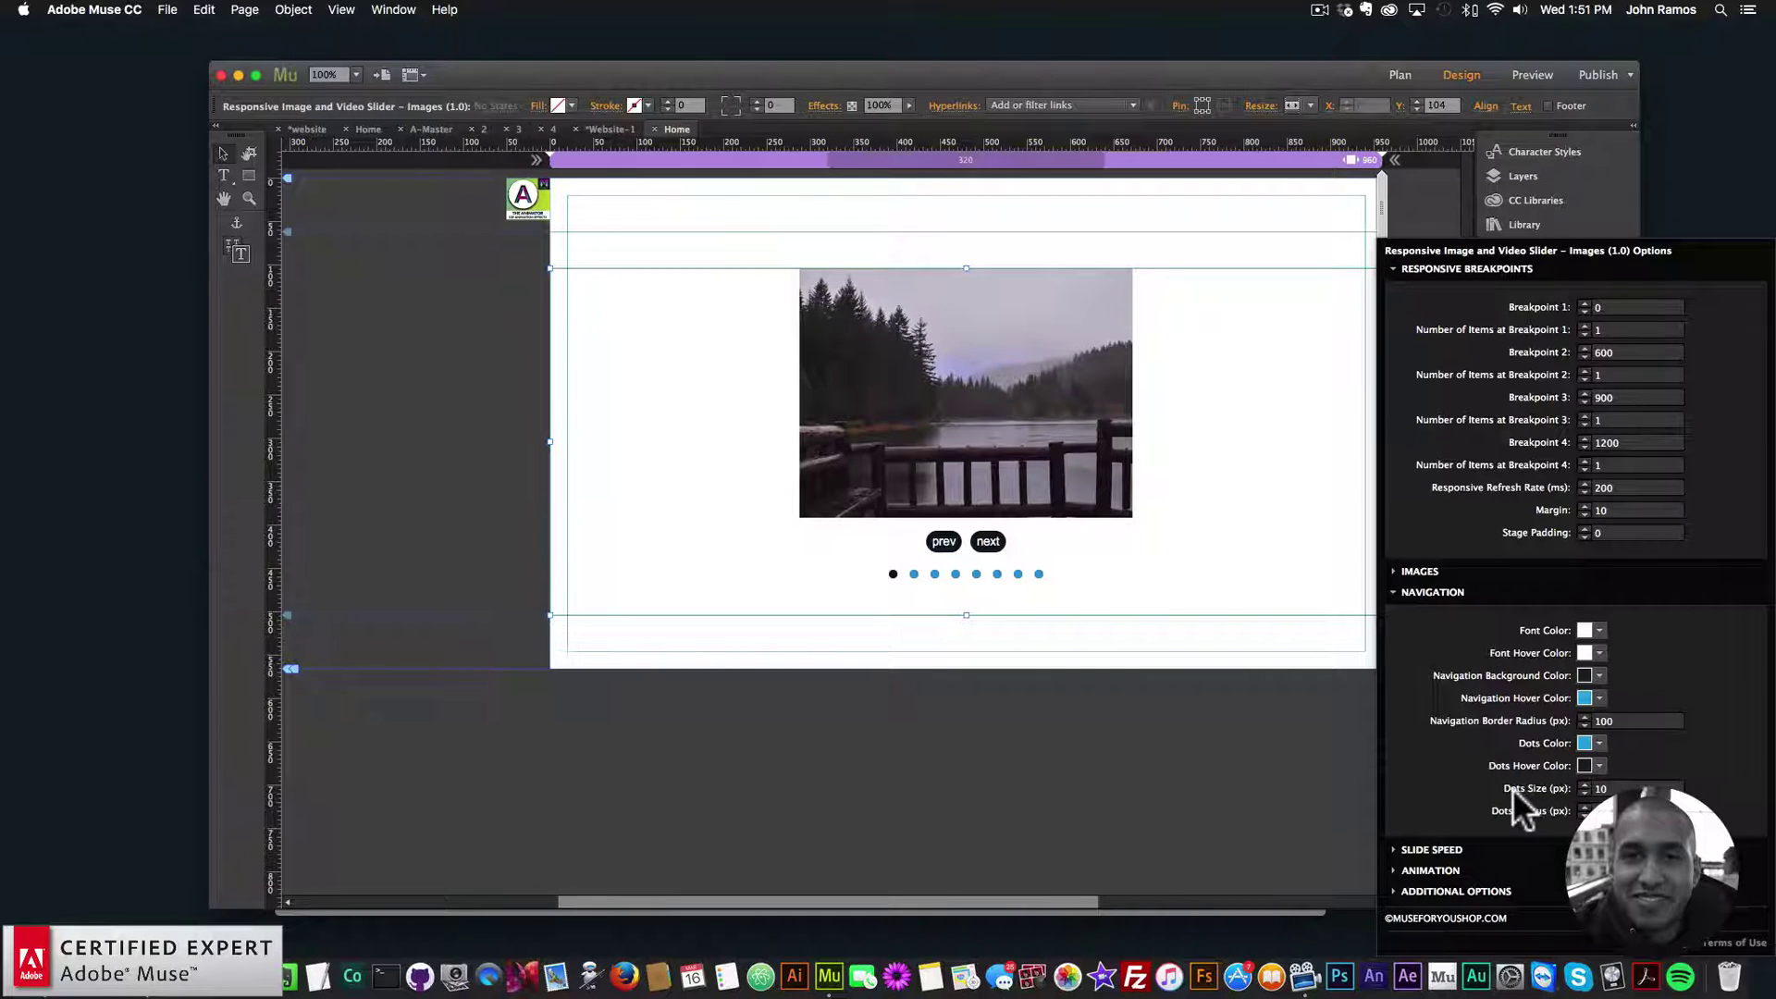
pyautogui.click(1080, 273)
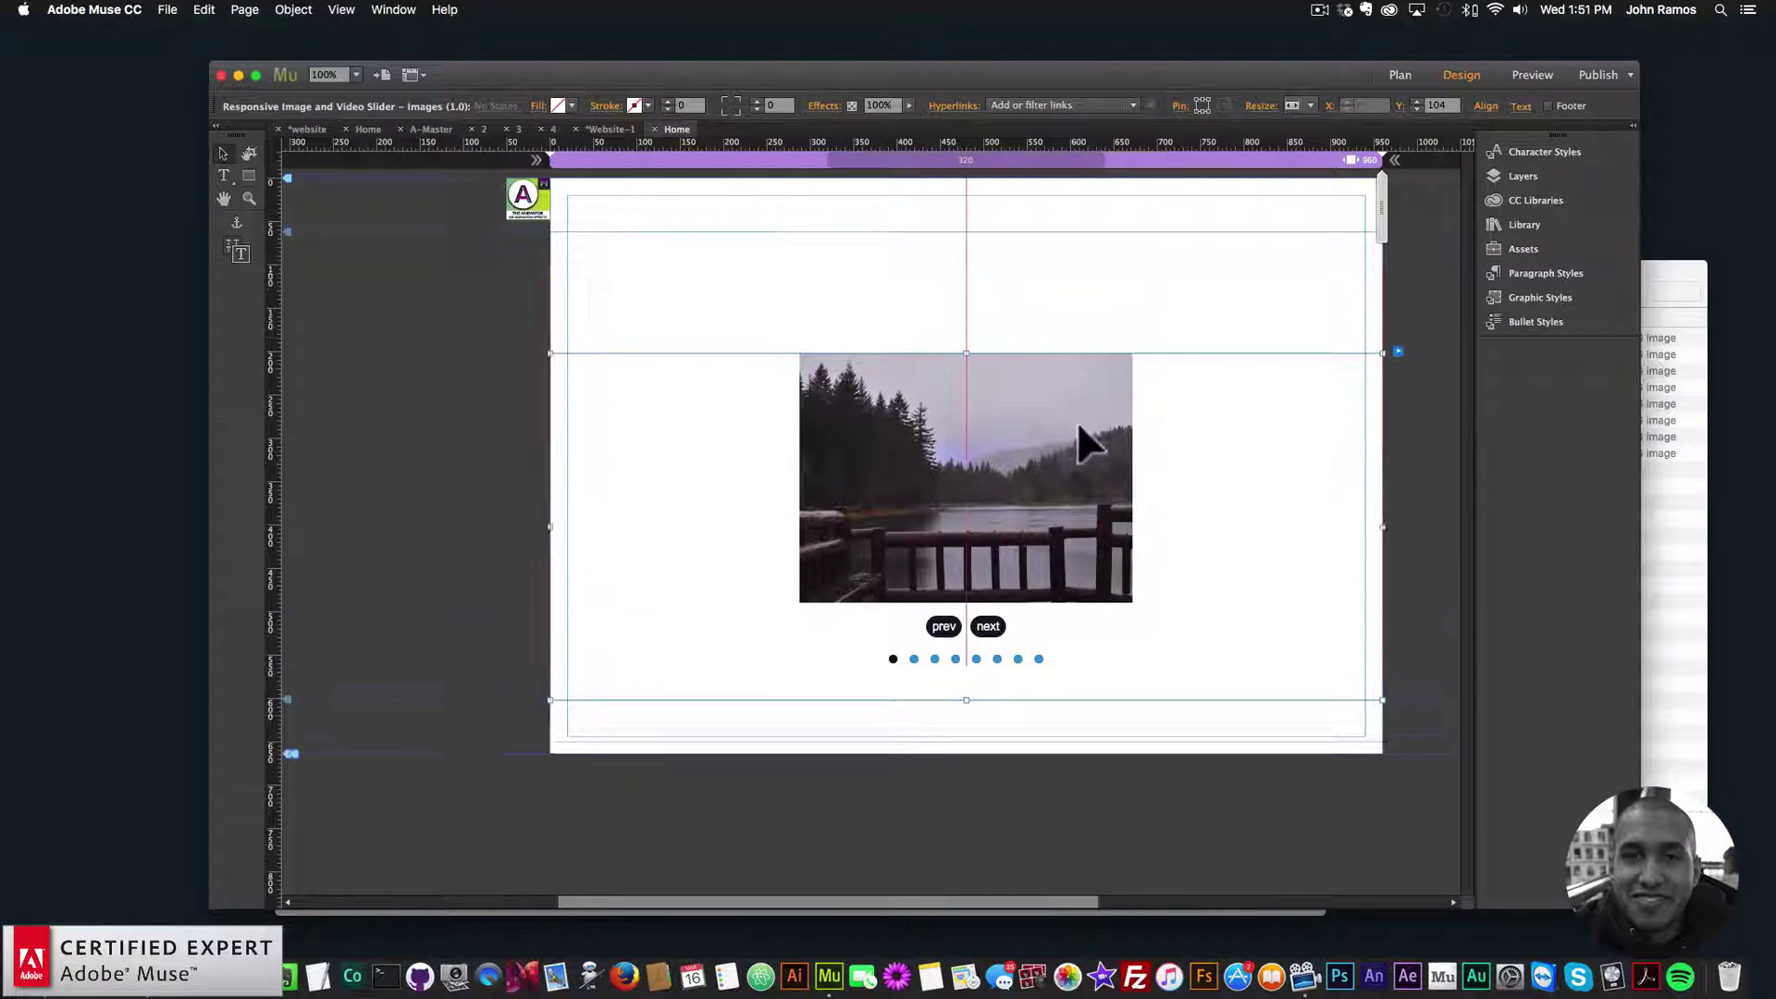
pyautogui.click(669, 350)
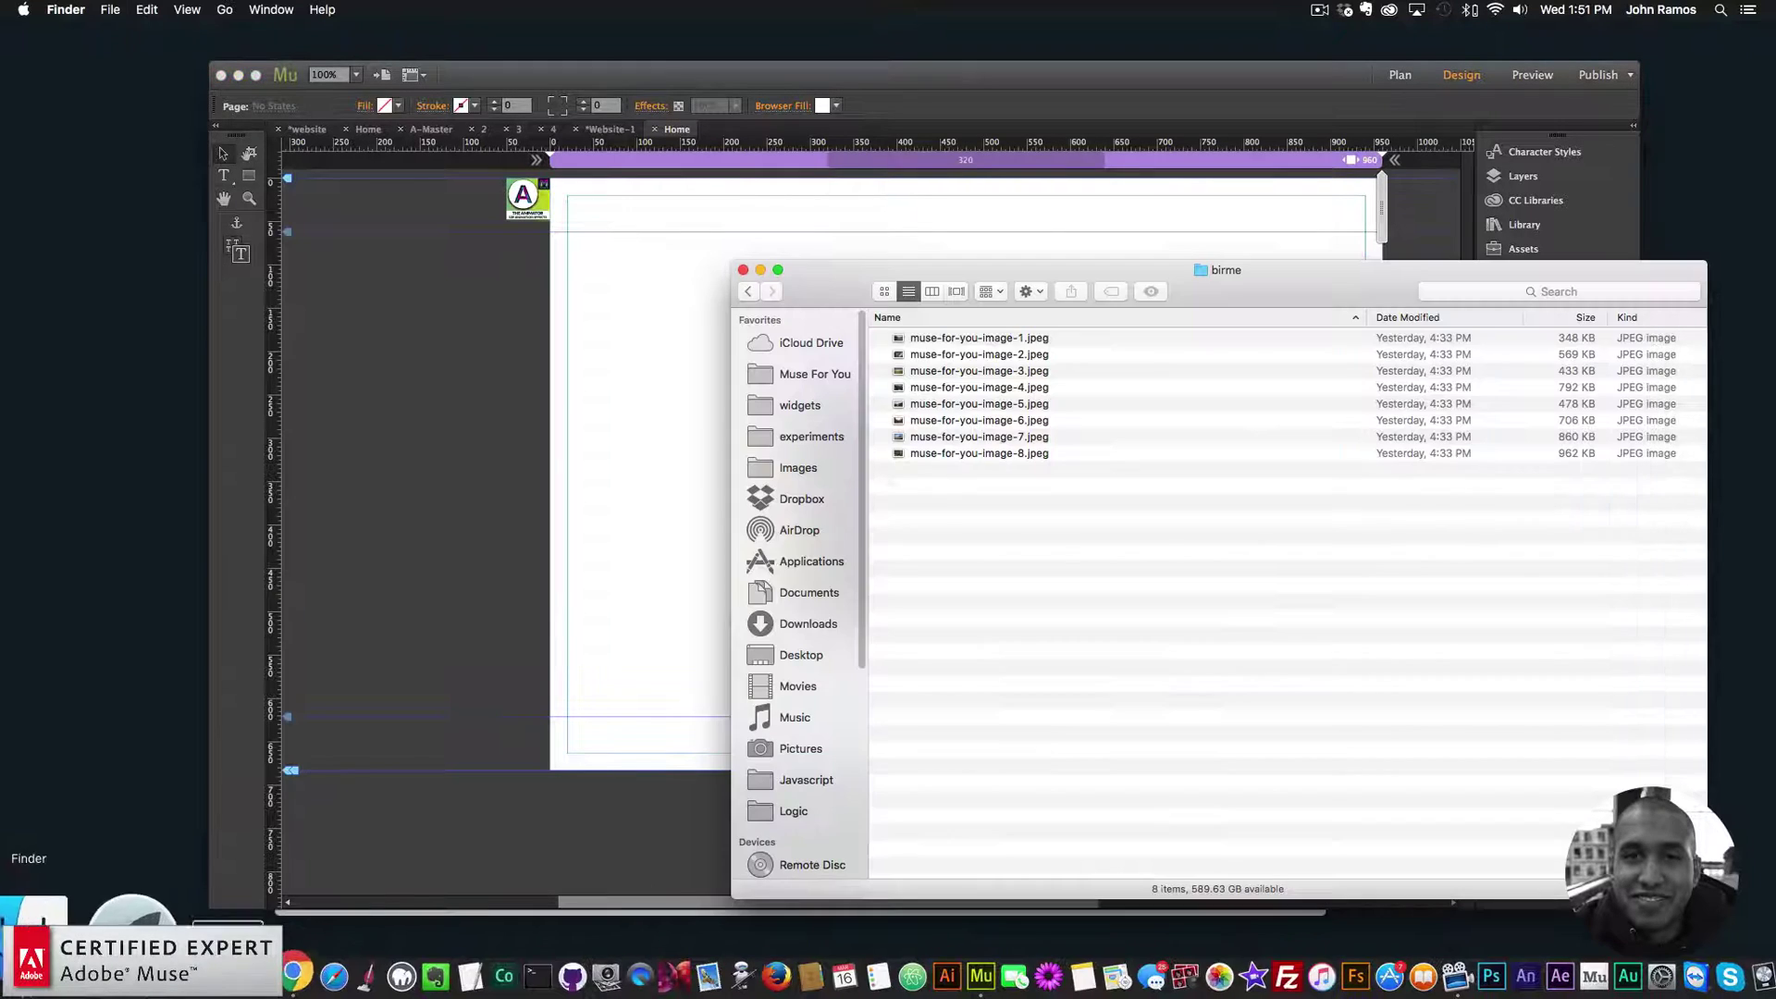
# - Switch to Finder and open the Environmental_Iconshock folder inside website-video, keeping its window clear of the page
pyautogui.click(51, 976)
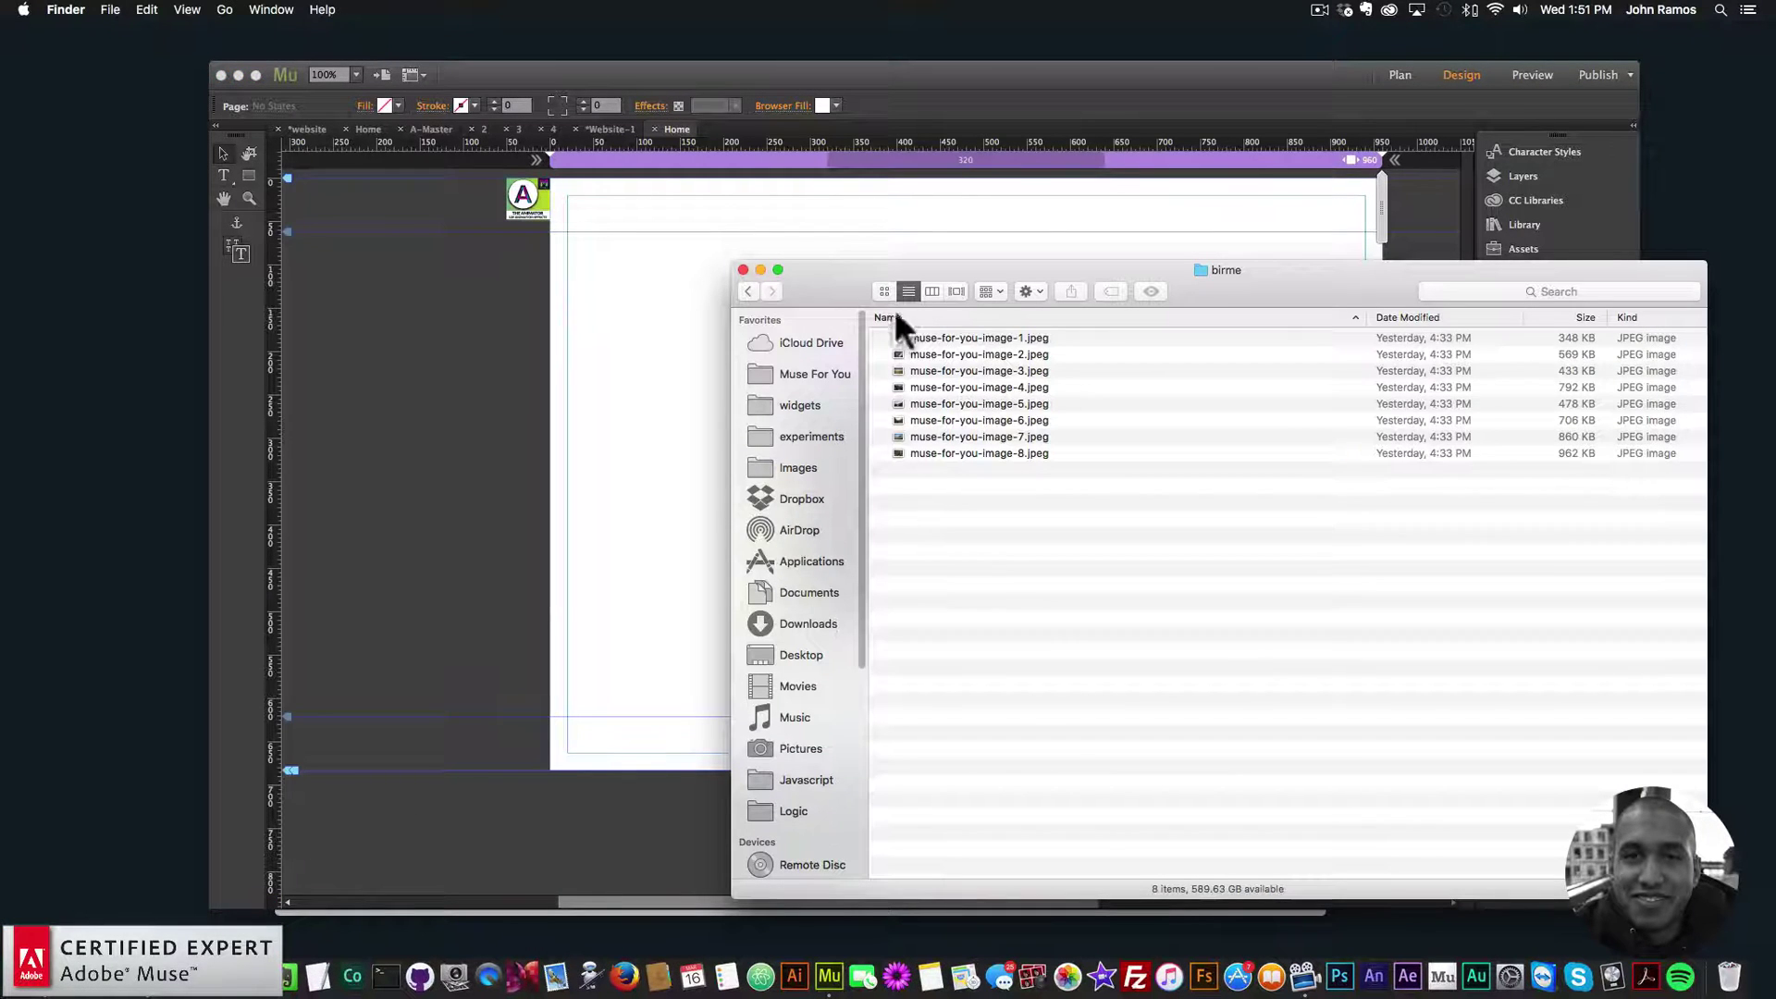
pyautogui.click(747, 291)
pyautogui.moveTo(1083, 265); pyautogui.dragTo(1207, 355)
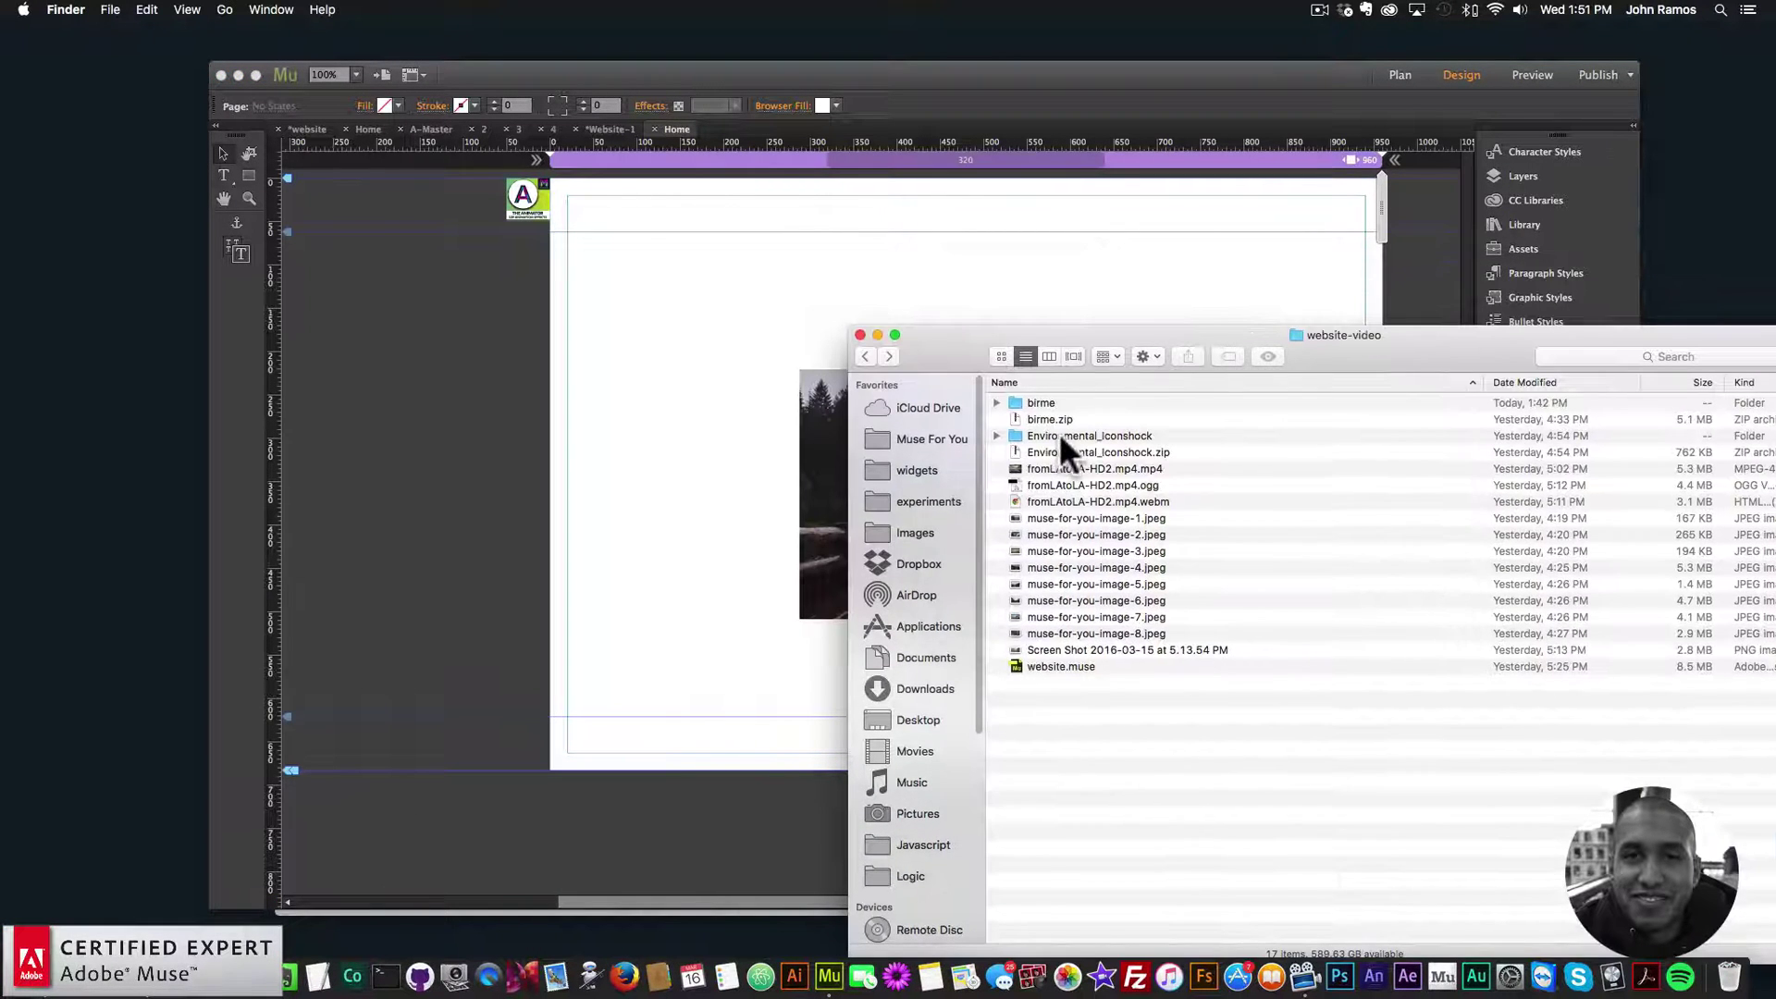
pyautogui.doubleClick(1058, 434)
pyautogui.moveTo(1354, 341); pyautogui.dragTo(1427, 394)
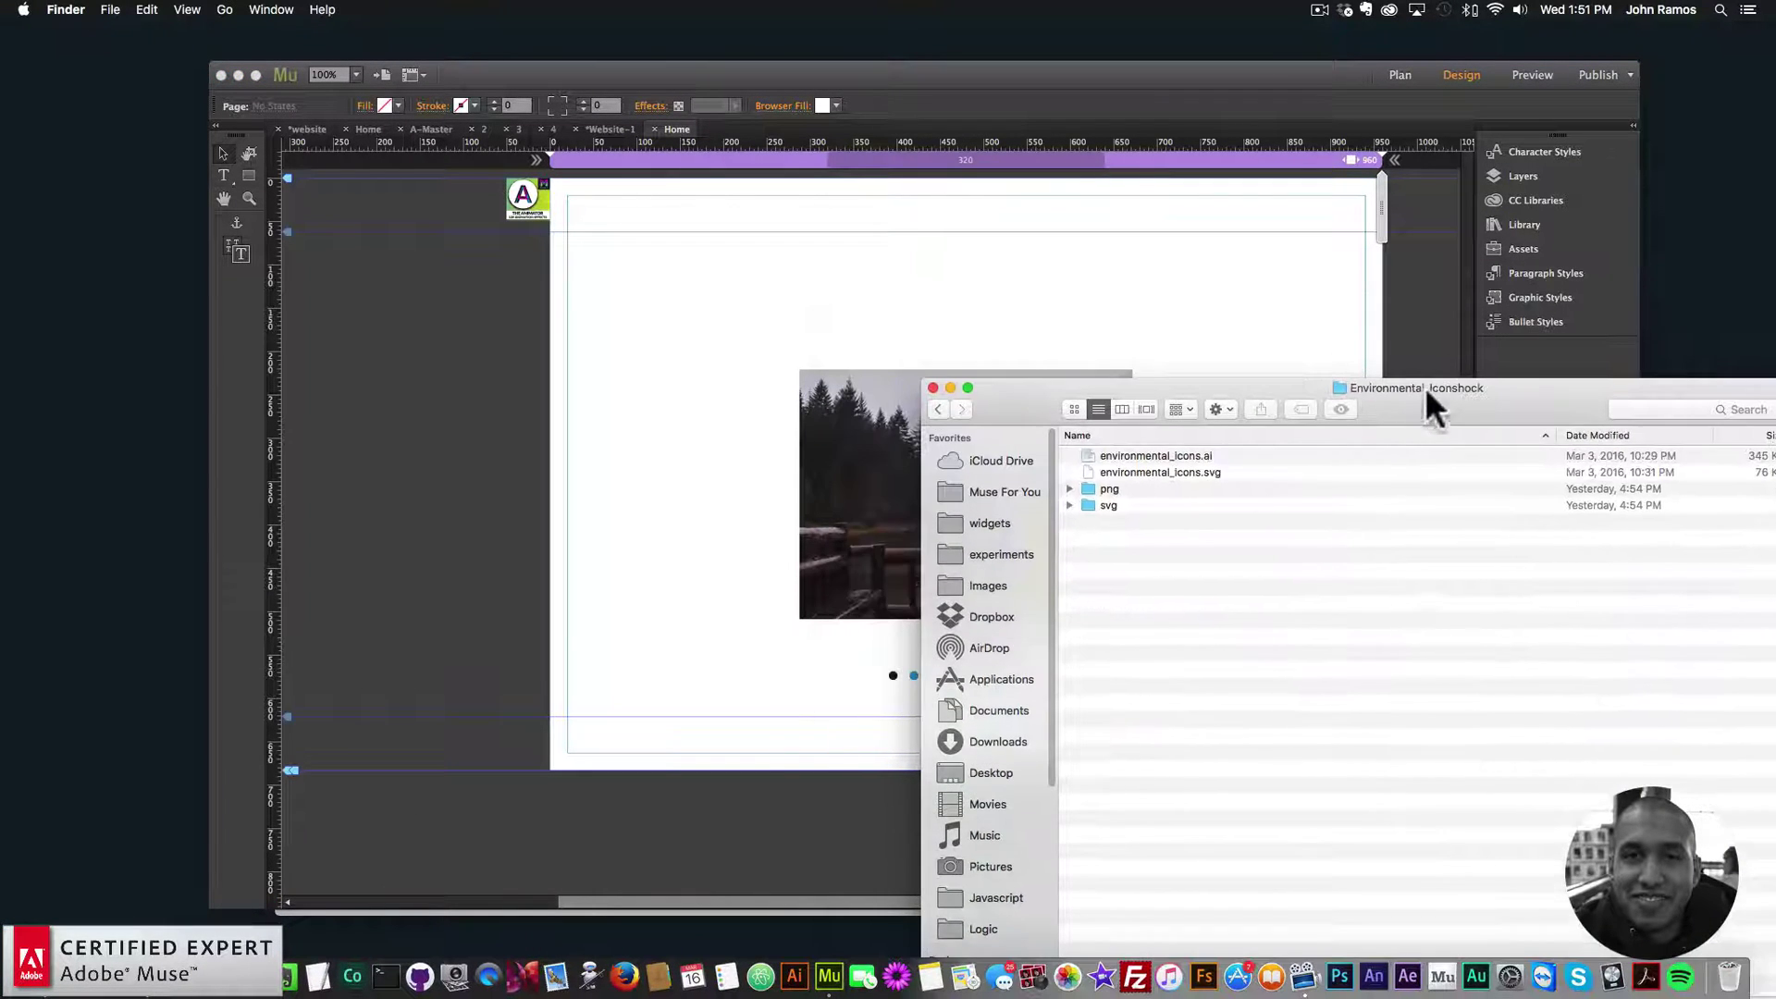
# - Open environmental_icons.ai in Adobe Illustrator CC 2015
pyautogui.click(1131, 489)
pyautogui.click(1164, 468)
pyautogui.rightClick(1152, 455)
pyautogui.moveTo(1365, 478)
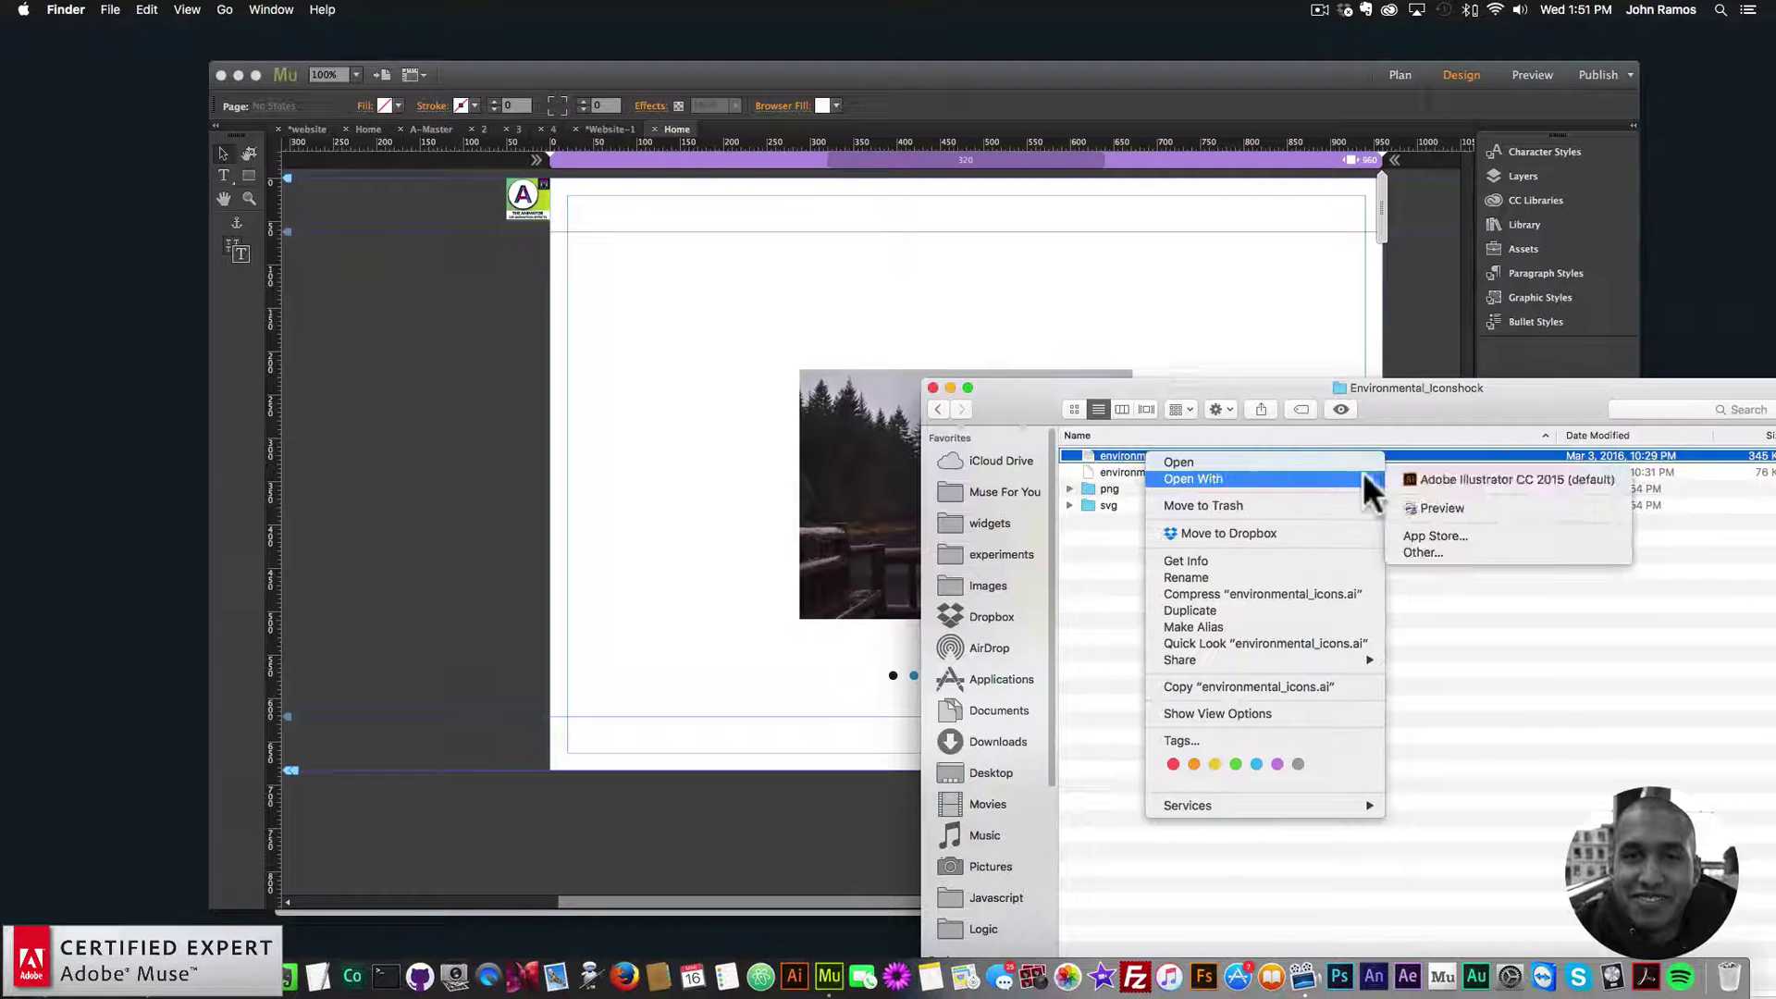
pyautogui.click(1469, 476)
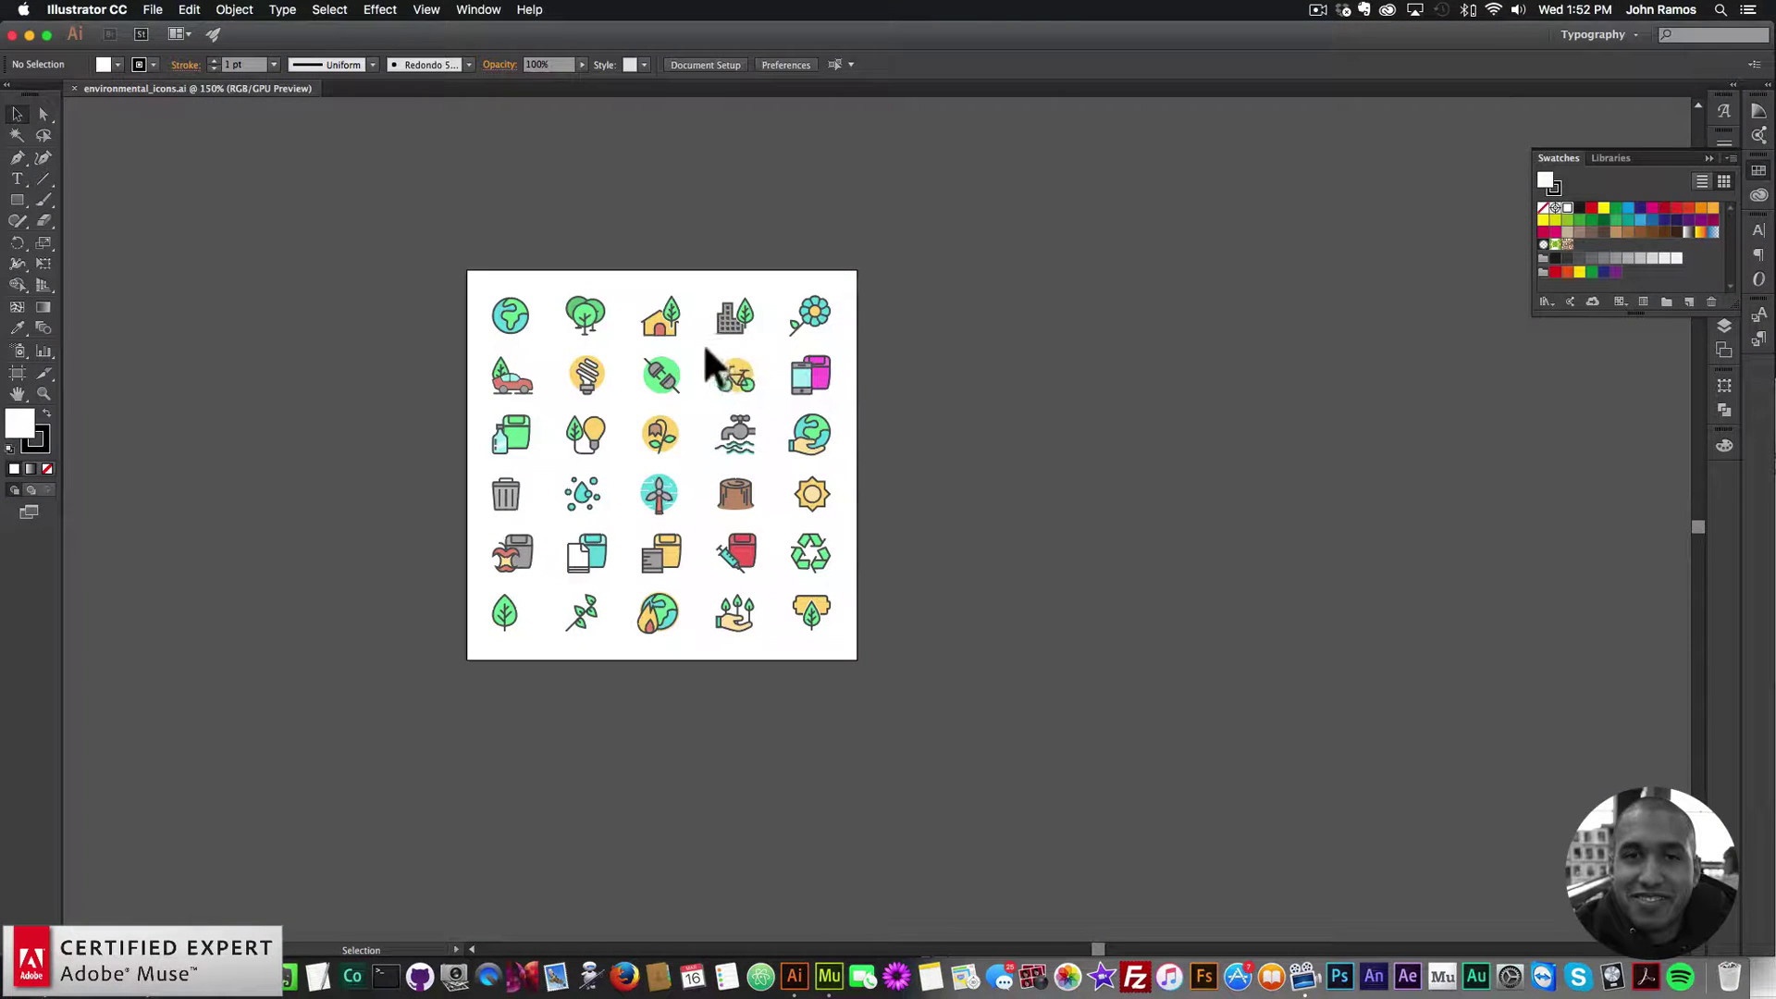
# - Copy the bicycle icon from the Illustrator artwork into the Muse page and place it above and to the right of the slider
pyautogui.click(759, 387)
pyautogui.press('cmd+c')
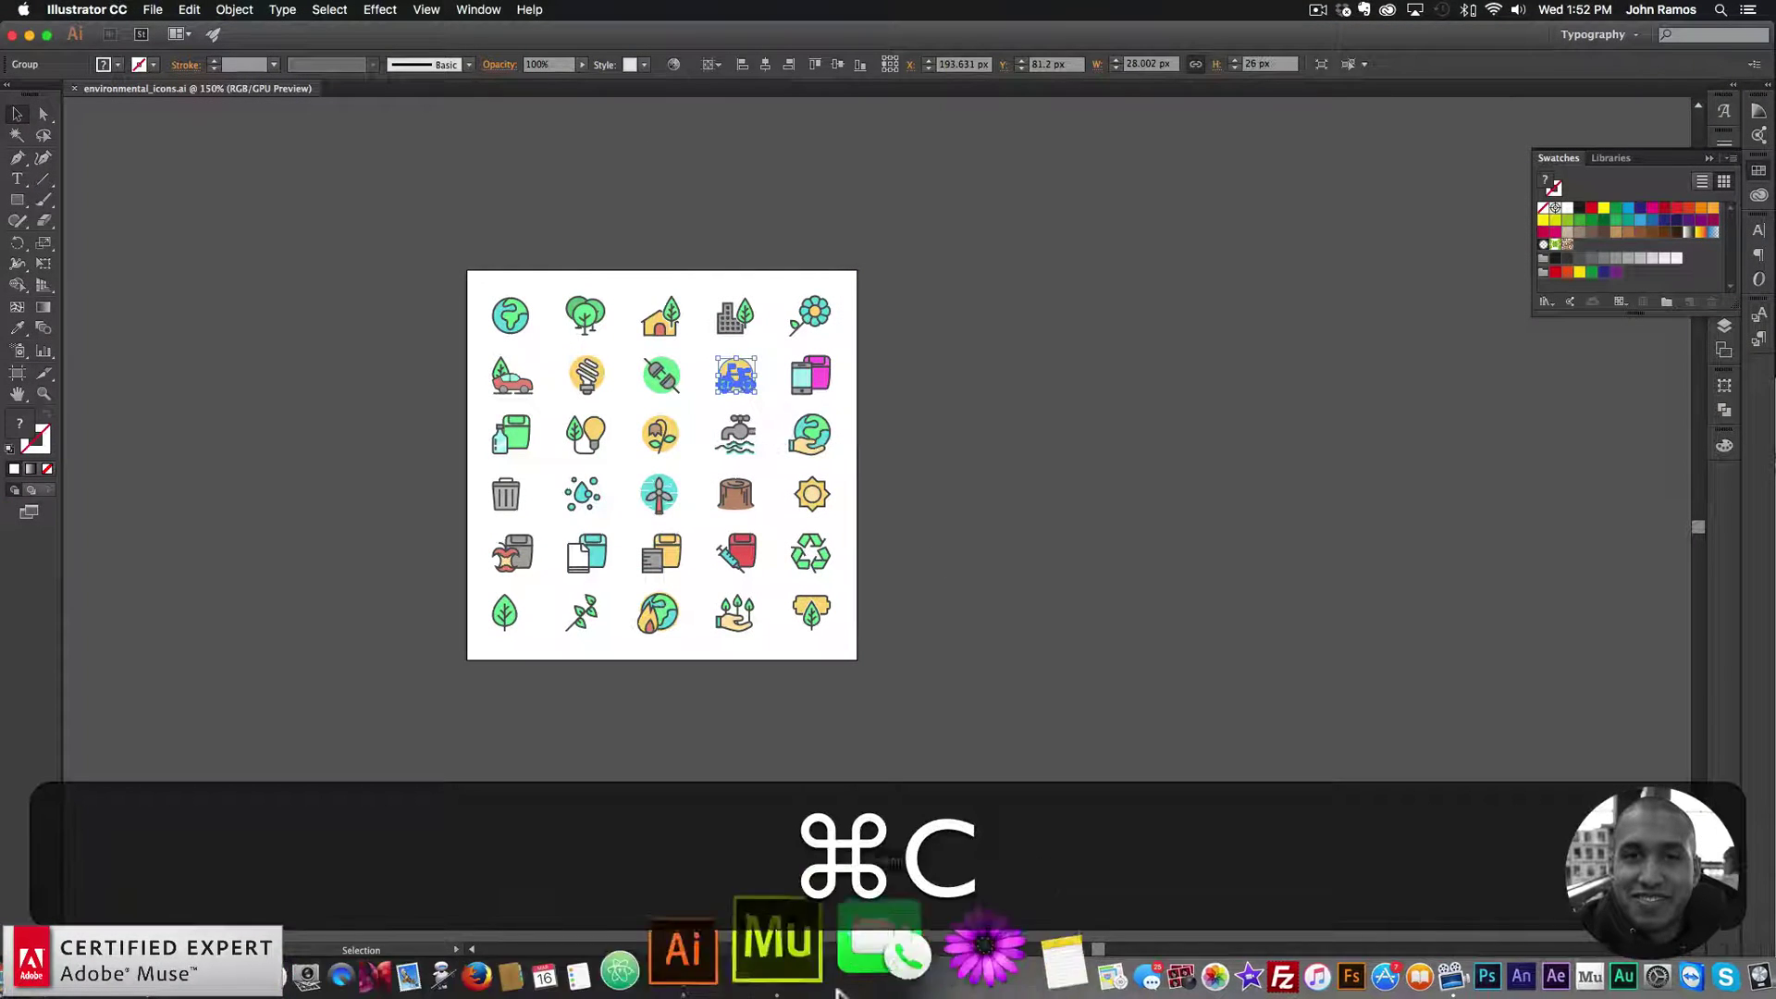
pyautogui.click(773, 943)
pyautogui.press('super+v')
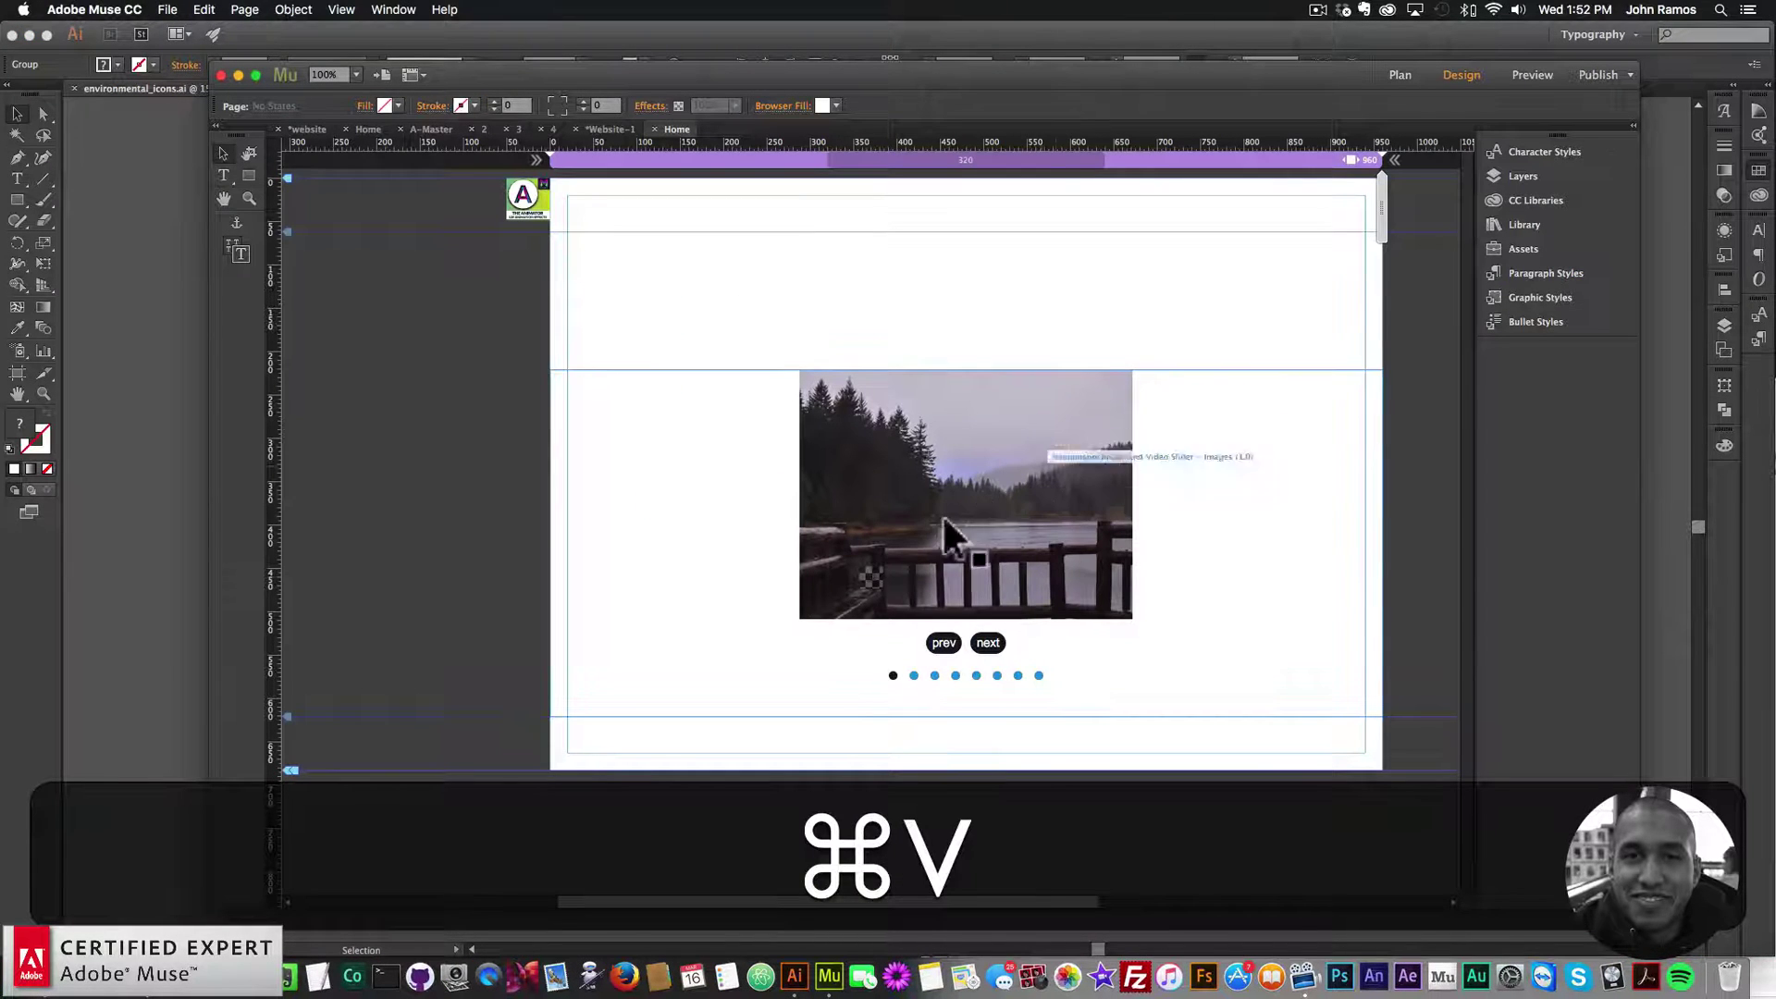
pyautogui.moveTo(873, 584); pyautogui.dragTo(1293, 281)
pyautogui.click(1378, 310)
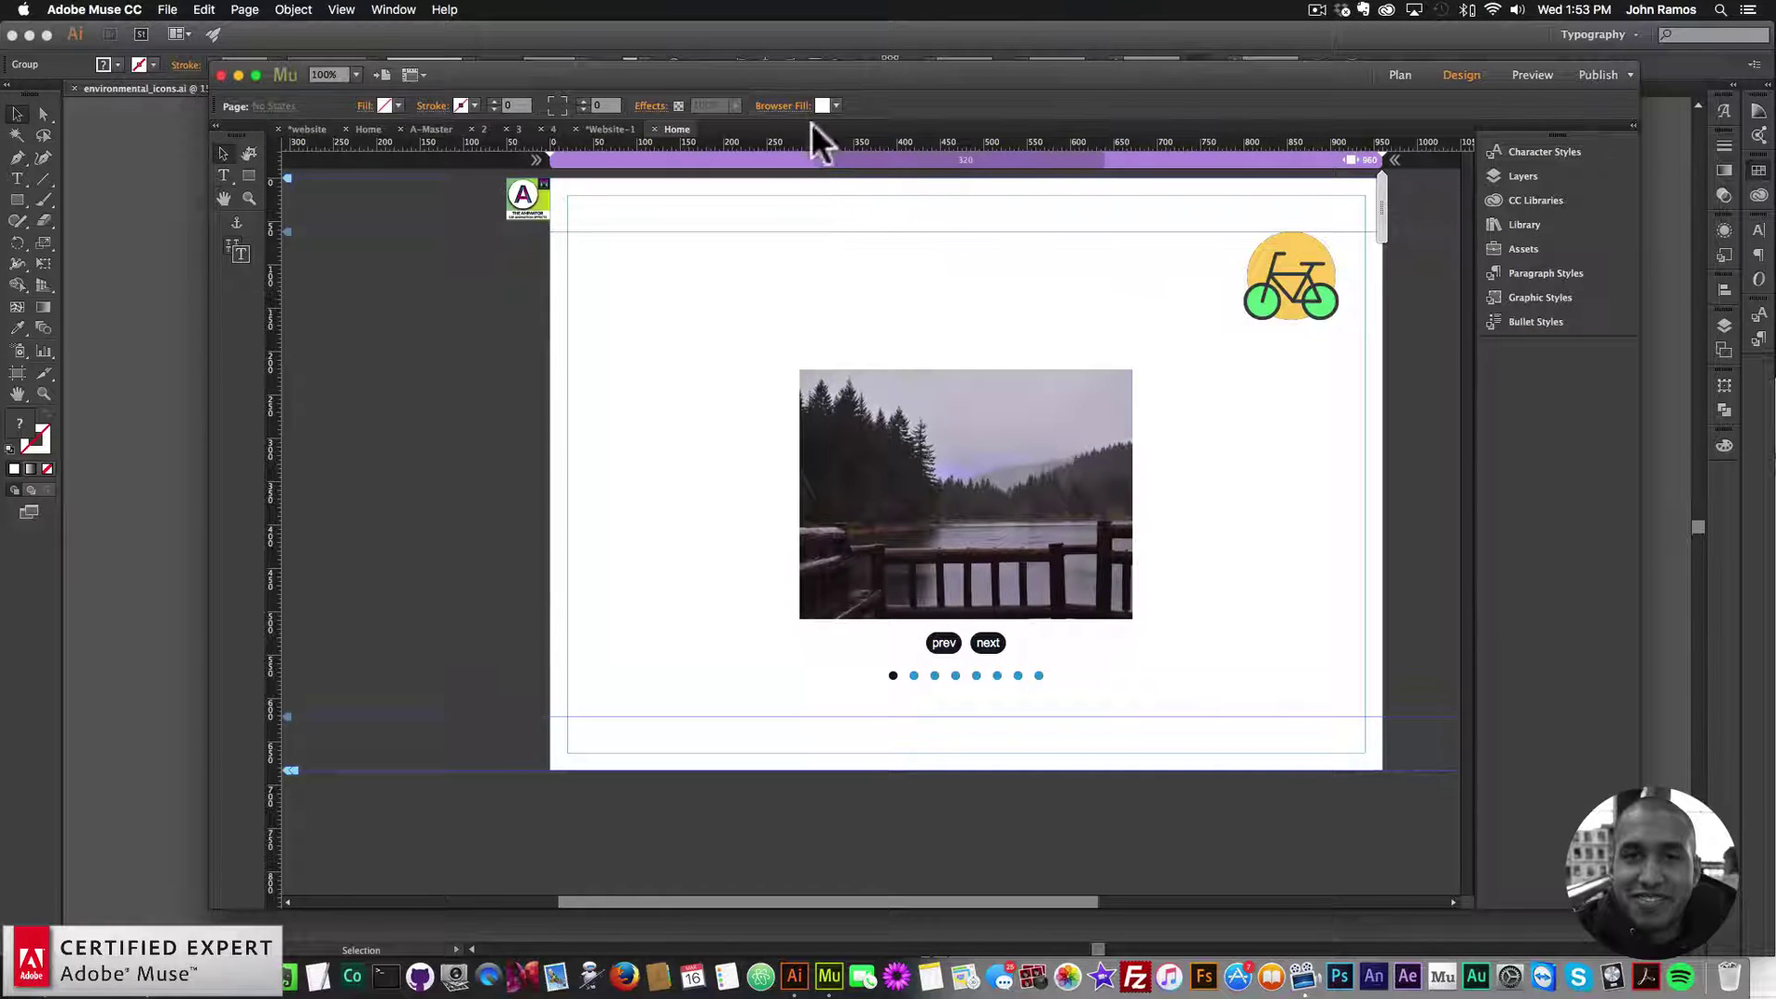
# - Sample the bicycle icon's yellow circle as the browser fill and save the colour FED165 as a new swatch
pyautogui.click(829, 104)
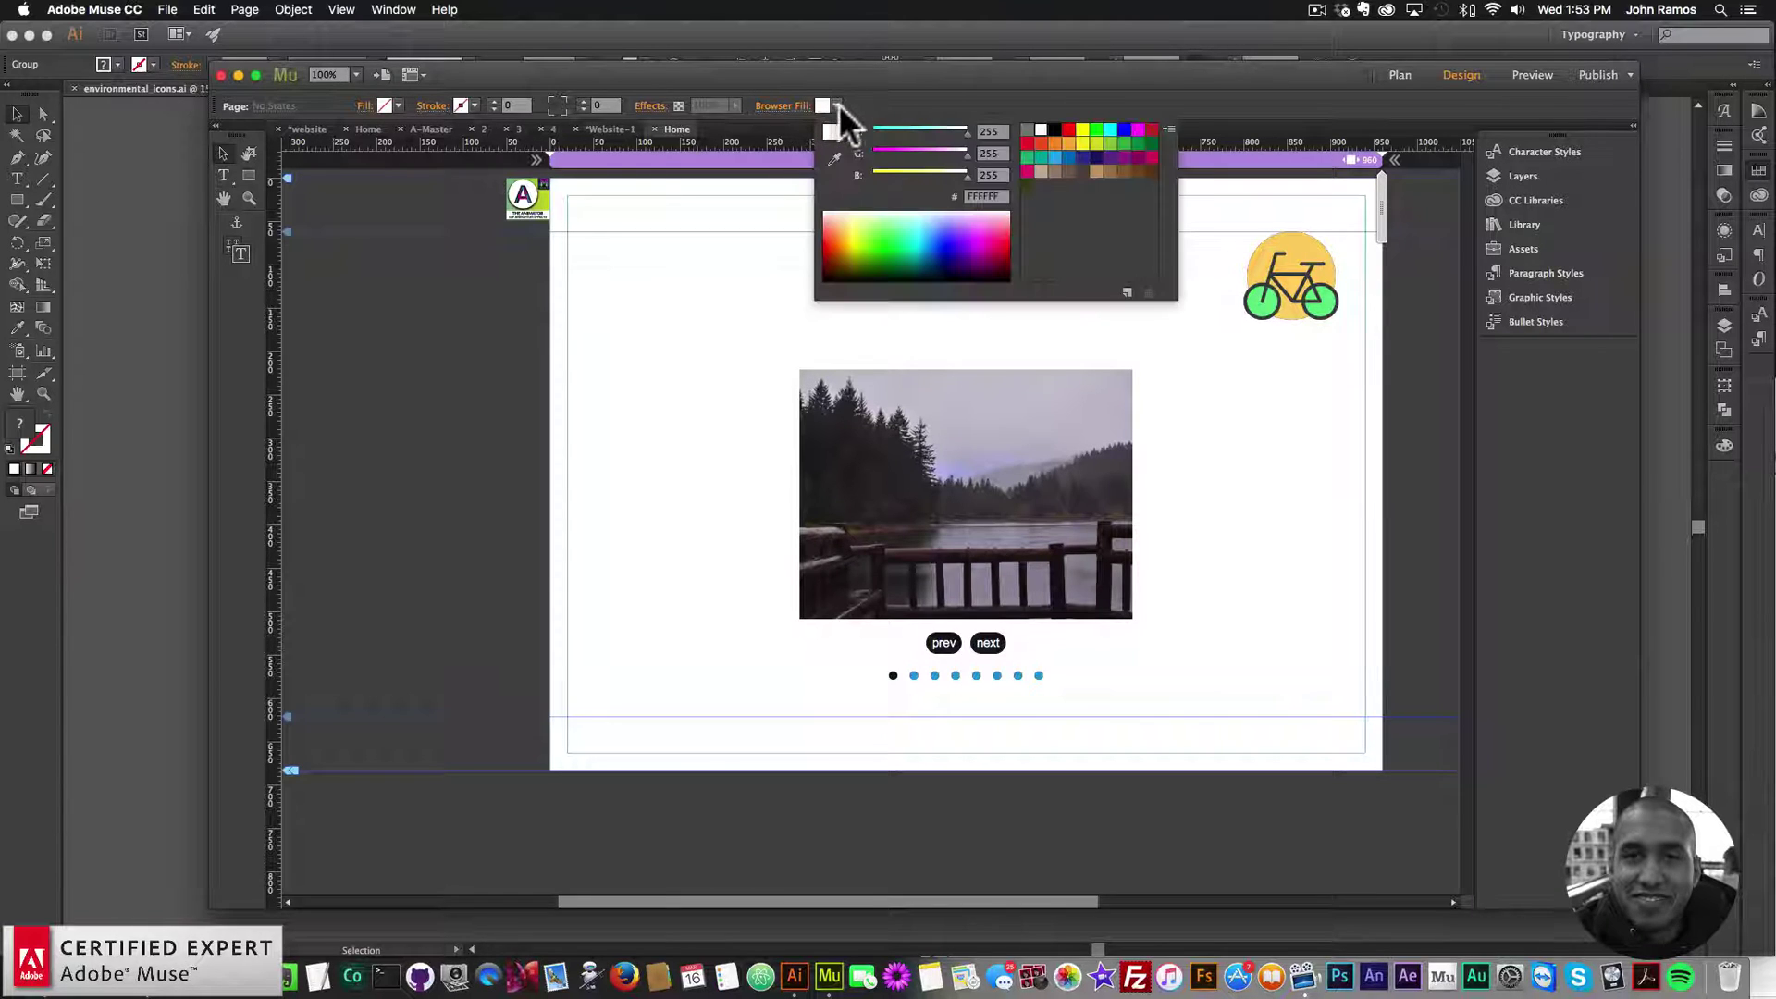
pyautogui.click(834, 157)
pyautogui.click(1308, 248)
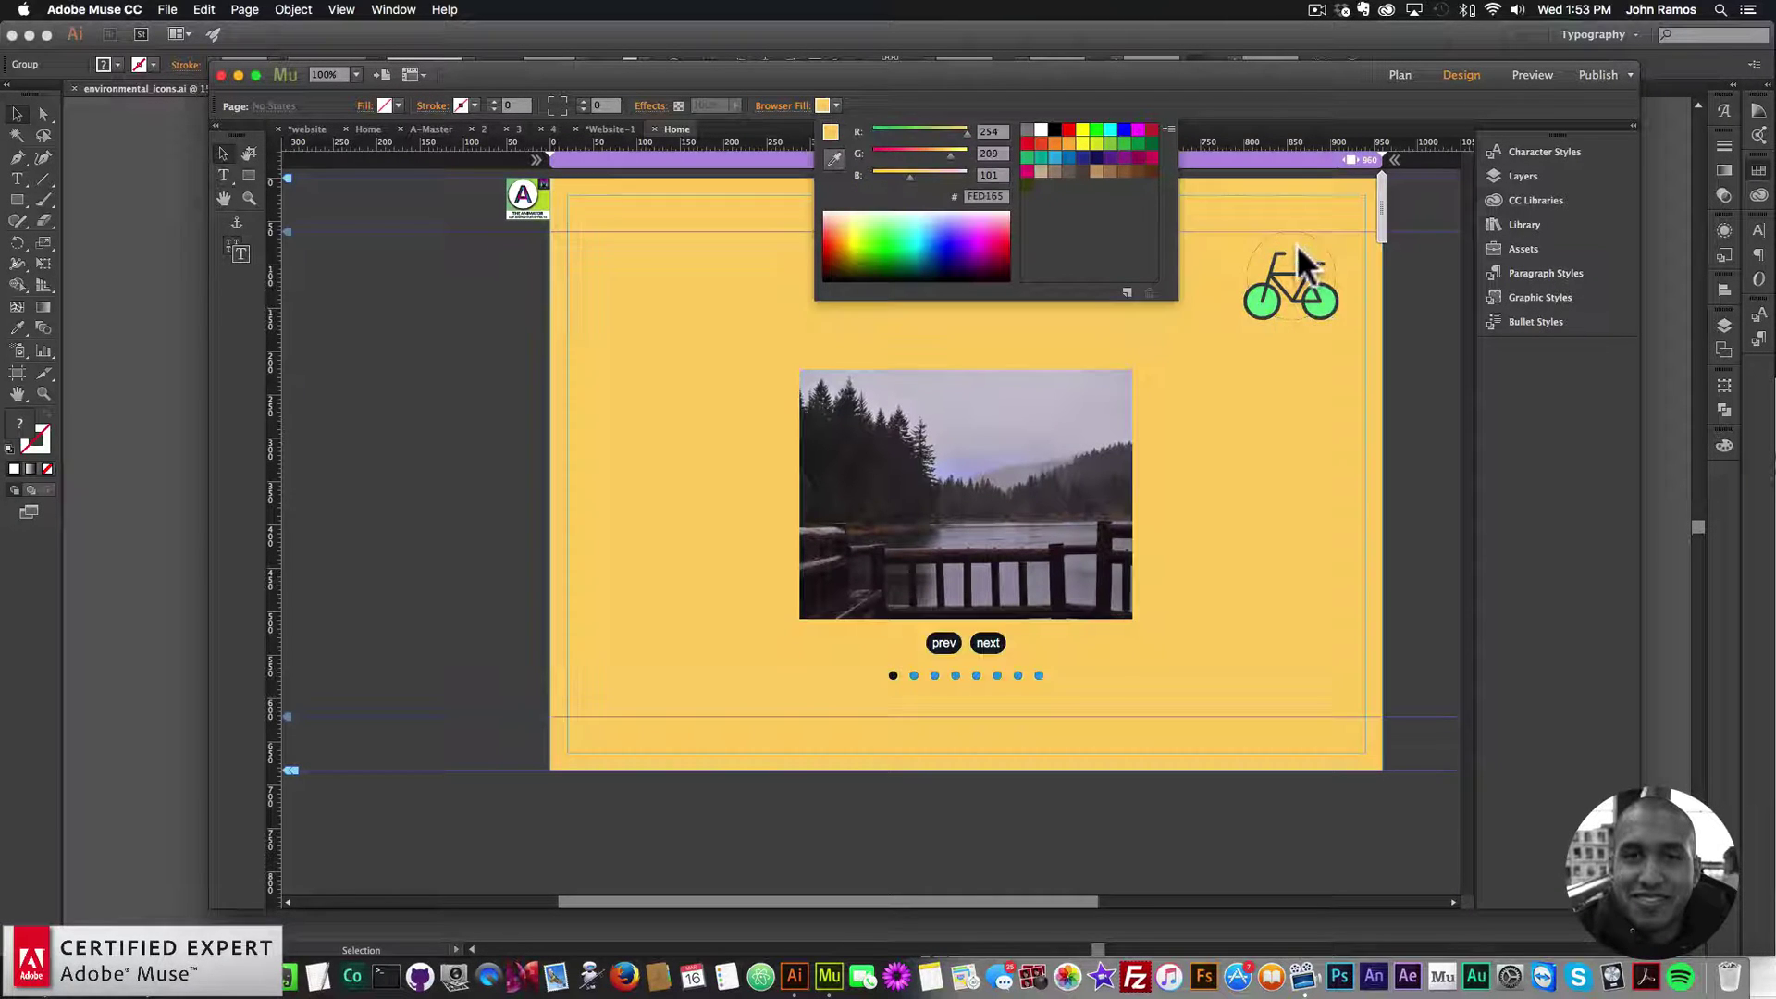
pyautogui.click(1127, 292)
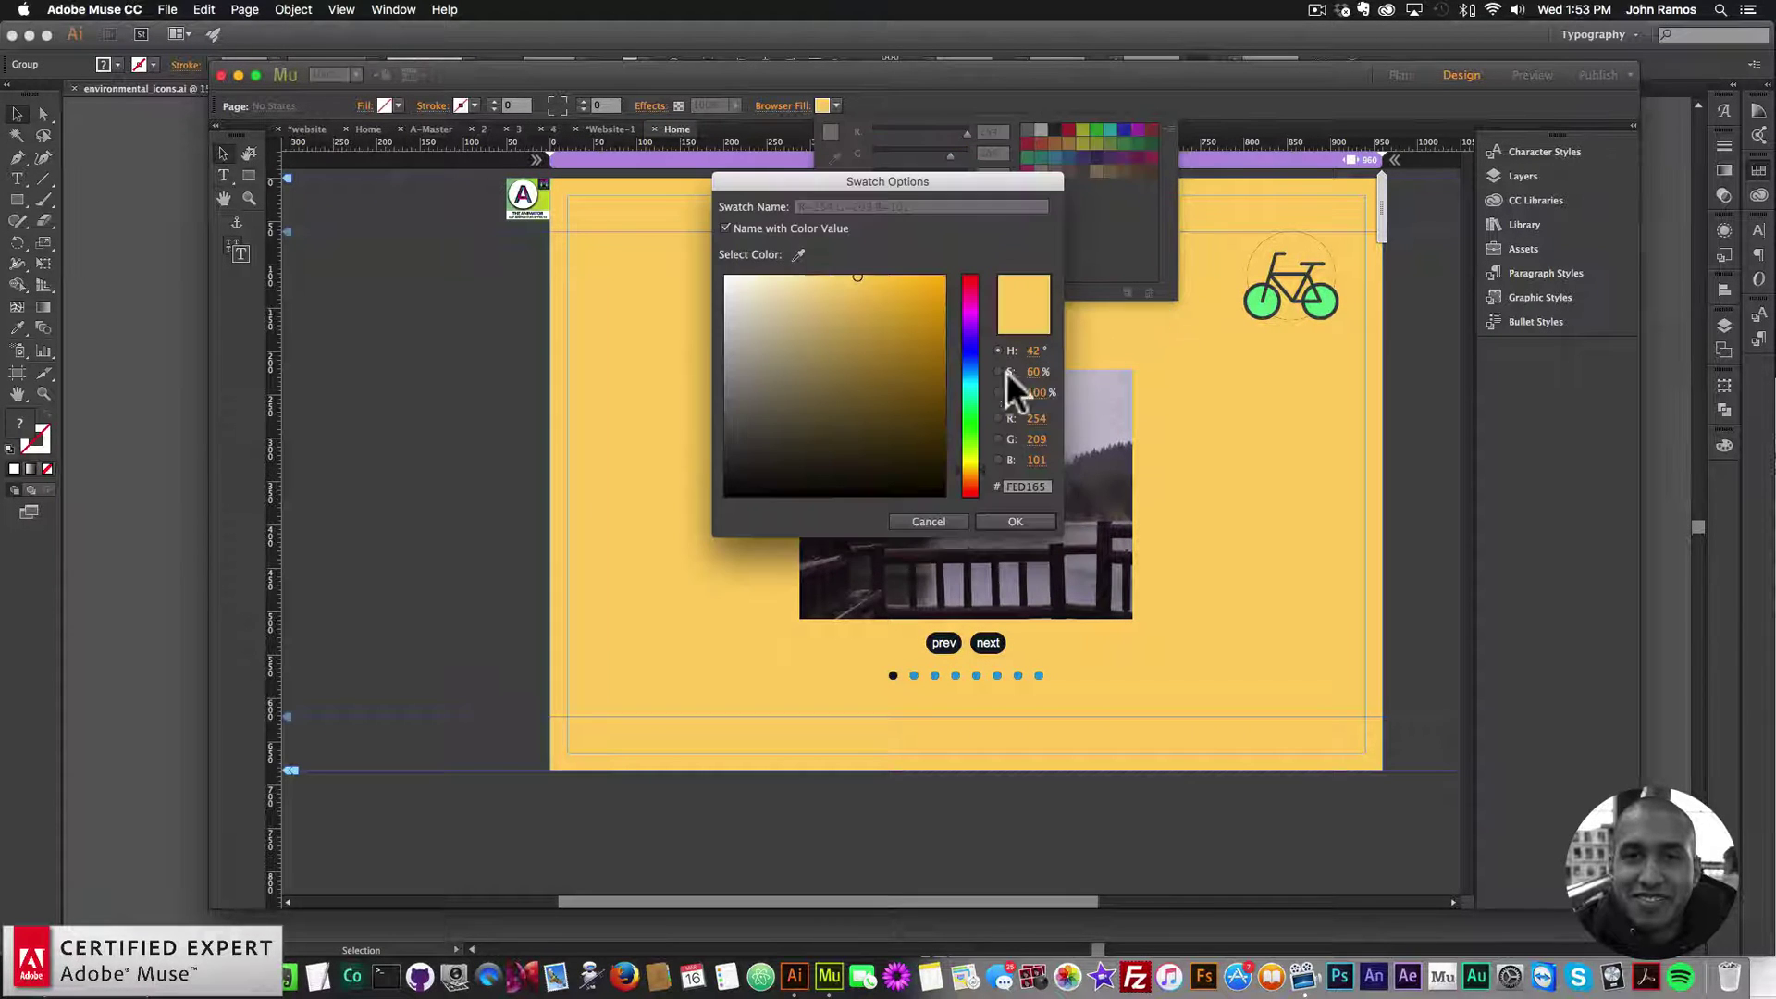
pyautogui.click(1014, 520)
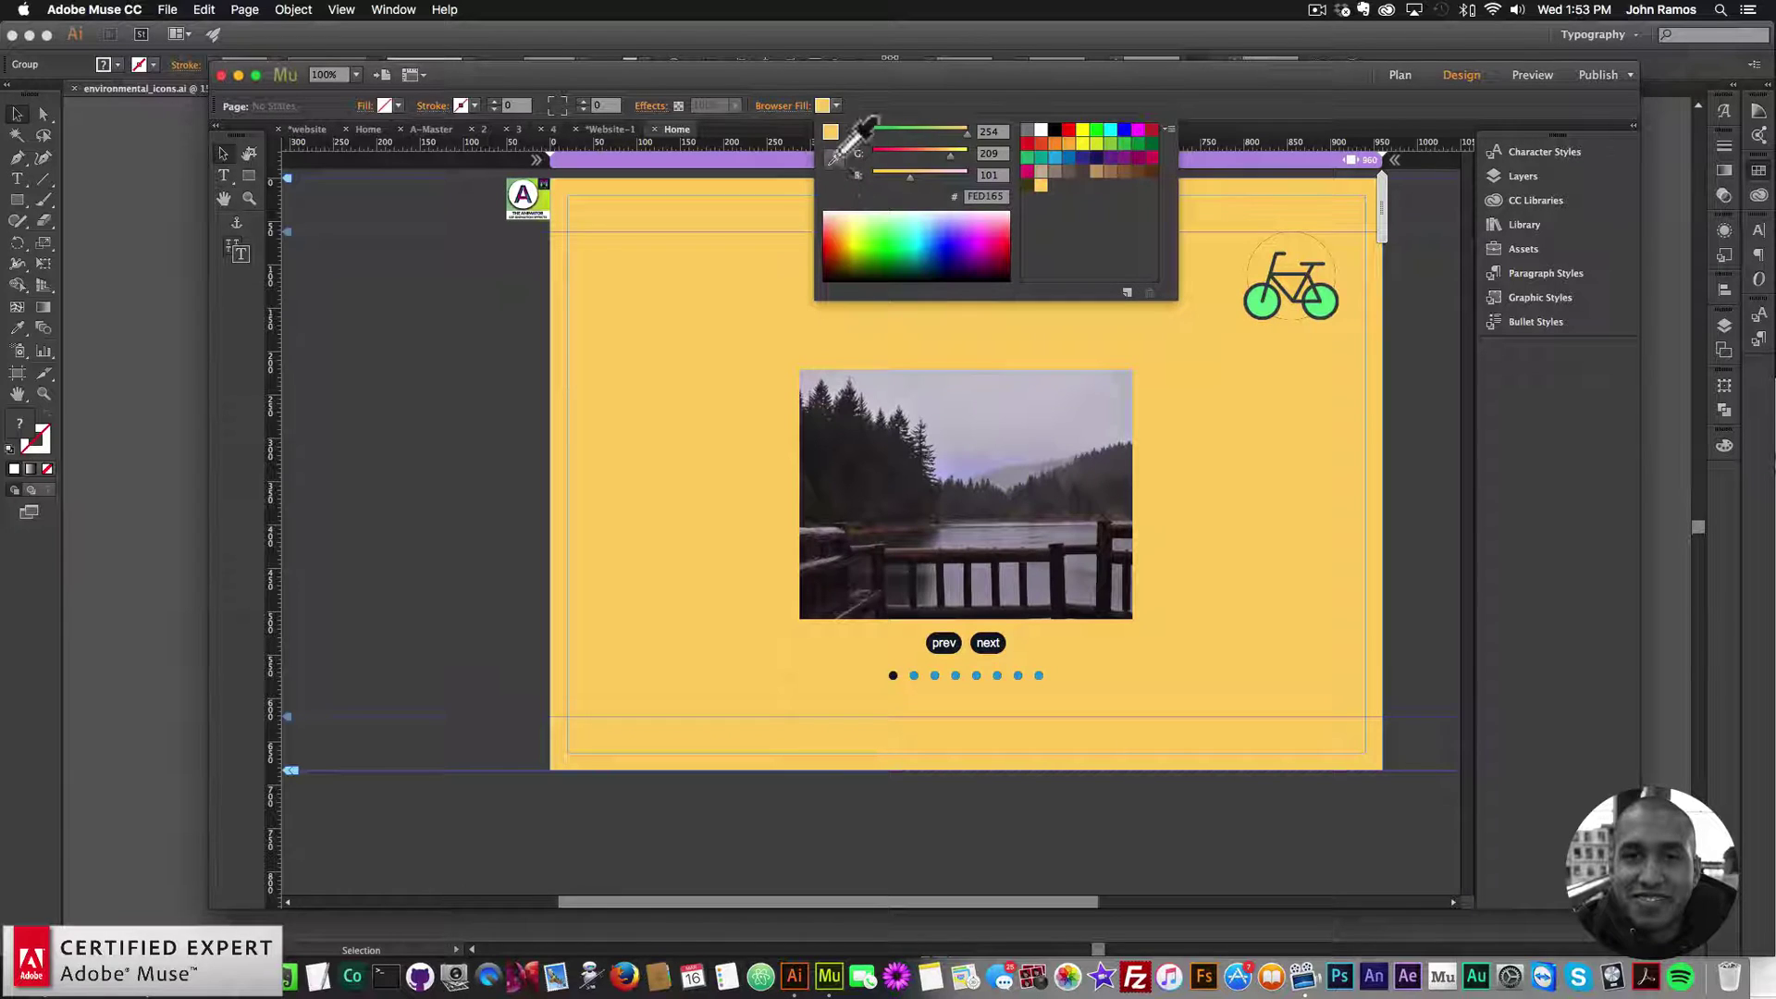
# - Sample the bicycle wheel's green, save 67E98A as a new swatch, and reset the browser fill to white
pyautogui.click(1263, 300)
pyautogui.click(1129, 291)
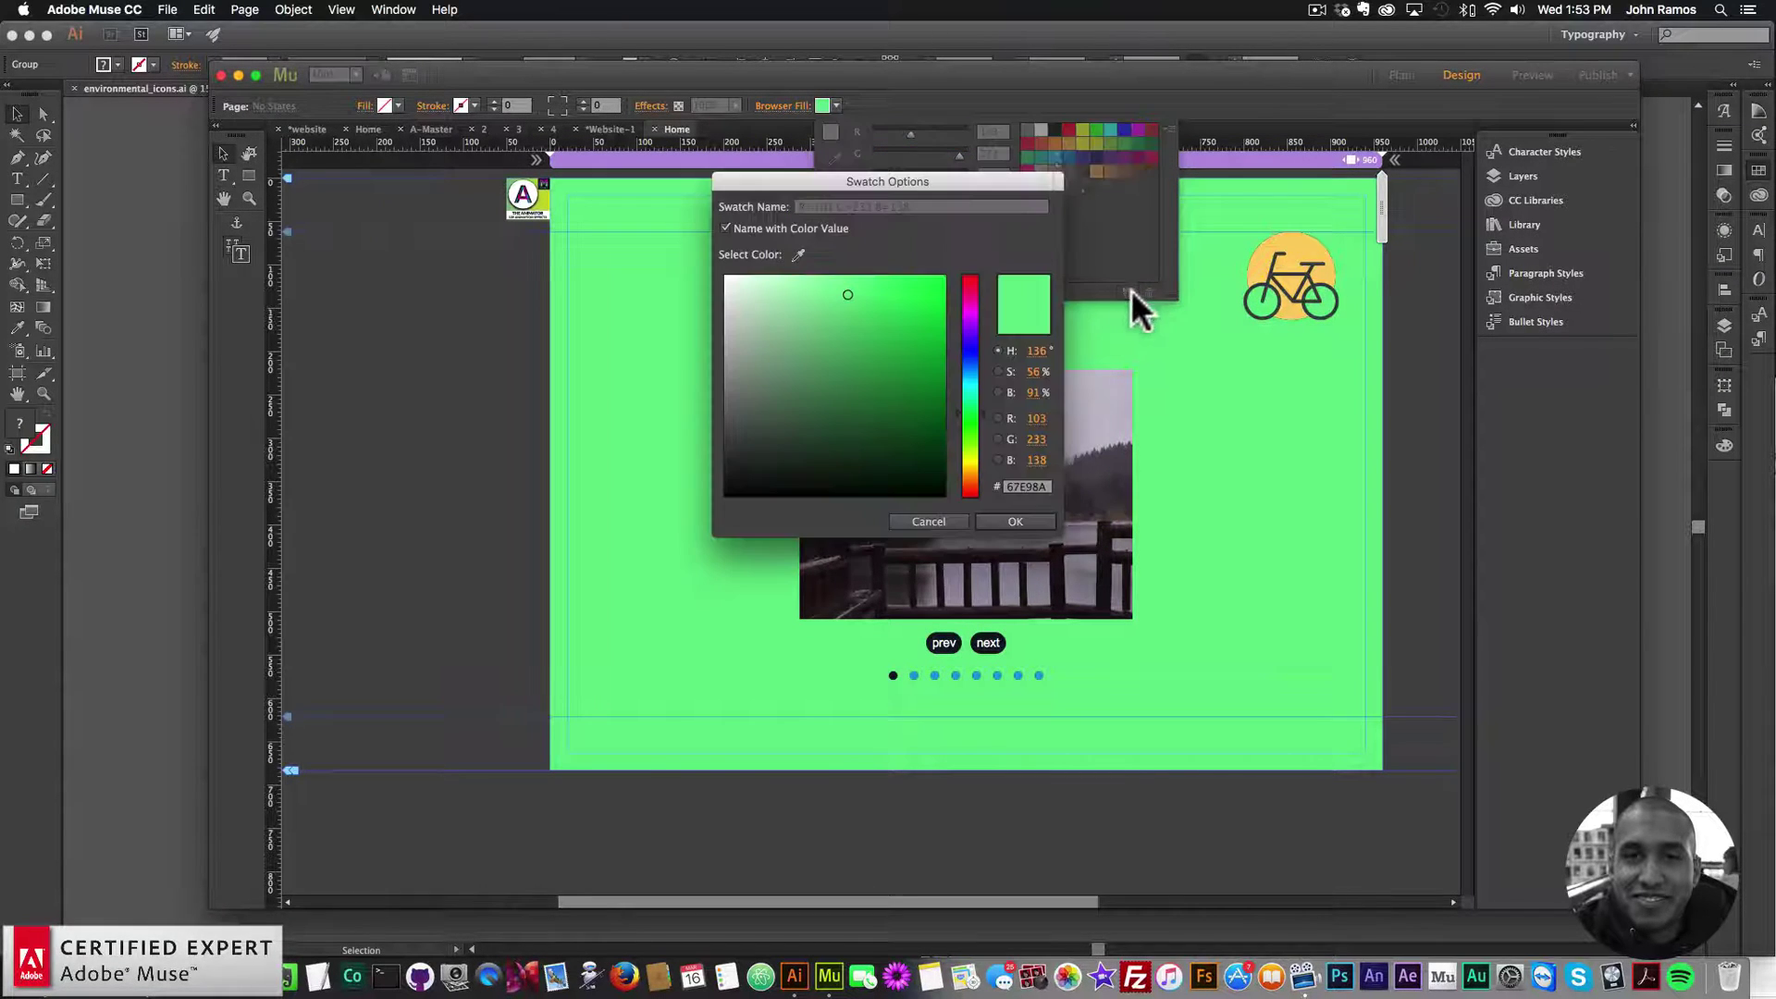
pyautogui.click(1029, 520)
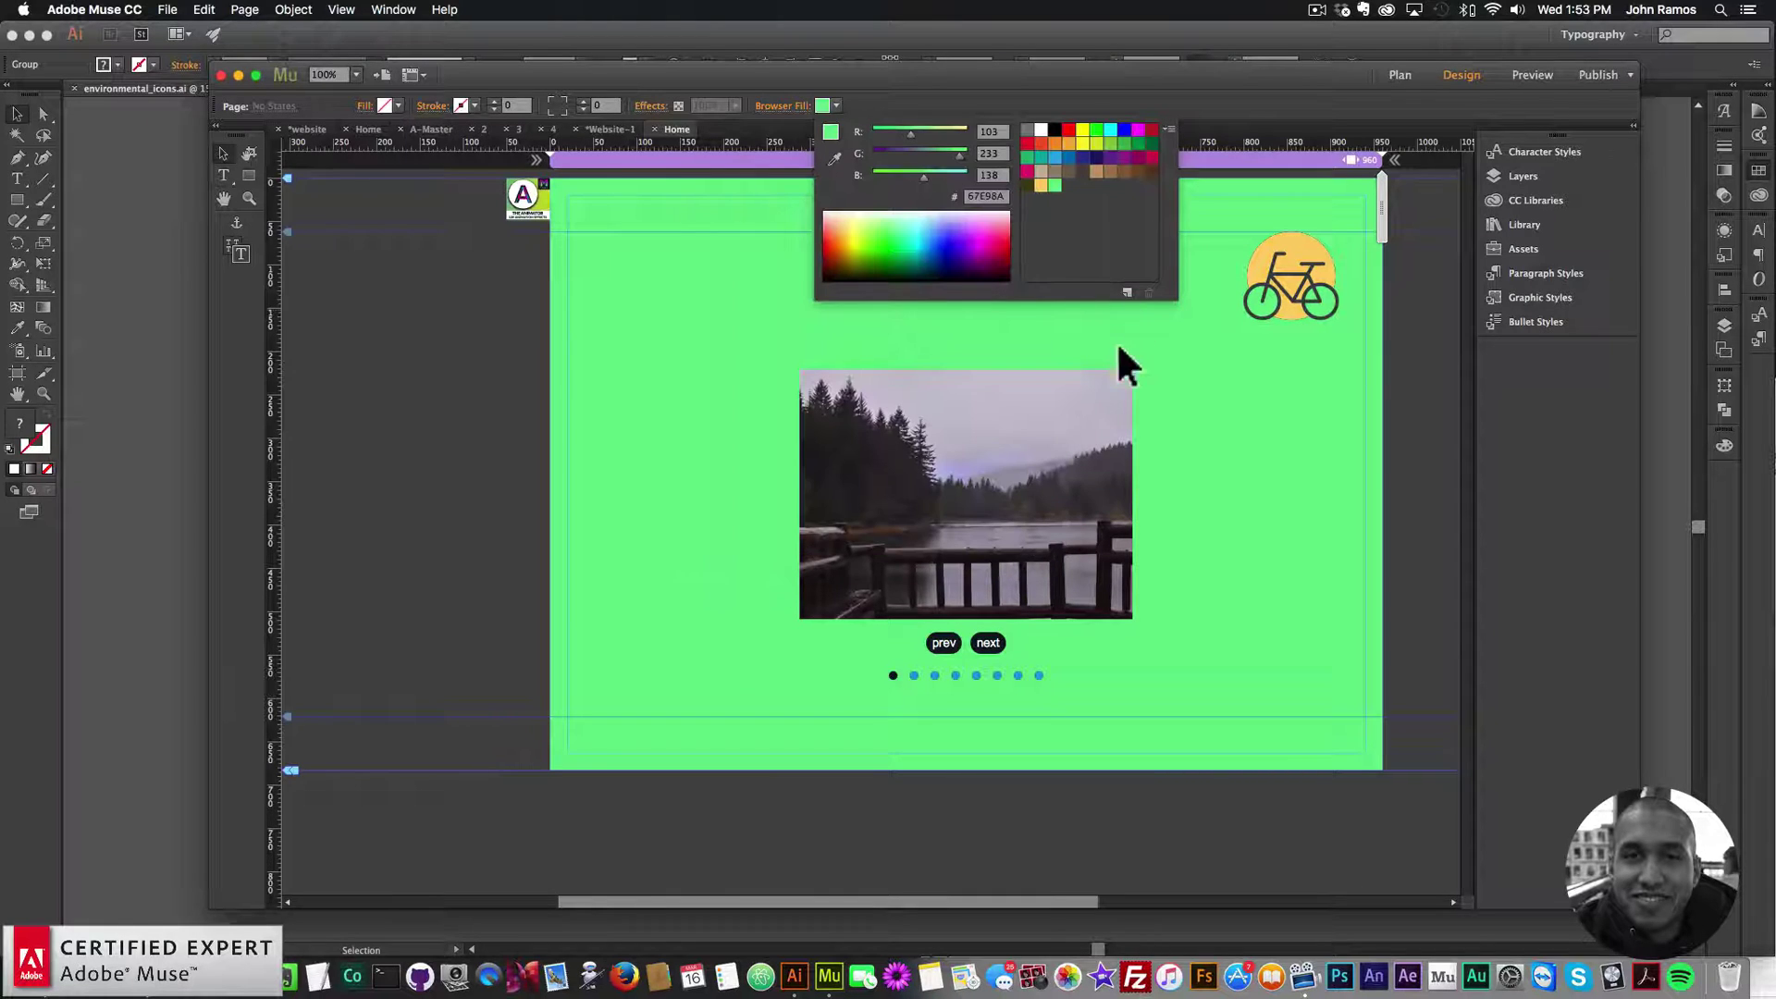
pyautogui.click(1040, 128)
pyautogui.click(836, 103)
# - Set the slider widget's navigation background color to the saved green swatch and its navigation hover color to the saved yellow swatch
pyautogui.click(1078, 458)
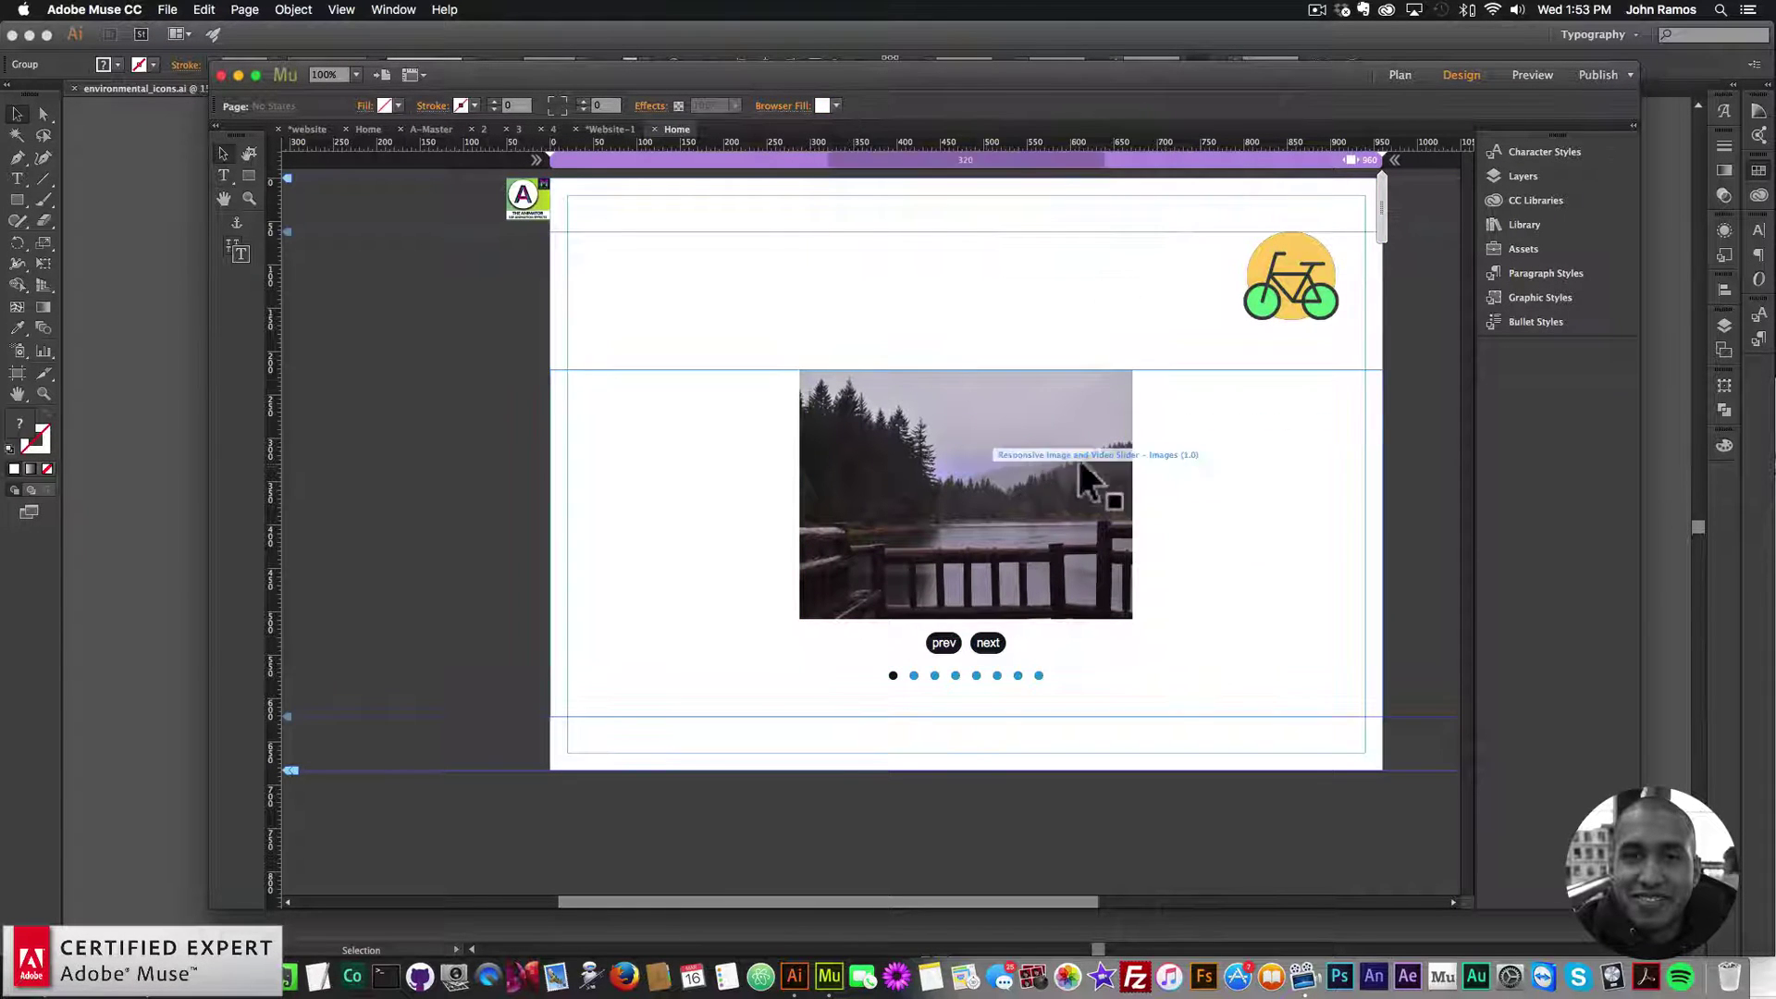
pyautogui.click(1396, 368)
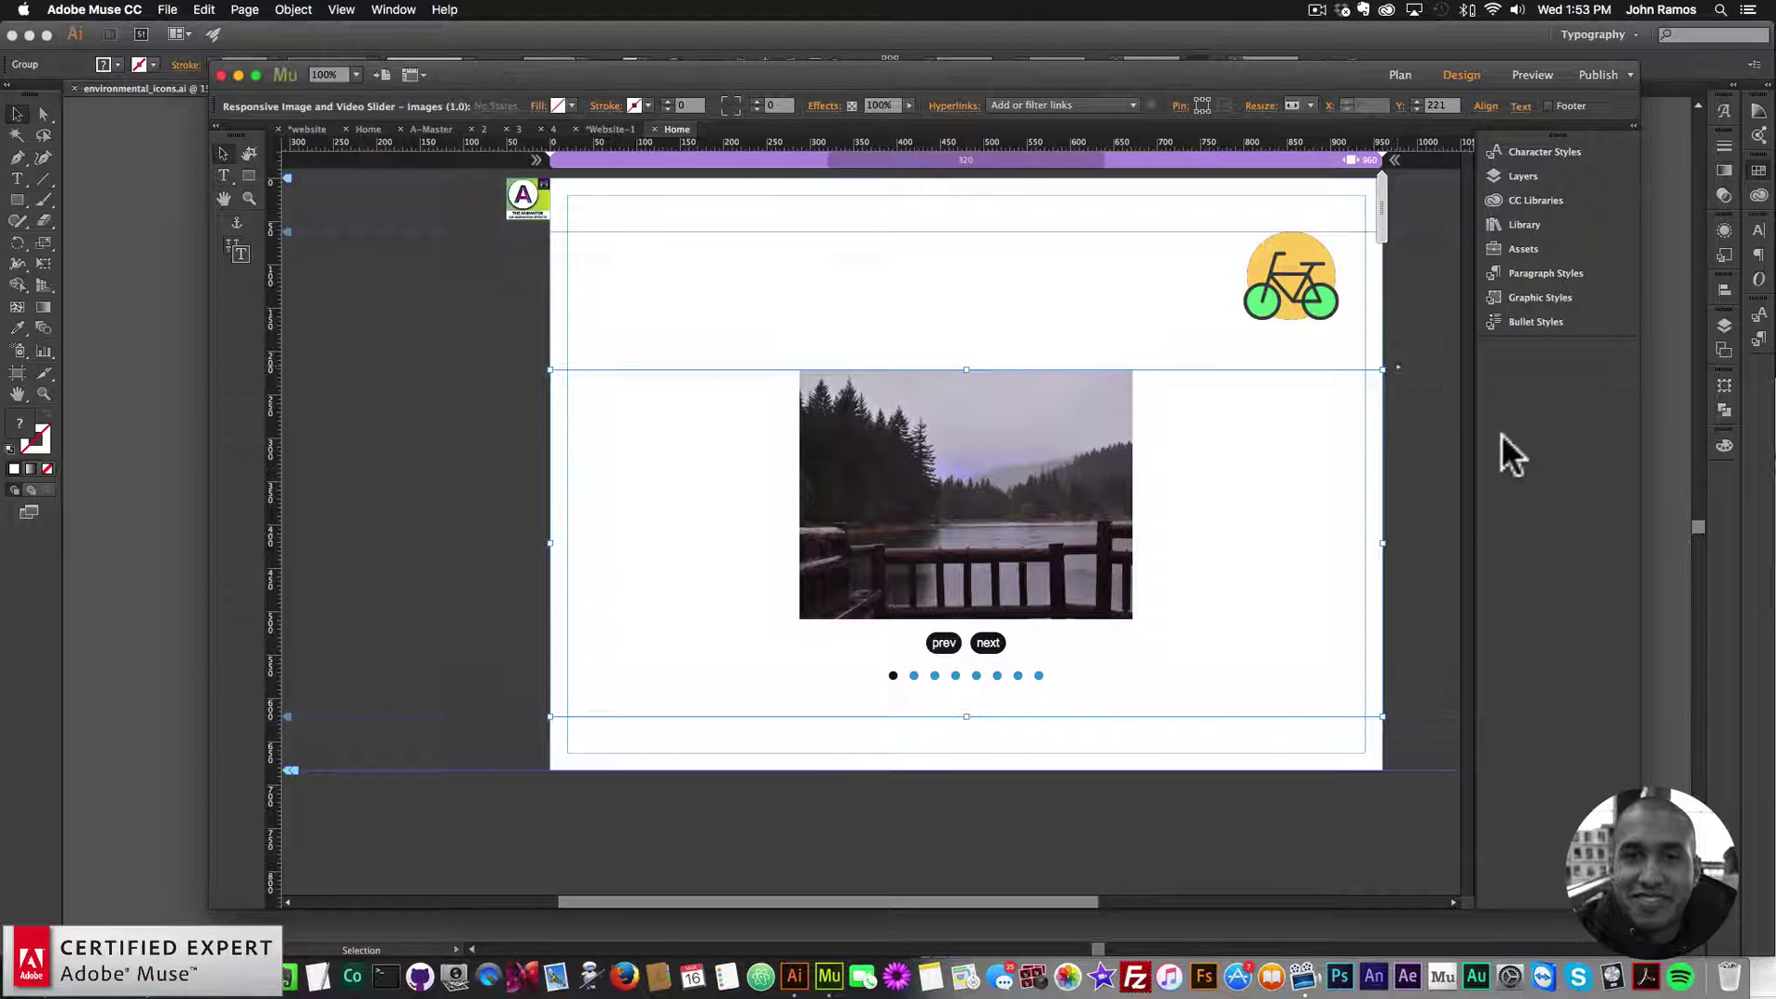
pyautogui.click(1443, 714)
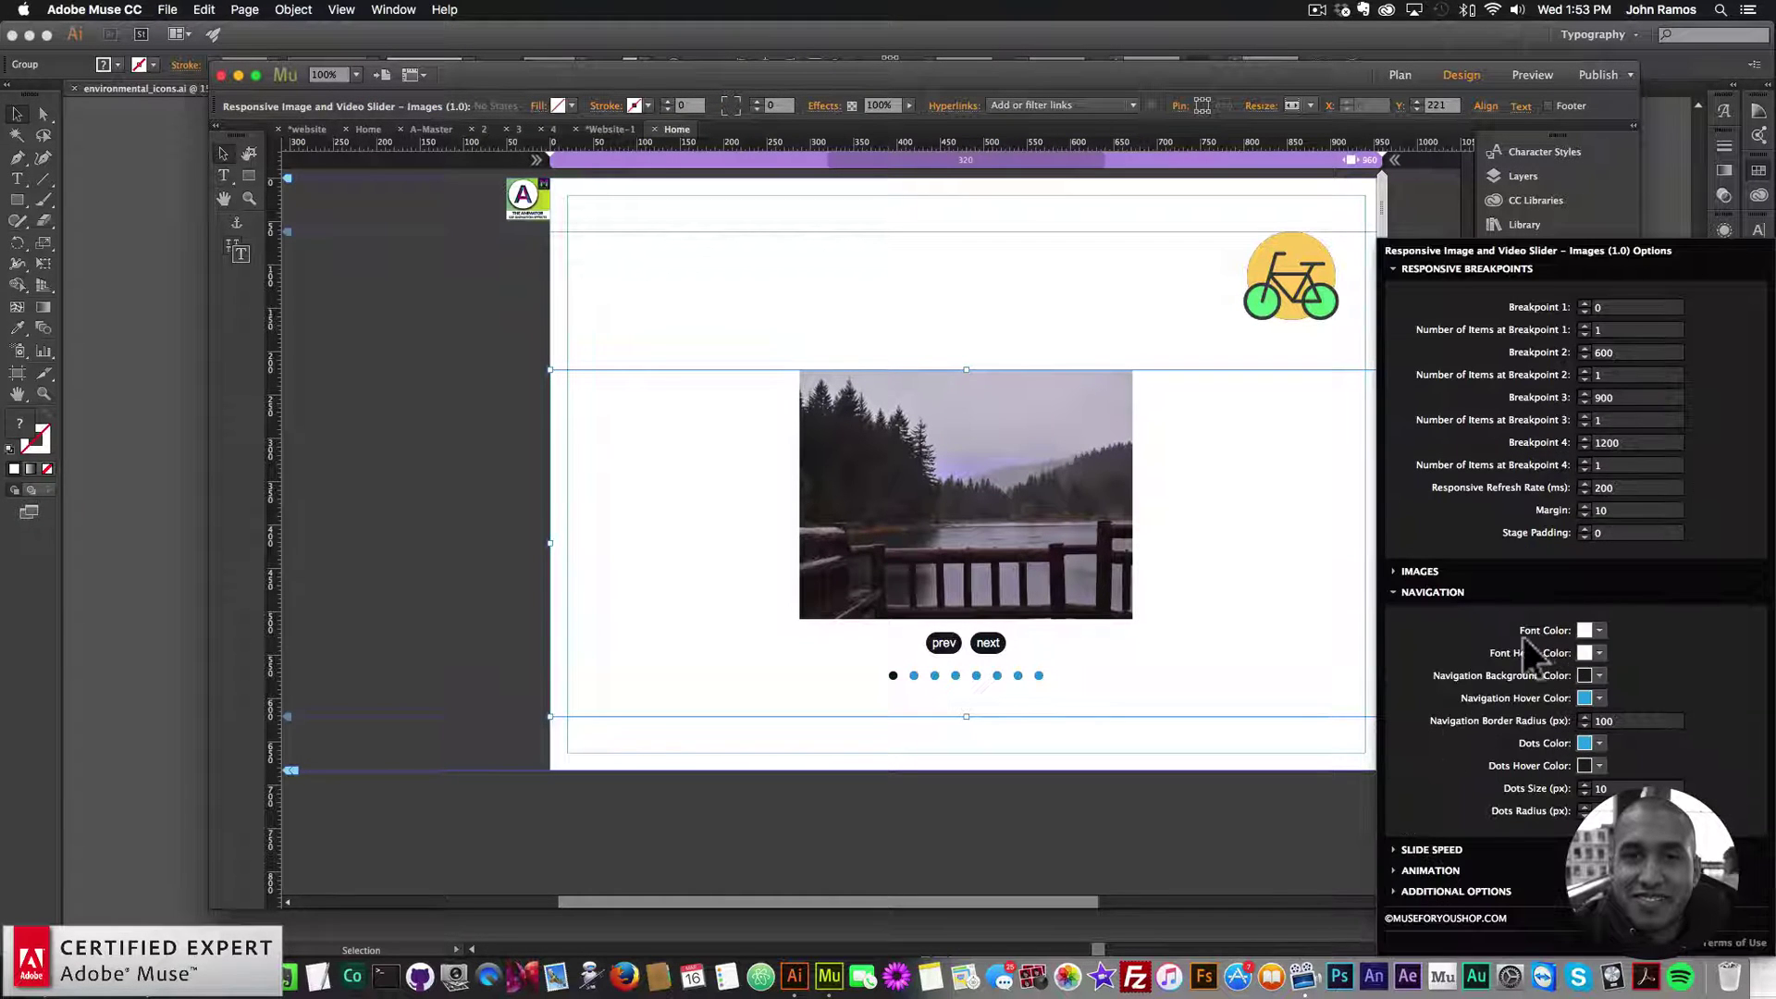
pyautogui.click(1599, 675)
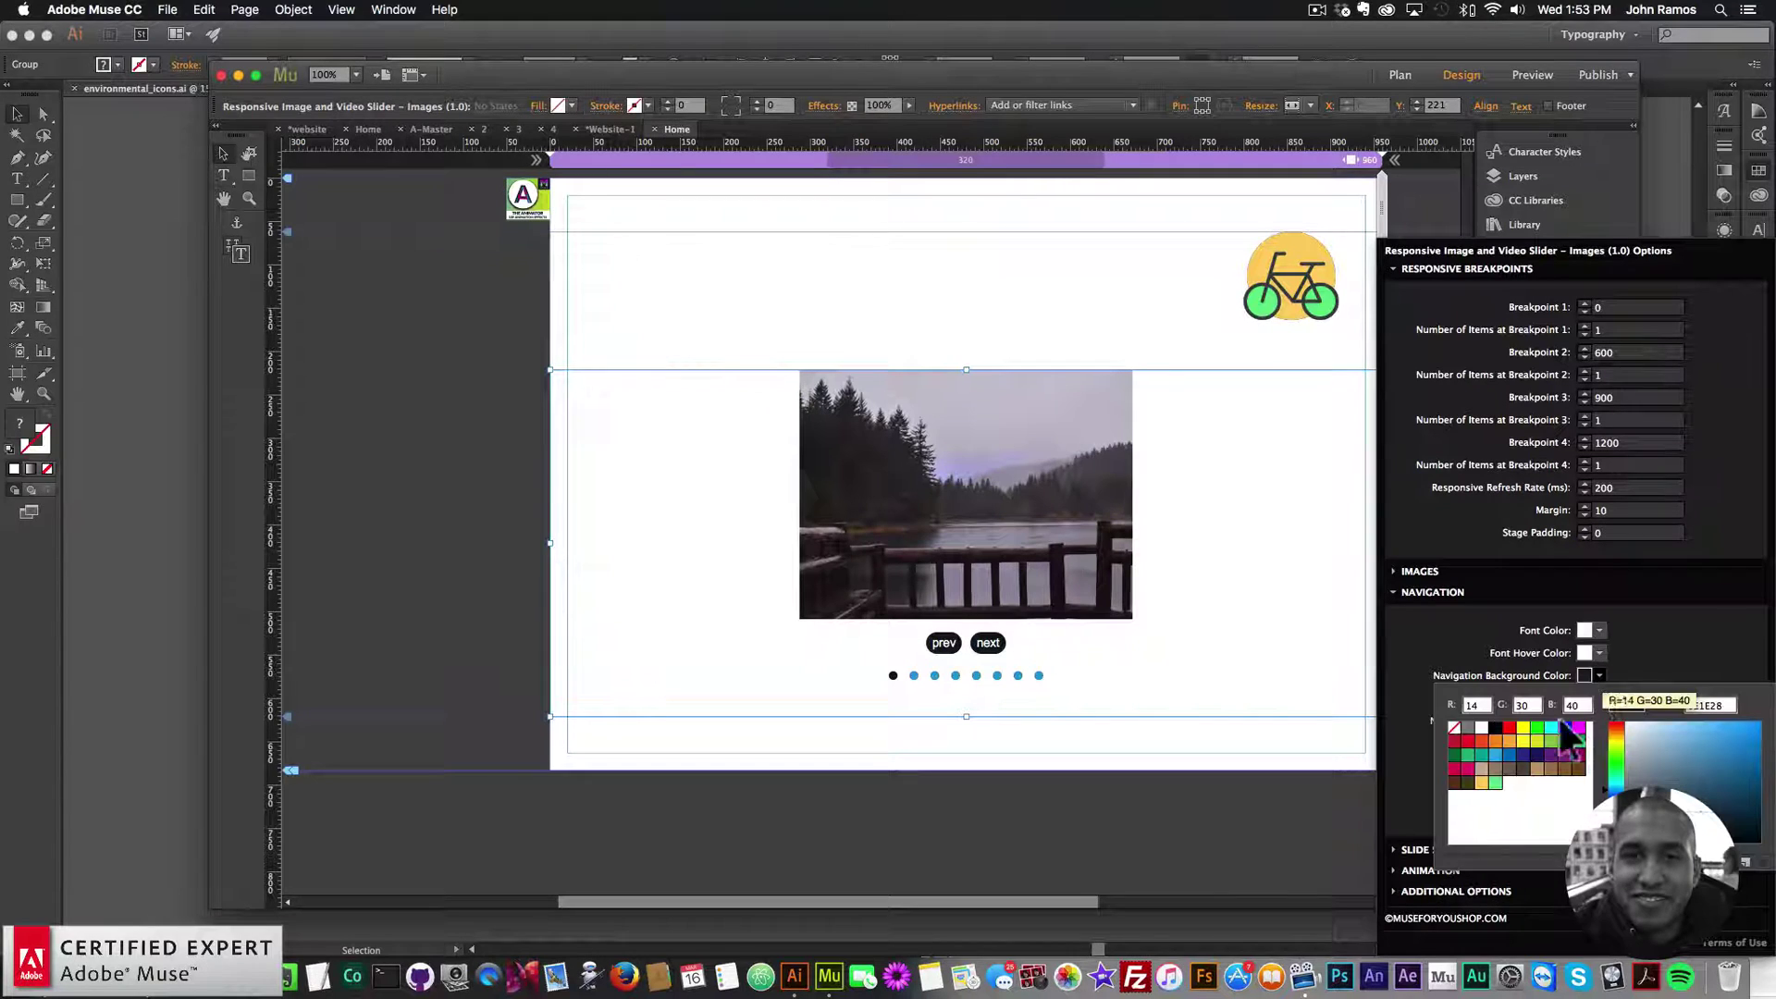
pyautogui.click(1496, 782)
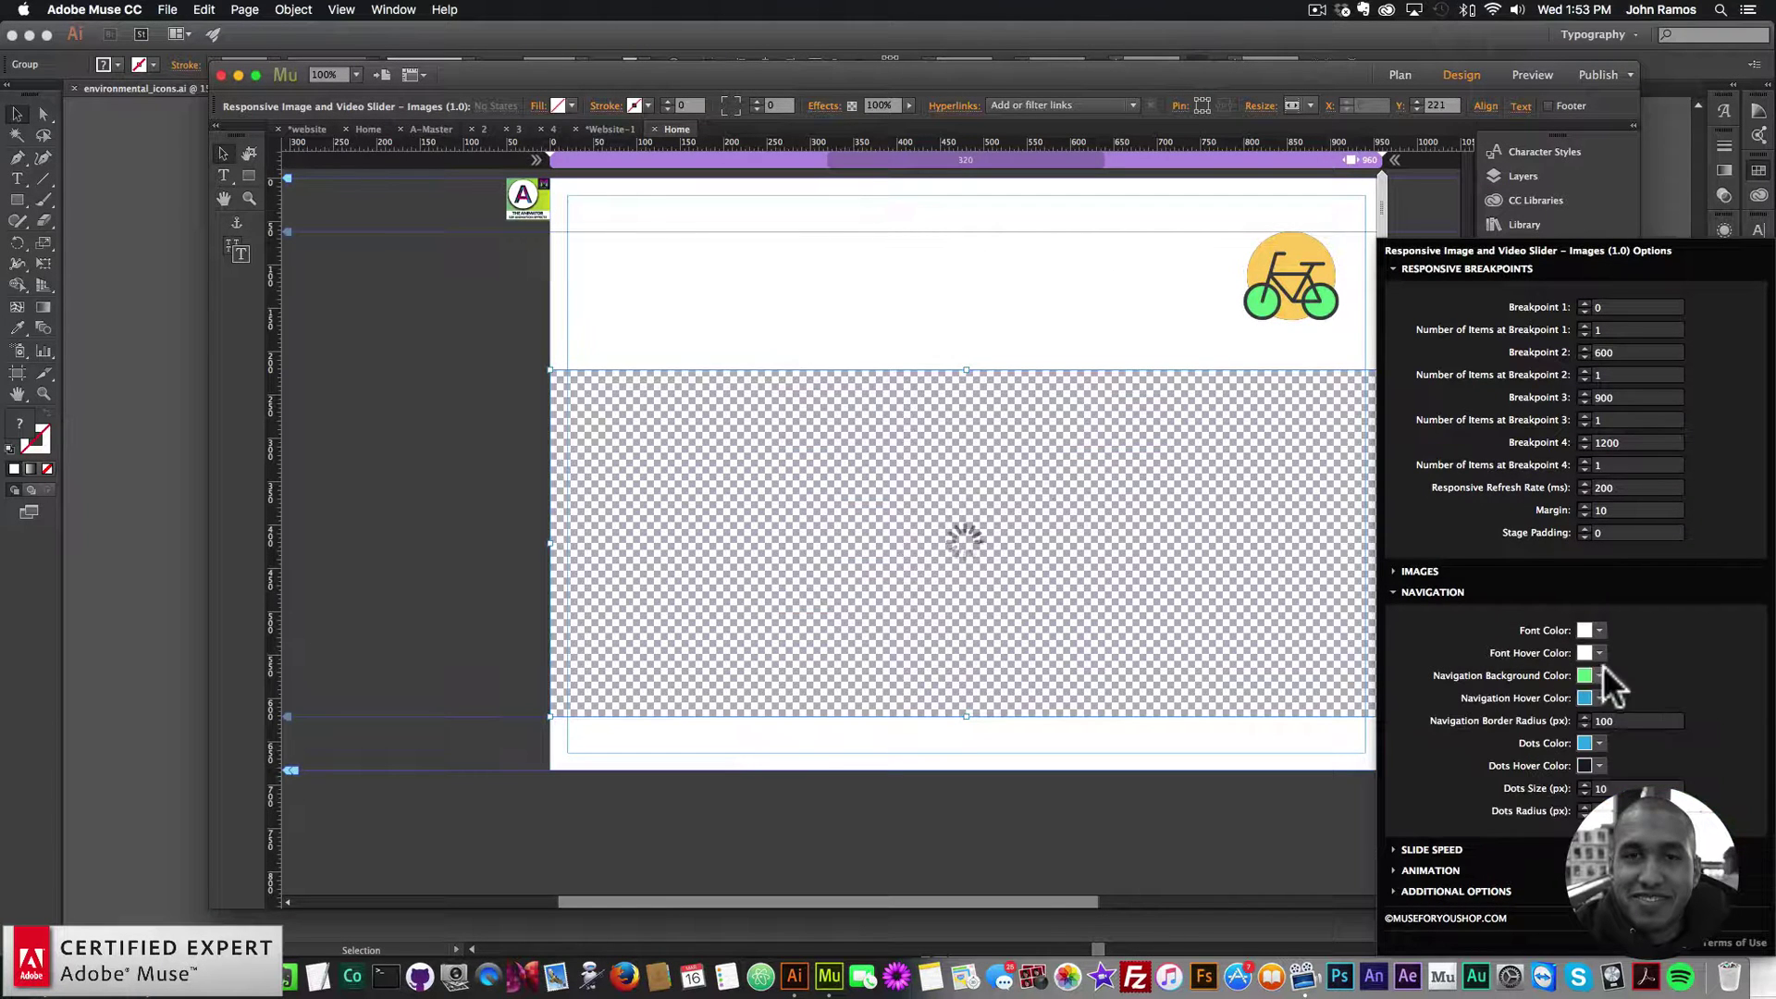
pyautogui.click(1599, 698)
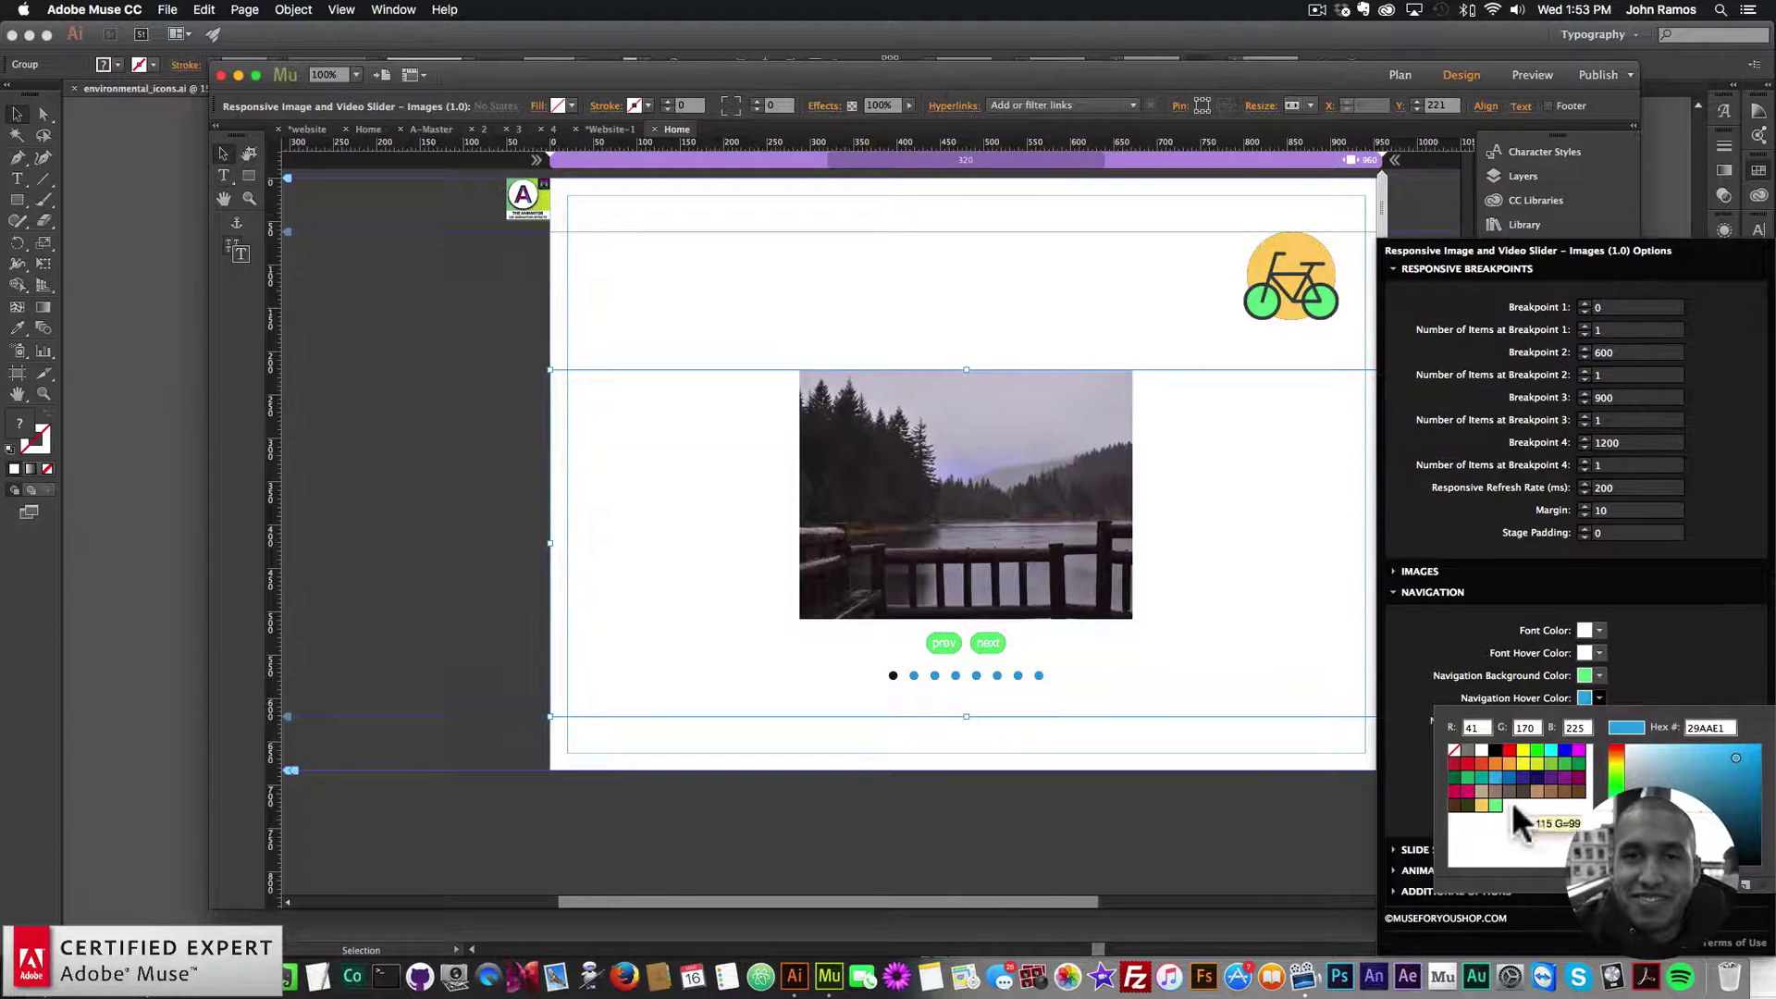
pyautogui.click(1481, 804)
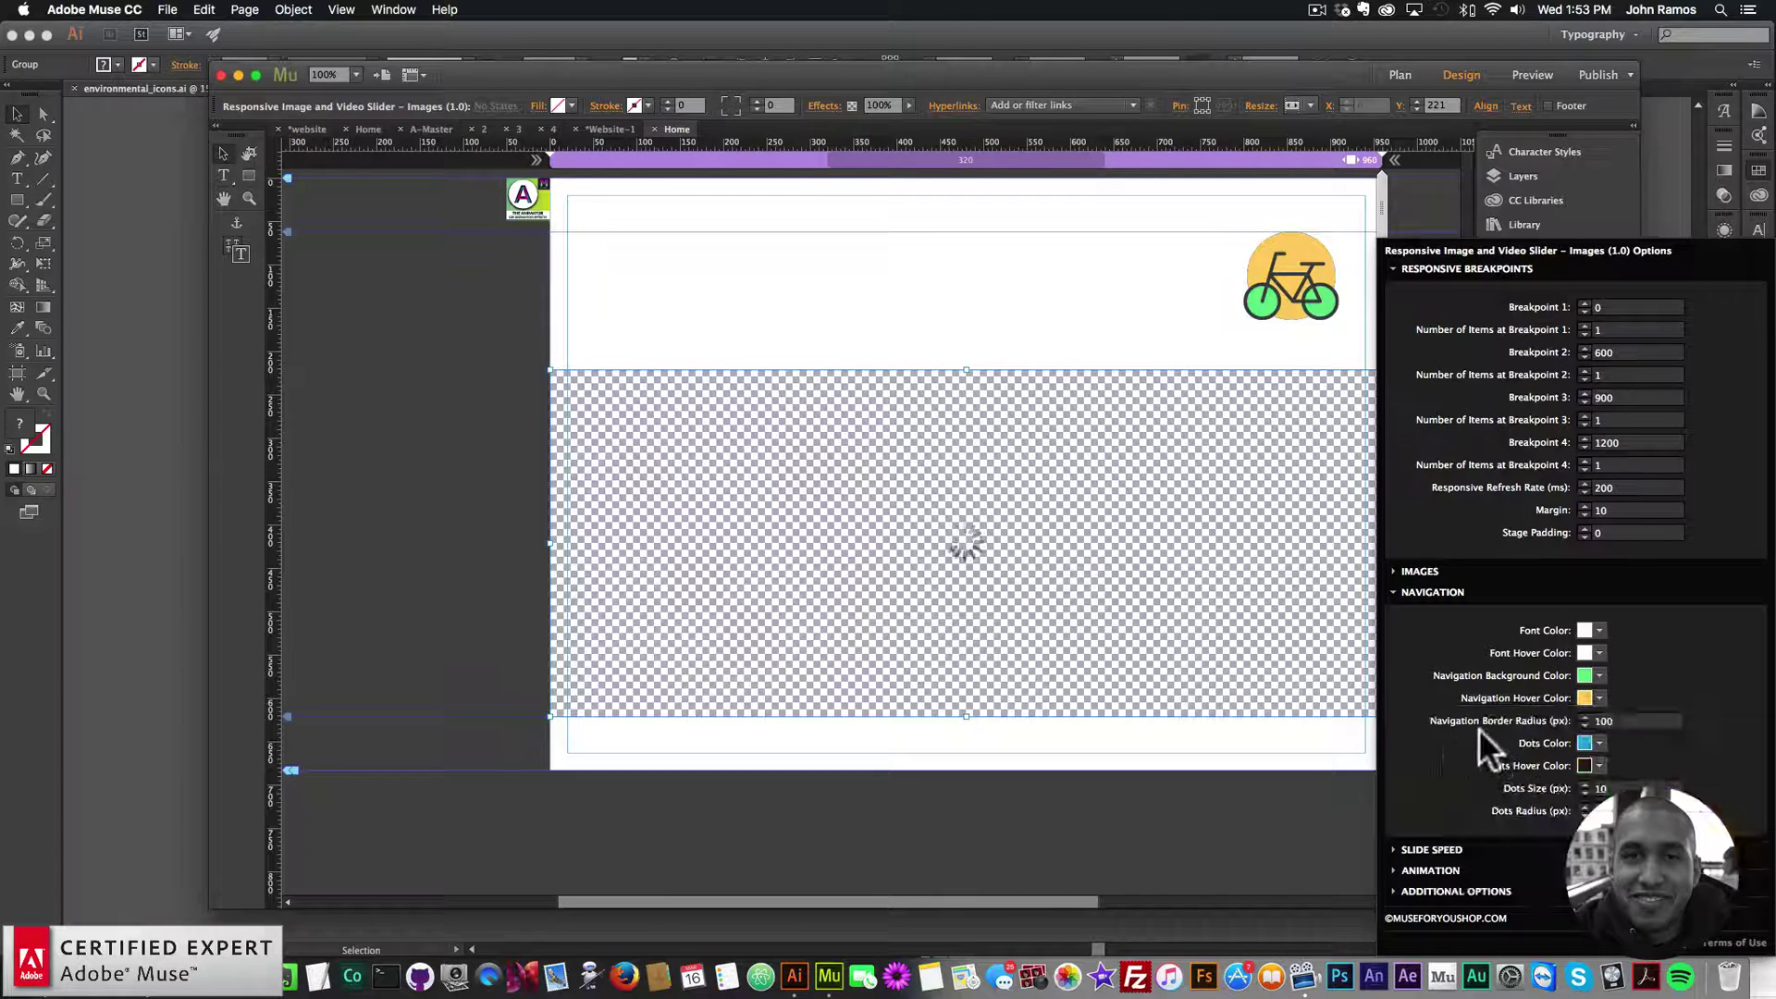
# - Set the slider's dots color to the saved green swatch and the dots hover color to the saved yellow swatch
pyautogui.click(1599, 743)
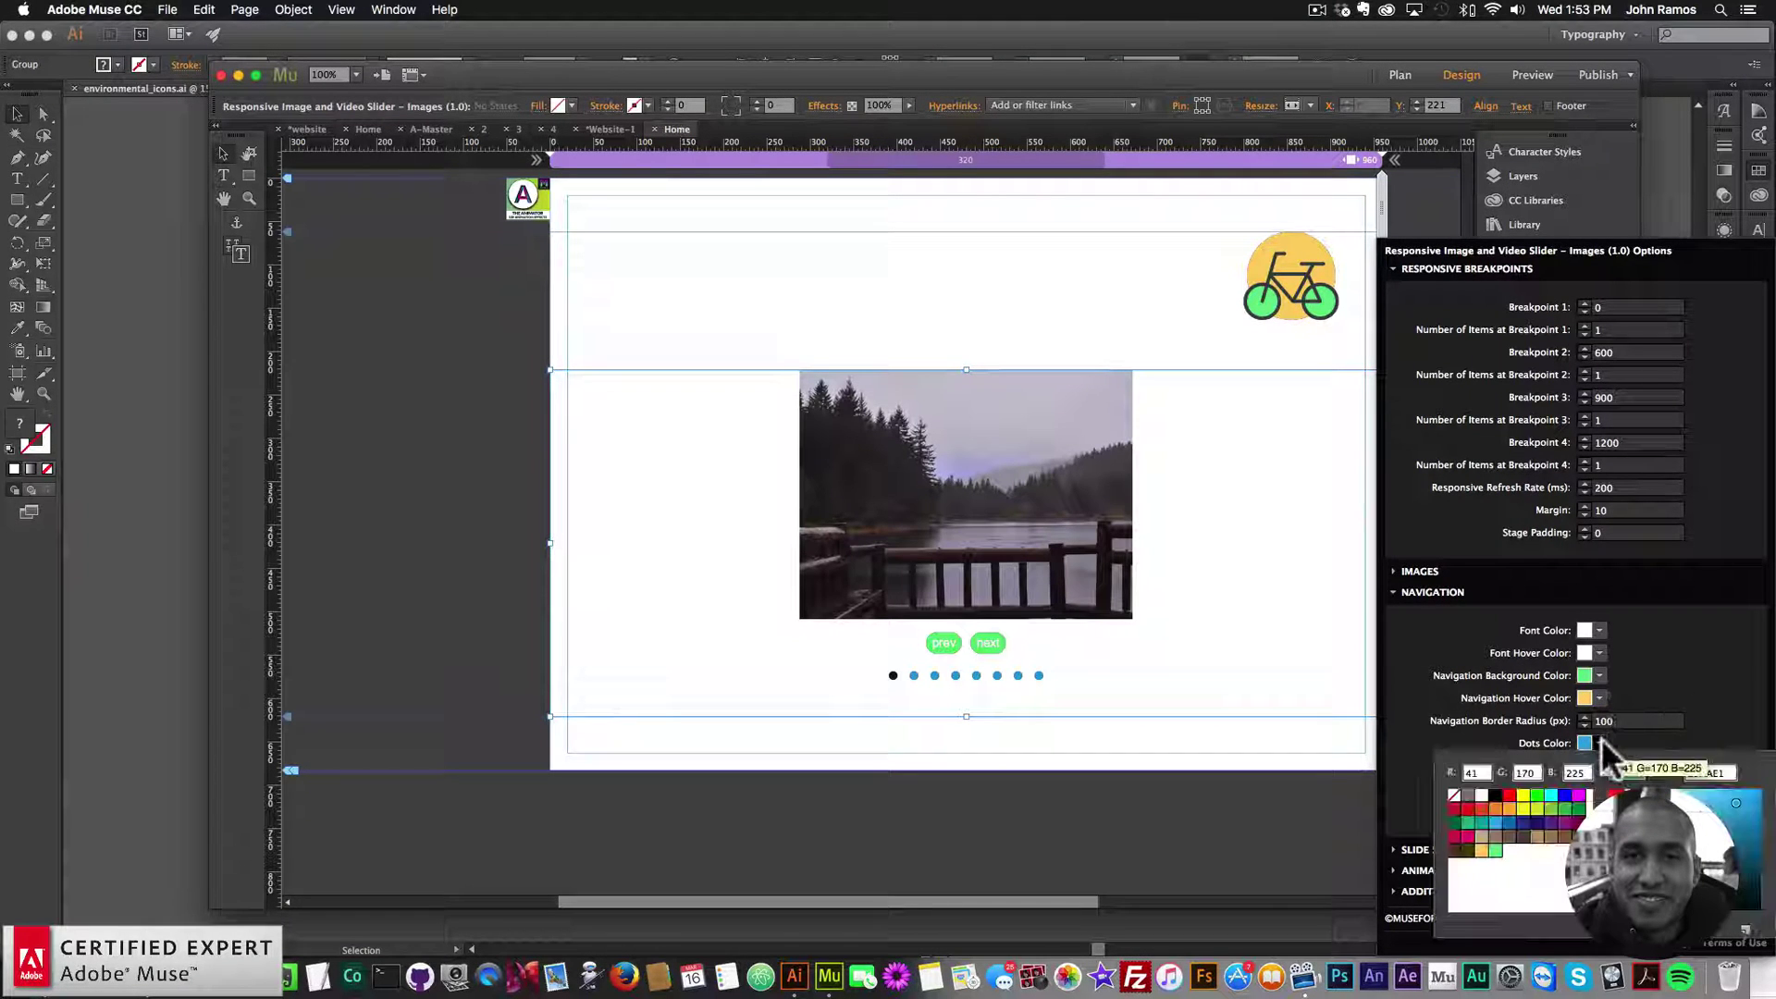
pyautogui.click(1494, 845)
pyautogui.click(1599, 766)
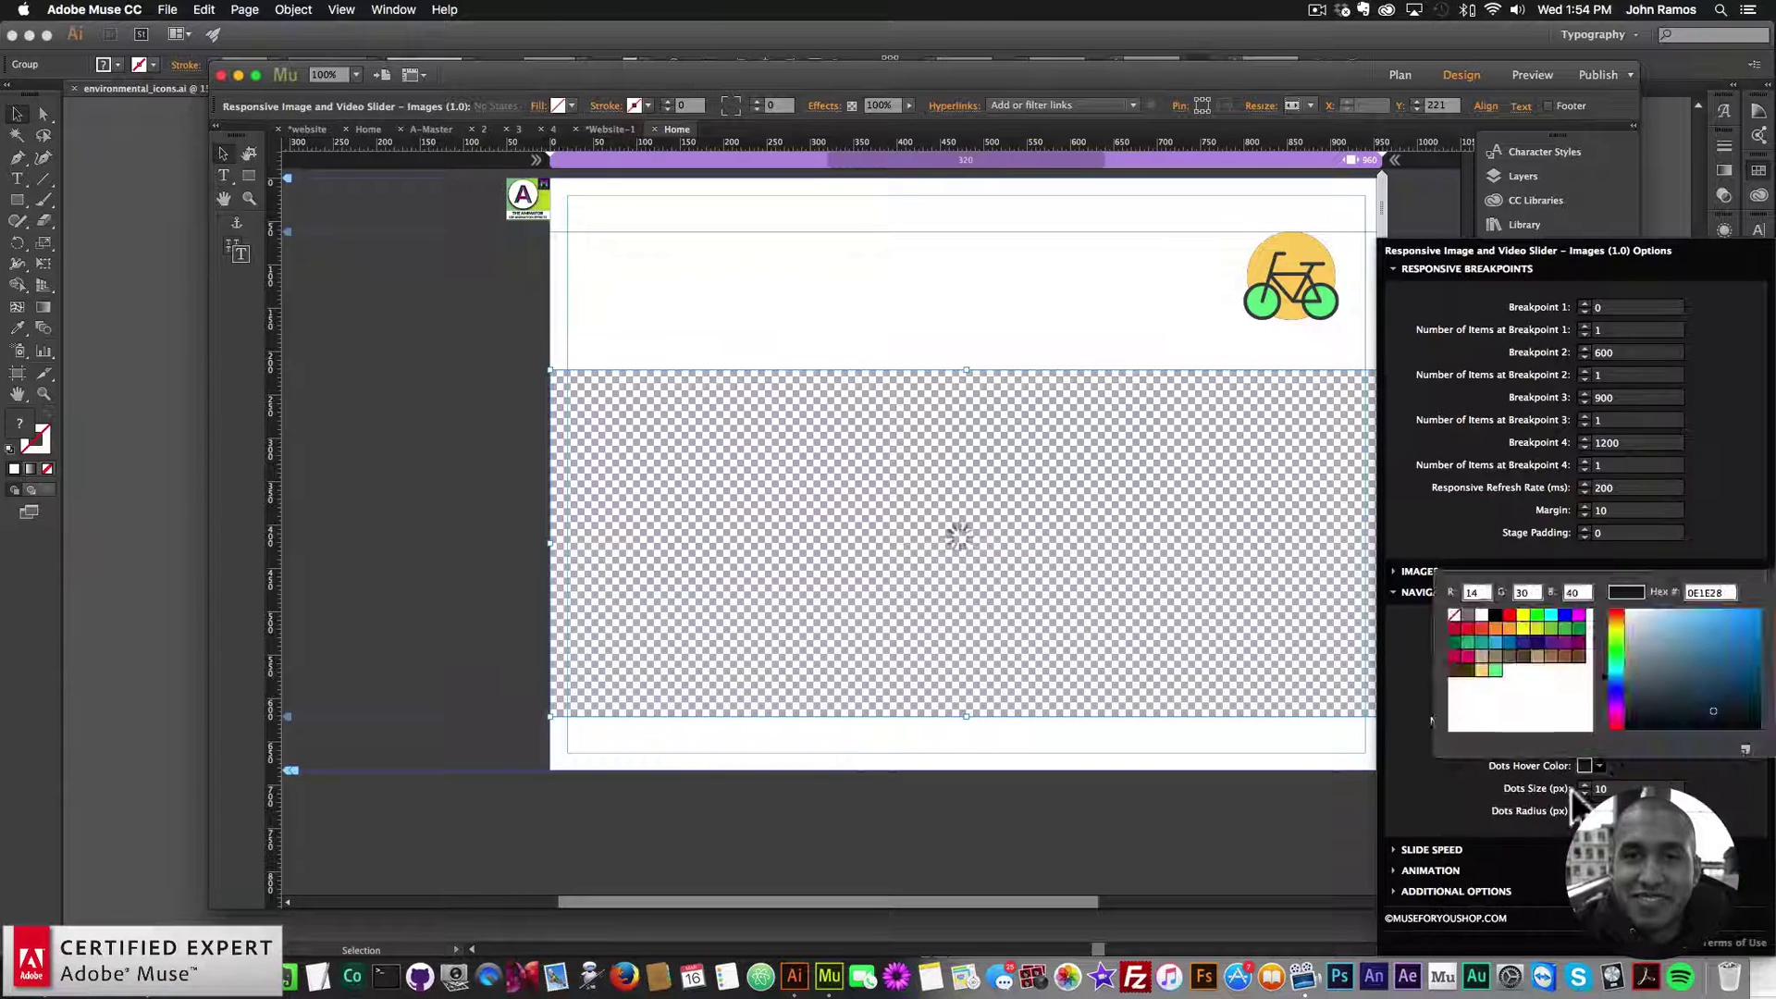
pyautogui.click(1481, 667)
# - Set the slider's dots size to 20 px and the dots radius to 0 px
pyautogui.click(1504, 796)
pyautogui.click(1521, 788)
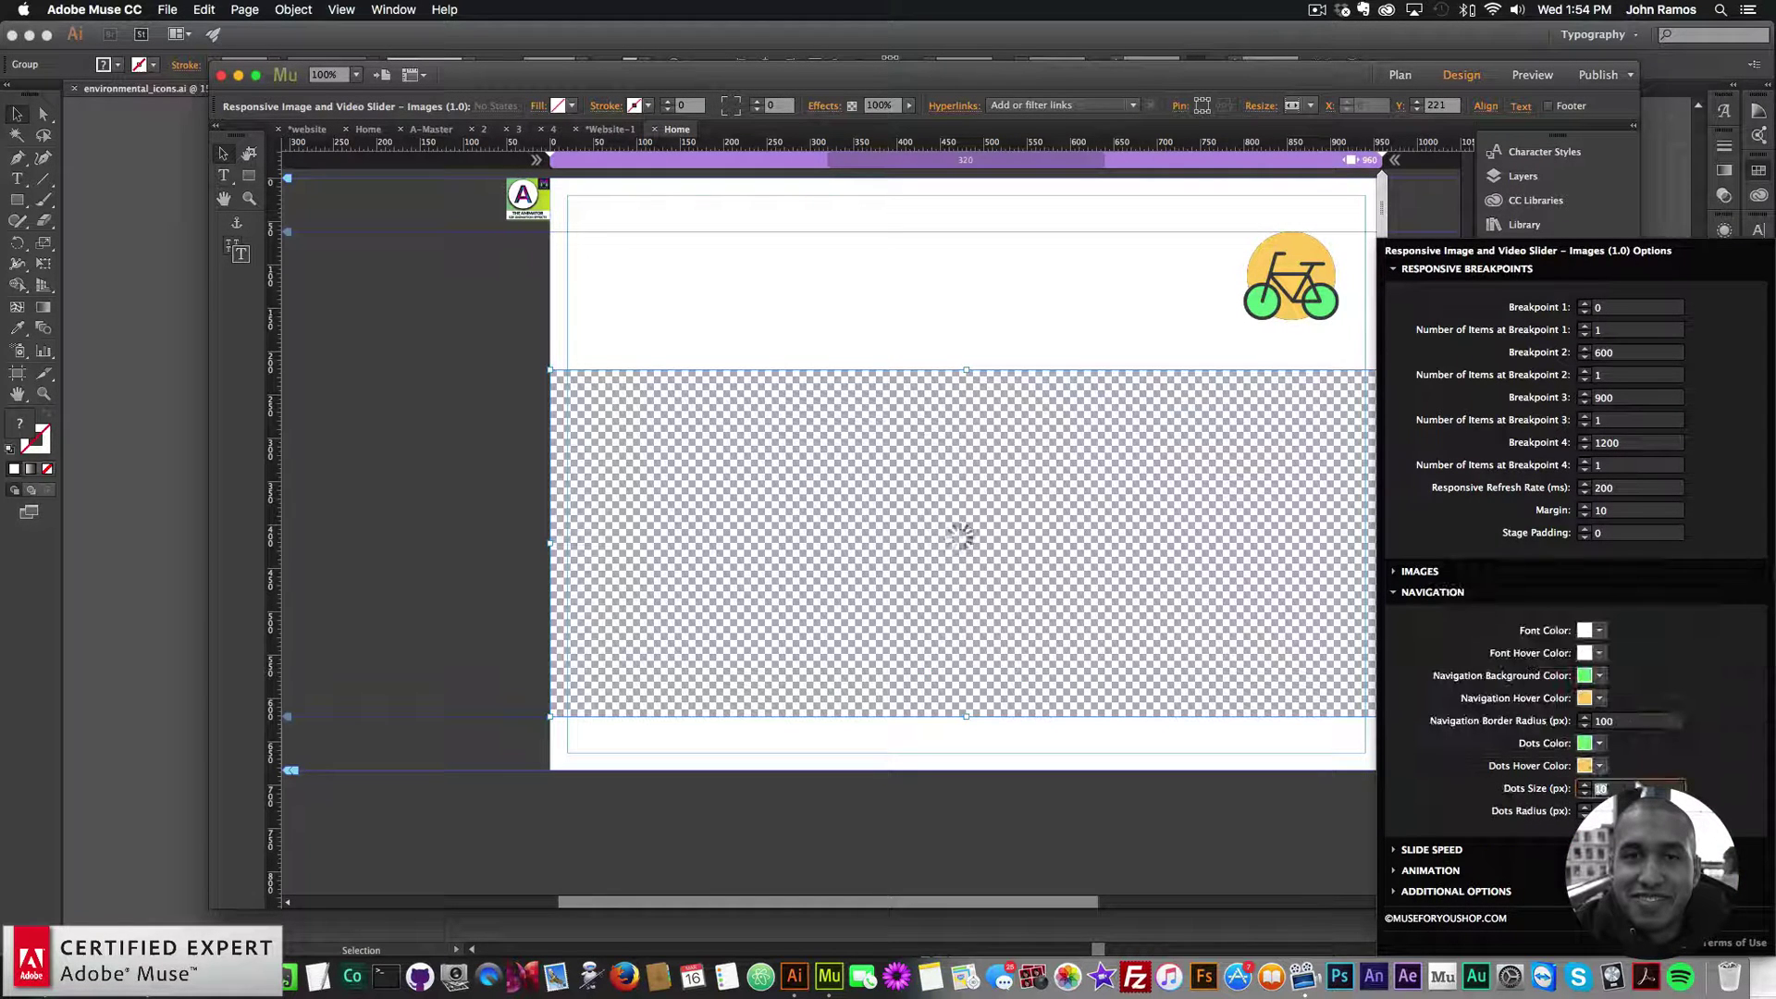
pyautogui.write('20')
pyautogui.press('Return')
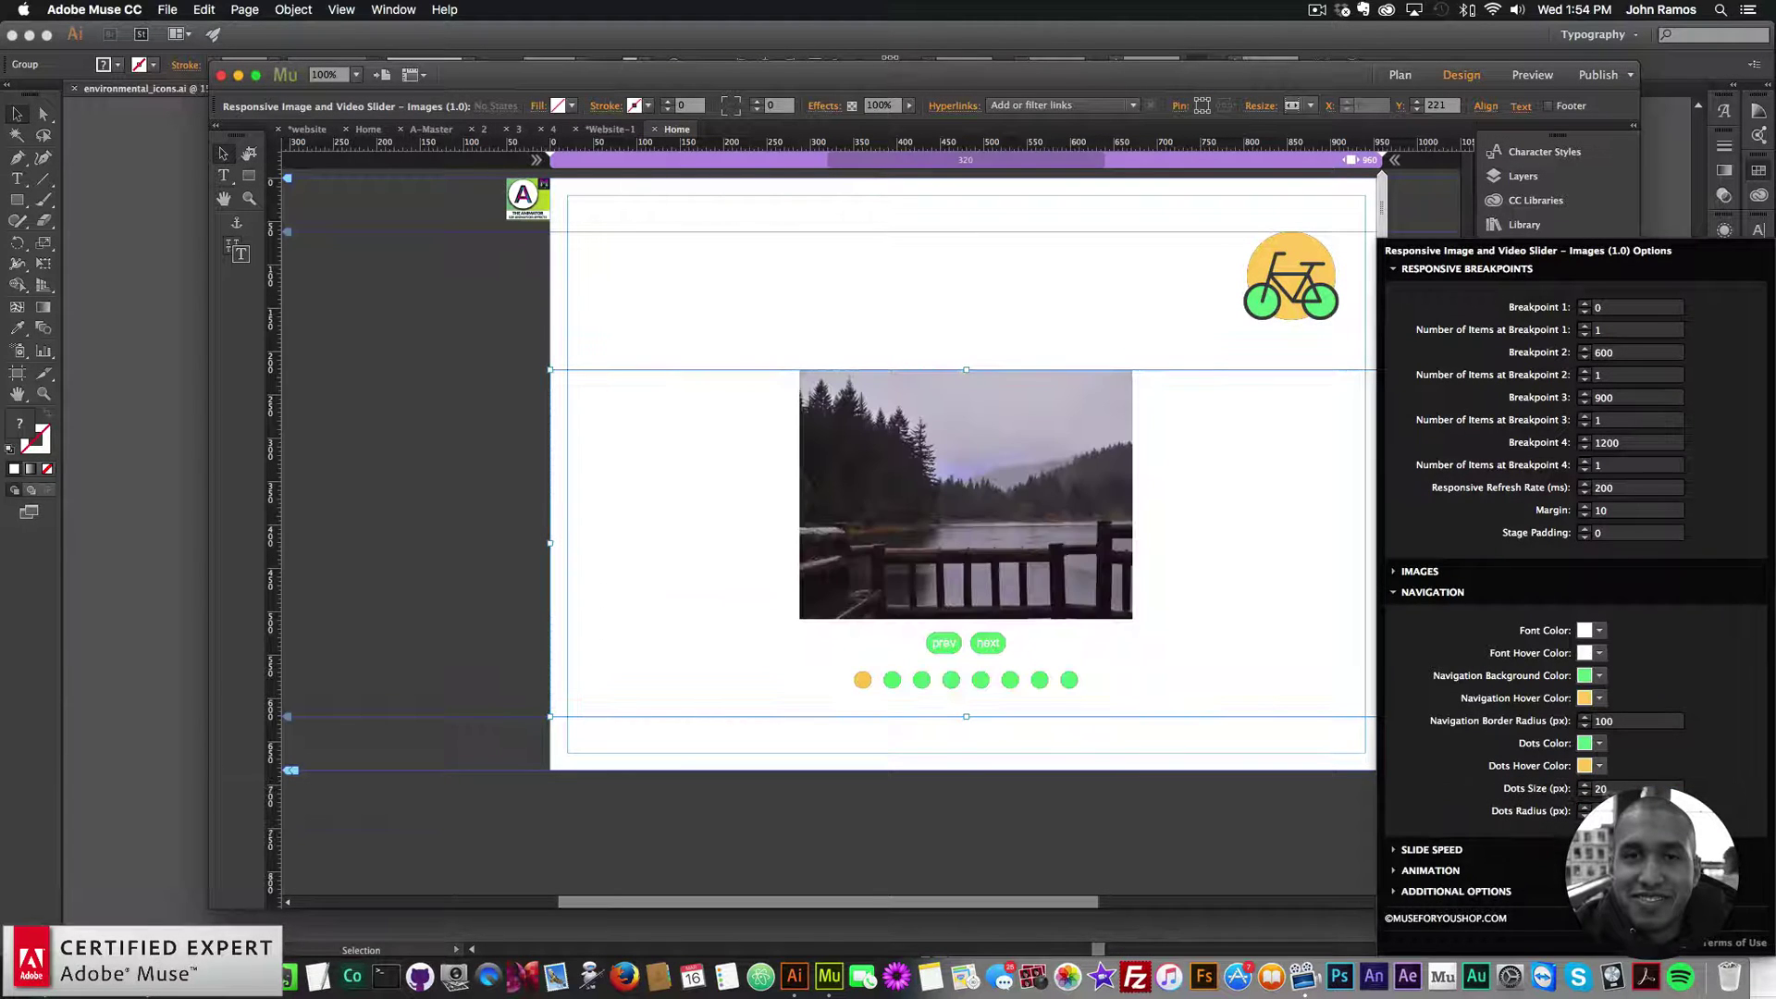
pyautogui.write('0')
pyautogui.press('Return')
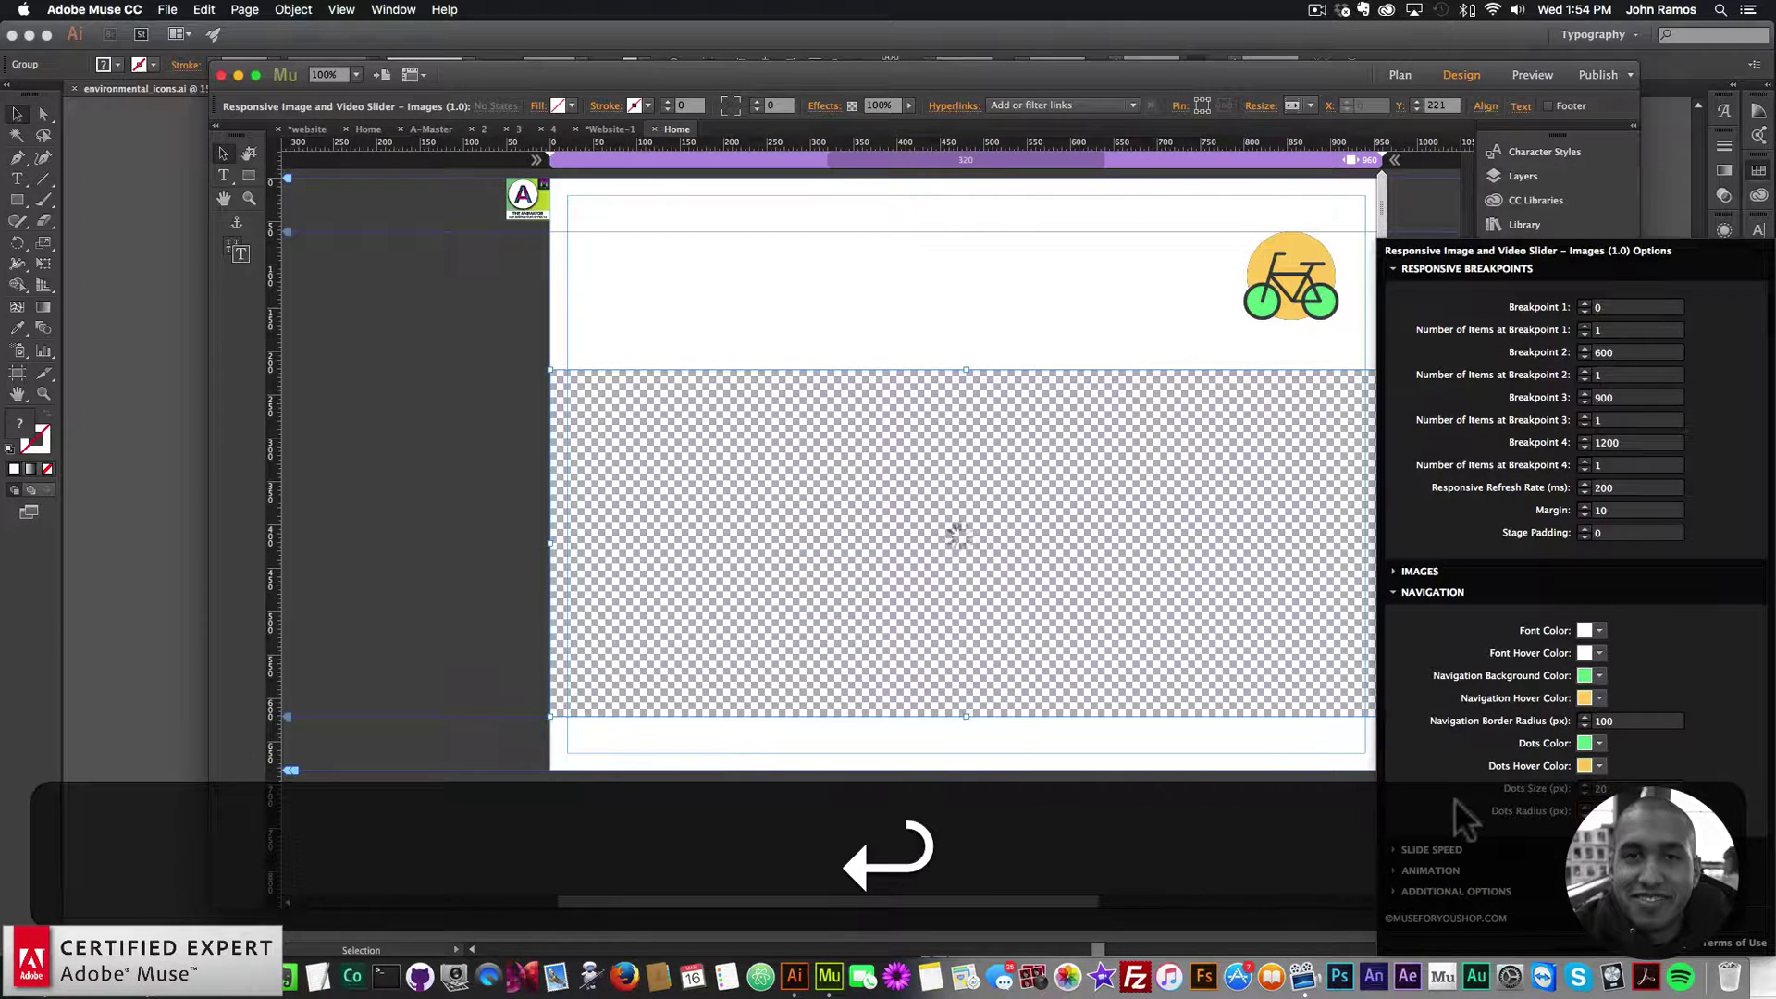
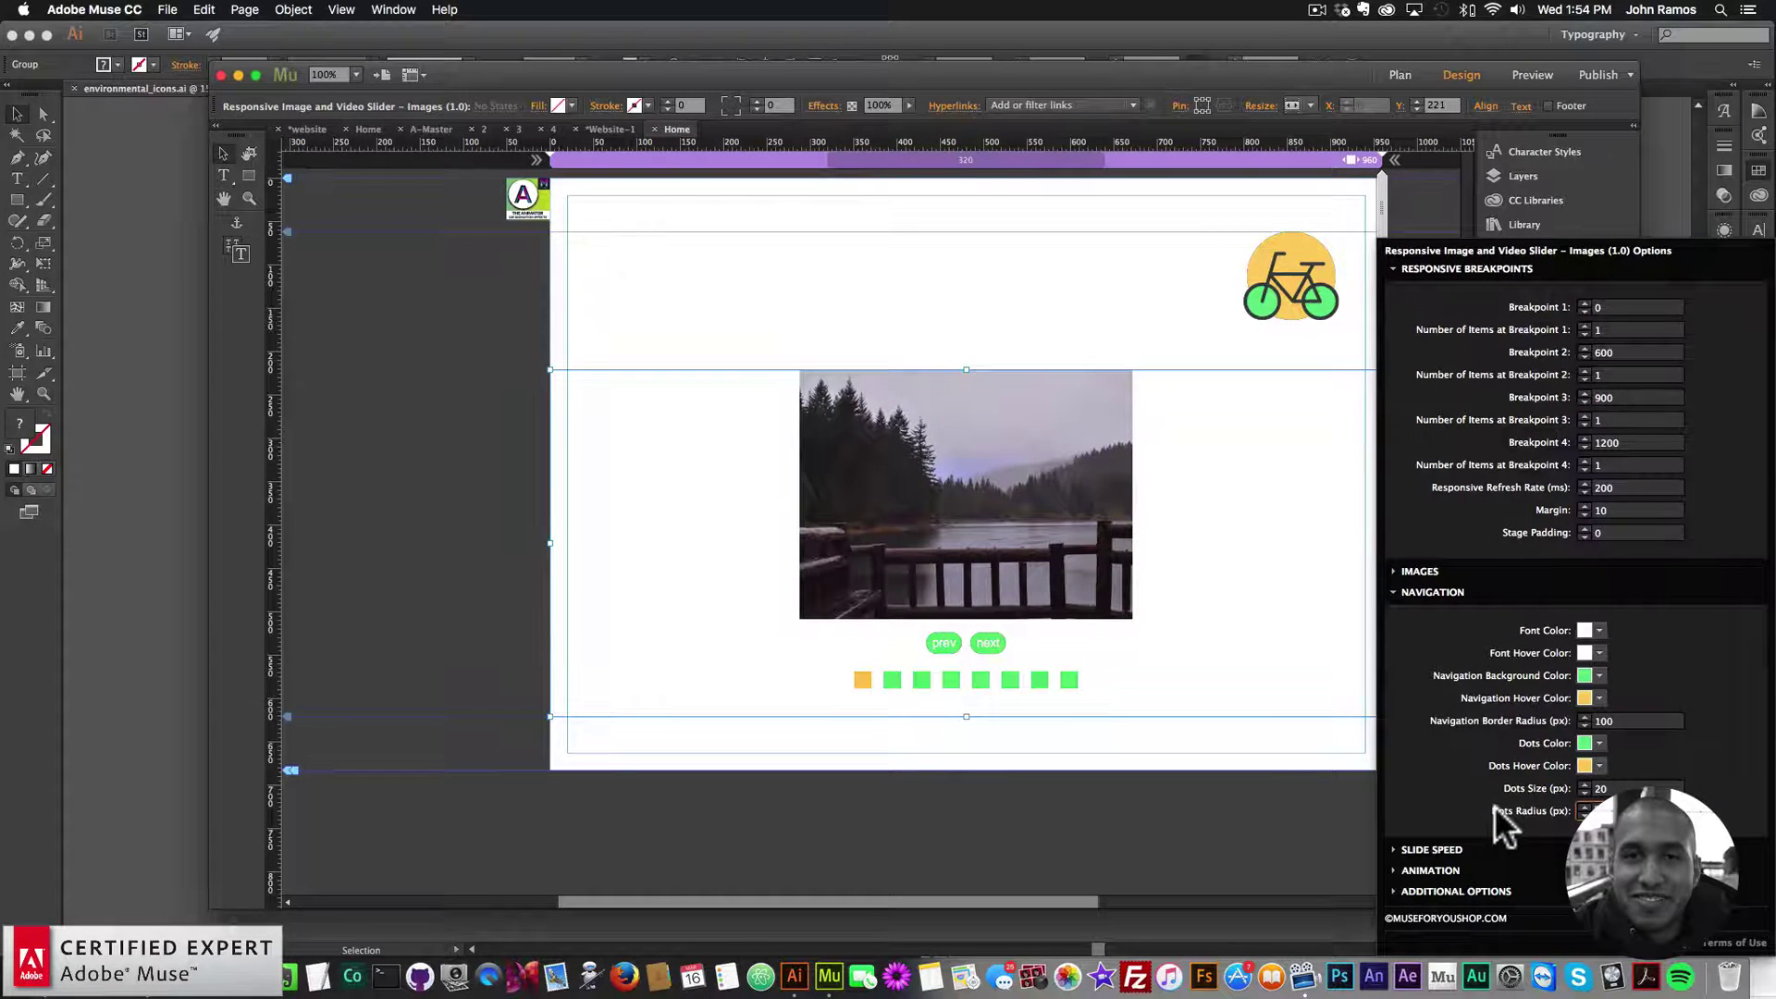
# - Increase the slider's dots radius until the navigation dots are fully round, and close the widget options
pyautogui.press('Return')
pyautogui.write('4')
pyautogui.press('Return')
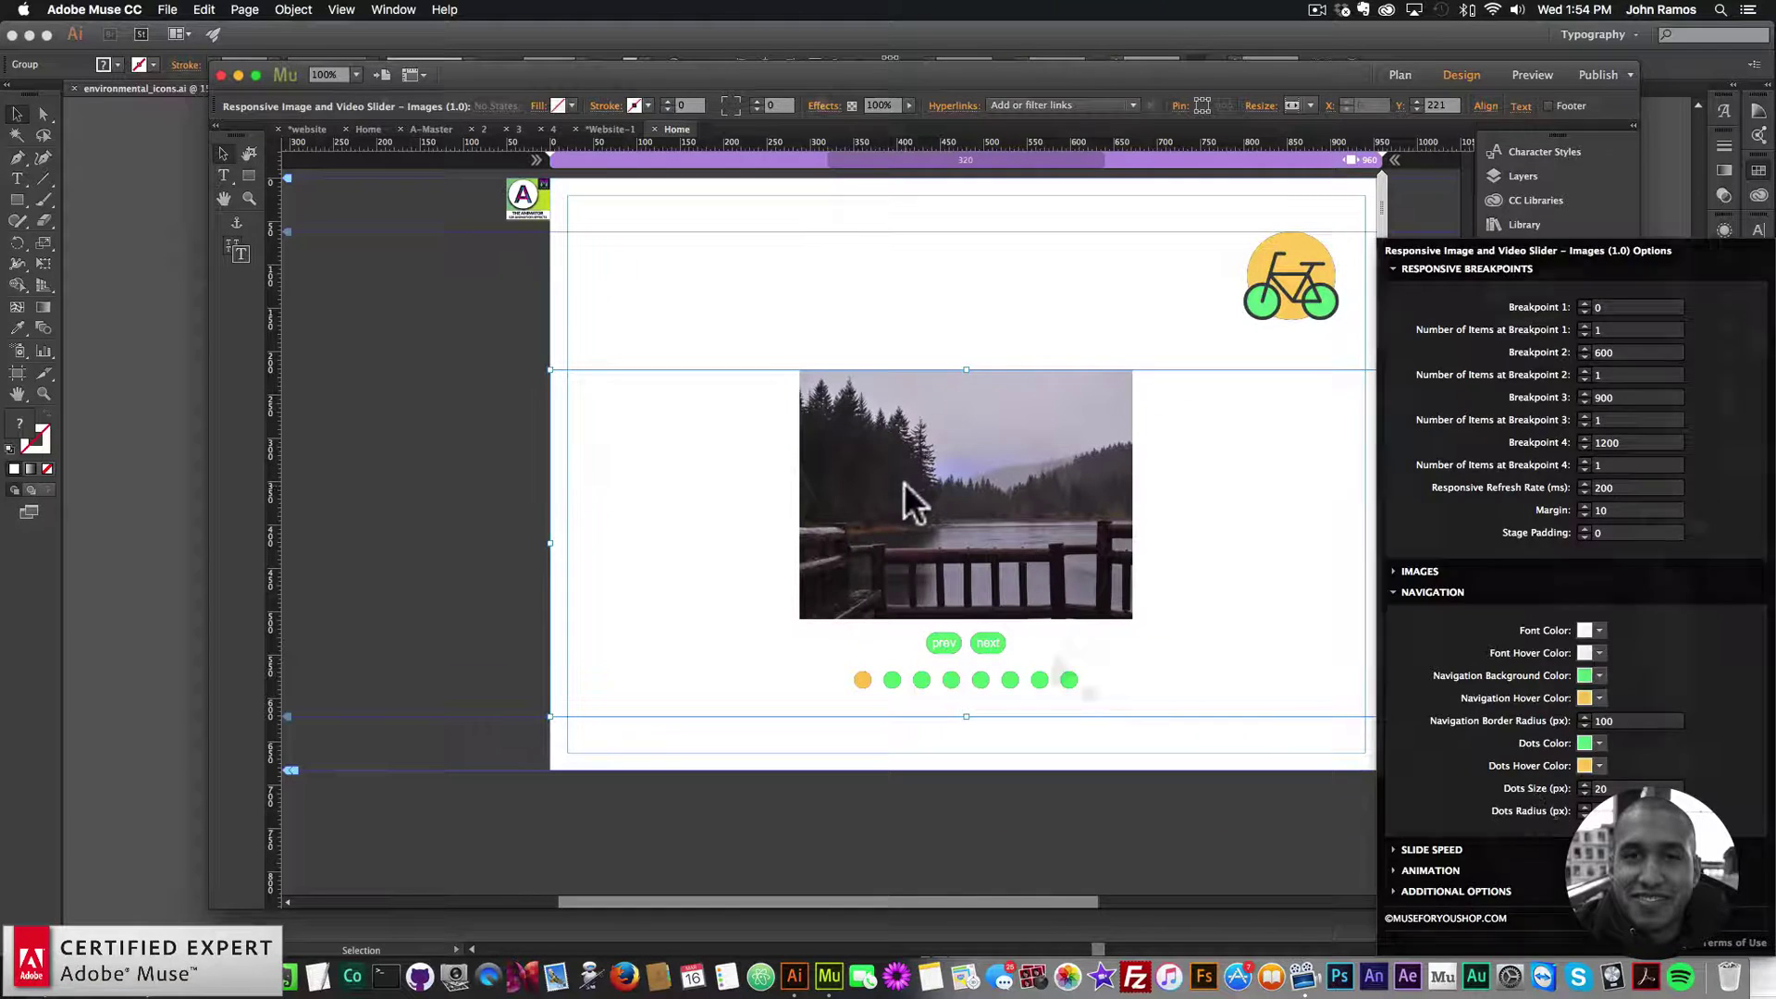
pyautogui.press('Escape')
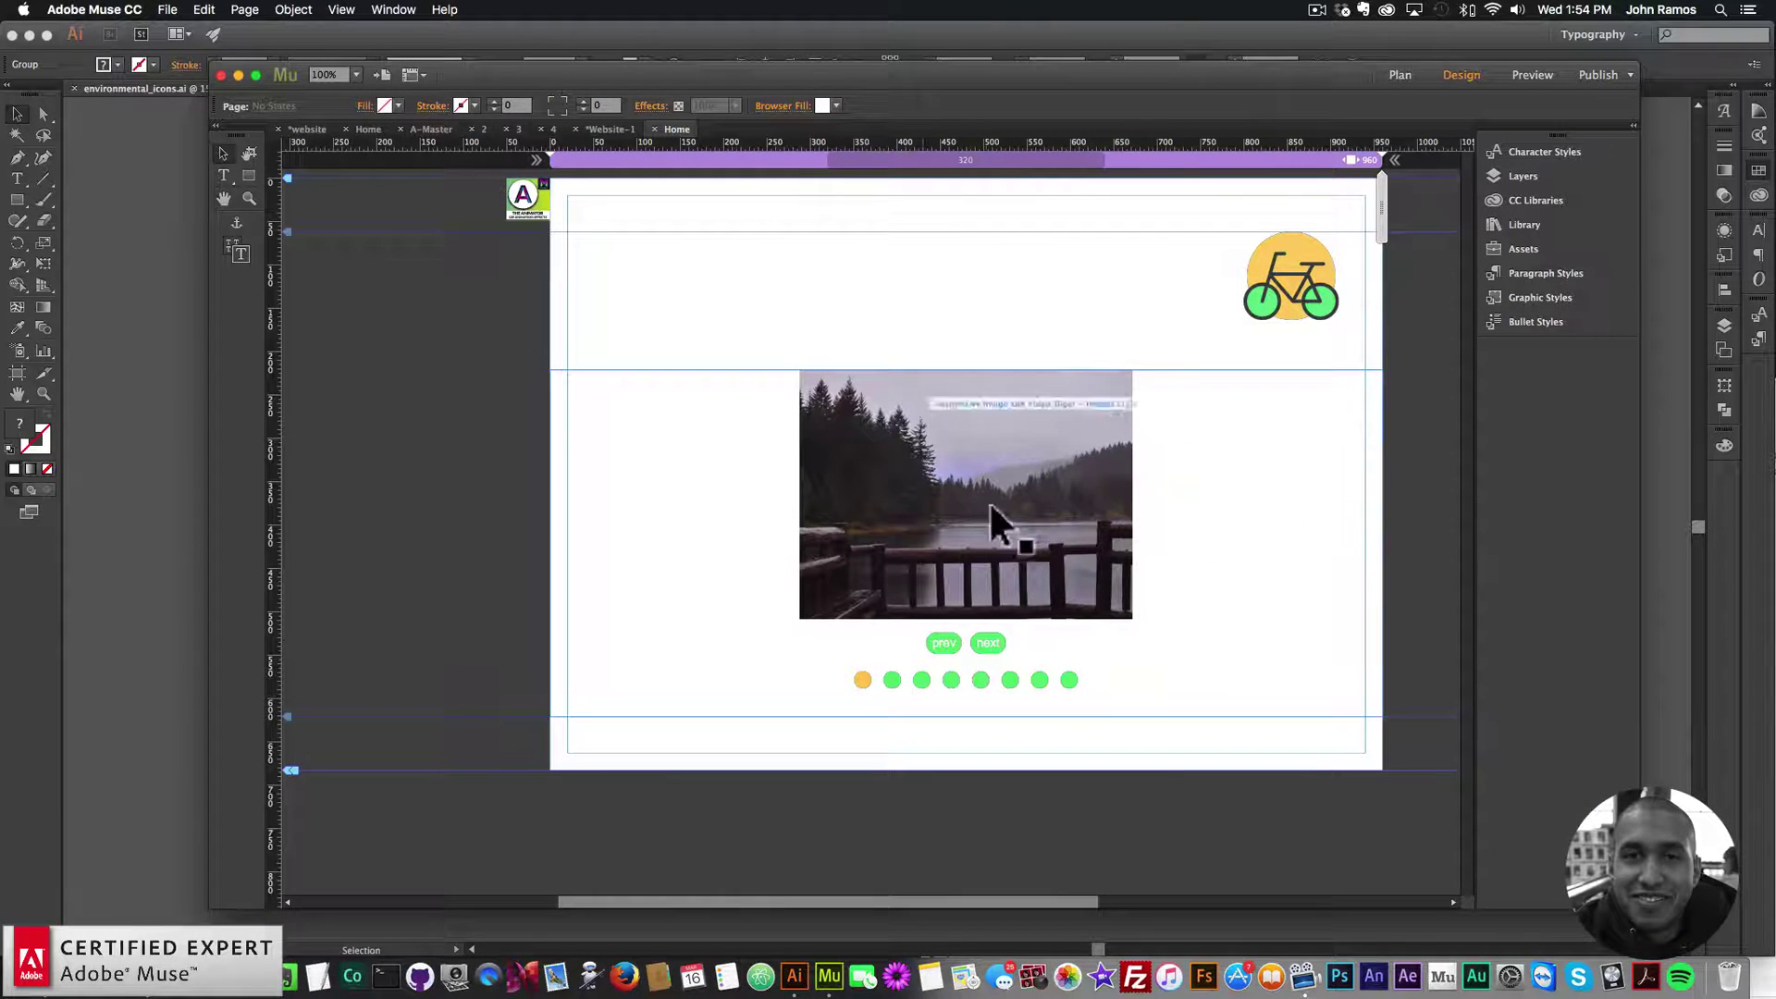
# - Set the slider's navigation text to size 24 in FatFrank Heavy and move the slider down to Y 242
pyautogui.click(1059, 518)
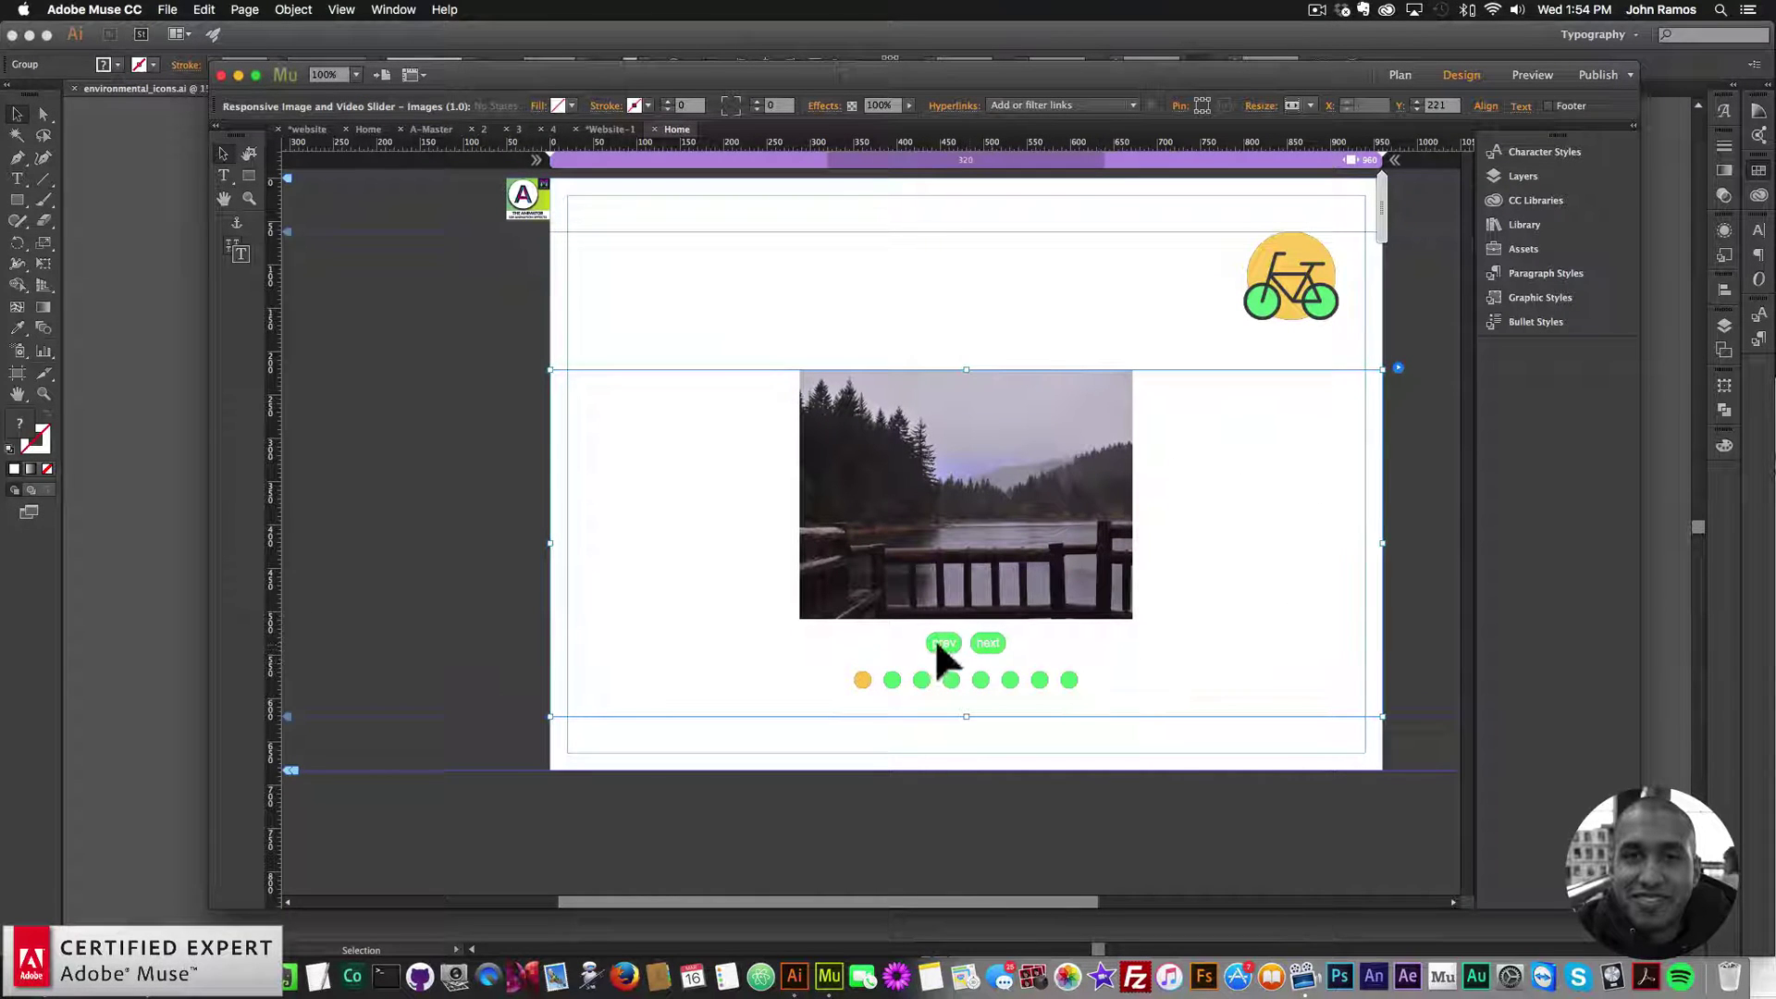
pyautogui.click(1491, 178)
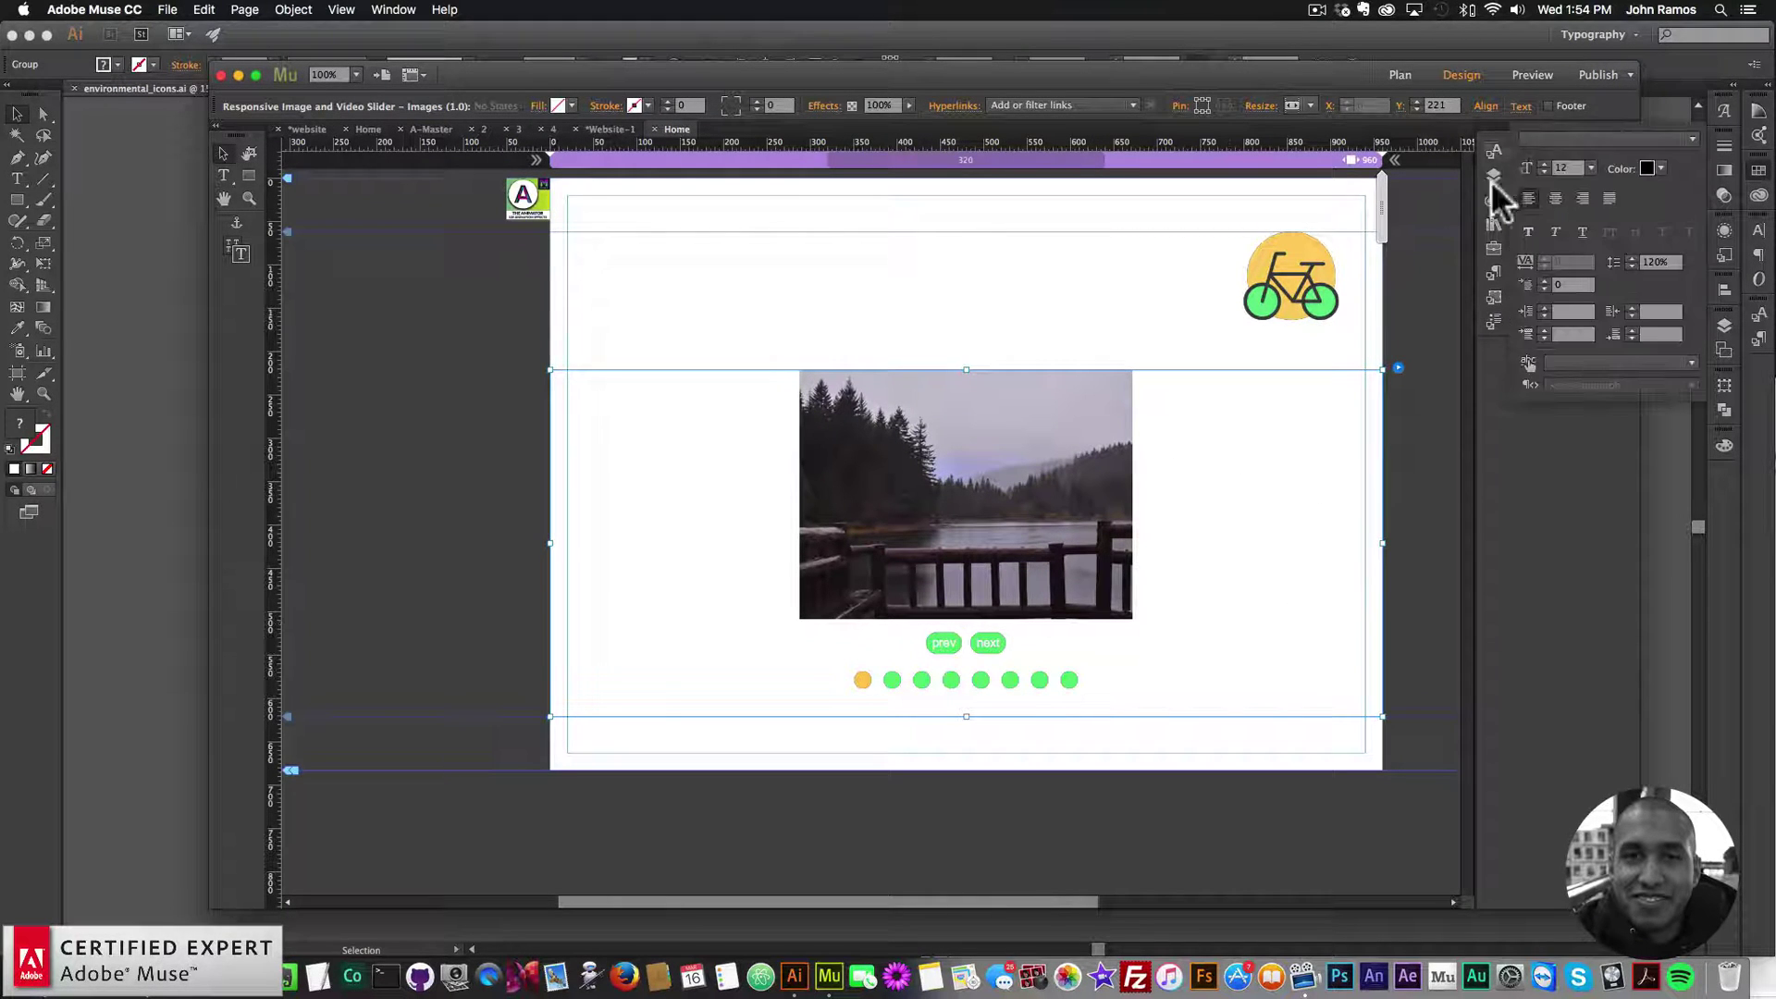
pyautogui.click(1590, 167)
pyautogui.click(1606, 338)
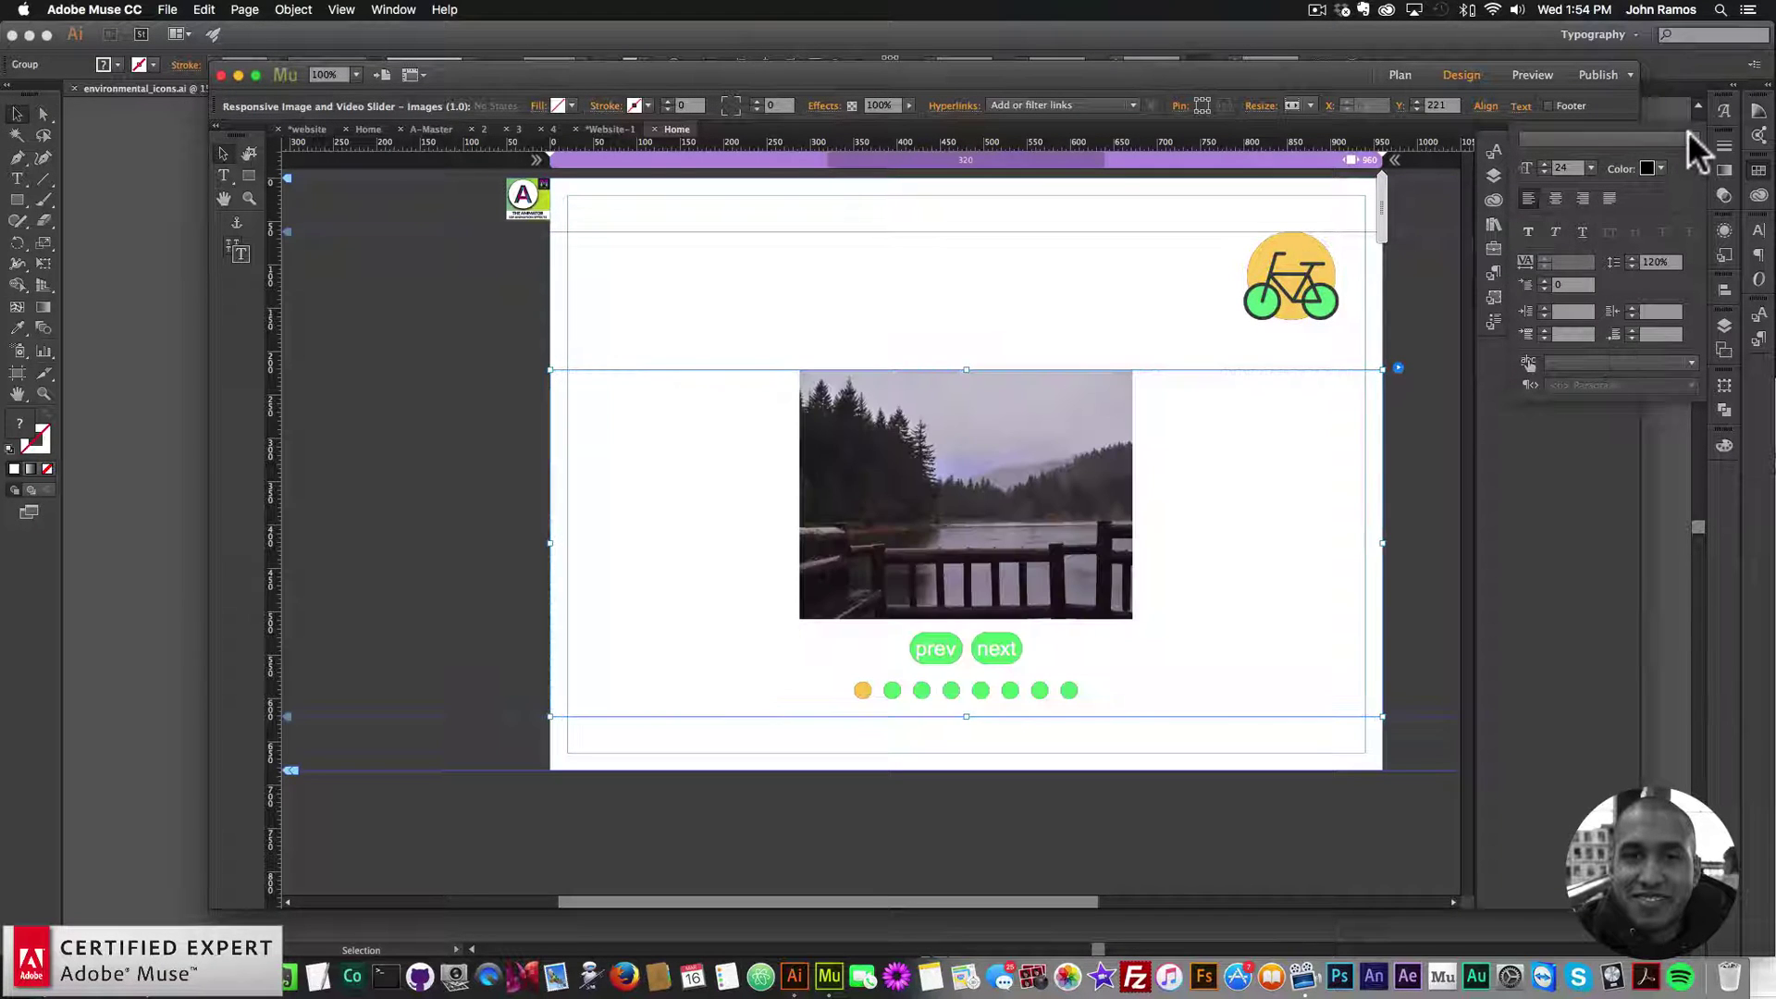
pyautogui.click(1687, 137)
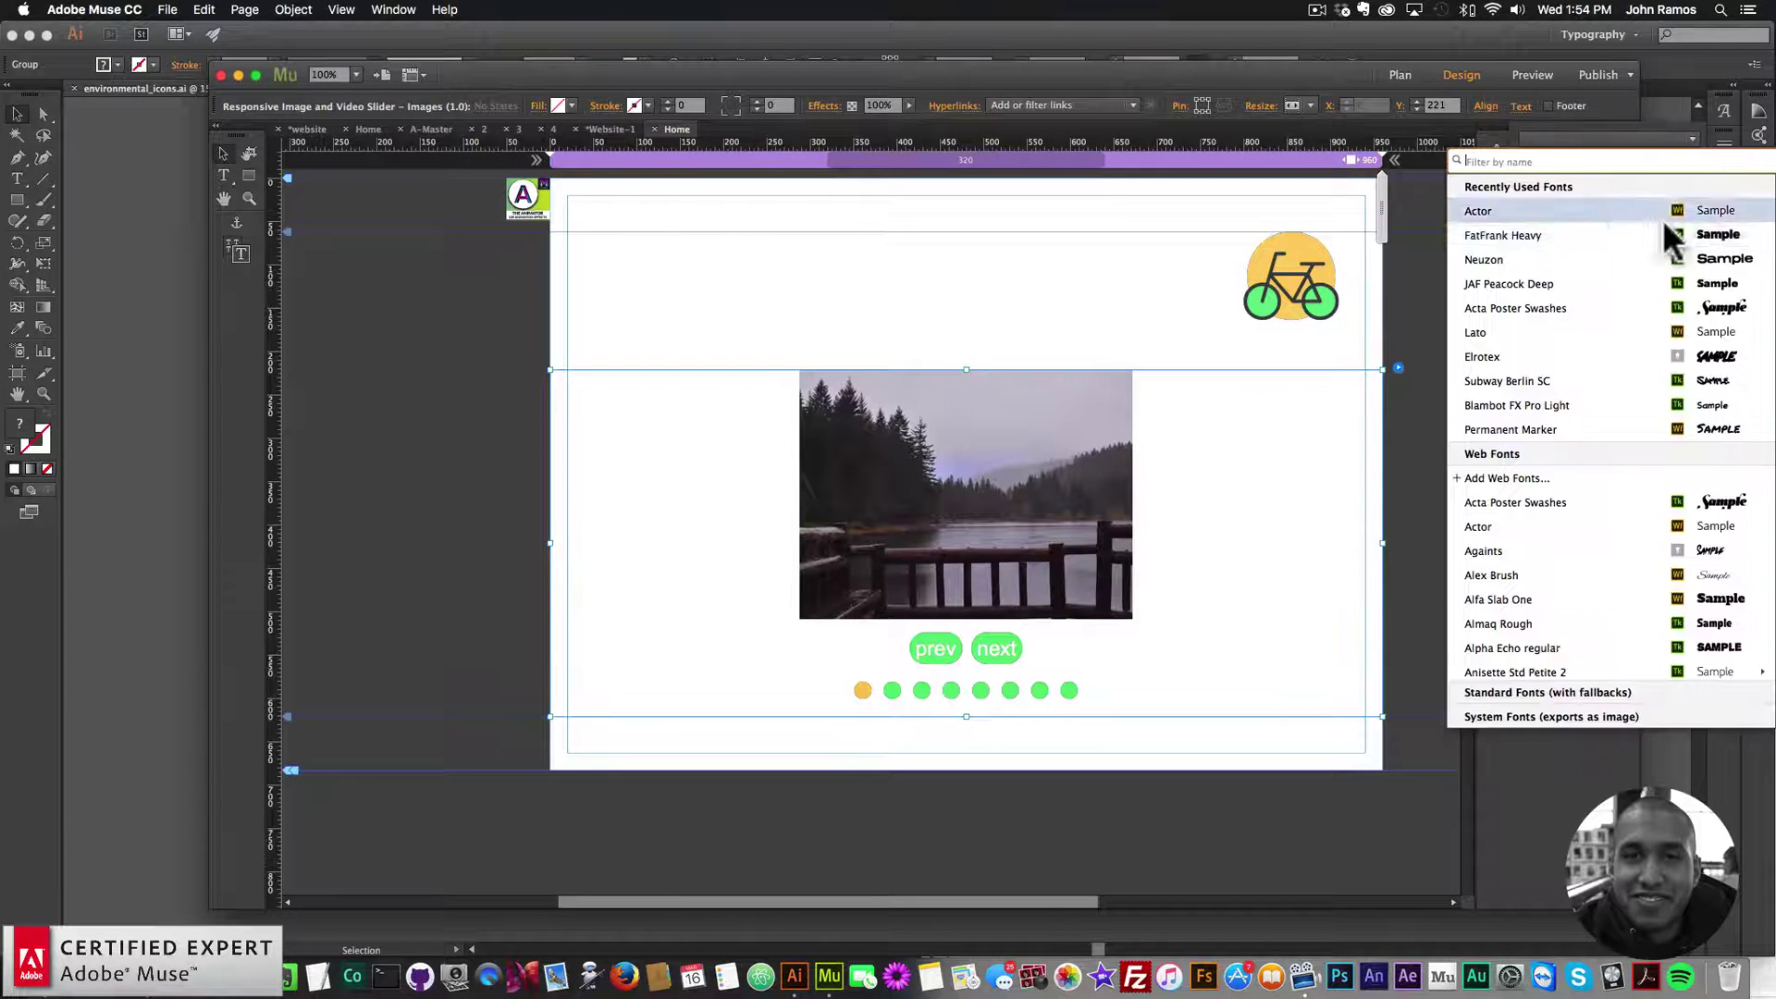
pyautogui.click(1529, 233)
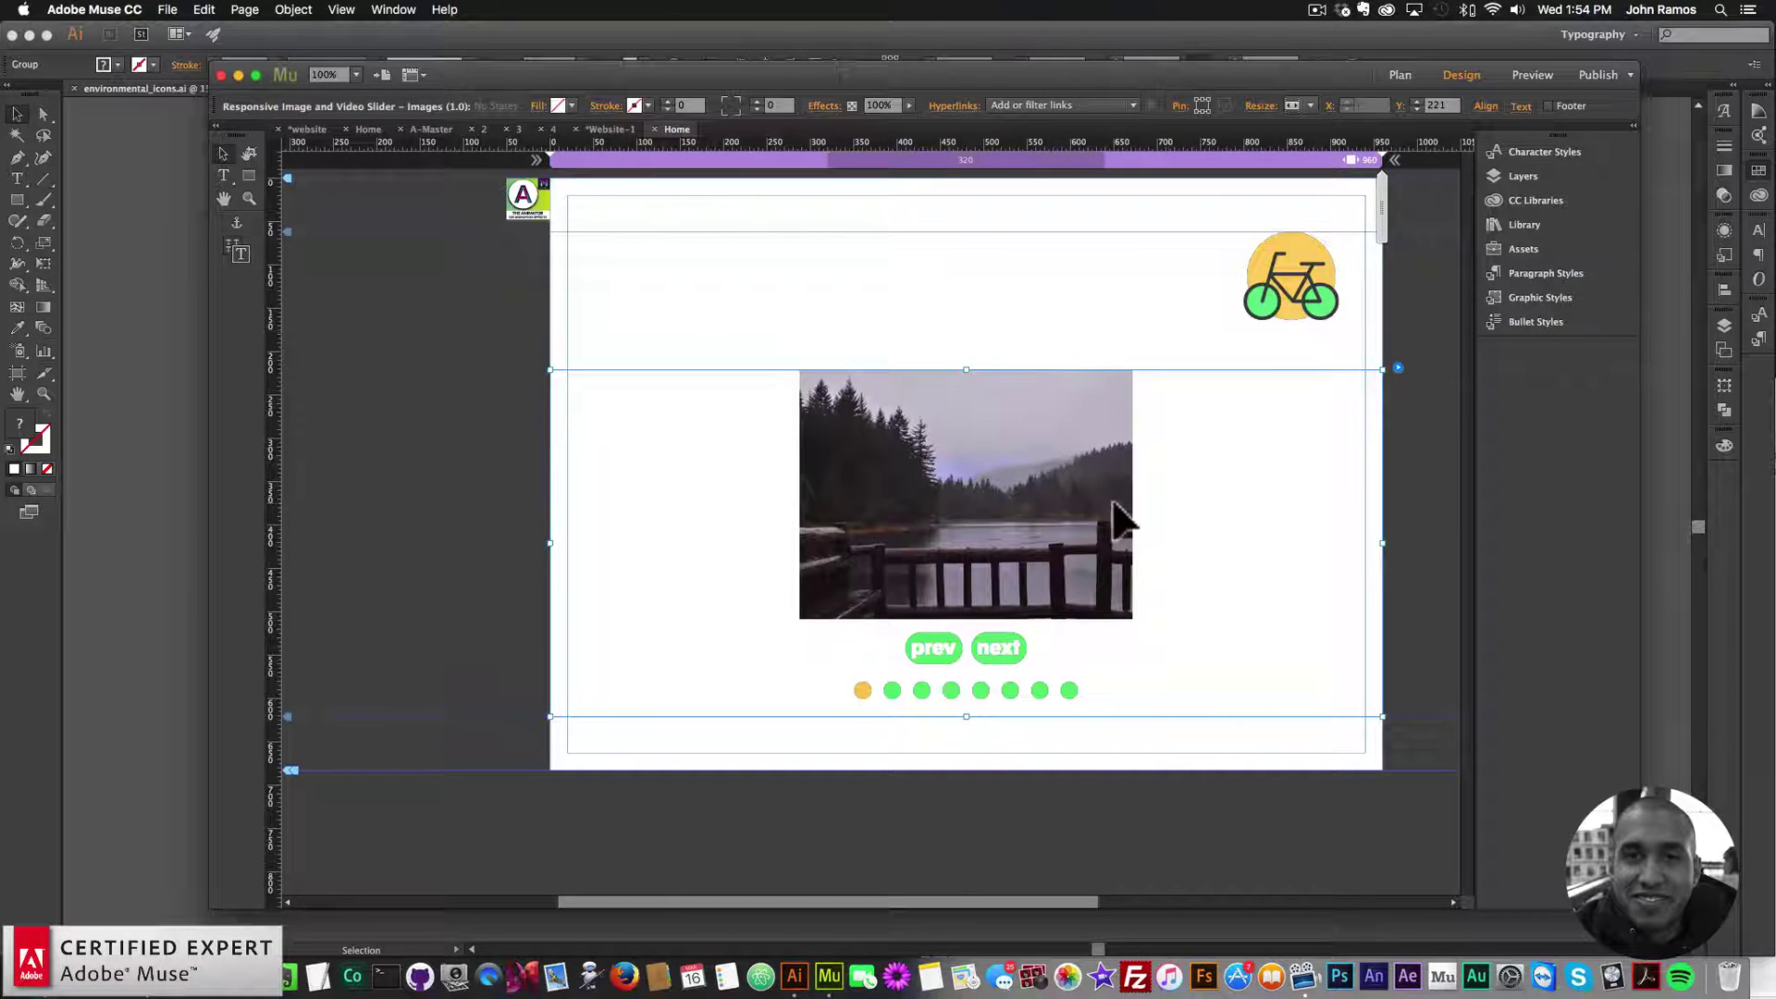
pyautogui.moveTo(1001, 505); pyautogui.dragTo(988, 524)
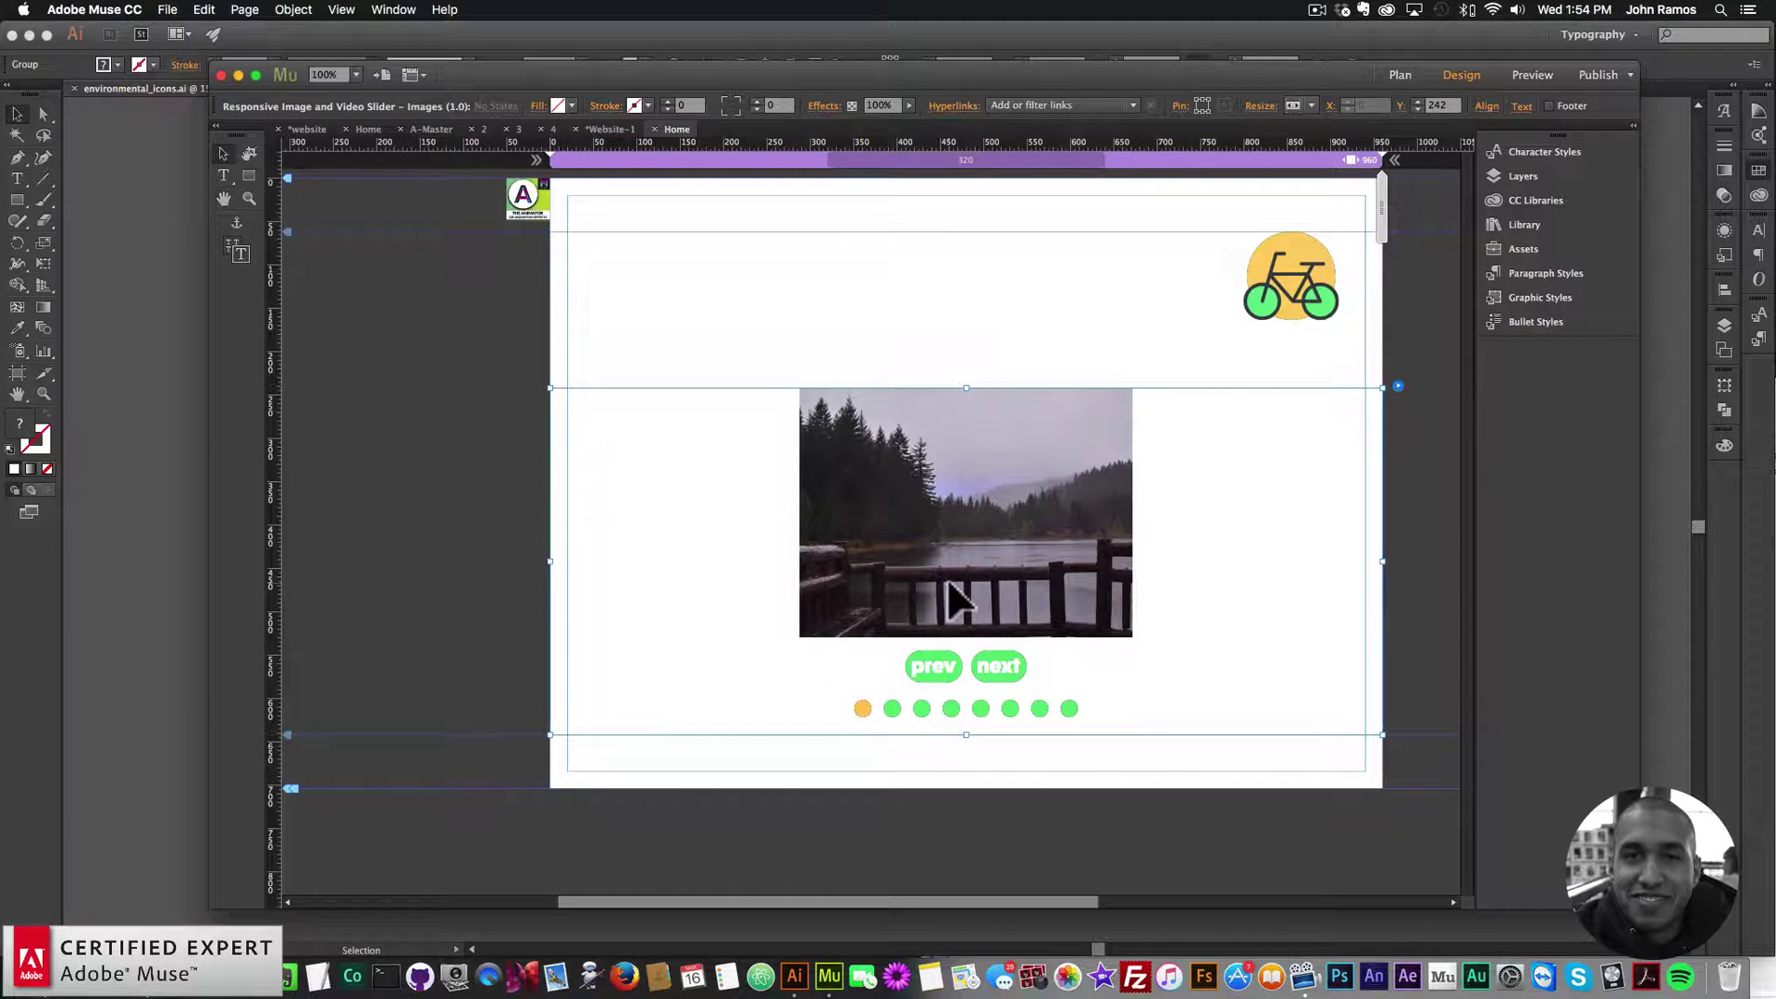
# - Preview the page in the browser and go through the slides using the next button and a navigation dot
pyautogui.click(888, 229)
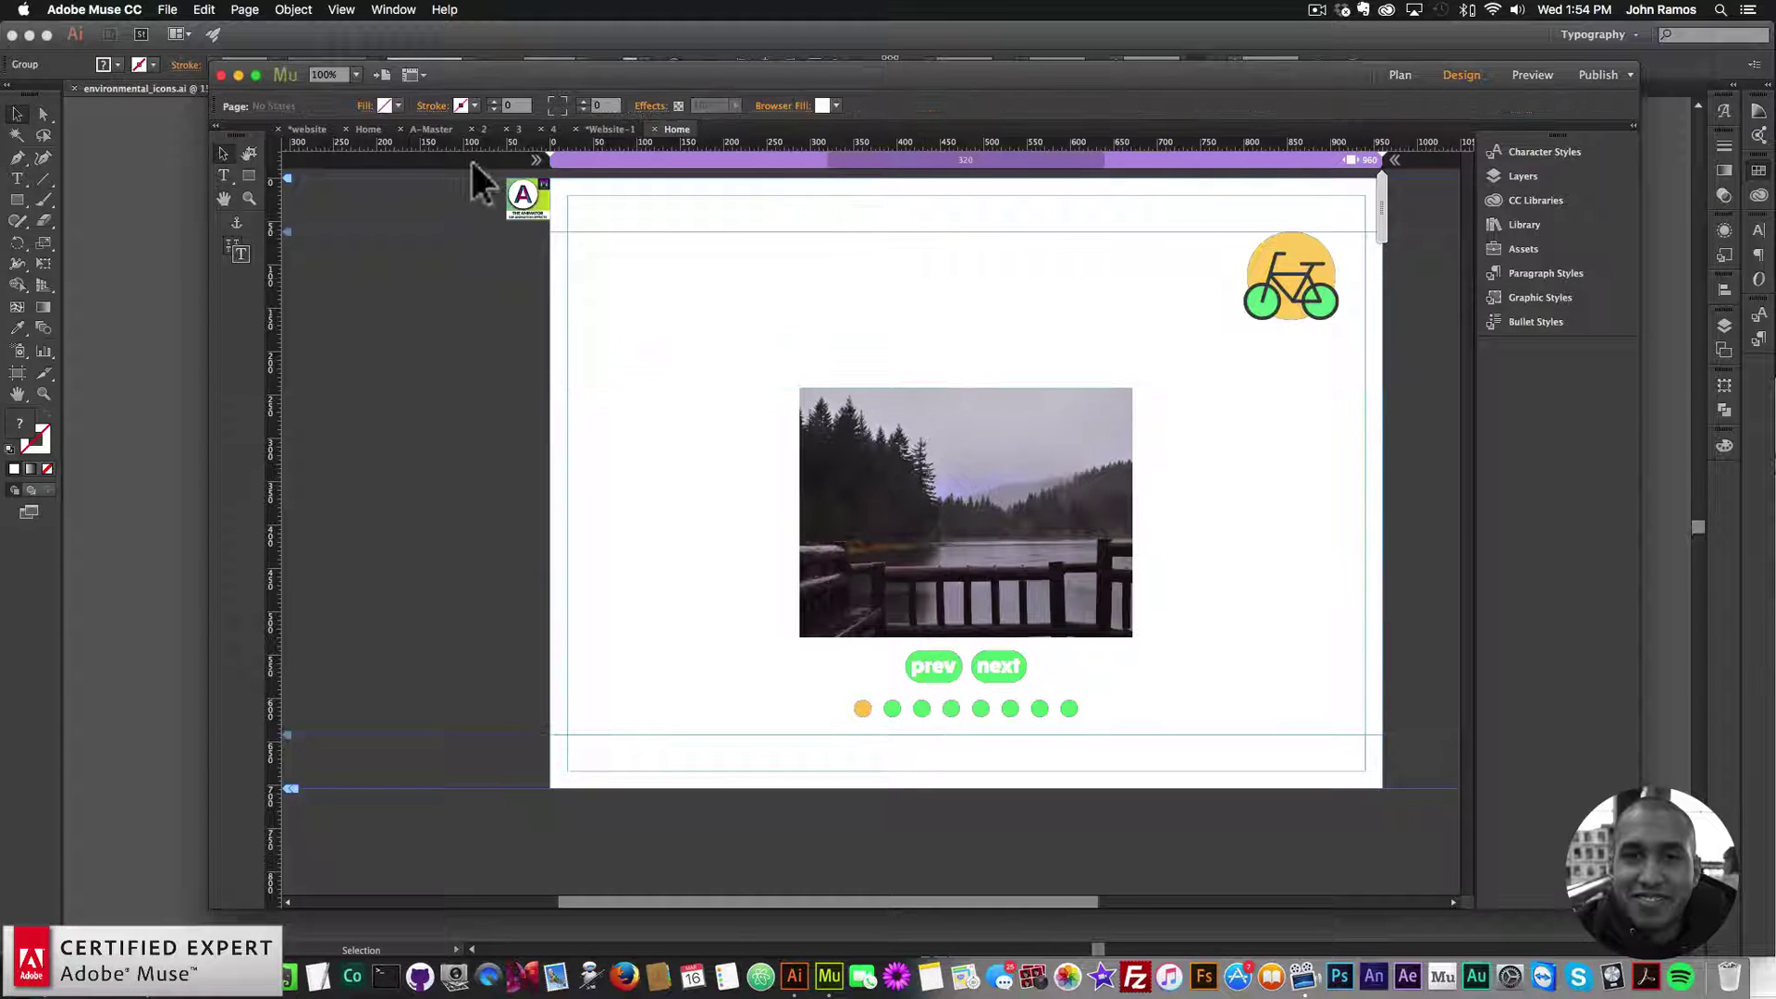
pyautogui.click(167, 10)
pyautogui.click(229, 285)
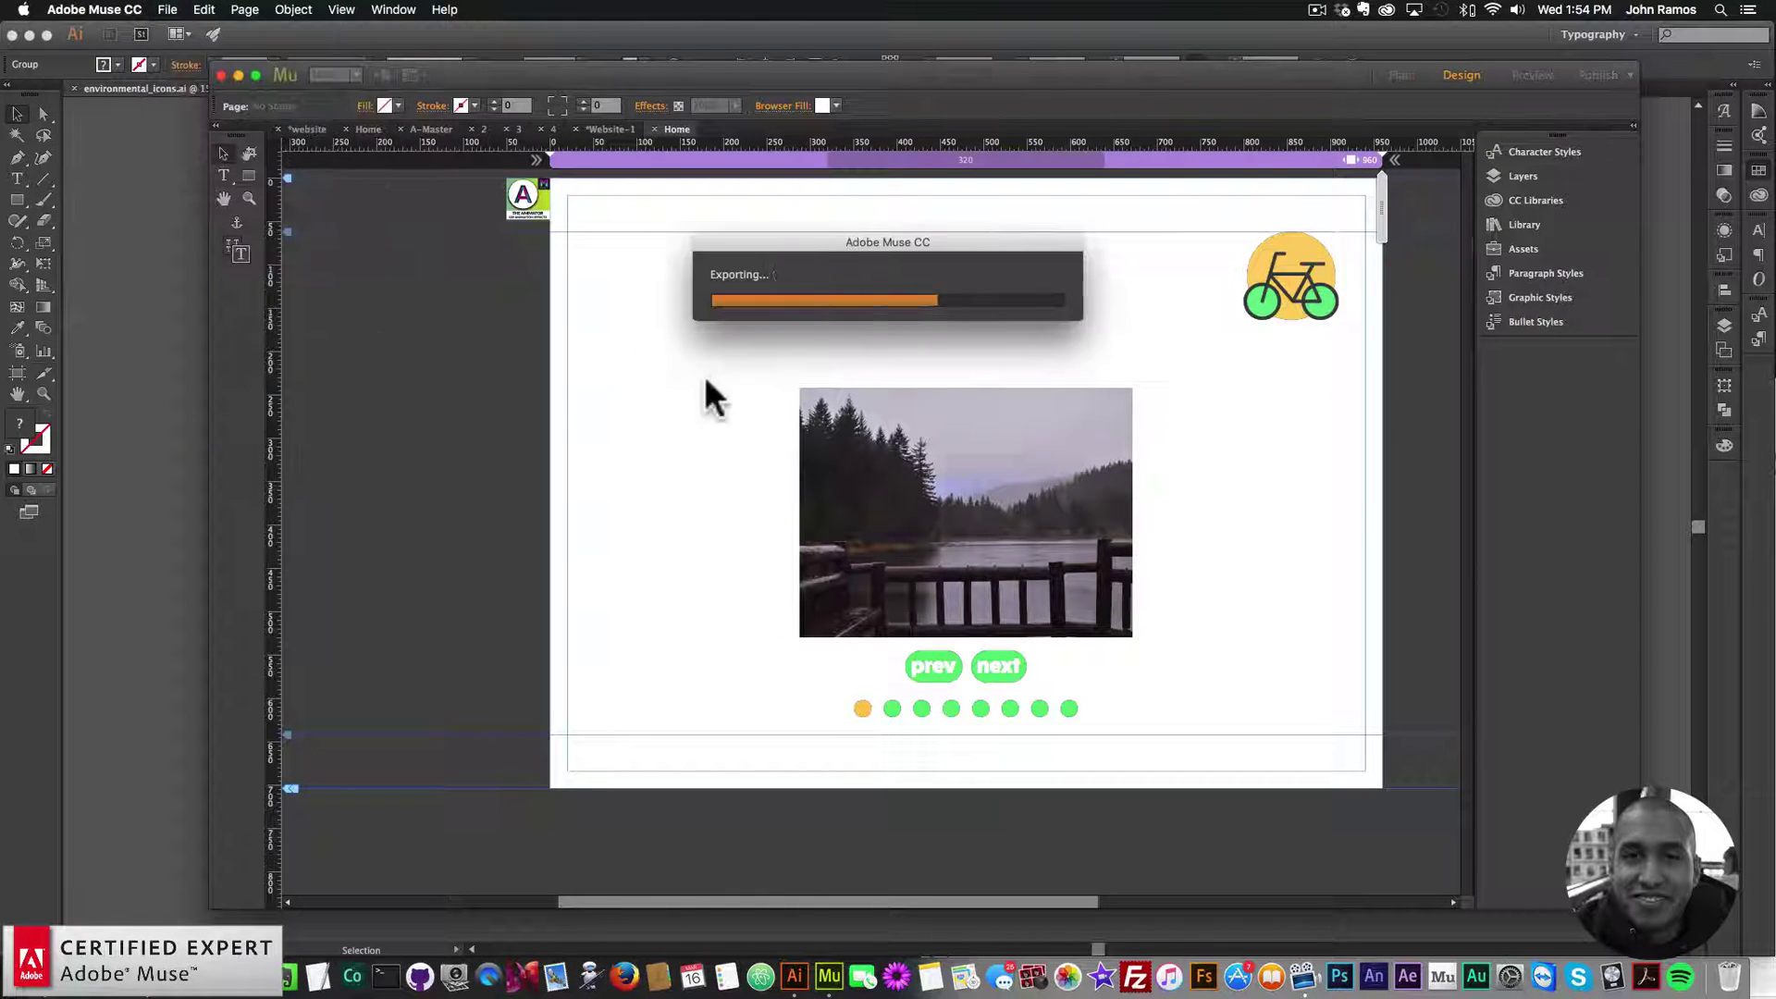
pyautogui.click(828, 717)
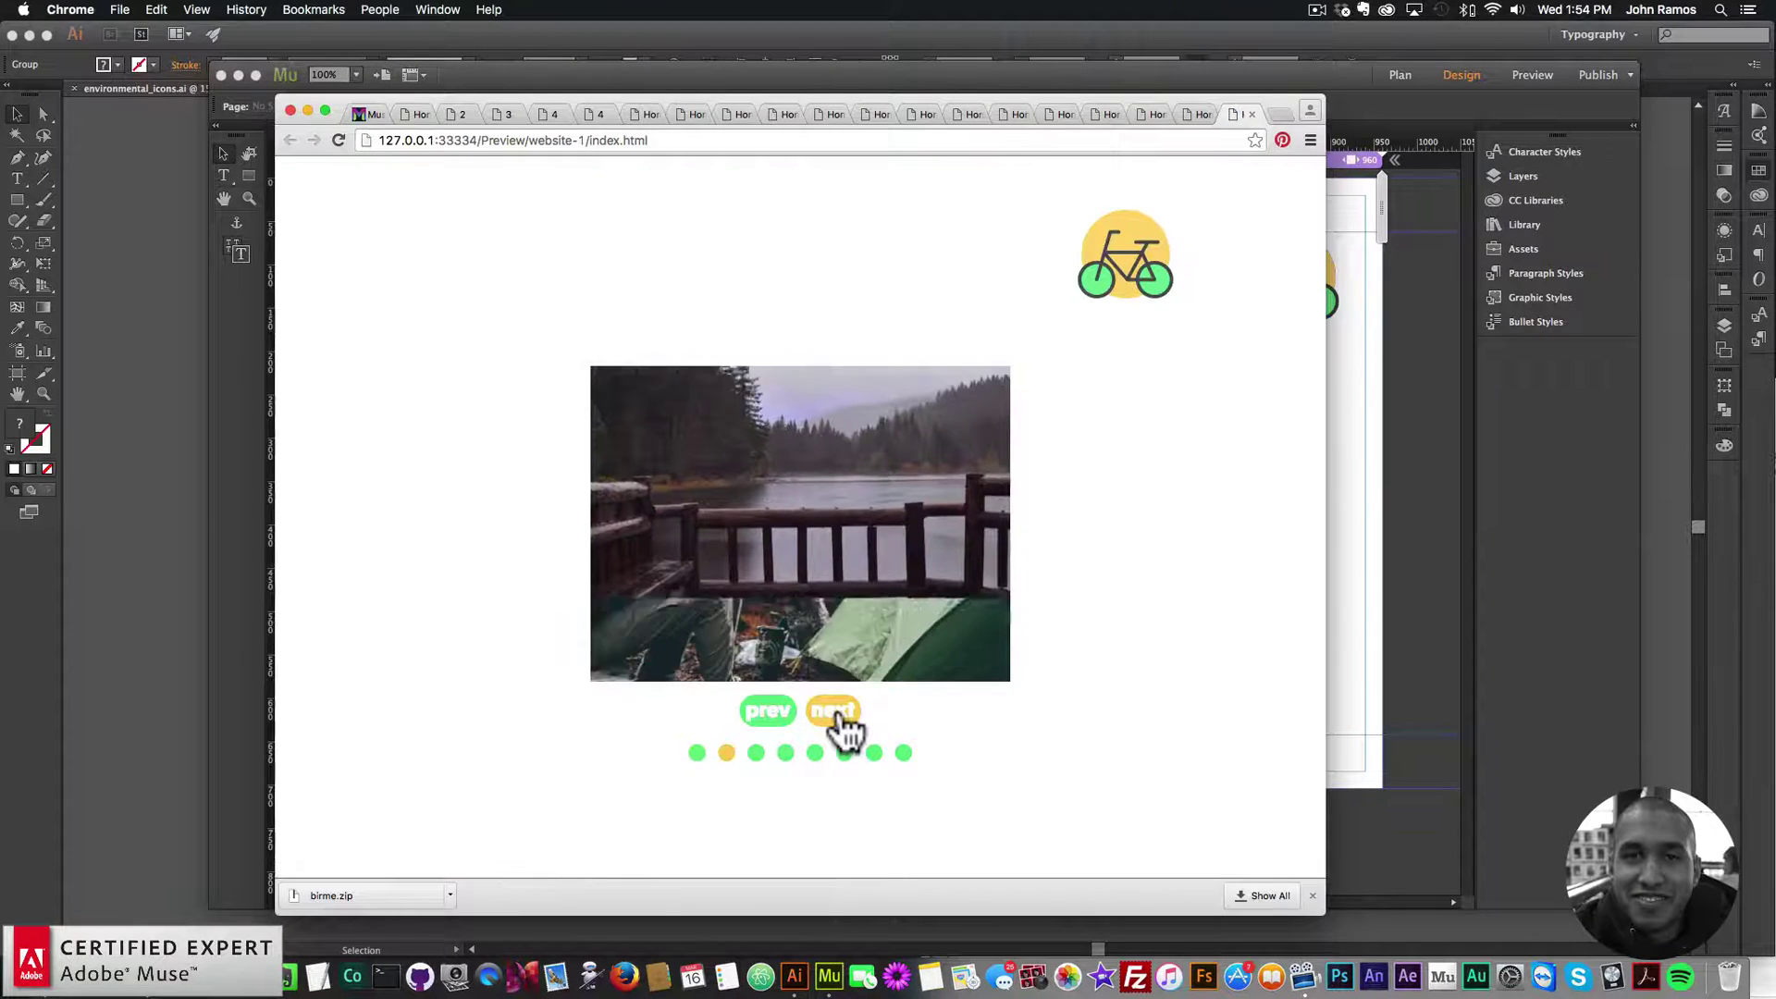
pyautogui.click(832, 712)
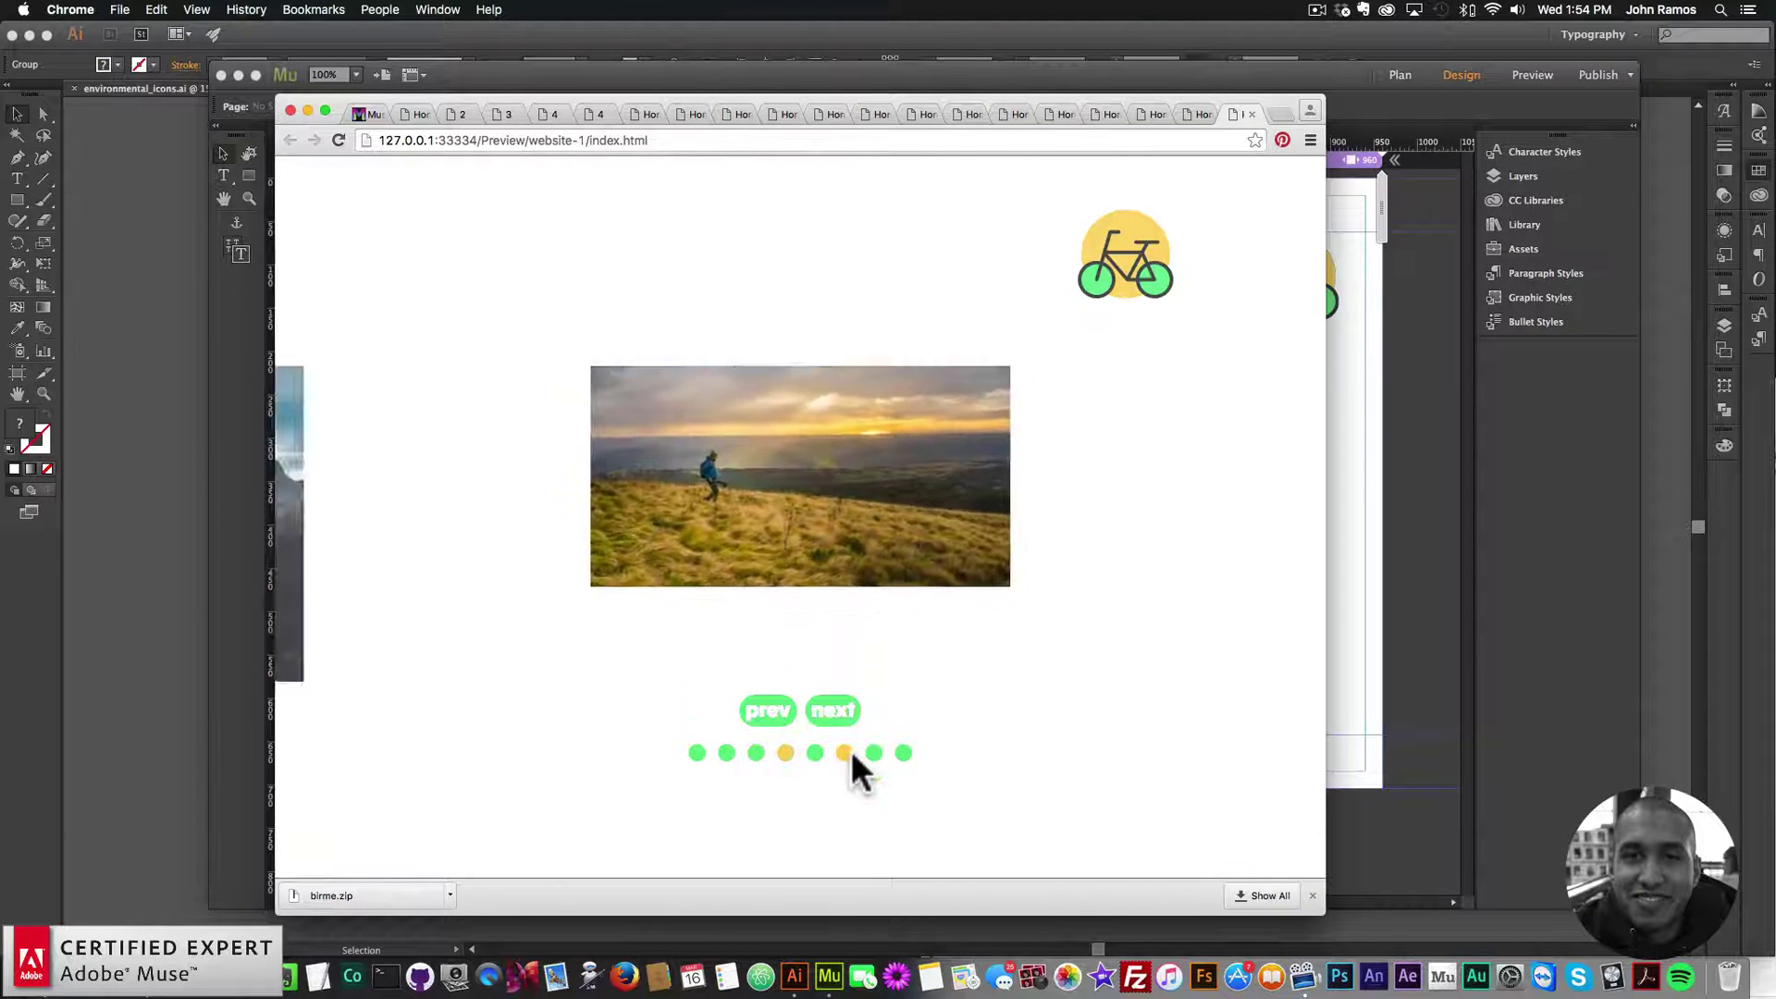
pyautogui.click(833, 712)
pyautogui.click(845, 752)
pyautogui.click(832, 712)
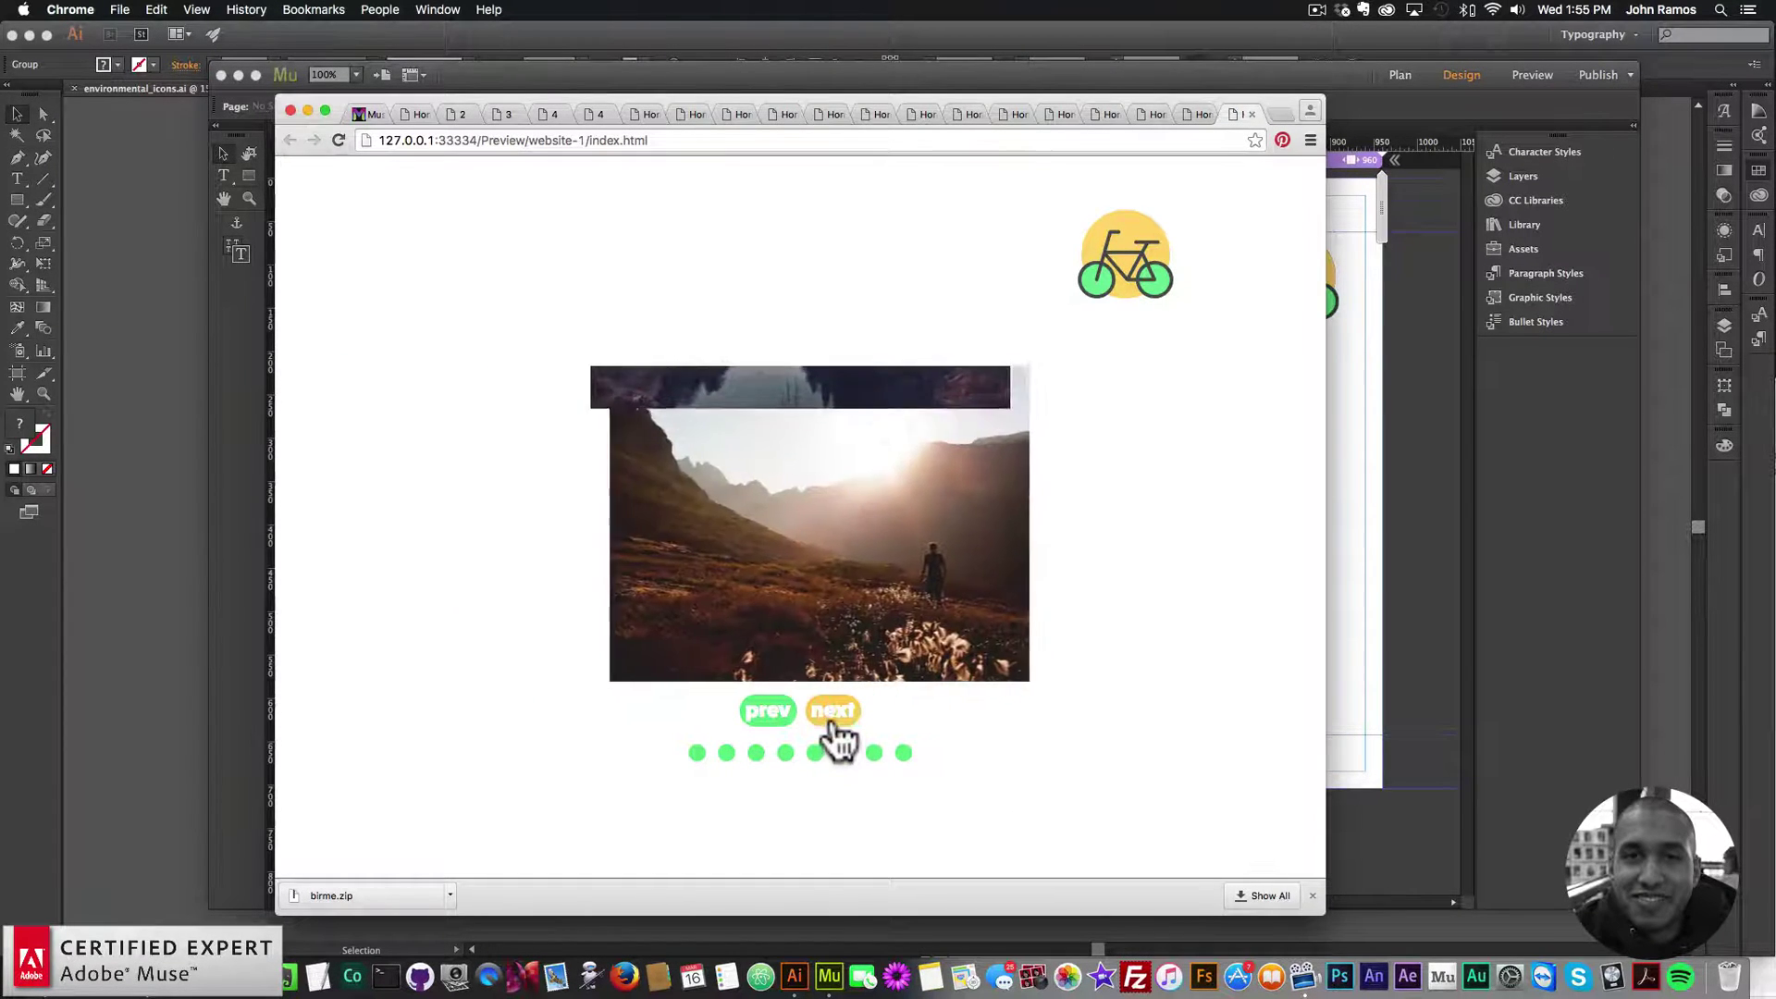
pyautogui.click(833, 712)
pyautogui.click(838, 718)
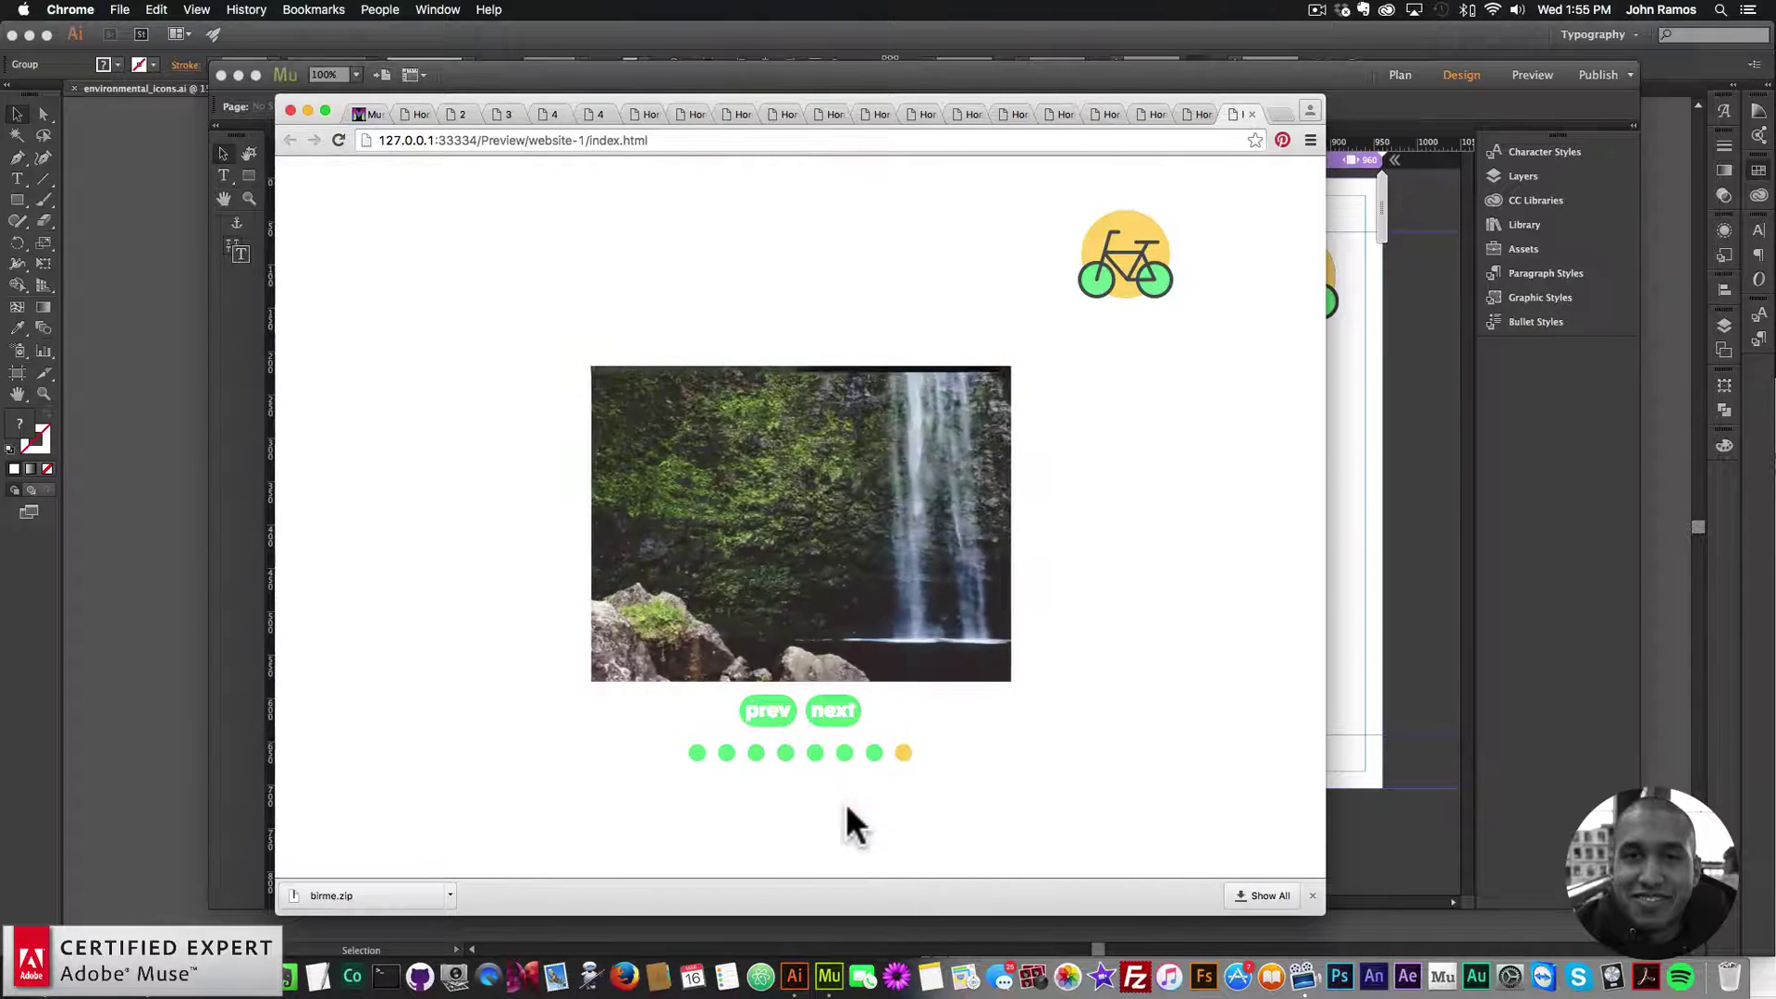
# - Switch back to Adobe Muse and move the slider down to Y 263
pyautogui.click(1367, 425)
pyautogui.moveTo(1008, 370); pyautogui.dragTo(1010, 372)
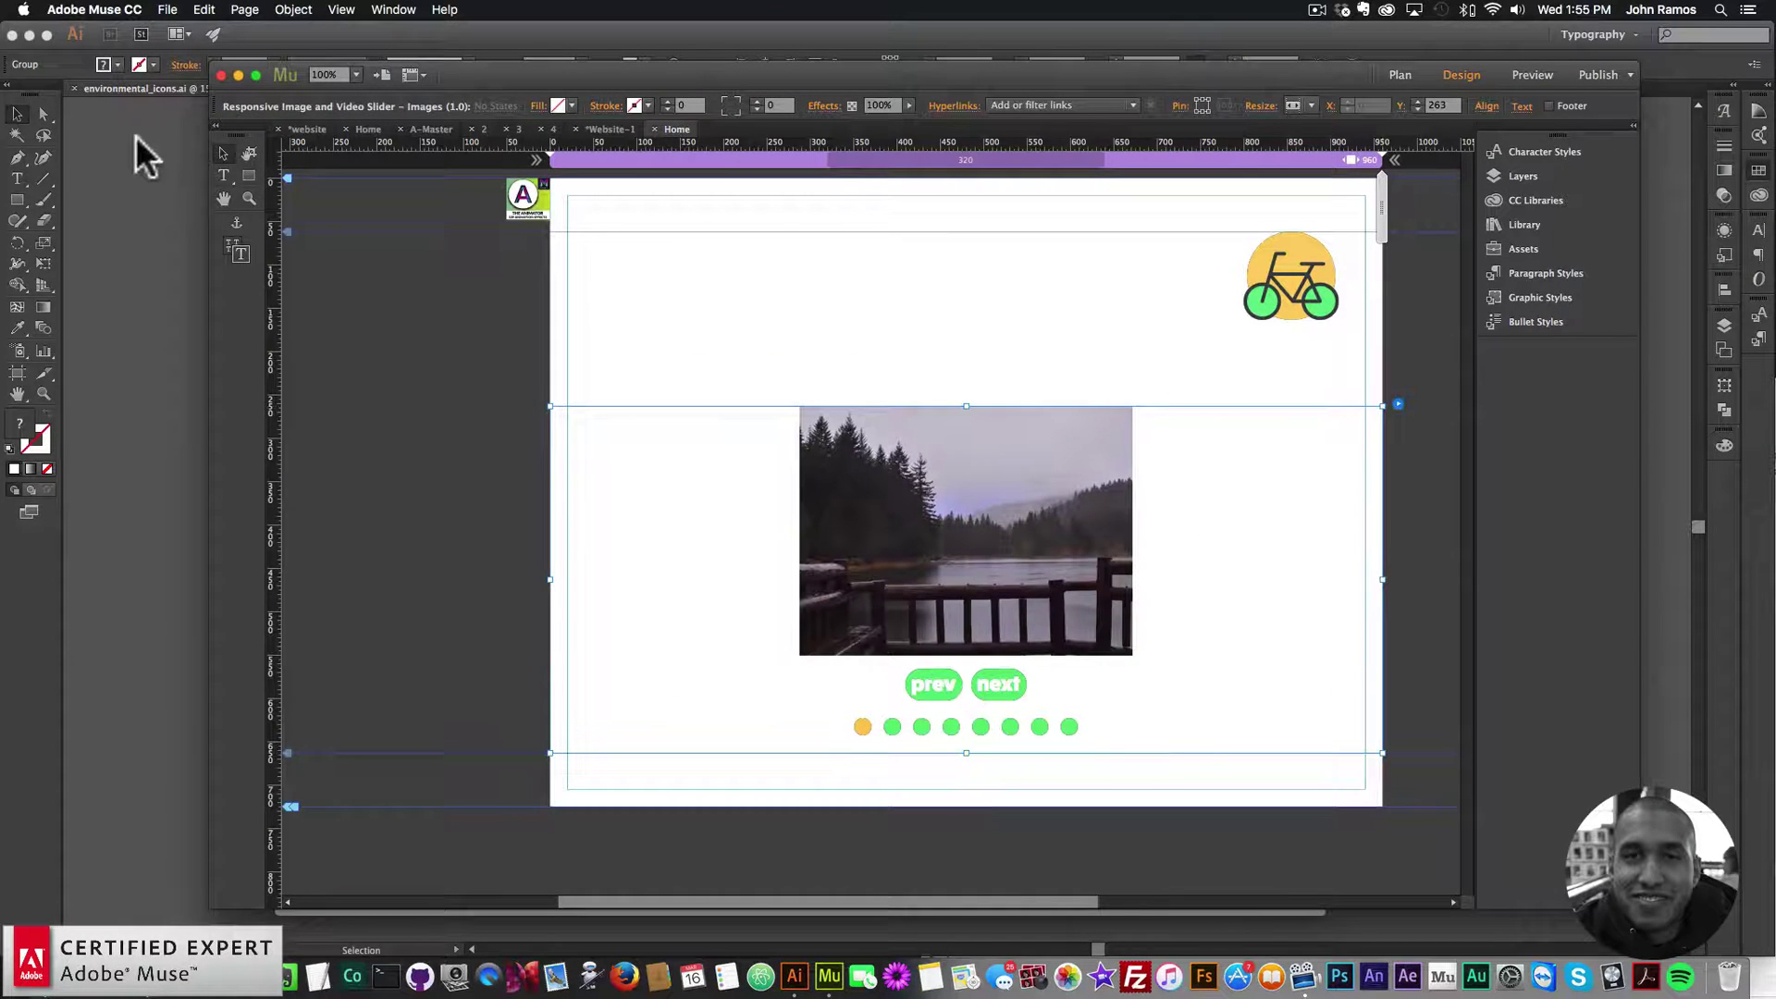
# - Add a text frame about 510 by 120 px above the slider image, reading "THE GREAT OUTDOORS"
pyautogui.click(223, 175)
pyautogui.moveTo(684, 254); pyautogui.dragTo(1126, 357)
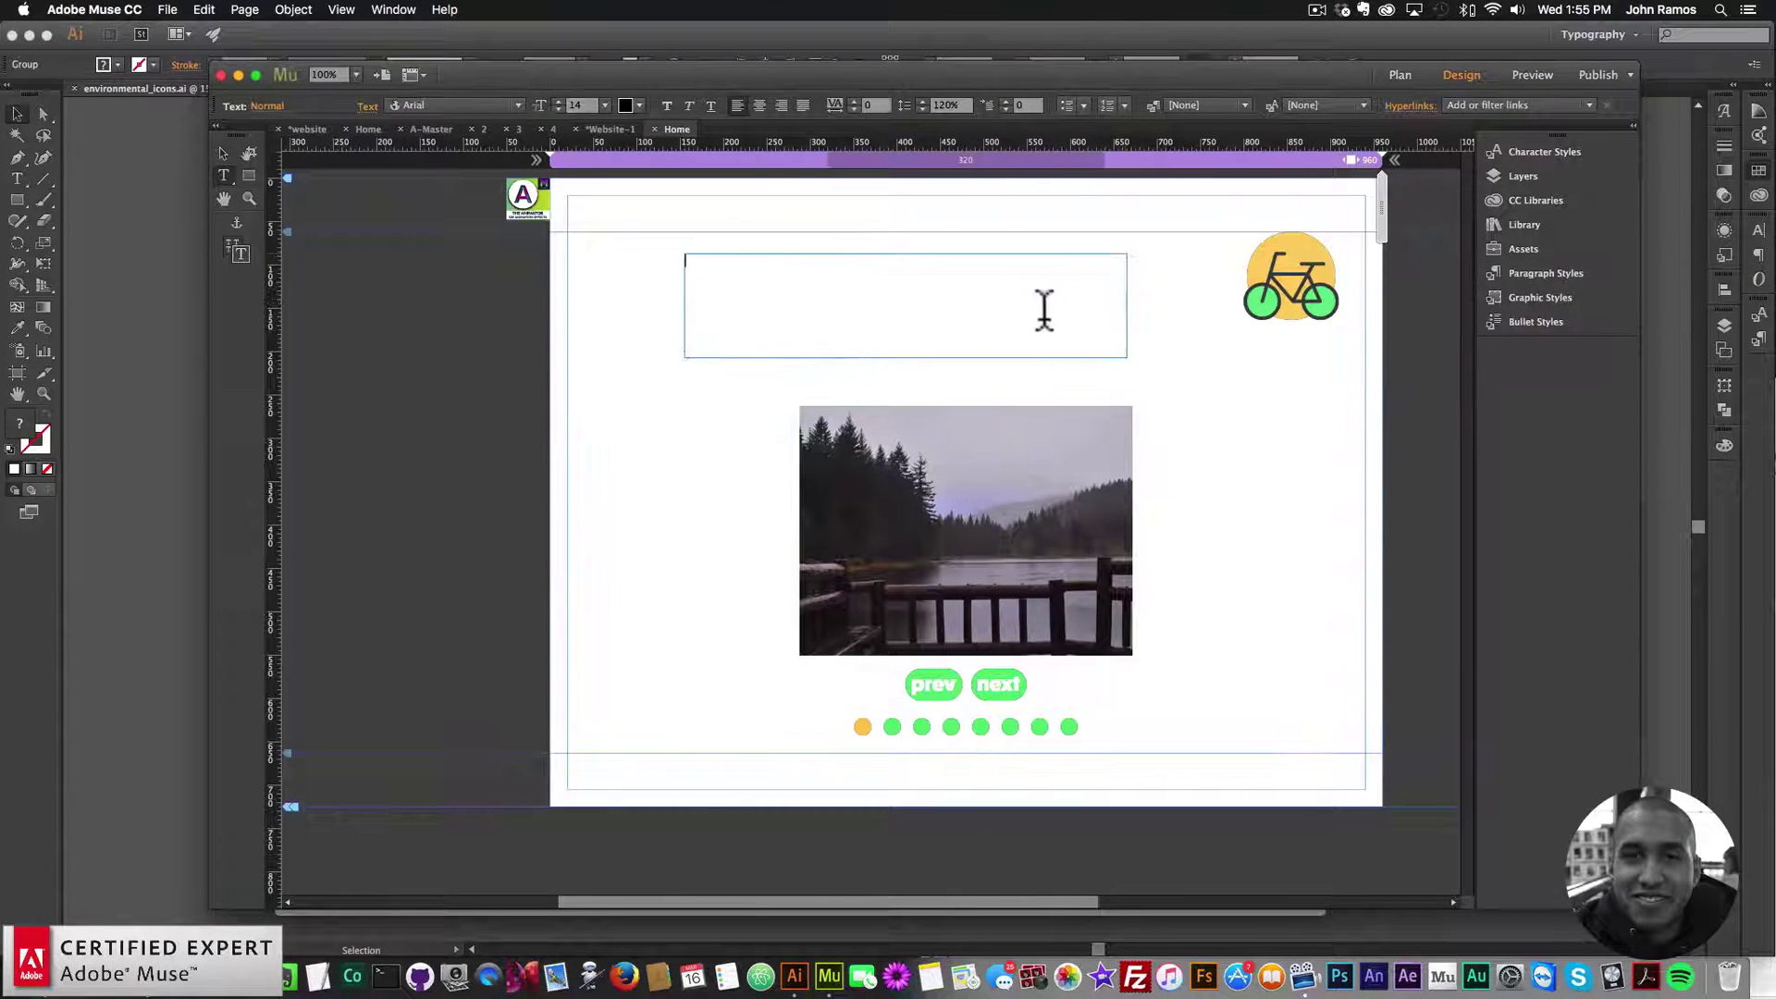
pyautogui.write('THE GRET')
pyautogui.press('BackSpace')
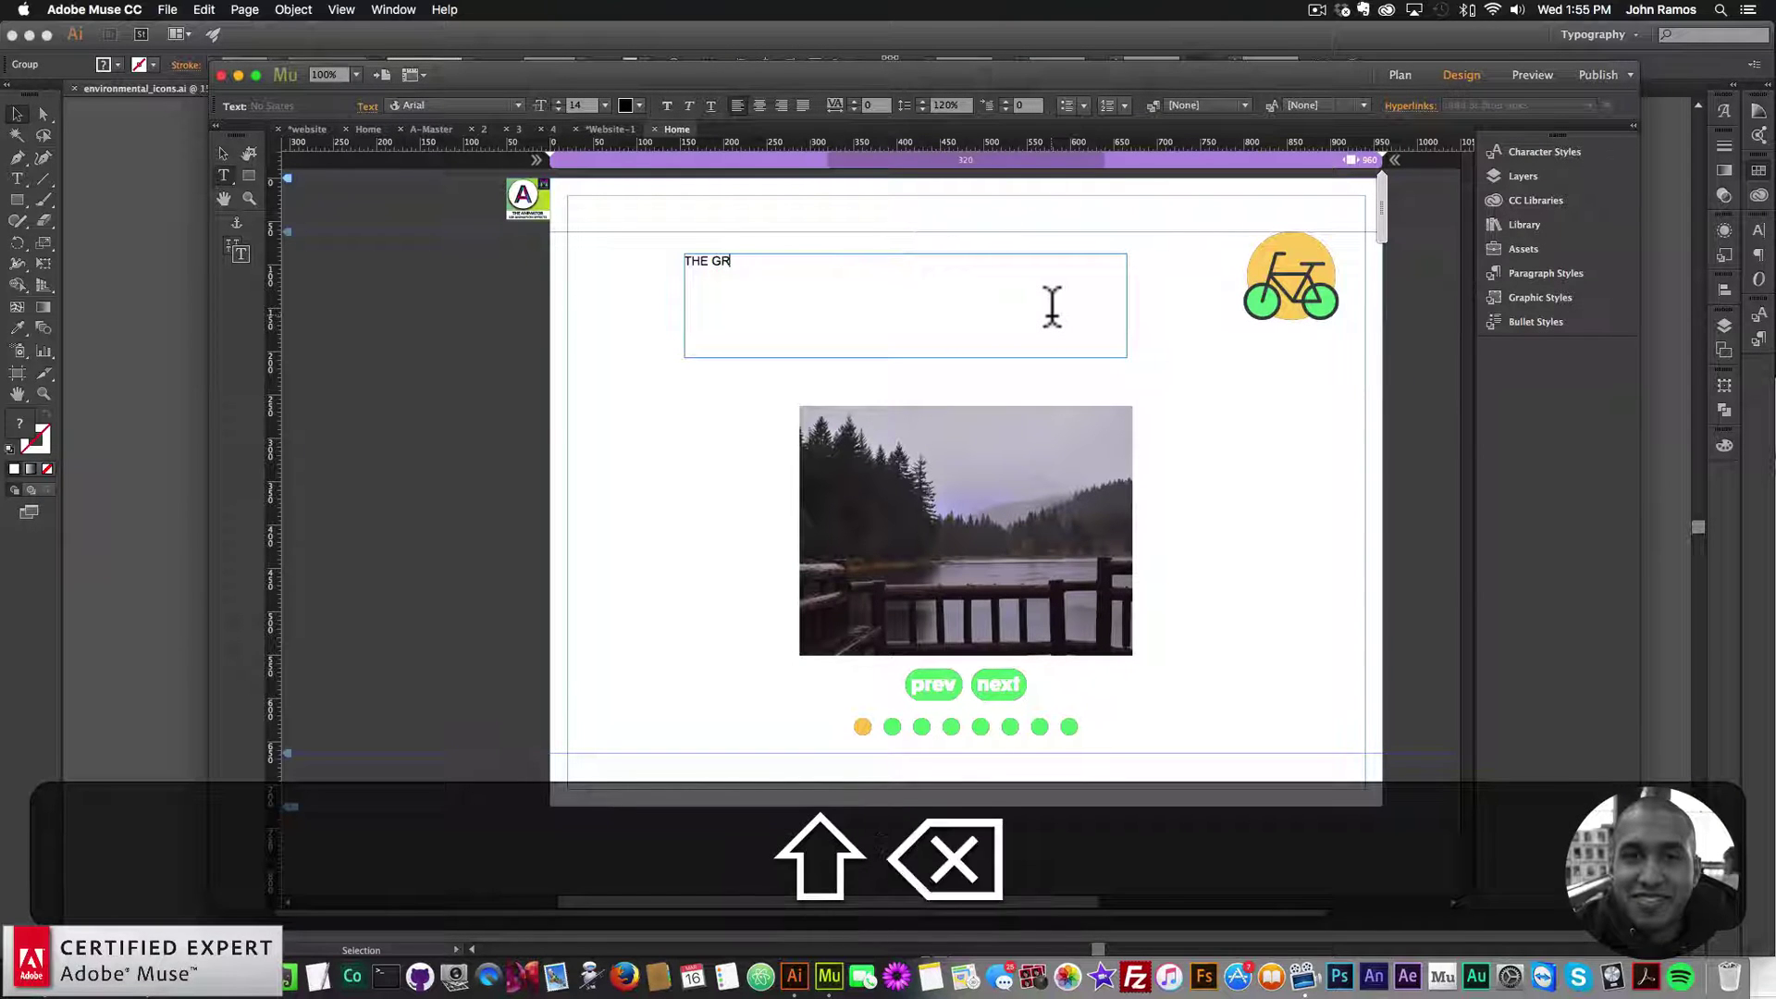
pyautogui.write('AT OUTDOORS')
# - Format the "THE GREAT OUTDOORS" title in FatFrank Heavy at size 60
pyautogui.press('super+a')
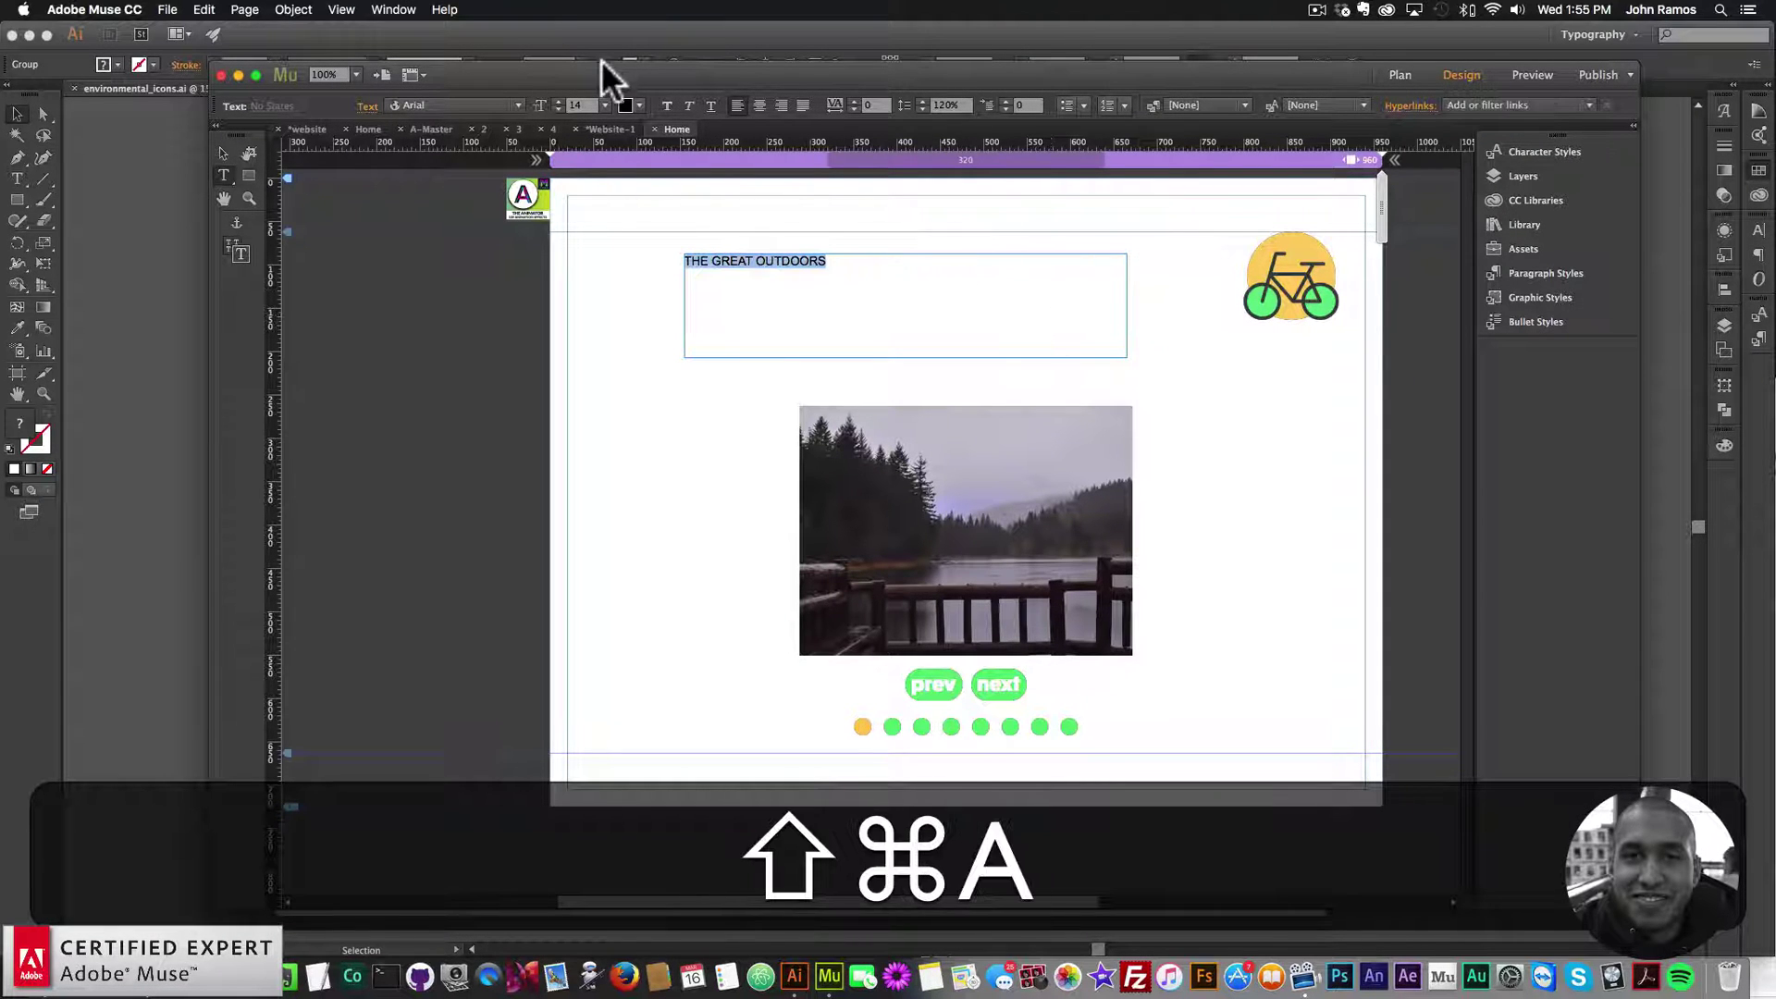
pyautogui.click(518, 105)
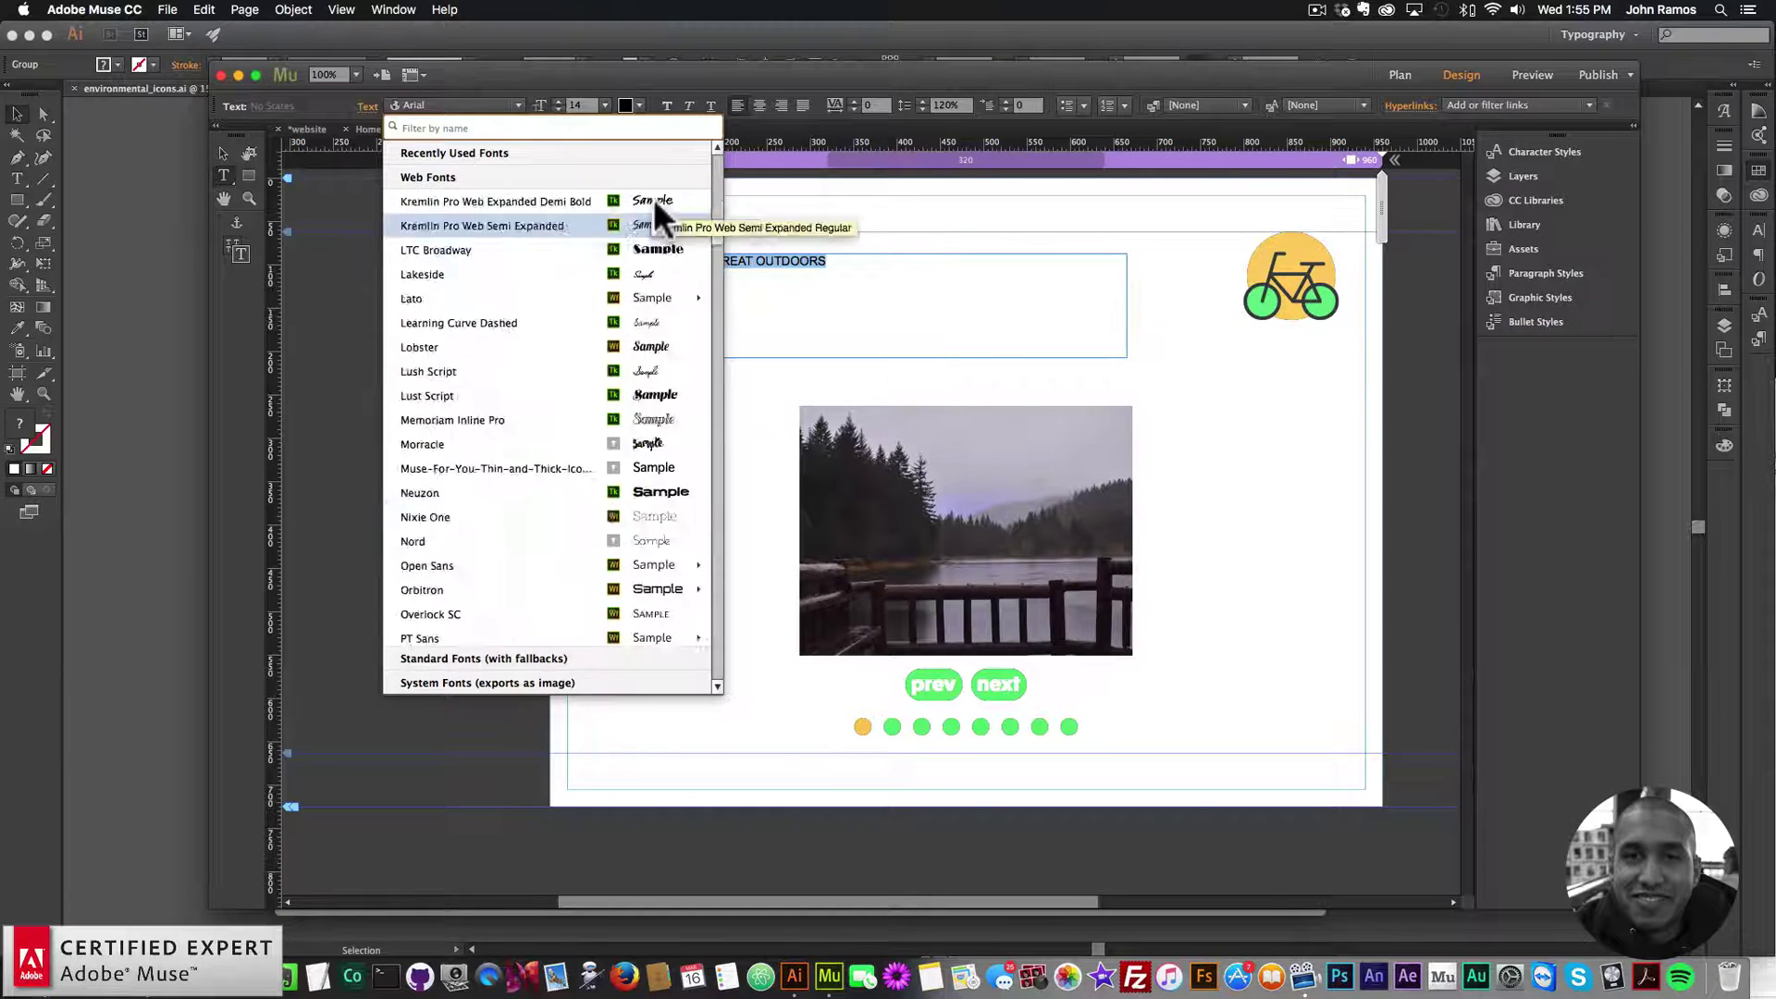
pyautogui.click(553, 177)
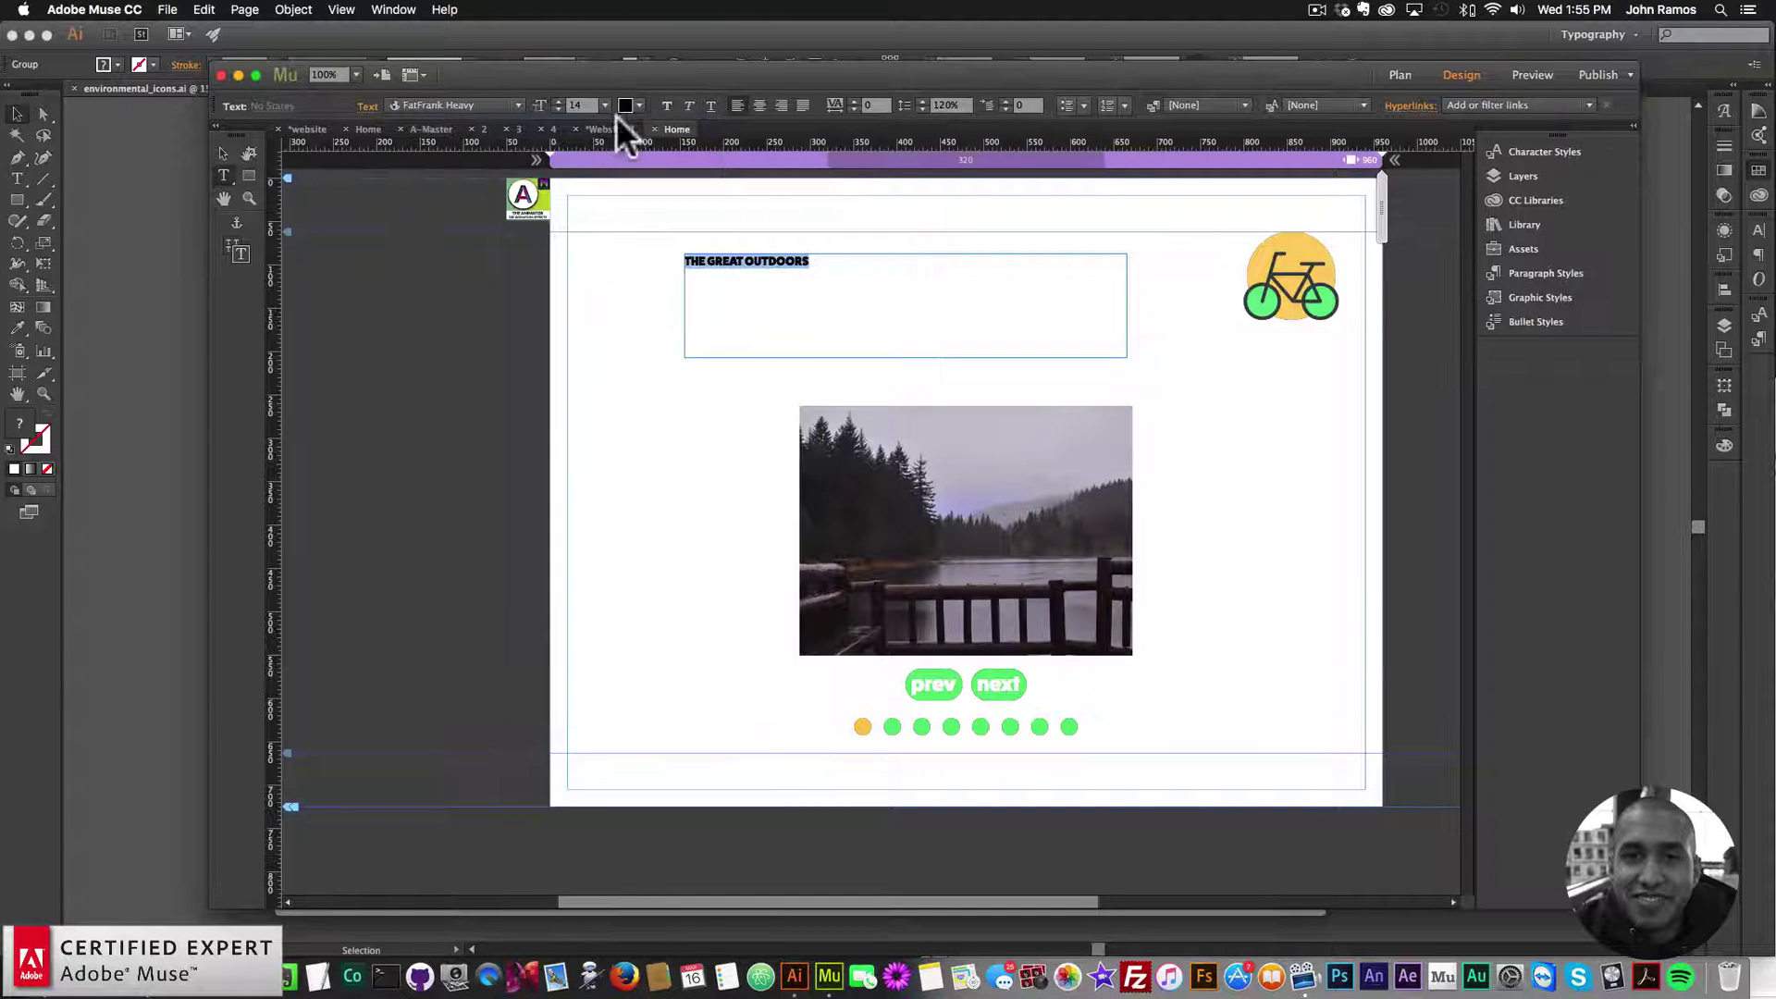
pyautogui.click(605, 105)
pyautogui.click(610, 352)
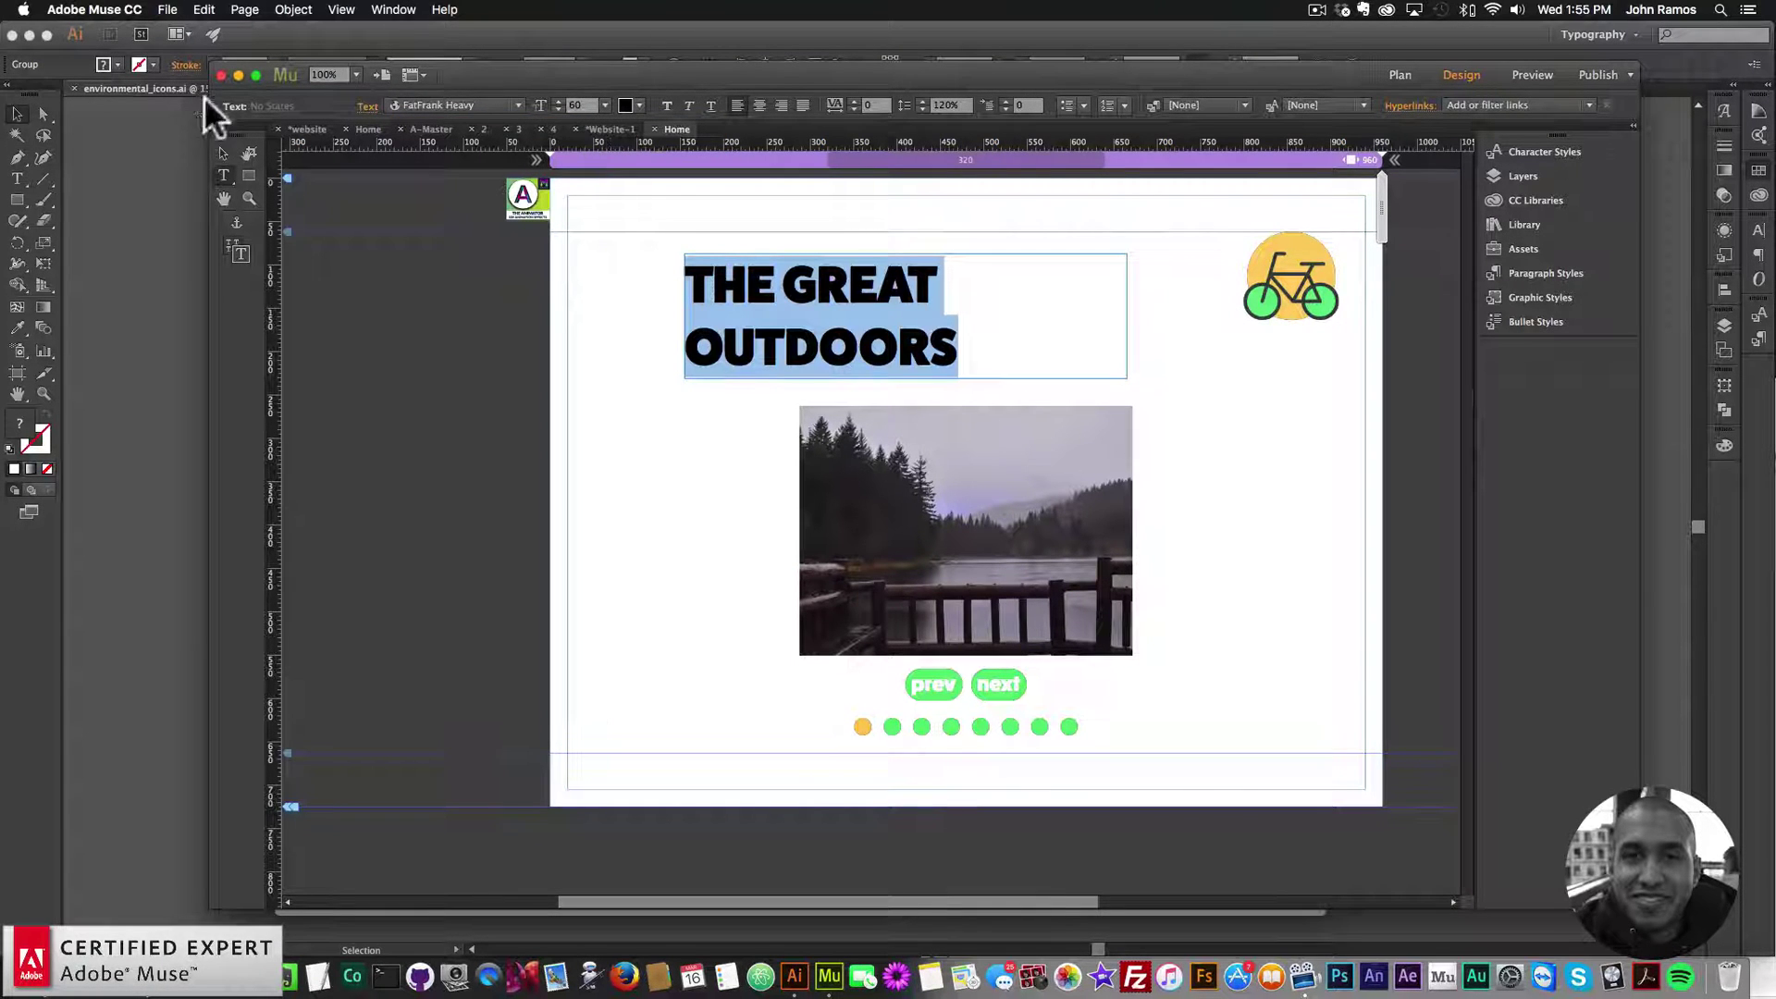
# - Resize the title frame to about 700 by 85 px and center its text
pyautogui.click(223, 153)
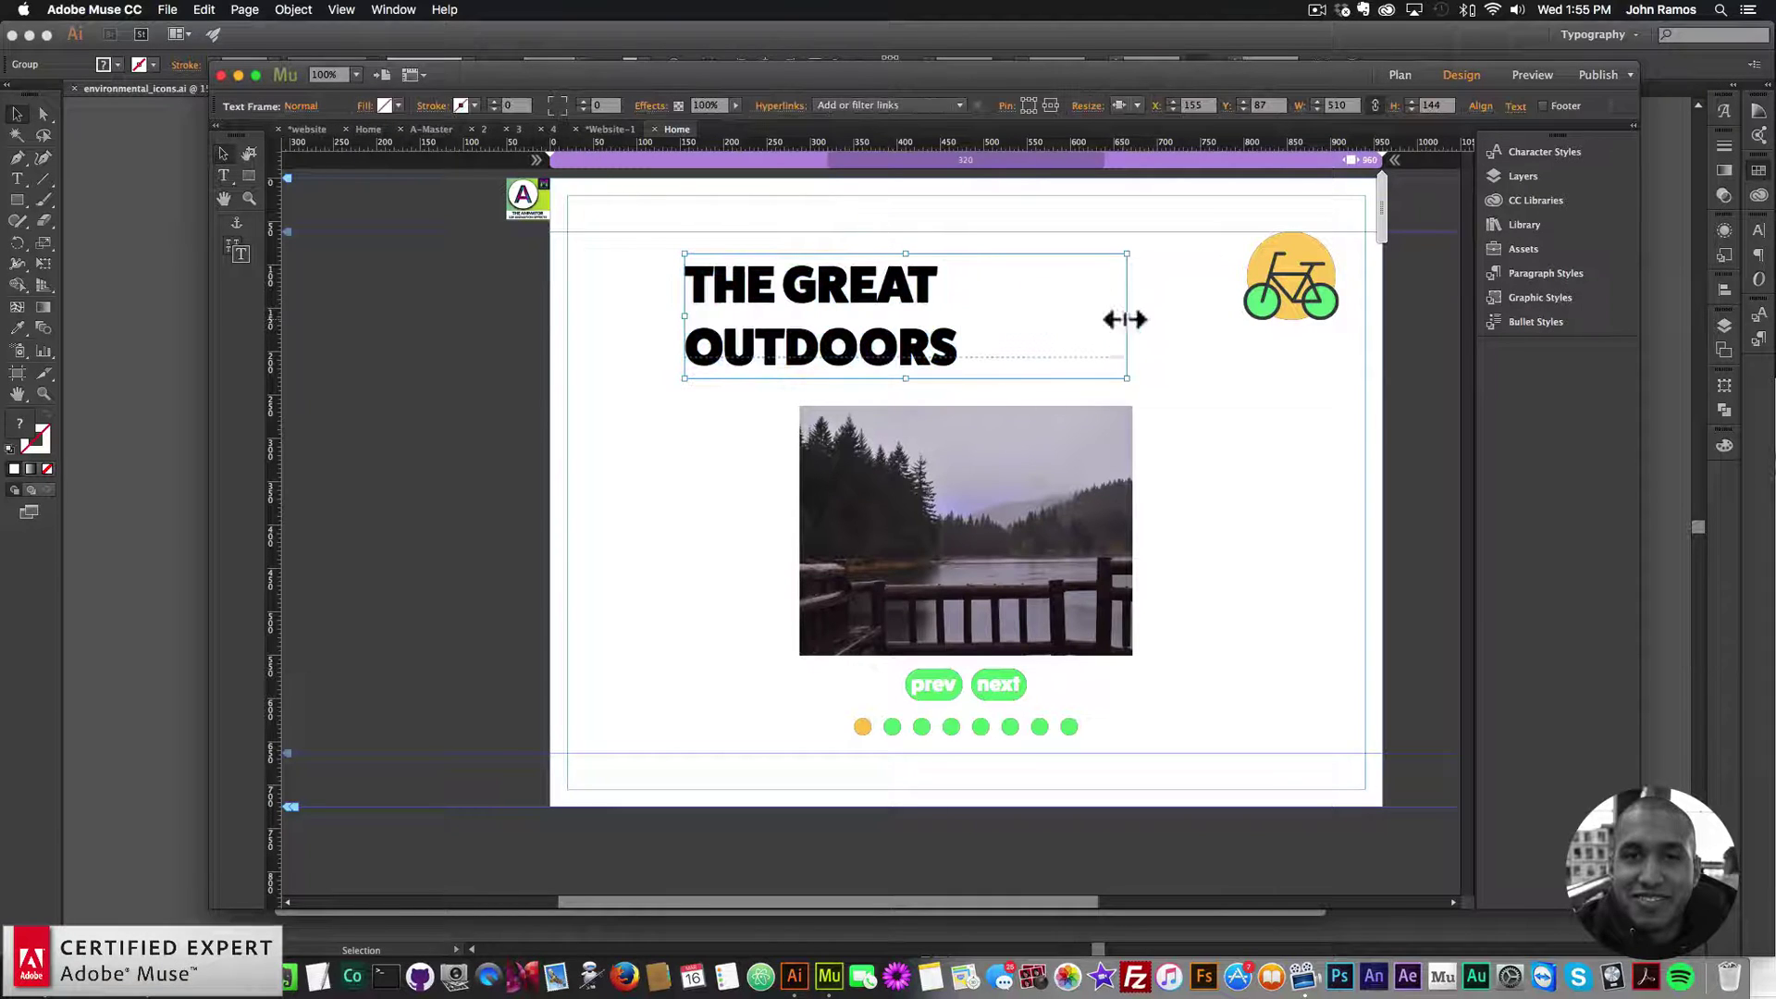
pyautogui.moveTo(1127, 316); pyautogui.dragTo(1290, 315)
pyautogui.doubleClick(1037, 303)
pyautogui.press('super+a')
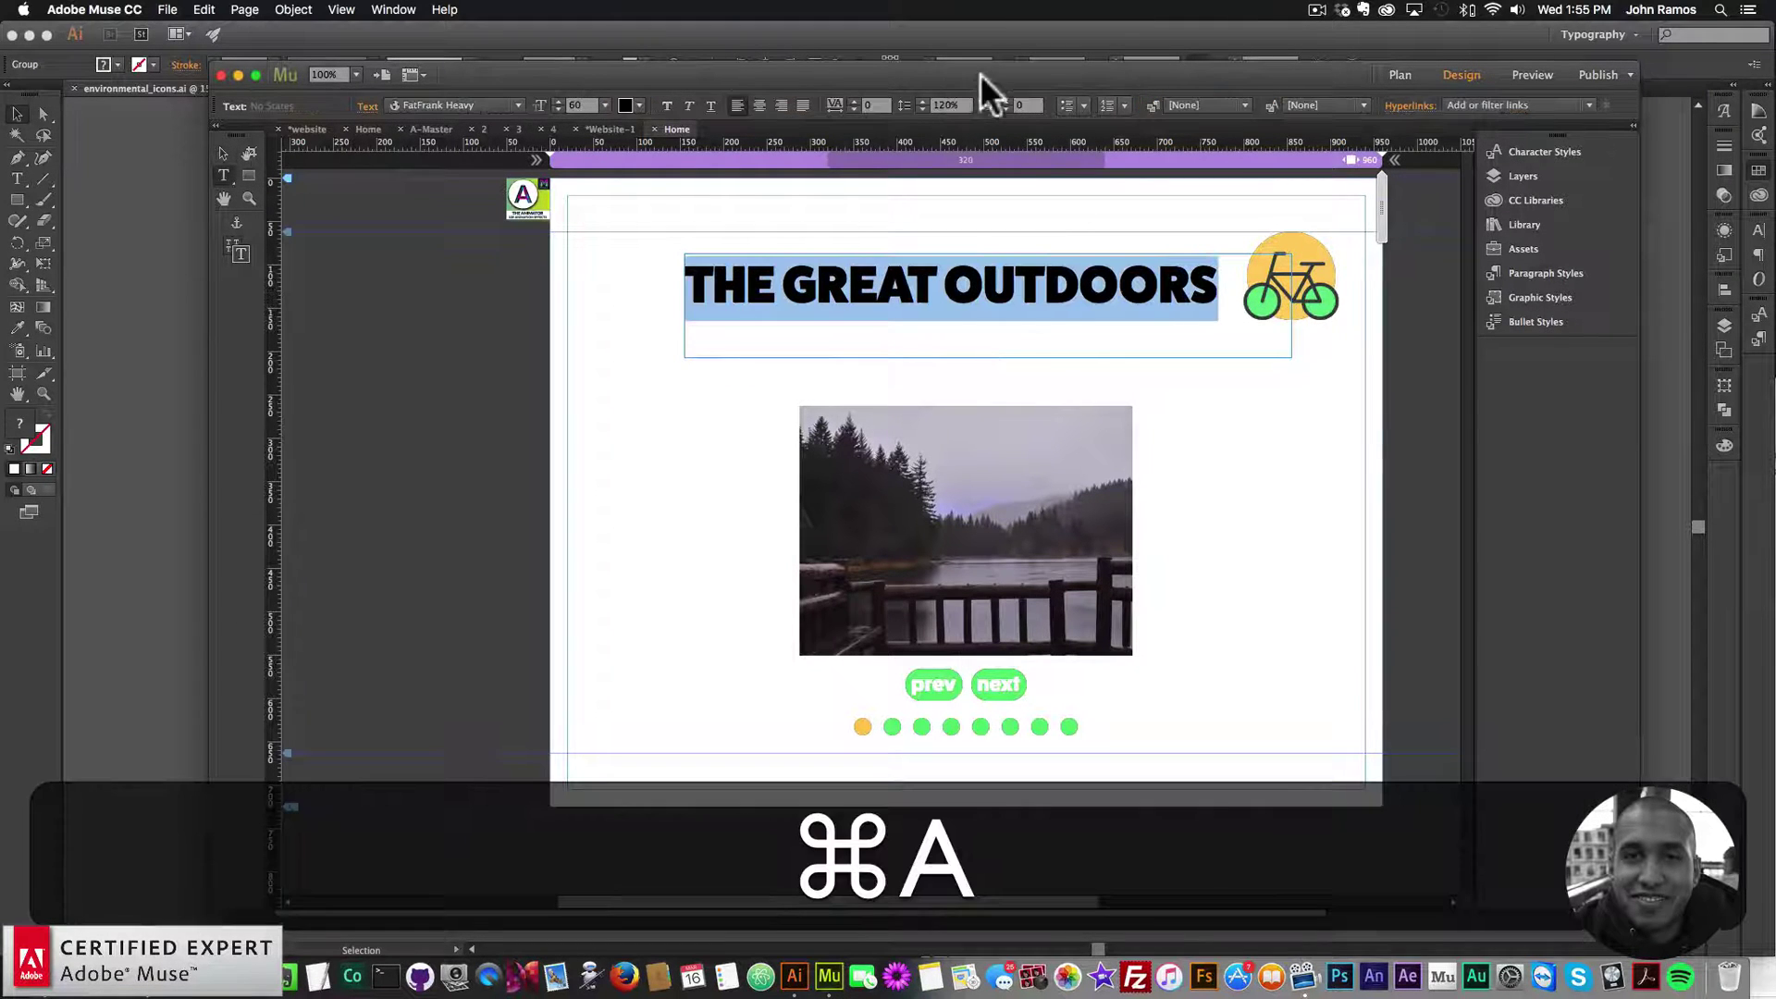
pyautogui.click(759, 105)
pyautogui.click(224, 152)
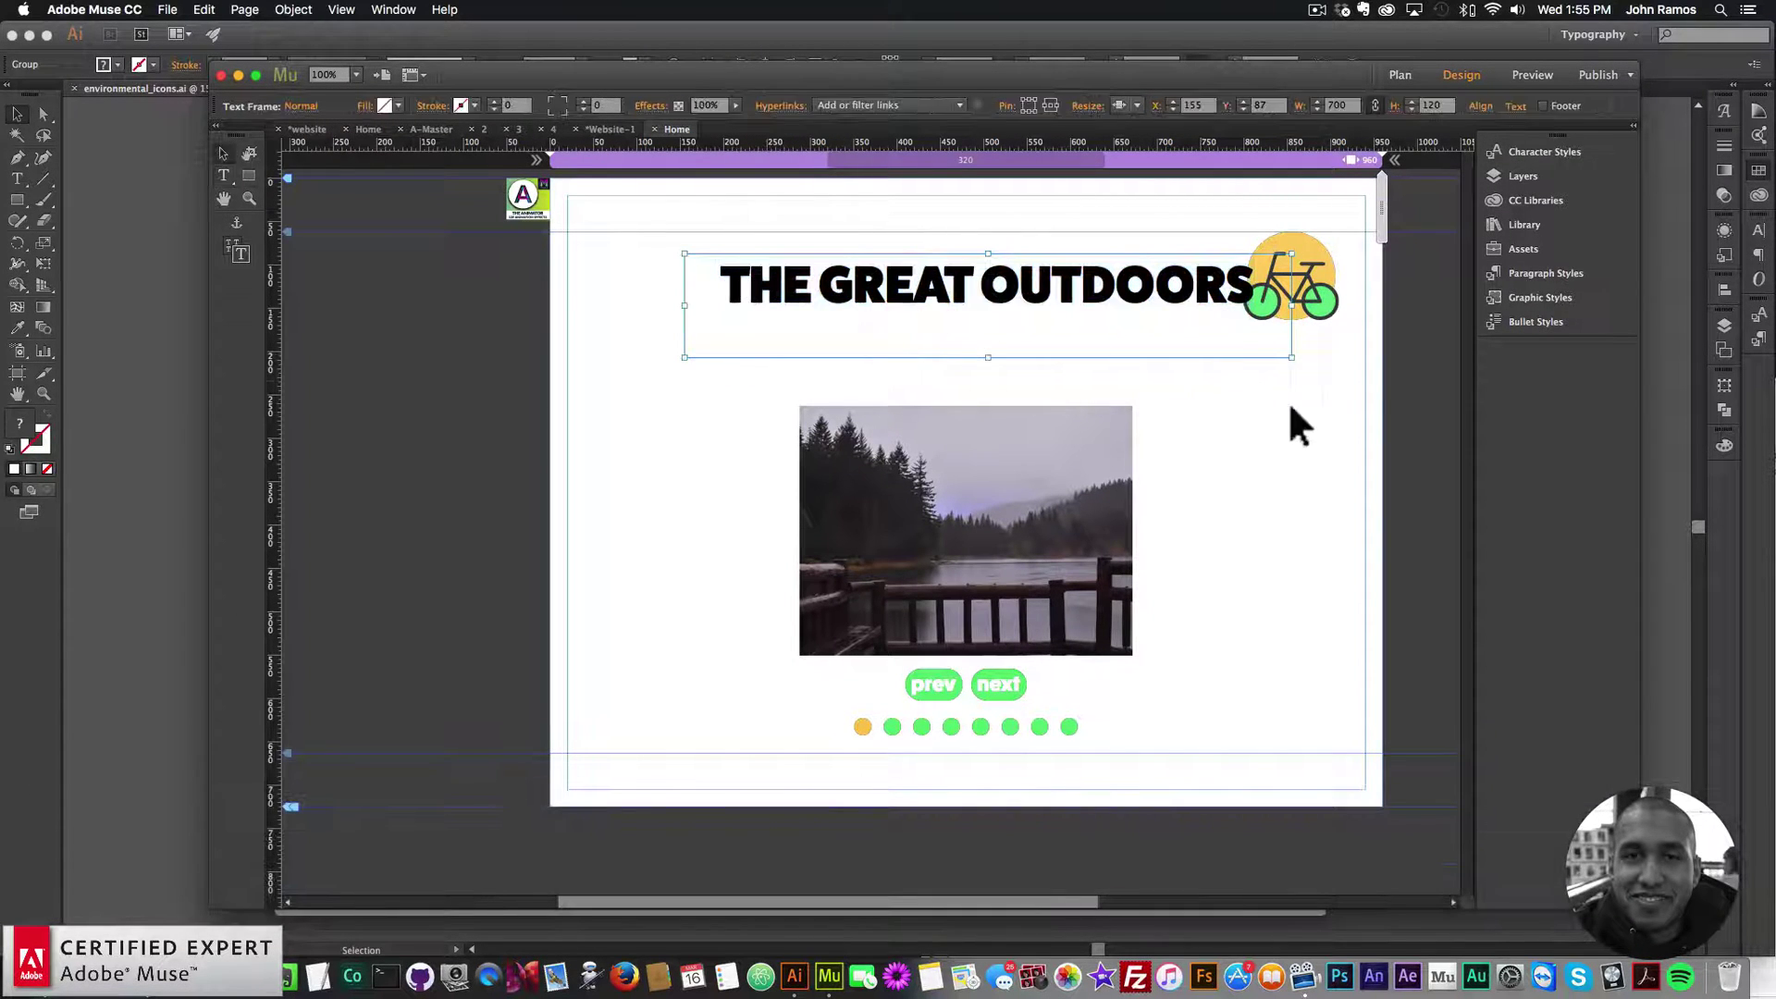
pyautogui.moveTo(988, 357); pyautogui.dragTo(988, 325)
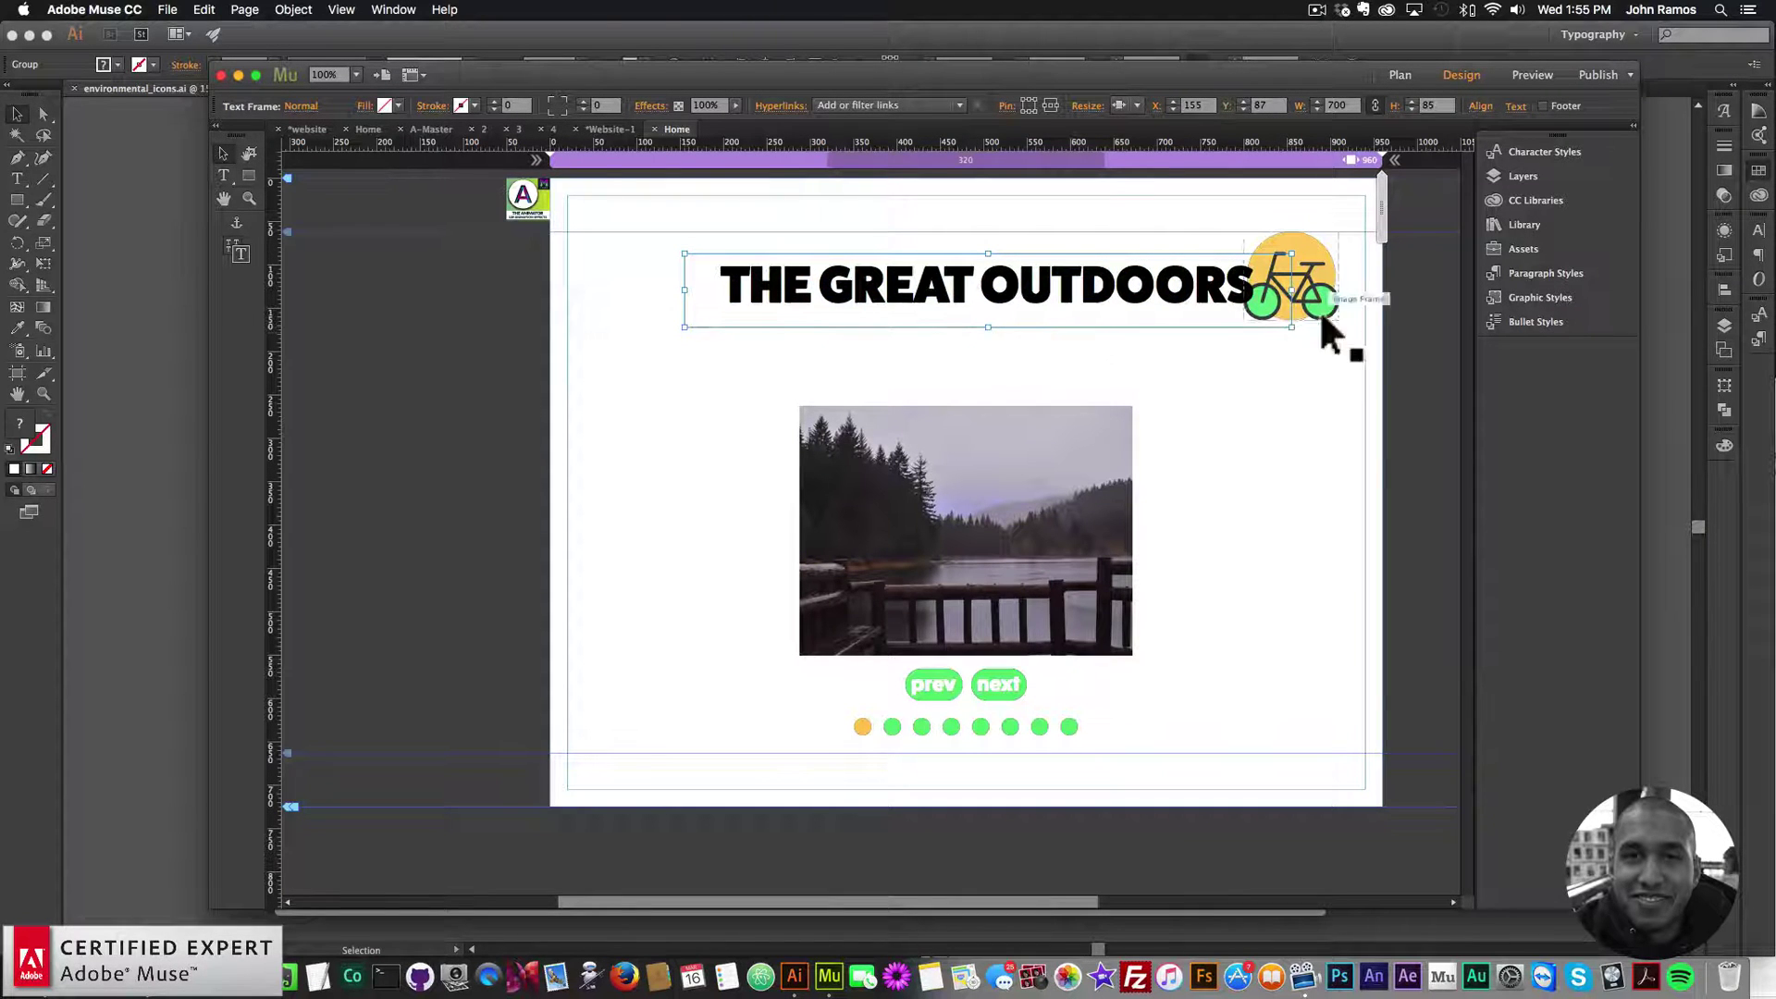
# - Rotate the title counterclockwise so it slopes upward toward the bicycle, and place it at about X 132, Y 201
pyautogui.moveTo(1308, 337); pyautogui.dragTo(1324, 246)
pyautogui.moveTo(1169, 270)
pyautogui.mouseDown()
pyautogui.moveTo(1161, 248)
pyautogui.moveTo(1147, 268)
pyautogui.mouseUp()
pyautogui.click(1240, 536)
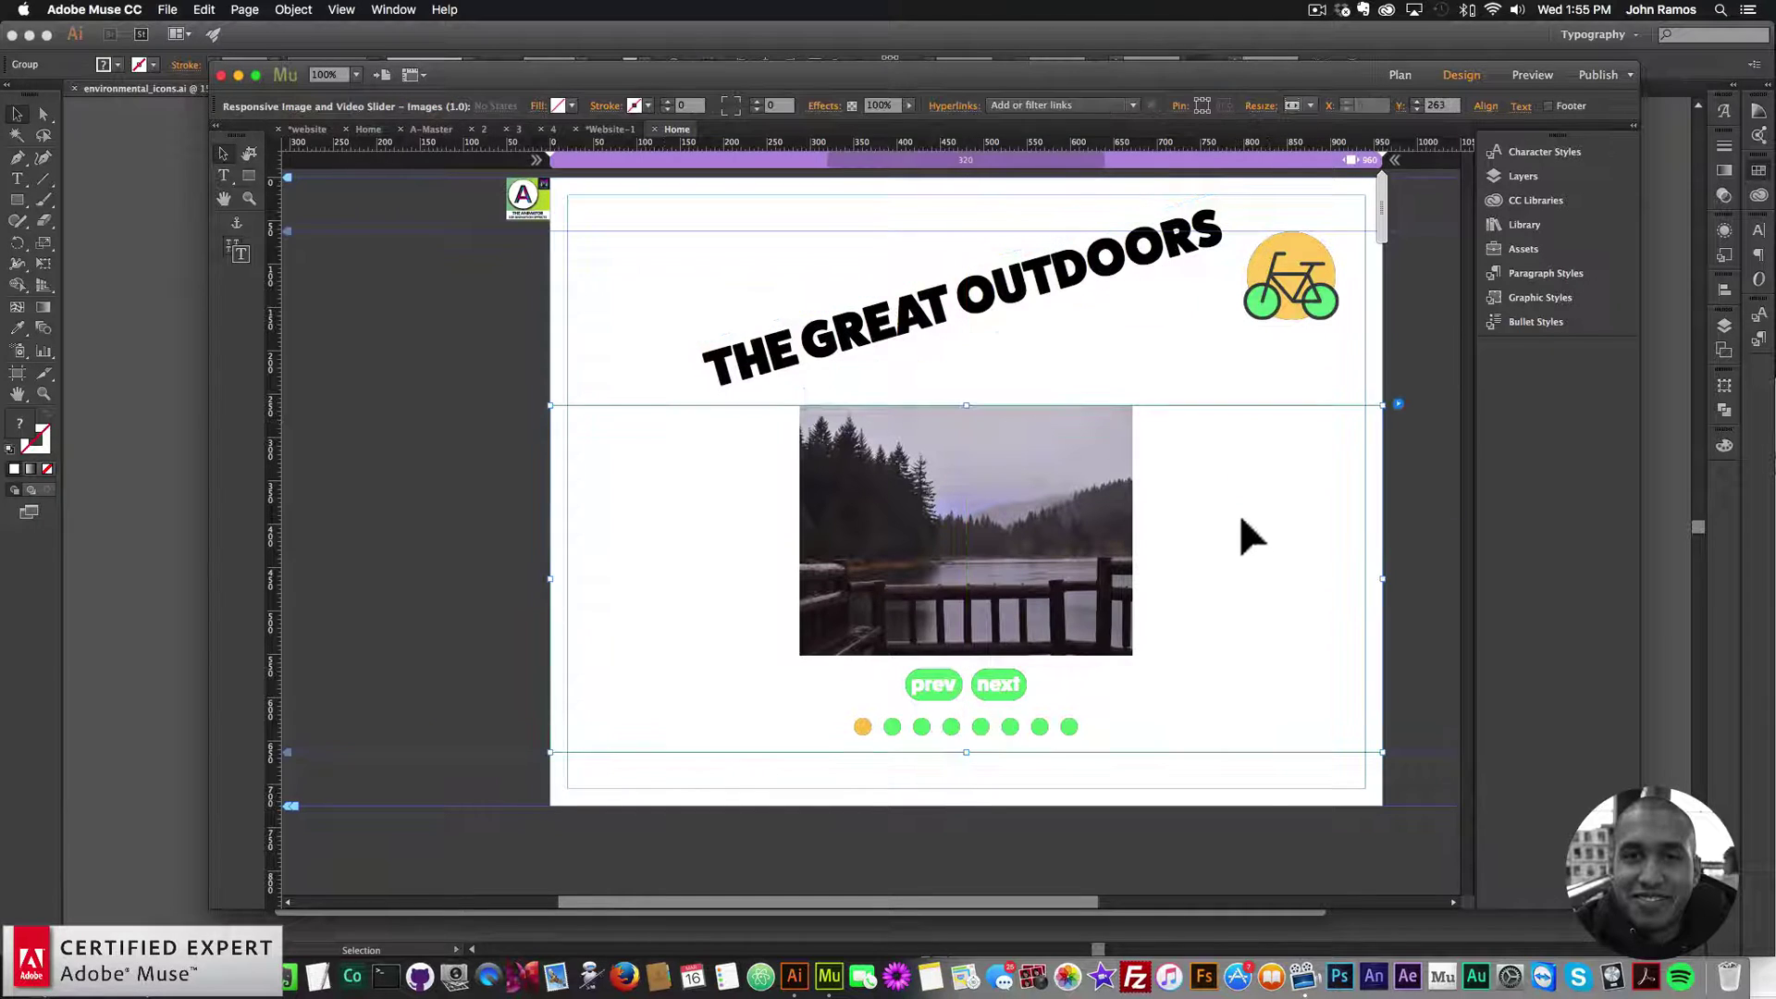
# - Color the whole title text with the saved green swatch
pyautogui.doubleClick(999, 292)
pyautogui.press('cmd+a')
pyautogui.click(629, 104)
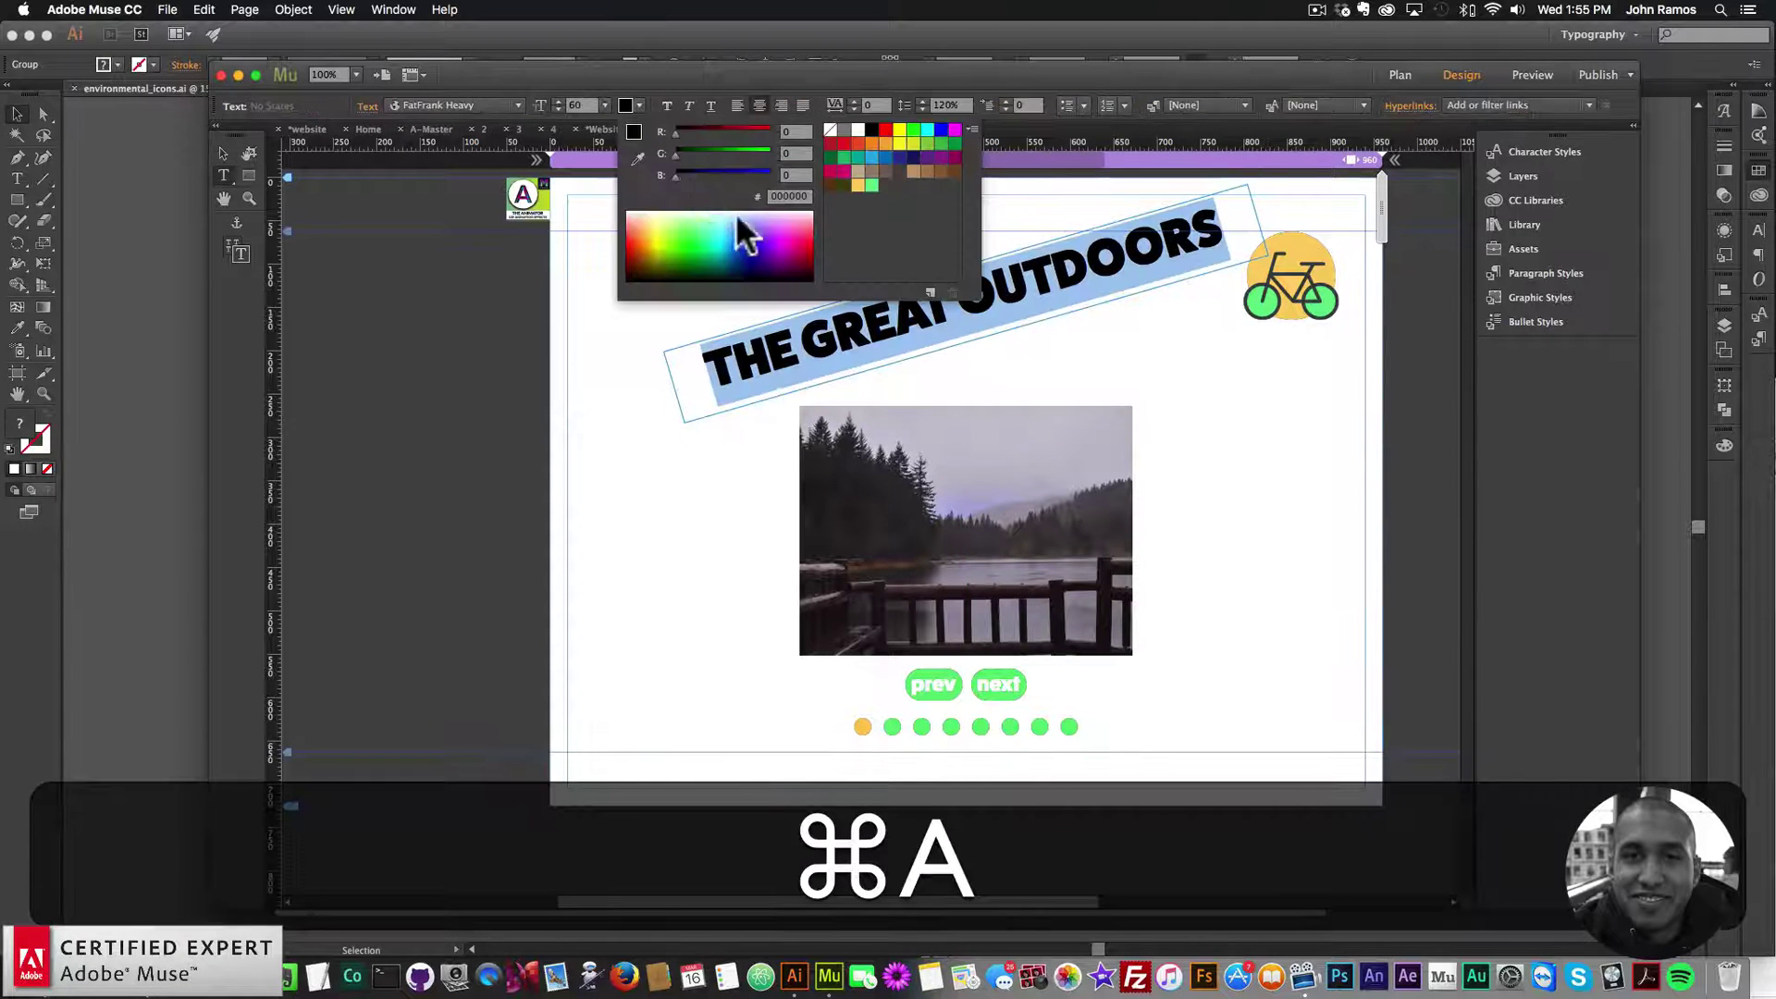
pyautogui.click(871, 185)
pyautogui.click(216, 150)
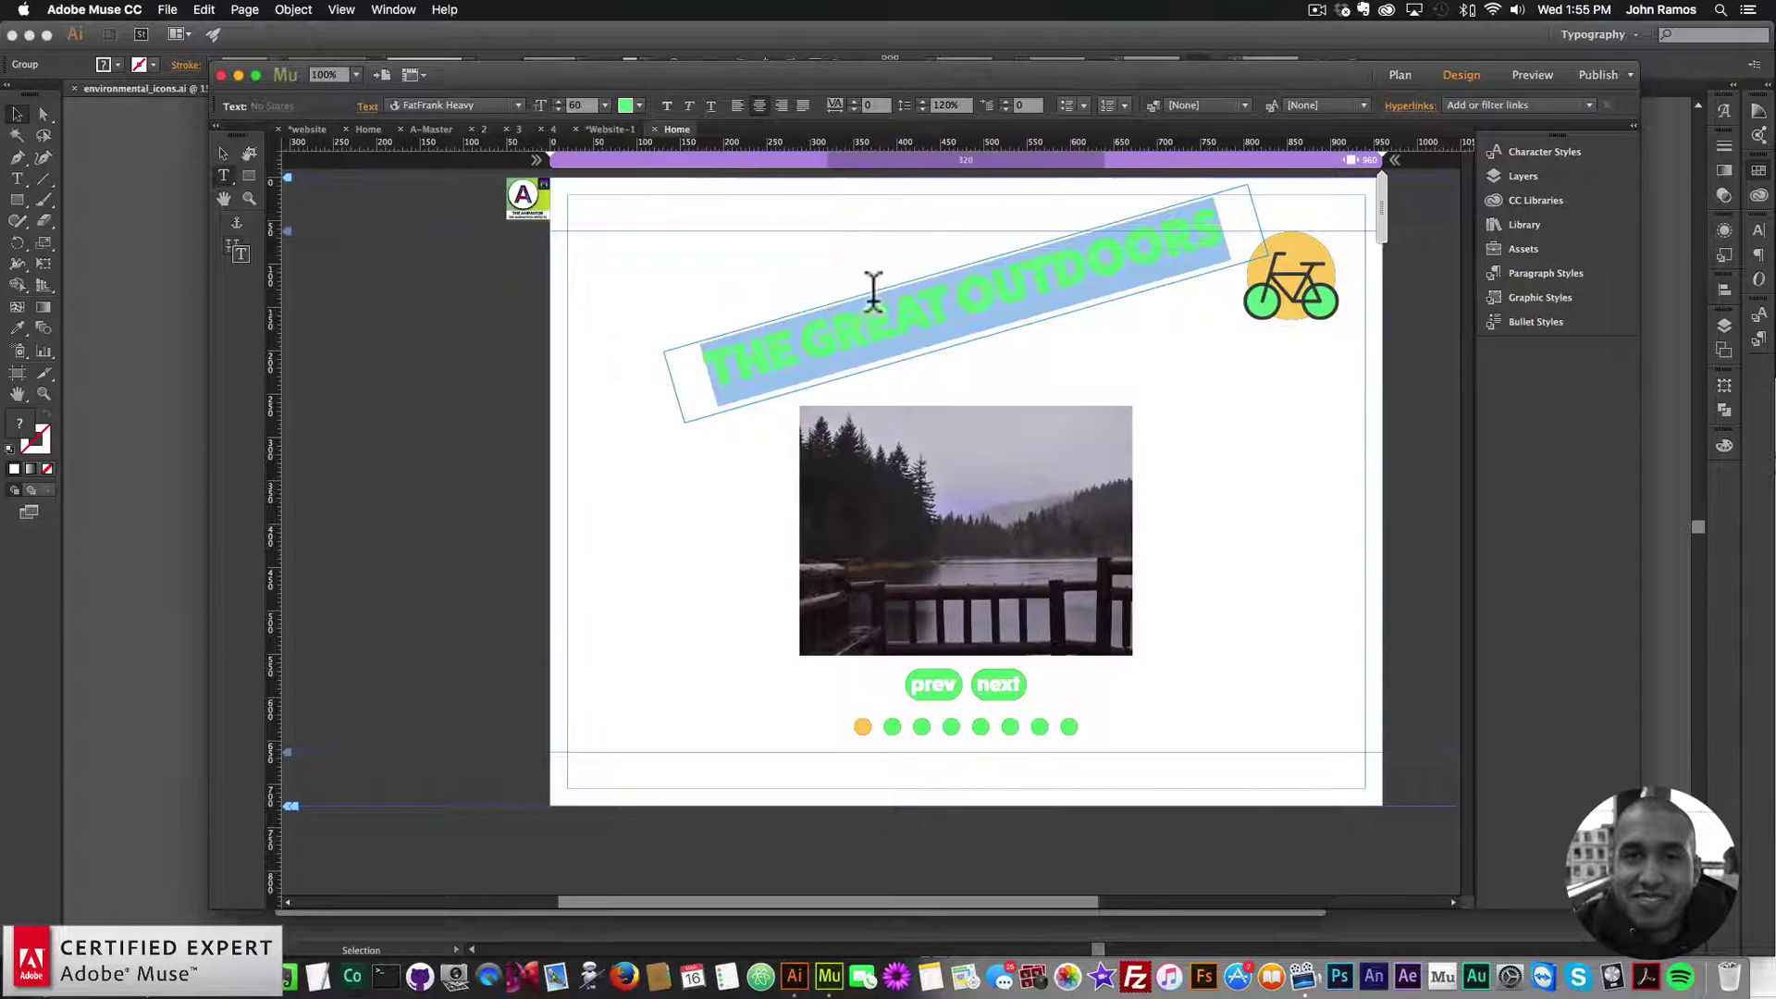
pyautogui.click(222, 154)
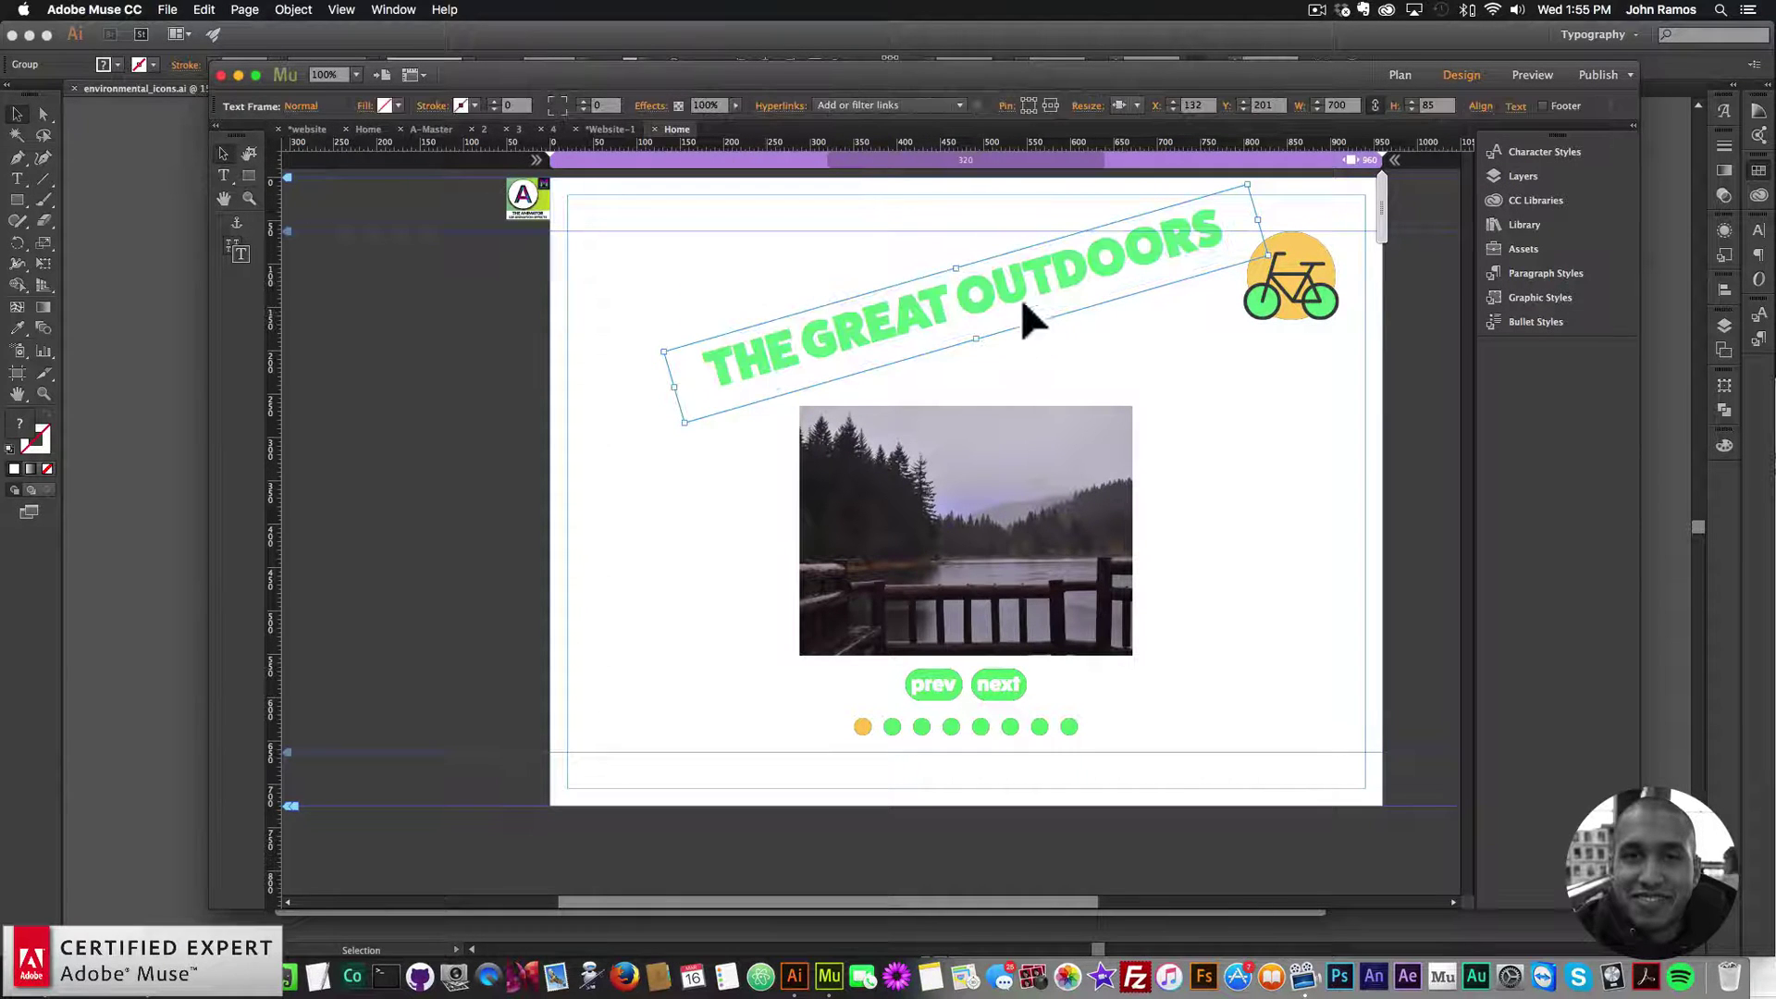
# - Add a shadow to the title with blur 0, distance 4 and the saved yellow swatch as its color
pyautogui.click(651, 107)
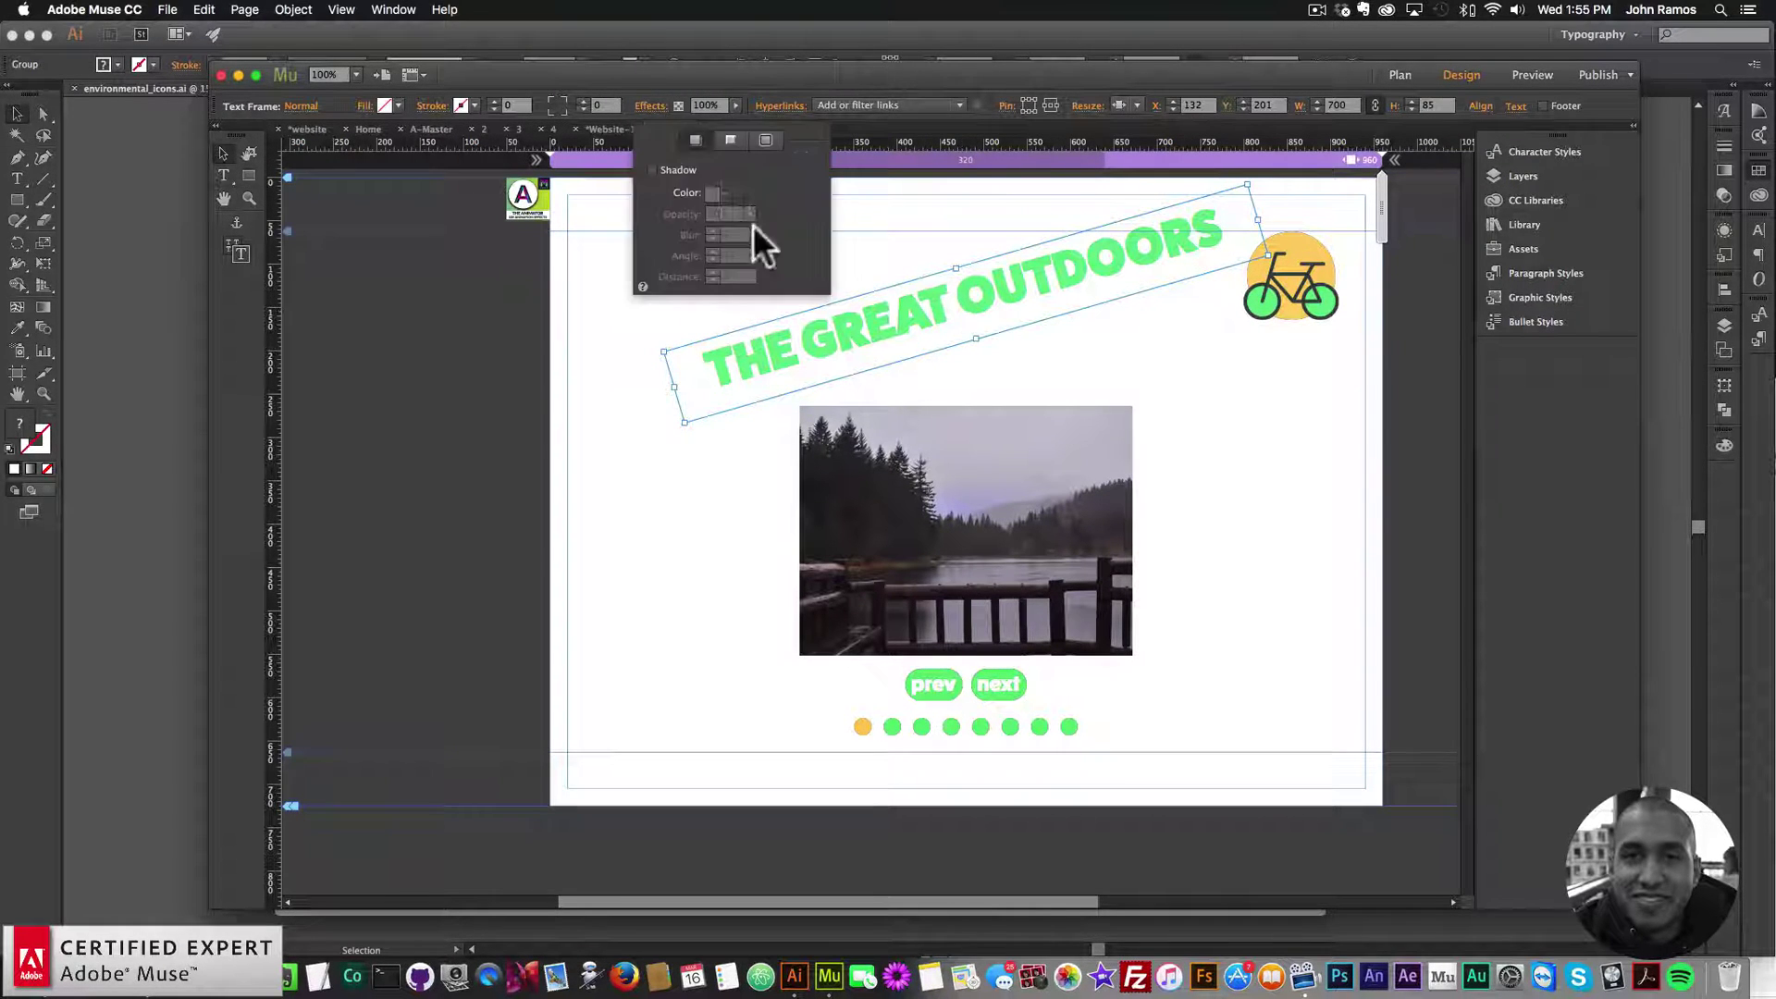
pyautogui.click(653, 170)
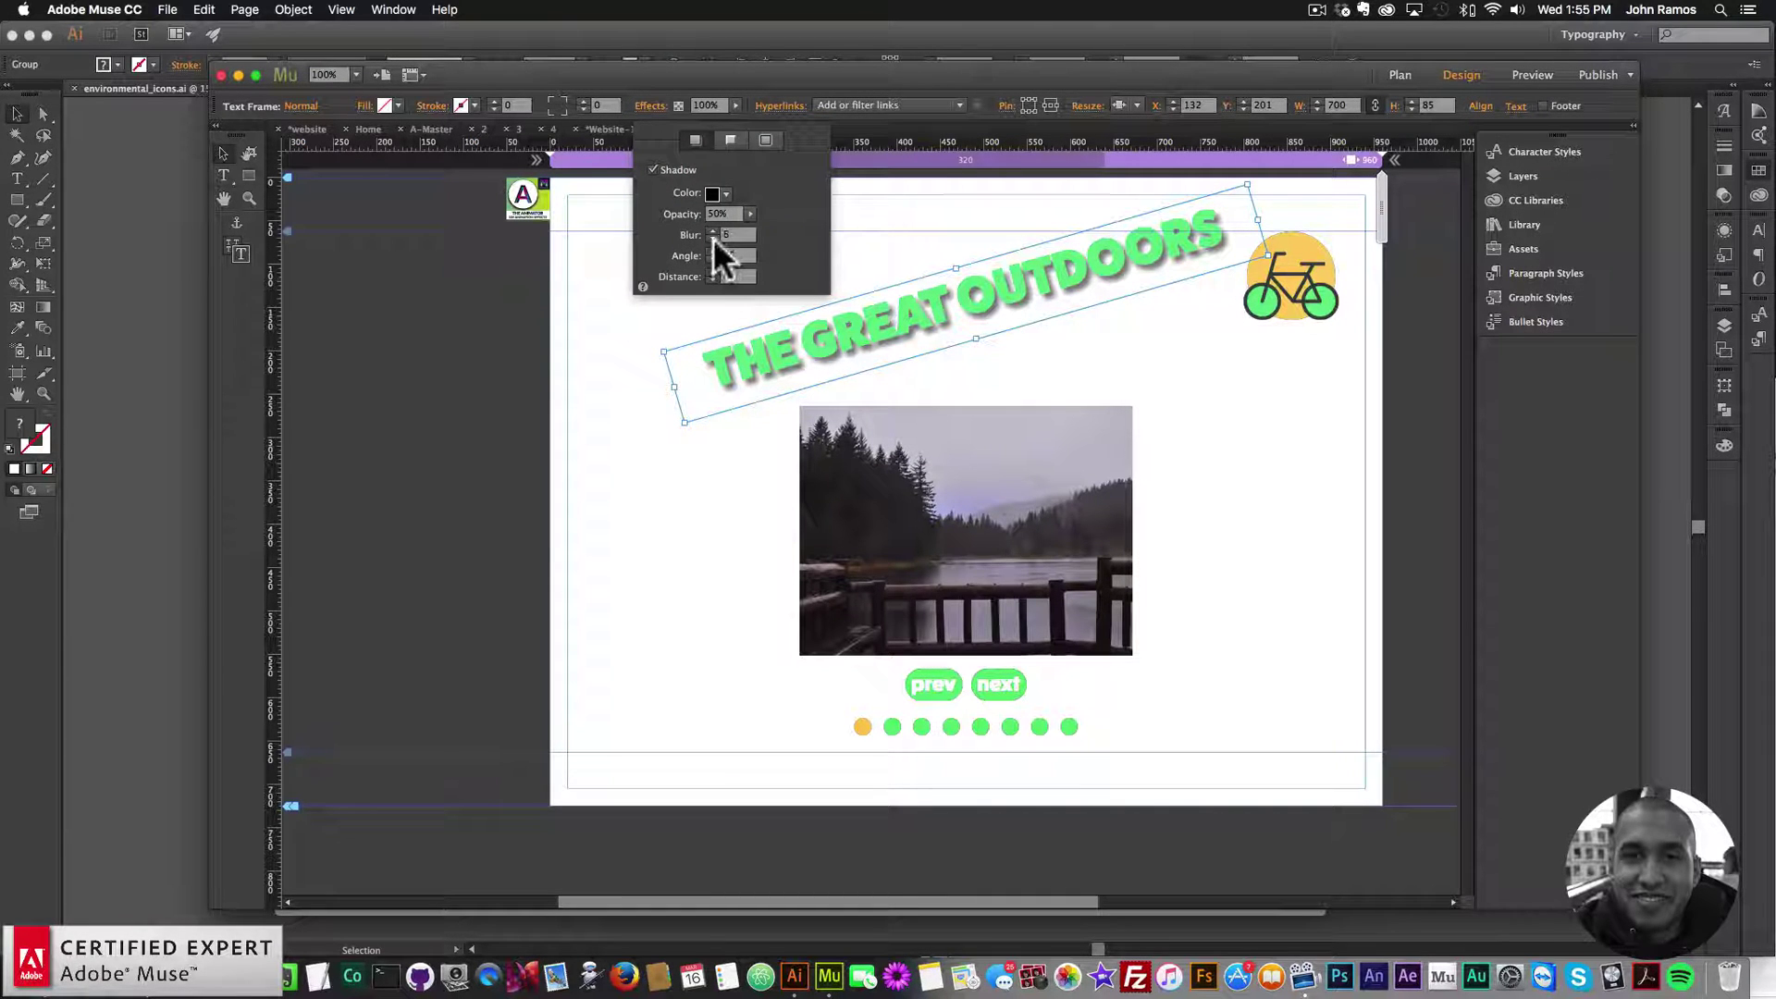
pyautogui.write('2')
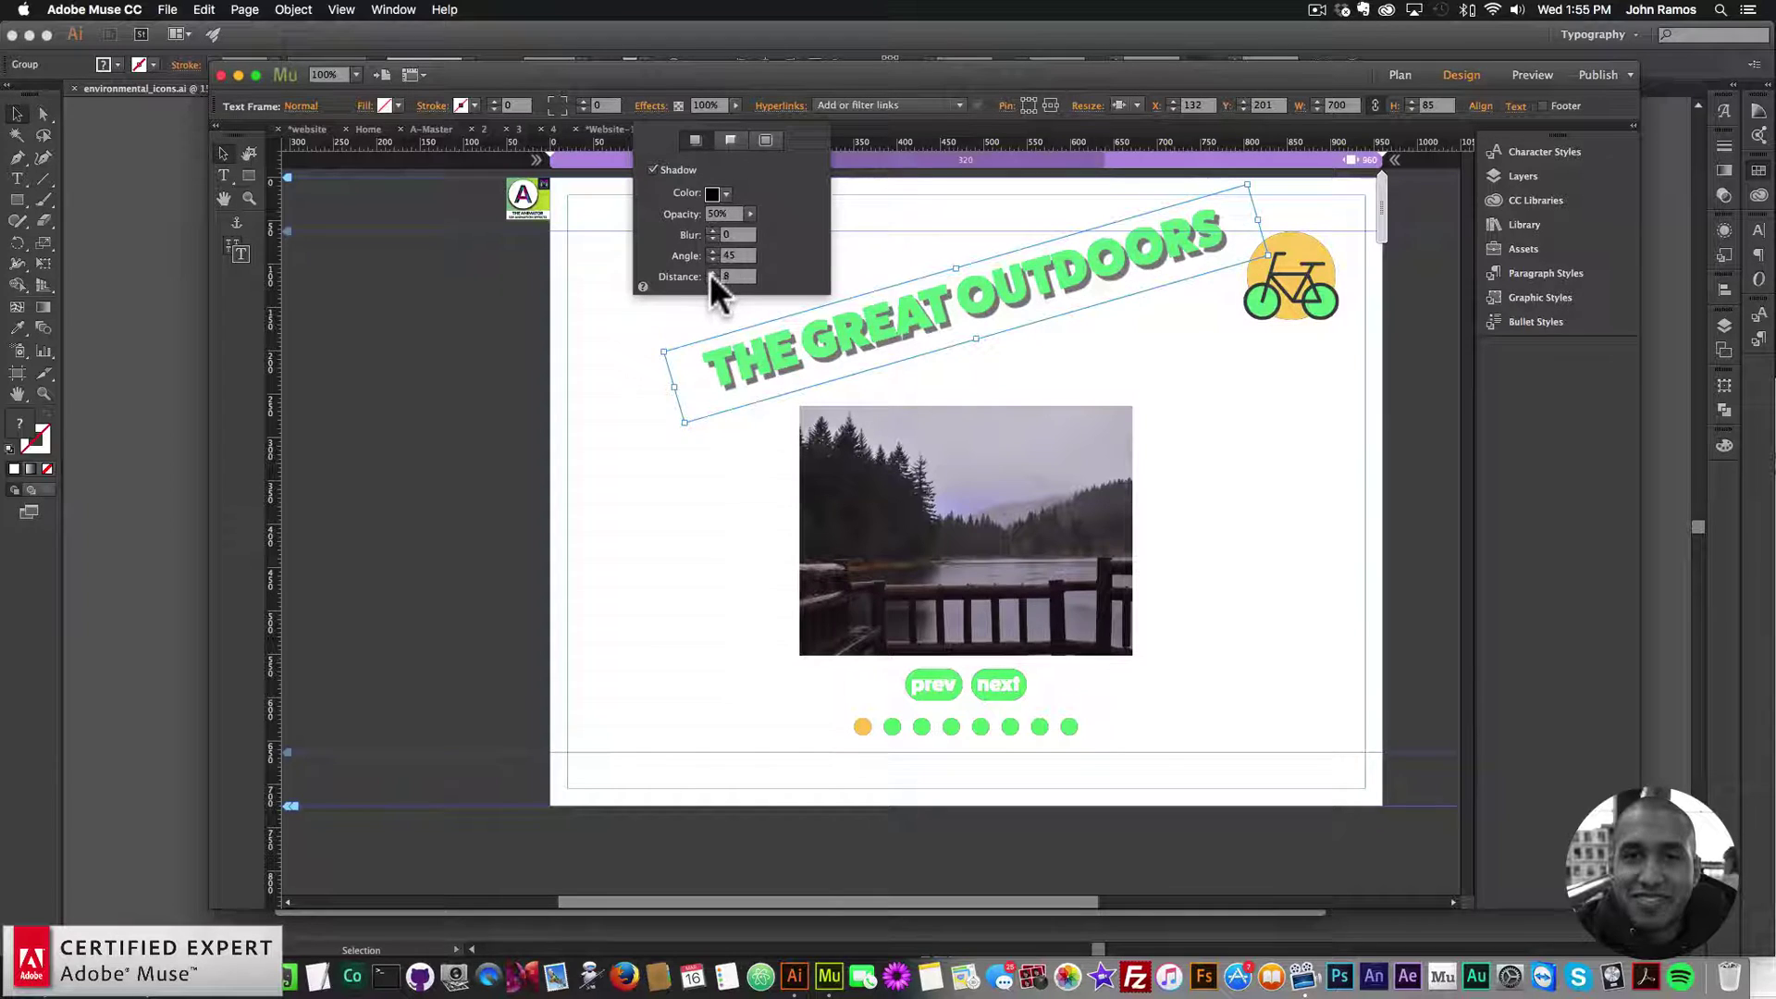
pyautogui.click(712, 276)
pyautogui.click(711, 277)
pyautogui.click(711, 273)
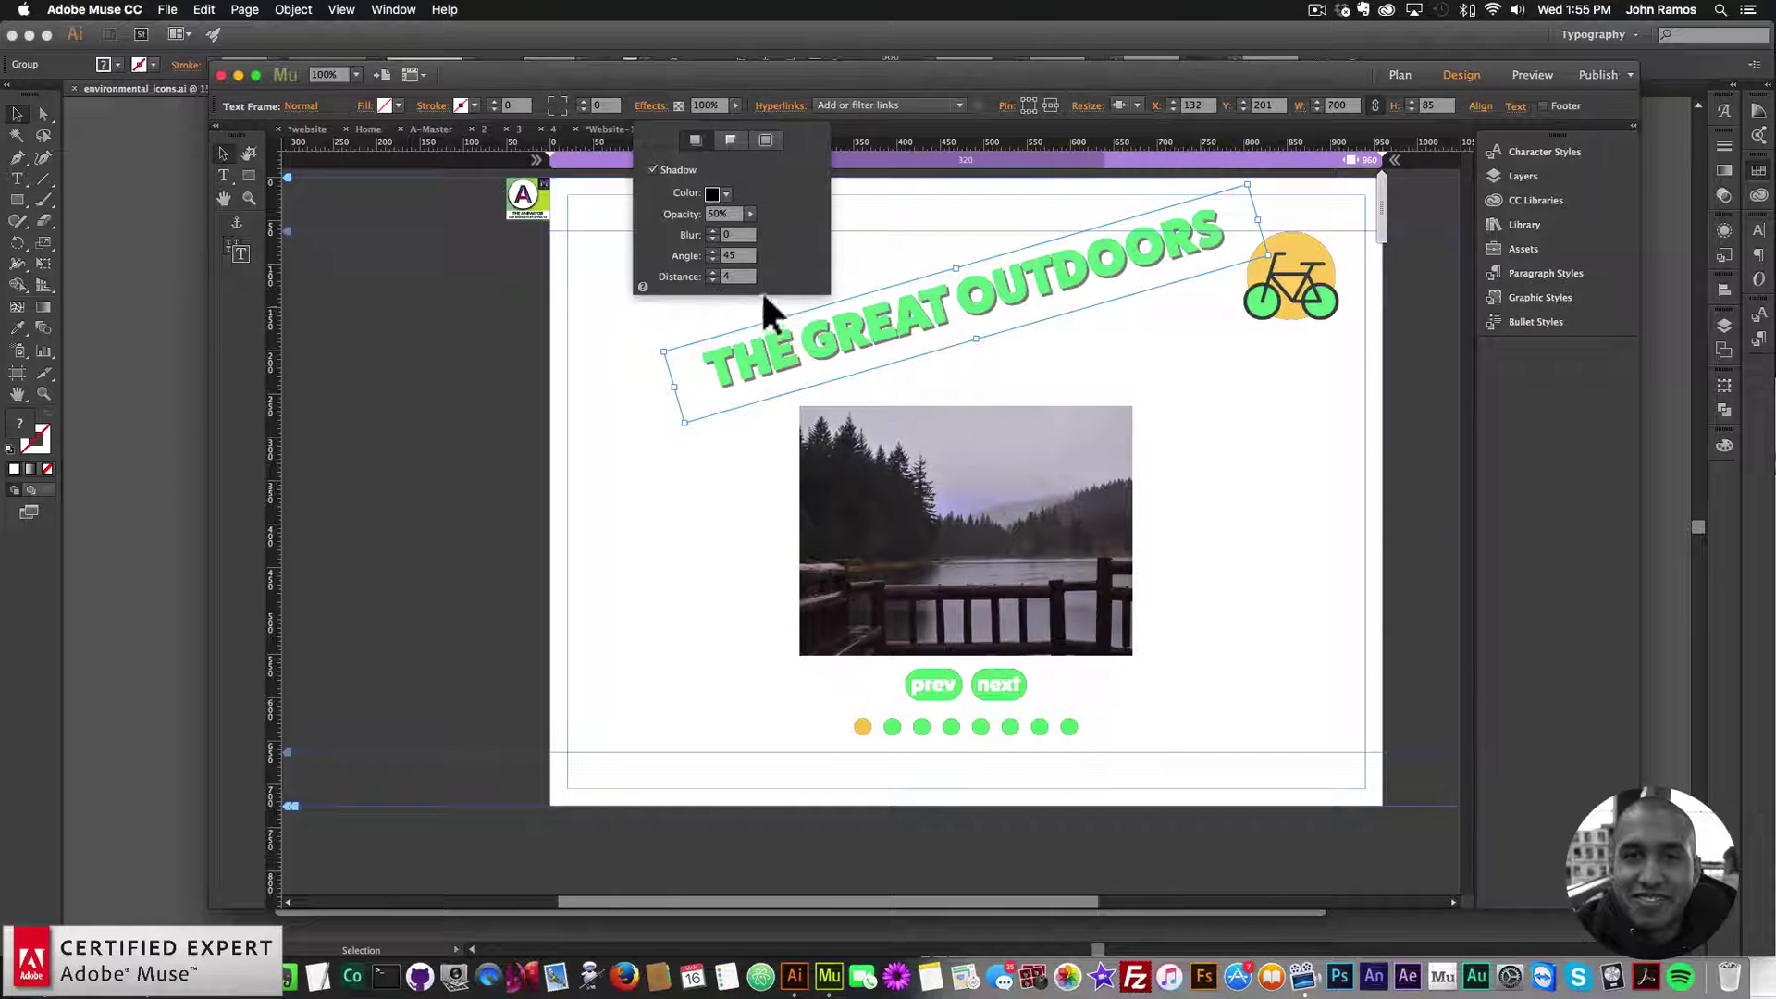
pyautogui.click(713, 193)
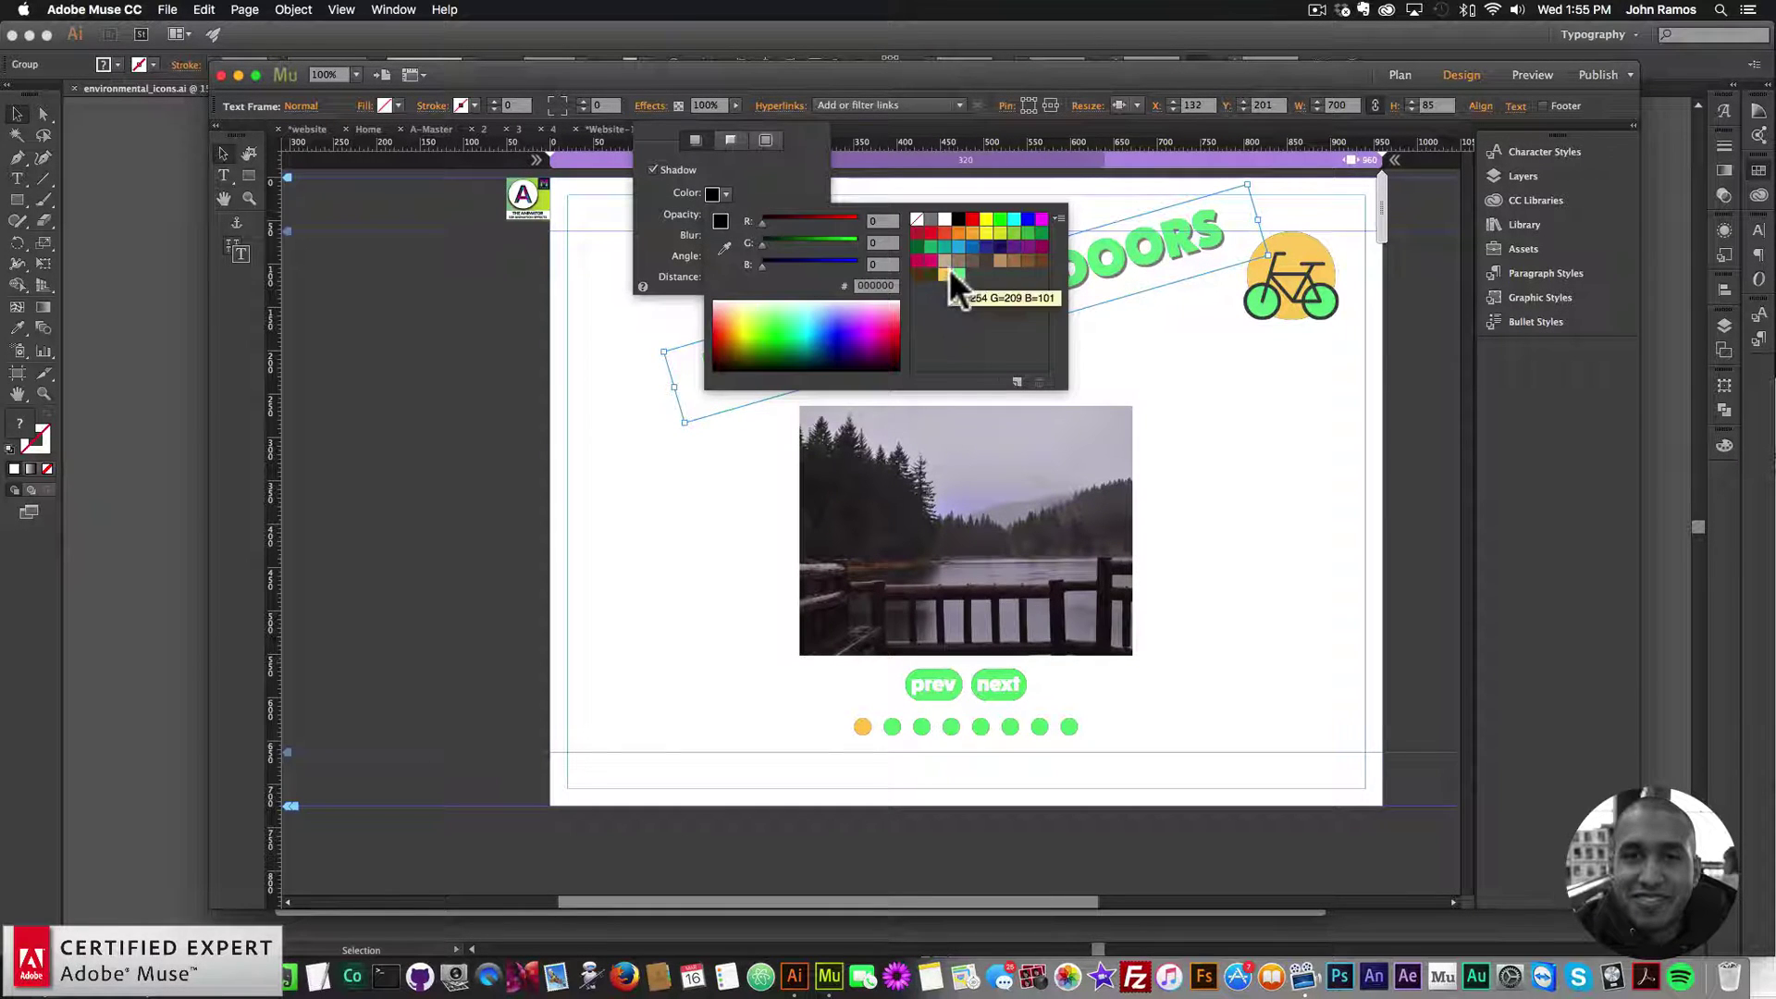
pyautogui.click(946, 273)
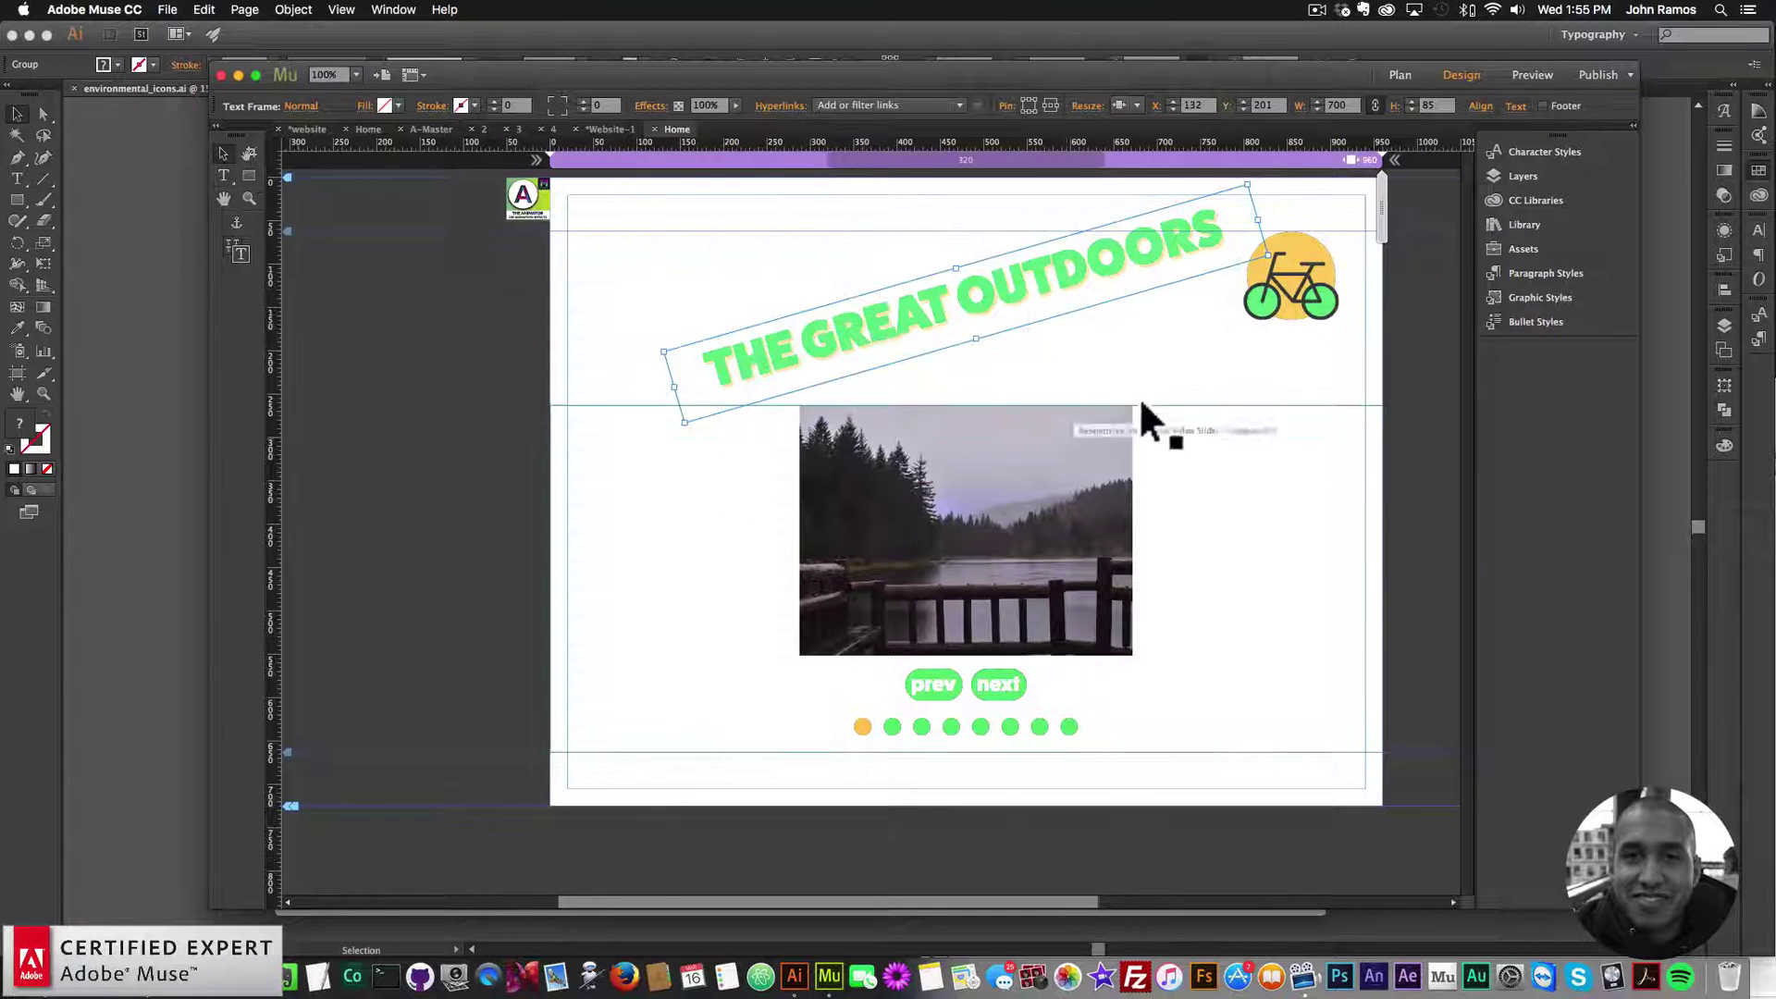
# - Lower the bicycle beside the end of the title, space the slider below the title, and shift all three up together
pyautogui.moveTo(1102, 305); pyautogui.dragTo(1122, 329)
pyautogui.moveTo(1309, 289); pyautogui.dragTo(1321, 381)
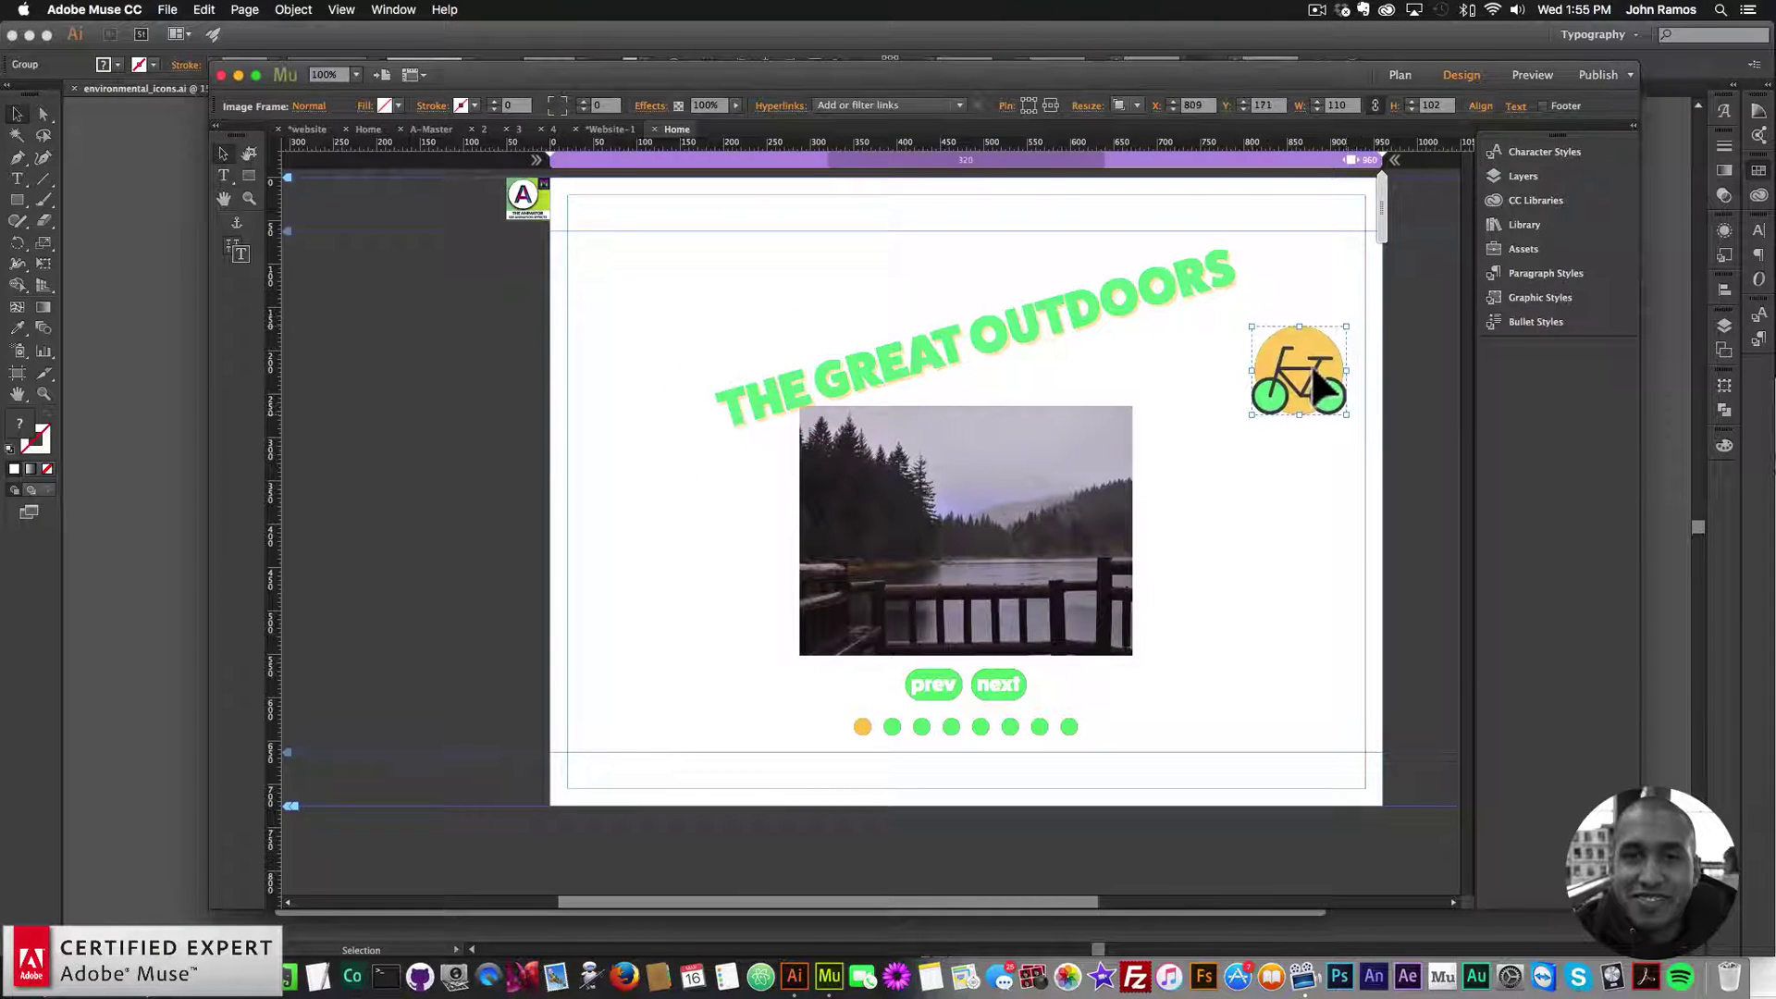
pyautogui.click(1073, 475)
pyautogui.moveTo(1073, 476); pyautogui.dragTo(1073, 505)
pyautogui.click(1051, 349)
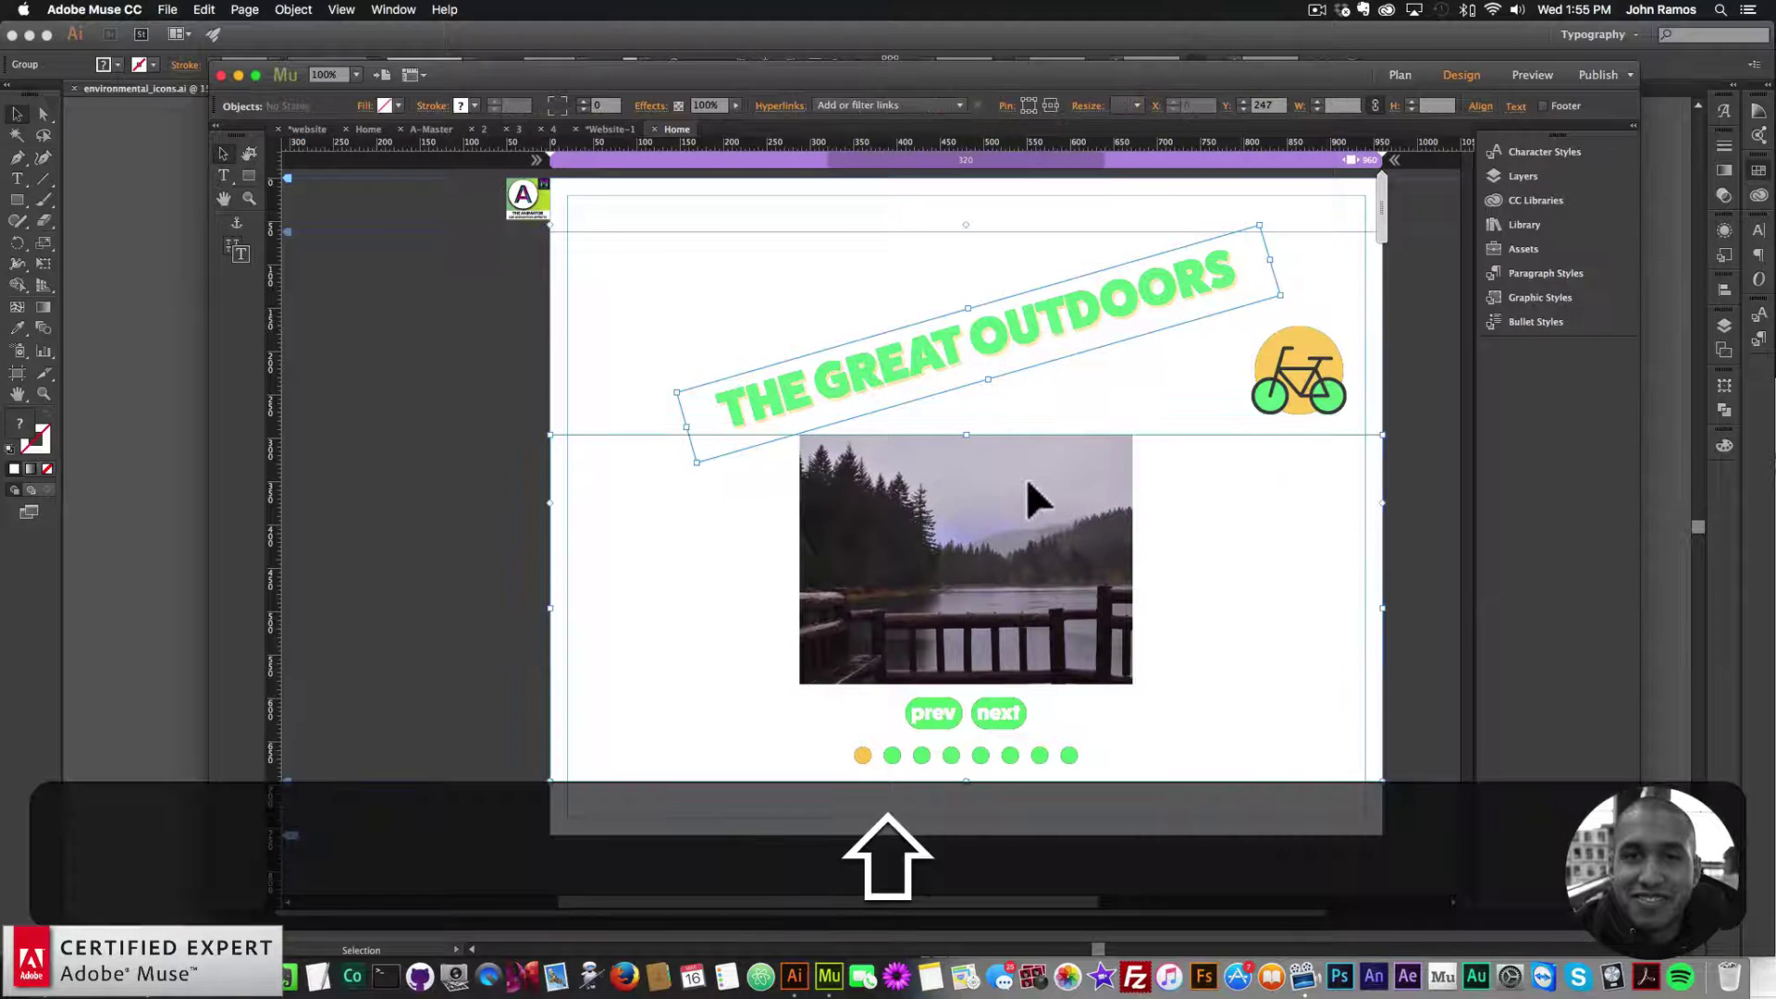
pyautogui.keyDown('shift'); pyautogui.click(1285, 371); pyautogui.keyUp('shift')
pyautogui.moveTo(1153, 312); pyautogui.dragTo(1150, 263)
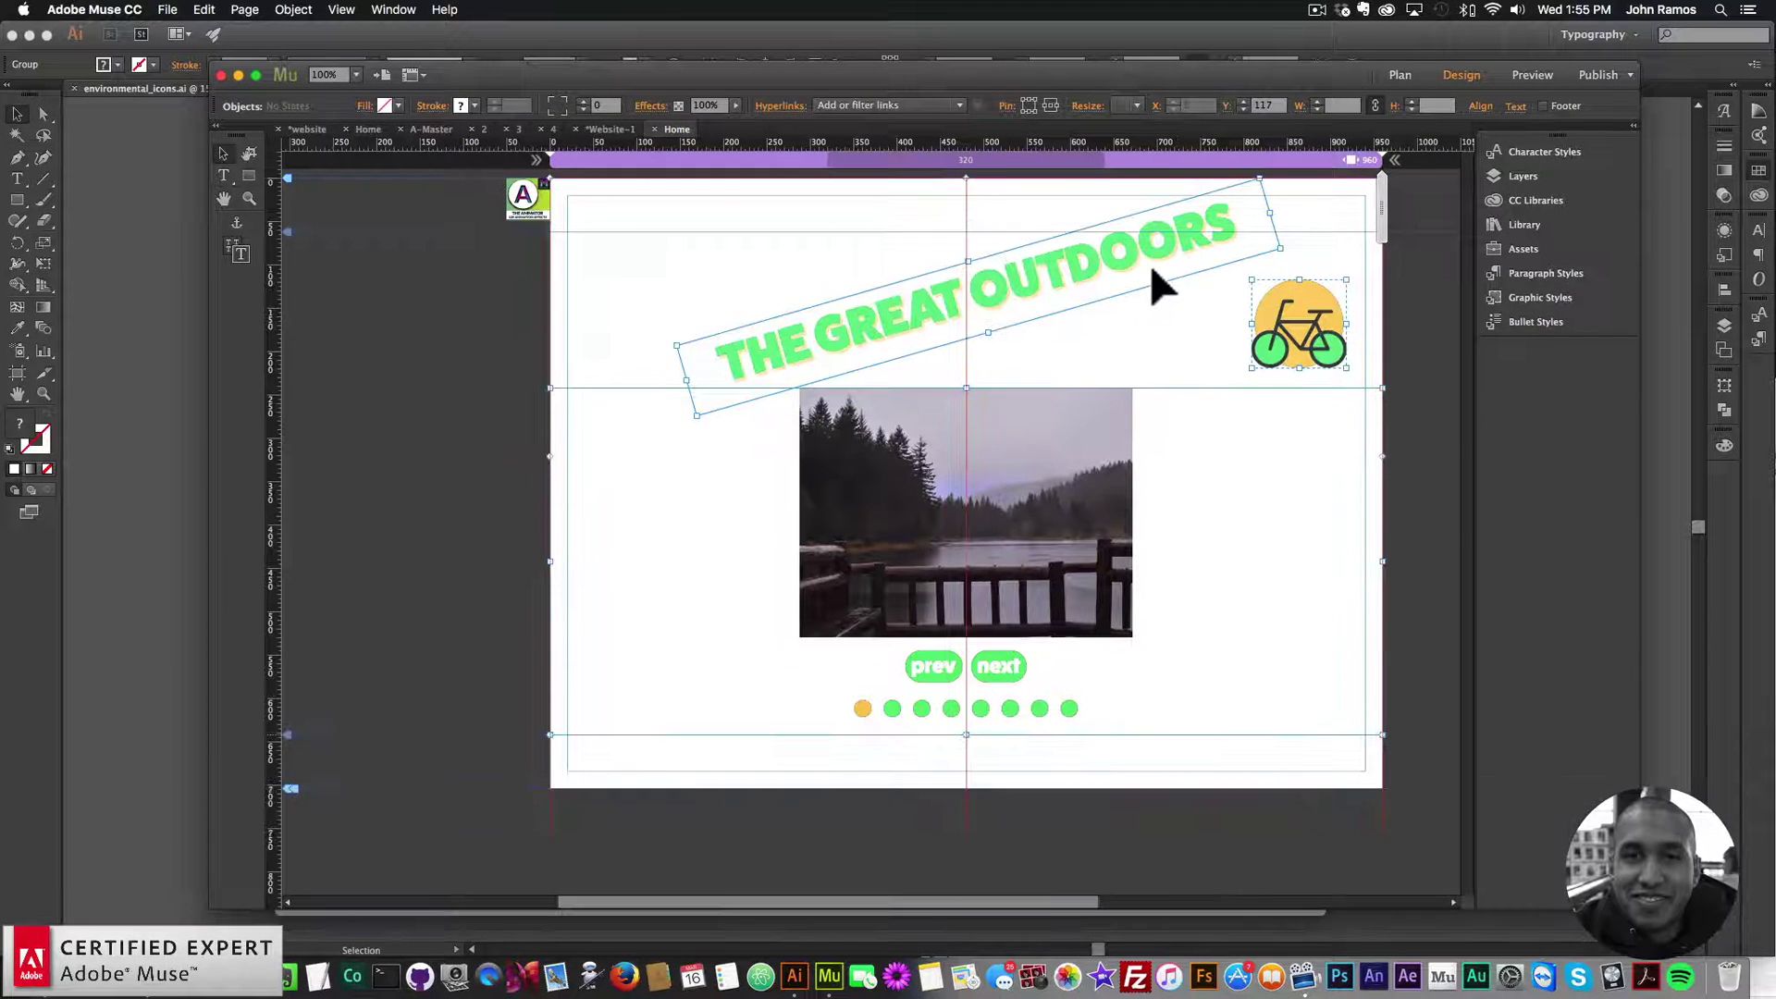
# - Rotate the title slightly clockwise to give it a gentler slope above the slider
pyautogui.click(1169, 236)
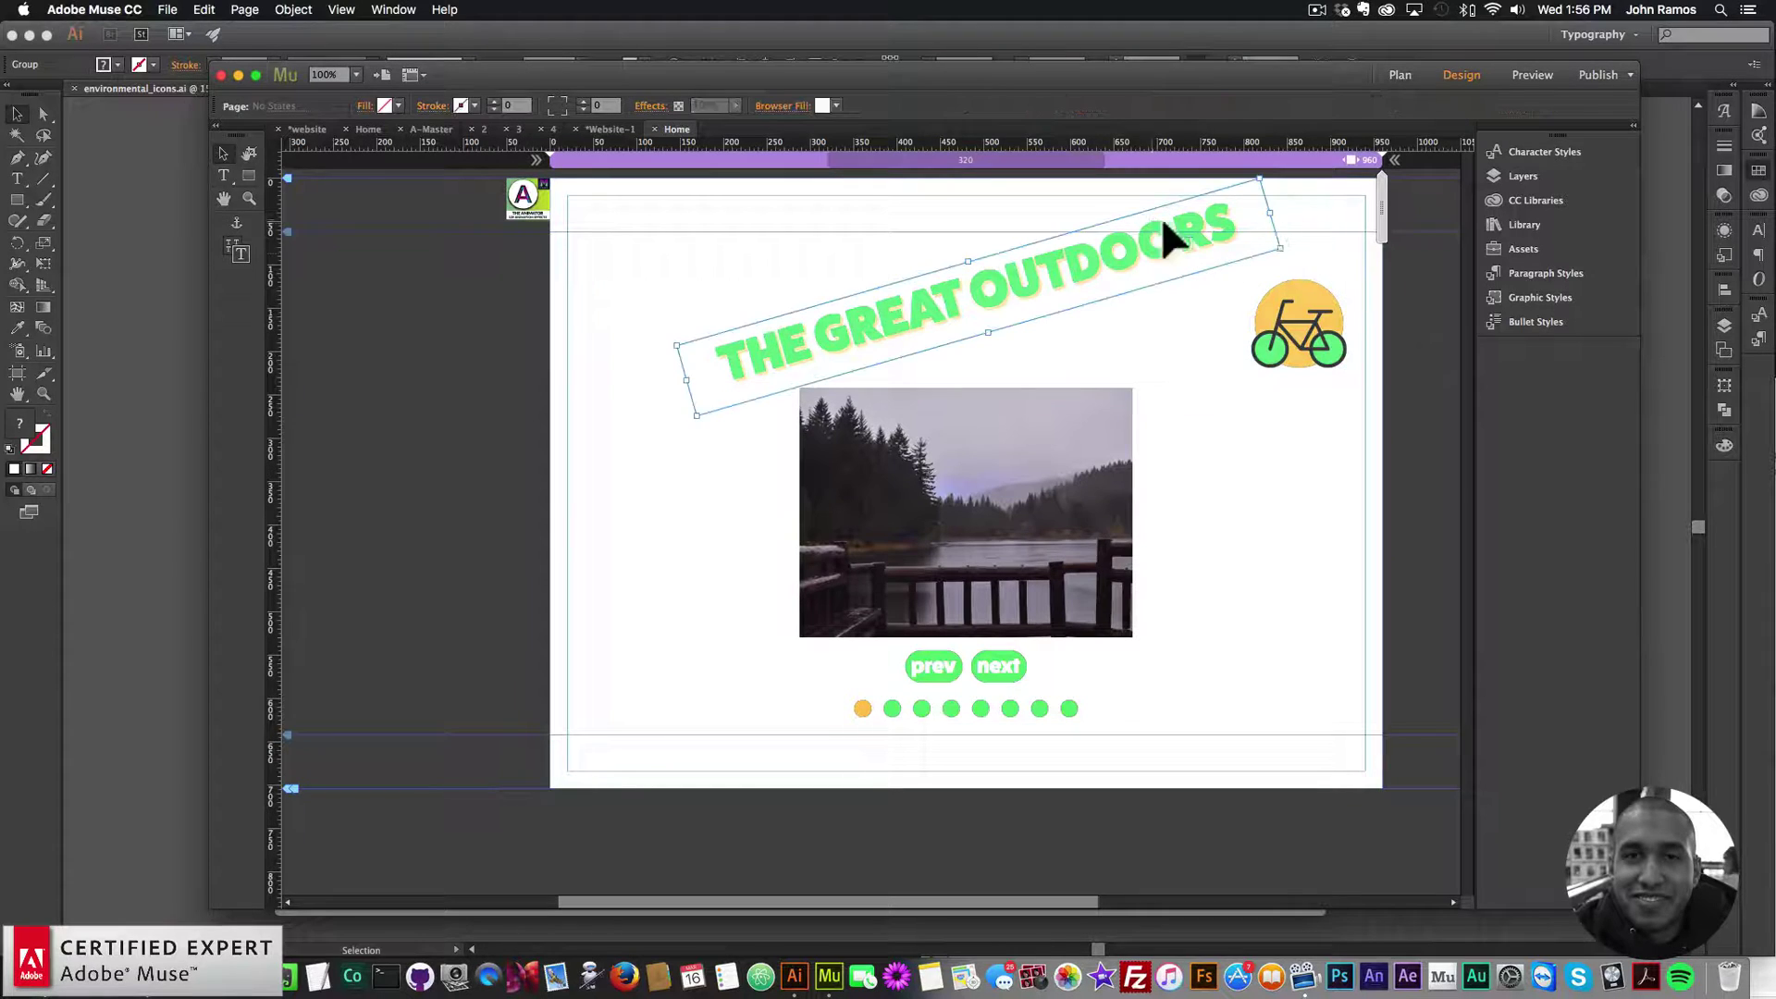
pyautogui.moveTo(1296, 254); pyautogui.dragTo(1293, 277)
pyautogui.click(1429, 460)
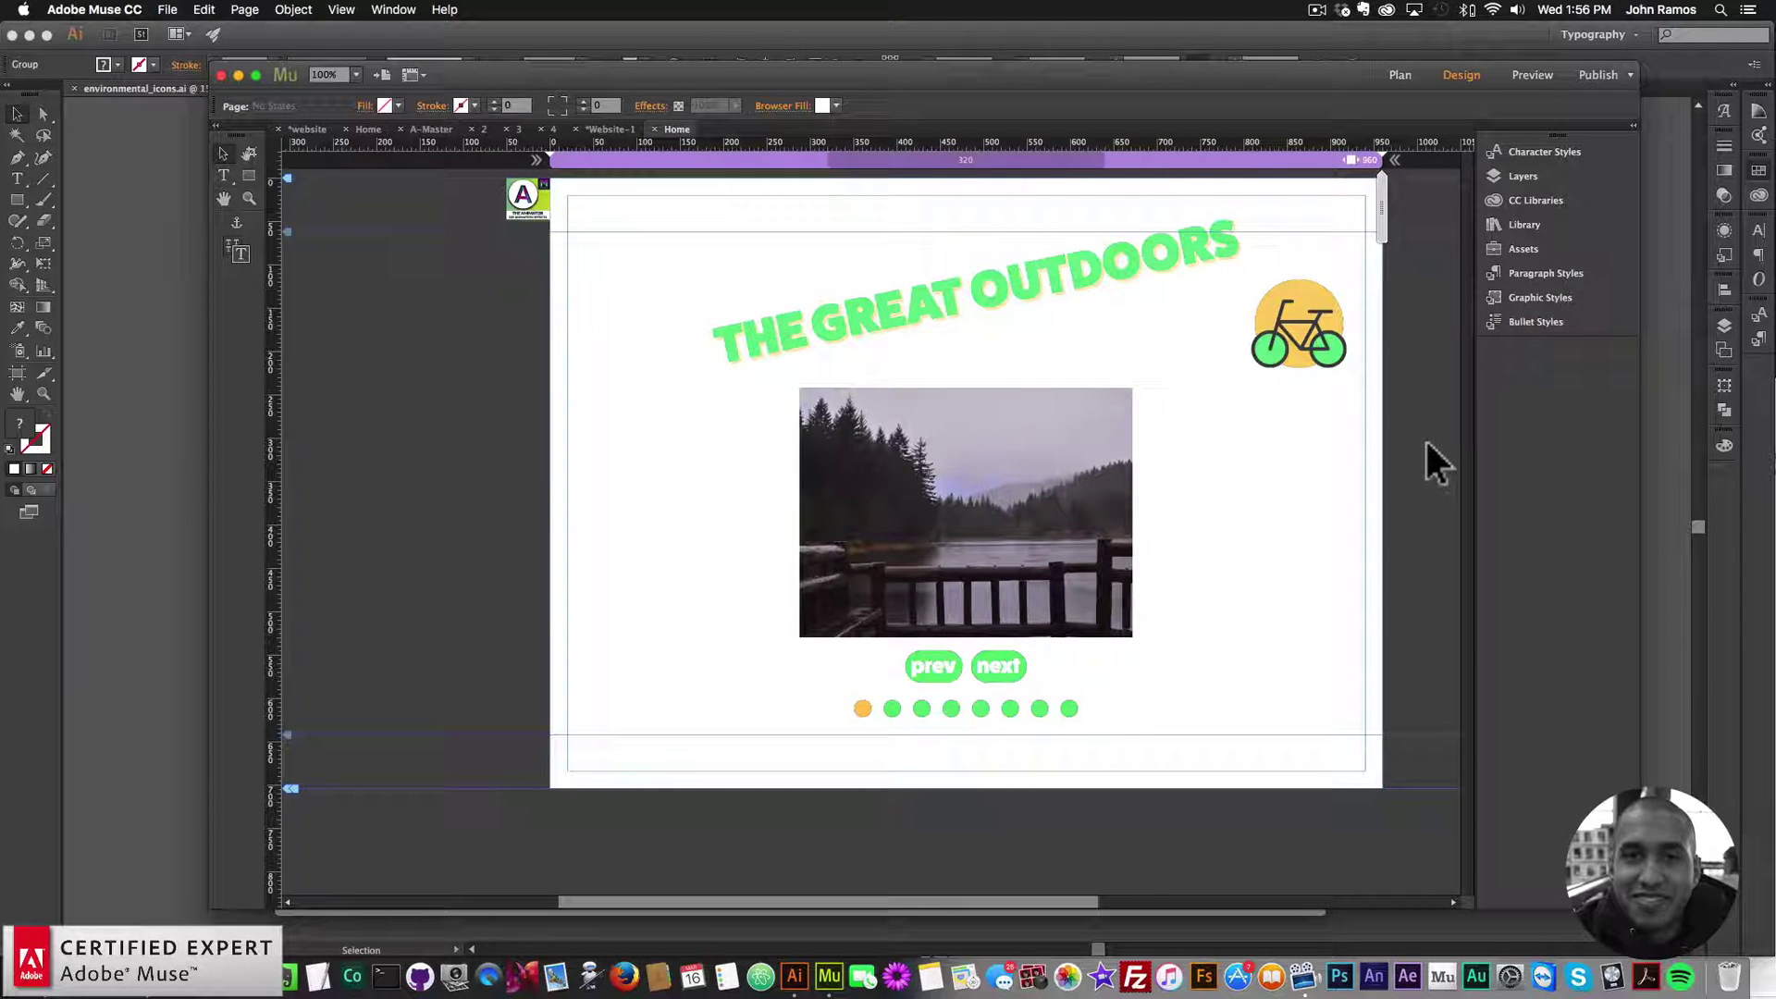
# - Duplicate the Home page in the site plan, name the copy 2, and open it for editing
pyautogui.click(1401, 75)
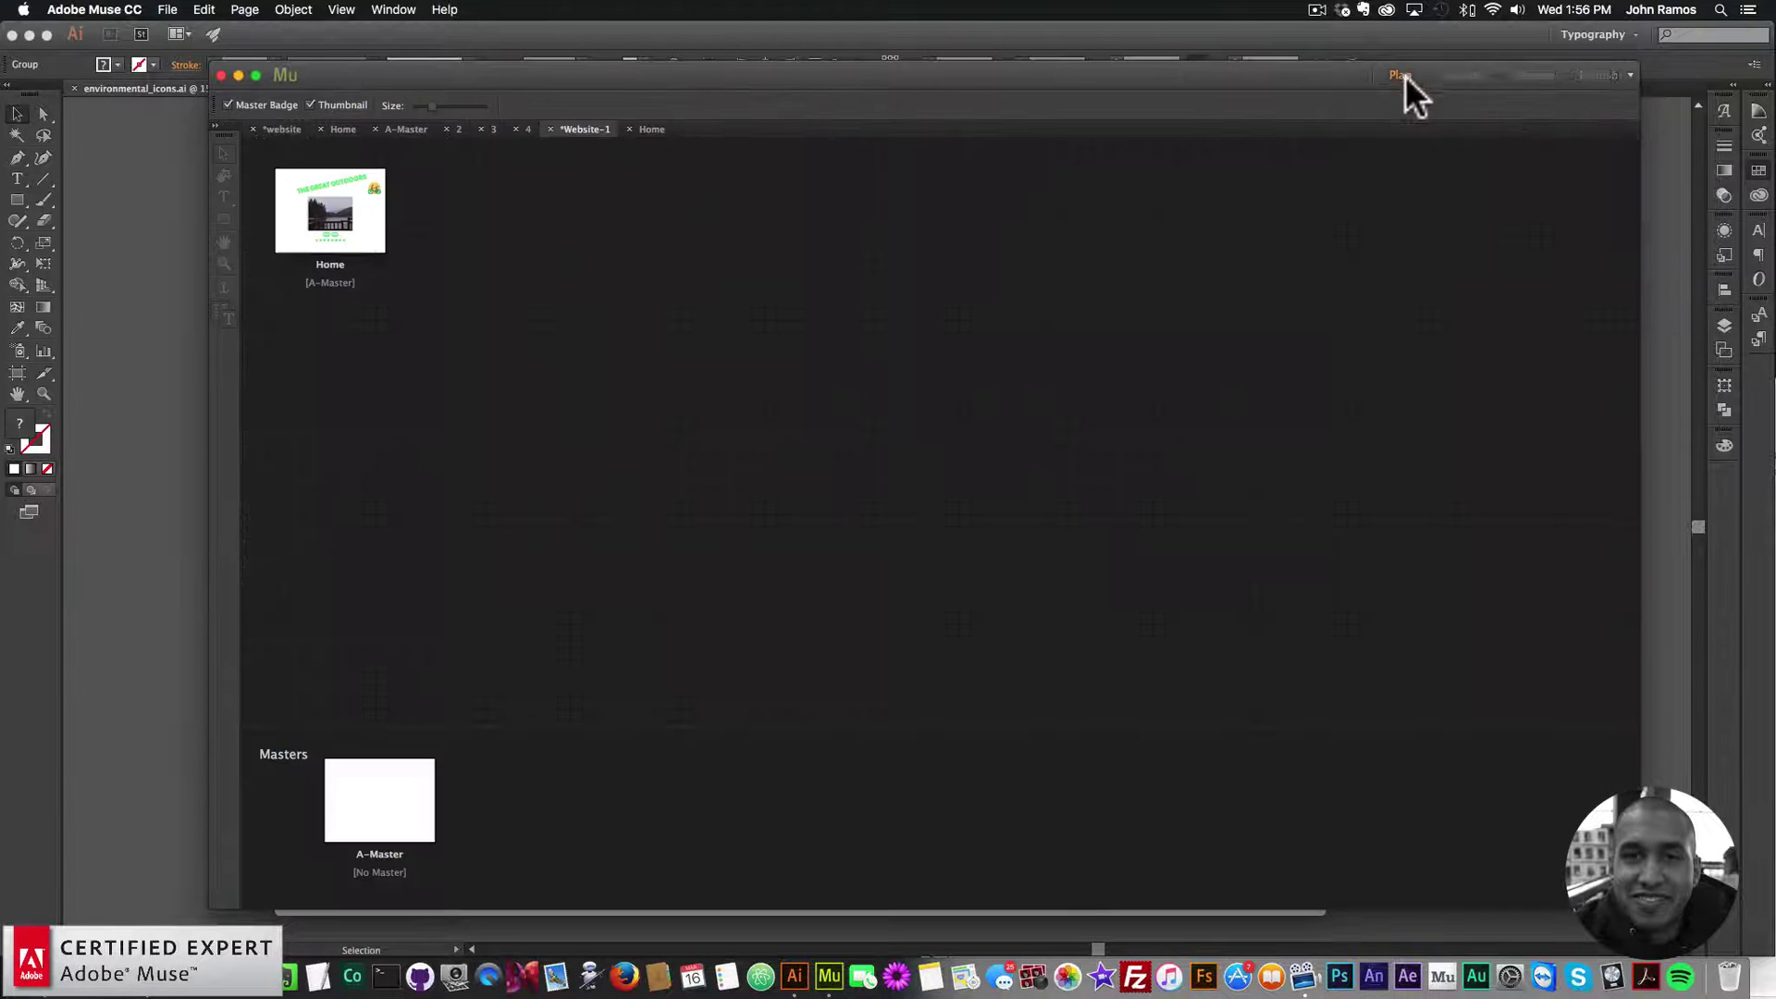
pyautogui.rightClick(356, 212)
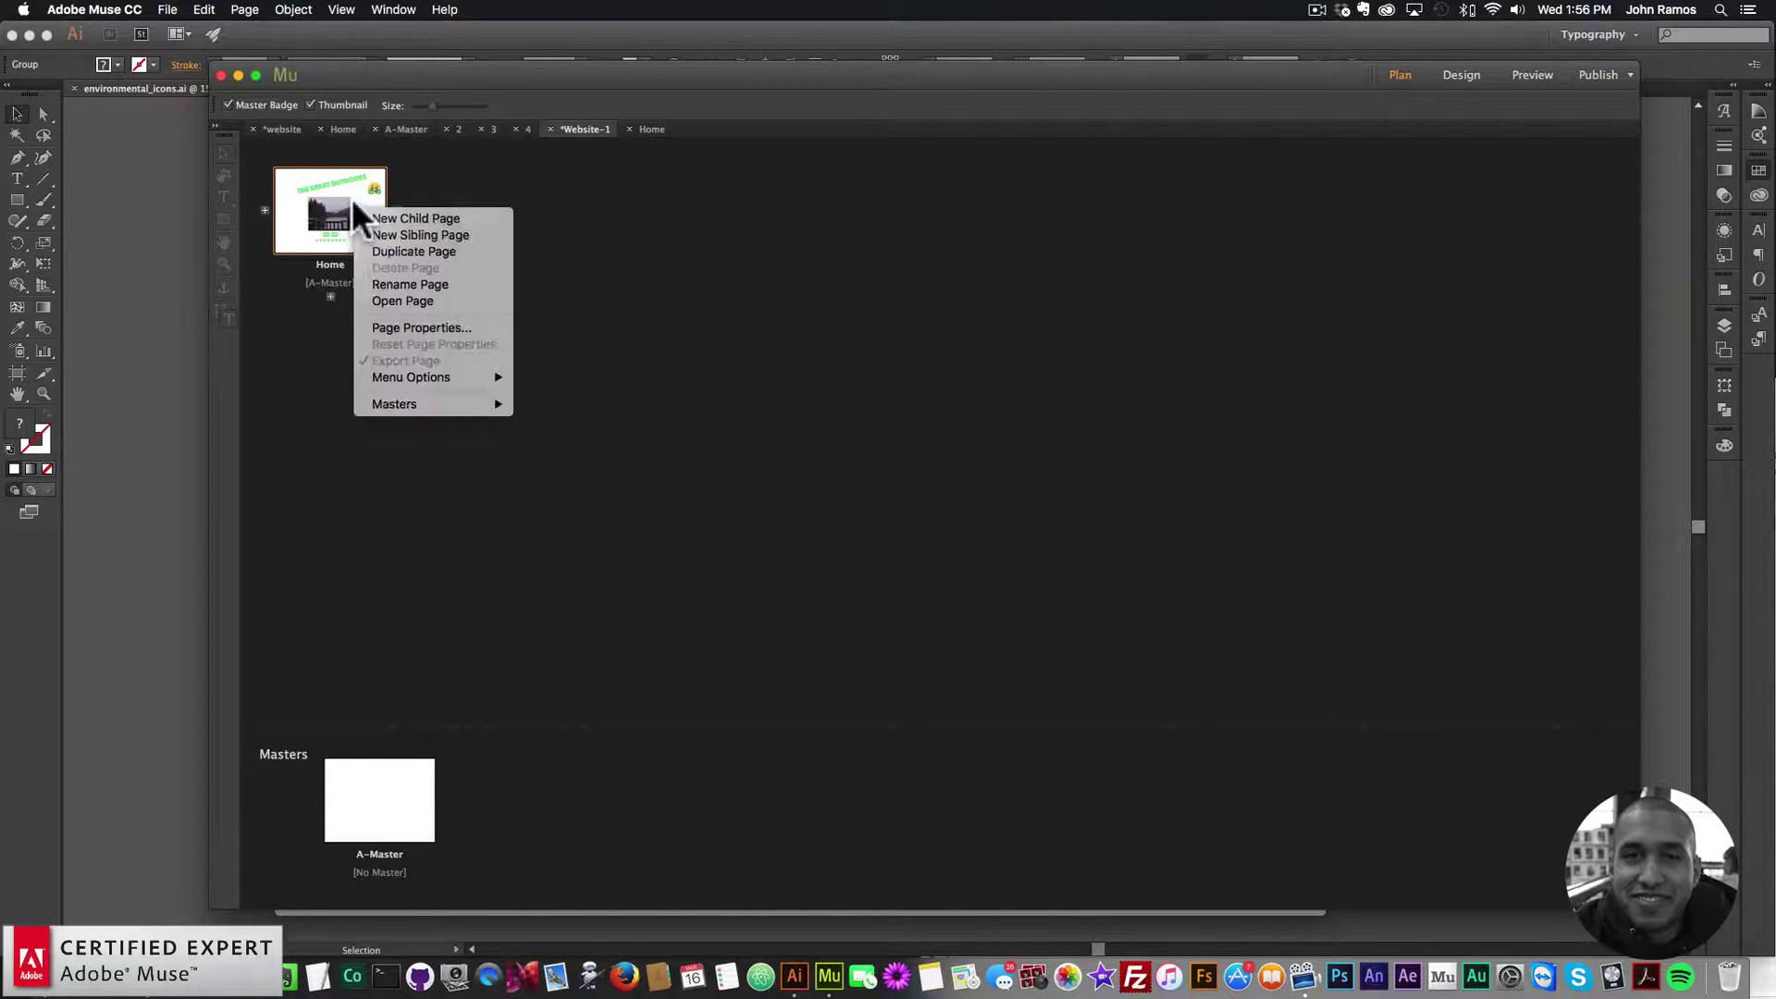
pyautogui.click(394, 248)
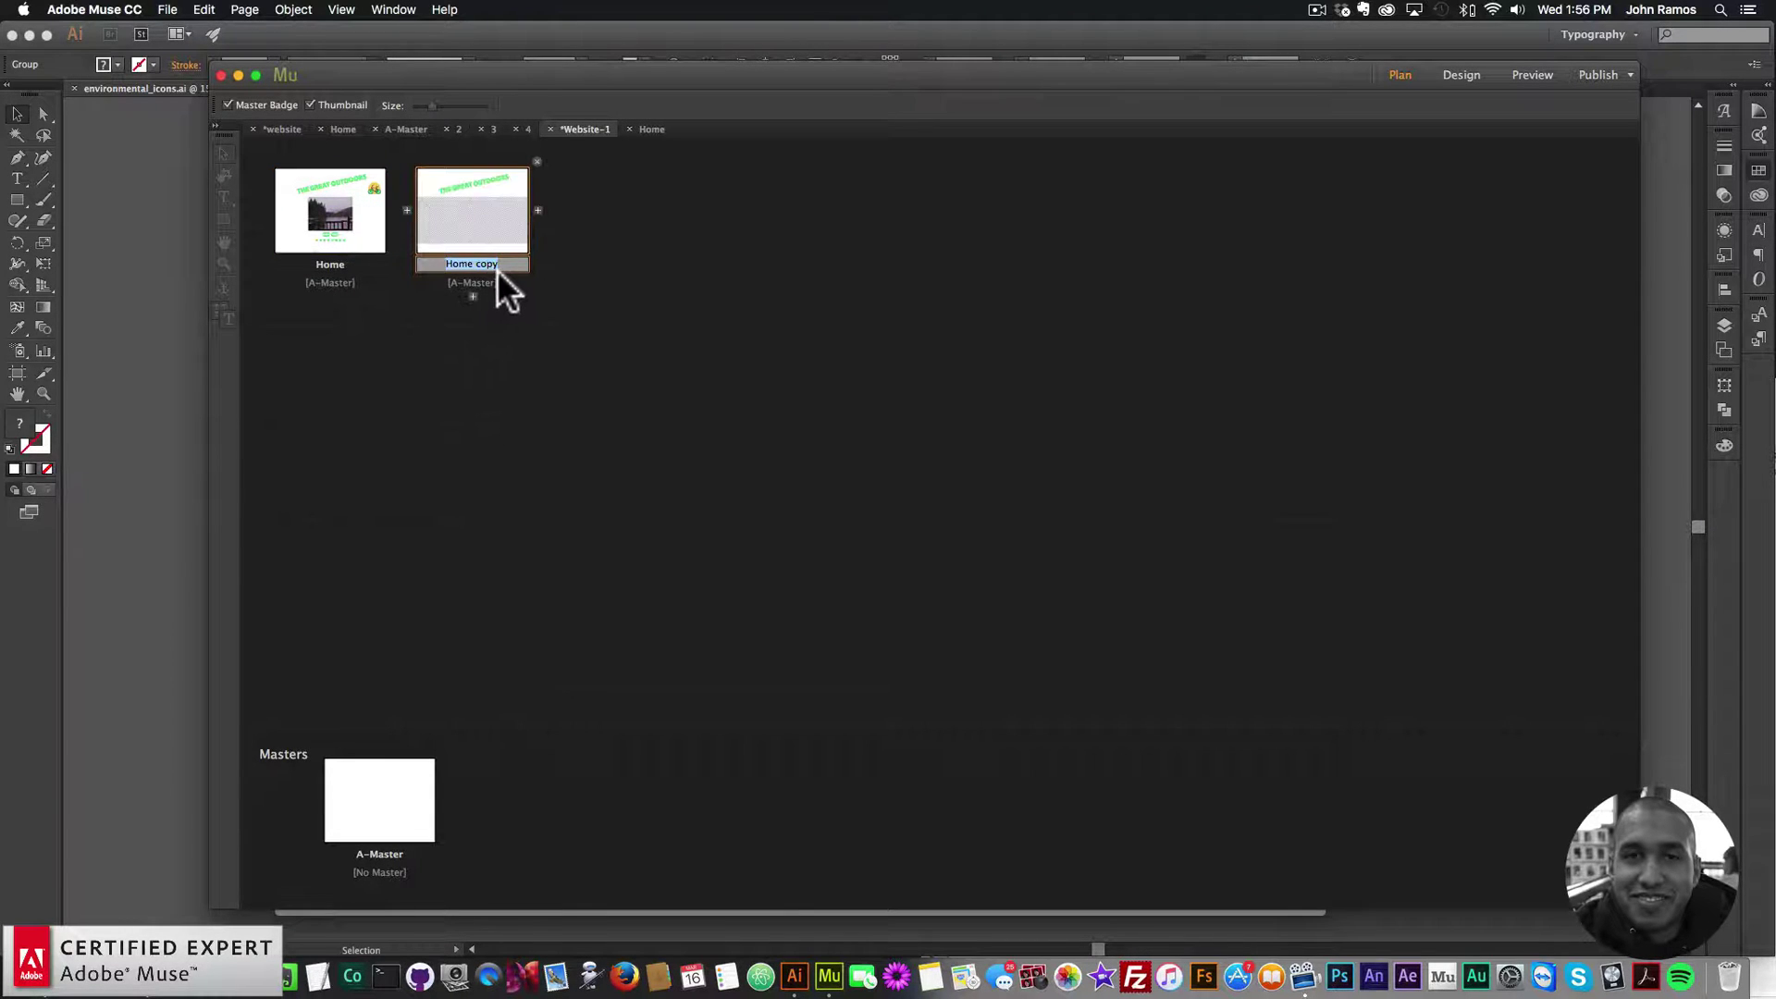
pyautogui.write('2')
pyautogui.press('Return')
pyautogui.doubleClick(485, 213)
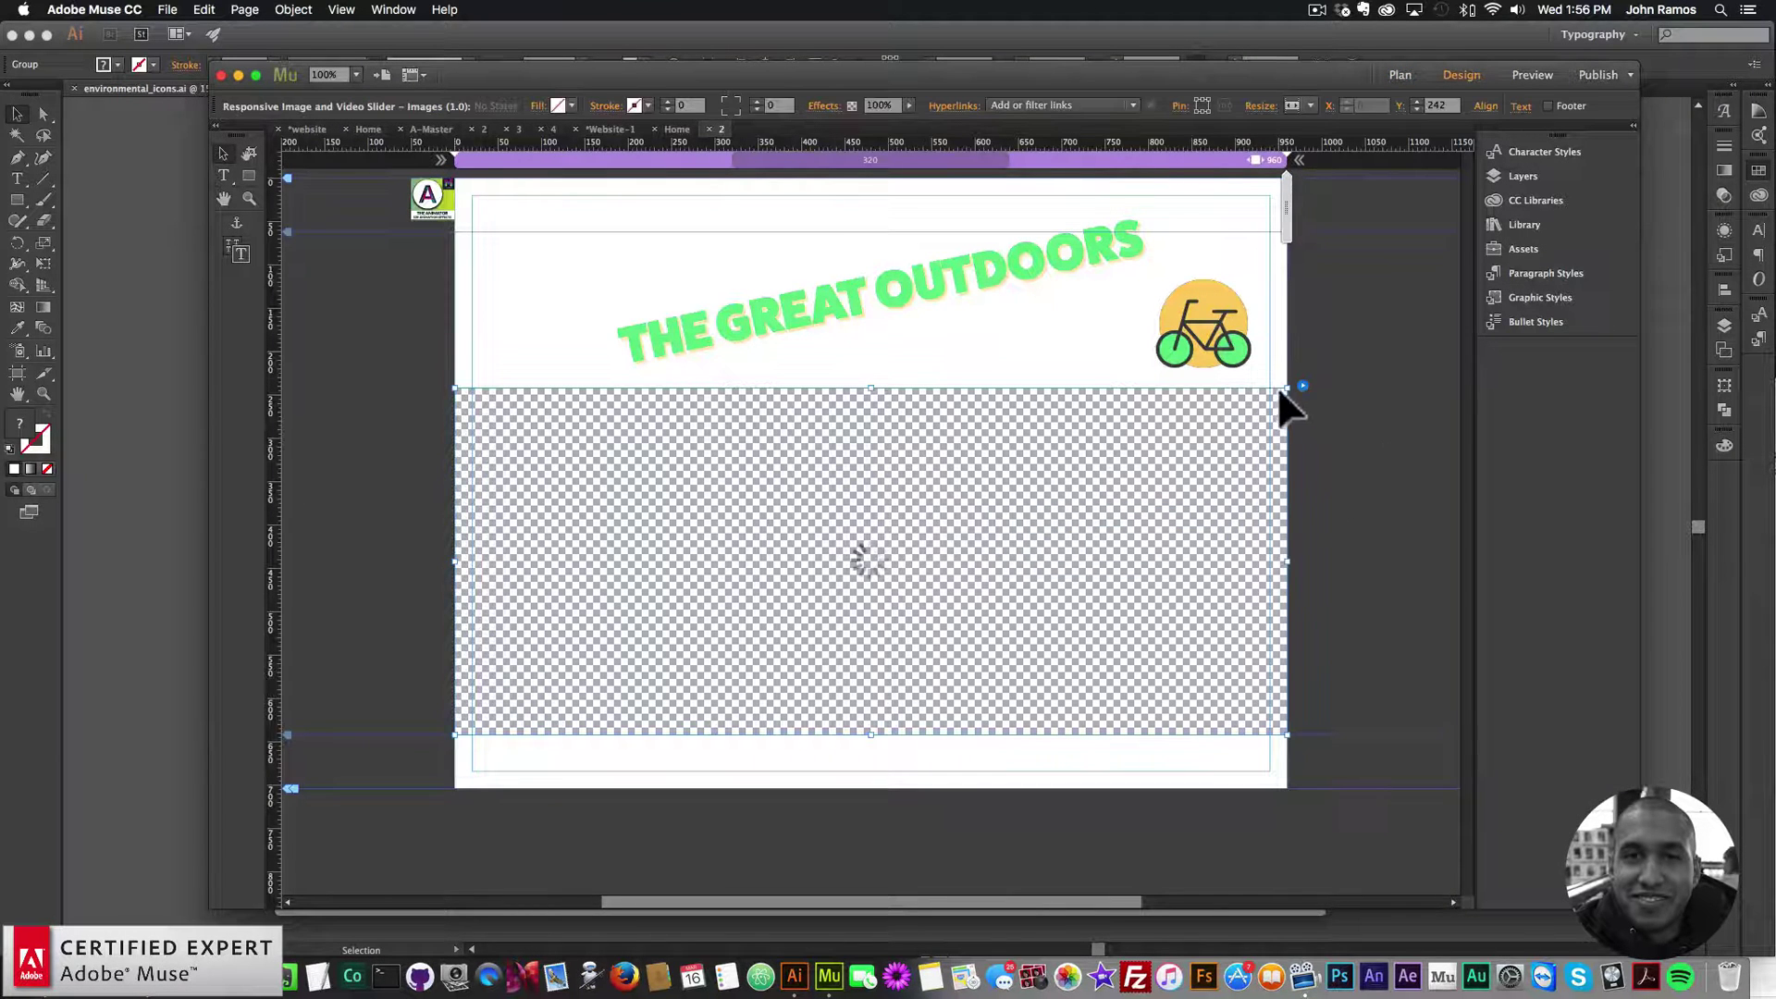
# - Set the slider's number of items to 3 at all four responsive breakpoints
pyautogui.click(1303, 386)
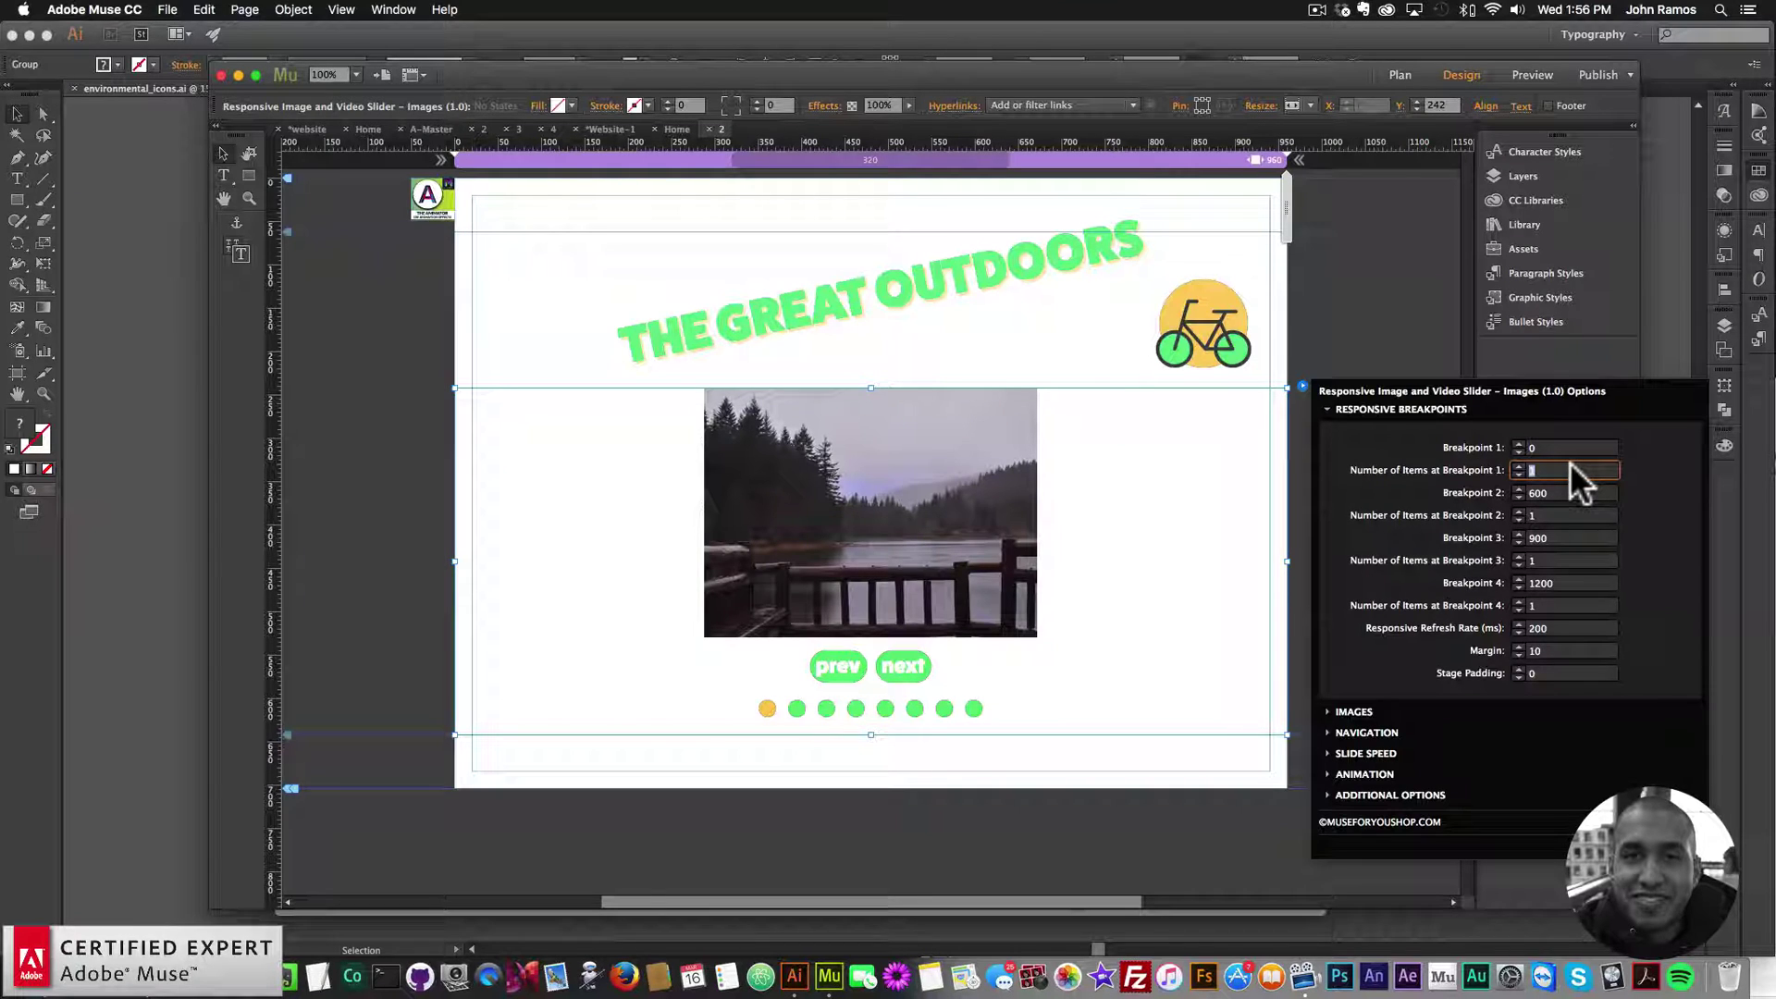
pyautogui.write('3')
pyautogui.press('Tab')
pyautogui.press('Tab')
pyautogui.write('3')
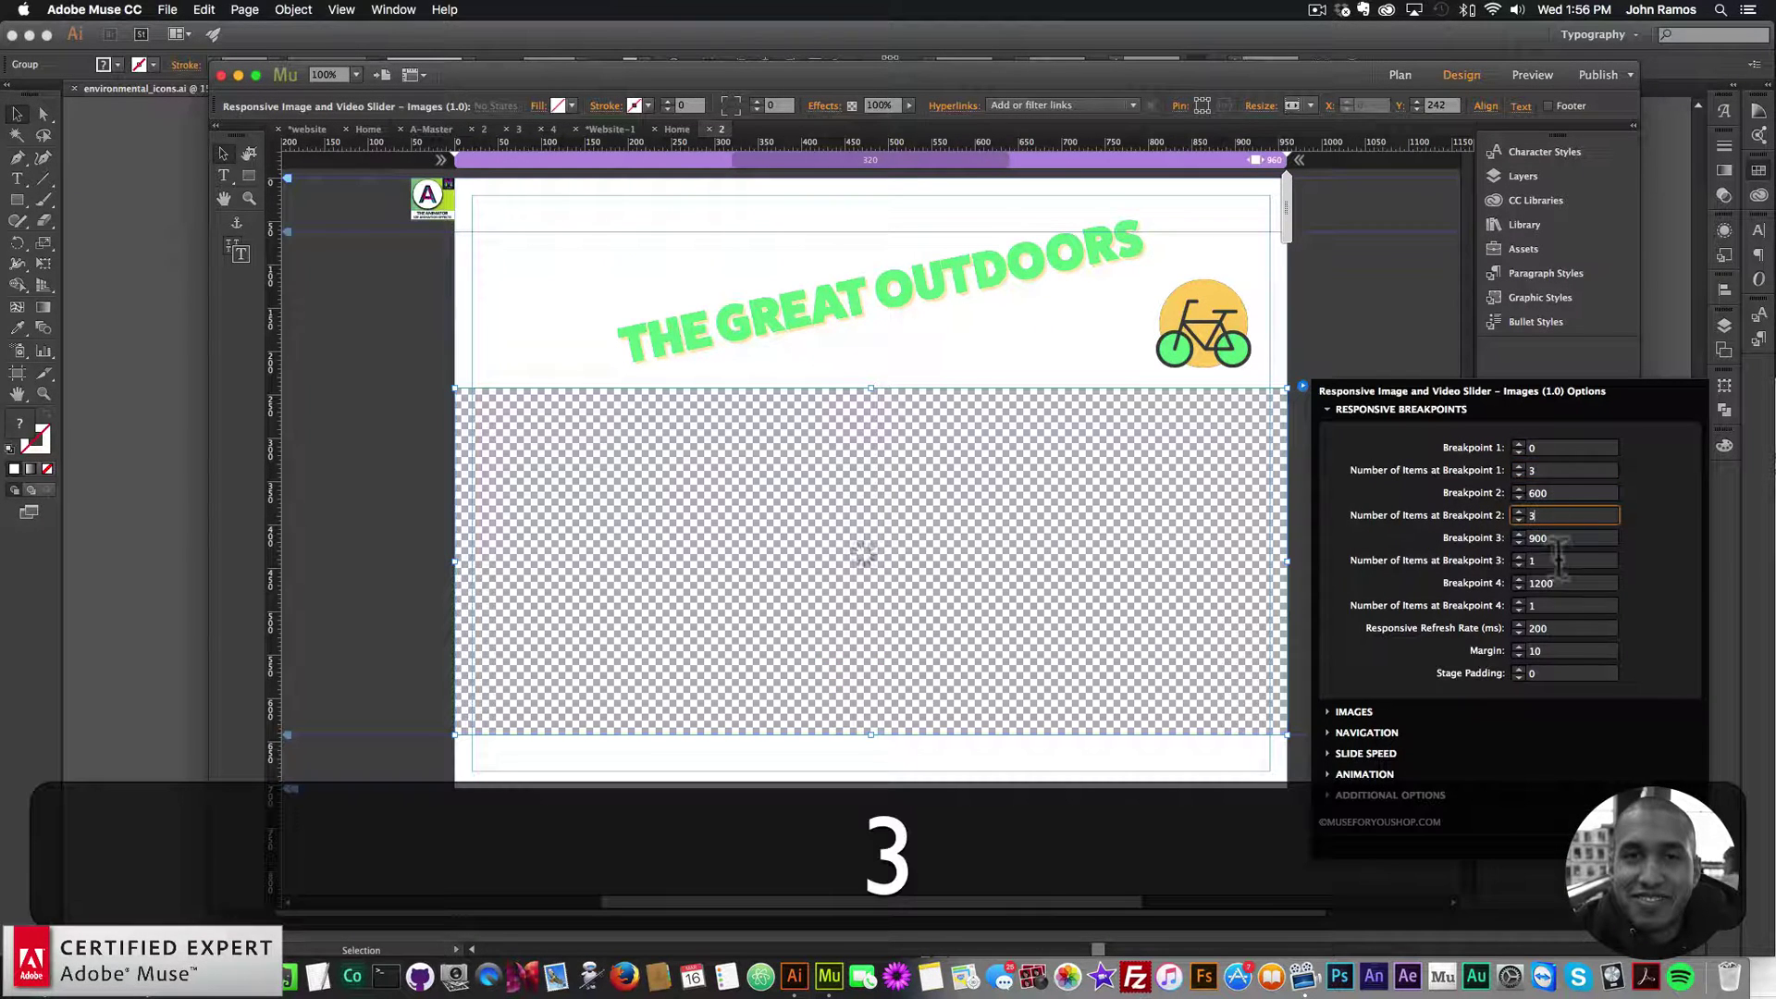
pyautogui.press('Tab')
pyautogui.press('Tab')
pyautogui.write('3')
pyautogui.press('Tab')
pyautogui.press('Tab')
pyautogui.write('3')
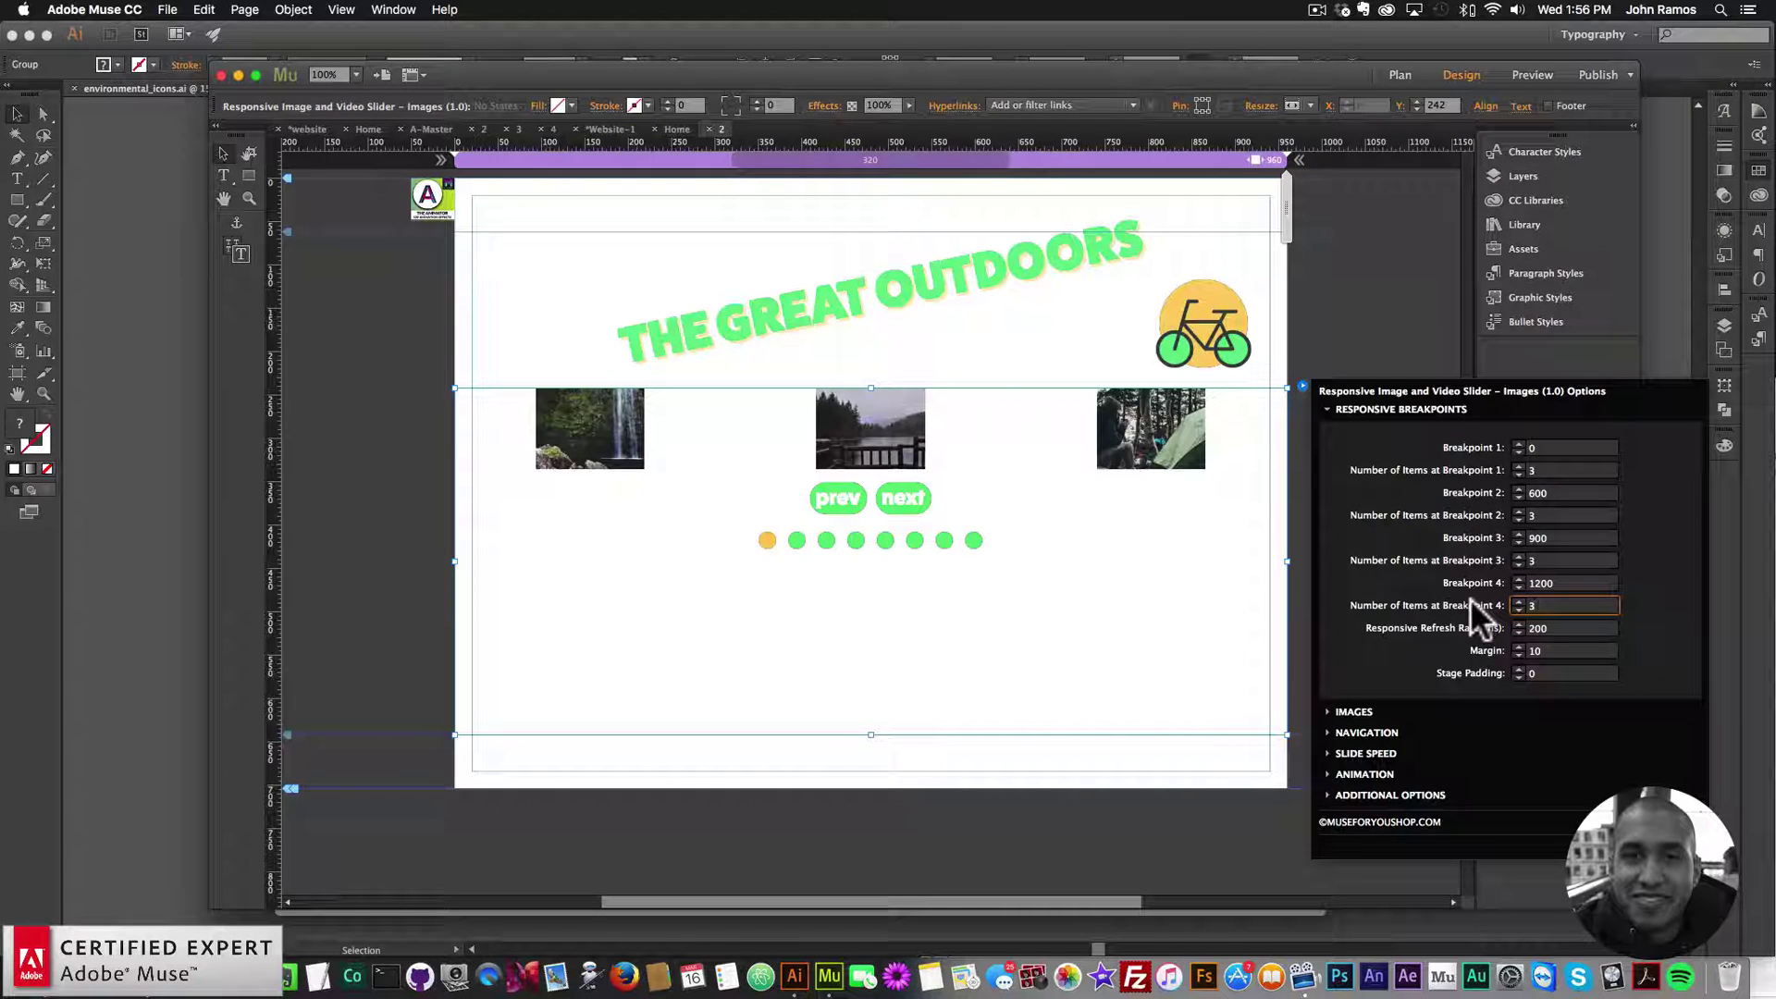
# - Change the slider's number of items at Breakpoint 1 to 2
pyautogui.hotkey('shift', 'Tab')
pyautogui.hotkey('shift', 'Tab')
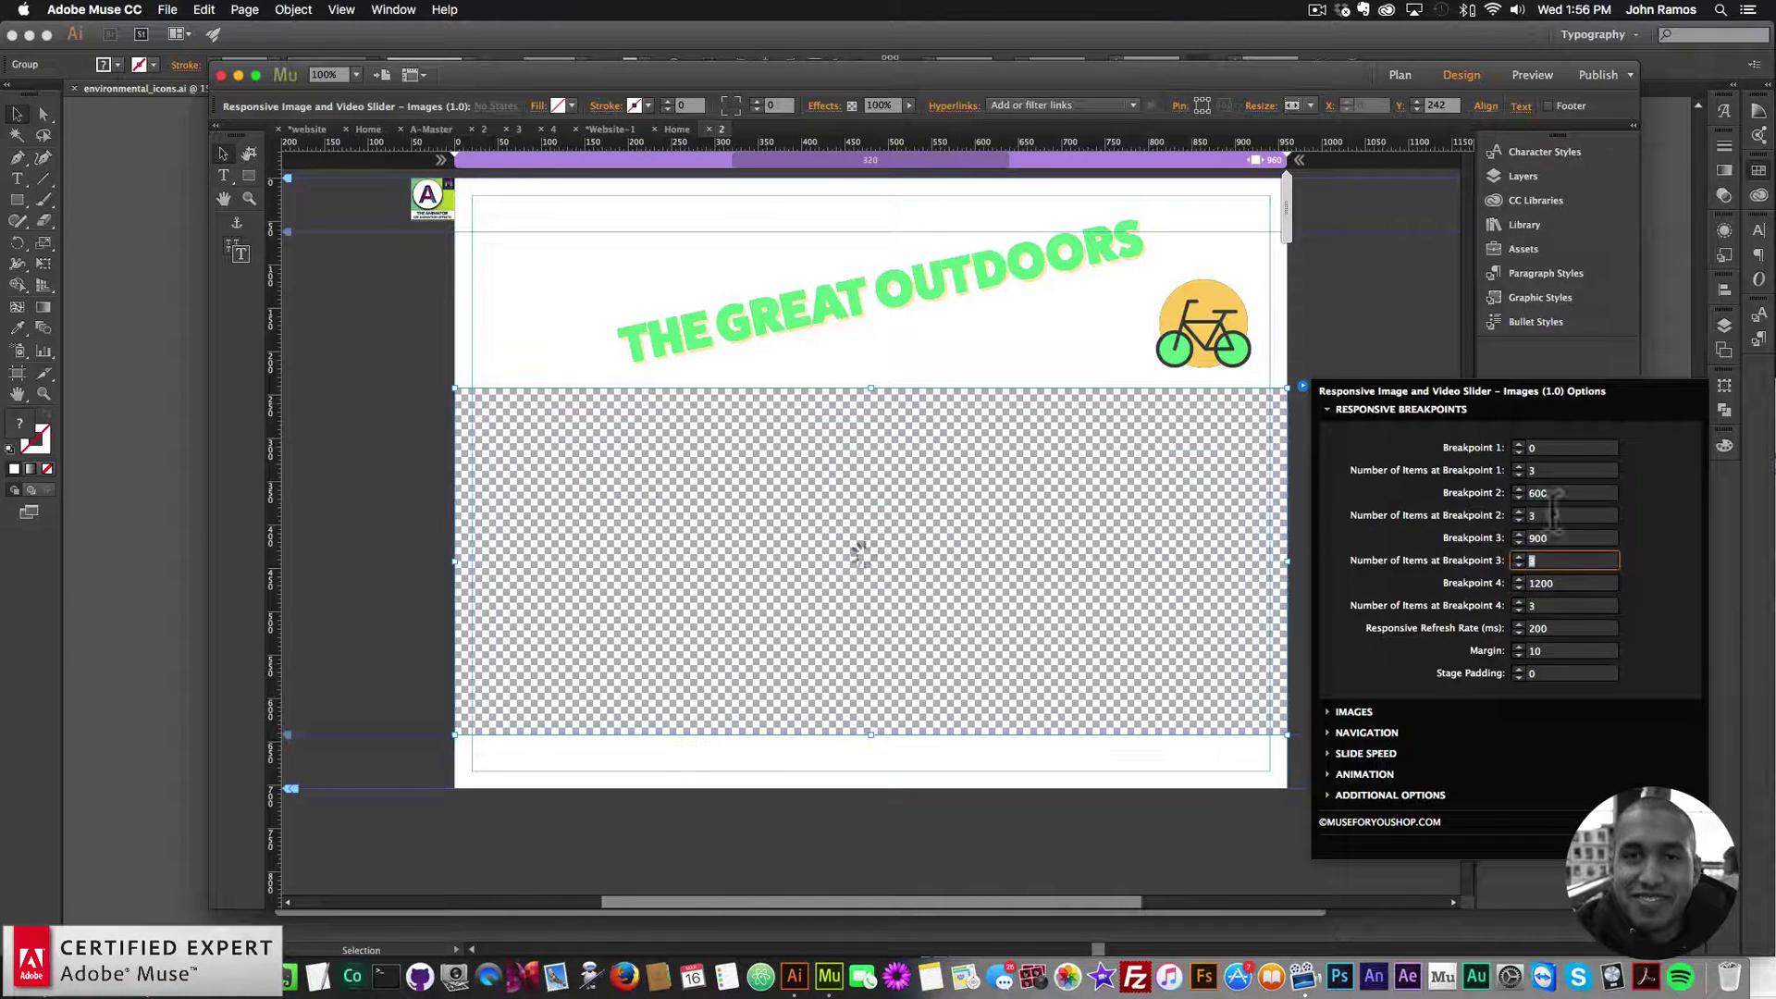
pyautogui.hotkey('shift', 'Tab')
pyautogui.hotkey('shift', 'Tab')
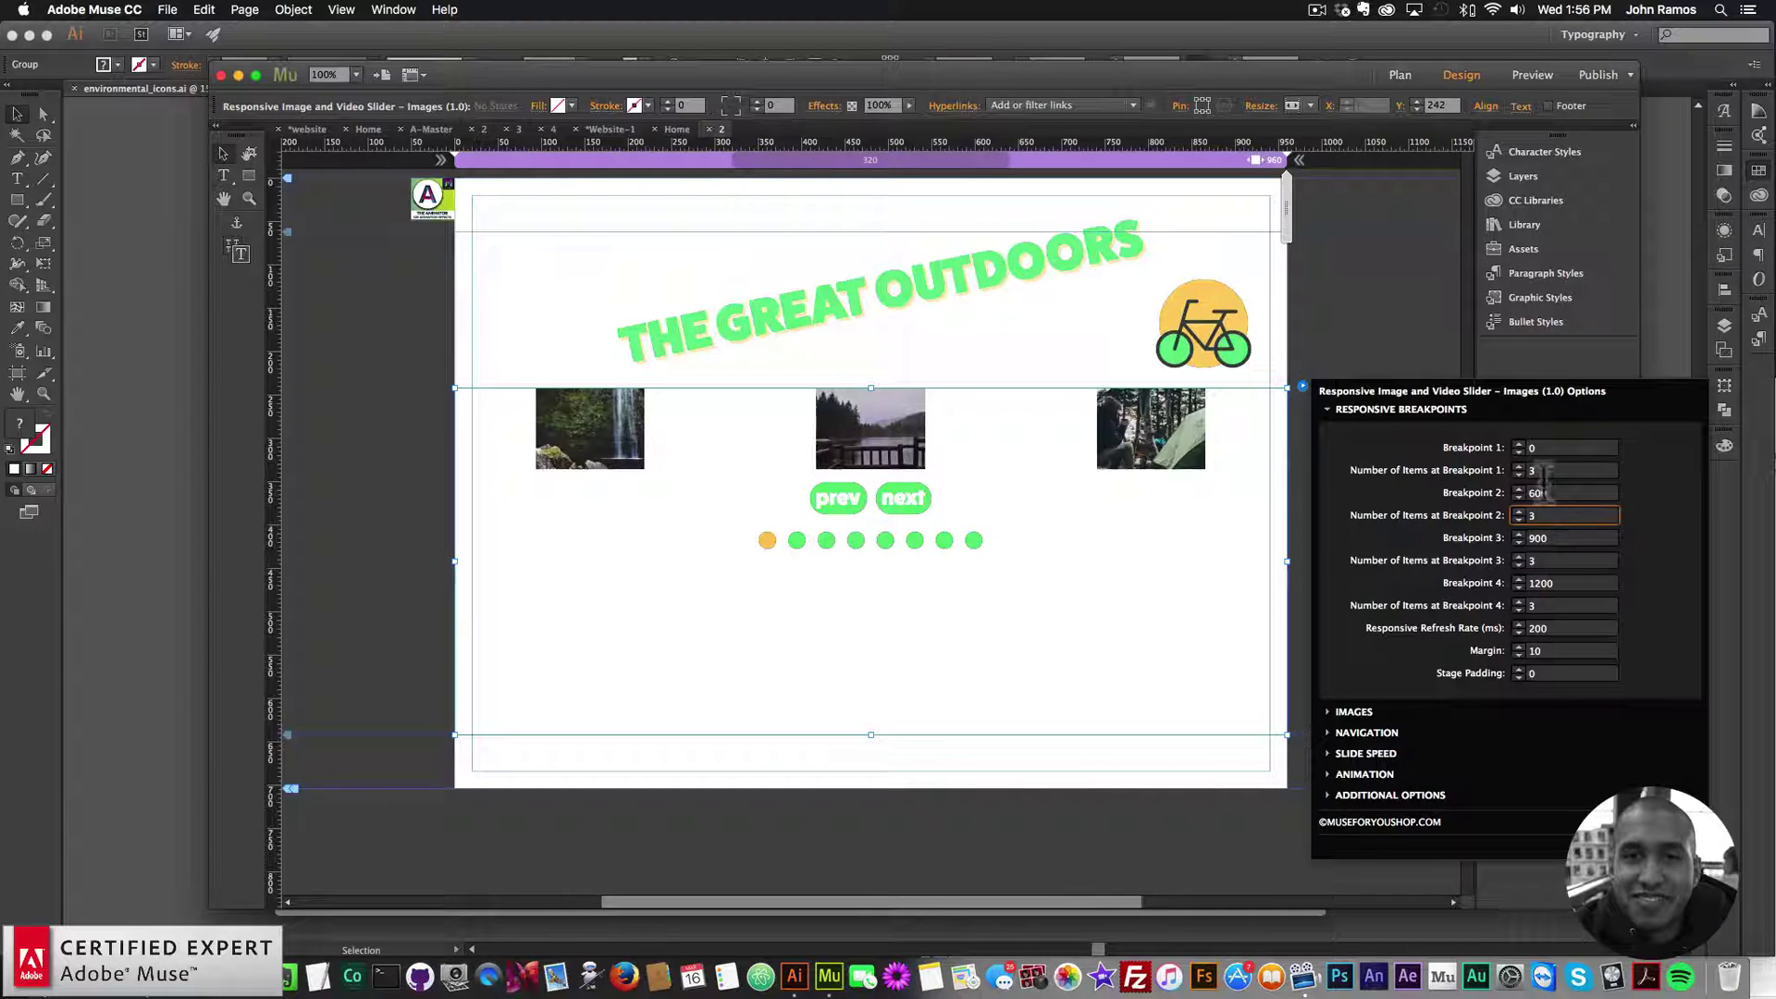
pyautogui.doubleClick(1548, 469)
pyautogui.write('2')
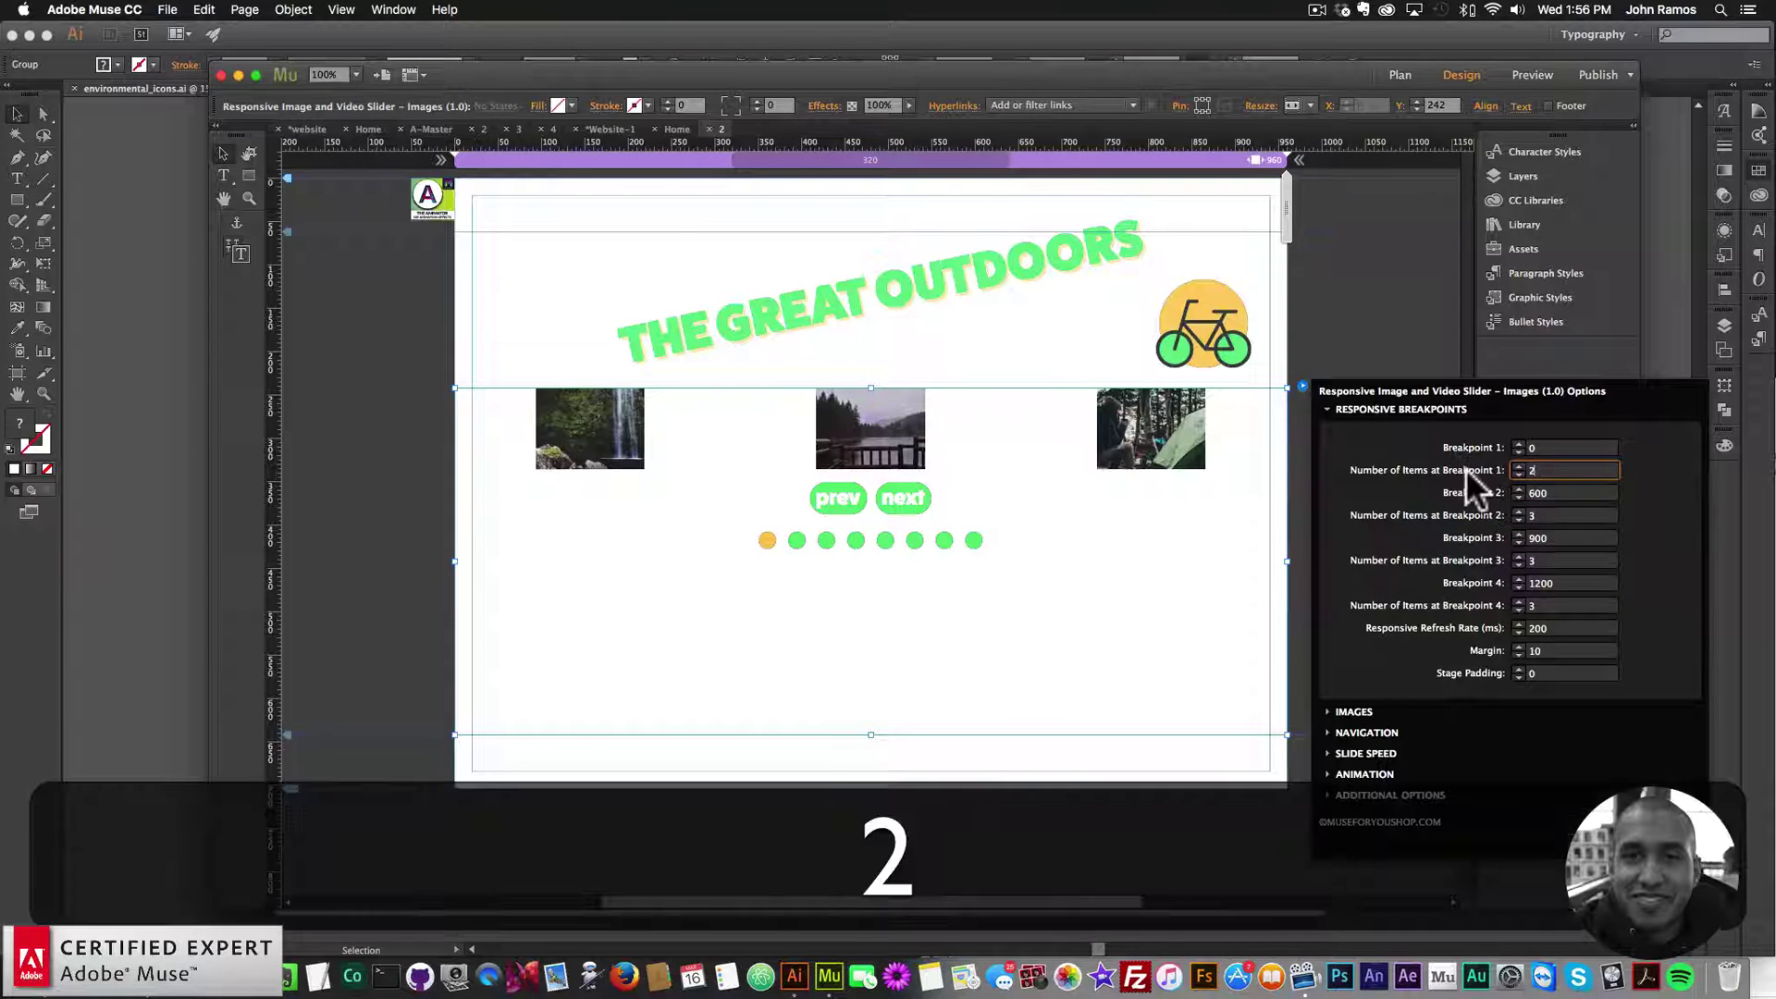
pyautogui.press('Return')
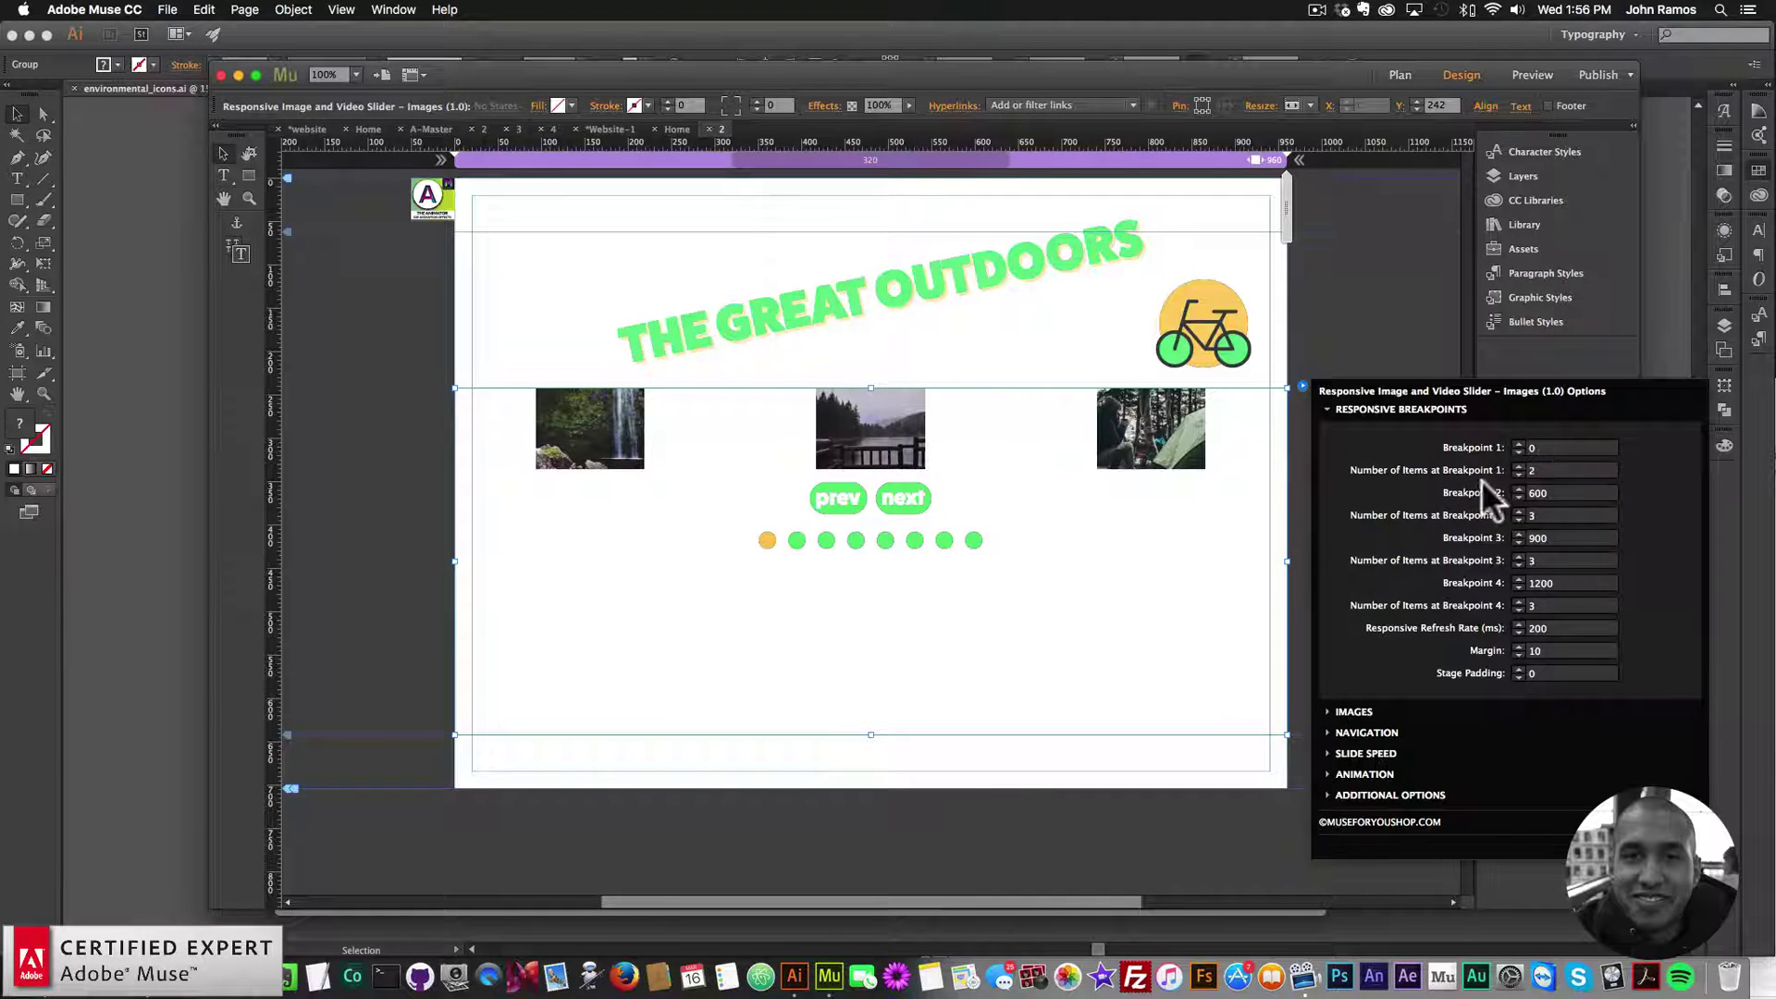
# - Preview page 2 in the browser, narrow the window to phone width, and reload to check the layout
pyautogui.click(380, 520)
pyautogui.click(168, 10)
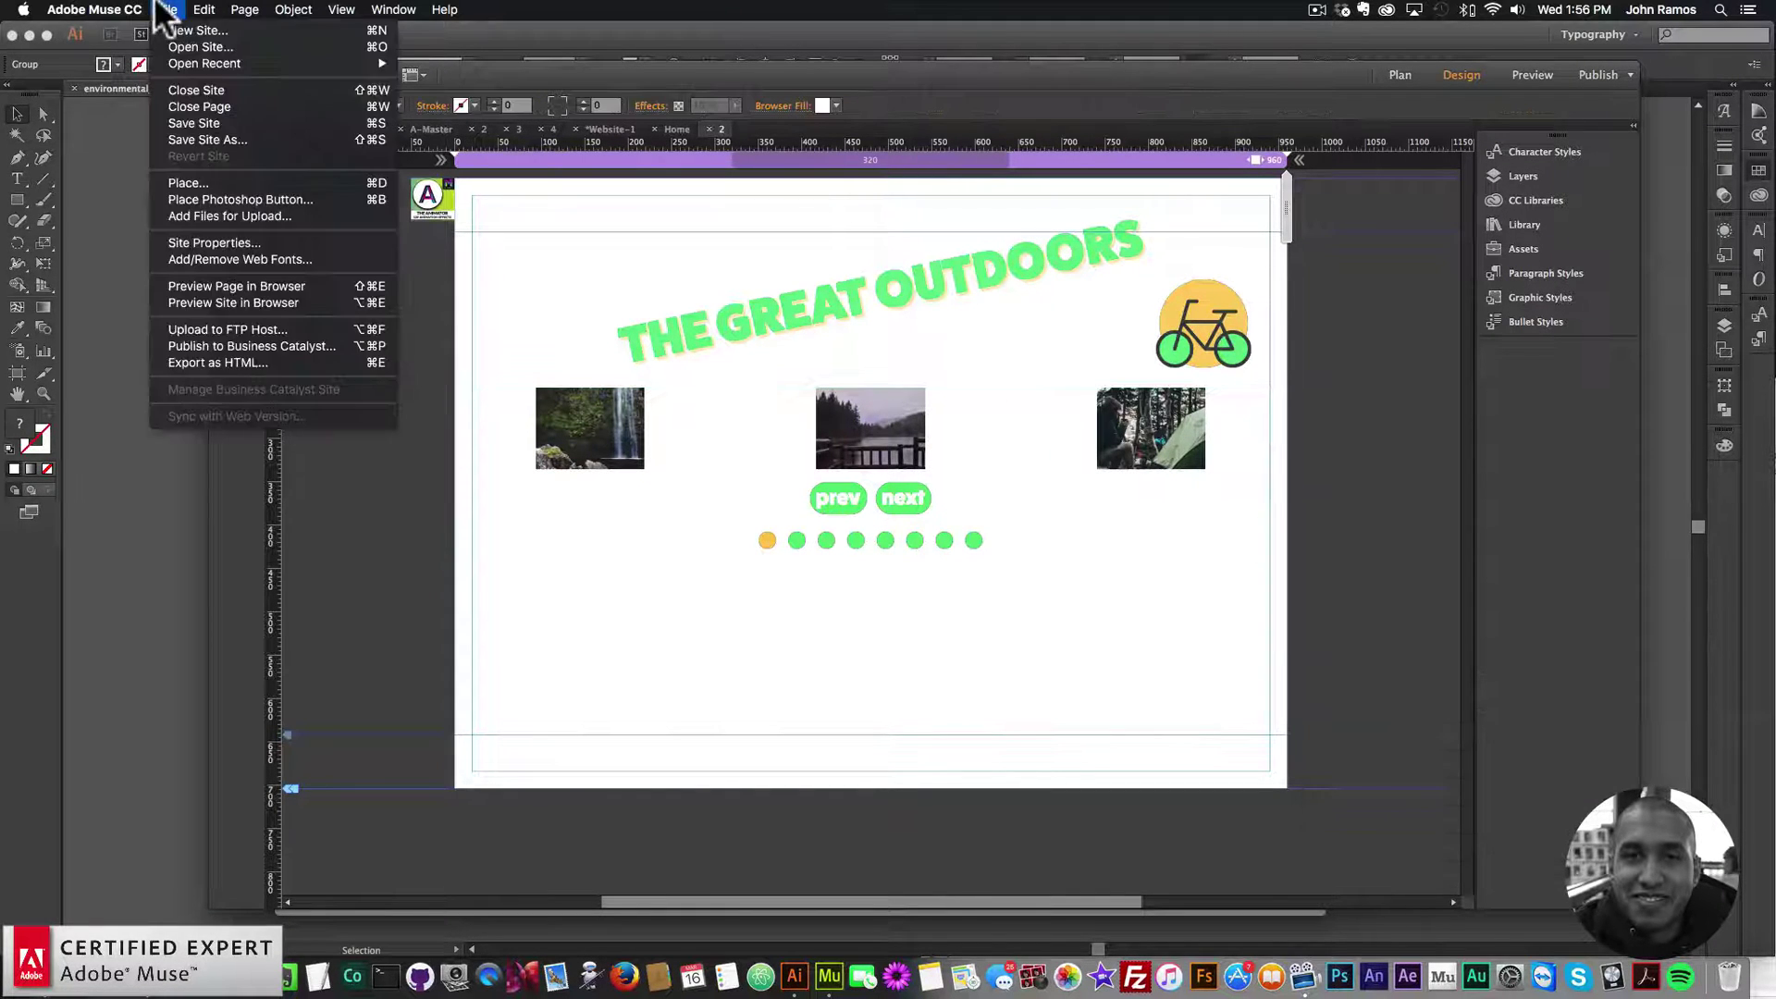
pyautogui.click(237, 279)
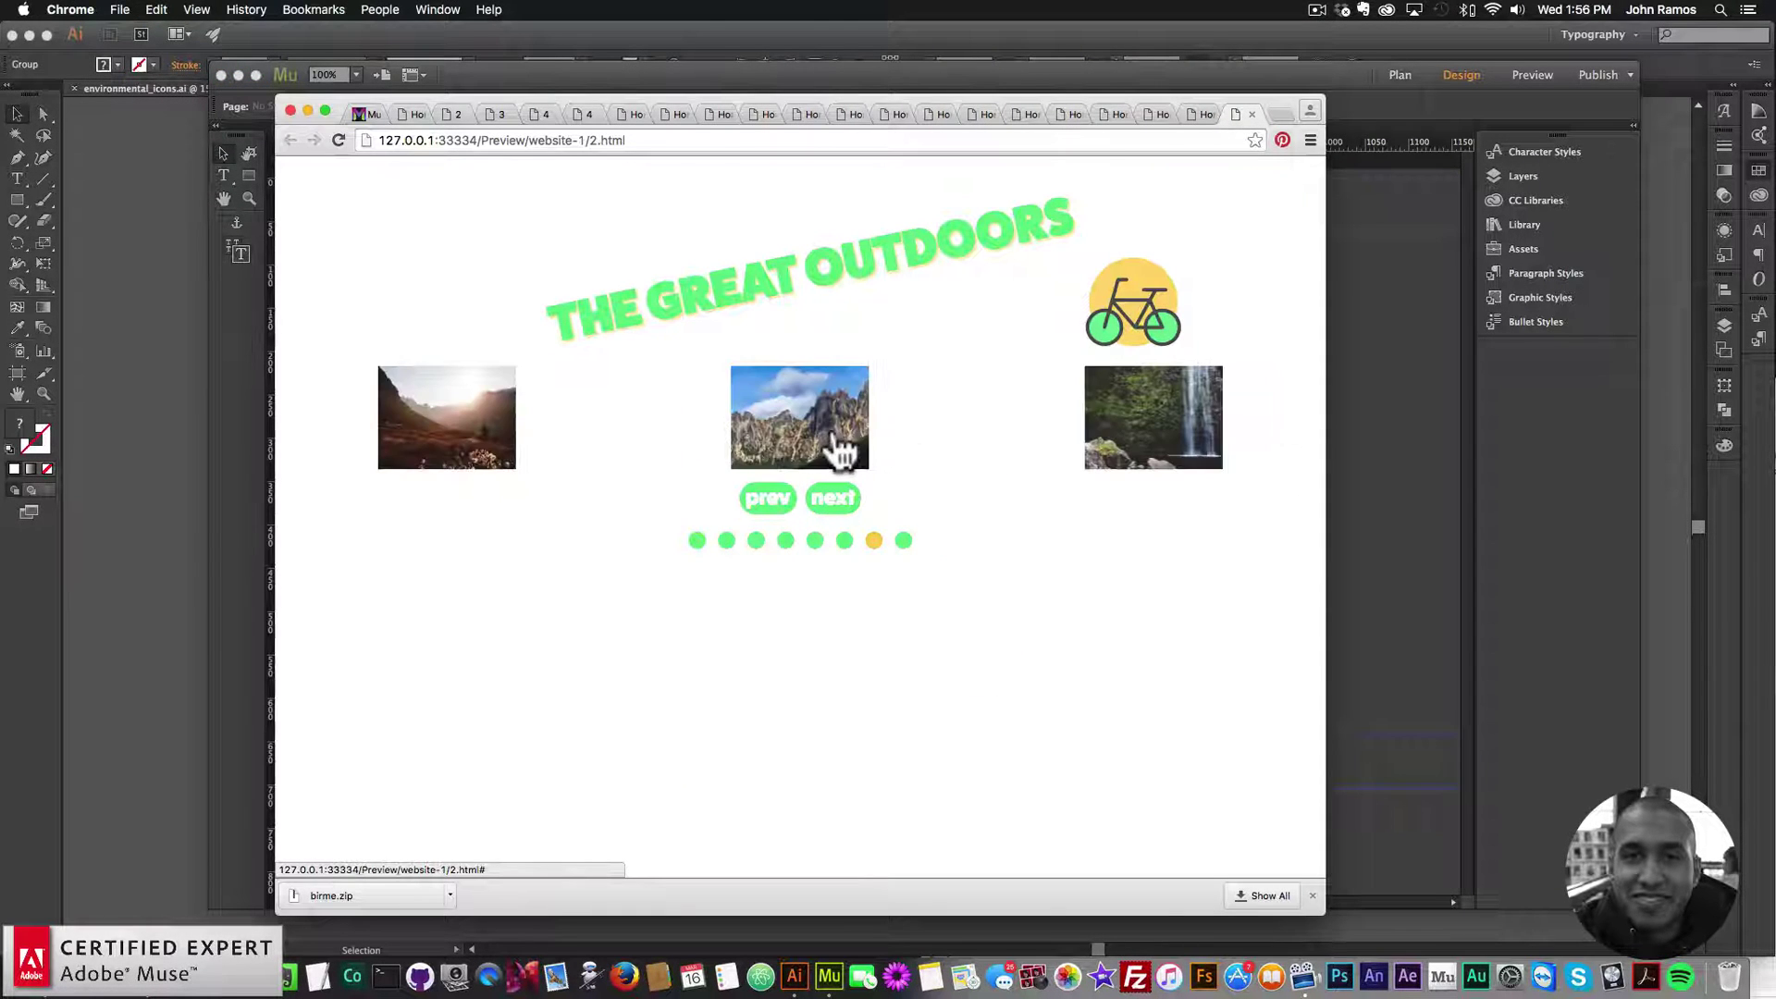
pyautogui.moveTo(1328, 407); pyautogui.dragTo(623, 413)
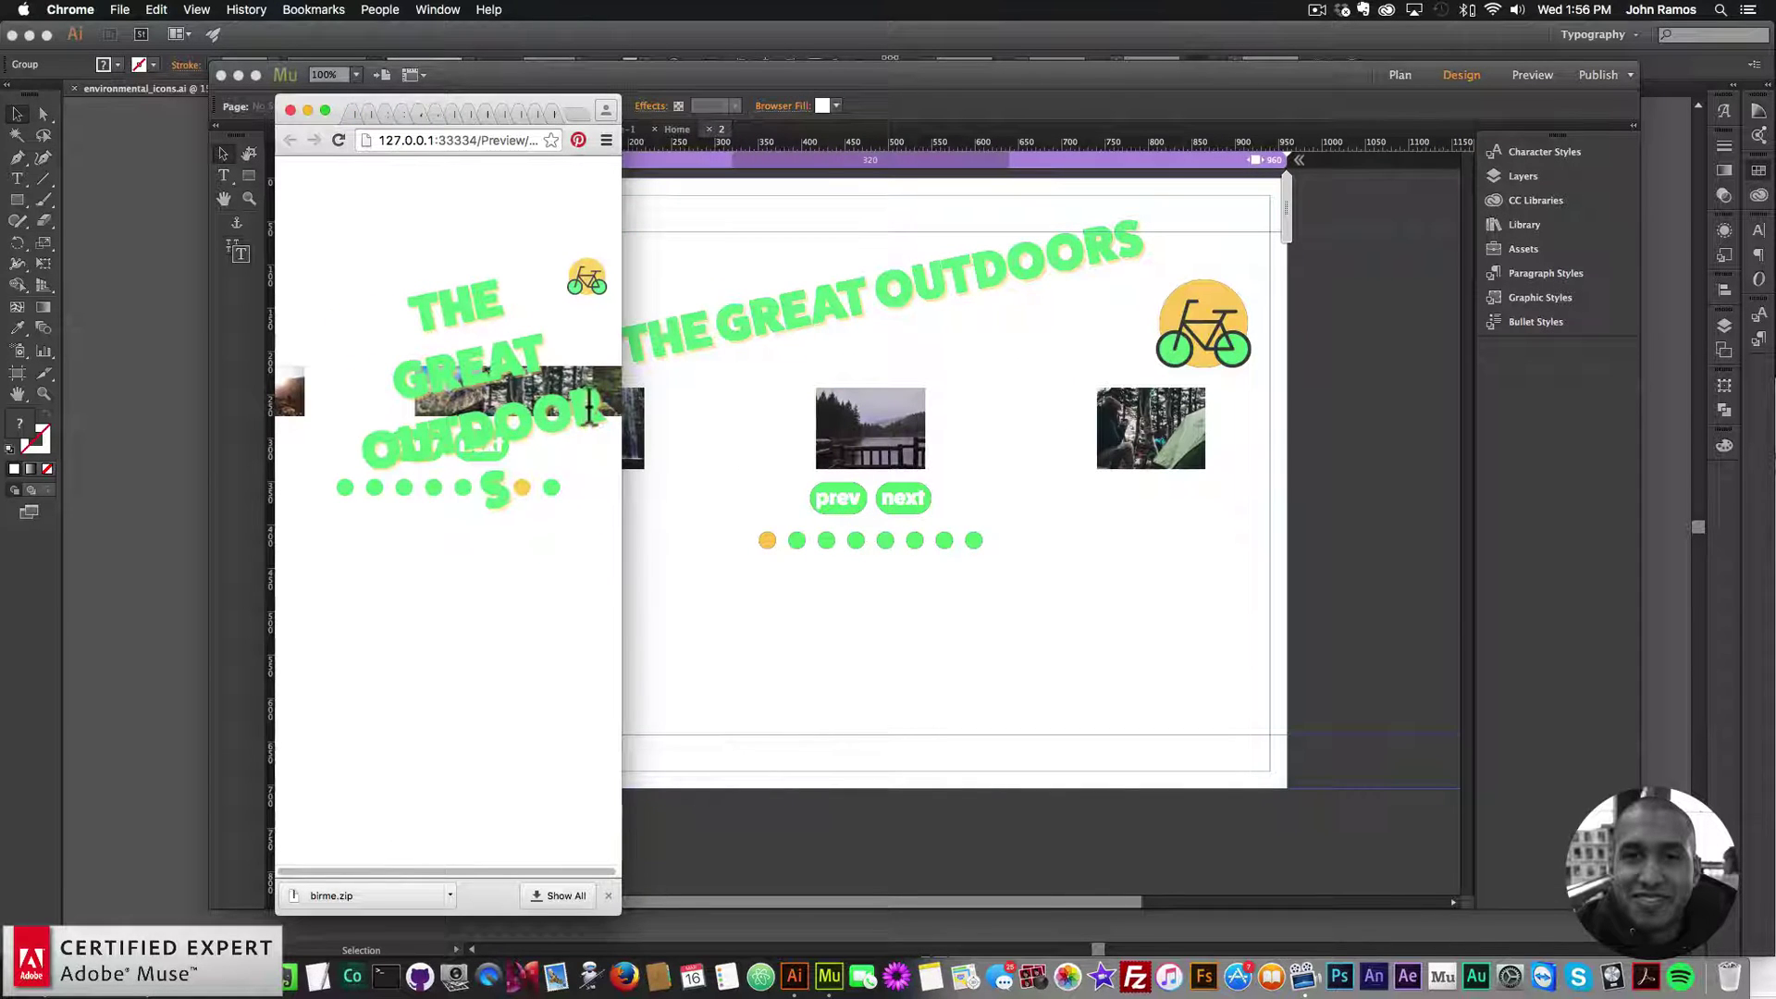
pyautogui.click(340, 142)
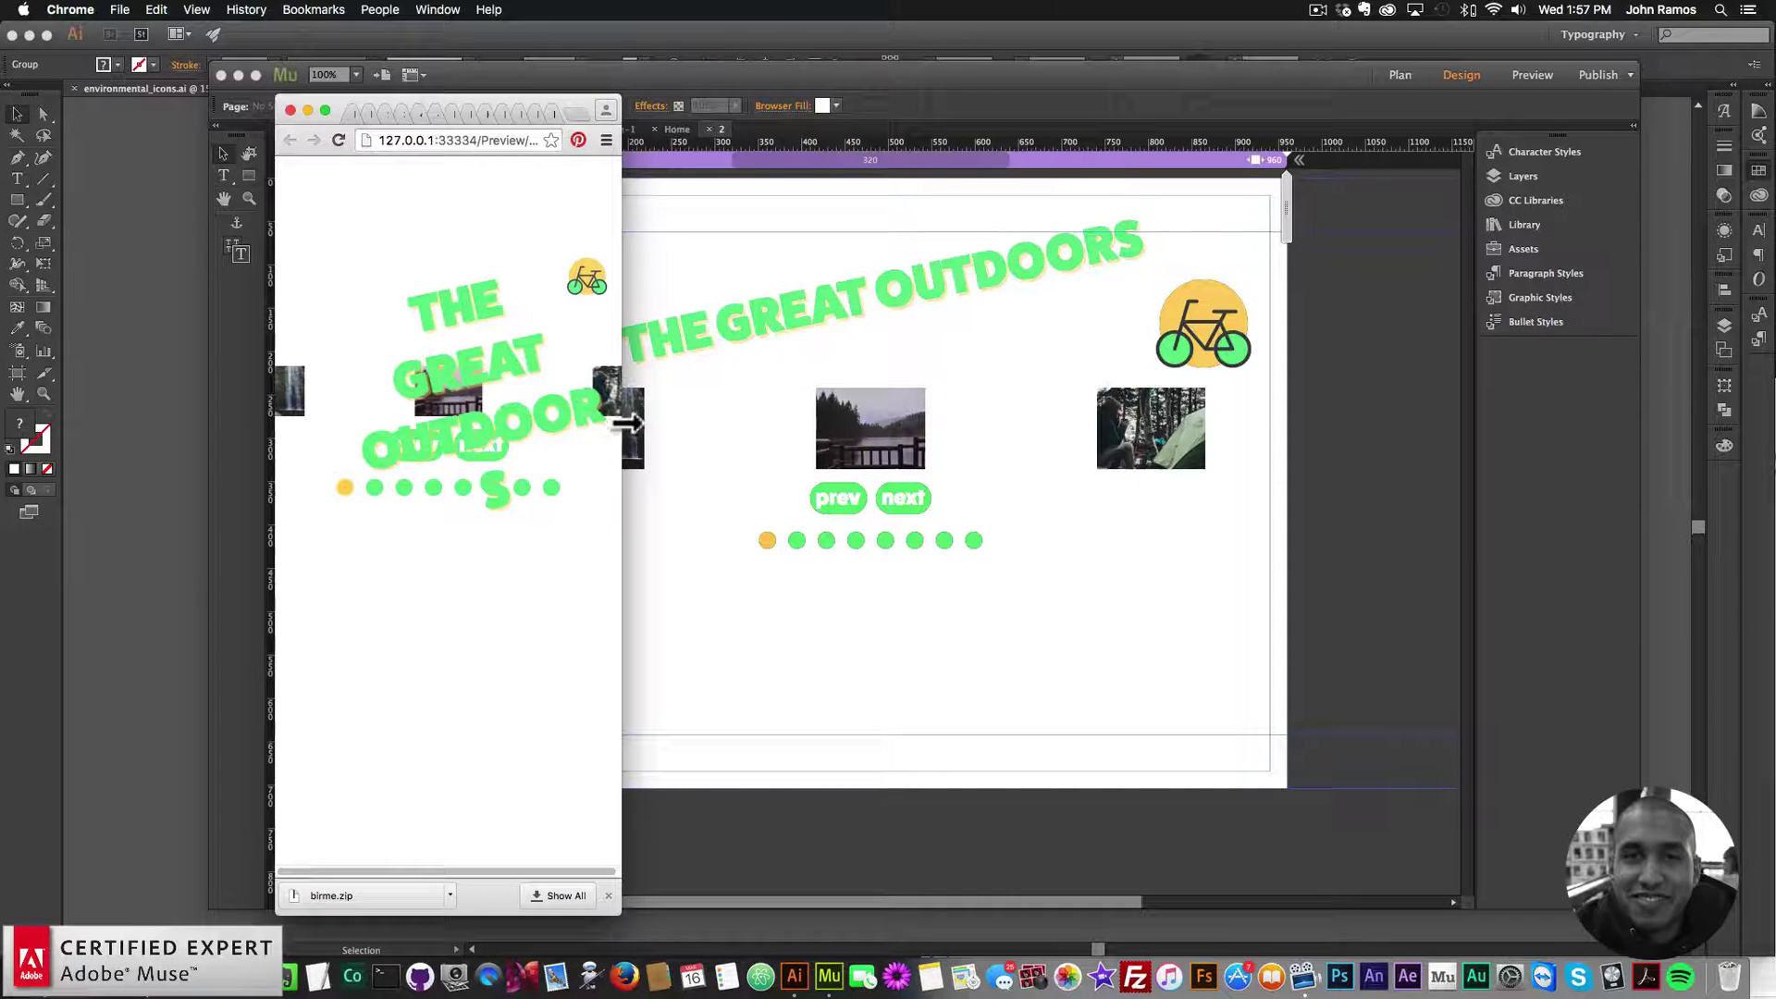
pyautogui.moveTo(629, 424); pyautogui.dragTo(852, 431)
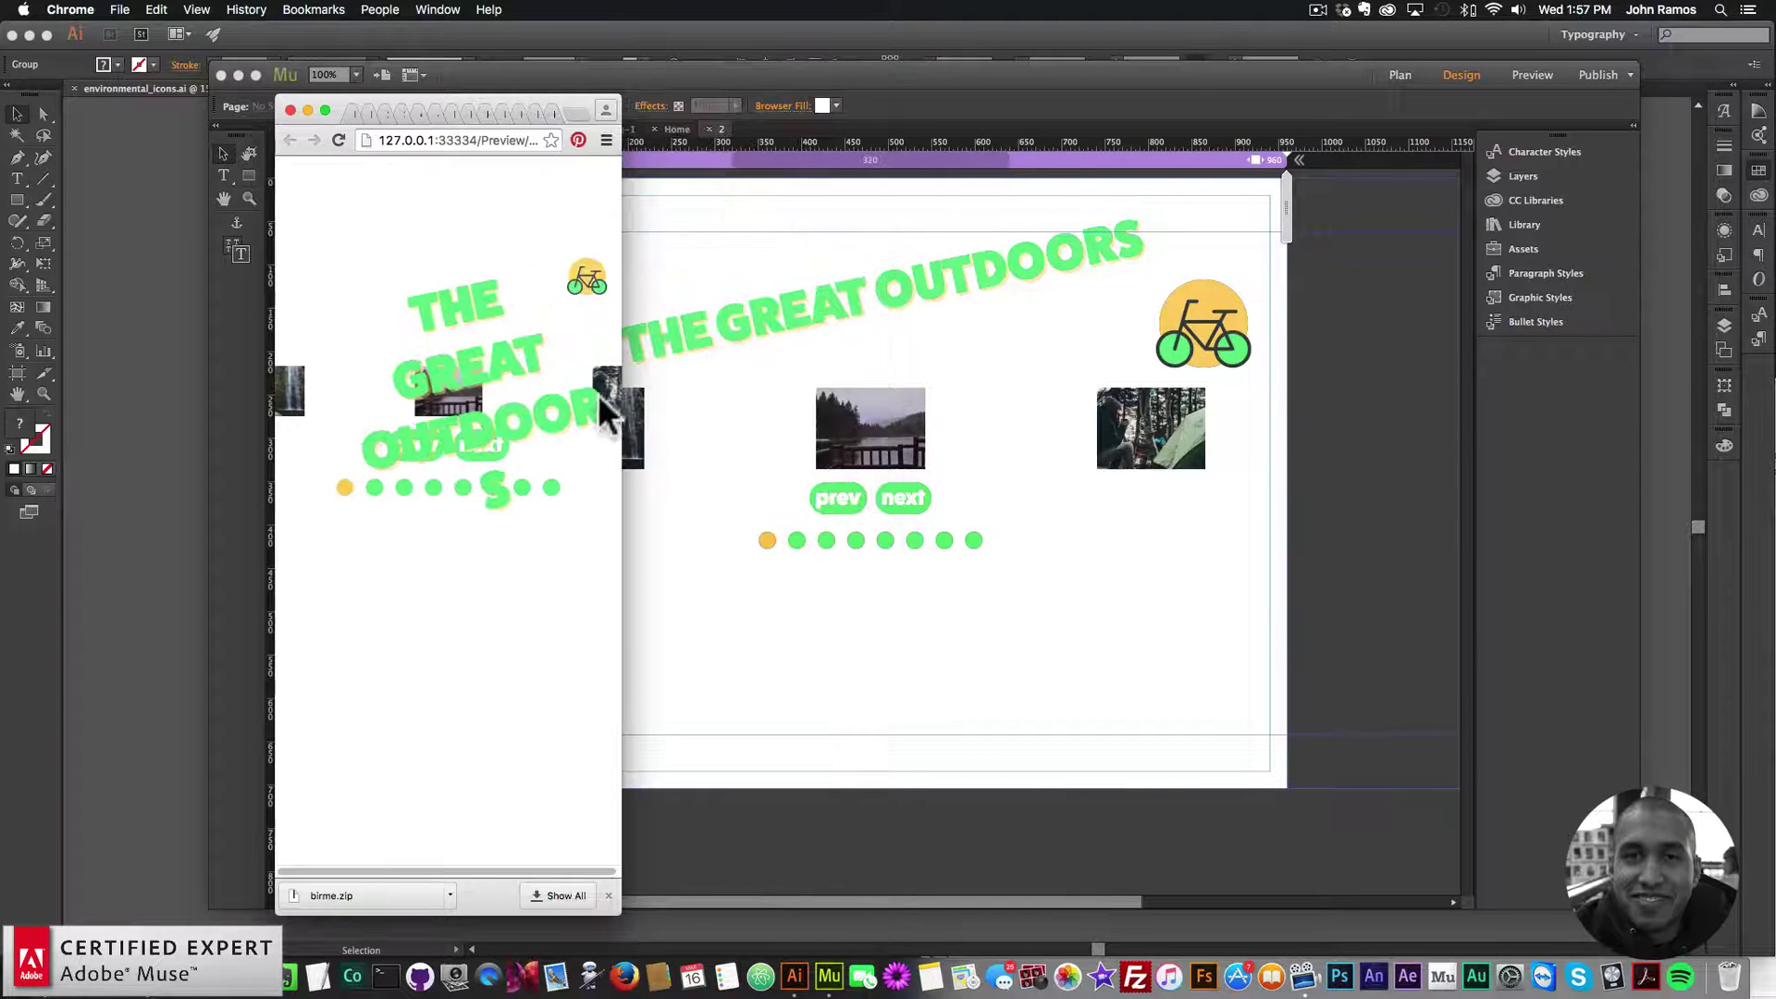
pyautogui.moveTo(623, 405); pyautogui.dragTo(733, 406)
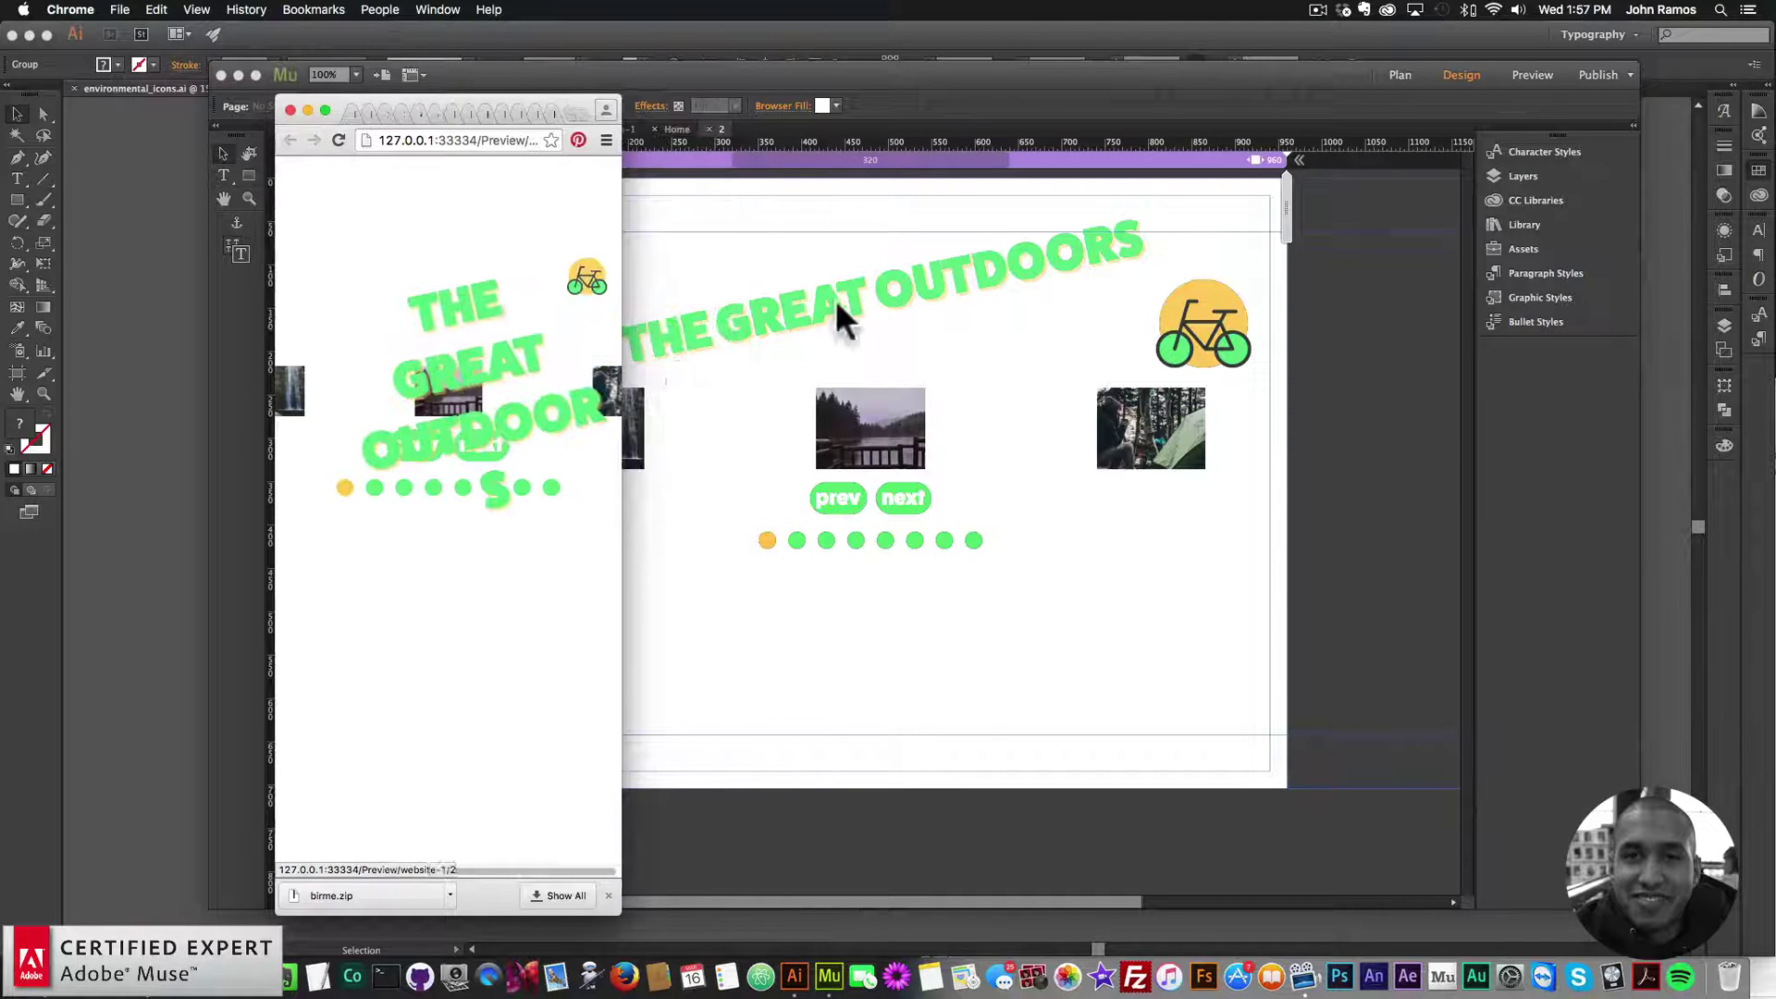
# - Open the resize options of the title text frame on page 2
pyautogui.click(875, 290)
pyautogui.rightClick(875, 291)
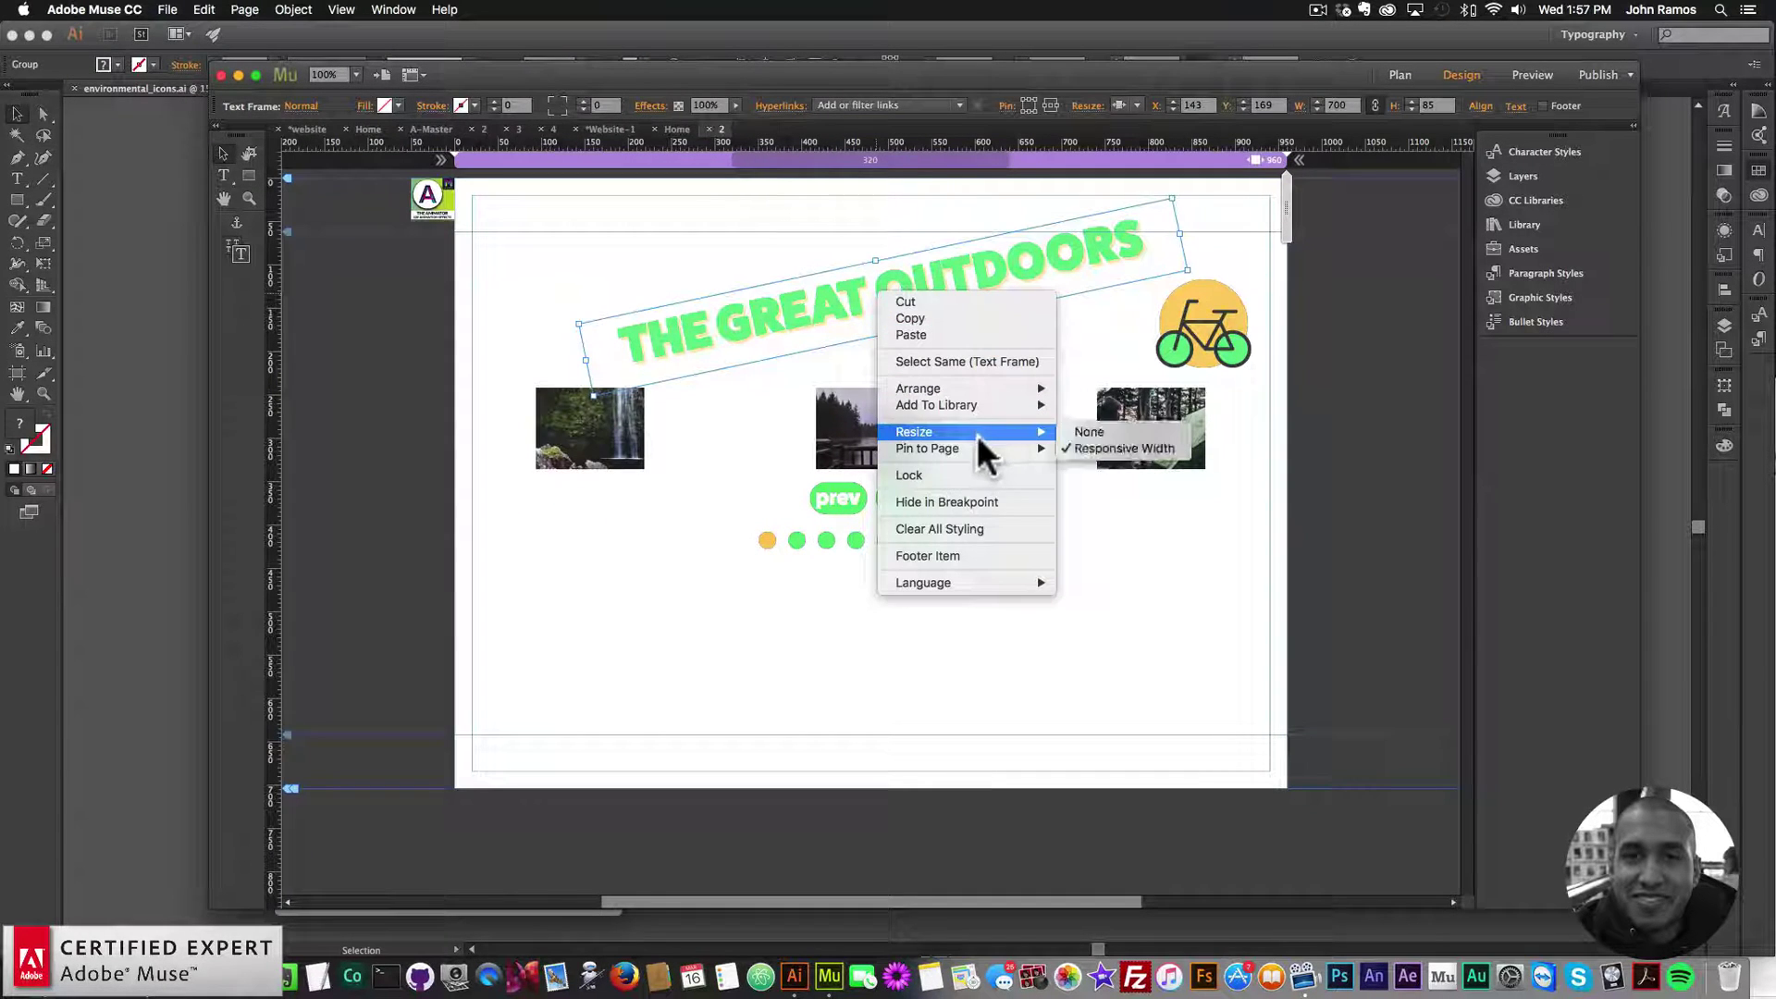
# - Add a 480 px breakpoint to the page
pyautogui.click(1064, 163)
pyautogui.rightClick(1039, 151)
pyautogui.click(1078, 164)
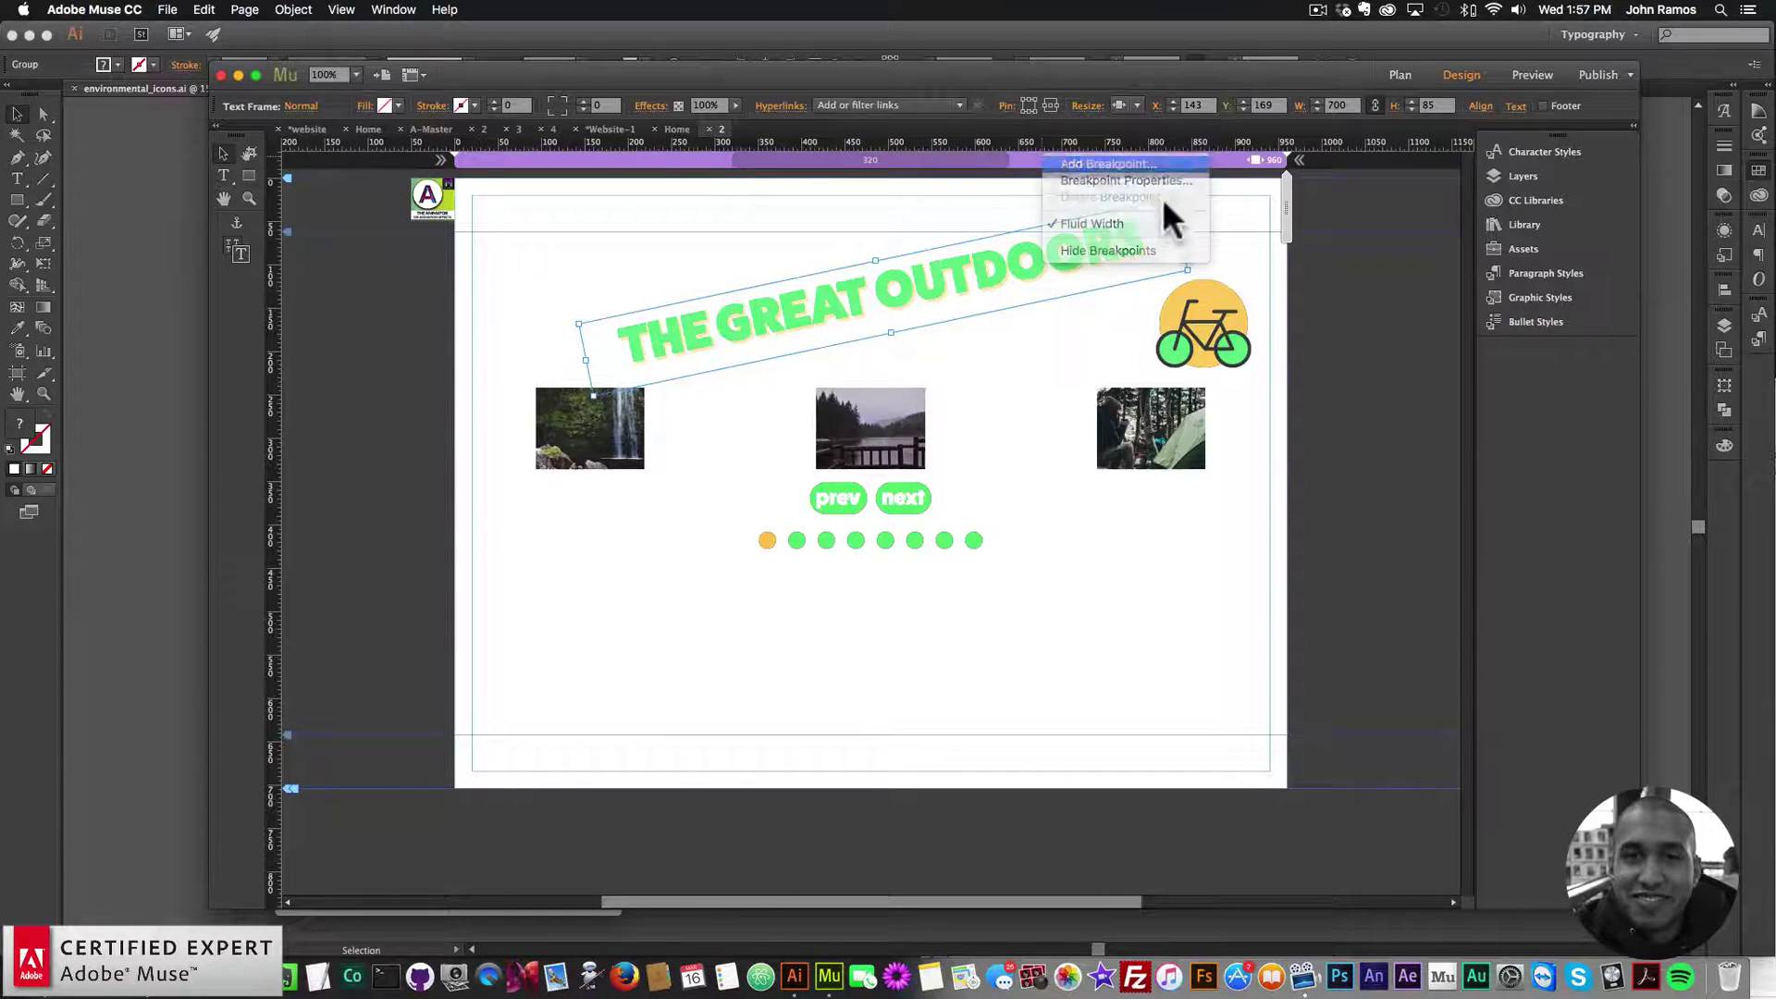
pyautogui.write('480')
pyautogui.press('Return')
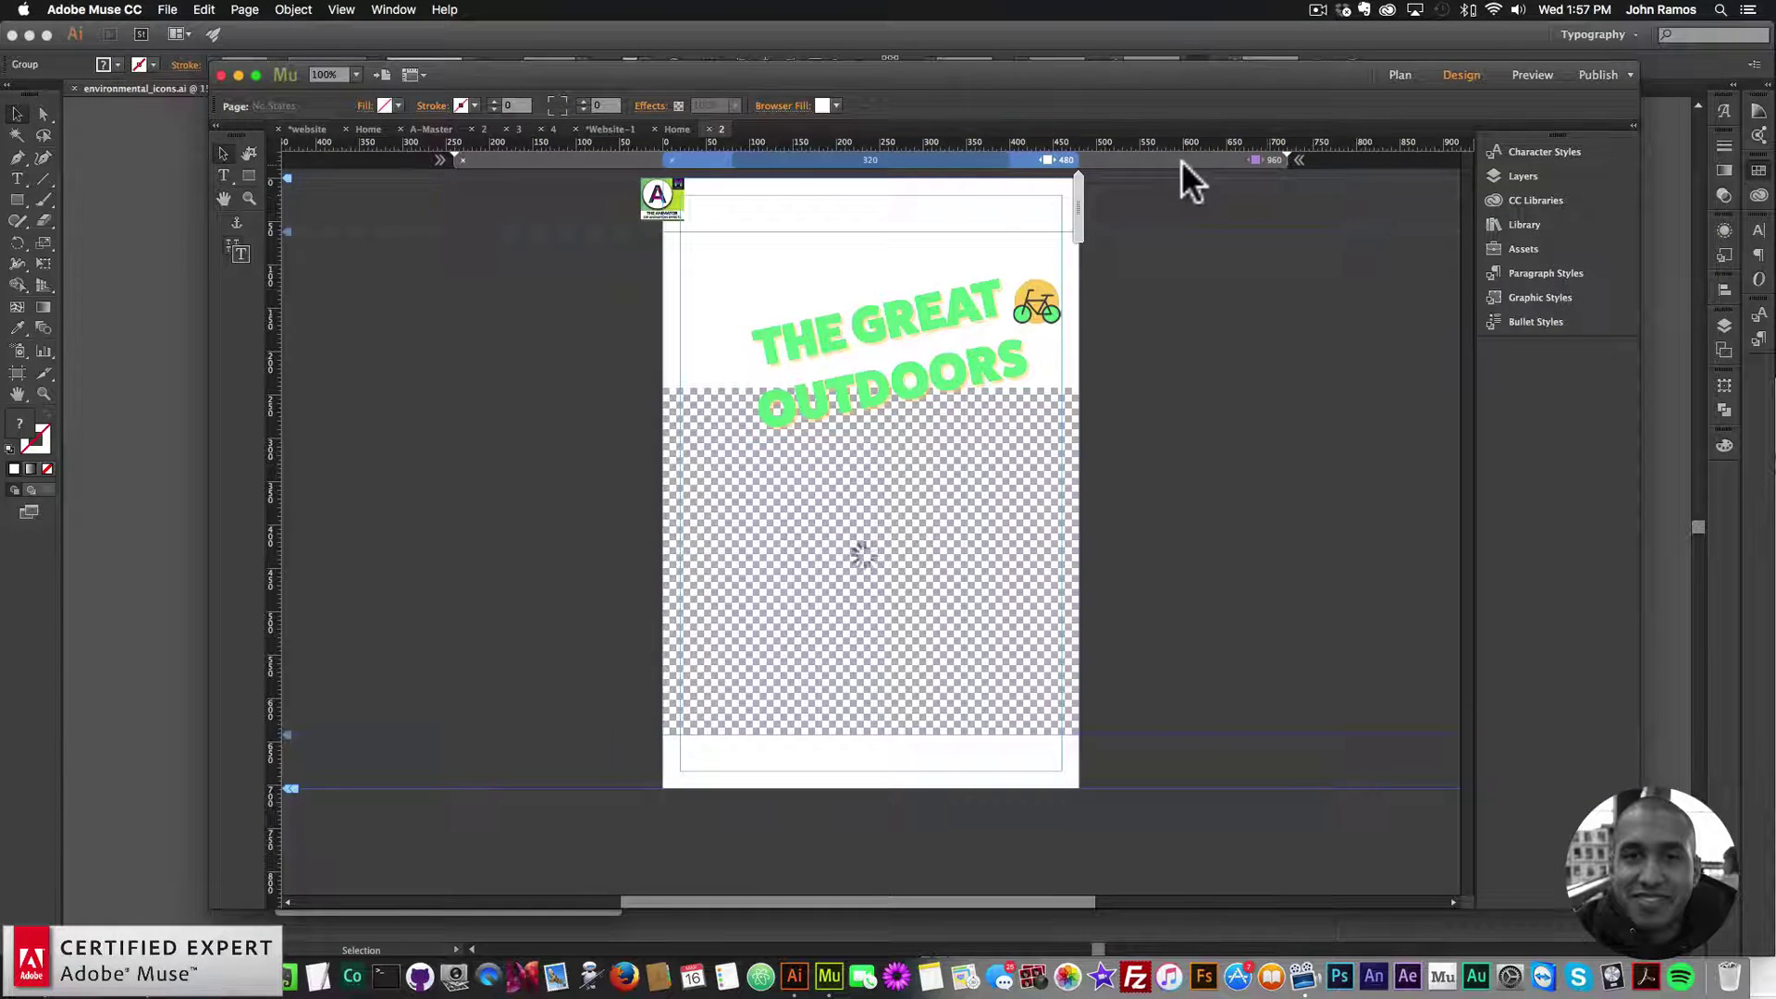
# - Return to the 960 px breakpoint and hide the "THE GREAT OUTDOORS" title in the other breakpoints
pyautogui.click(1181, 159)
pyautogui.rightClick(925, 279)
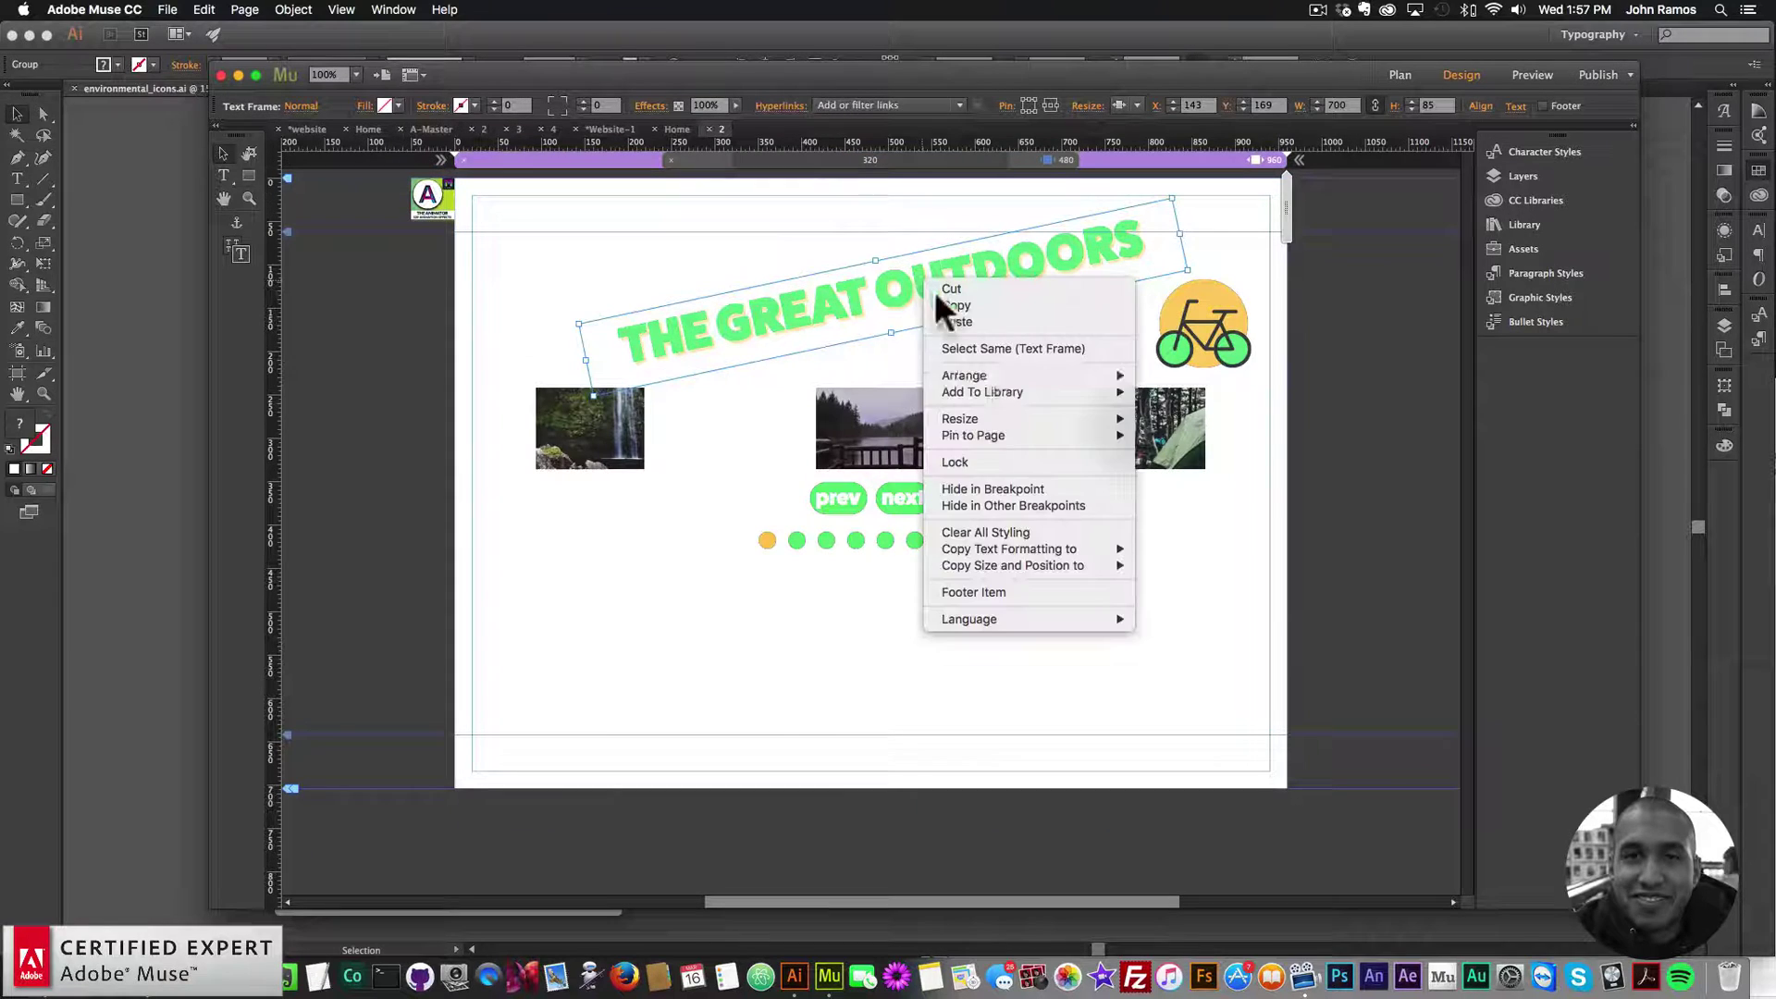
pyautogui.click(999, 506)
pyautogui.click(1341, 500)
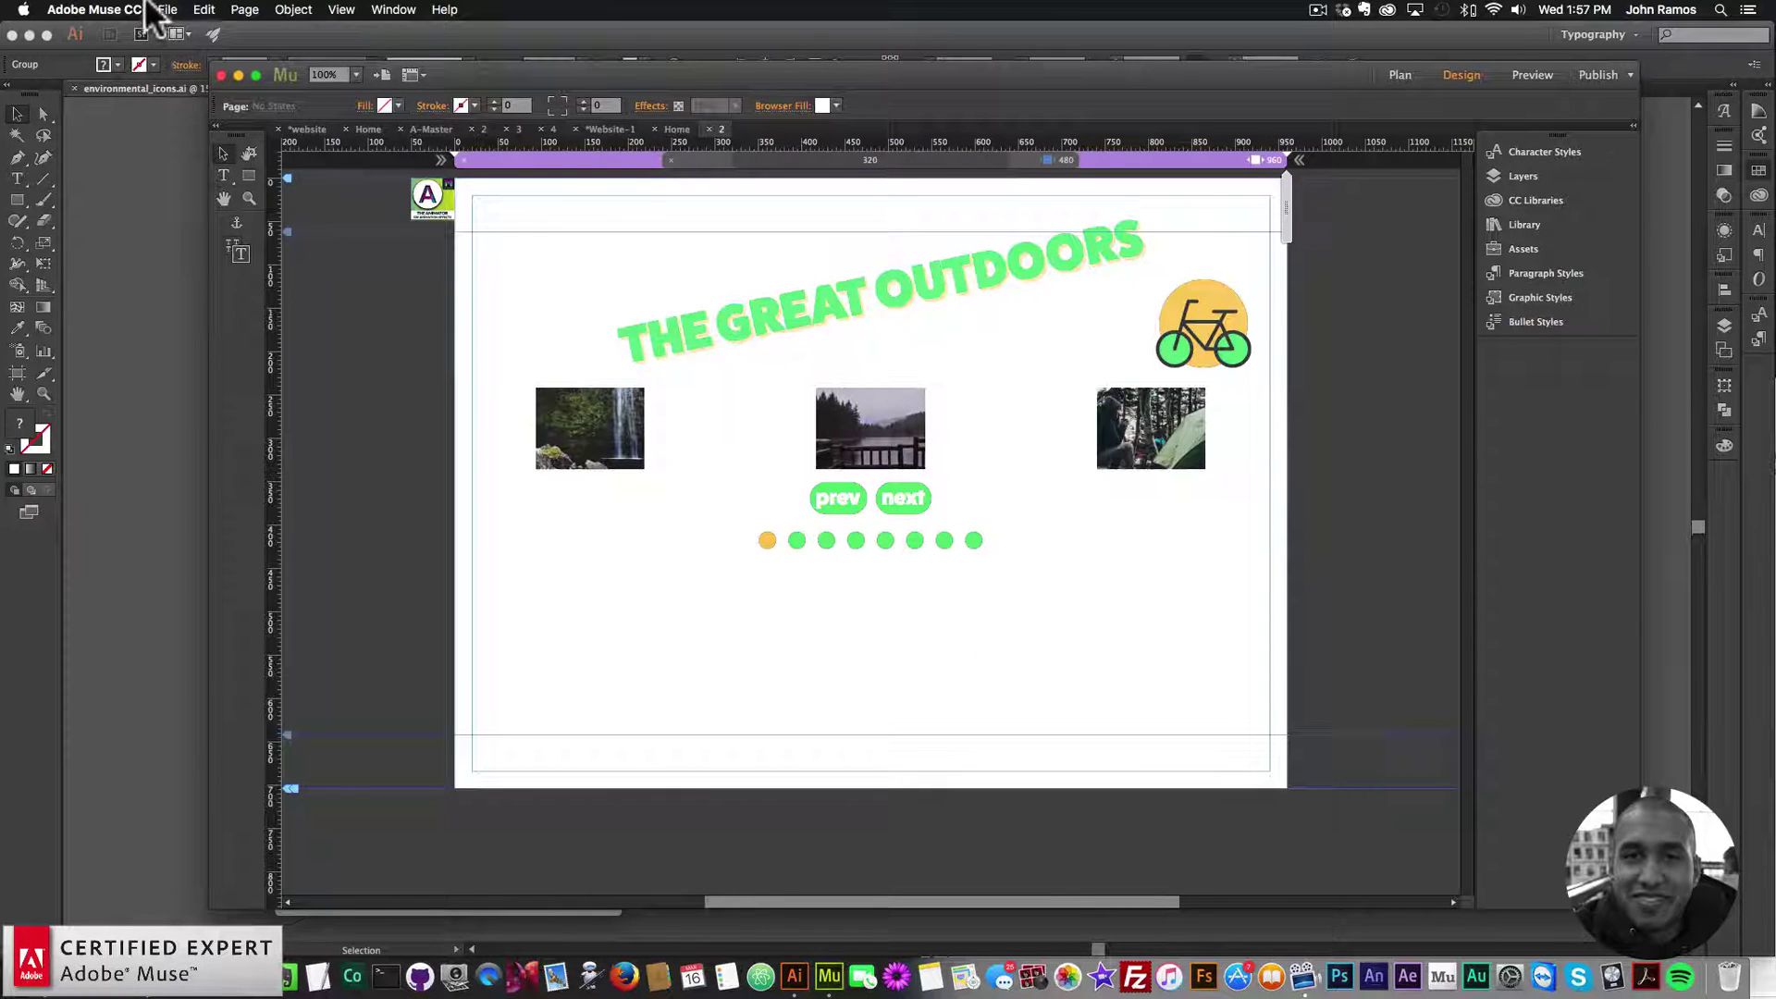
# - Preview the page in the browser and advance the image slider through several slides at the narrow window width
pyautogui.click(155, 11)
pyautogui.click(201, 292)
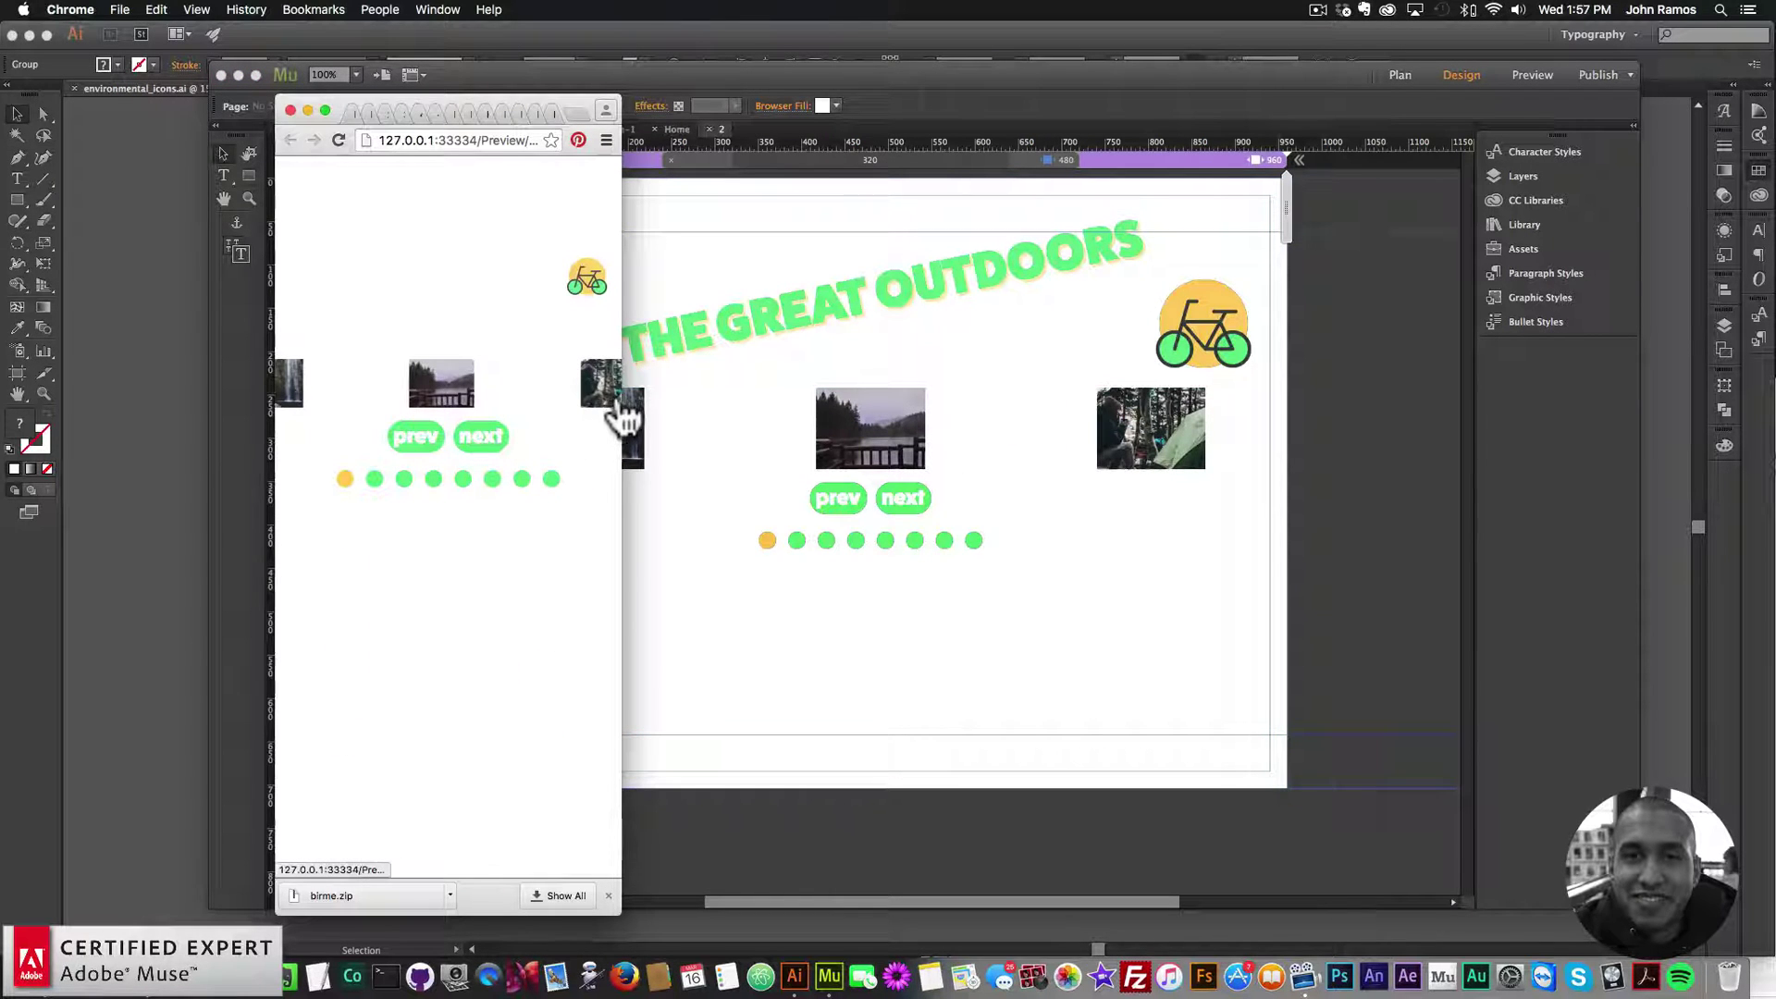
pyautogui.click(481, 439)
pyautogui.click(505, 435)
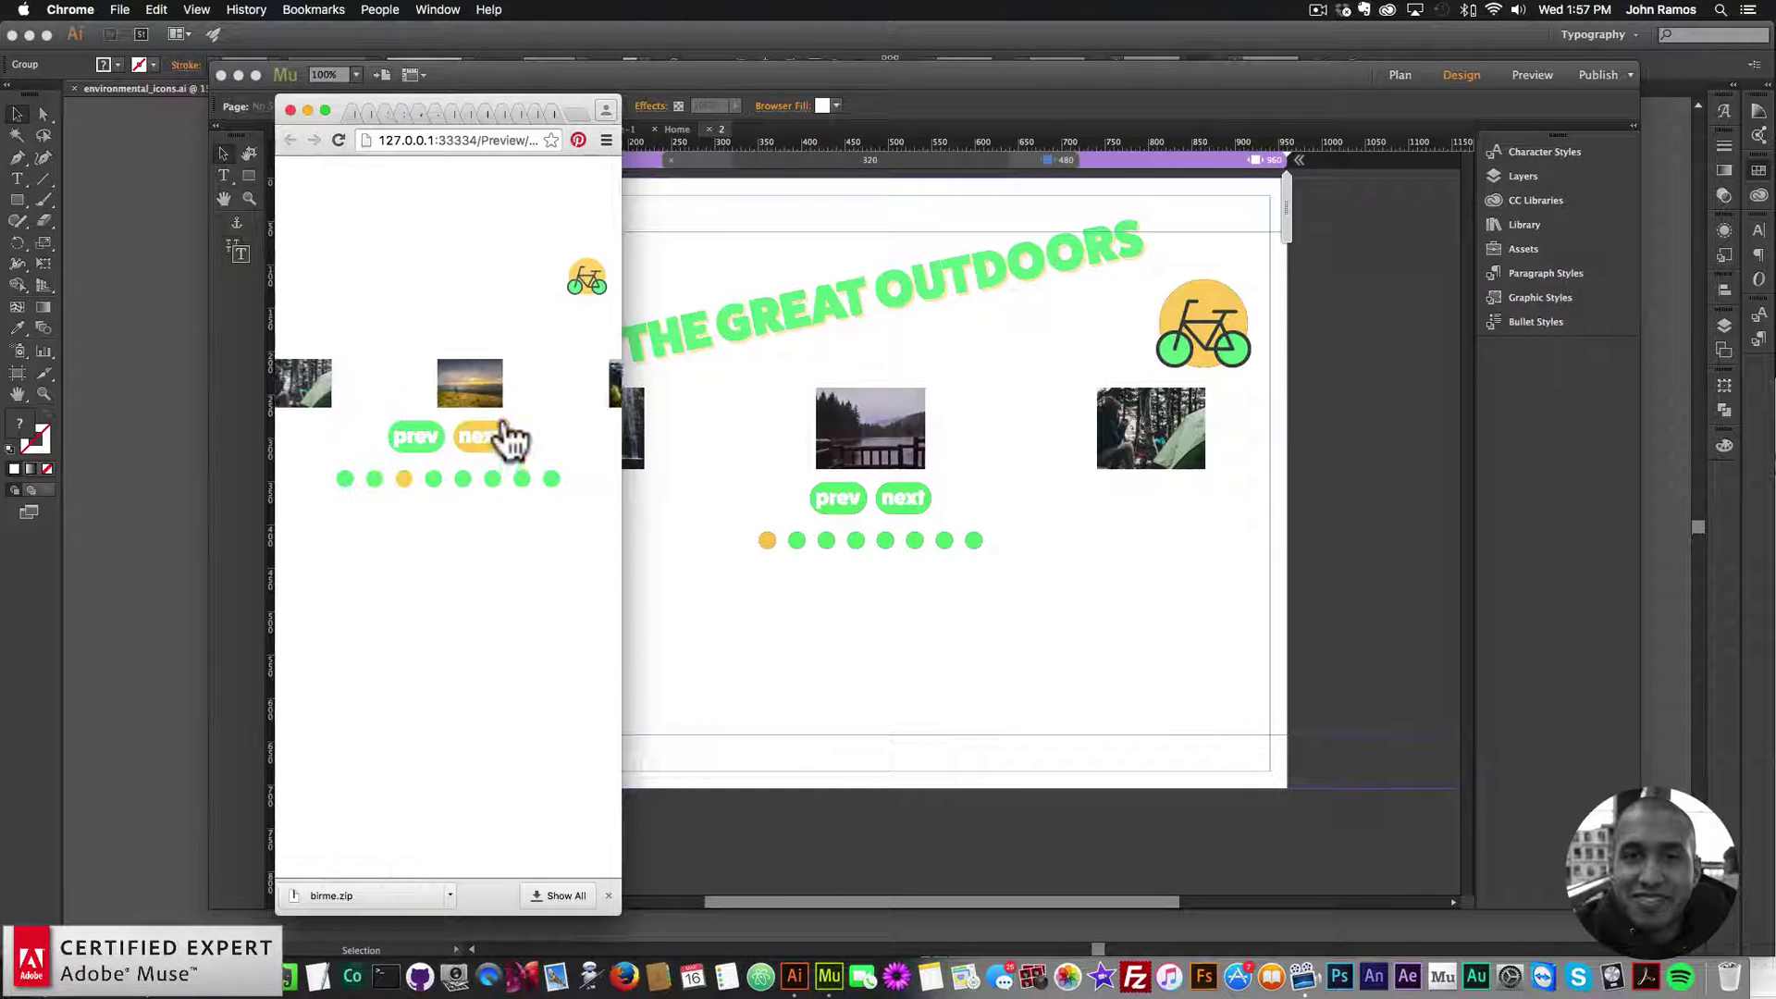
pyautogui.click(493, 450)
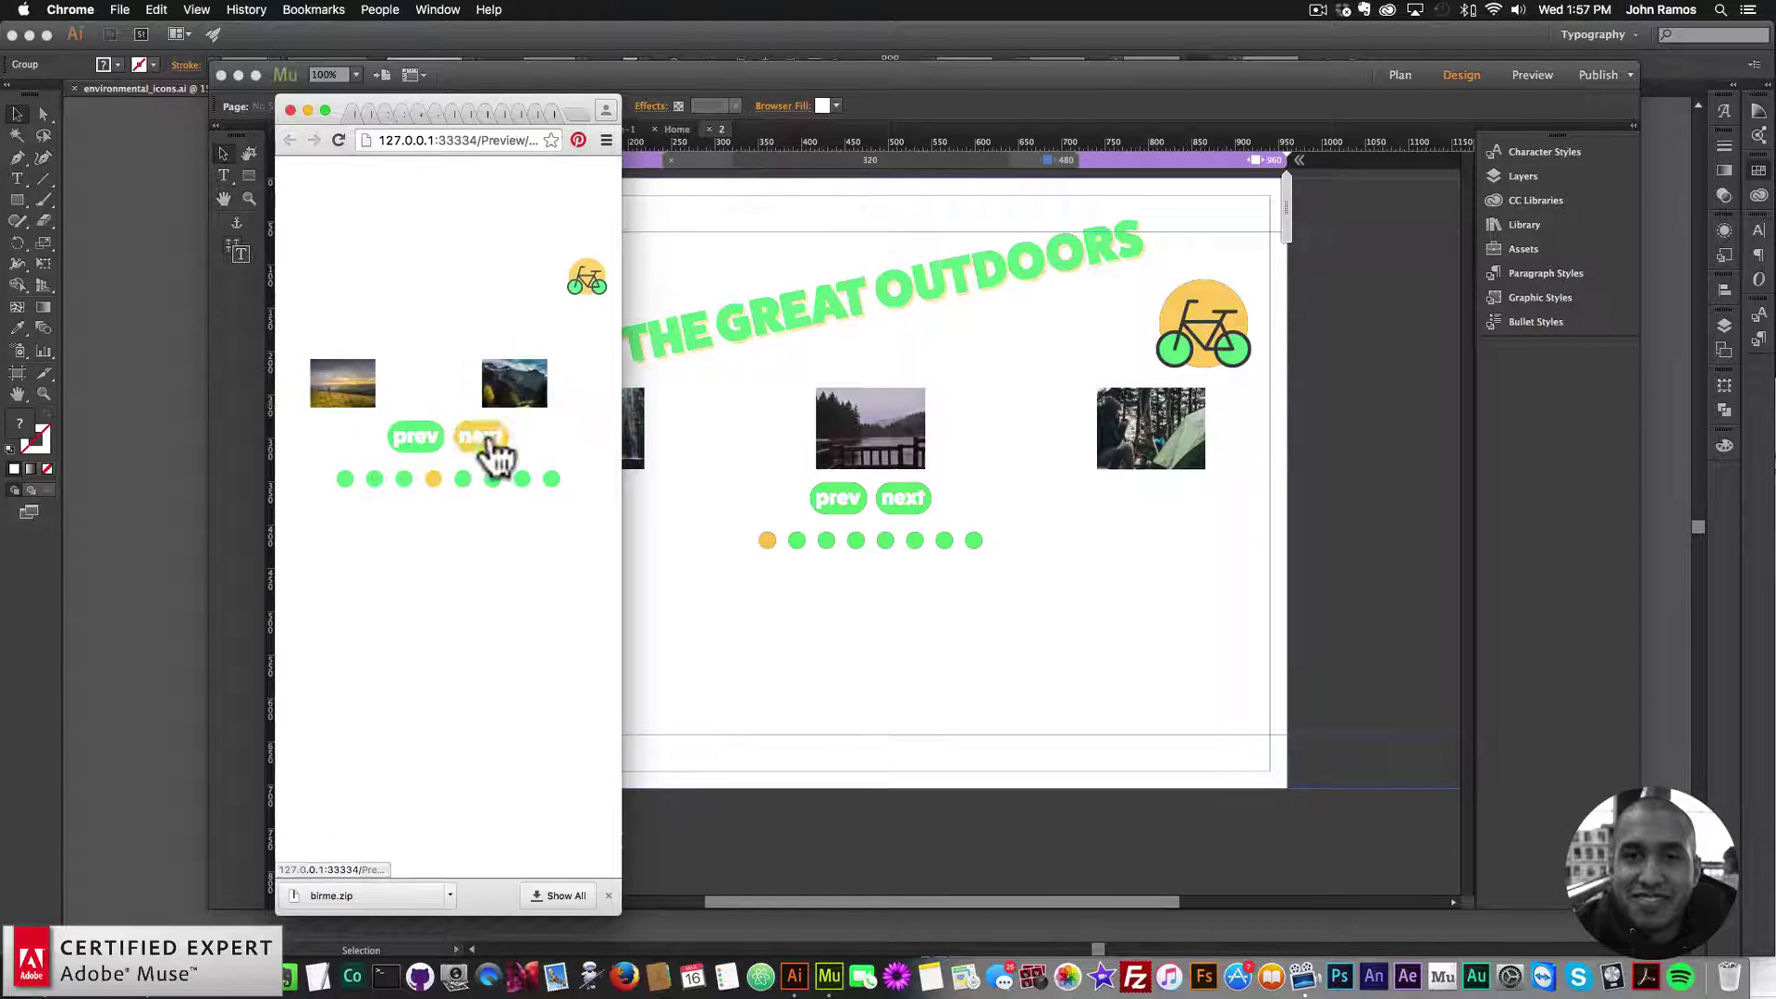
pyautogui.click(491, 447)
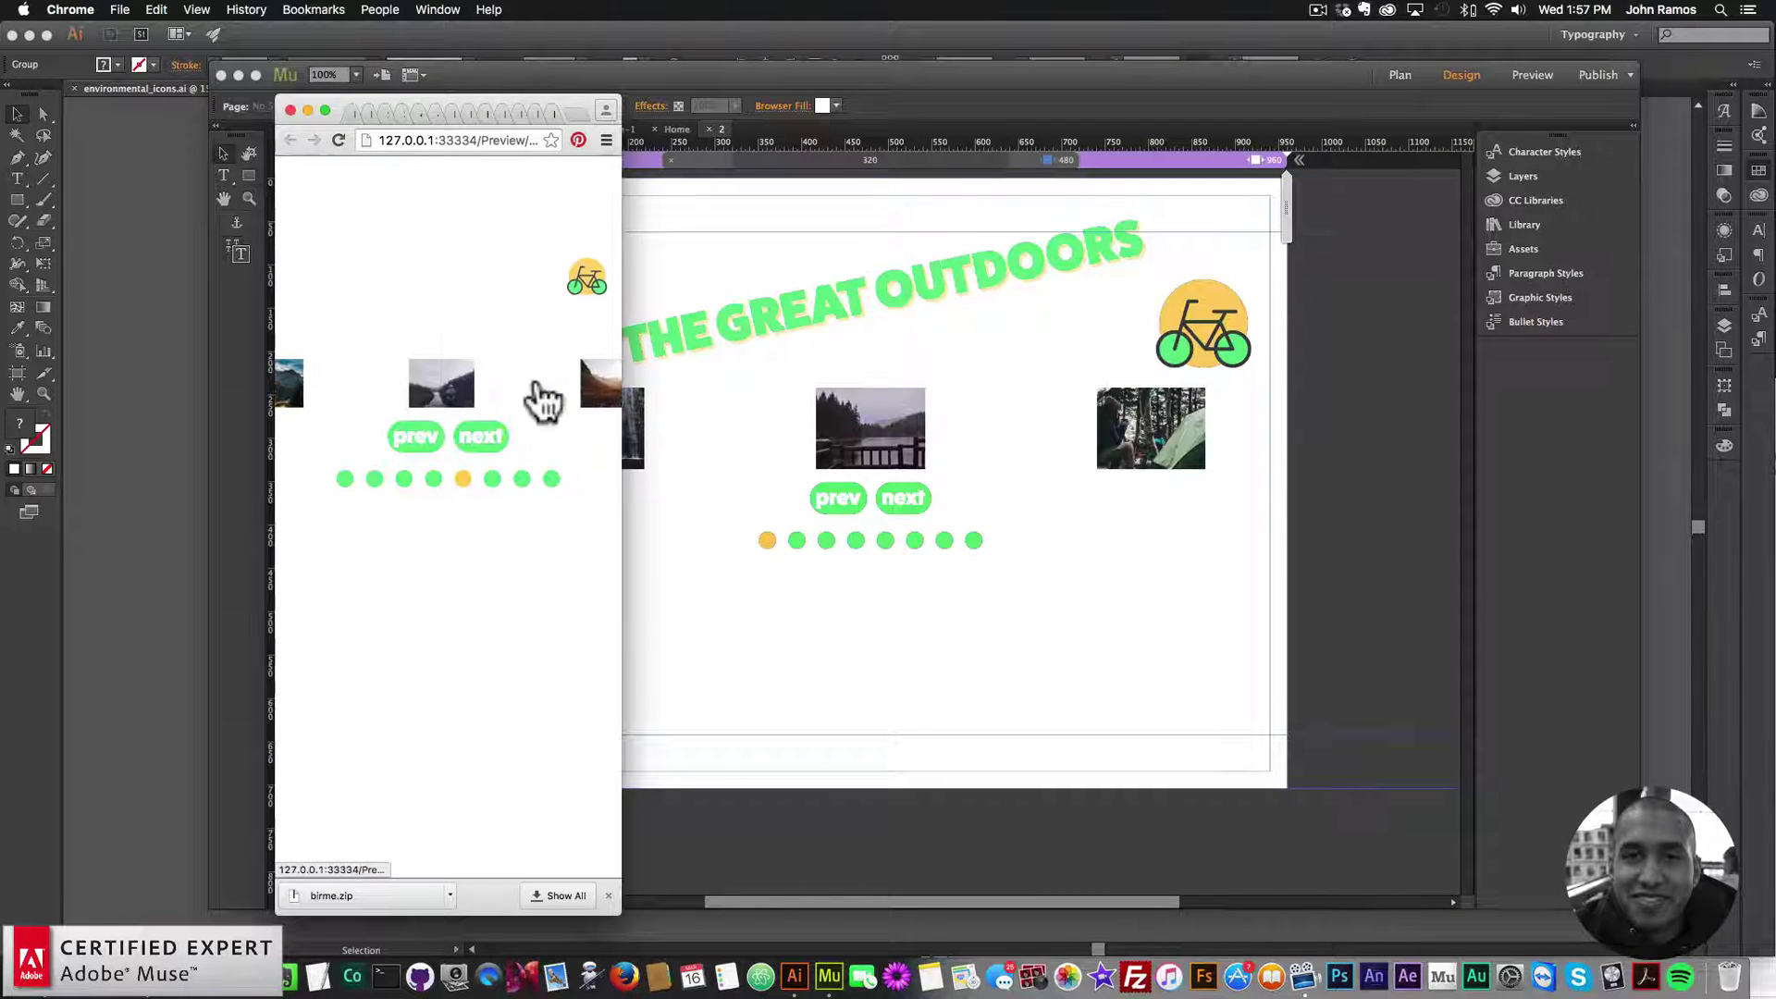
# - Set the image size of the responsive image slider widget to 70%
pyautogui.click(1076, 453)
pyautogui.click(1303, 386)
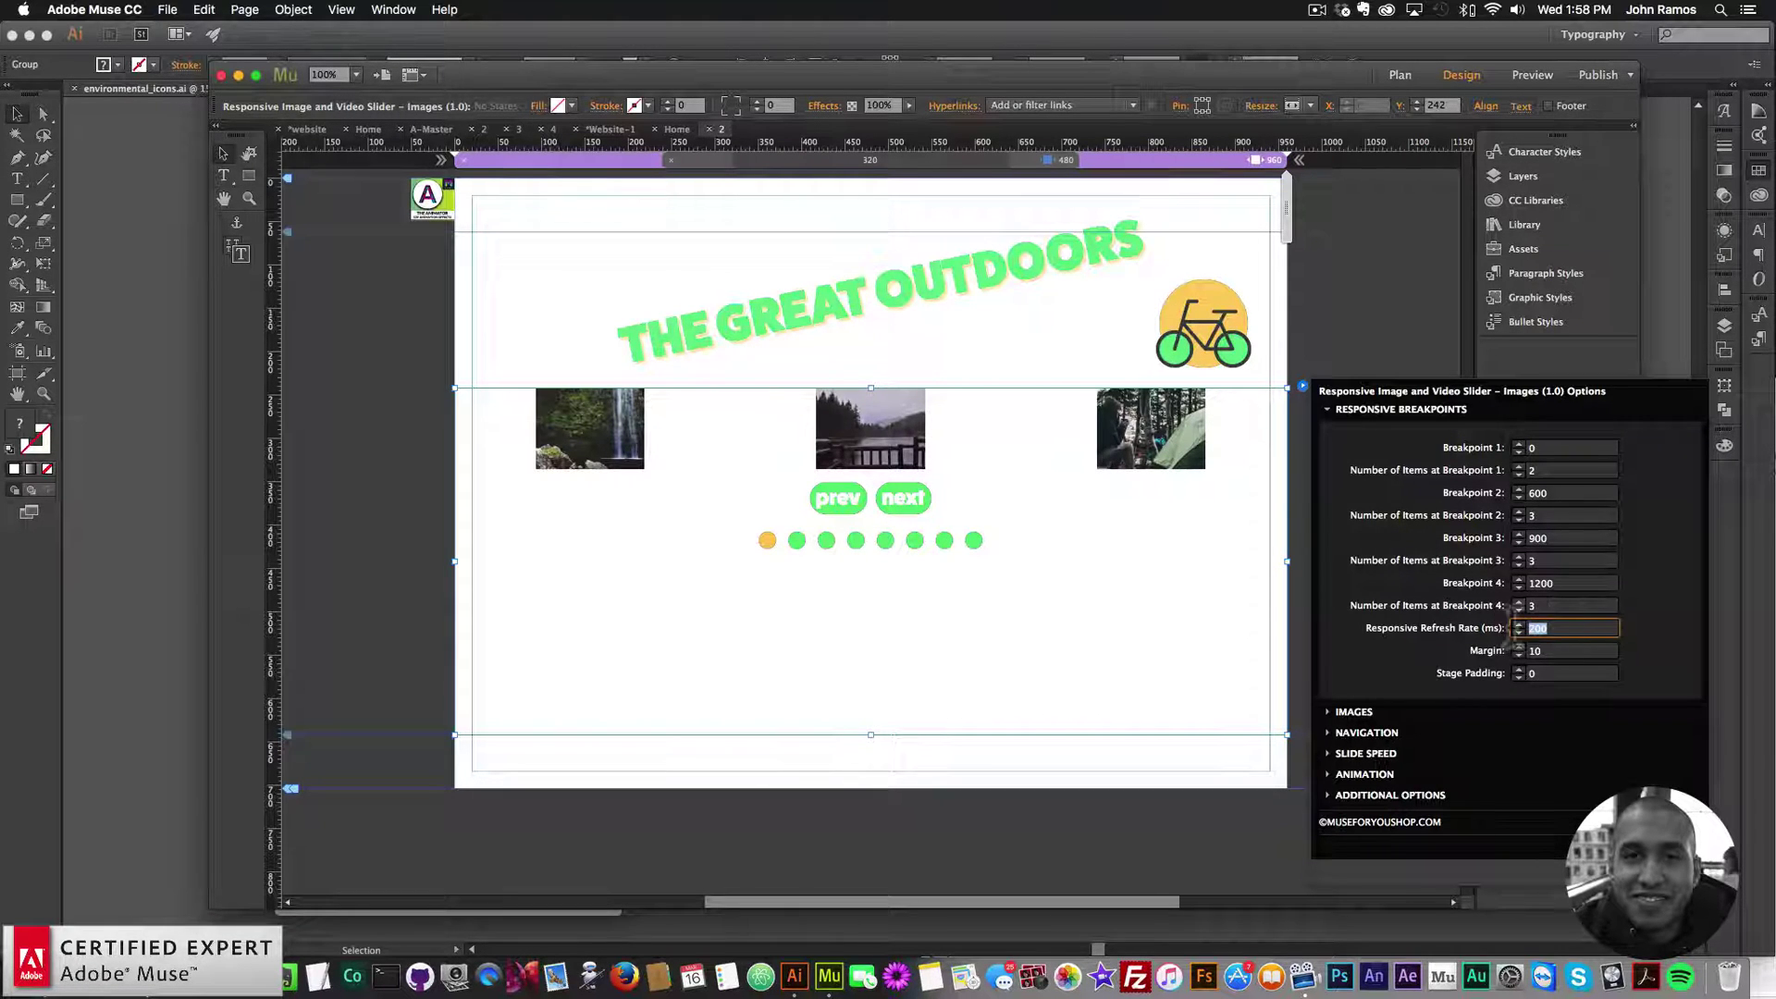
pyautogui.click(1143, 539)
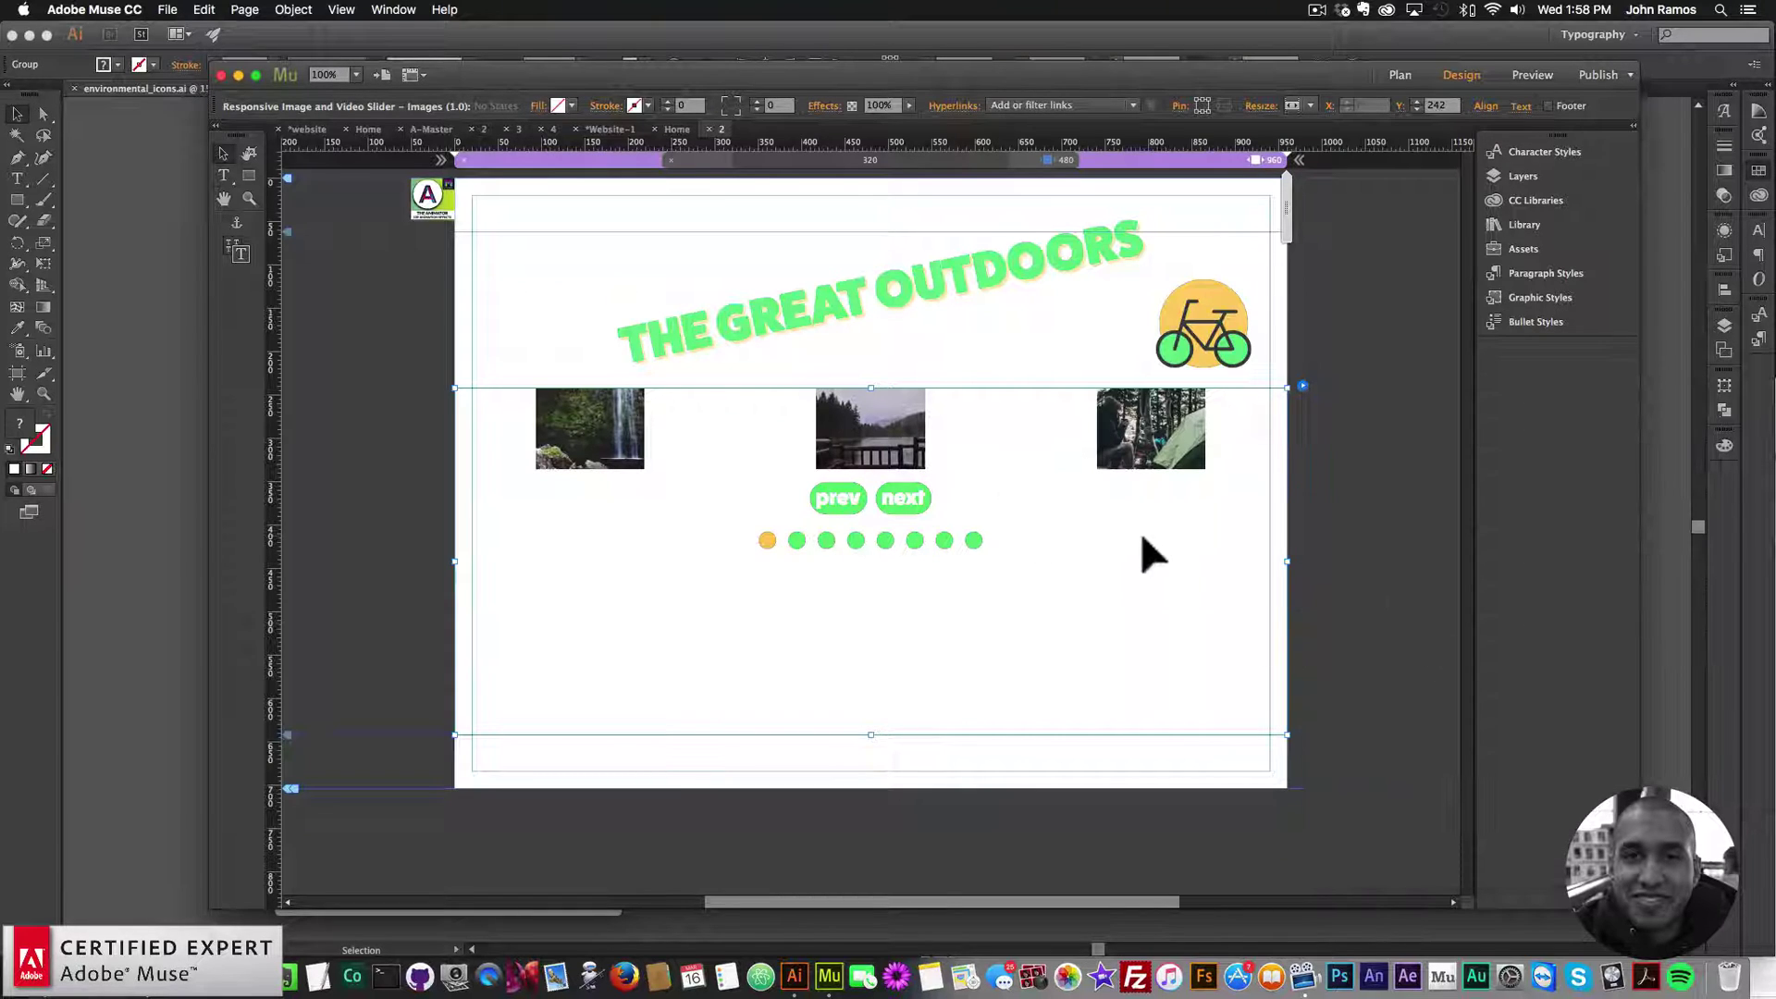
pyautogui.click(1301, 384)
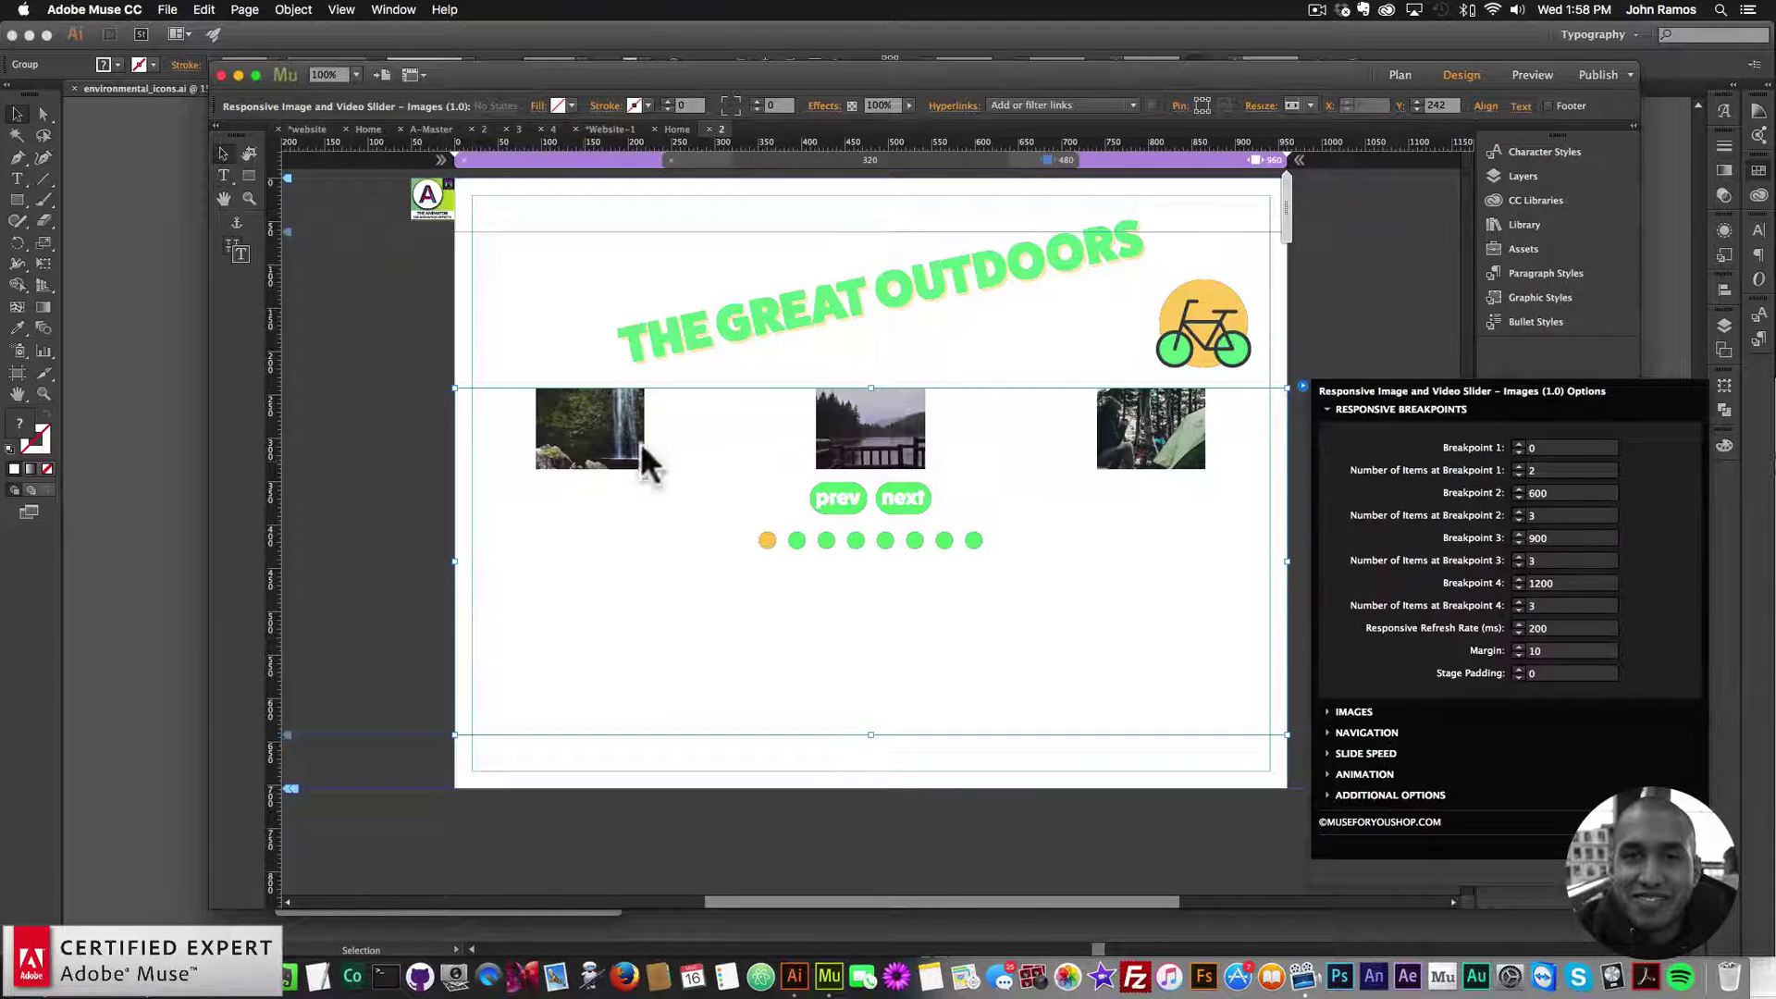
pyautogui.click(1302, 385)
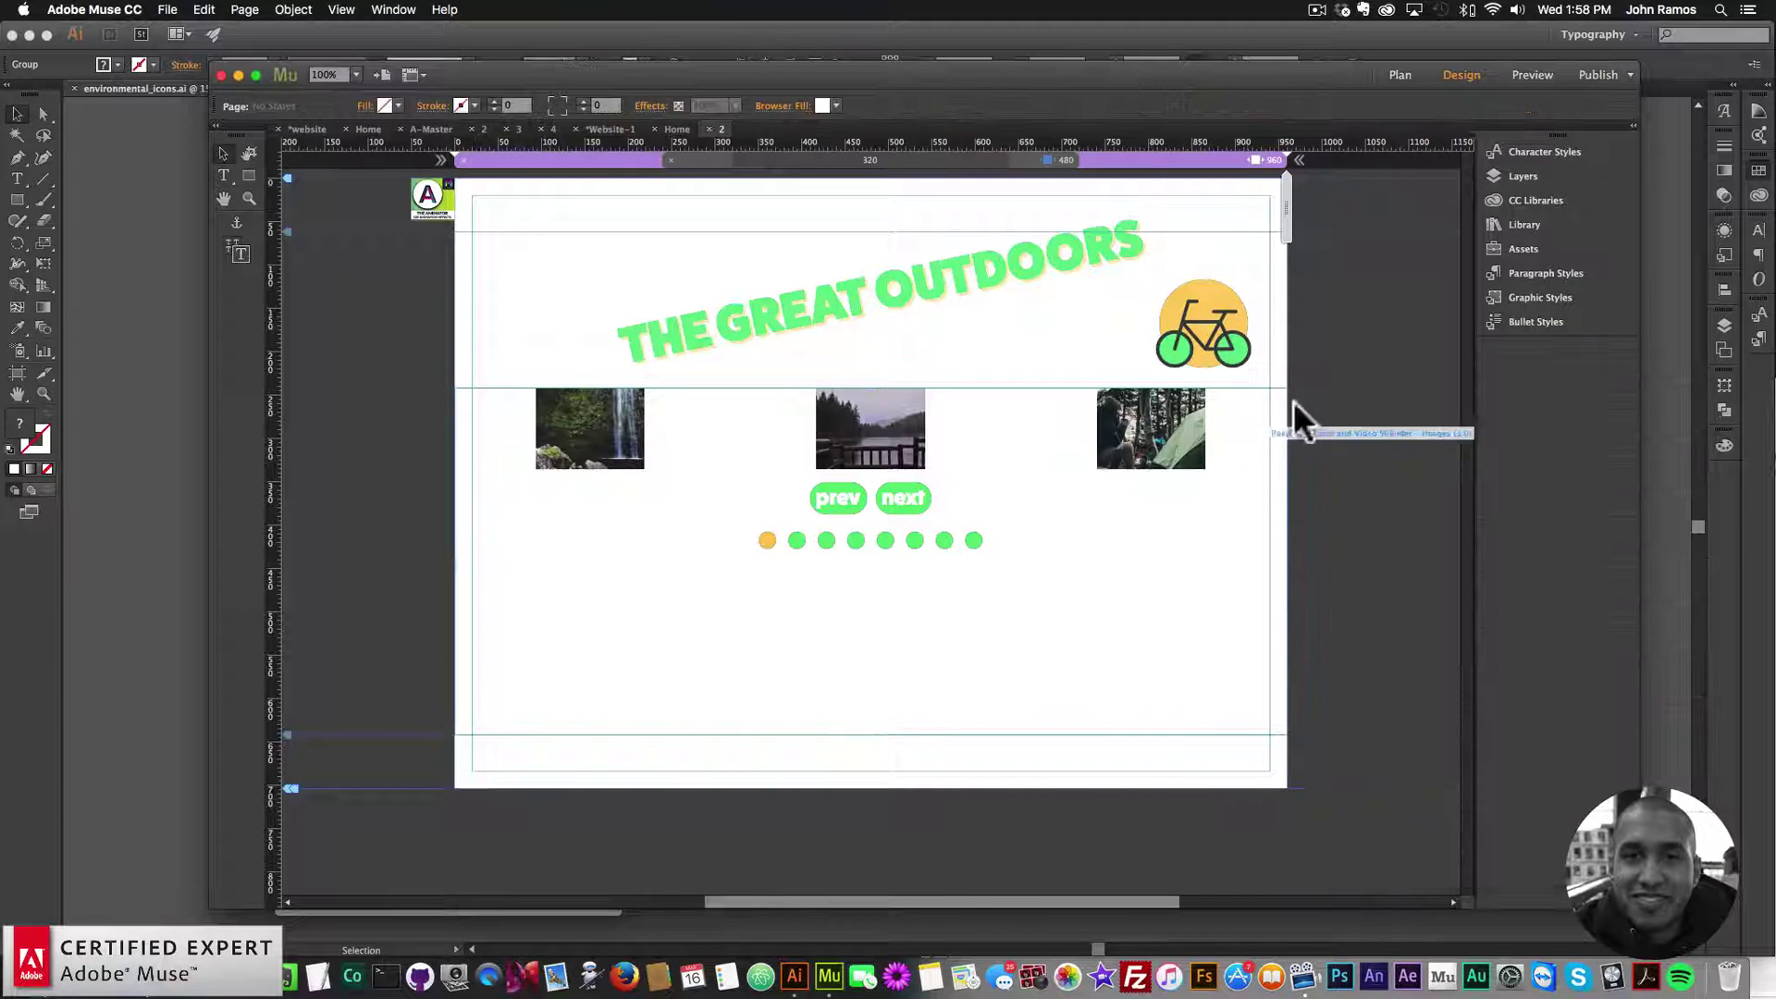
pyautogui.click(1303, 385)
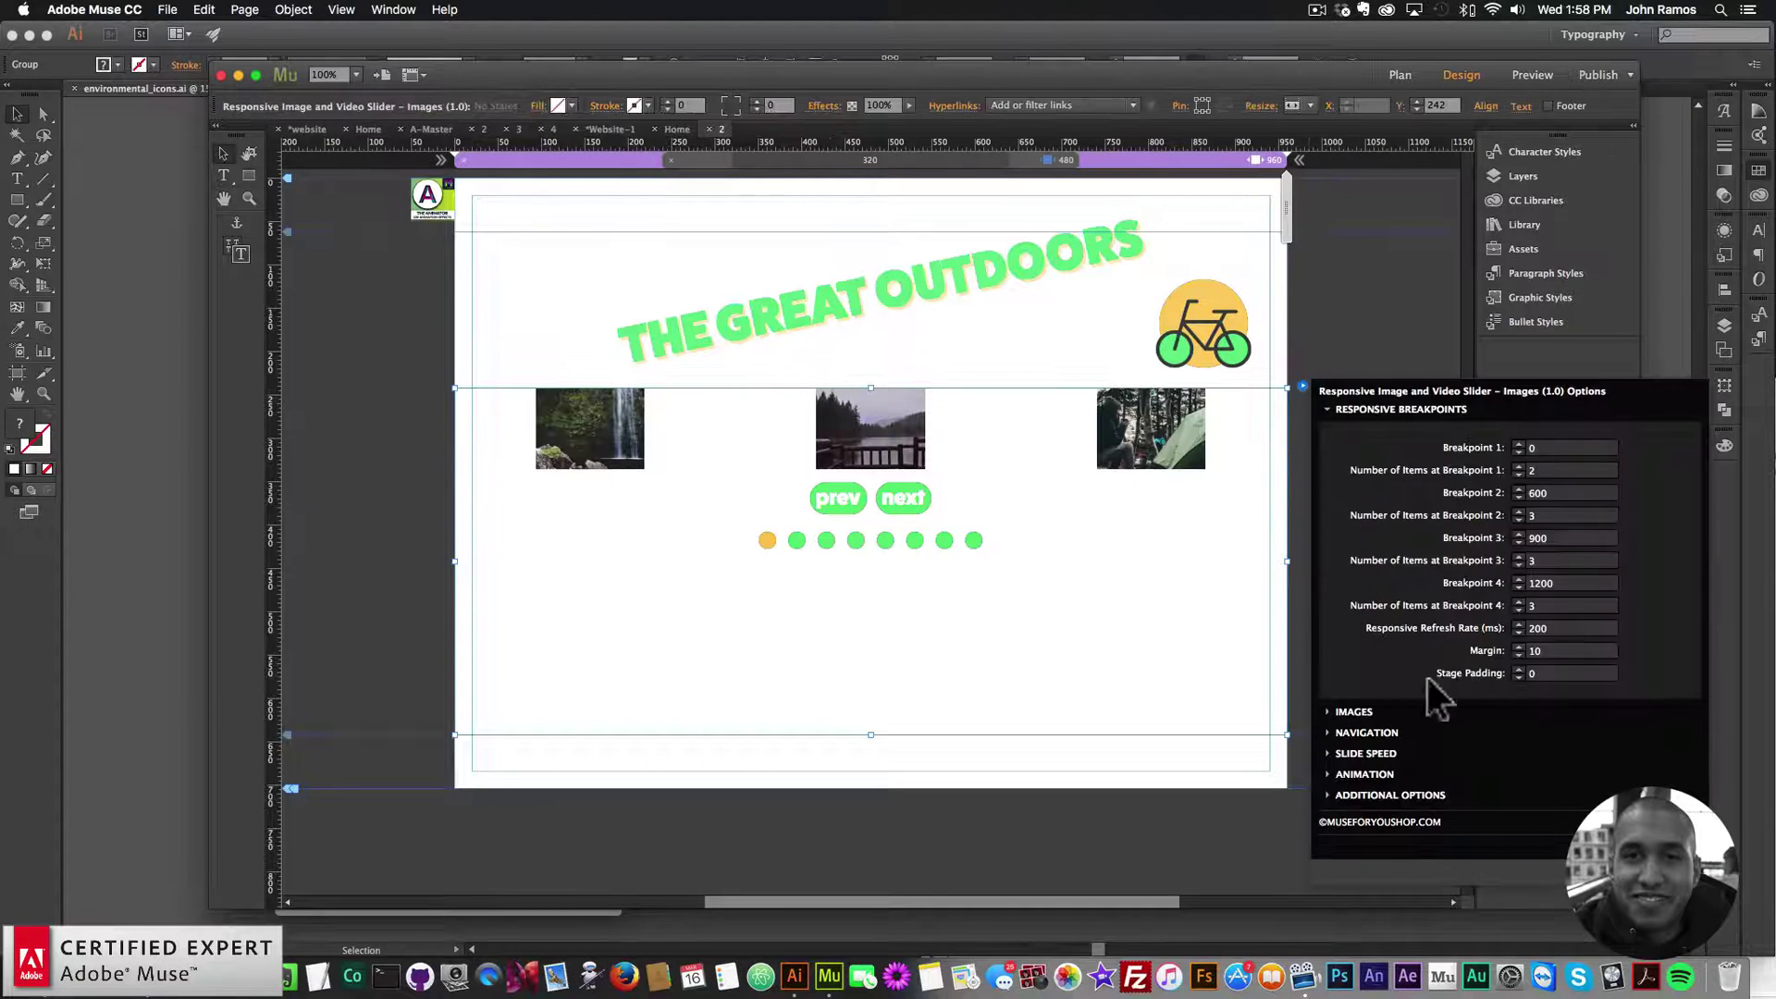
pyautogui.click(1328, 714)
pyautogui.click(1563, 417)
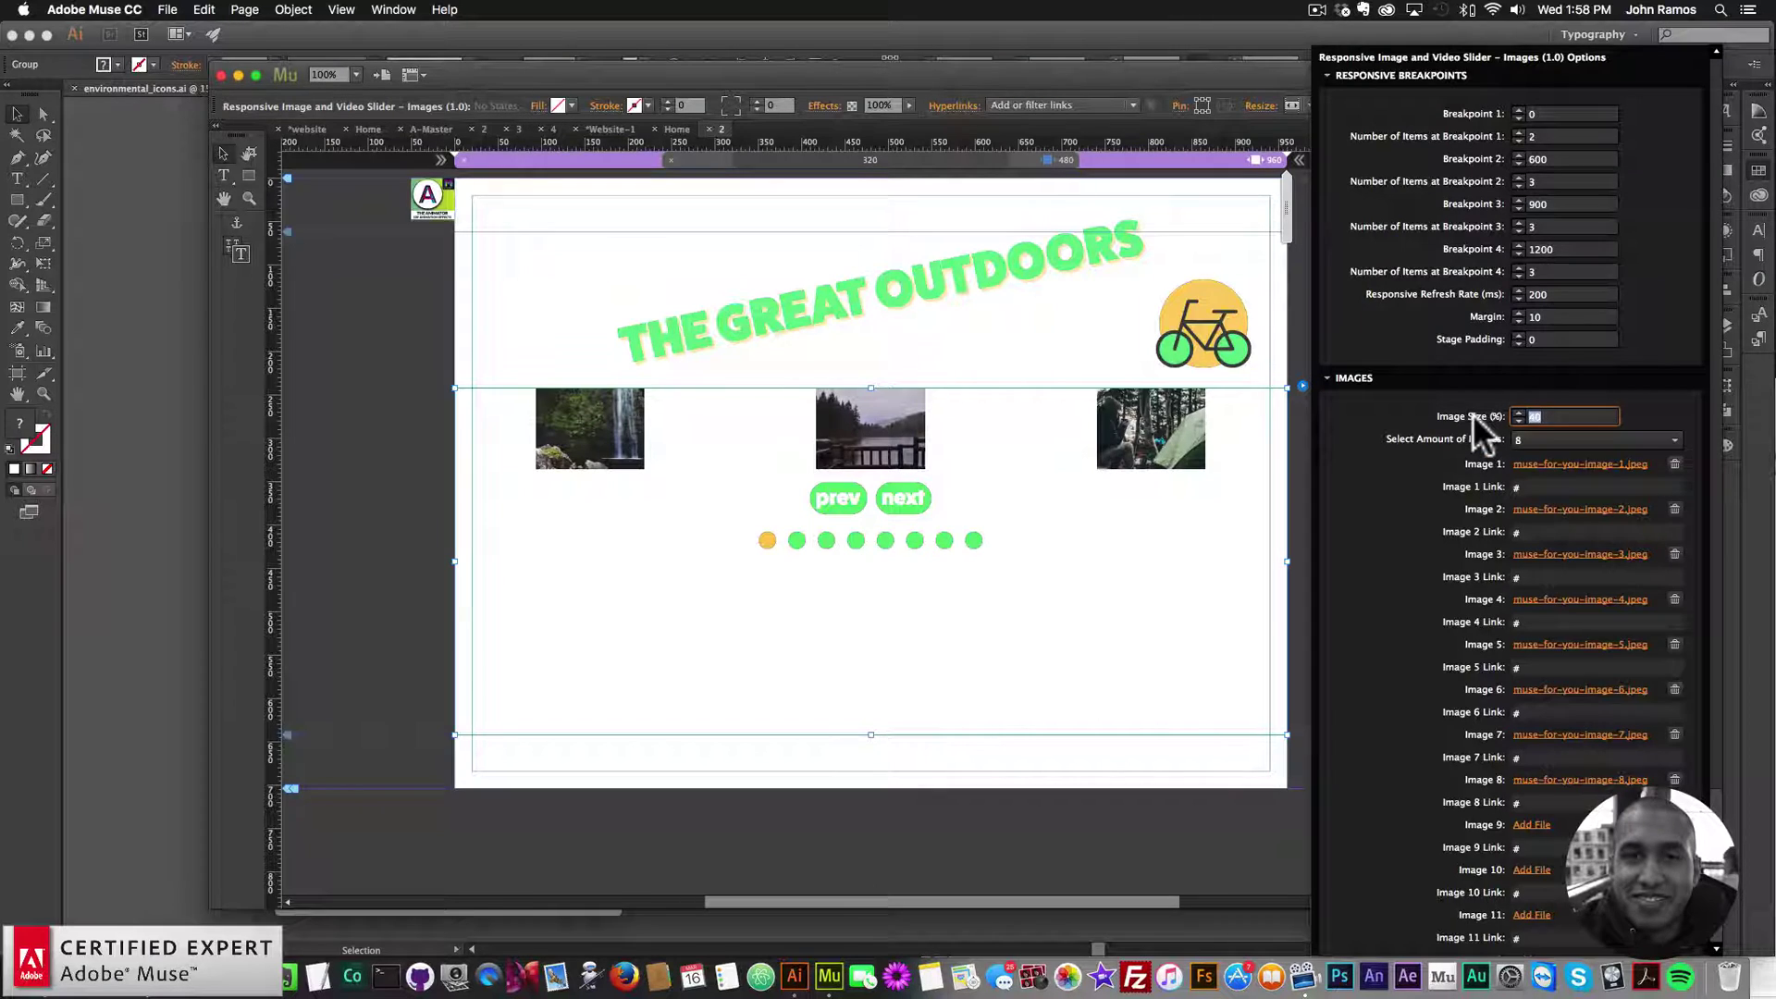
pyautogui.write('70')
pyautogui.press('BackSpace')
pyautogui.write('0')
pyautogui.press('Return')
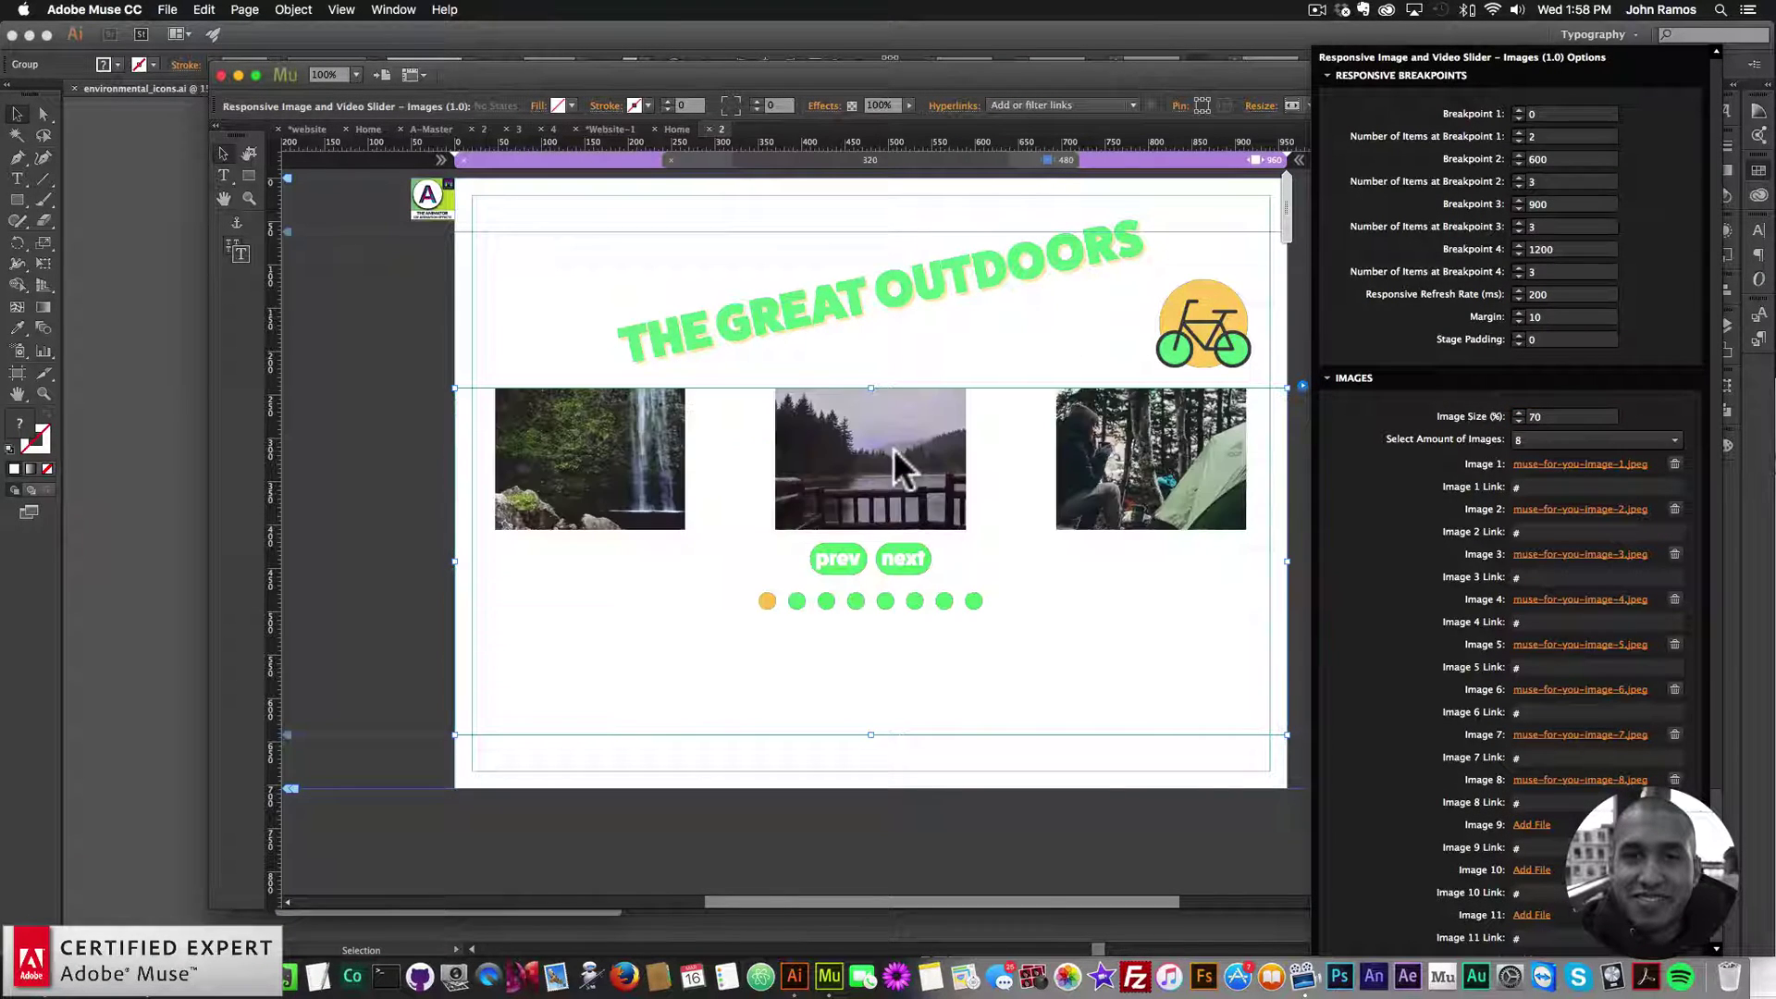
# - Preview the page in the browser again, widen and reload it, and advance the image slider through several slides
pyautogui.click(453, 463)
pyautogui.click(170, 10)
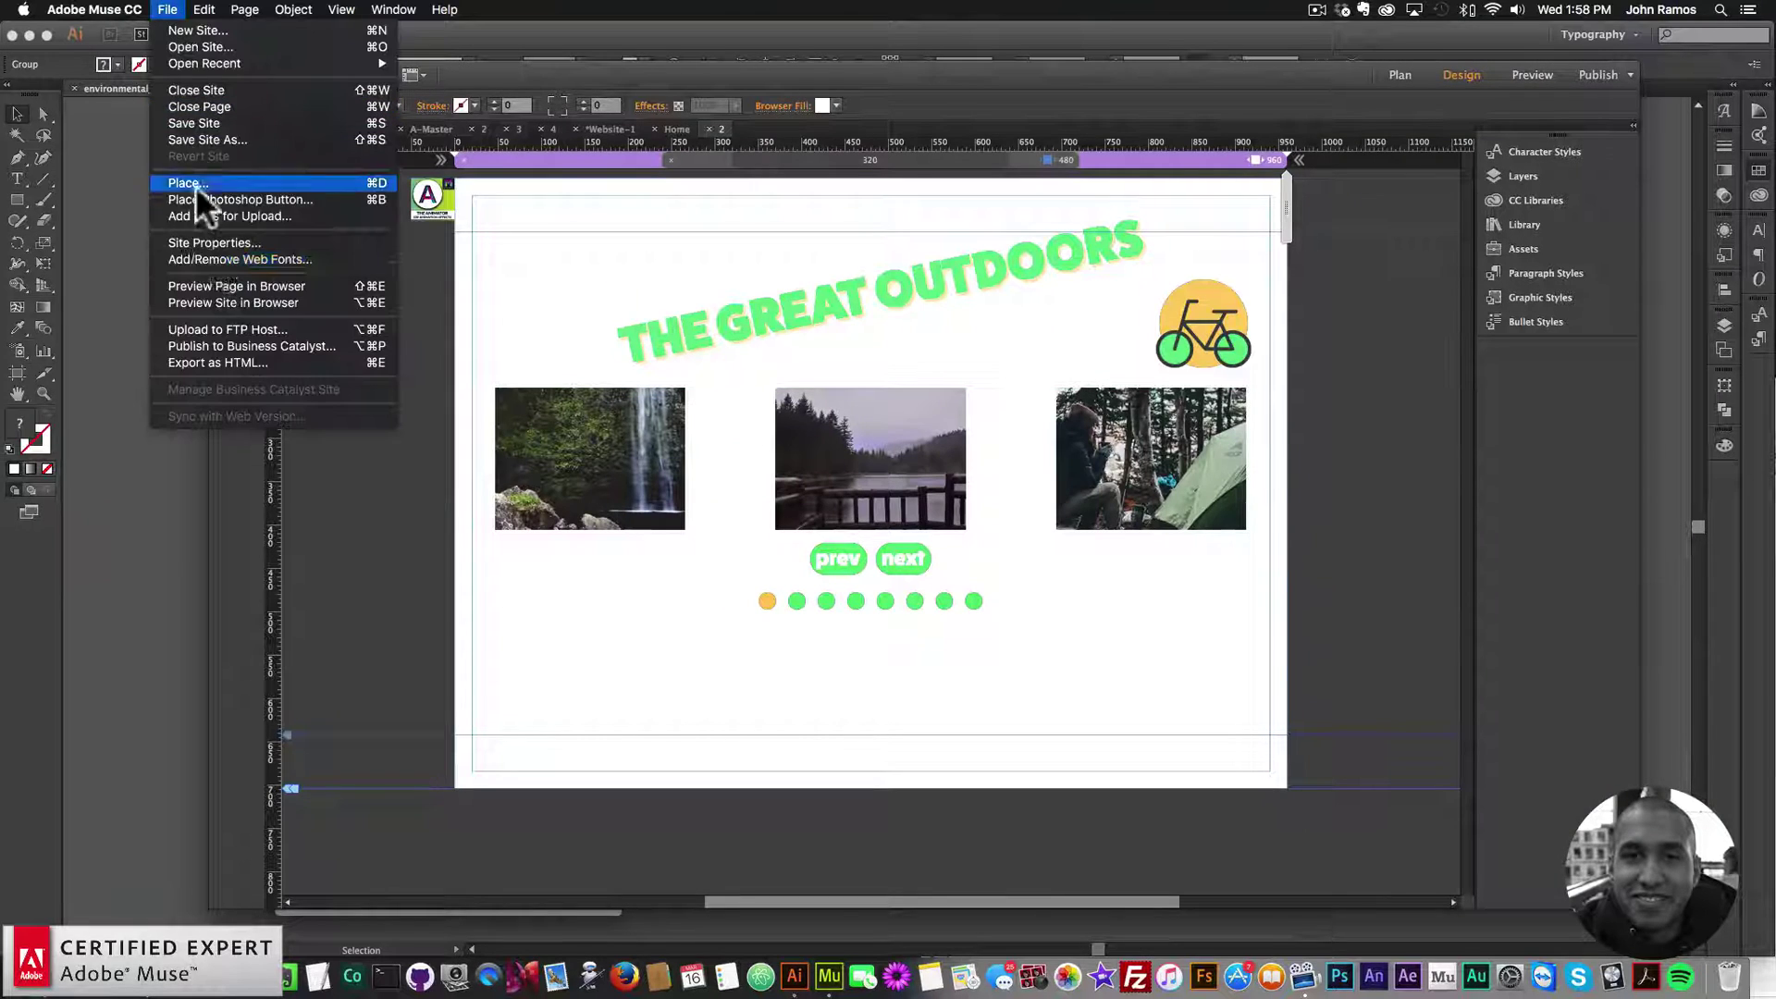
pyautogui.click(209, 276)
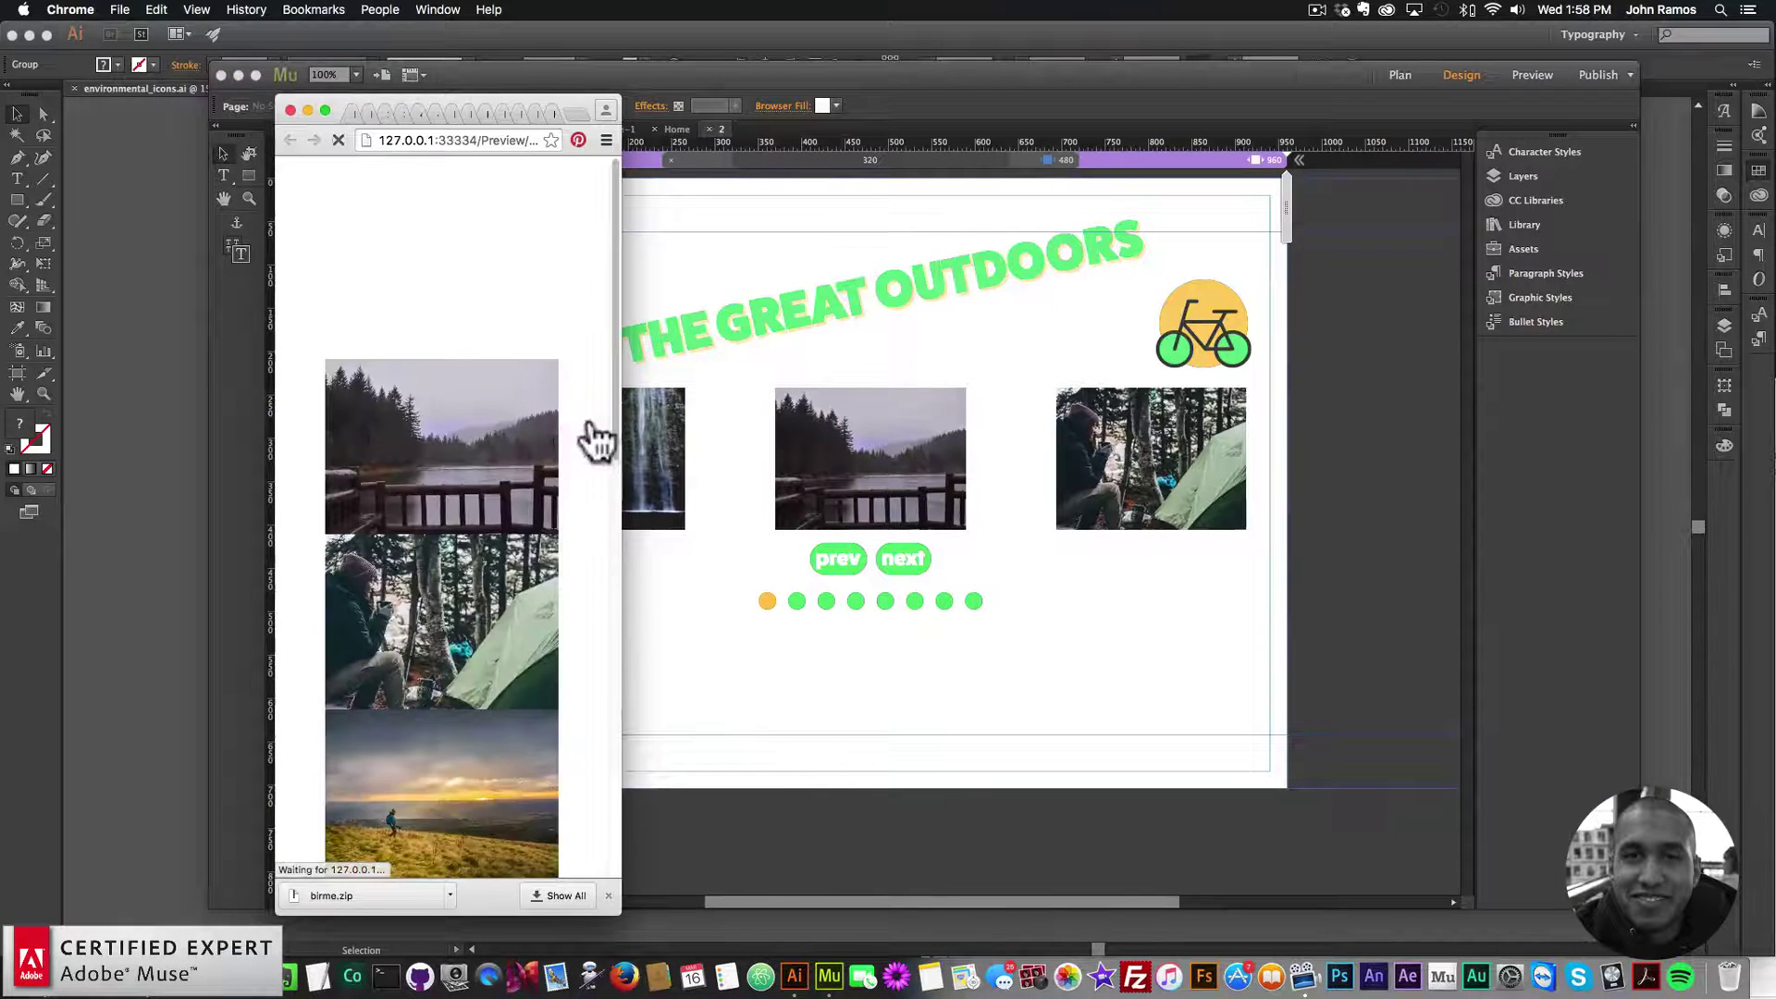
pyautogui.moveTo(622, 523); pyautogui.dragTo(1479, 527)
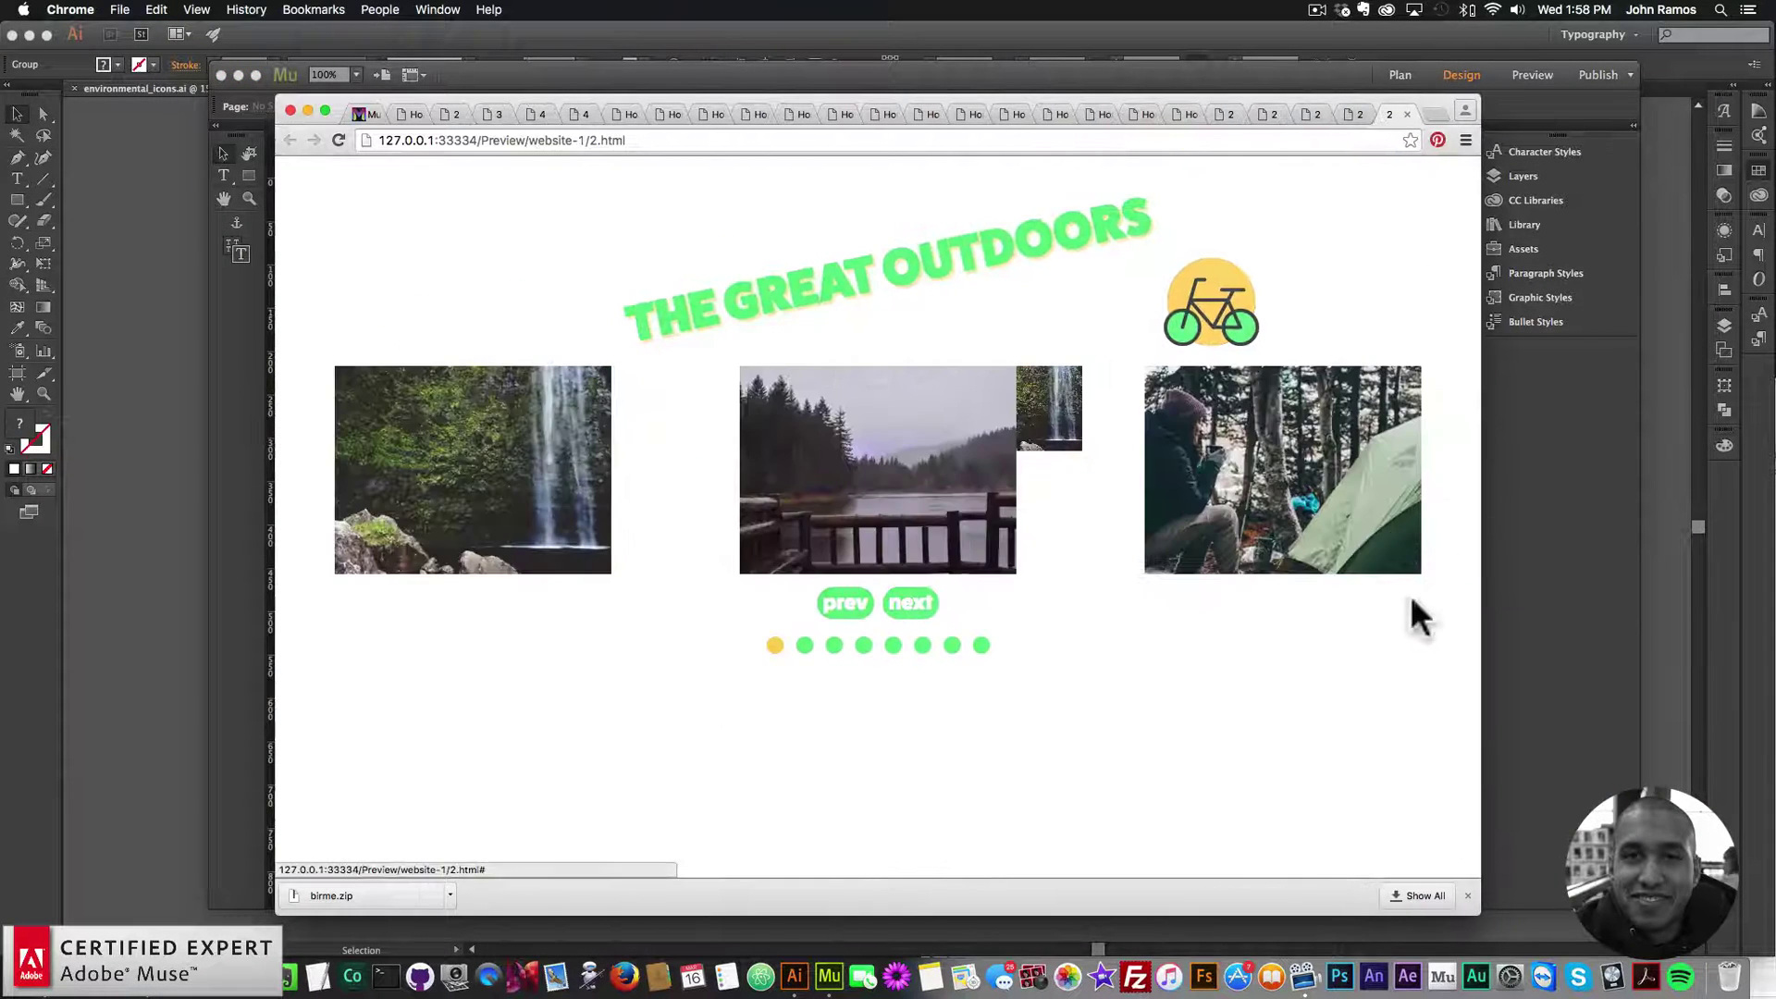
pyautogui.click(339, 139)
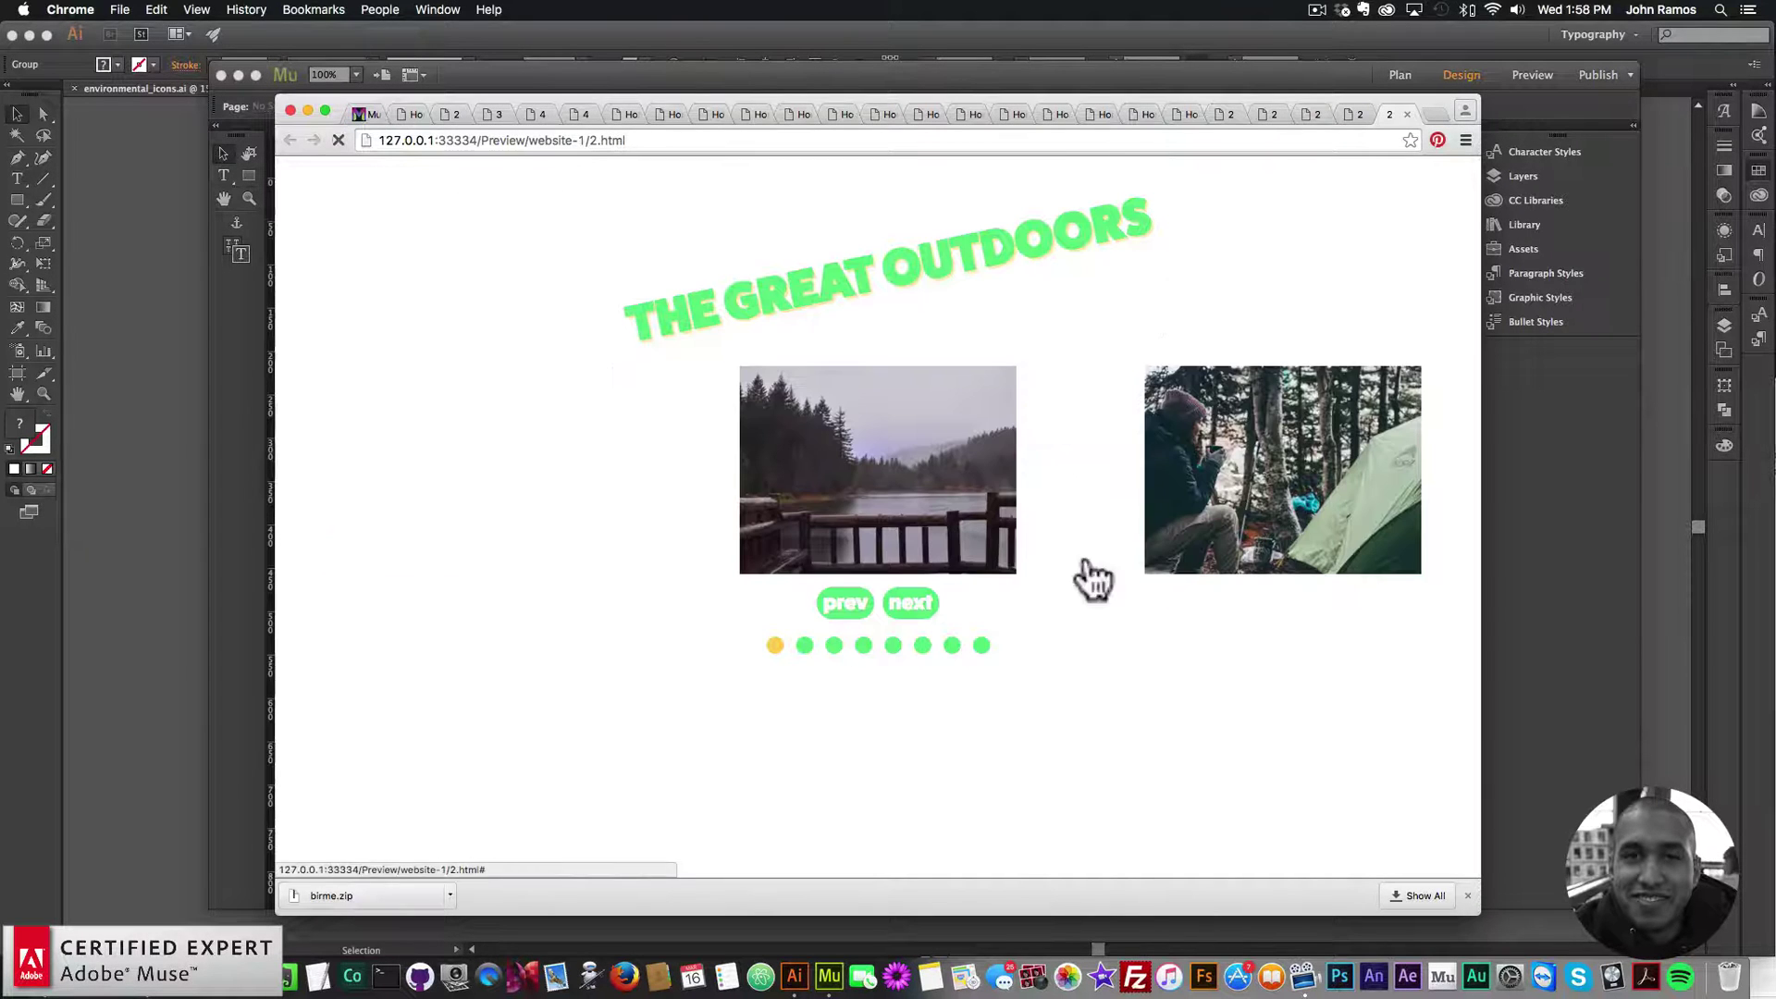
pyautogui.click(914, 606)
pyautogui.click(914, 606)
pyautogui.click(914, 606)
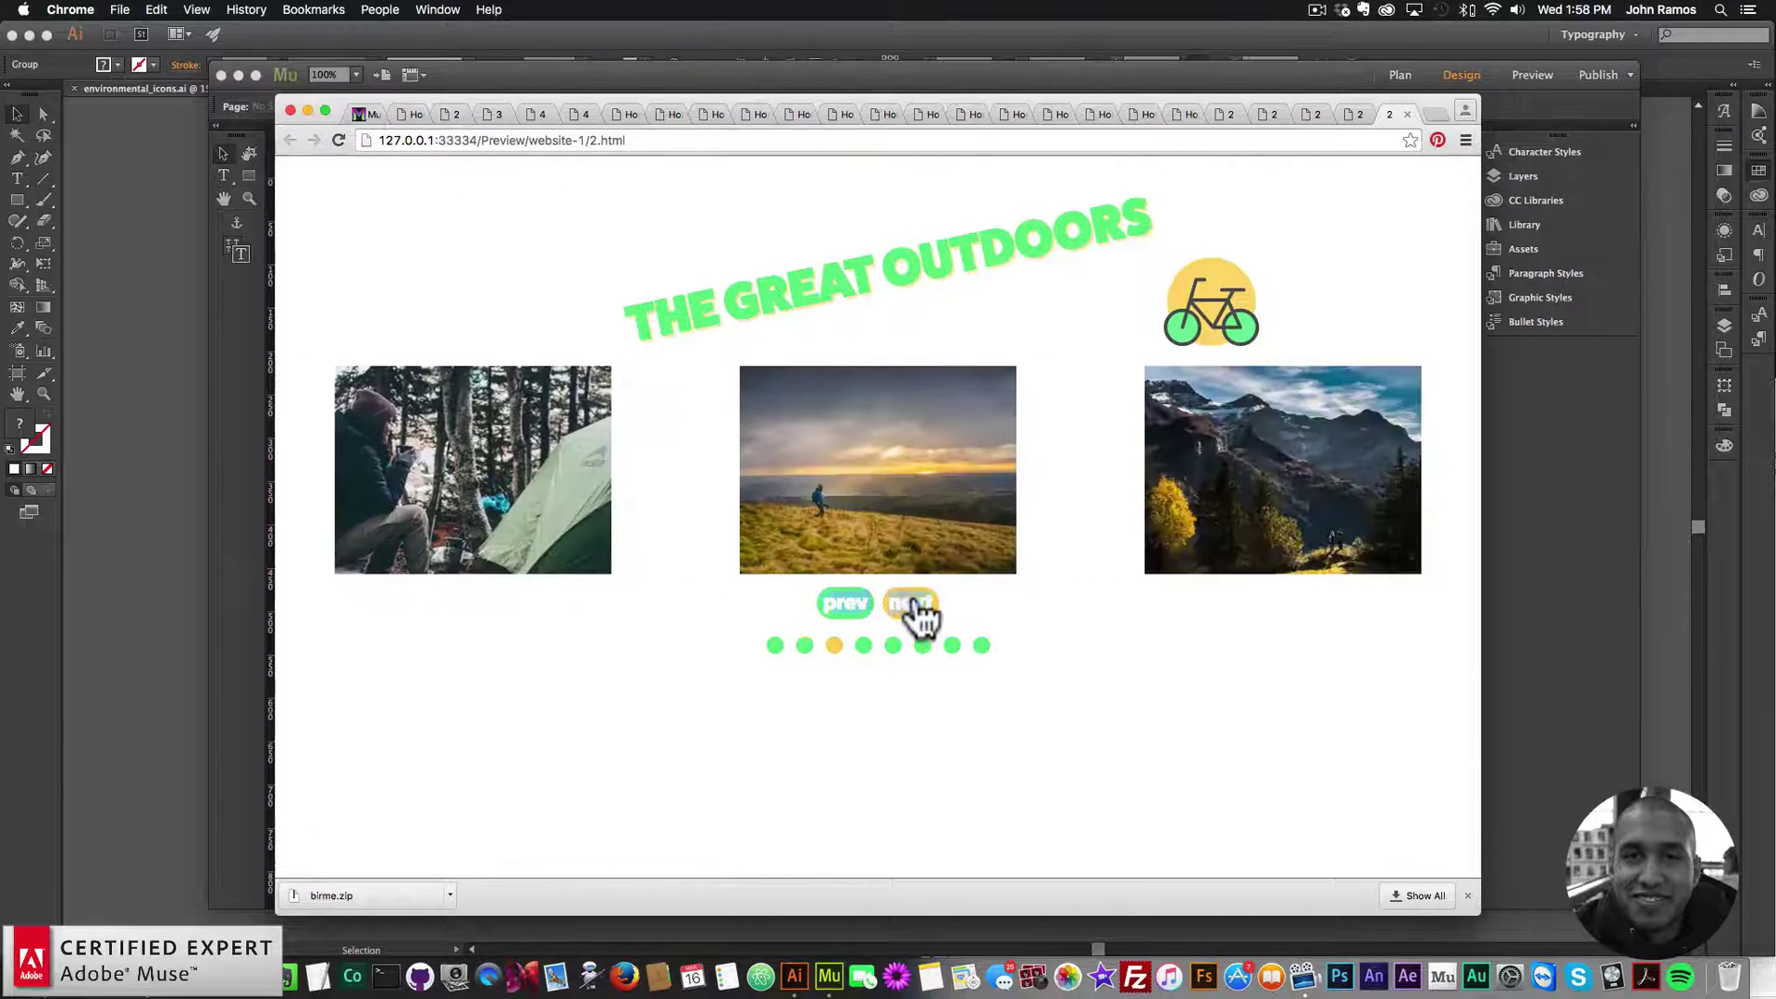
pyautogui.click(914, 606)
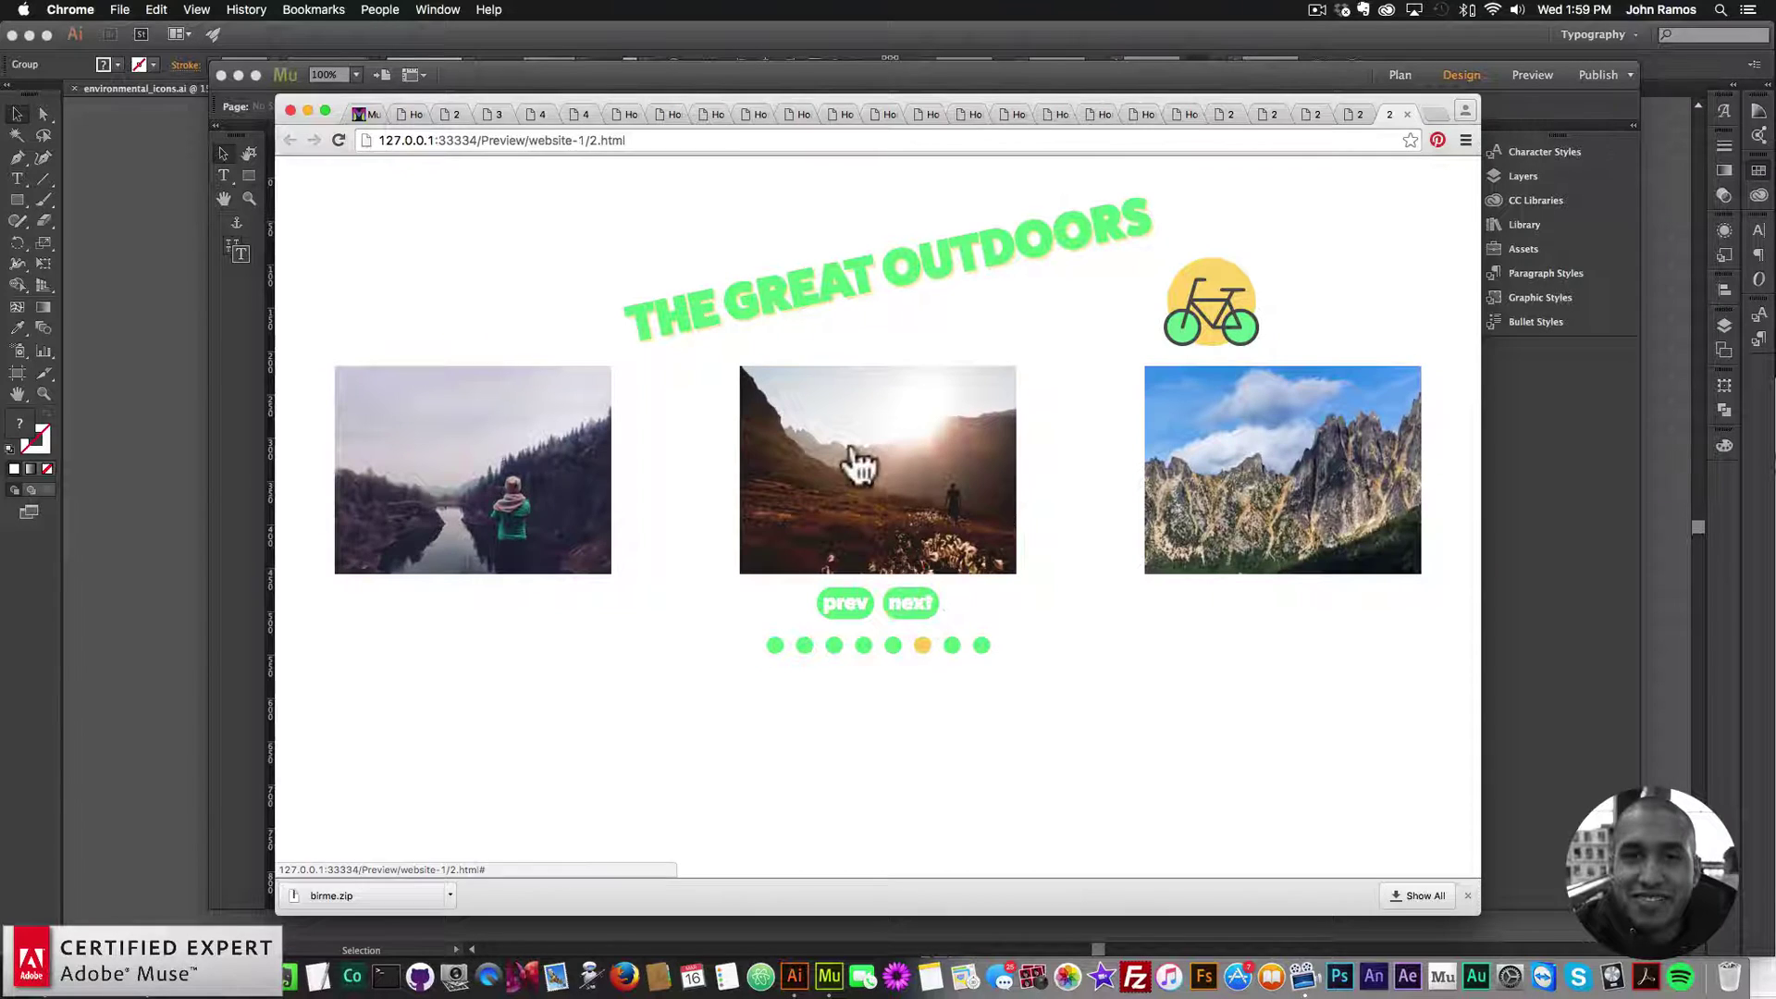
# - Back in the Muse page, draw a rectangle about 284 × 187 px below the slider and fill it with blue
pyautogui.click(1498, 520)
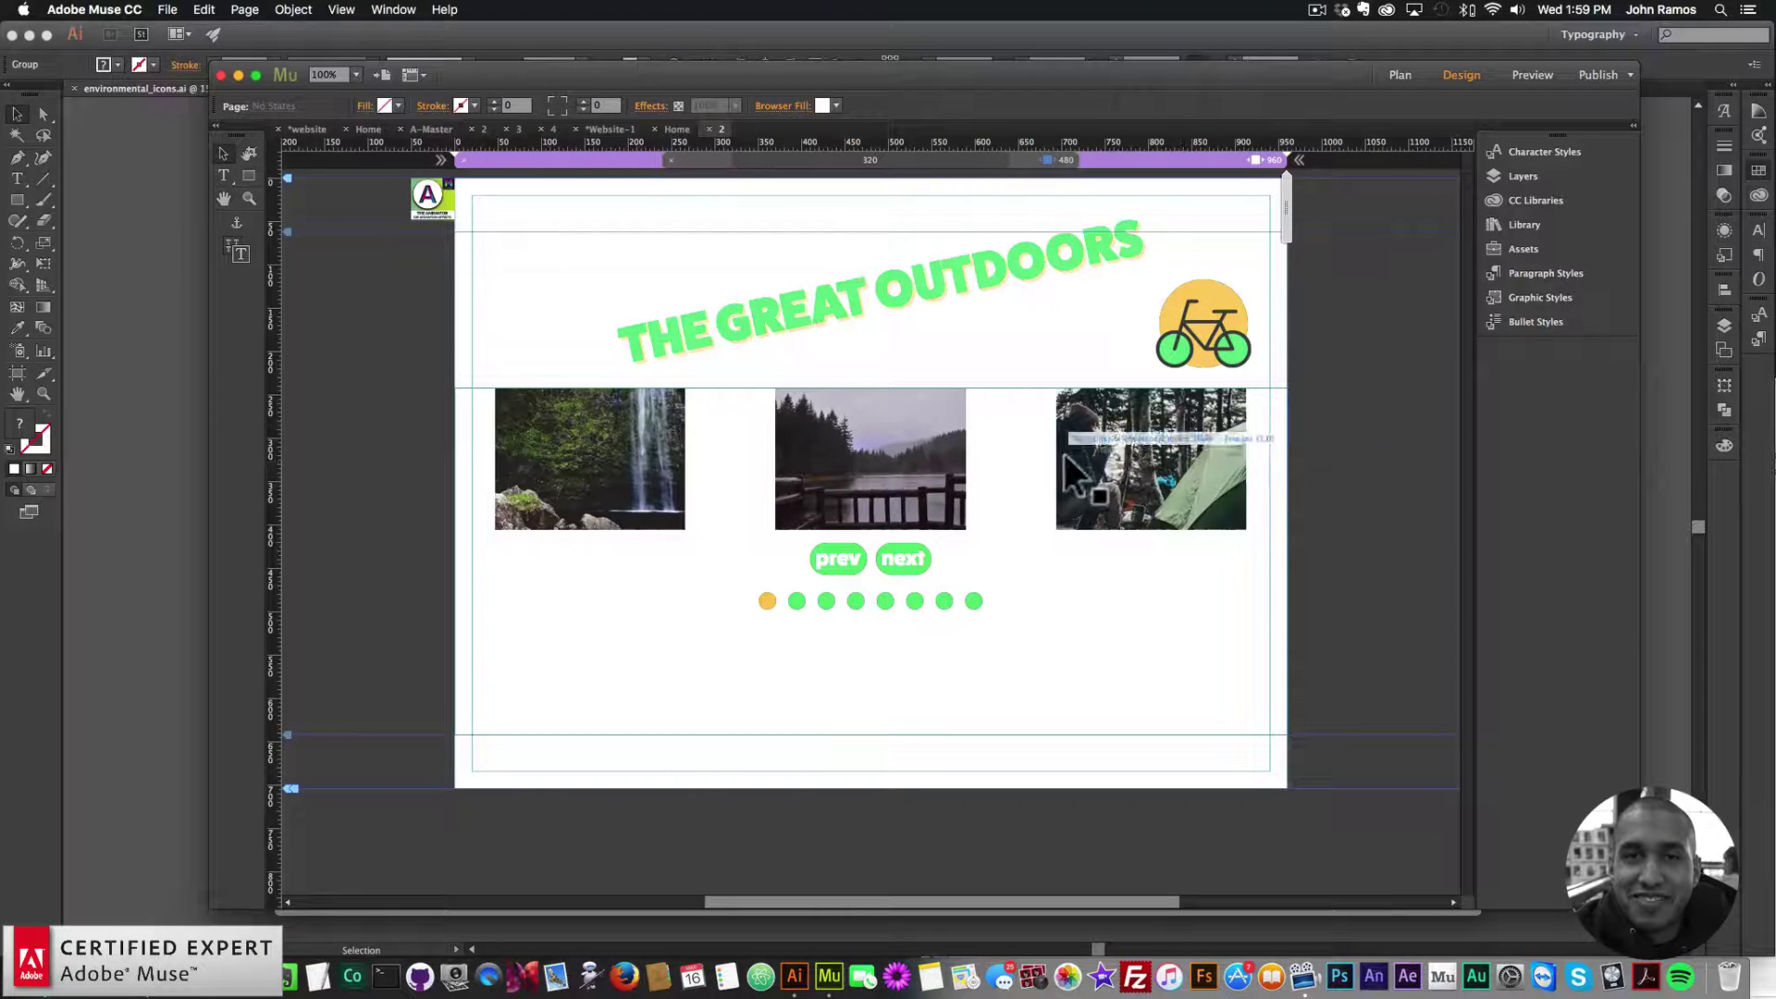
pyautogui.click(247, 176)
pyautogui.moveTo(428, 693)
pyautogui.mouseDown()
pyautogui.moveTo(587, 835)
pyautogui.moveTo(675, 863)
pyautogui.mouseUp()
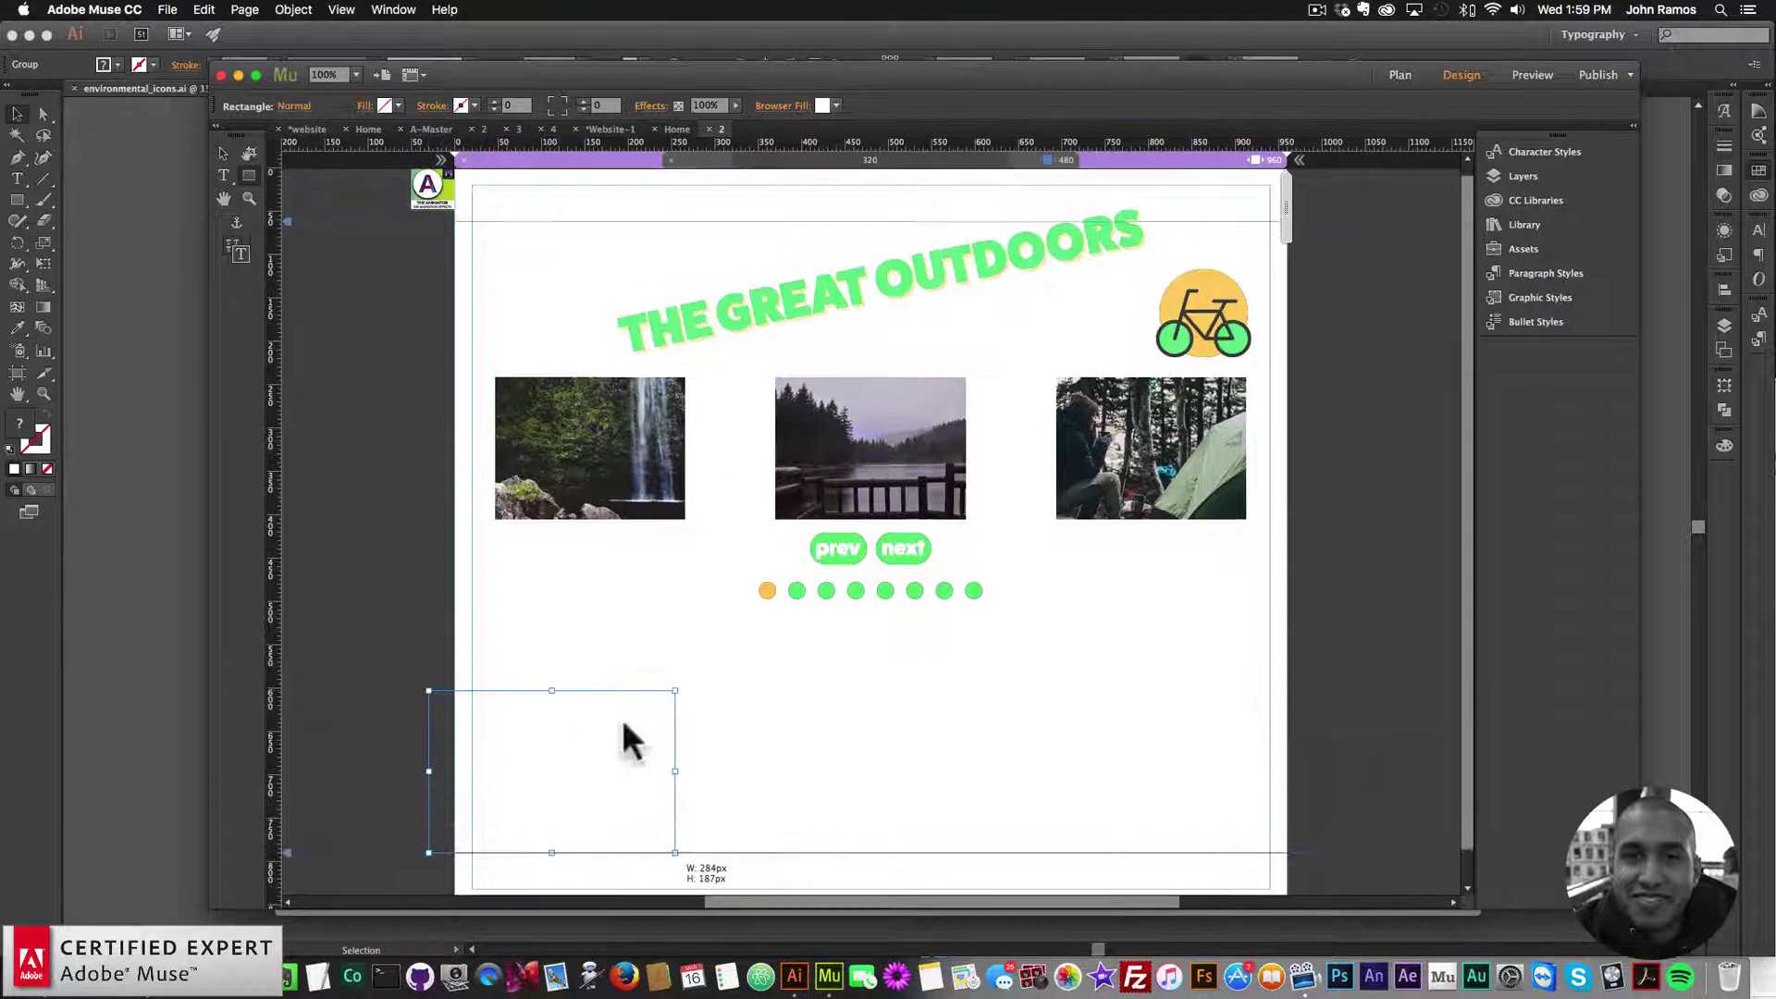
pyautogui.moveTo(614, 784)
pyautogui.mouseDown()
pyautogui.moveTo(752, 845)
pyautogui.moveTo(819, 775)
pyautogui.moveTo(724, 752)
pyautogui.moveTo(614, 786)
pyautogui.moveTo(627, 779)
pyautogui.mouseUp()
pyautogui.click(396, 105)
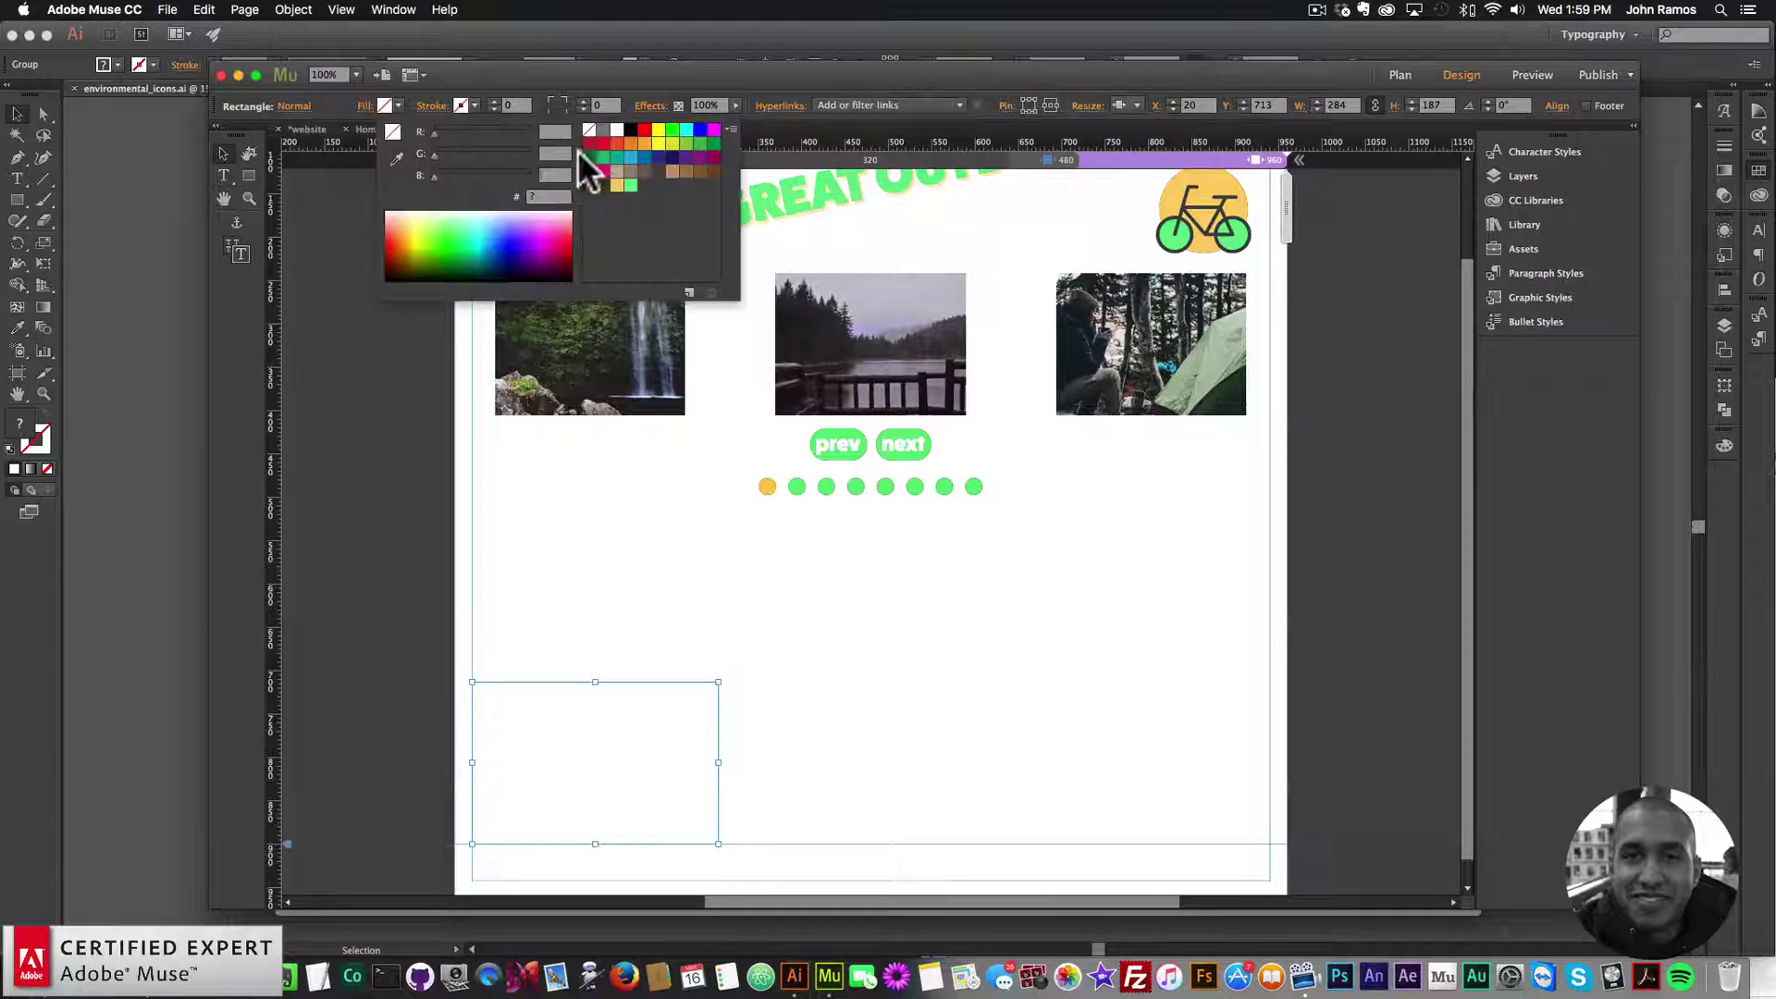
pyautogui.click(630, 159)
pyautogui.click(225, 152)
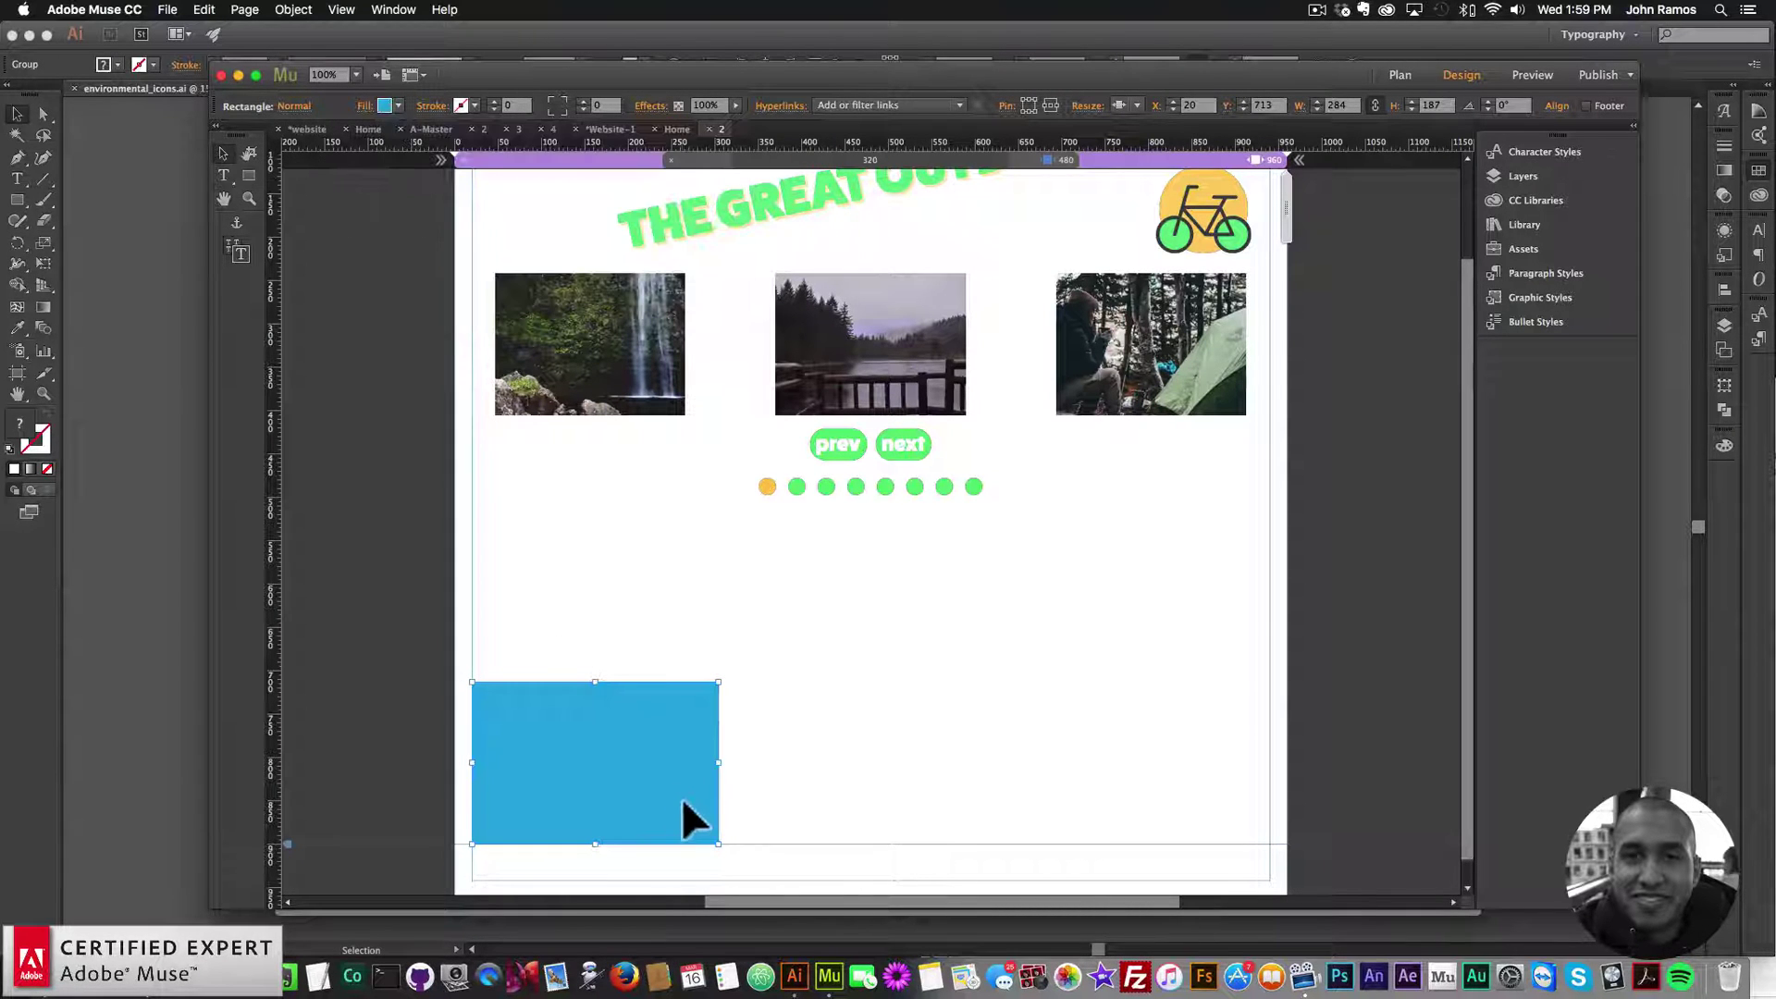
# - Move the blue rectangle far below the slider, near the middle of the page width, to lengthen the page
pyautogui.moveTo(681, 803); pyautogui.dragTo(765, 830)
pyautogui.press('super+minus')
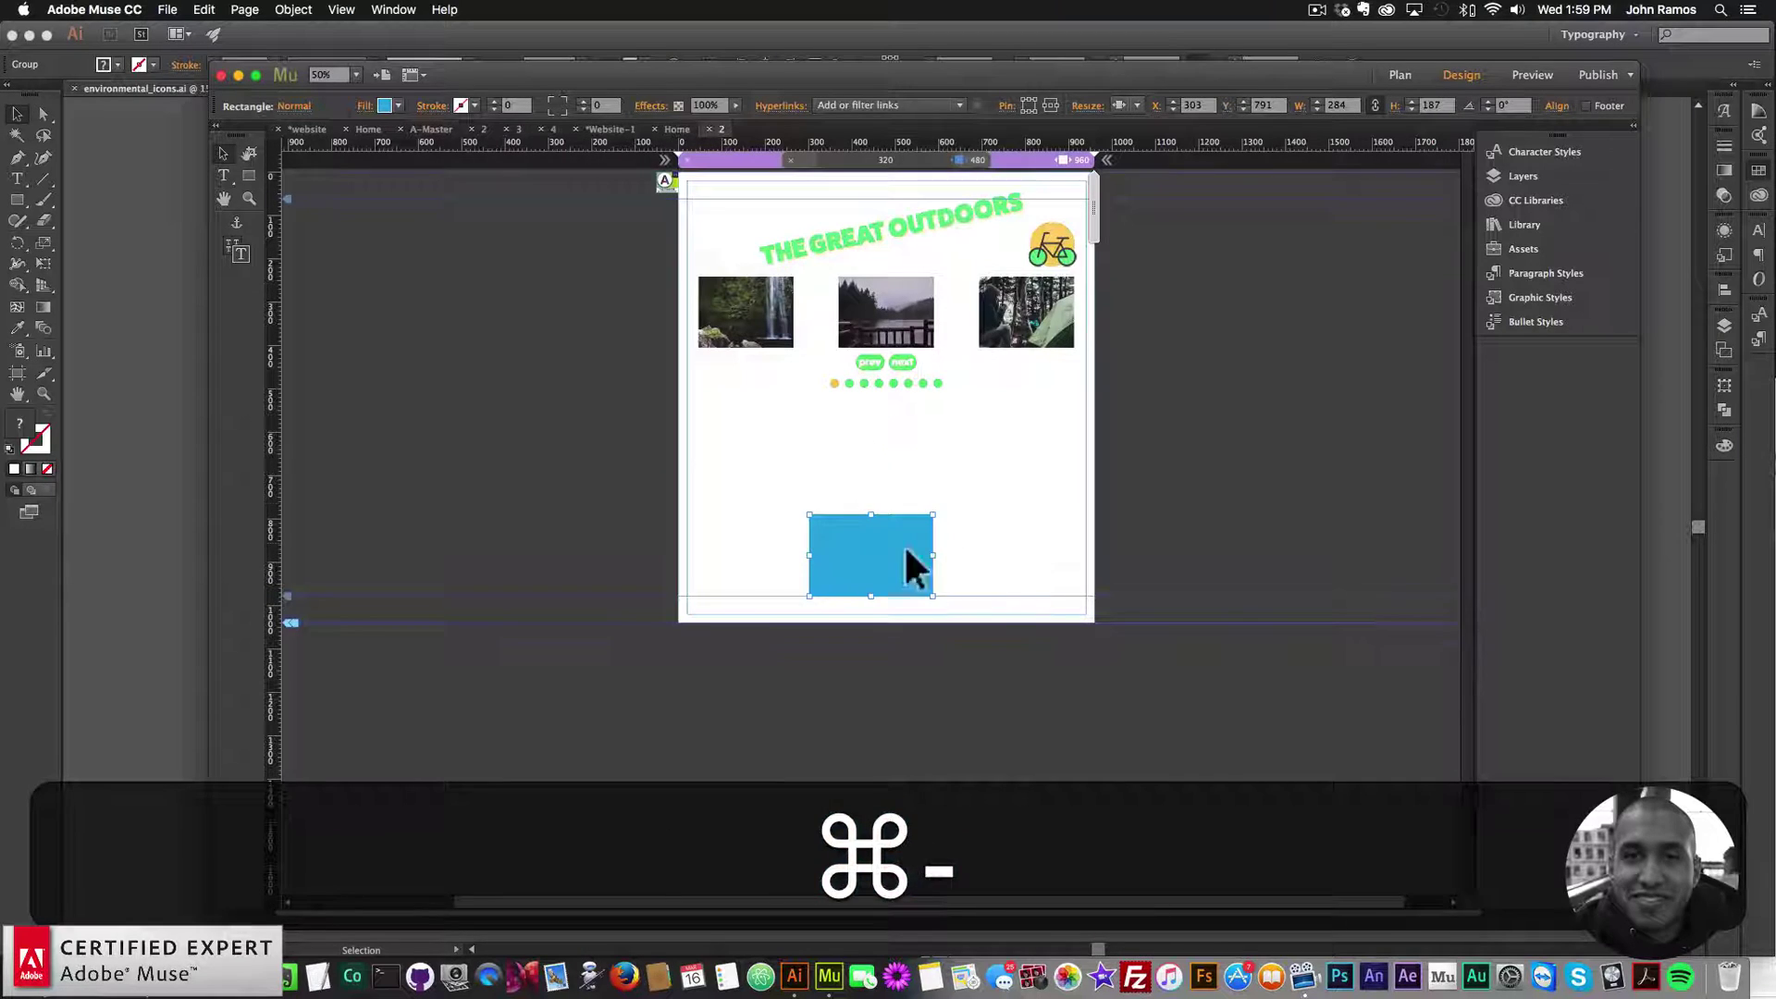
pyautogui.moveTo(902, 544); pyautogui.dragTo(881, 765)
# - Place an anchor just above the blue rectangle and name it section1
pyautogui.click(385, 196)
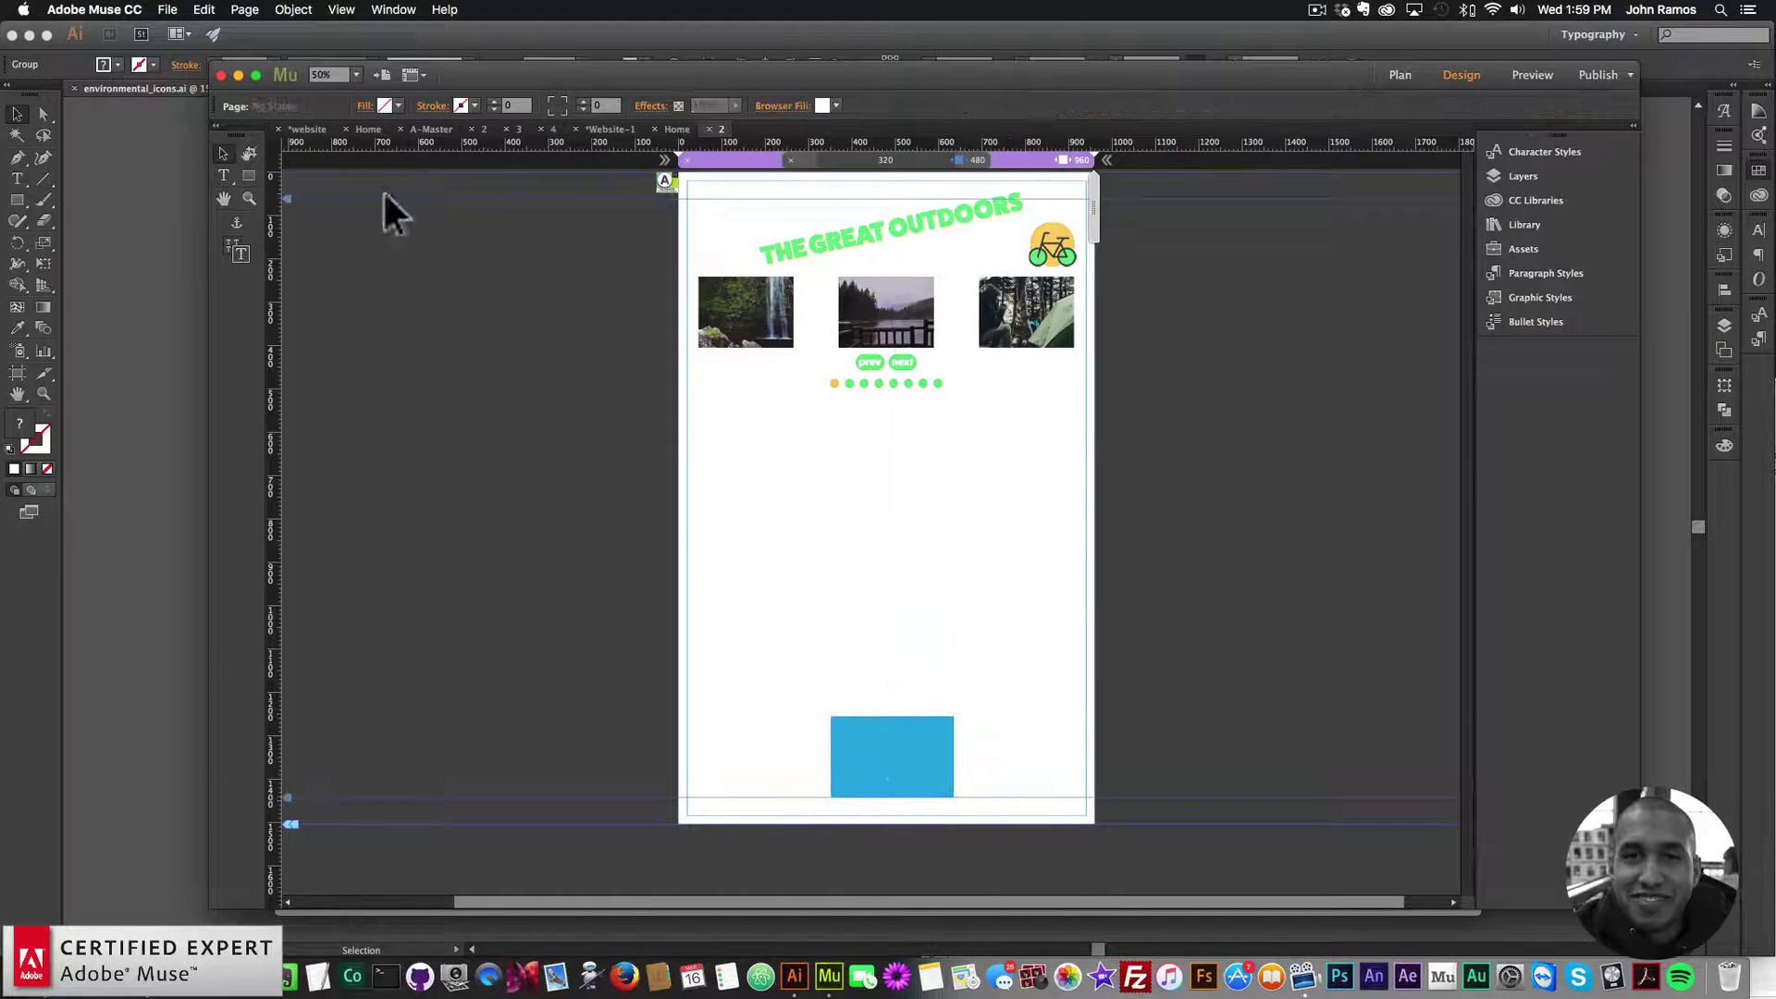
pyautogui.click(969, 731)
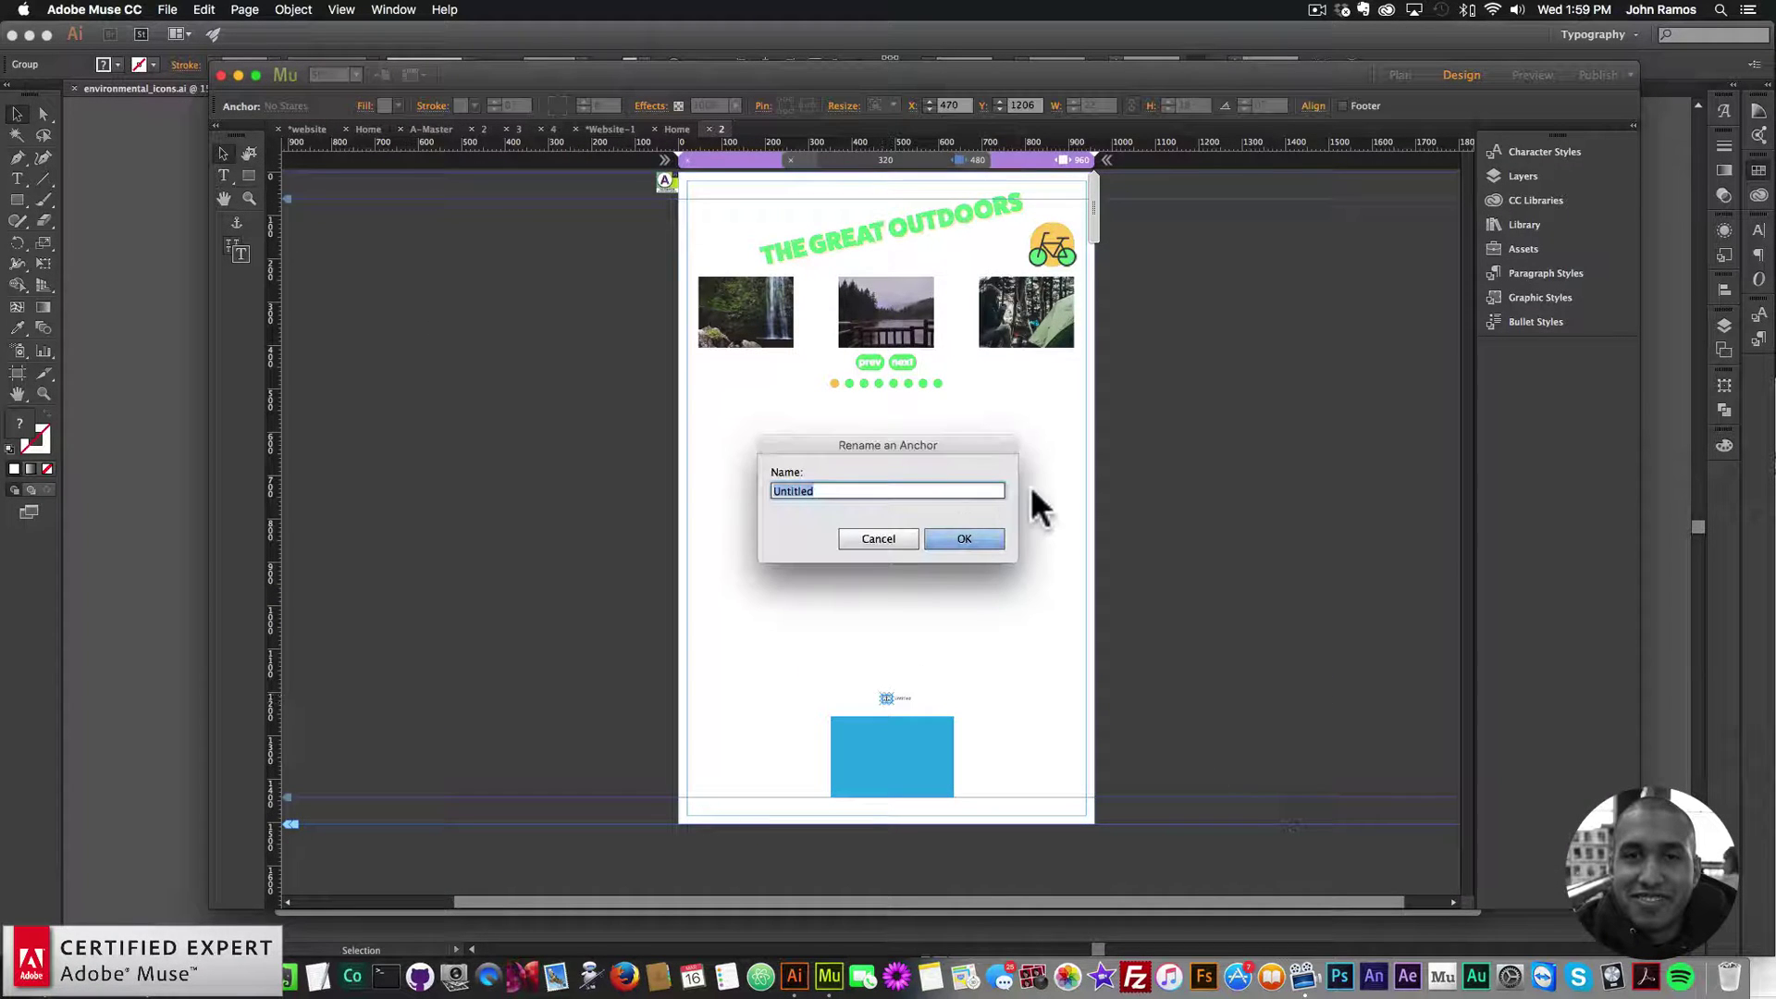
pyautogui.write('section')
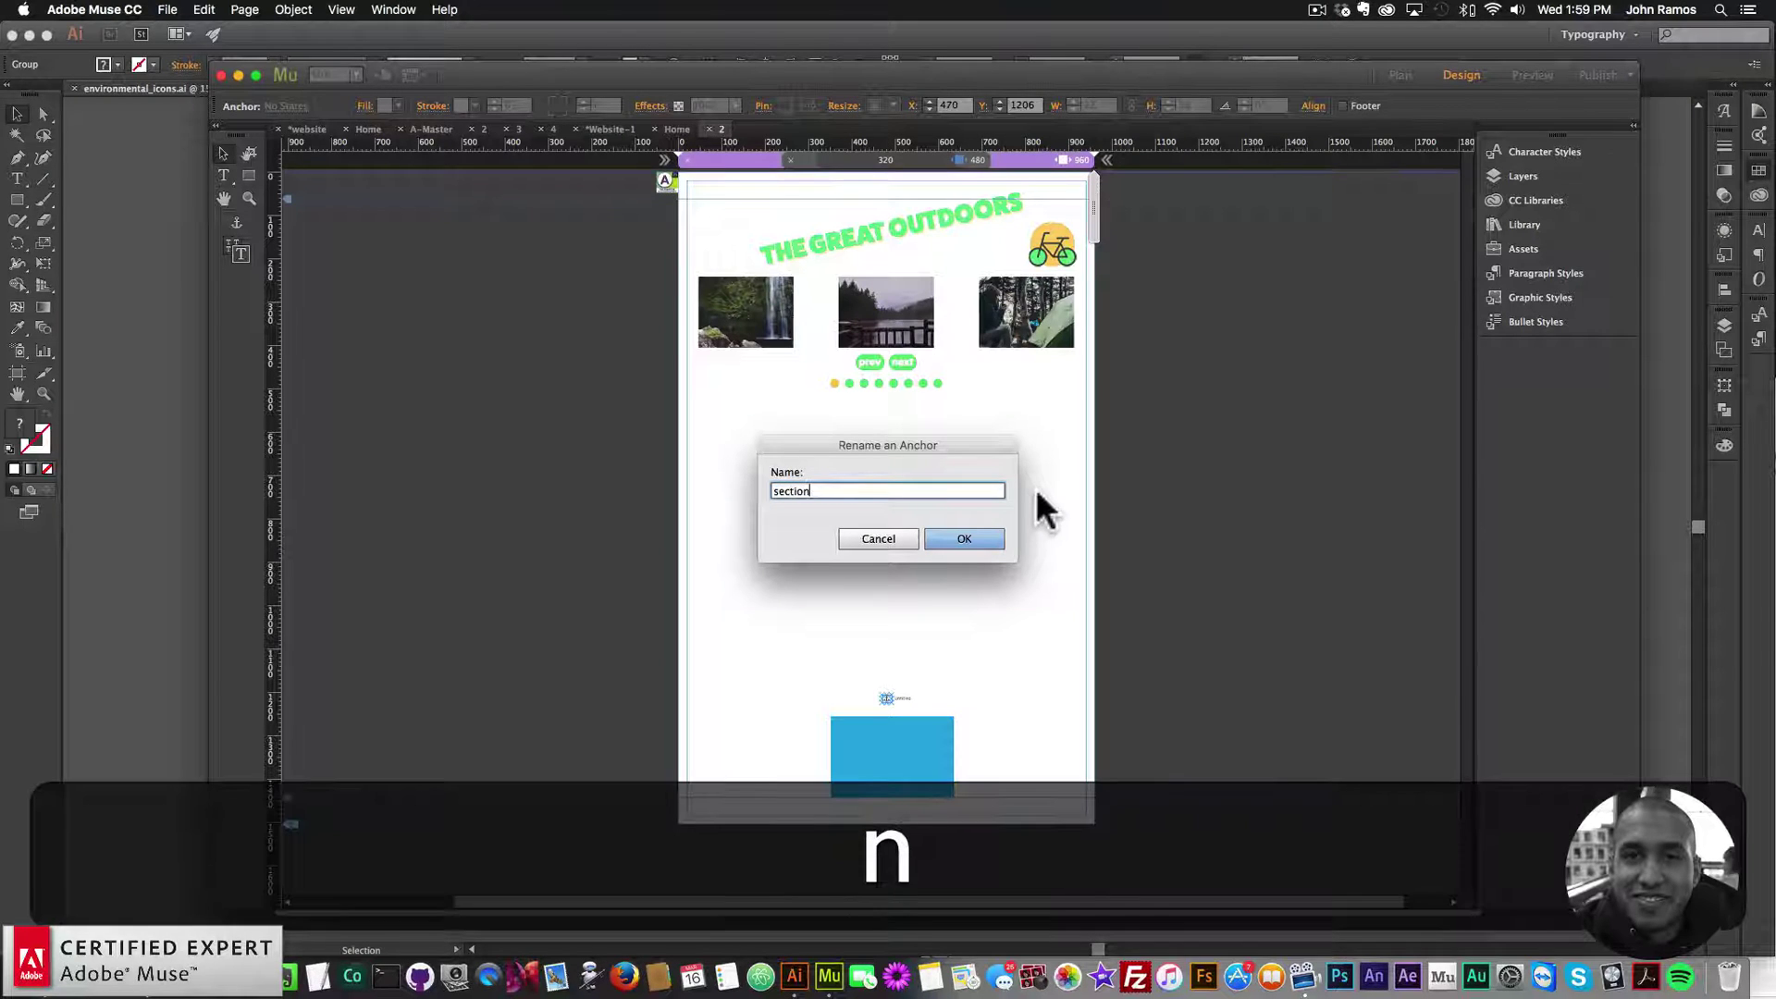
pyautogui.write('1')
pyautogui.press('Return')
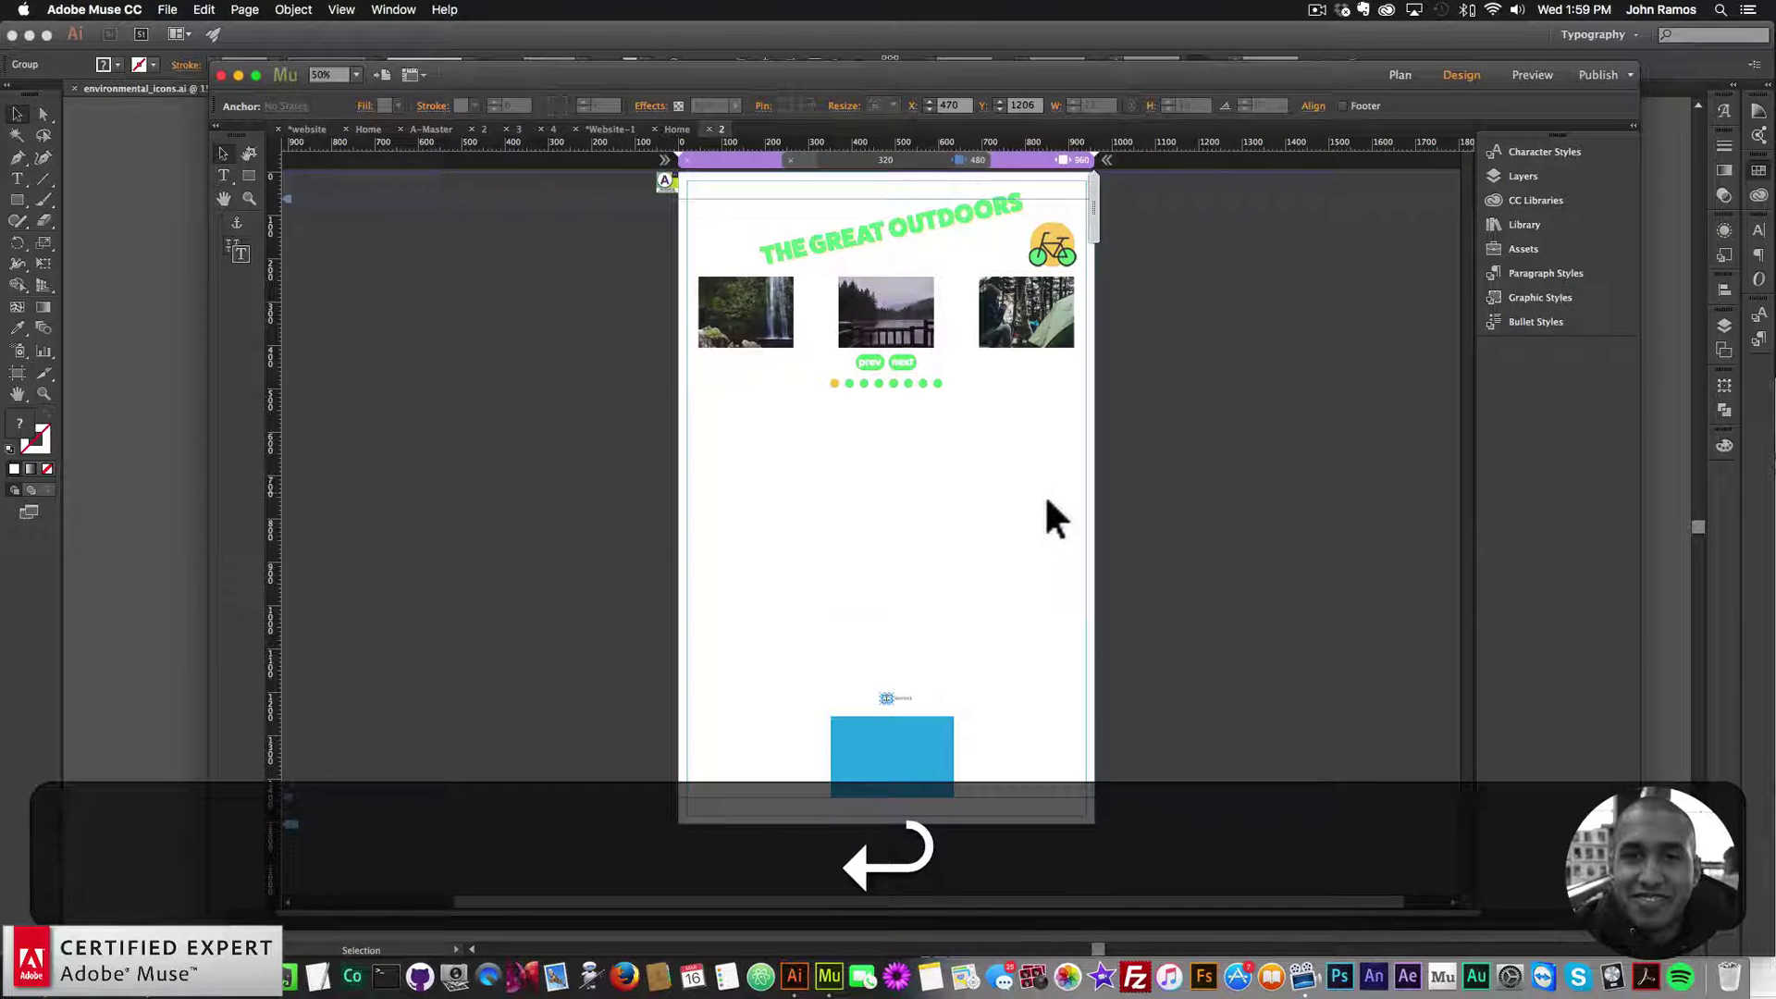
# - Center the anchor and blue rectangle horizontally and move them up together to about Y 1120
pyautogui.moveTo(962, 687); pyautogui.dragTo(892, 735)
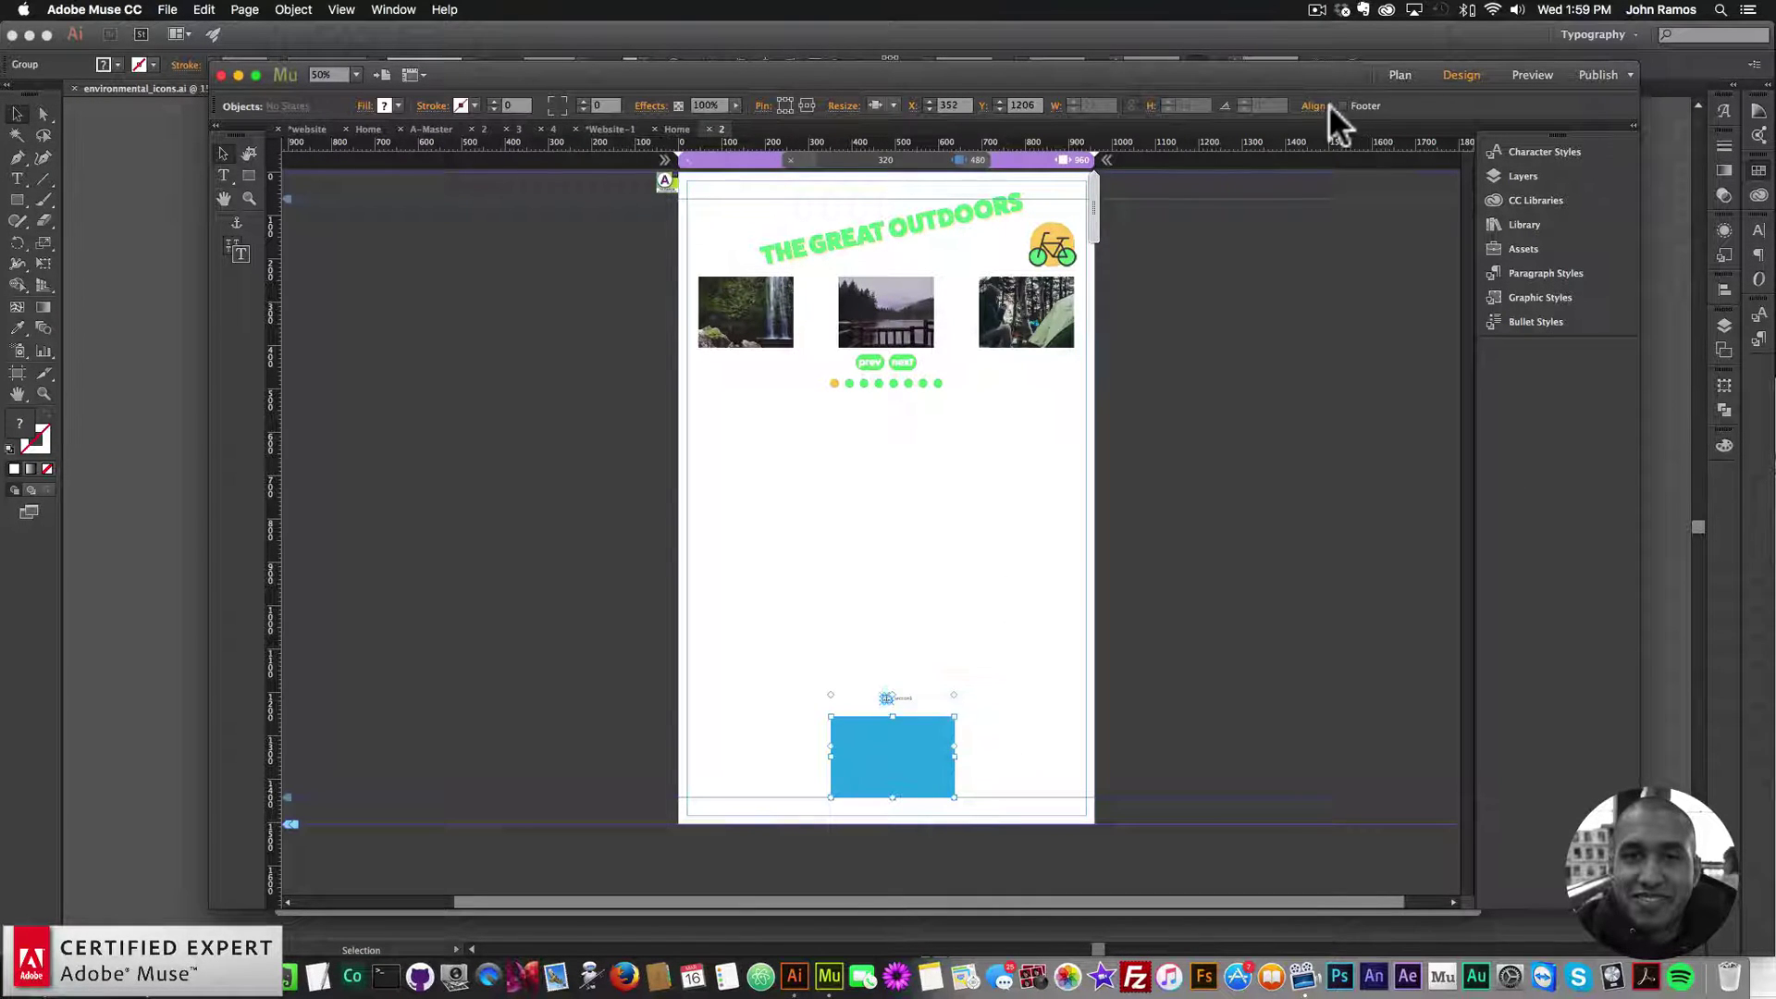
pyautogui.click(1313, 105)
pyautogui.click(1370, 152)
pyautogui.click(1203, 645)
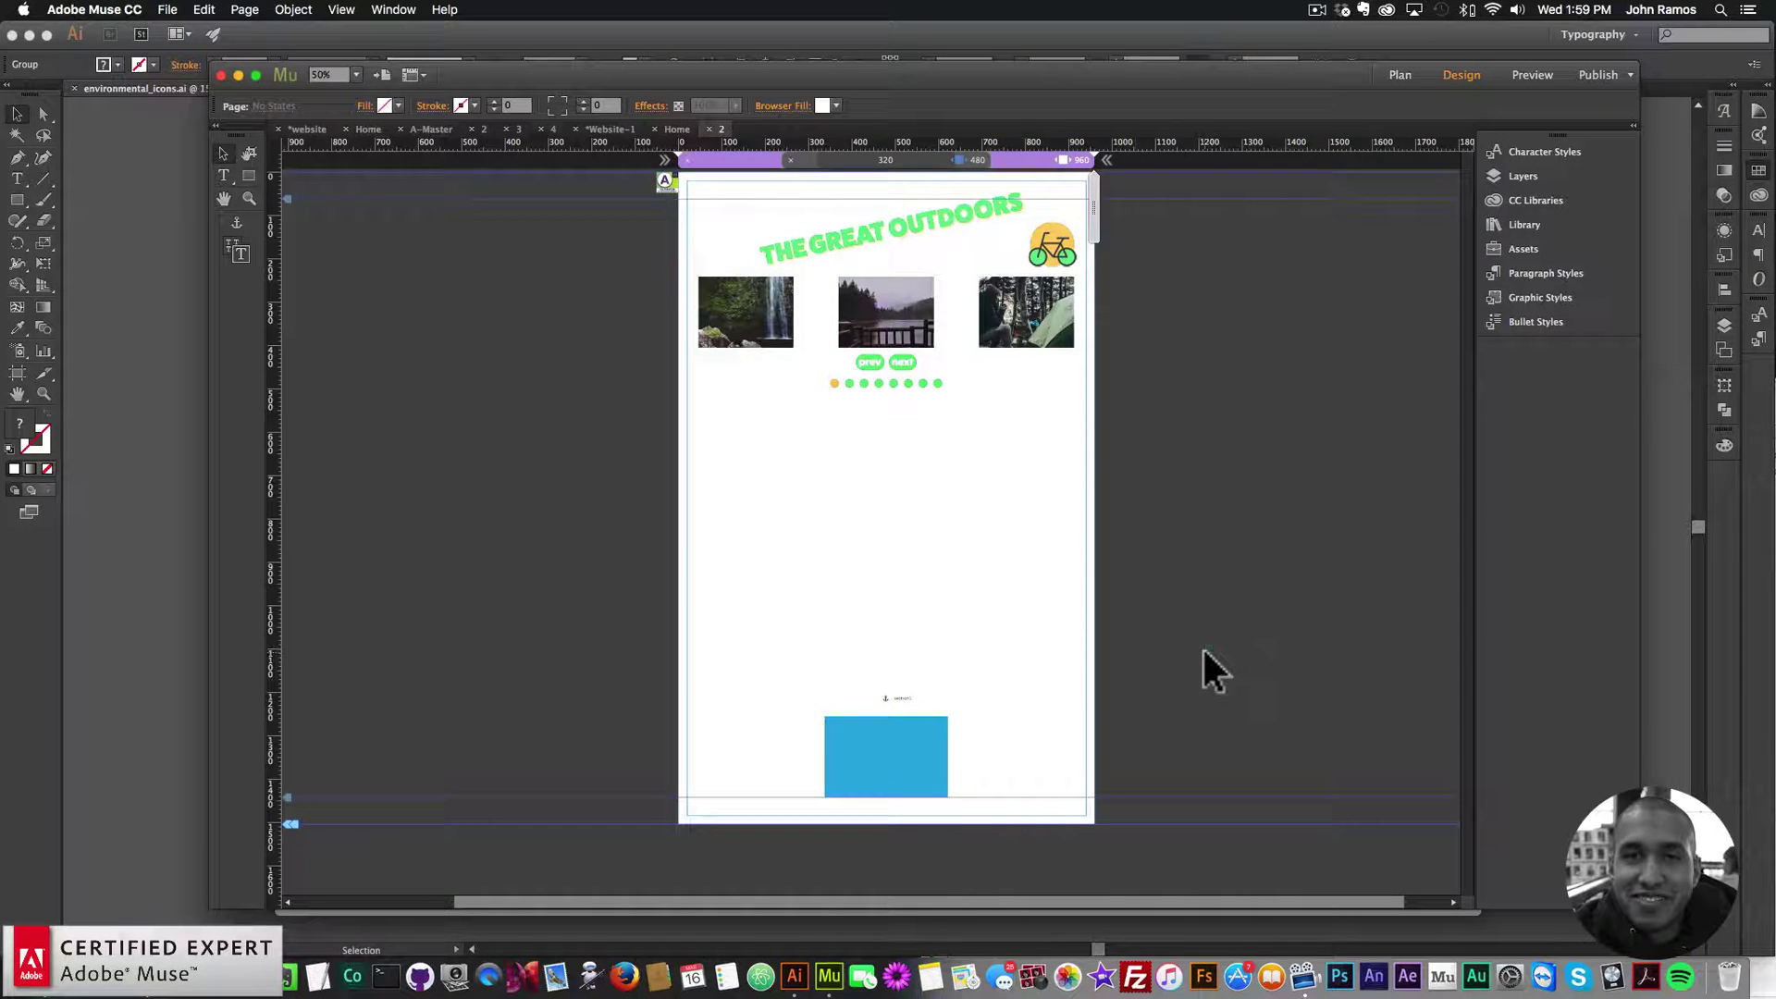
pyautogui.moveTo(865, 772); pyautogui.dragTo(868, 733)
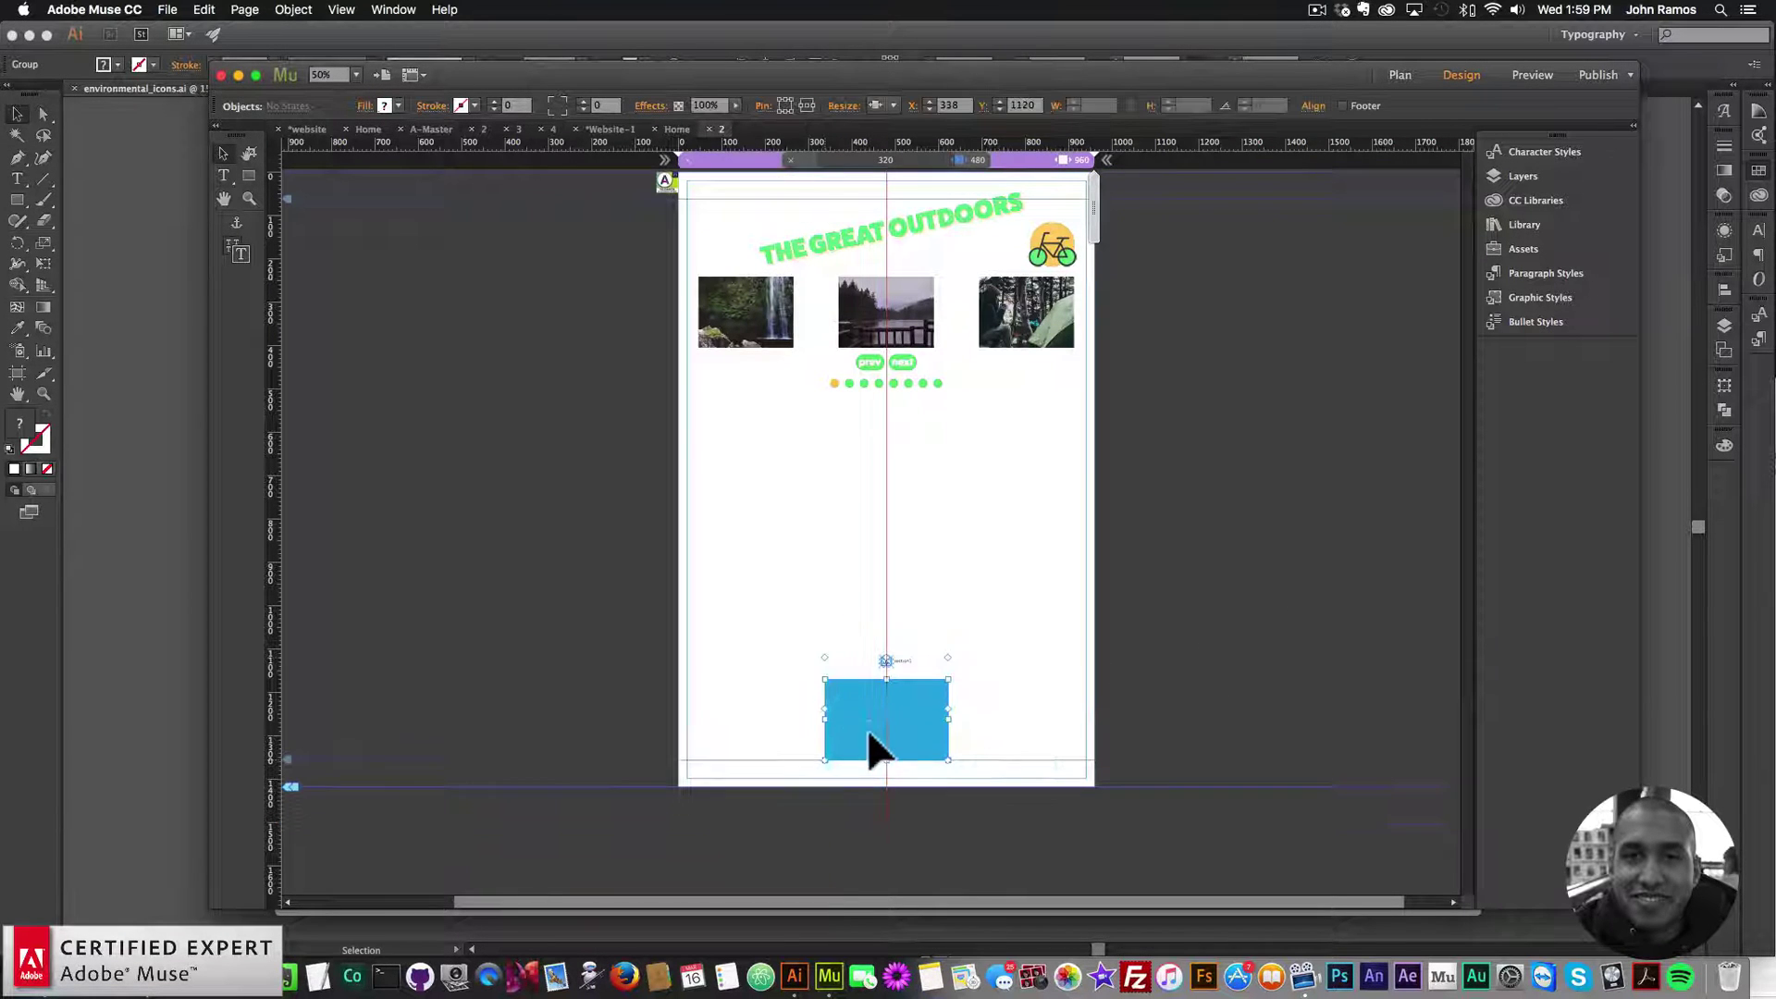
pyautogui.click(1175, 680)
# - Set the image slider widget's Image 1 link to #section1
pyautogui.click(890, 335)
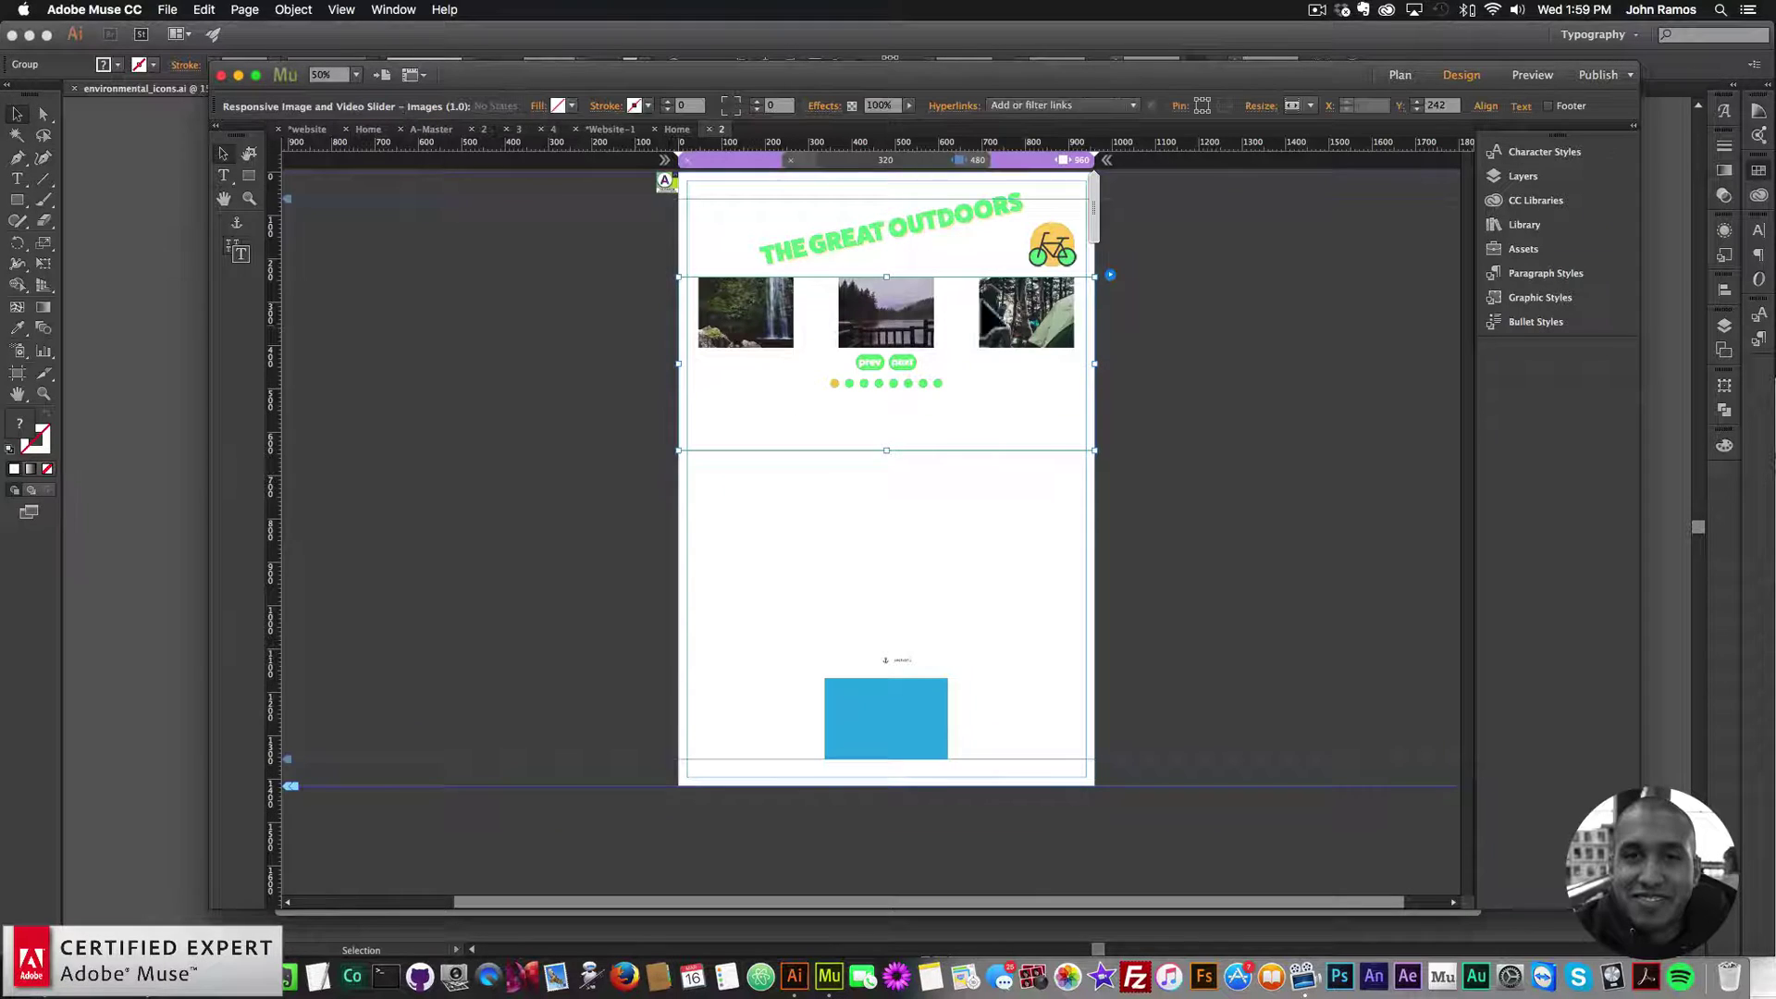
pyautogui.click(1111, 274)
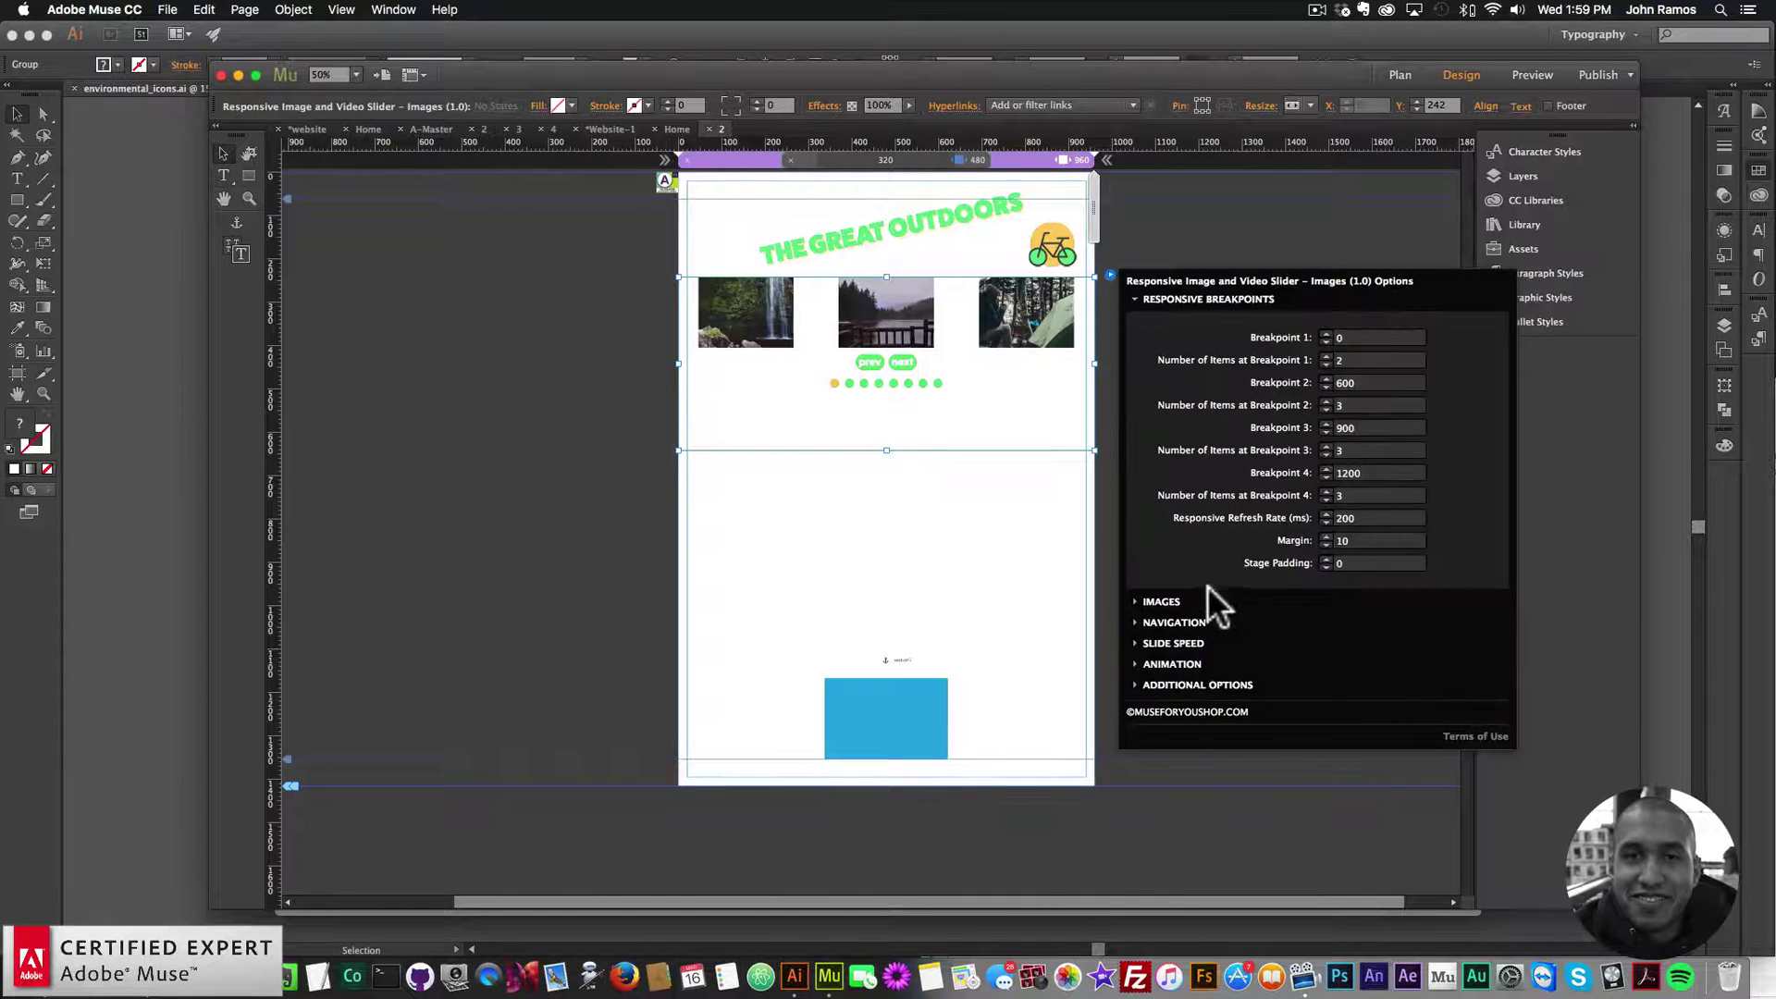
pyautogui.click(1161, 601)
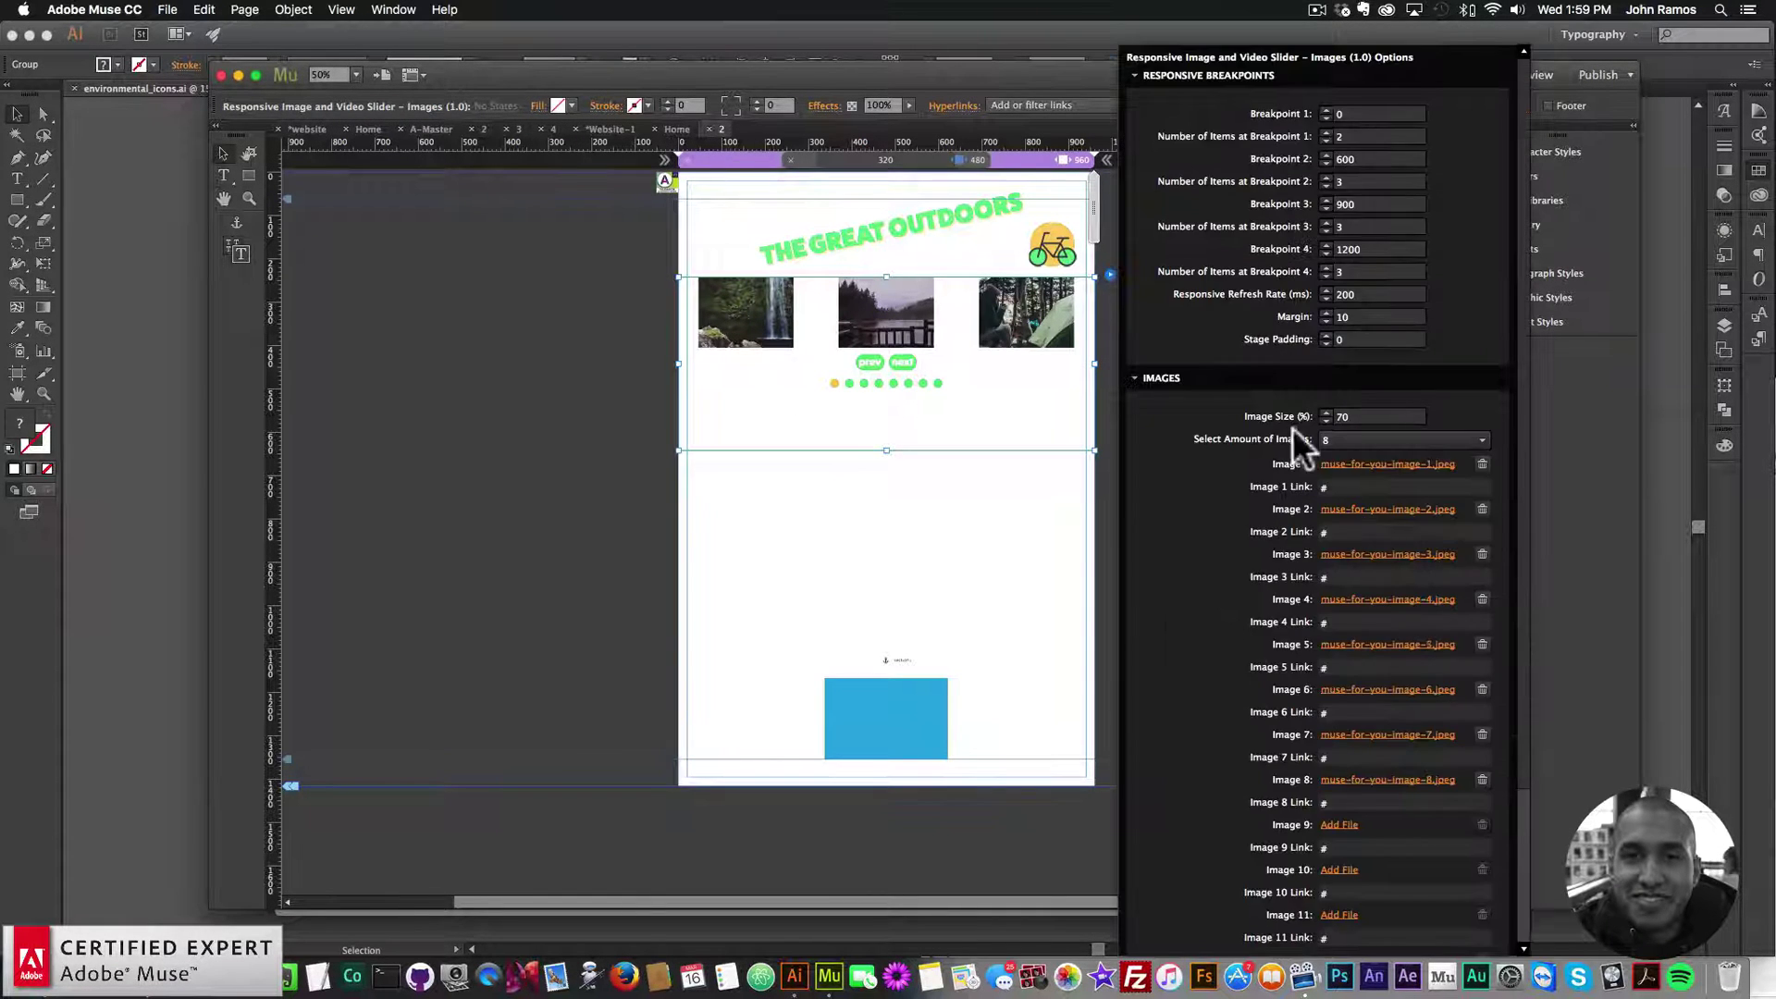
pyautogui.click(1341, 486)
pyautogui.write('section1')
pyautogui.press('Return')
pyautogui.click(1046, 524)
# - Preview the page in the browser and test the slider's image link to the section1 anchor
pyautogui.click(168, 9)
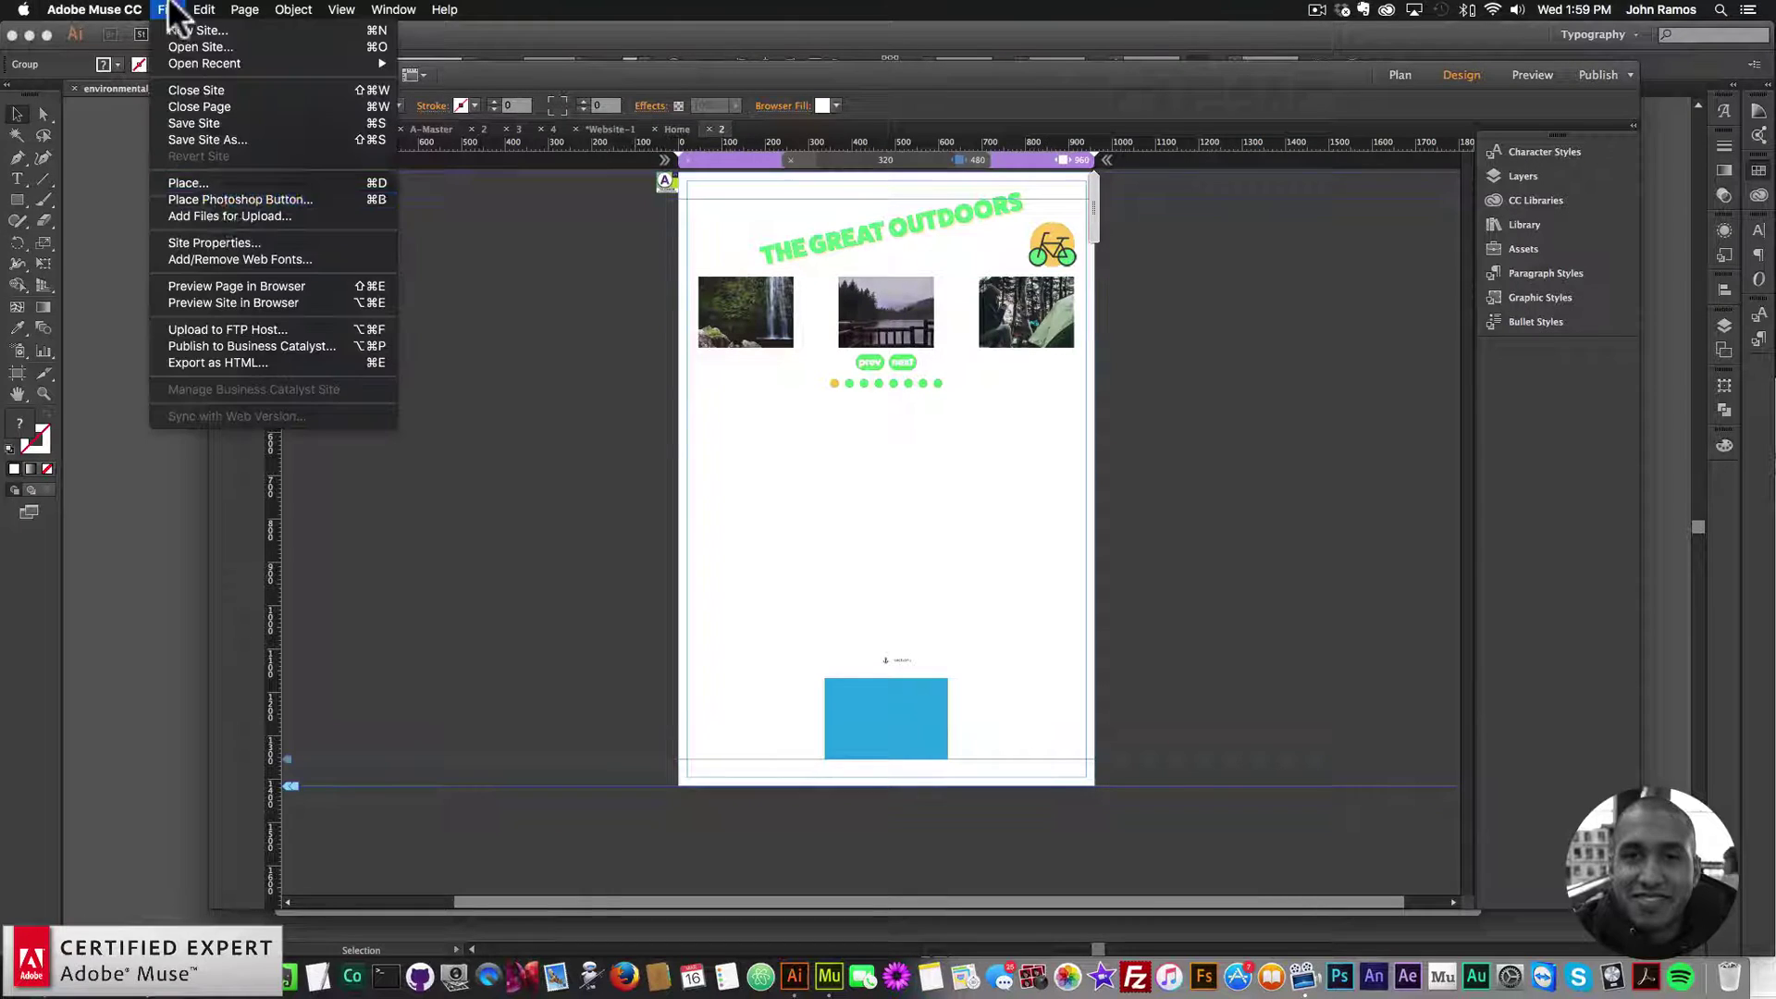
pyautogui.click(211, 279)
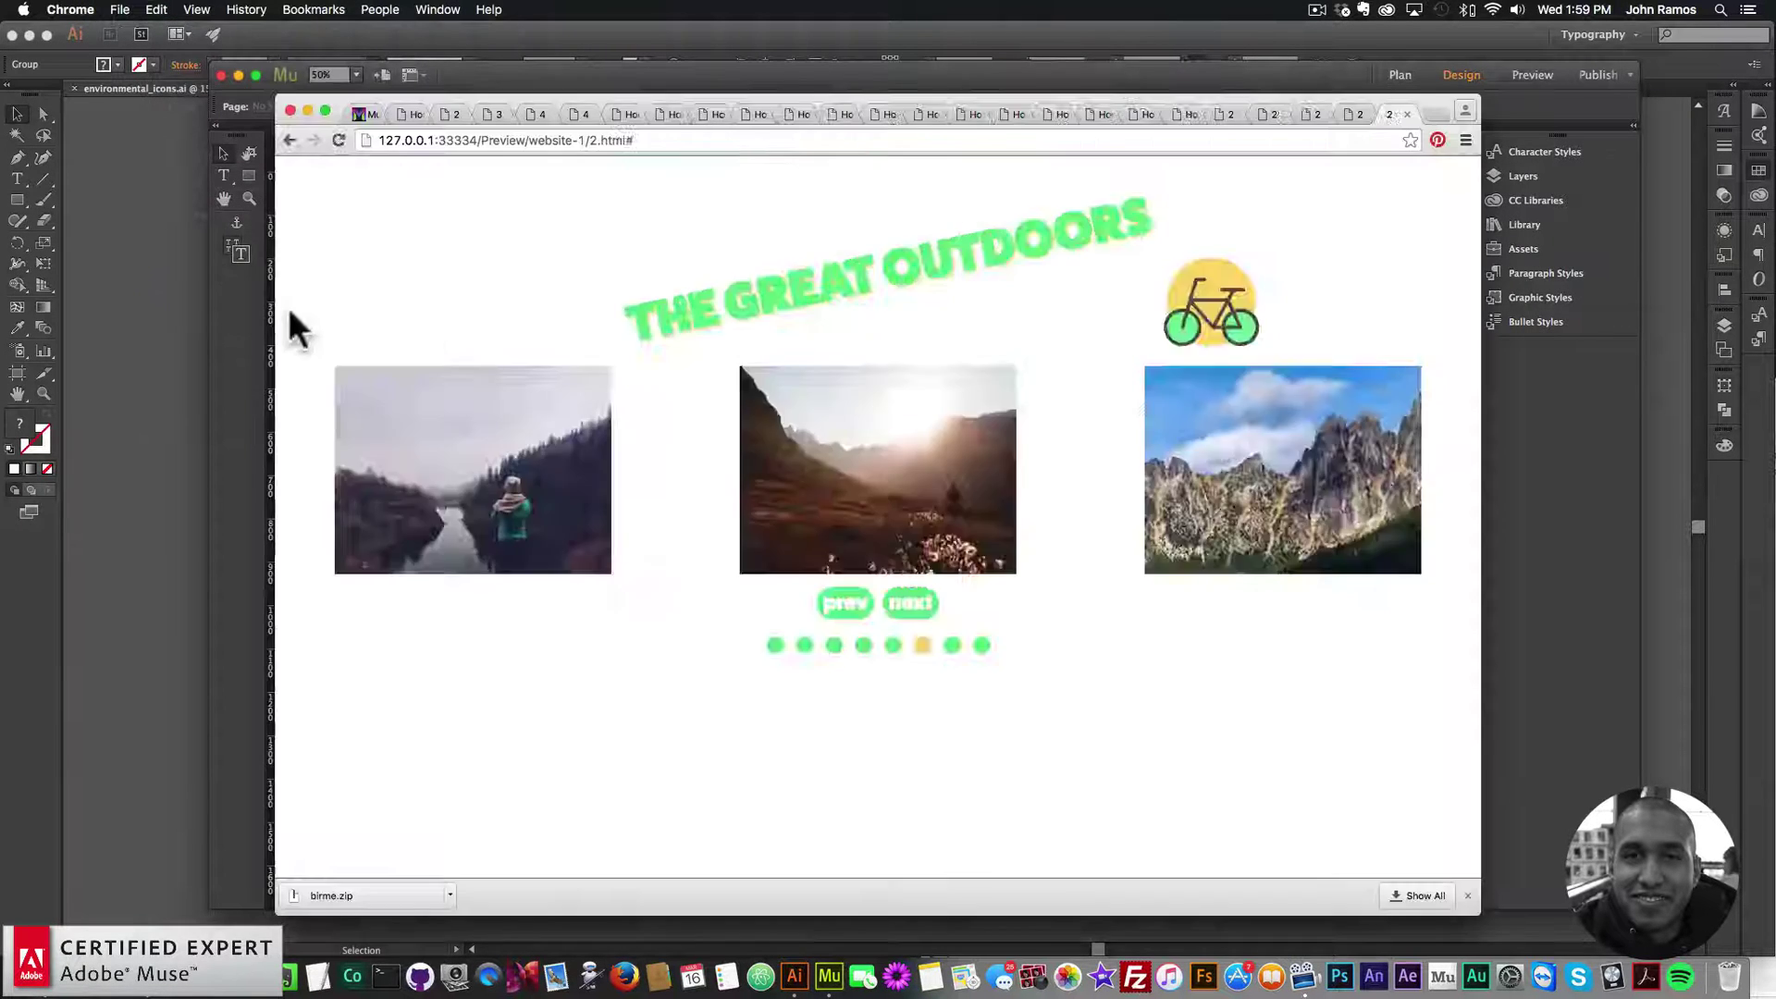
pyautogui.click(907, 597)
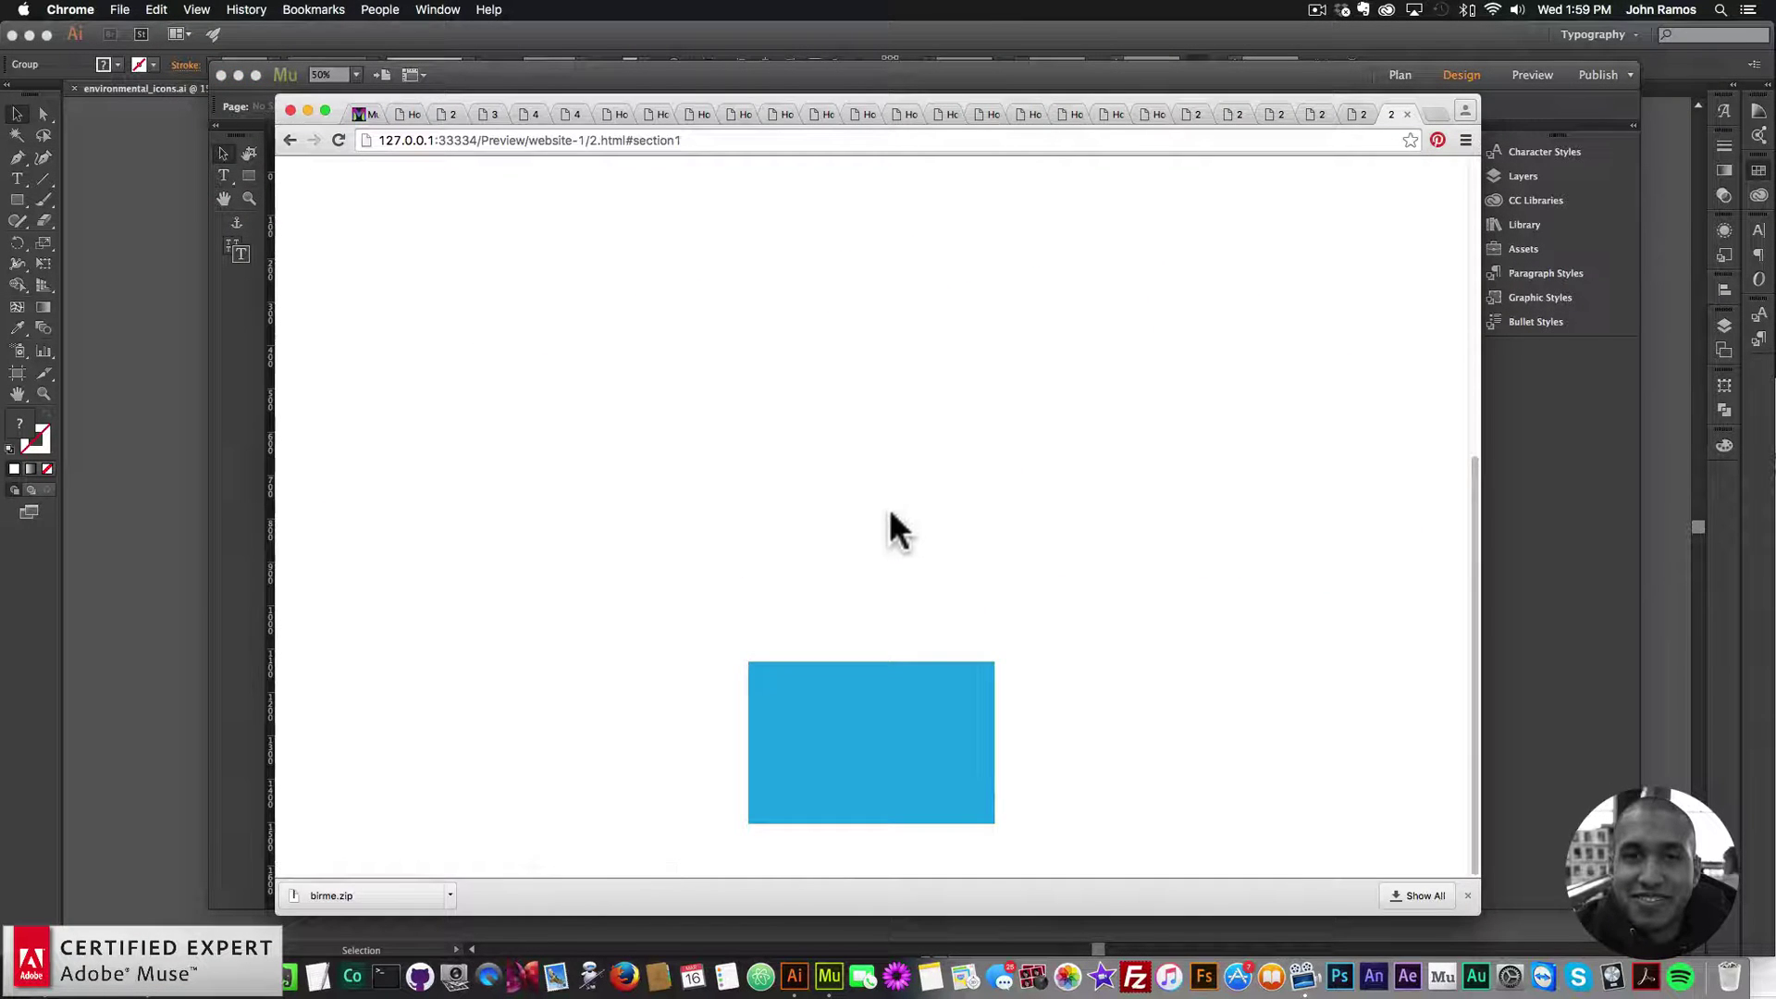
pyautogui.scroll(-5, 844, 508)
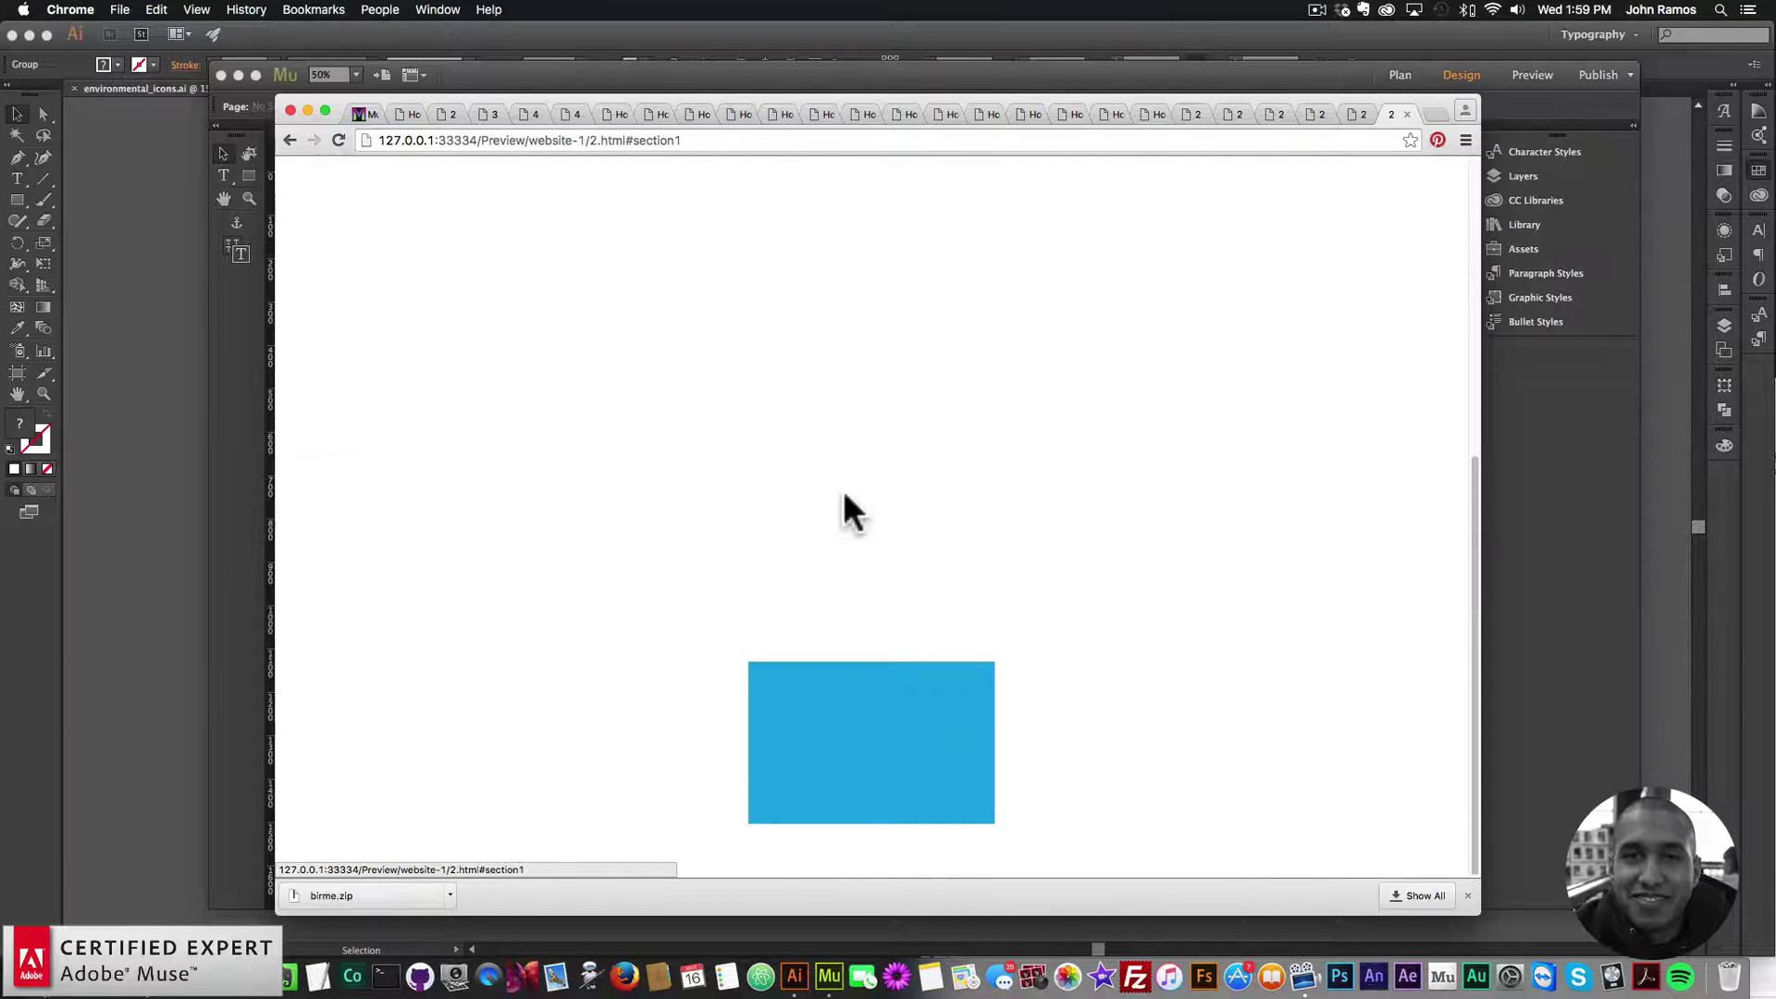
# - Back in Muse, find the Anchor Point Scrolling Widget in the library with "anchor point" and place it beside the page's upper-left edge
pyautogui.click(1552, 533)
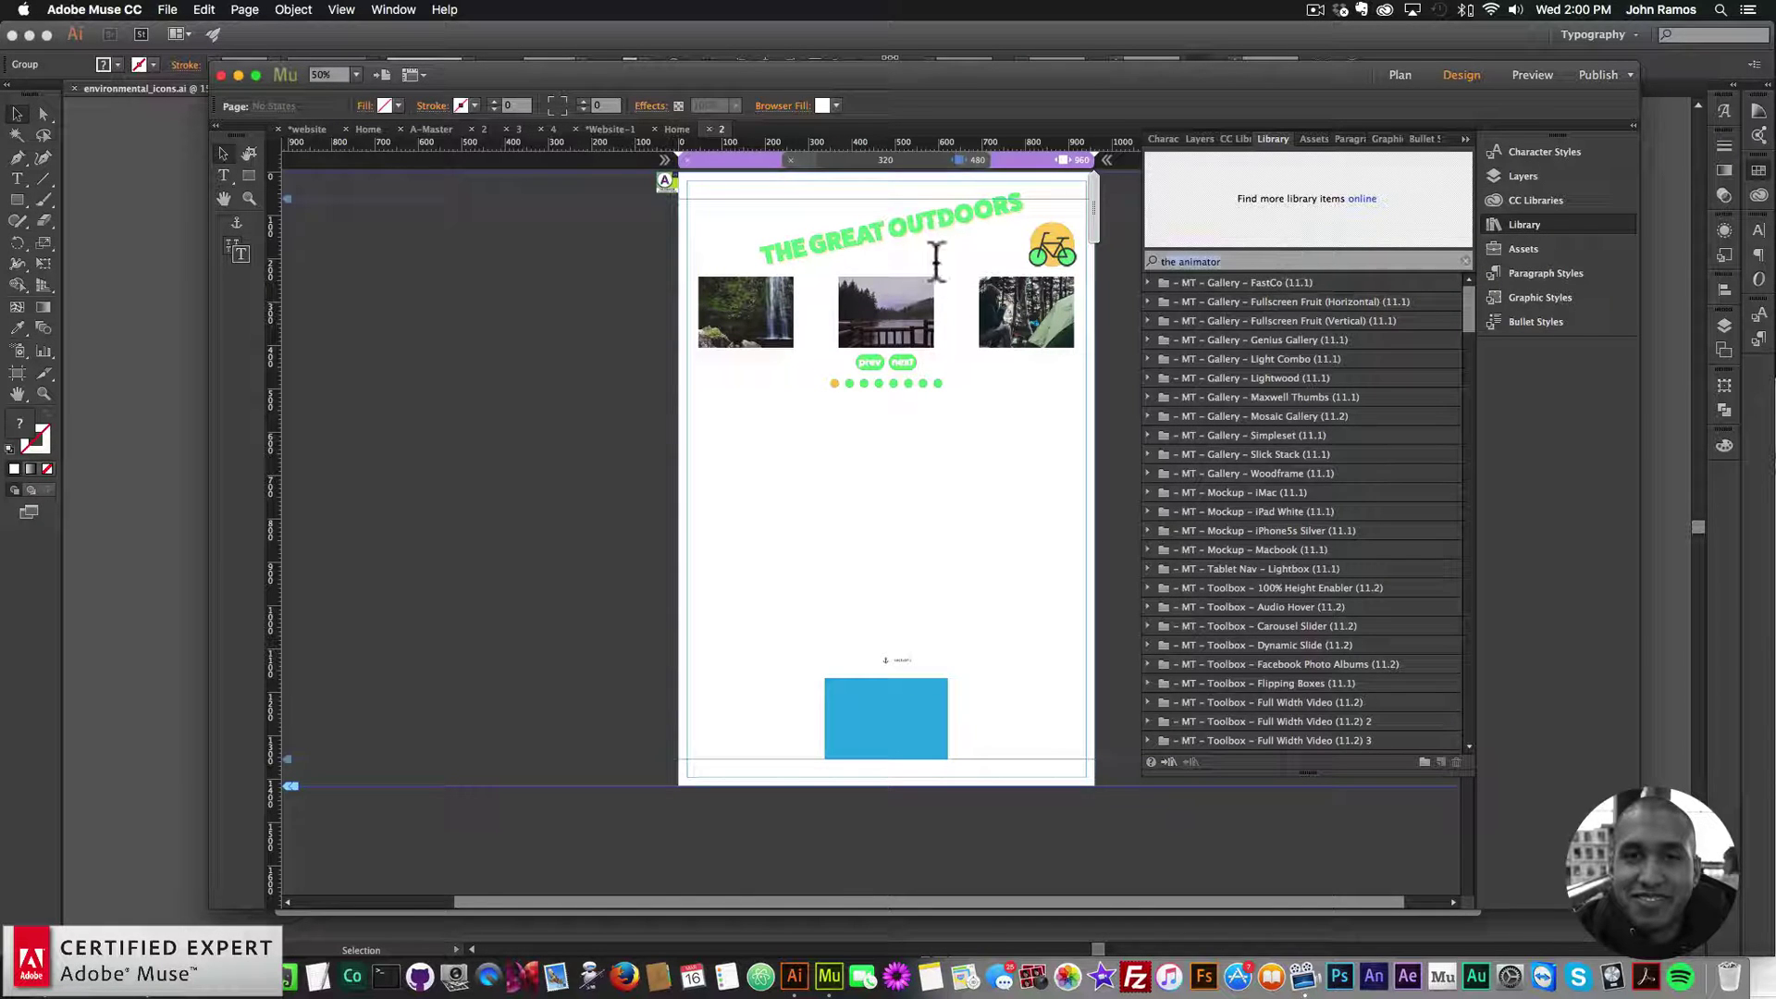
pyautogui.write('anchor point')
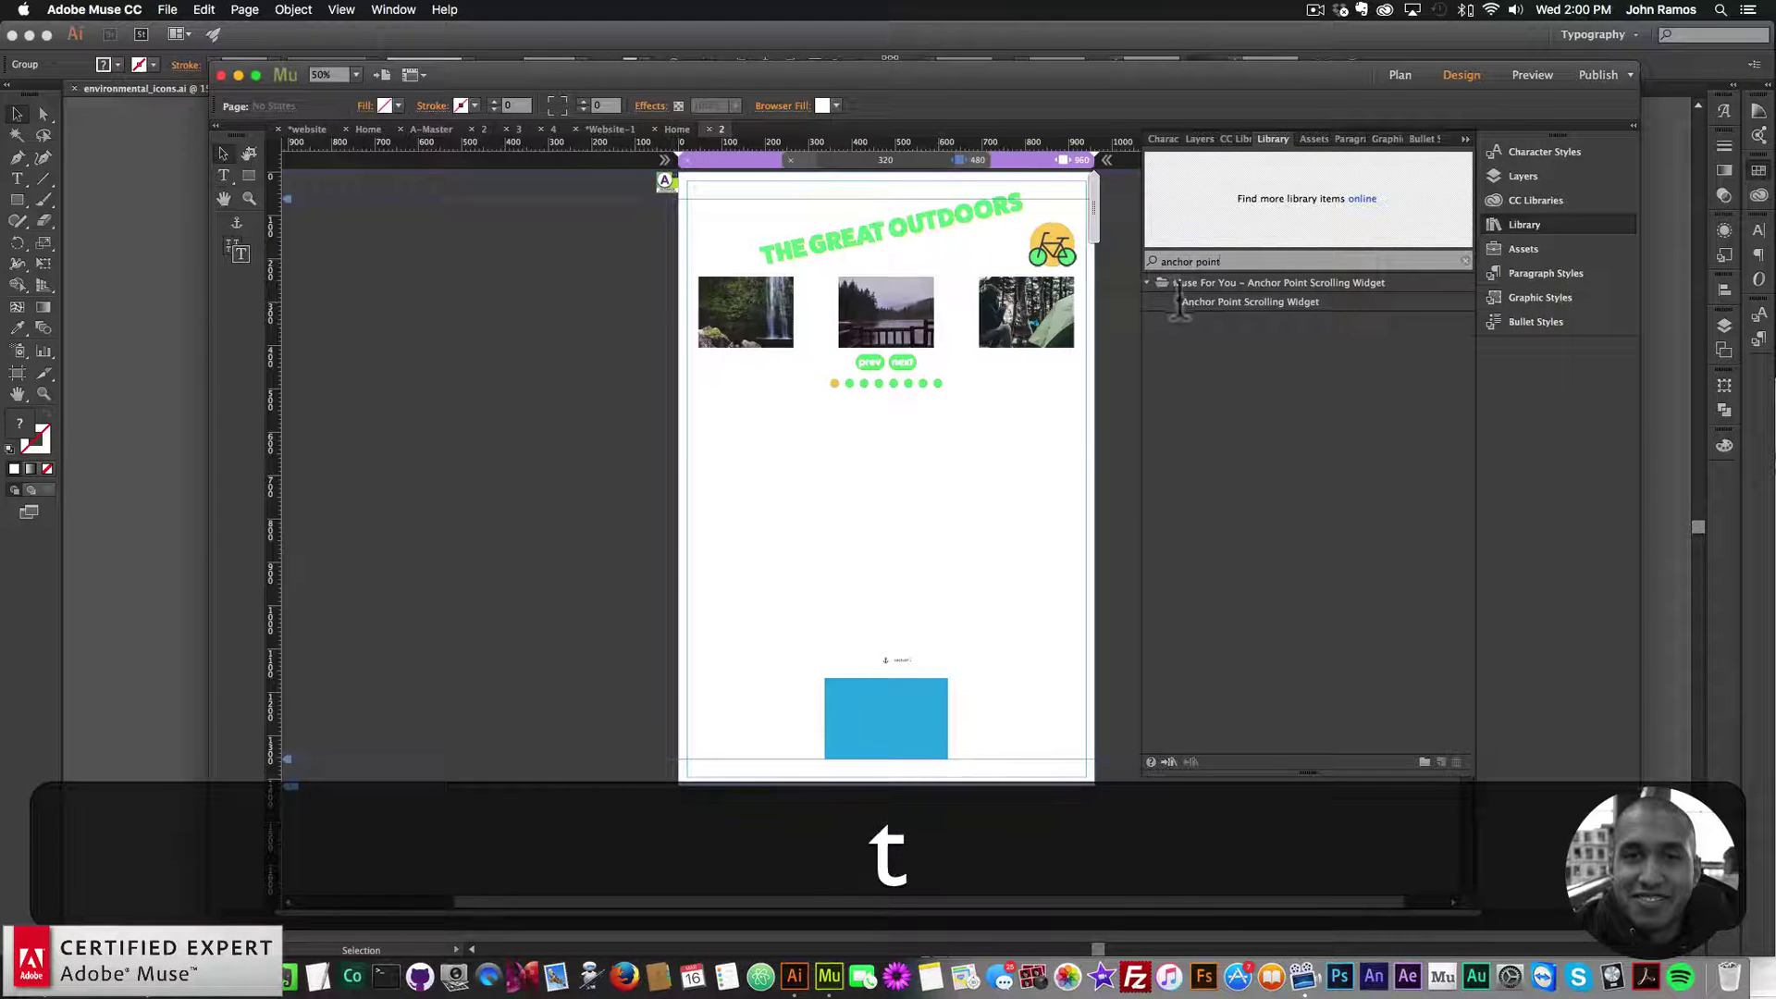
pyautogui.click(1147, 302)
pyautogui.moveTo(1145, 302); pyautogui.dragTo(962, 154)
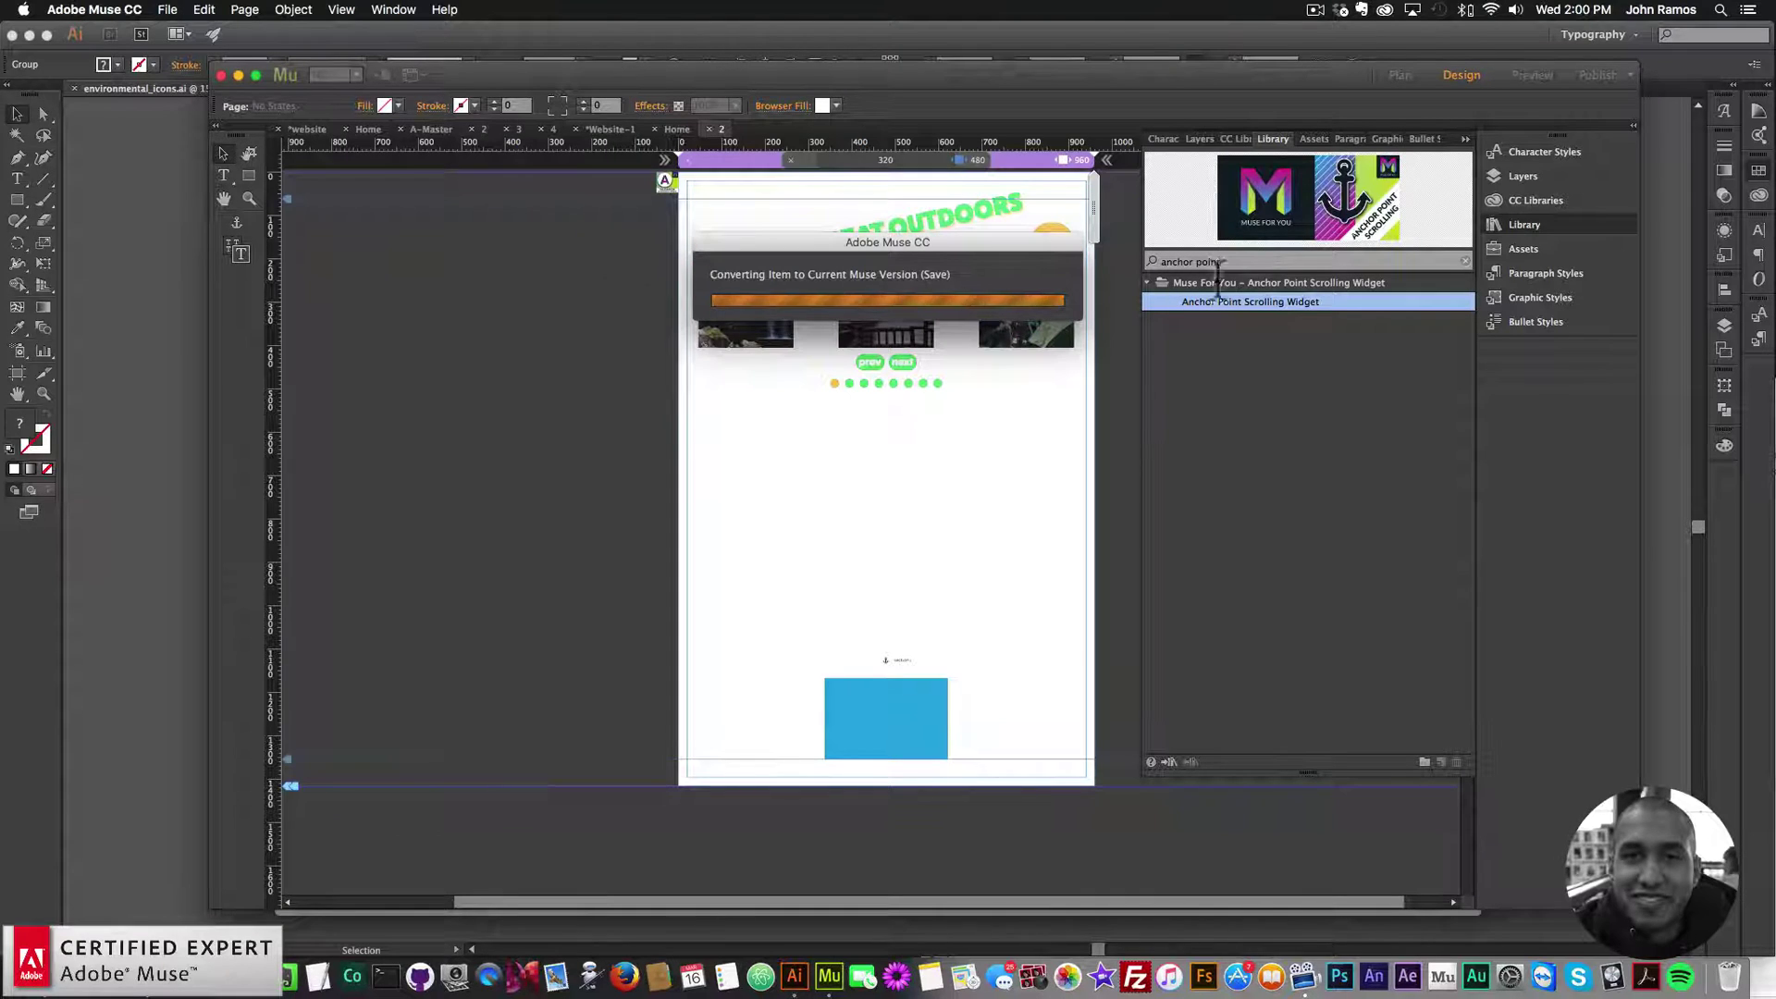
pyautogui.moveTo(1259, 302); pyautogui.dragTo(662, 219)
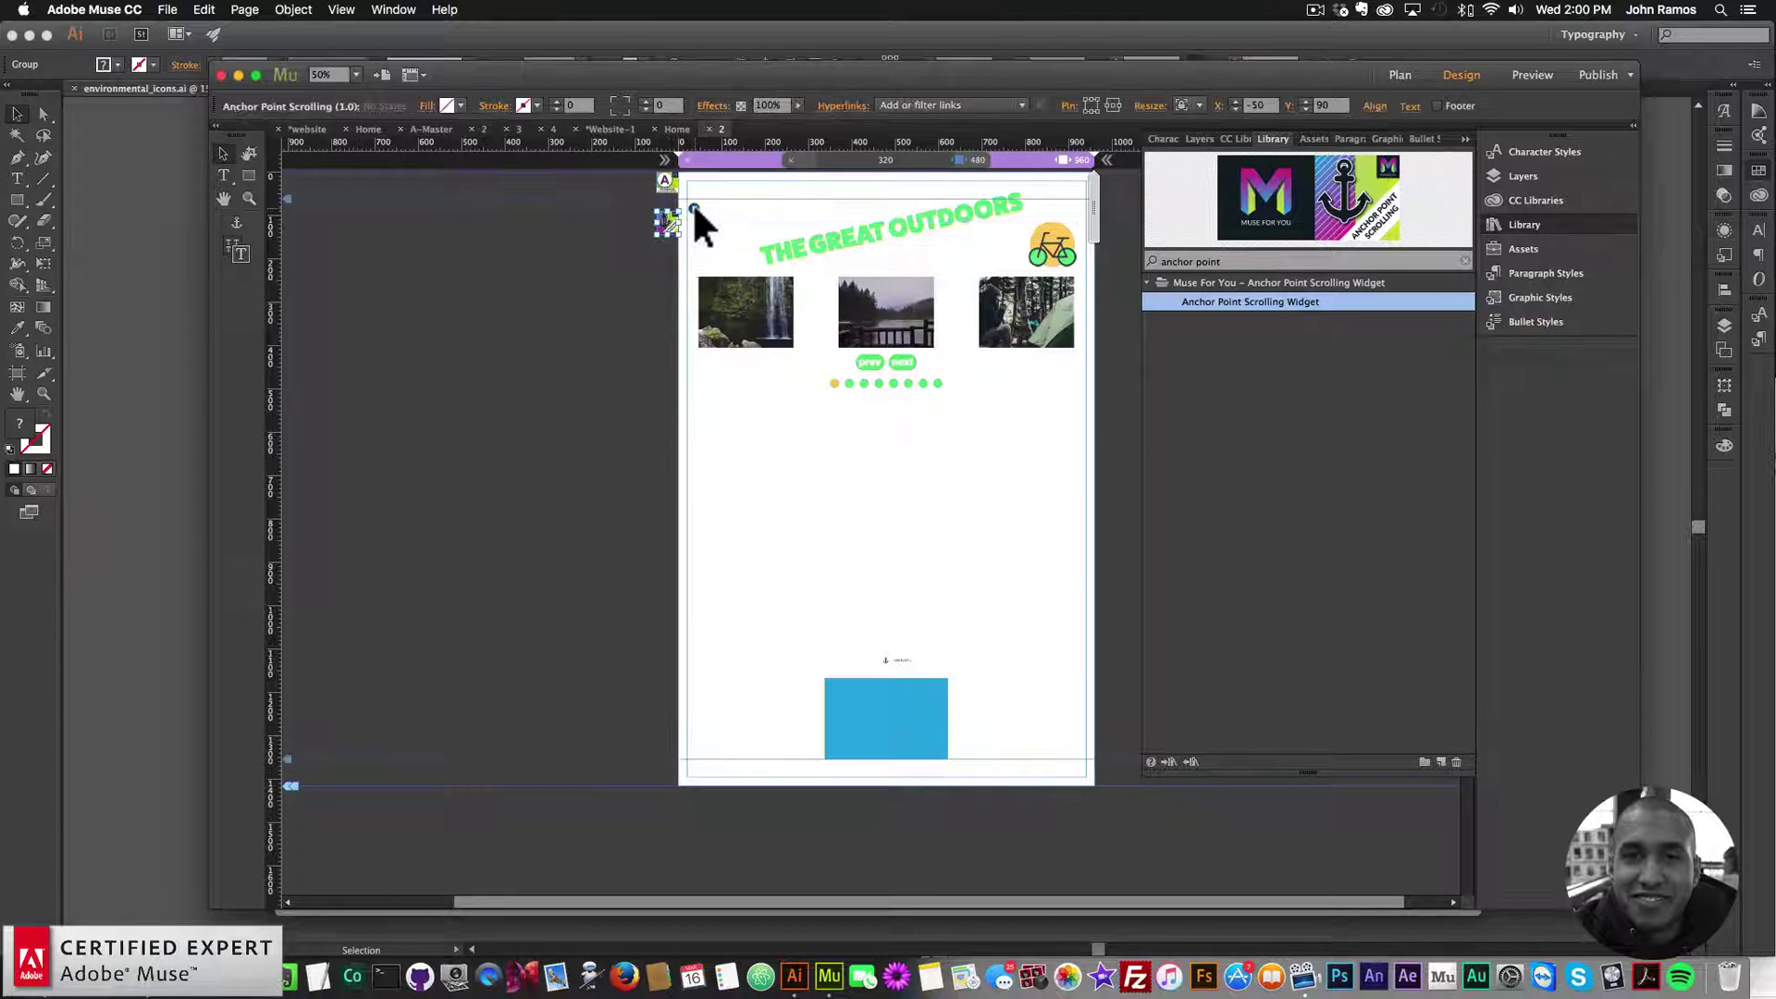
# - Set the anchor scrolling widget's Scroll To Easing to easeInCubic and collapse the library
pyautogui.doubleClick(907, 266)
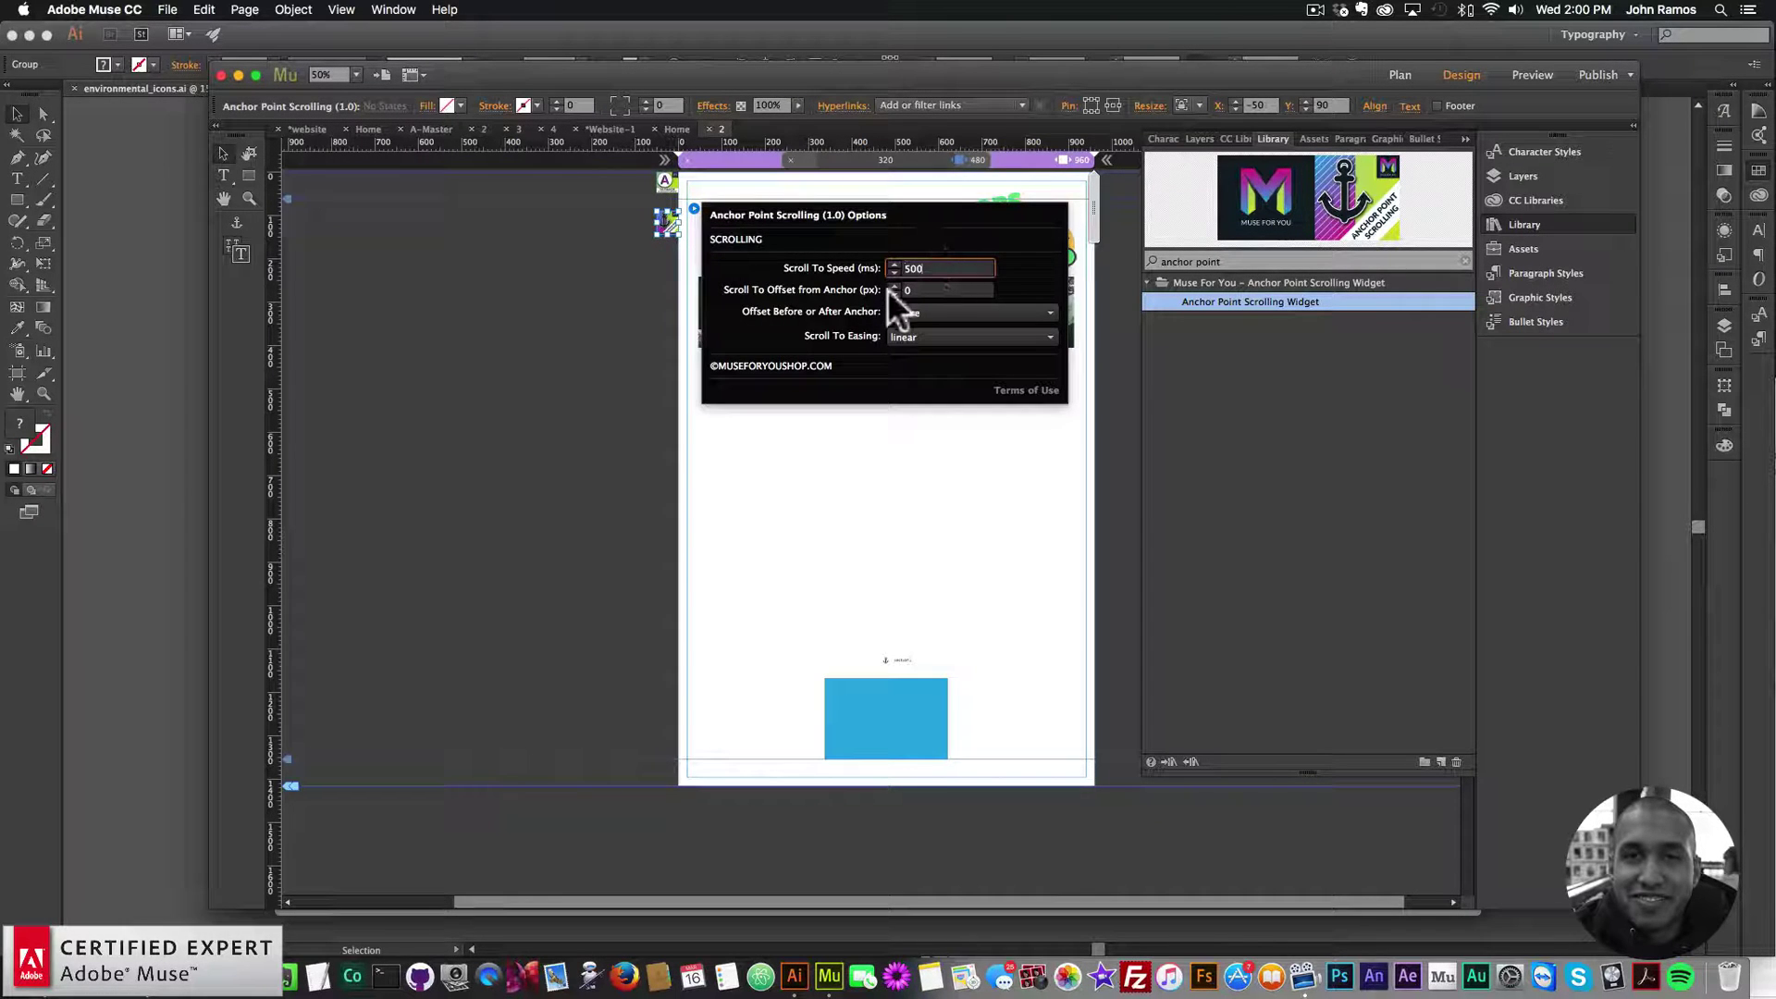
pyautogui.click(924, 337)
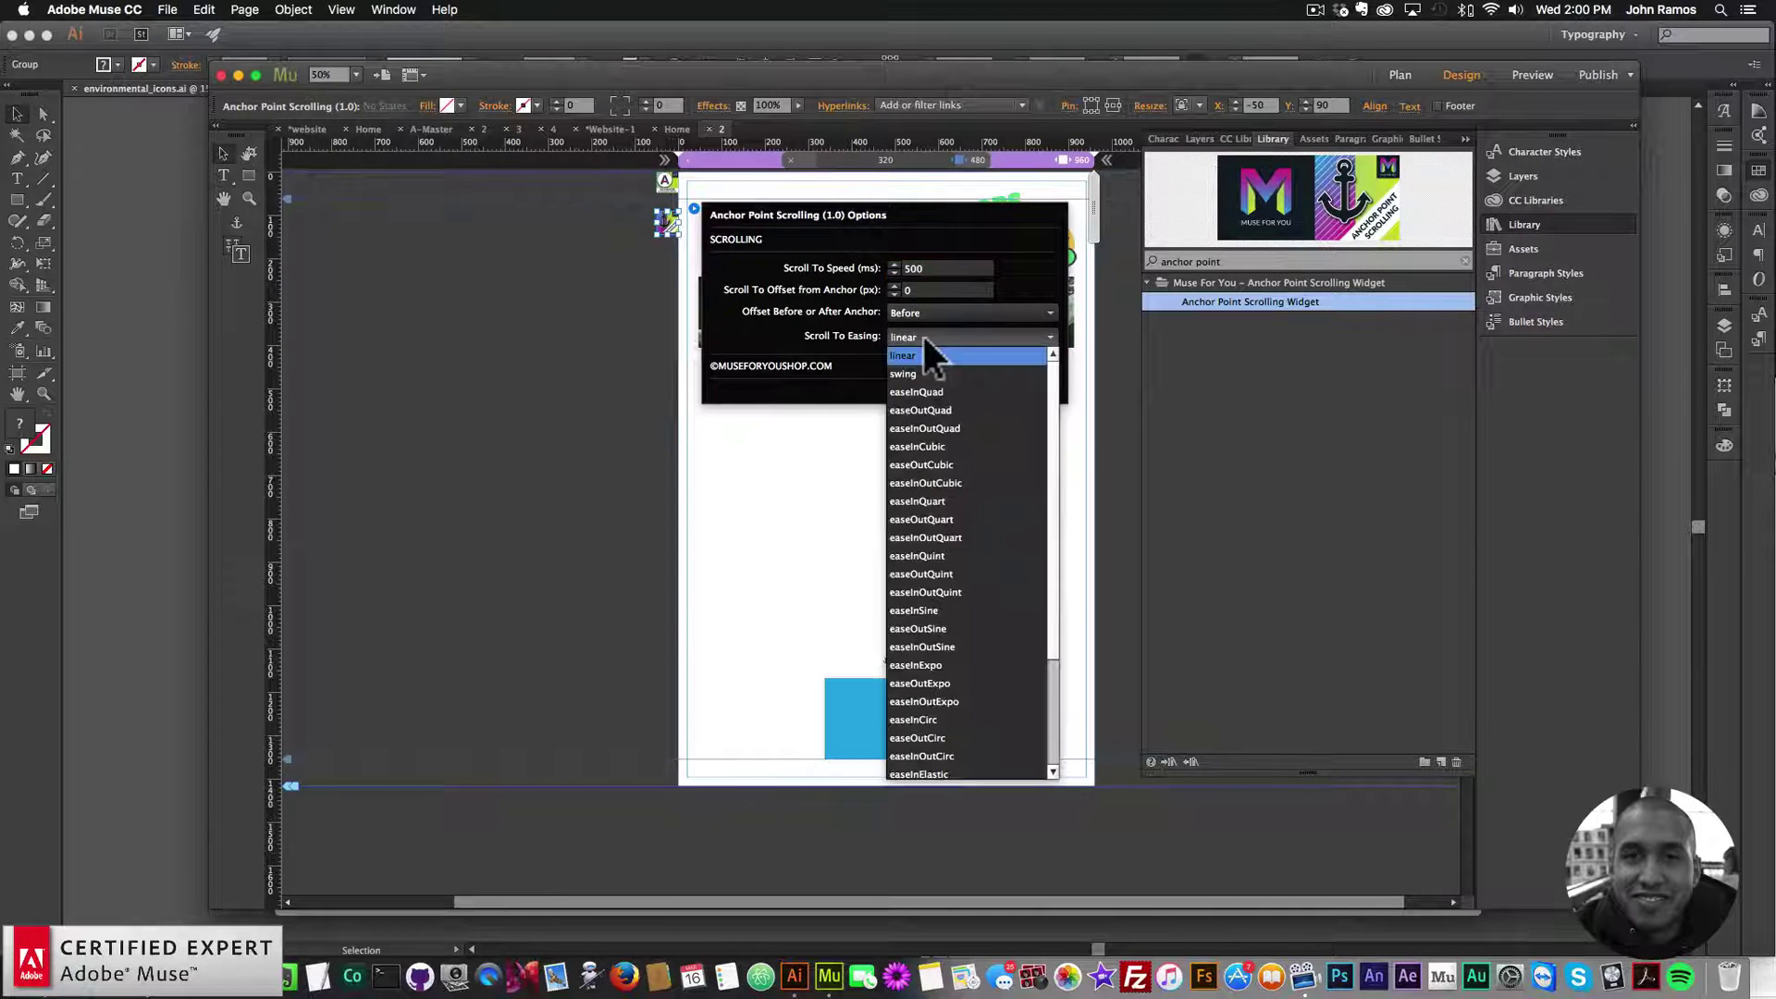
pyautogui.scroll(-2, 962, 518)
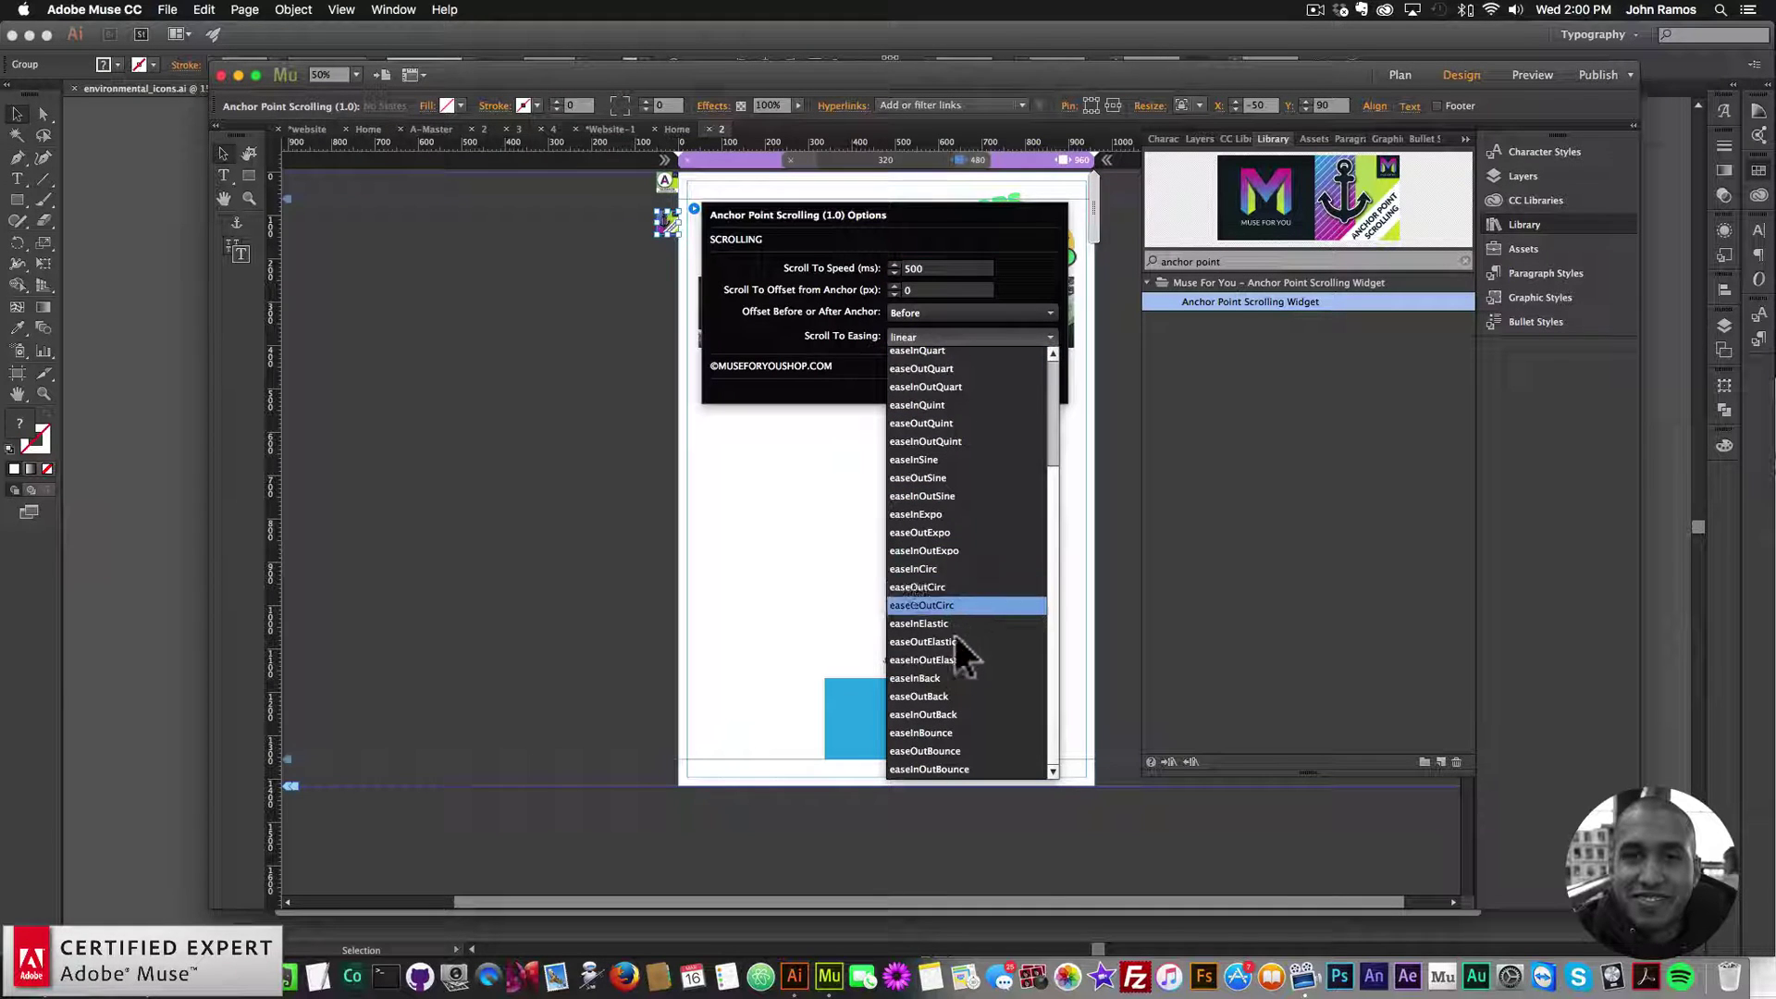
pyautogui.scroll(3, 943, 592)
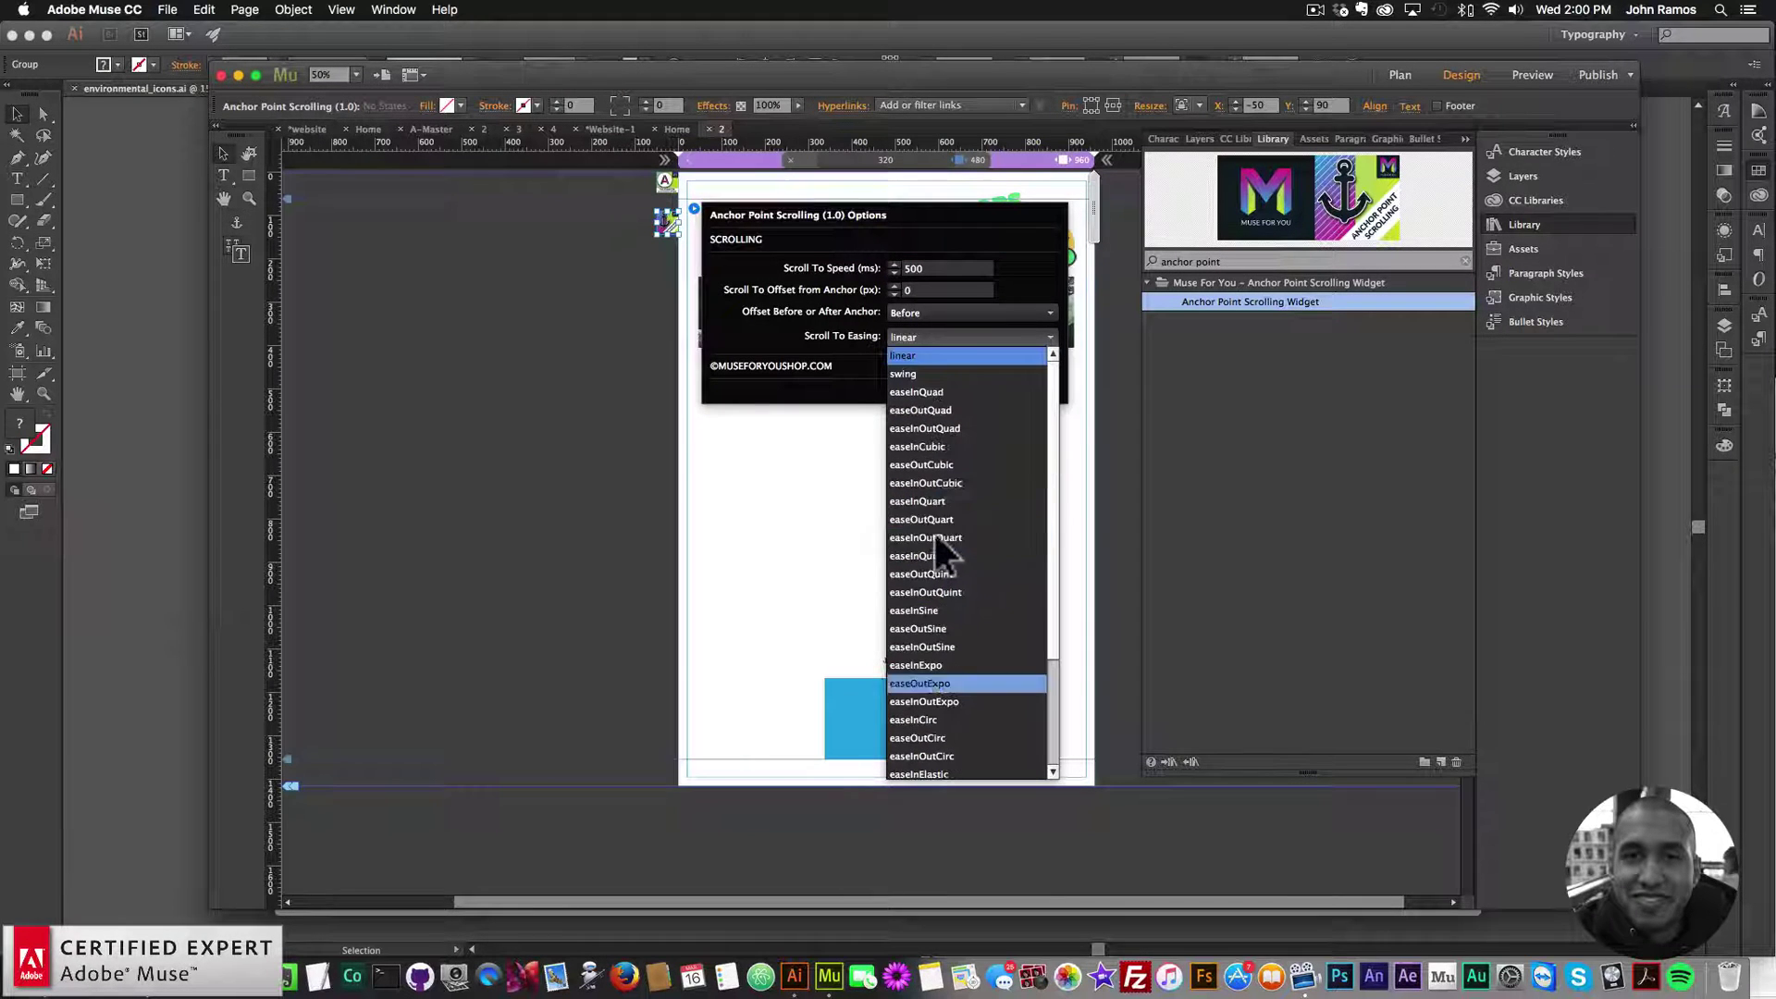
pyautogui.click(940, 446)
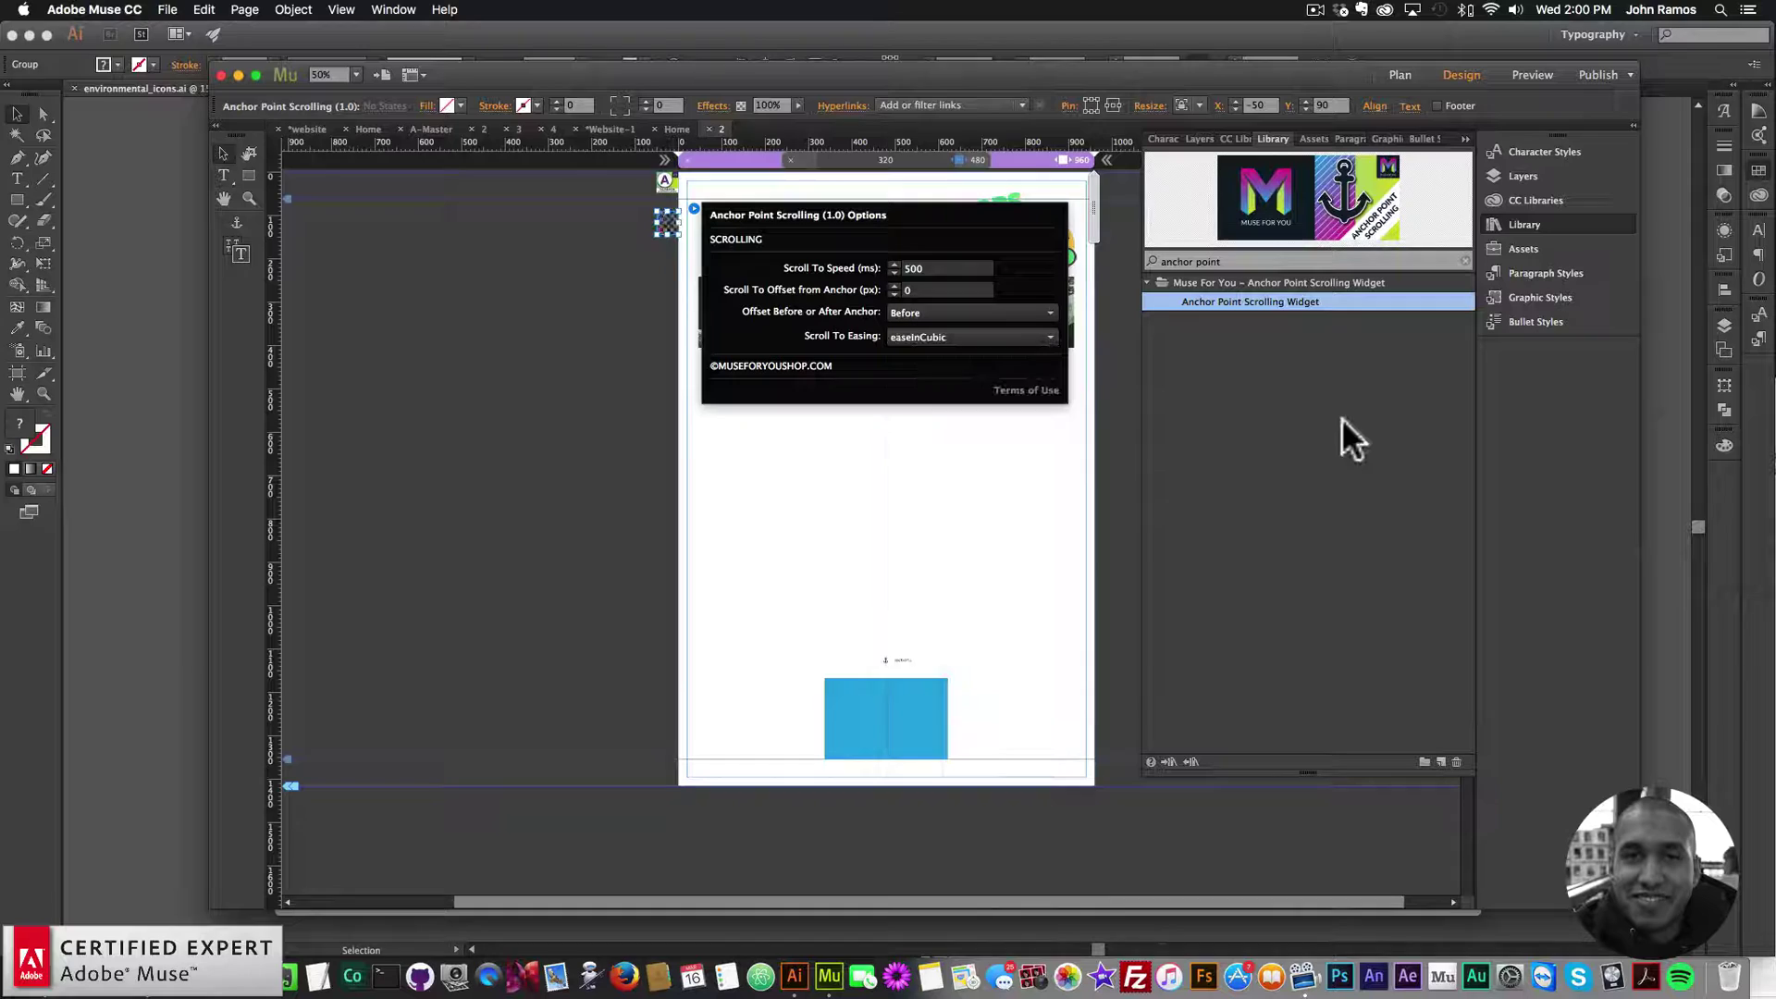
pyautogui.click(1542, 224)
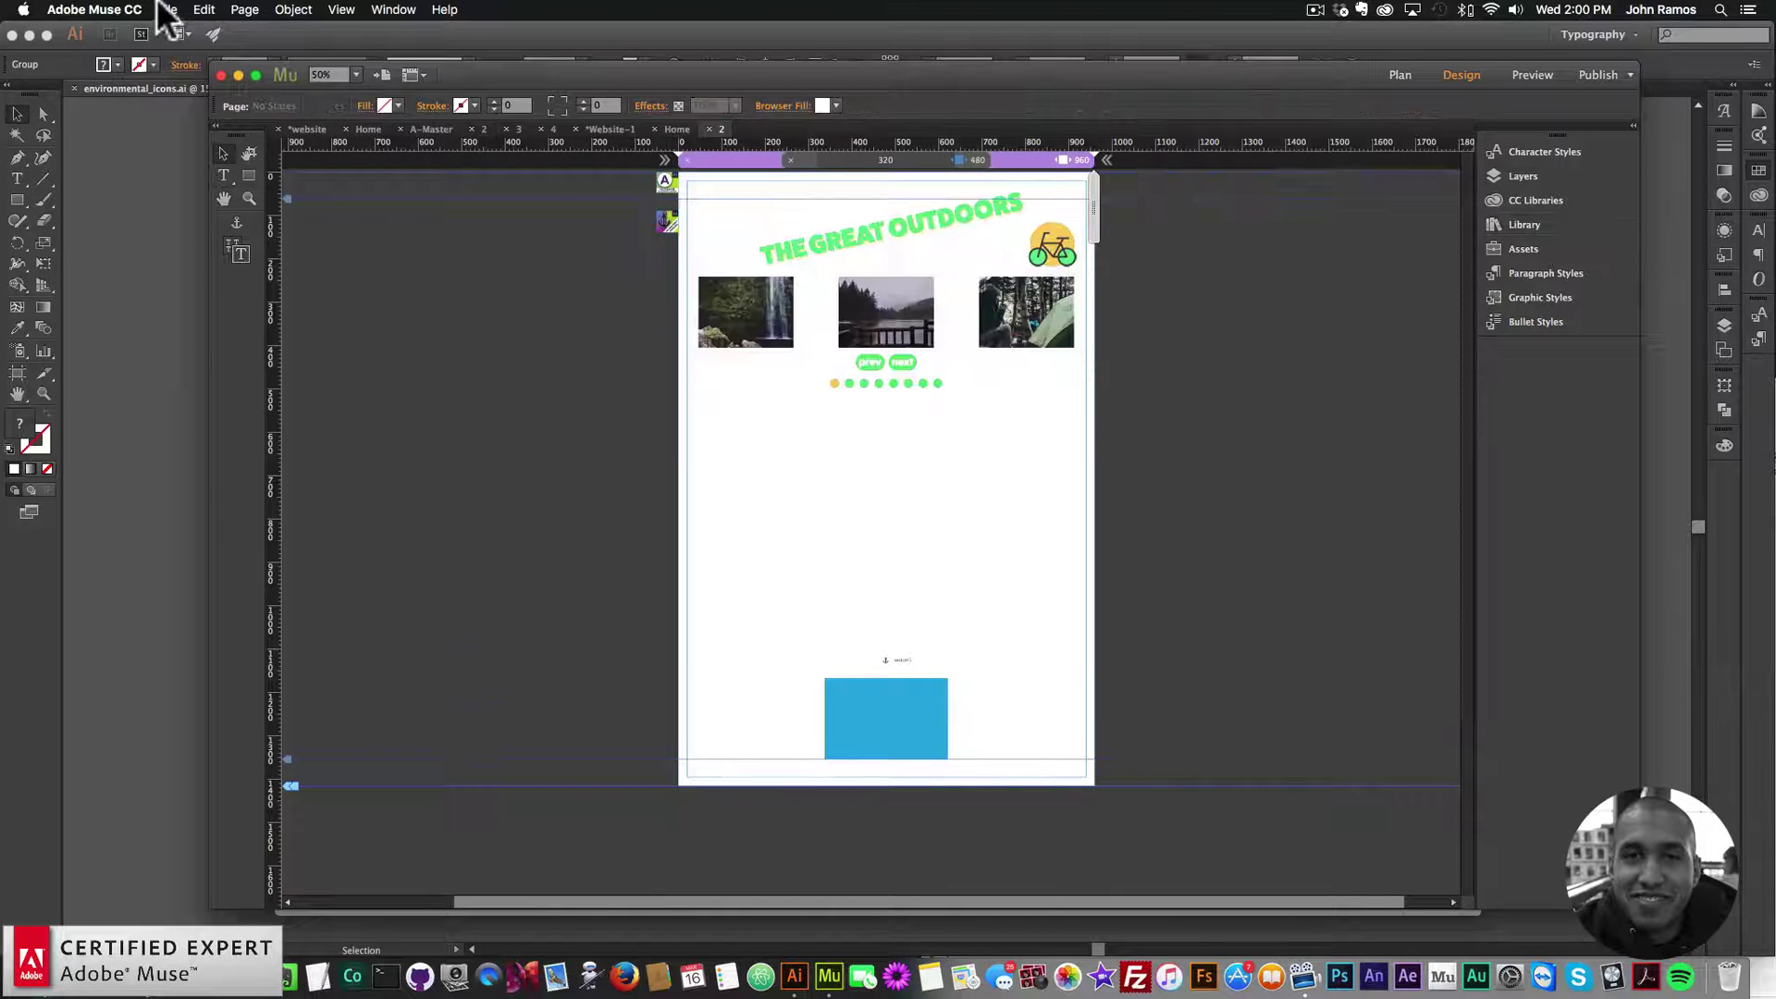
# - Preview the page in the browser, test the scrolling to the anchor and the slider's next control, and return to Muse
pyautogui.click(168, 9)
pyautogui.click(234, 286)
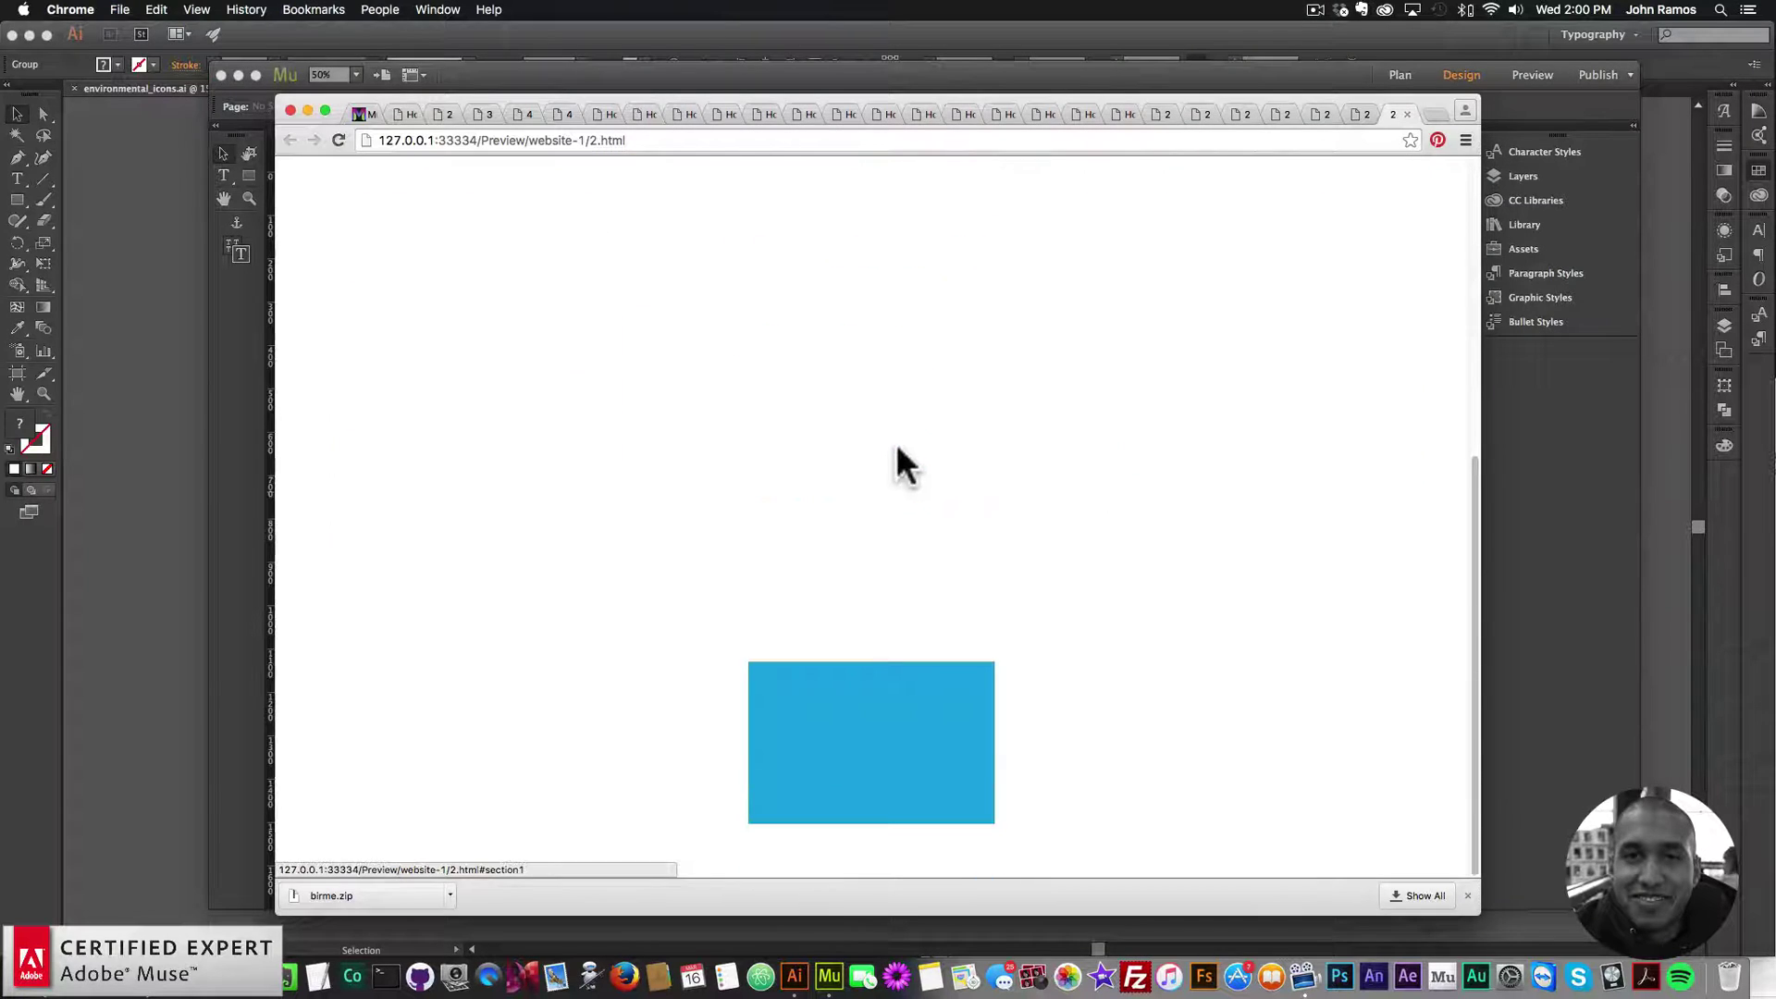
pyautogui.click(906, 602)
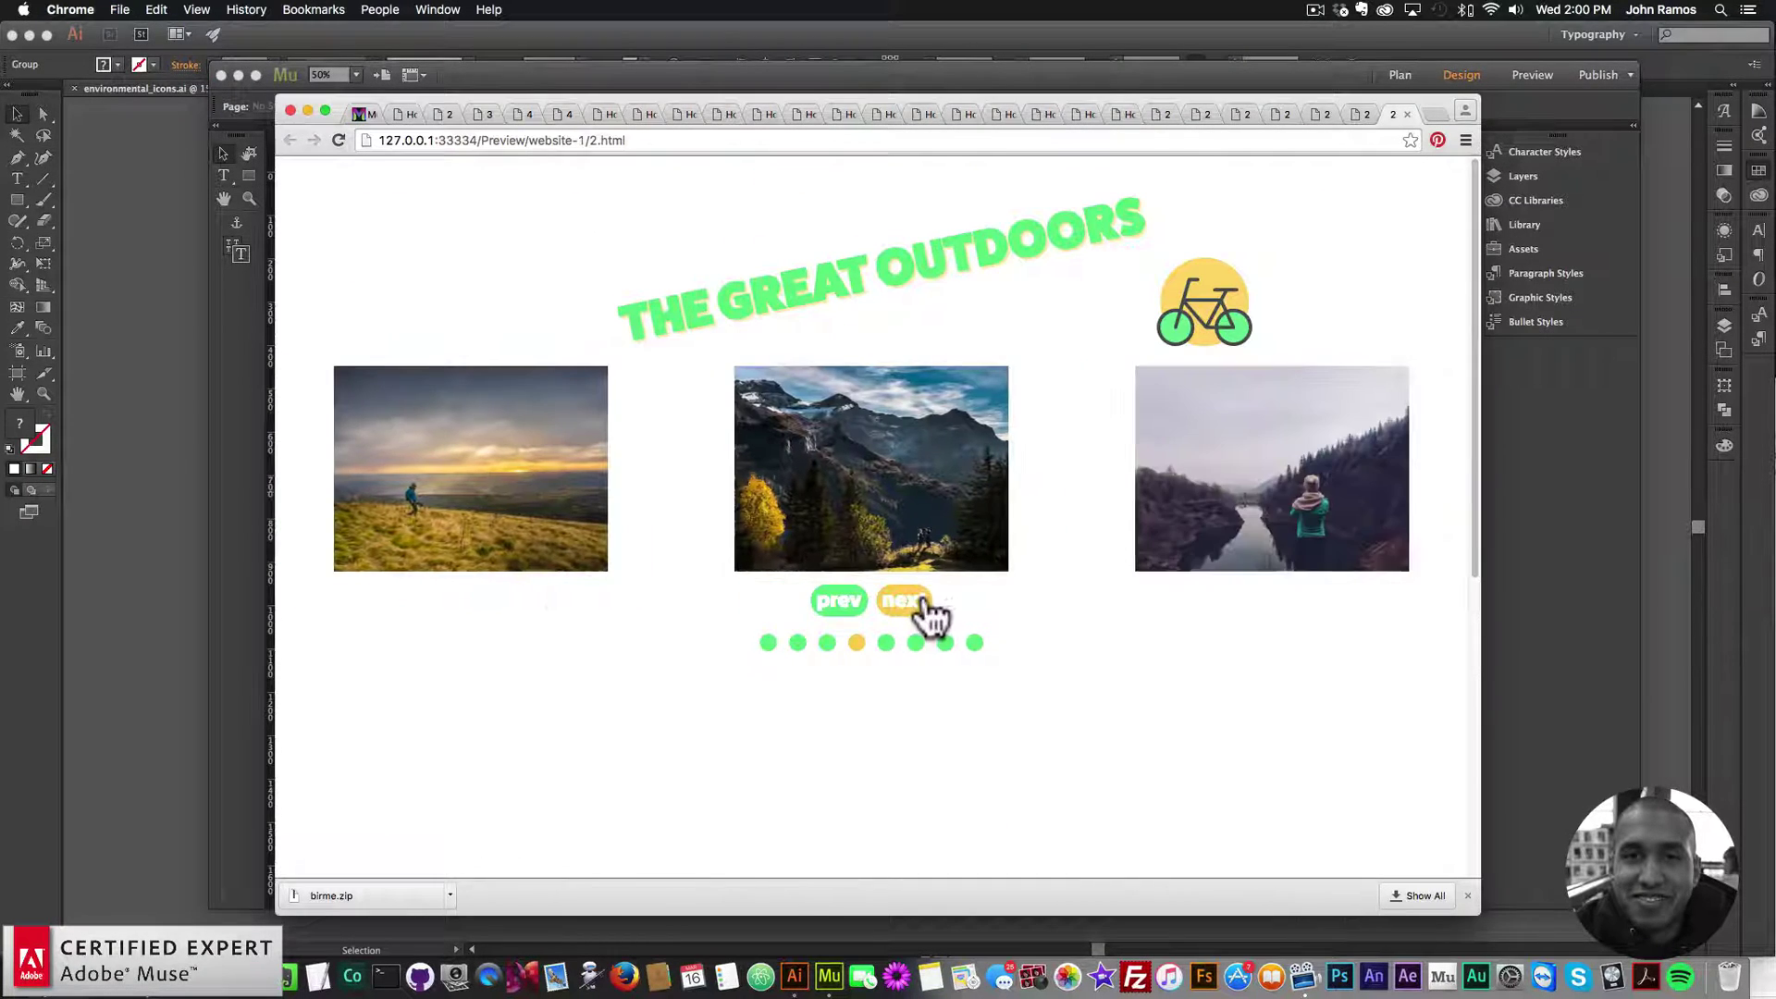
pyautogui.click(1497, 577)
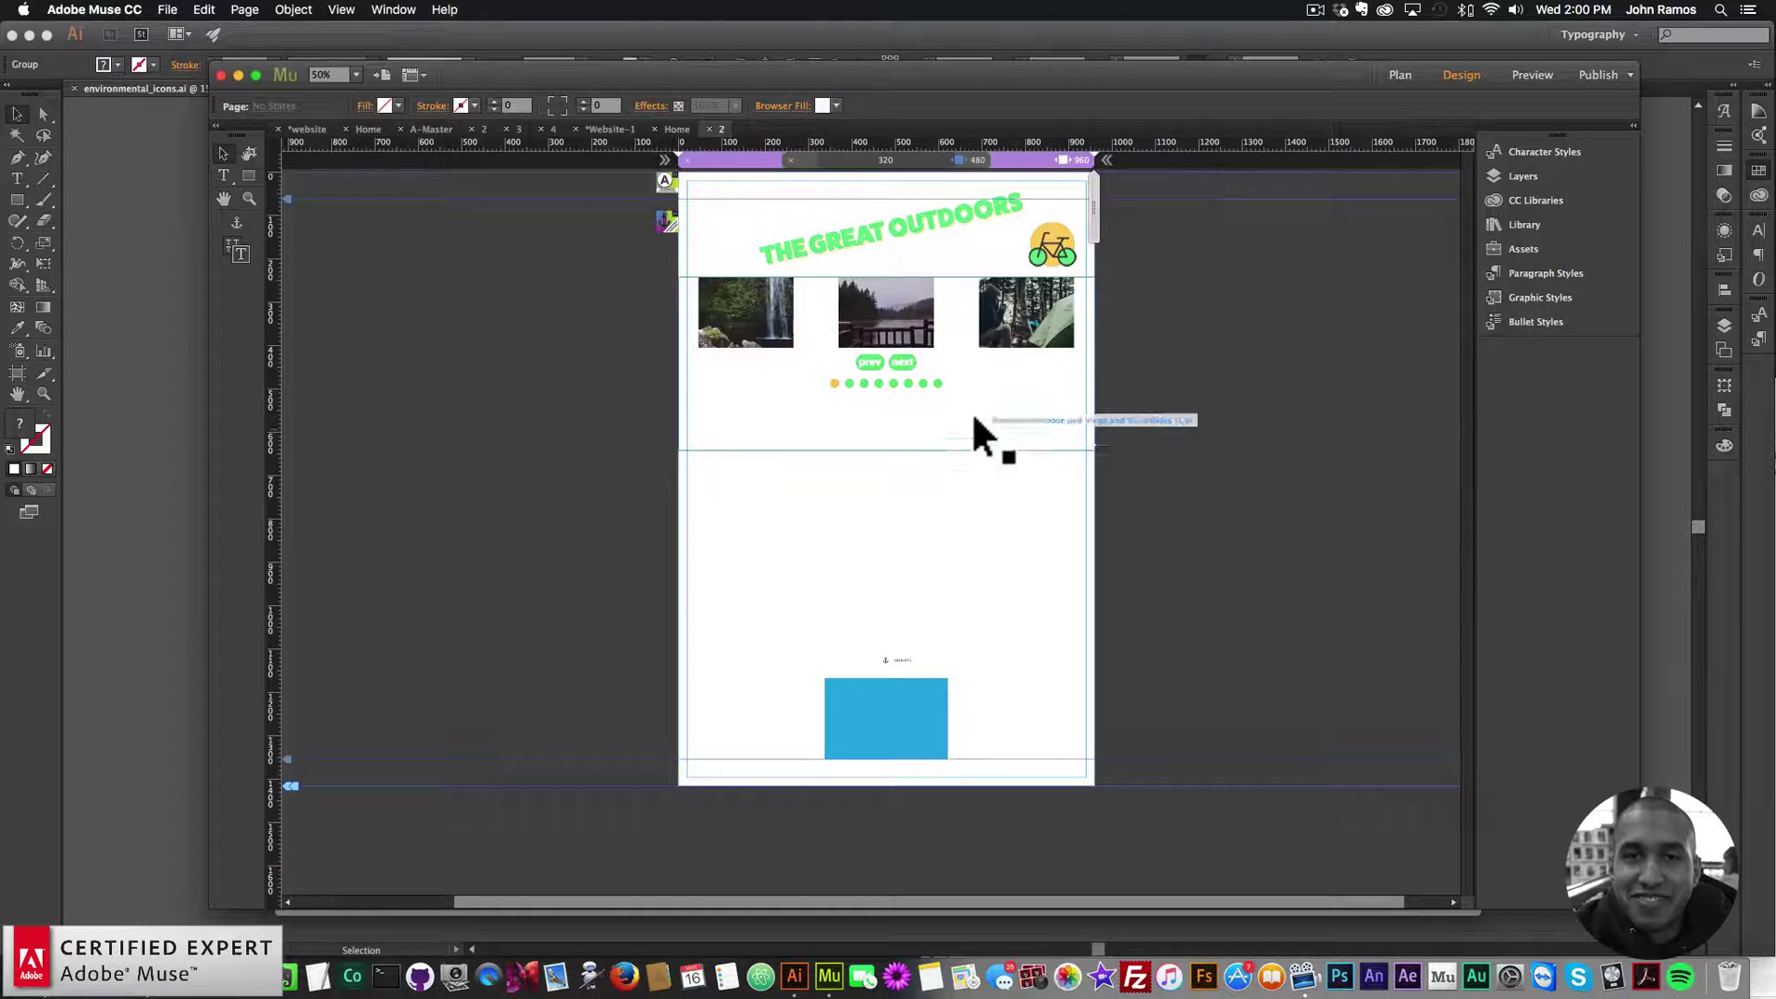
# - Review the image slider widget's additional options, such as navigation, looping, dragging and autoplay
pyautogui.click(1080, 312)
pyautogui.click(1111, 274)
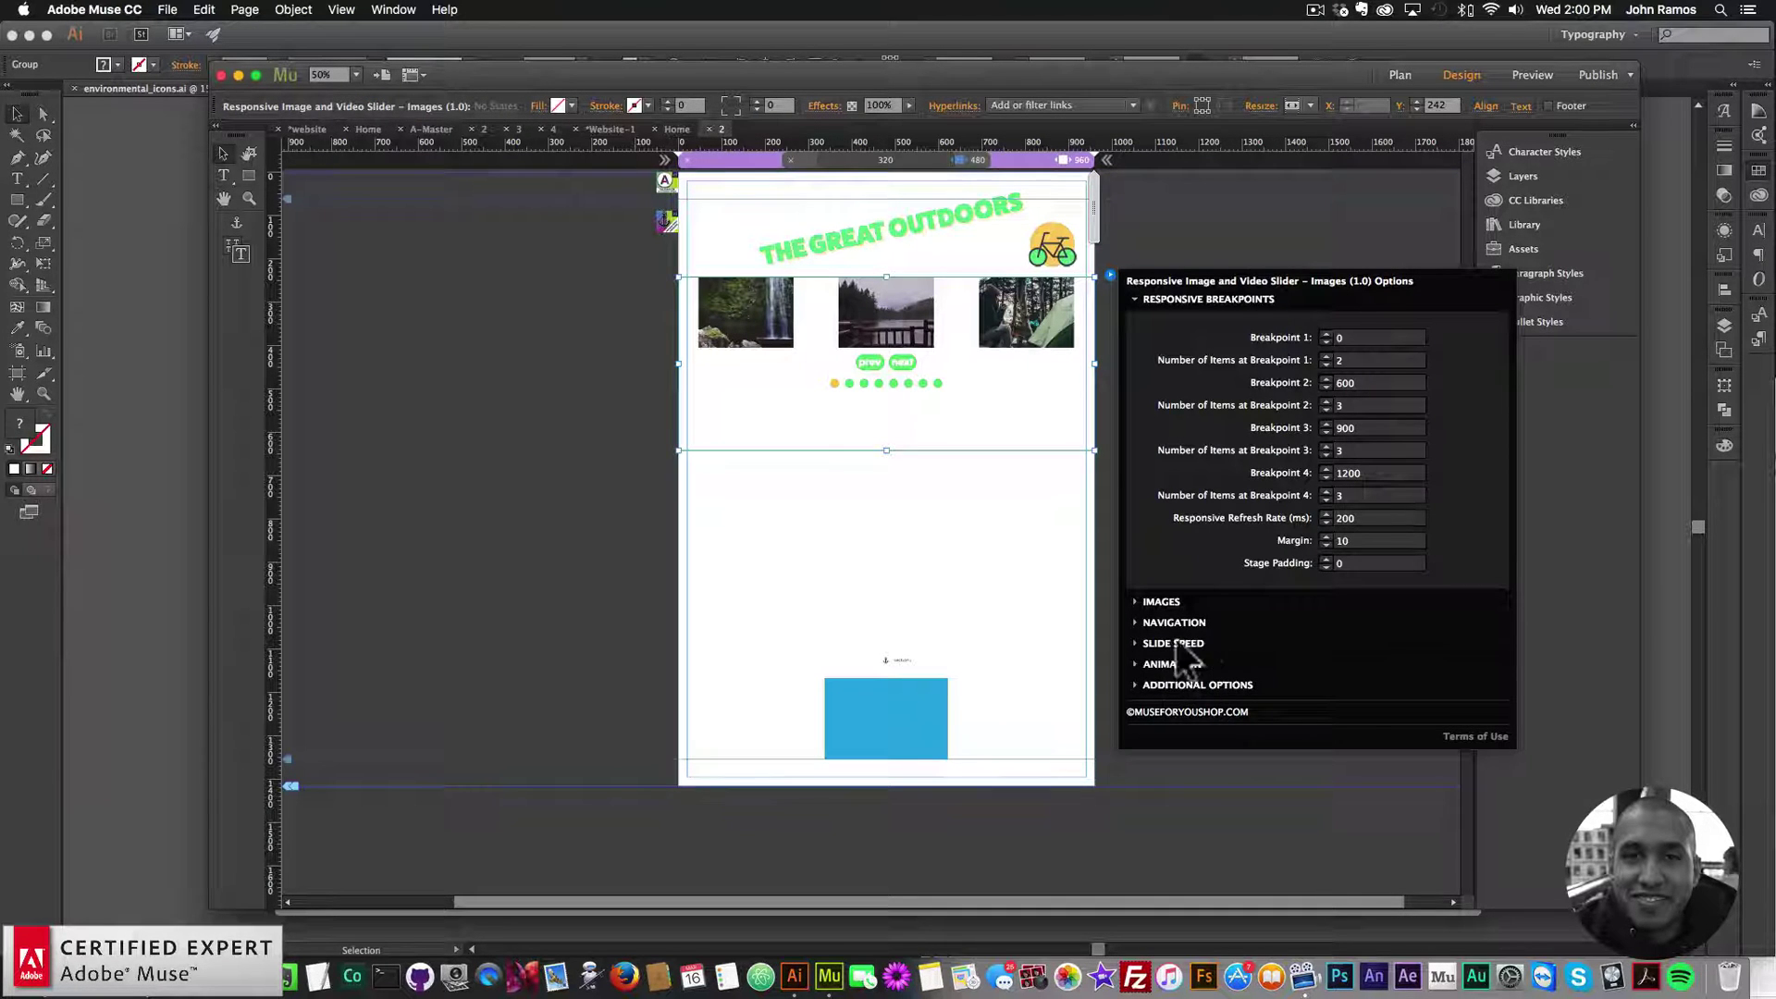
pyautogui.click(1177, 687)
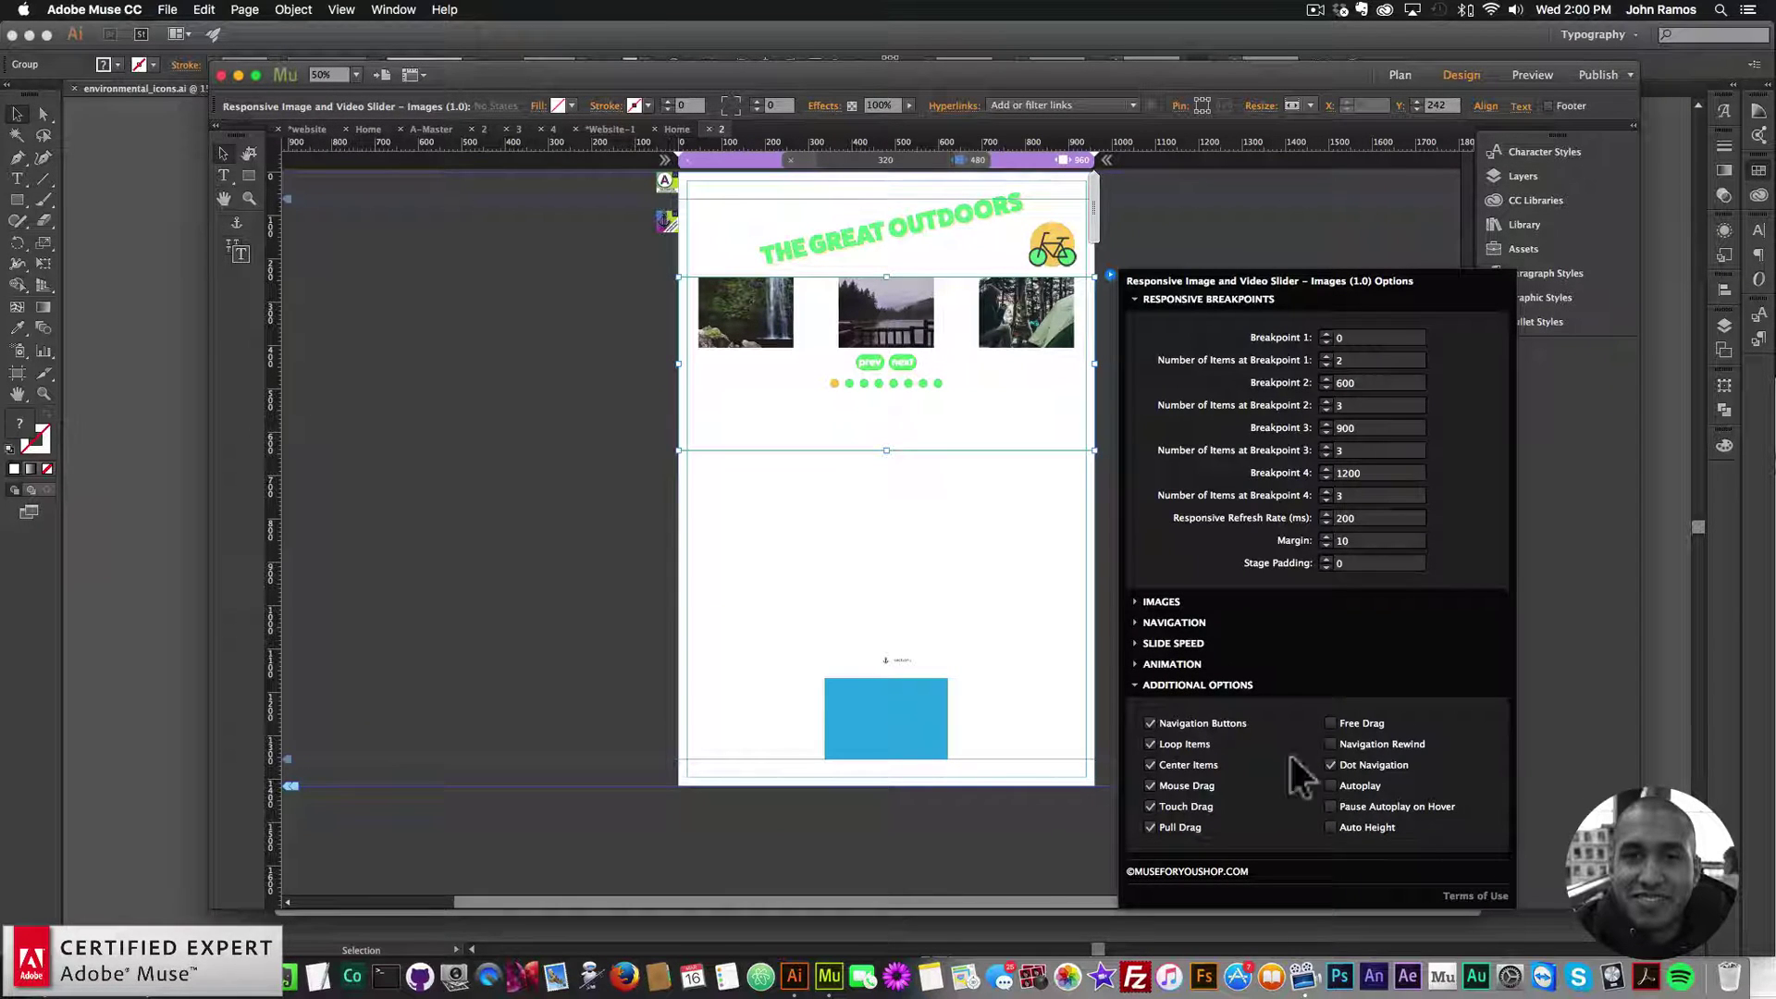
pyautogui.click(911, 522)
# - Preview the page in the browser again, check the view between slider and blue rectangle, and return to Muse
pyautogui.press('shift+super+e')
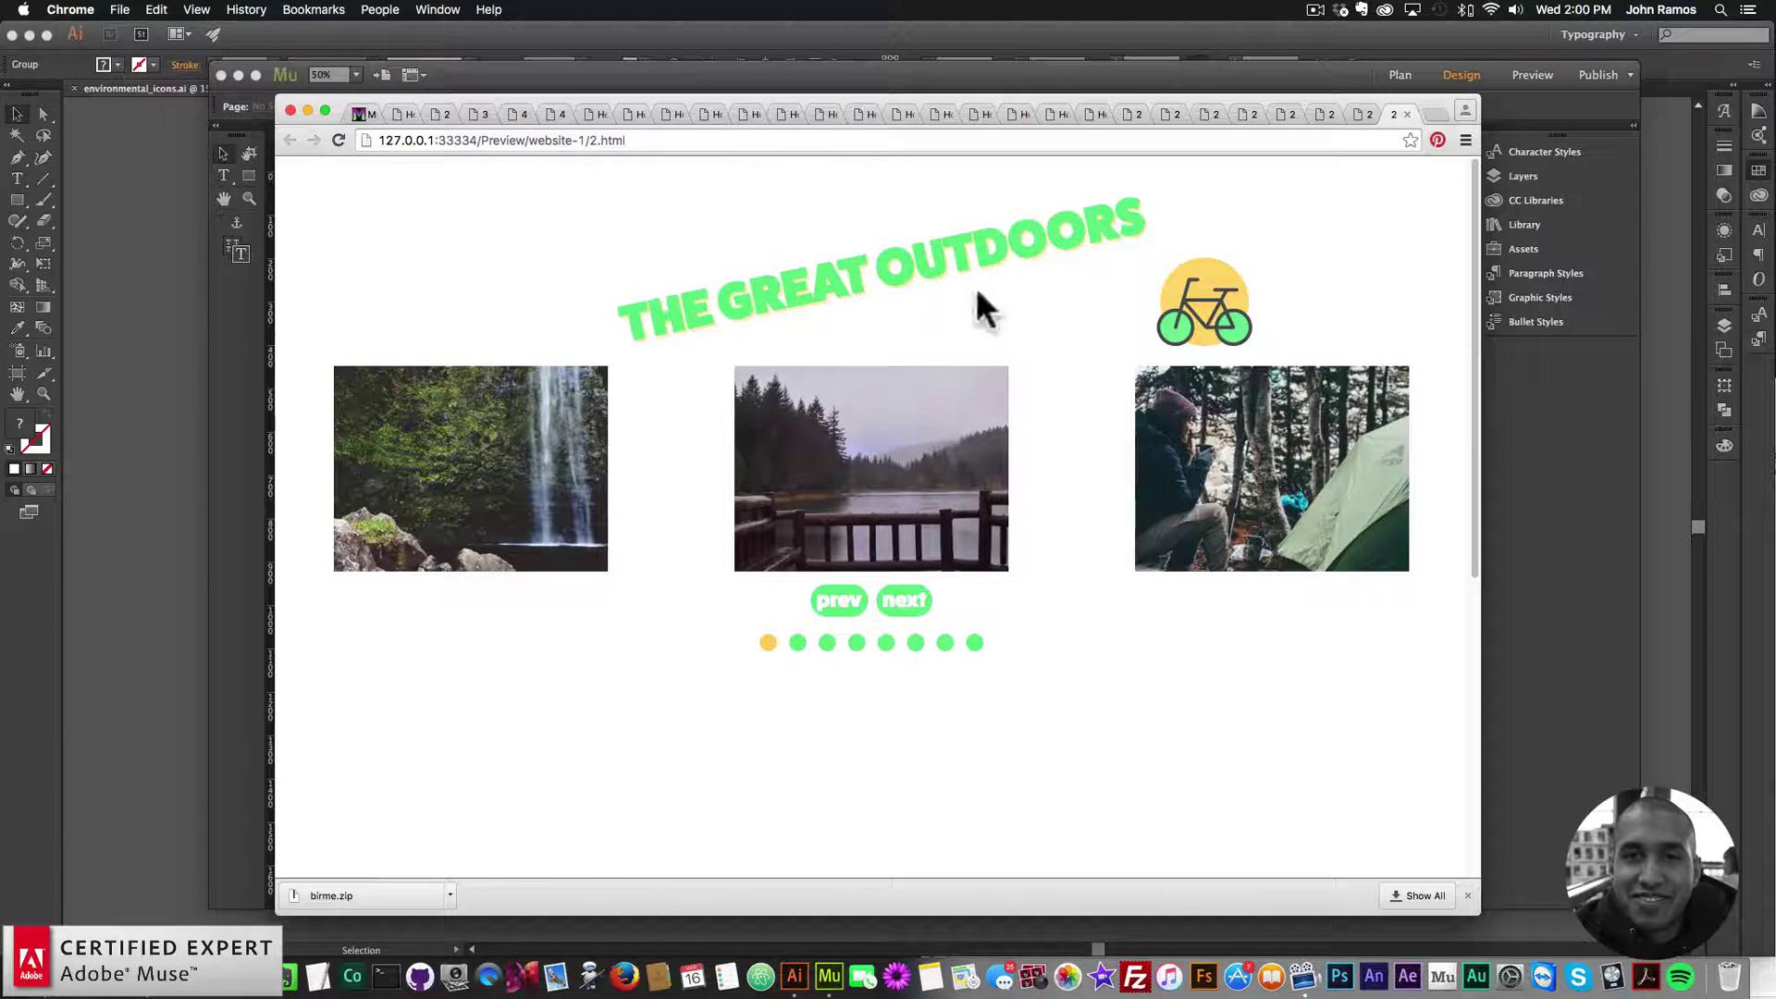
pyautogui.scroll(-10, 908, 467)
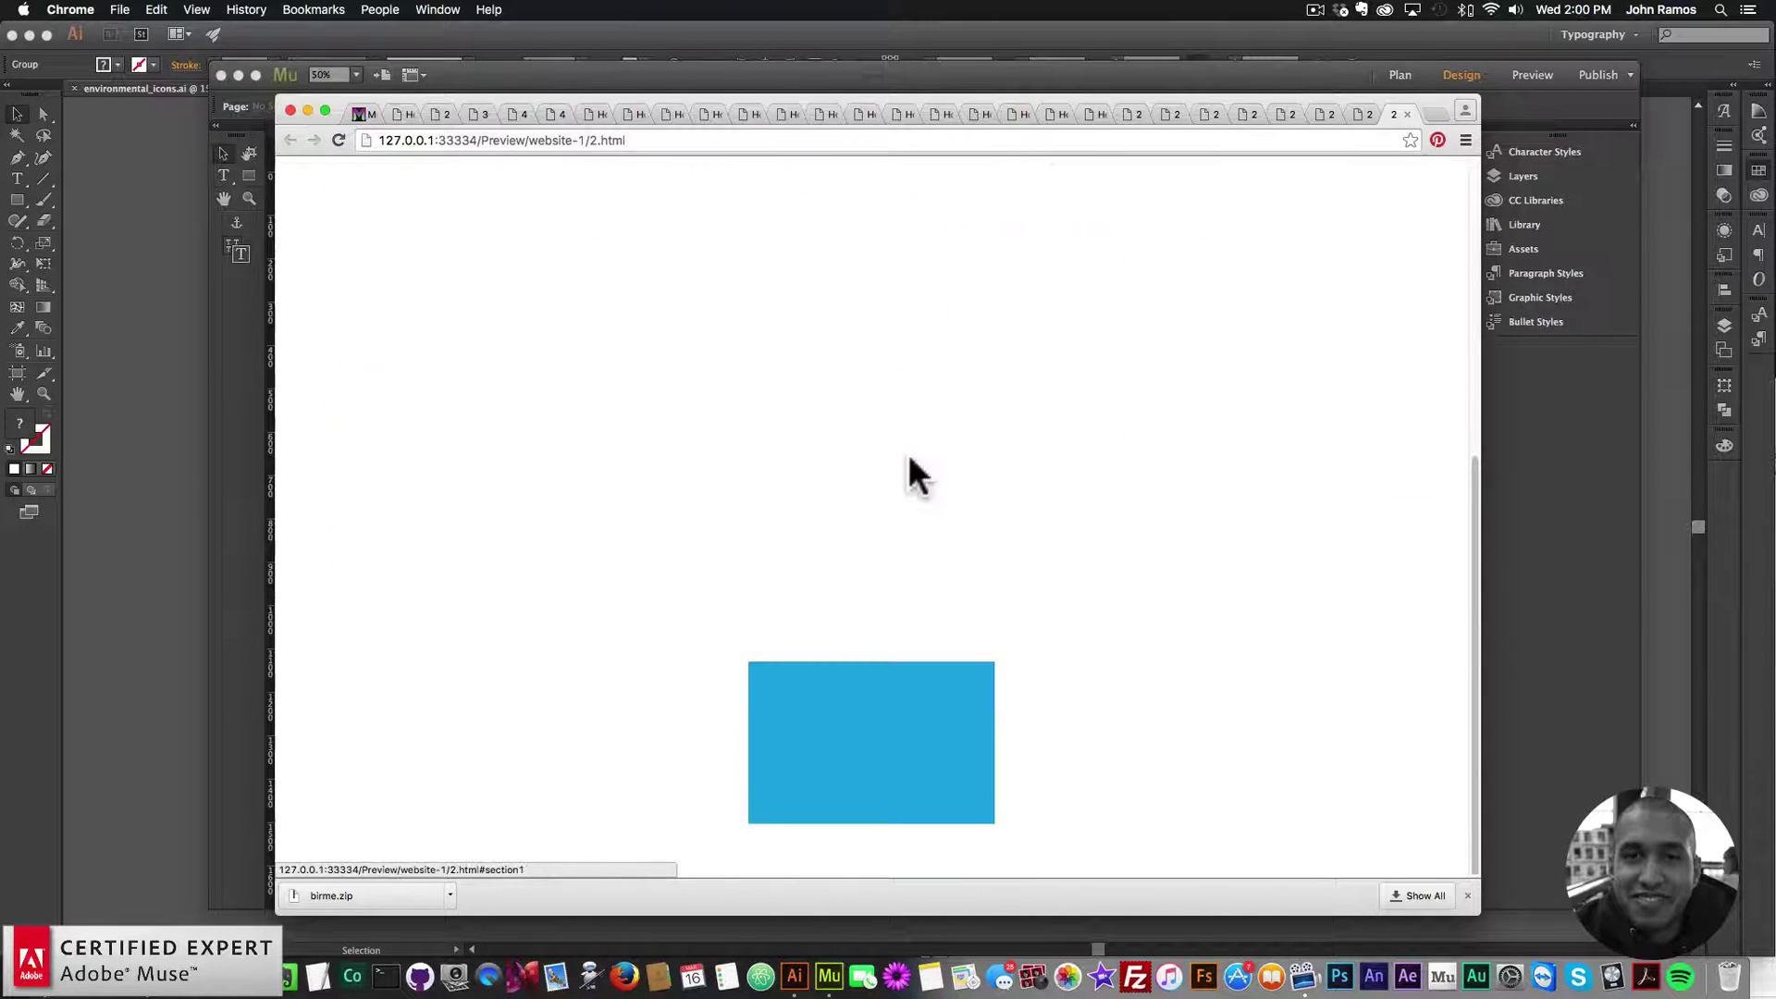
pyautogui.scroll(5, 908, 457)
pyautogui.scroll(3, 911, 463)
pyautogui.click(1514, 536)
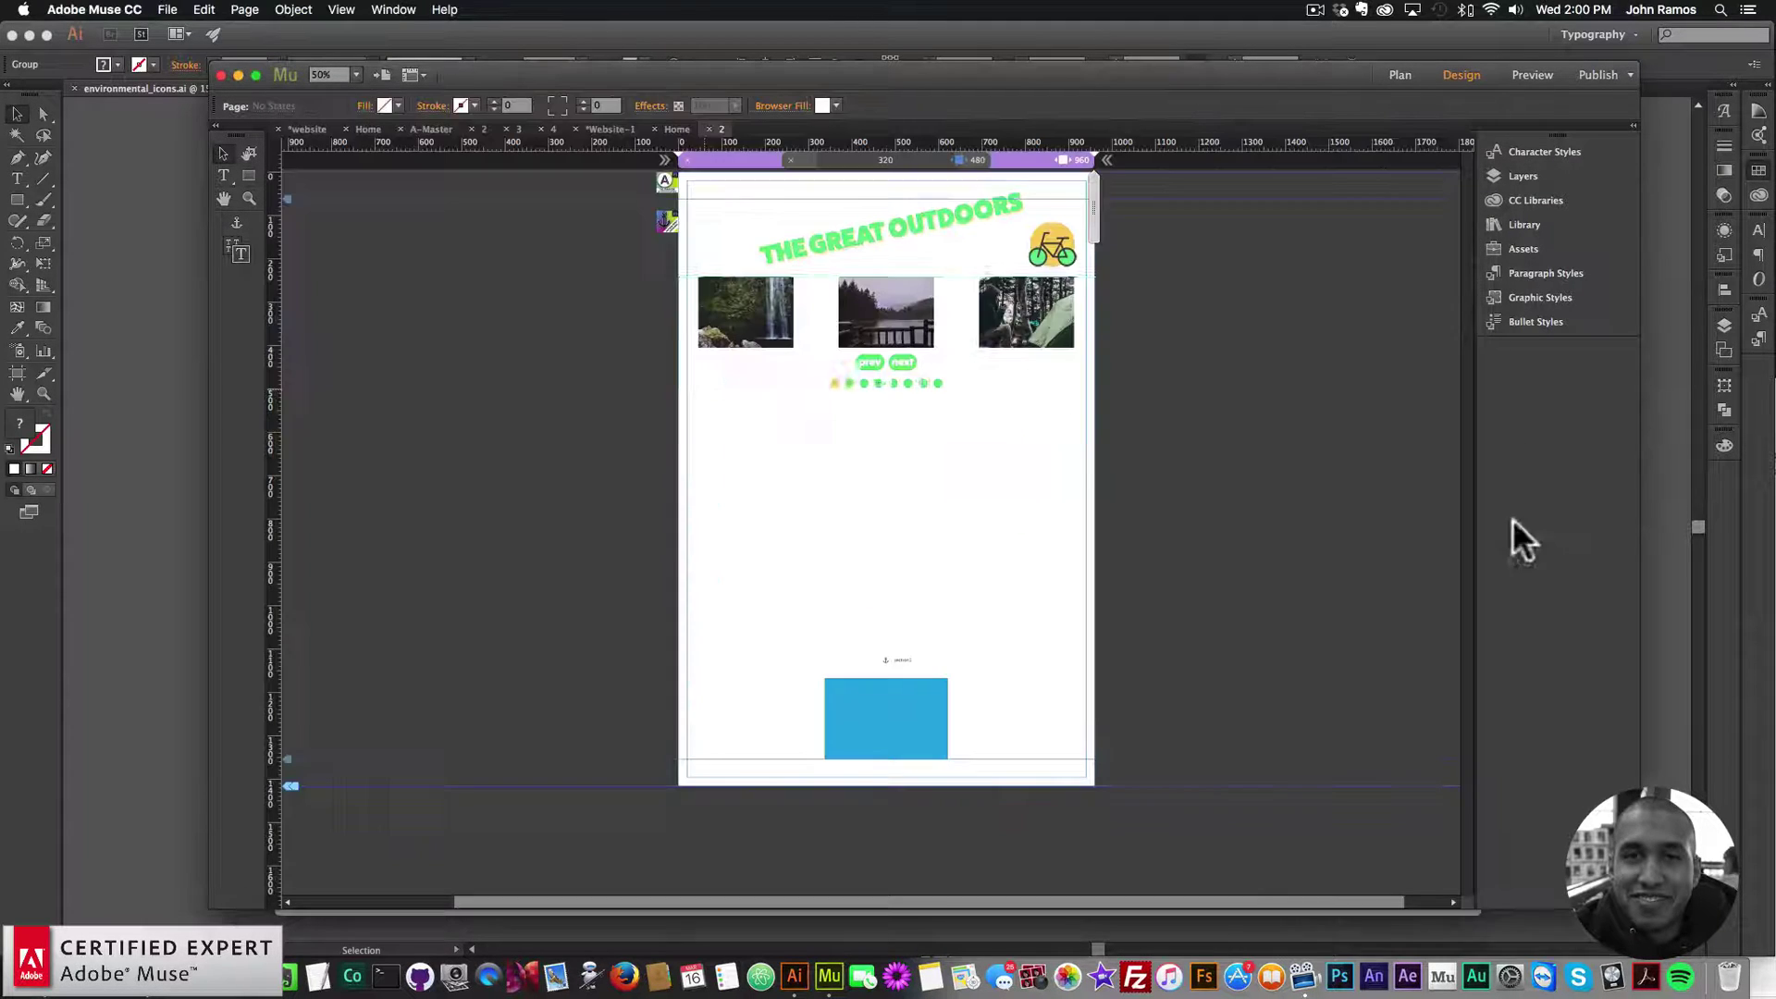
# - Preview the page once more, test the link on another slider image, compare both page sections, and return to Muse
pyautogui.click(165, 9)
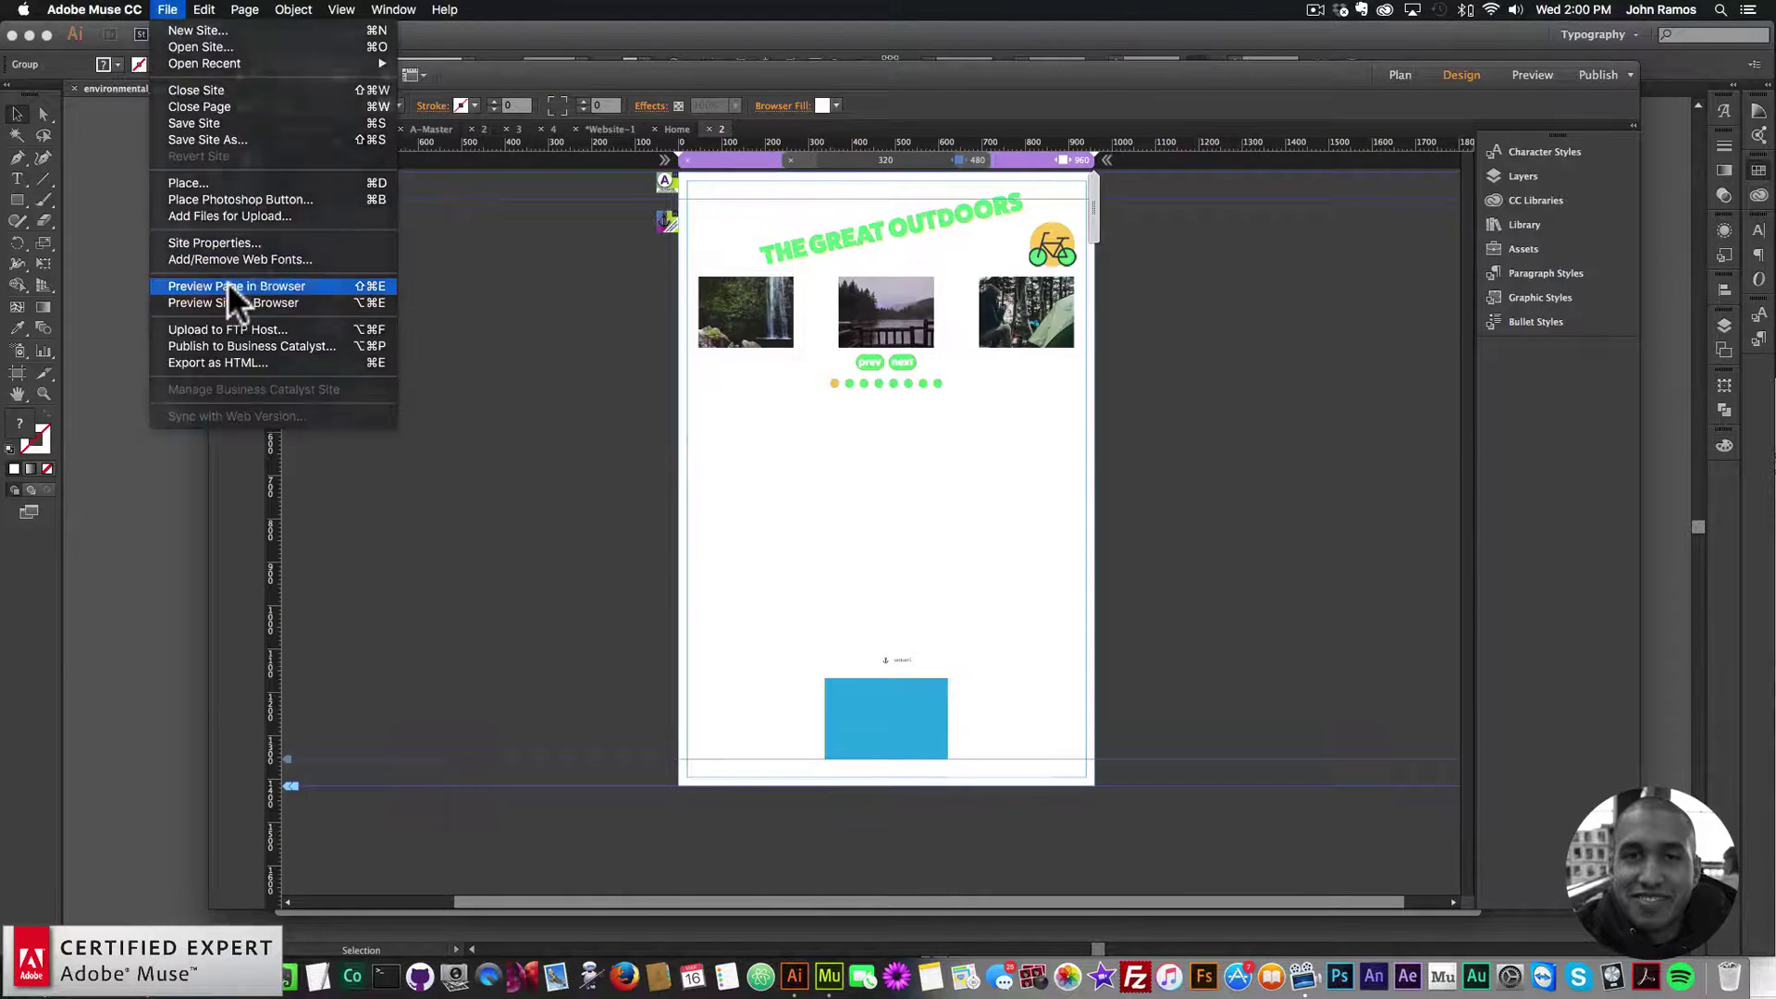
pyautogui.click(227, 287)
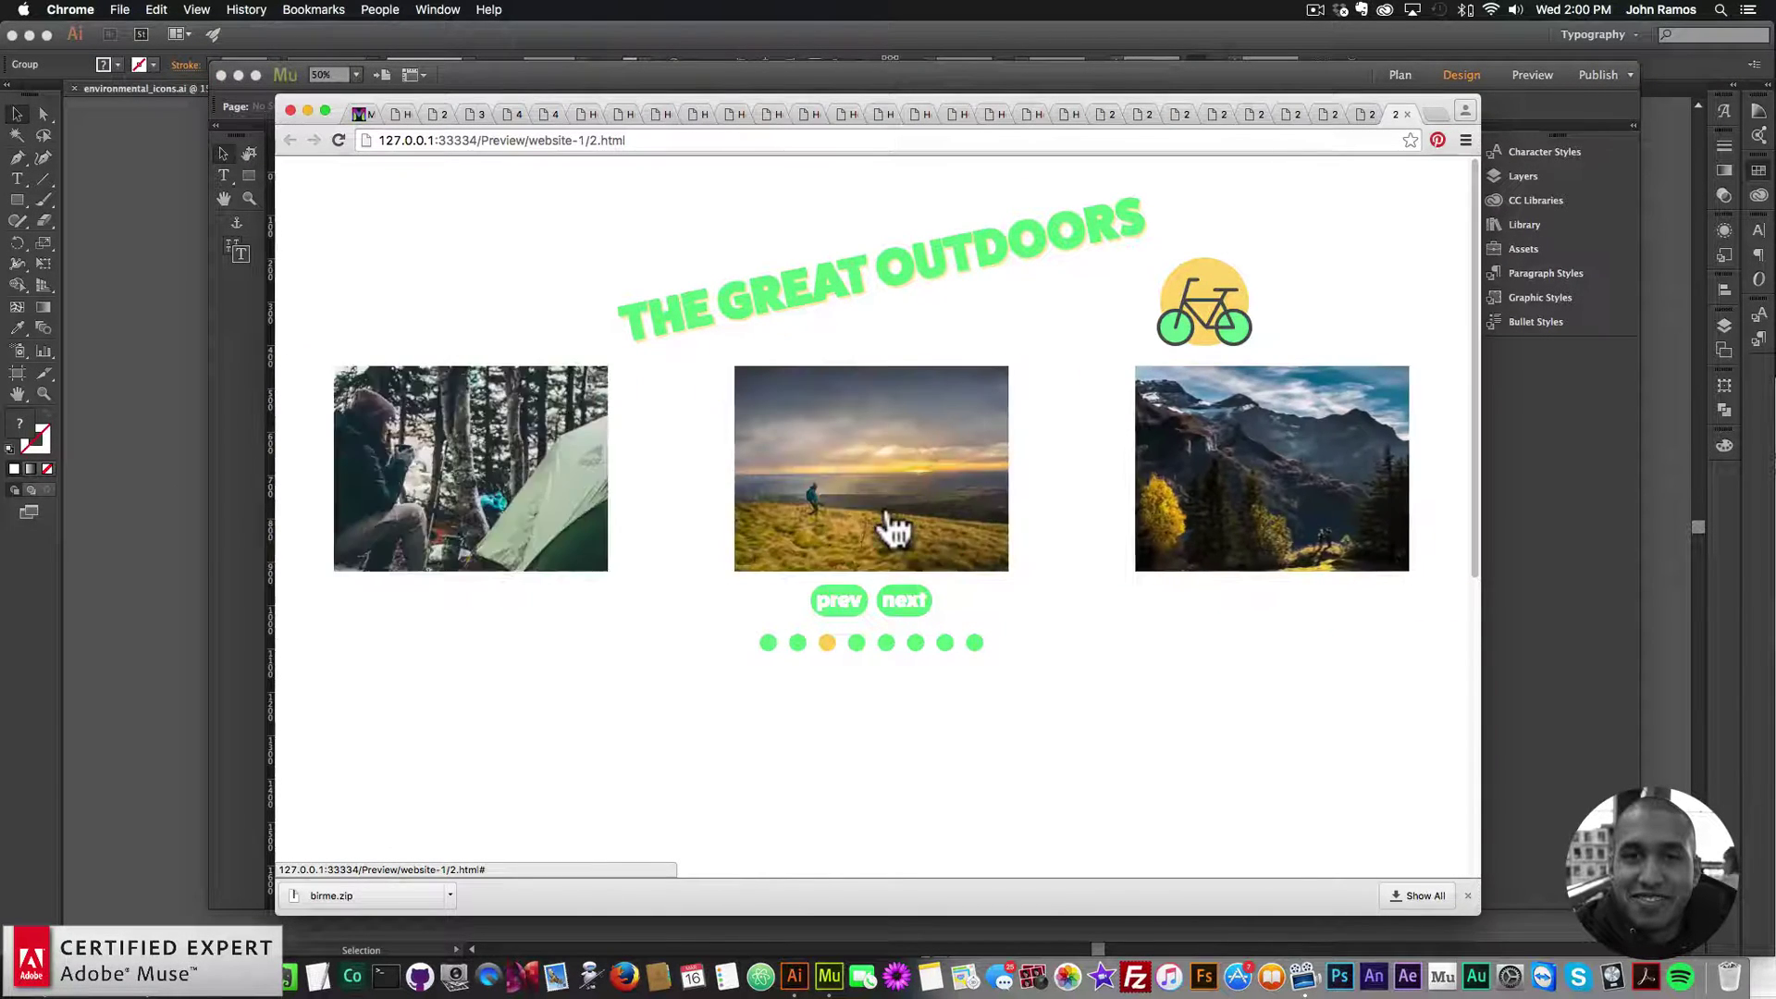
pyautogui.click(777, 467)
pyautogui.scroll(-2, 1202, 476)
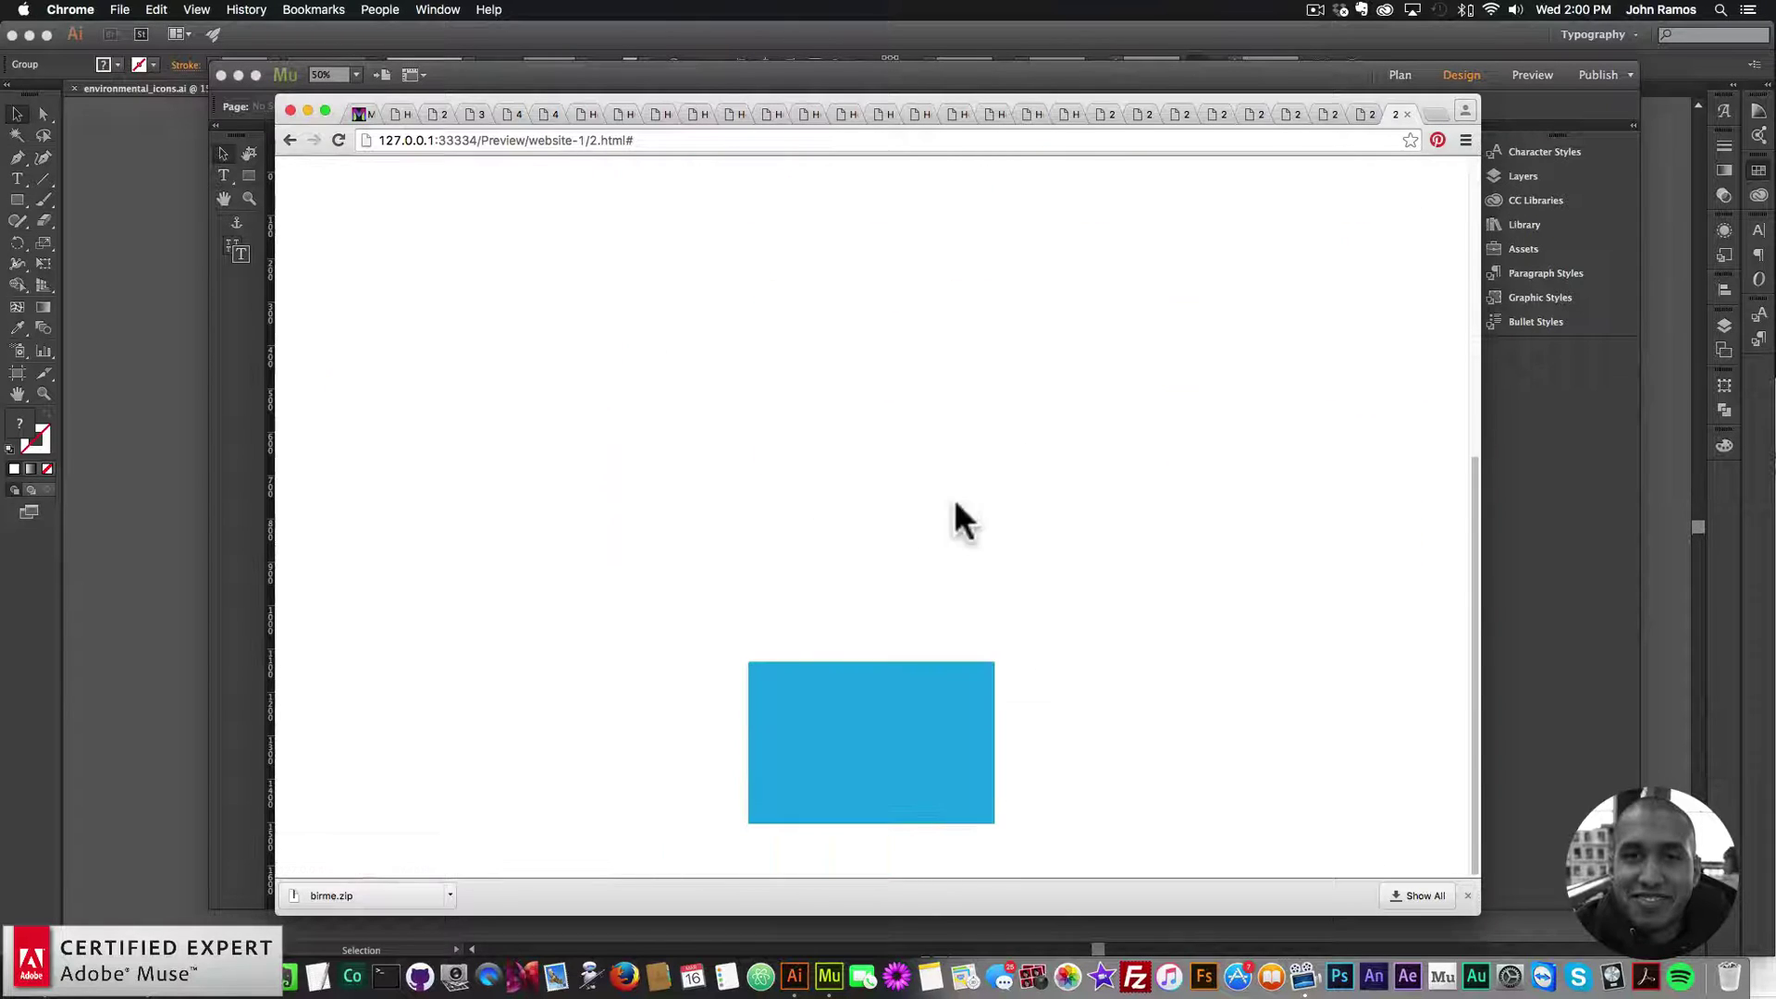
pyautogui.scroll(2, 990, 471)
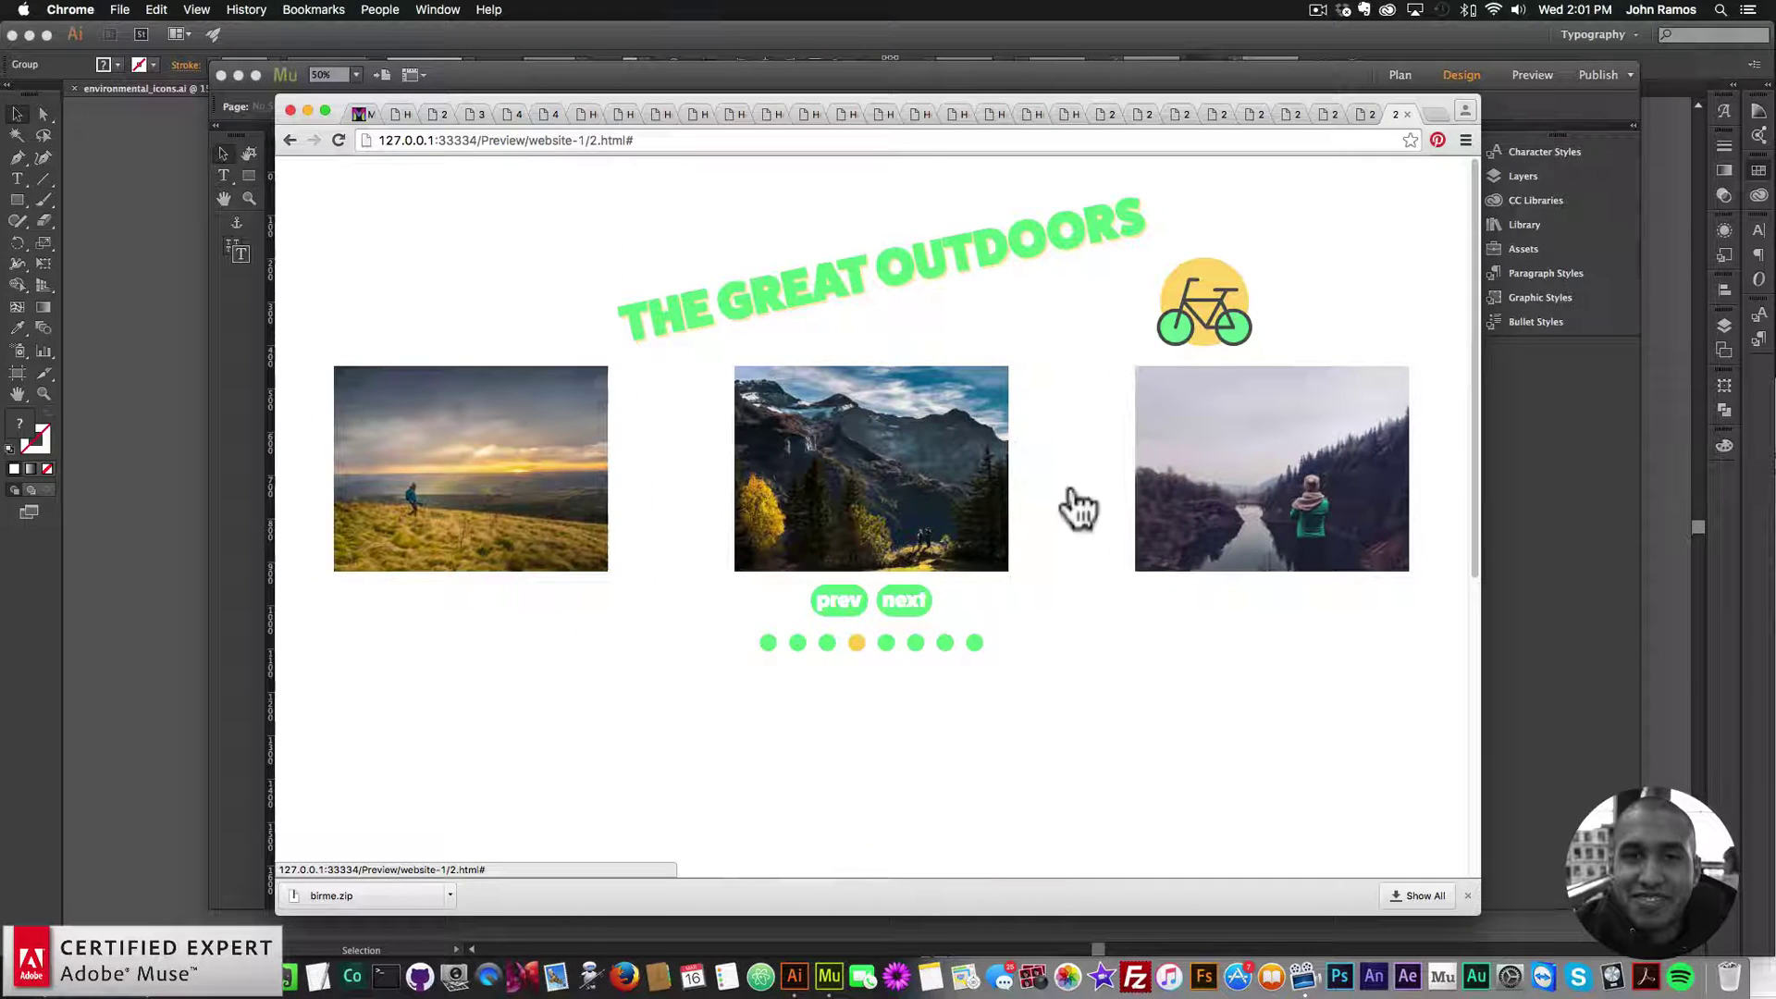
pyautogui.click(1572, 568)
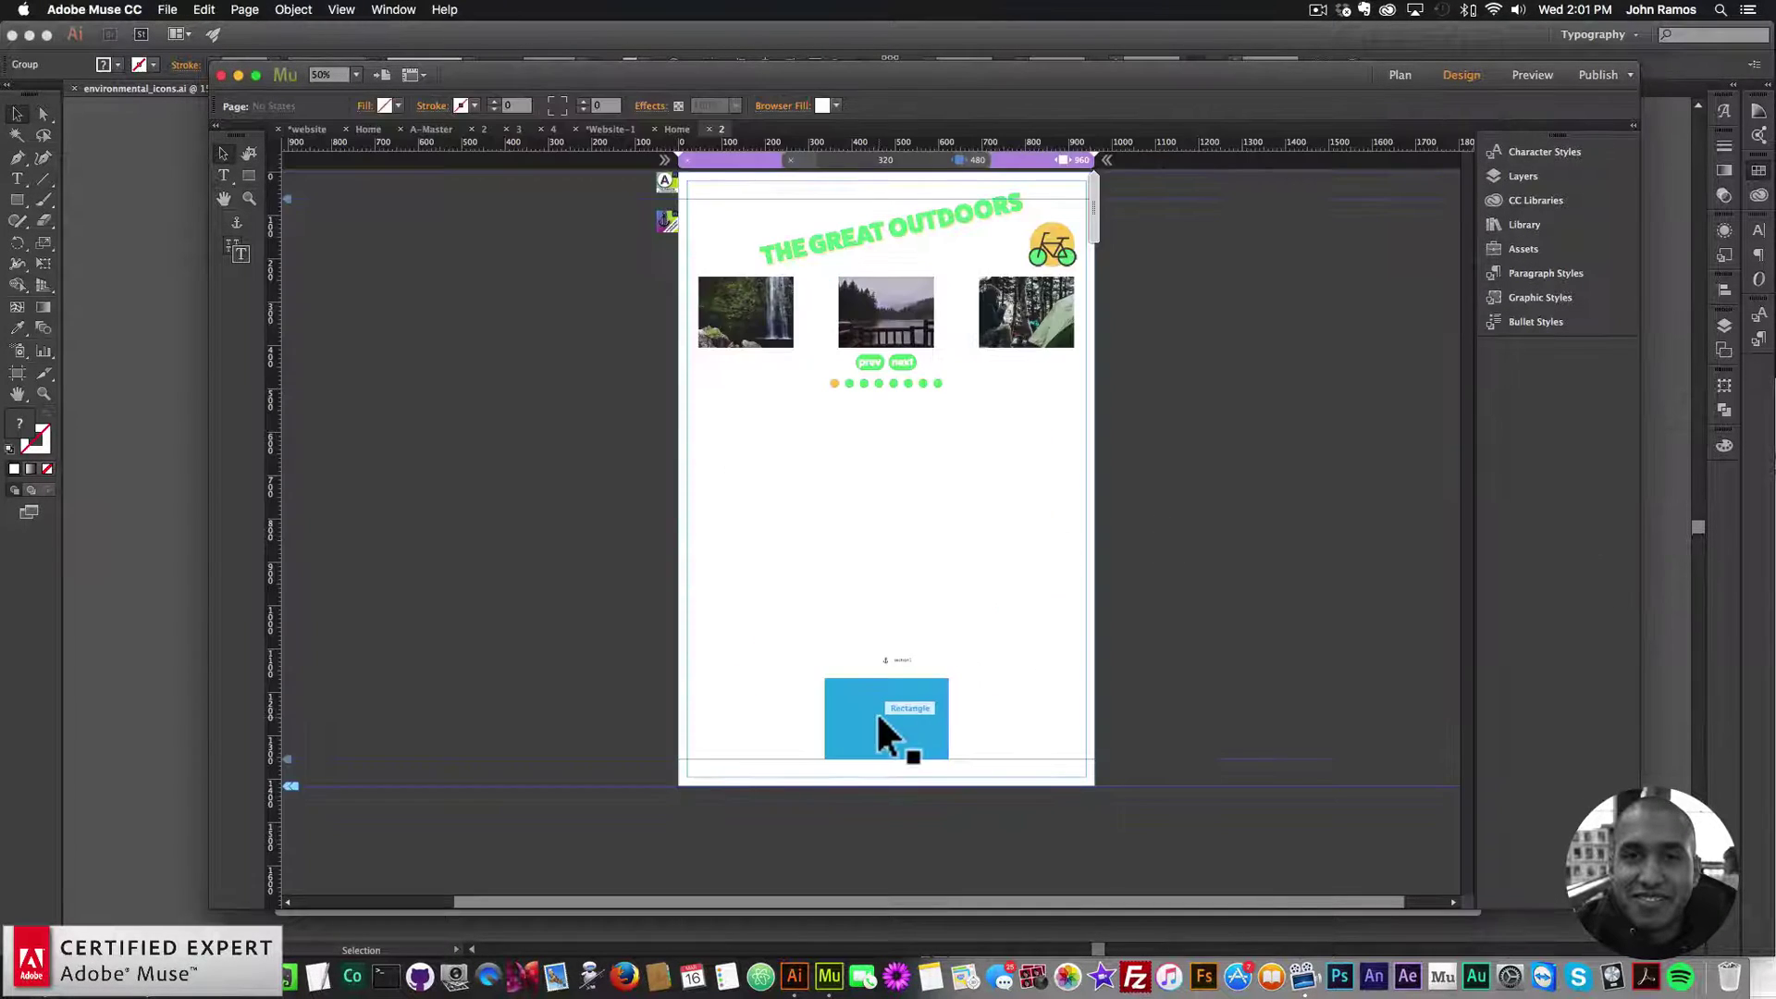
# - Open page 2 from the site plan and set the image slider's Image 1 Link to ./index.html
pyautogui.click(1398, 75)
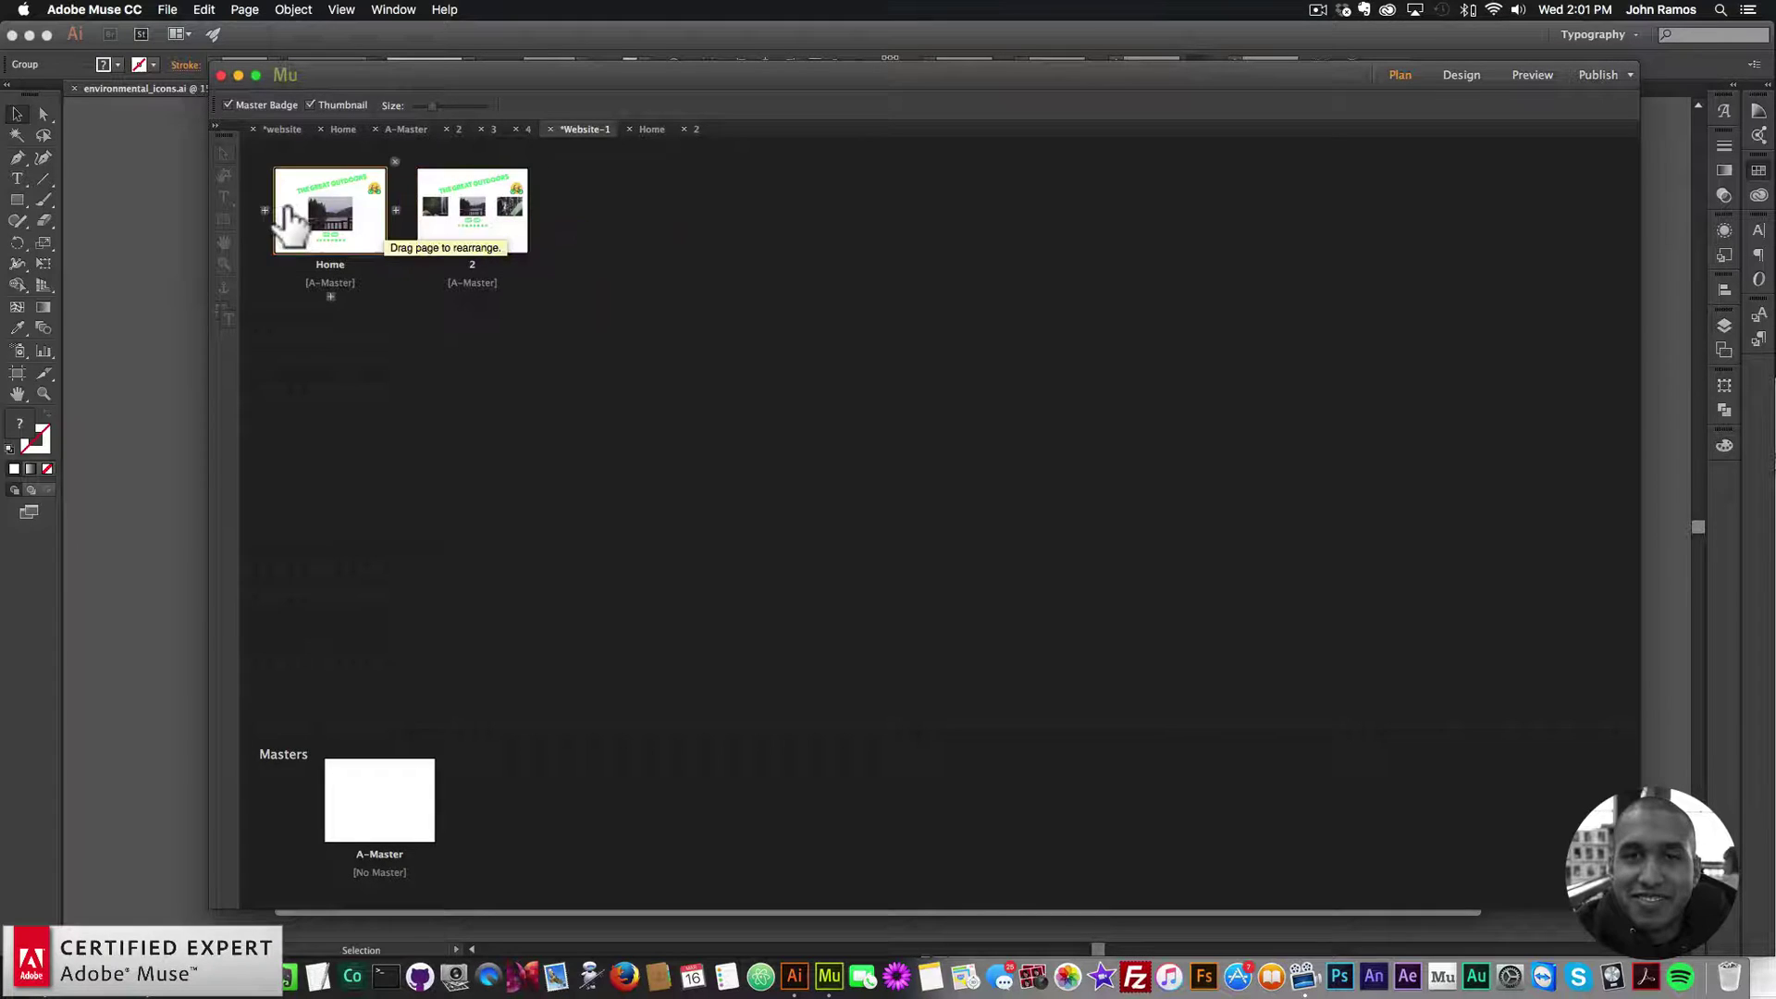
pyautogui.doubleClick(469, 224)
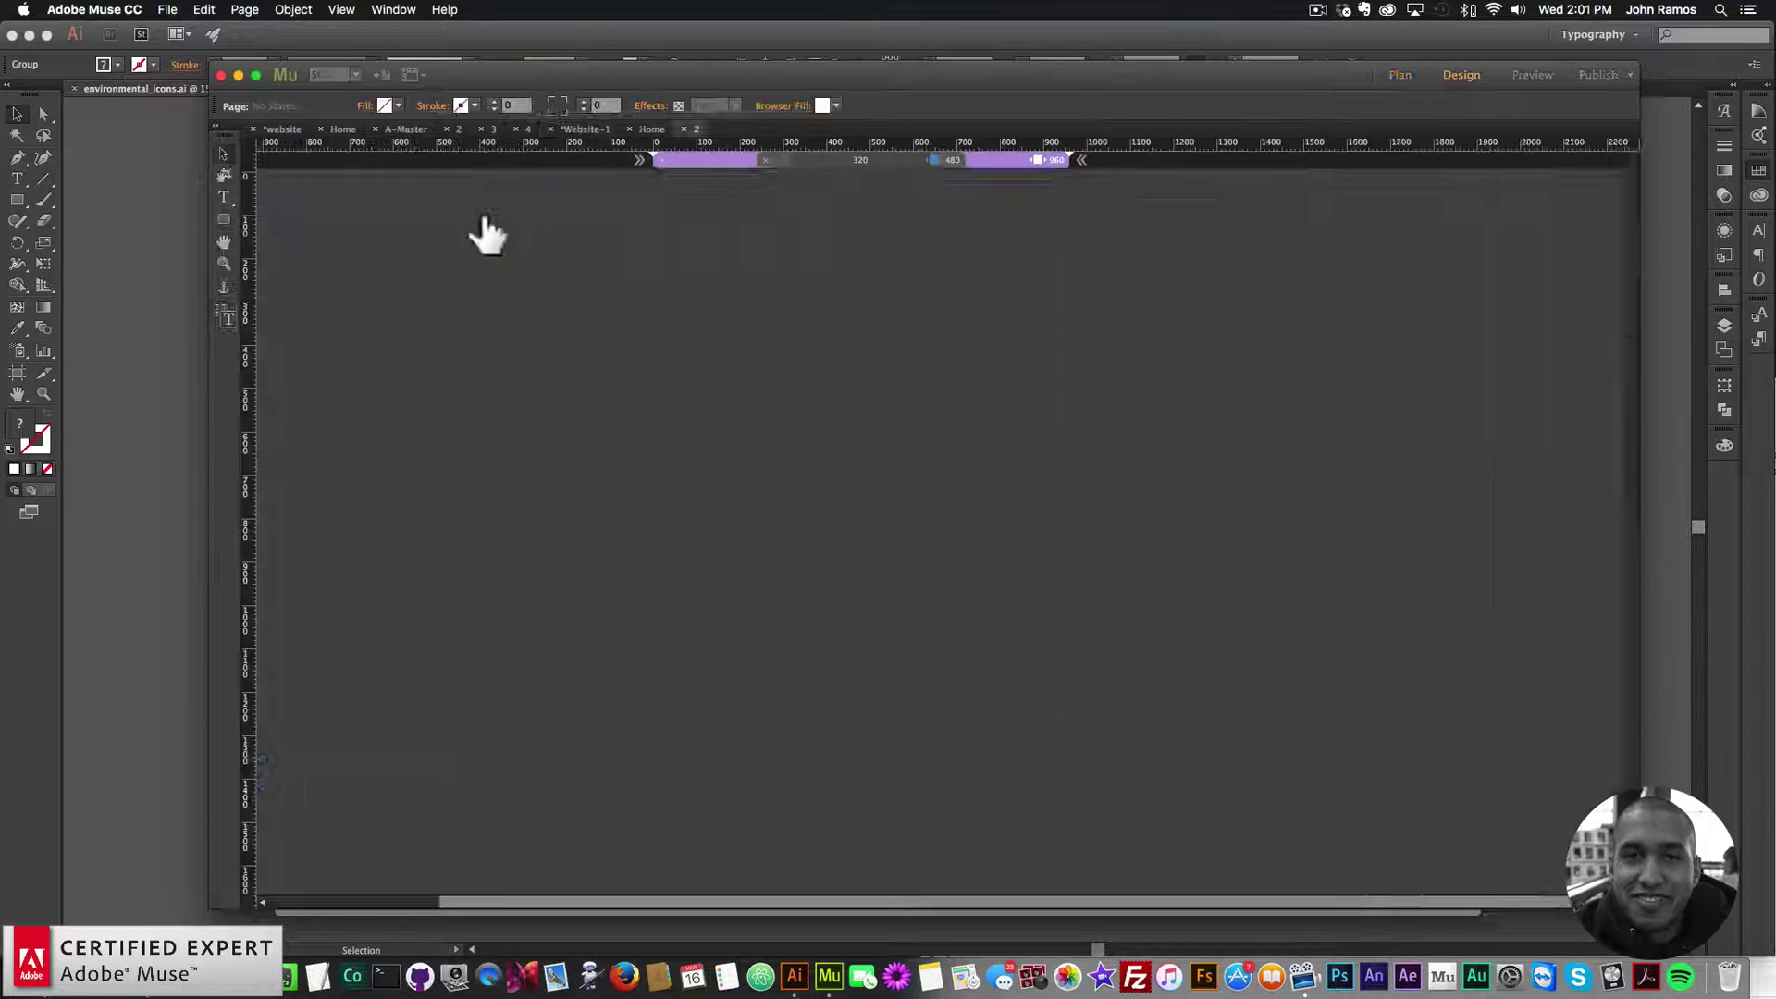
pyautogui.click(897, 305)
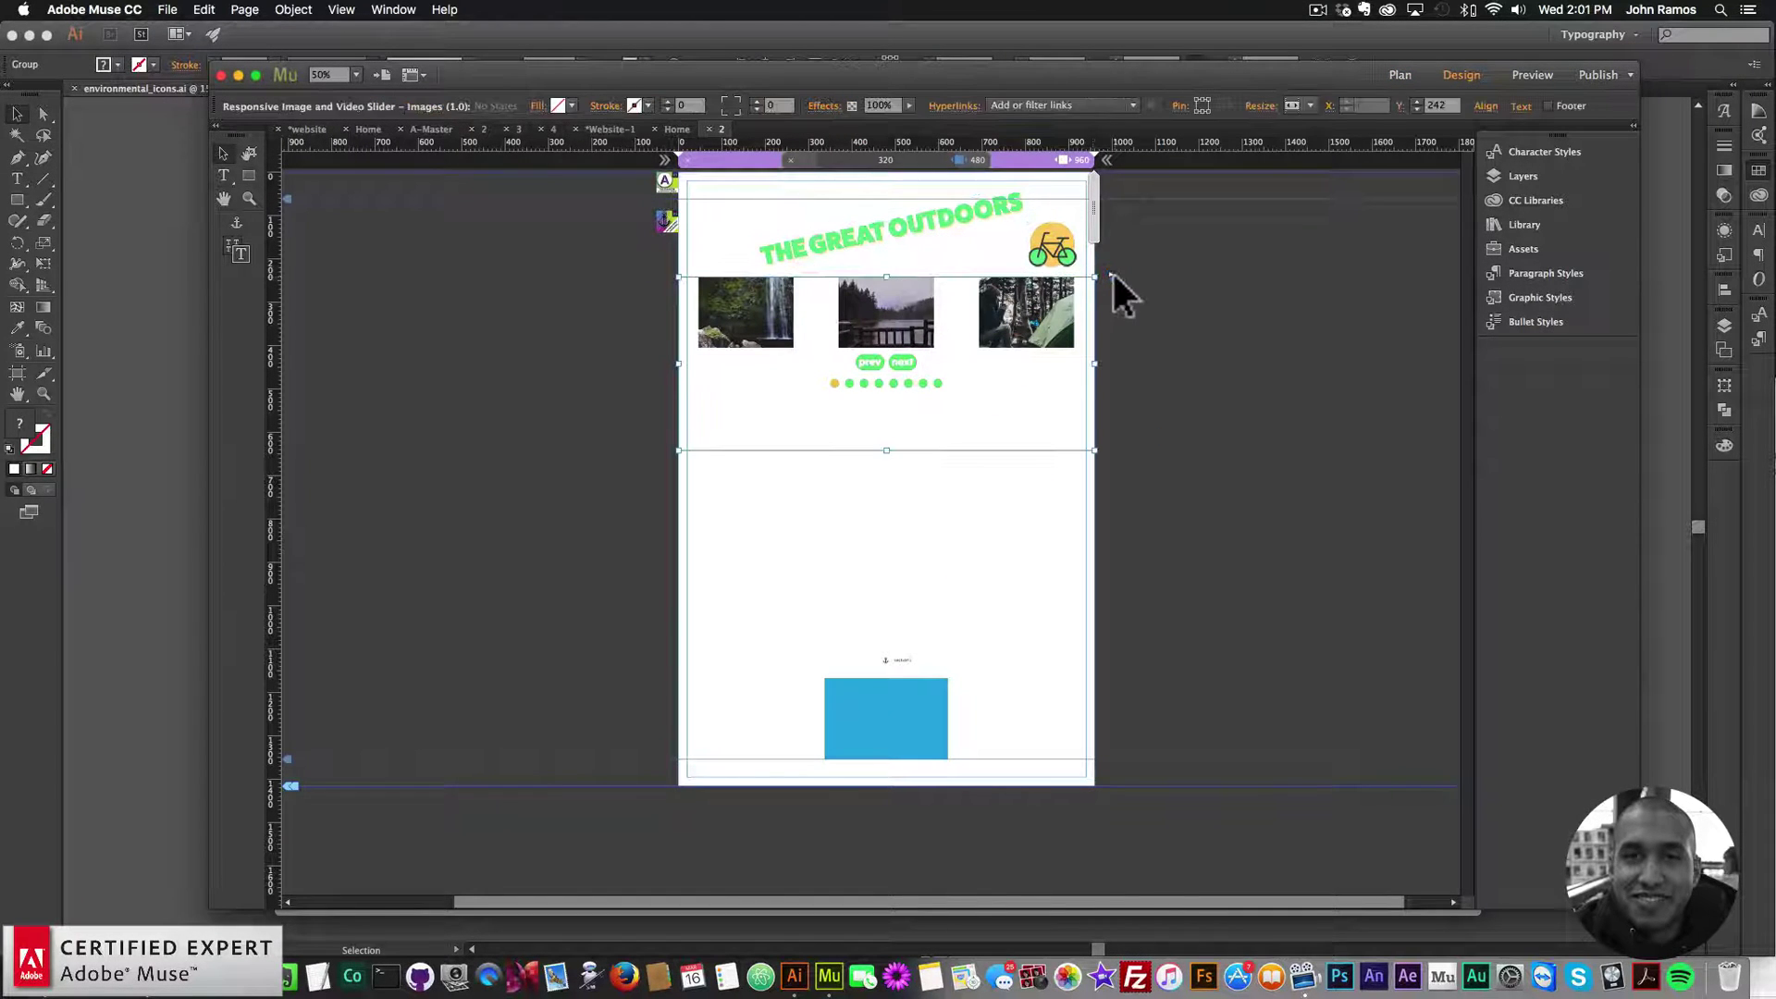
pyautogui.click(1110, 275)
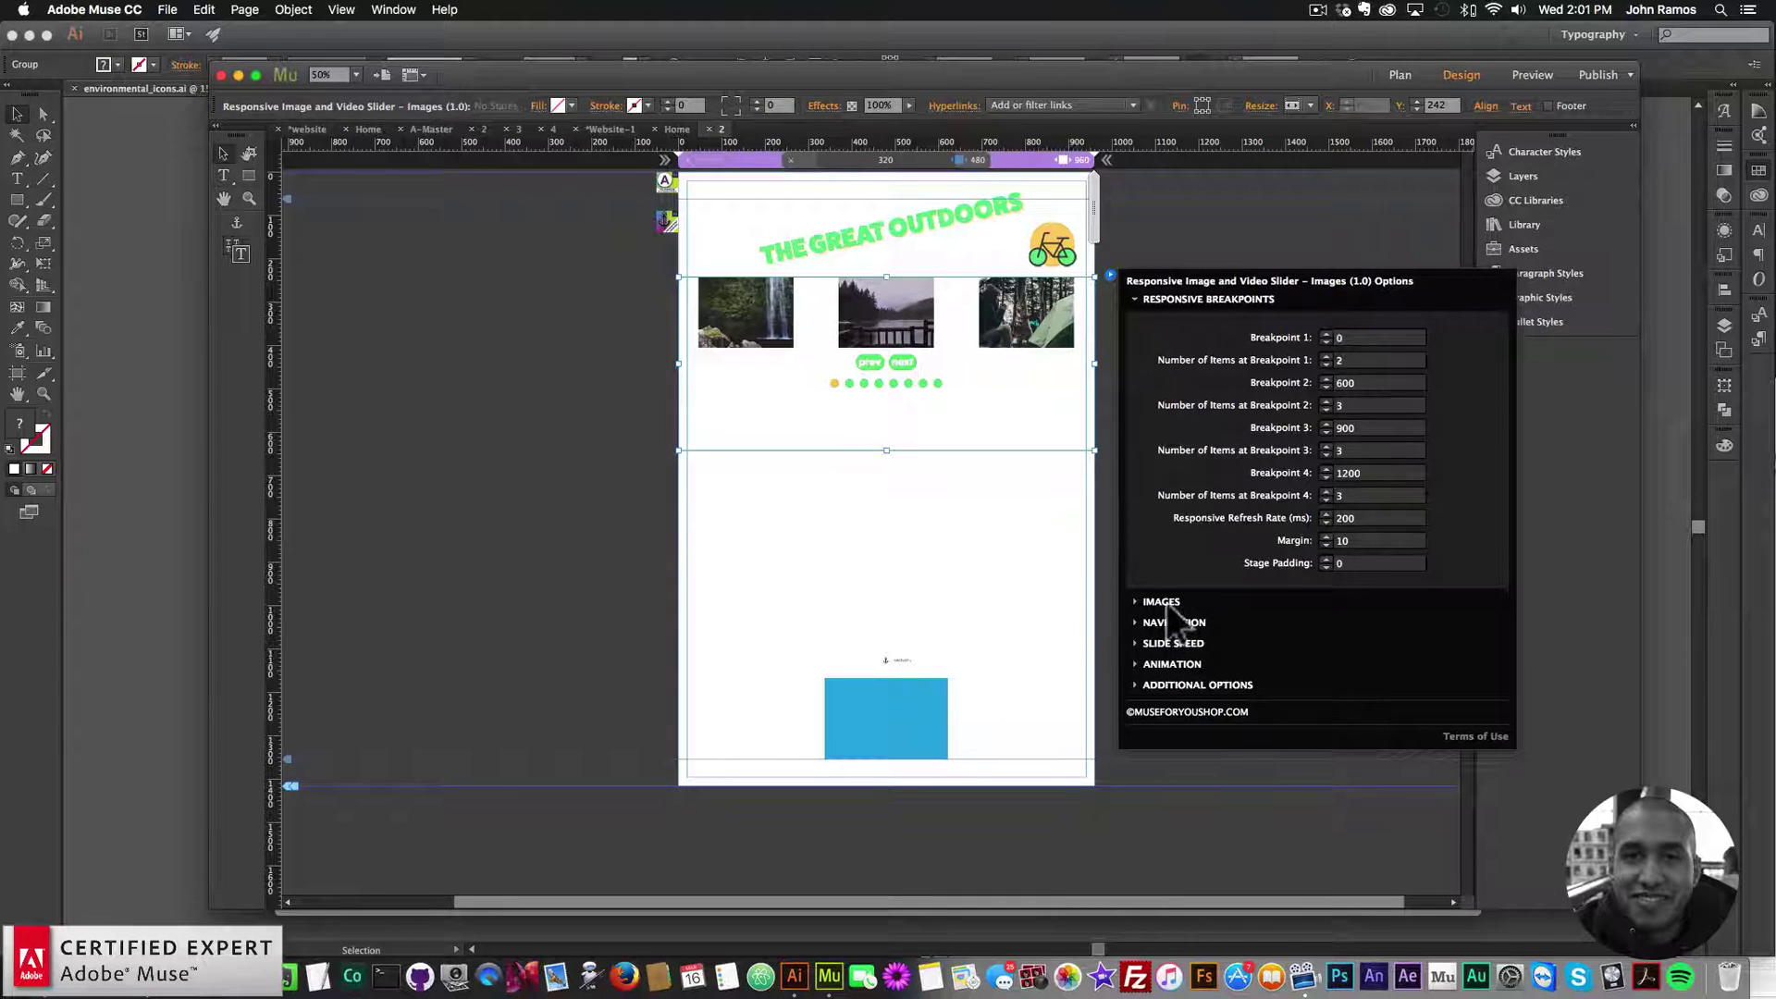
pyautogui.click(1161, 601)
pyautogui.click(1360, 486)
pyautogui.press('BackSpace')
pyautogui.write('.')
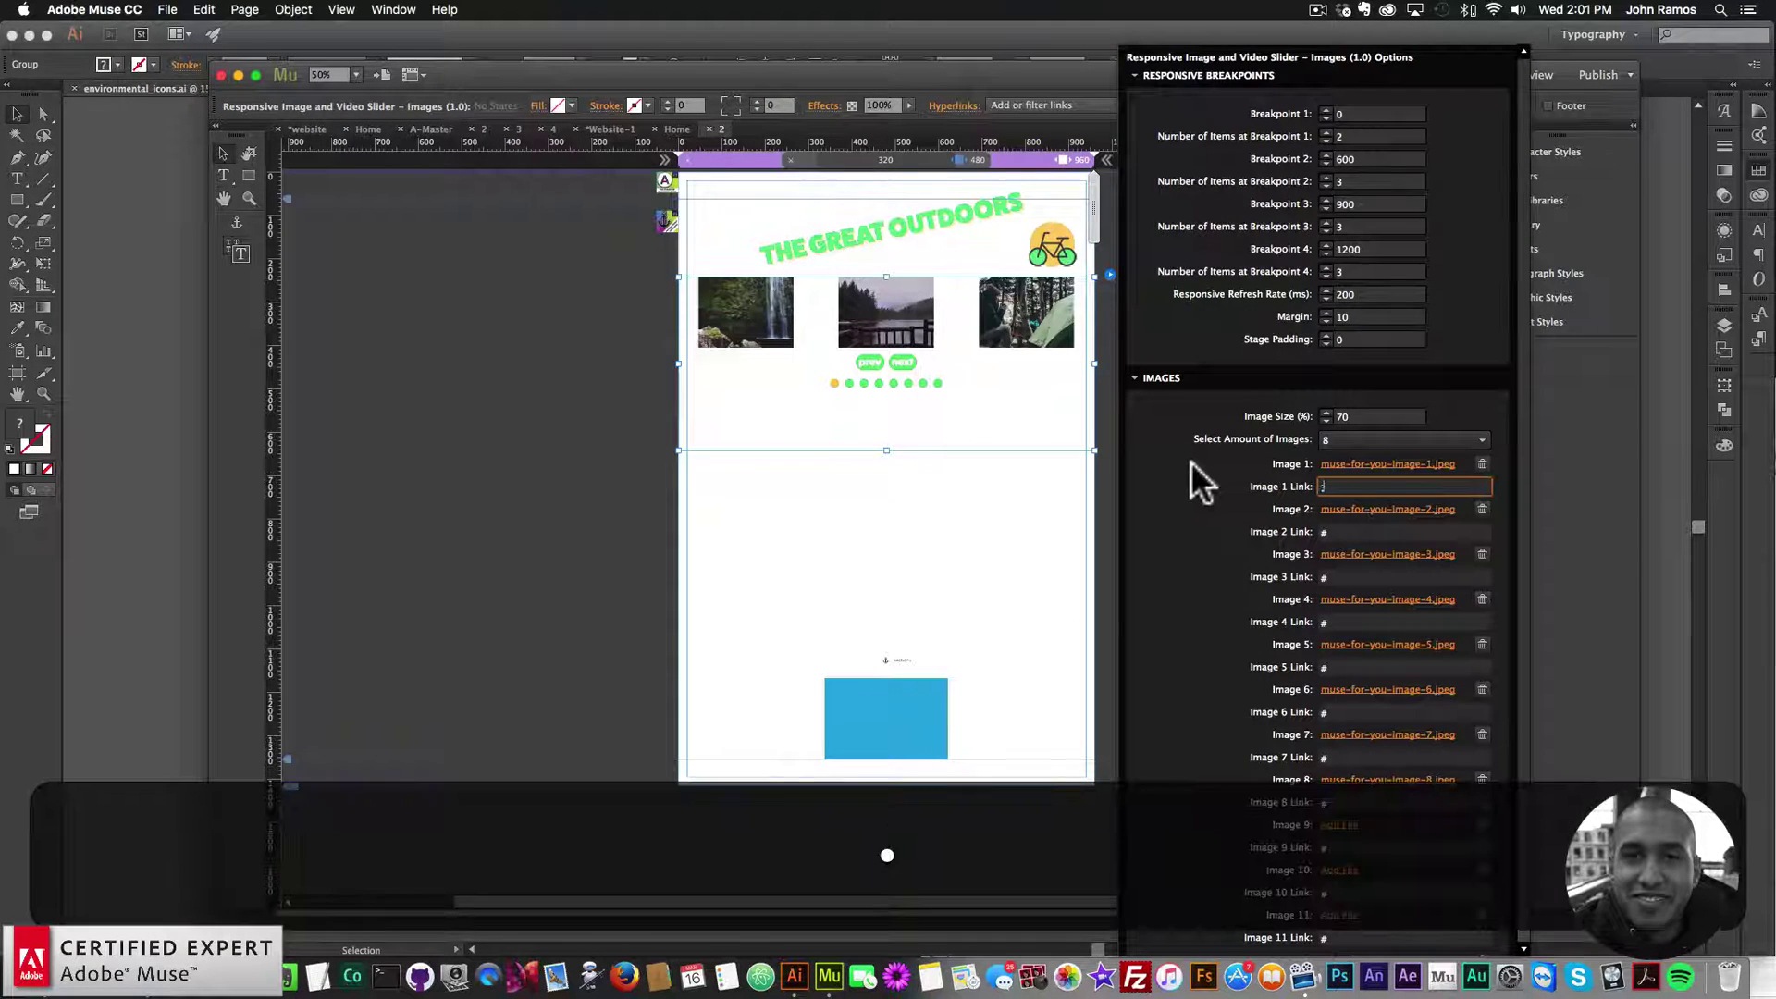
pyautogui.write('/index.')
pyautogui.press('BackSpace')
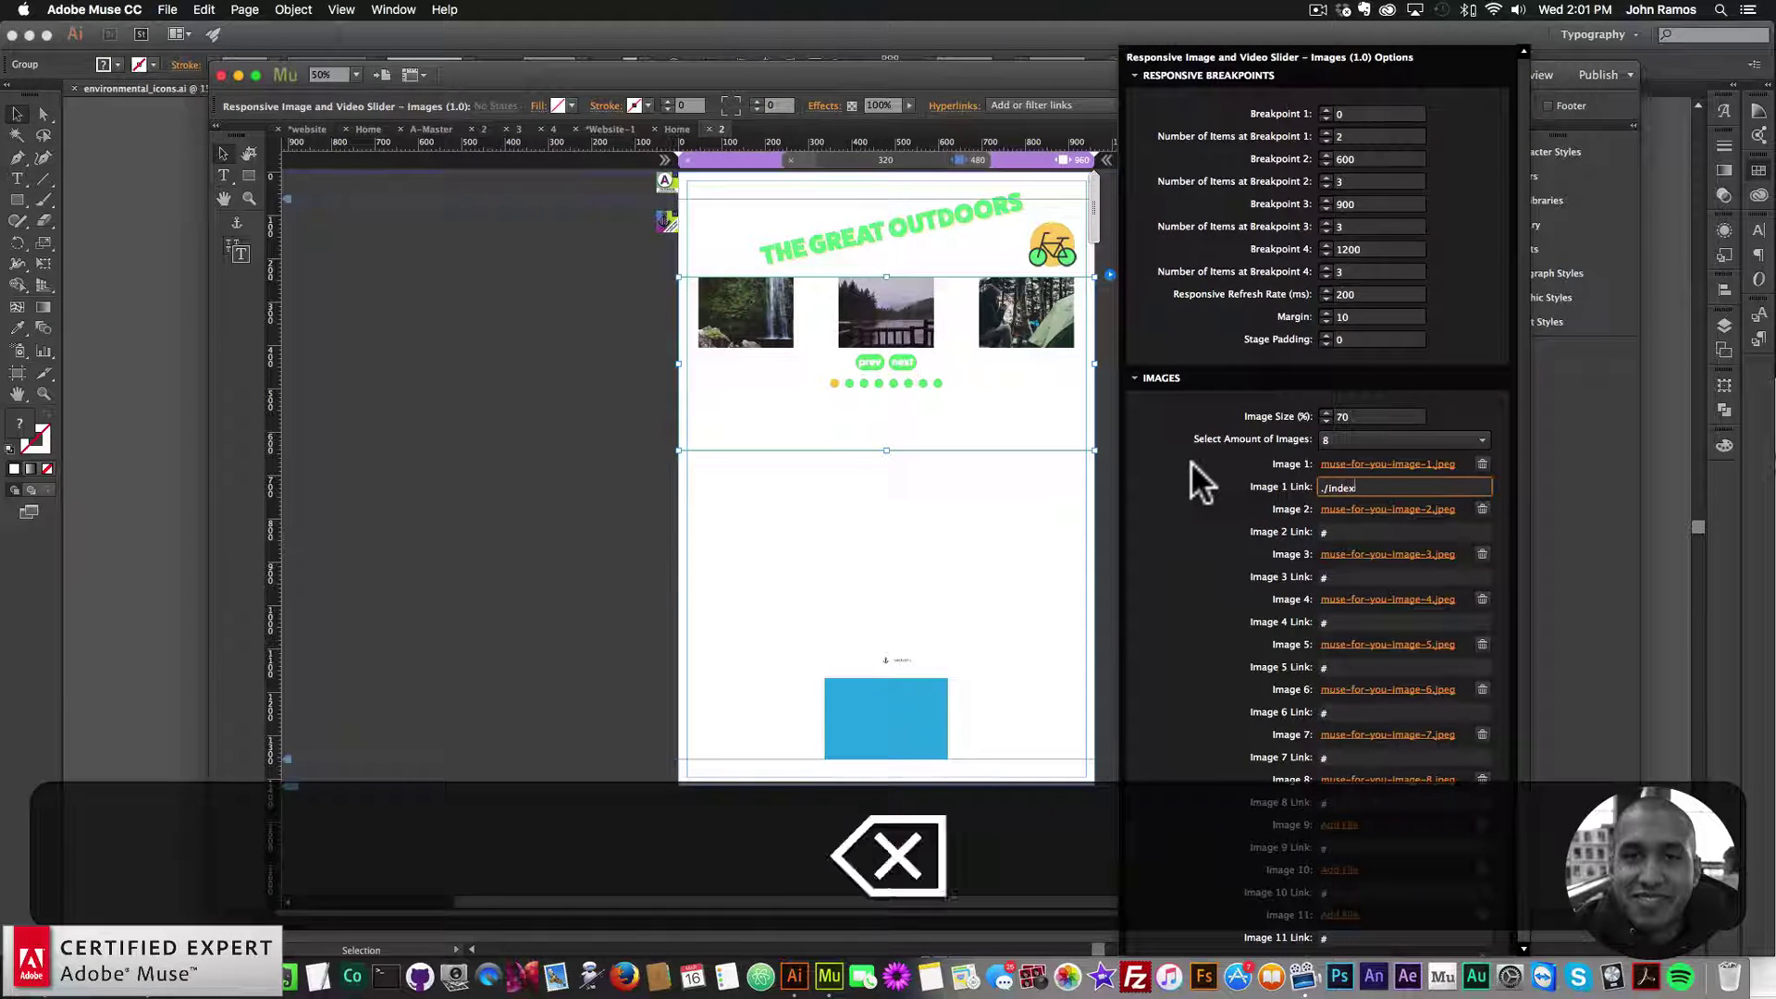
pyautogui.write('.html')
pyautogui.press('Return')
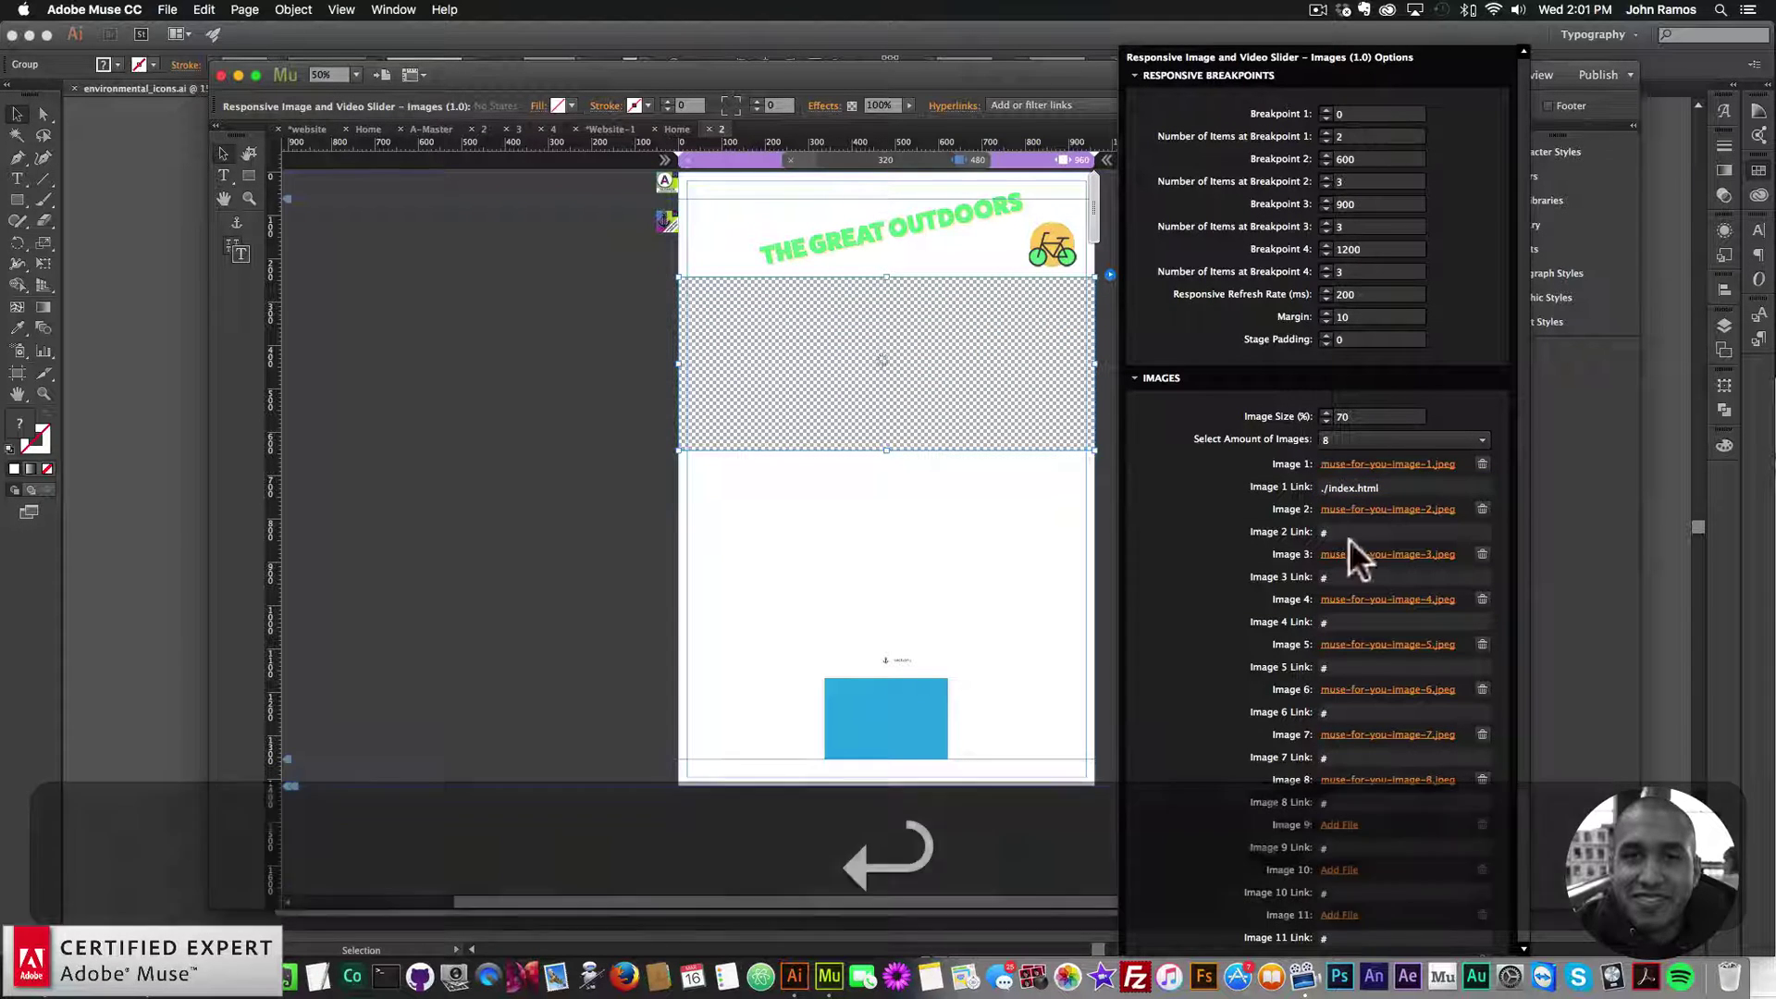
# - Set the slider's Image 2 Link to ./2.html
pyautogui.click(1349, 535)
pyautogui.press('BackSpace')
pyautogui.write('./')
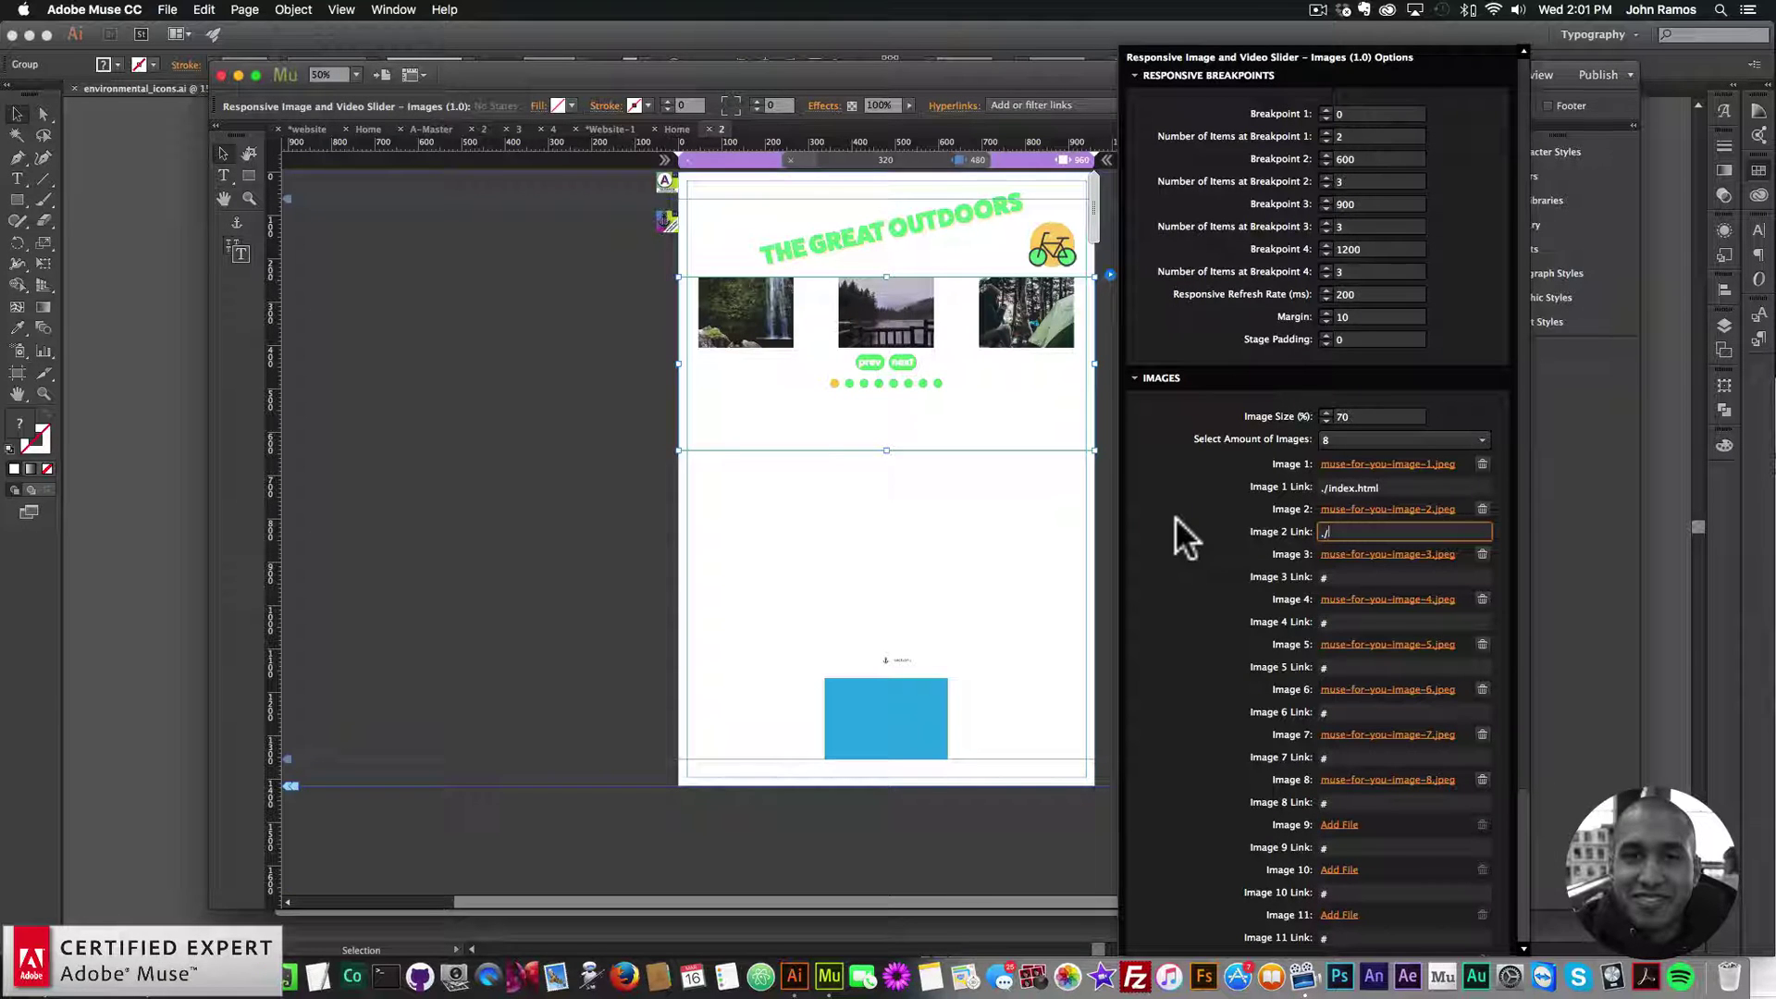
pyautogui.write('2.thml')
pyautogui.press('BackSpace')
pyautogui.press('BackSpace')
pyautogui.press('BackSpace')
pyautogui.press('BackSpace')
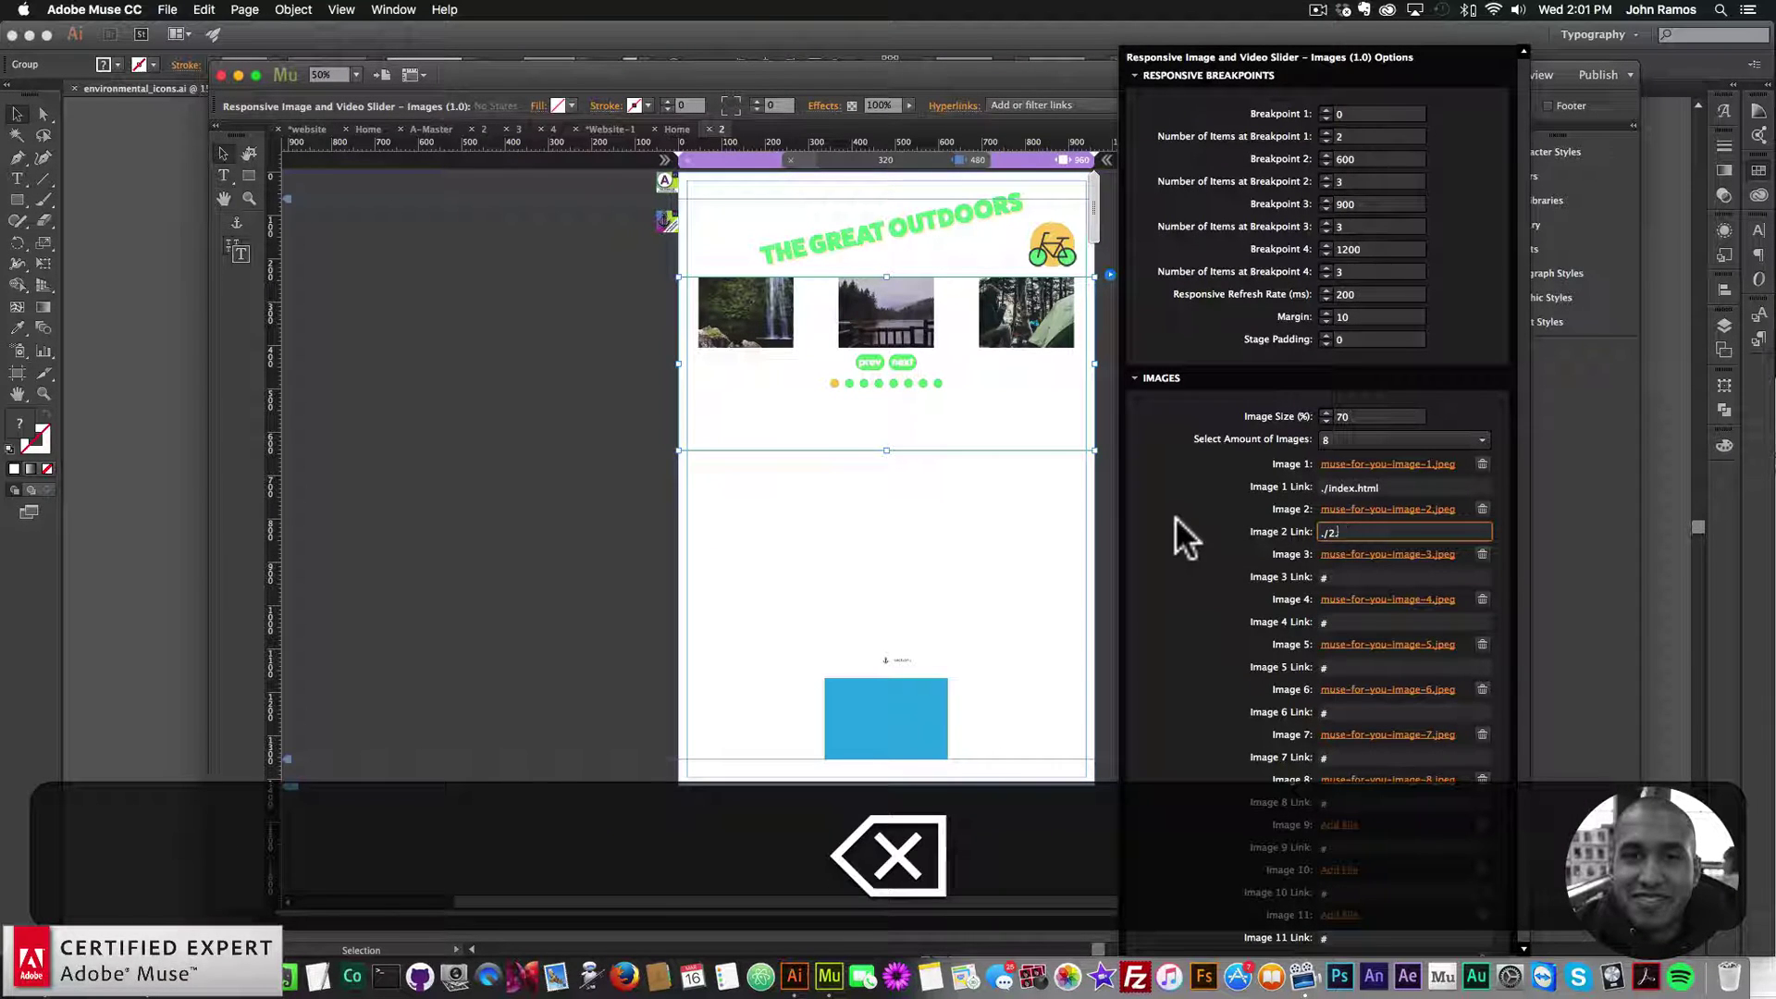
pyautogui.write('html')
pyautogui.press('Return')
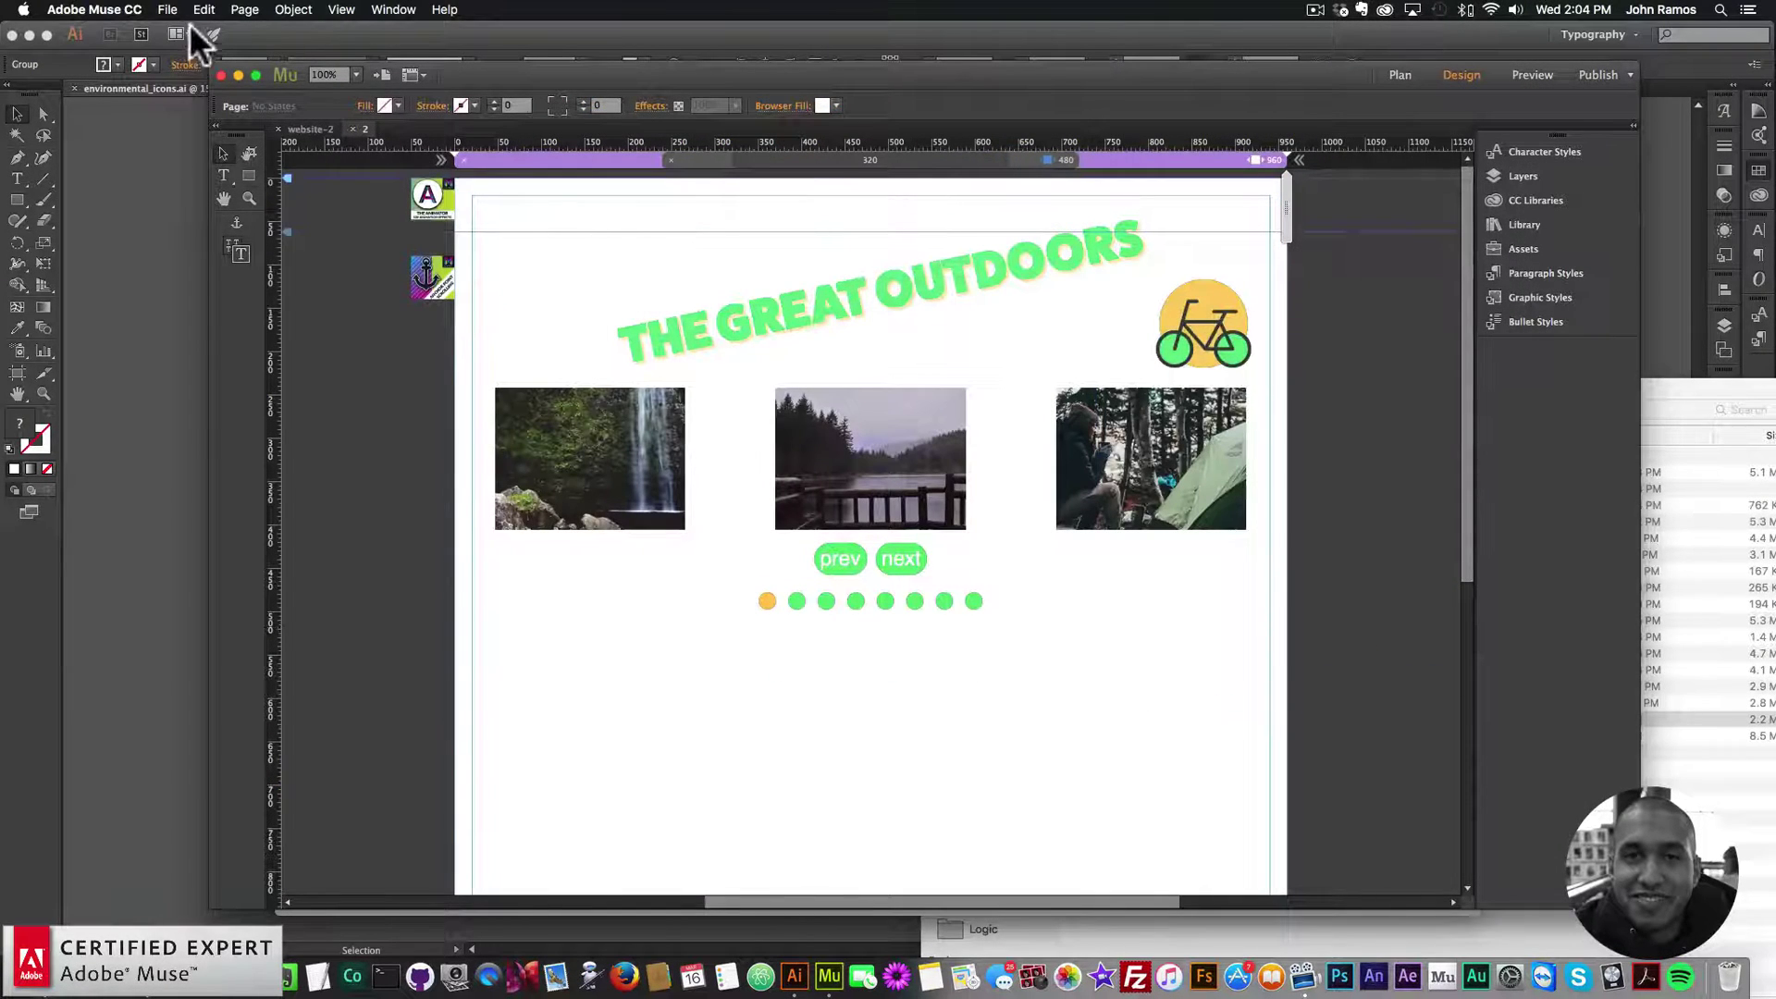
# - Preview page 2 in the browser, follow the lake image's link, try the linked page's slider controls, and return to Muse
pyautogui.click(169, 9)
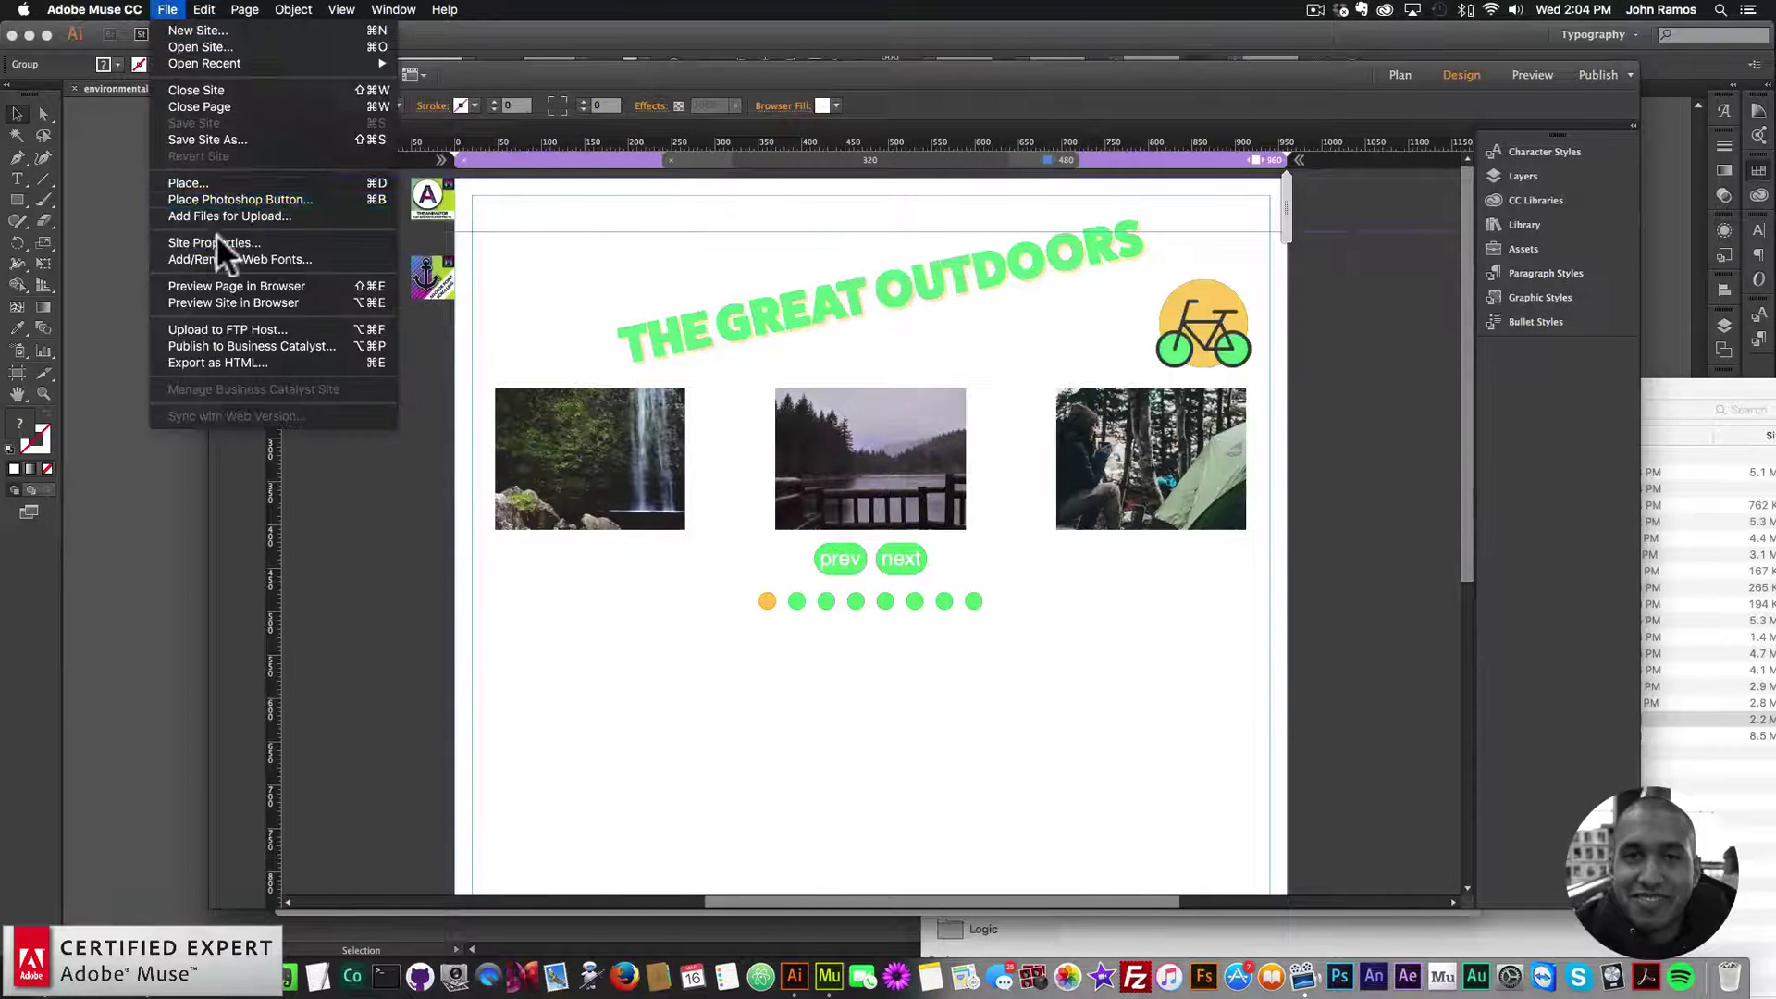
pyautogui.click(226, 282)
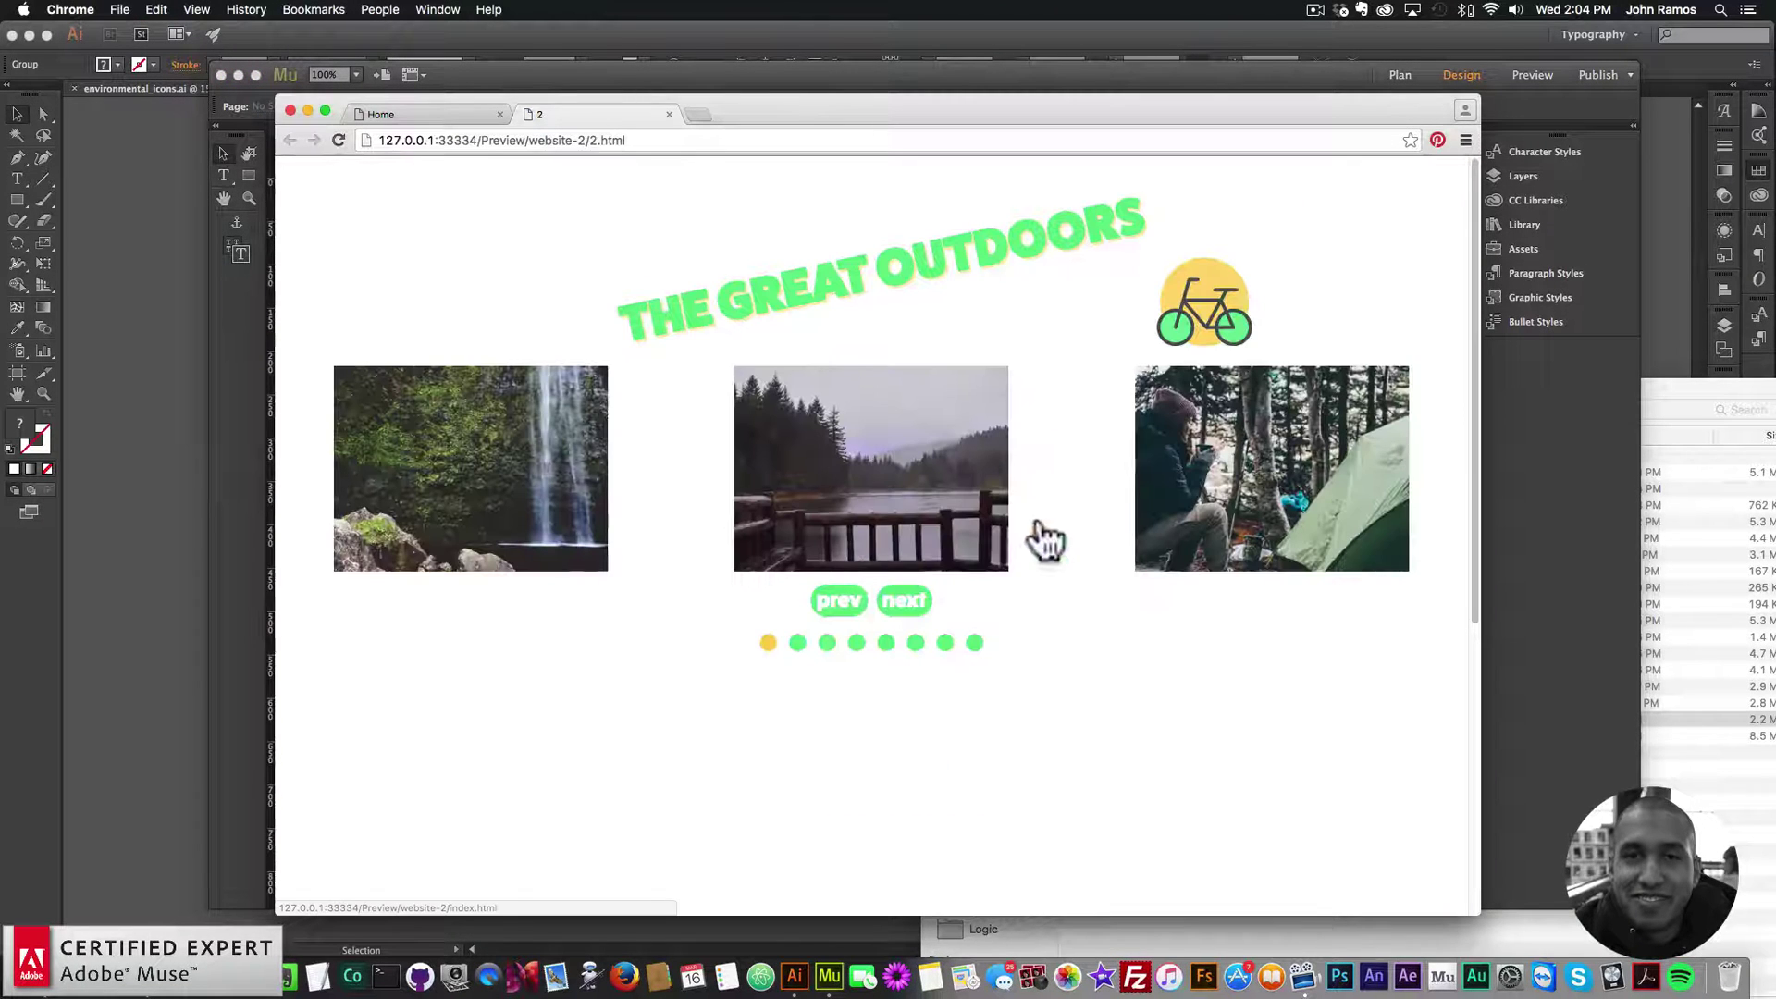
pyautogui.click(889, 501)
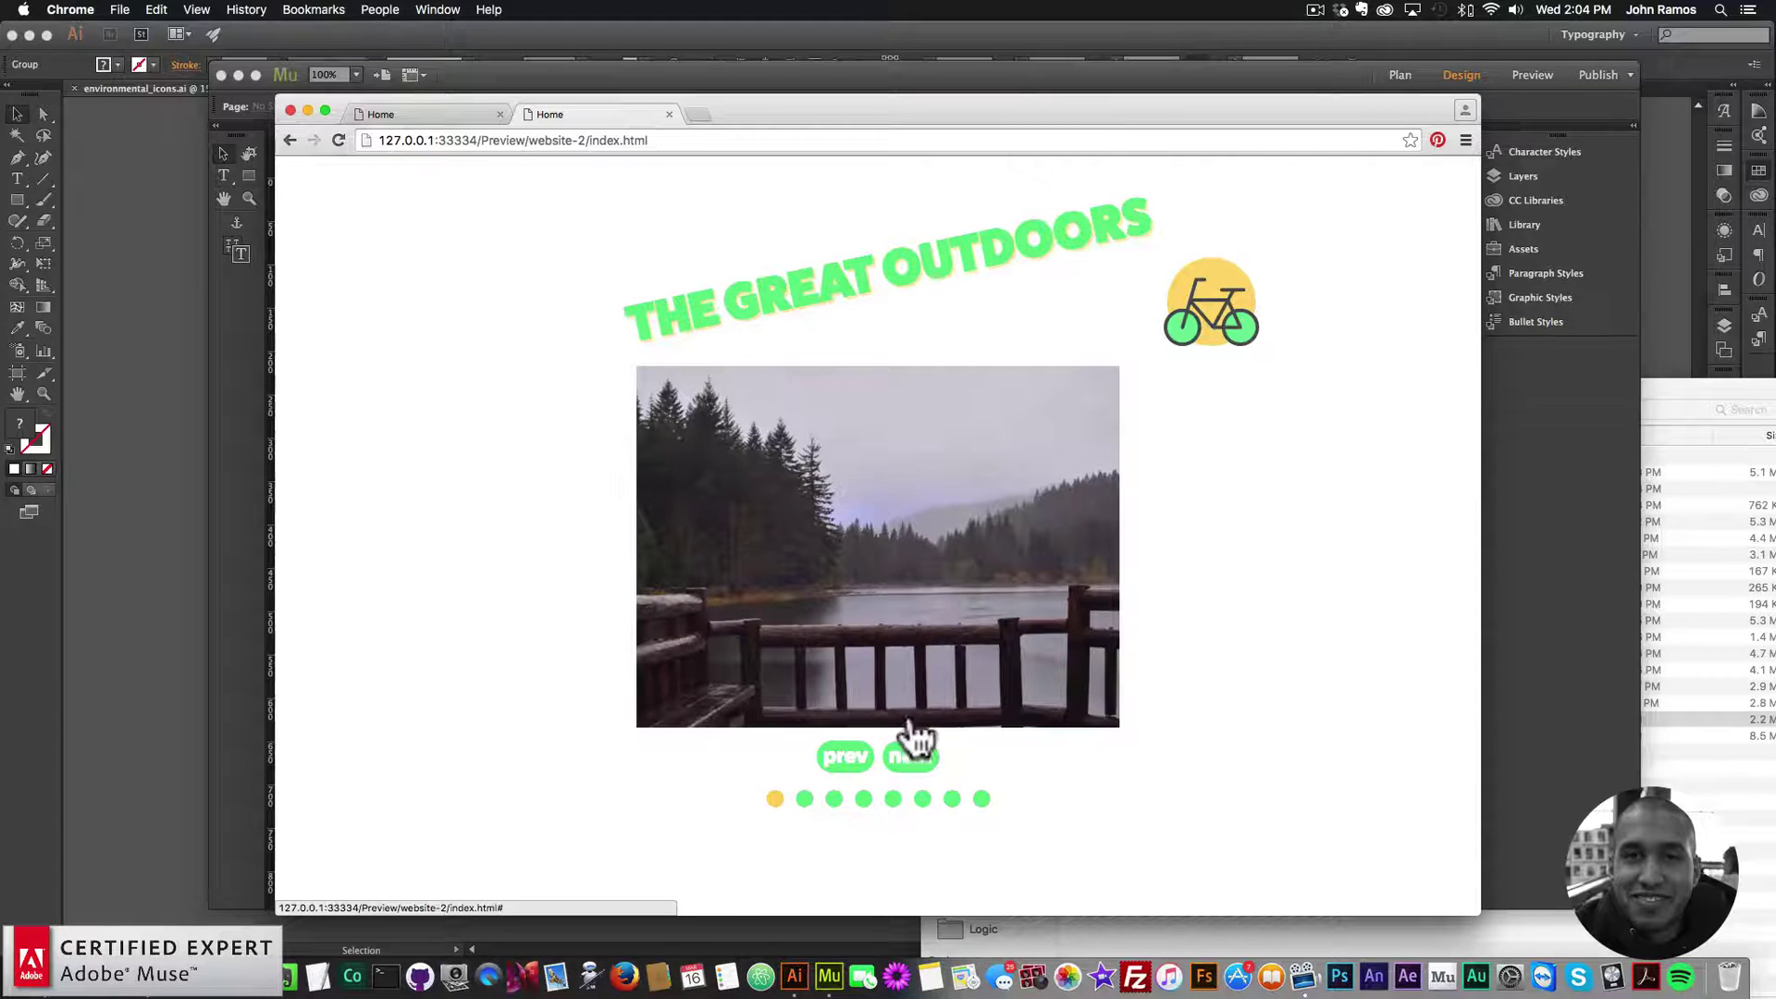
pyautogui.click(895, 756)
pyautogui.click(856, 764)
pyautogui.click(1530, 665)
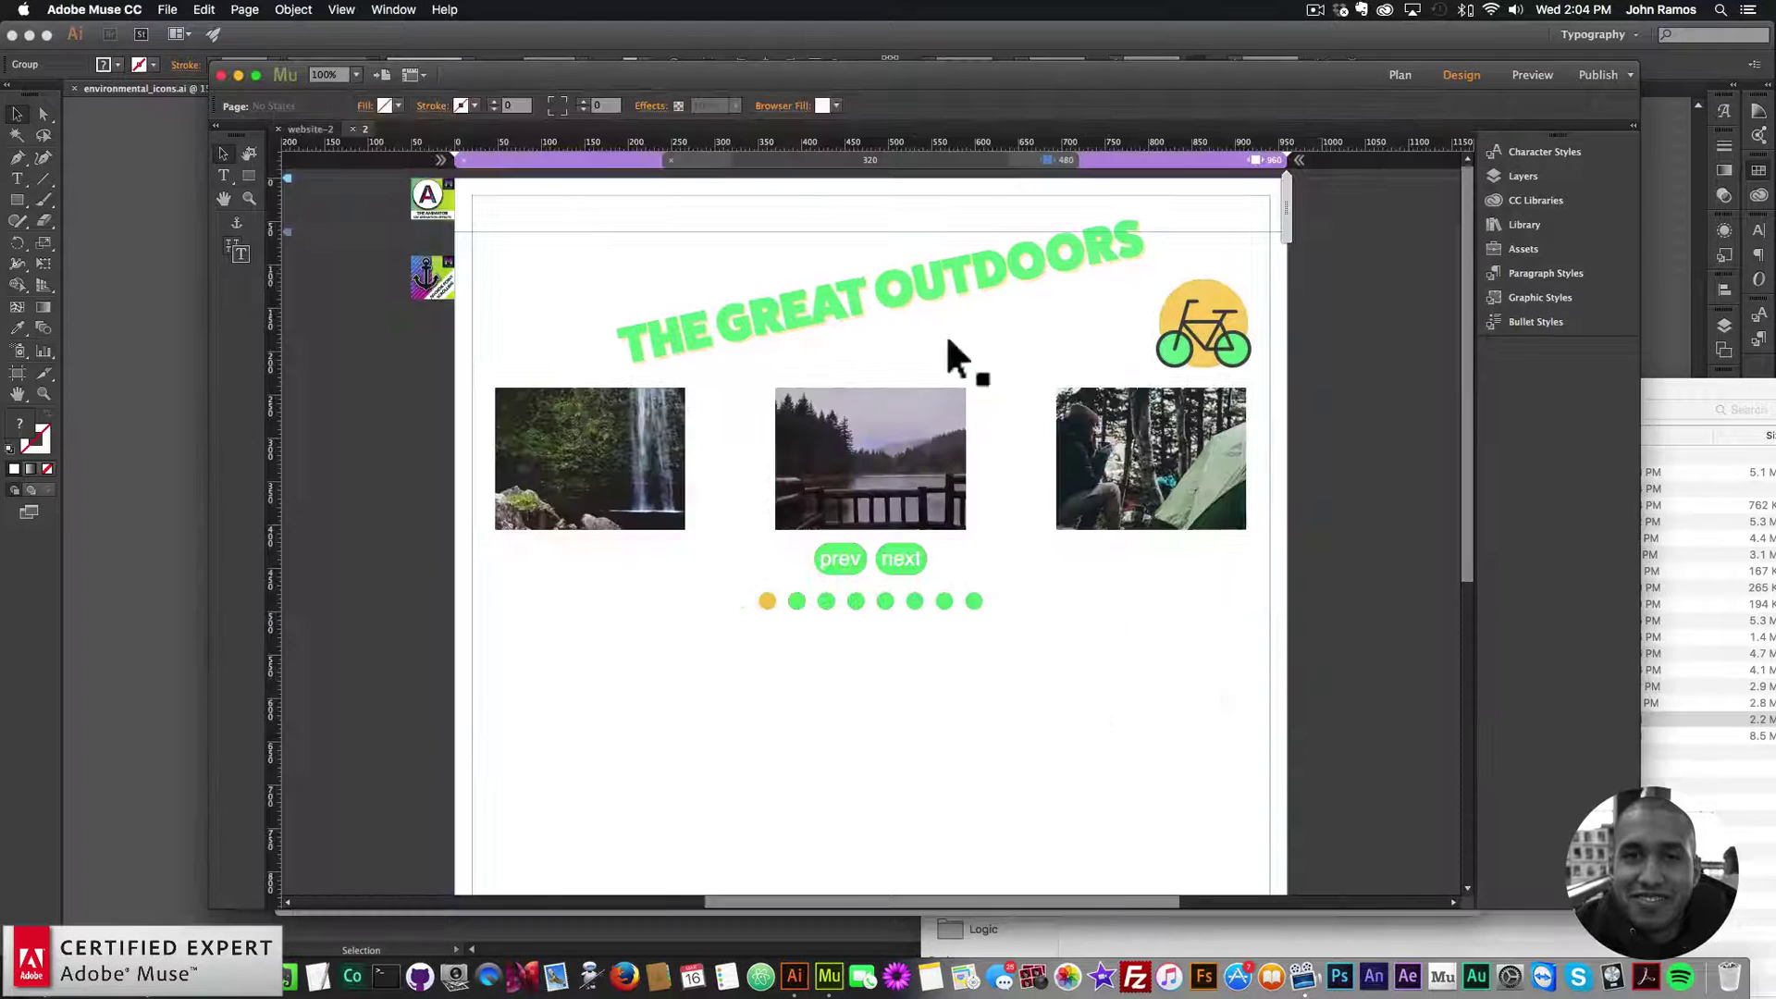
pyautogui.click(167, 9)
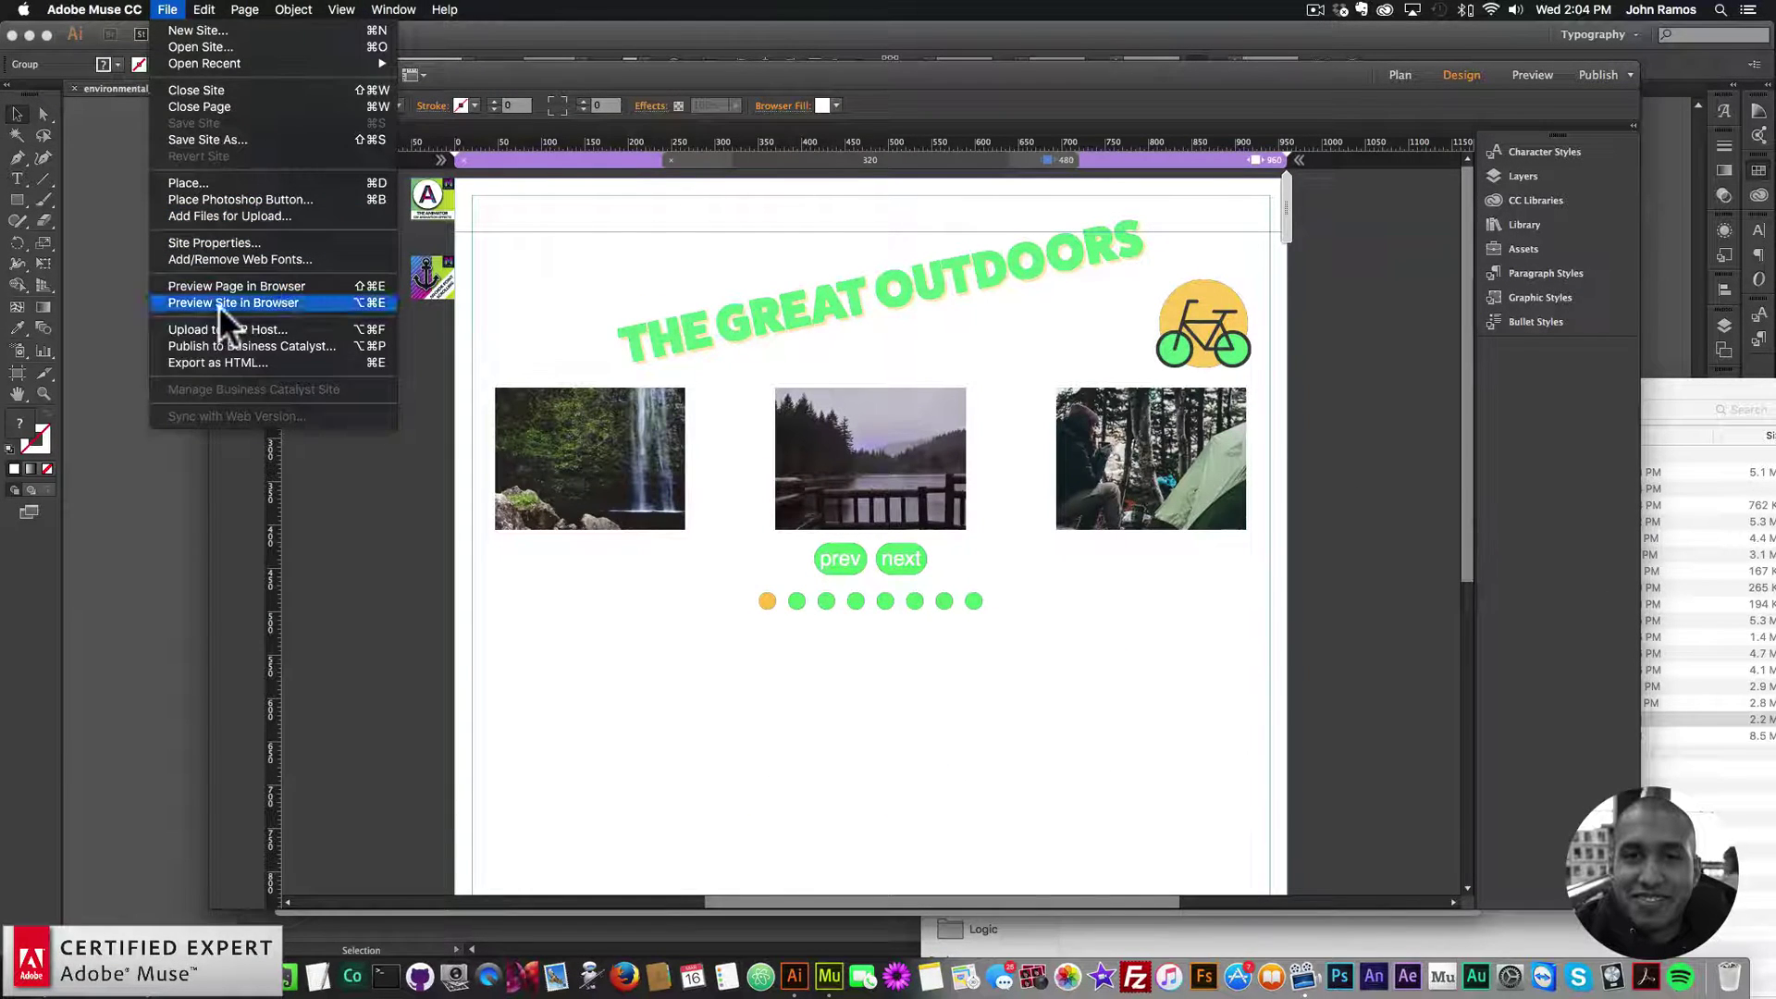
pyautogui.click(219, 305)
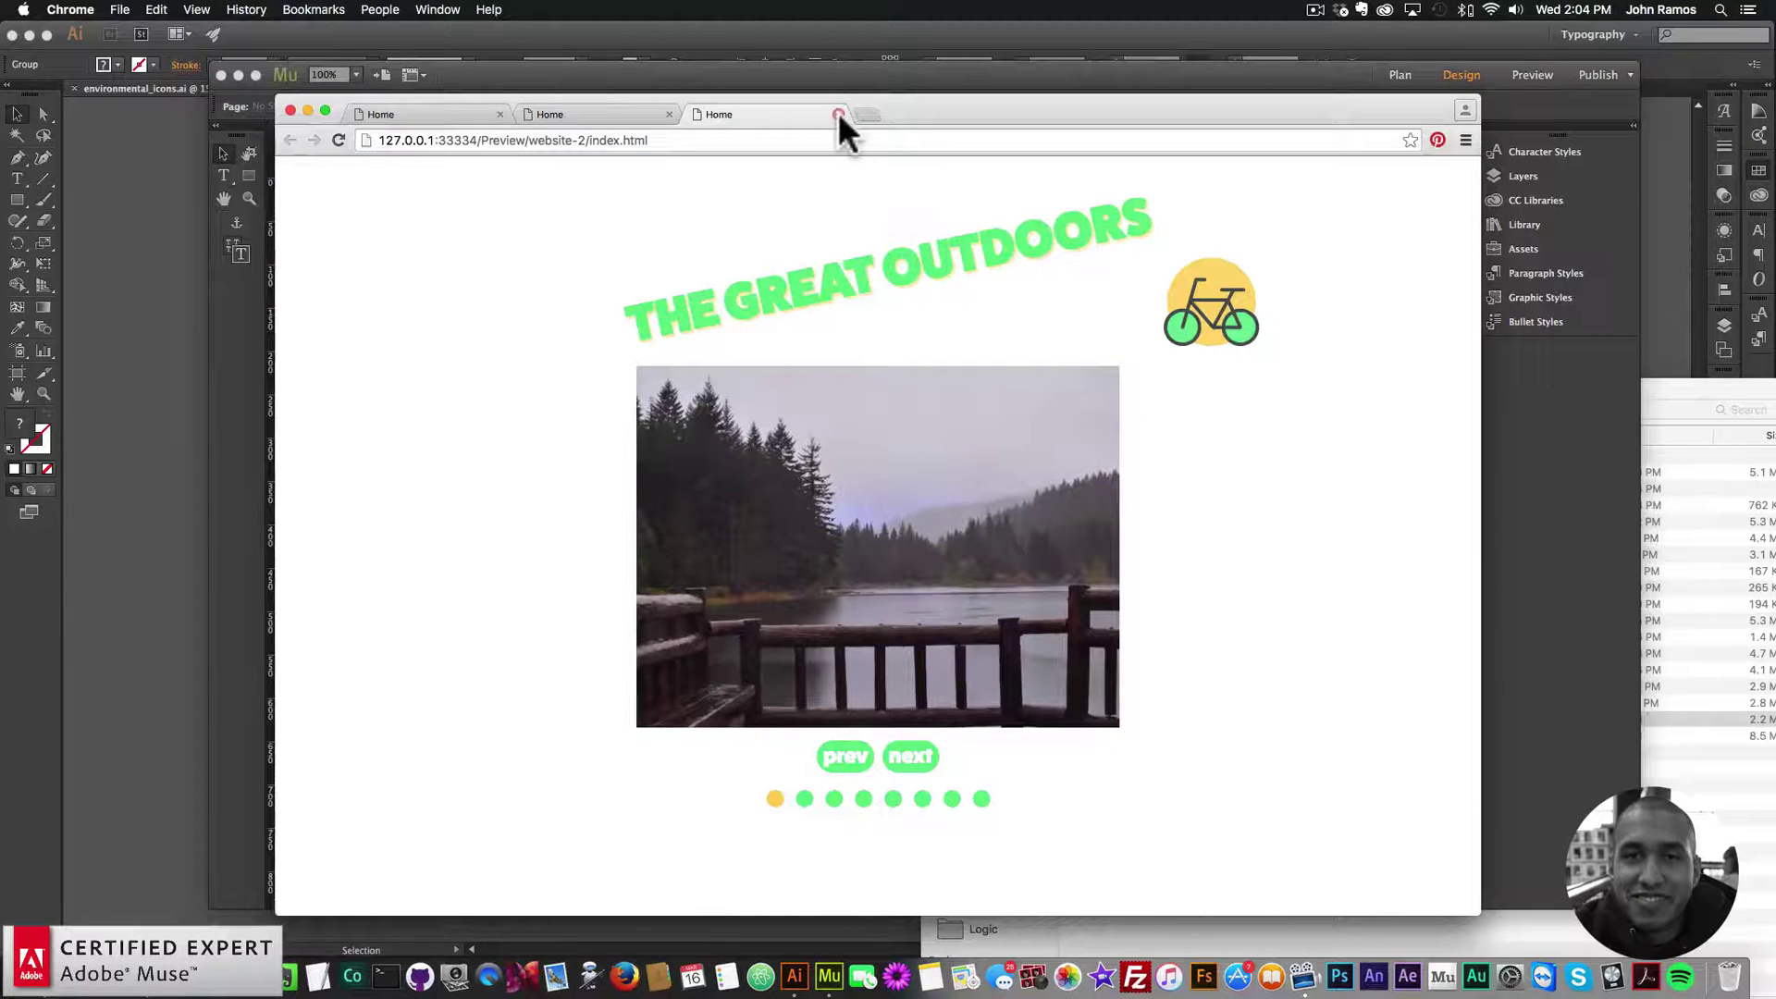
pyautogui.click(838, 114)
pyautogui.click(832, 74)
# - Preview page 2 again, follow the lake image's link, advance the home page slider, go back to page 2, and return to Muse
pyautogui.click(167, 9)
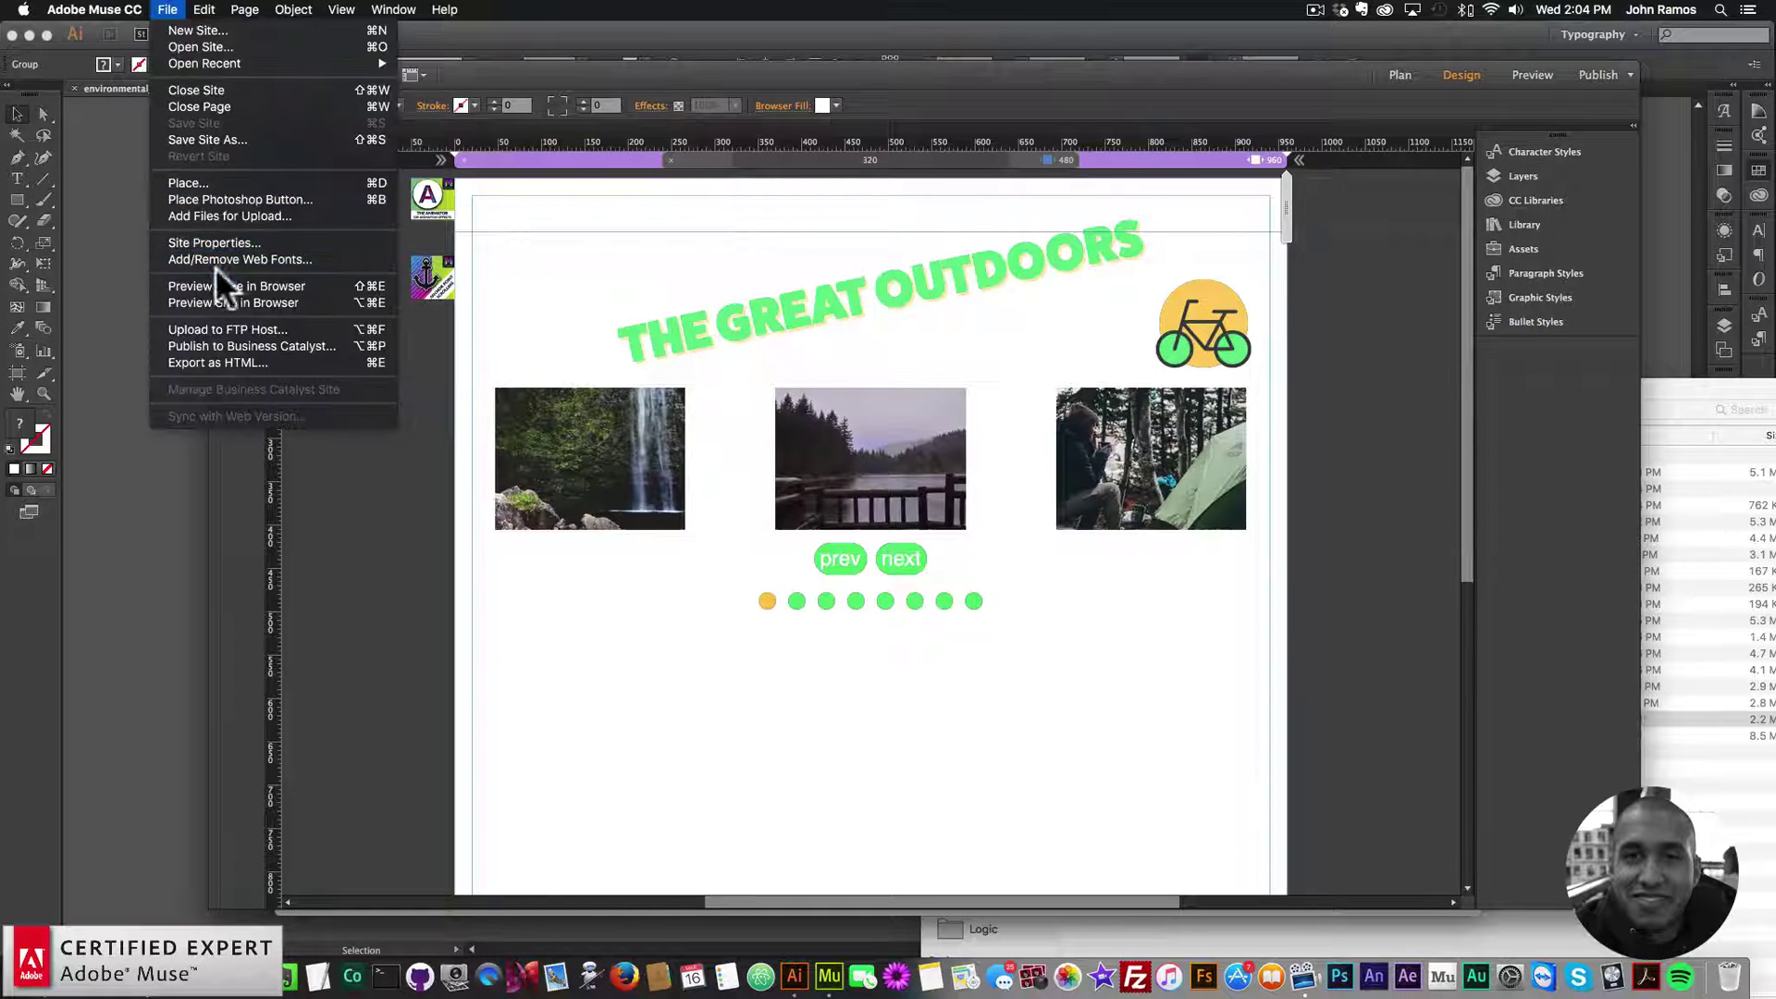
pyautogui.click(222, 286)
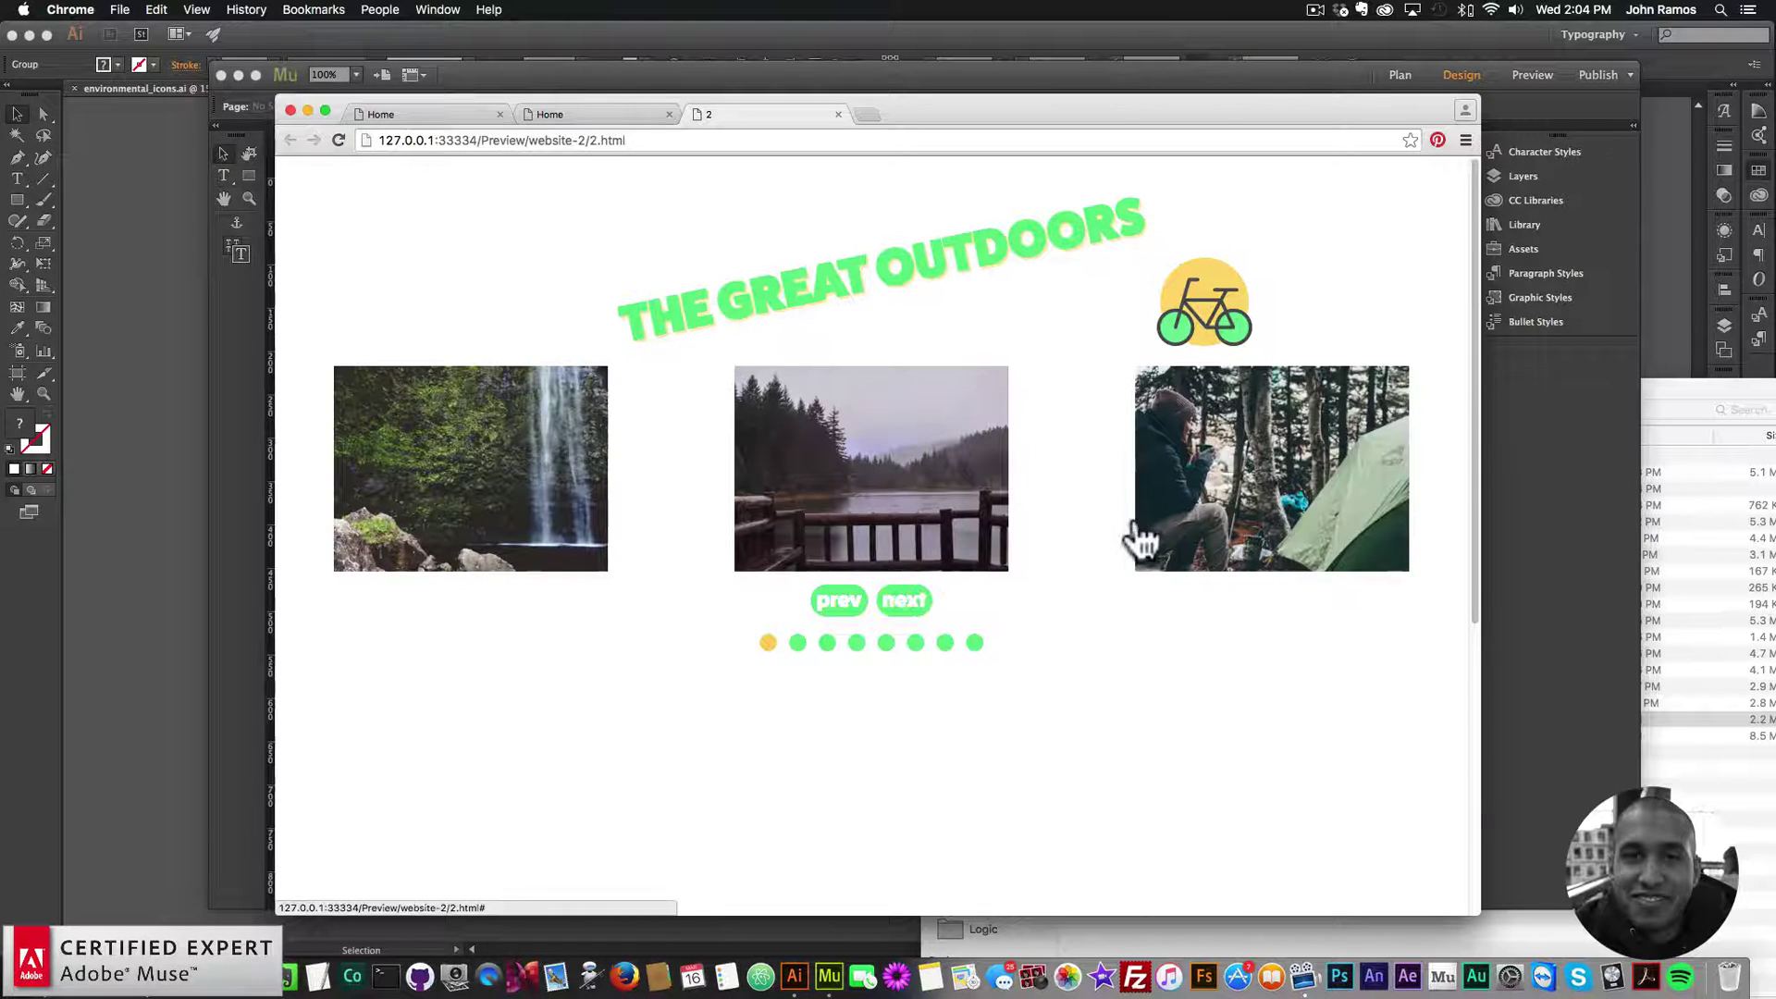
pyautogui.click(868, 472)
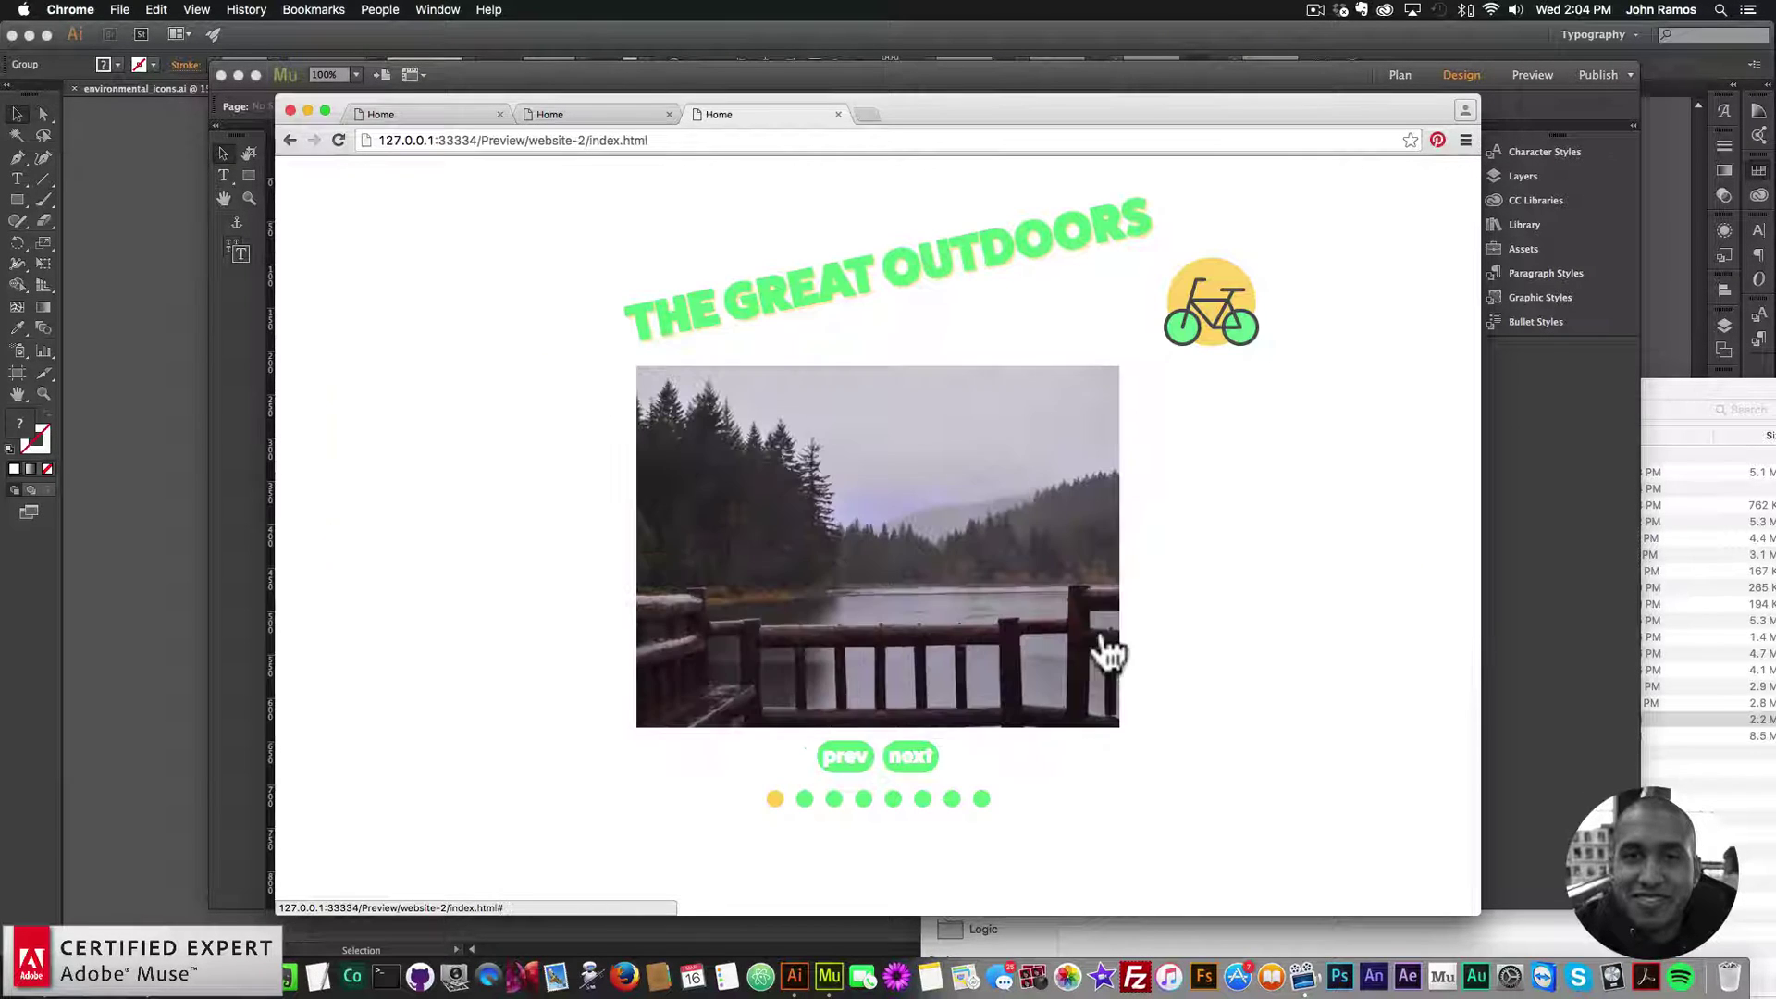
pyautogui.click(911, 758)
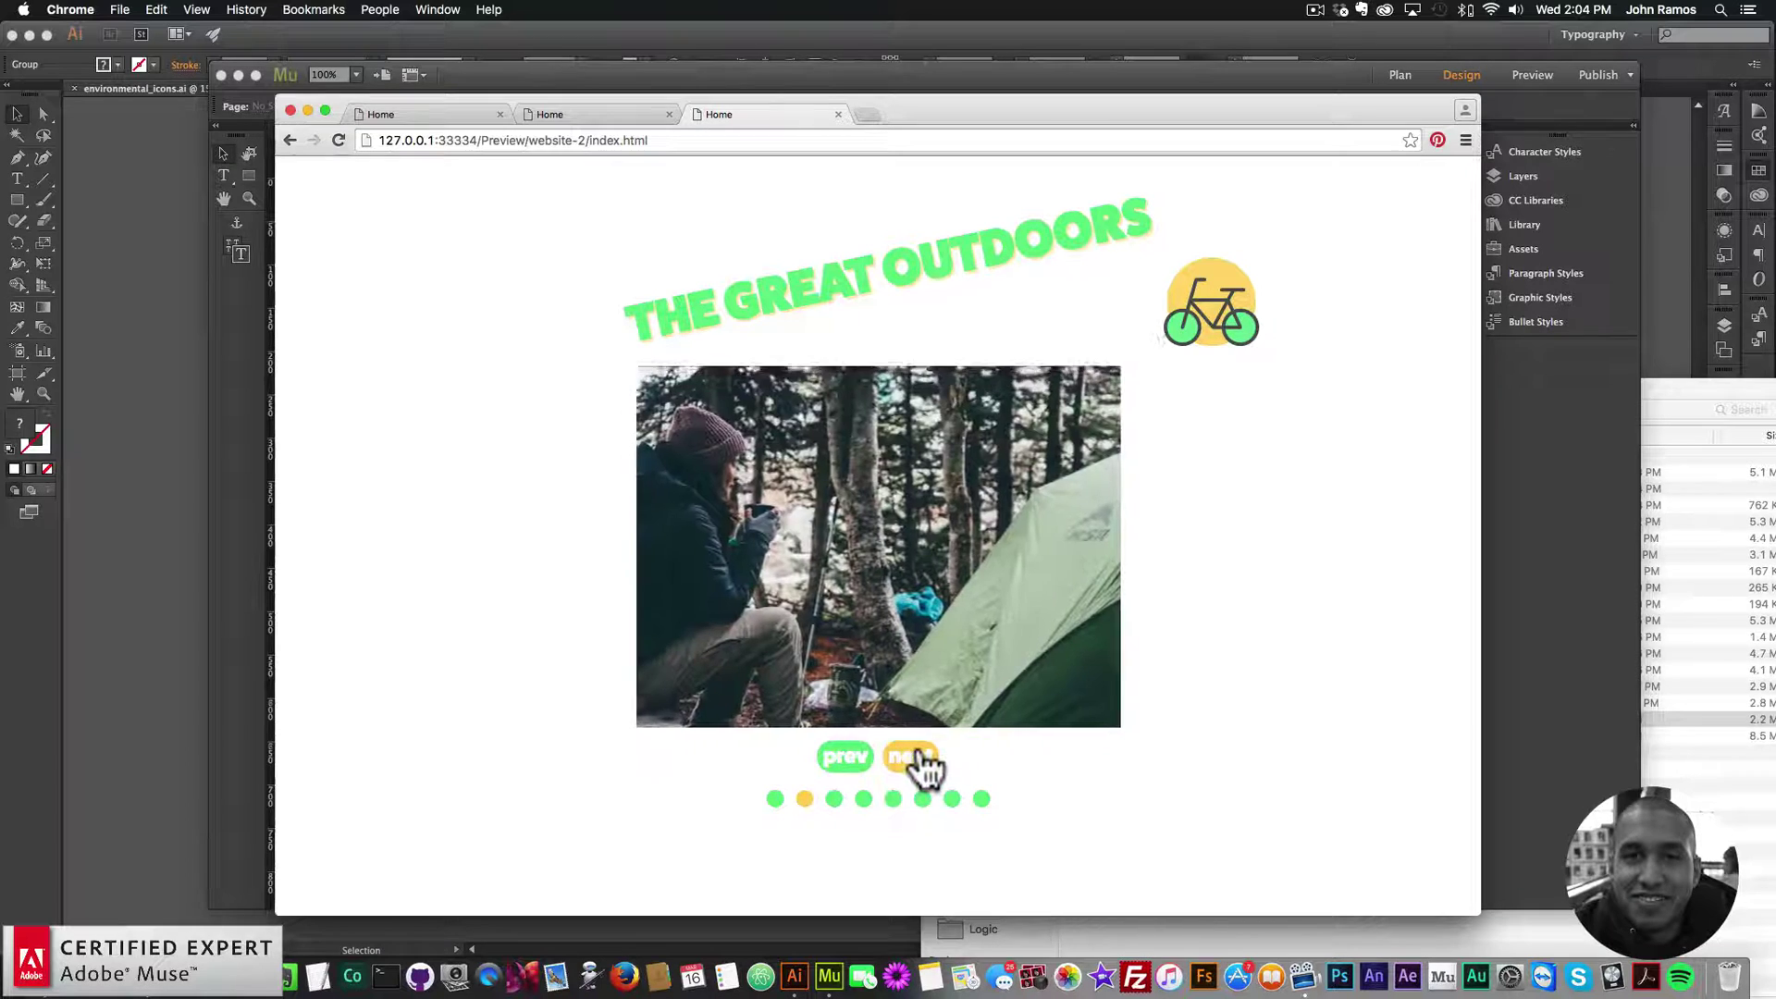
pyautogui.click(915, 763)
pyautogui.click(916, 763)
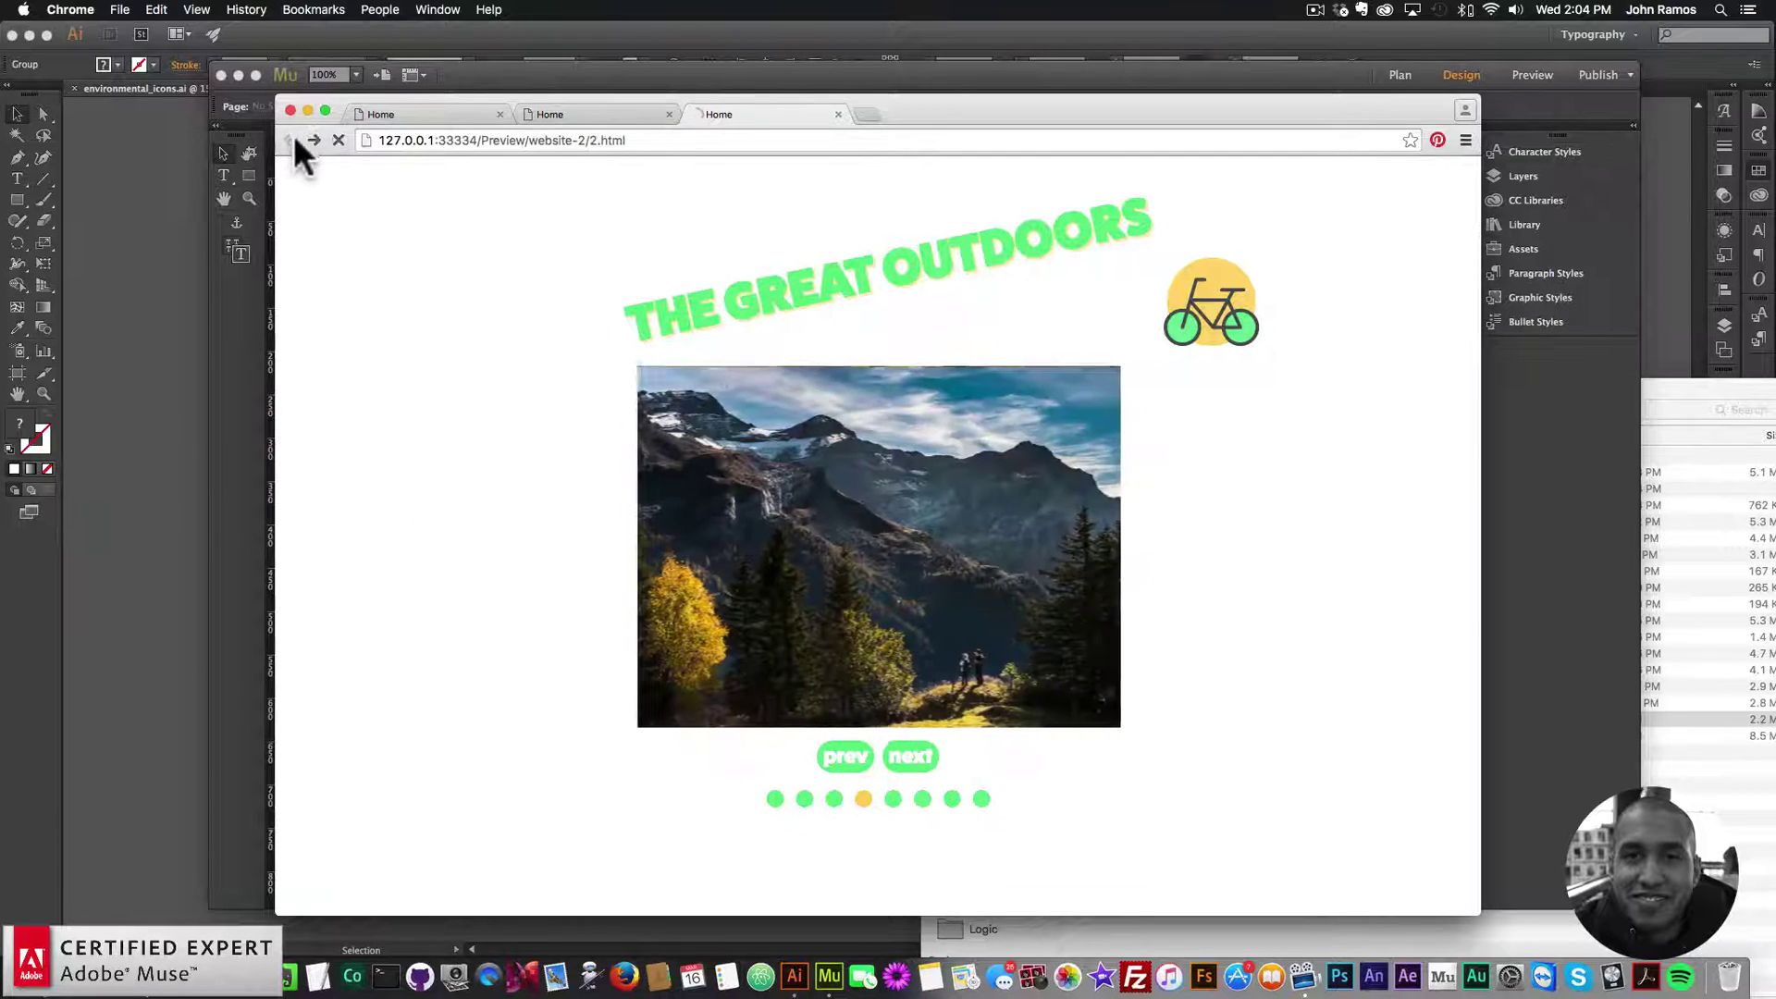
pyautogui.click(289, 139)
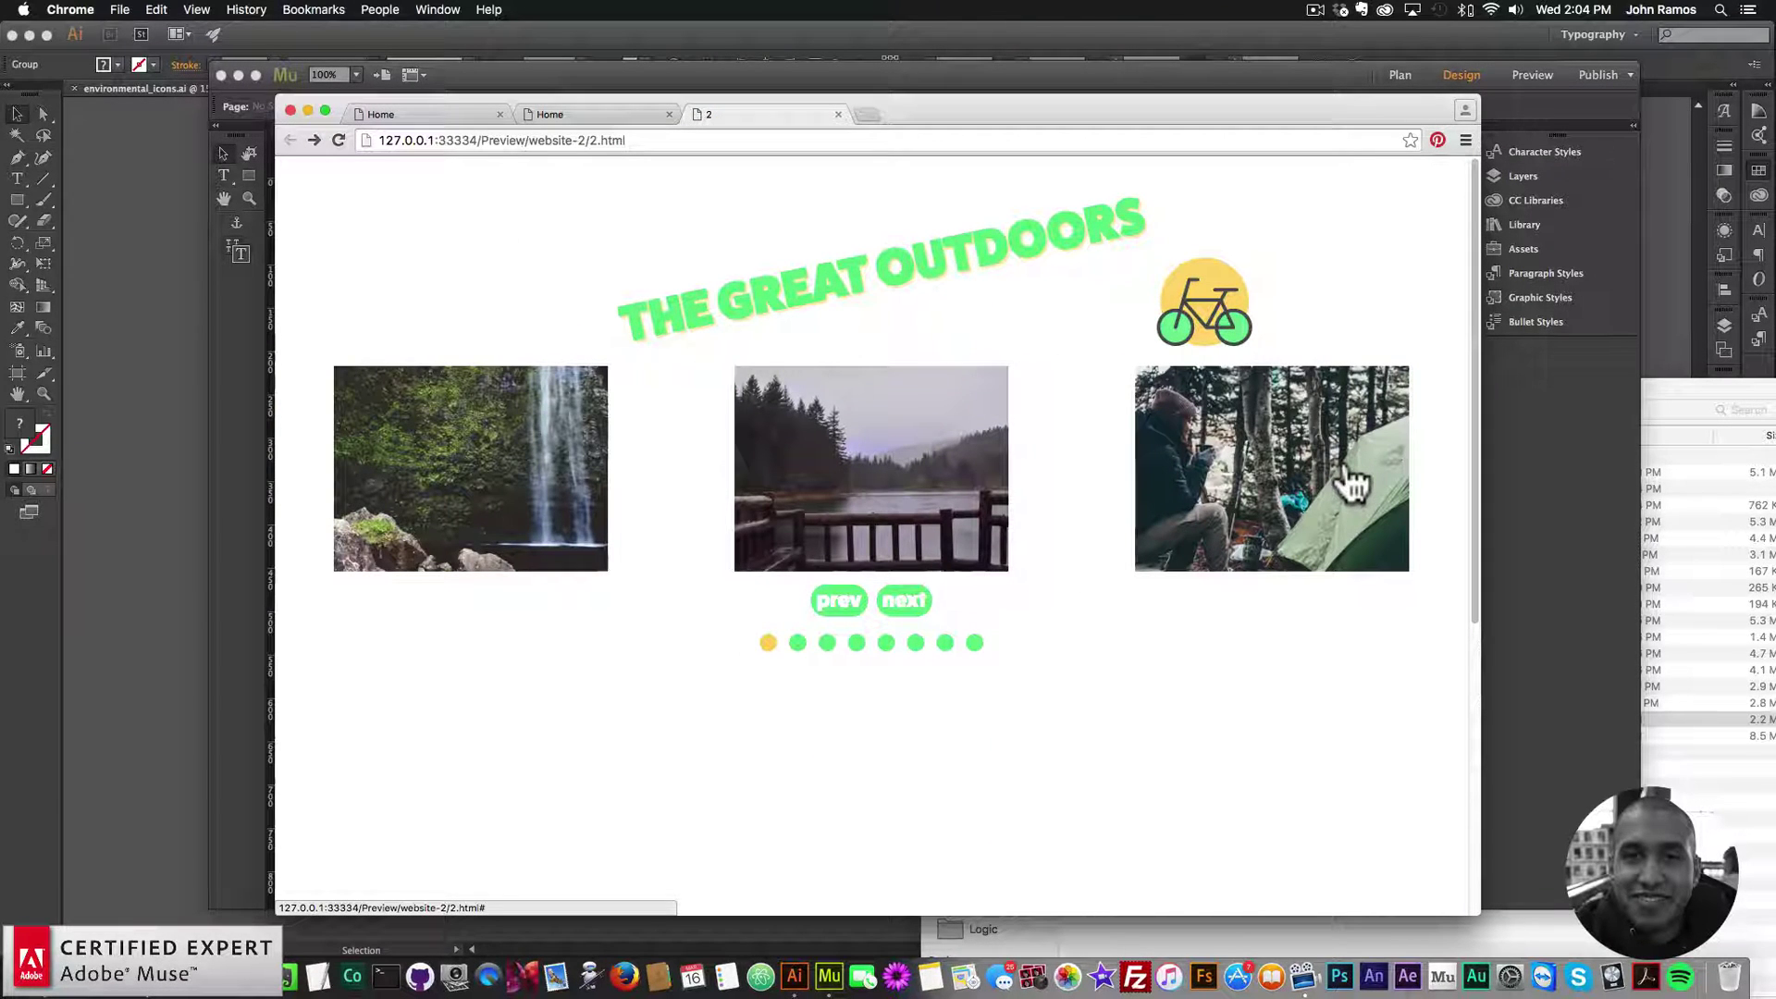
pyautogui.click(1498, 454)
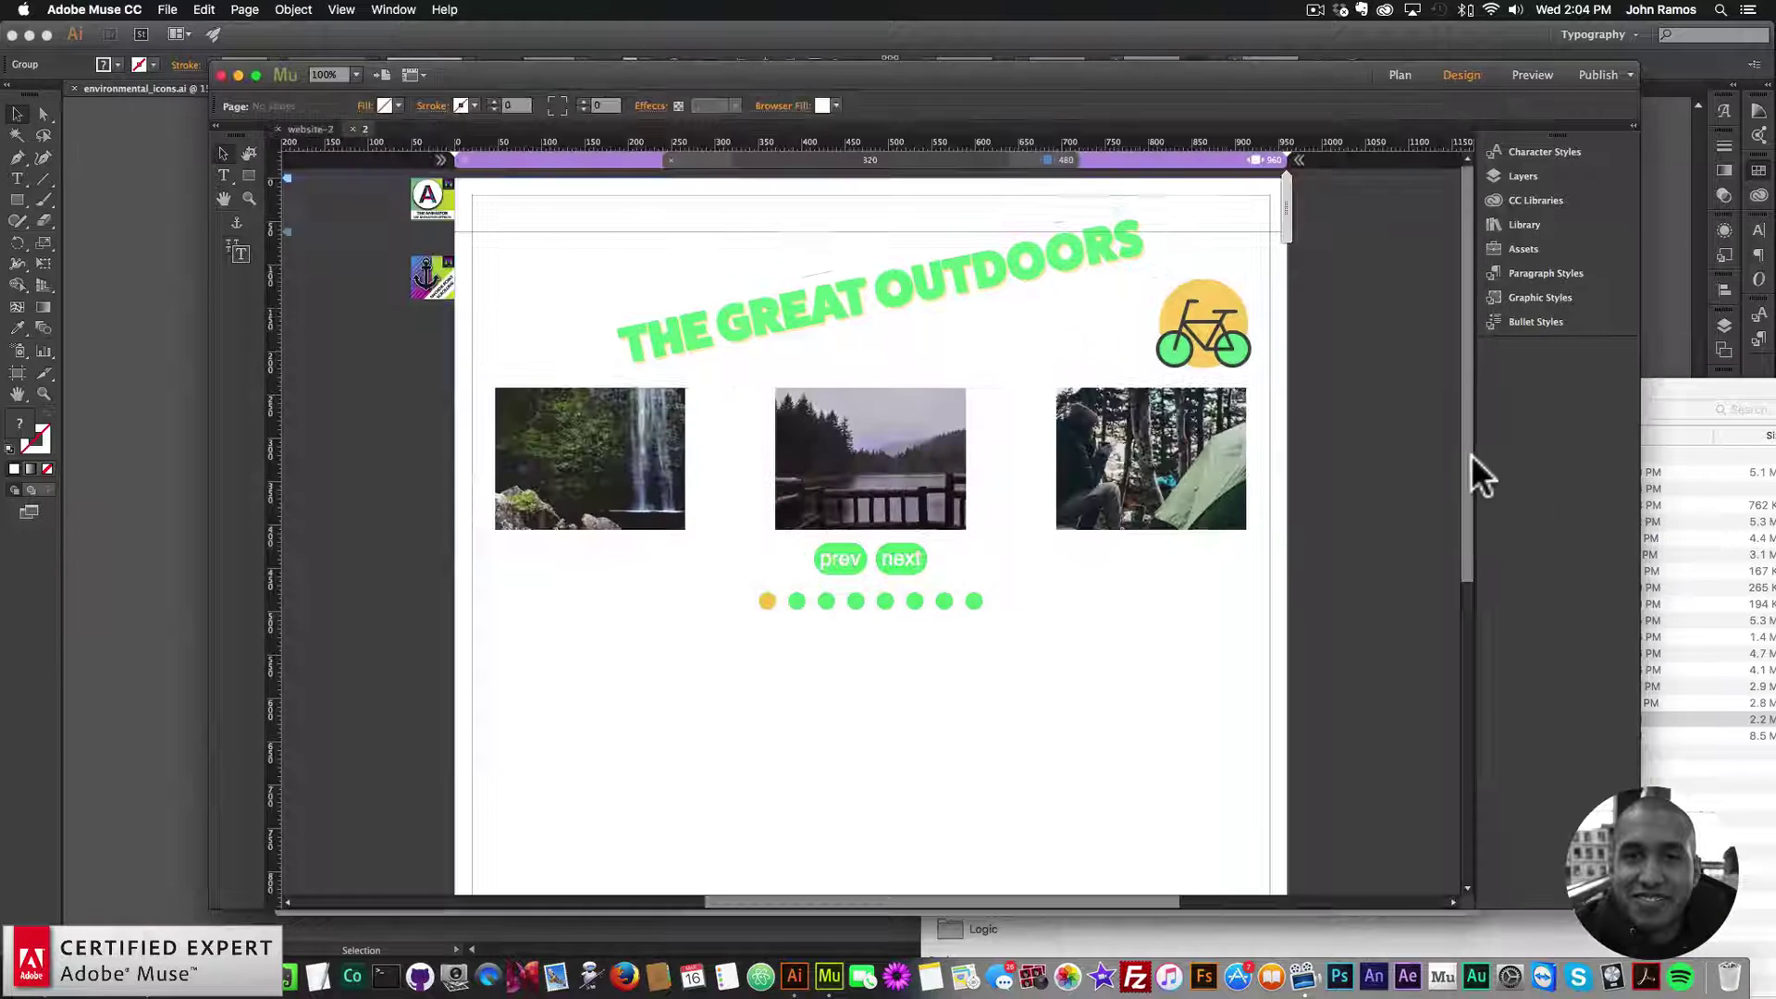
pyautogui.click(1219, 282)
pyautogui.click(1130, 476)
pyautogui.click(1302, 385)
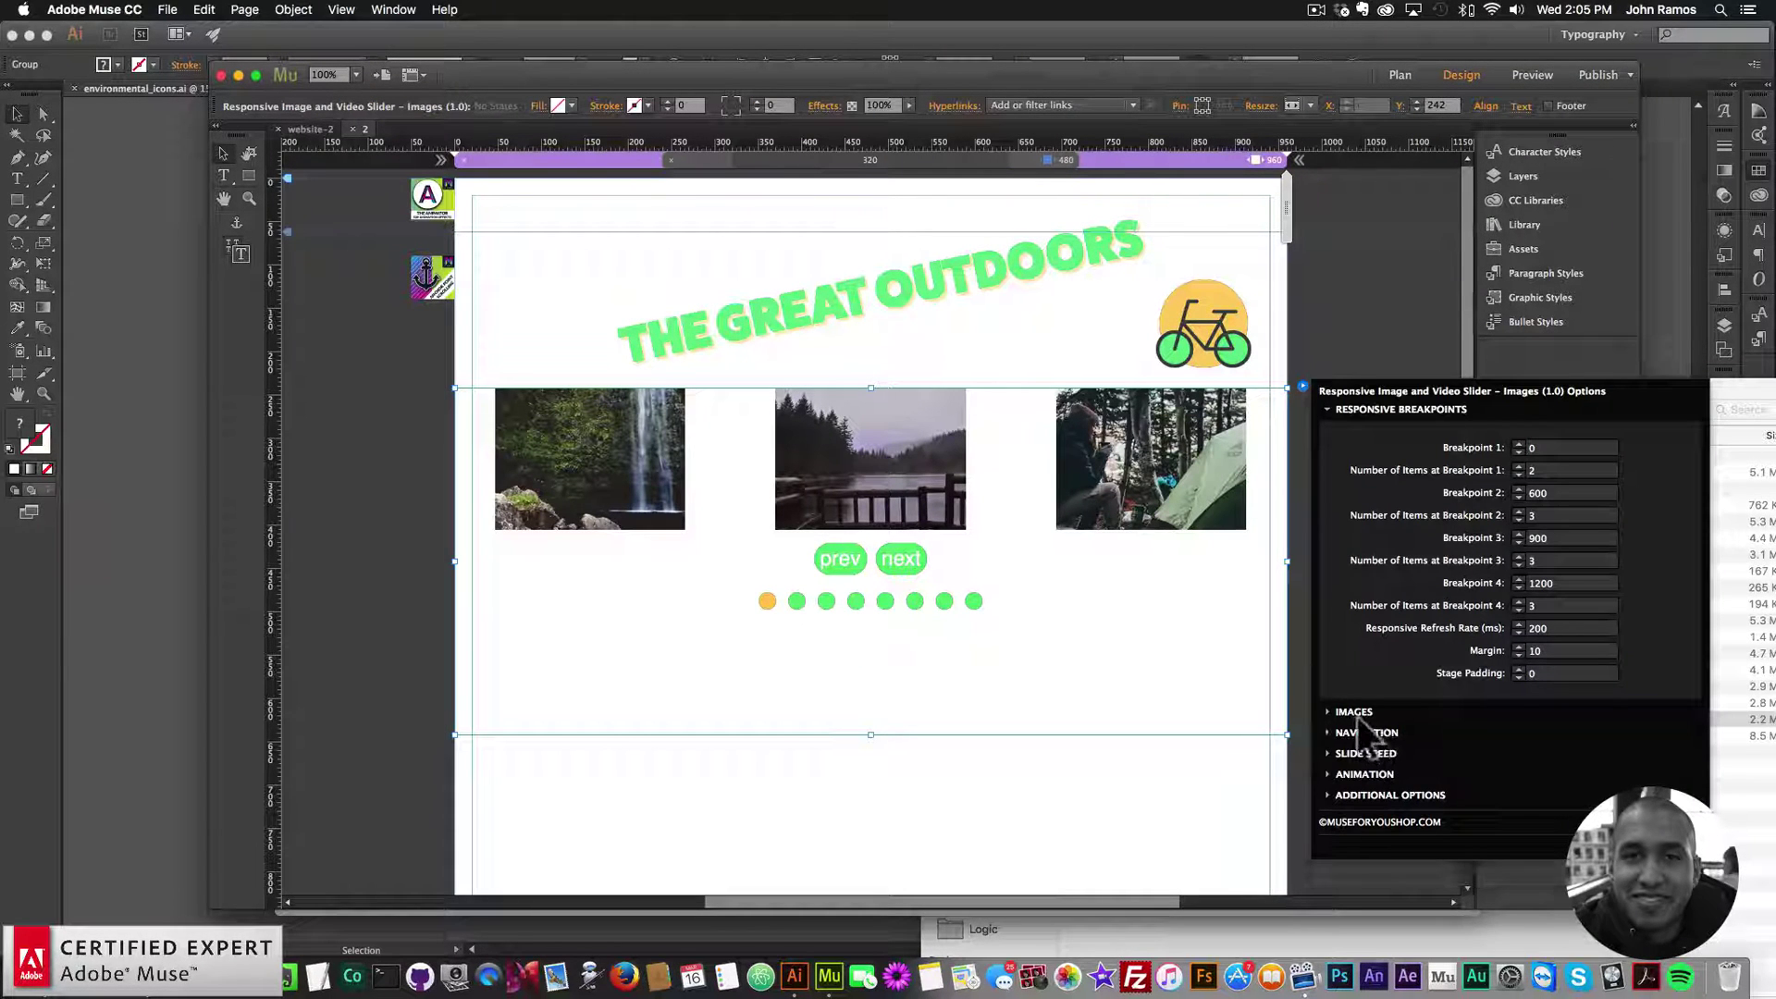
pyautogui.click(1352, 712)
pyautogui.moveTo(1572, 487); pyautogui.dragTo(1454, 483)
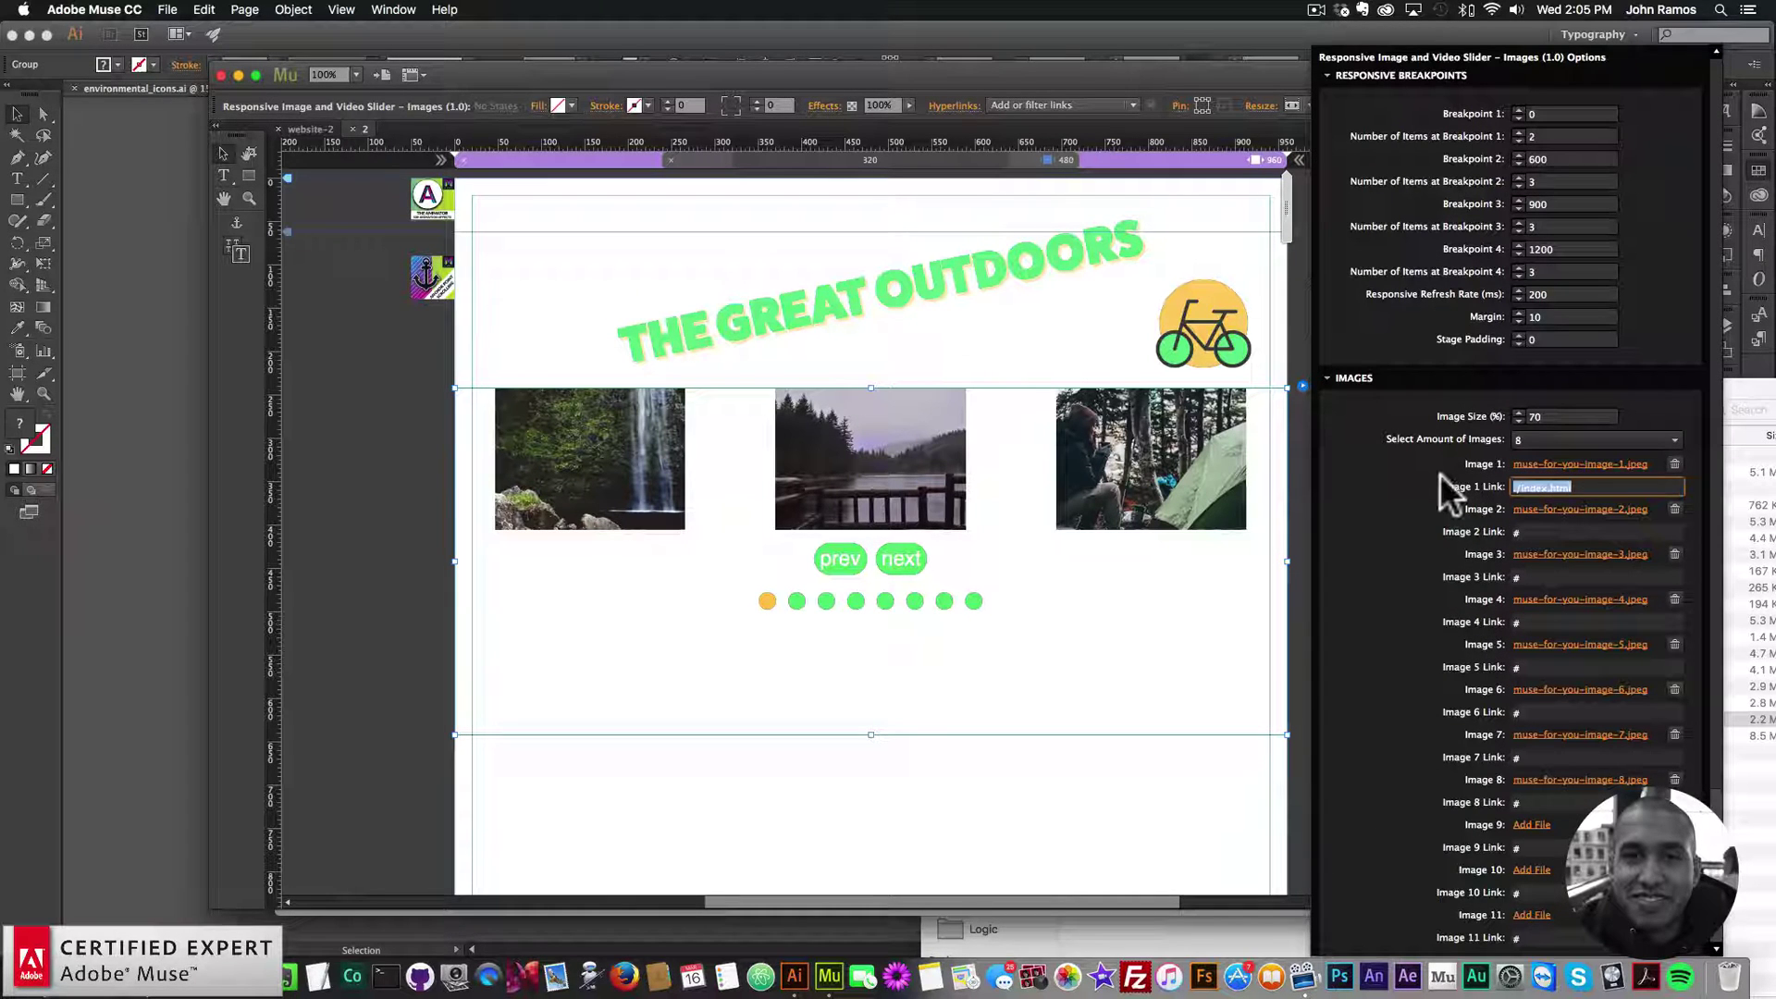
pyautogui.write('http:/')
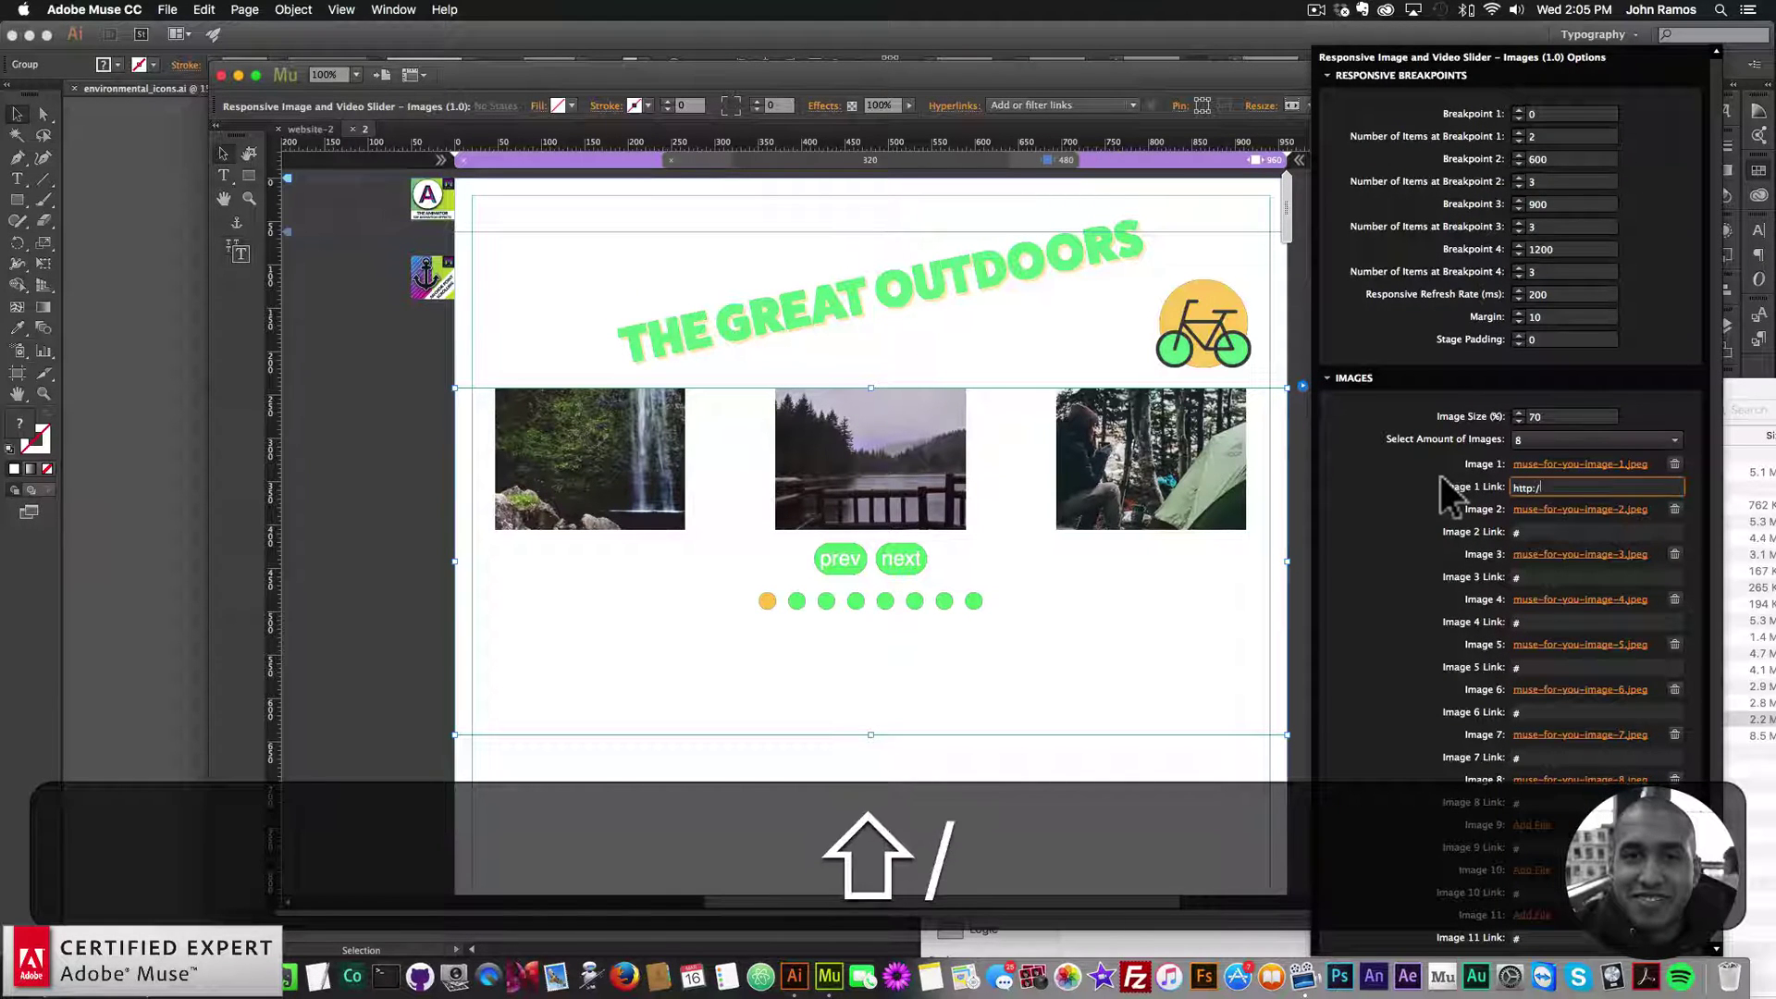
pyautogui.write('/google.com')
pyautogui.press('Return')
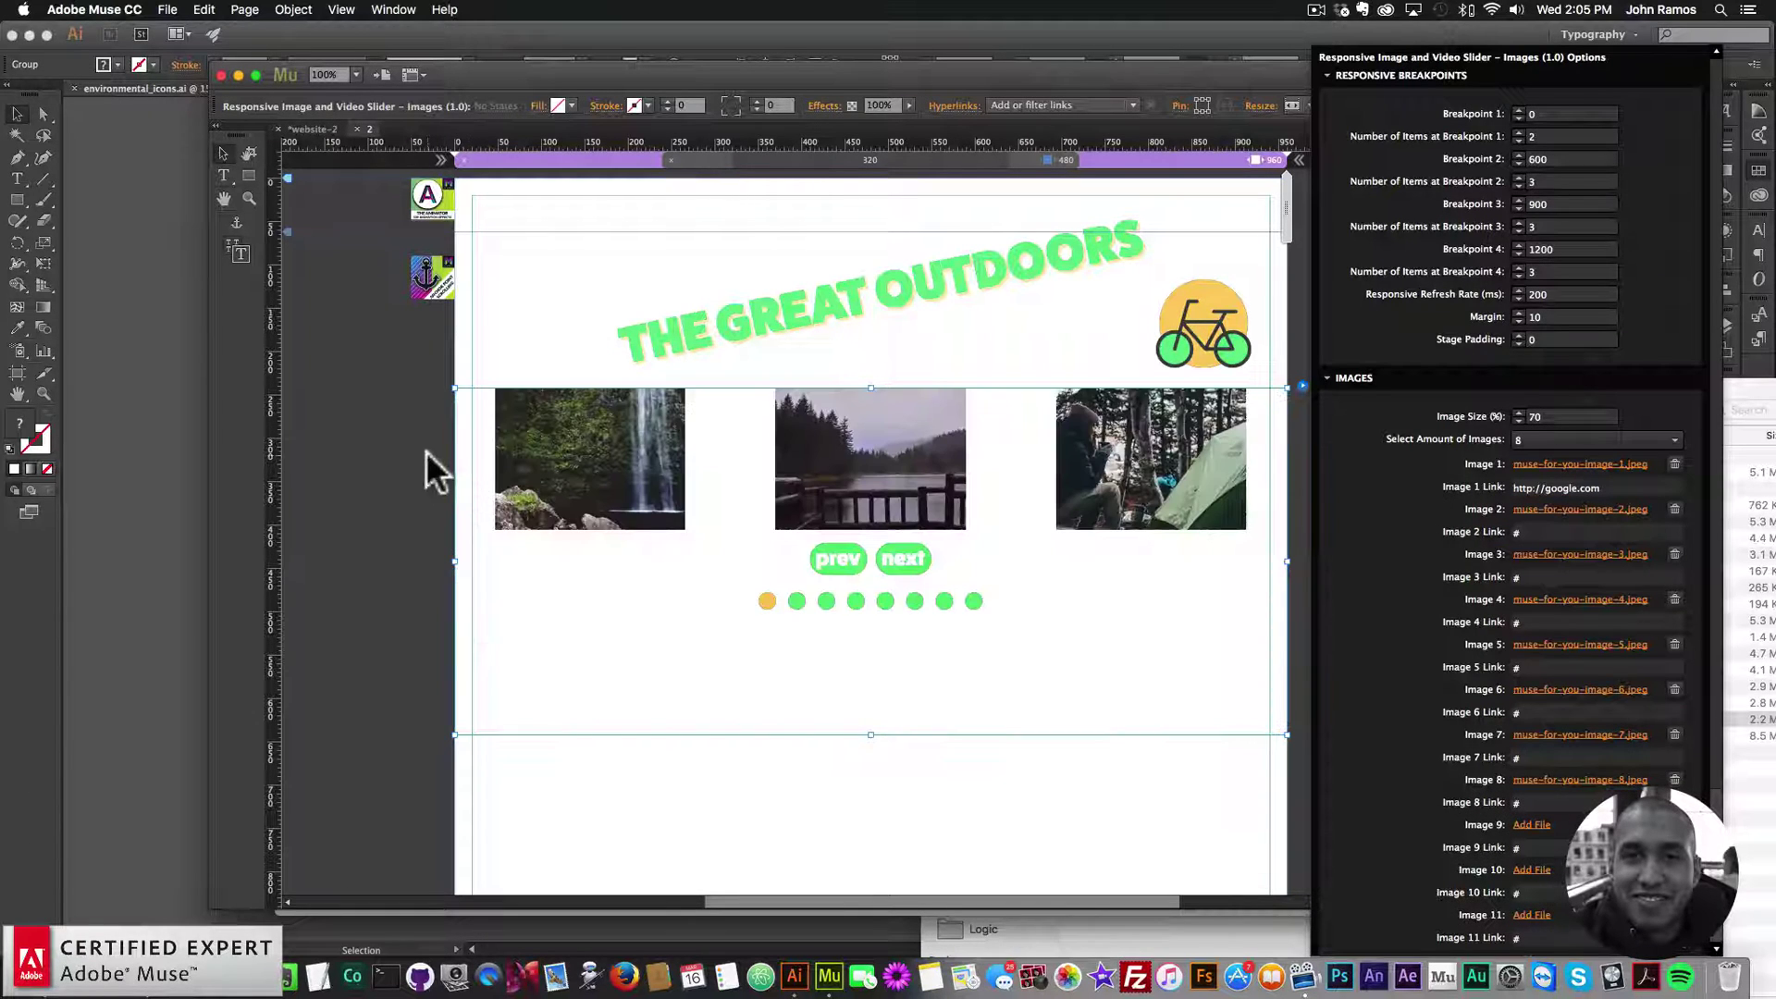
pyautogui.click(408, 468)
# - Preview page 2 in the browser, check the lake image's external link, advance through the slider images, and return to Muse
pyautogui.click(166, 9)
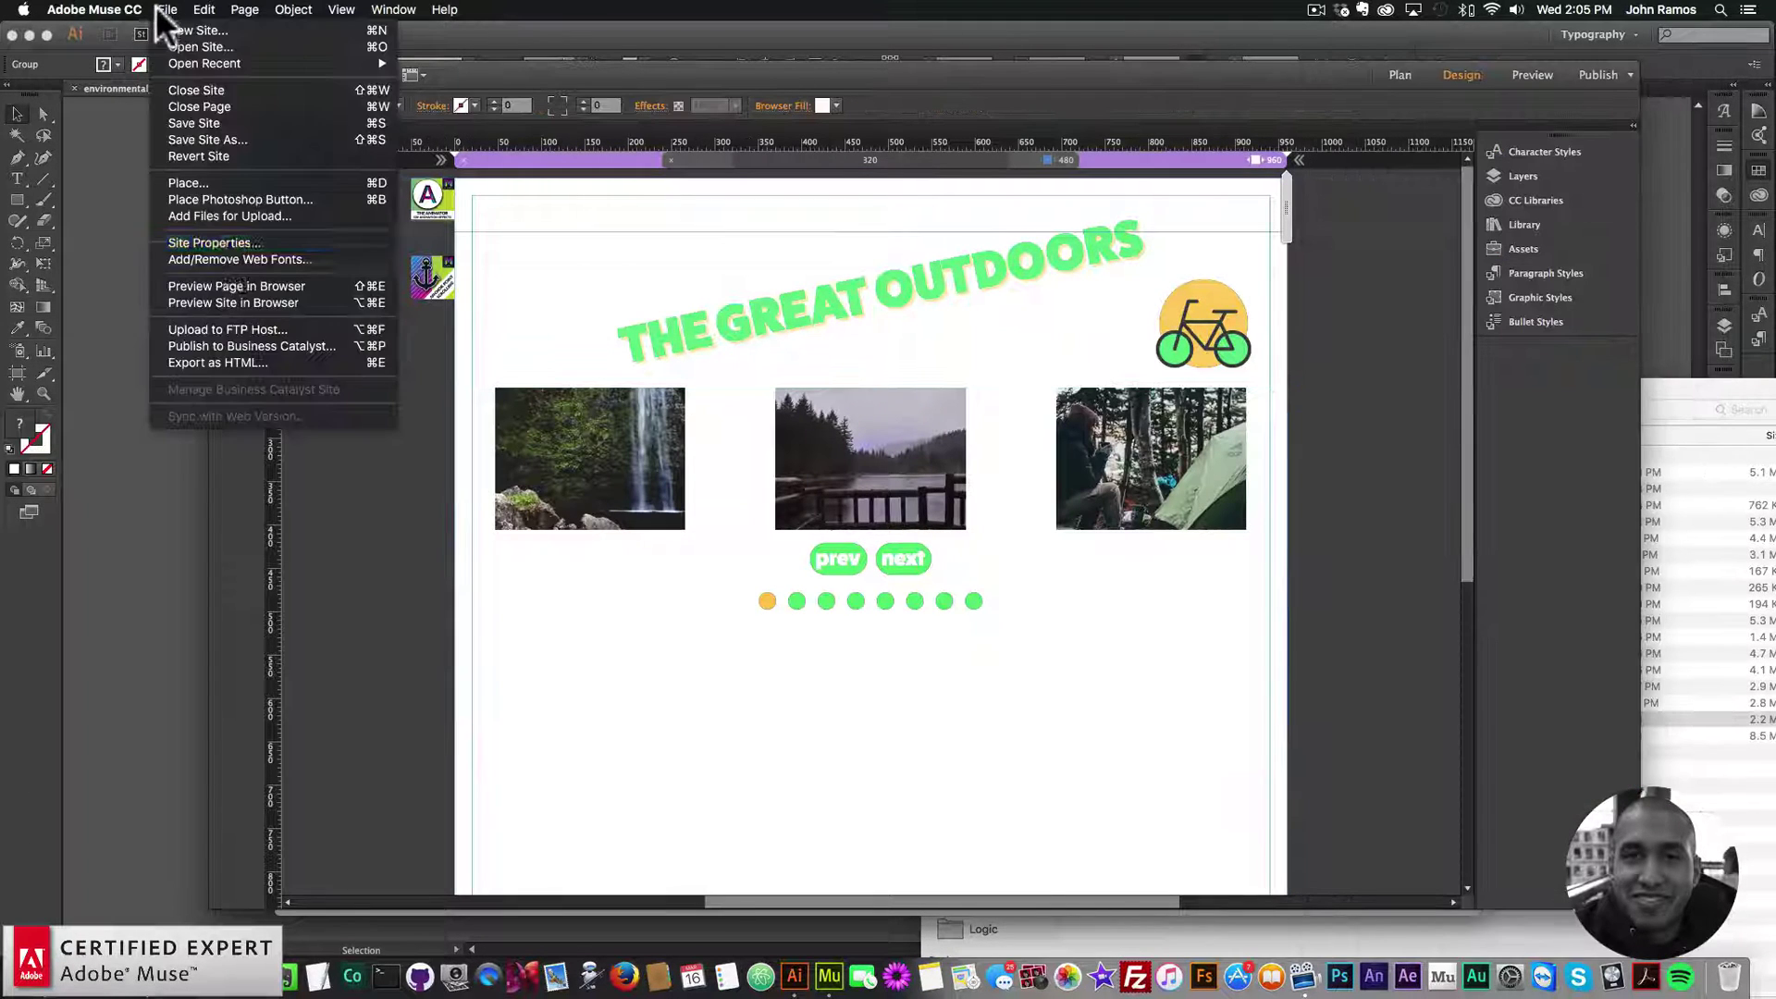
pyautogui.click(228, 285)
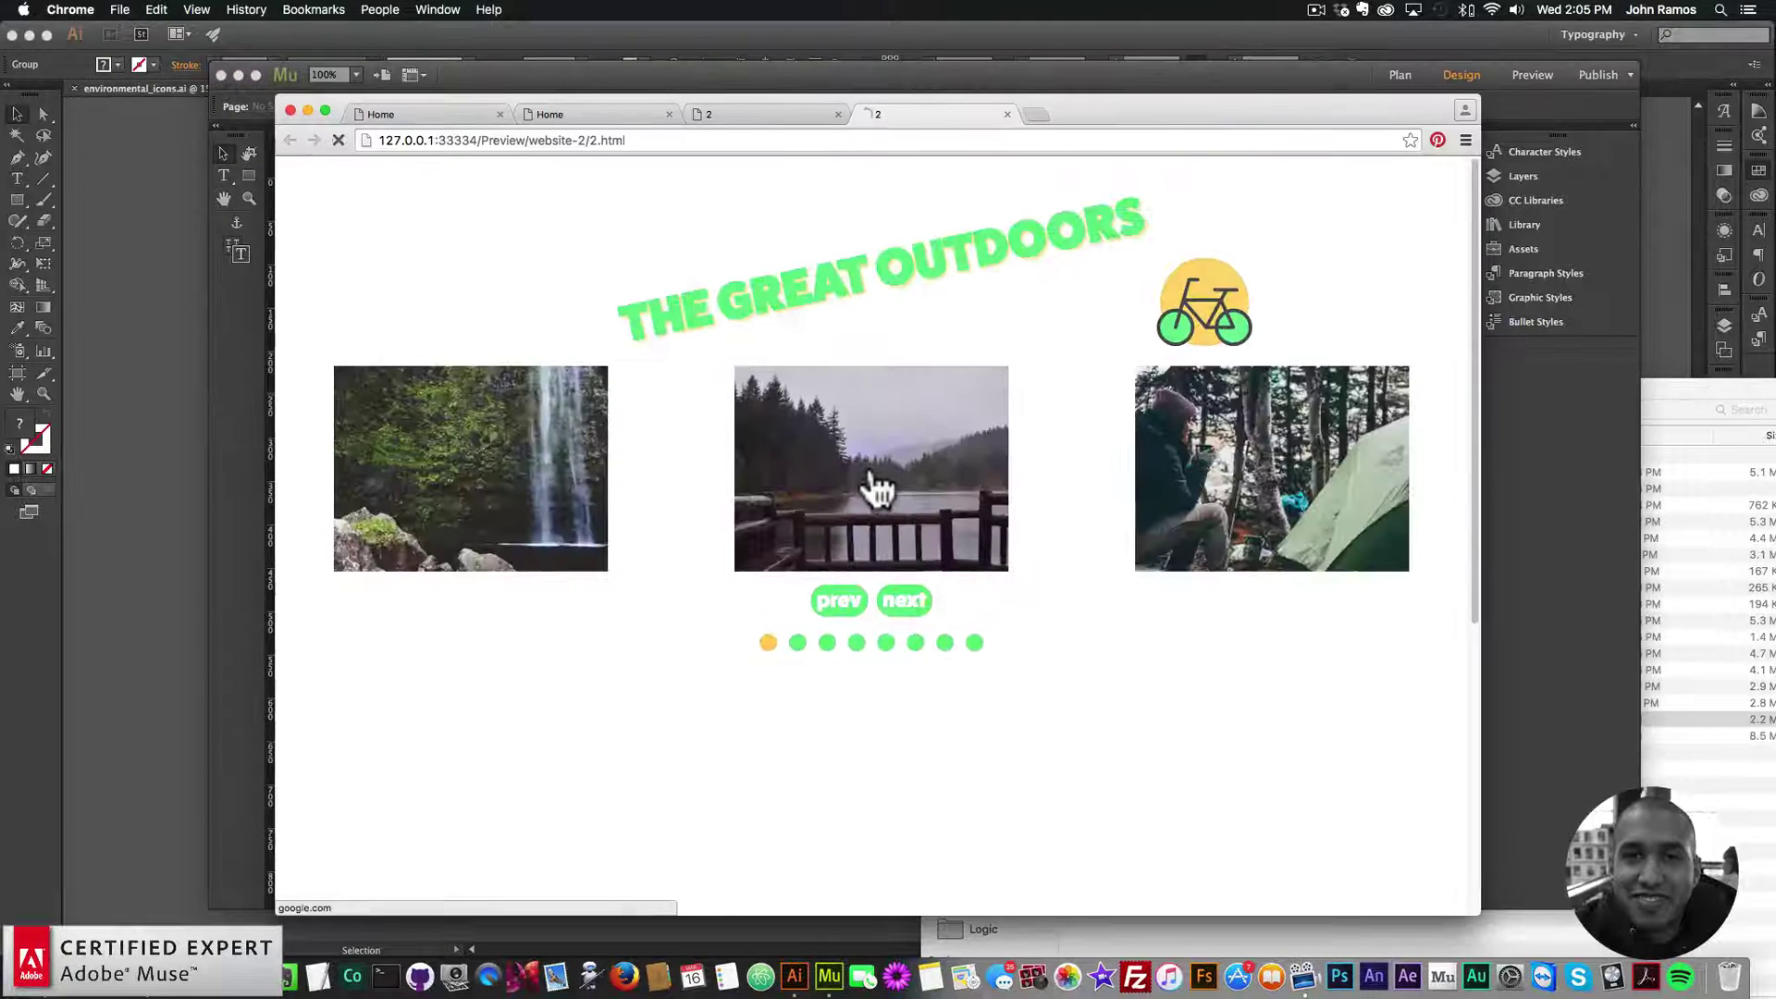
pyautogui.press('super+t')
pyautogui.click(928, 606)
pyautogui.click(916, 610)
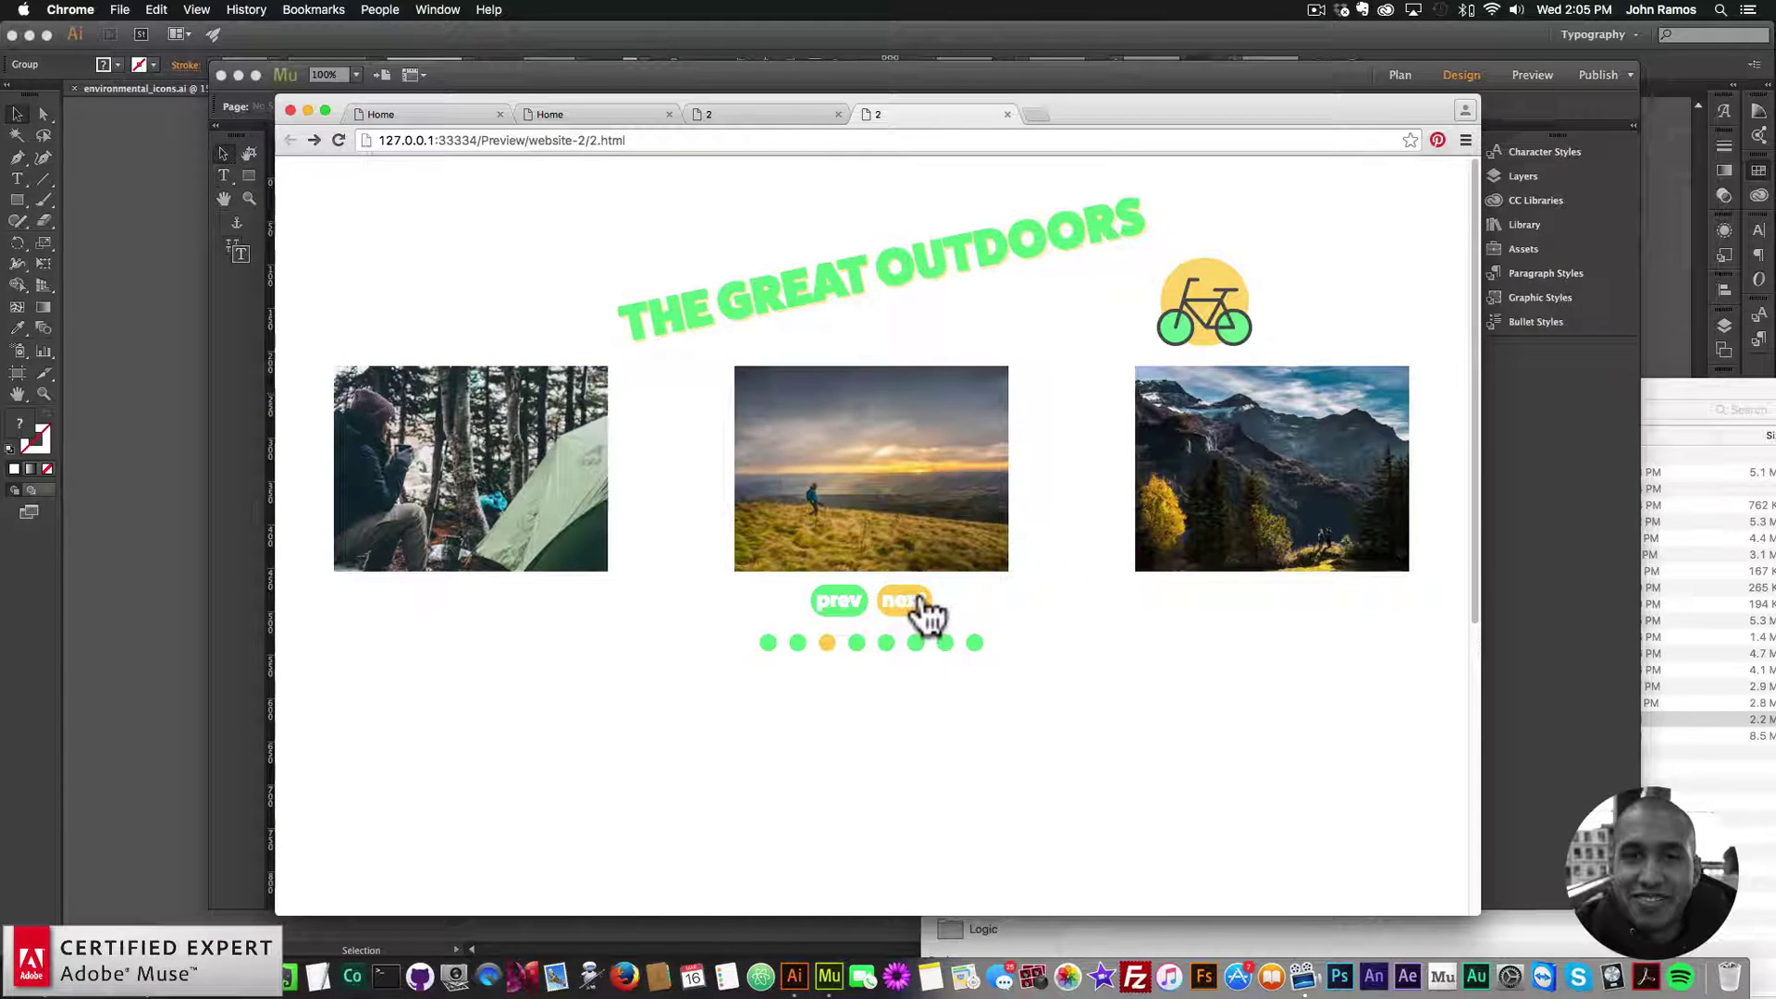
pyautogui.click(925, 606)
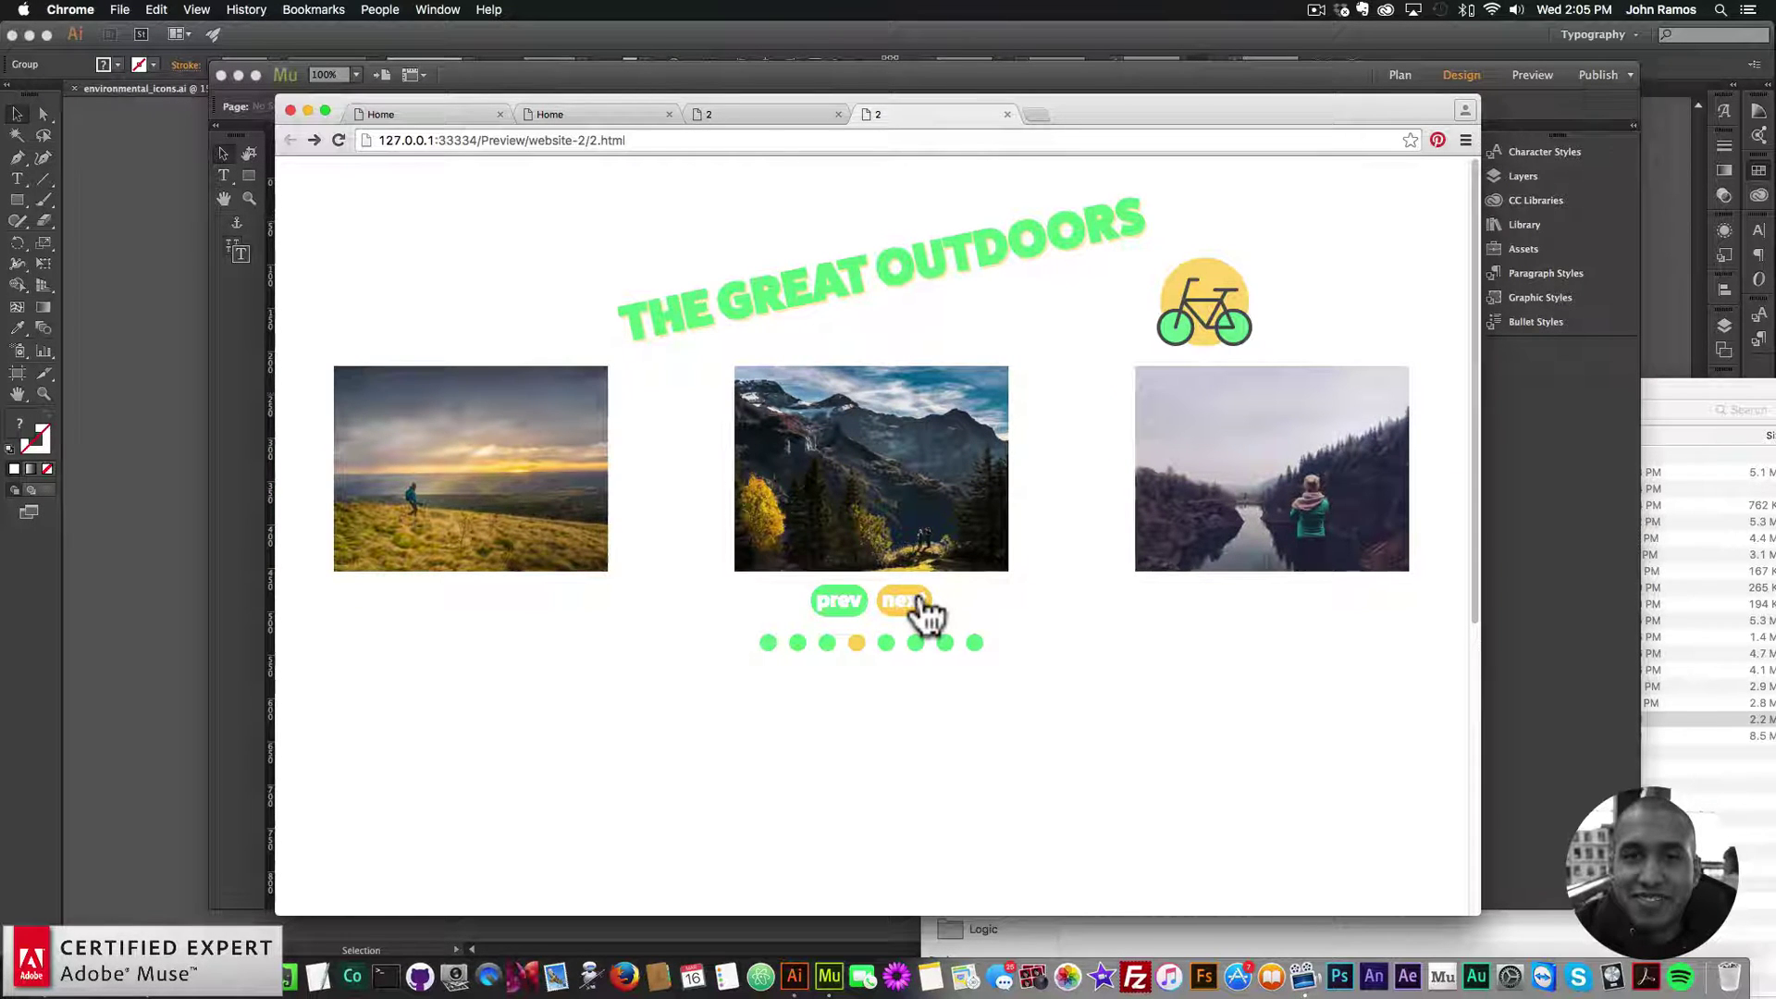
pyautogui.click(923, 605)
pyautogui.click(904, 606)
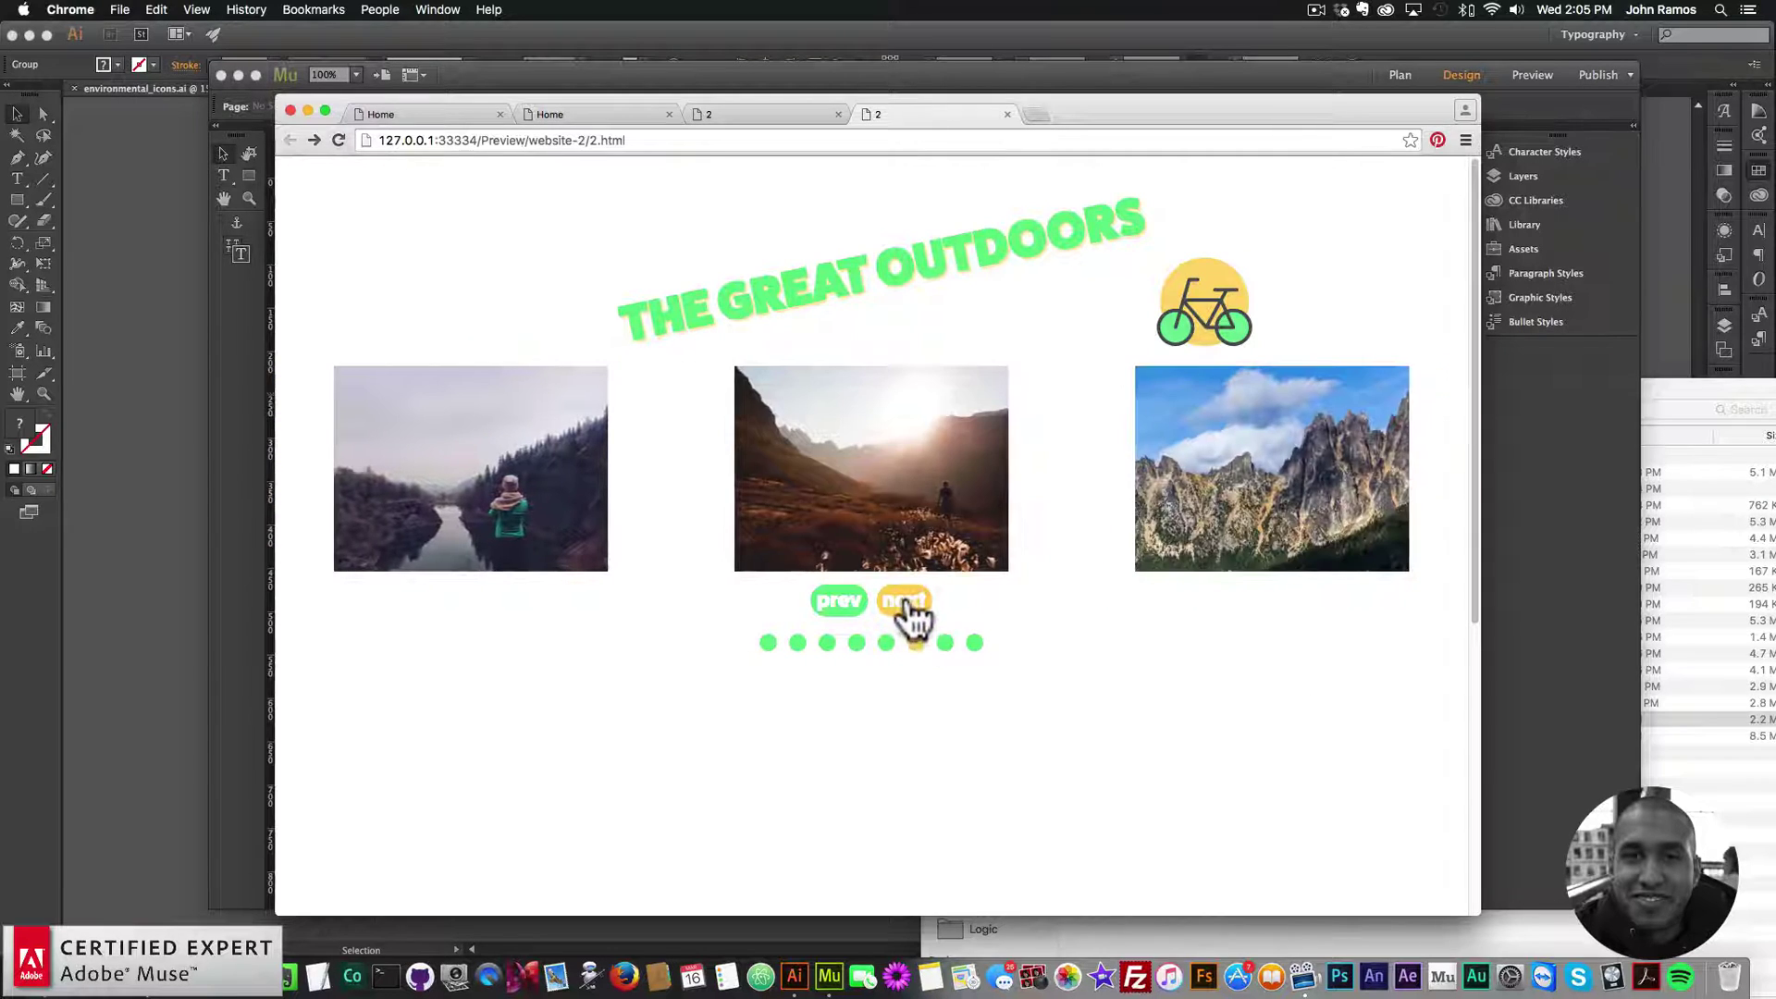
pyautogui.click(908, 603)
pyautogui.click(1585, 573)
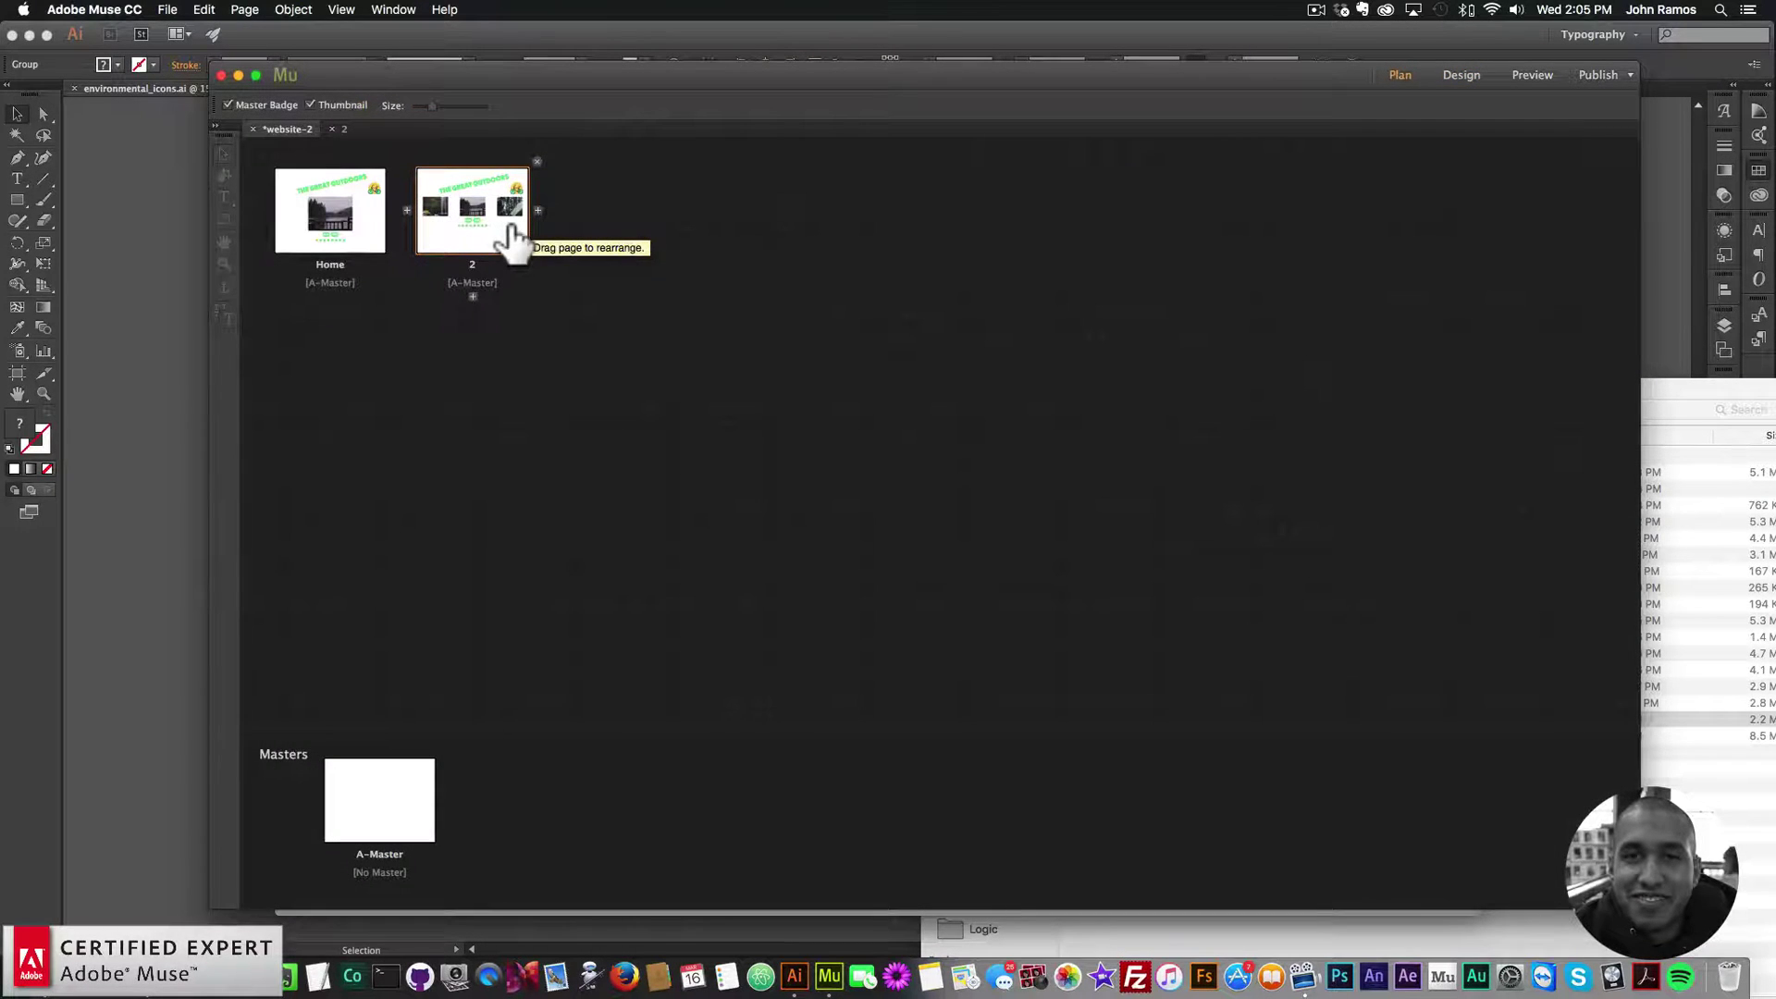
# - Duplicate page 2 in the site plan and name the copy 3
pyautogui.rightClick(498, 207)
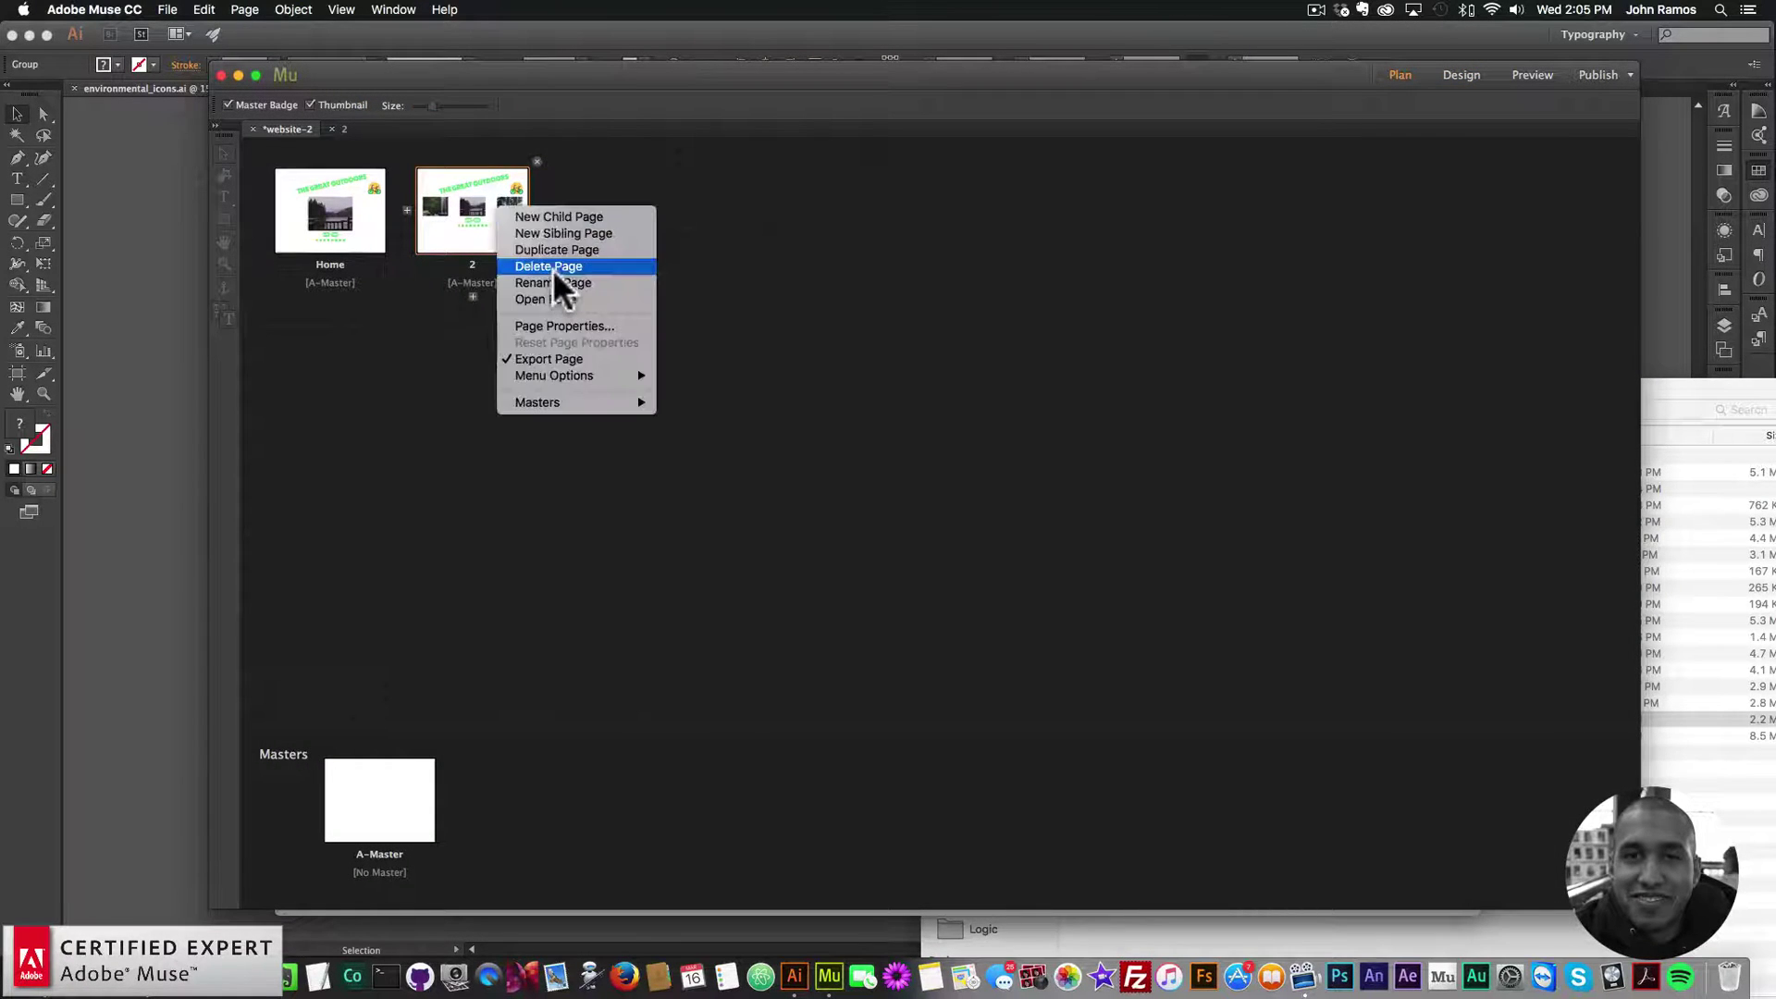
pyautogui.click(546, 249)
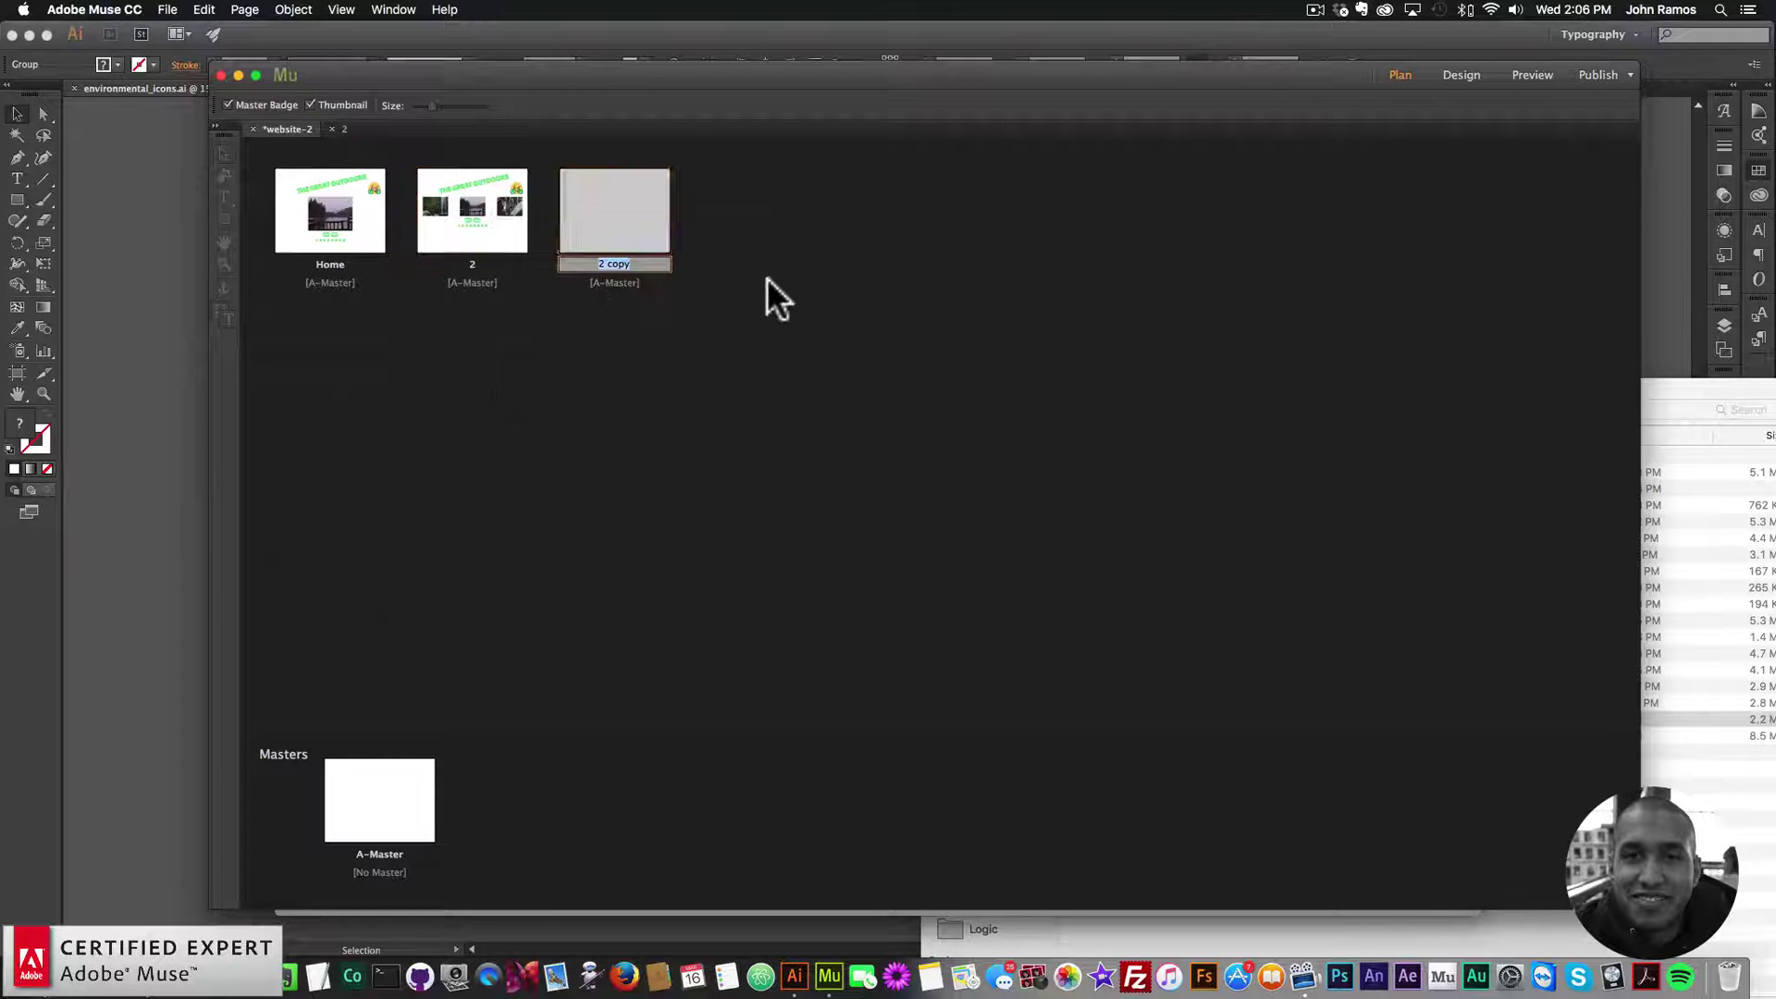
pyautogui.write('3')
pyautogui.press('Return')
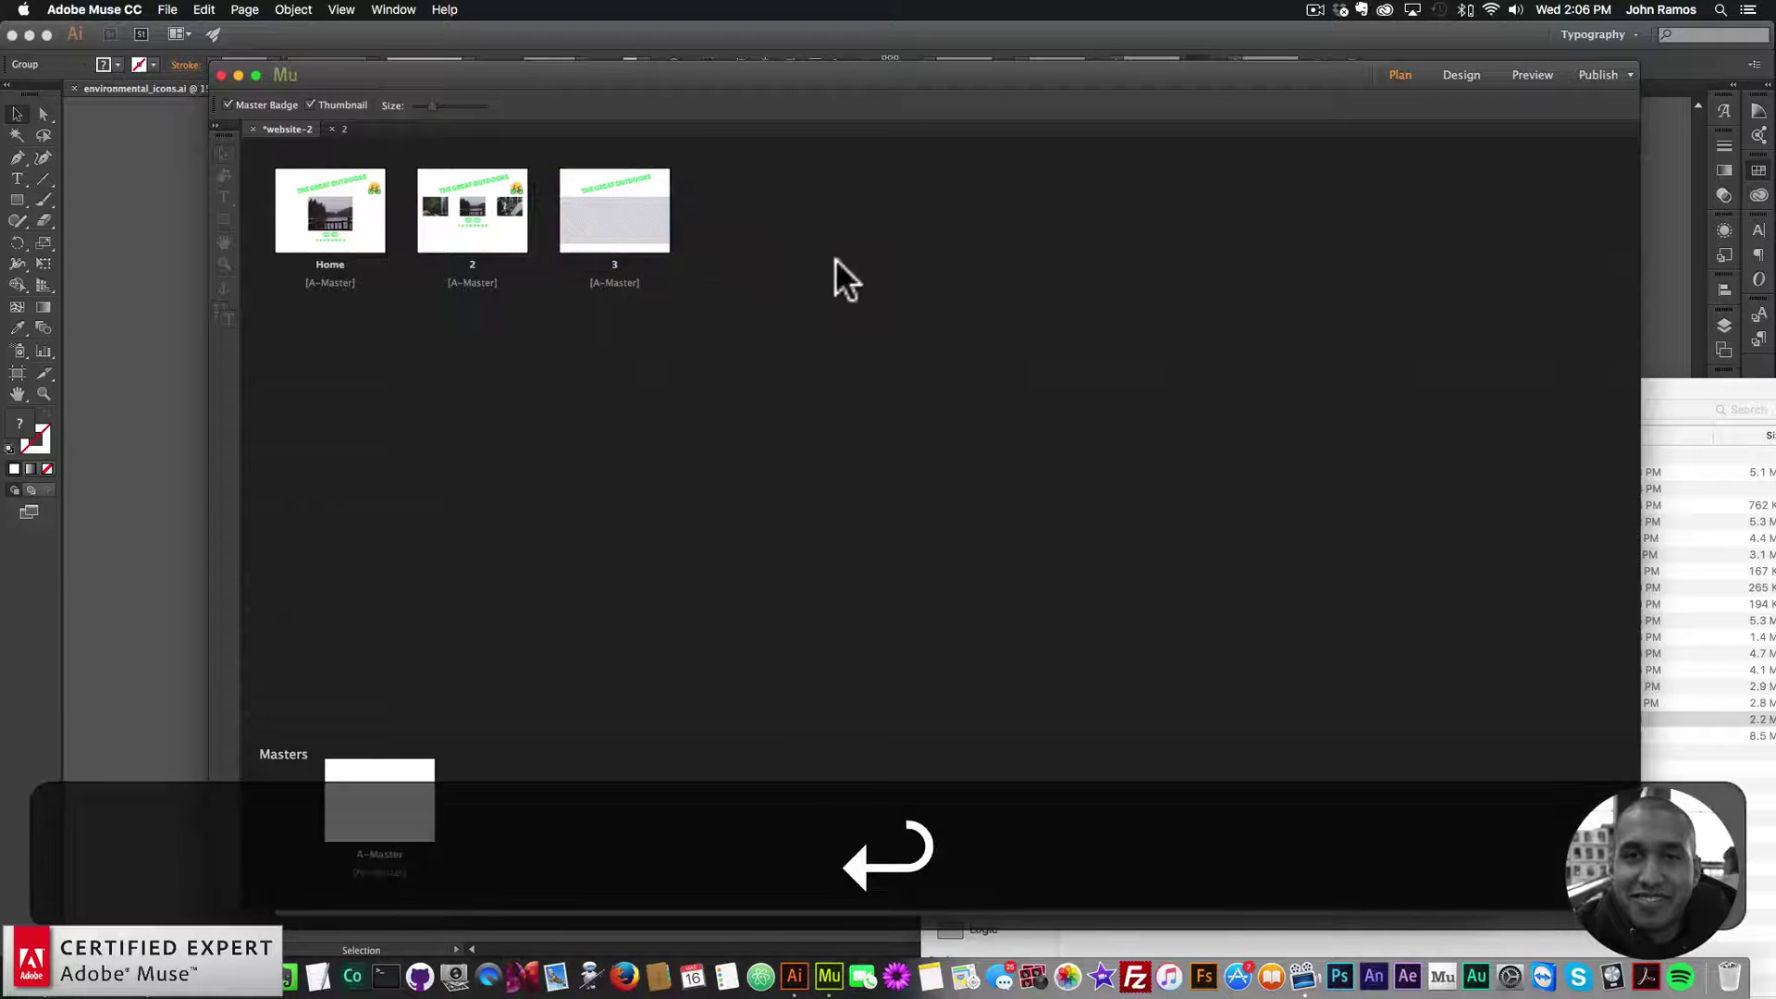
# - Open page 3 for editing and delete its image slider widget
pyautogui.doubleClick(626, 216)
pyautogui.click(1060, 546)
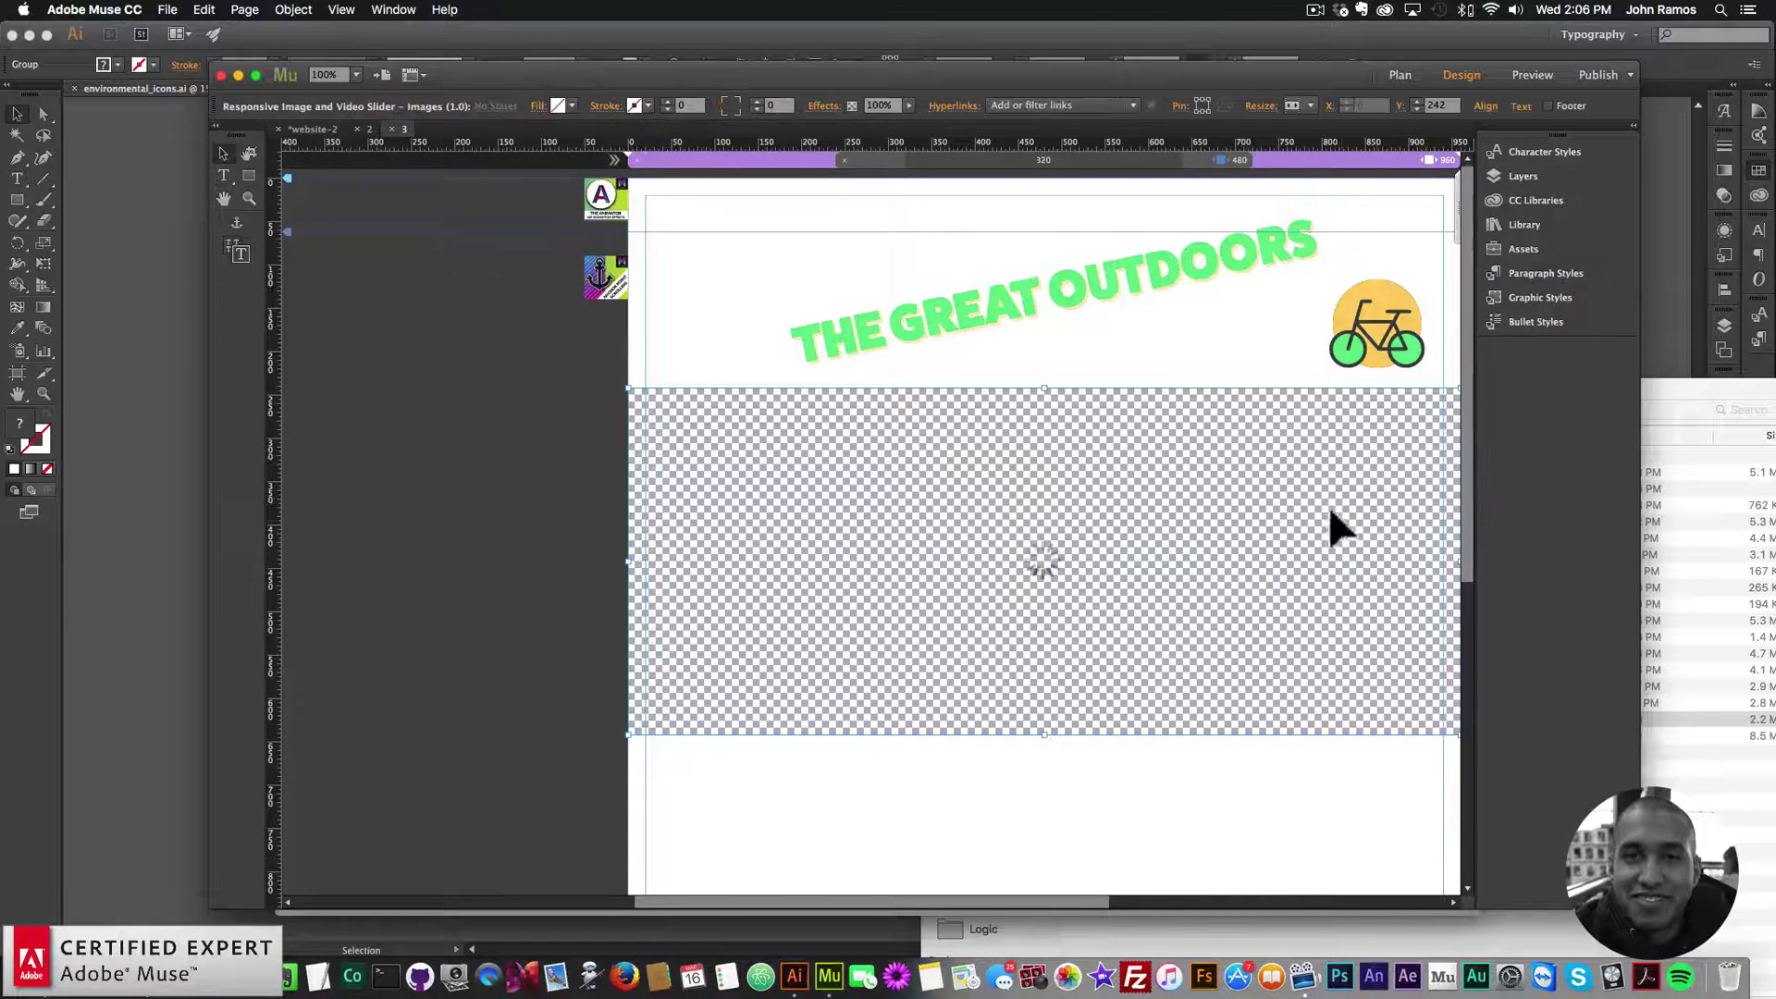
pyautogui.press('BackSpace')
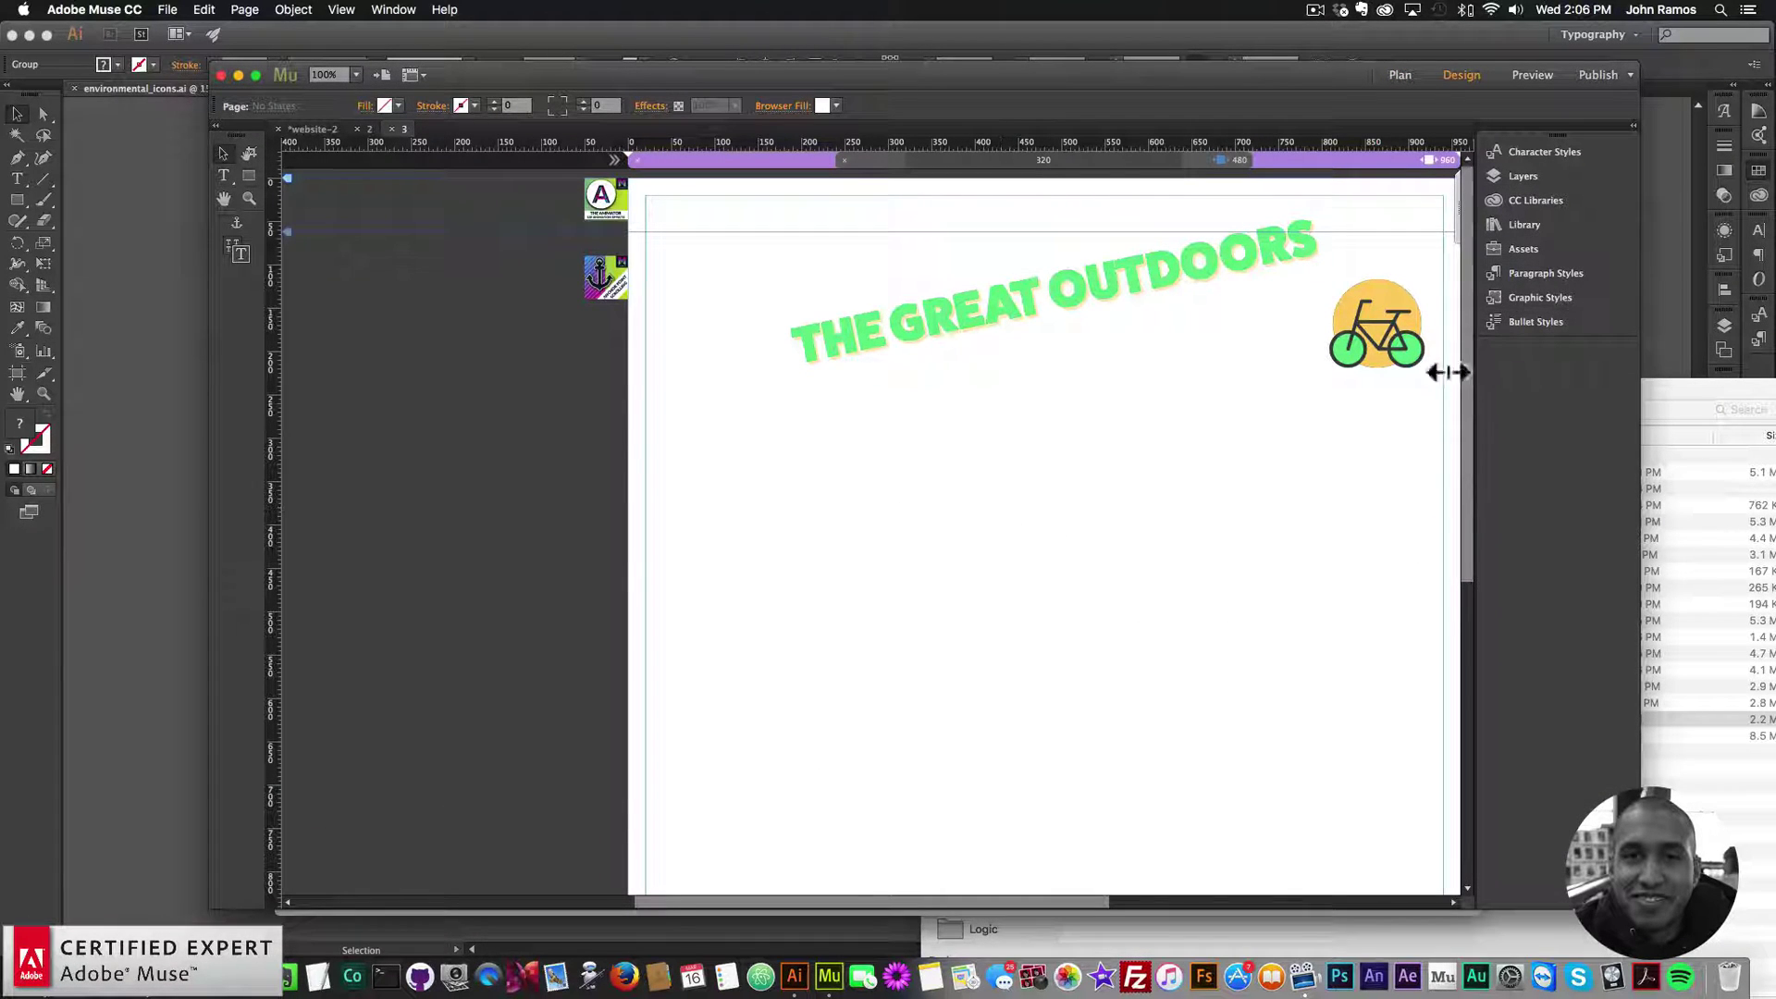
# - Search the widget library for "video slider" and place the Video Slider below the page heading at X 200, Y 364
pyautogui.moveTo(730, 911); pyautogui.dragTo(836, 913)
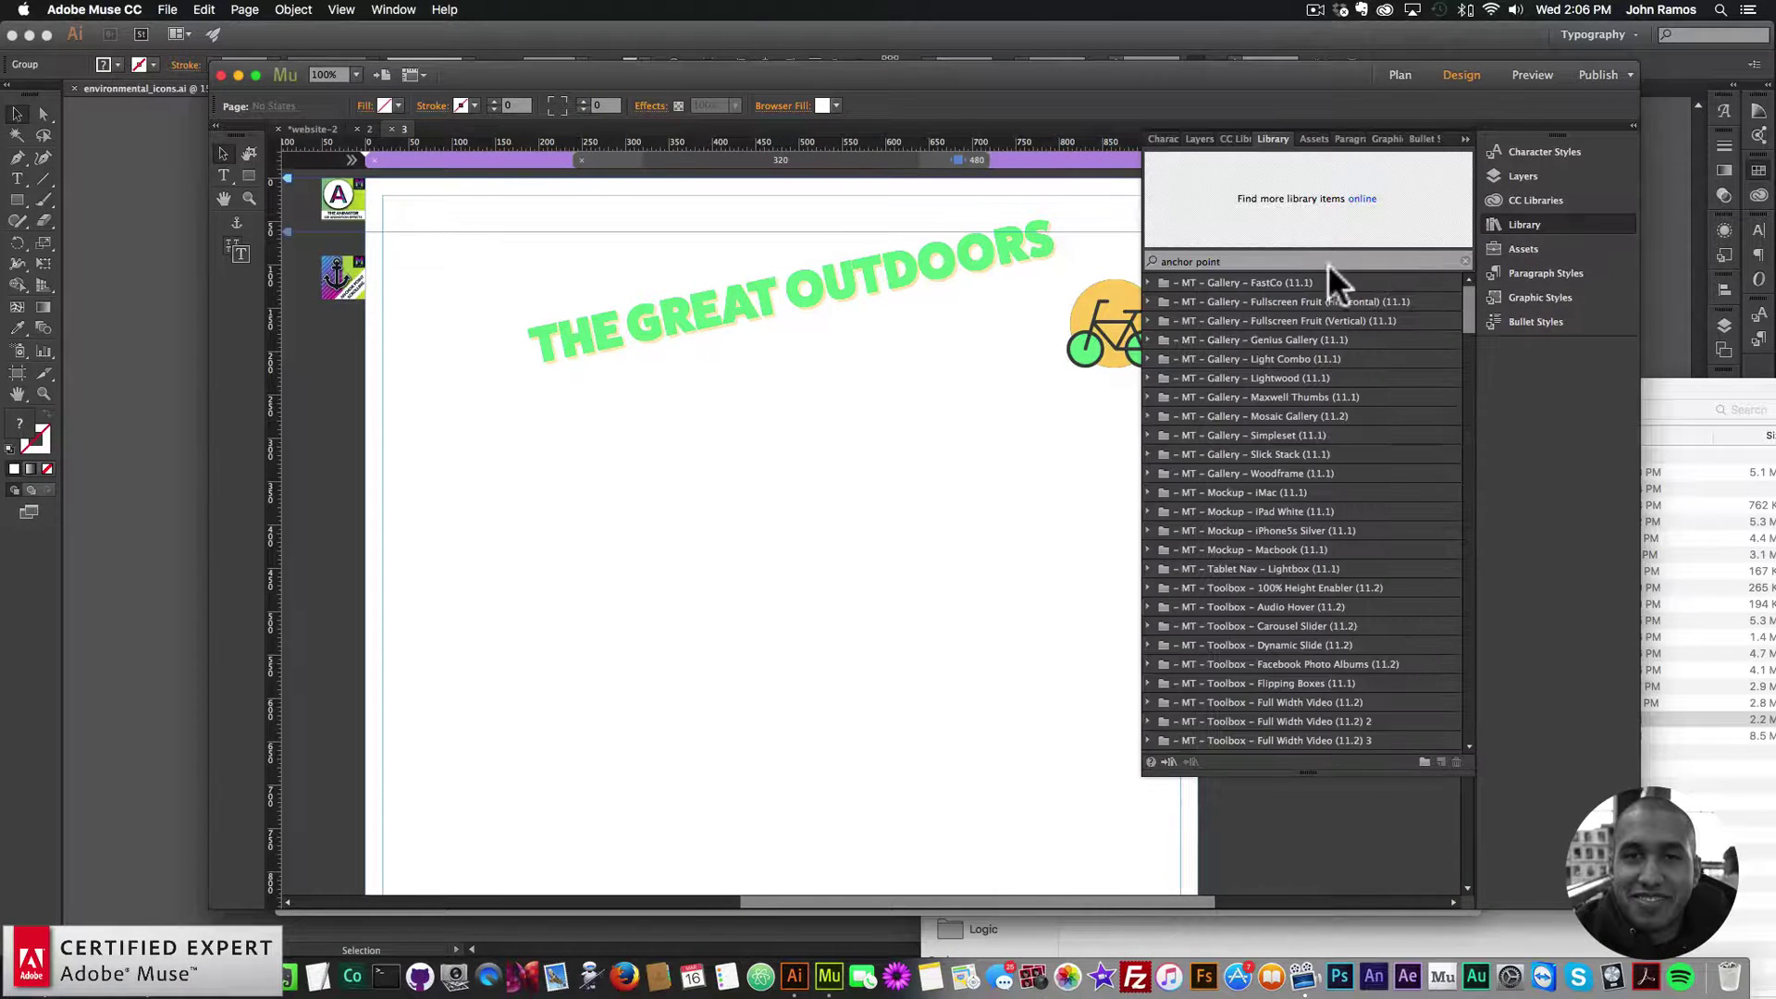
pyautogui.write('video slider')
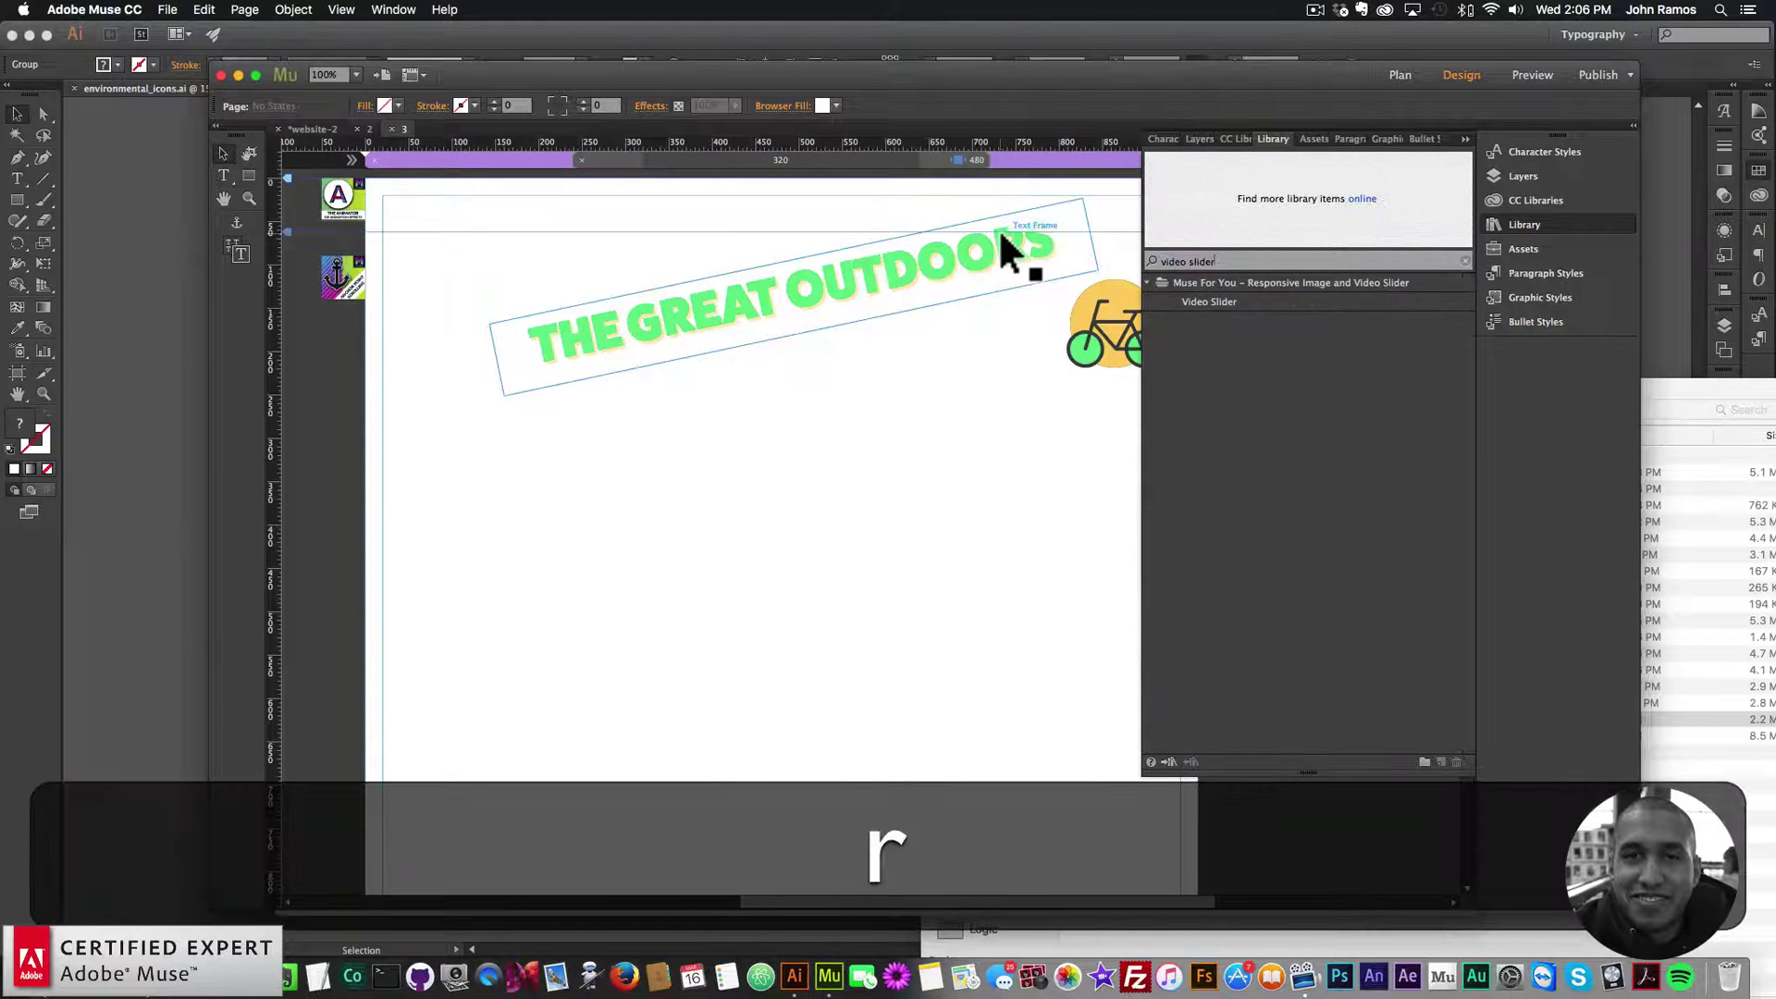
pyautogui.click(1209, 301)
pyautogui.moveTo(1193, 296); pyautogui.dragTo(693, 541)
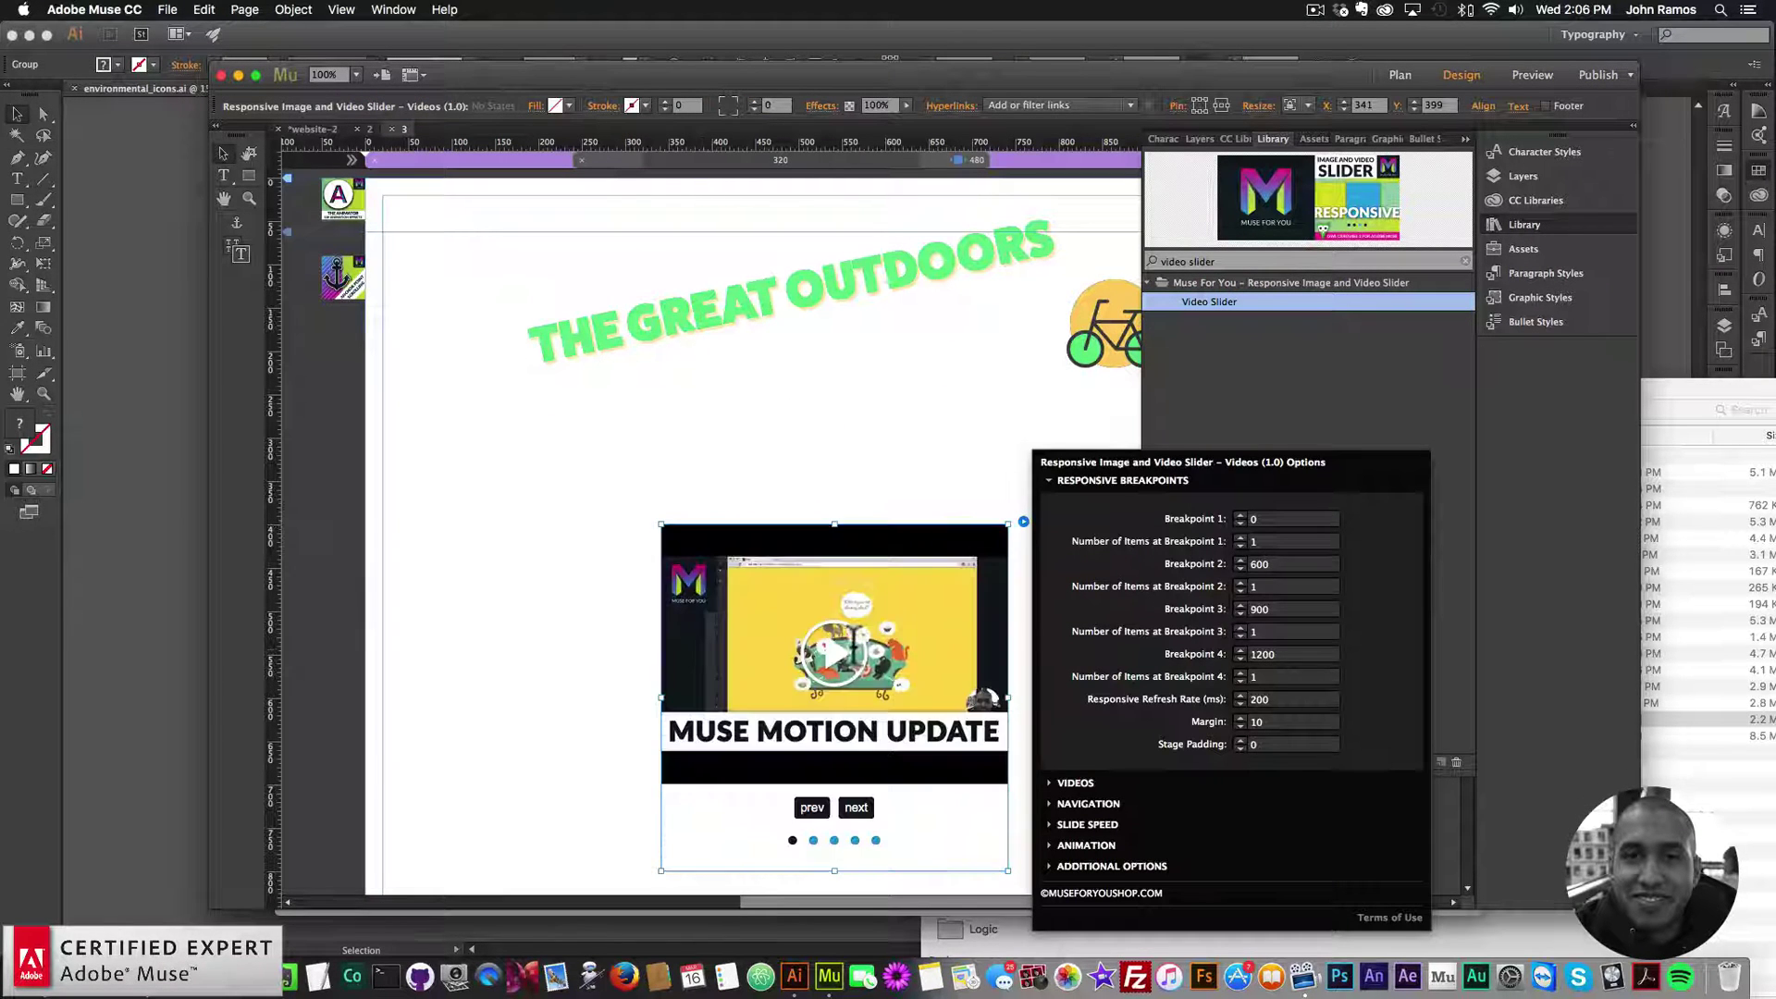
pyautogui.click(858, 644)
pyautogui.moveTo(792, 614); pyautogui.dragTo(669, 584)
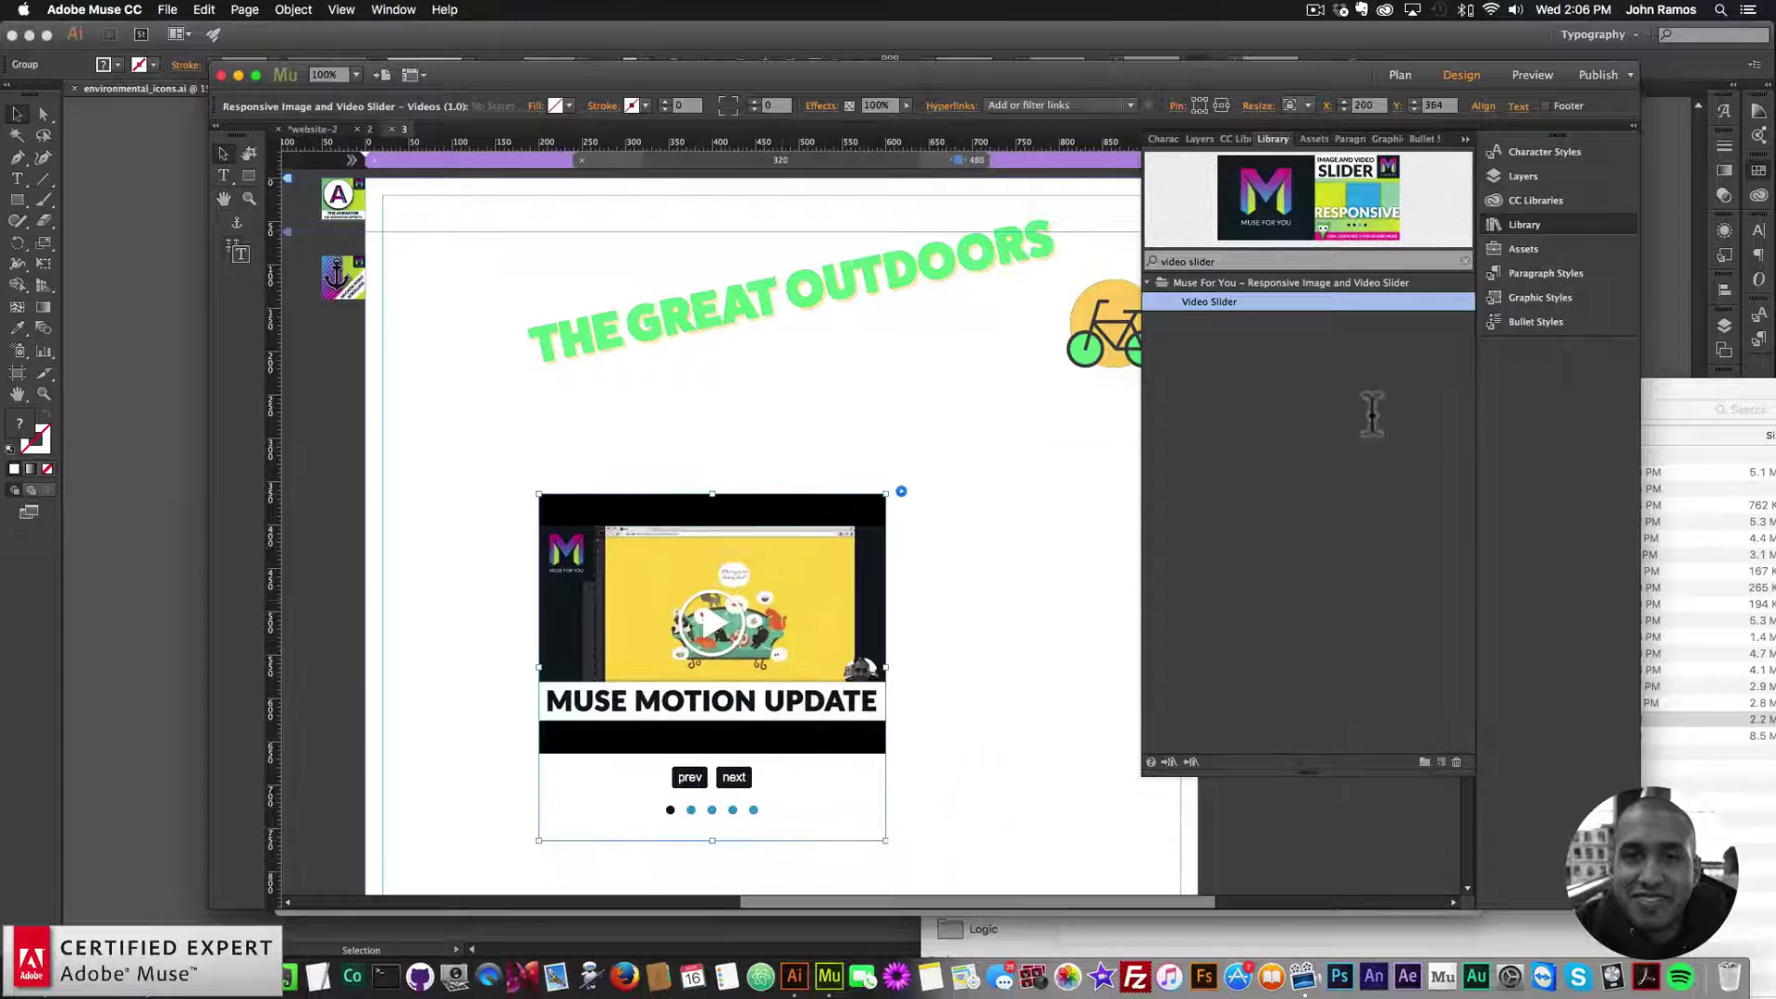
# - Close the library and review the video slider's video height, background color, amount and link options
pyautogui.click(1524, 224)
pyautogui.click(901, 491)
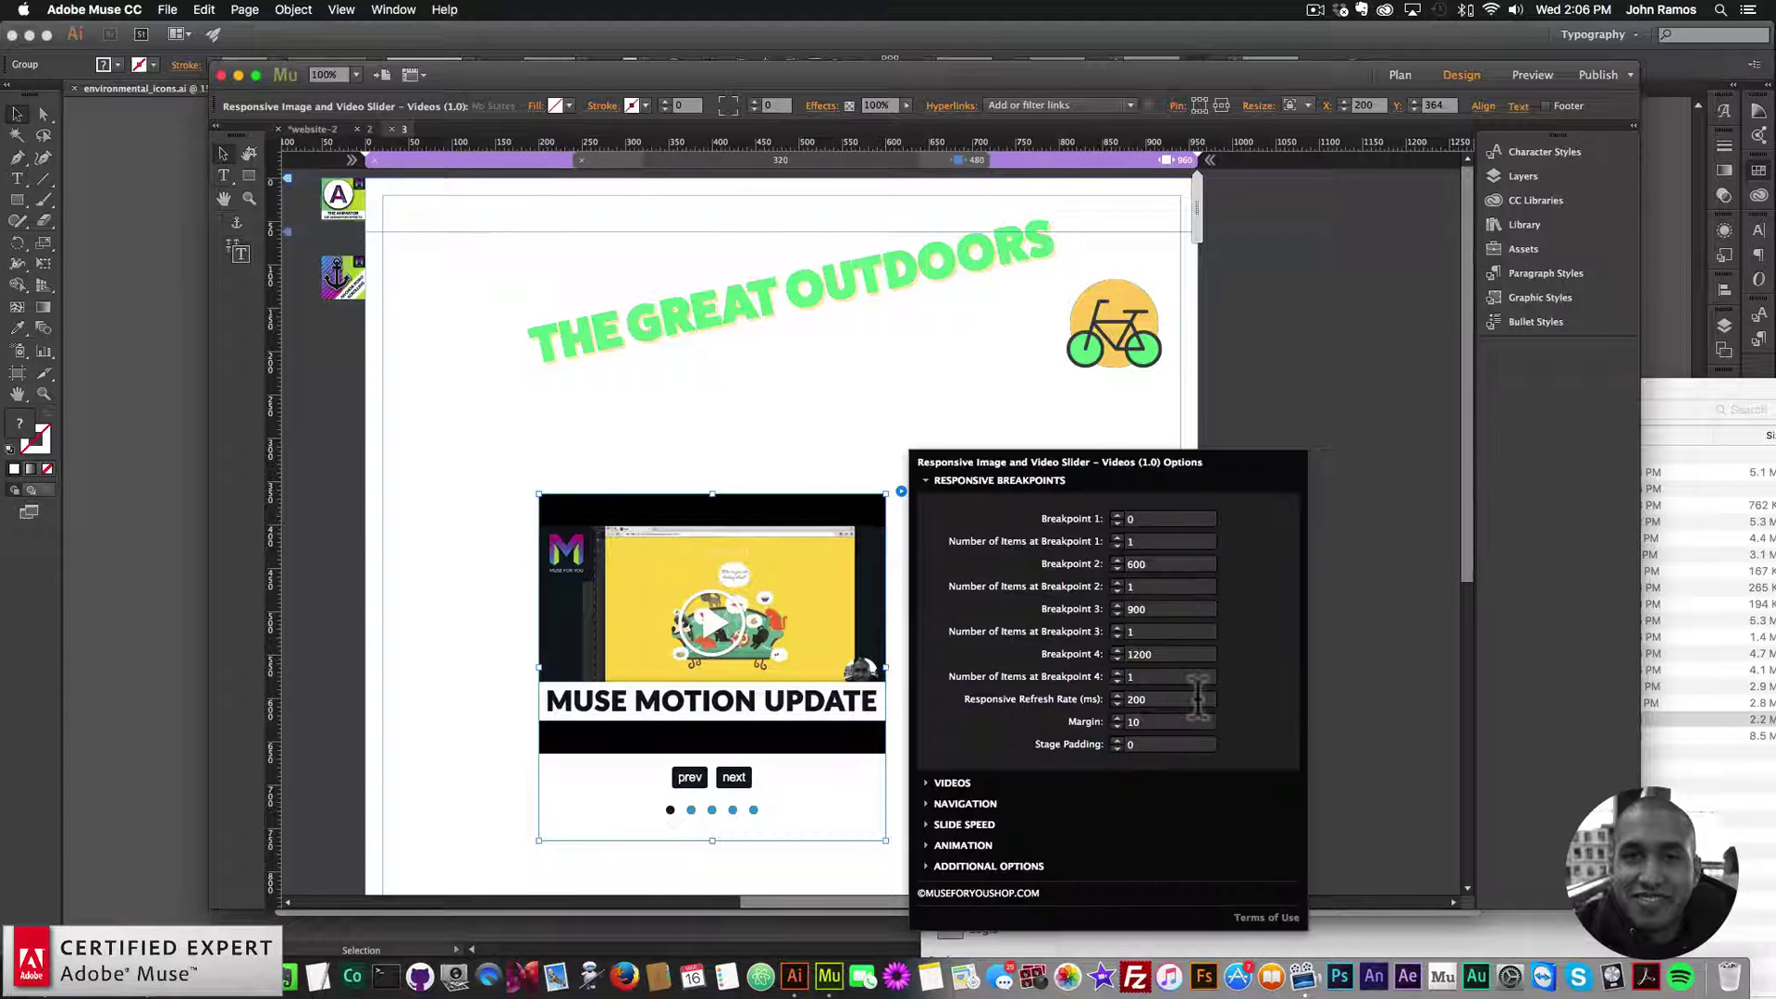
pyautogui.click(951, 783)
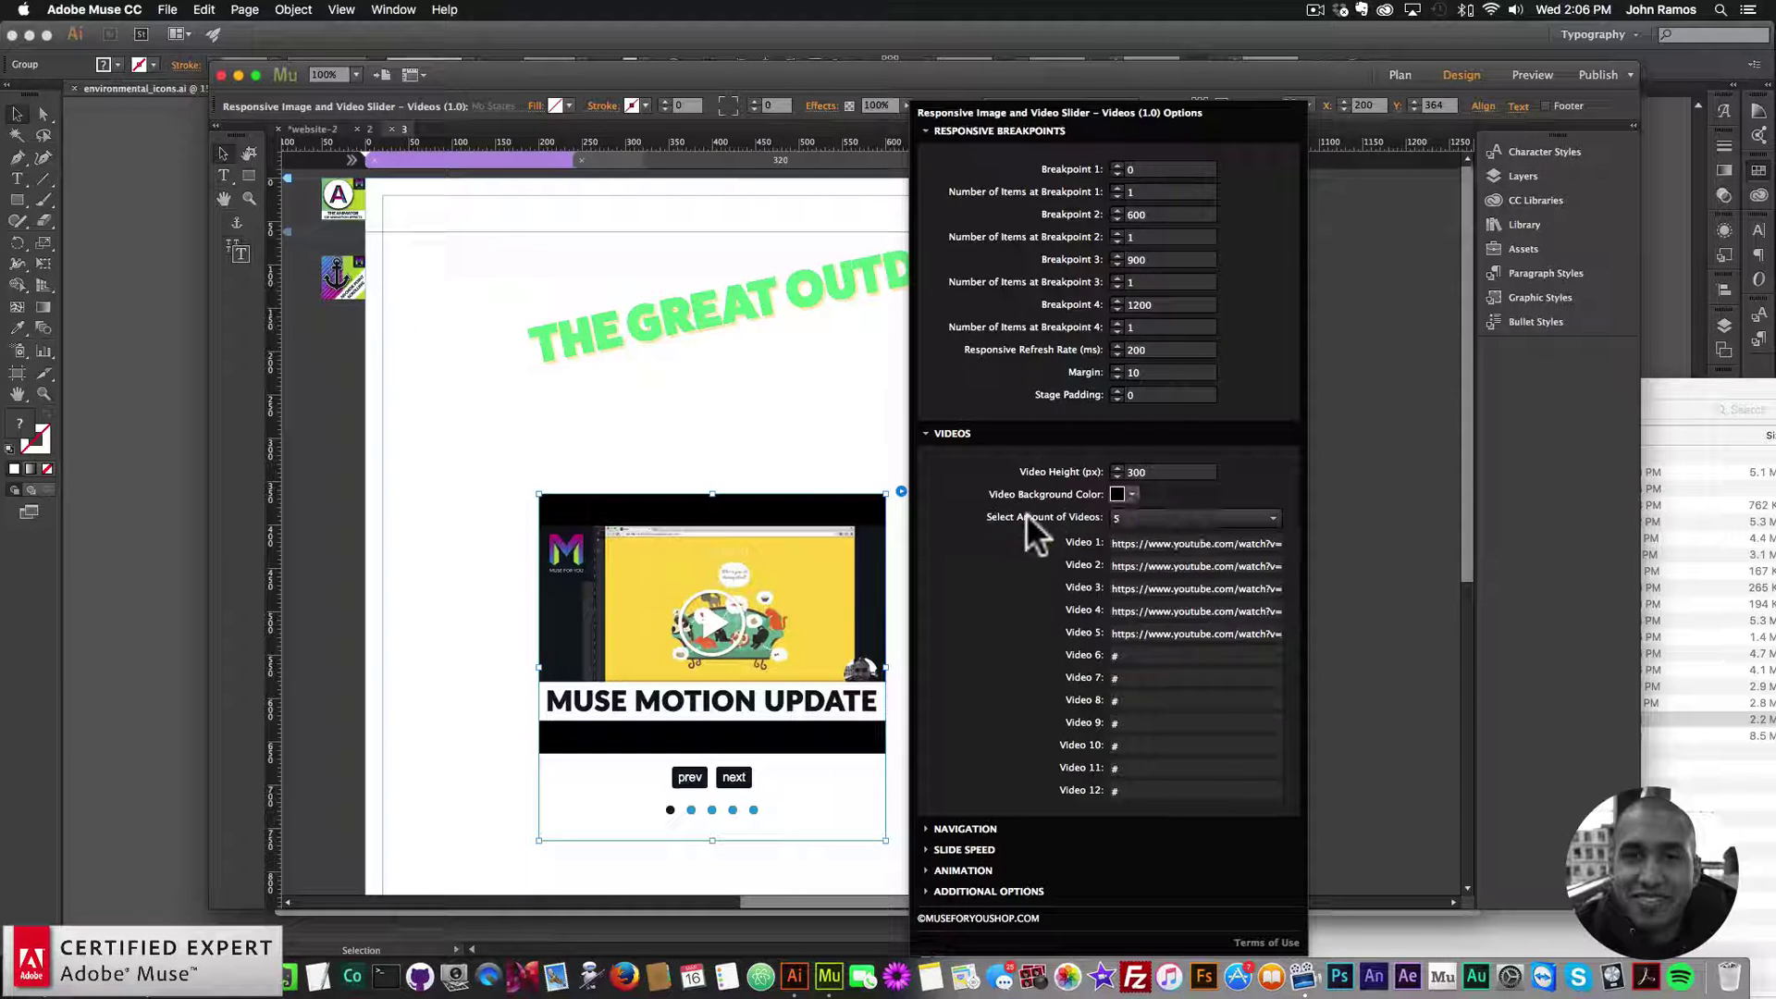
pyautogui.click(862, 581)
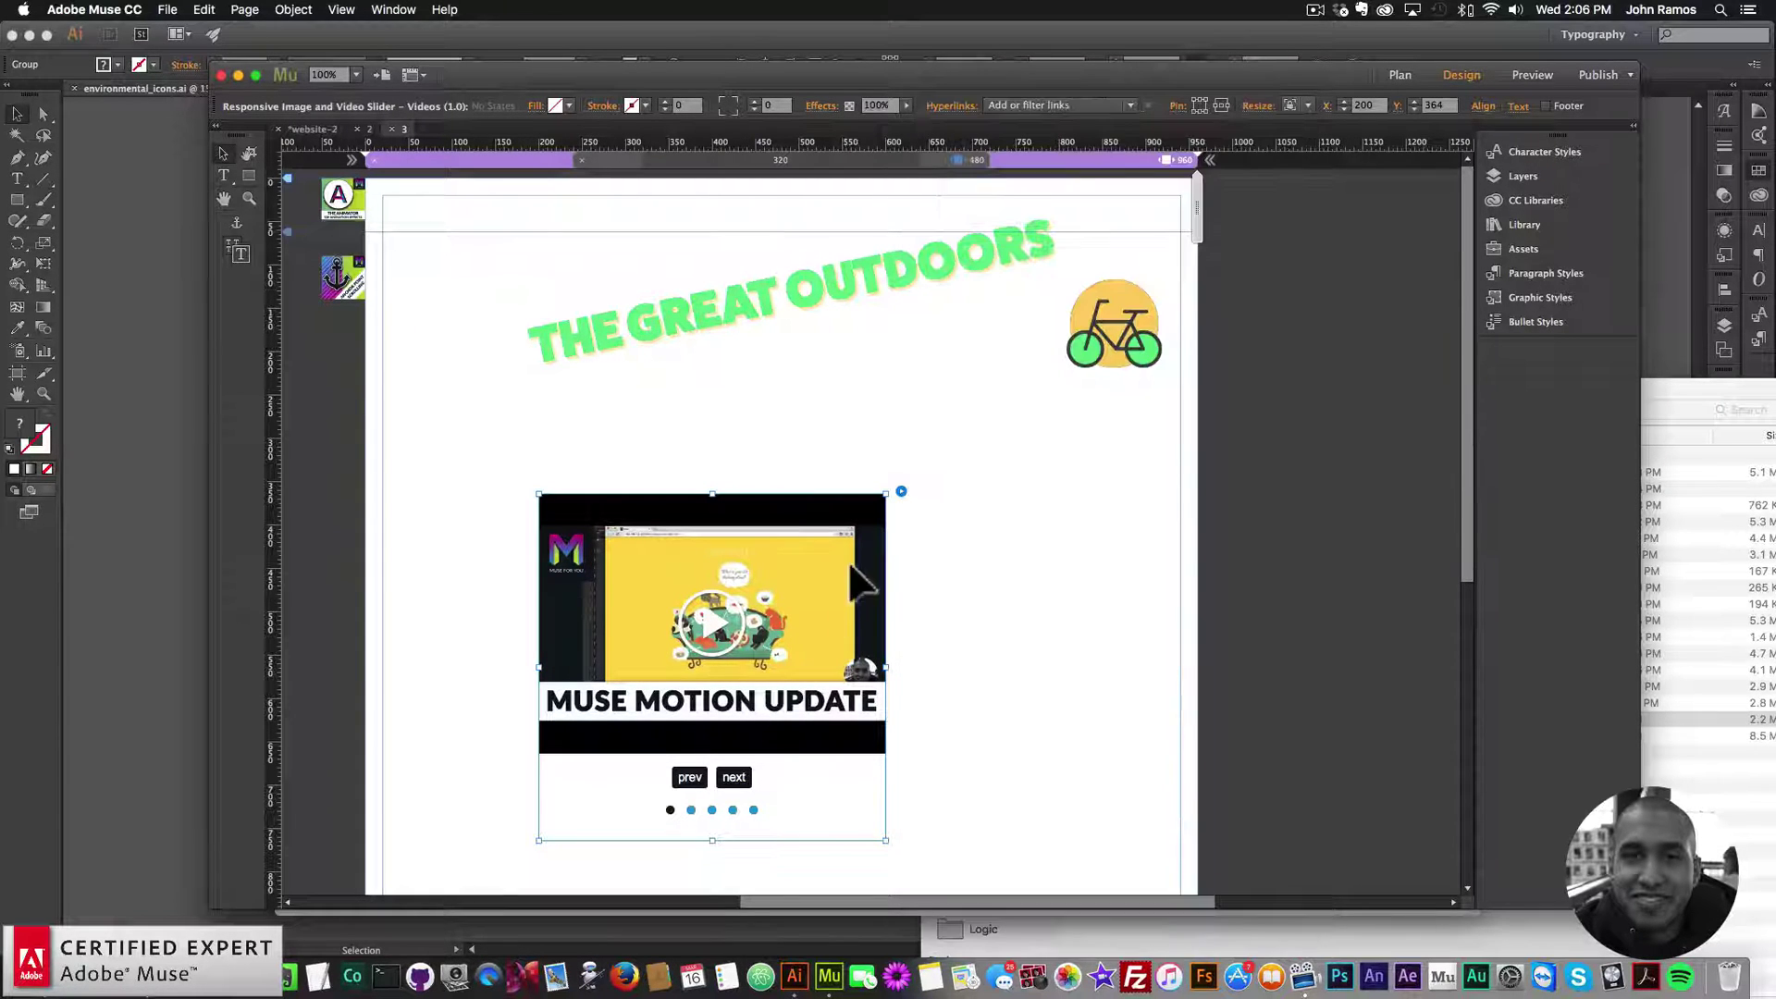
# - Set the video slider to Stretch to Browser Width, move it up to Y 313, and deselect it
pyautogui.click(1295, 107)
pyautogui.click(1318, 181)
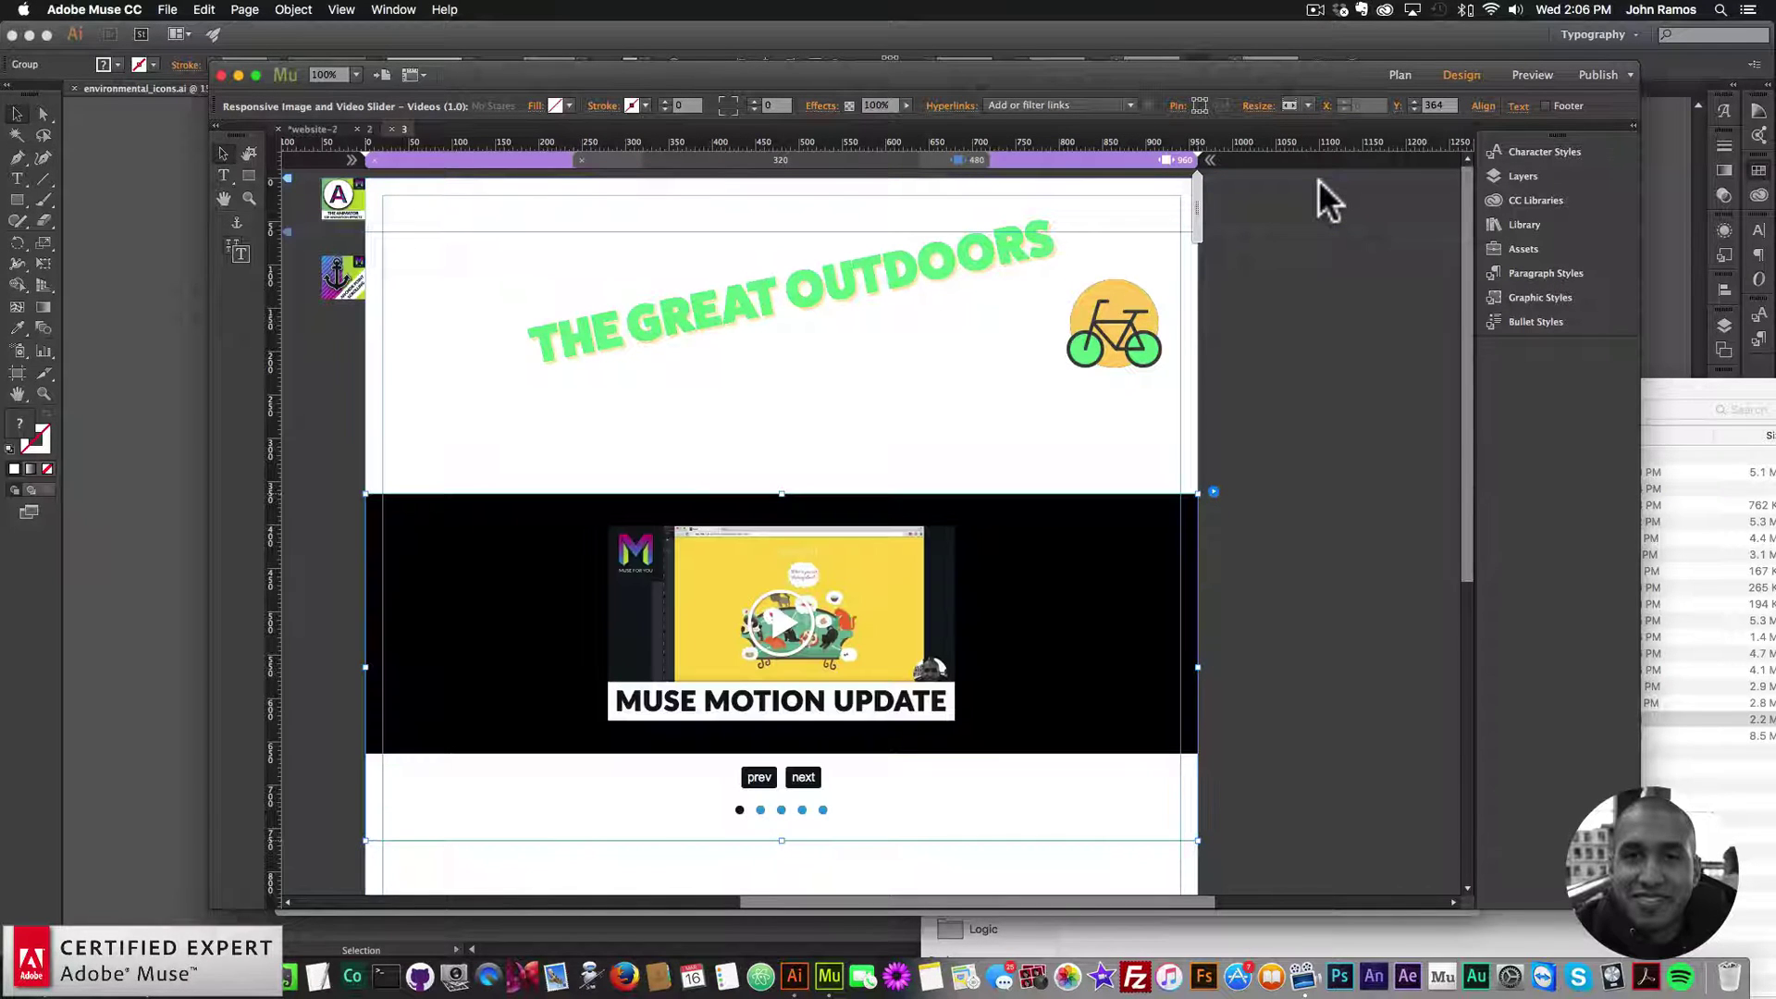
pyautogui.click(1302, 104)
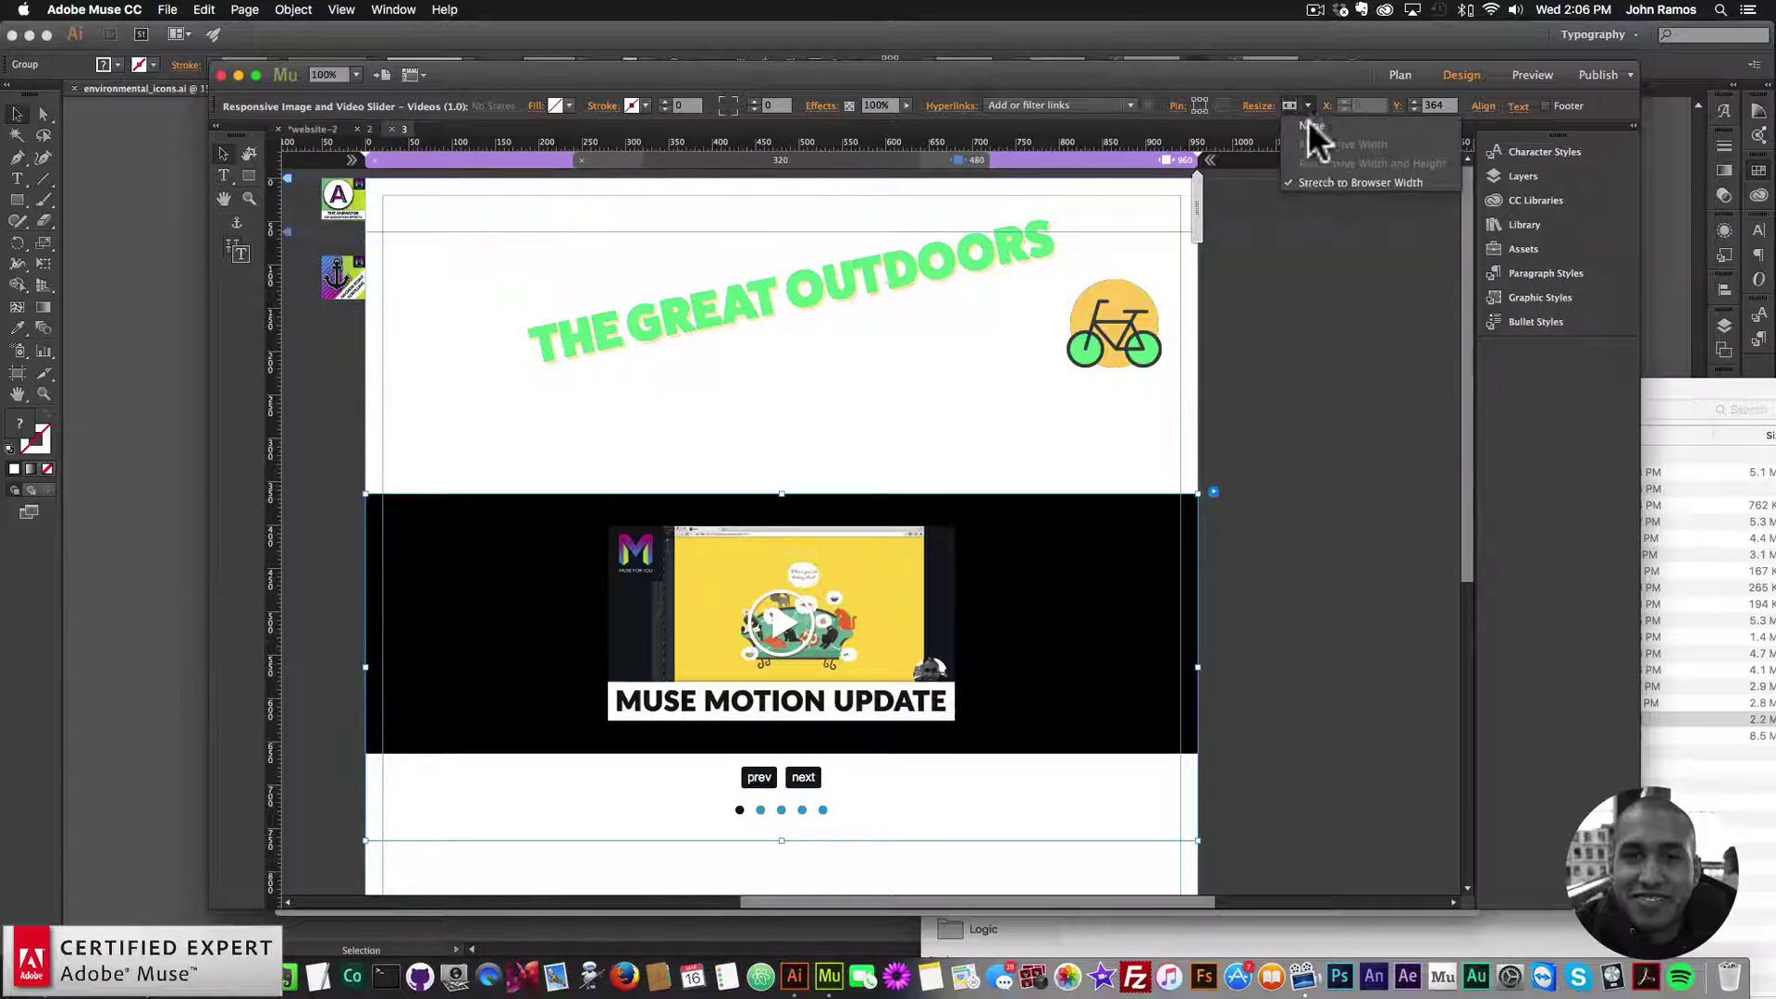
pyautogui.click(1321, 181)
pyautogui.moveTo(756, 660); pyautogui.dragTo(757, 615)
pyautogui.click(1304, 554)
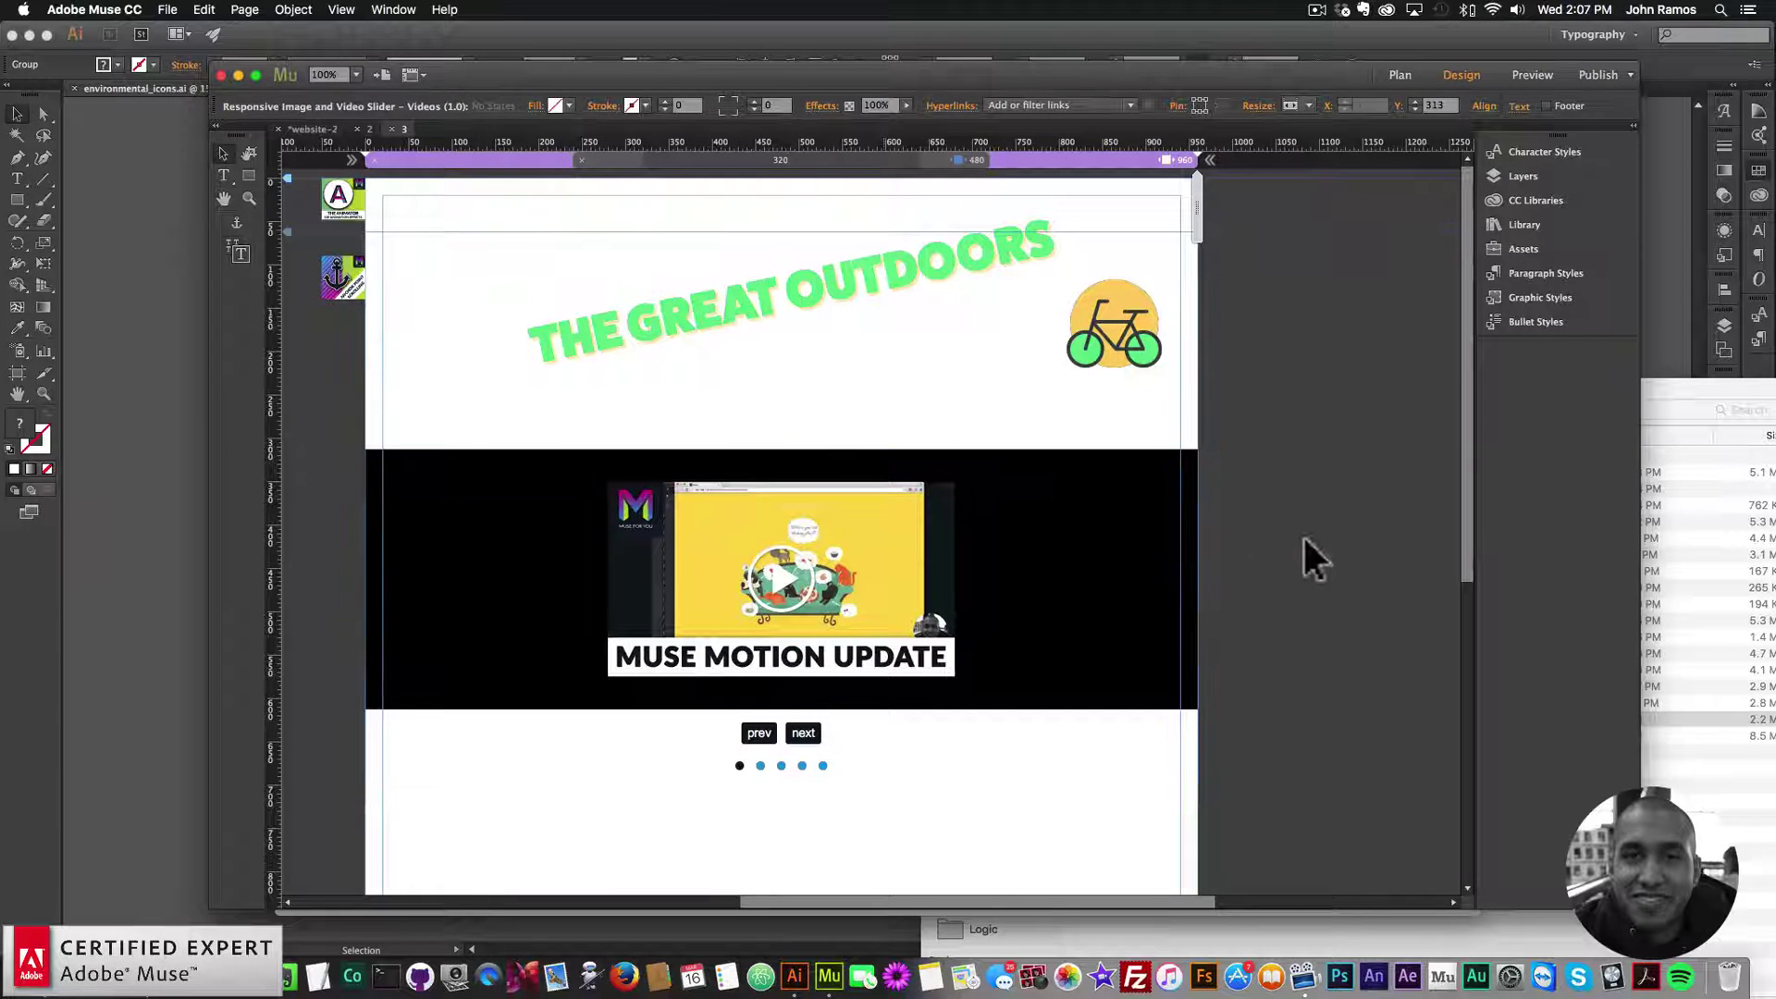
# - Preview page 3 in the browser, try the video slider's next control and navigation dots, and return to Muse
pyautogui.click(168, 10)
pyautogui.click(222, 286)
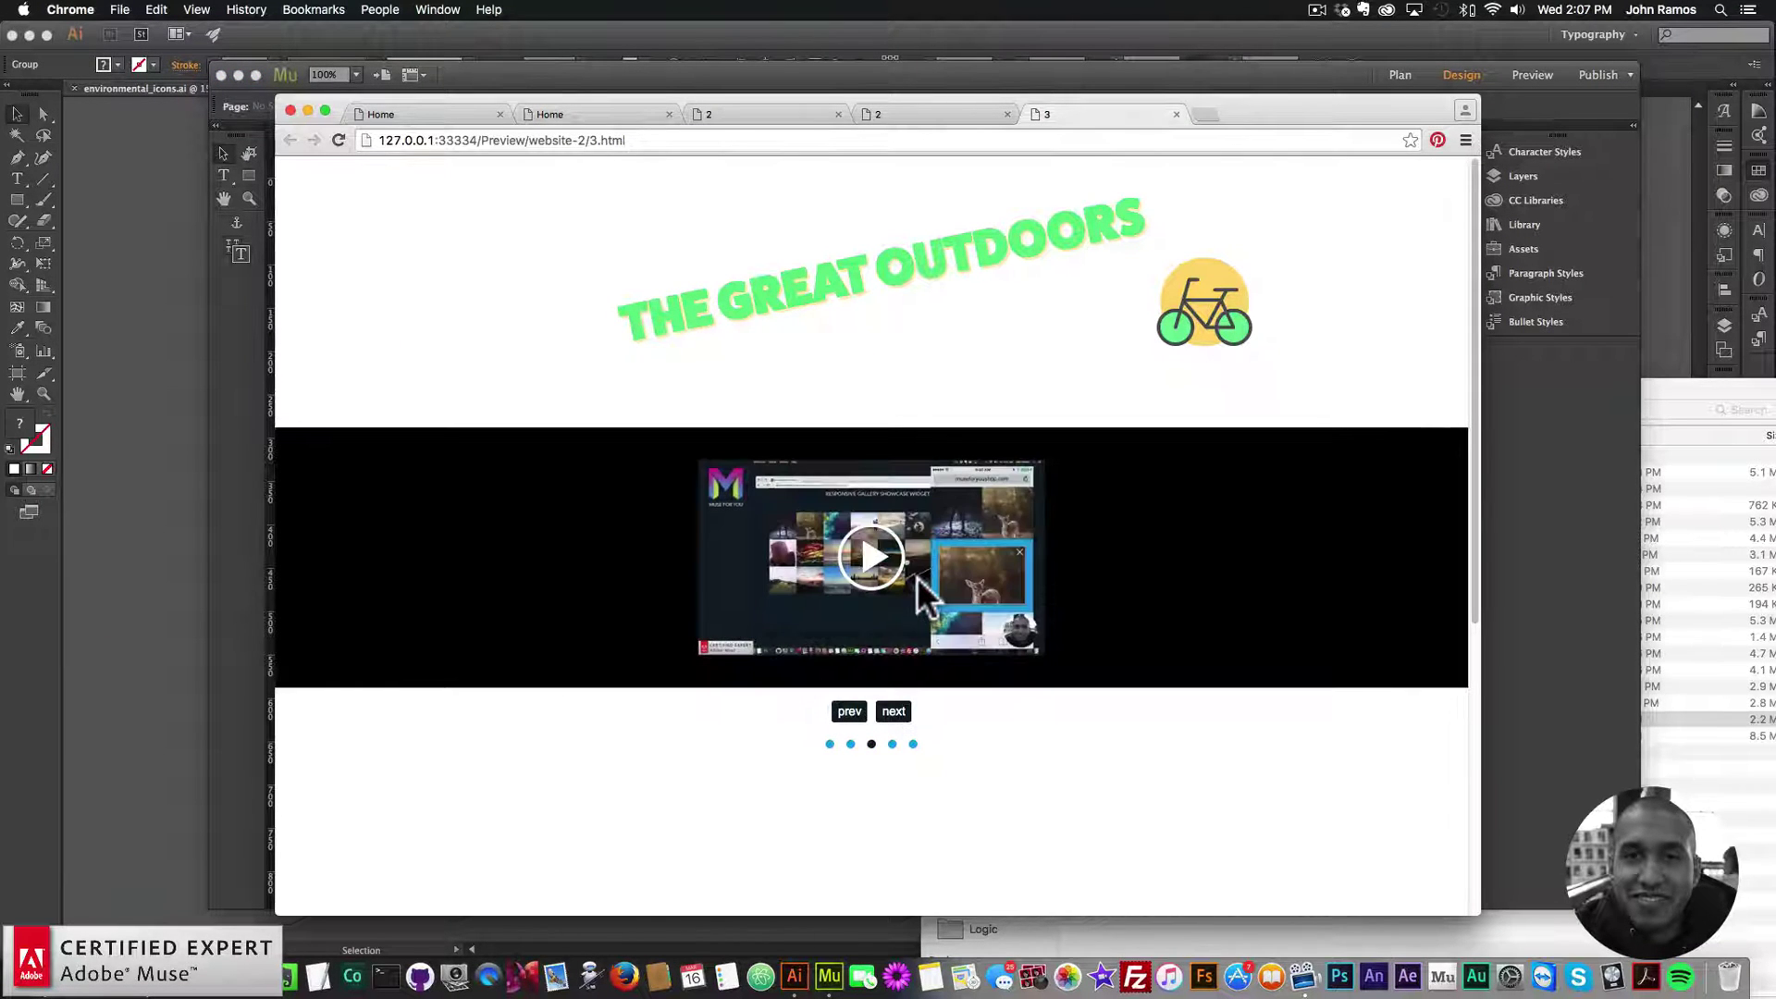
pyautogui.click(894, 712)
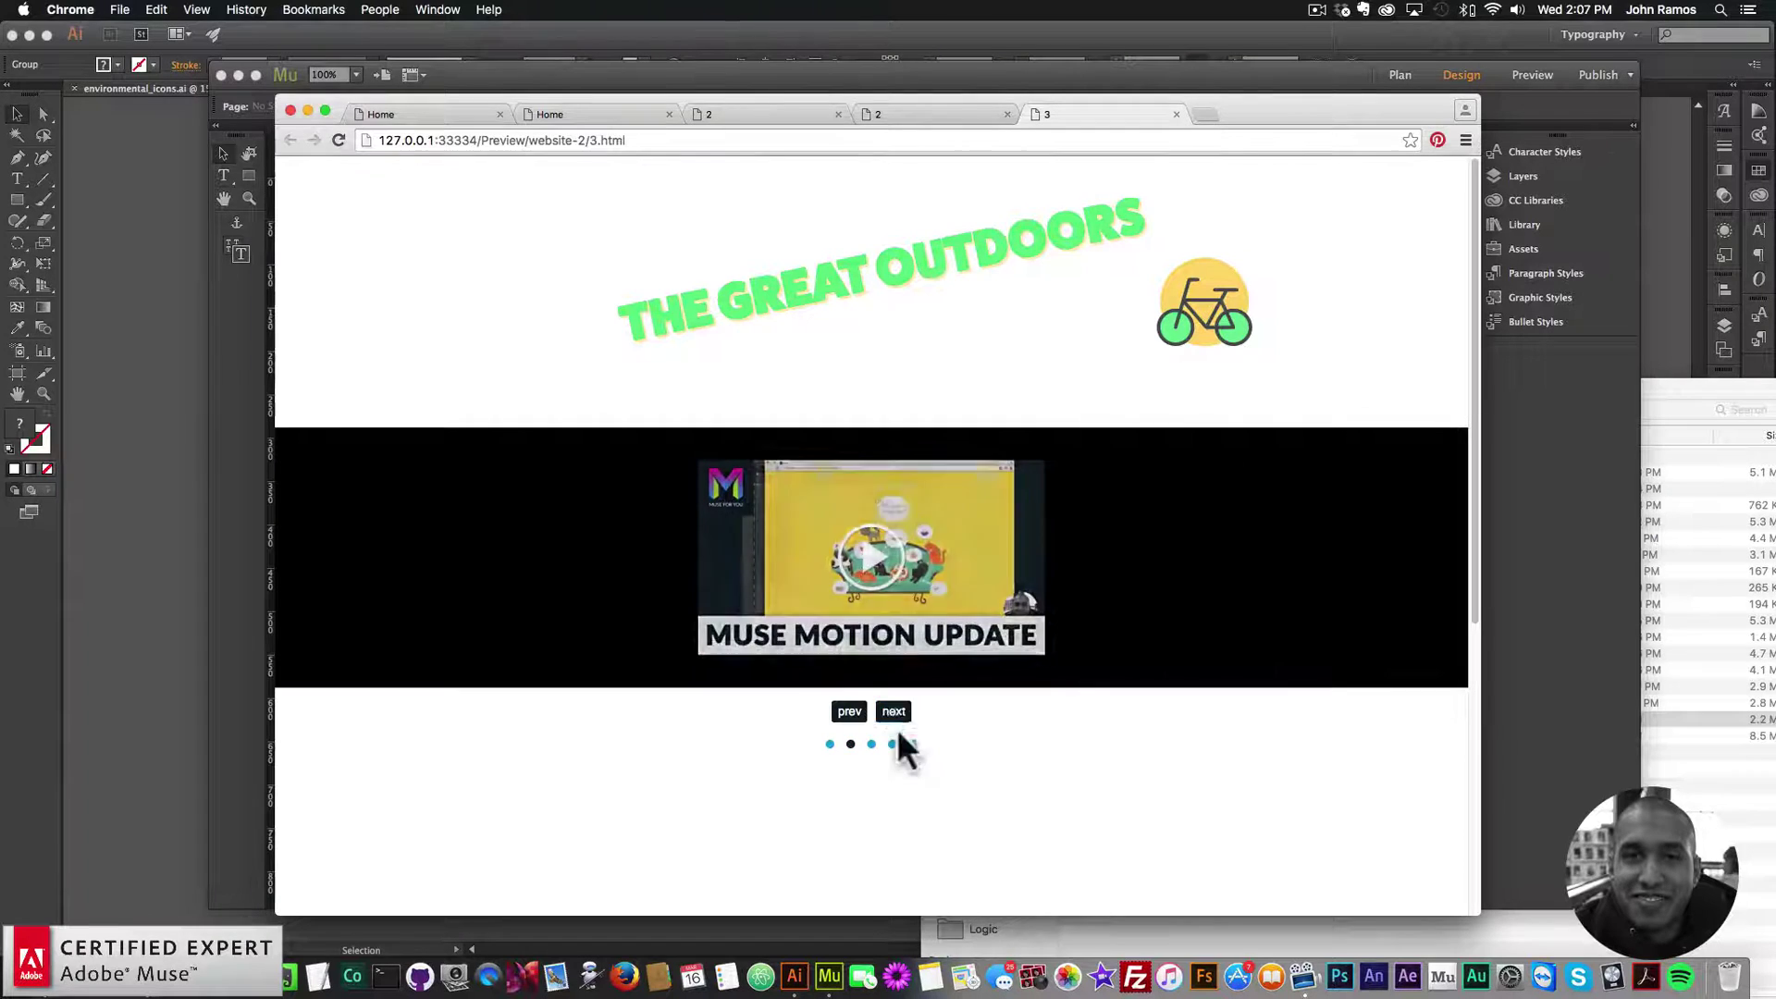
pyautogui.click(913, 744)
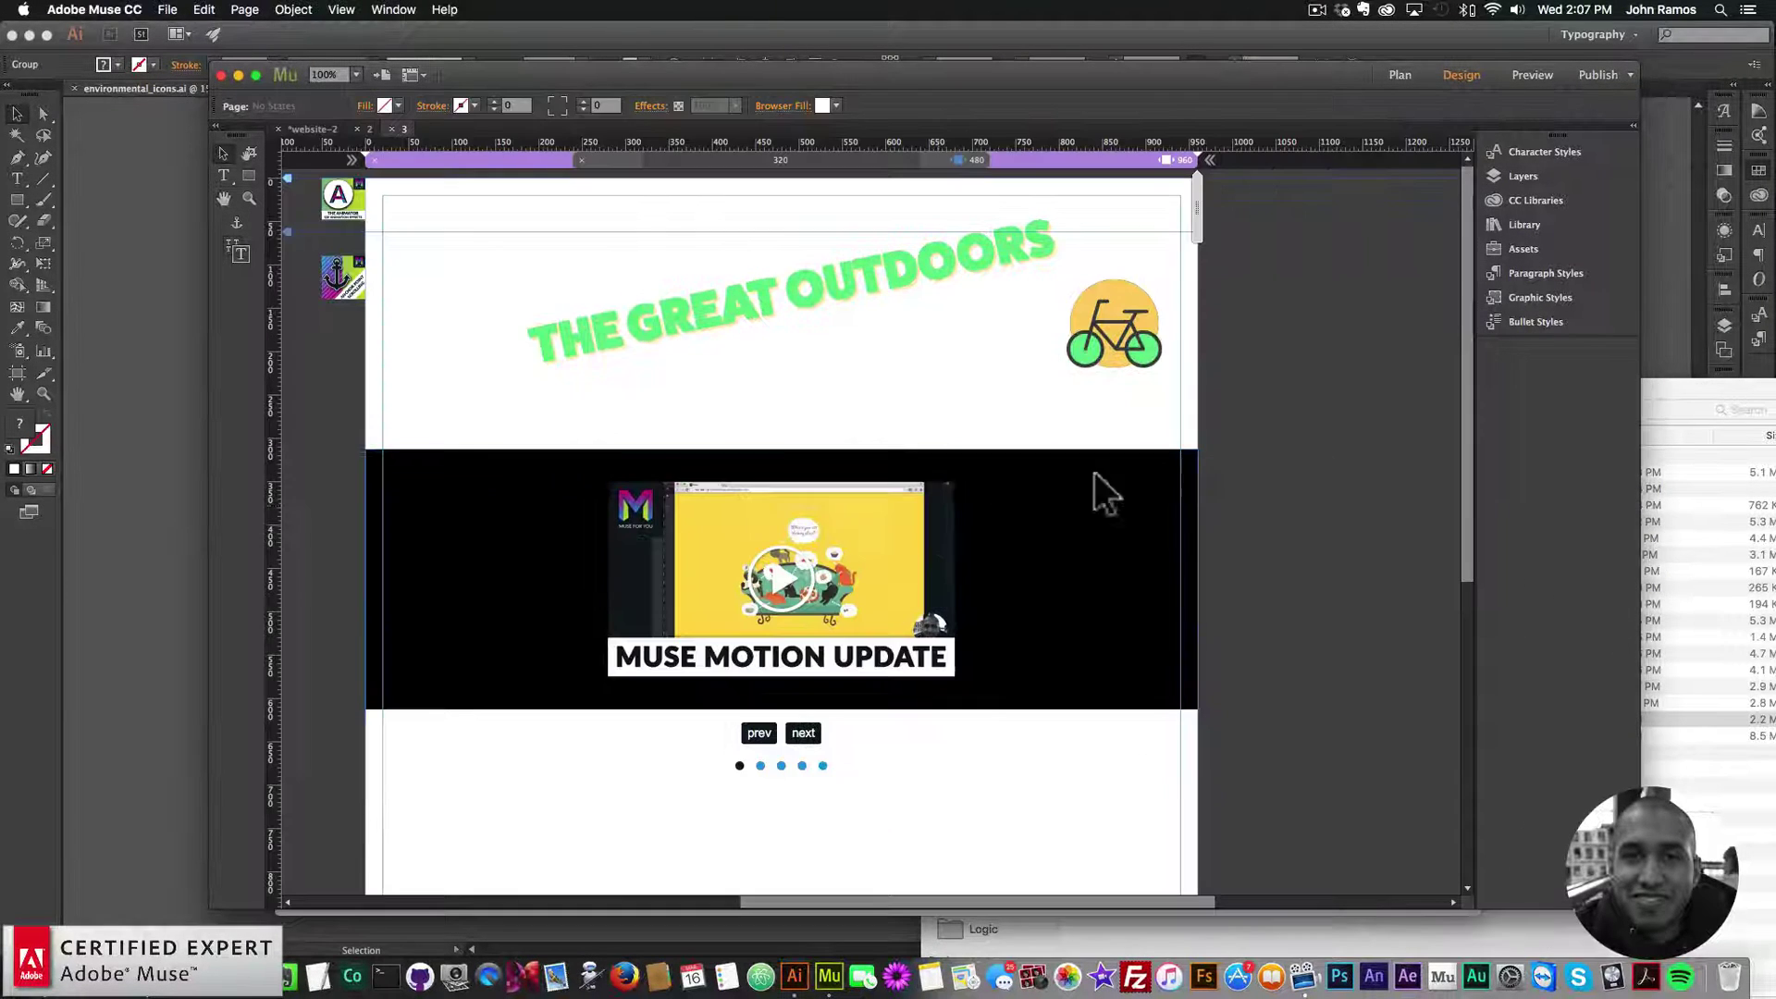
pyautogui.click(1568, 592)
# - Set the video slider's Animate In to fadeInUp and Animate Out to fadeOutLeft, and deselect the widget
pyautogui.click(1212, 448)
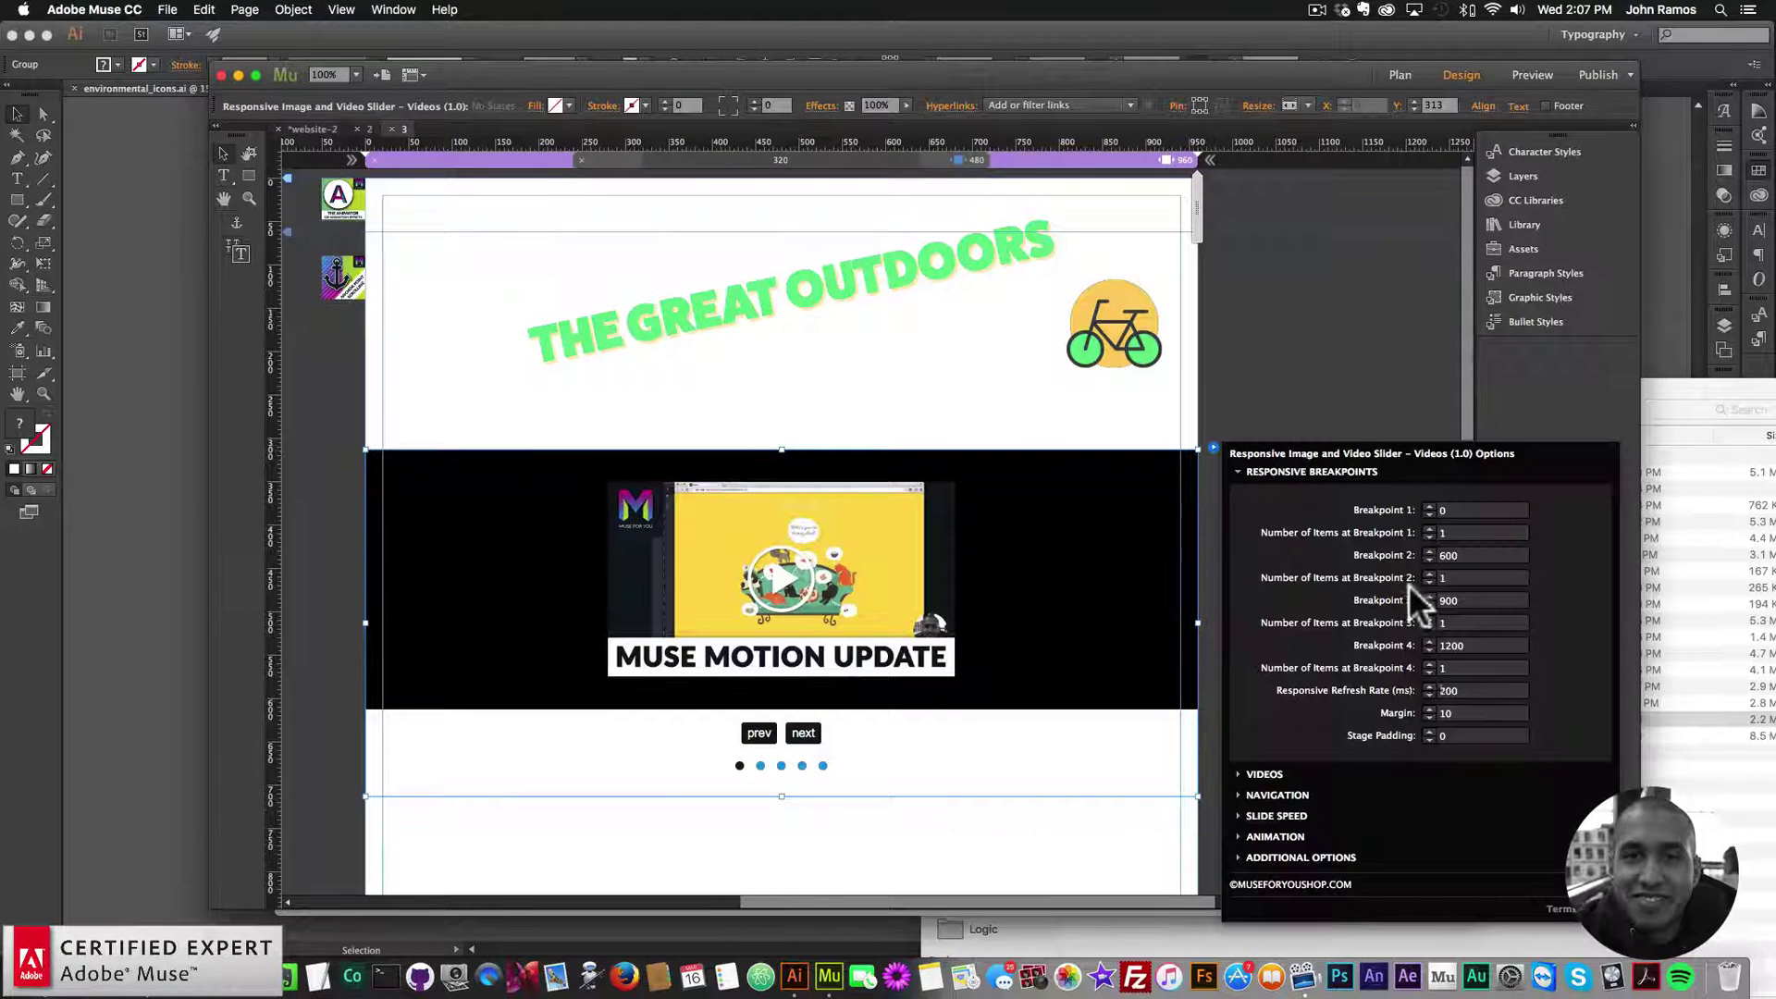
pyautogui.click(1289, 836)
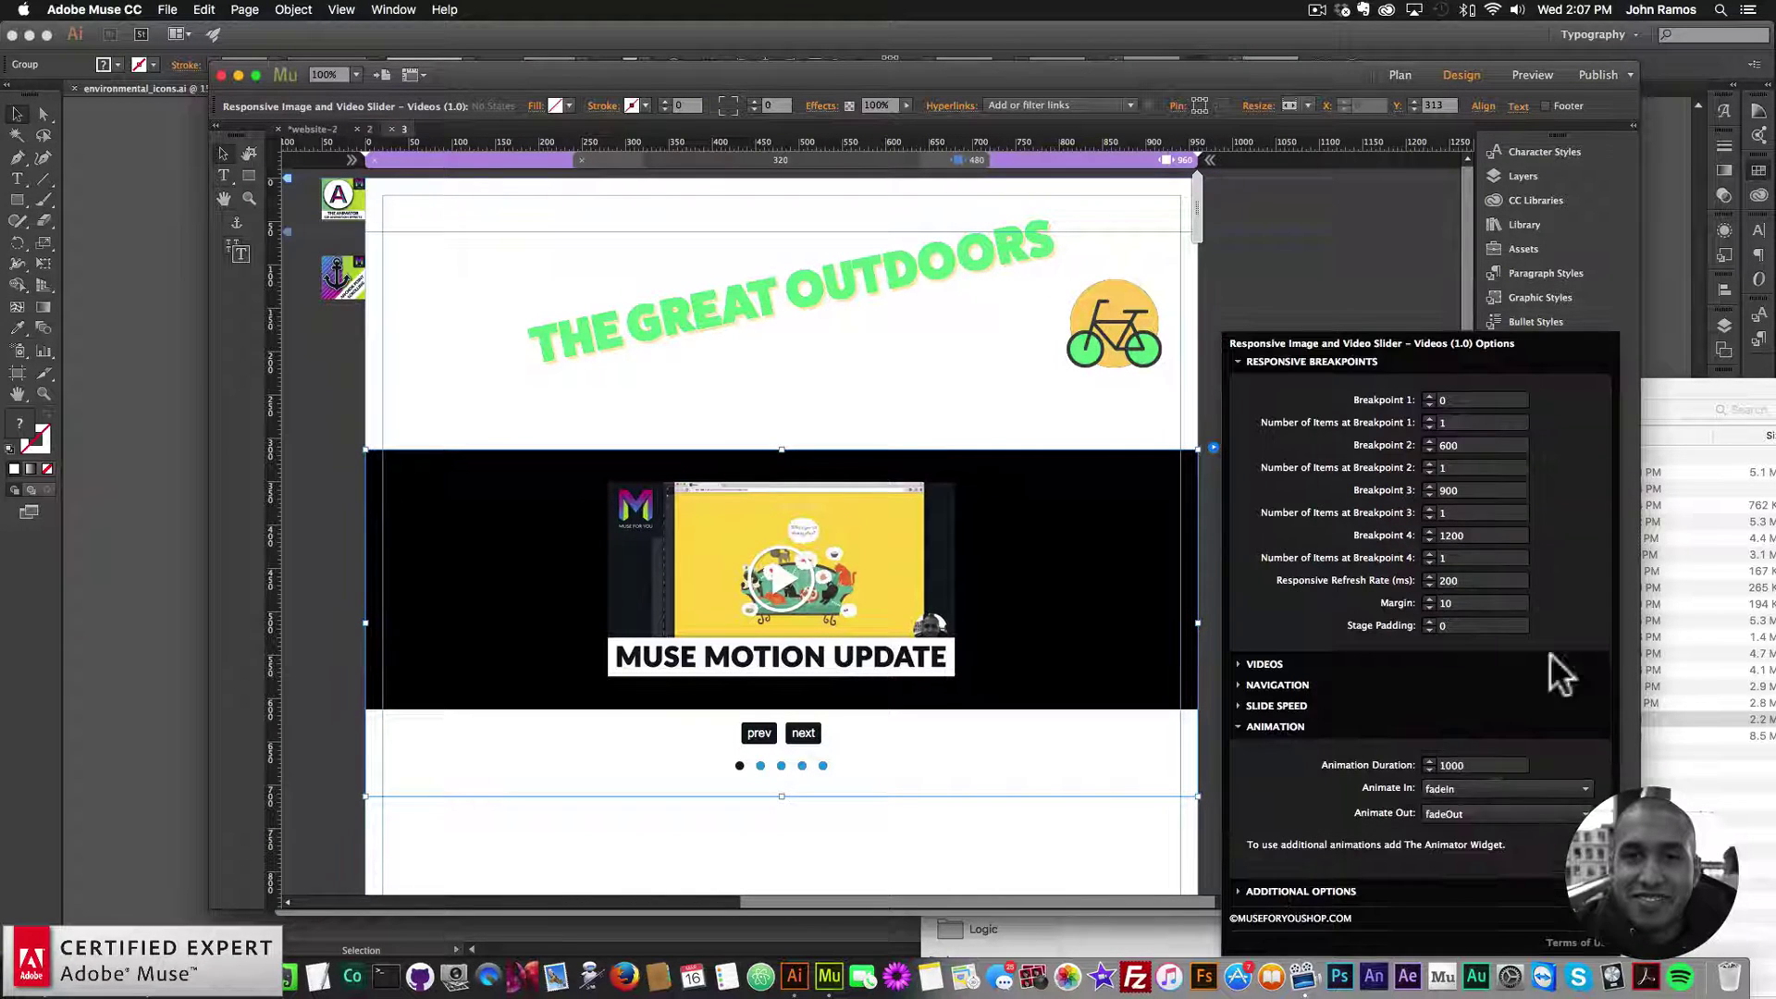
pyautogui.click(1483, 786)
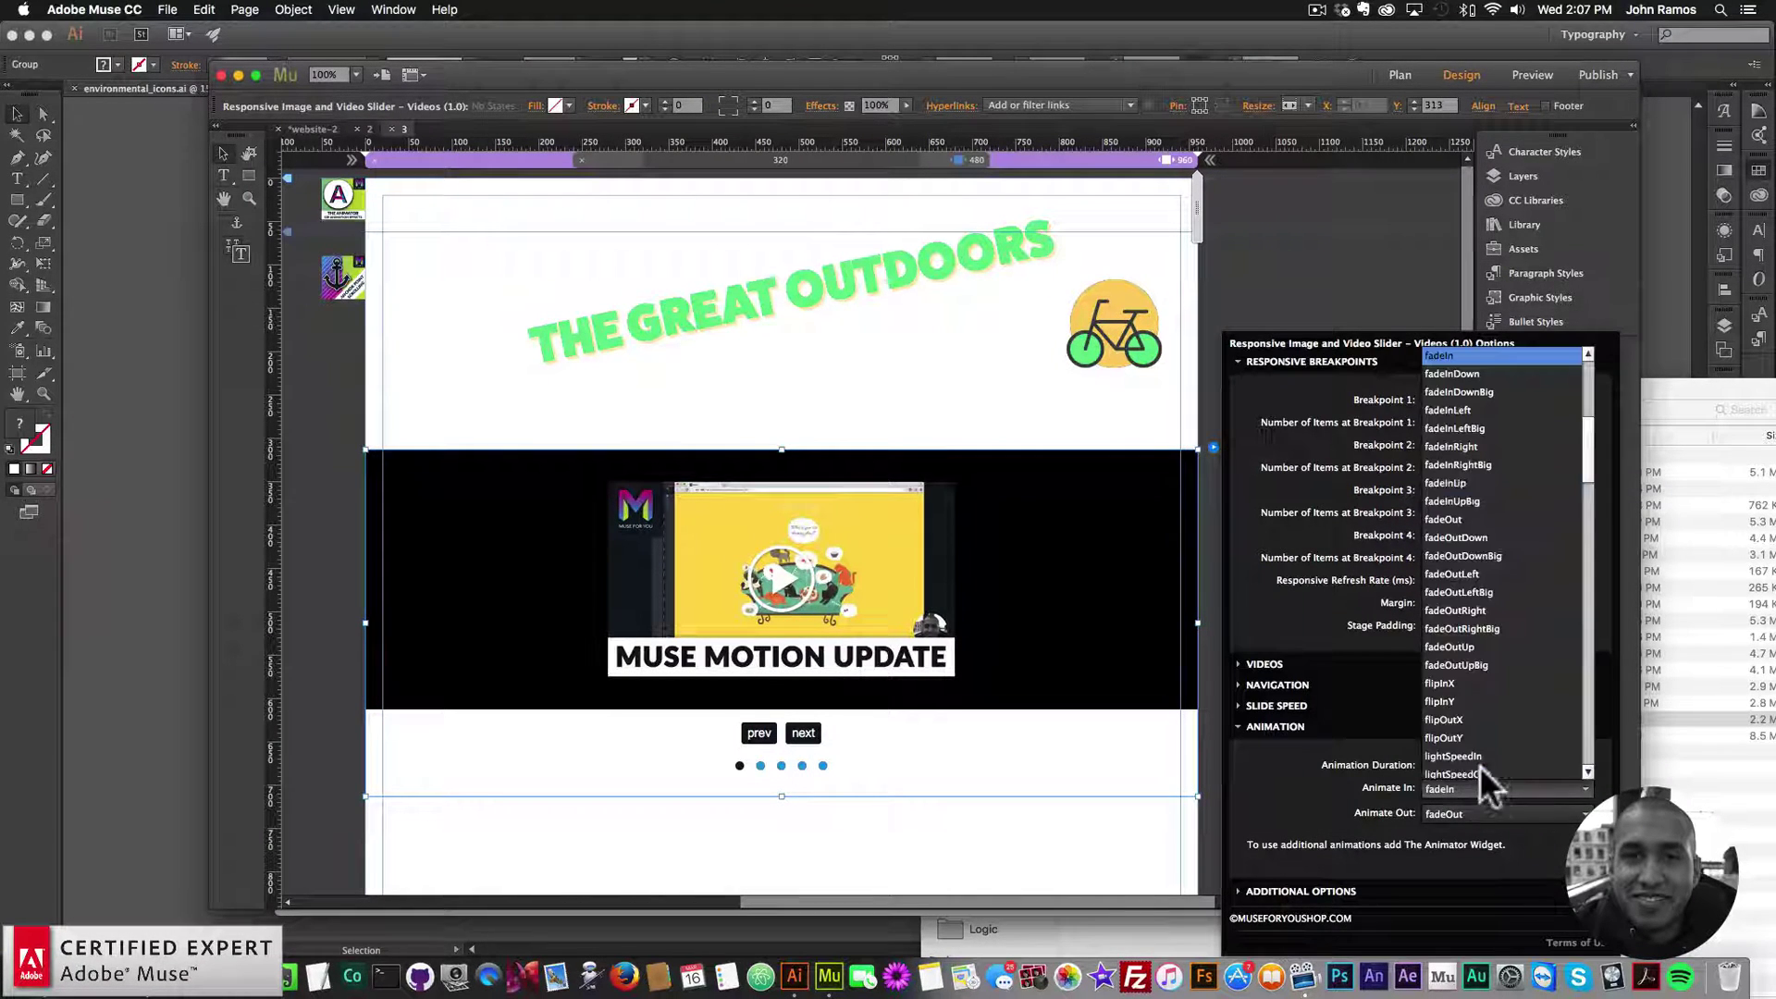
pyautogui.click(1467, 483)
pyautogui.click(1472, 813)
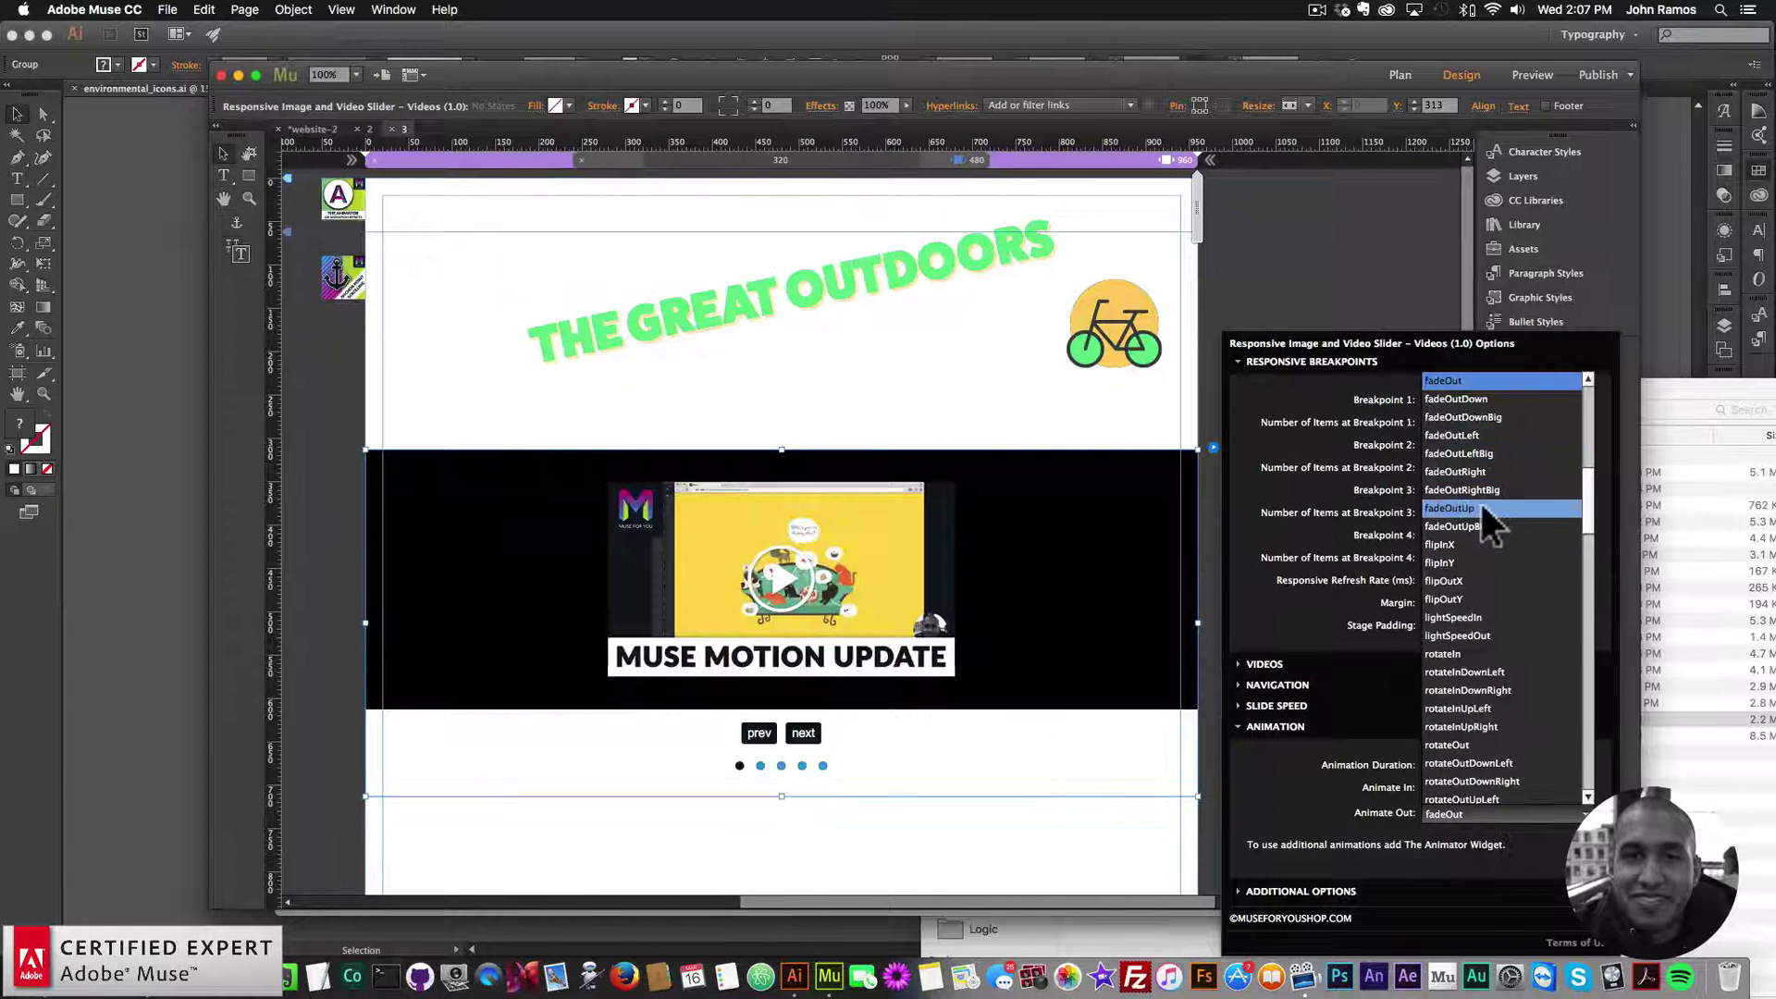
pyautogui.click(1477, 433)
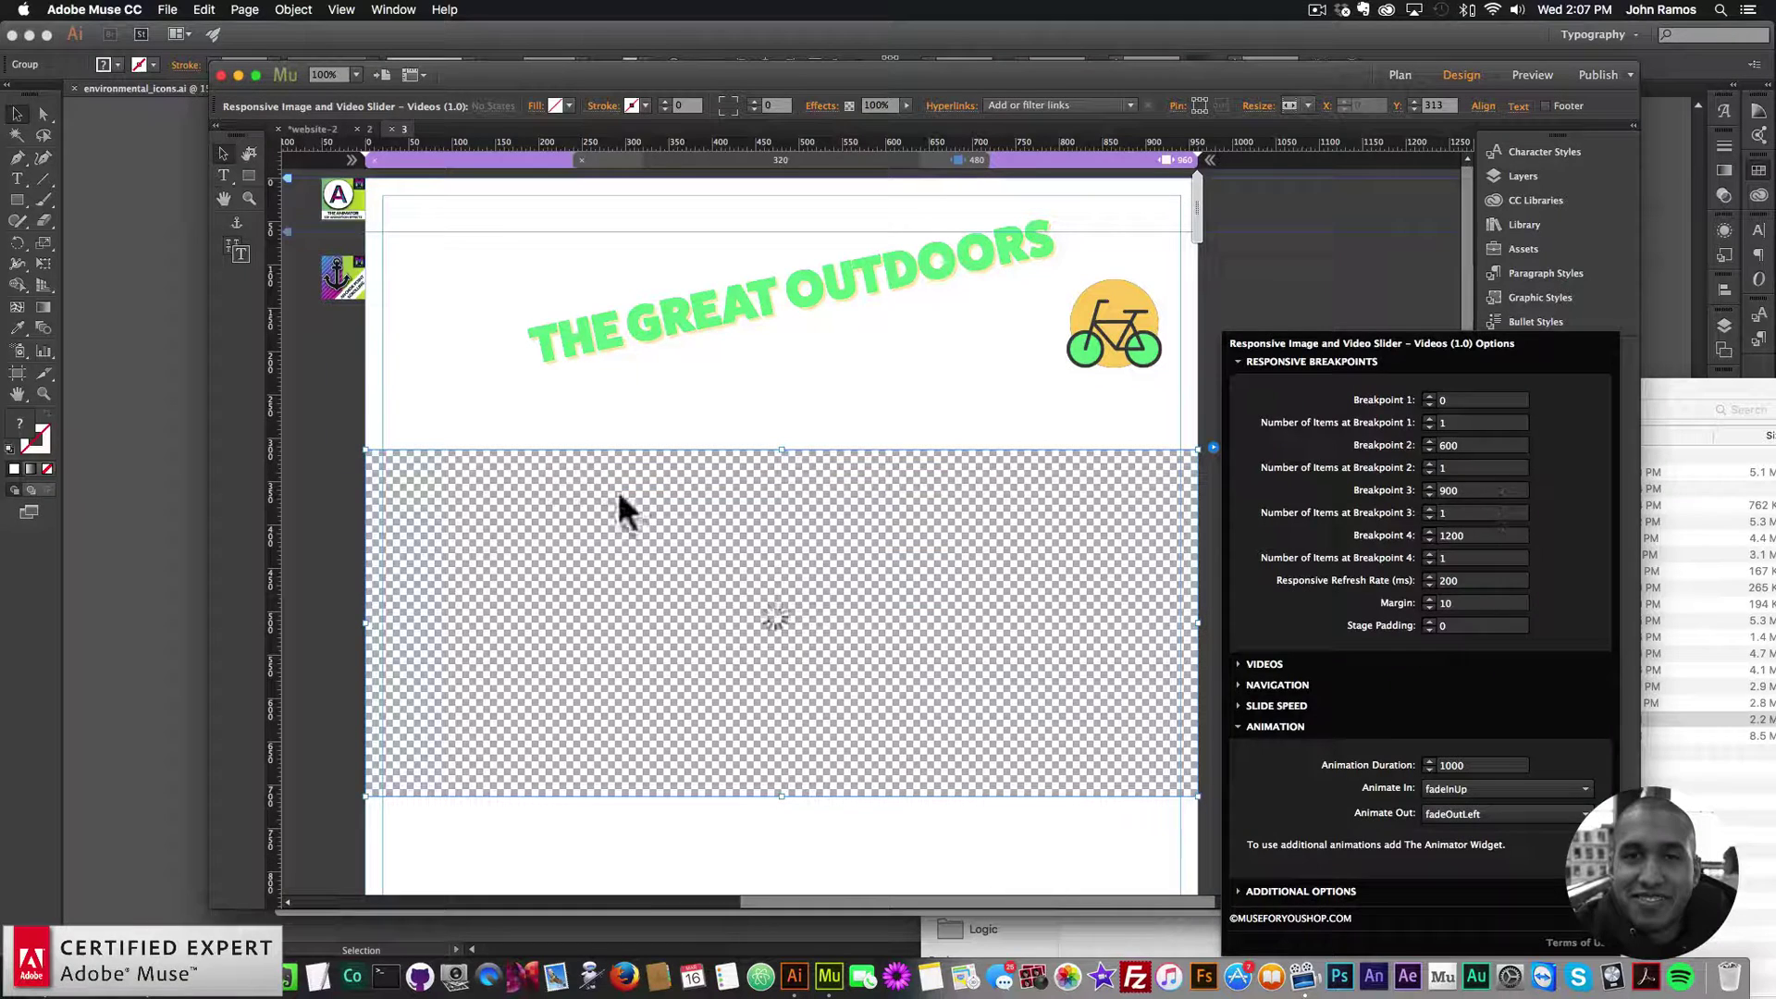
pyautogui.click(431, 389)
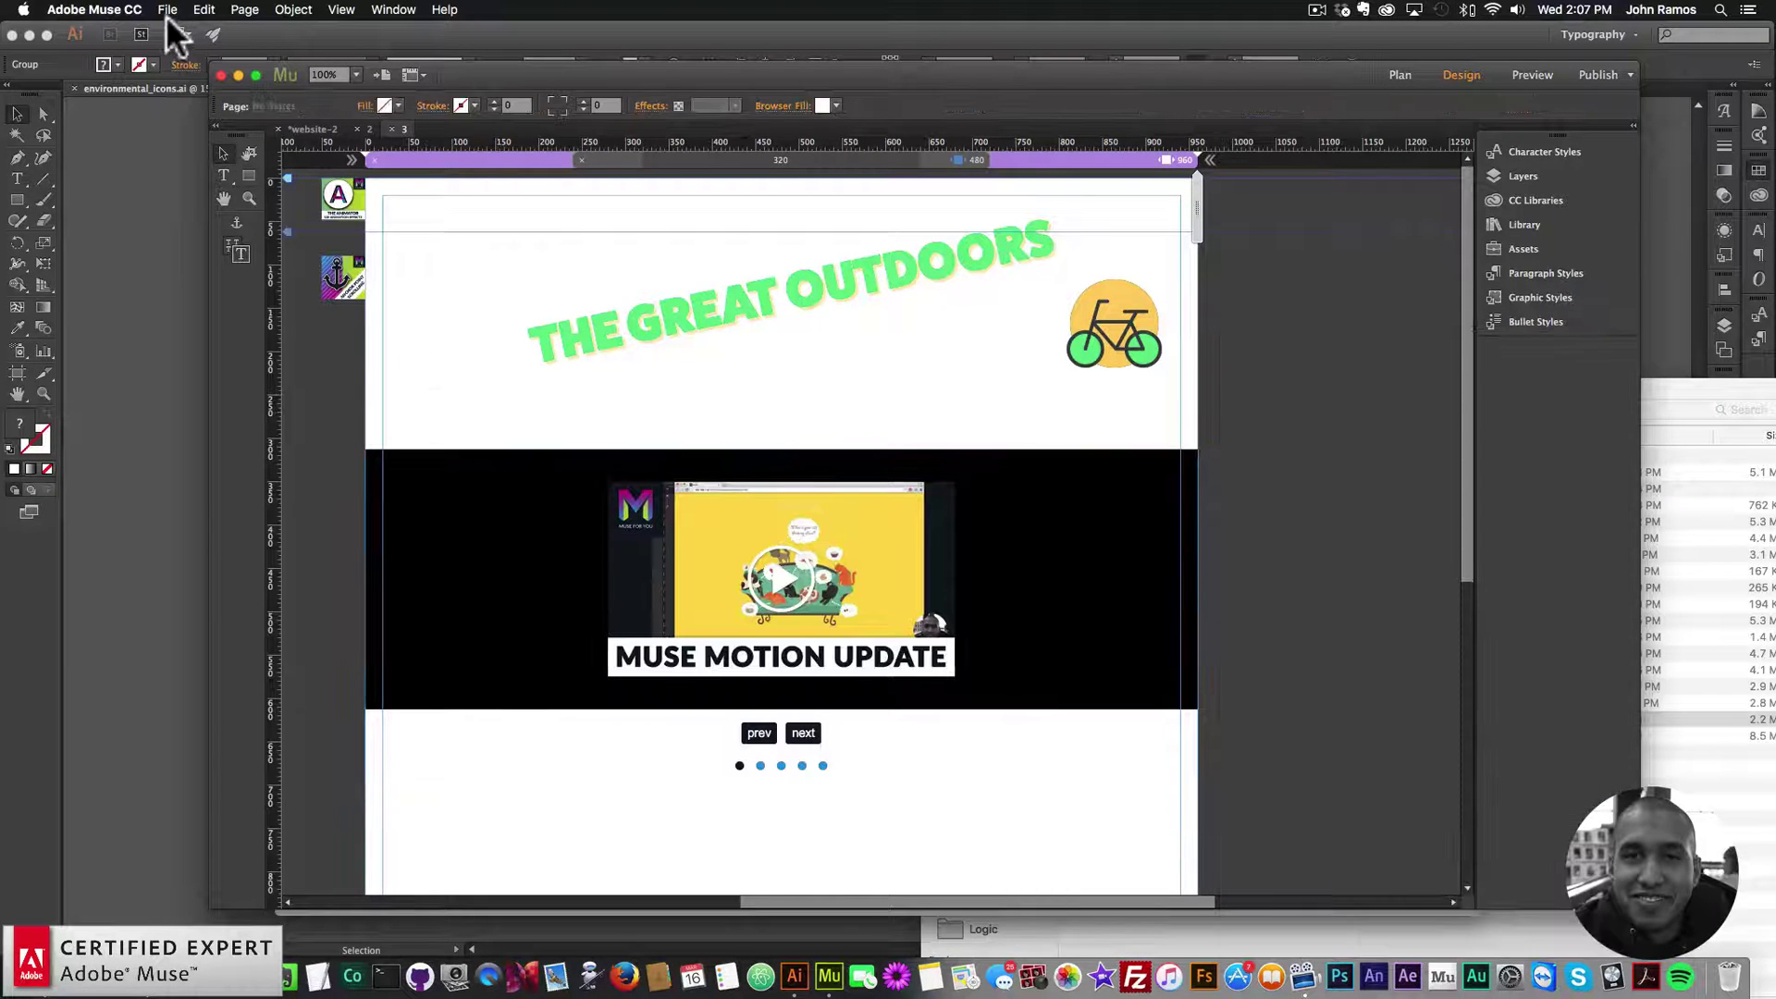
# - Preview page 3 in the browser, advance through the videos to check the slide animations, and return to Muse
pyautogui.click(168, 9)
pyautogui.click(215, 287)
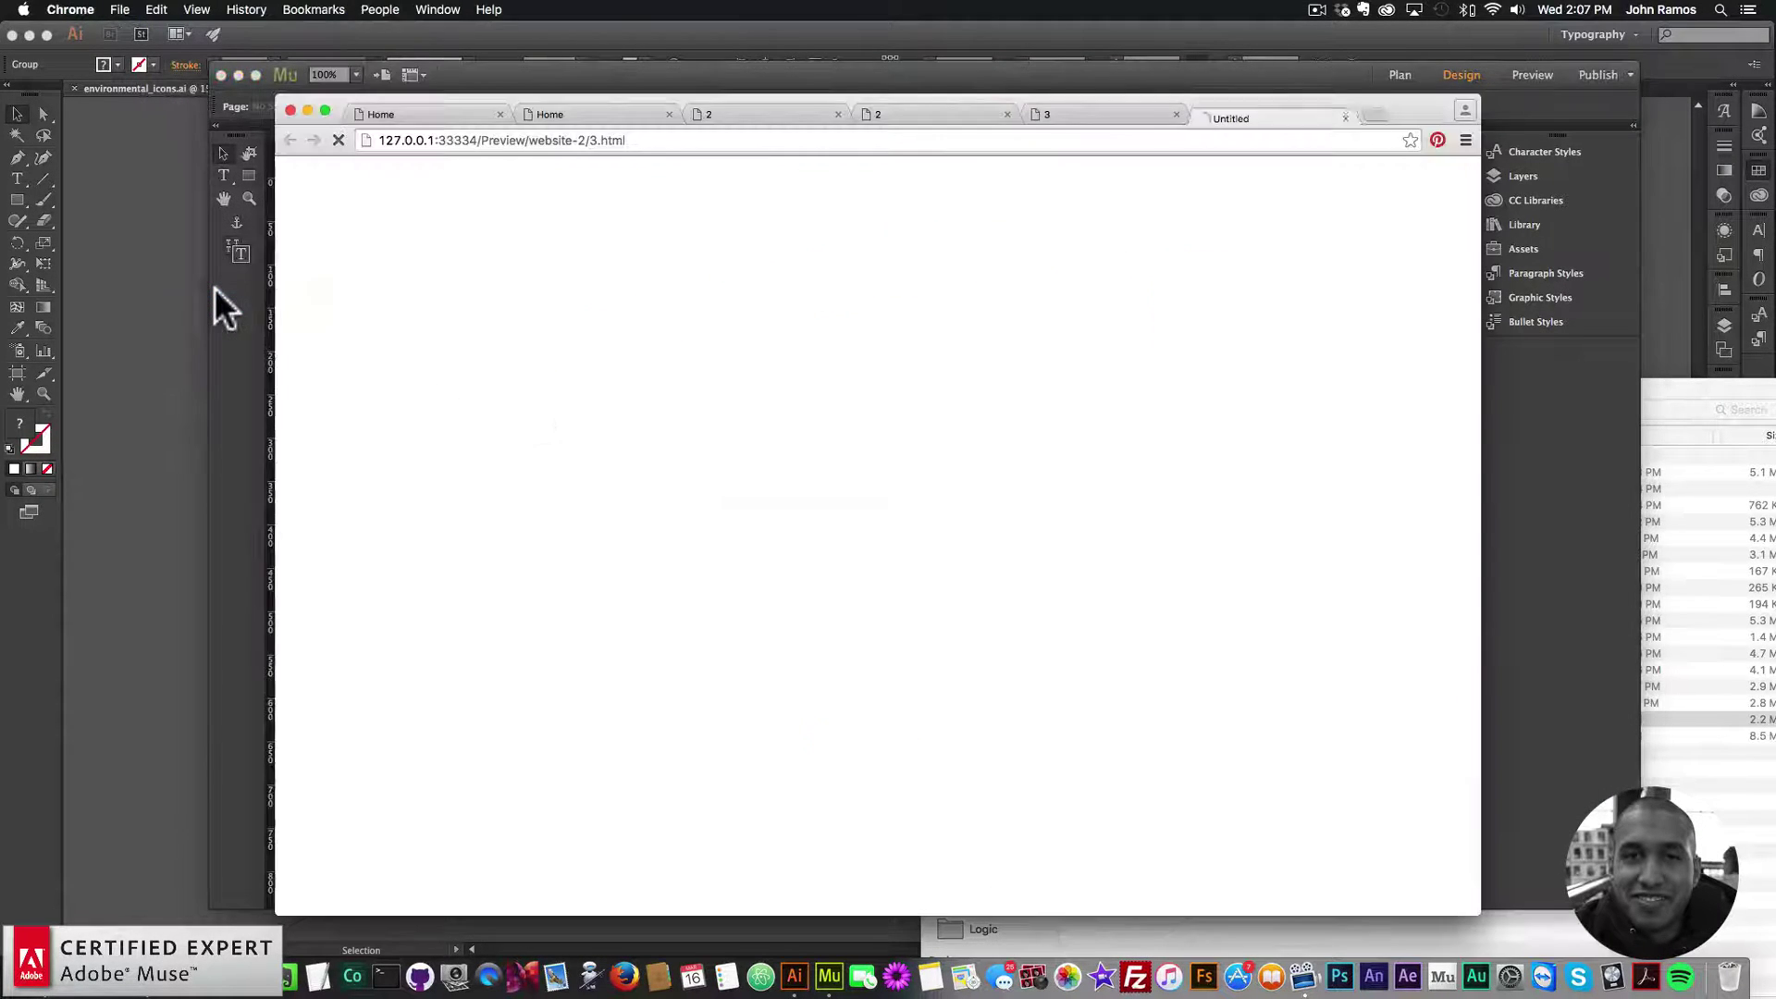
pyautogui.click(895, 712)
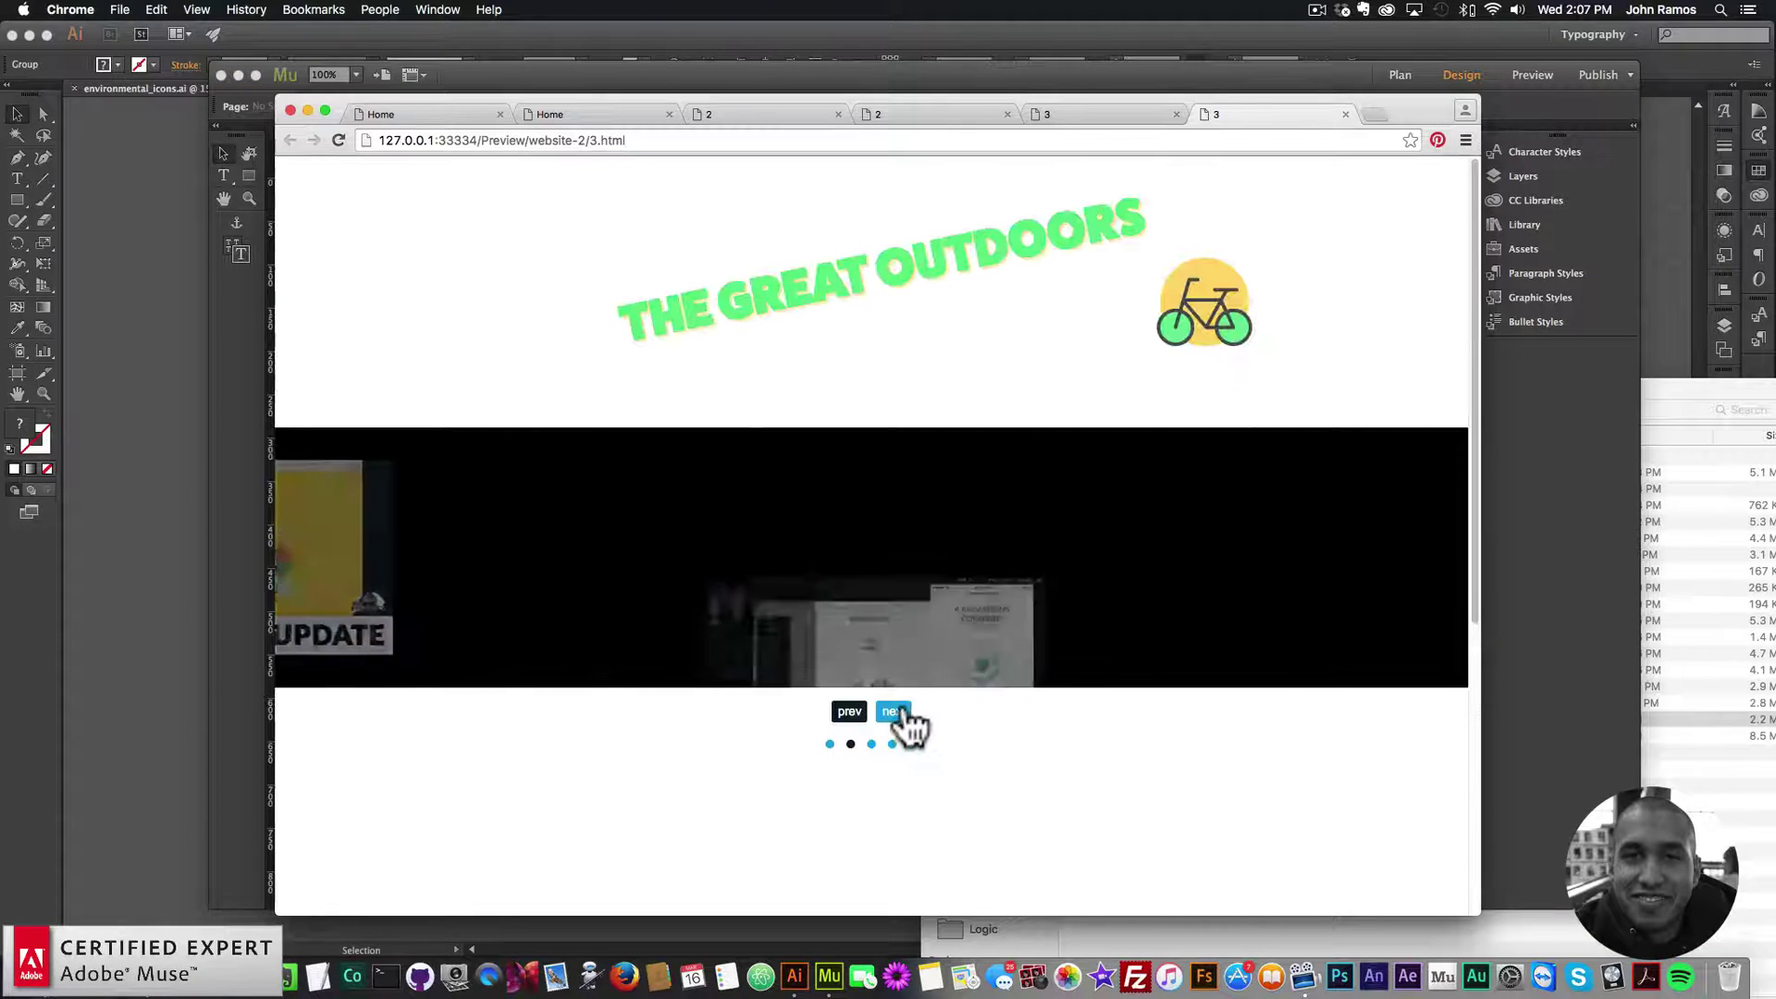
pyautogui.click(895, 712)
pyautogui.click(895, 712)
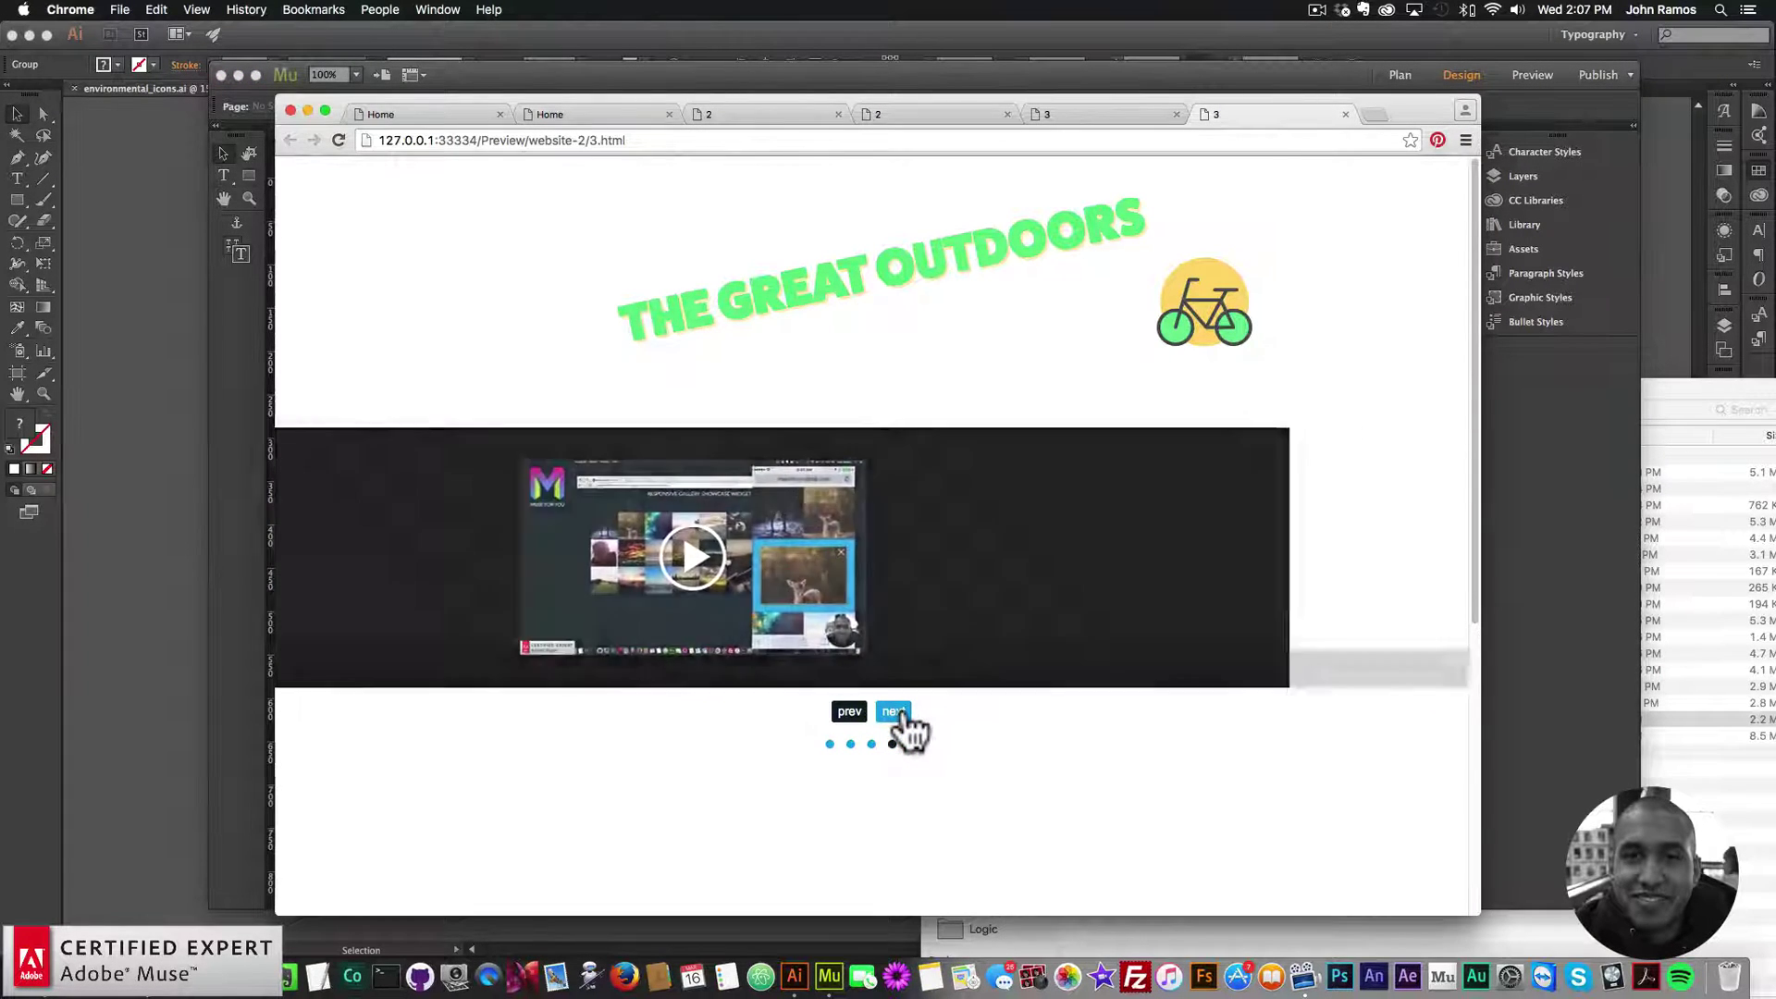
pyautogui.click(896, 713)
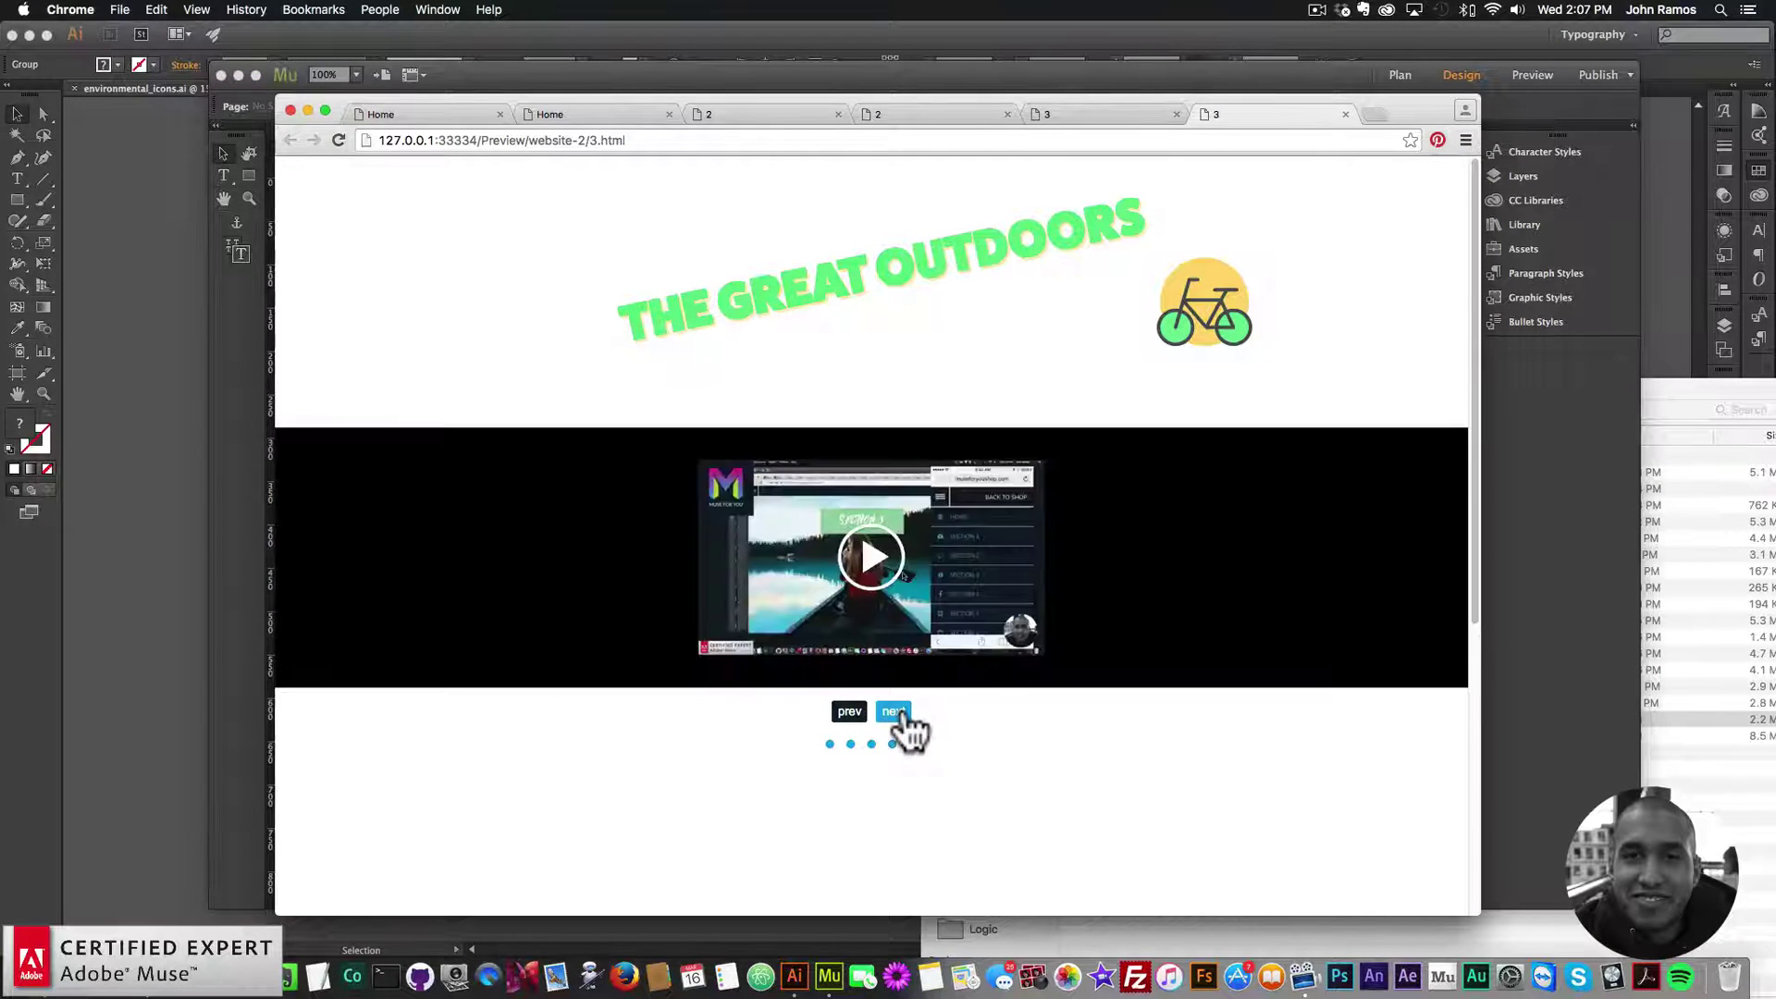
pyautogui.click(895, 712)
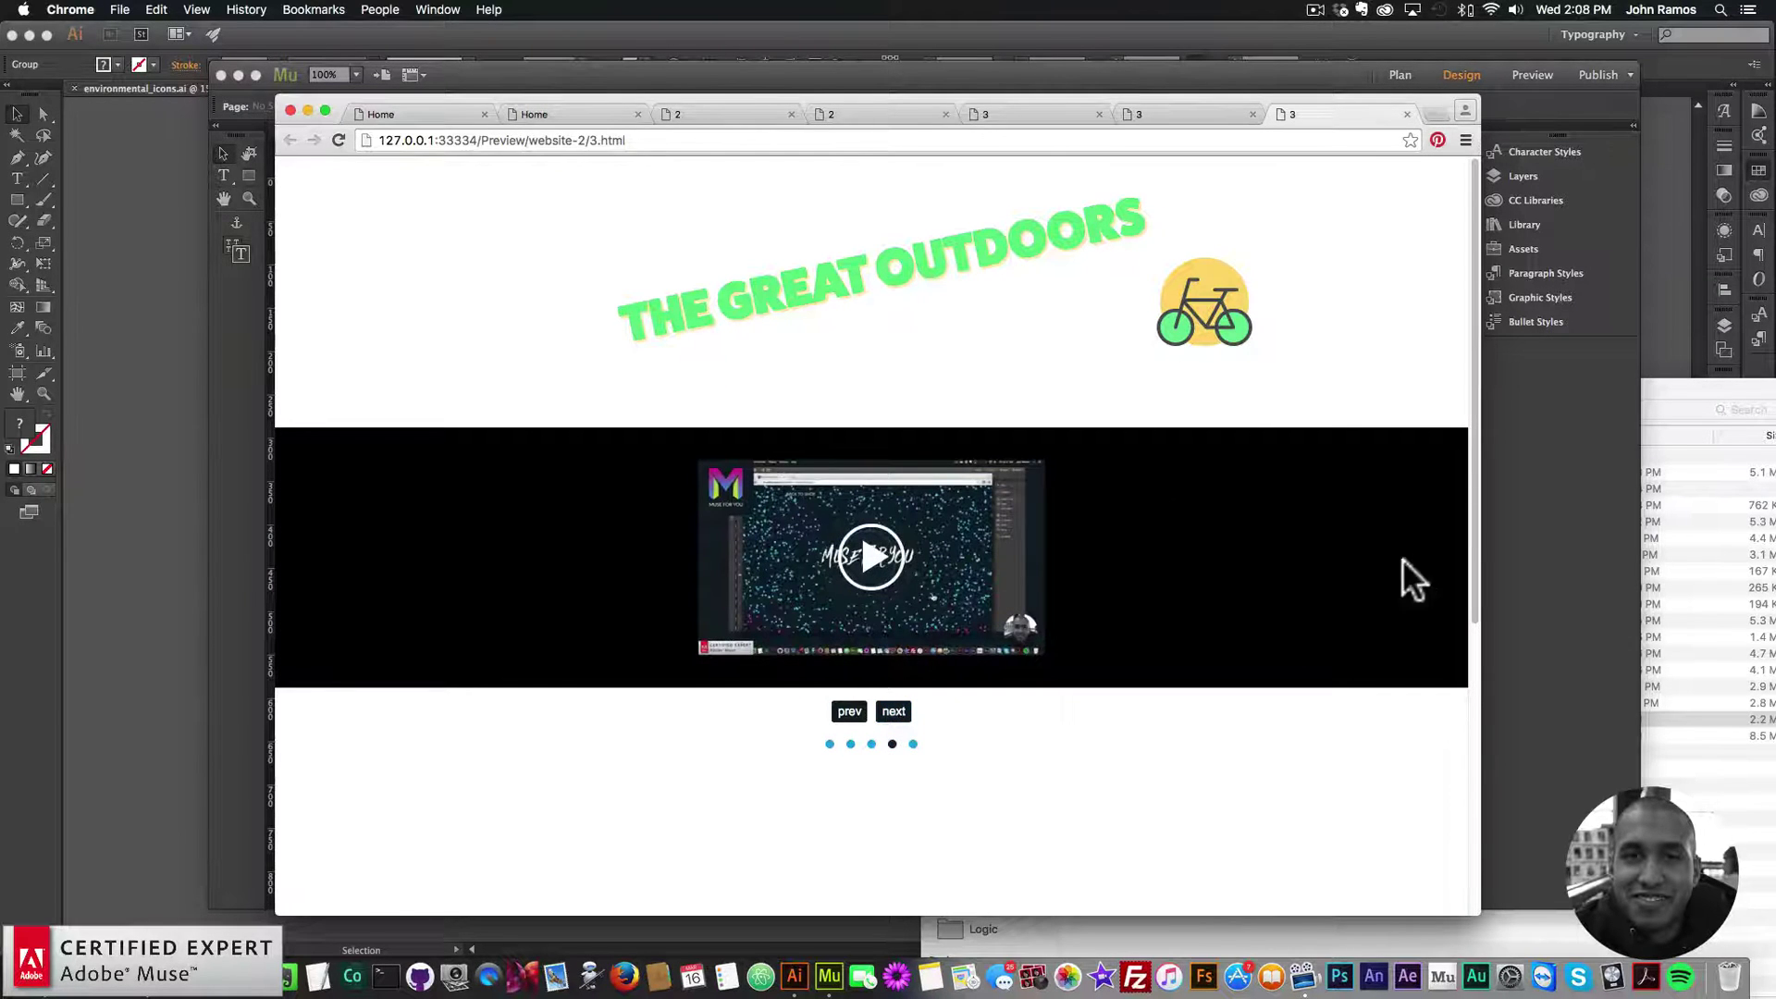
pyautogui.click(1522, 560)
# - Set the video slider's Video Background Color to none and close its options
pyautogui.click(1212, 447)
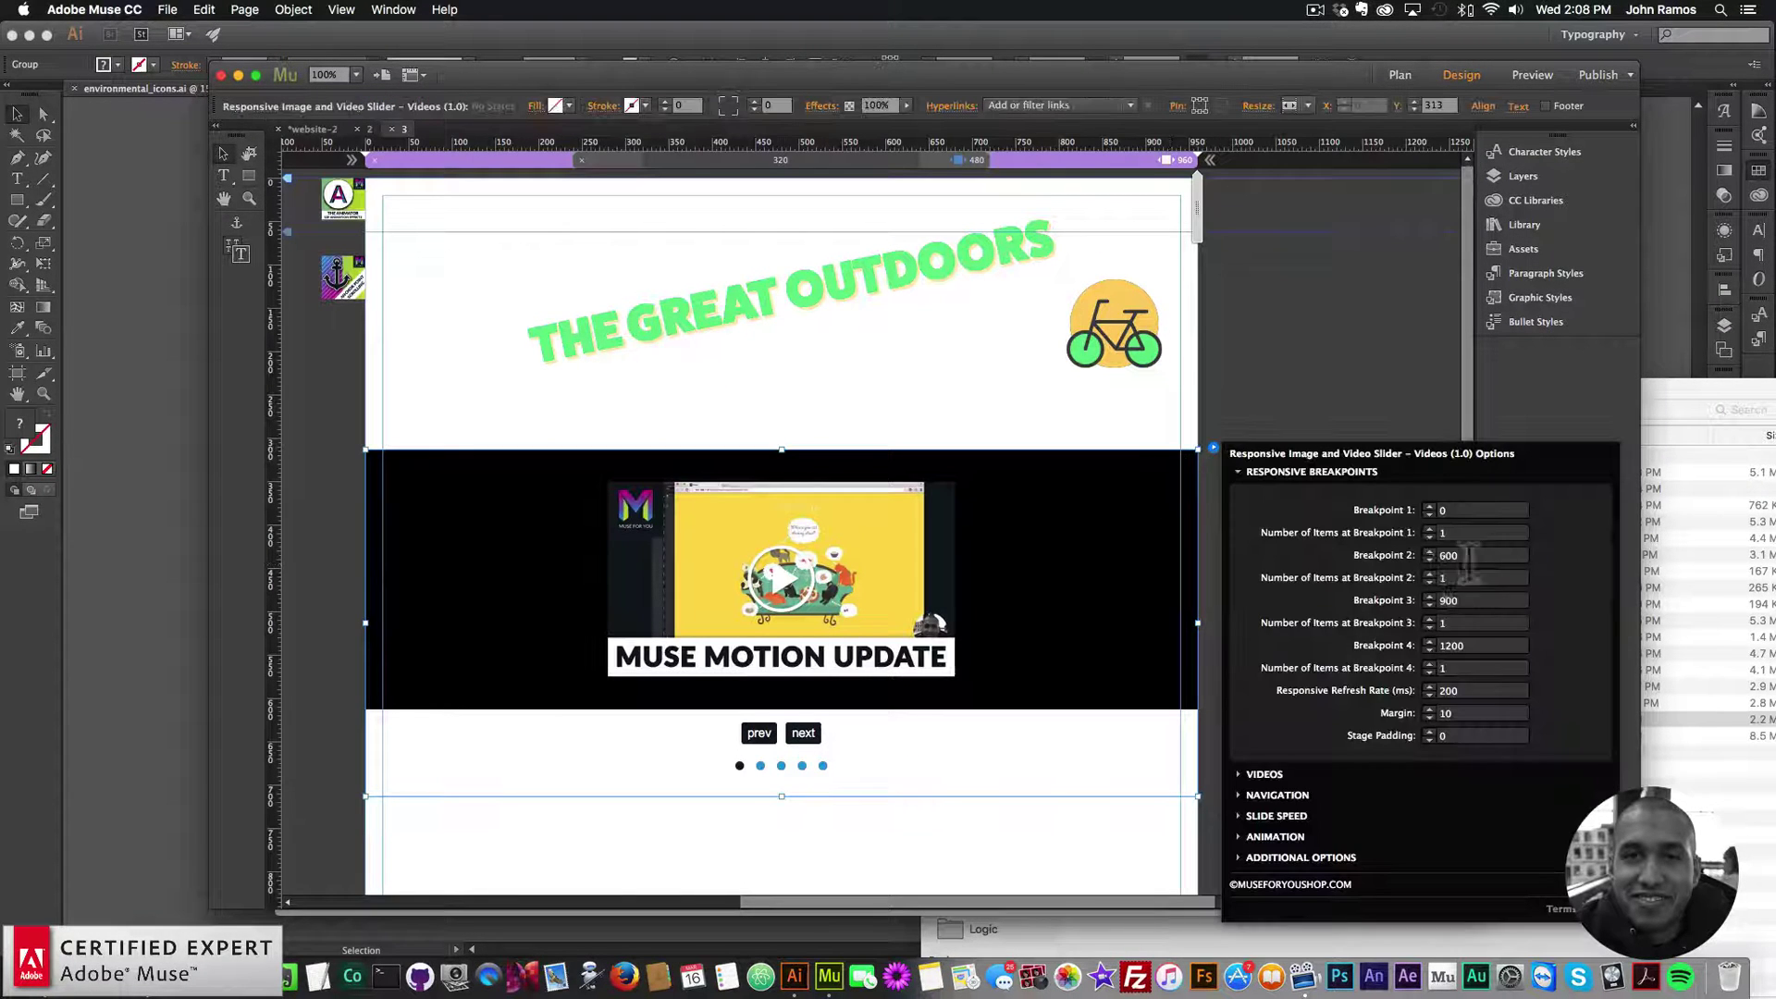
pyautogui.click(1264, 774)
pyautogui.click(1430, 493)
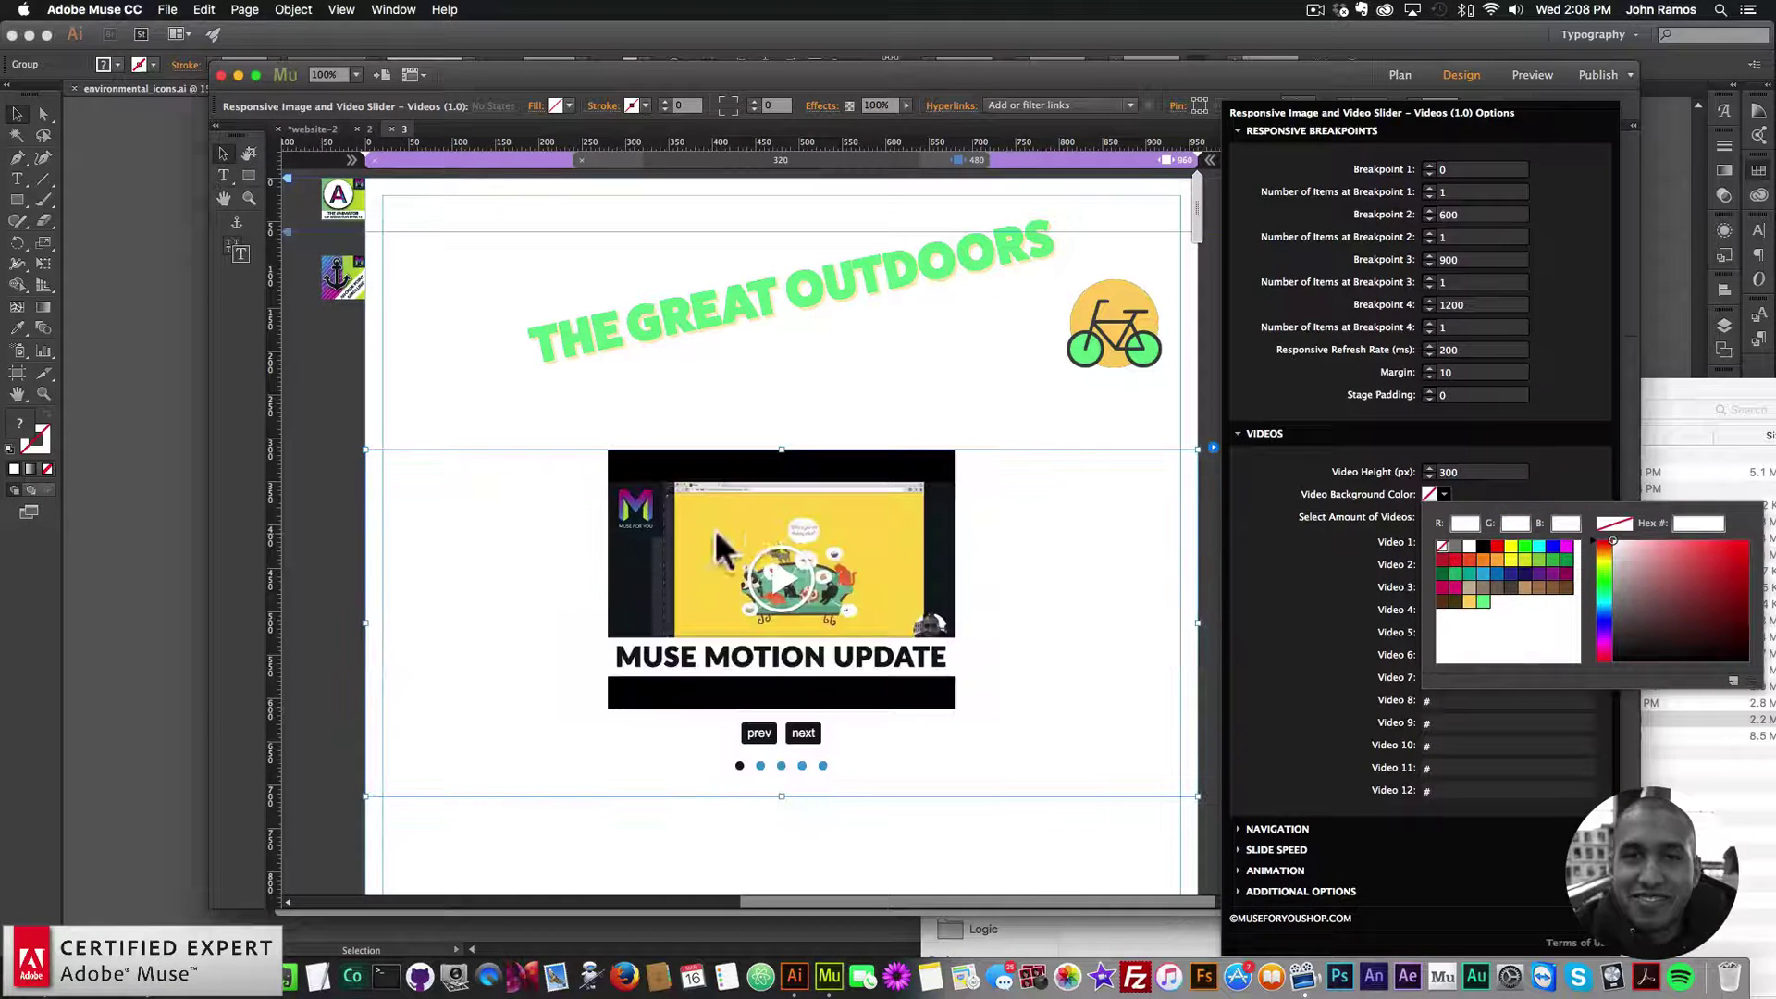
pyautogui.press('Escape')
# - Preview page 3 in the browser and advance through the videos to check the slider without a background color
pyautogui.click(167, 9)
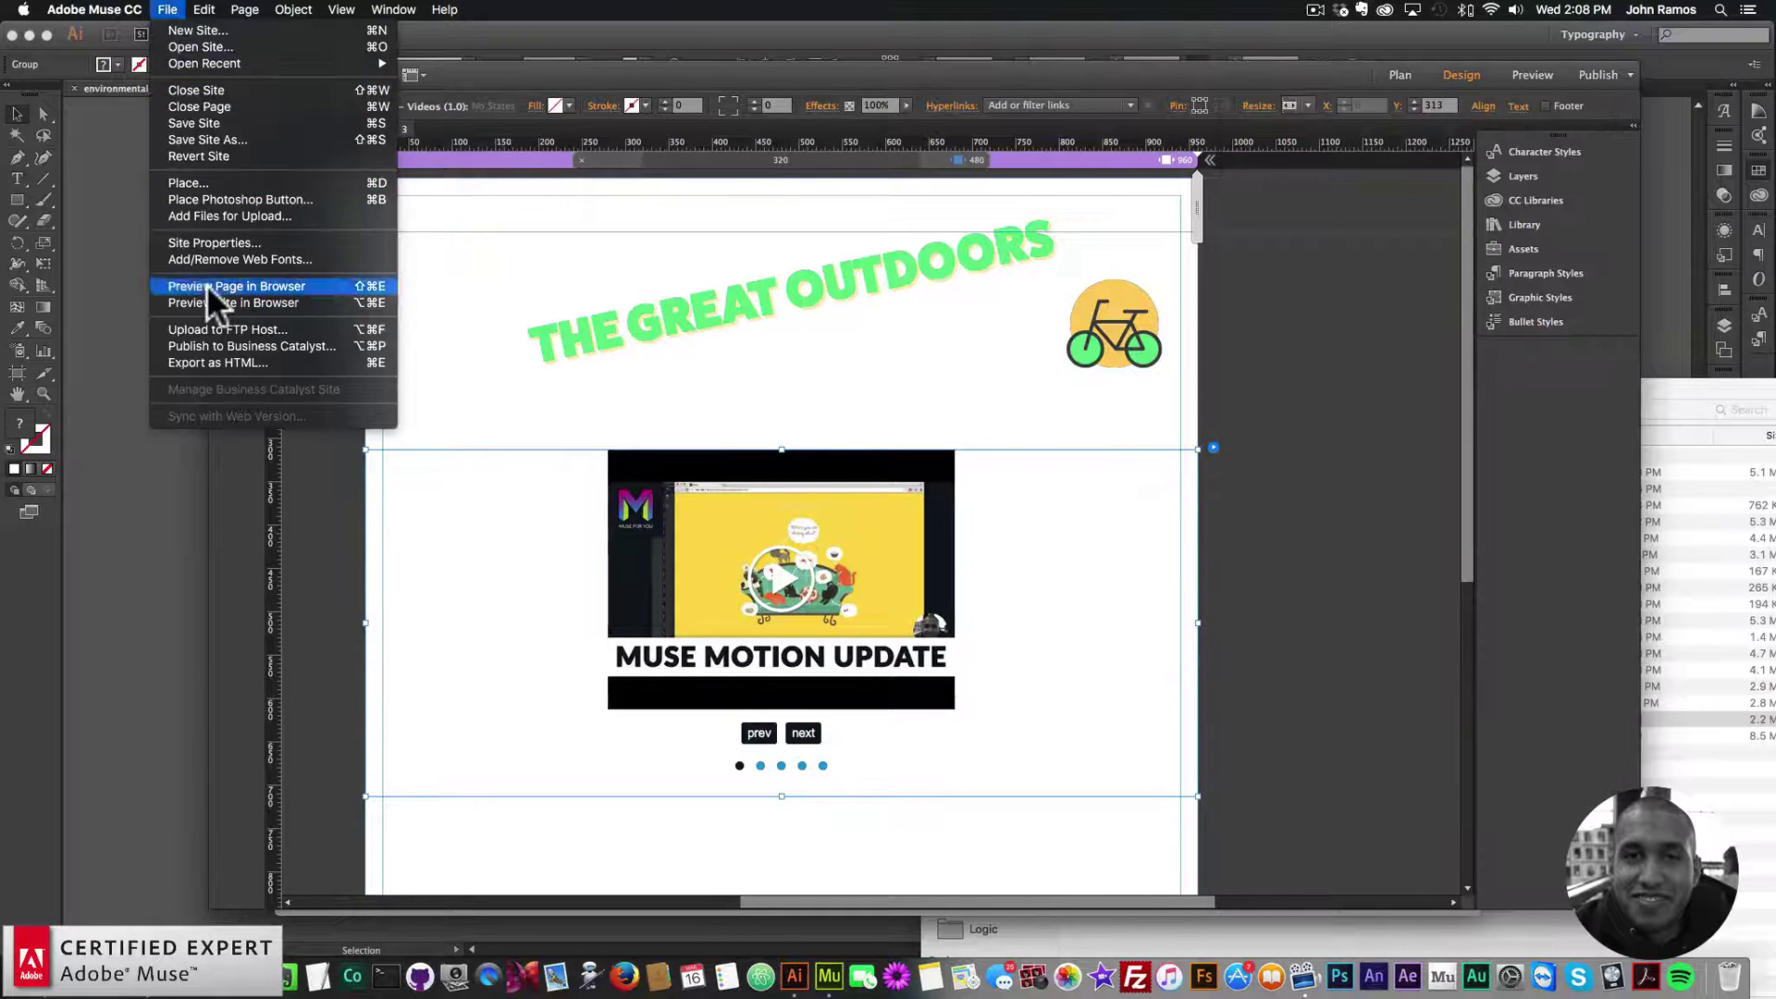
pyautogui.click(207, 285)
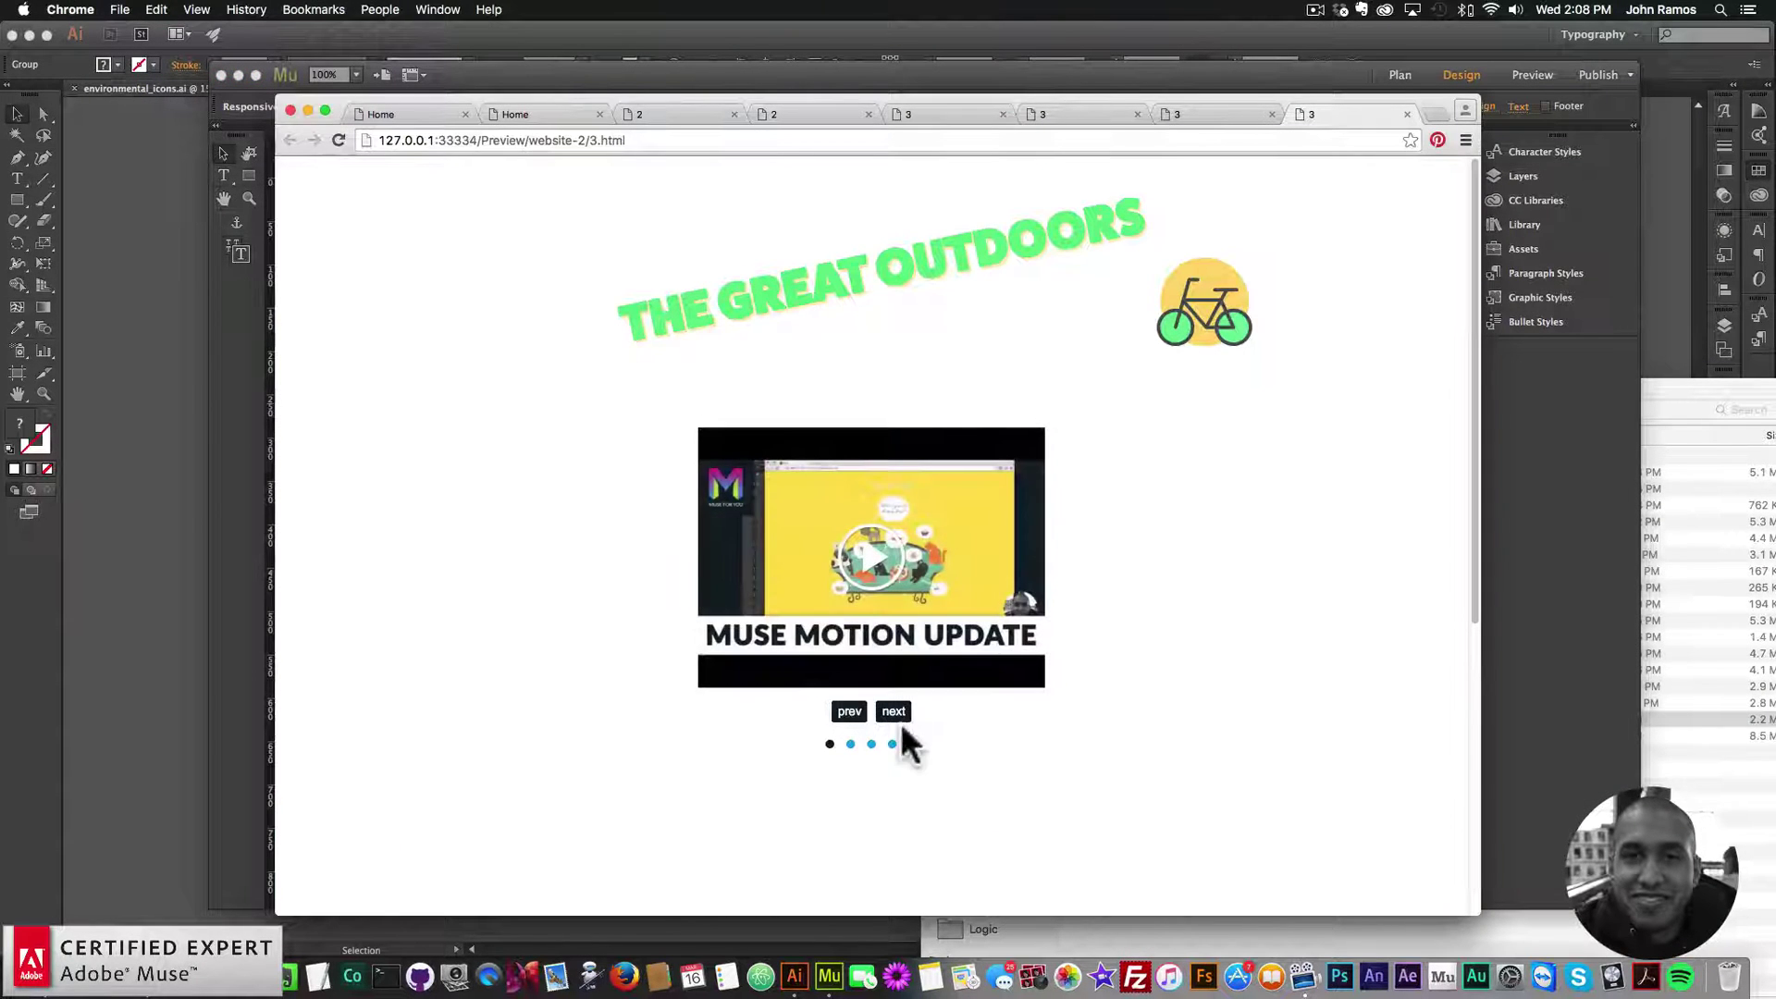
pyautogui.click(893, 711)
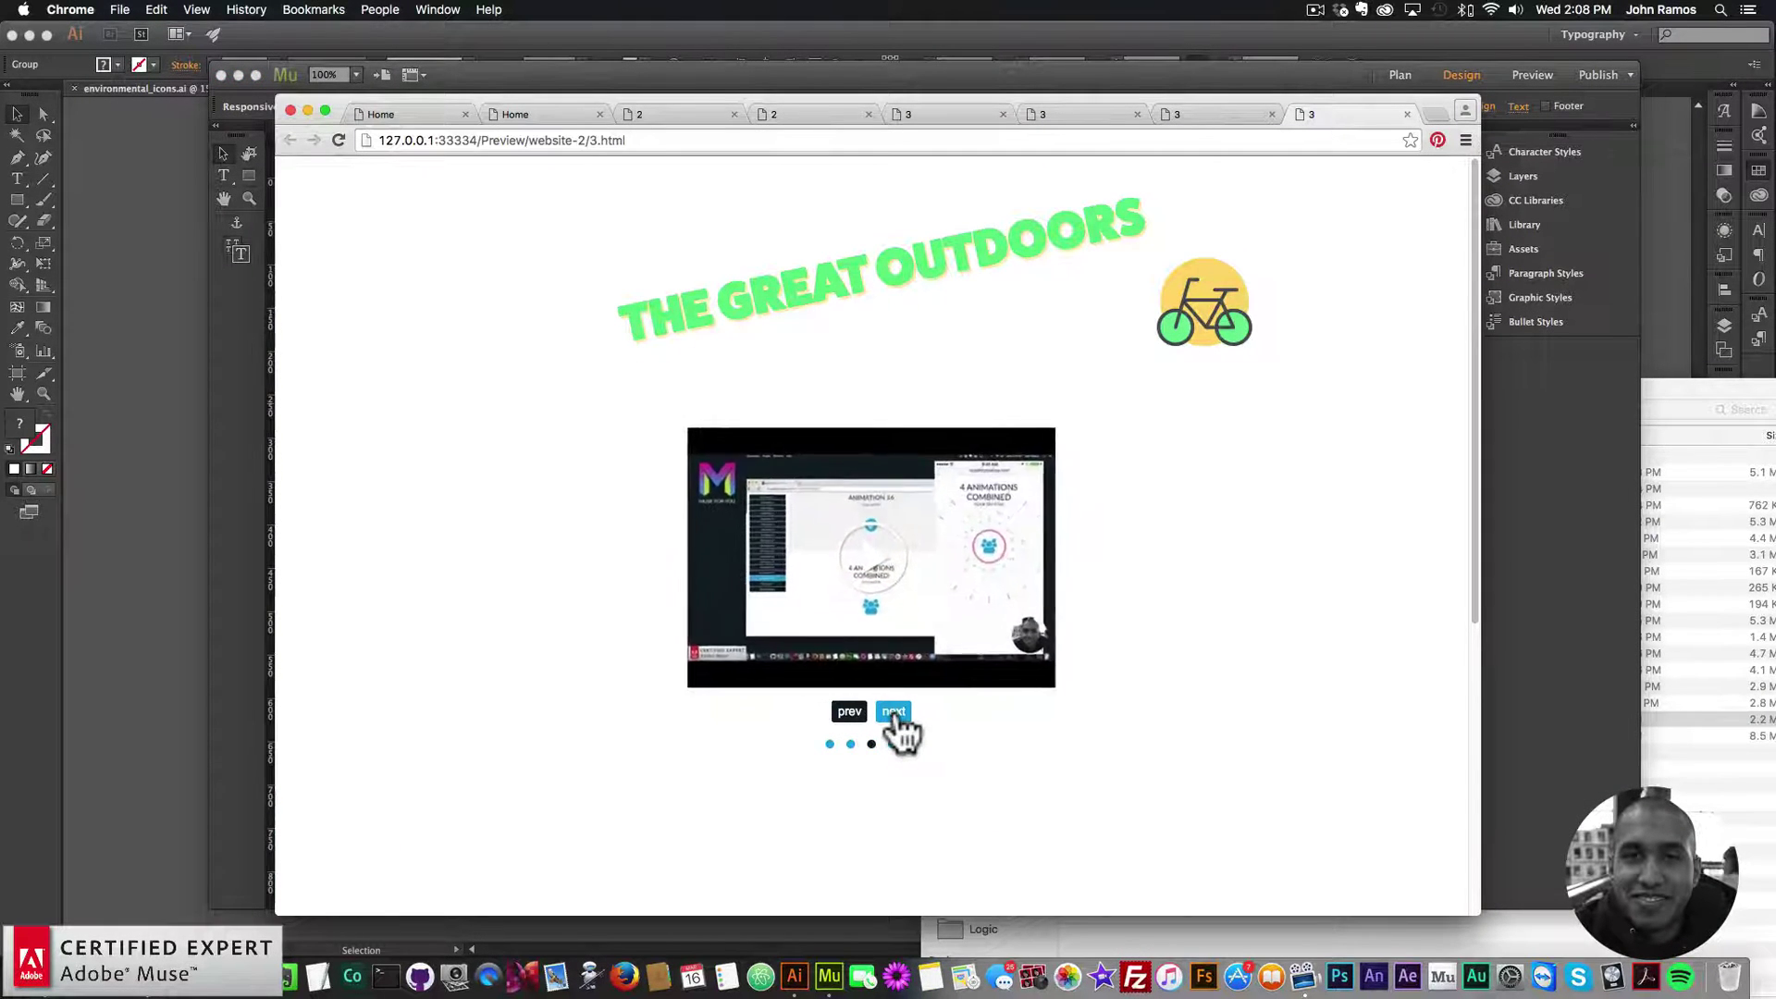
pyautogui.click(893, 711)
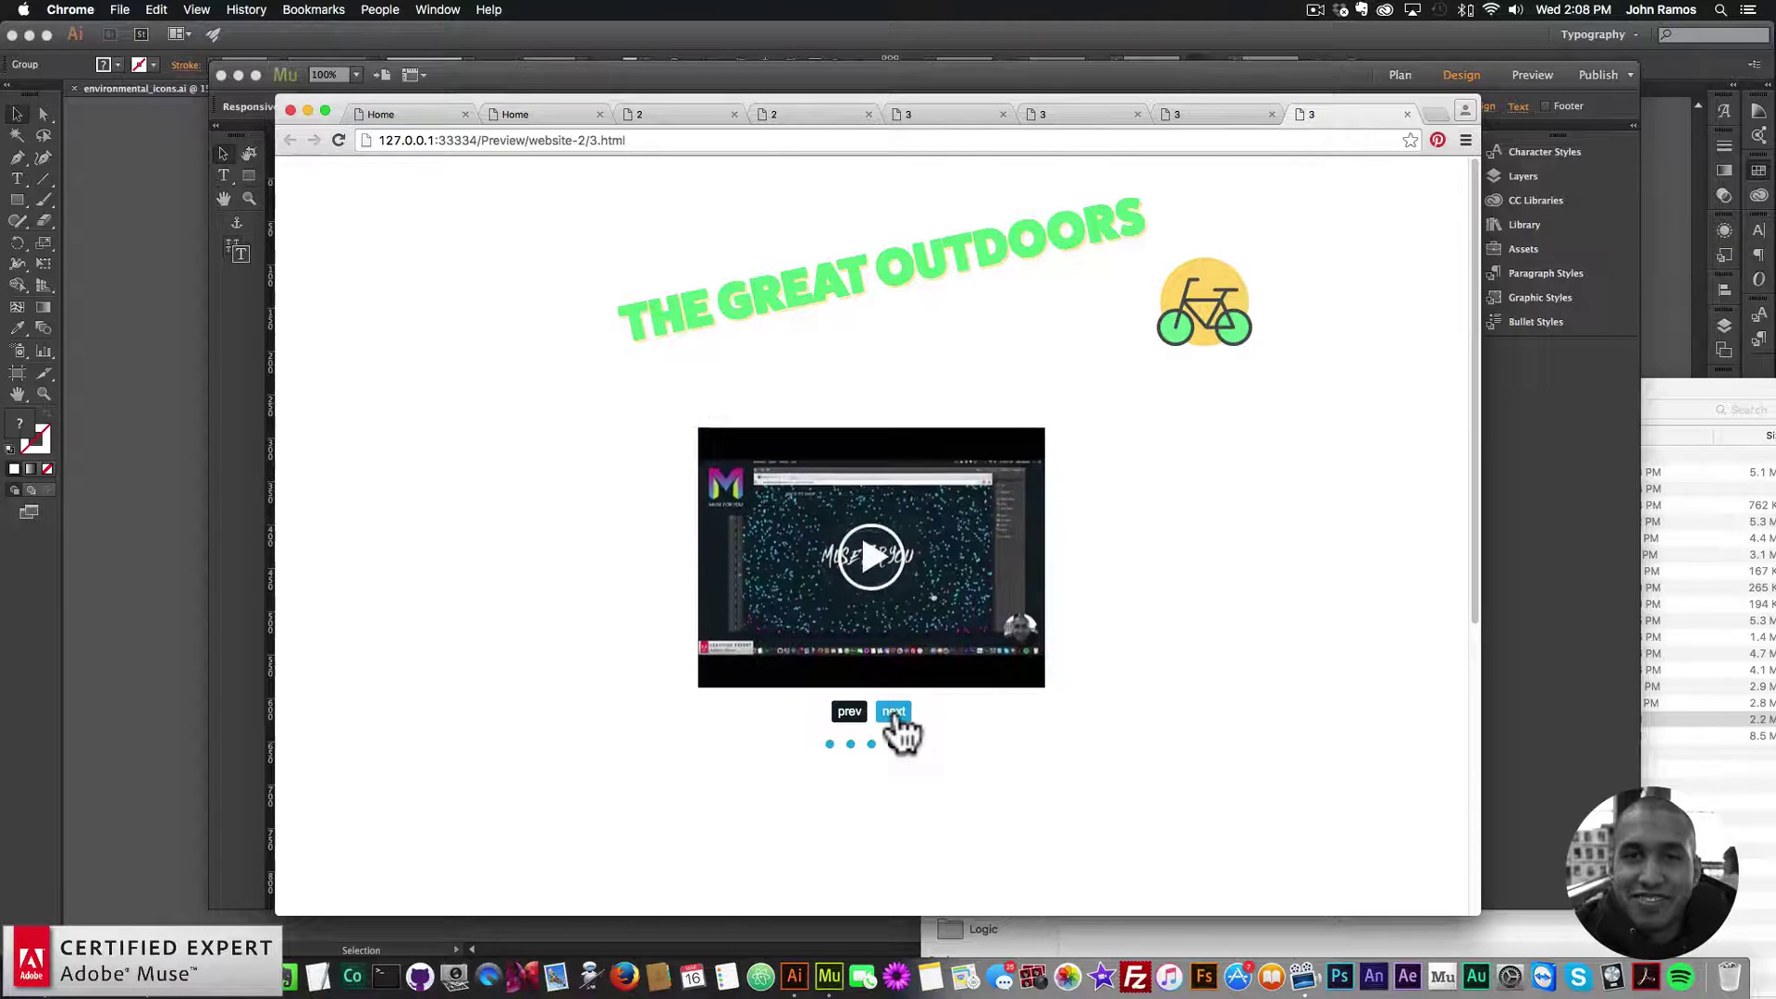
# - Return to Muse and set the video slider's number of items to 3 at breakpoints 1, 2, 3 and 4
pyautogui.click(894, 711)
pyautogui.click(1491, 675)
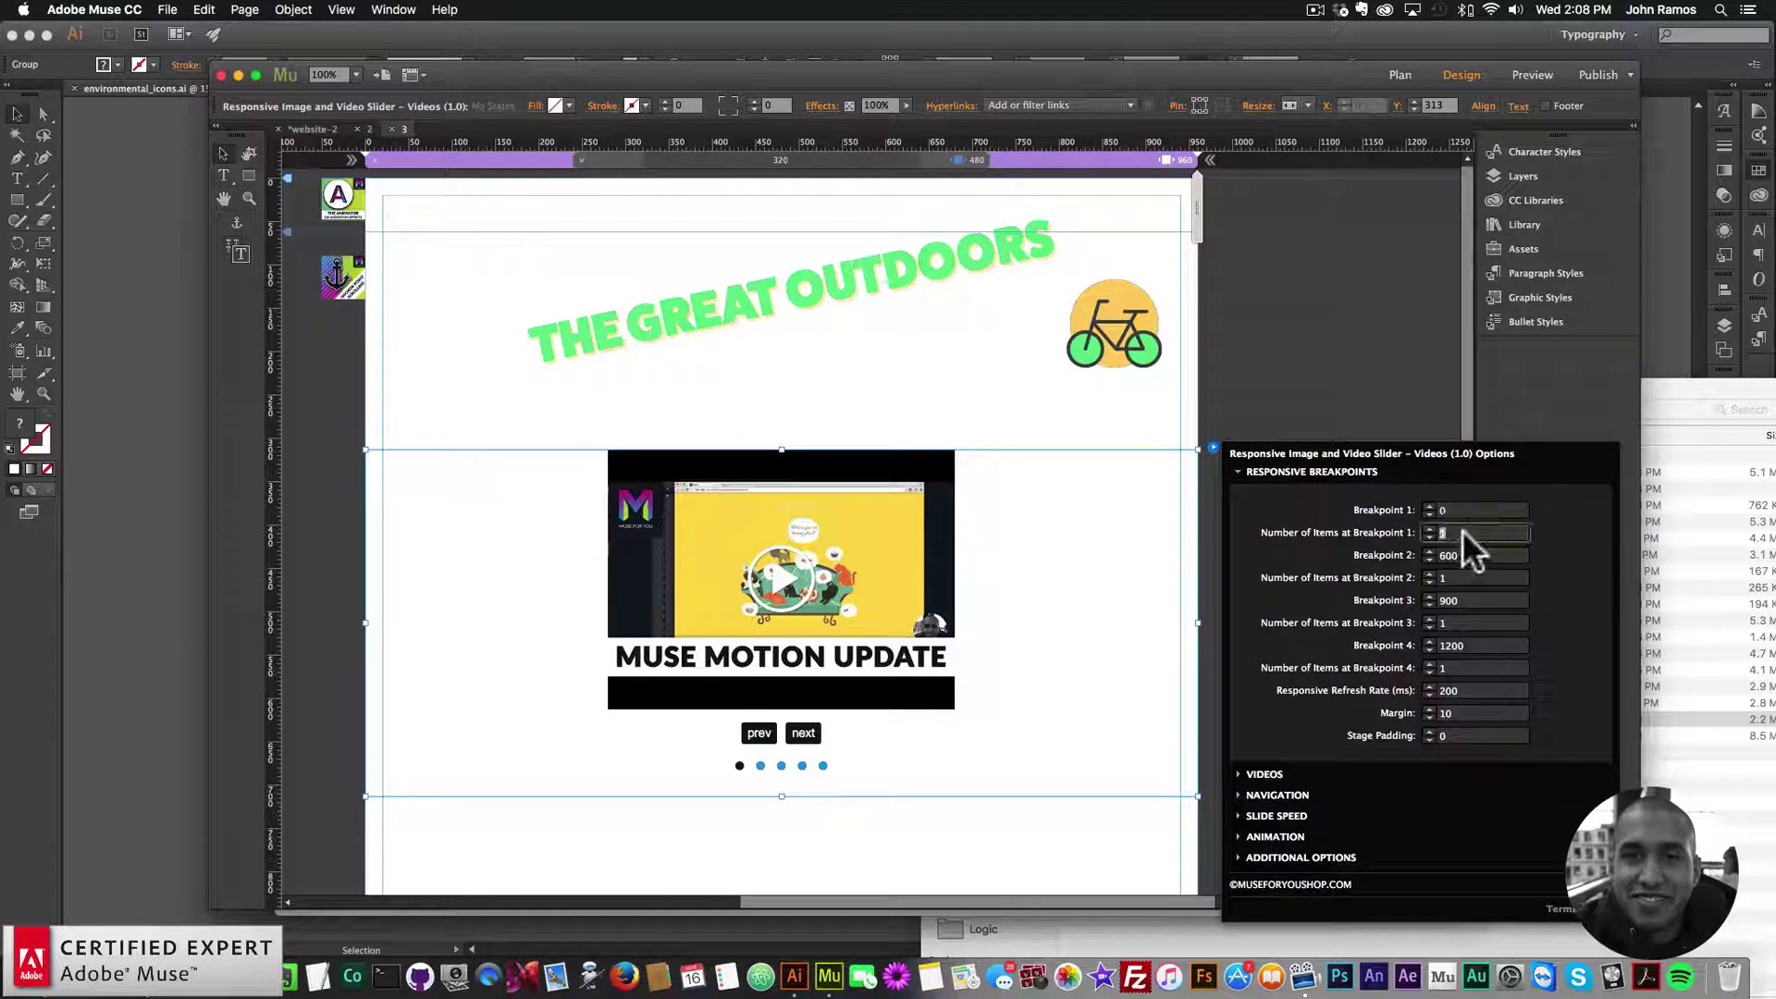
pyautogui.click(1431, 580)
pyautogui.click(1471, 623)
pyautogui.write('3')
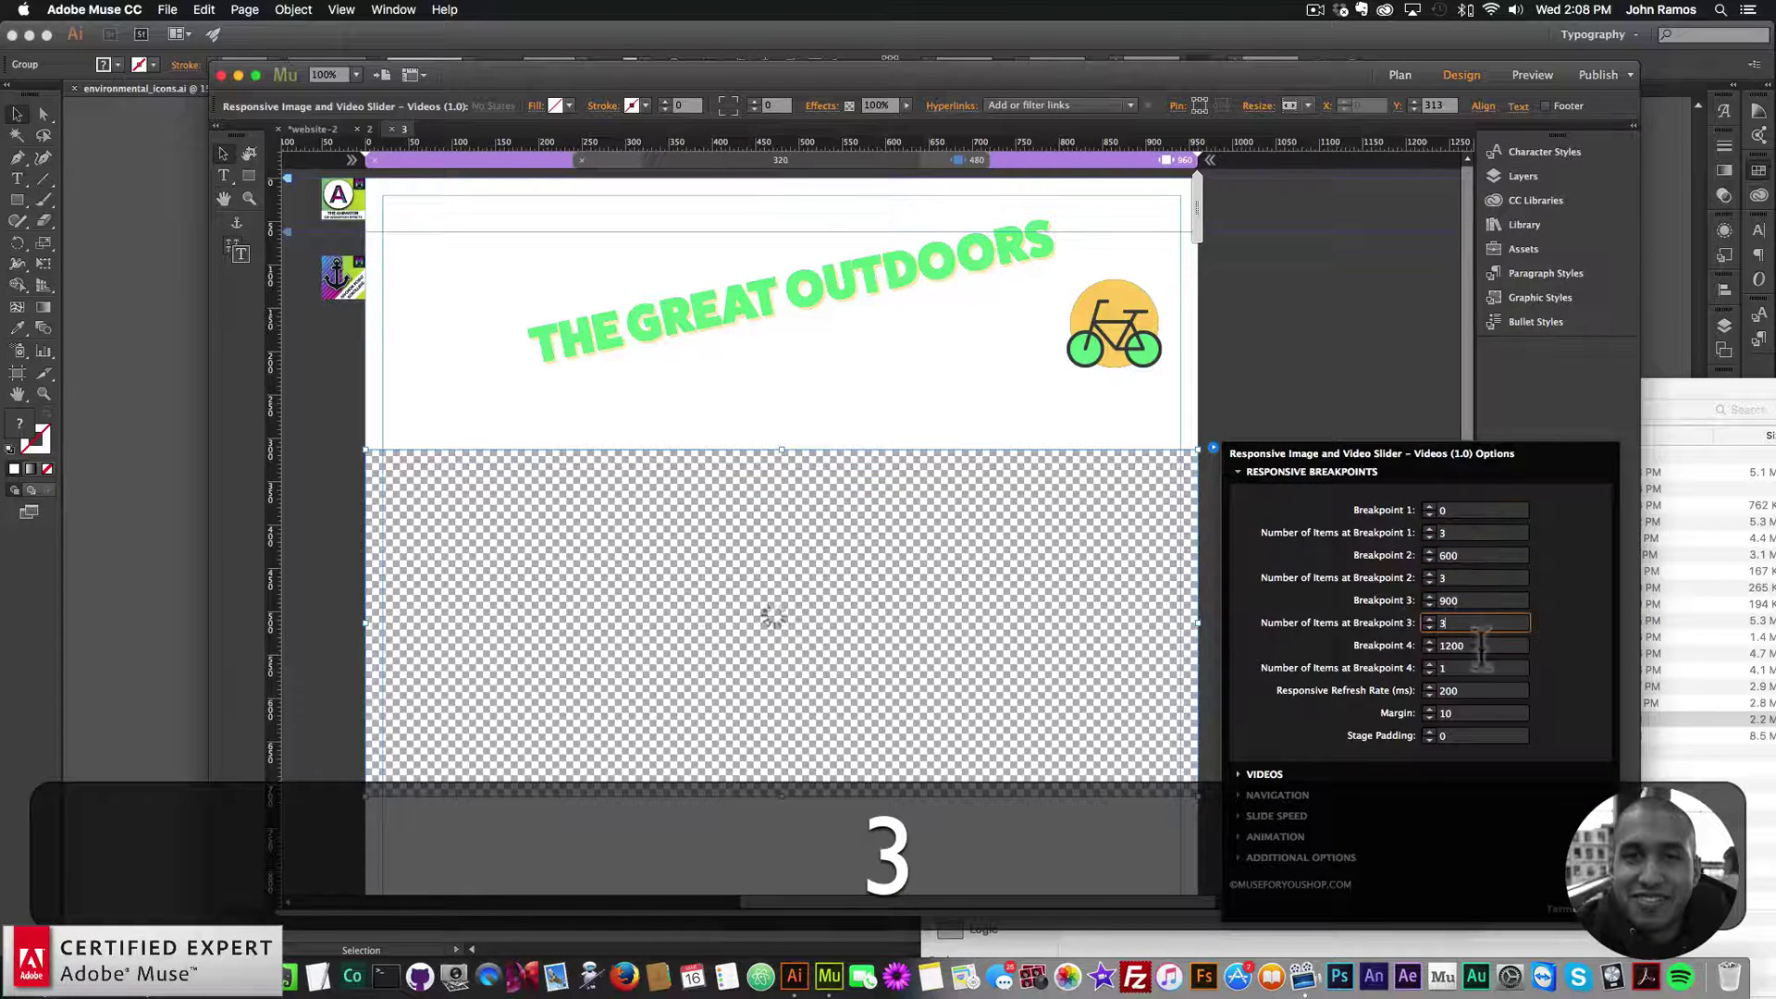
pyautogui.click(1475, 668)
pyautogui.write('3')
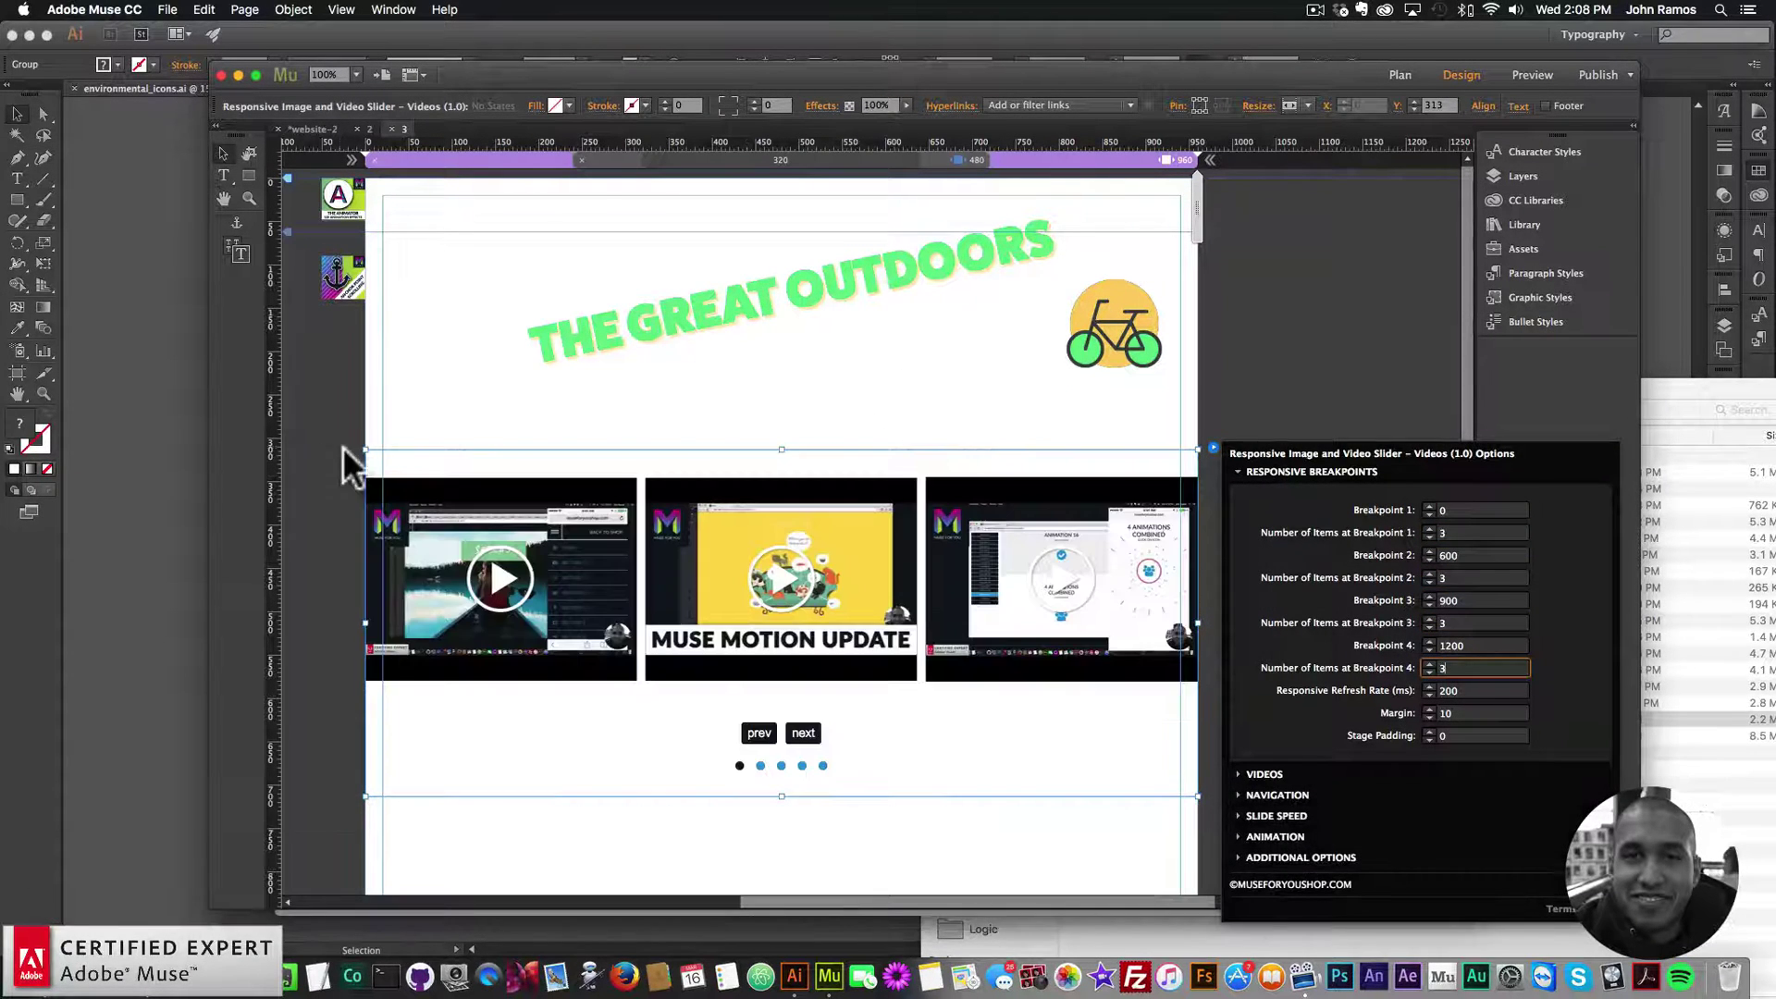
# - Preview page 3 in the browser and advance through the video slider to check the three-item layout
pyautogui.click(168, 9)
pyautogui.click(209, 287)
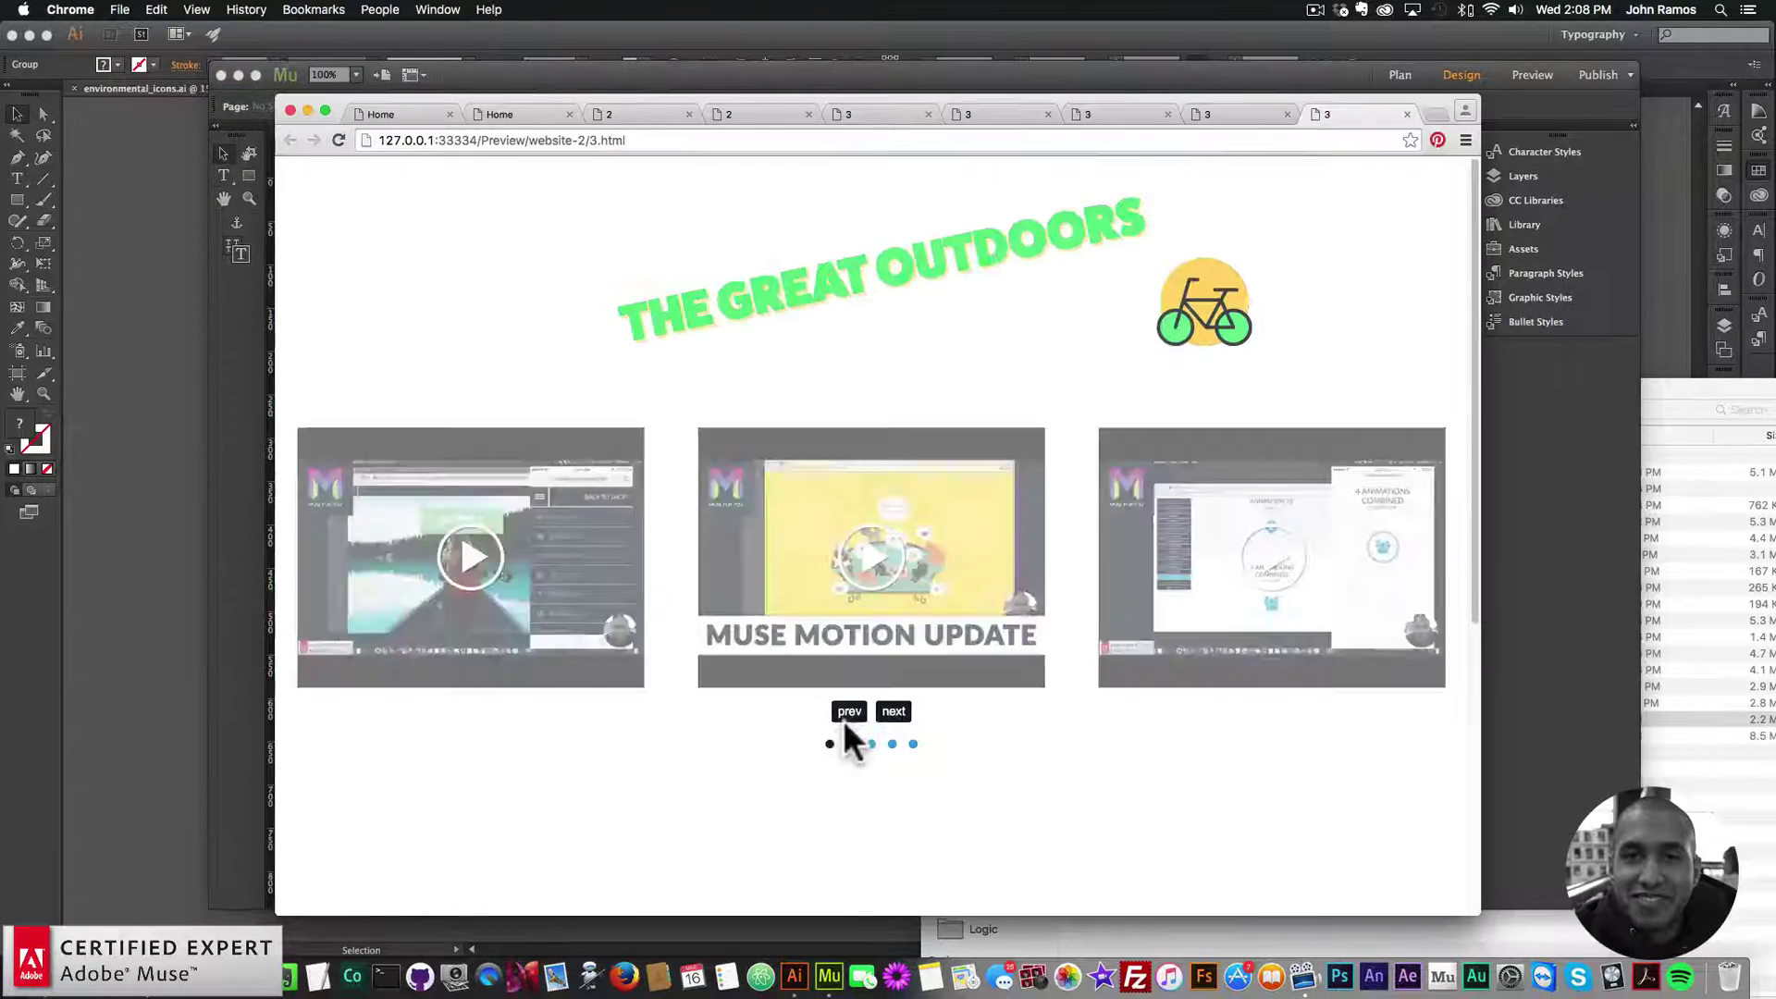
pyautogui.click(892, 714)
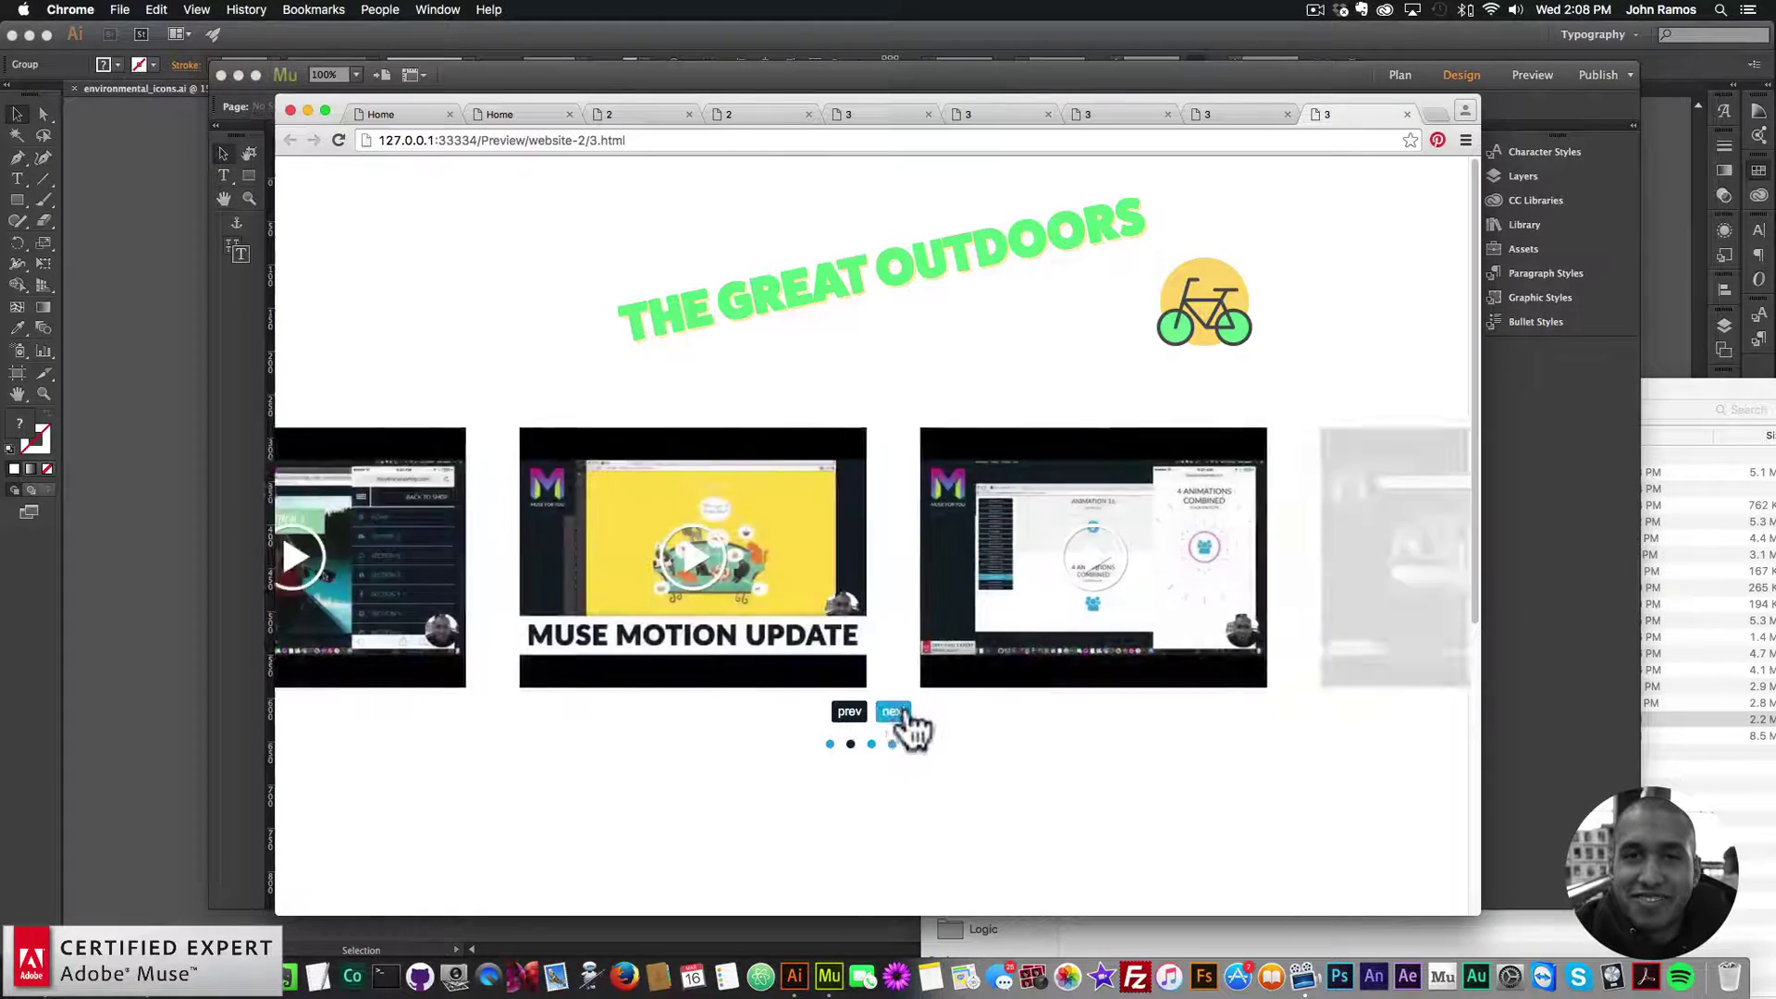
pyautogui.click(894, 712)
pyautogui.click(893, 713)
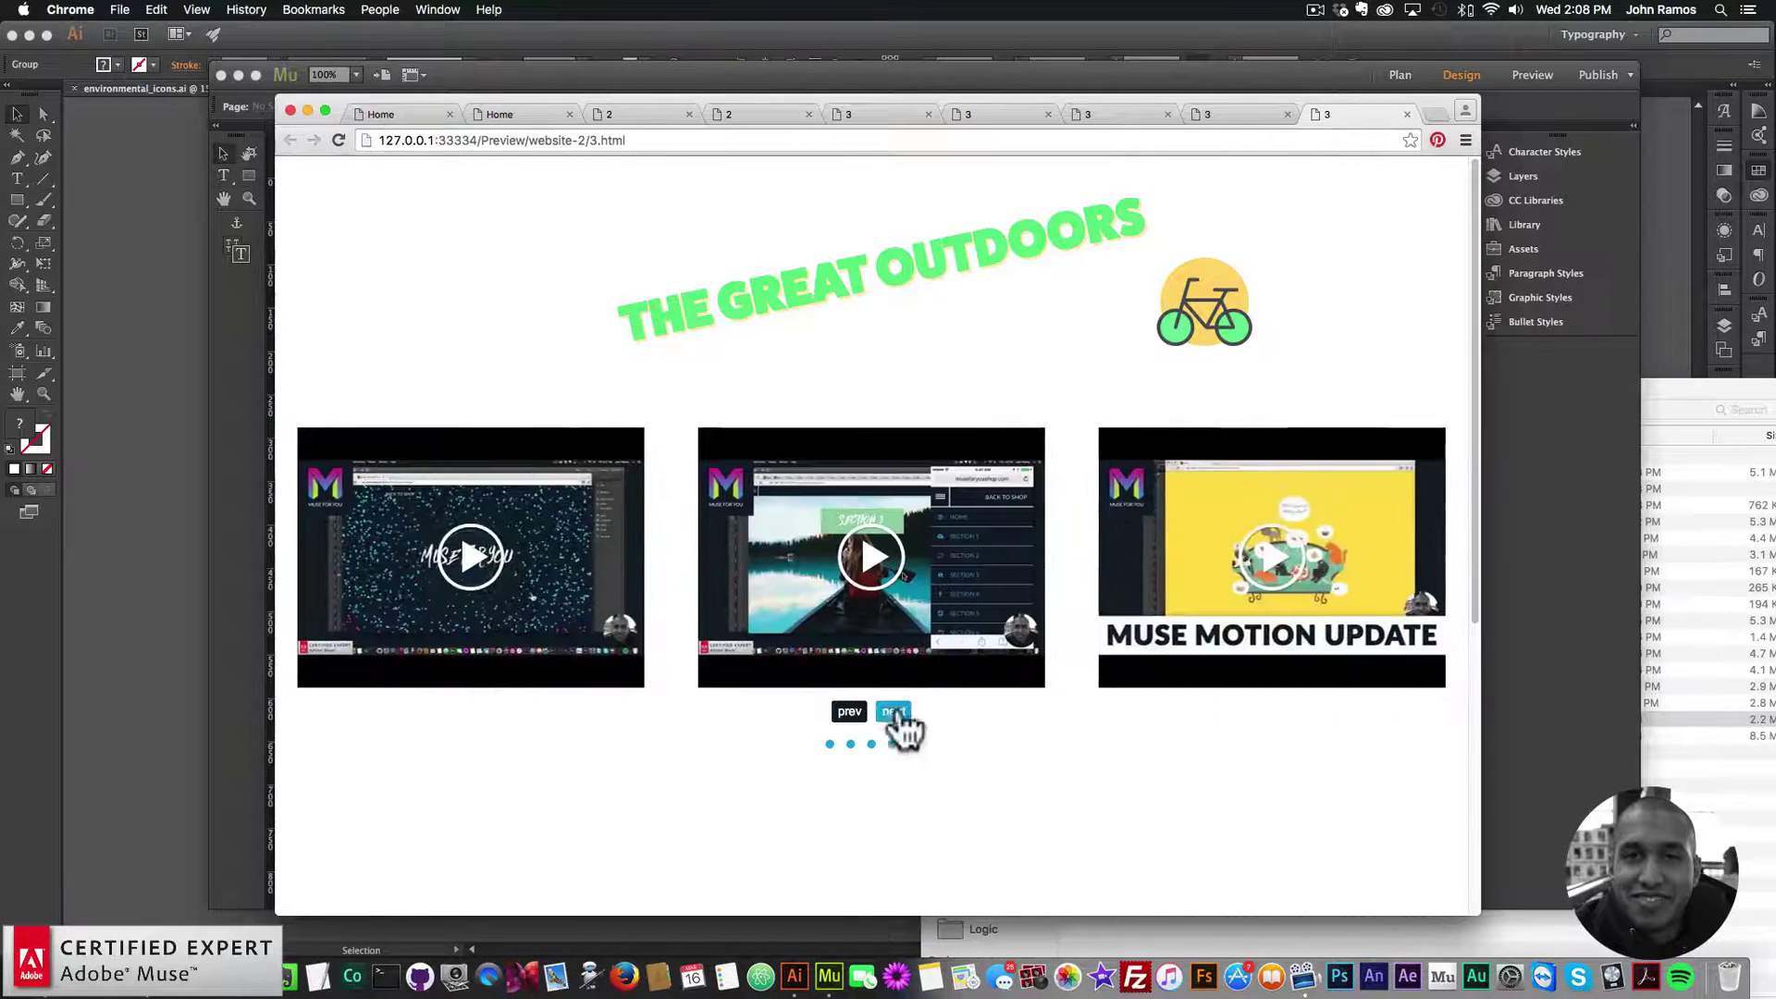
pyautogui.click(893, 712)
# - Play the center video on each slide in turn to test playback, pause the last one, and return to Muse
pyautogui.click(949, 541)
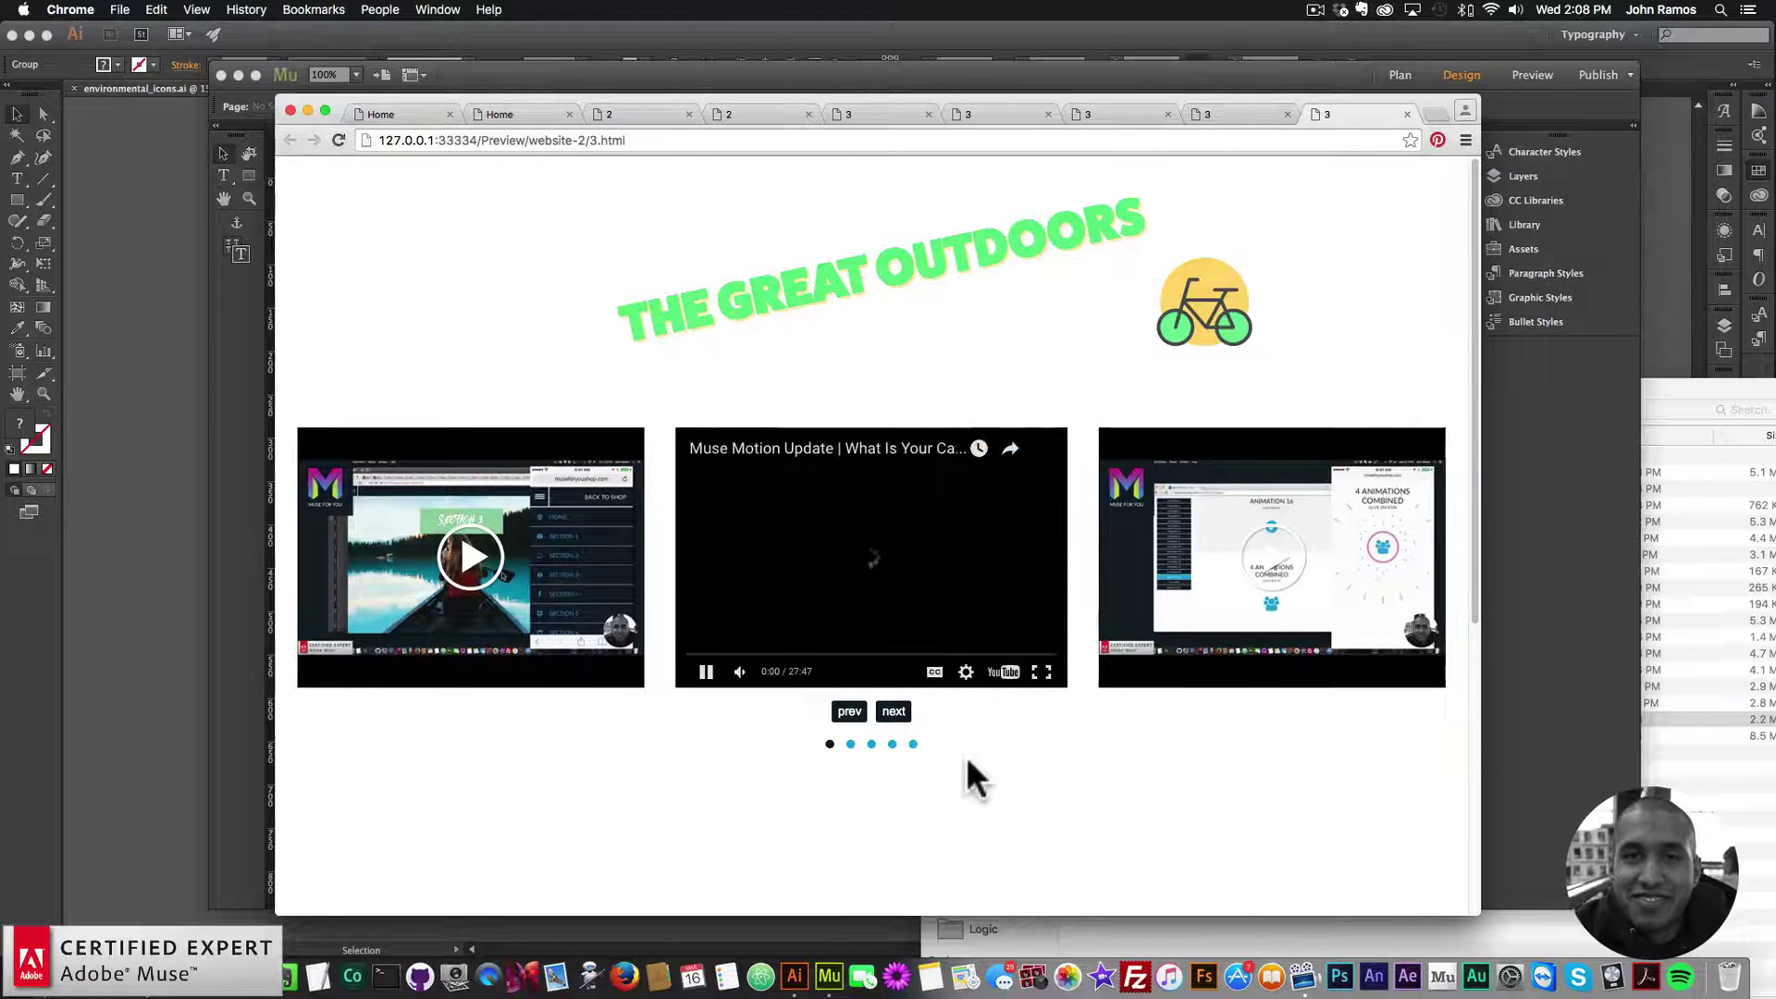
pyautogui.click(747, 656)
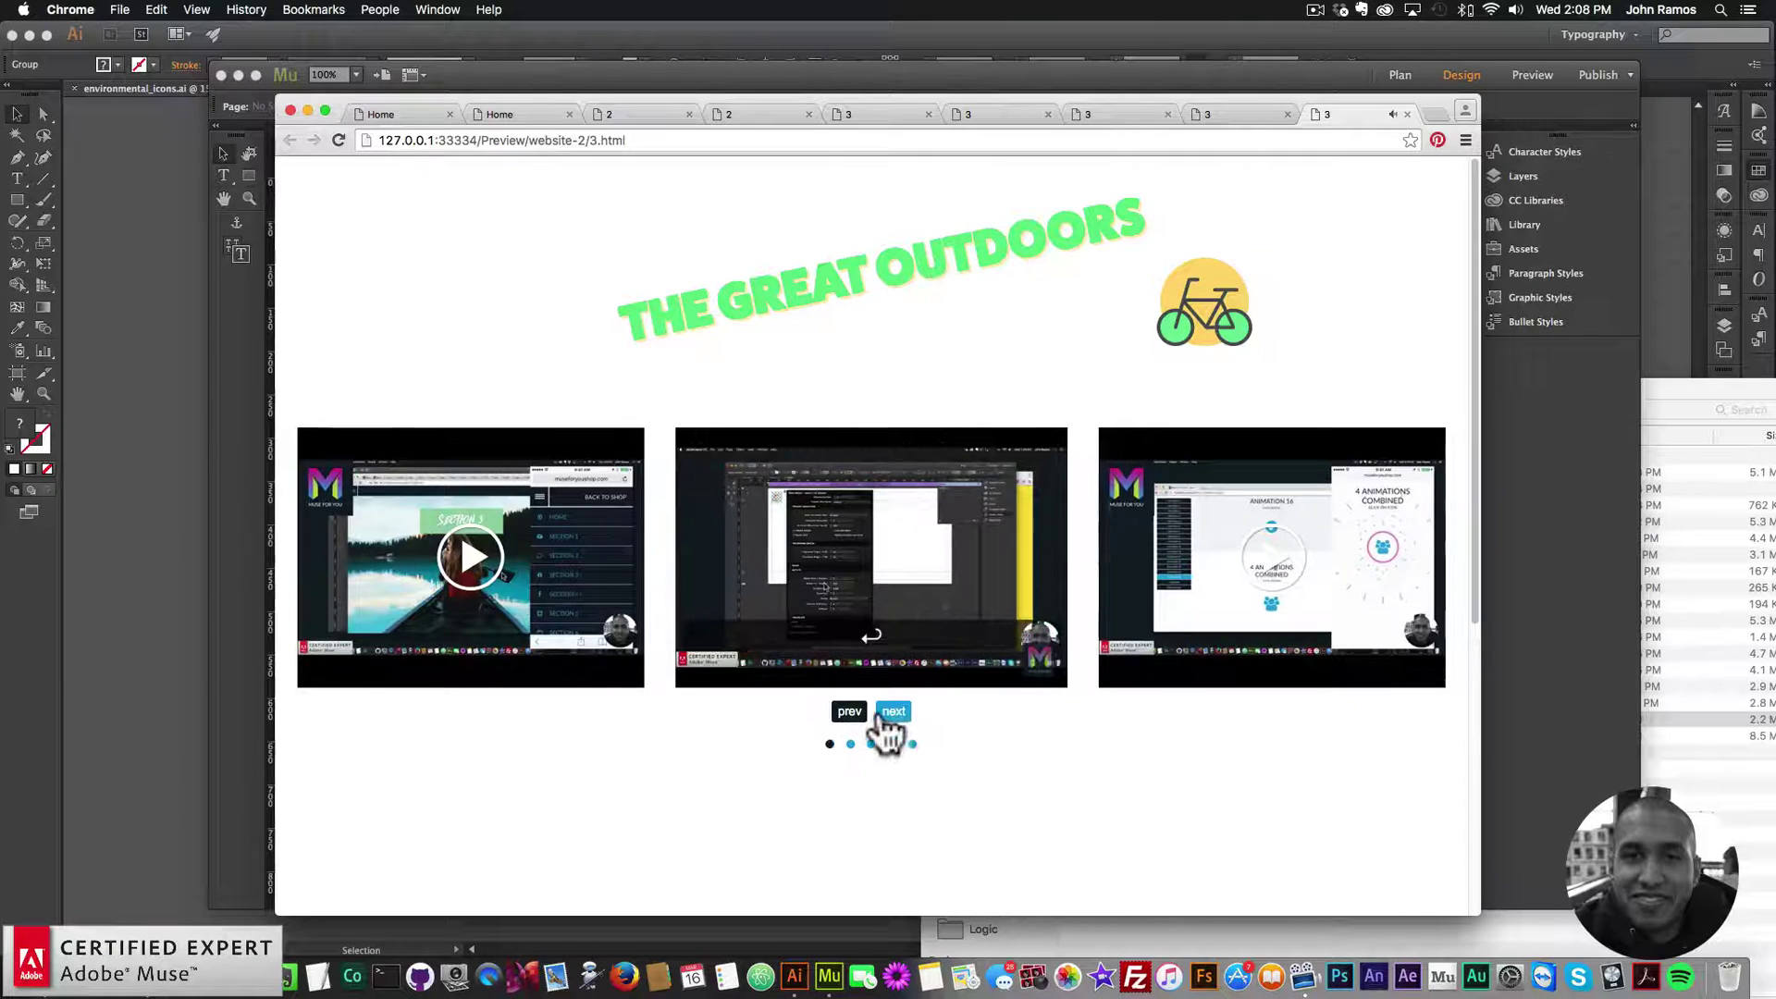
pyautogui.click(893, 712)
pyautogui.click(866, 587)
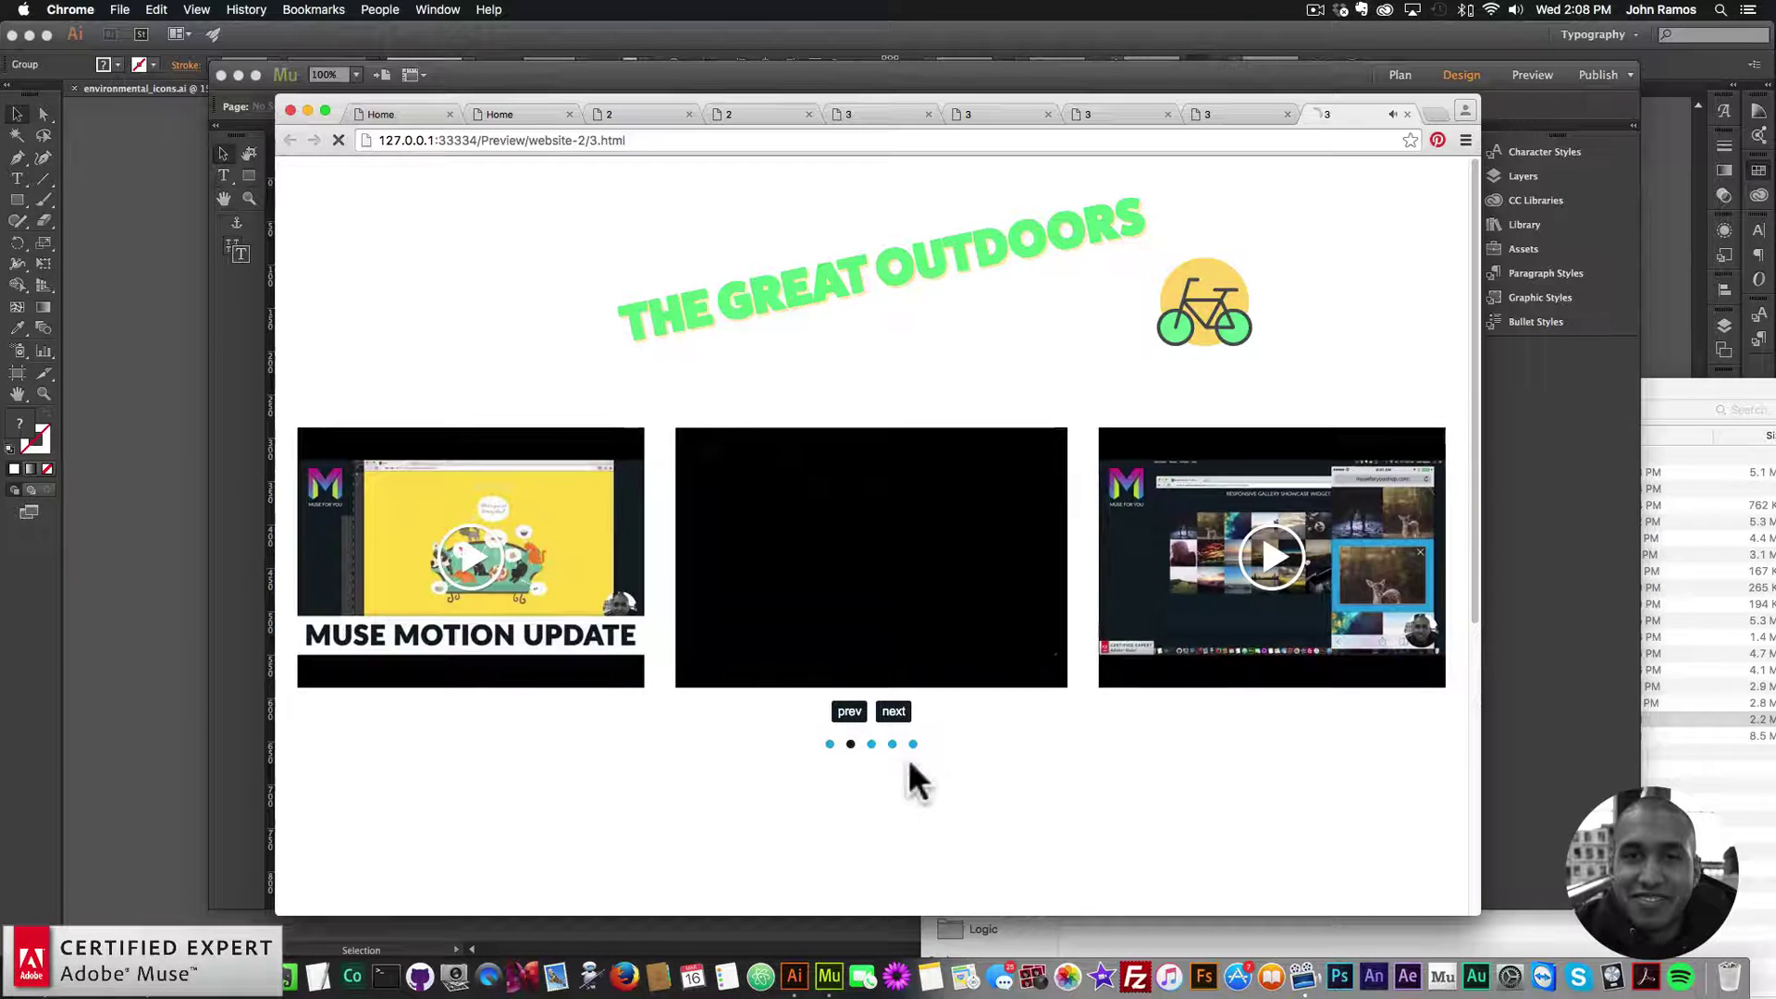
pyautogui.click(893, 714)
pyautogui.click(865, 555)
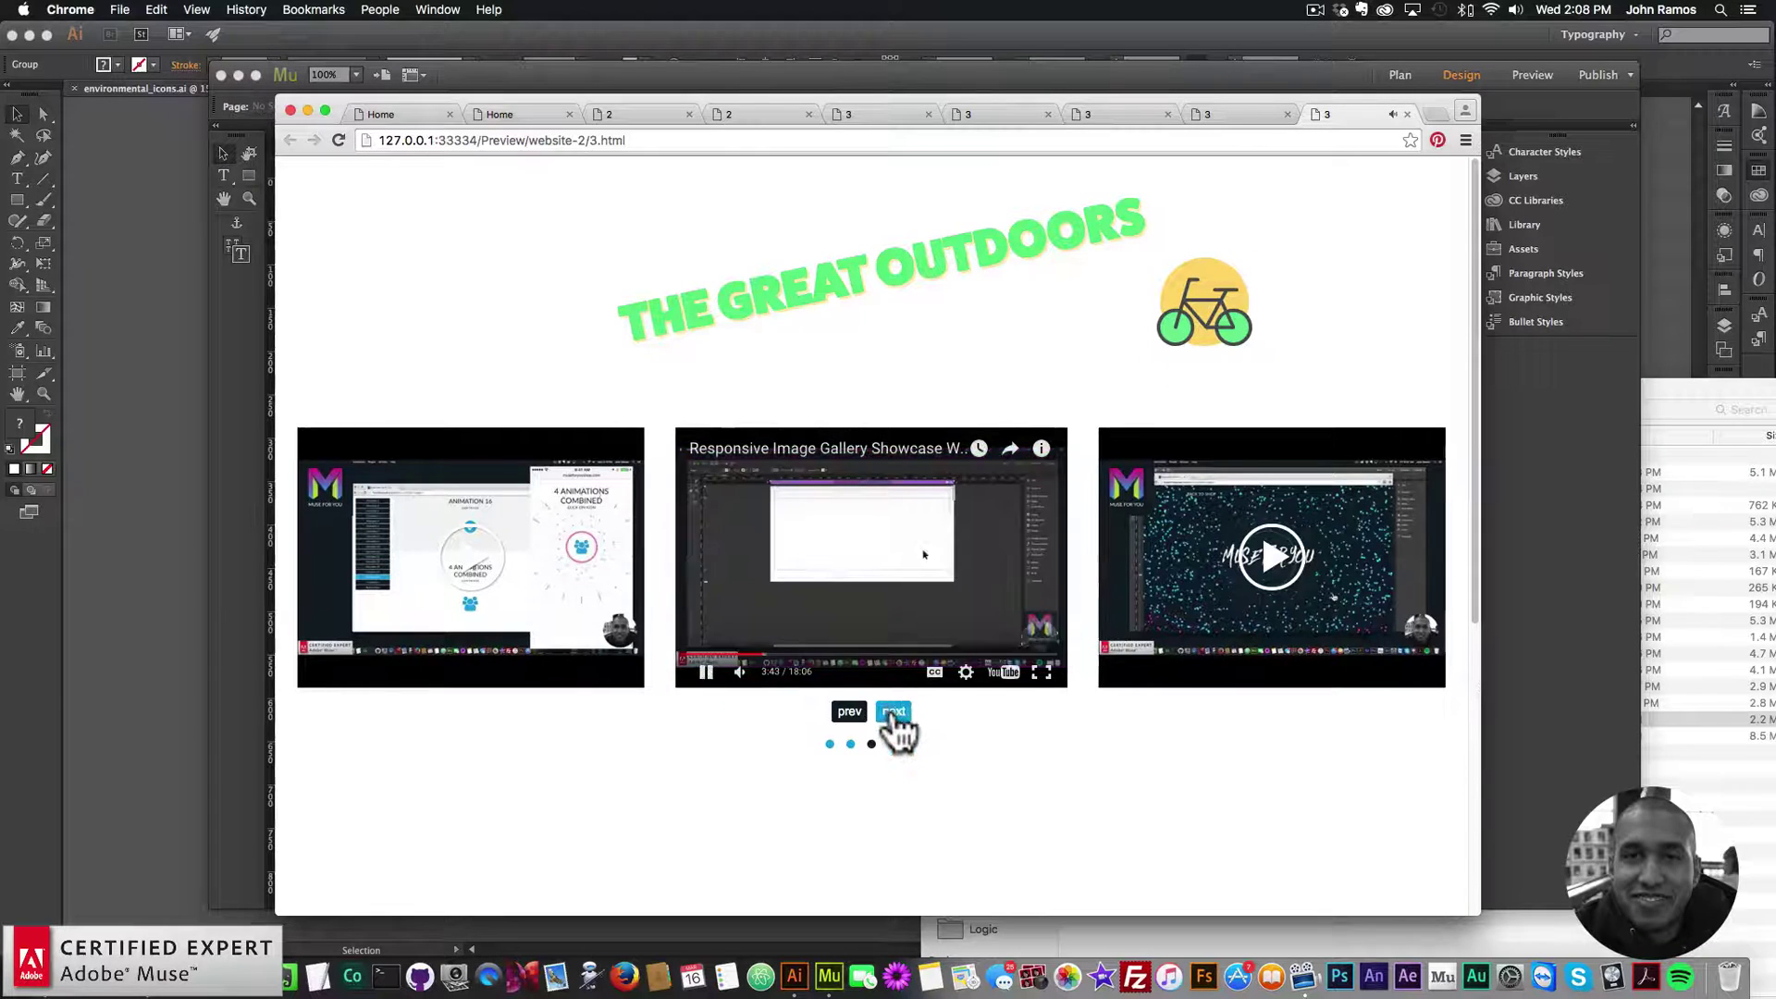
pyautogui.click(894, 712)
pyautogui.click(879, 564)
pyautogui.click(894, 712)
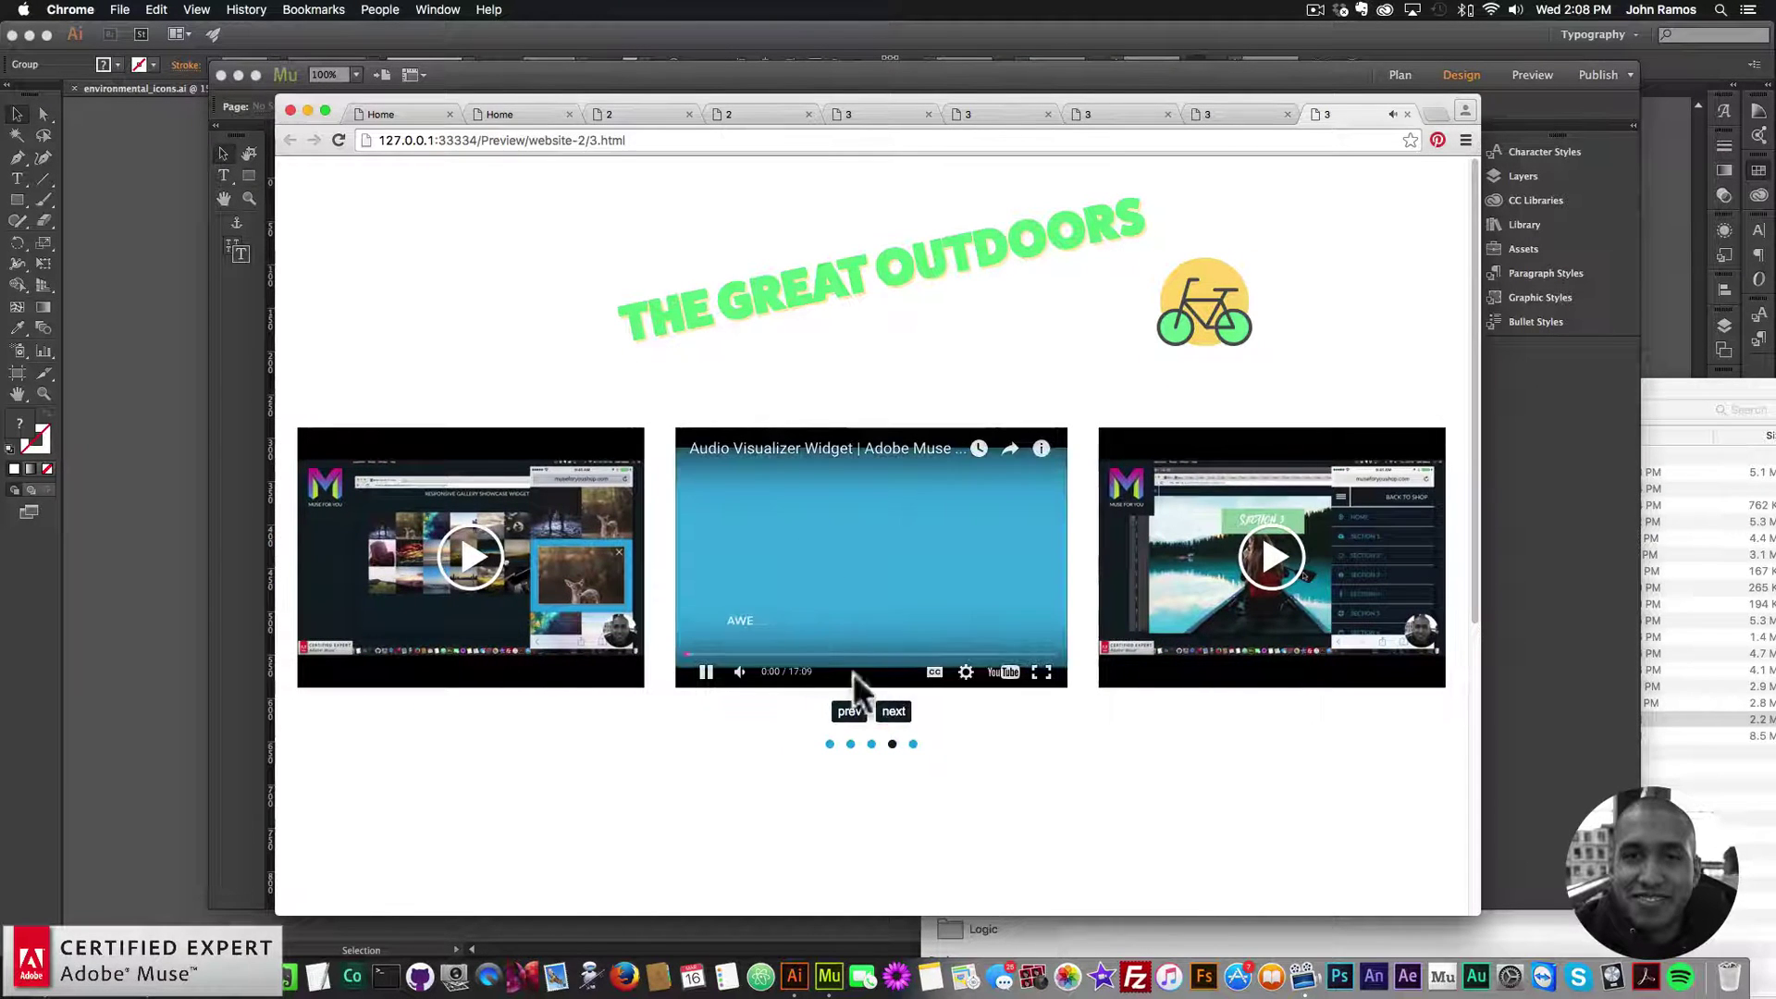
pyautogui.click(939, 579)
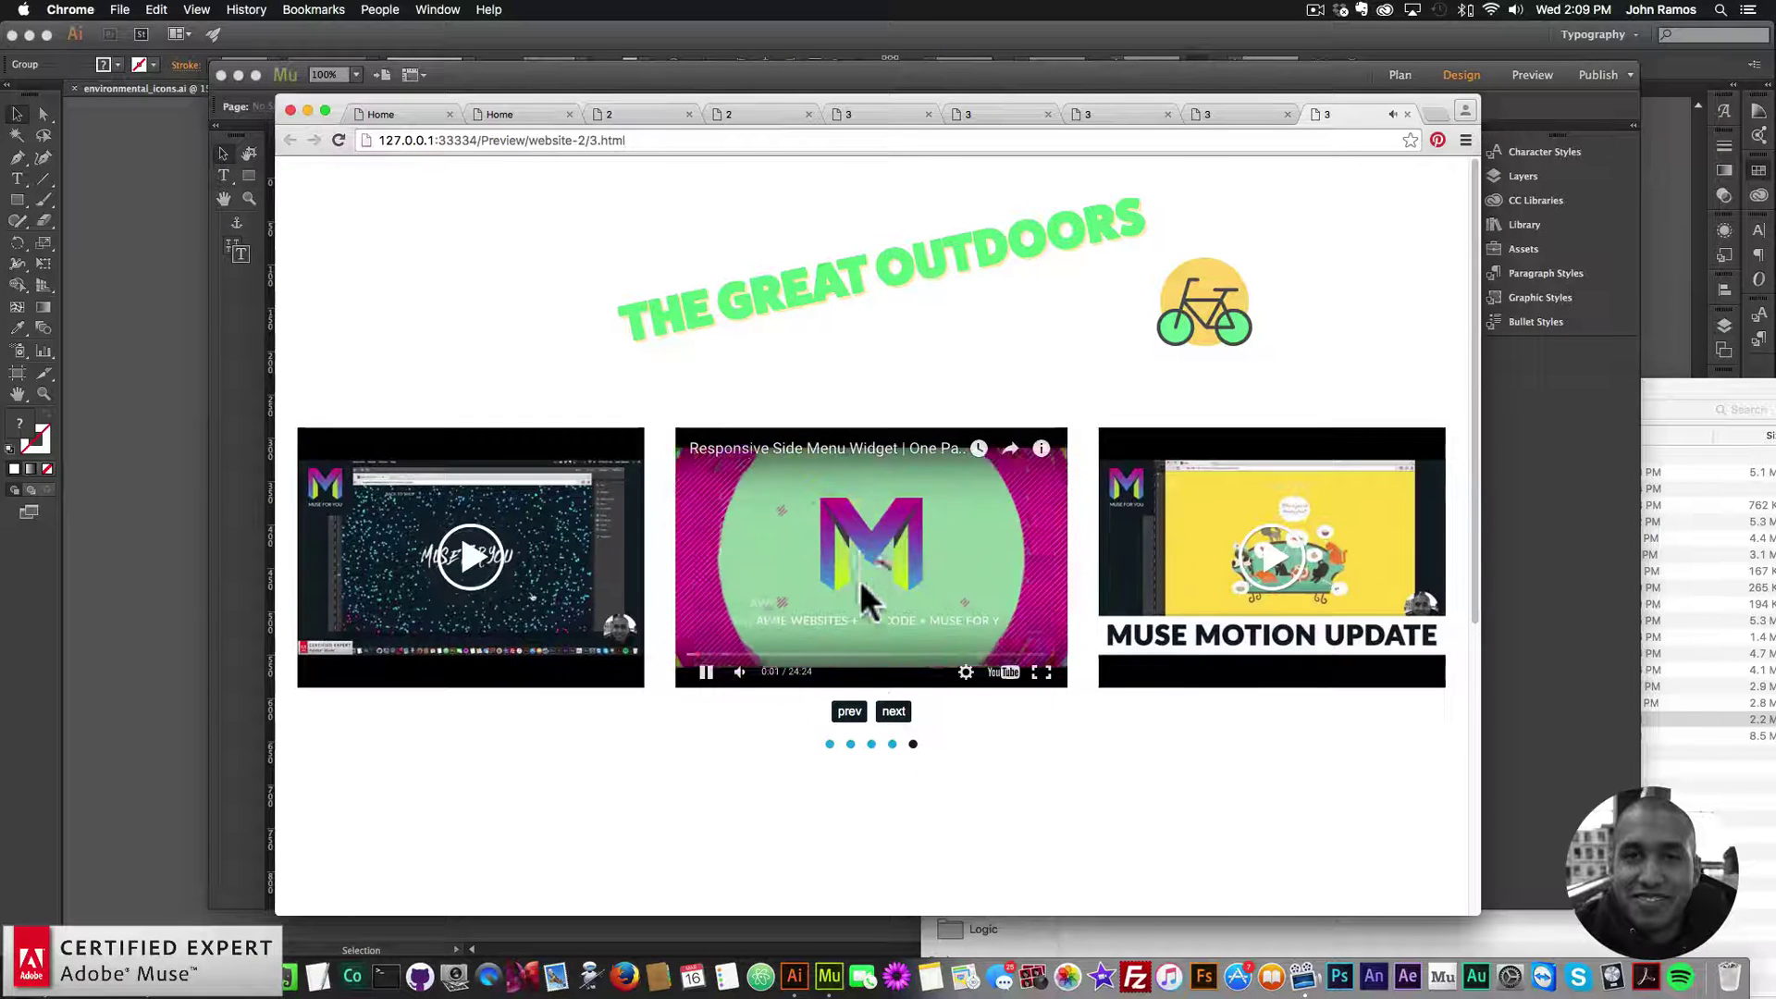
pyautogui.click(859, 580)
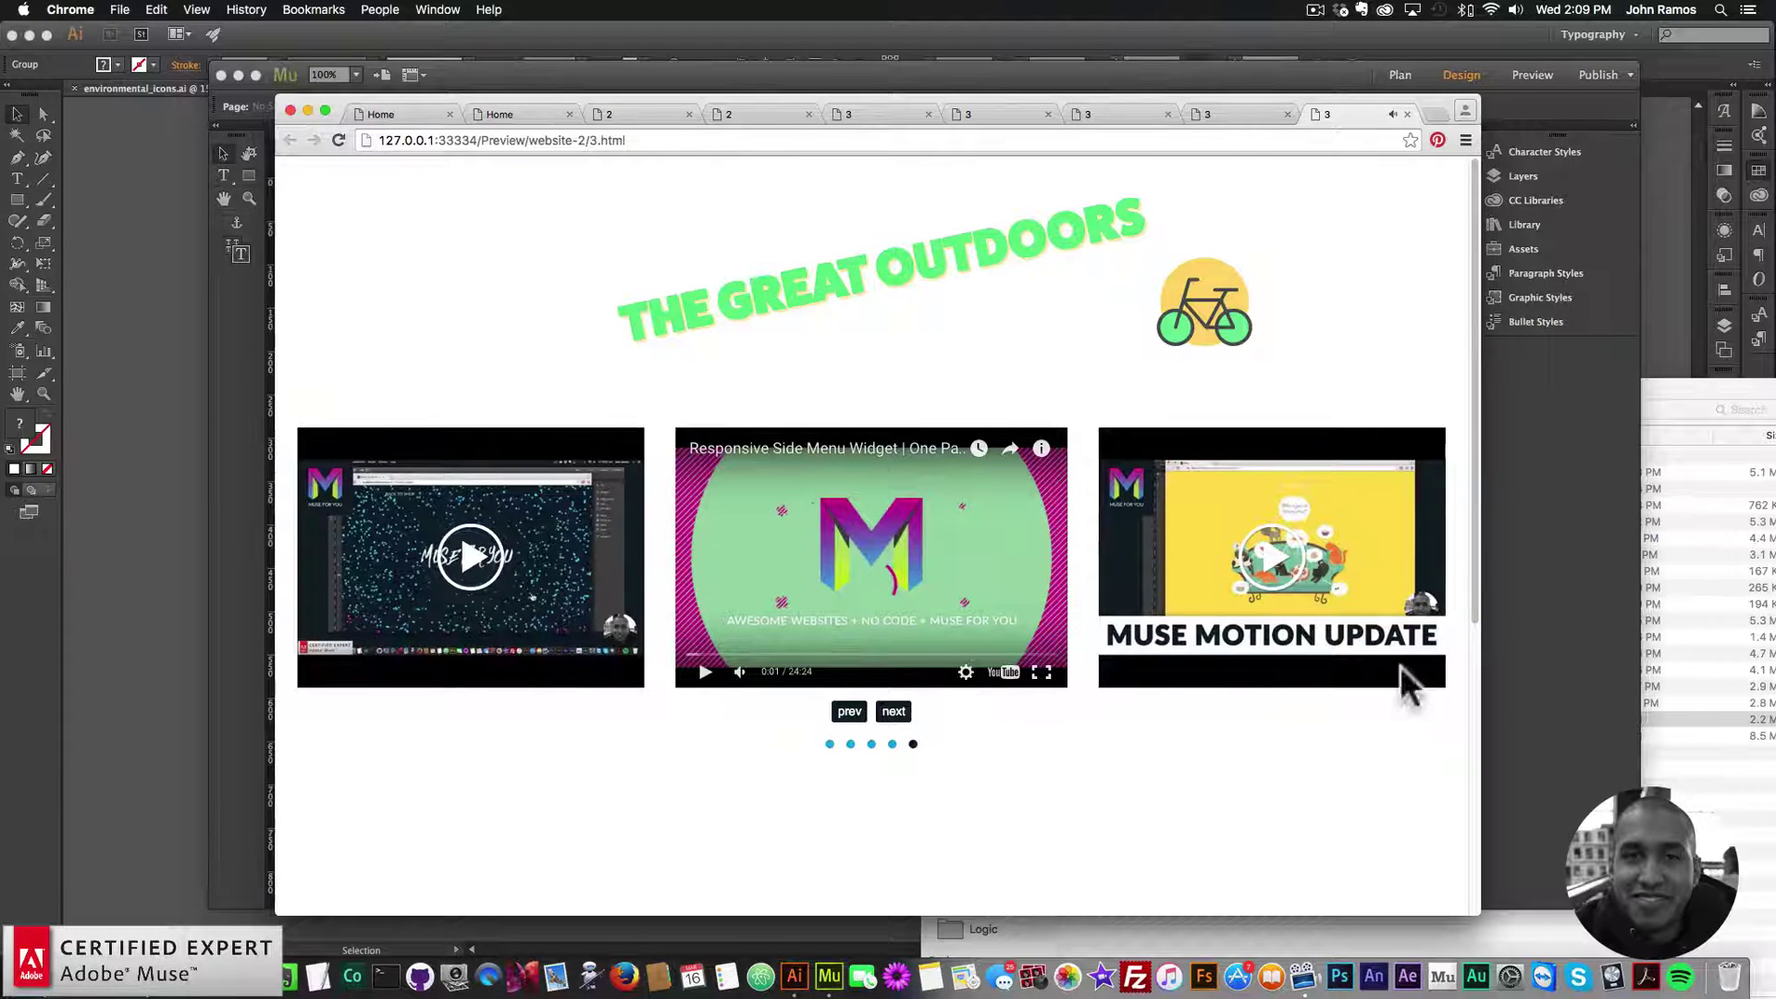
pyautogui.press('super+Tab')
pyautogui.click(872, 596)
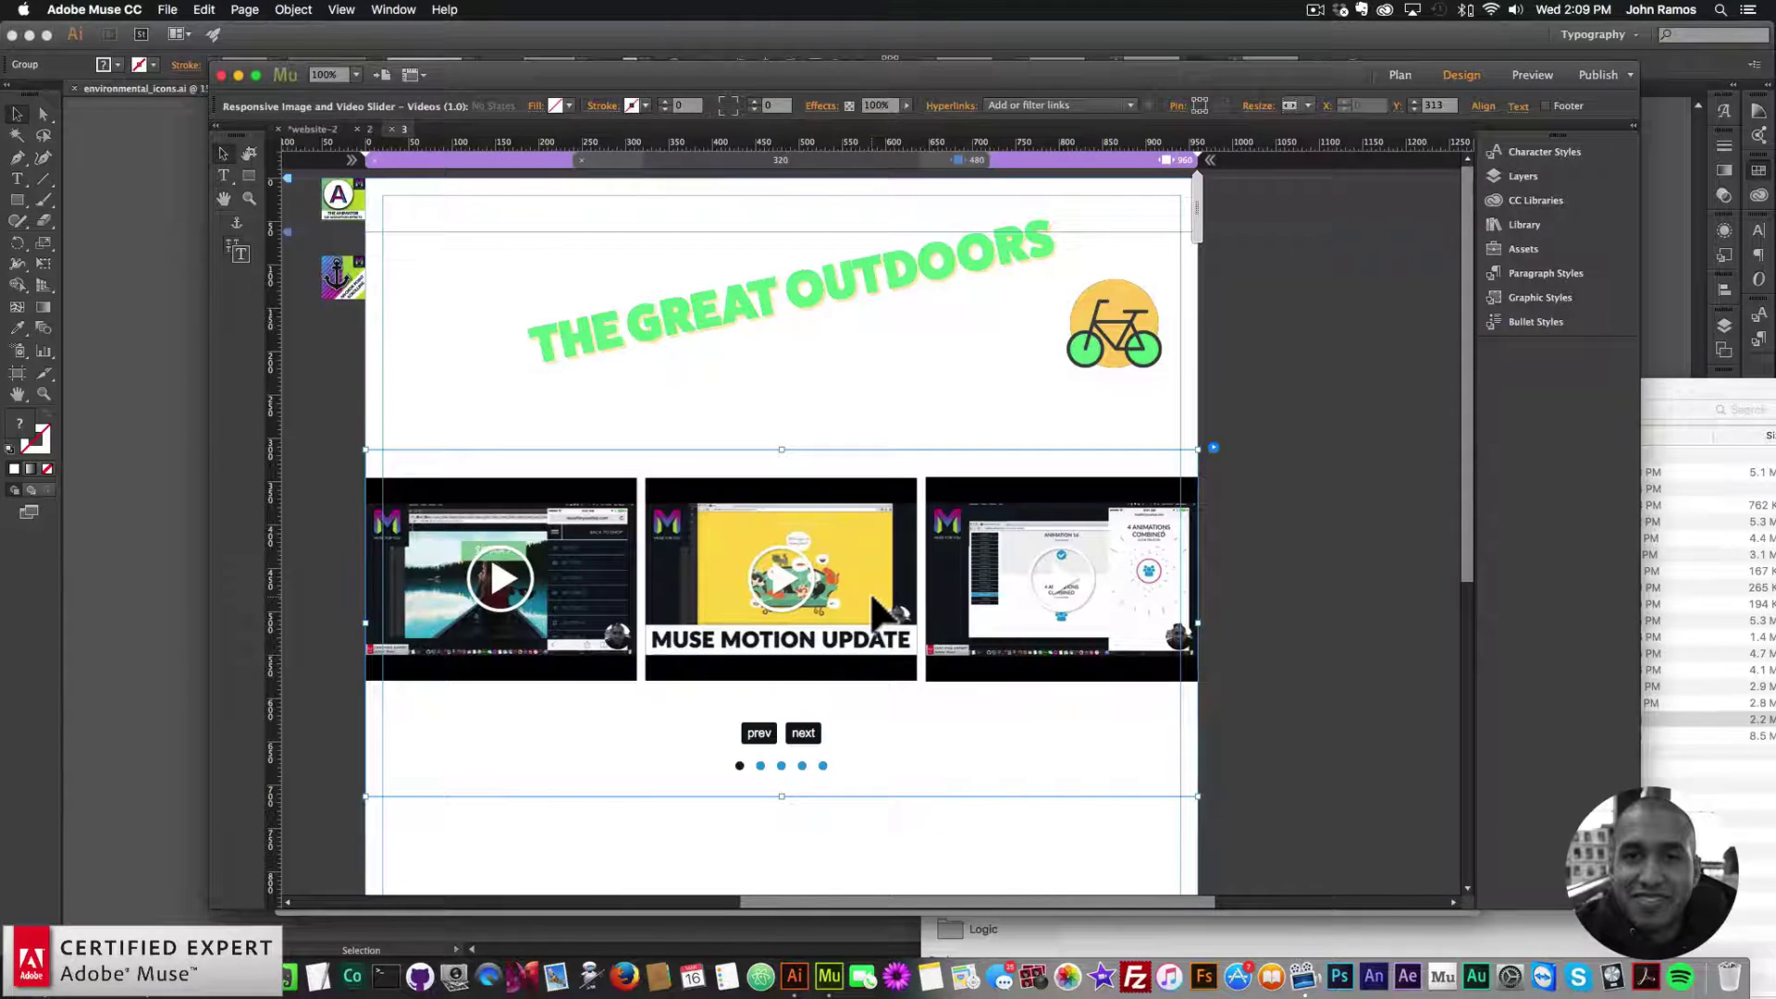
# - Copy the SVG Draw Widget video's Vimeo URL from the browser and open the slider's Videos options in Muse
pyautogui.press('super+Tab')
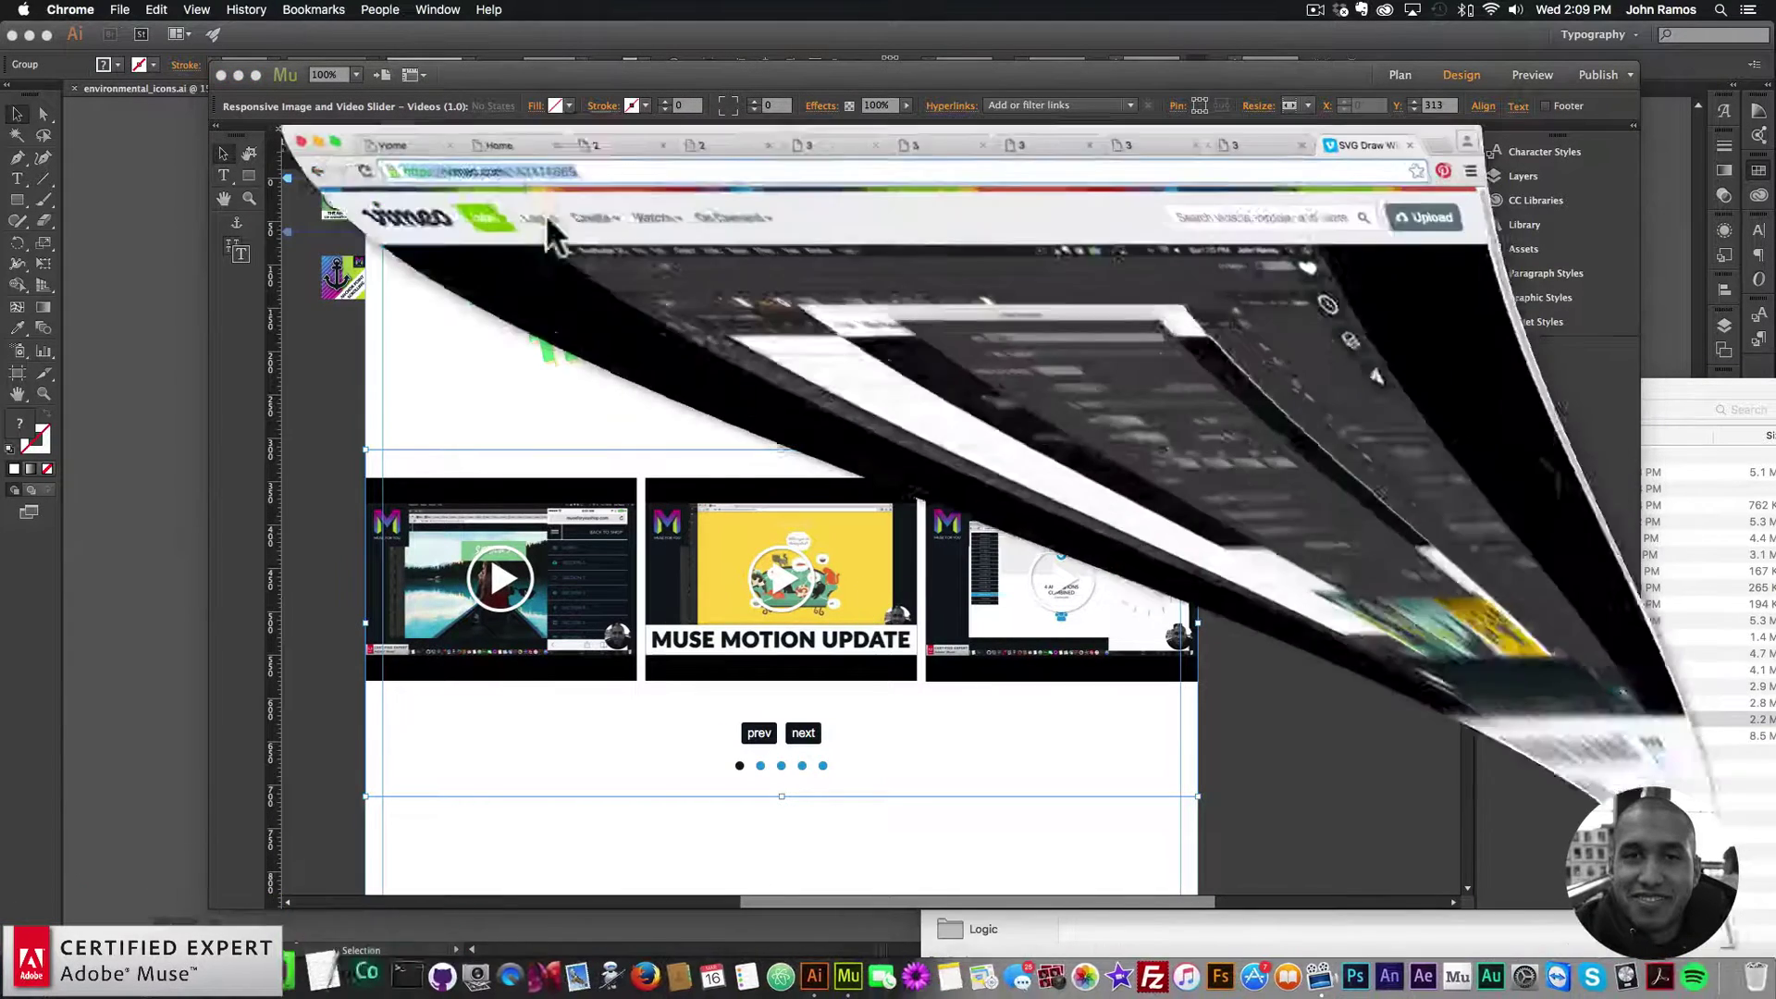
pyautogui.click(475, 140)
pyautogui.press('super+c')
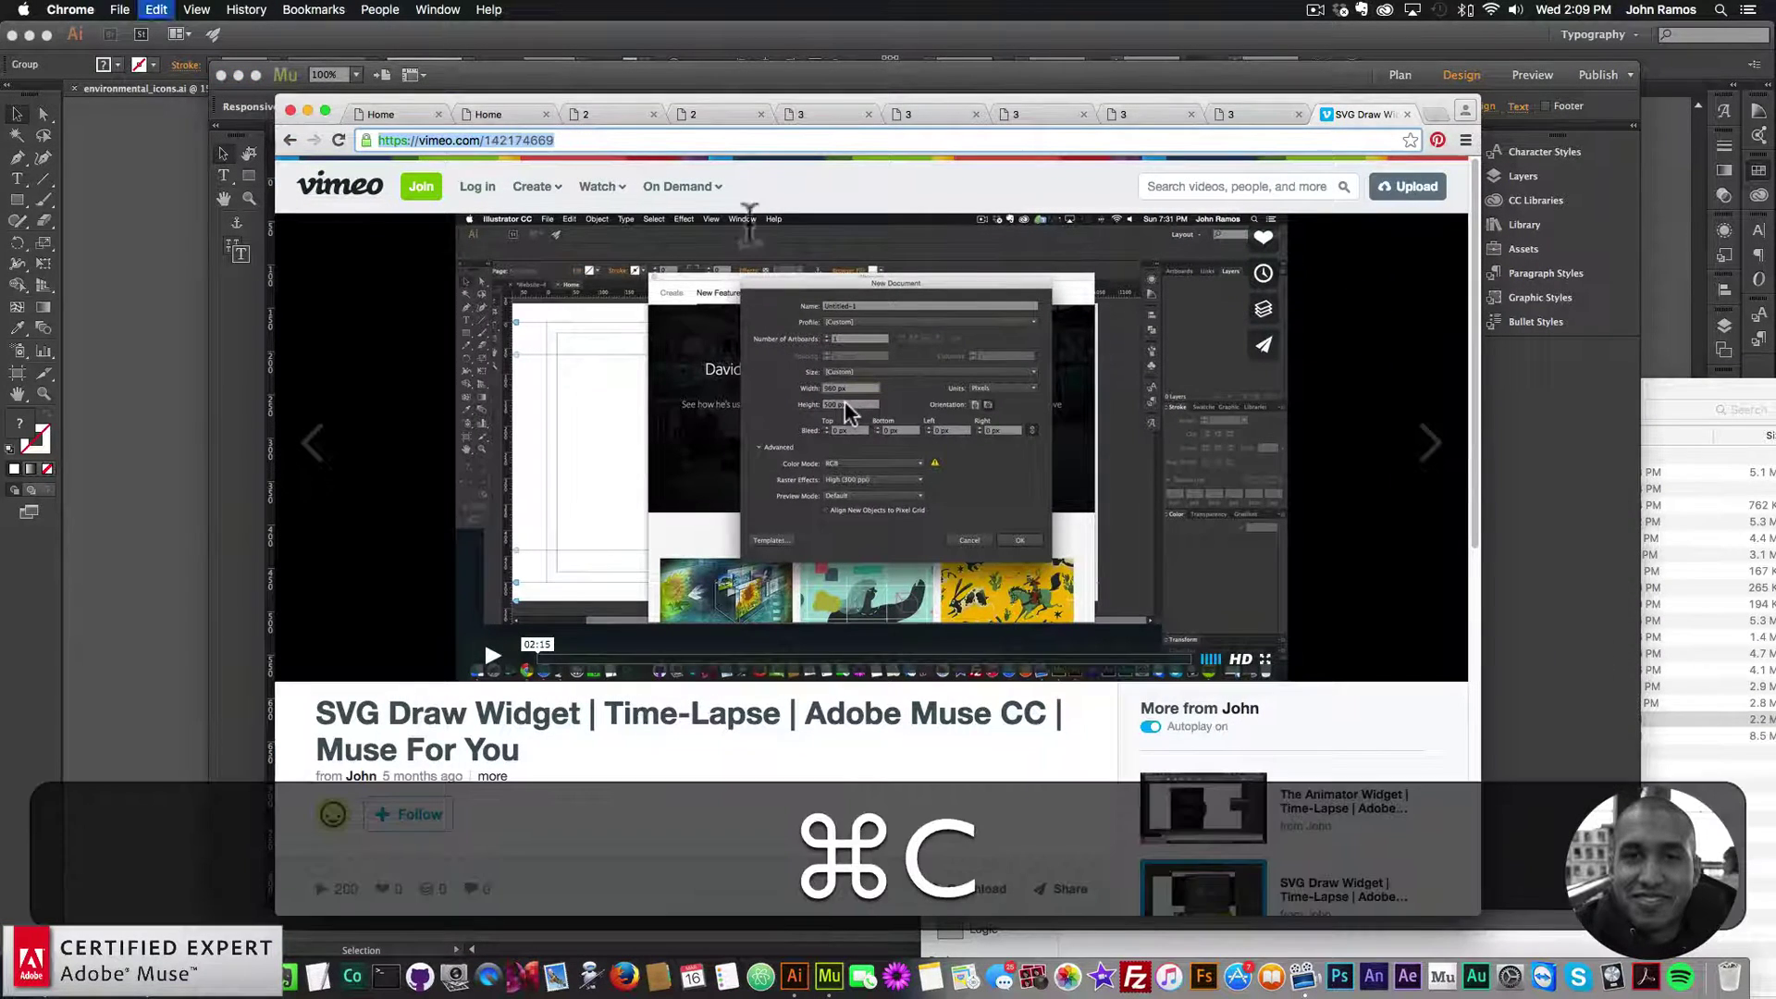
pyautogui.click(1485, 388)
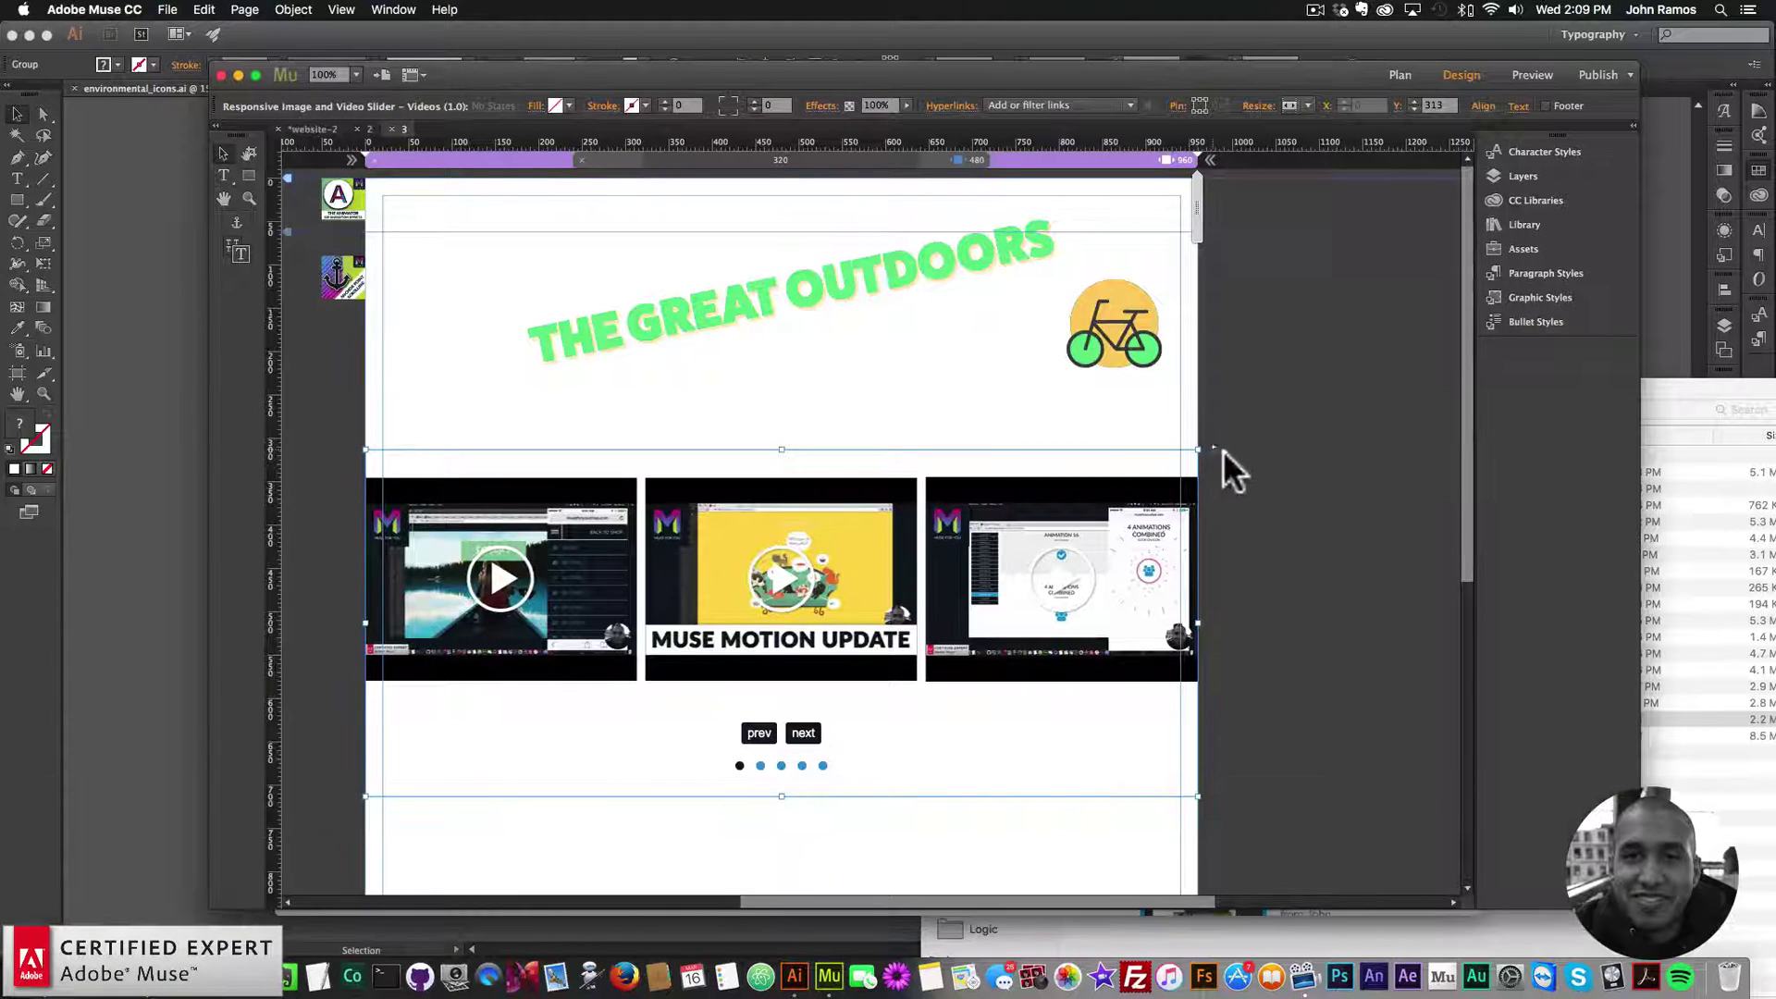
pyautogui.click(1215, 449)
pyautogui.click(1263, 774)
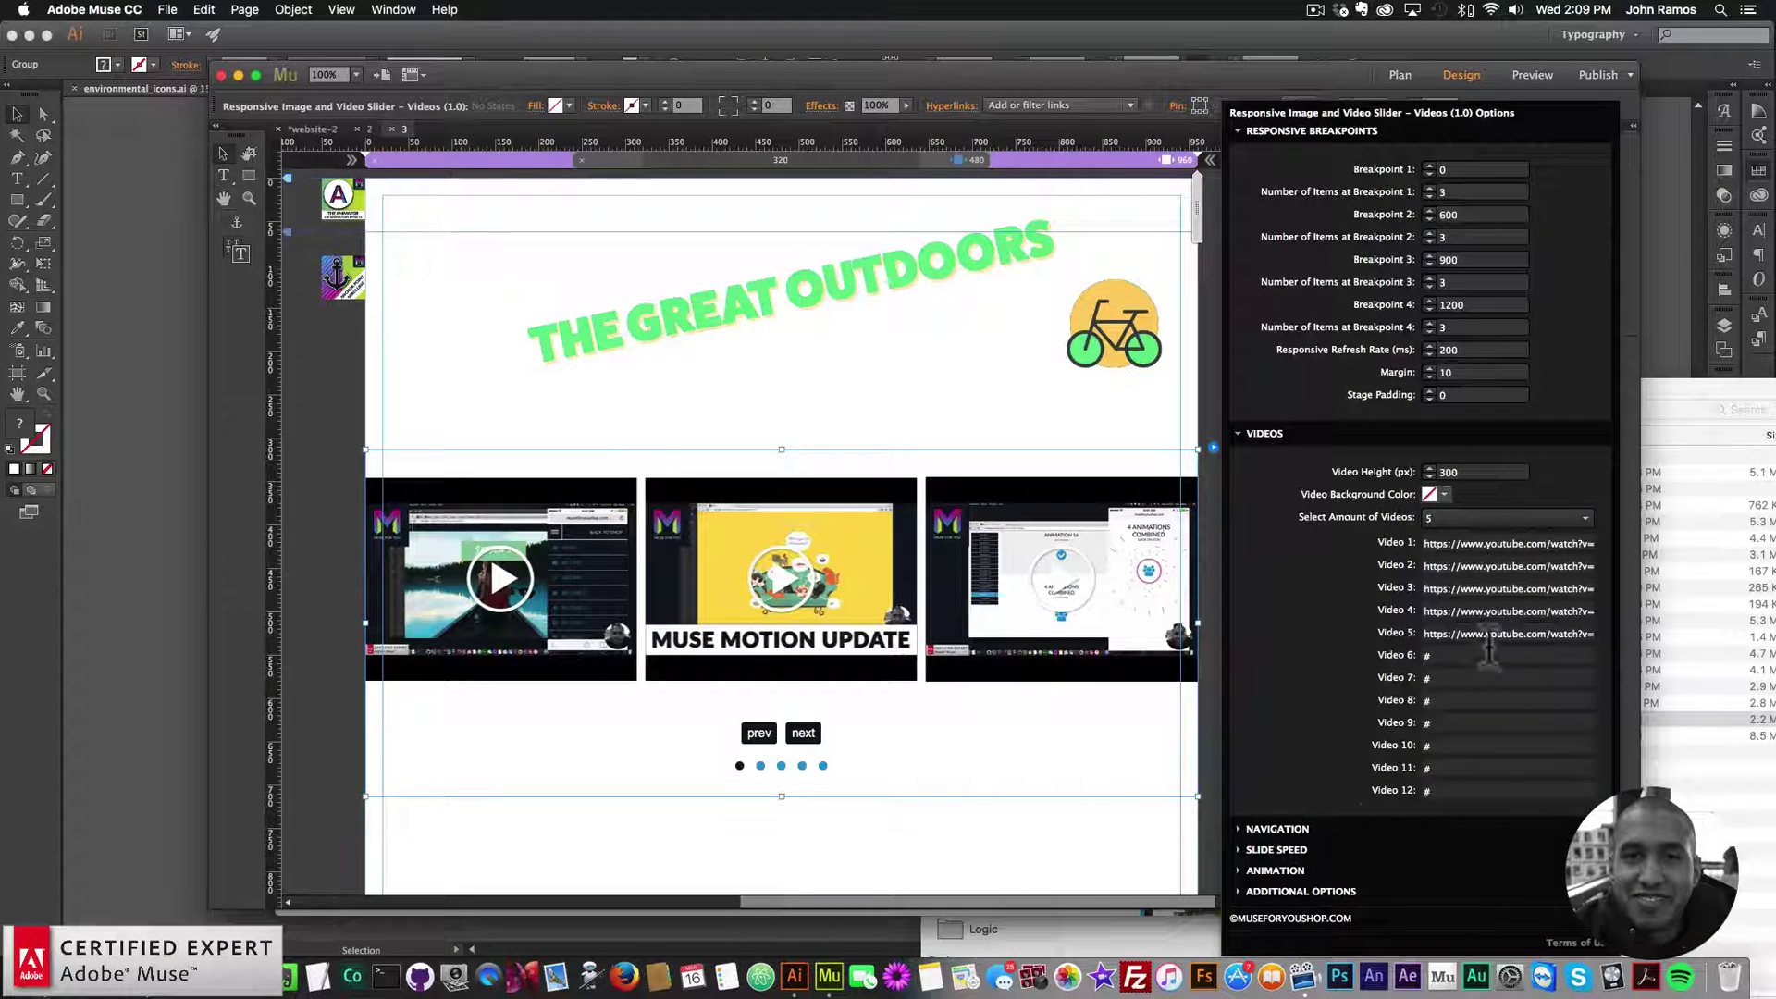
pyautogui.press('super+v')
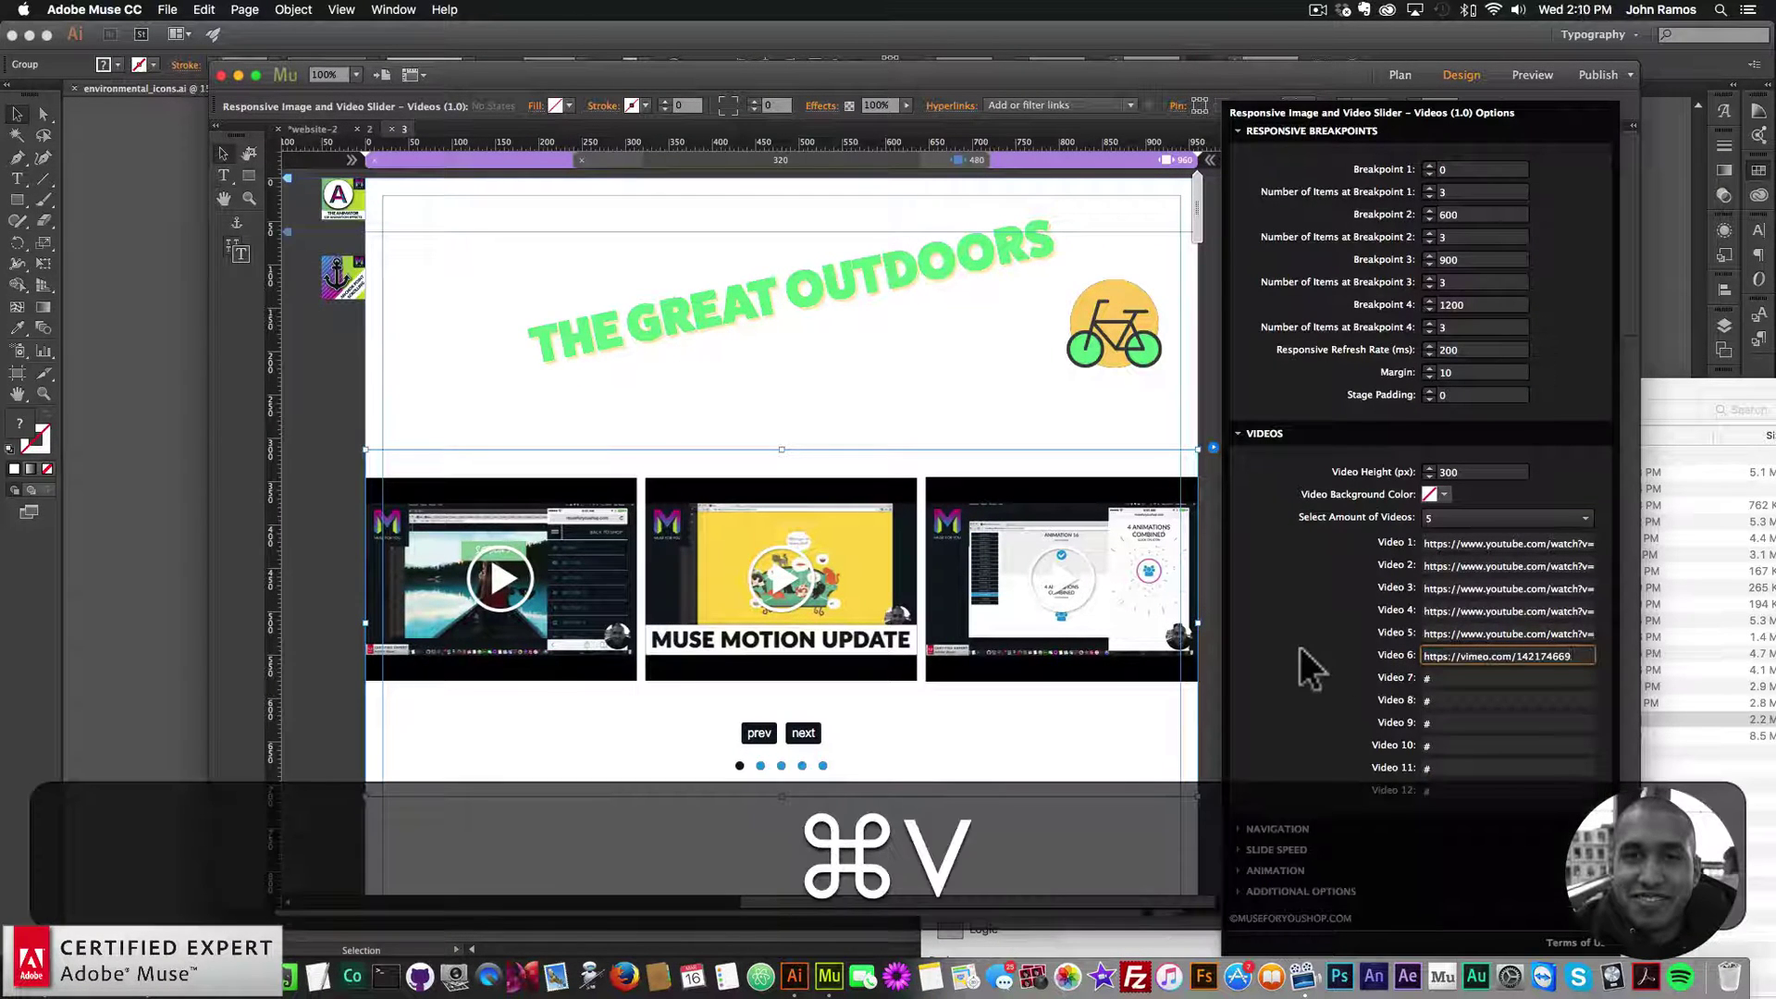
pyautogui.press('super+a')
pyautogui.press('super+BackSpace')
pyautogui.press('BackSpace')
pyautogui.click(1490, 588)
pyautogui.press('super+a')
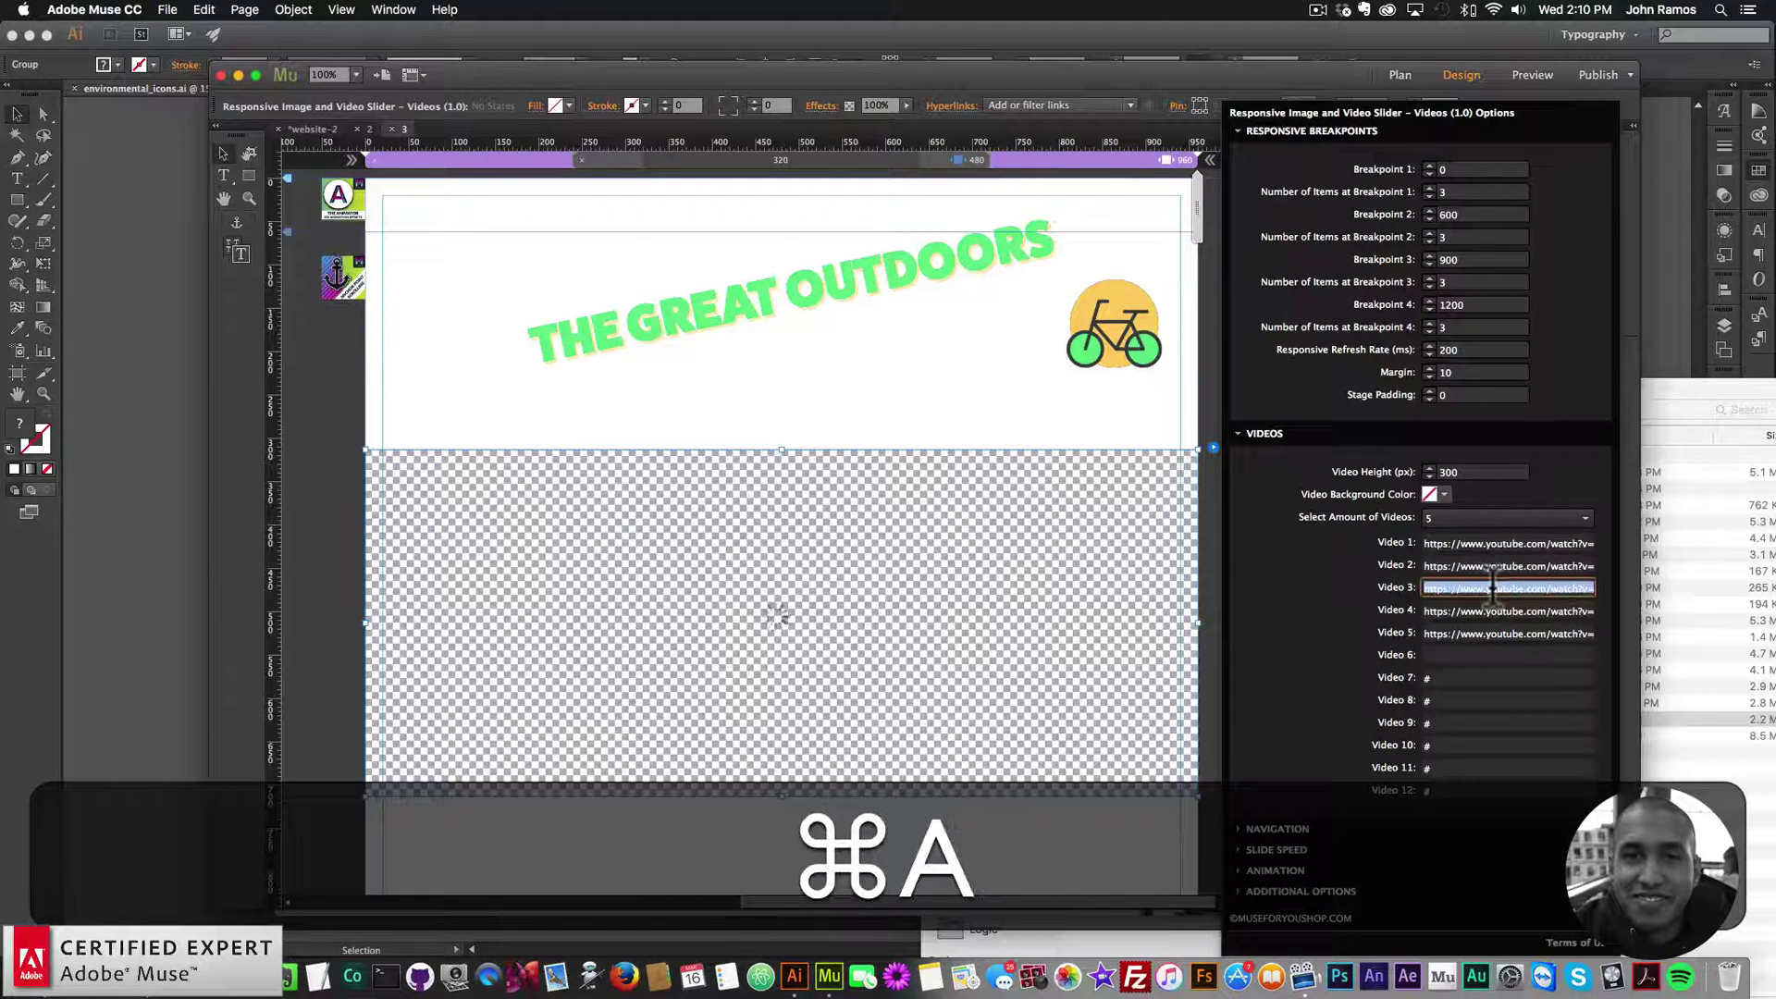
pyautogui.press('super+v')
pyautogui.press('super+Return')
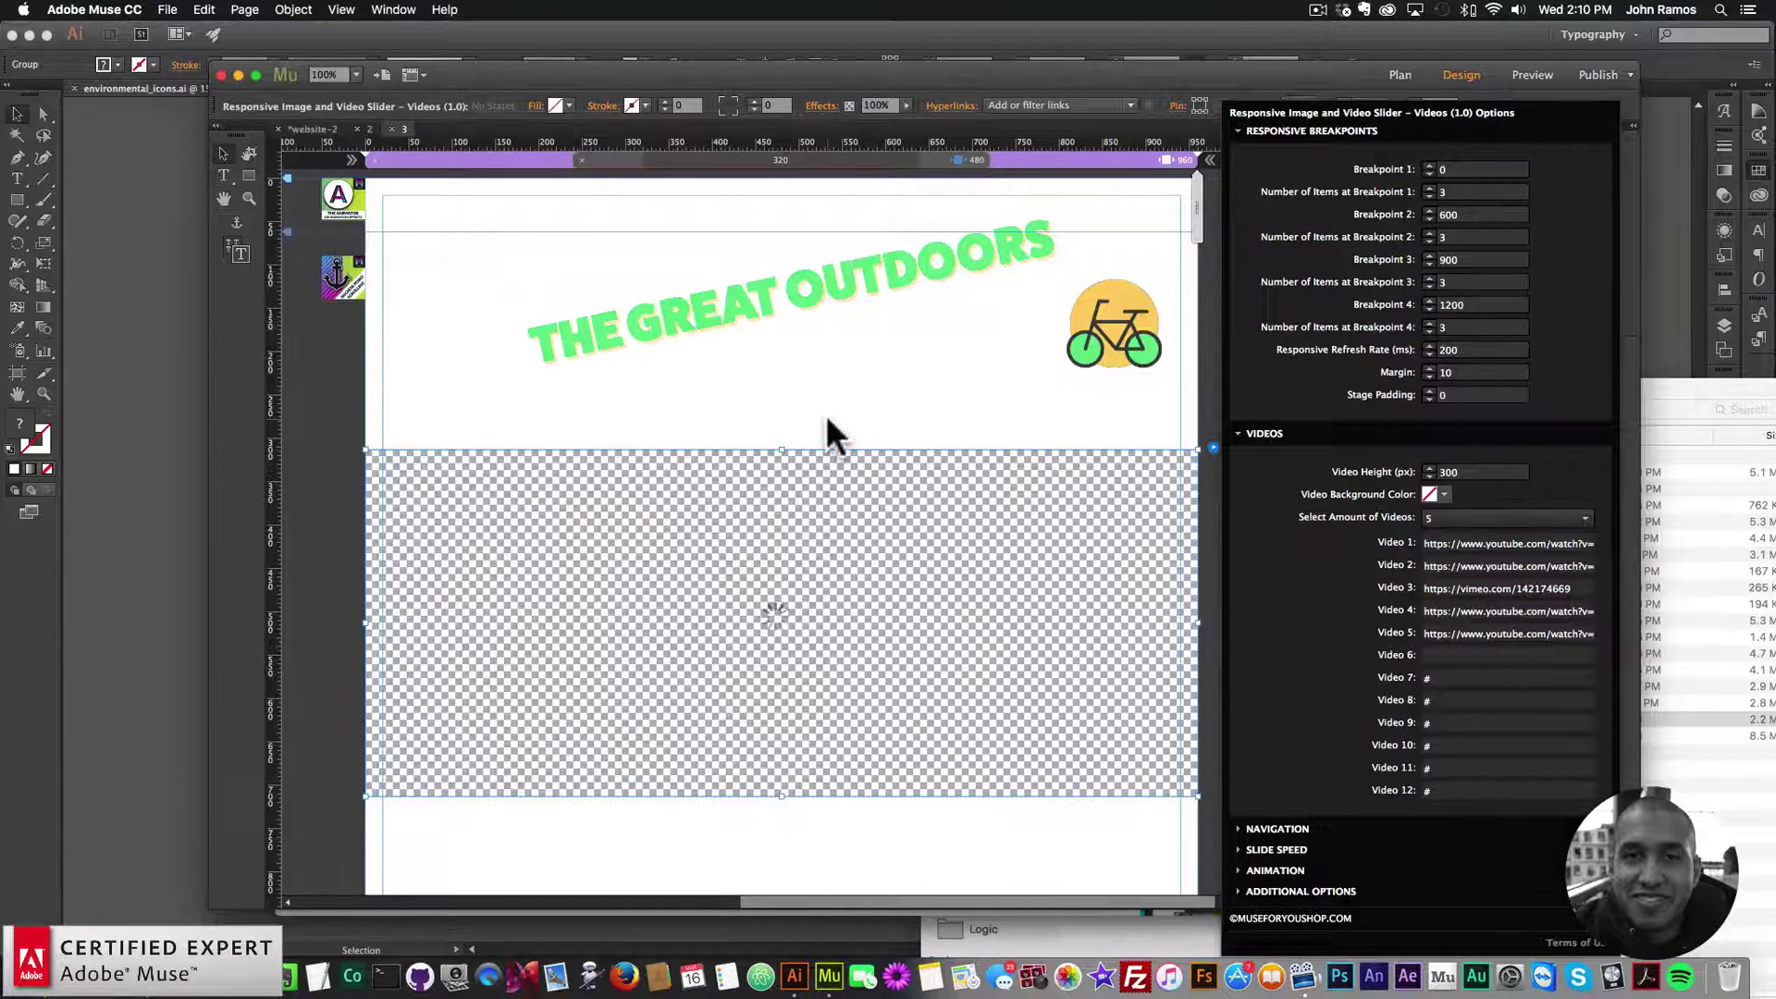
pyautogui.click(1218, 524)
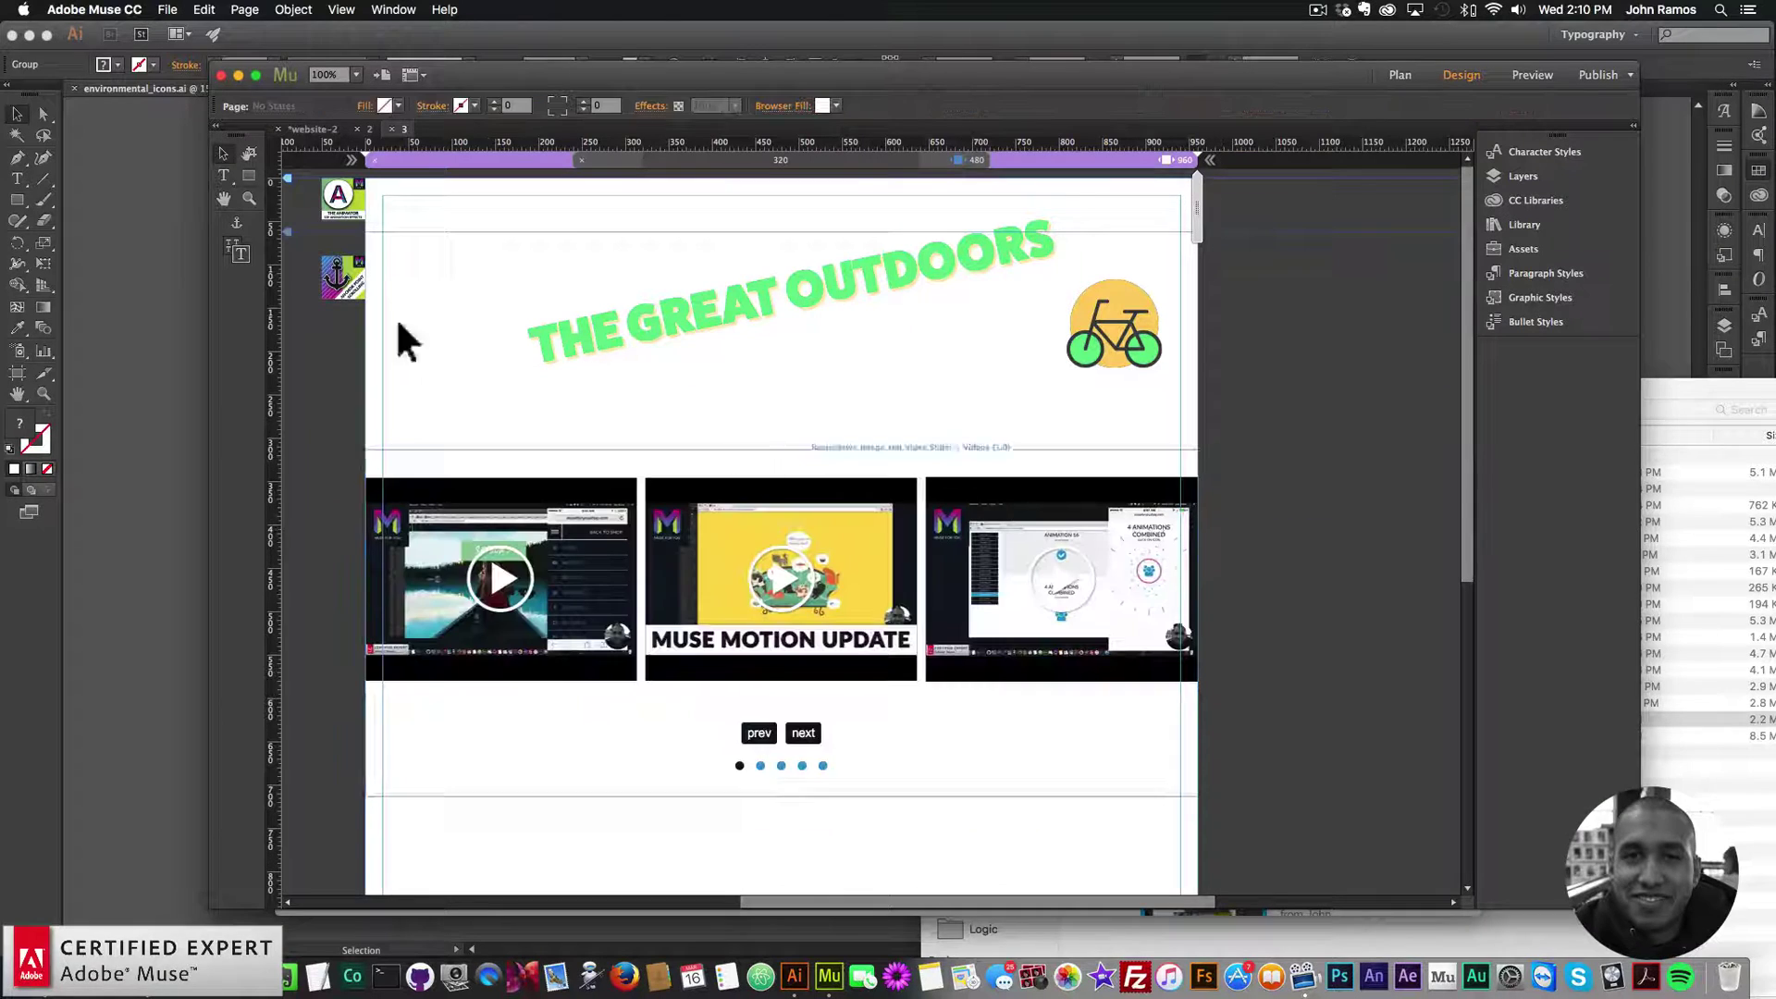
# - Preview page 3 in the browser, play and pause the Vimeo video in the slider, and return to Muse
pyautogui.click(168, 11)
pyautogui.click(220, 276)
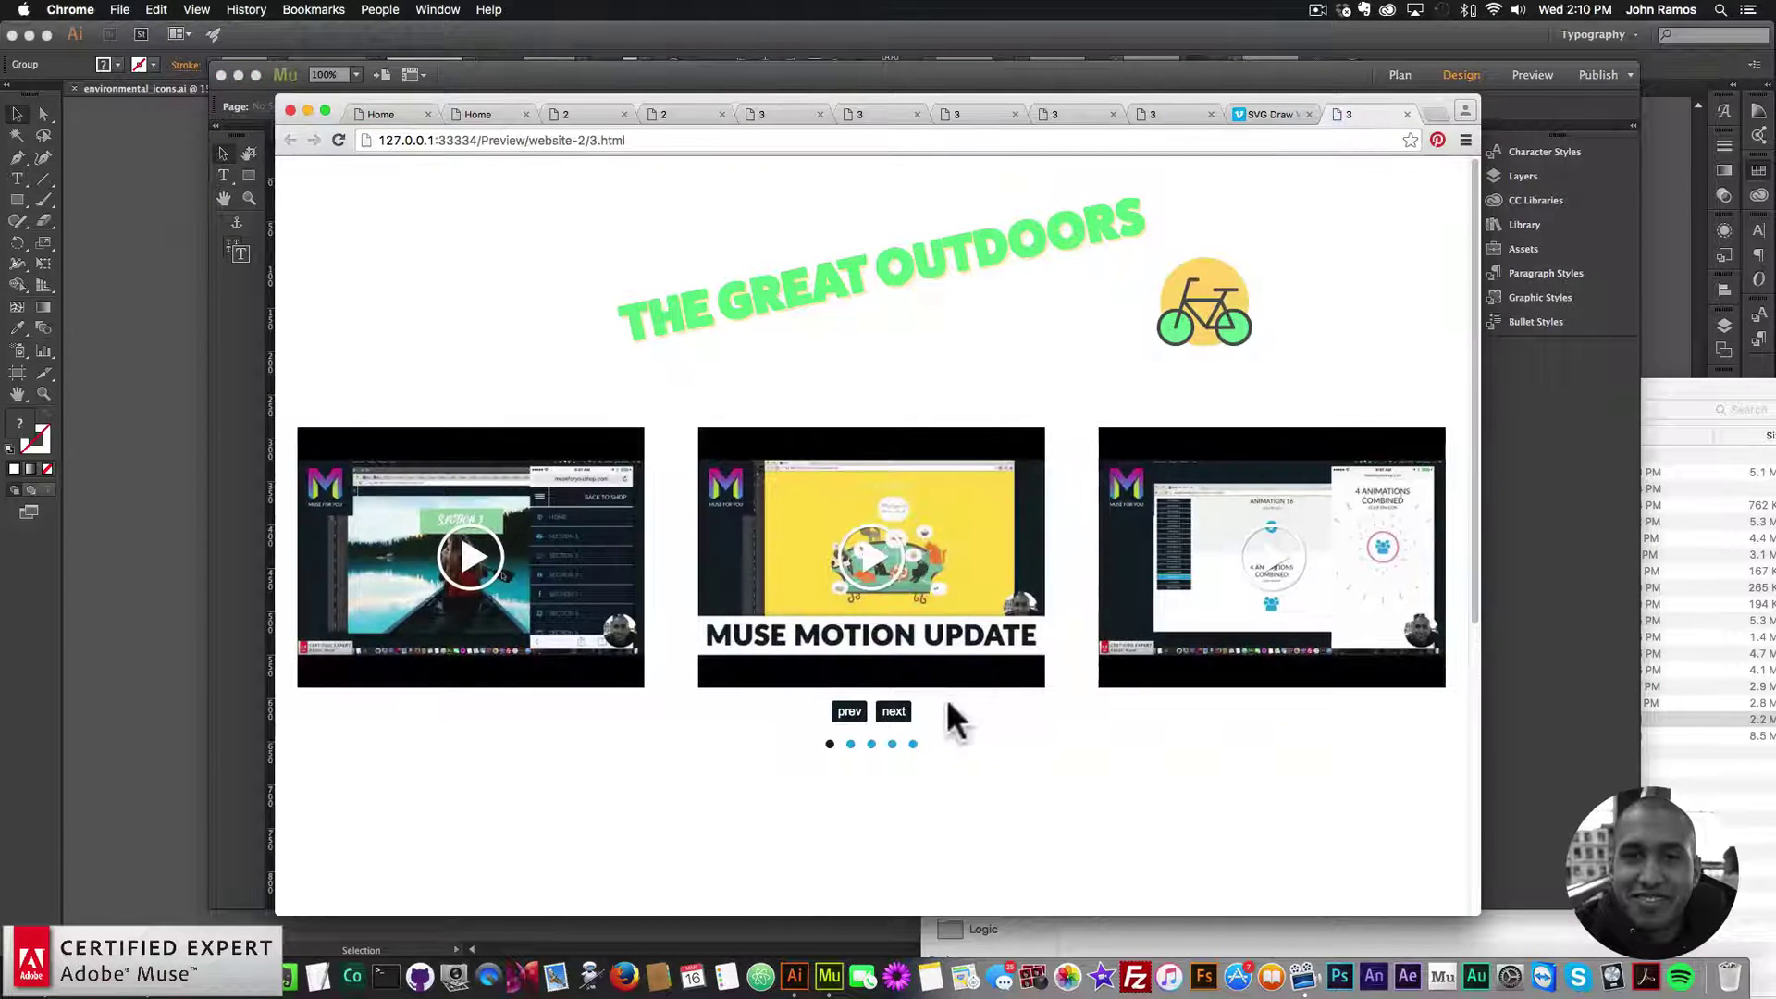
pyautogui.click(892, 711)
pyautogui.click(894, 712)
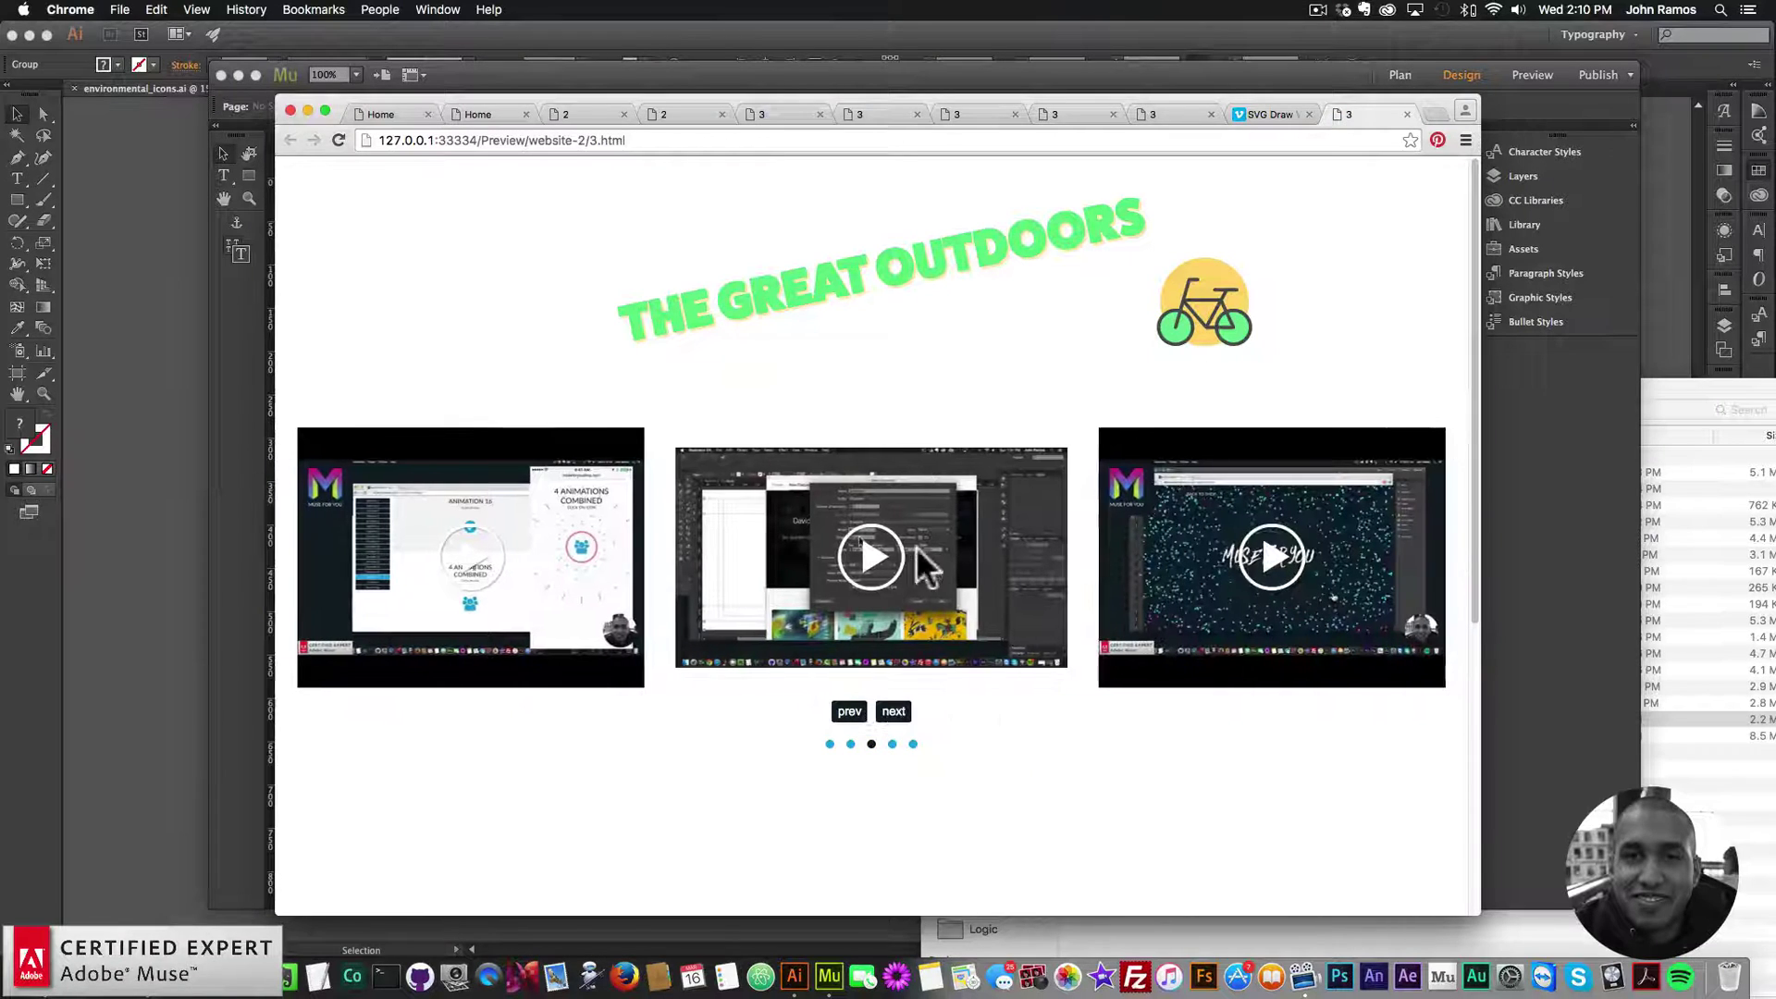
pyautogui.click(863, 557)
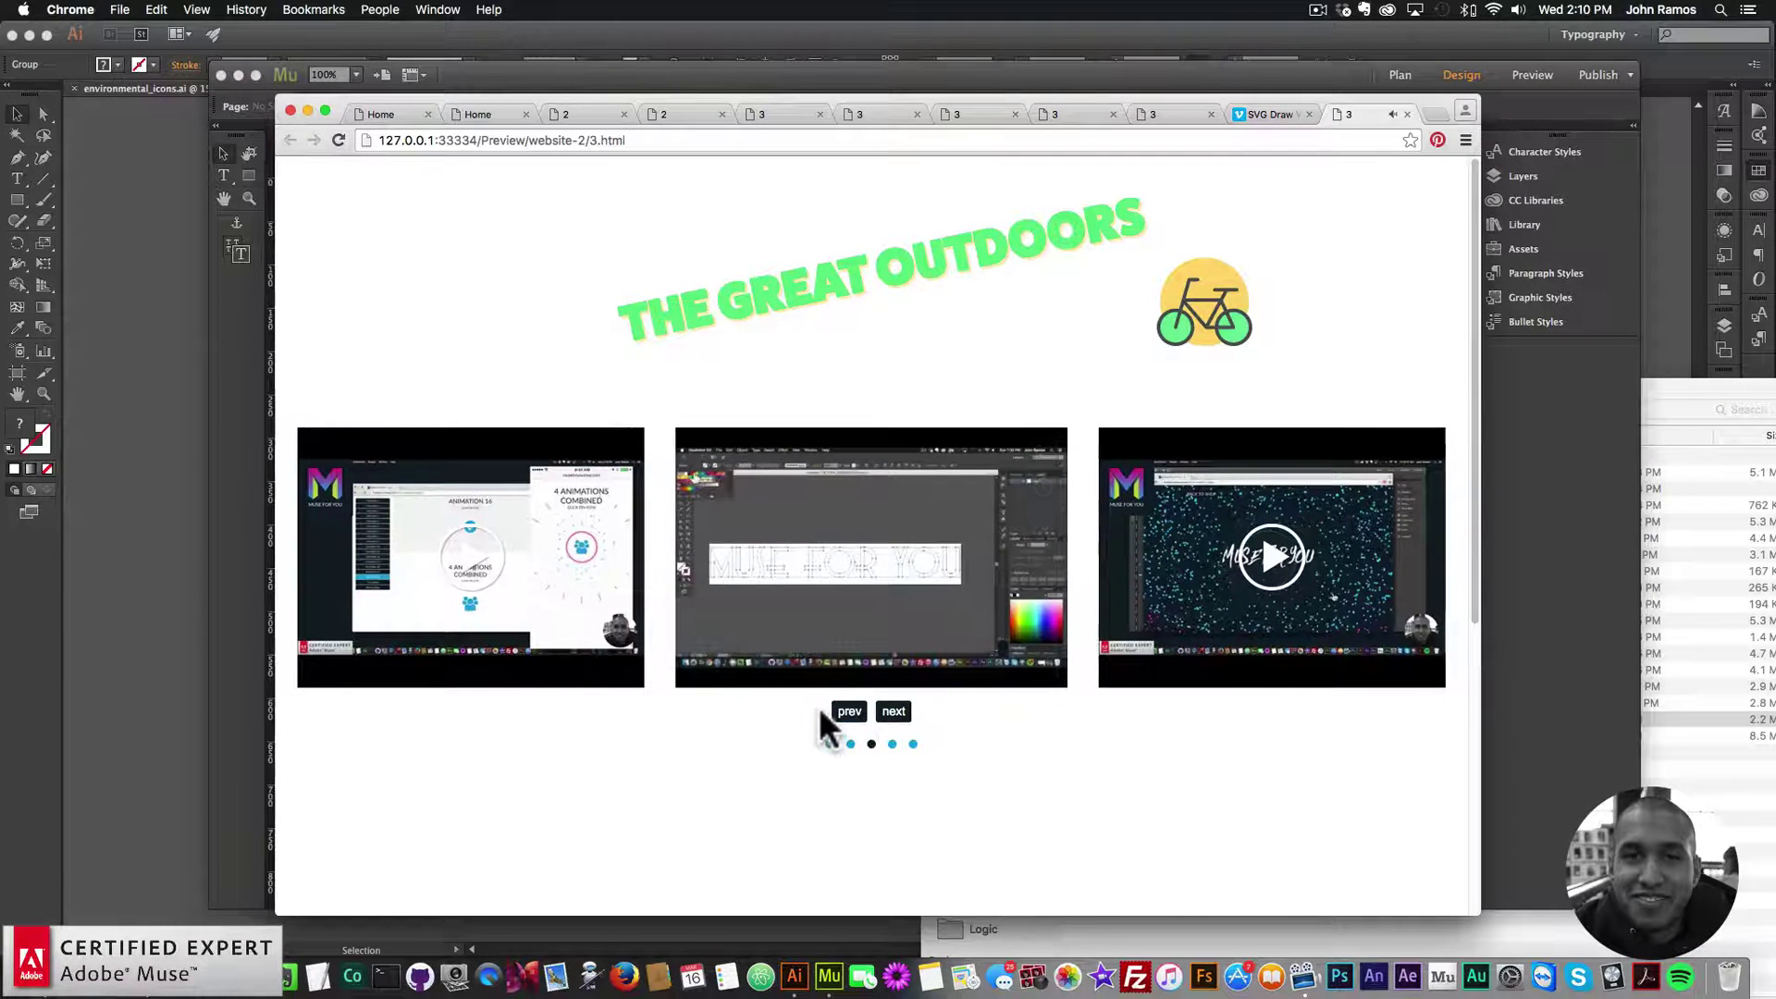
pyautogui.press('XF86AudioLowerVolume')
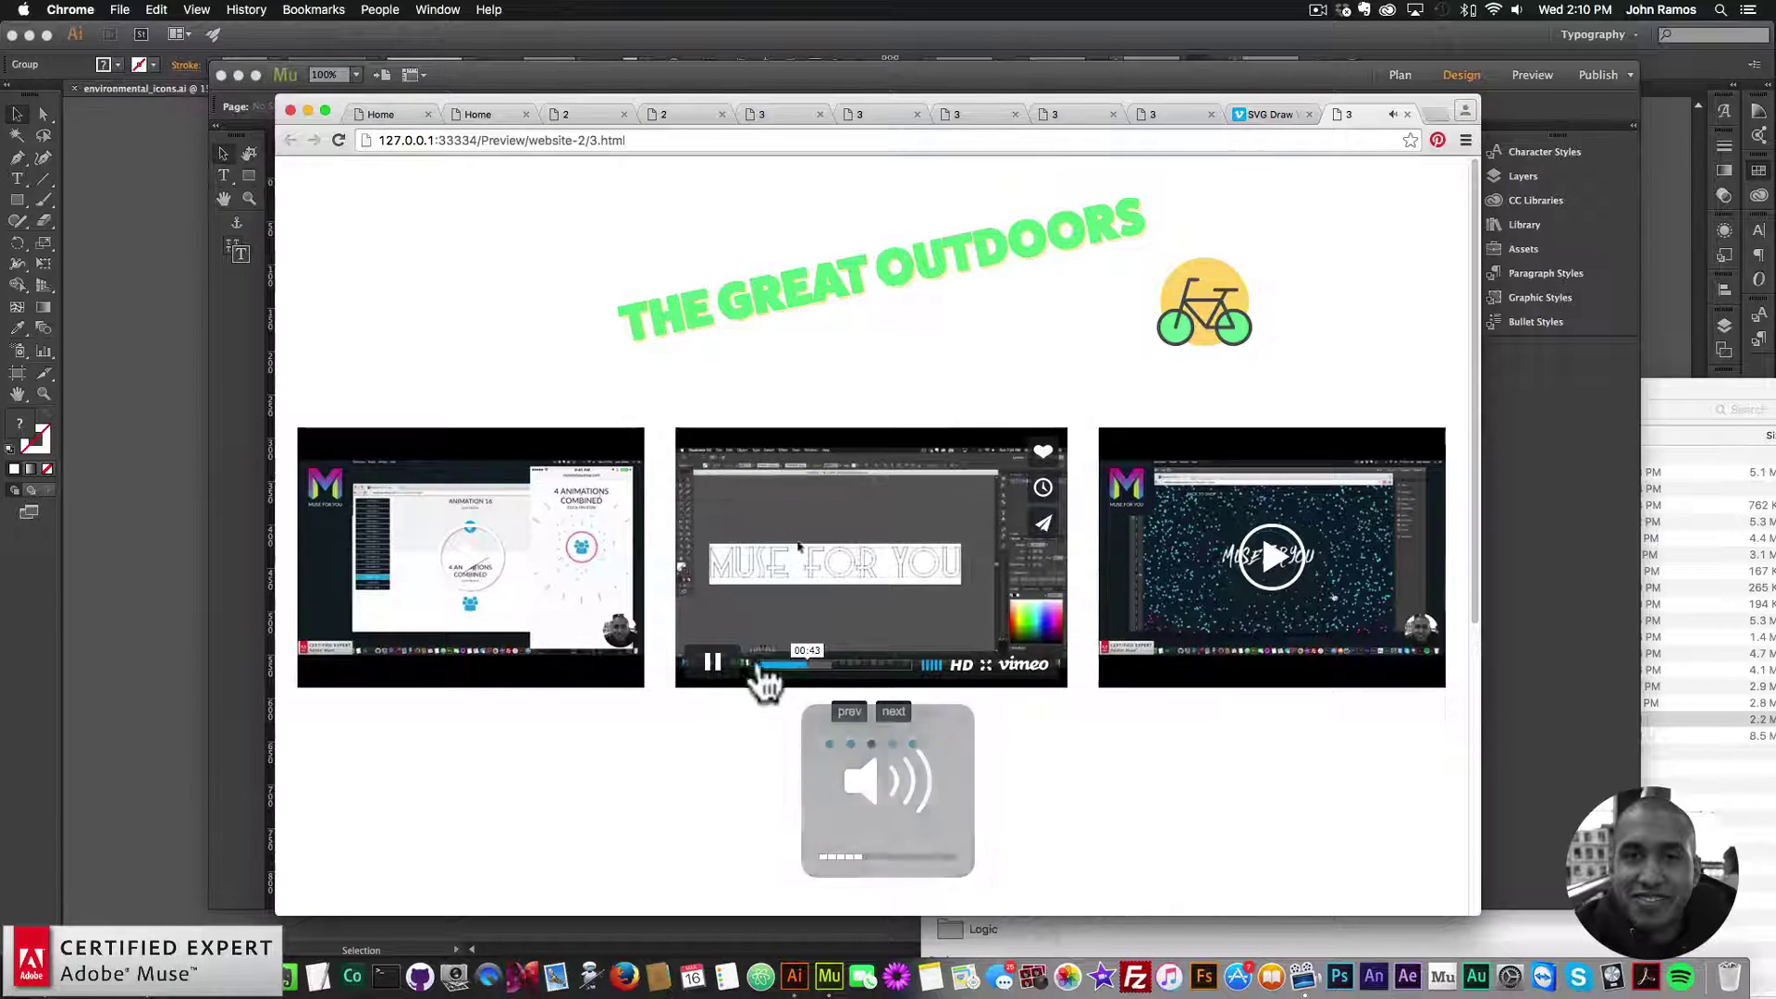
pyautogui.click(713, 661)
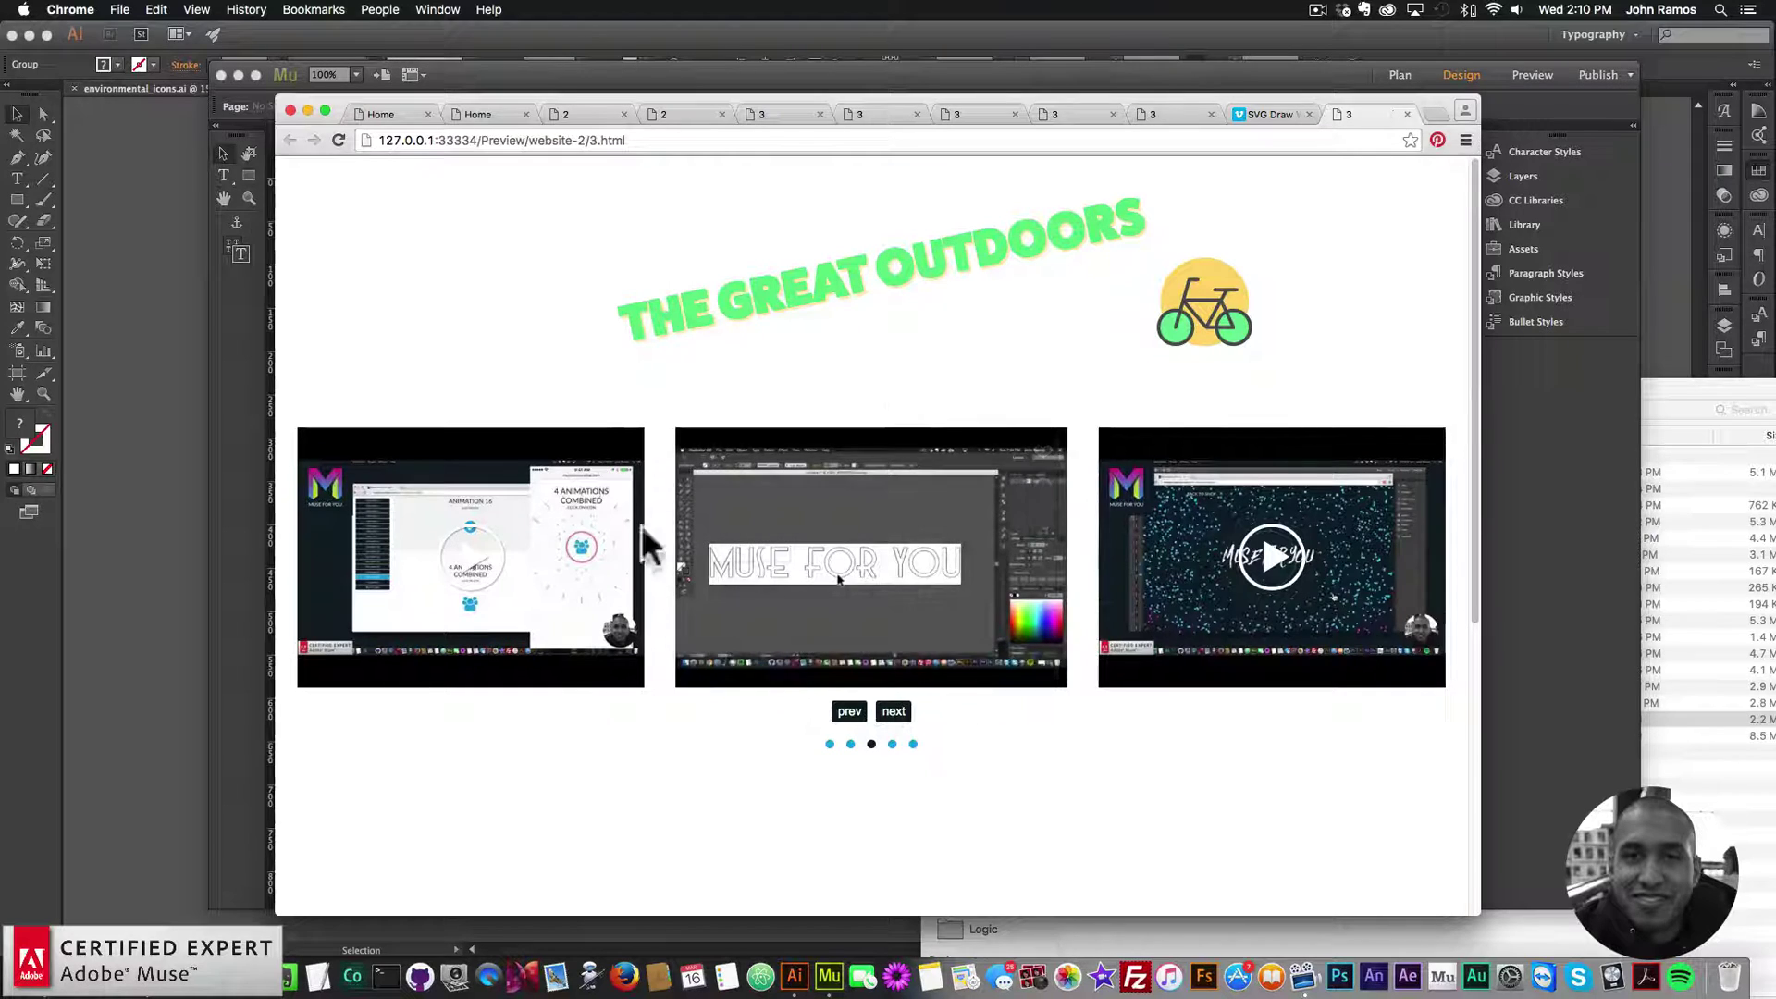
pyautogui.click(1537, 603)
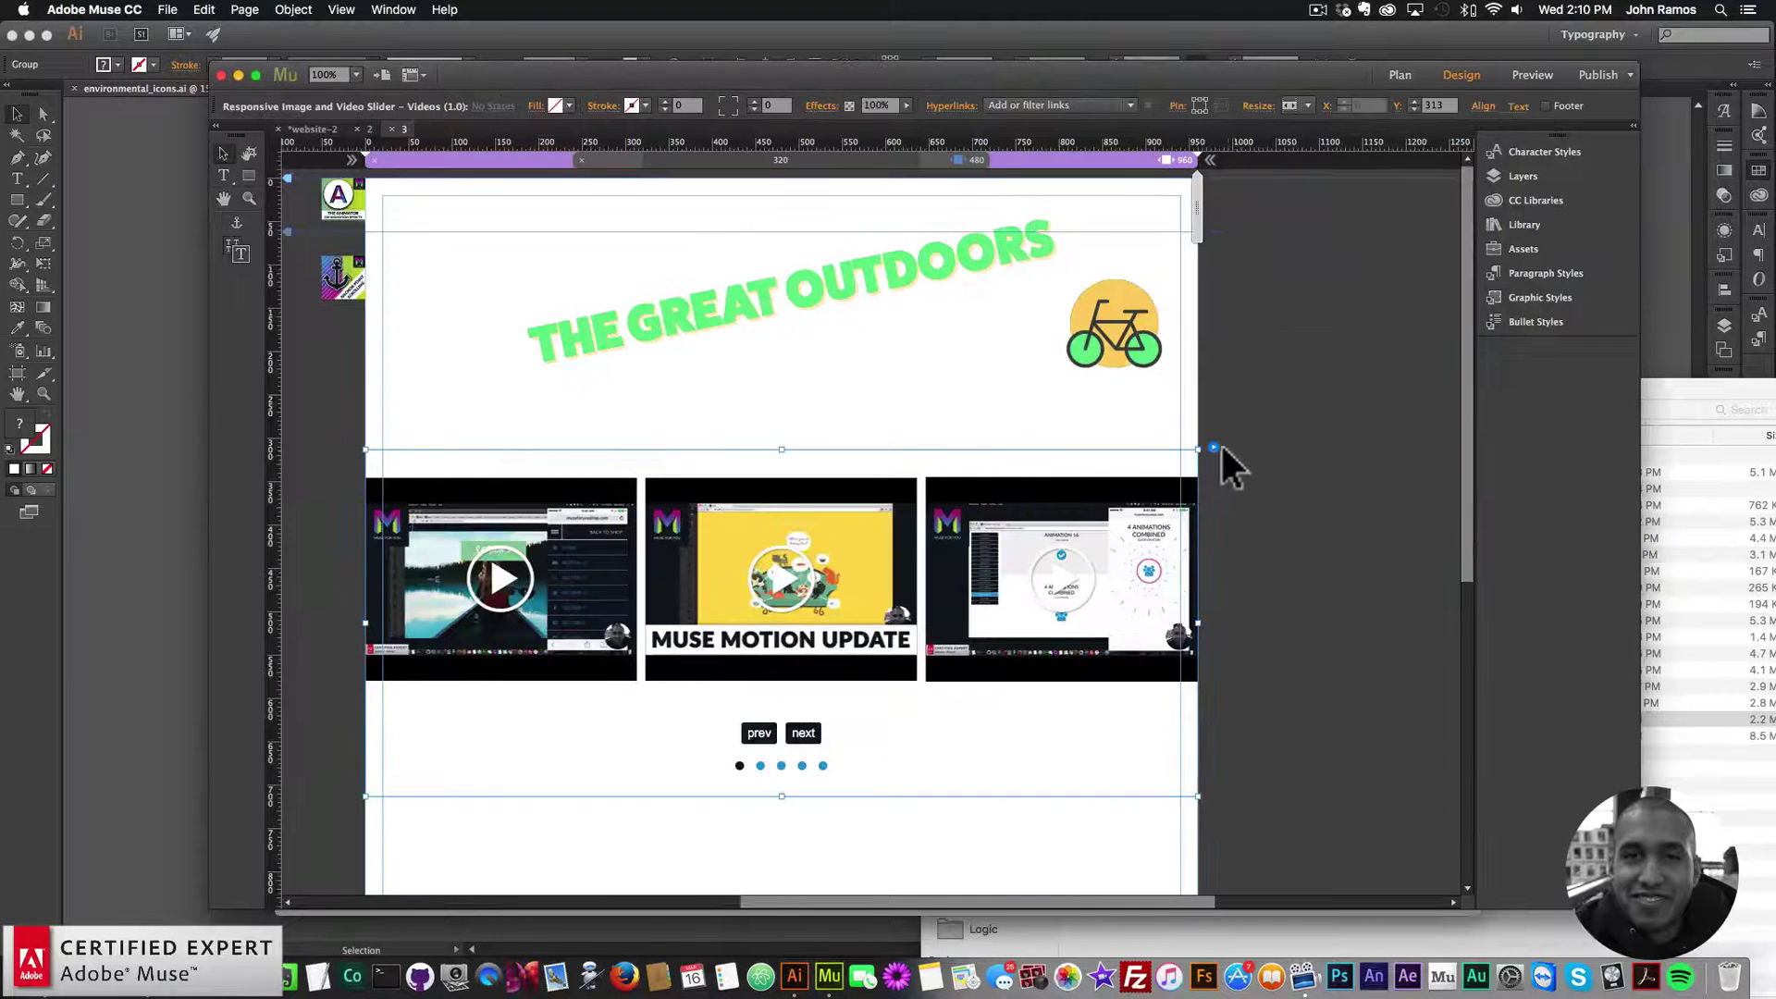
# - Set the video slider's Slide Speed to 1000 ms
pyautogui.click(1216, 446)
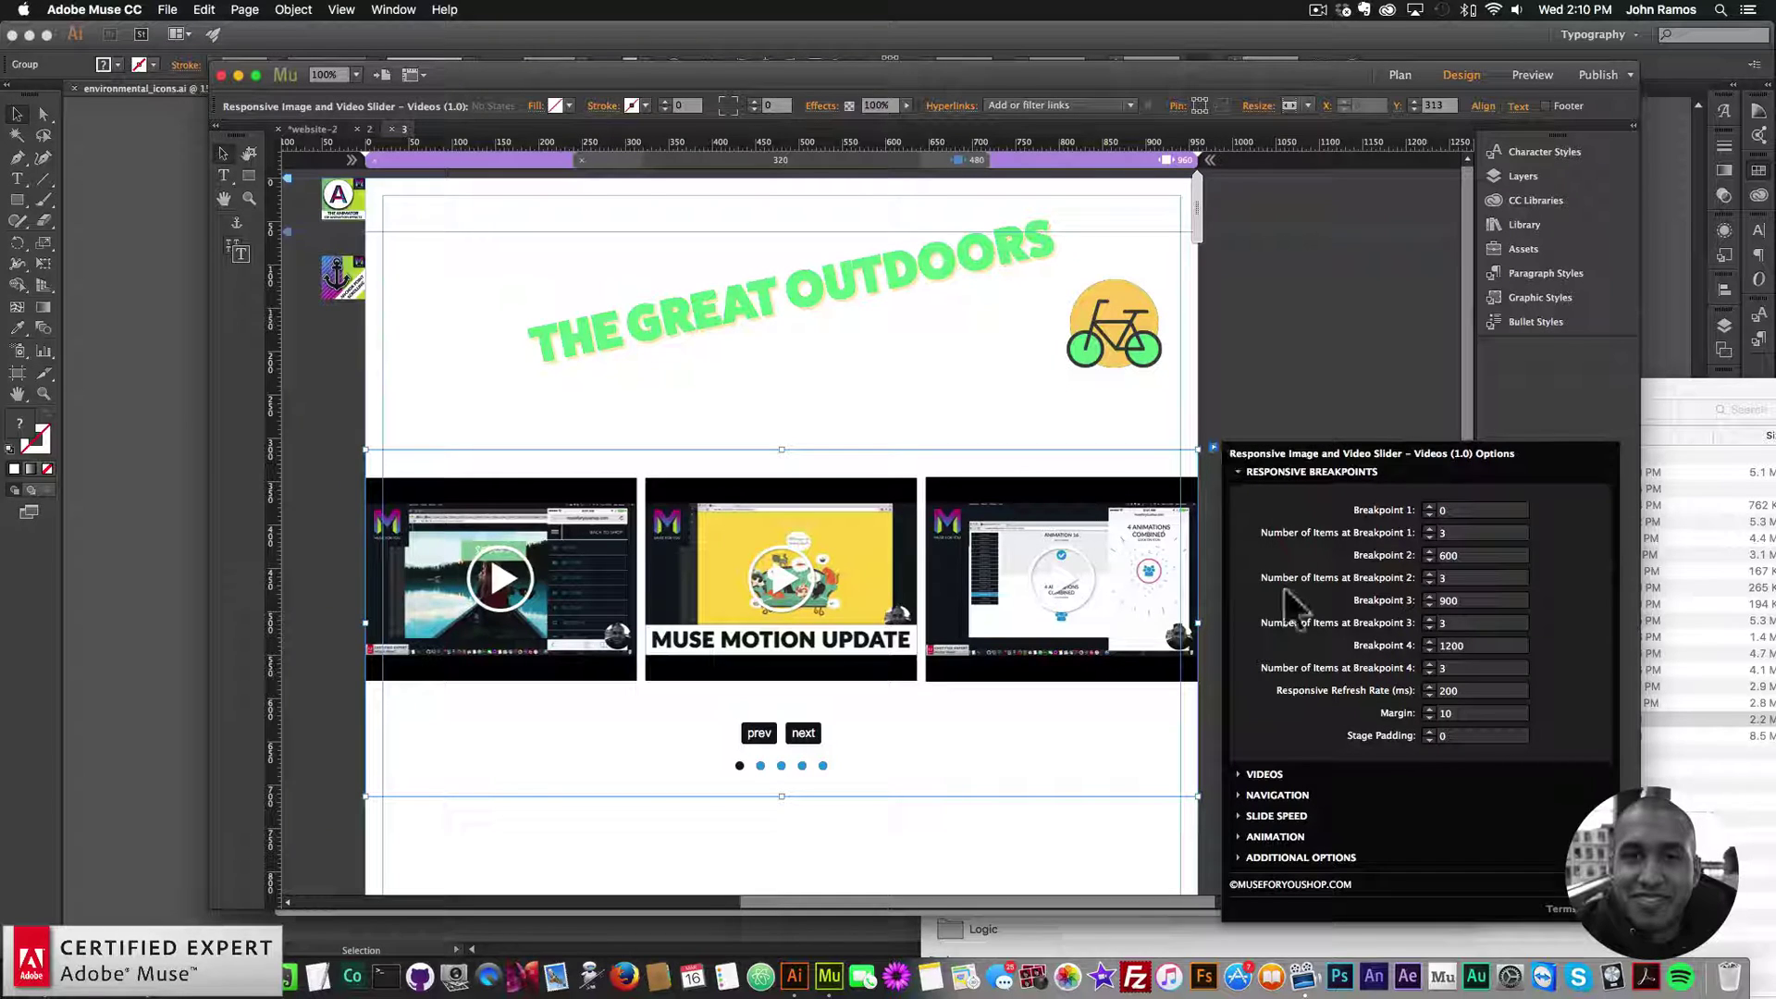
pyautogui.click(1279, 798)
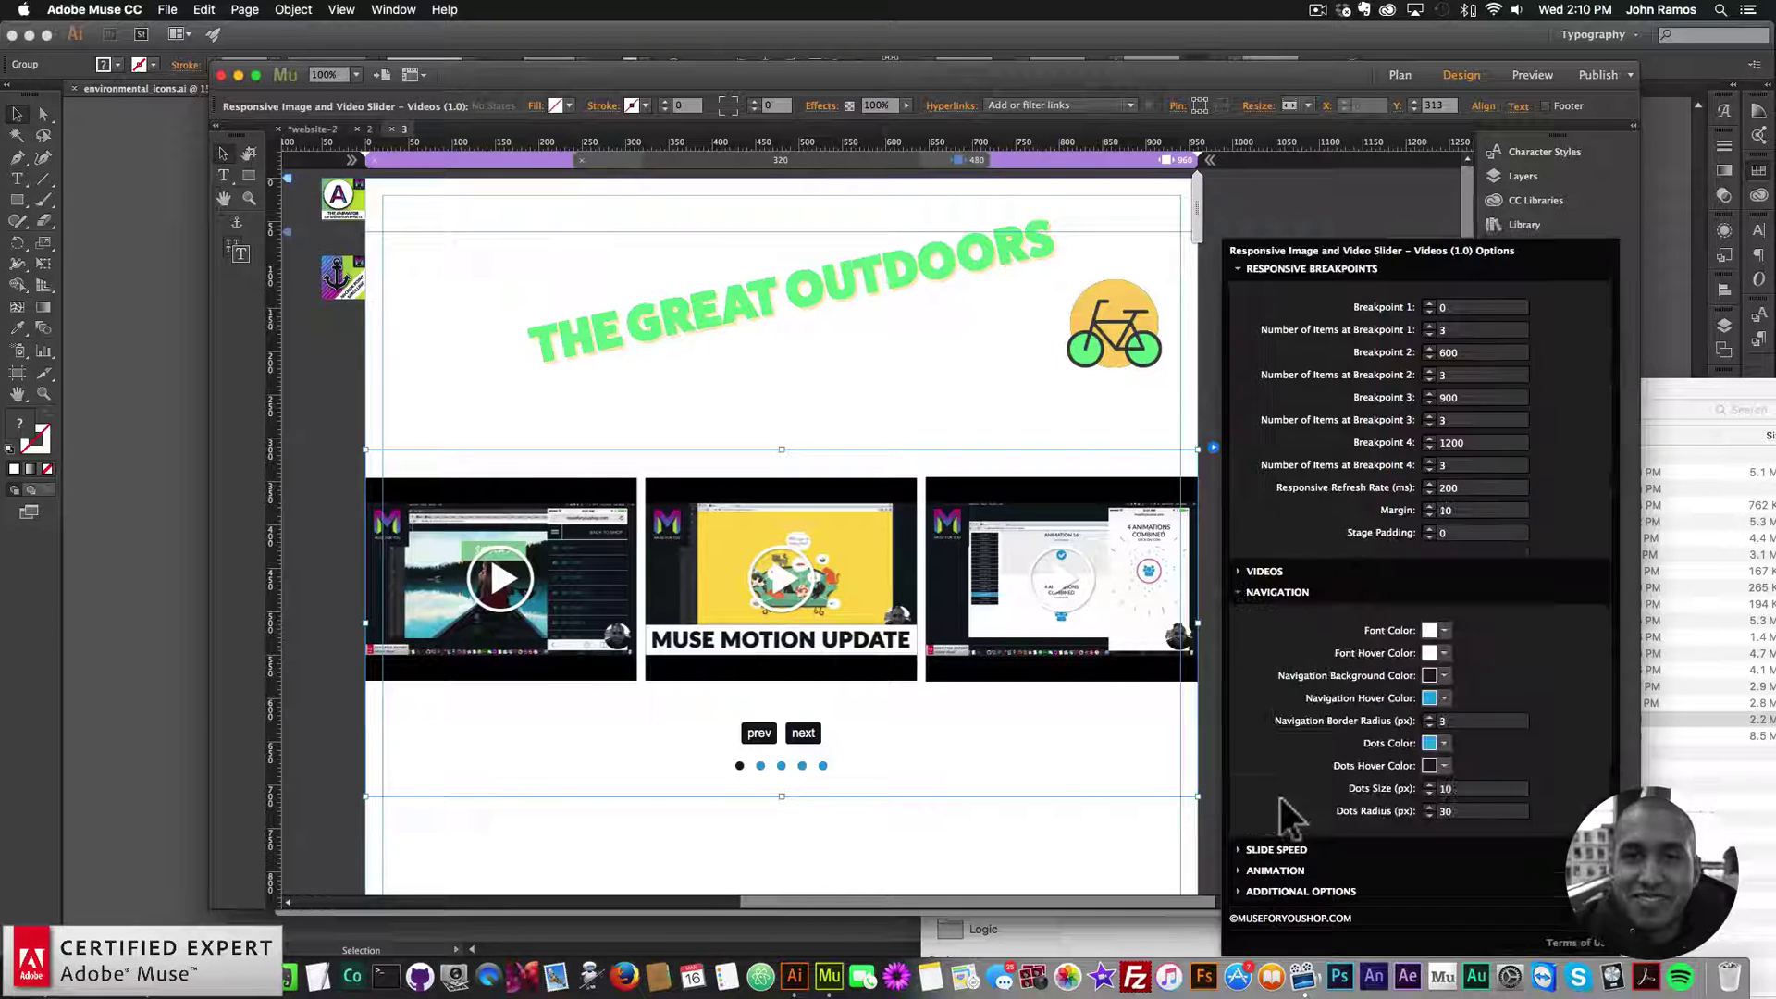
pyautogui.click(1293, 844)
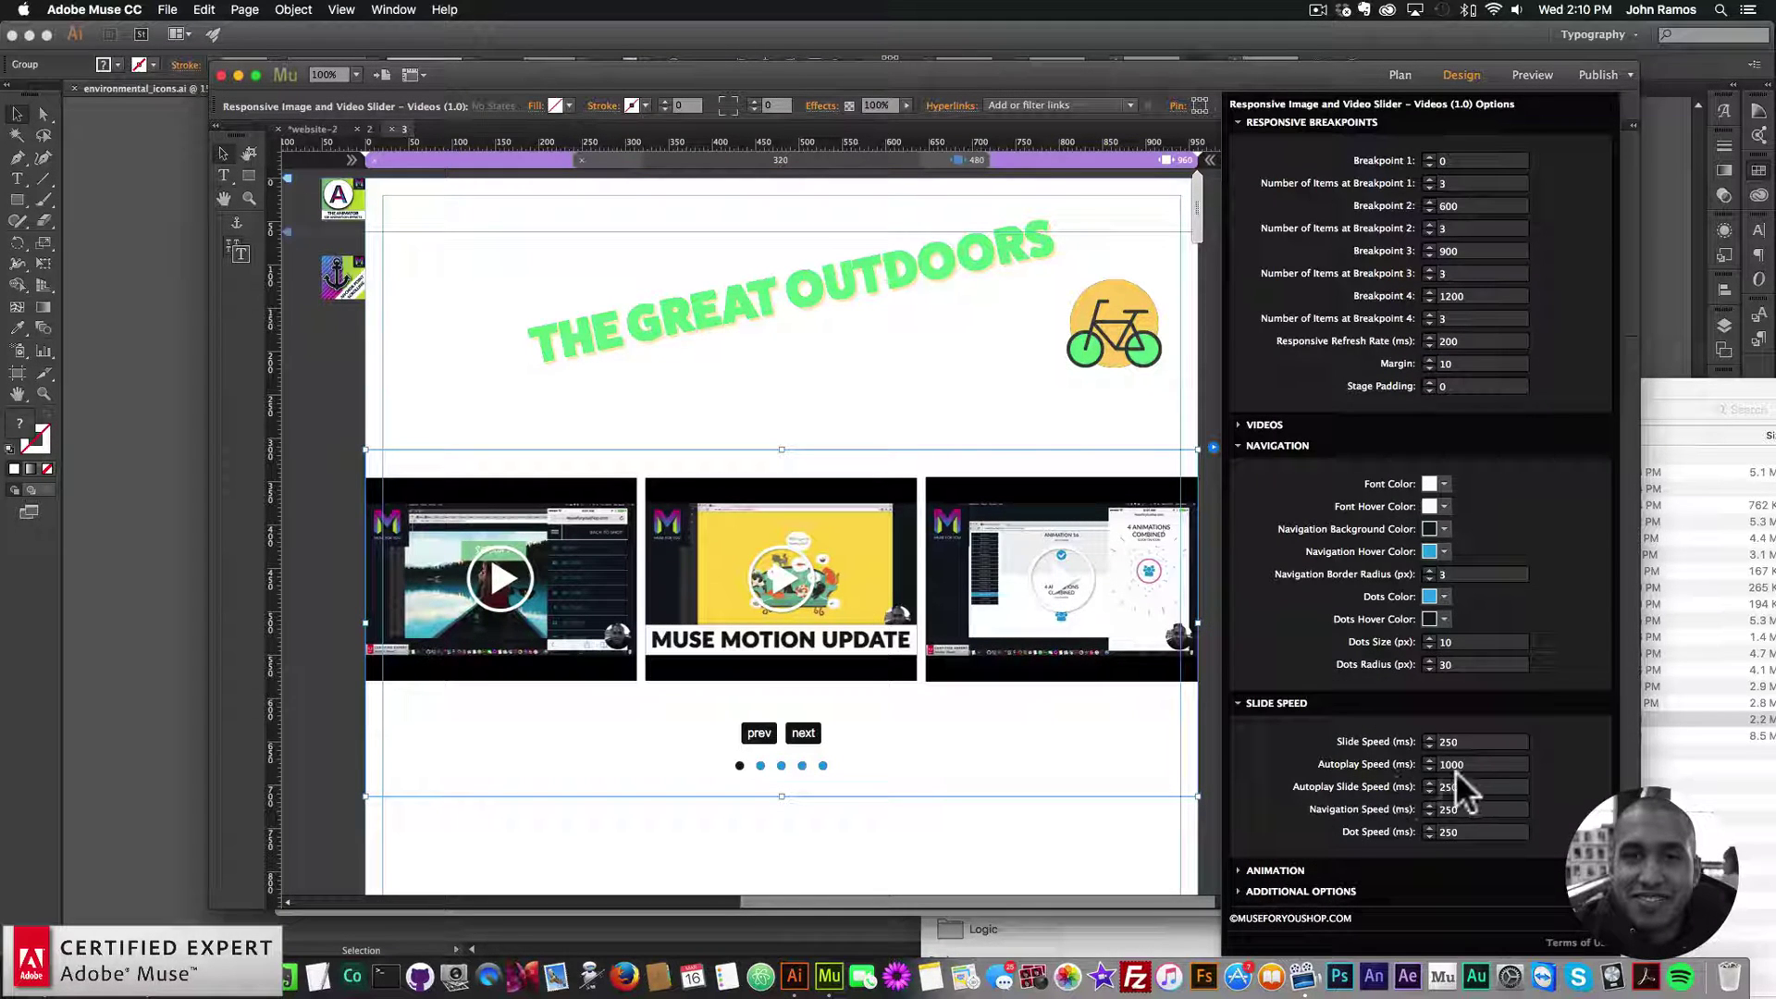
pyautogui.click(1446, 741)
pyautogui.write('1000')
pyautogui.press('Return')
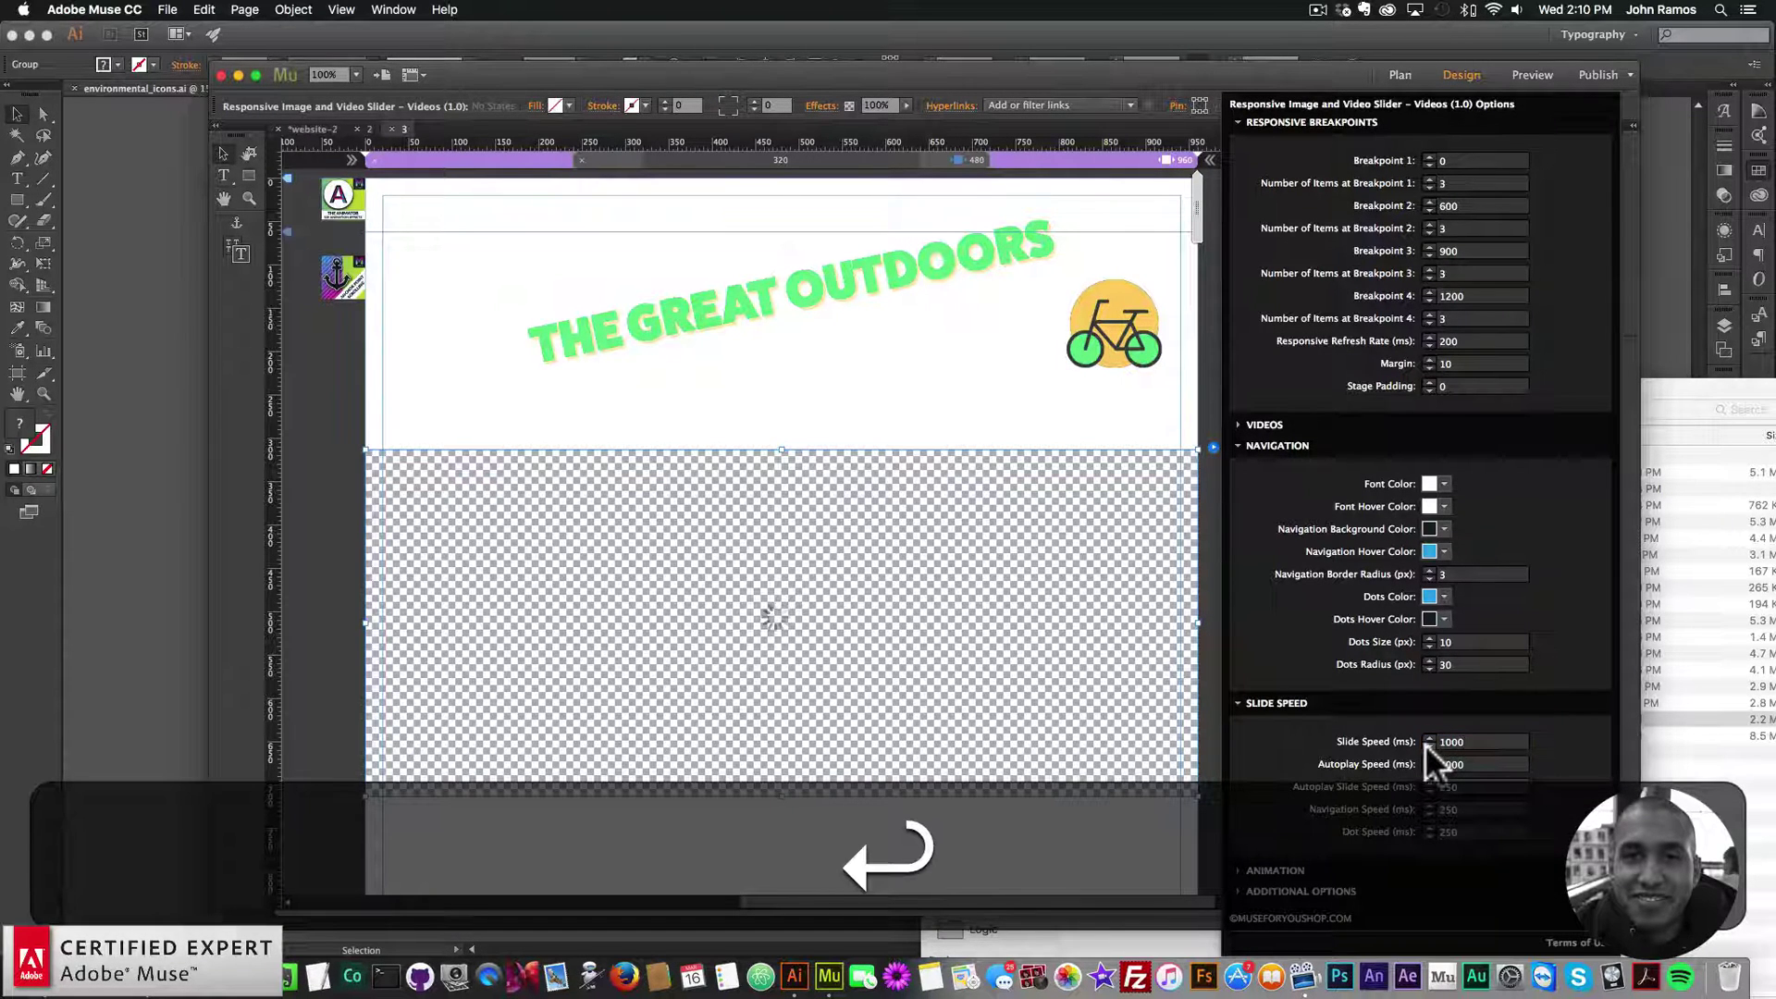
# - Preview page 3 in the browser, advance through the videos to check the slide speed, and return to Muse
pyautogui.click(168, 9)
pyautogui.click(248, 283)
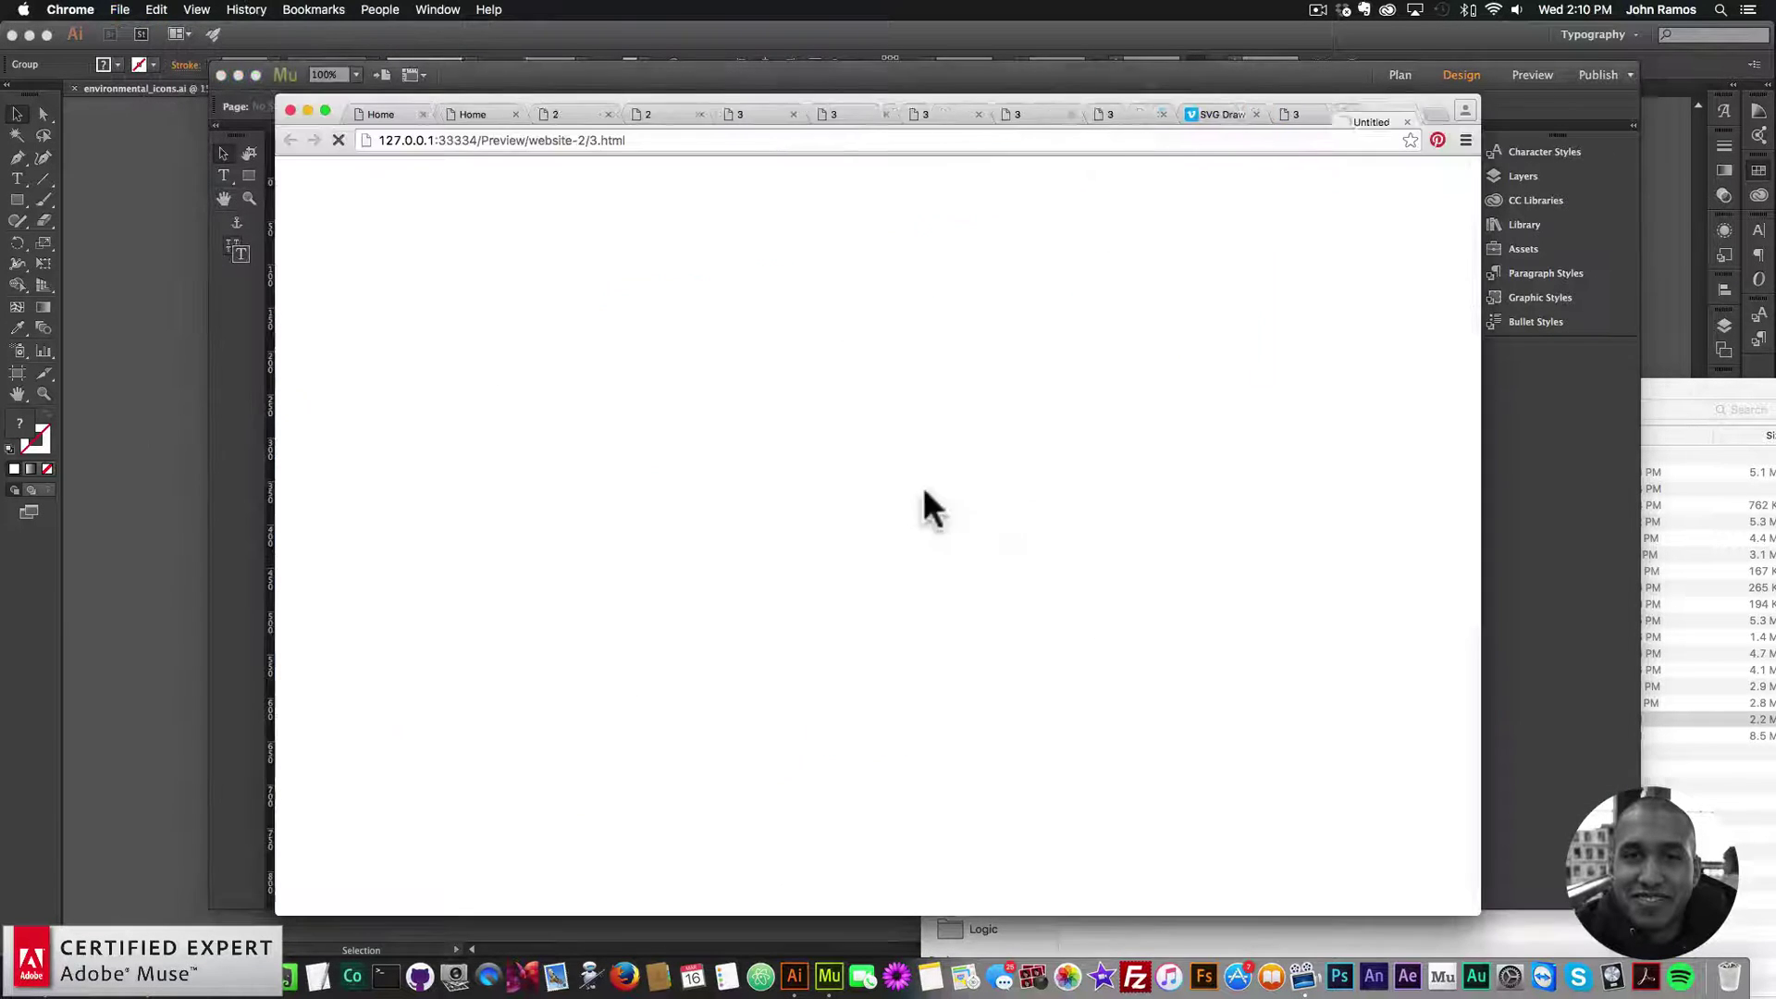
pyautogui.click(893, 714)
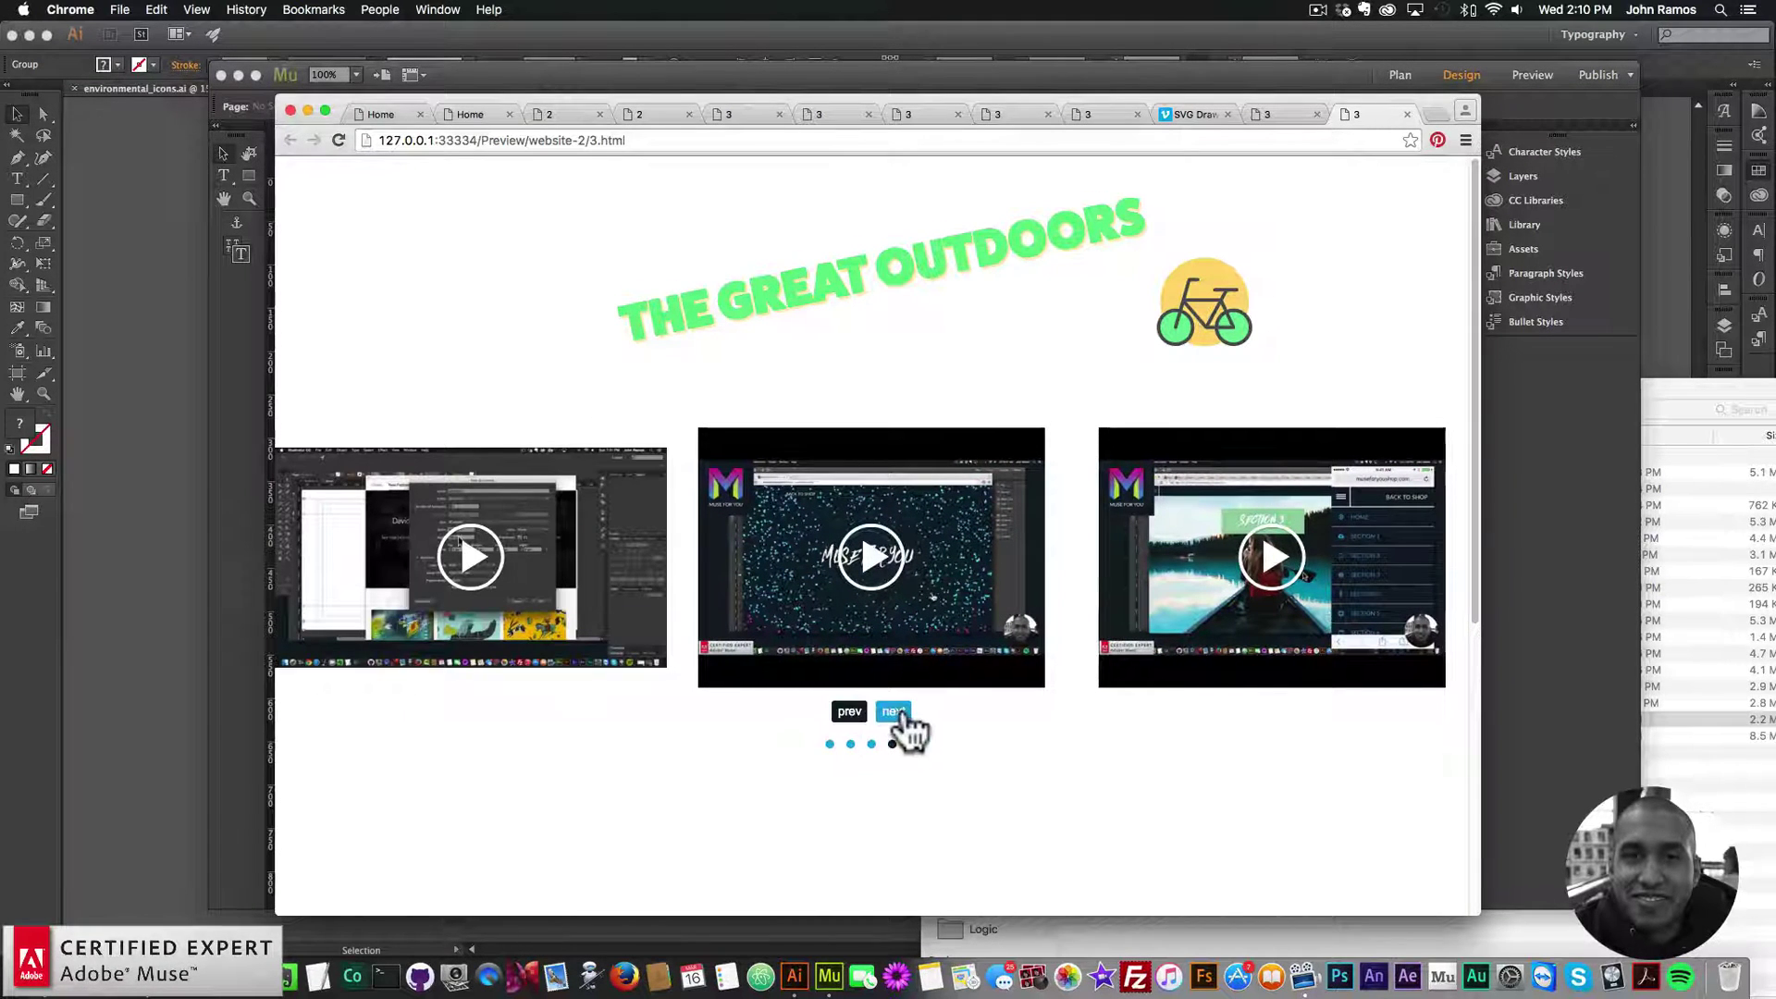
pyautogui.click(1568, 726)
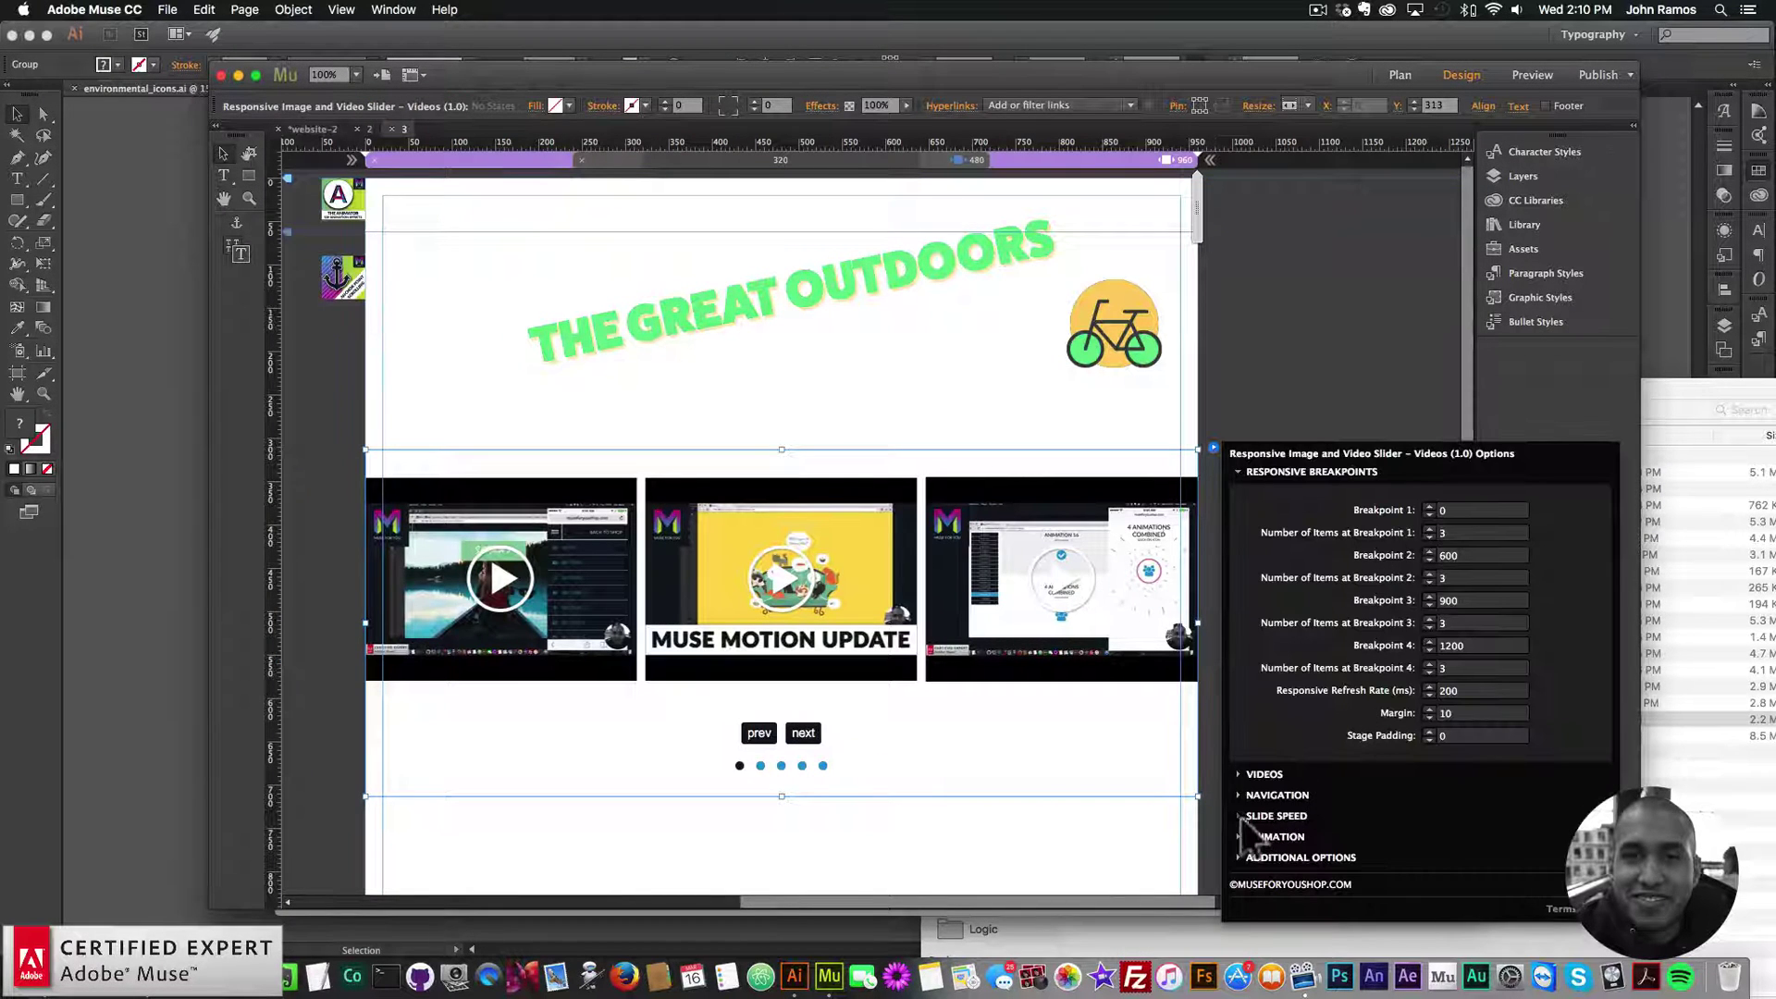
# - Turn off Dot Navigation and Navigation Buttons in the video slider's additional options
pyautogui.click(1272, 816)
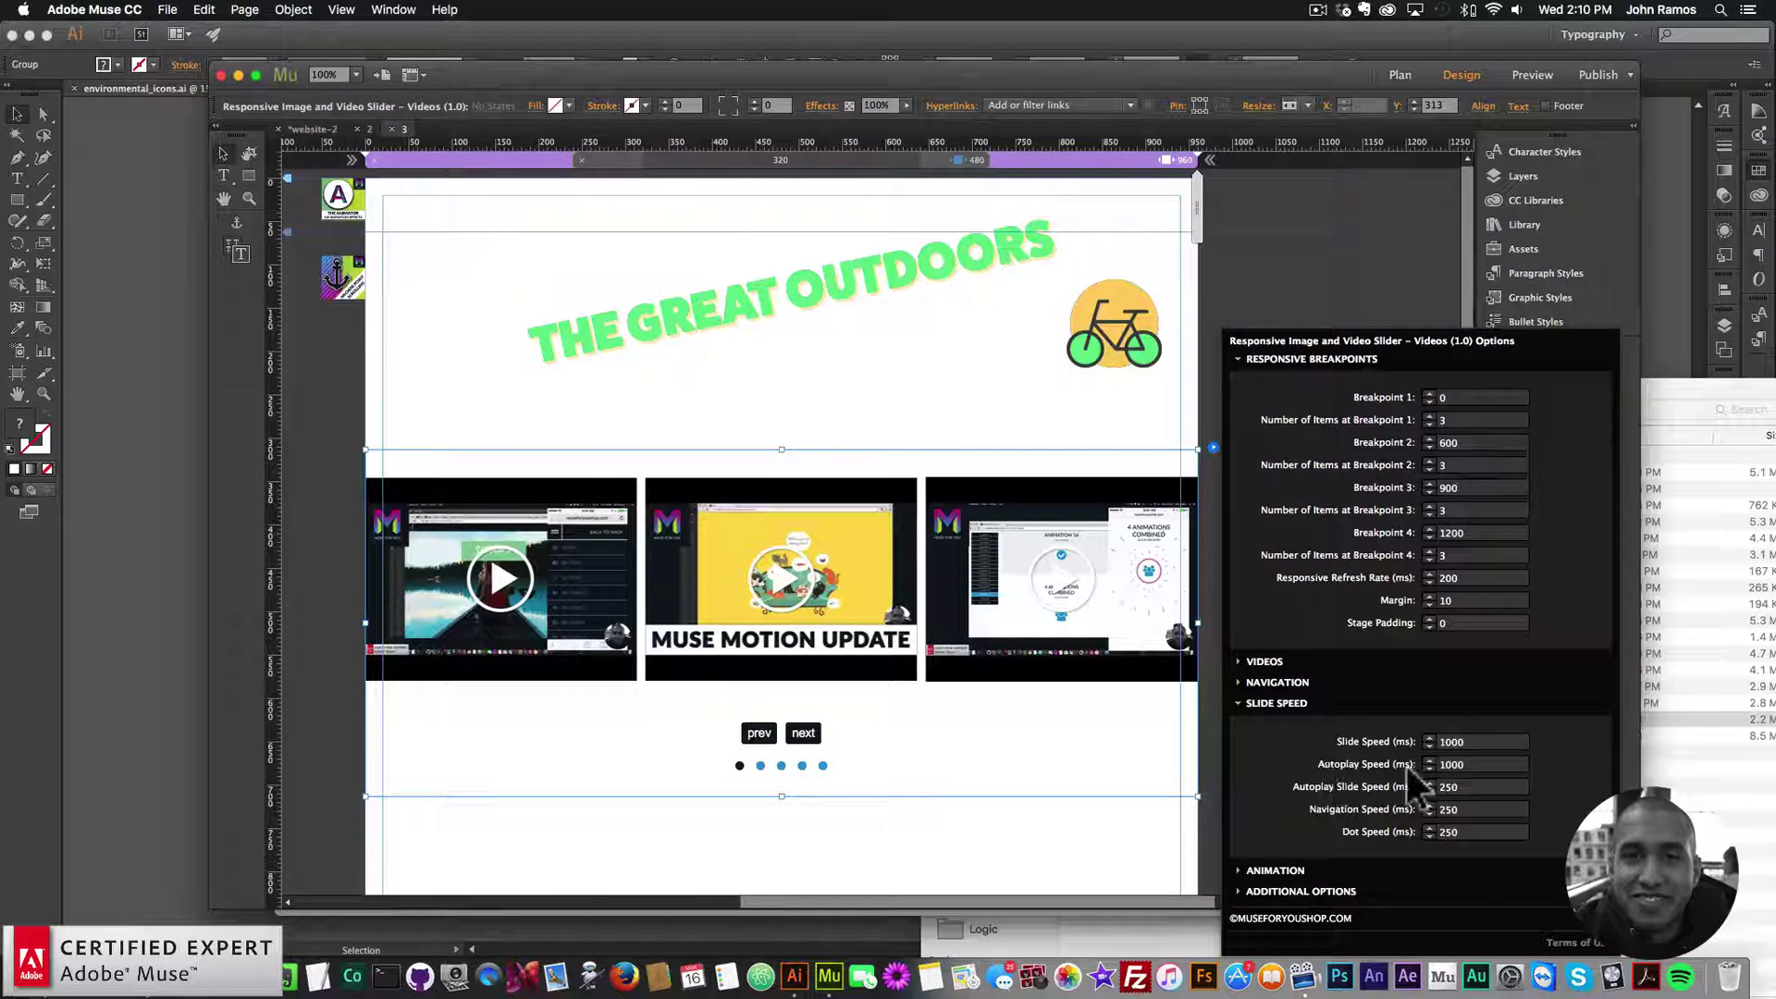
pyautogui.click(1289, 890)
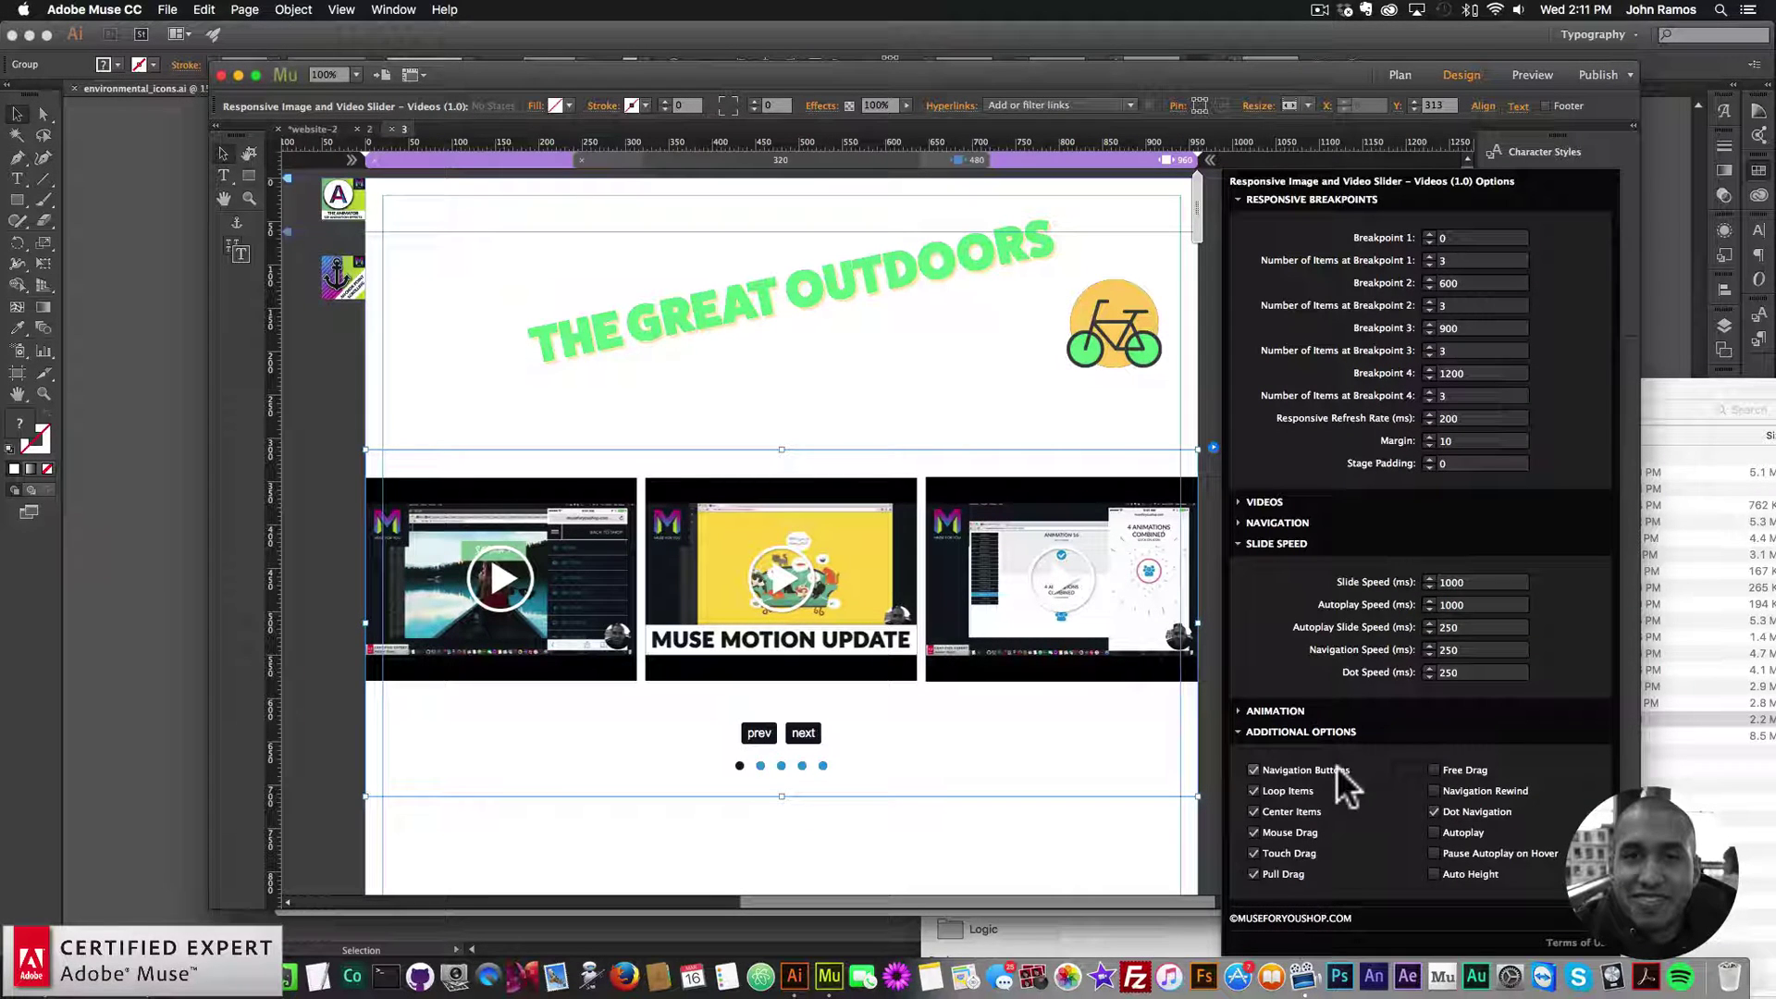
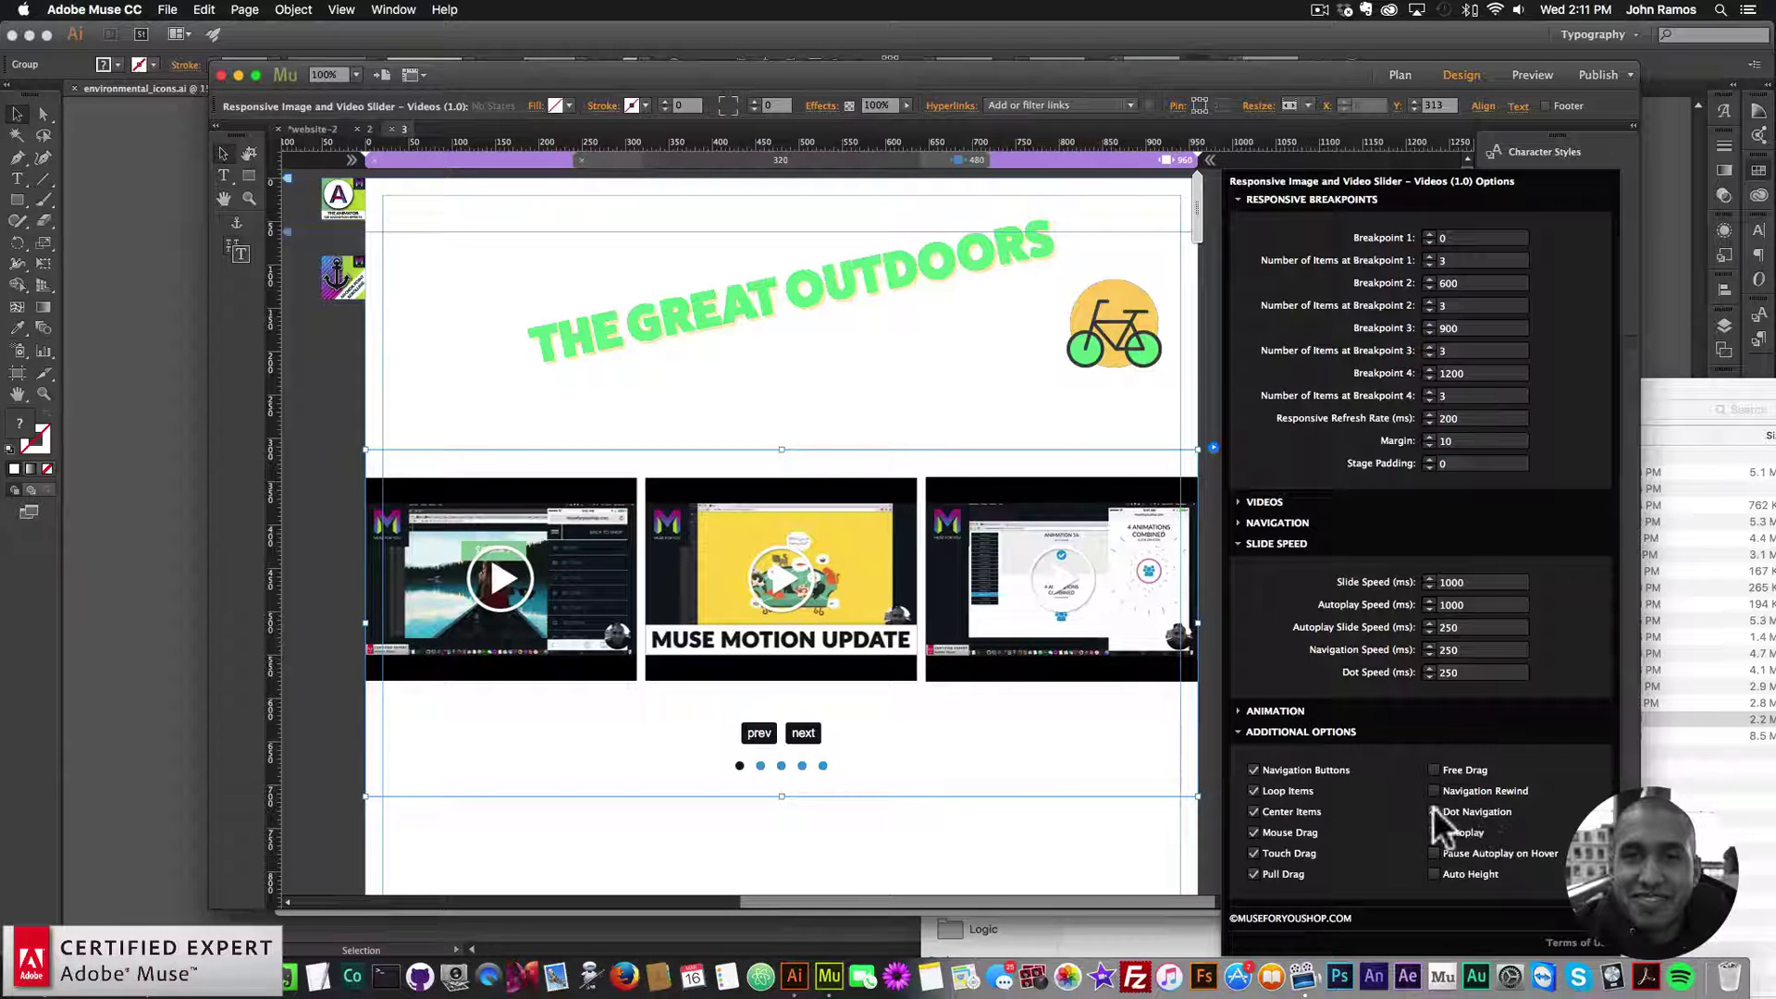
pyautogui.click(1433, 811)
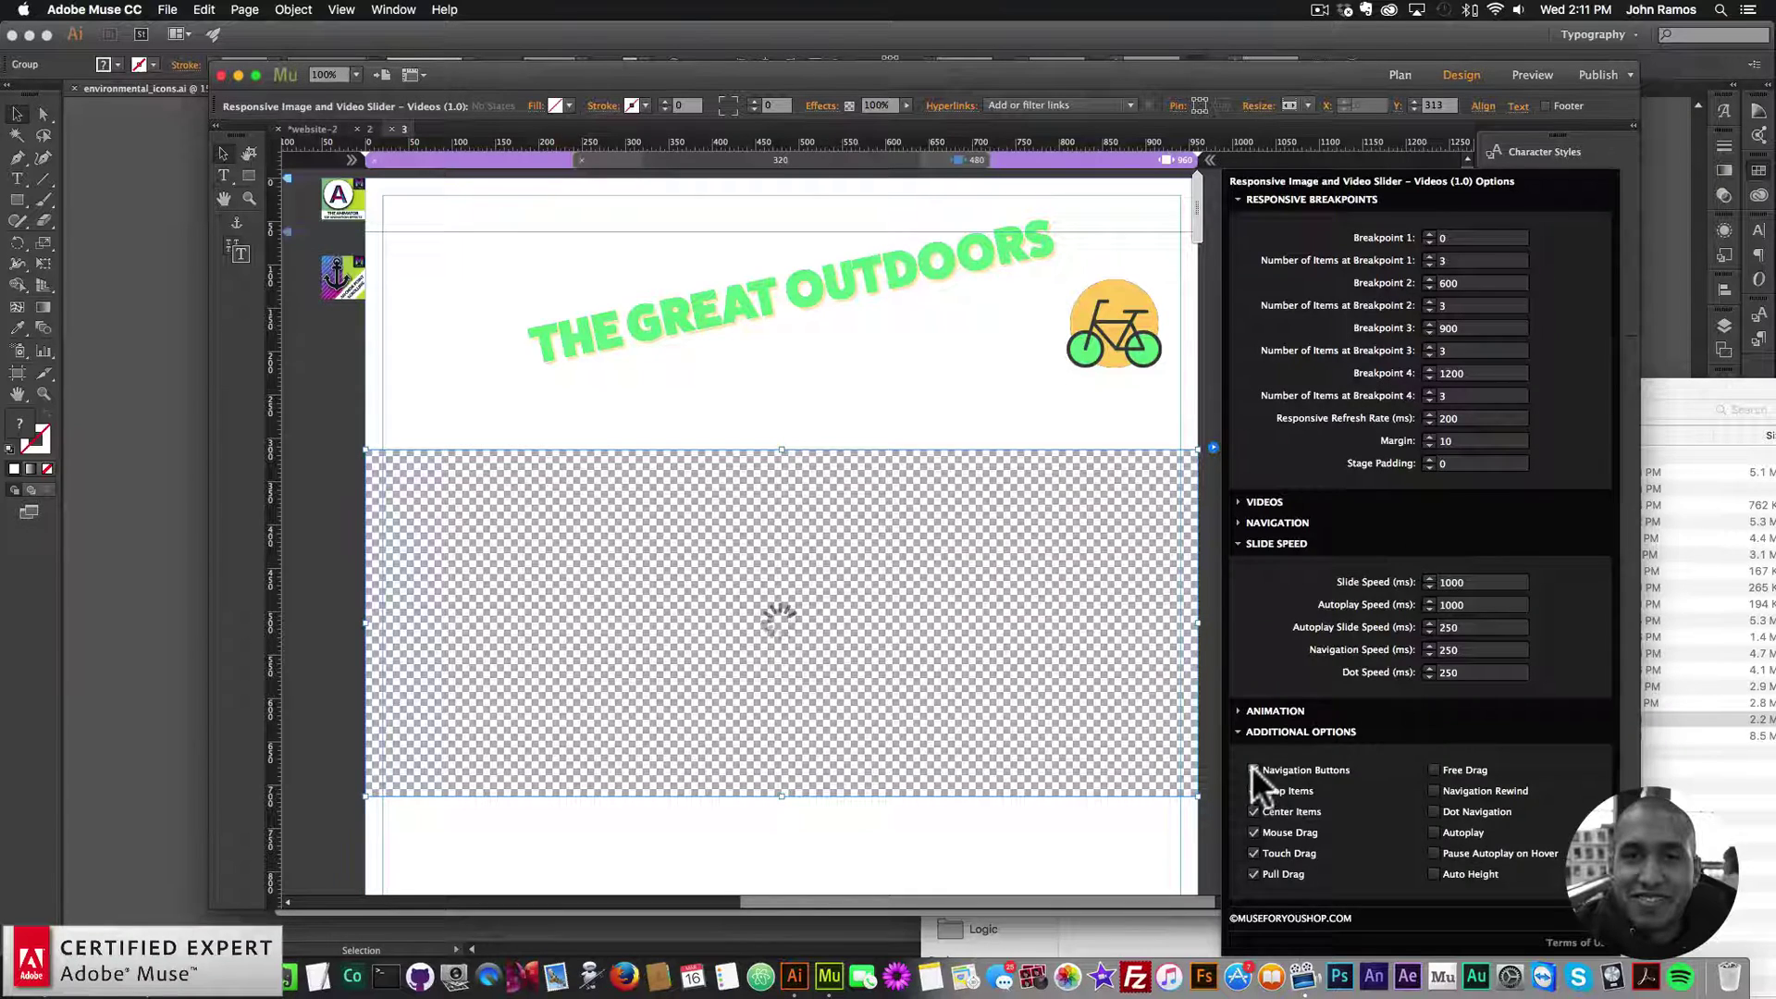
pyautogui.press('Escape')
pyautogui.click(1212, 447)
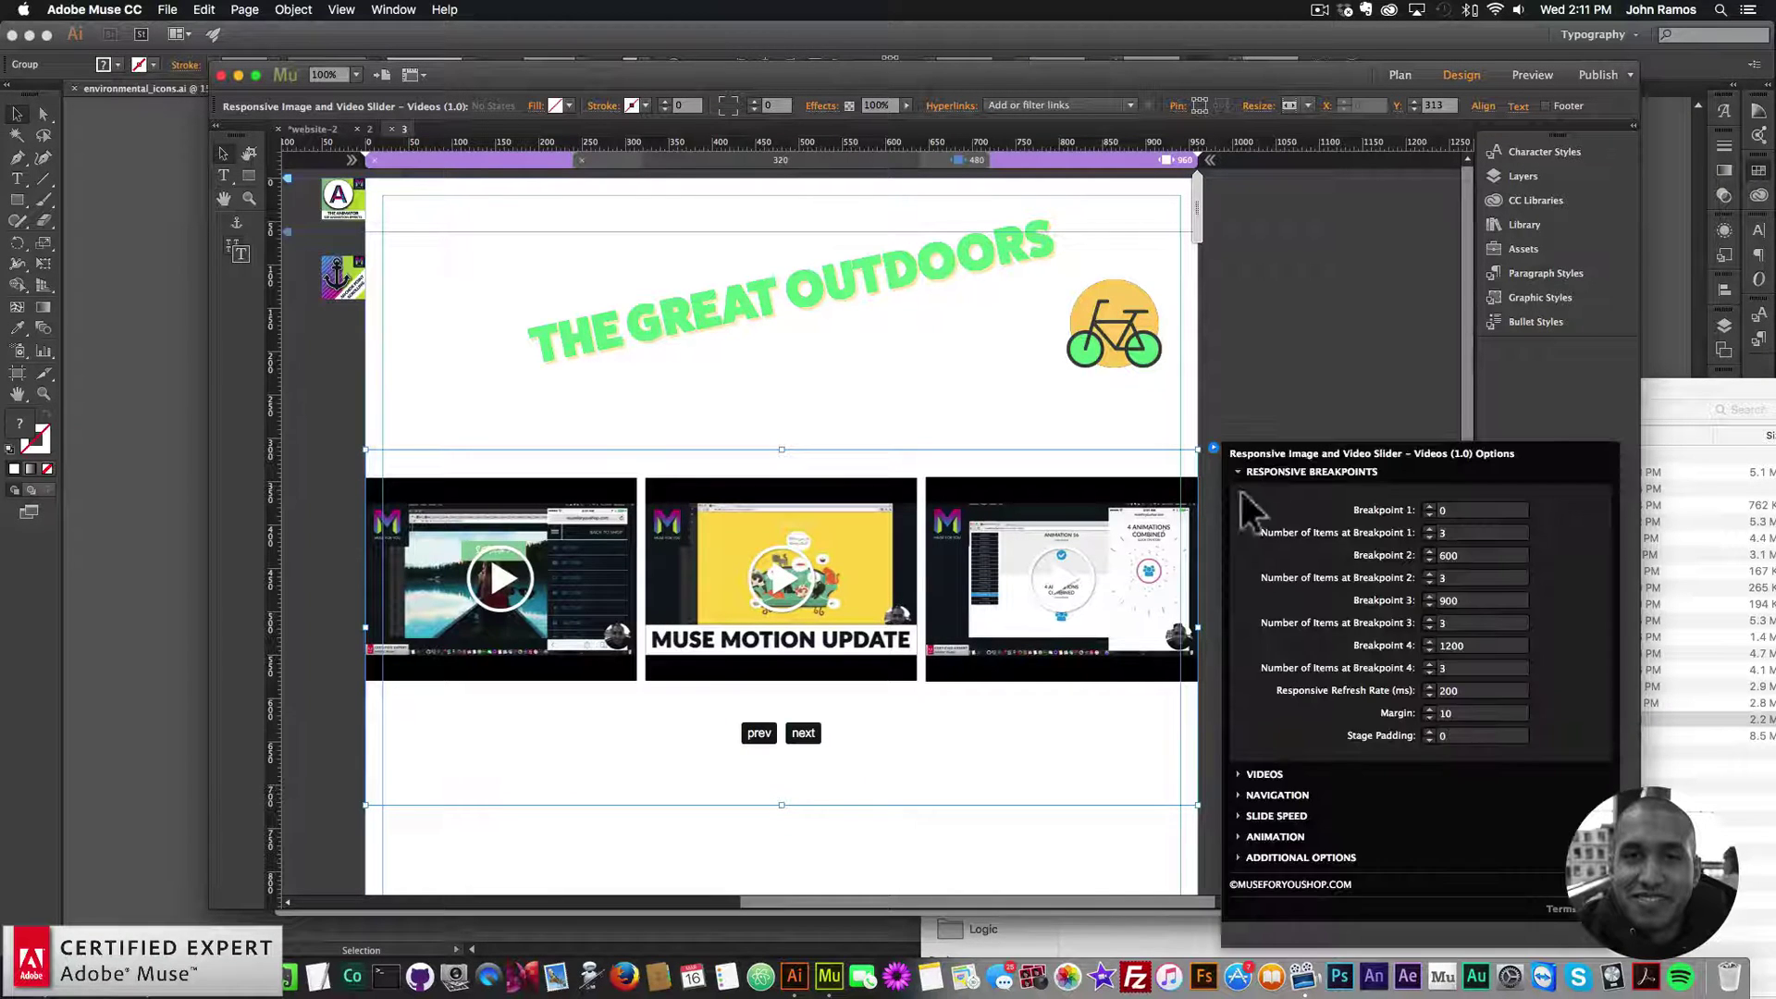
pyautogui.click(1251, 861)
pyautogui.click(1253, 770)
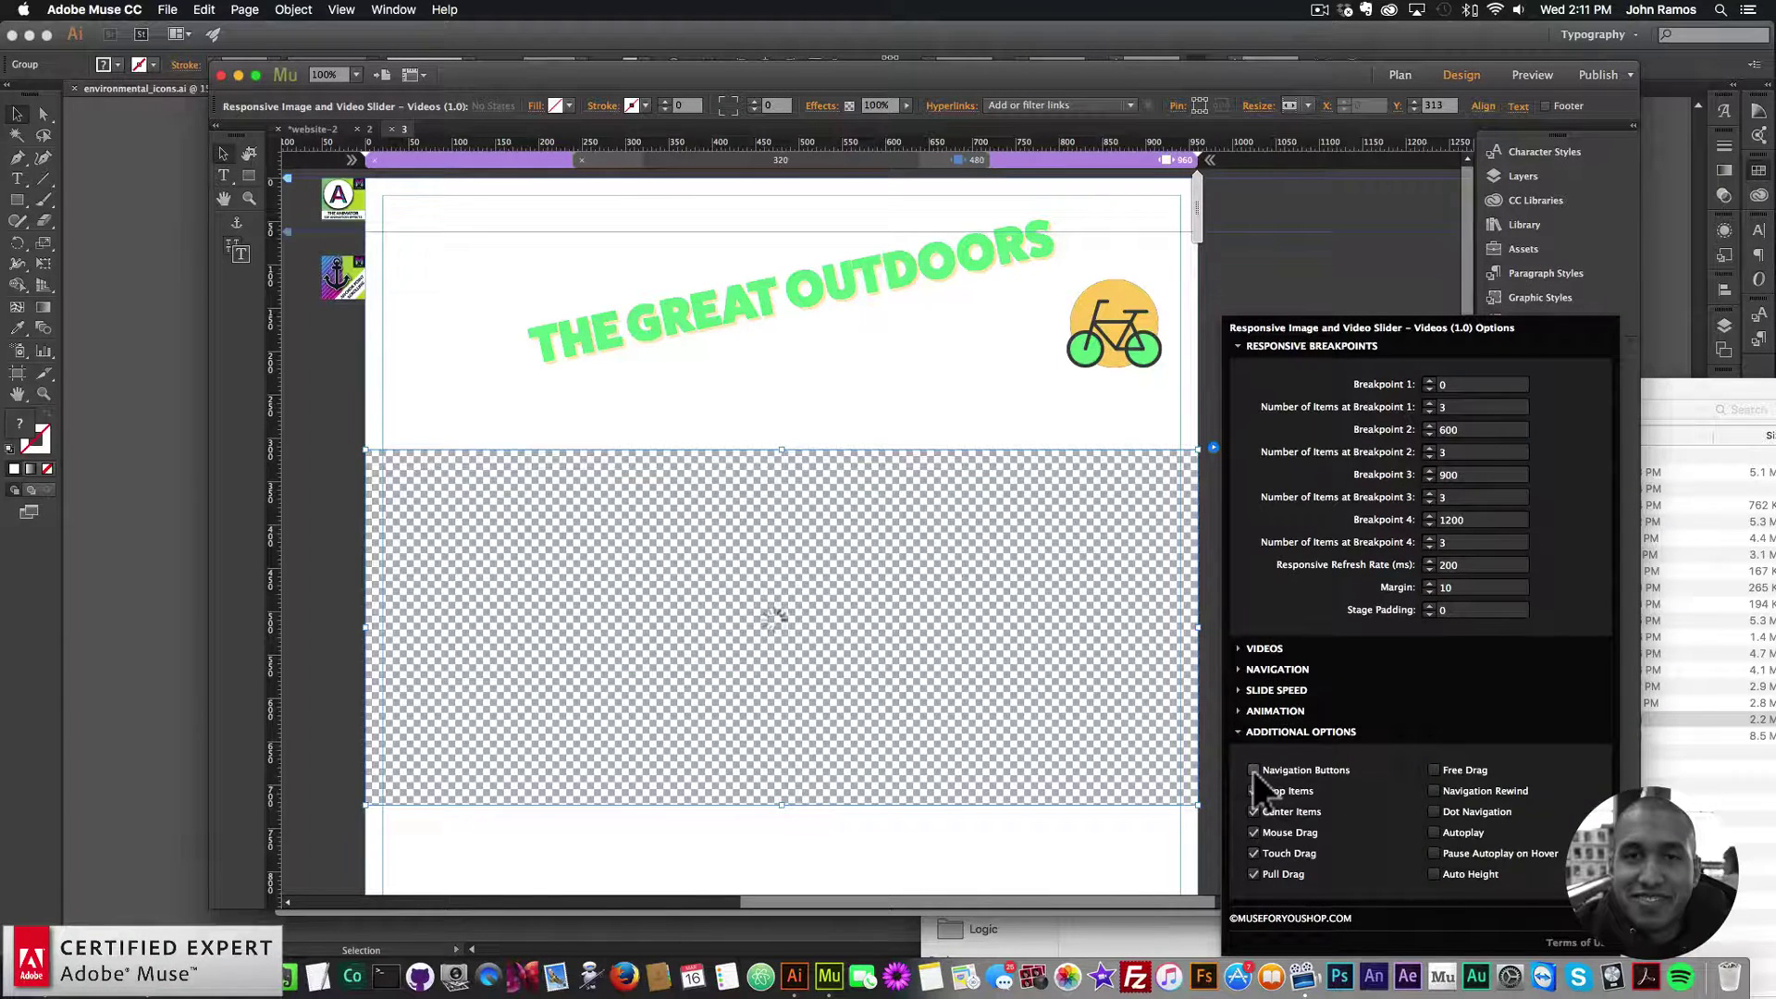
pyautogui.press('Escape')
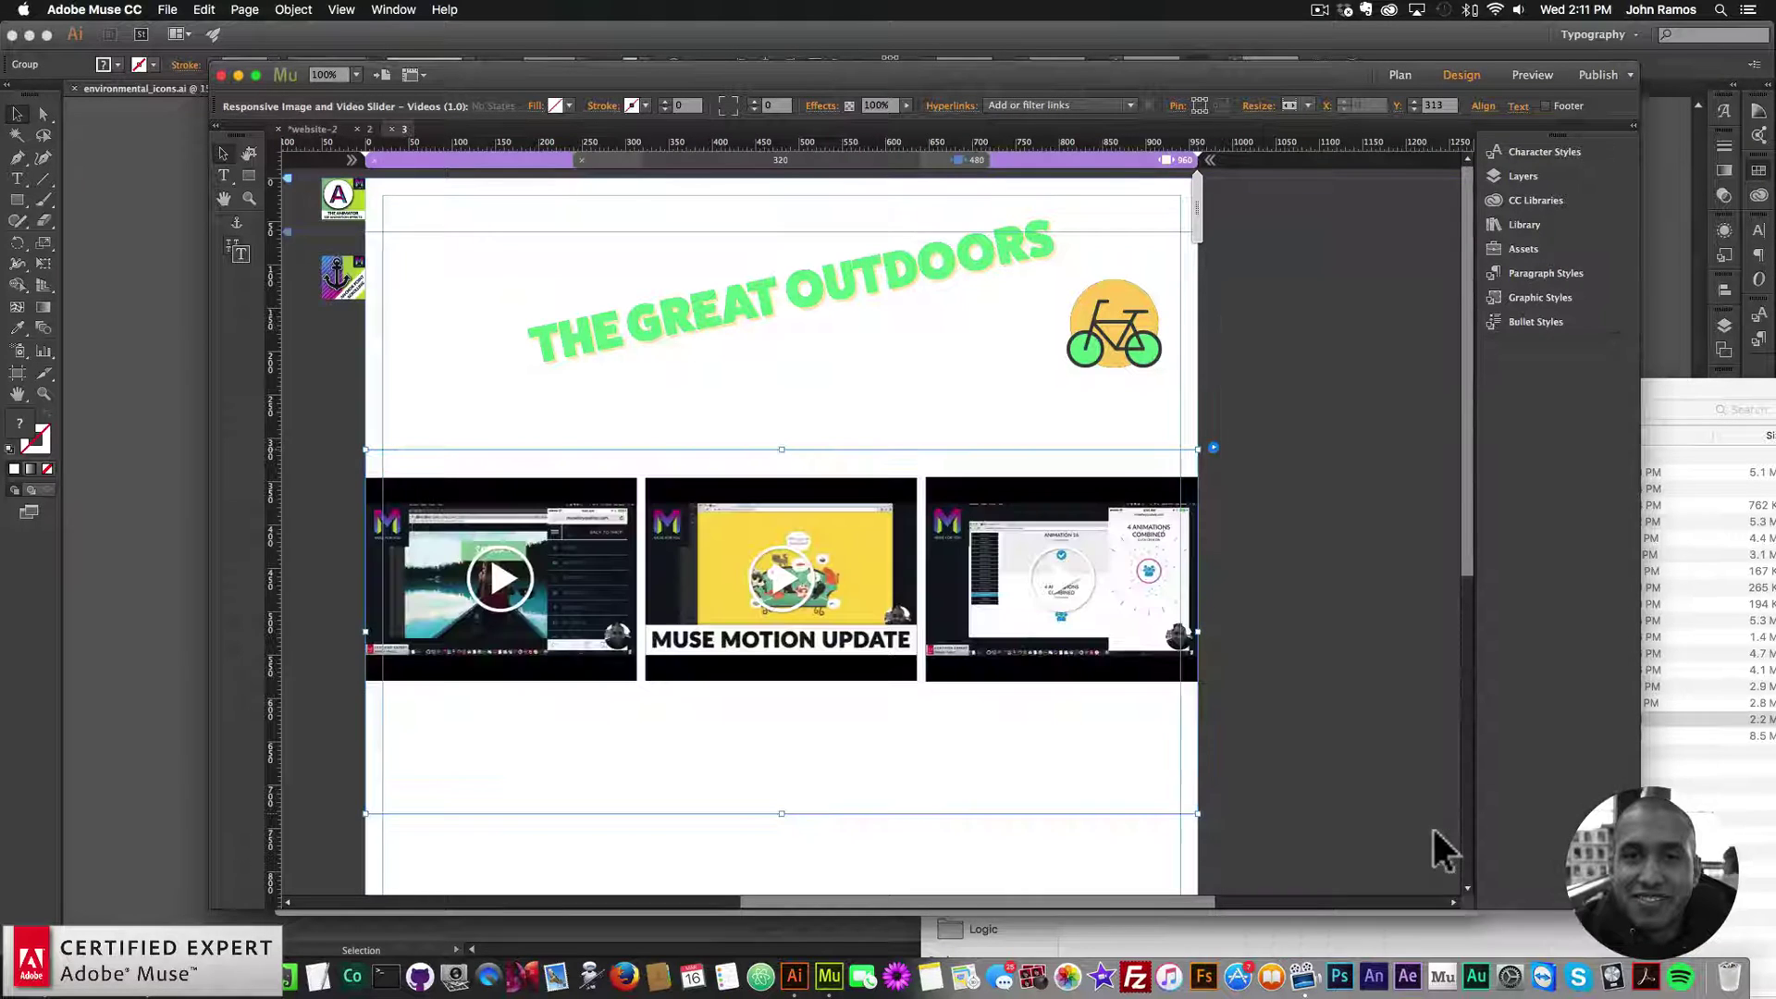
# - Enable Autoplay and Pause Autoplay on Hover for the video slider, and review its slide speed settings
pyautogui.click(1212, 448)
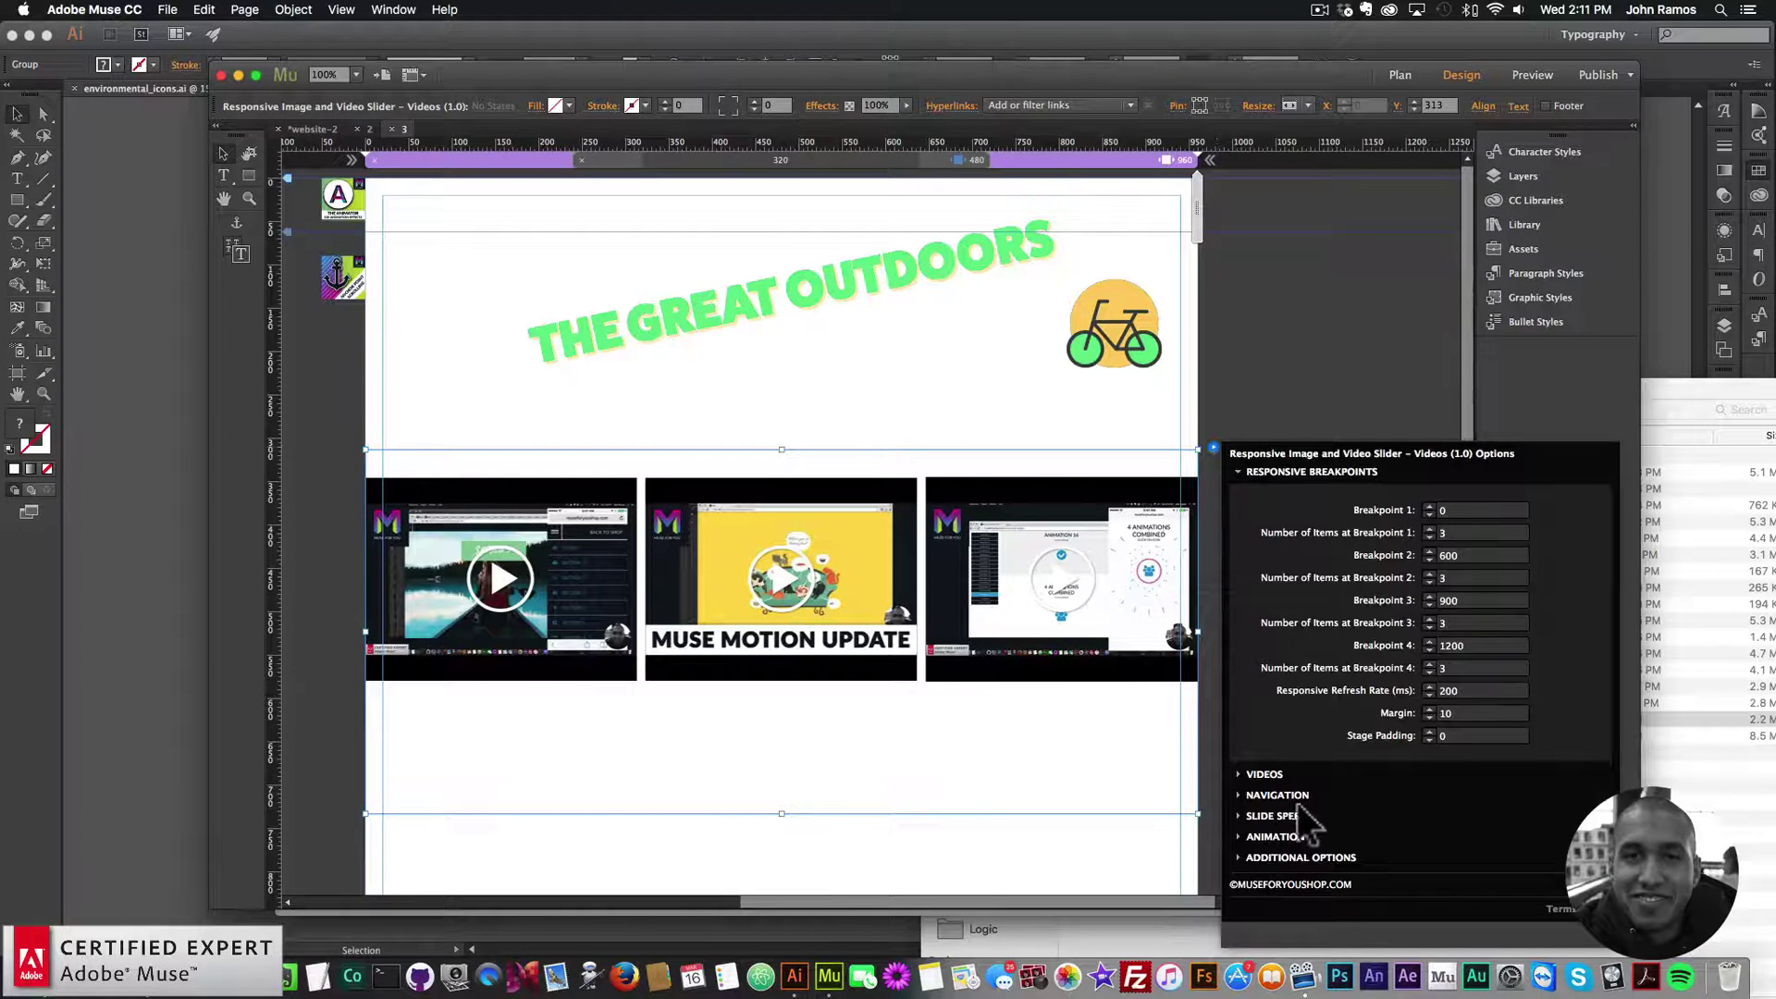
pyautogui.click(1284, 836)
pyautogui.click(1272, 726)
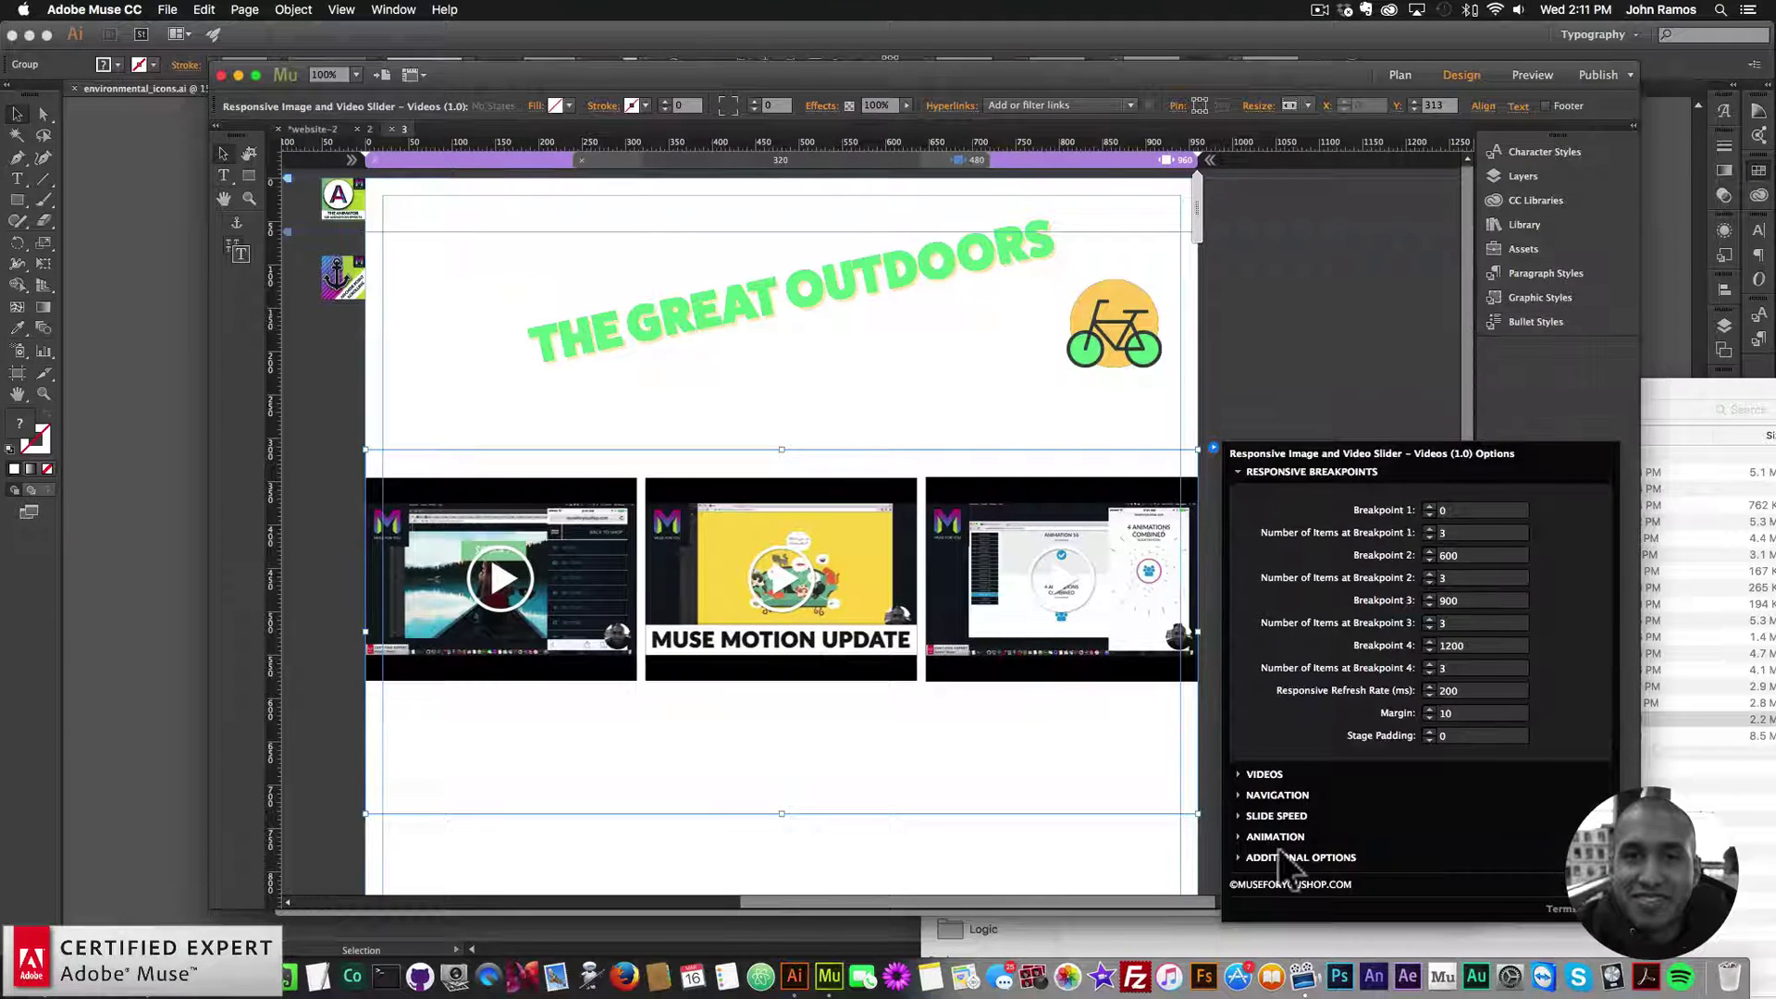
pyautogui.click(1351, 859)
pyautogui.click(1434, 833)
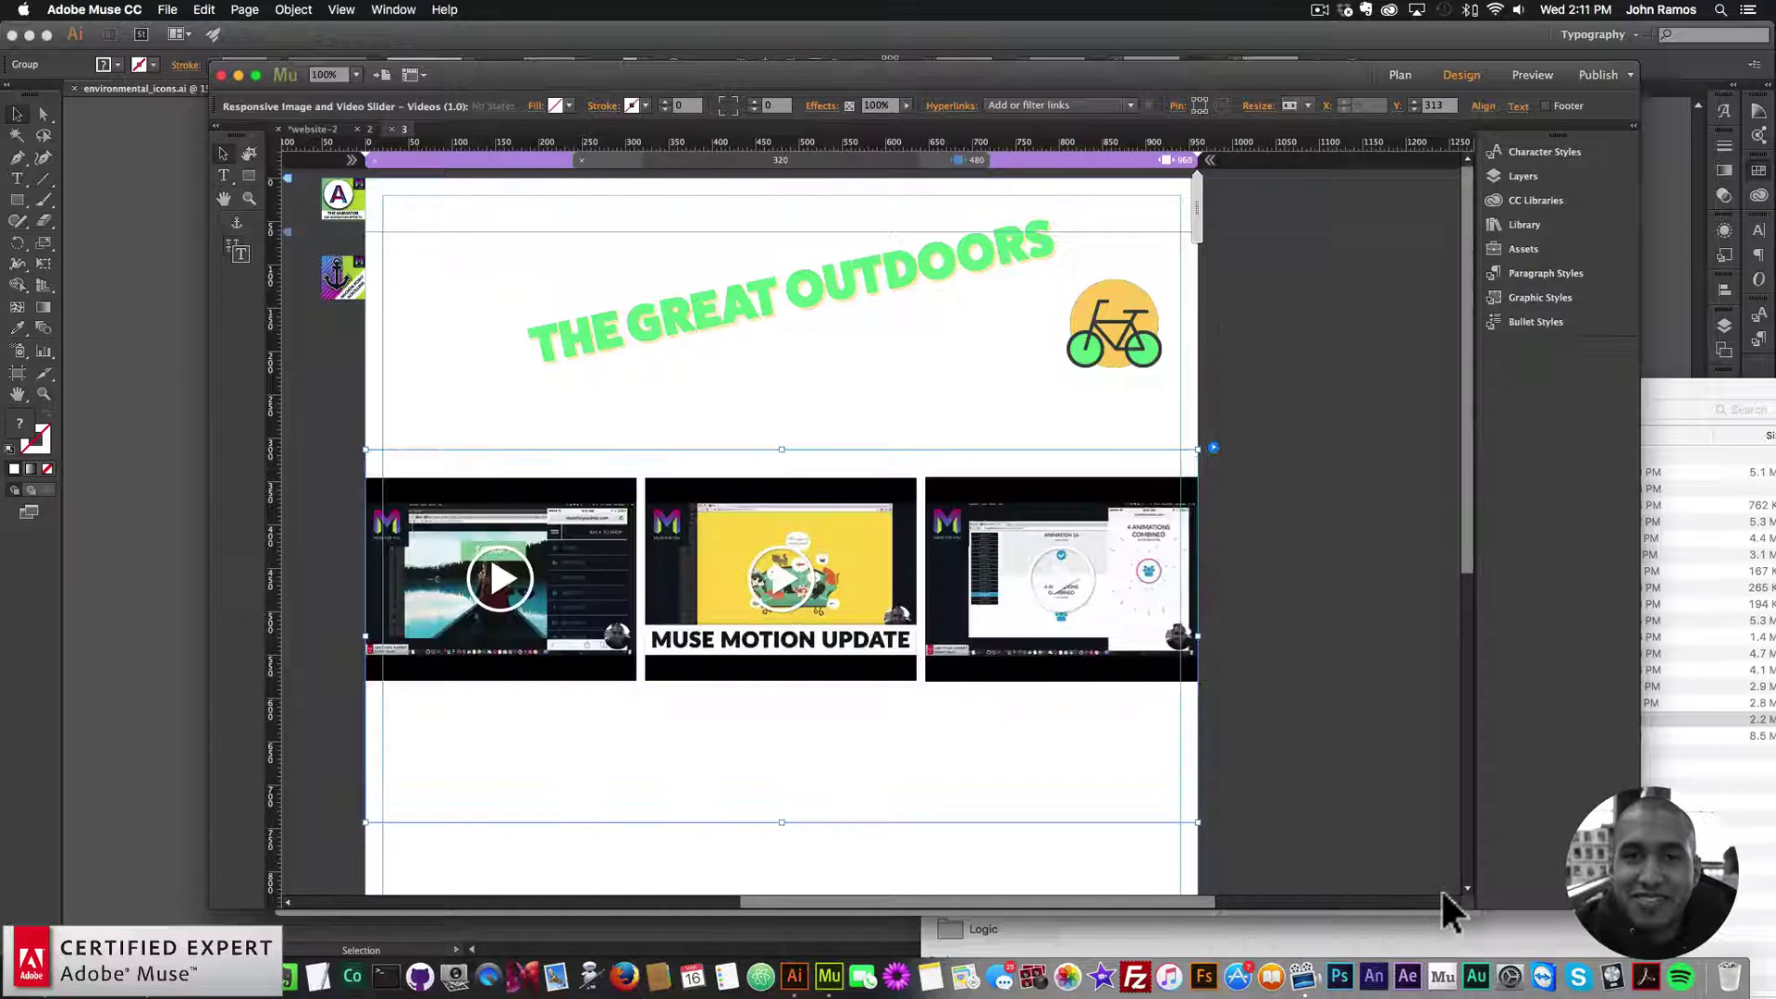
pyautogui.click(1212, 448)
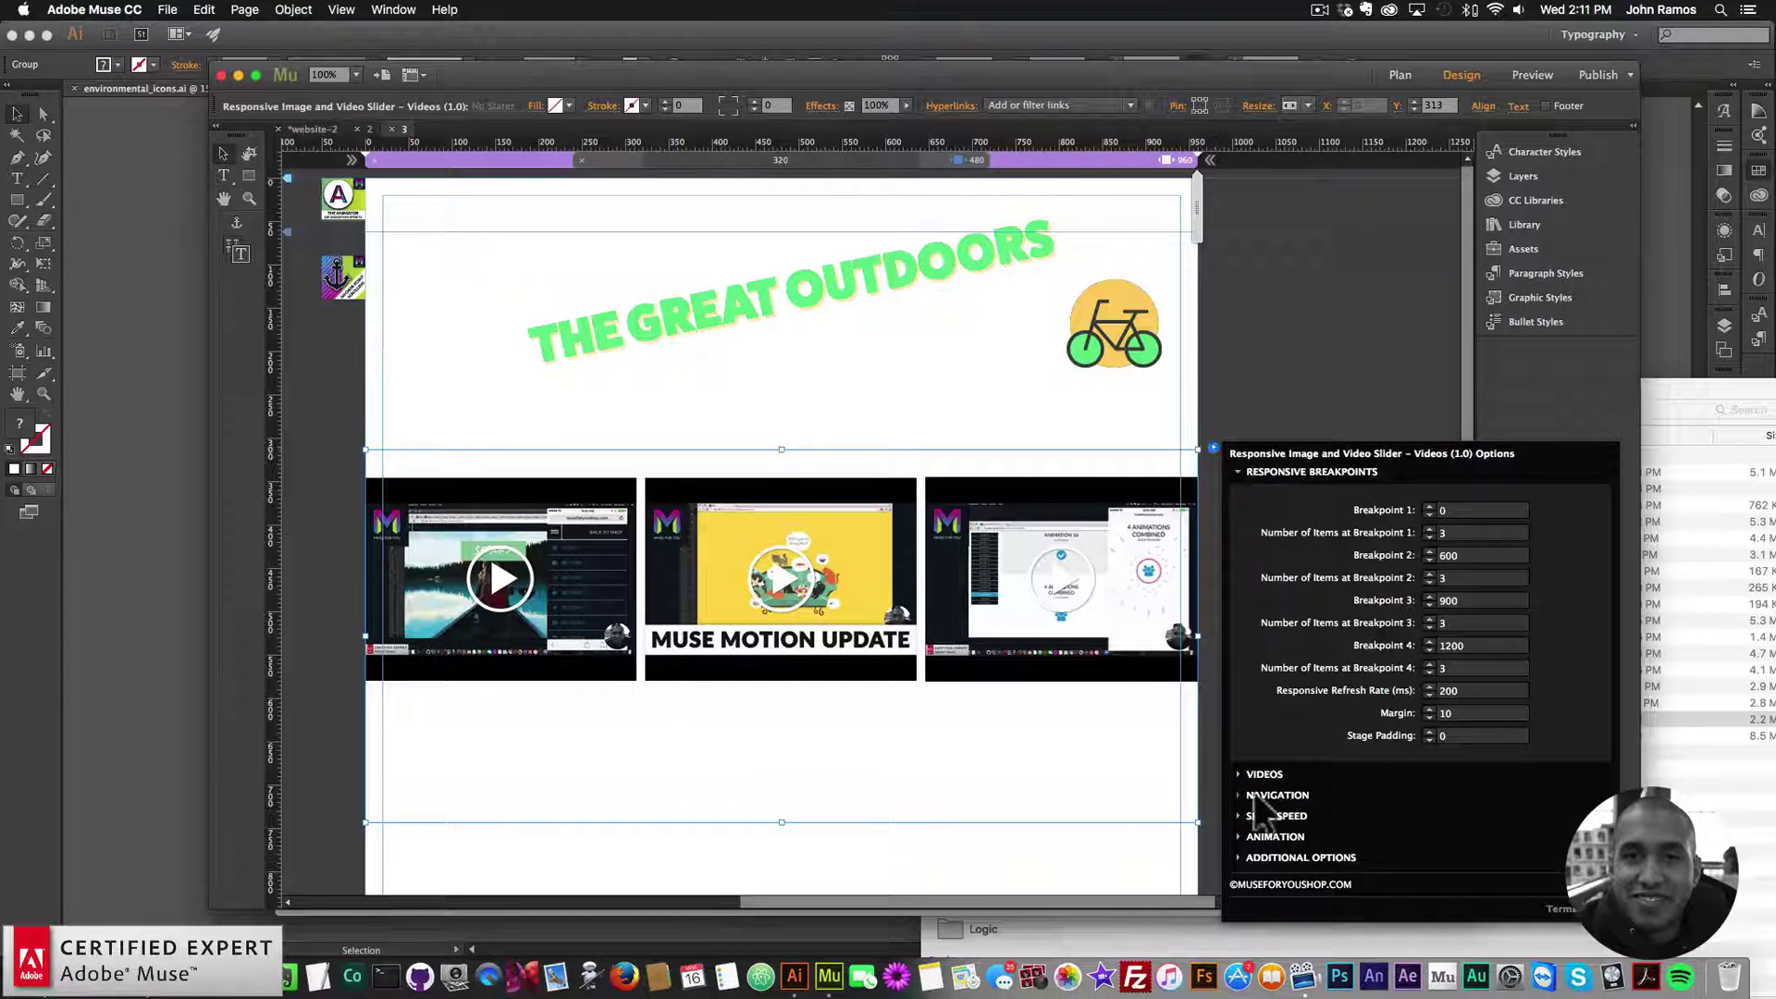
pyautogui.click(1293, 858)
pyautogui.click(1435, 851)
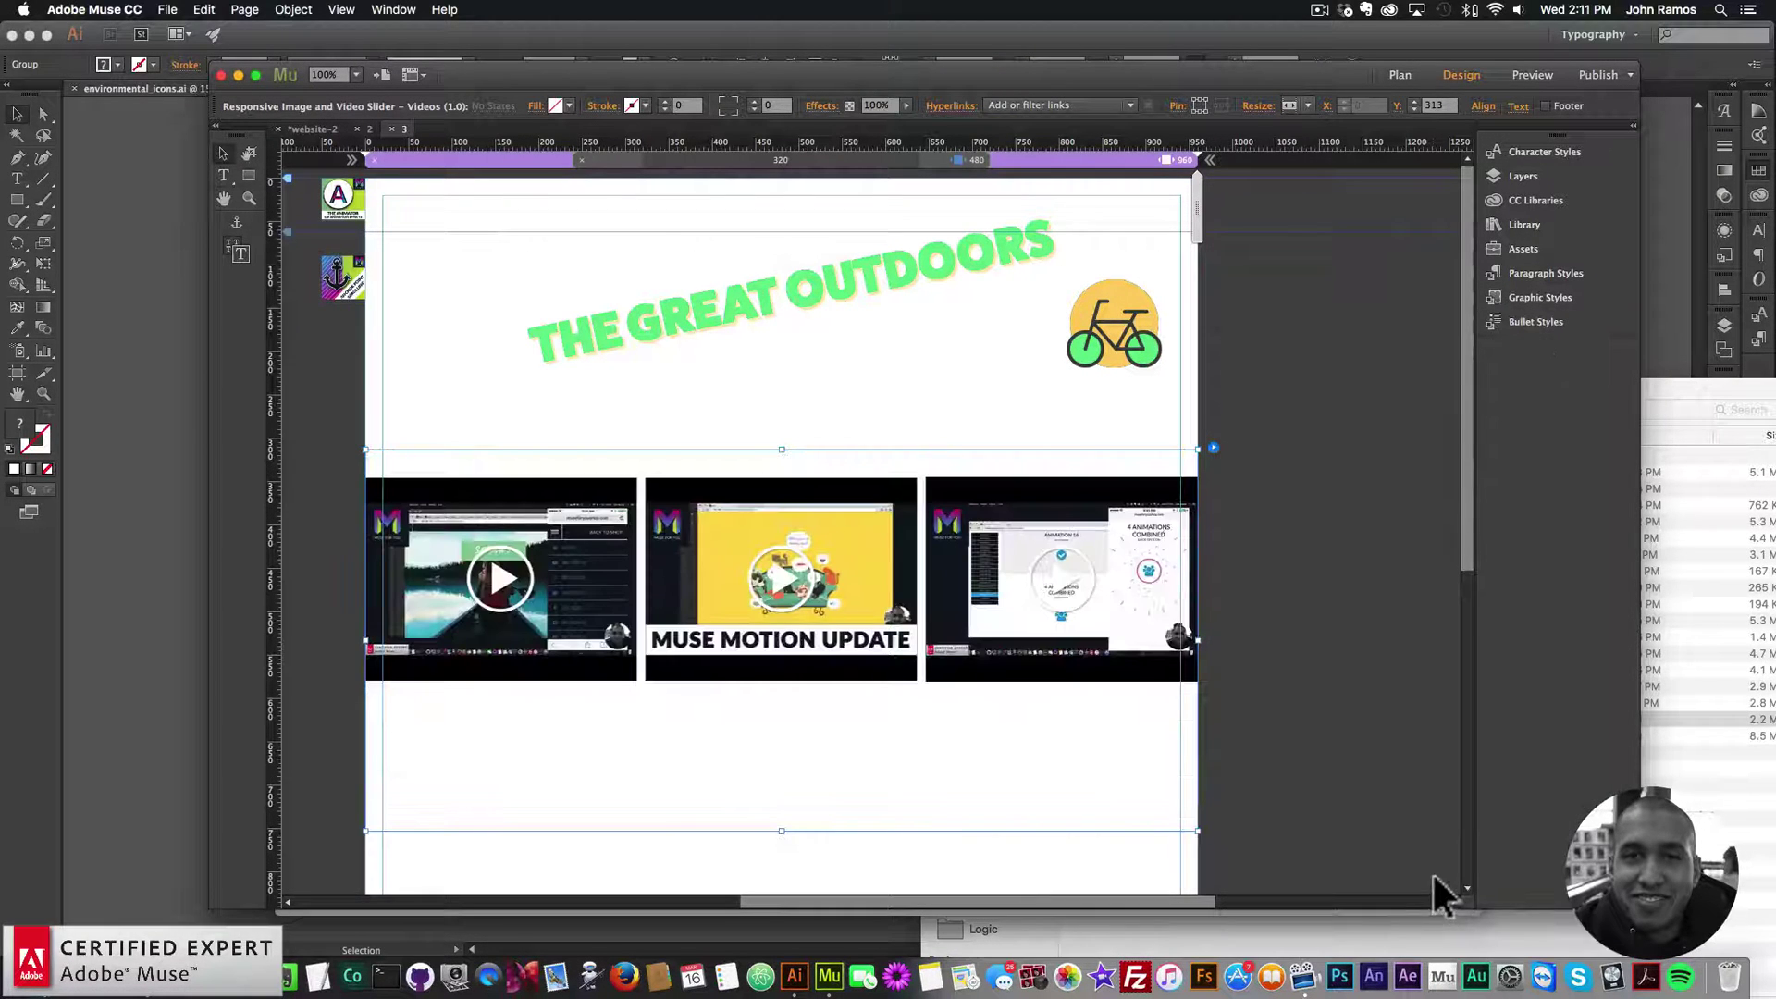
pyautogui.click(1212, 447)
pyautogui.click(1295, 857)
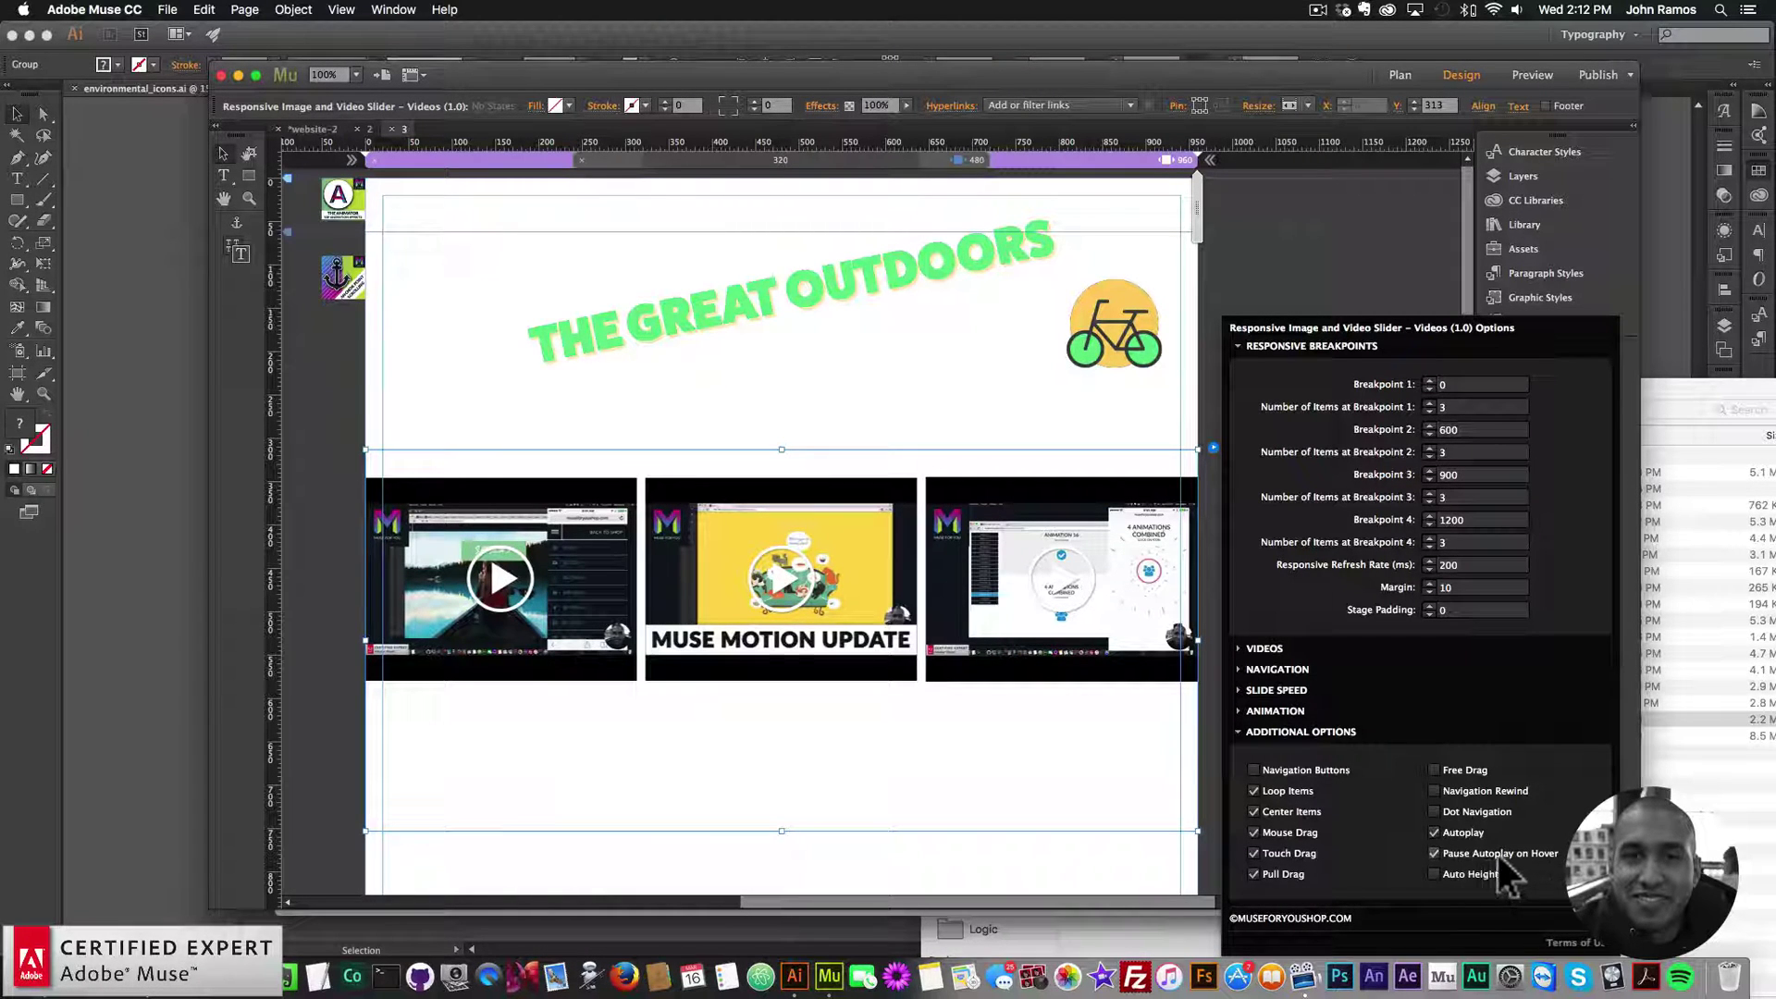
pyautogui.click(1276, 690)
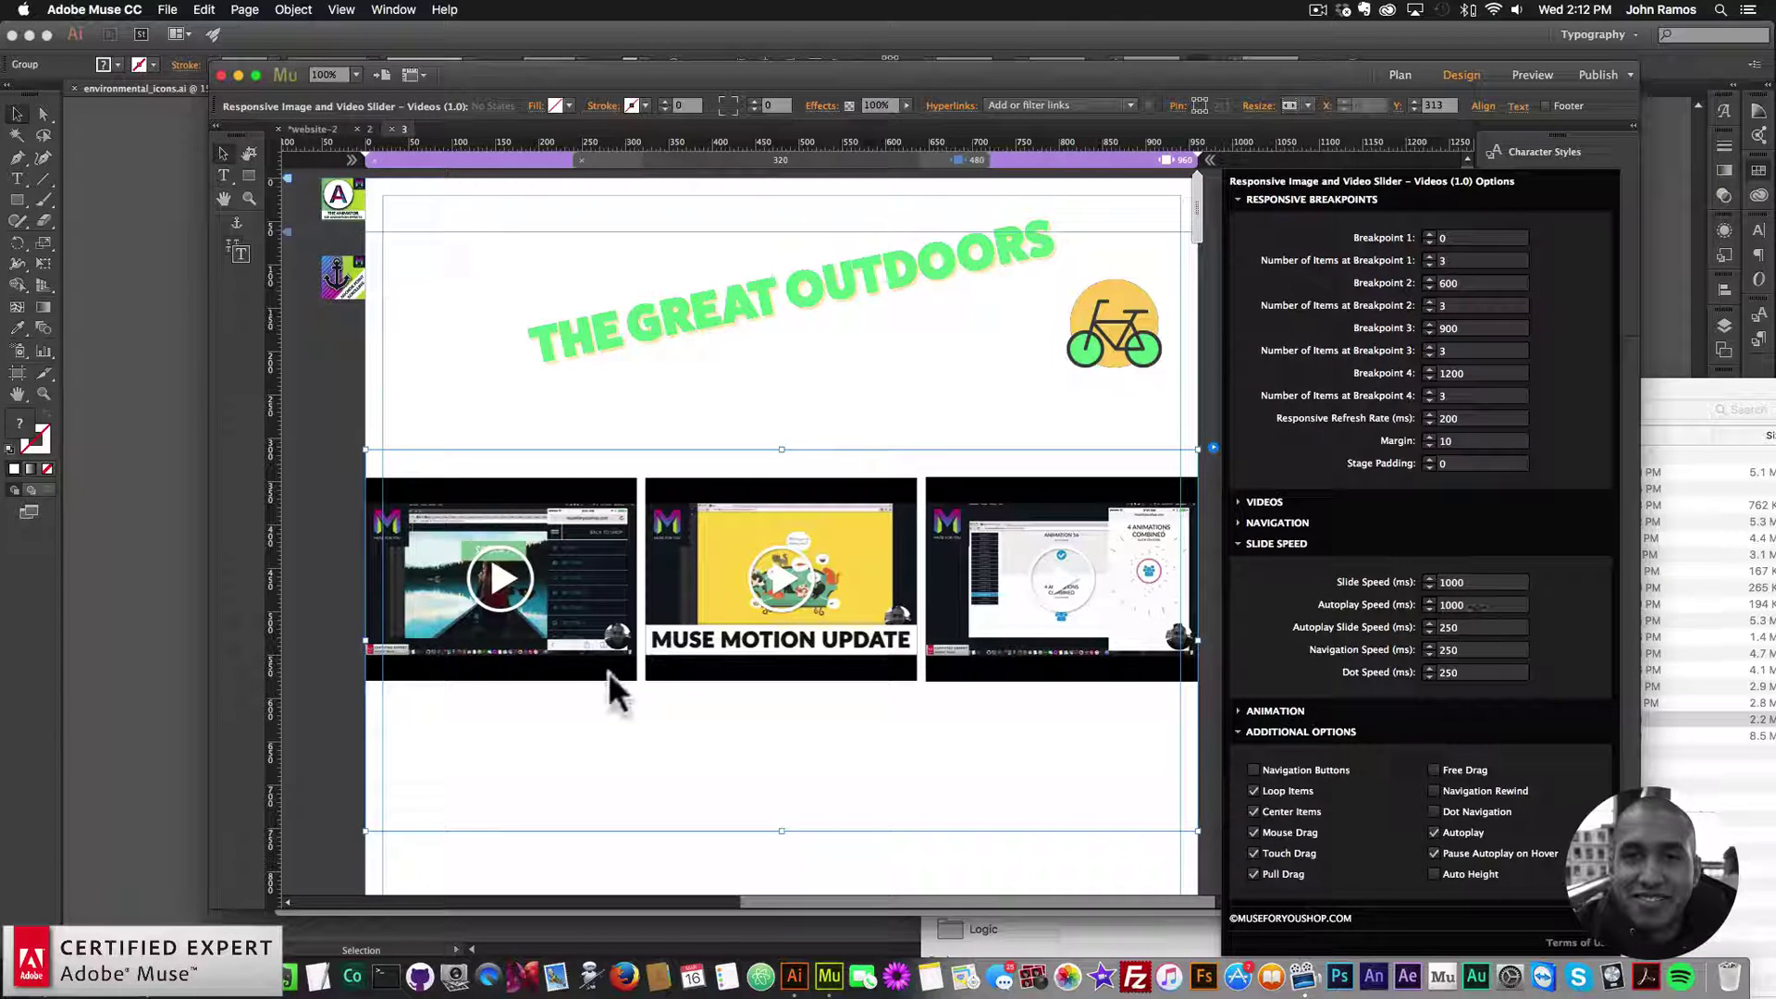
# - Preview page 3 in the browser to check the video slider's autoplay, and return to Muse
pyautogui.click(95, 9)
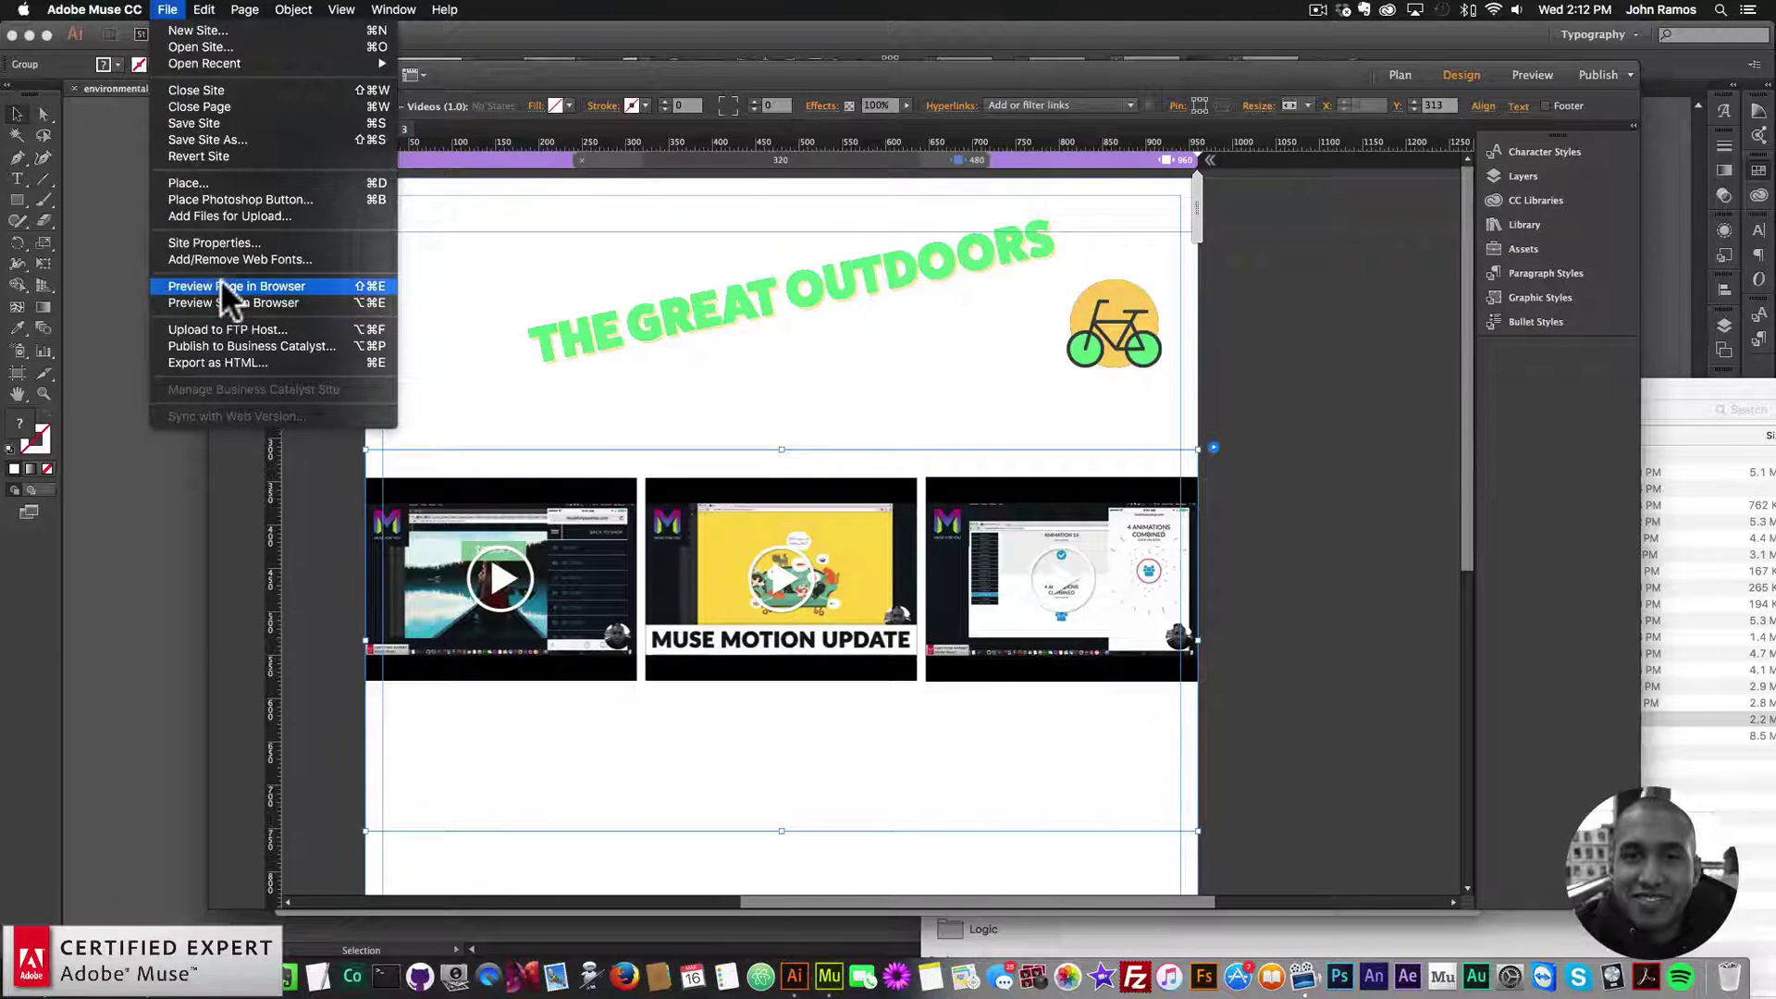
pyautogui.click(220, 279)
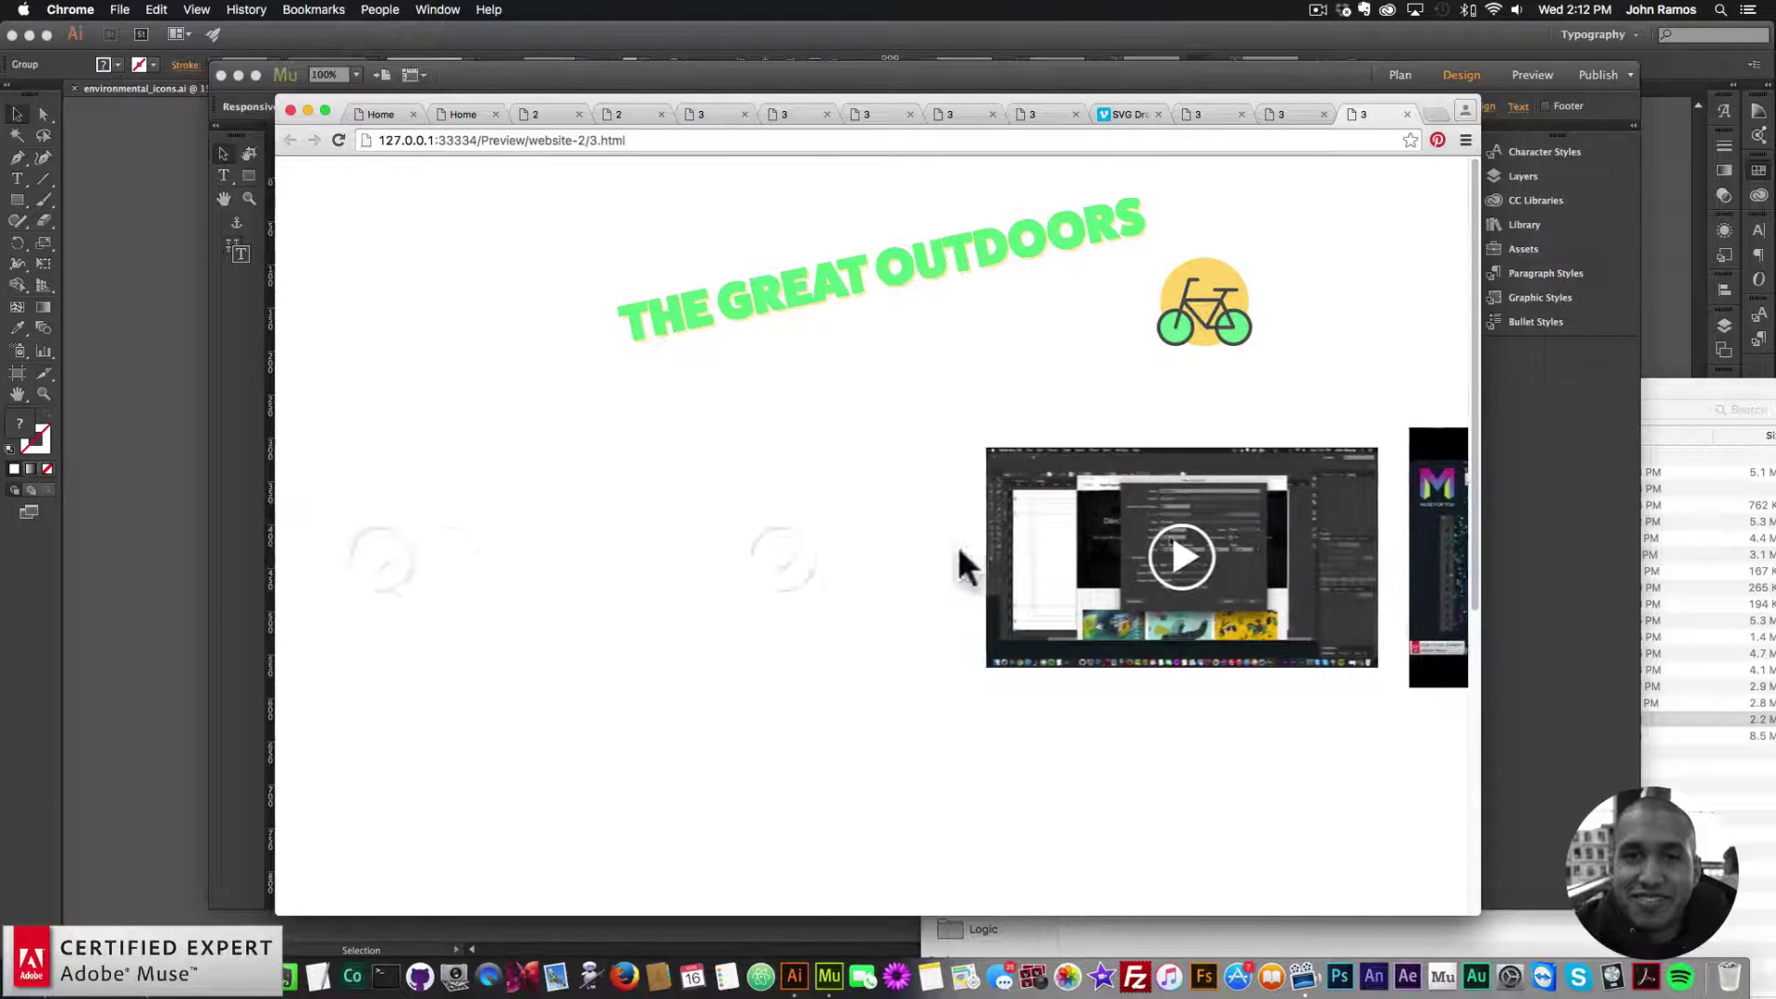
pyautogui.press('super+Tab')
# - Set the video slider's Autoplay Slide Speed to 1000 ms and preview page 3 in the browser
pyautogui.click(1214, 444)
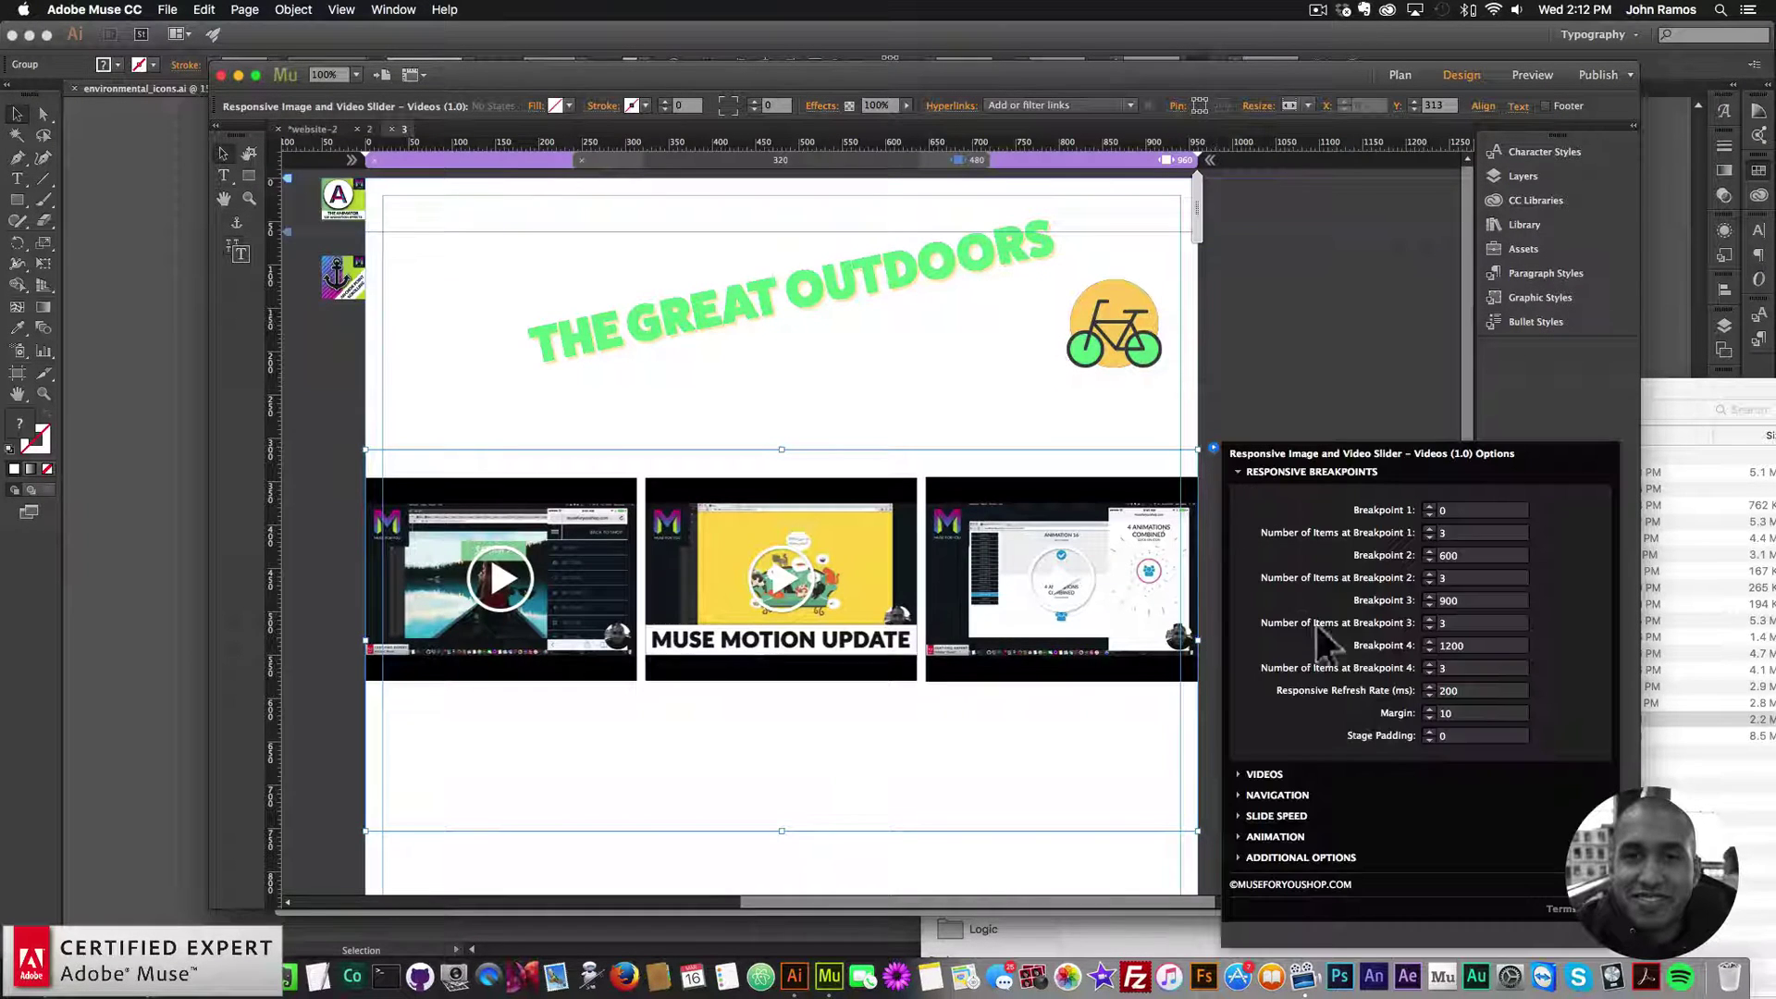
pyautogui.click(1281, 816)
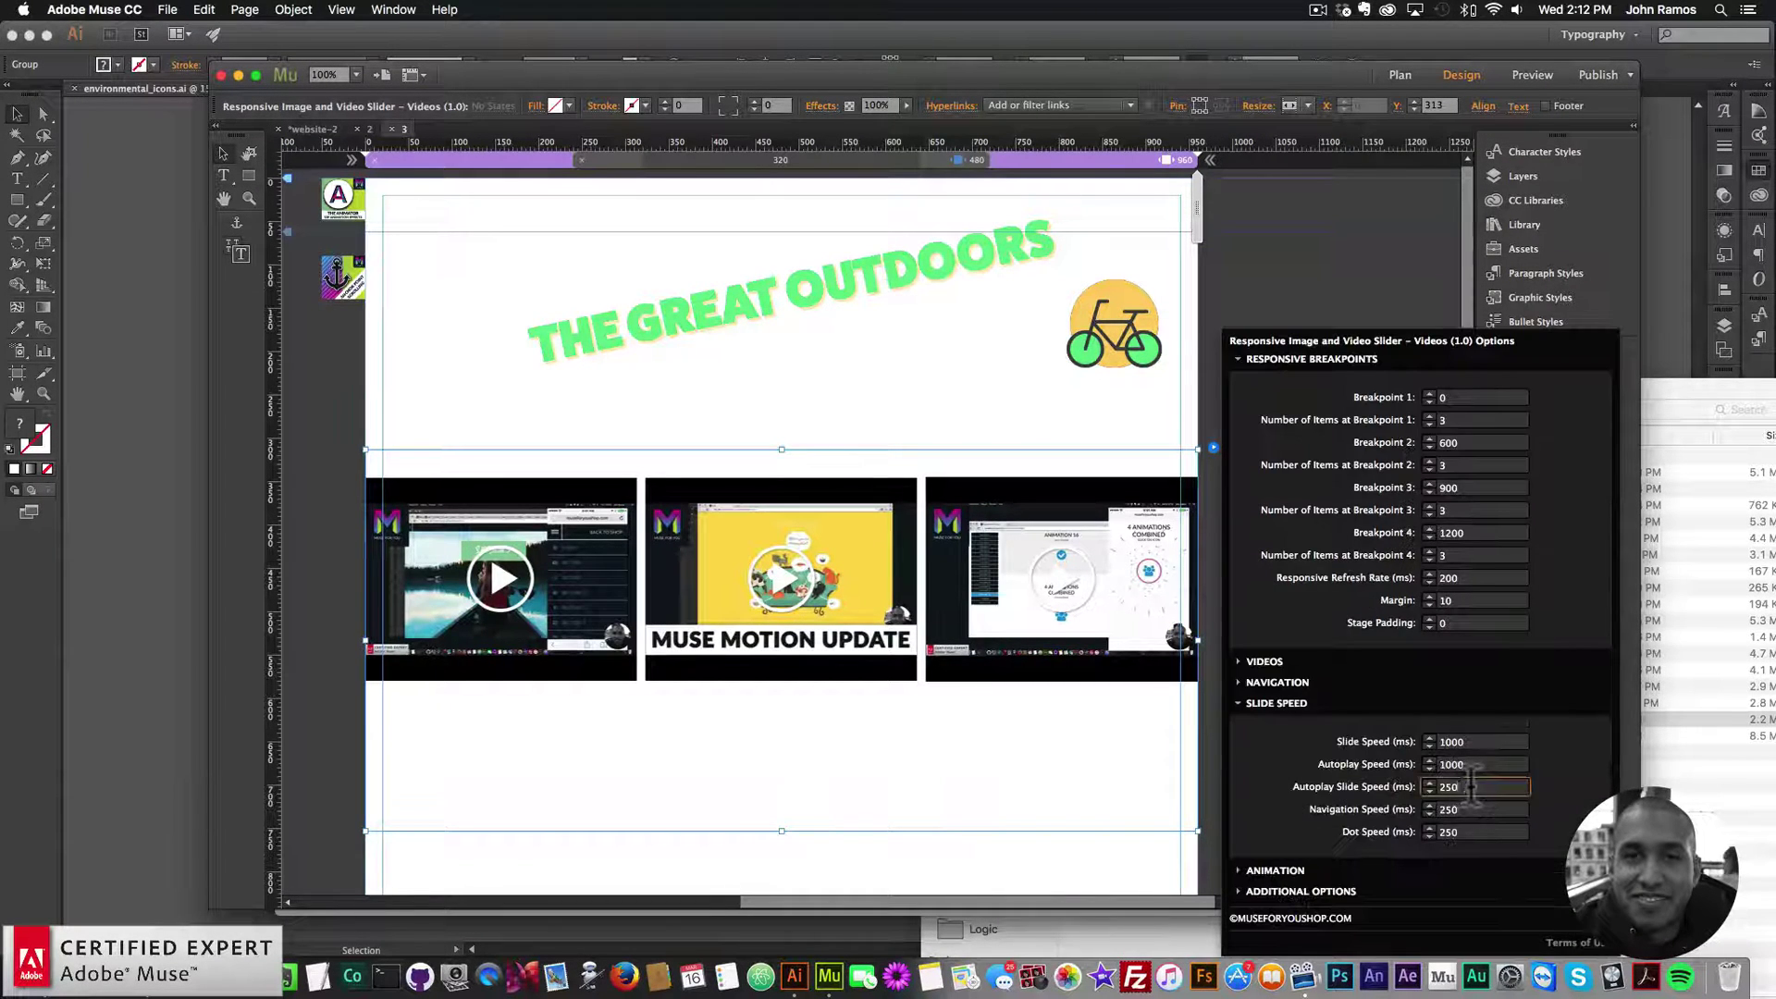
pyautogui.doubleClick(1462, 787)
pyautogui.write('1000')
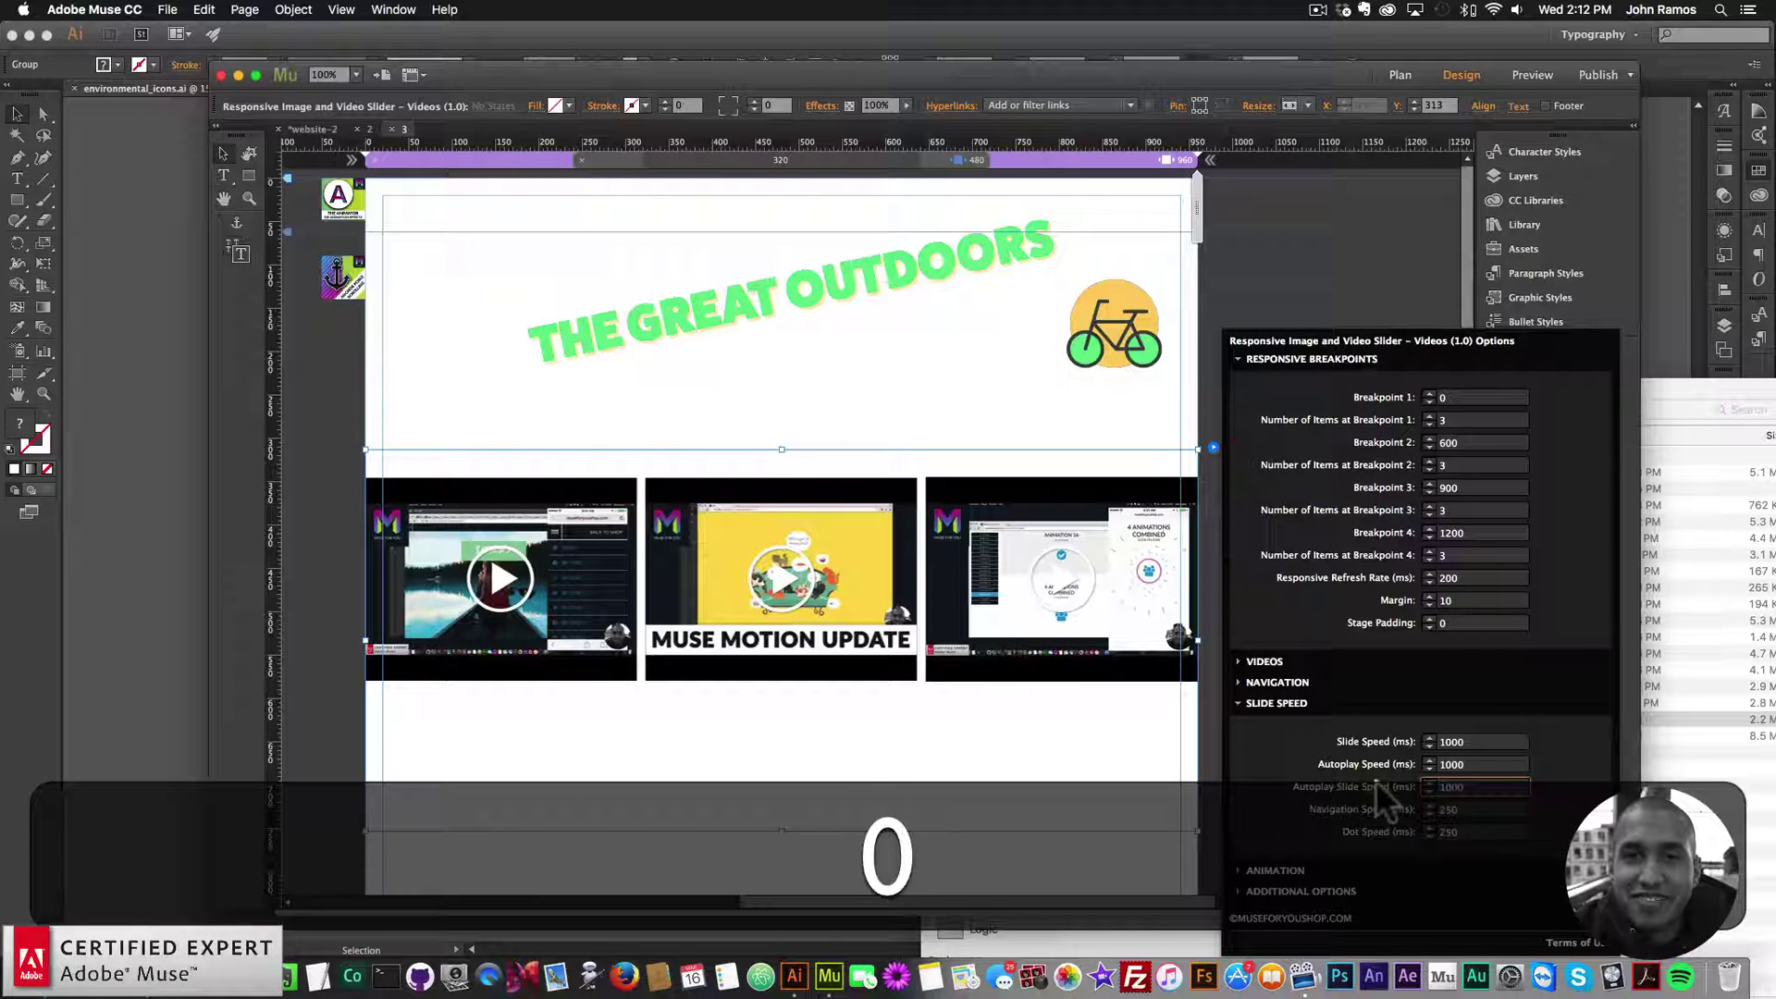
pyautogui.press('BackSpace')
pyautogui.press('BackSpace')
pyautogui.write('1000')
pyautogui.press('Return')
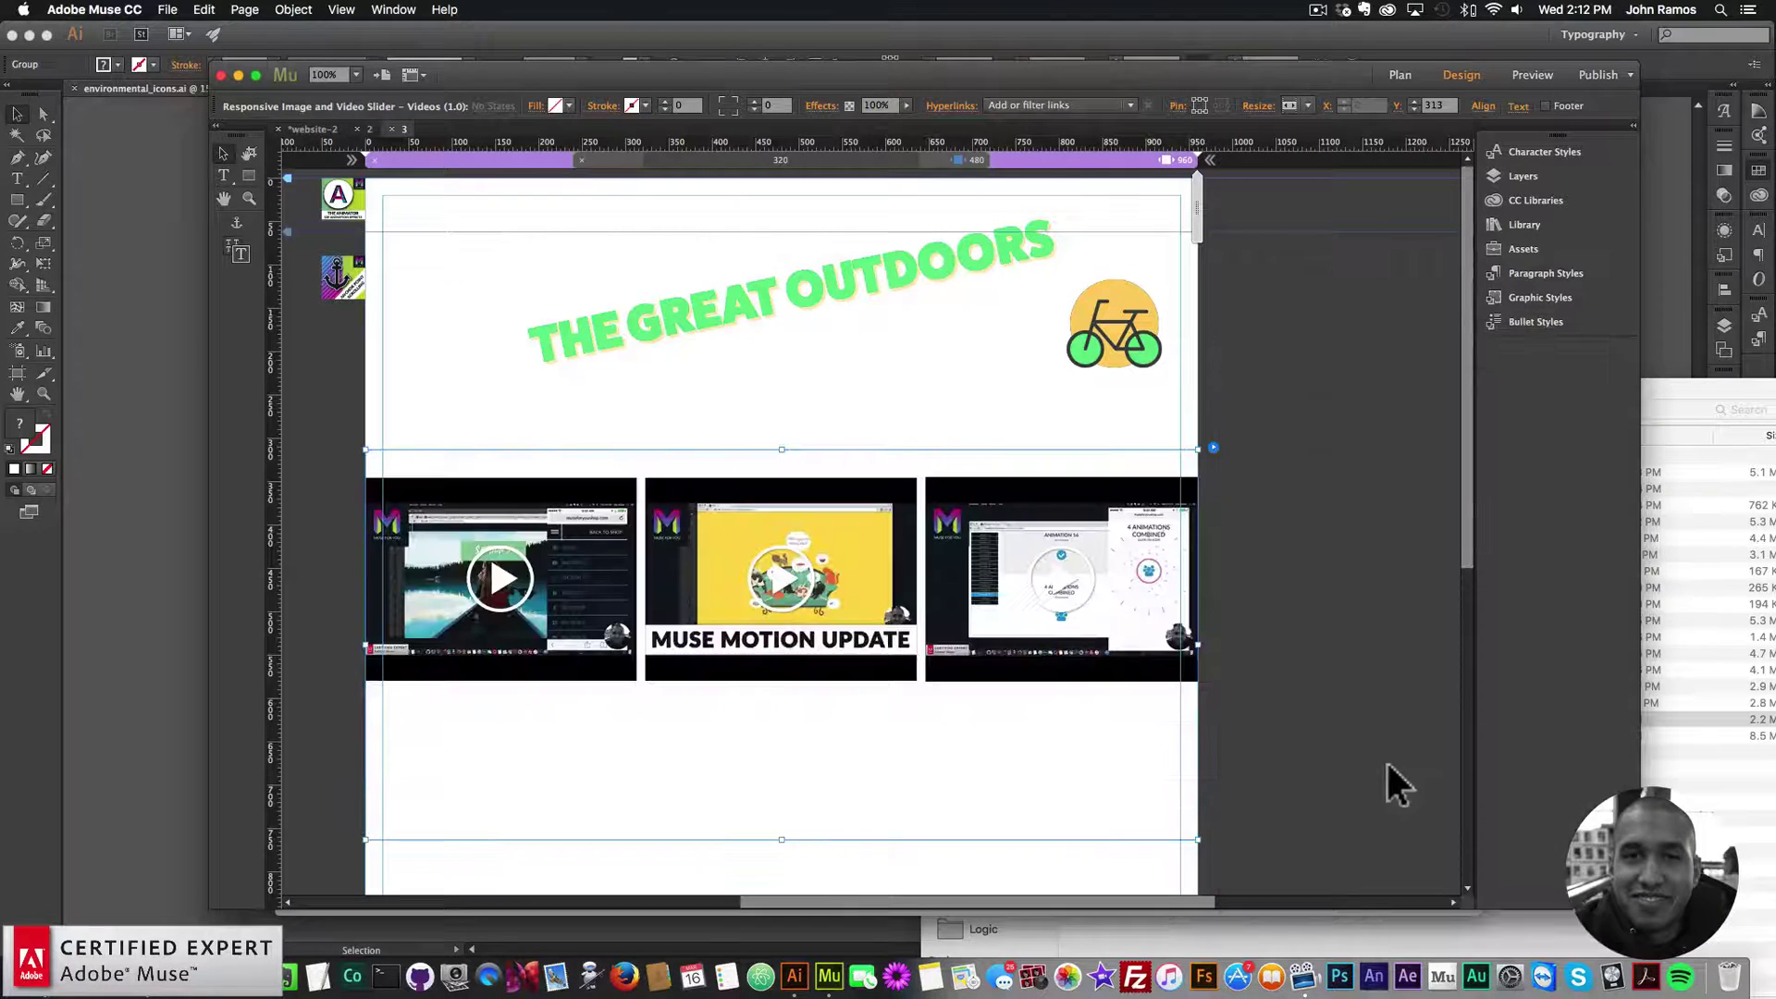
pyautogui.click(167, 9)
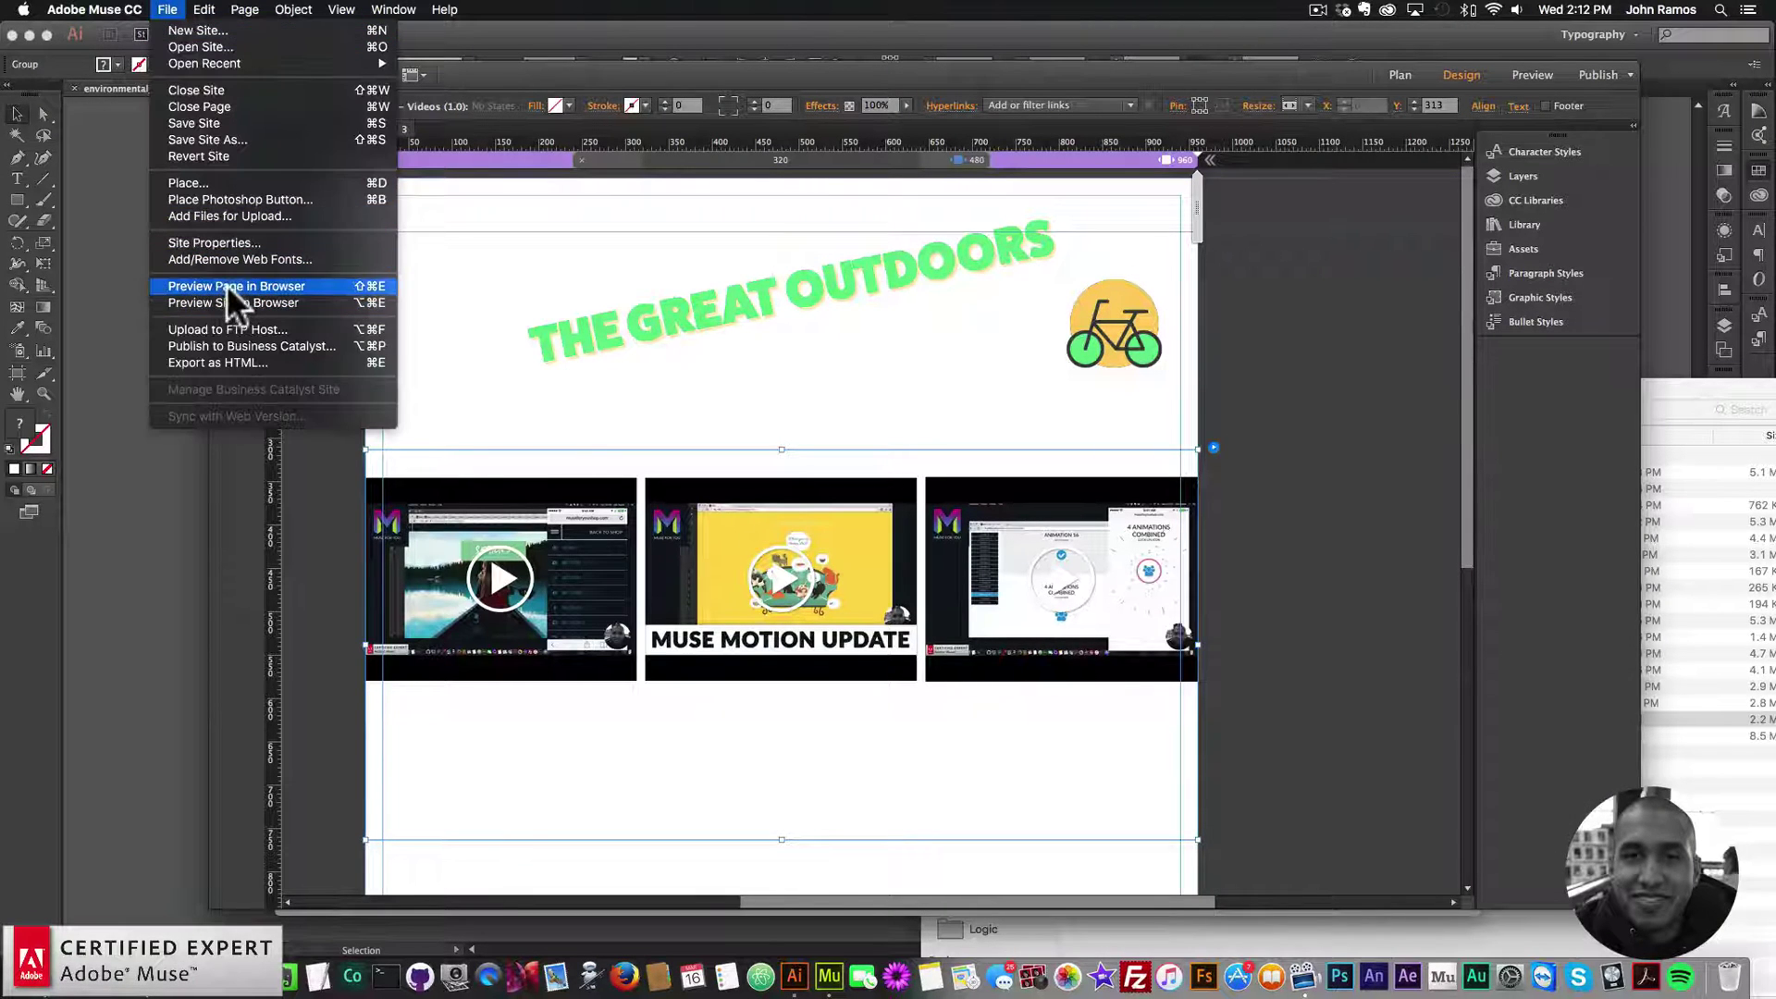
pyautogui.click(226, 286)
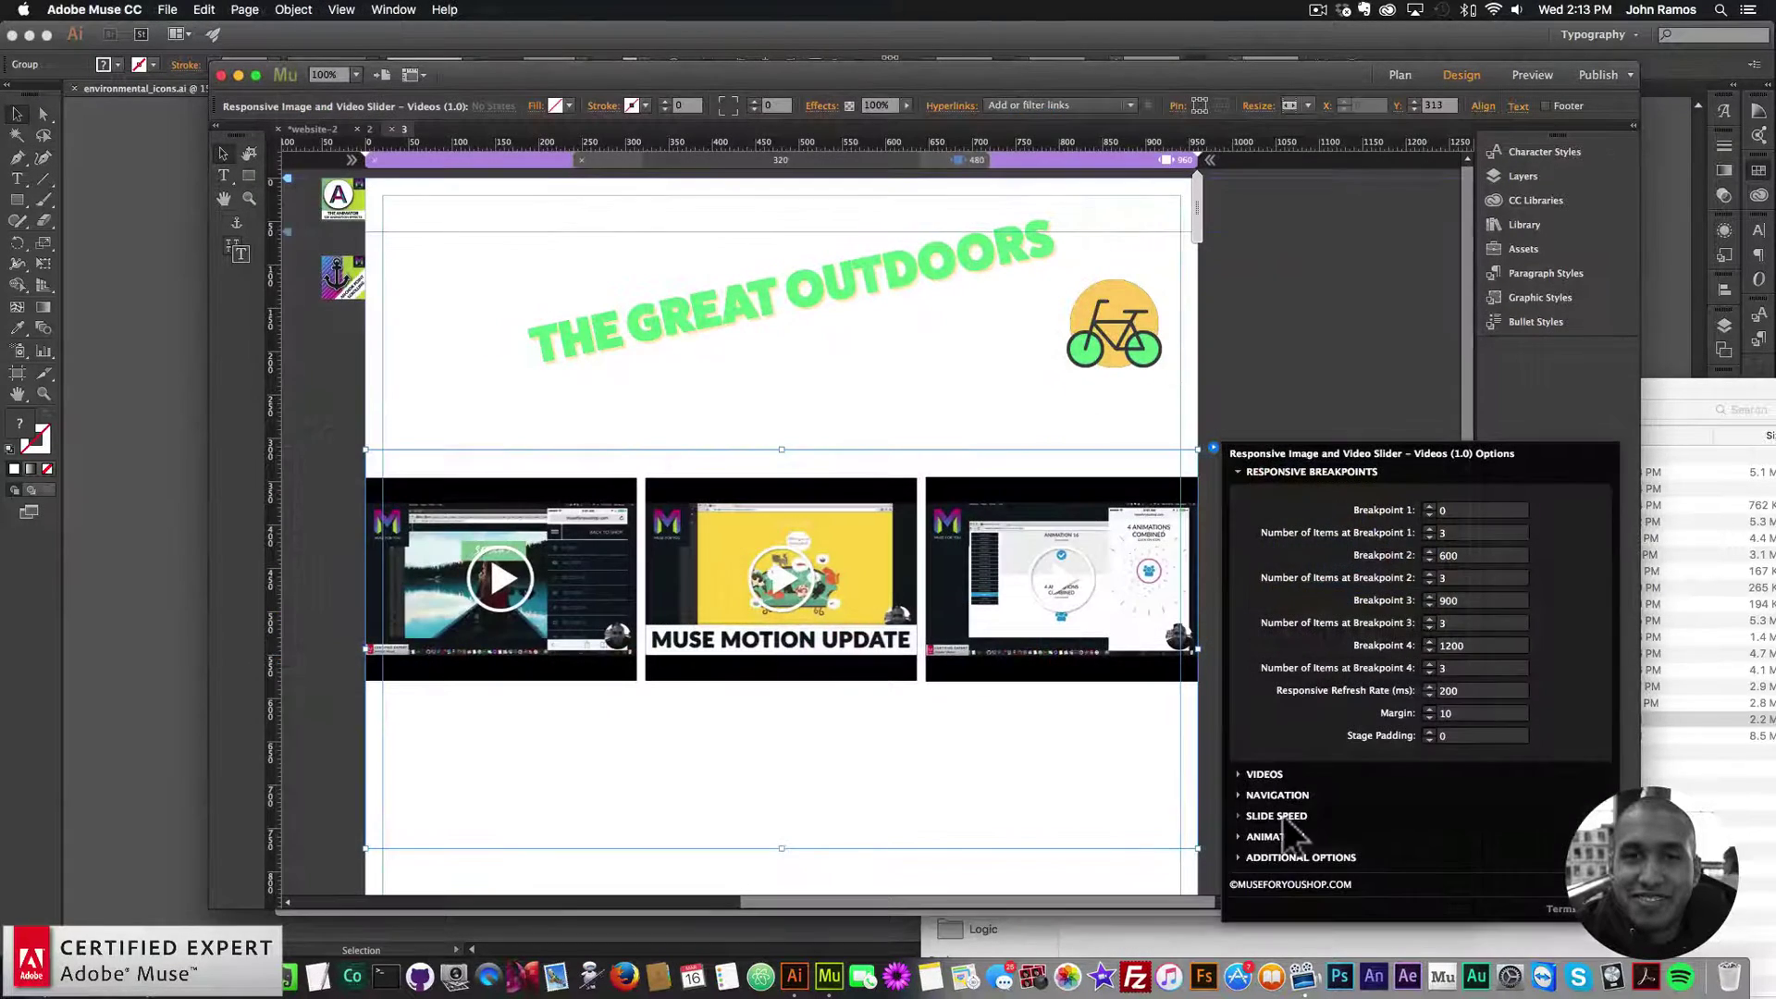
# - Set the video slider's Autoplay Speed to 1000 ms and close its options
pyautogui.click(1281, 817)
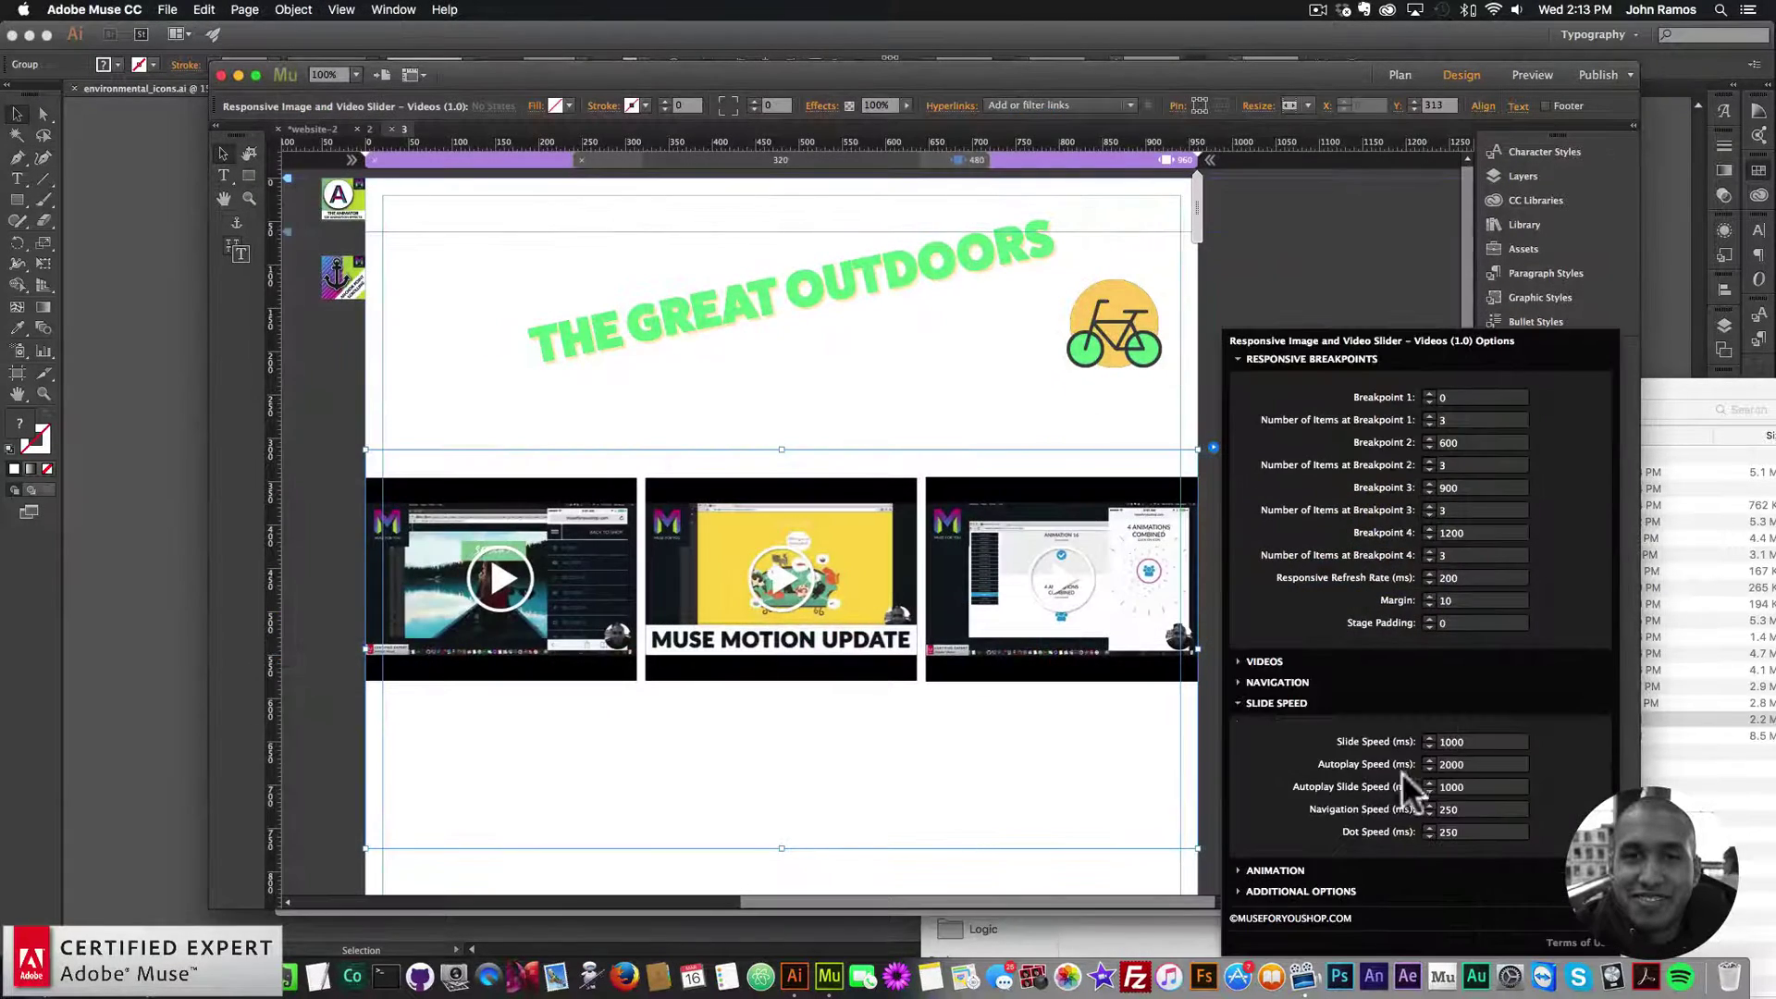
pyautogui.click(1457, 764)
pyautogui.write('10')
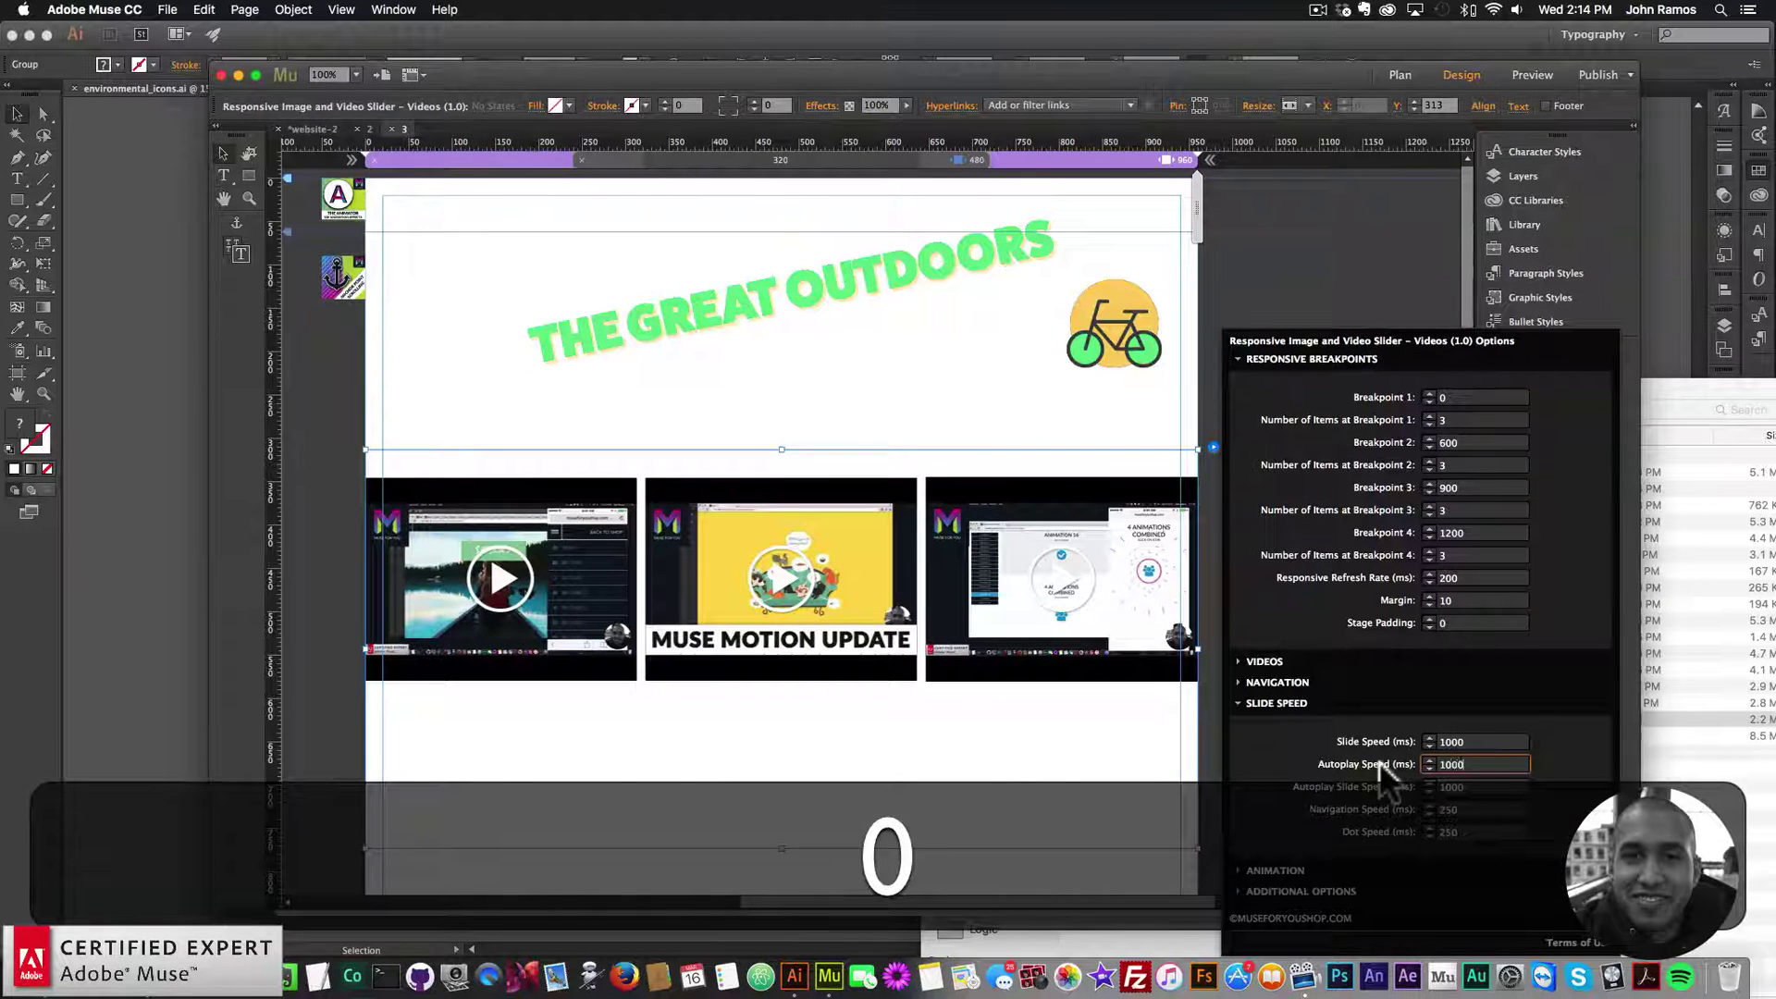
pyautogui.press('Return')
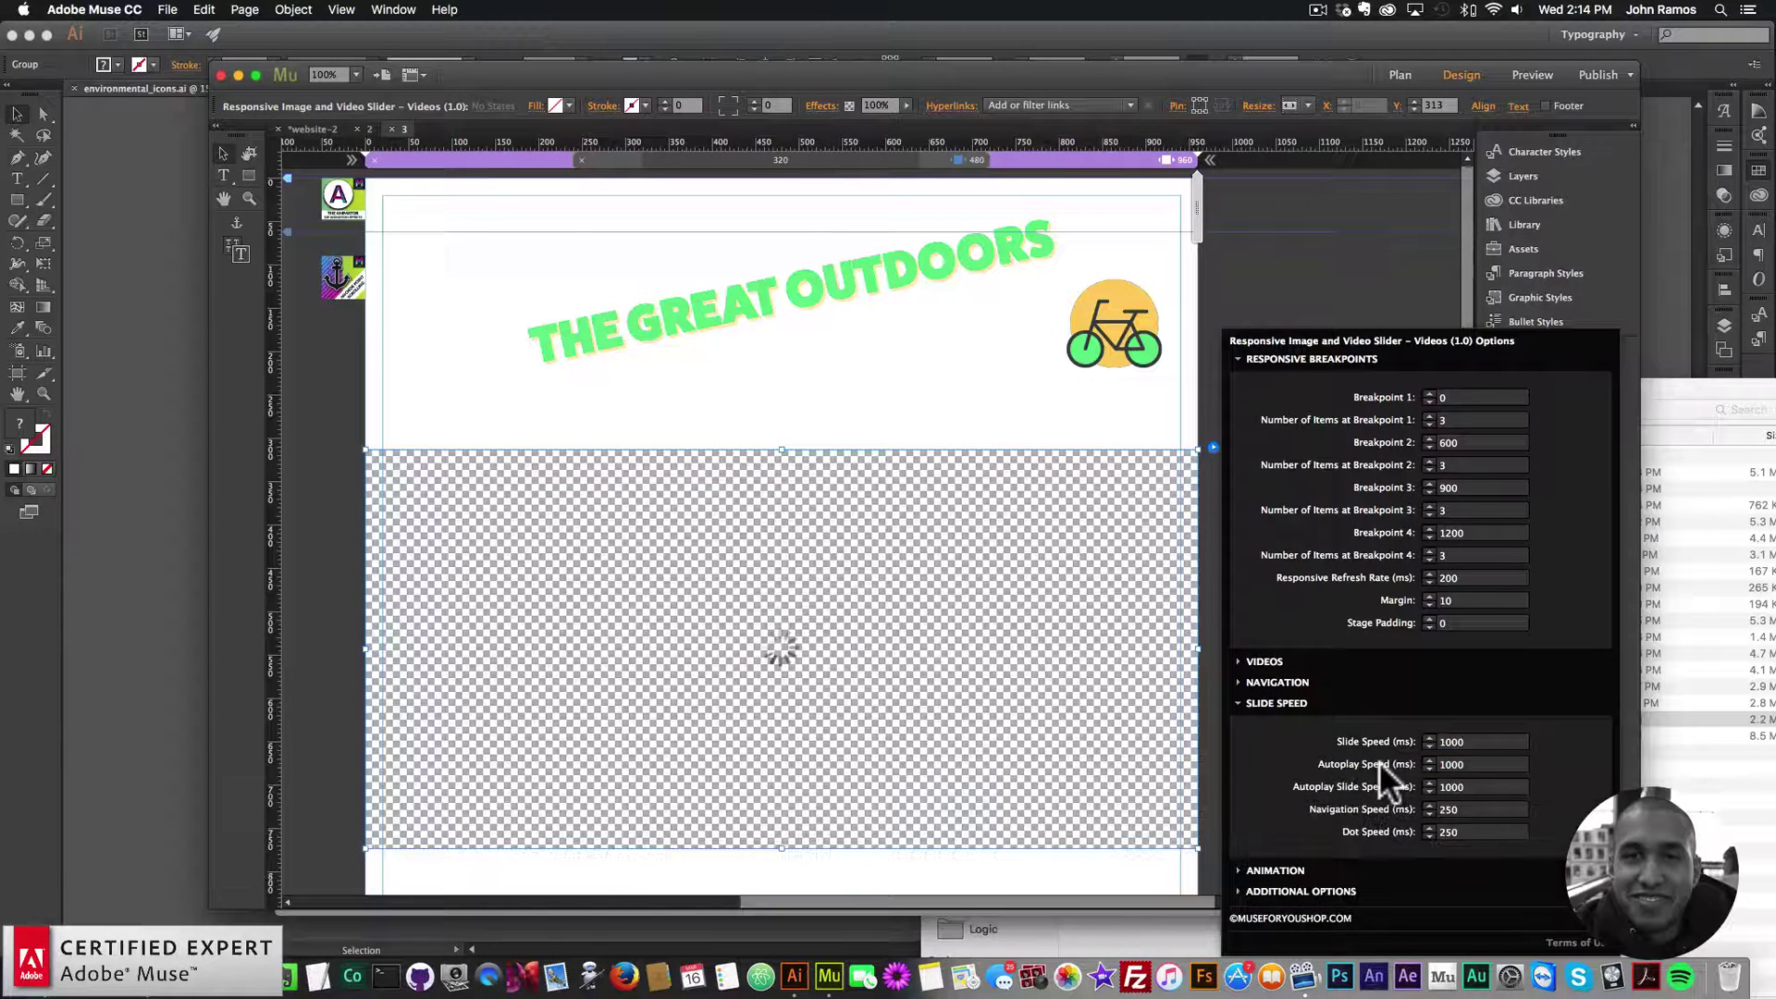
pyautogui.press('Escape')
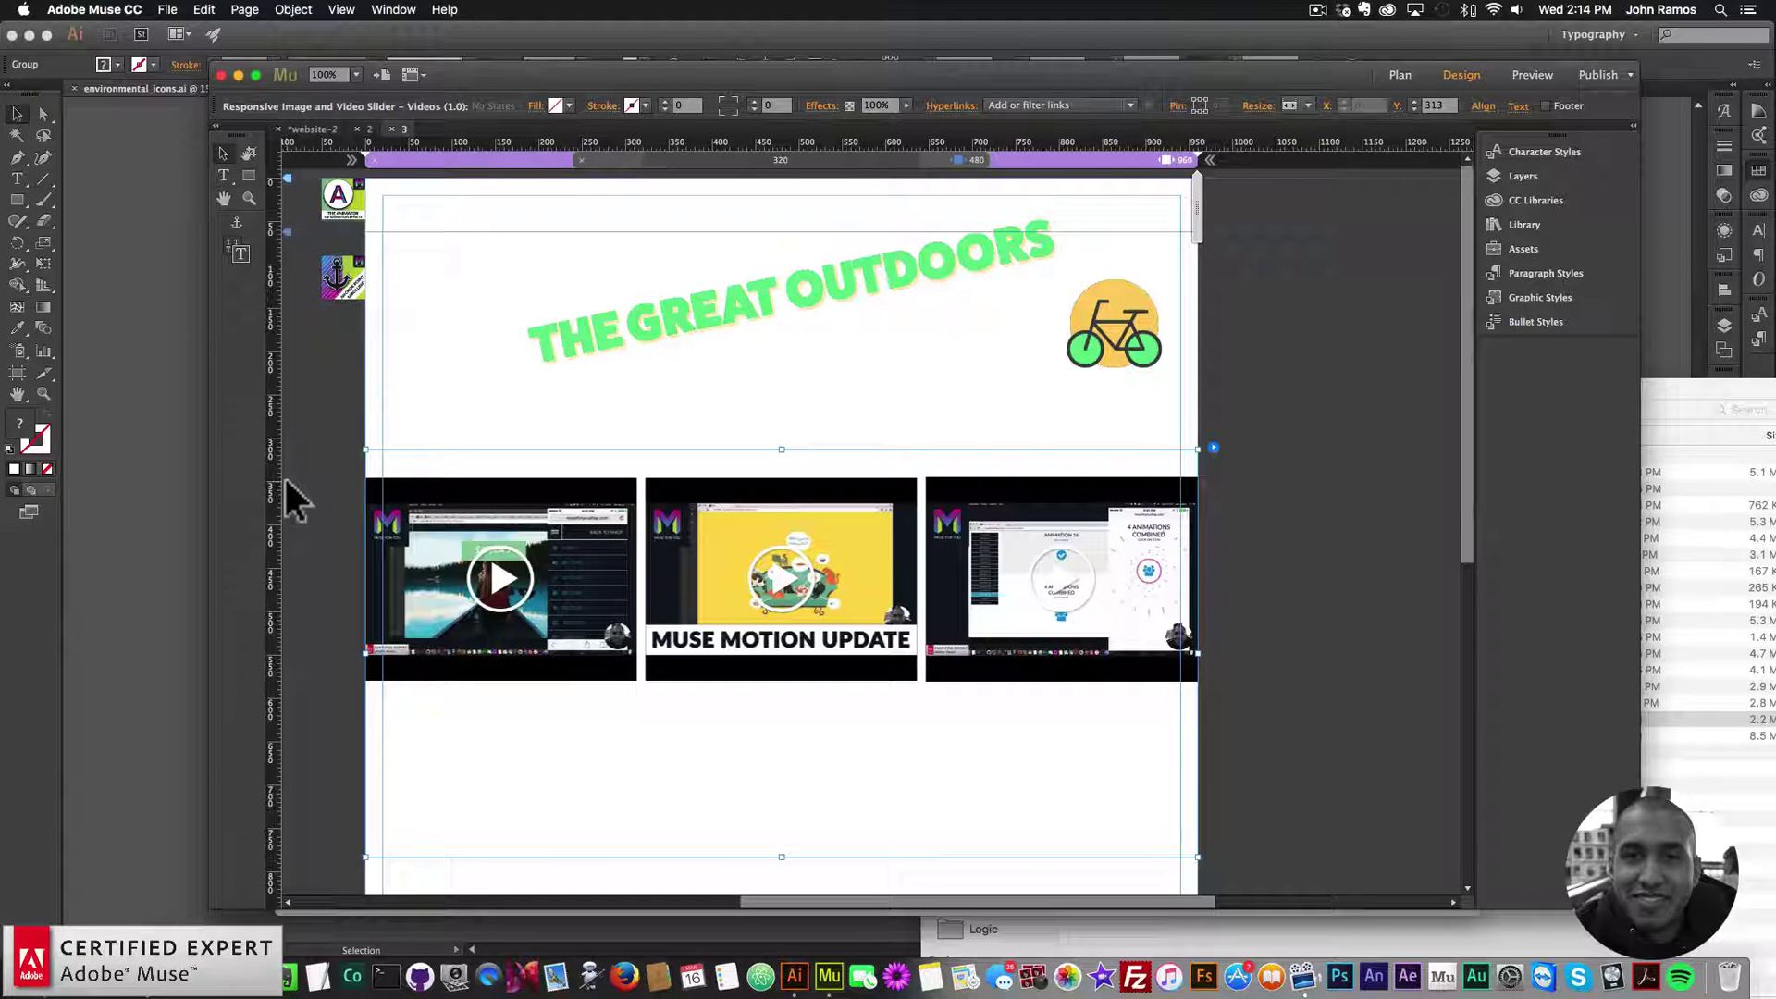
# - Preview page 3 in the browser to watch the videos autoplay at the new speed, and return to Muse
pyautogui.click(218, 387)
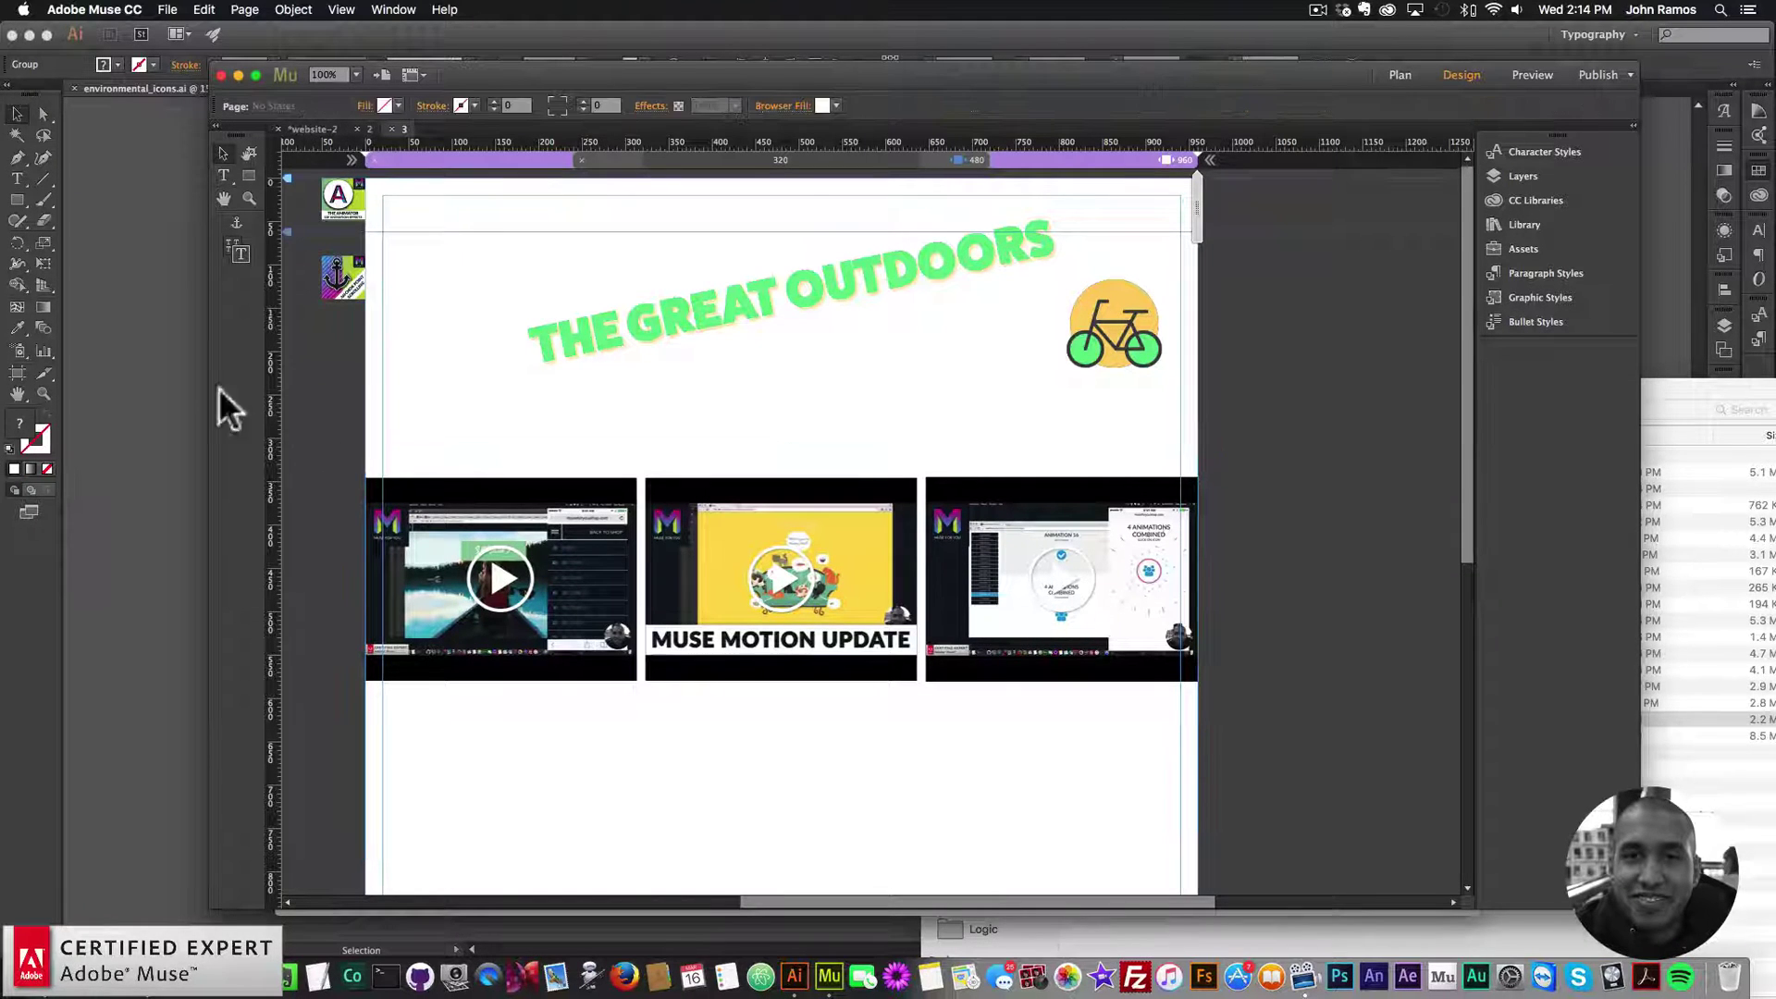
pyautogui.click(175, 11)
pyautogui.click(230, 285)
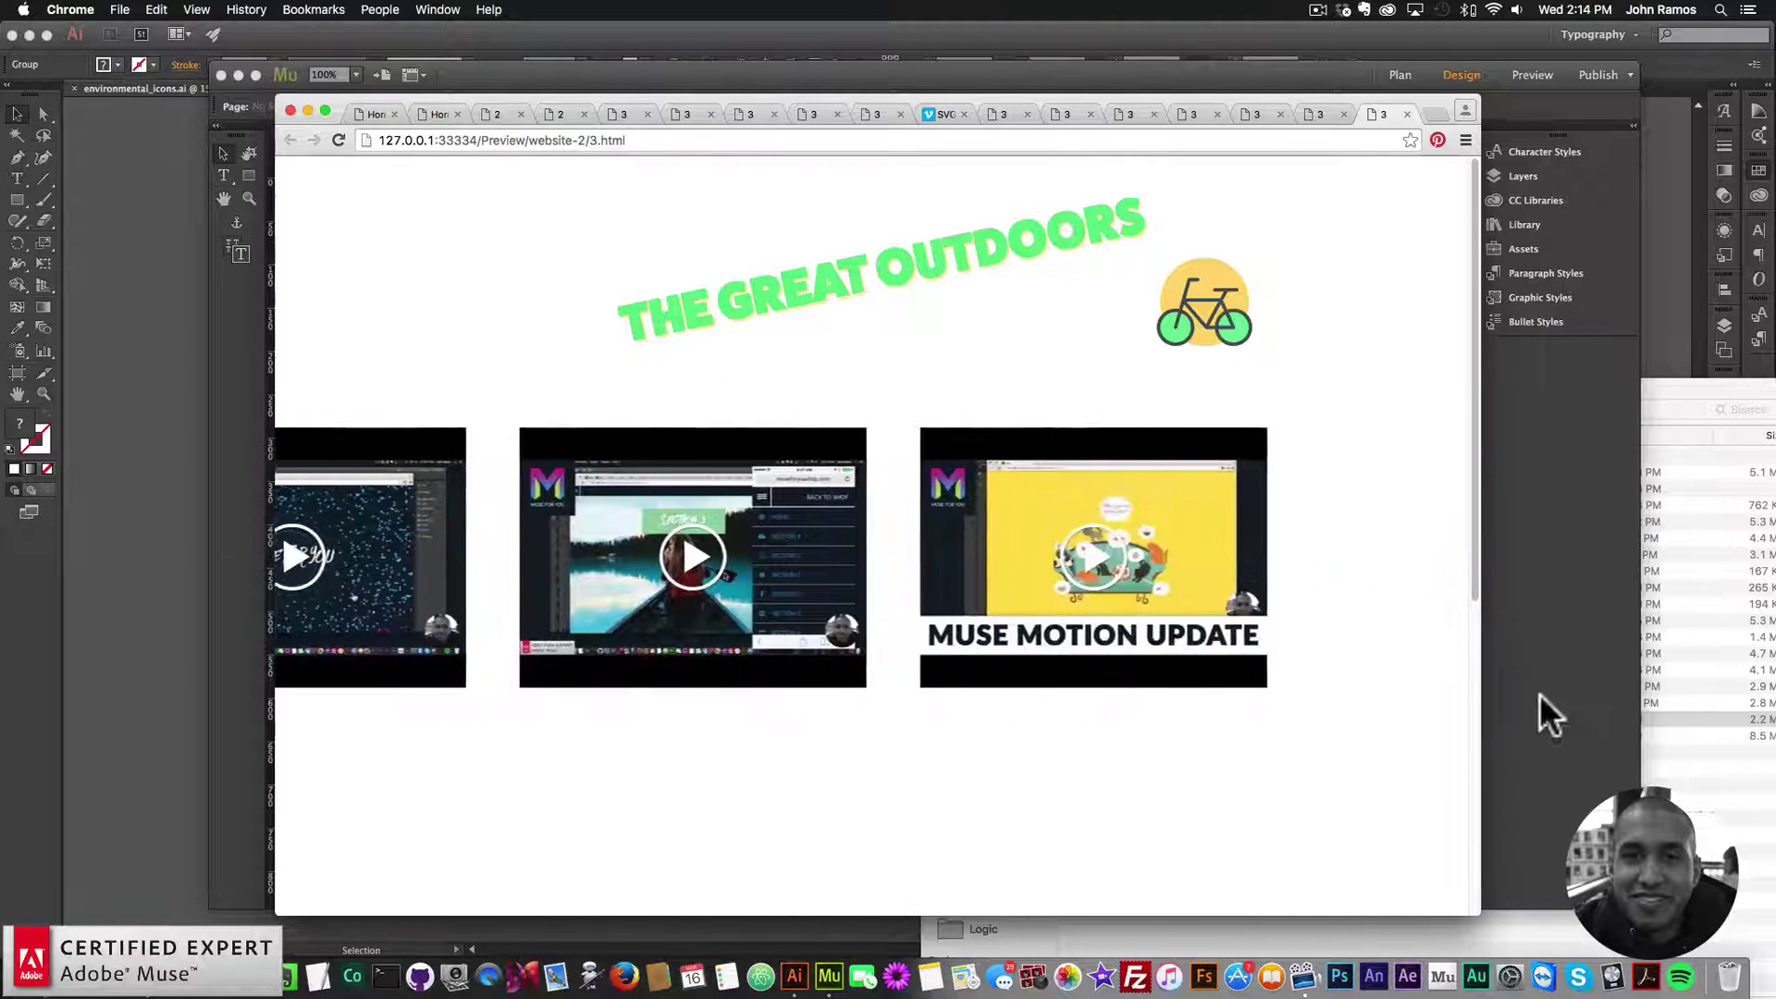
pyautogui.click(1539, 694)
# - Turn Navigation Buttons and Dot Navigation back on in the video slider's additional options
pyautogui.click(1119, 574)
pyautogui.click(1212, 448)
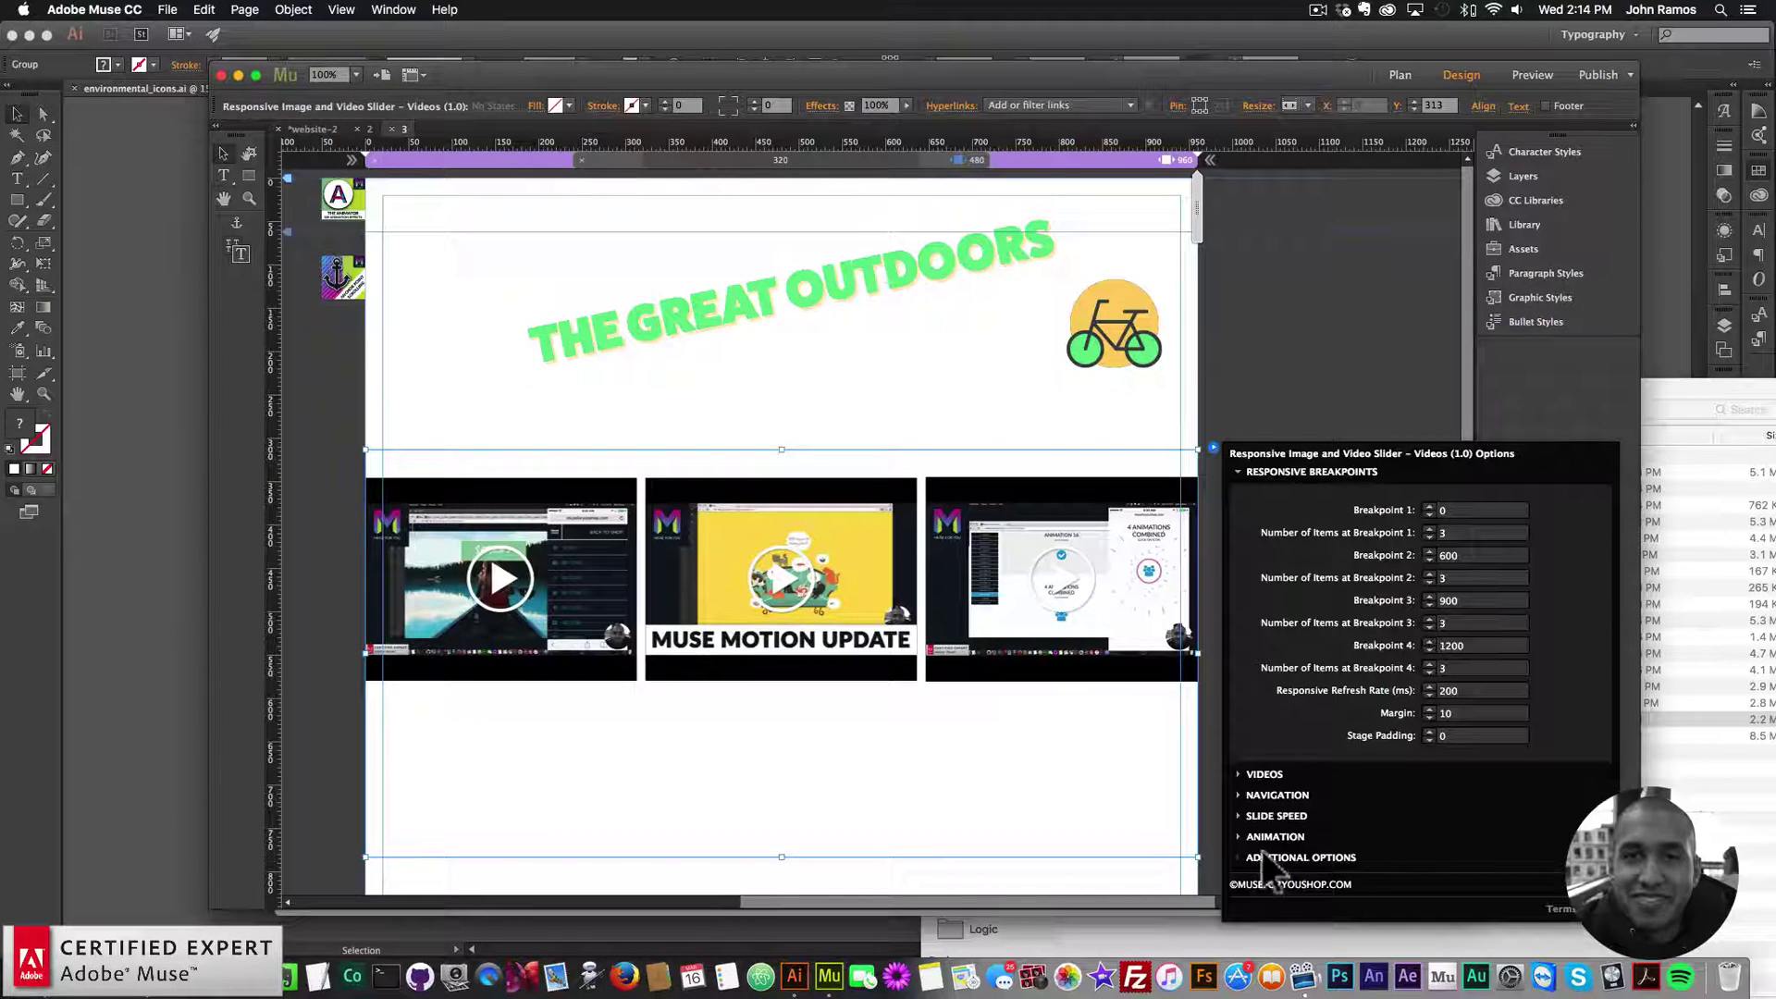
pyautogui.click(1291, 857)
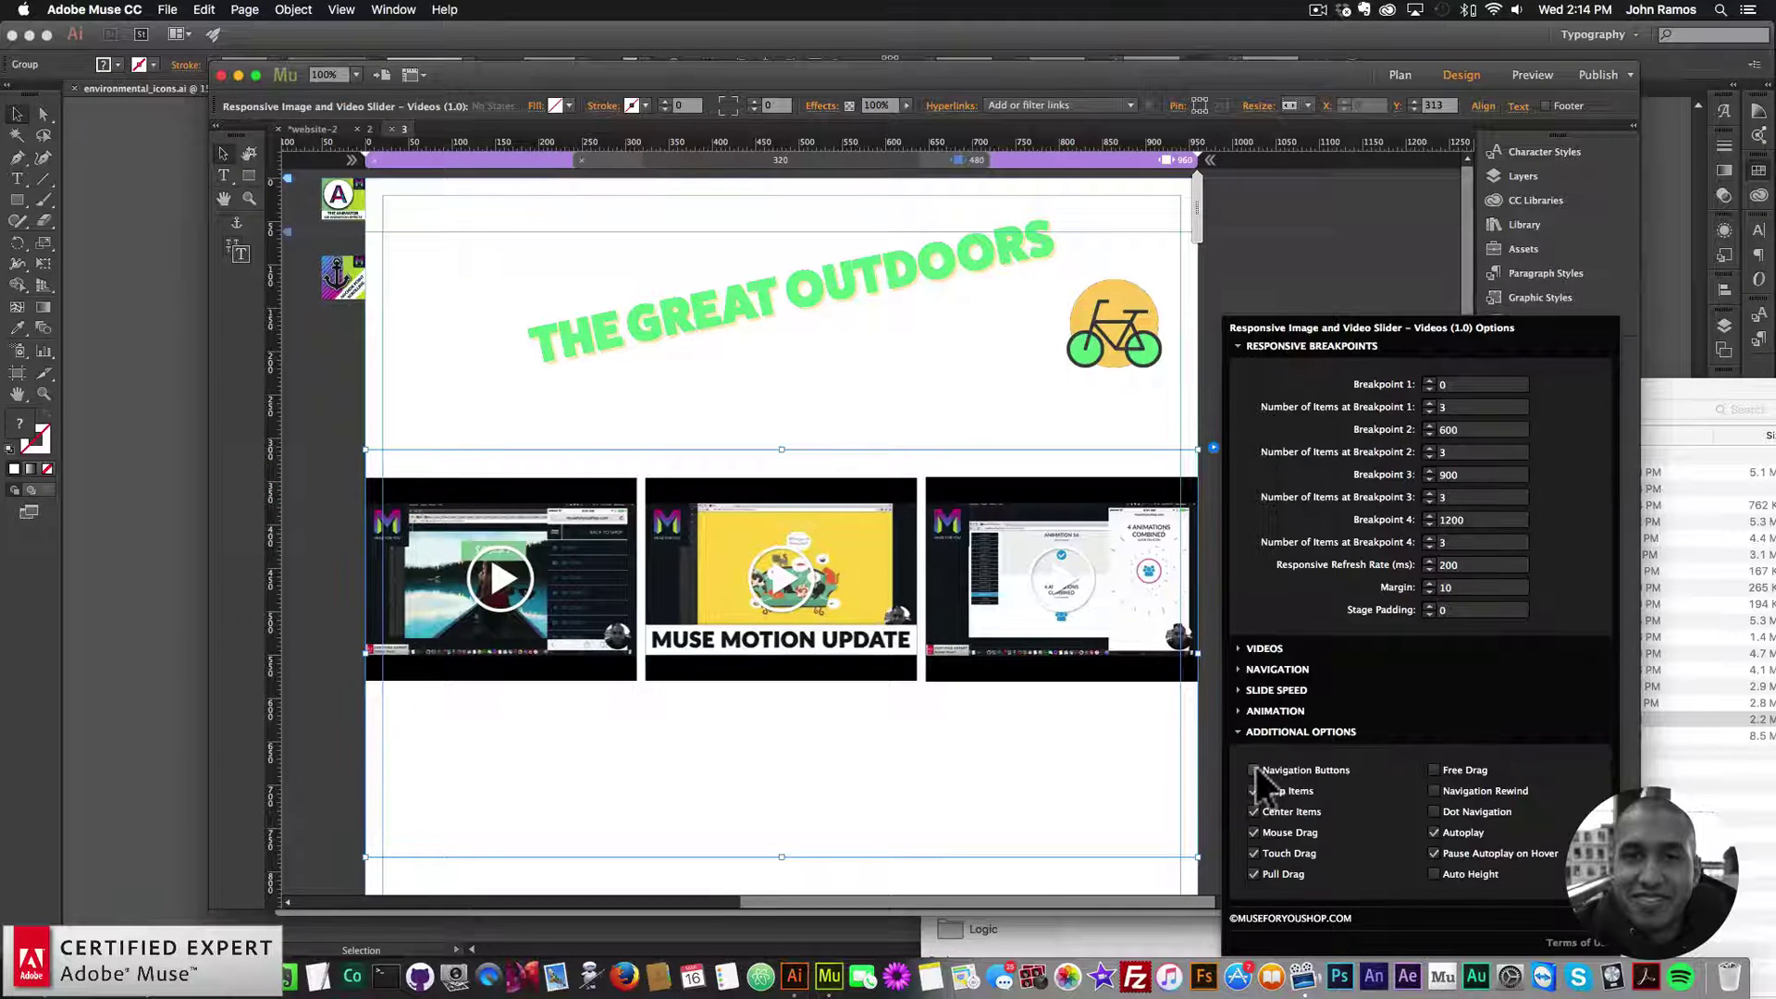
pyautogui.click(1254, 770)
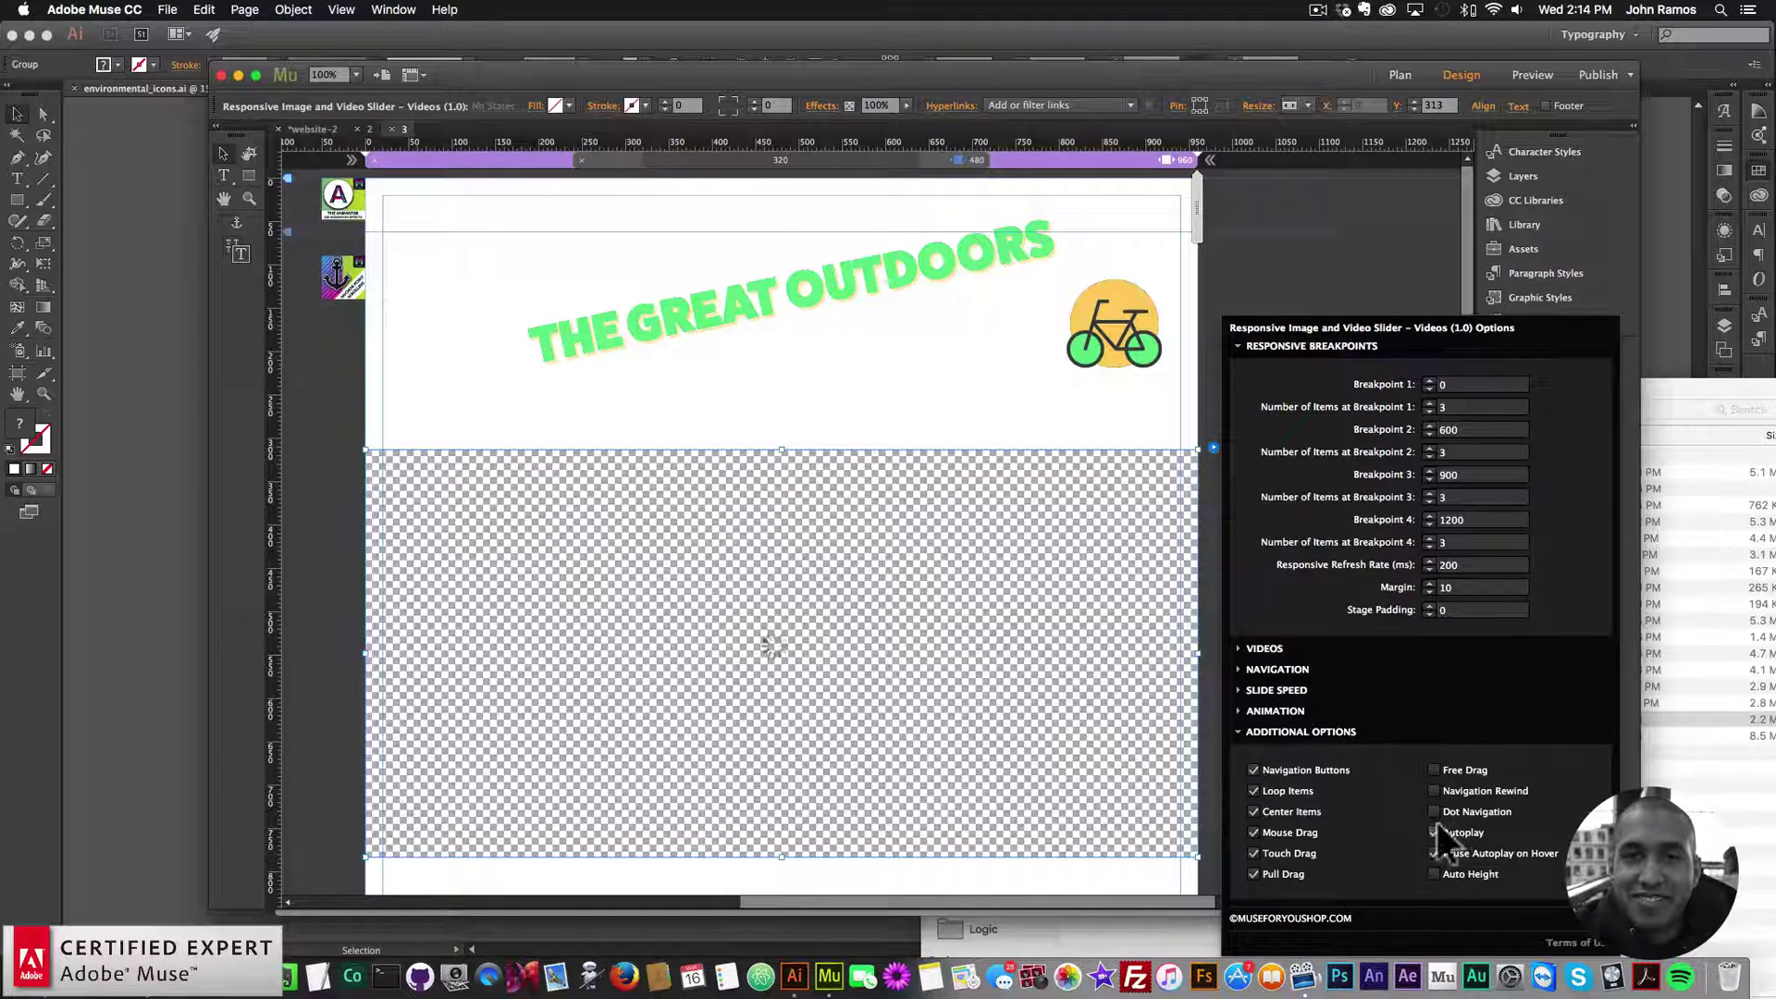
pyautogui.click(1433, 874)
# - Preview page 3 in the browser, test the slider's next button and navigation dots during autoplay, and return to Muse
pyautogui.click(168, 9)
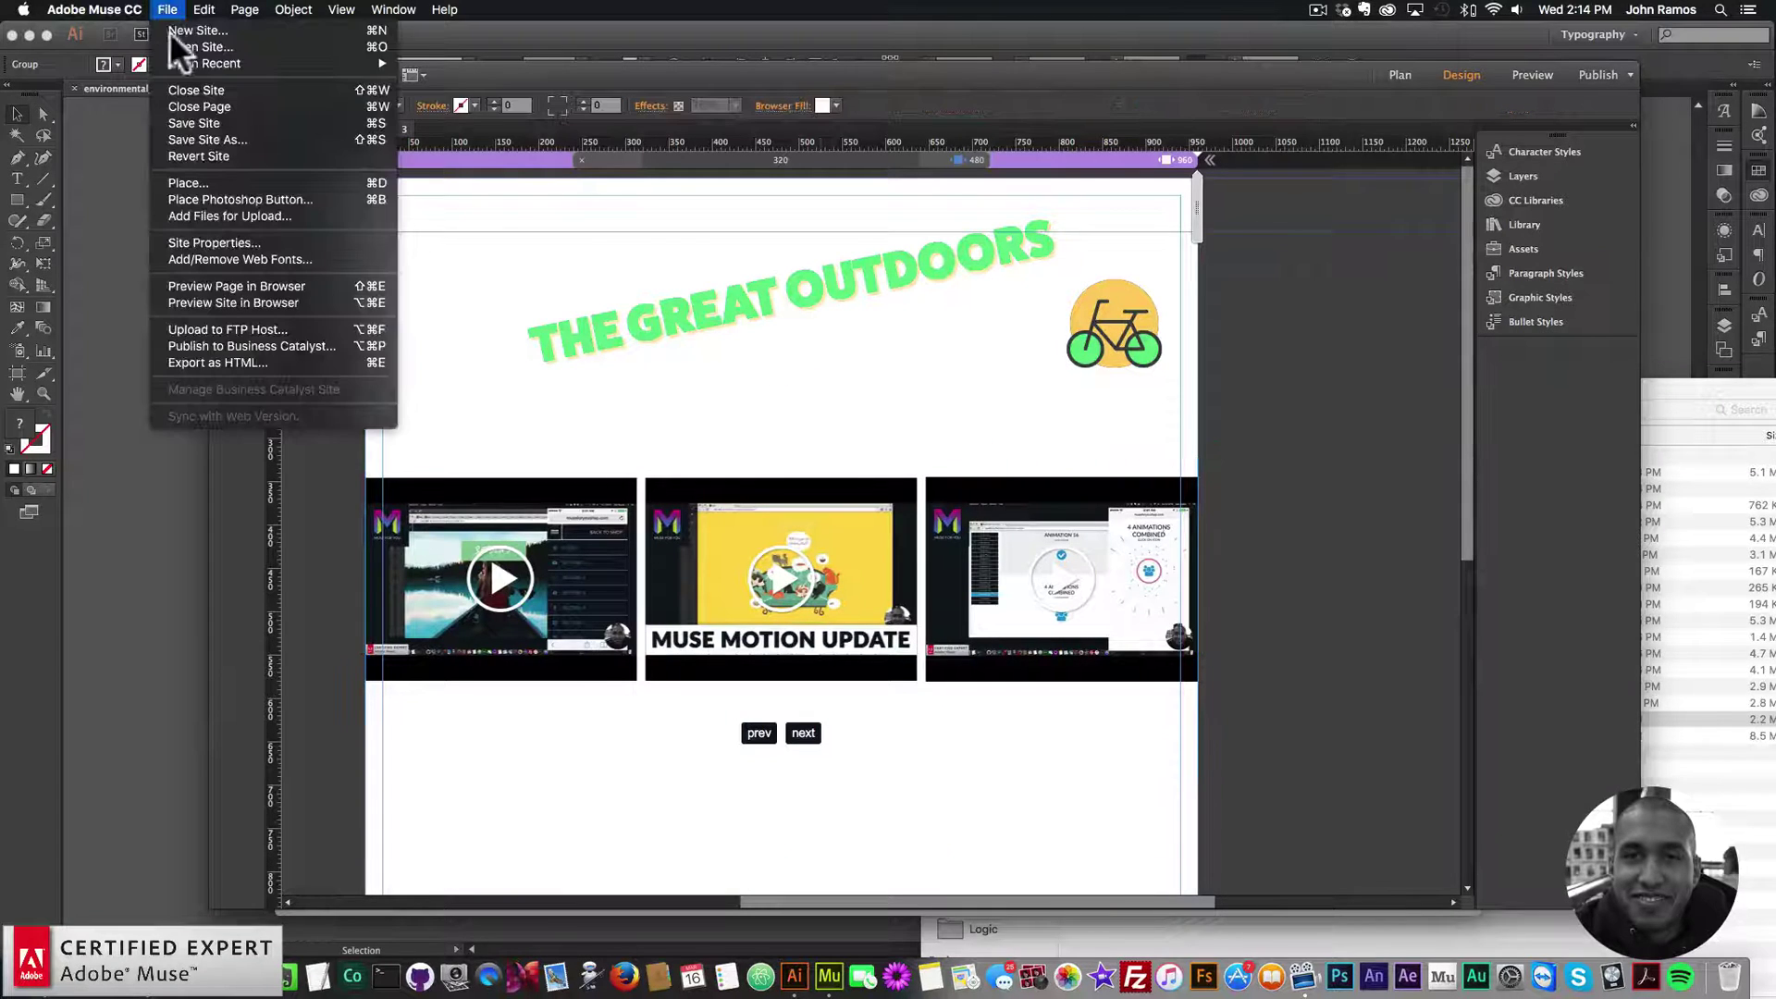
pyautogui.click(225, 285)
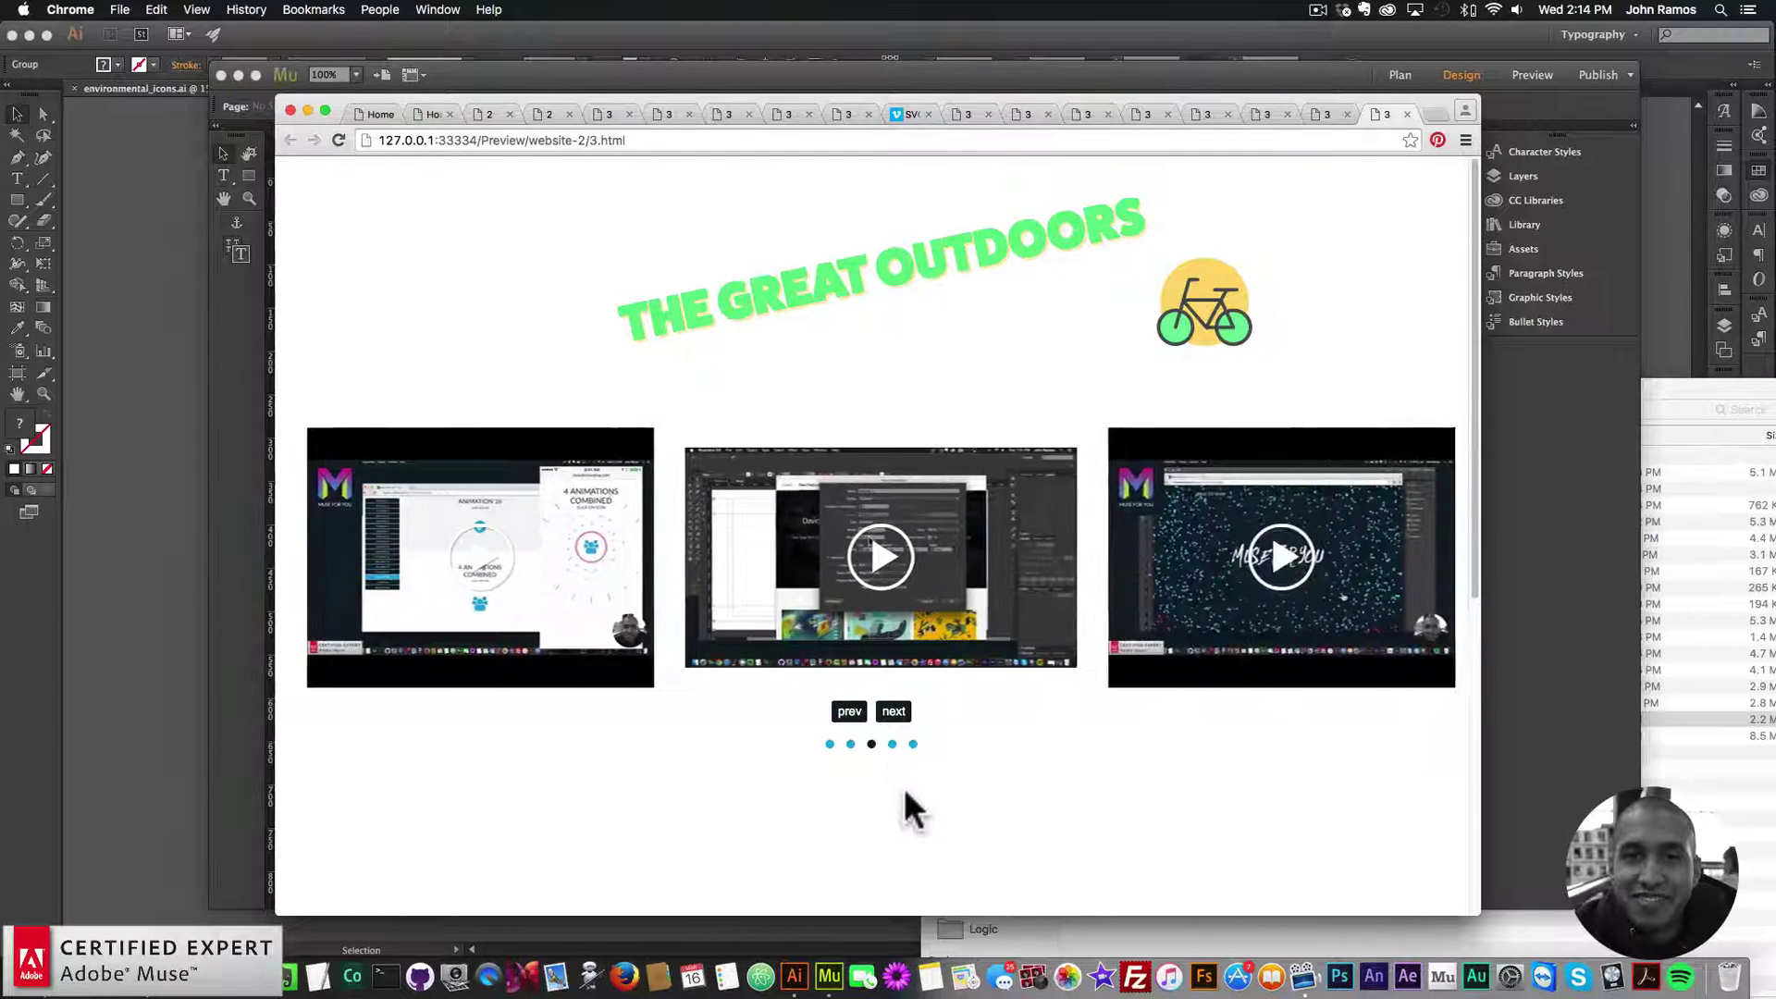
pyautogui.click(895, 716)
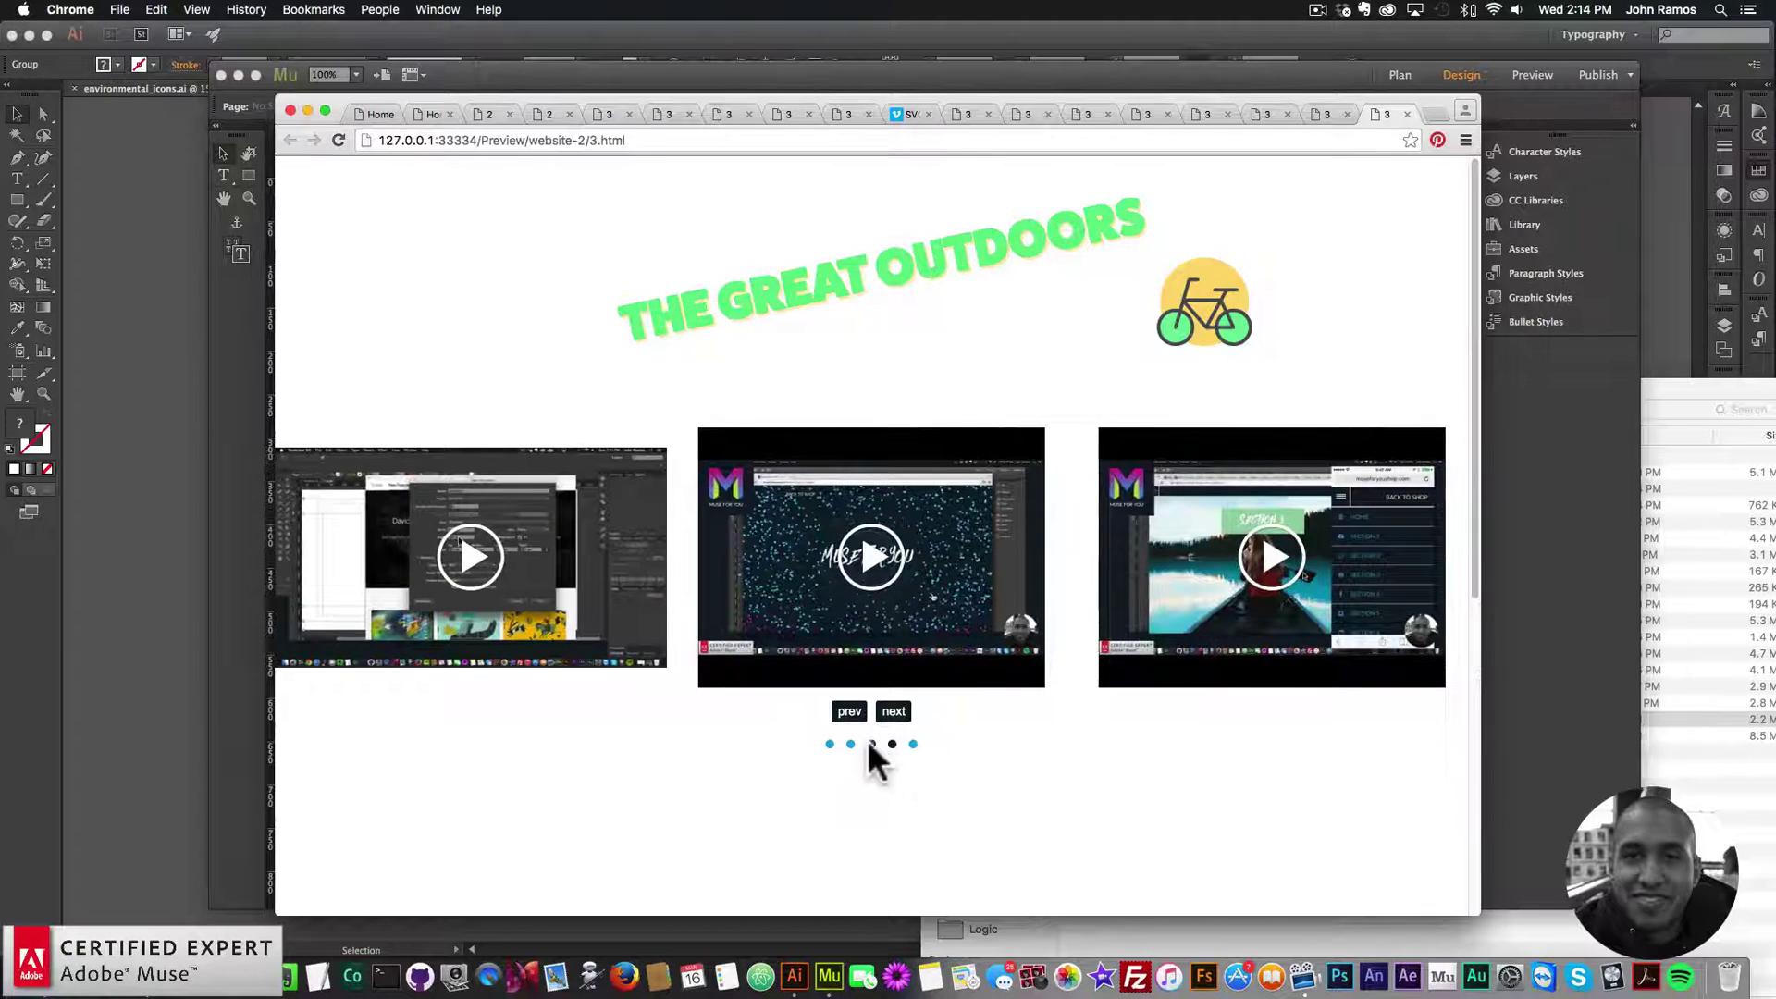
pyautogui.click(850, 744)
pyautogui.click(1132, 505)
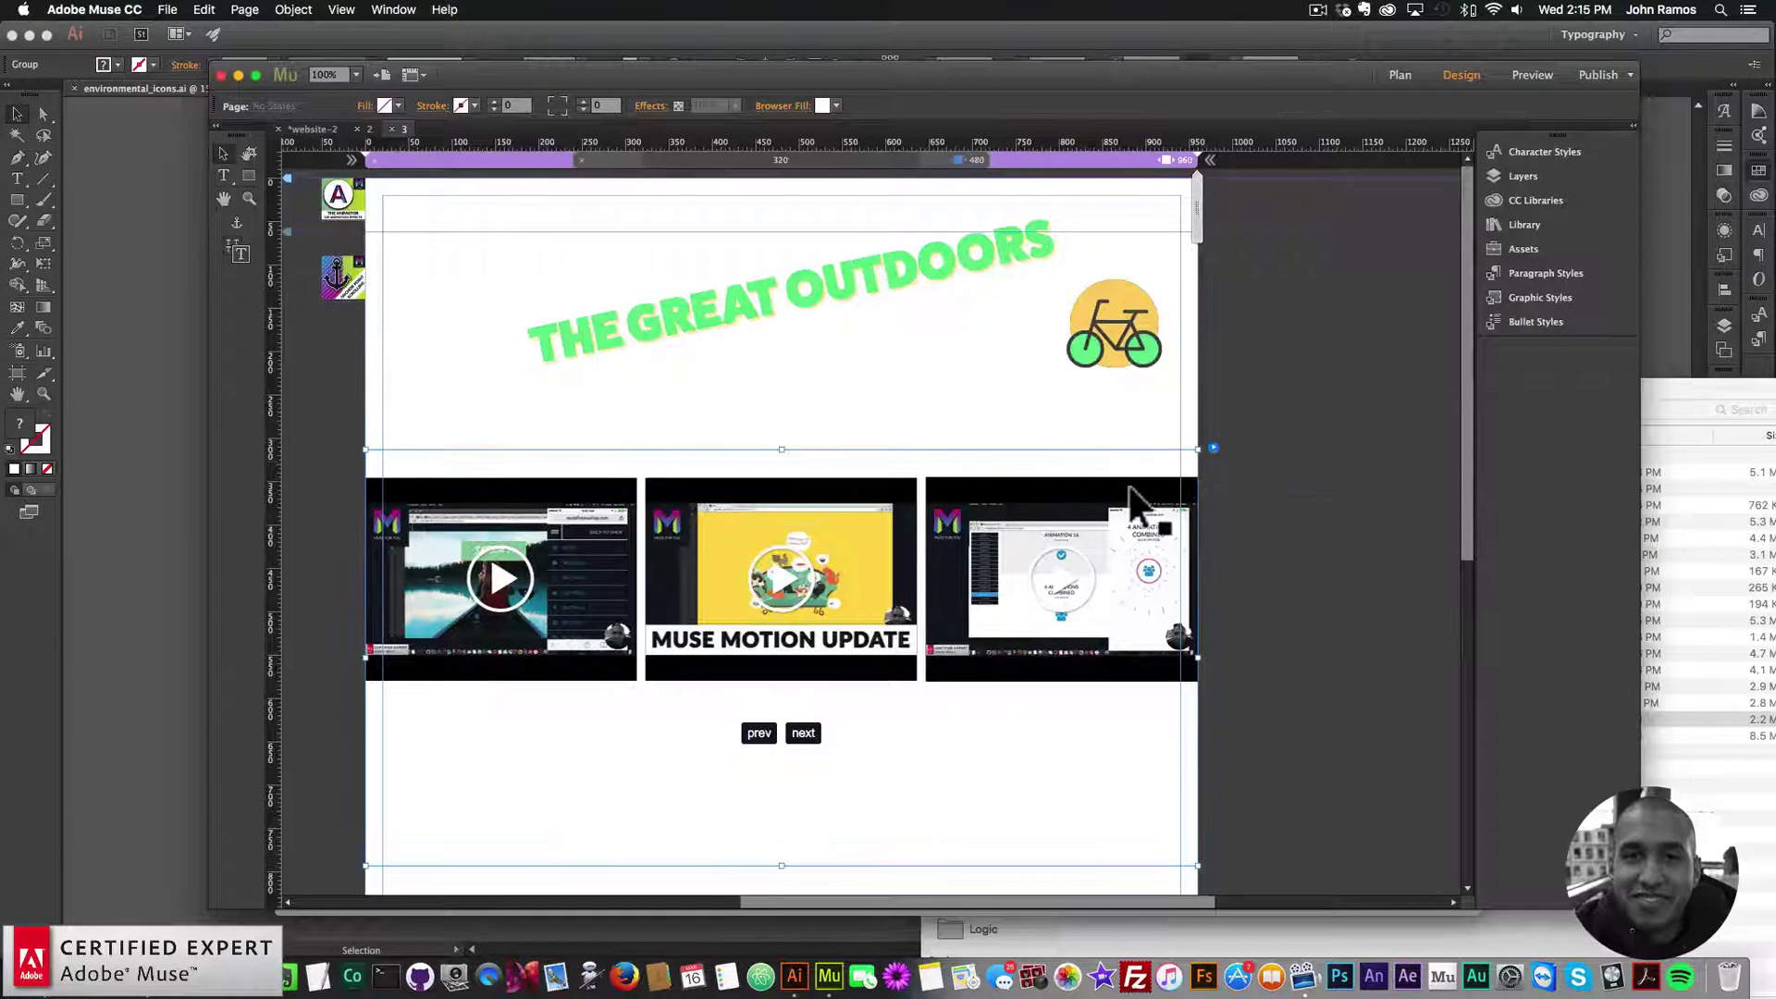
# - Move the section1 anchor and the blue rectangle further down the page to make room beneath the video slider
pyautogui.click(1214, 444)
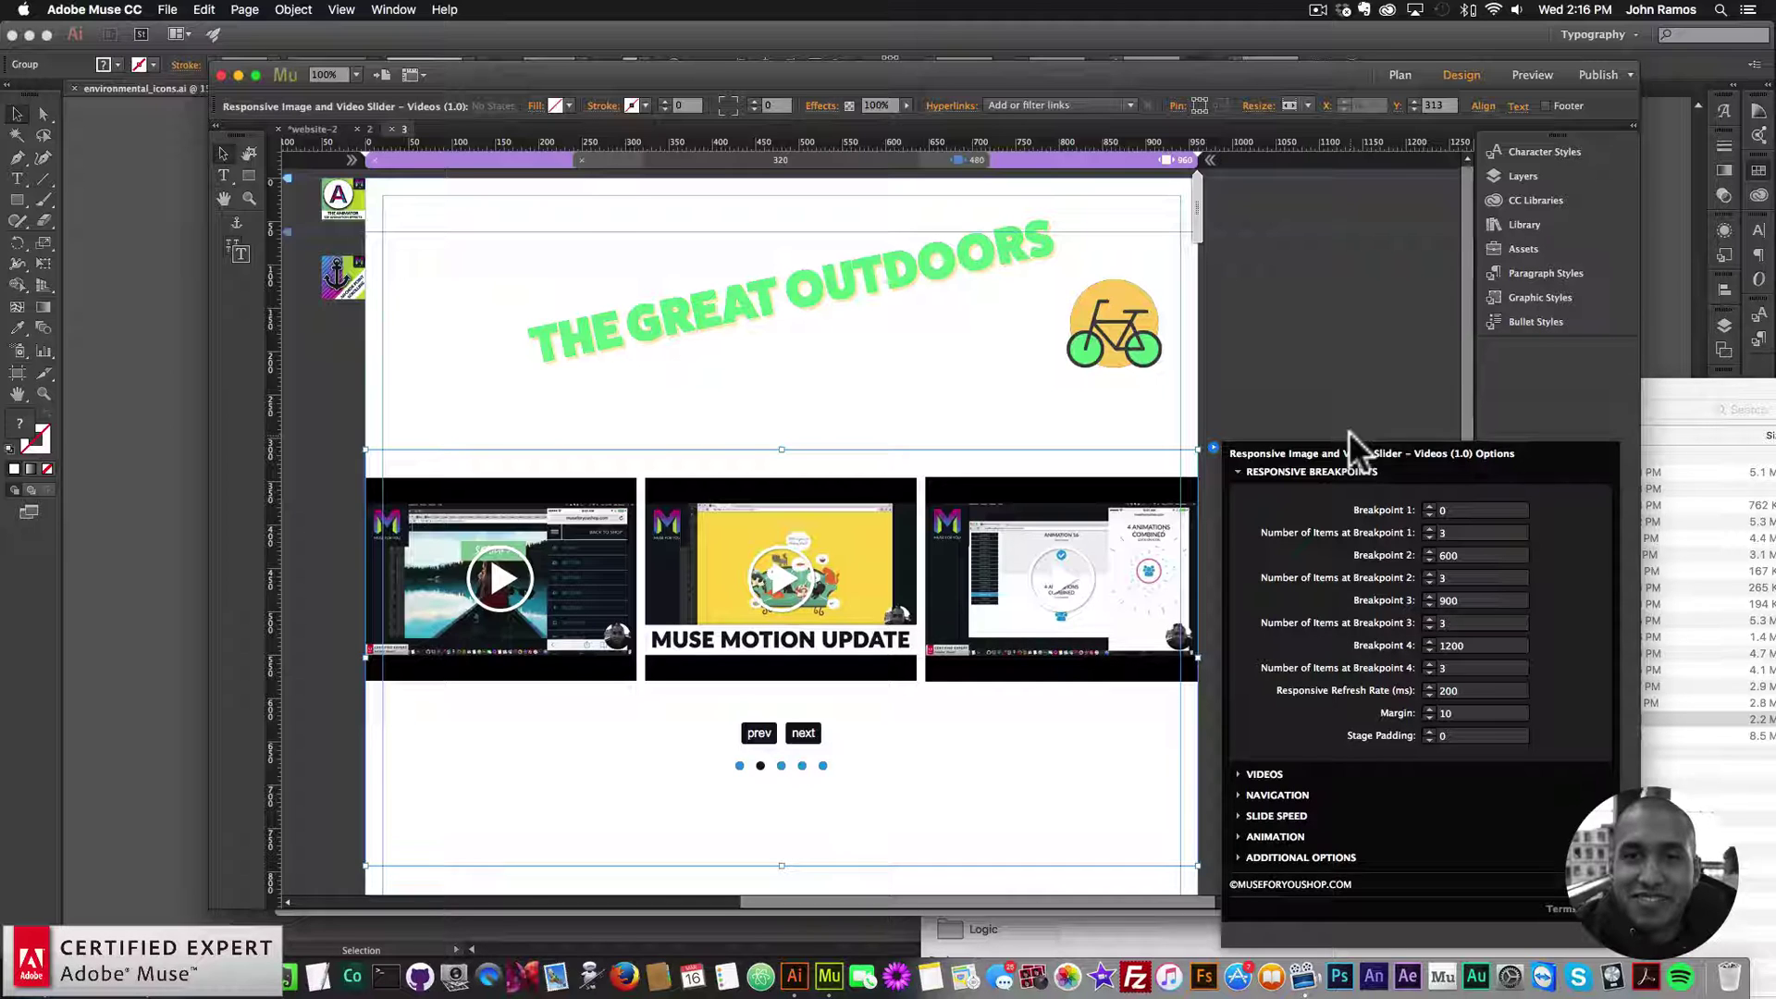
pyautogui.moveTo(1467, 373); pyautogui.dragTo(935, 741)
pyautogui.moveTo(906, 670); pyautogui.dragTo(737, 891)
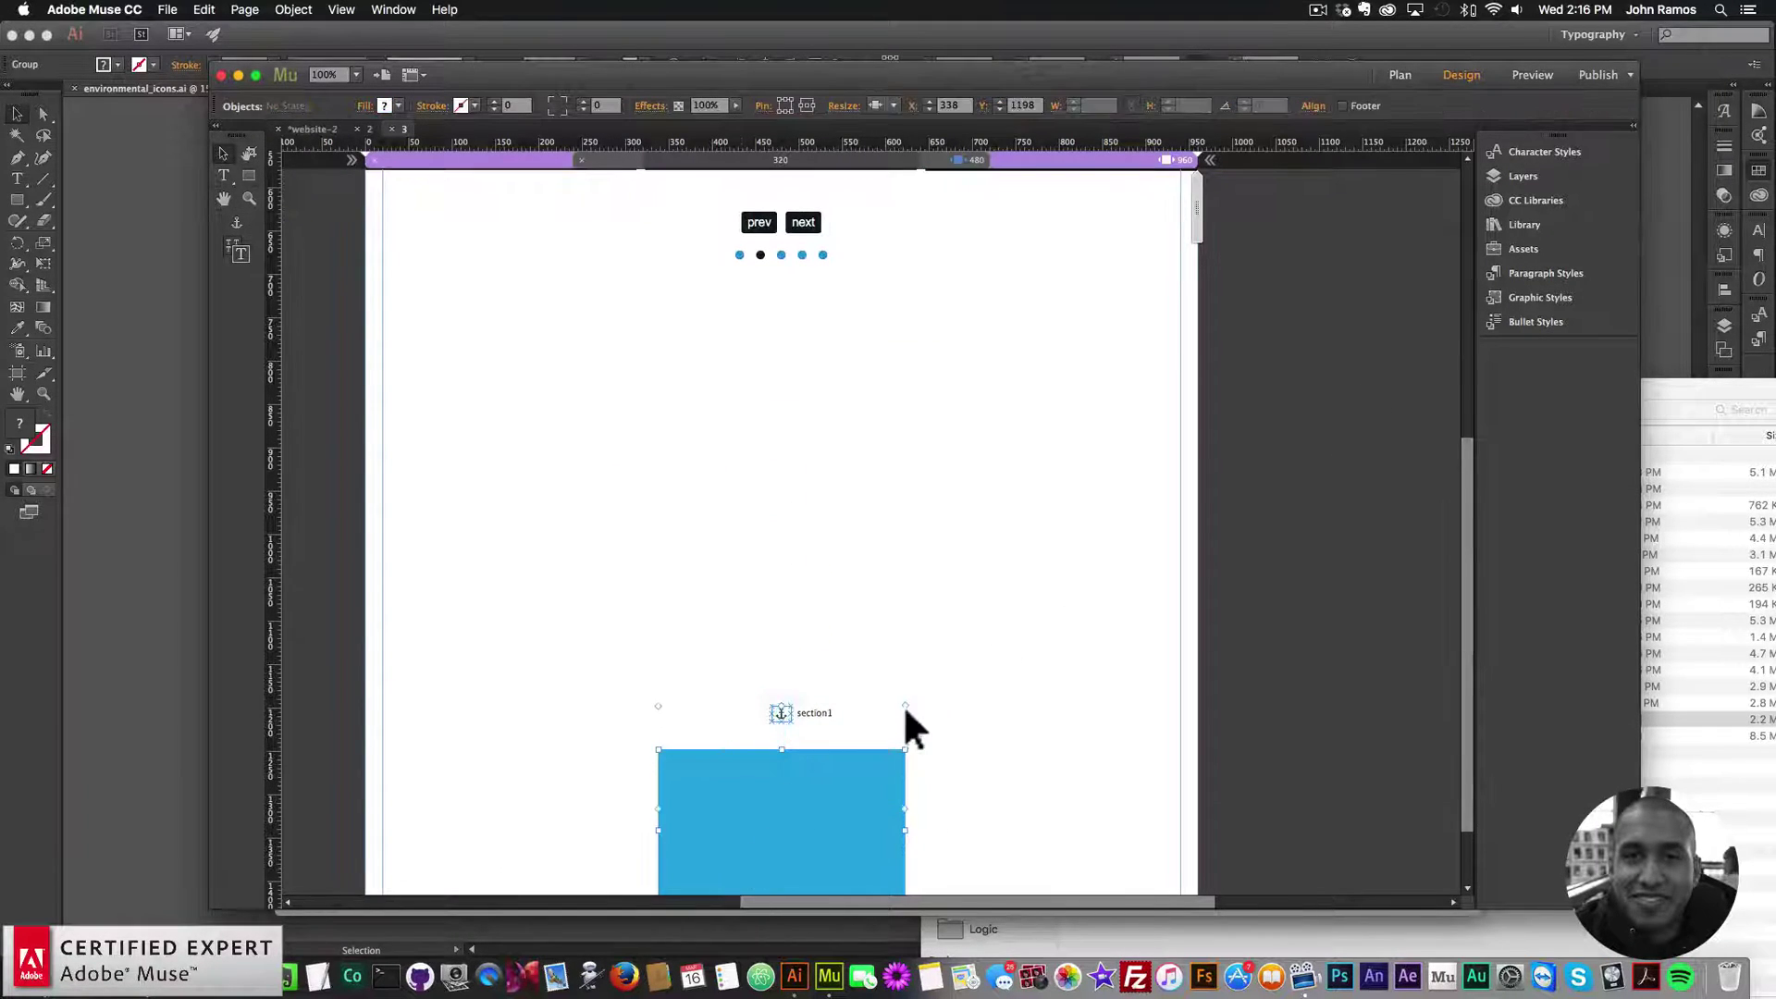
pyautogui.moveTo(925, 638); pyautogui.dragTo(804, 875)
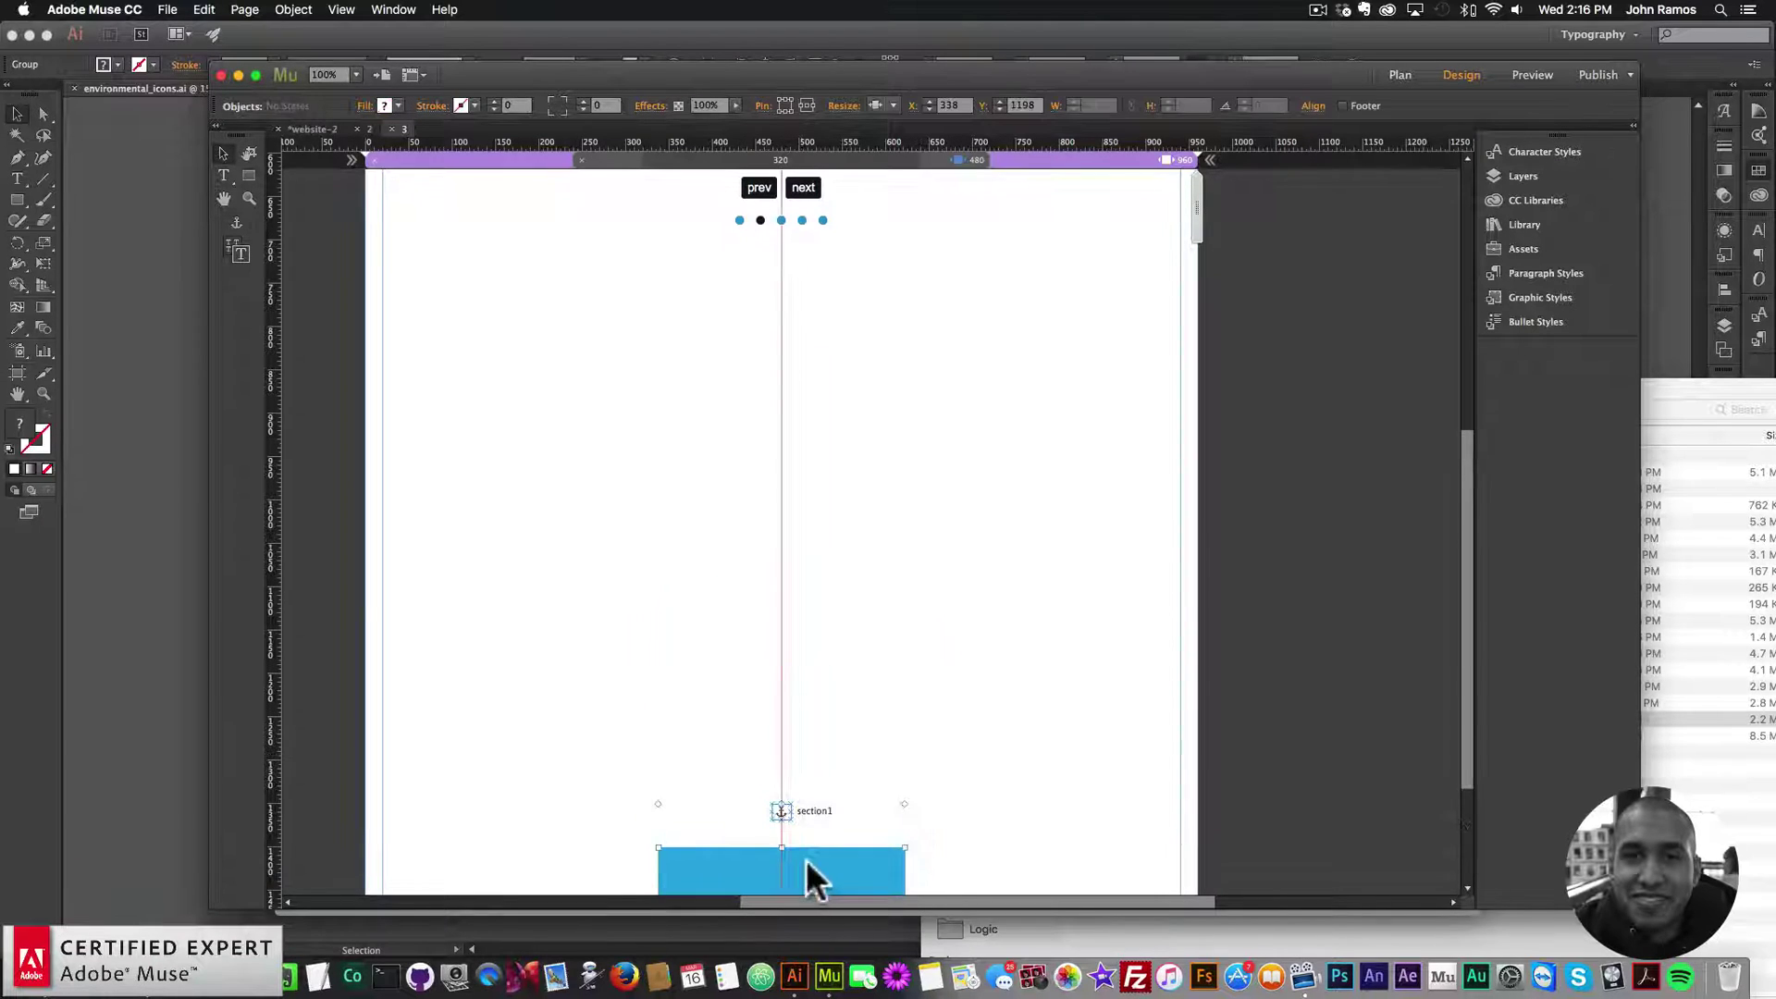
pyautogui.click(1062, 596)
# - Search the library for "video" and place the Ultimate Video Widget's Full-Width Video - On Scroll below the video slider
pyautogui.click(1516, 222)
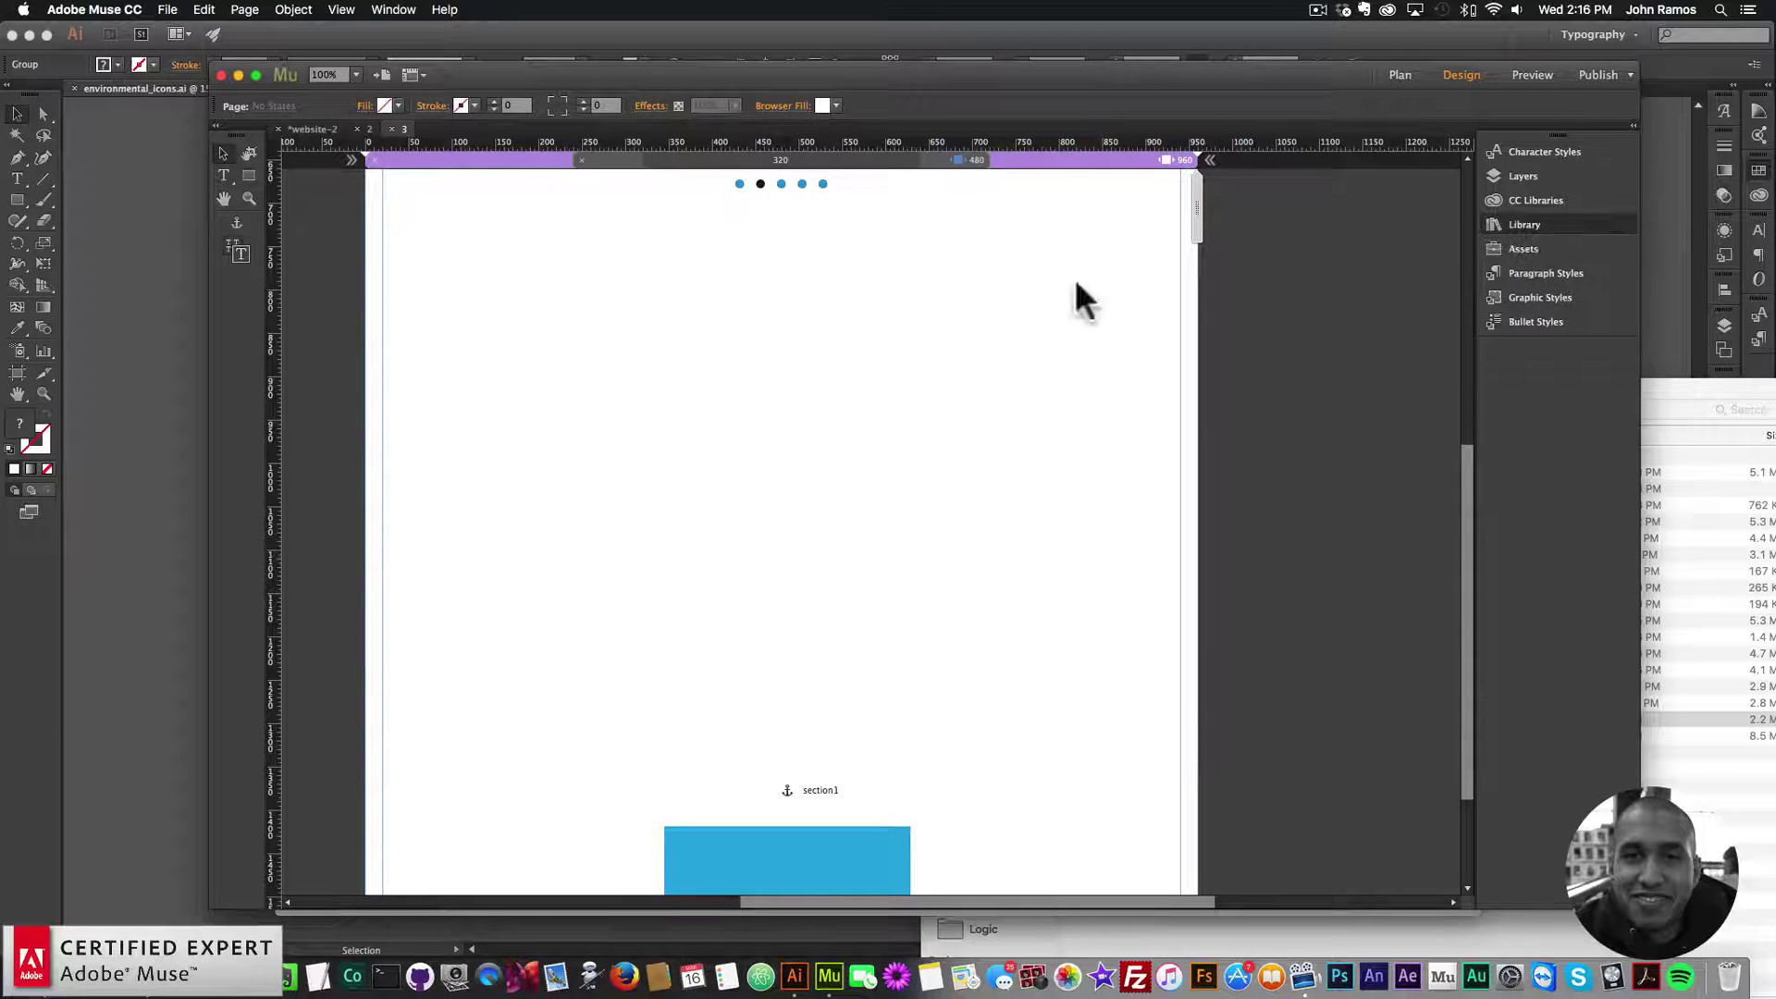
pyautogui.write('ultimate video')
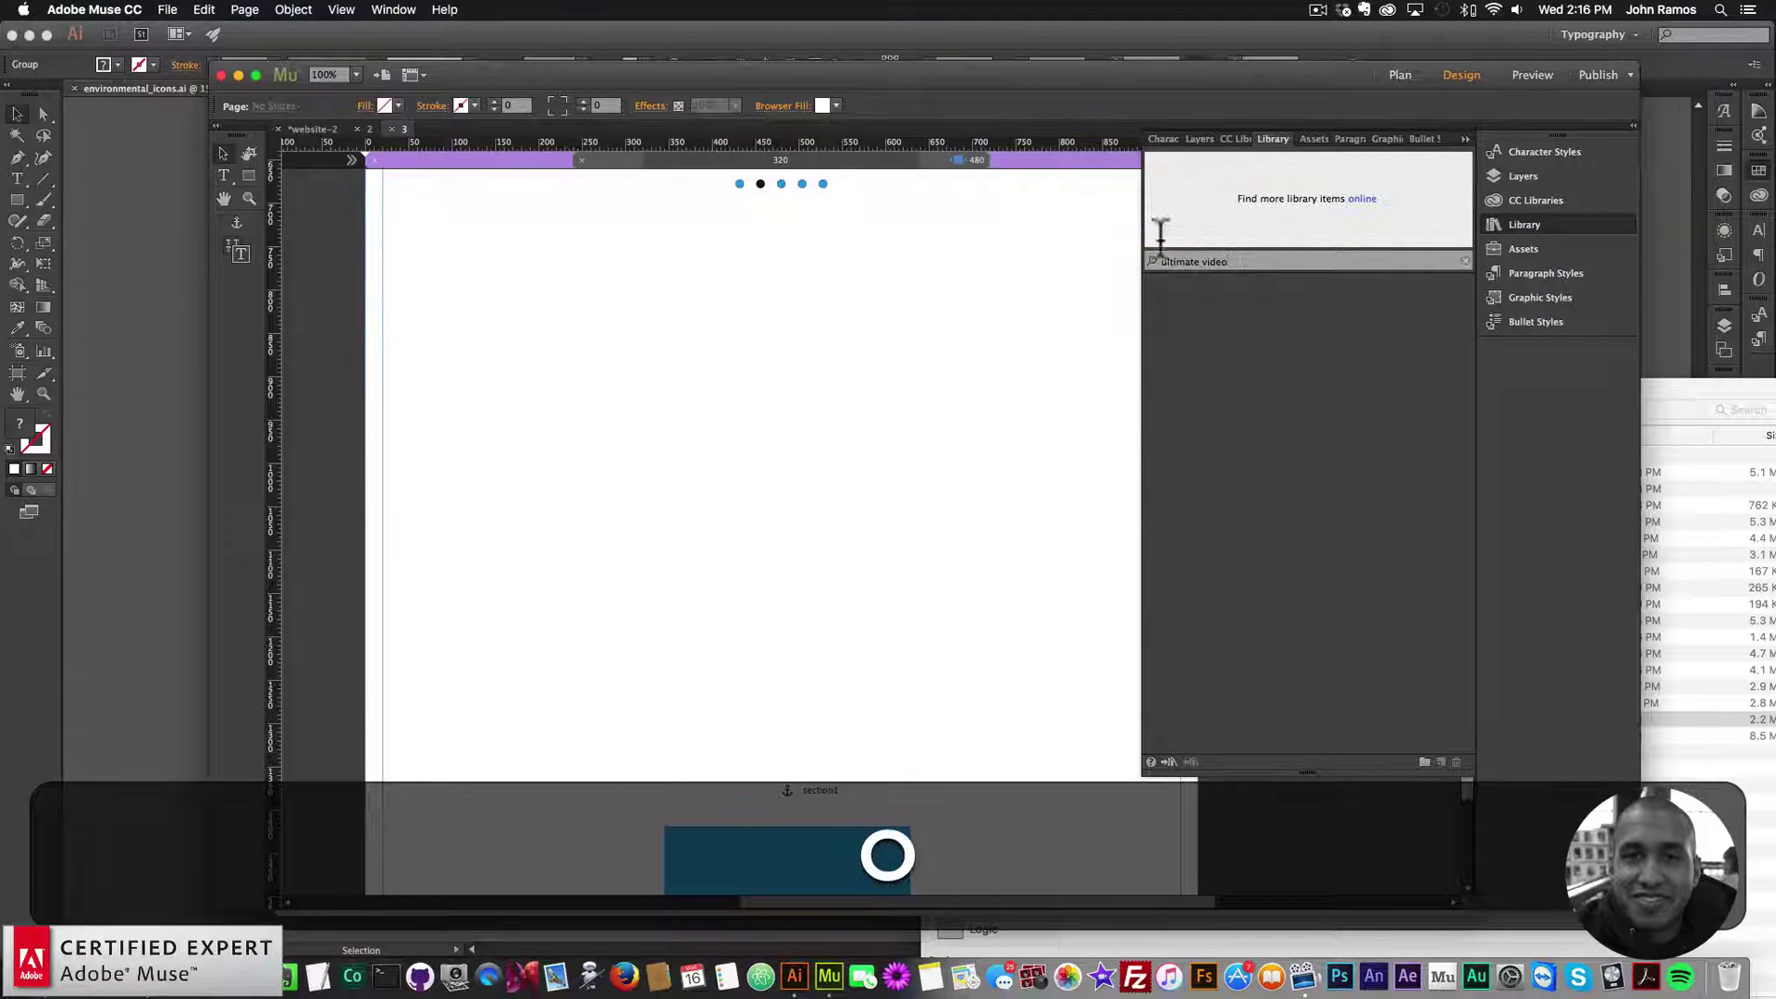
pyautogui.press('super+a')
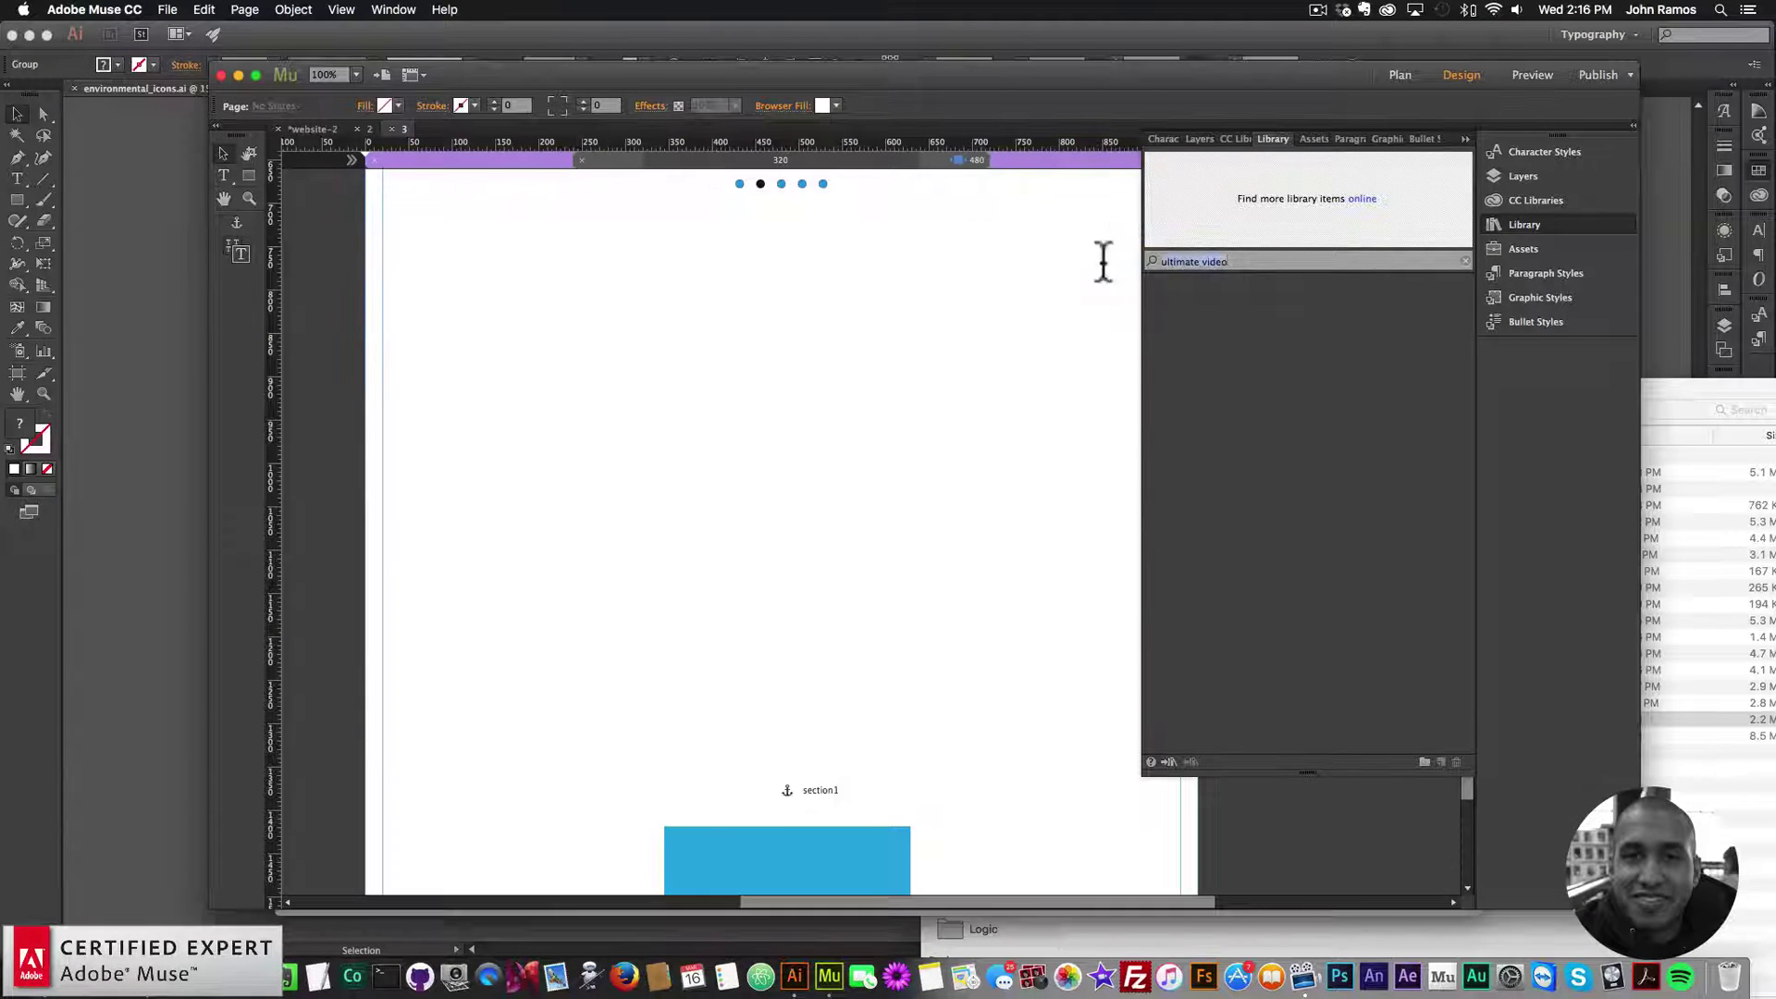
pyautogui.press('BackSpace')
pyautogui.write('video')
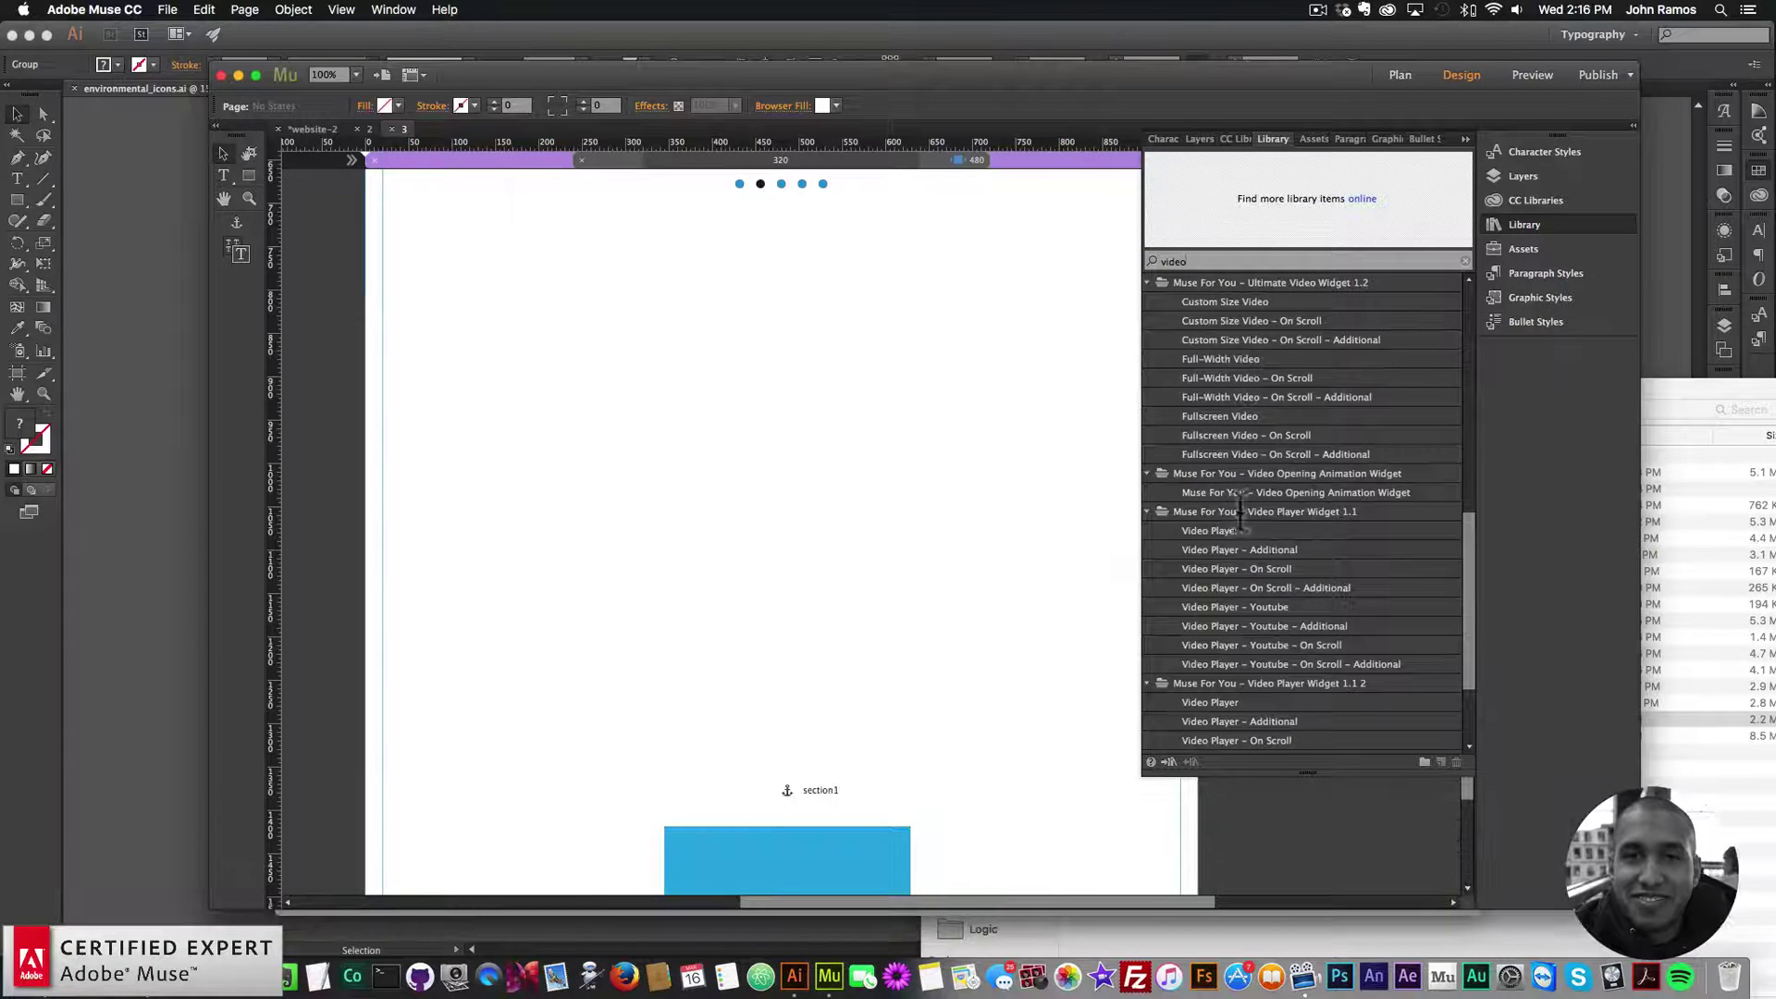
pyautogui.click(1225, 359)
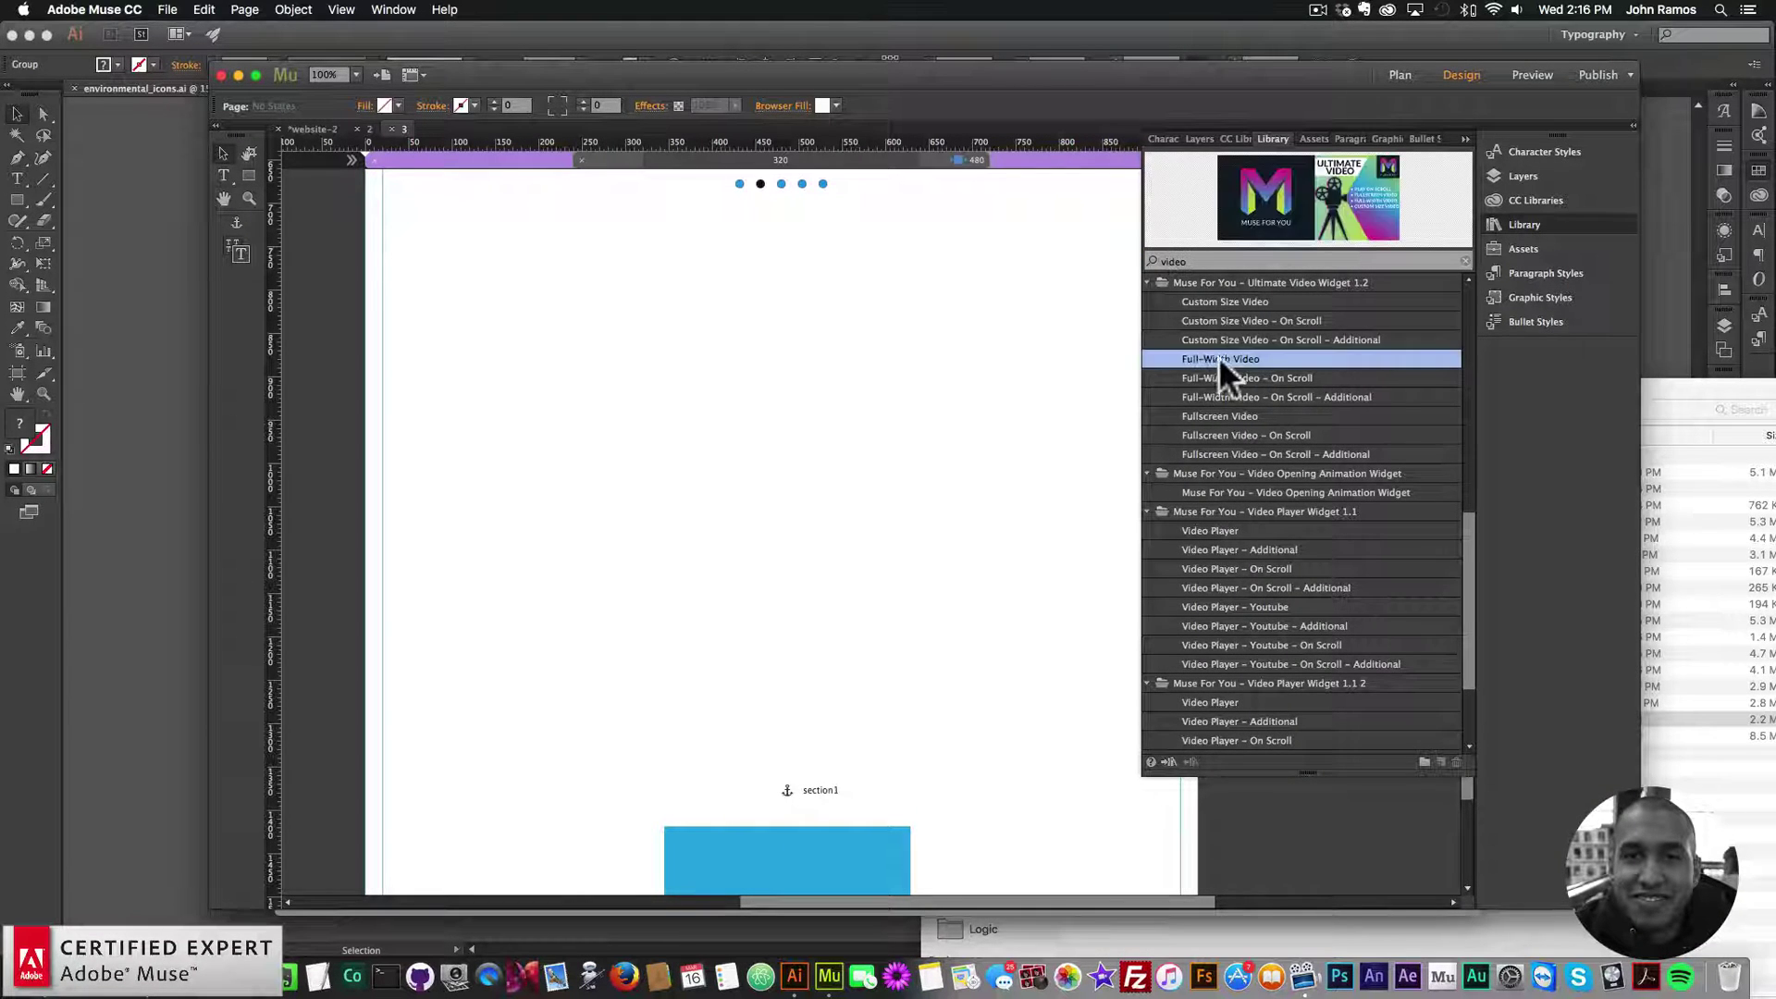
pyautogui.click(1267, 378)
pyautogui.moveTo(1236, 375); pyautogui.dragTo(425, 376)
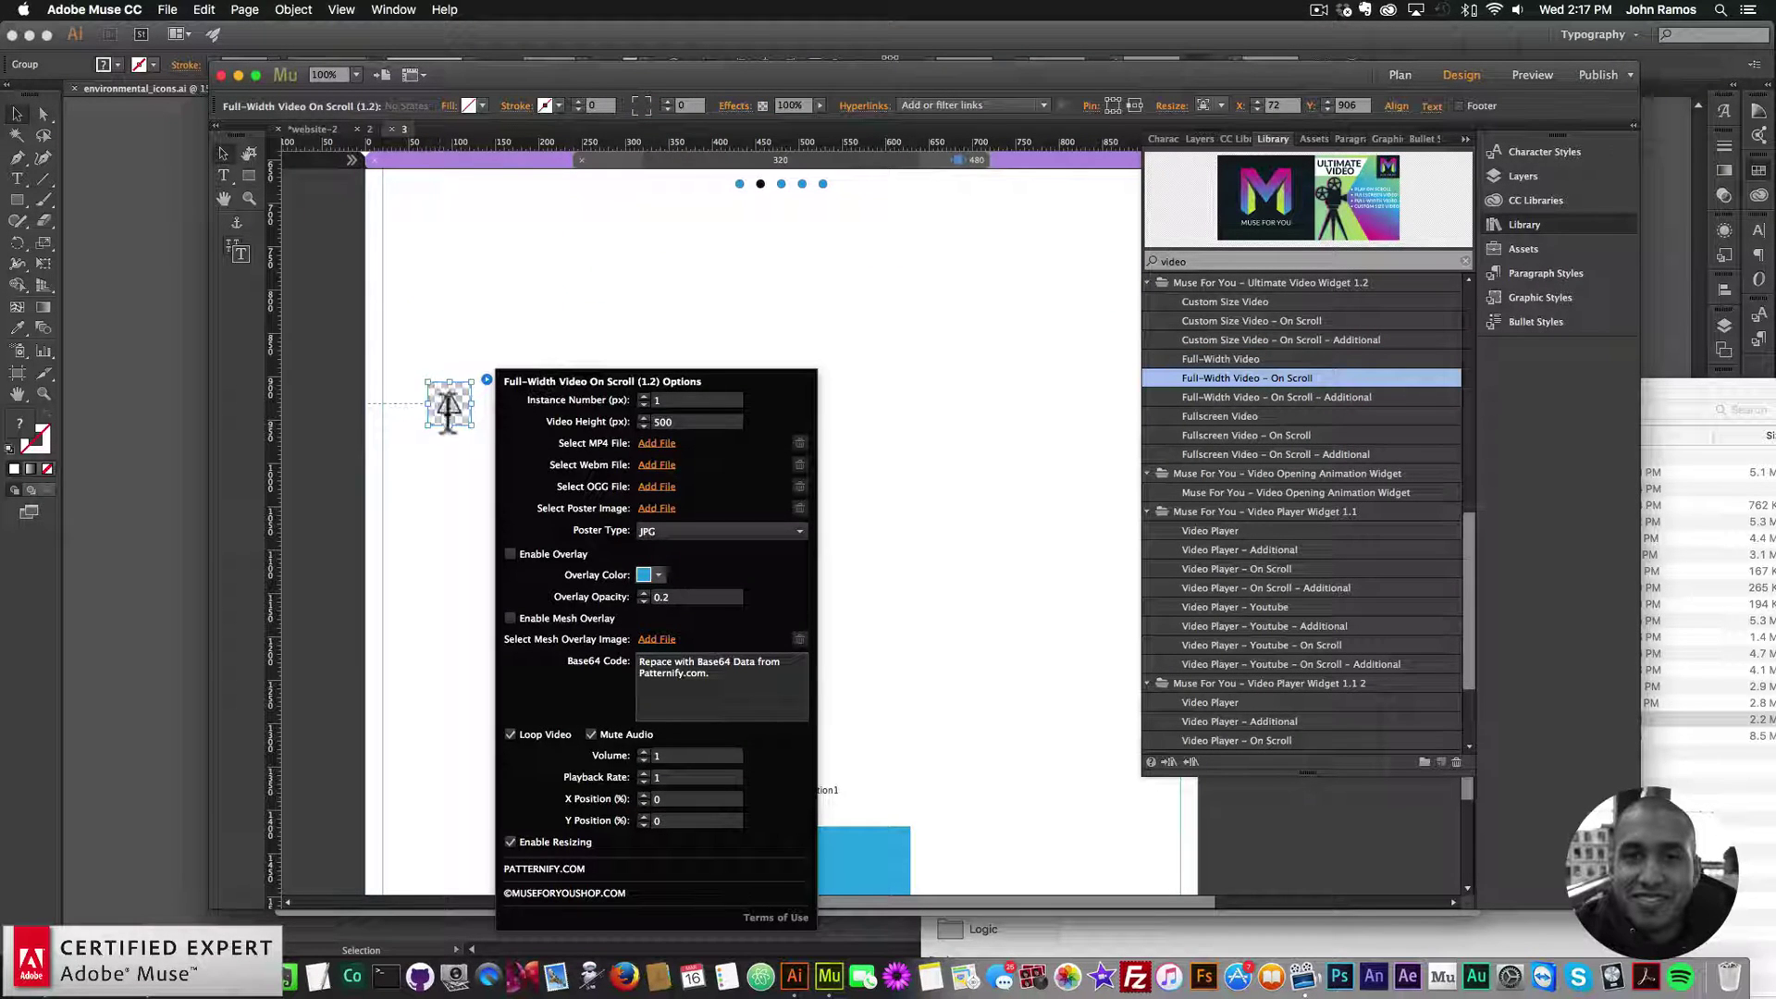
pyautogui.click(1521, 225)
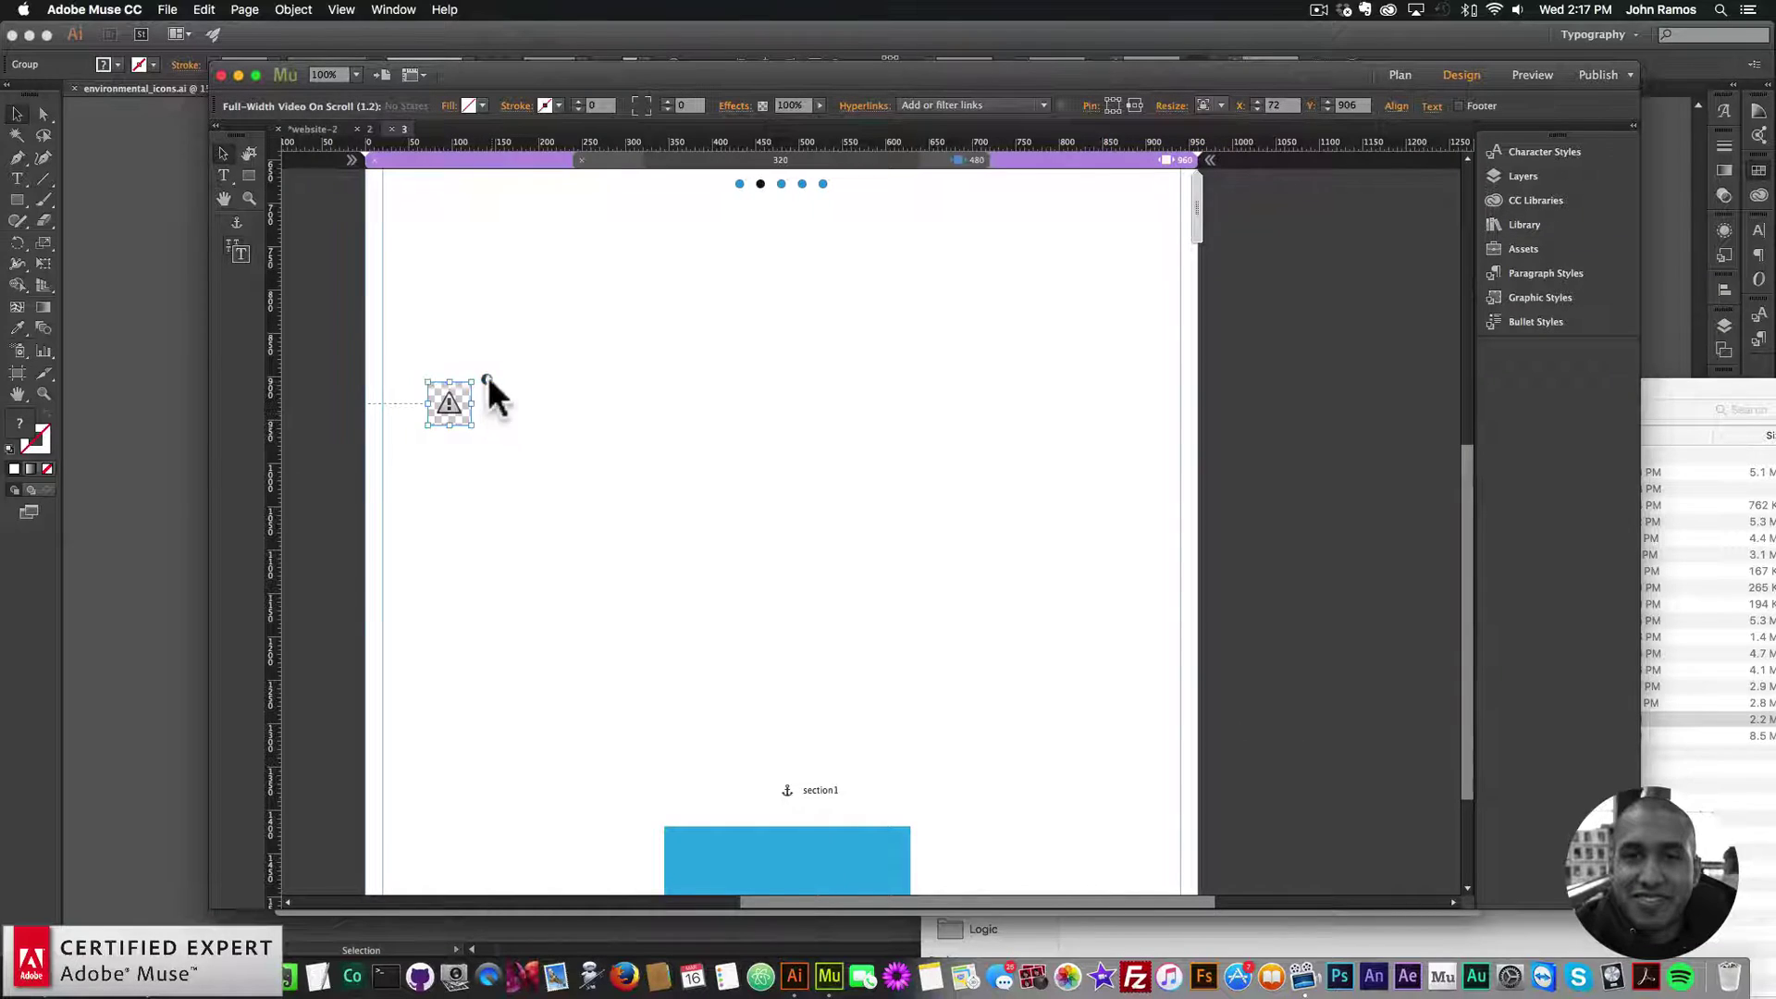
# - Load the fromLAtoLA-HD2 MP4, WebM and OGG files from the website-video folder into the full-width video widget
pyautogui.click(486, 377)
pyautogui.click(664, 444)
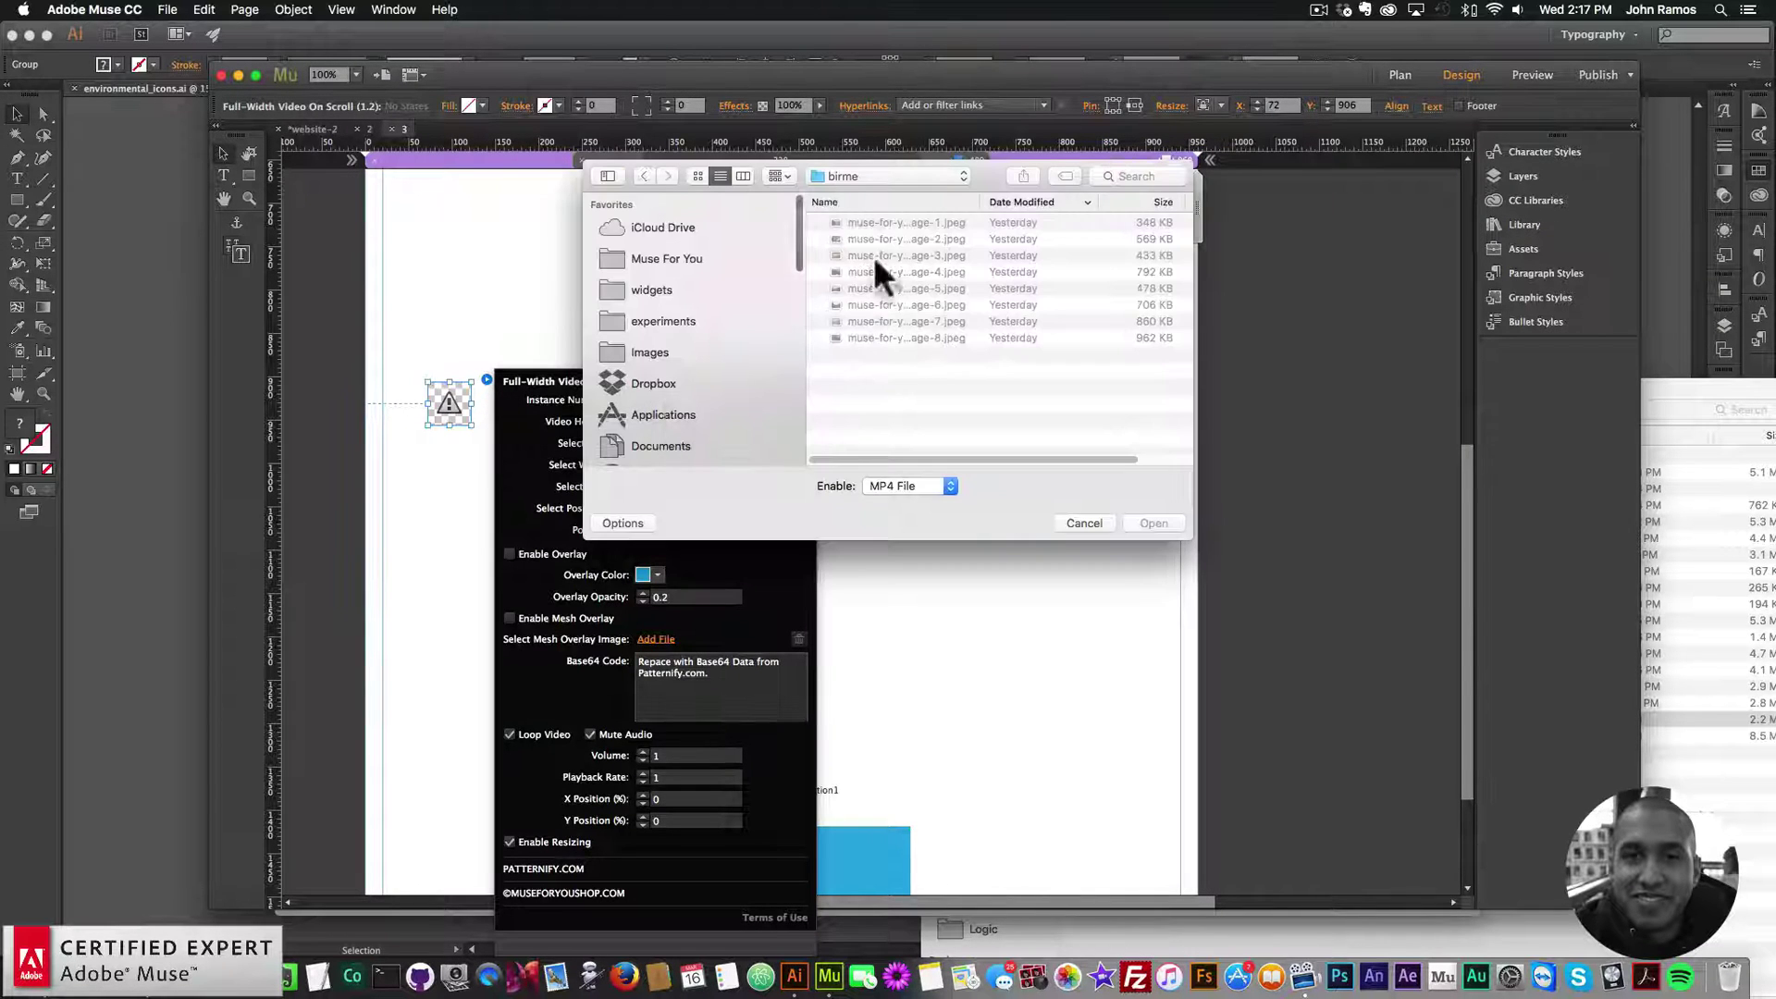
pyautogui.click(862, 180)
pyautogui.click(859, 191)
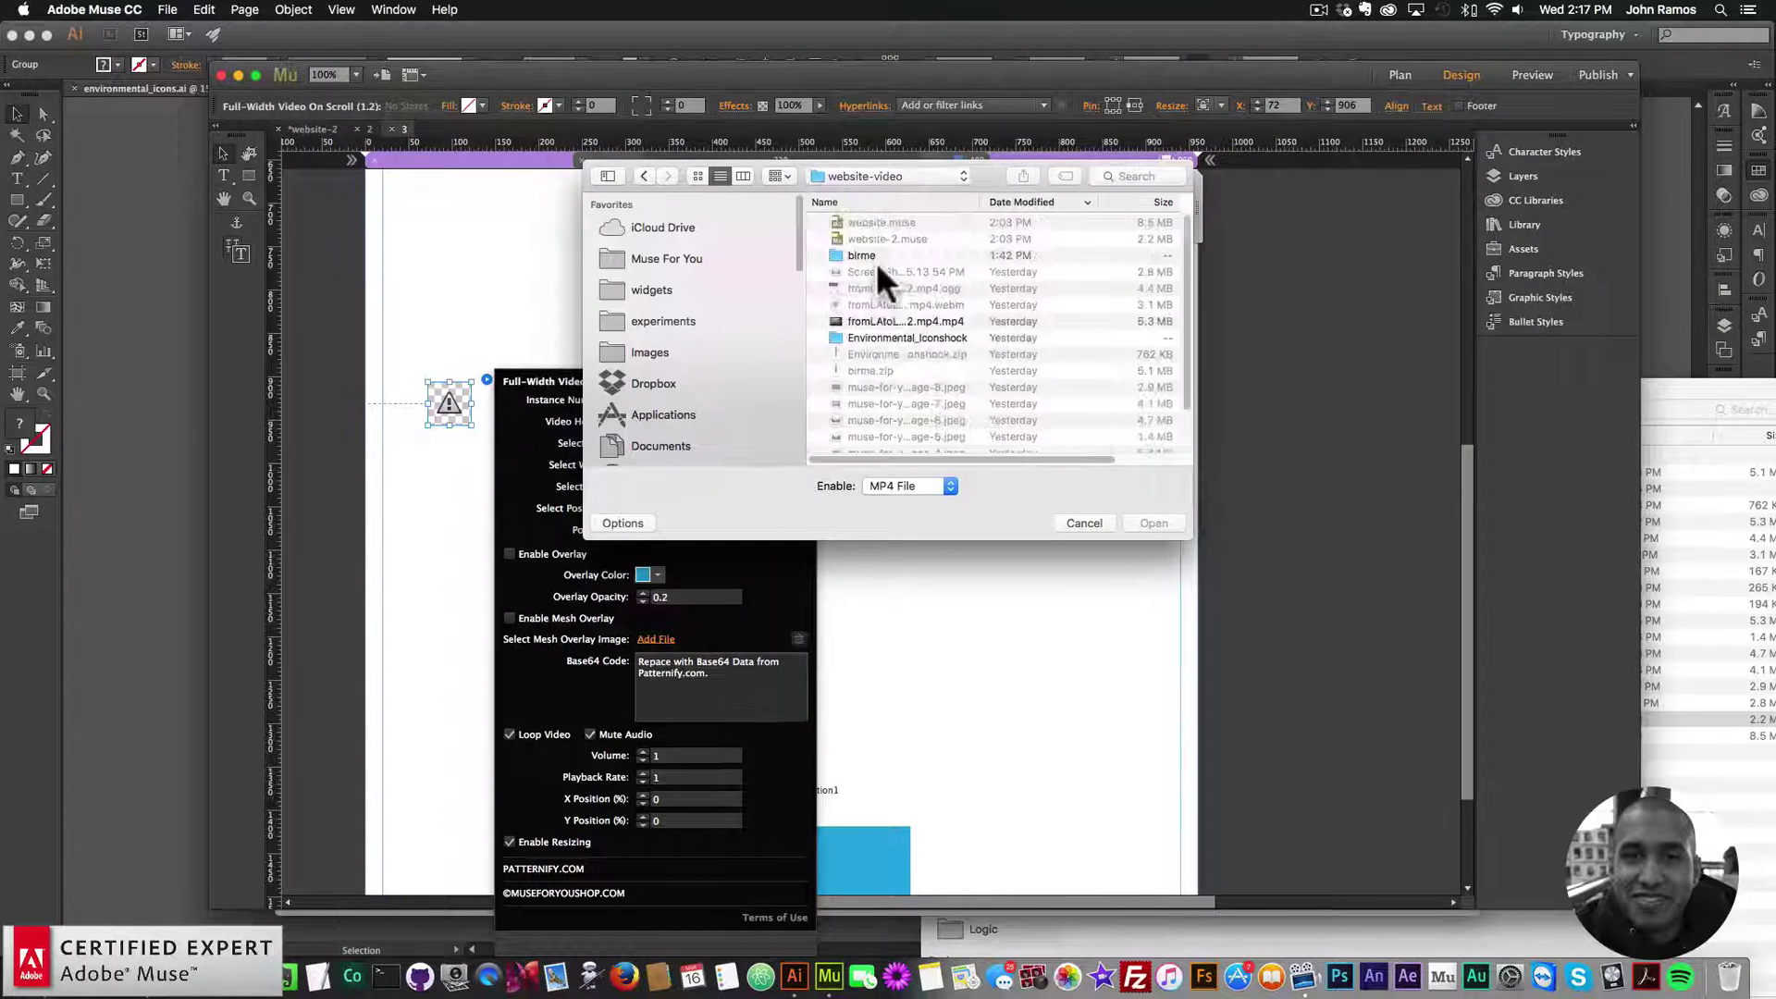
pyautogui.doubleClick(901, 319)
pyautogui.click(658, 465)
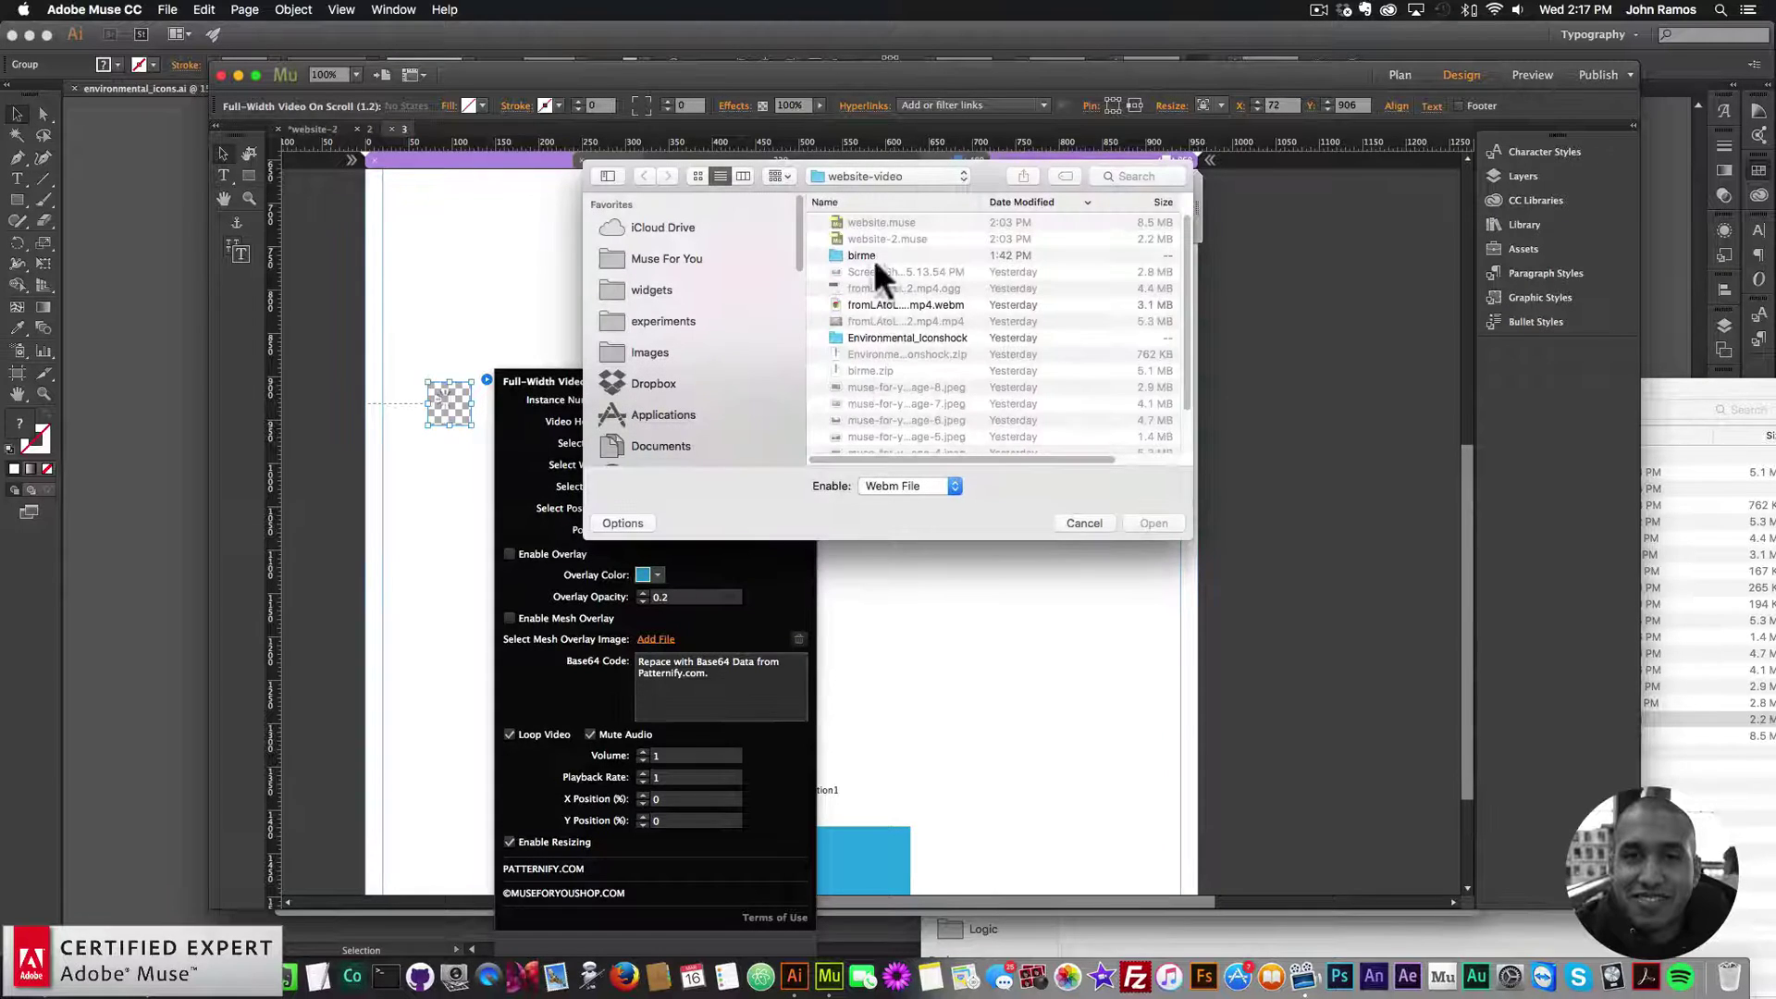
pyautogui.doubleClick(877, 304)
pyautogui.click(659, 486)
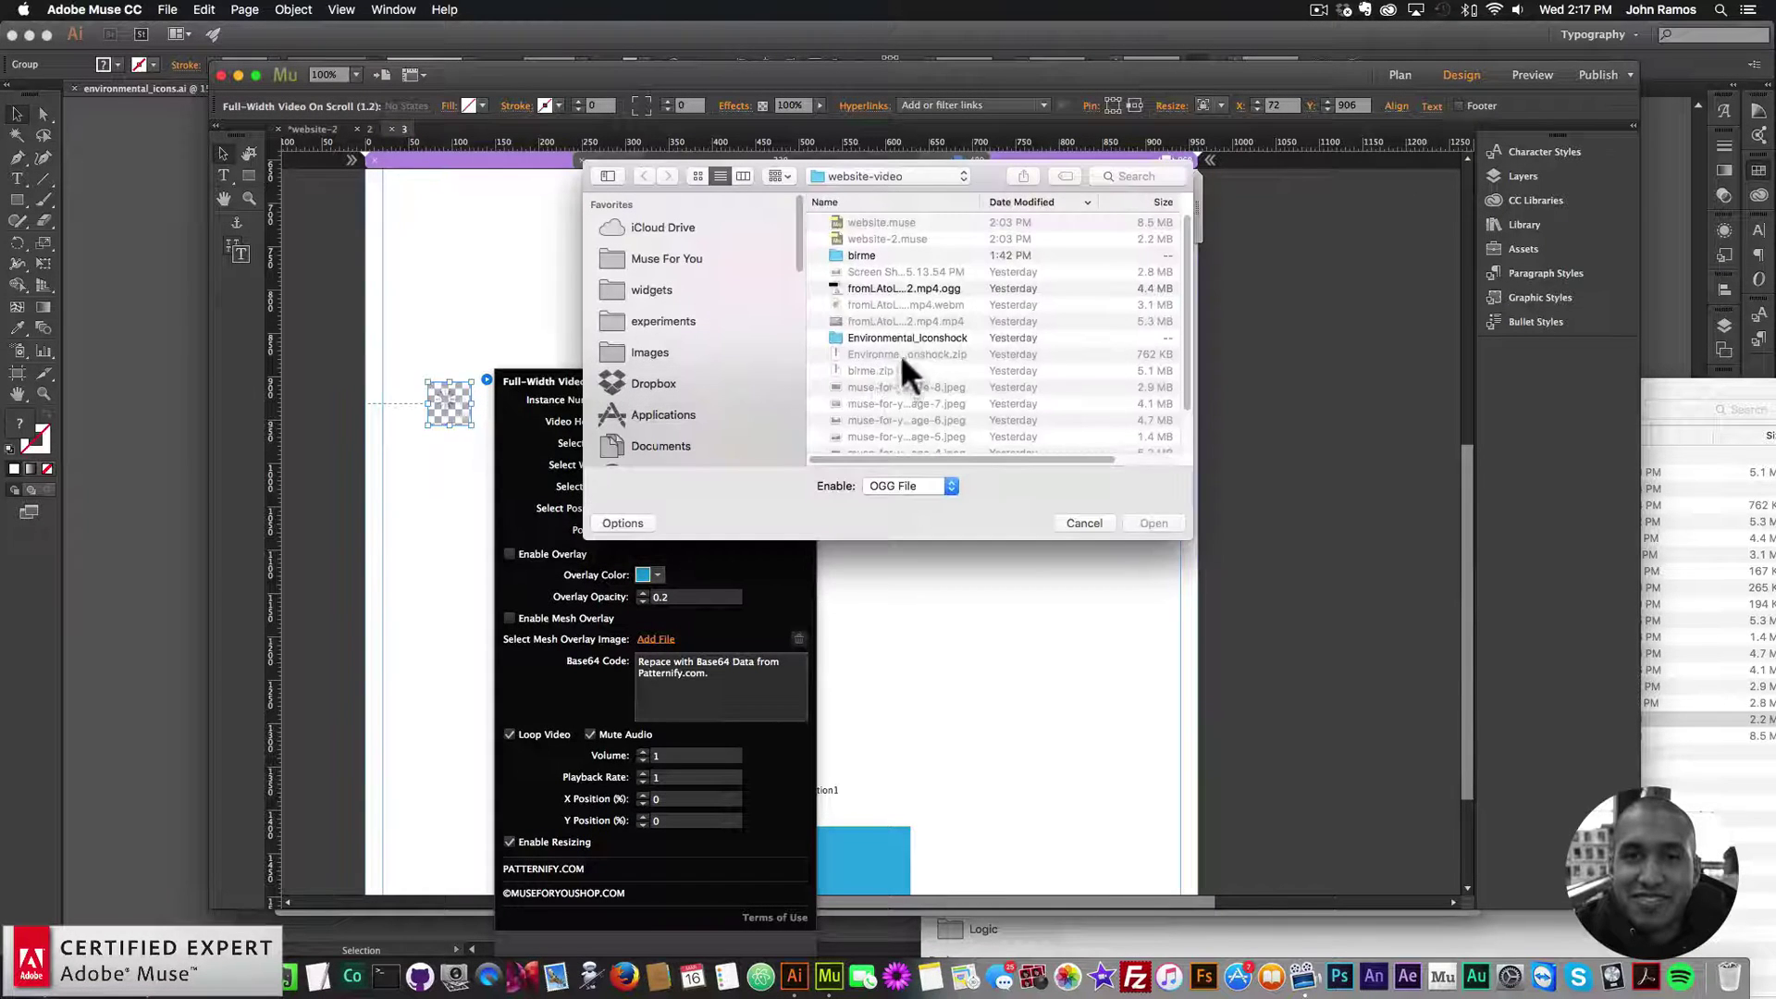
pyautogui.doubleClick(906, 288)
# - Use the Screen Shot image from the website-video folder as the video's poster and set the Poster Type to PNG
pyautogui.click(655, 509)
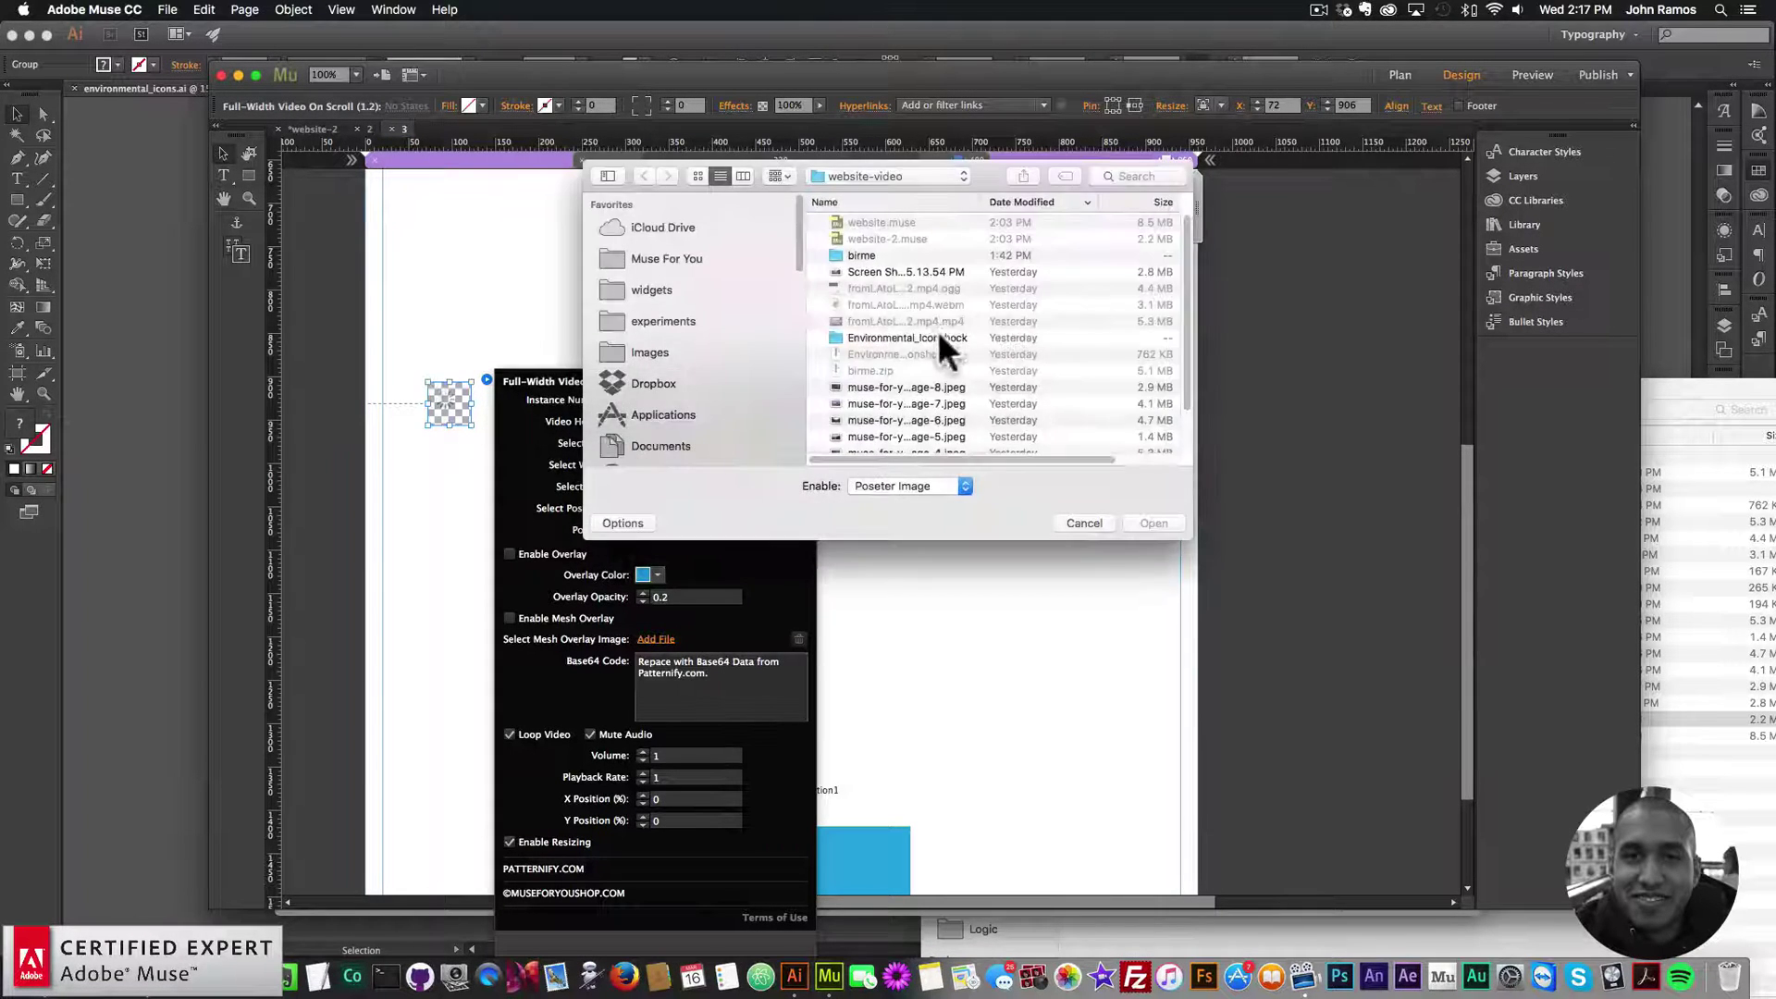
pyautogui.doubleClick(904, 271)
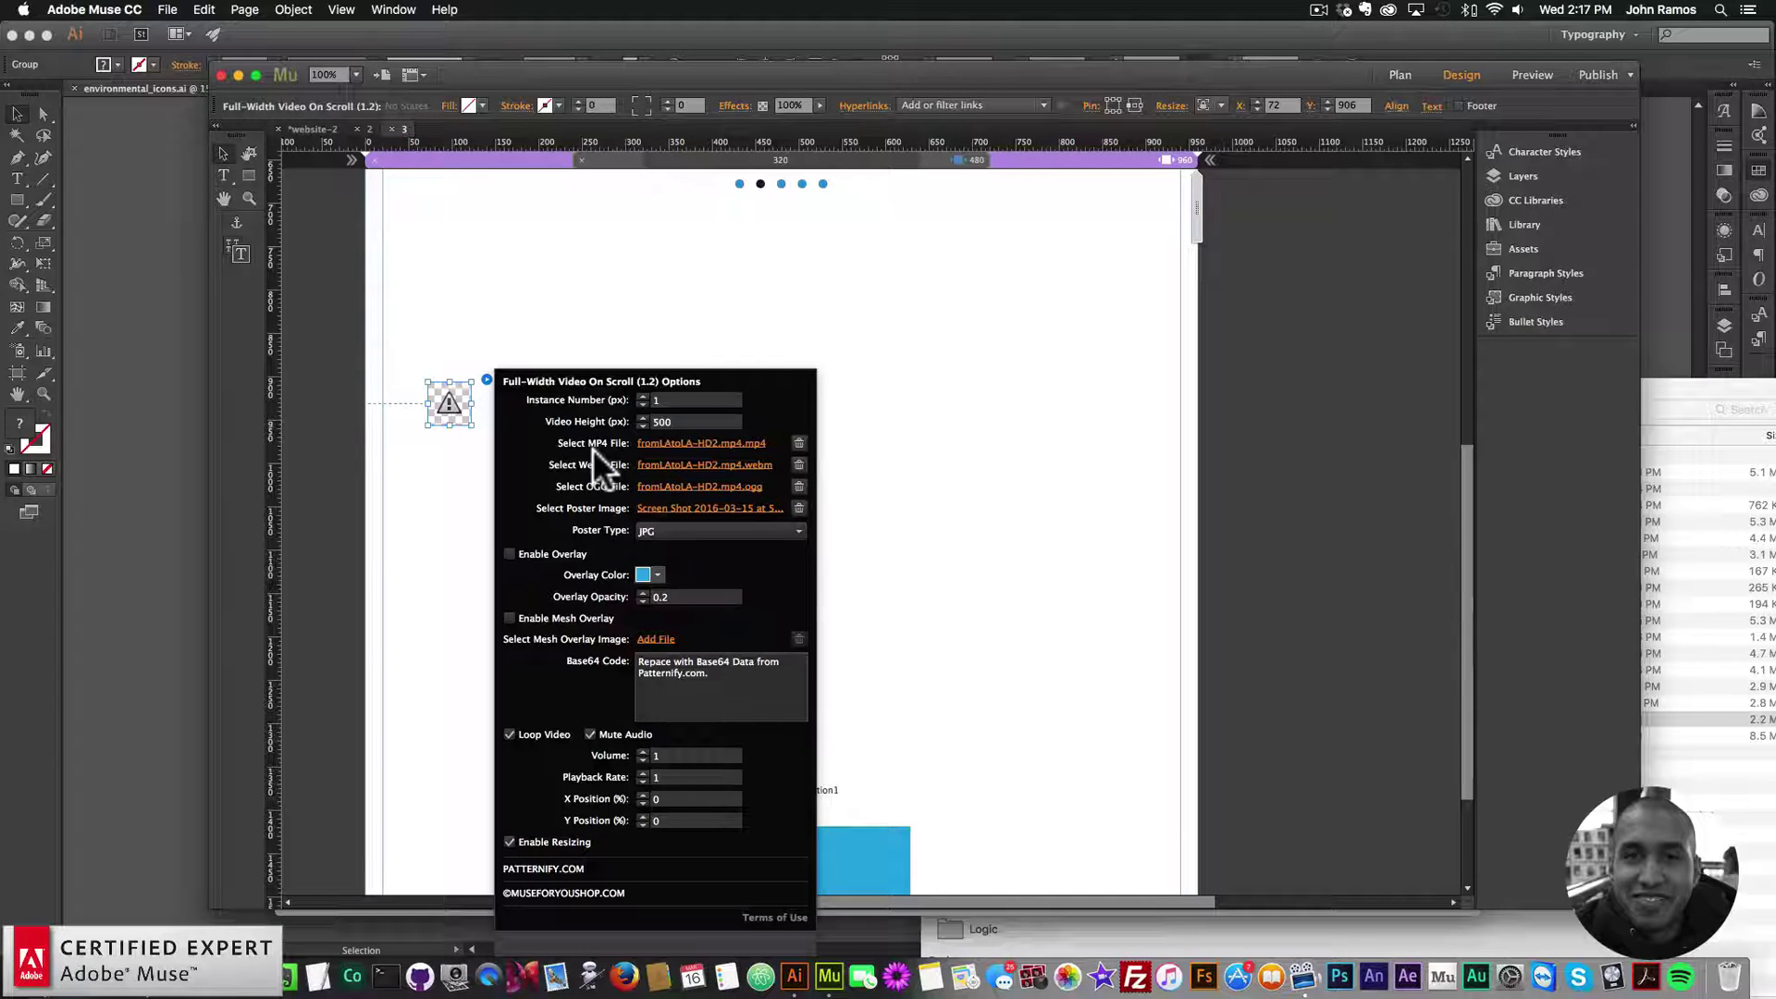
pyautogui.click(683, 527)
pyautogui.click(671, 567)
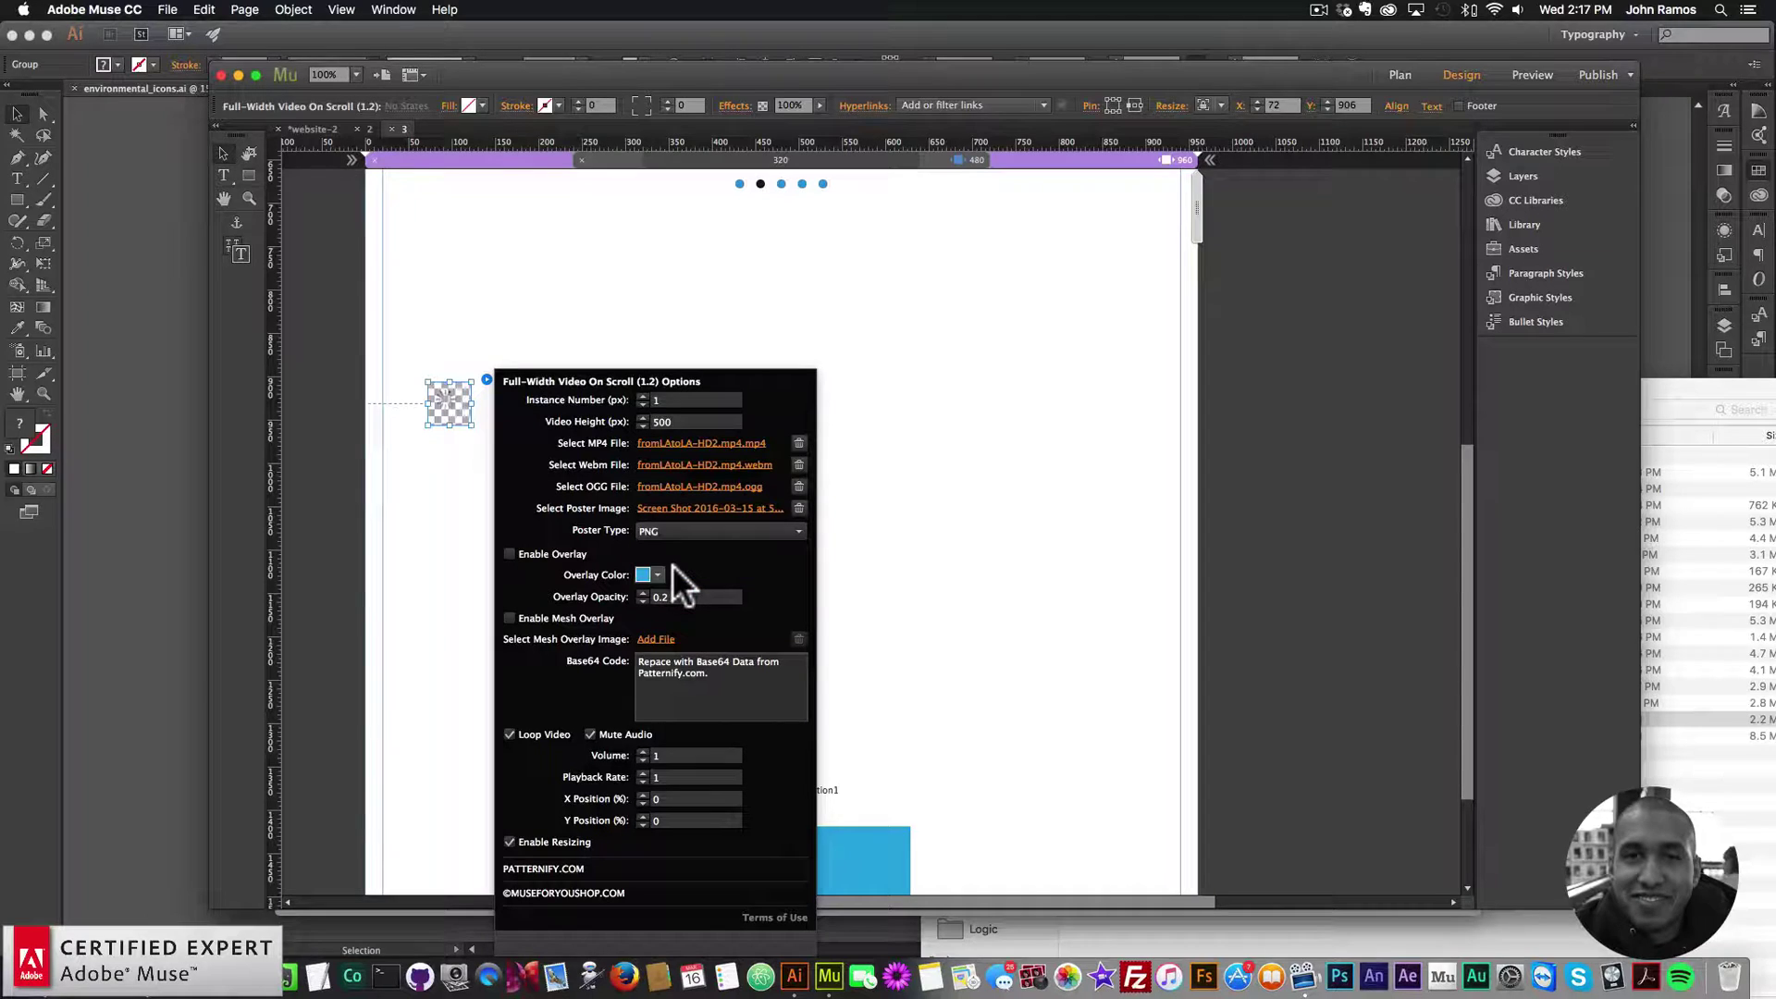
pyautogui.press('Escape')
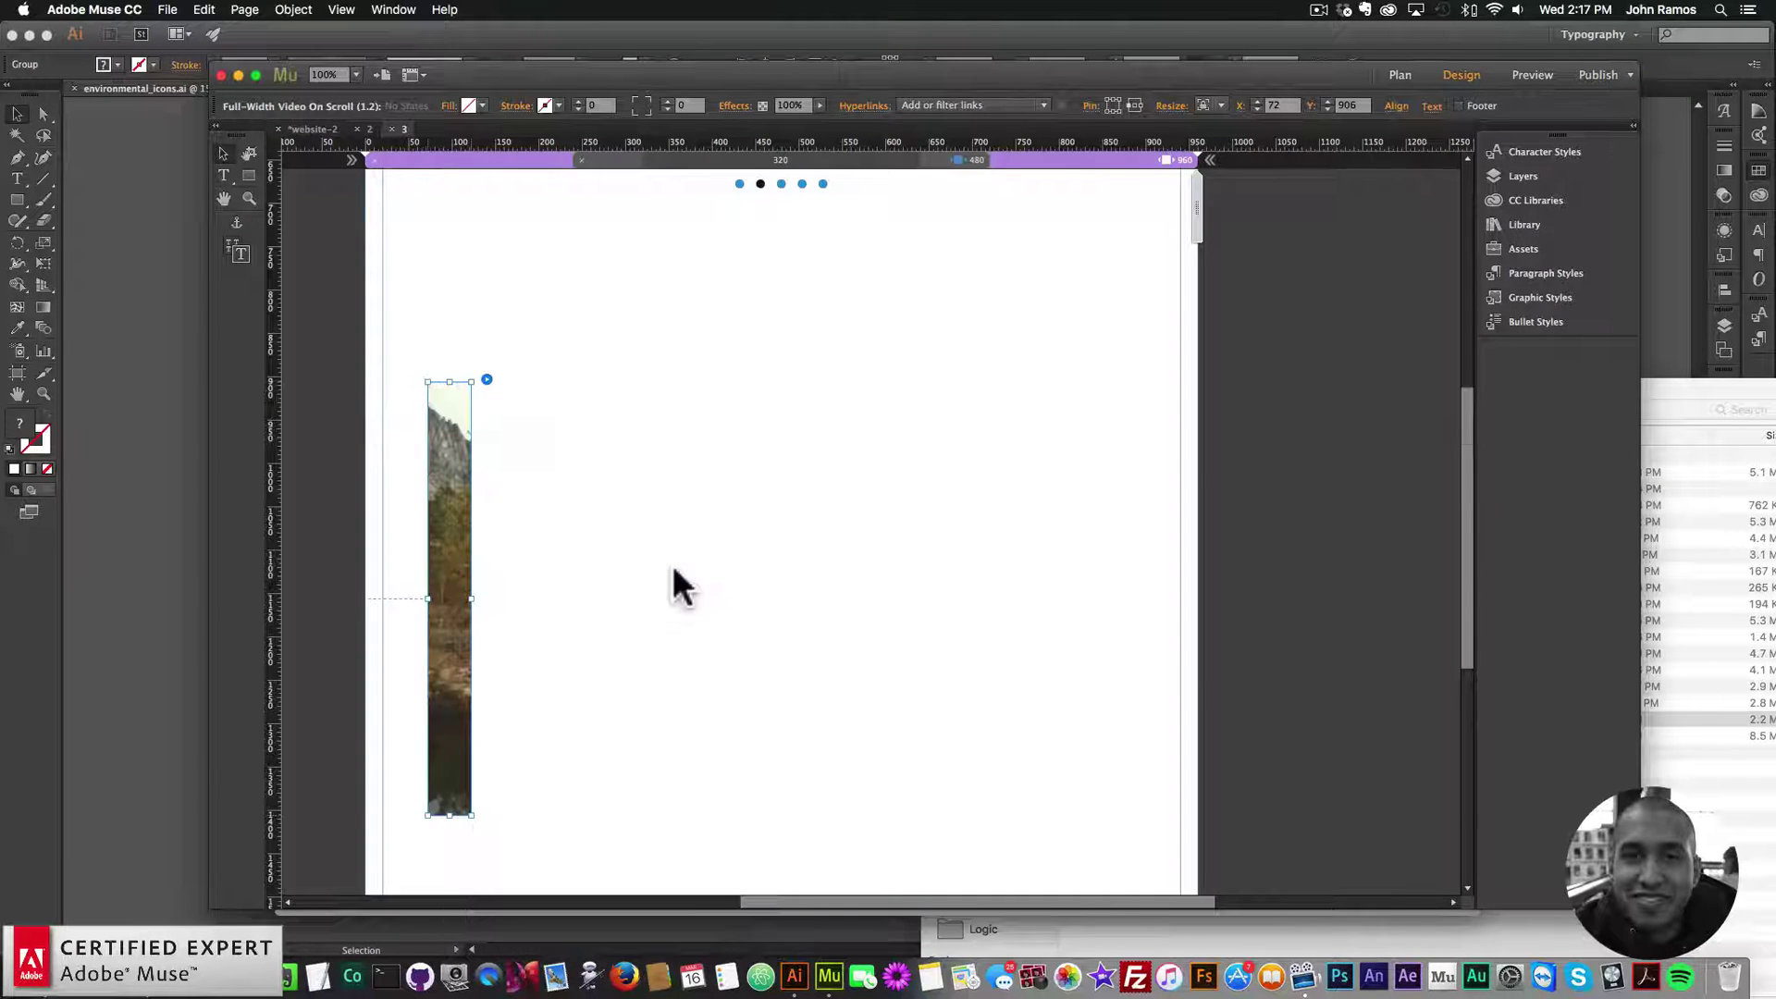
# - Move the video widget to the page's left edge at X 0 and set its resizing to Stretch to Browser Width
pyautogui.moveTo(453, 502); pyautogui.dragTo(390, 397)
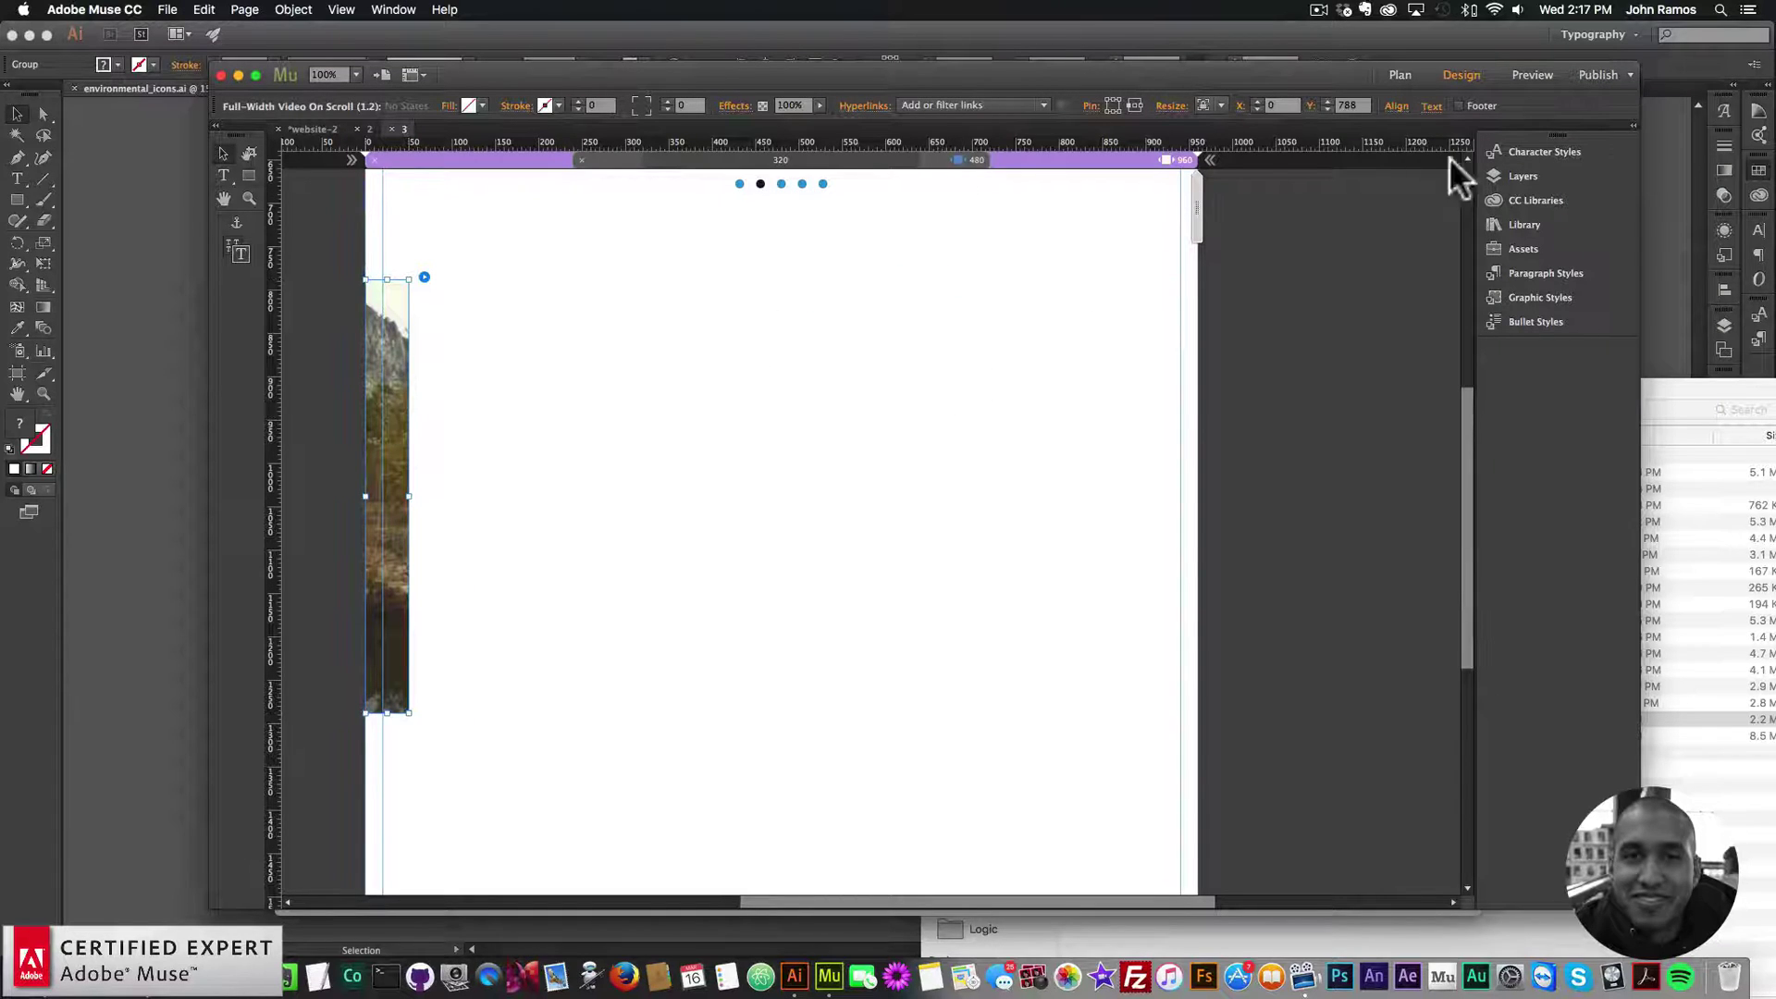
pyautogui.click(1219, 106)
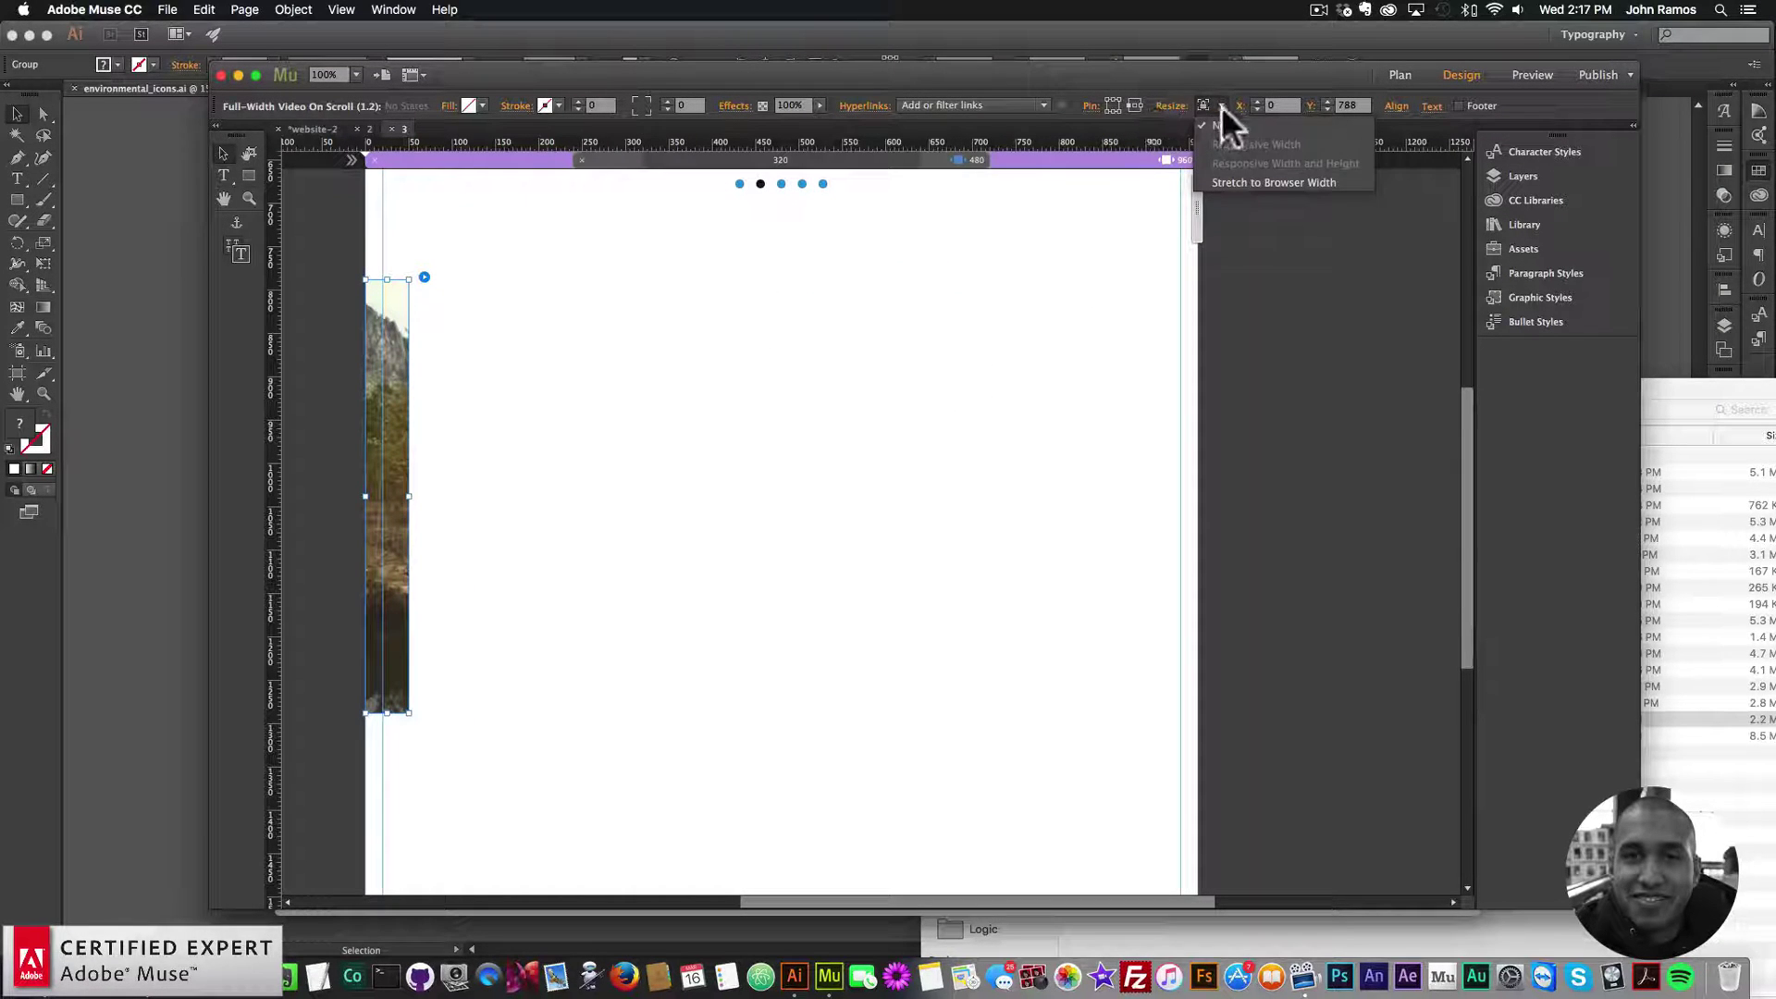
pyautogui.click(1248, 181)
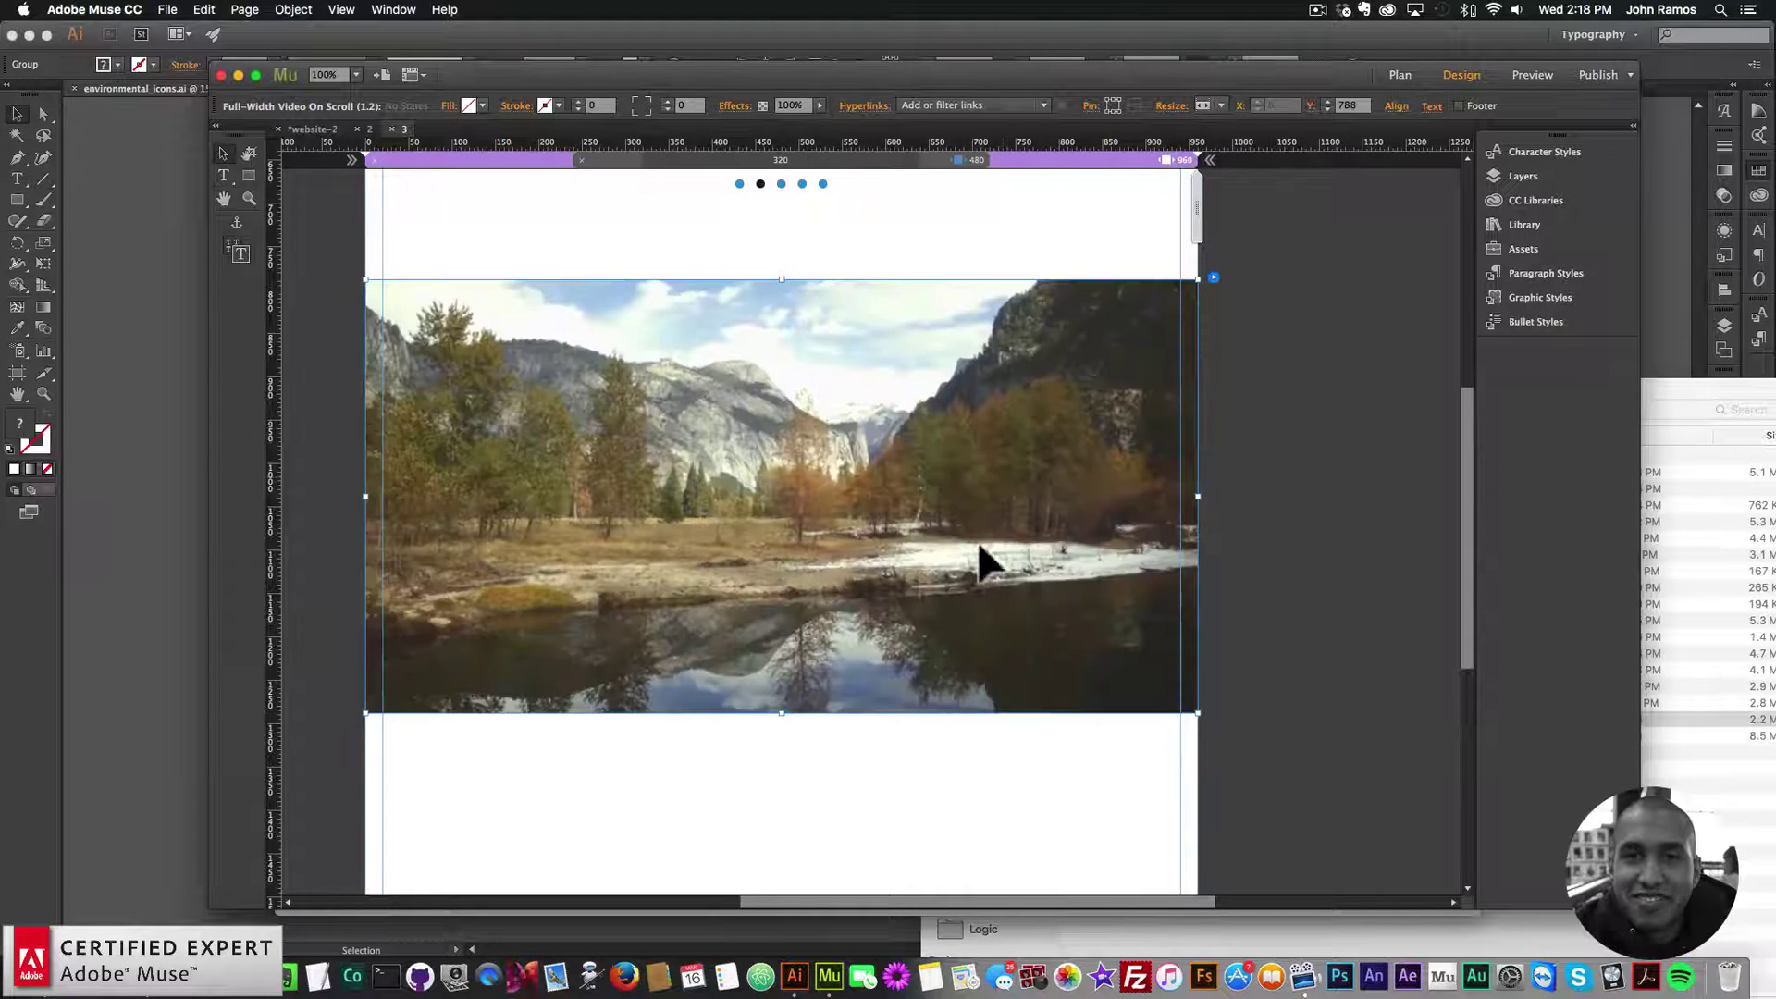
pyautogui.click(1234, 402)
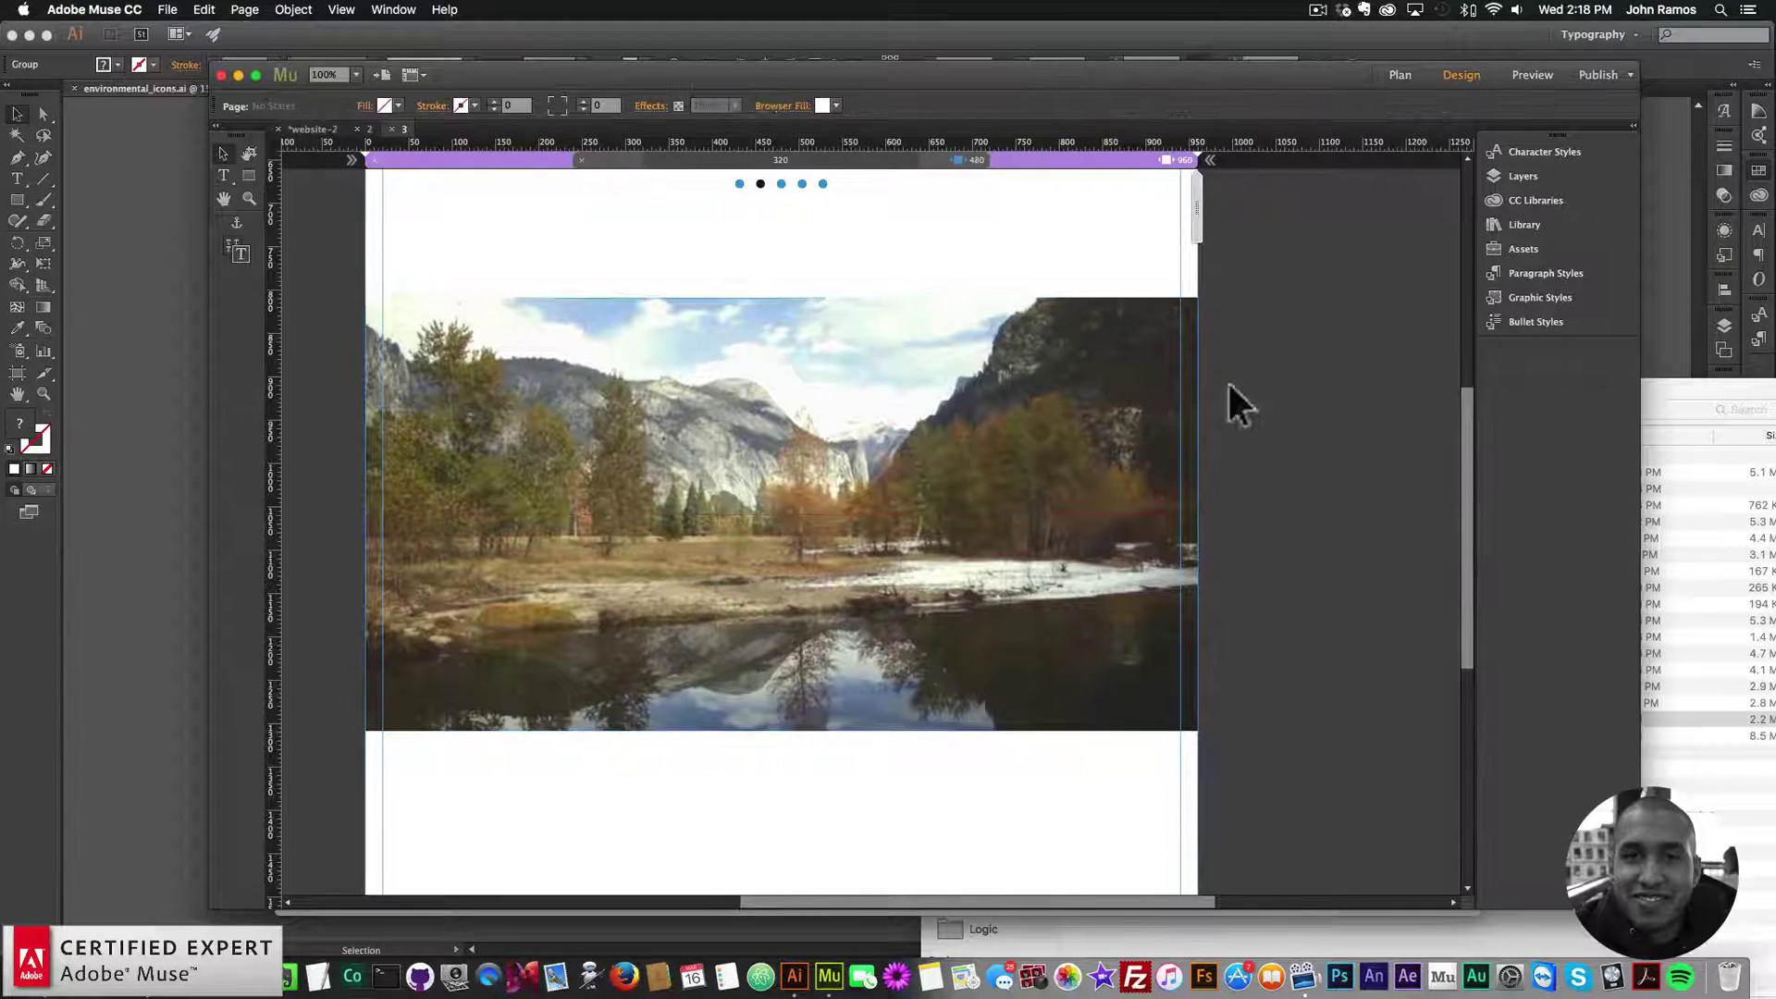
# - Preview page 3 in the browser, check the full-width video playing below the slider, and return to Muse
pyautogui.click(159, 10)
pyautogui.click(231, 281)
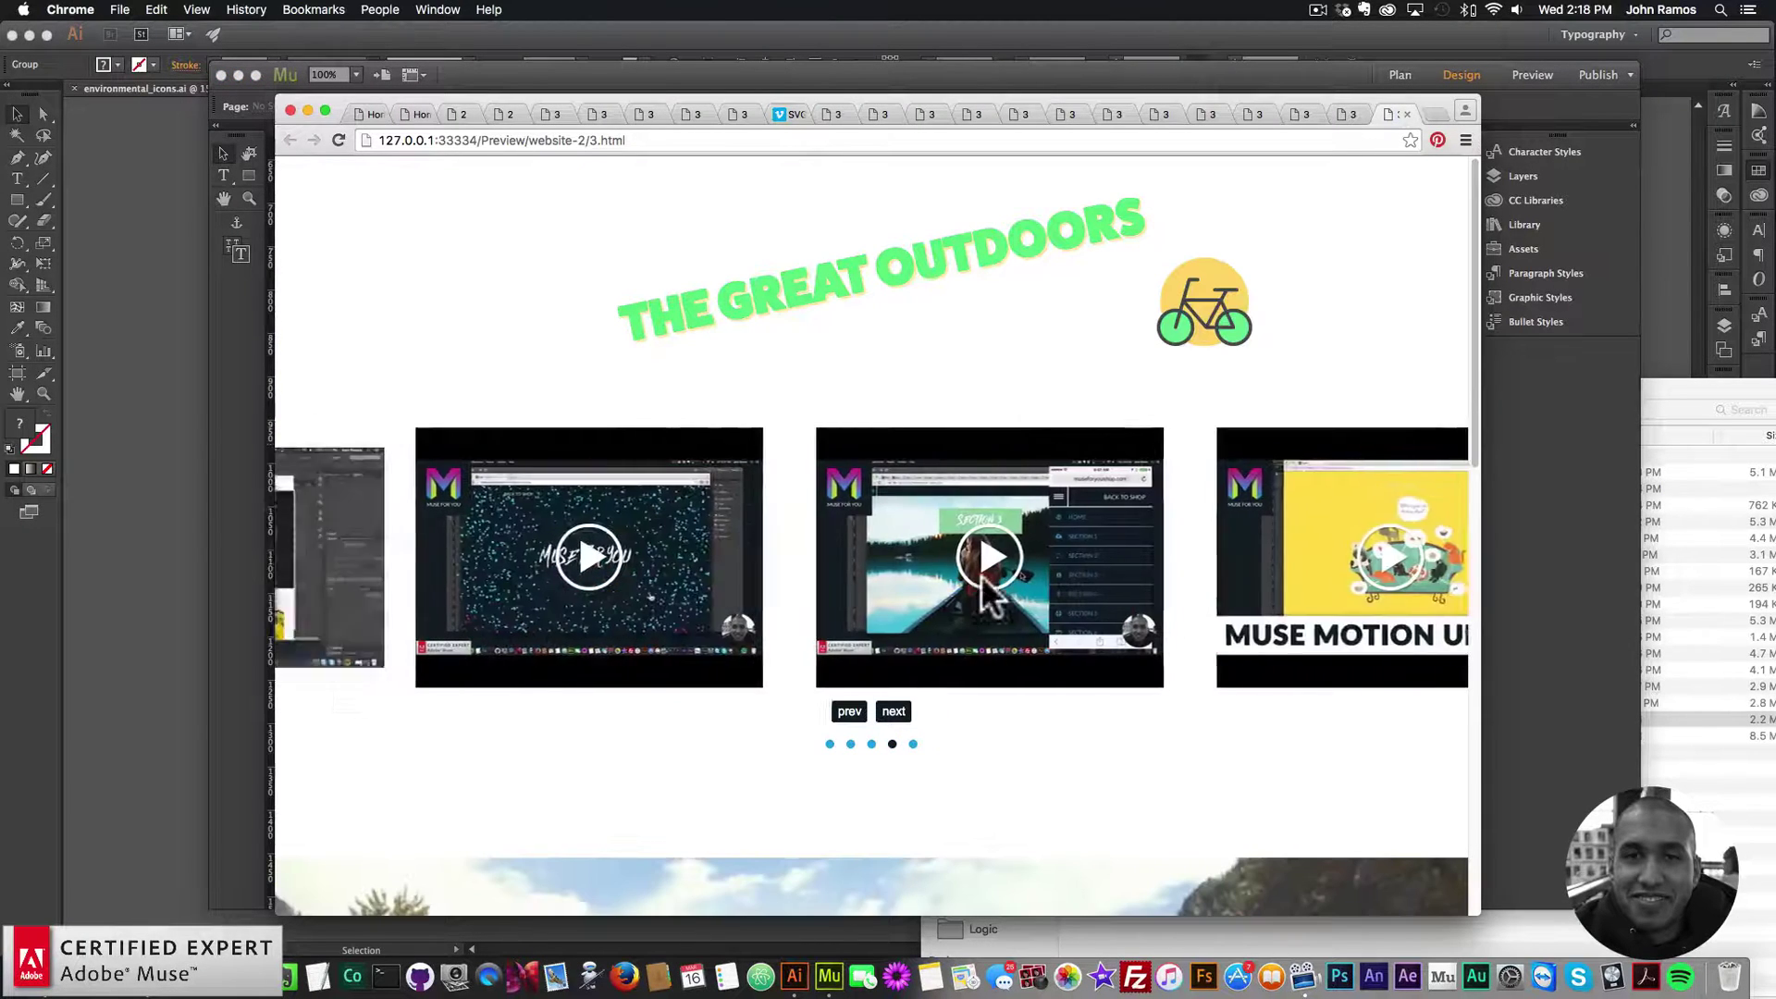
pyautogui.scroll(-5, 1001, 746)
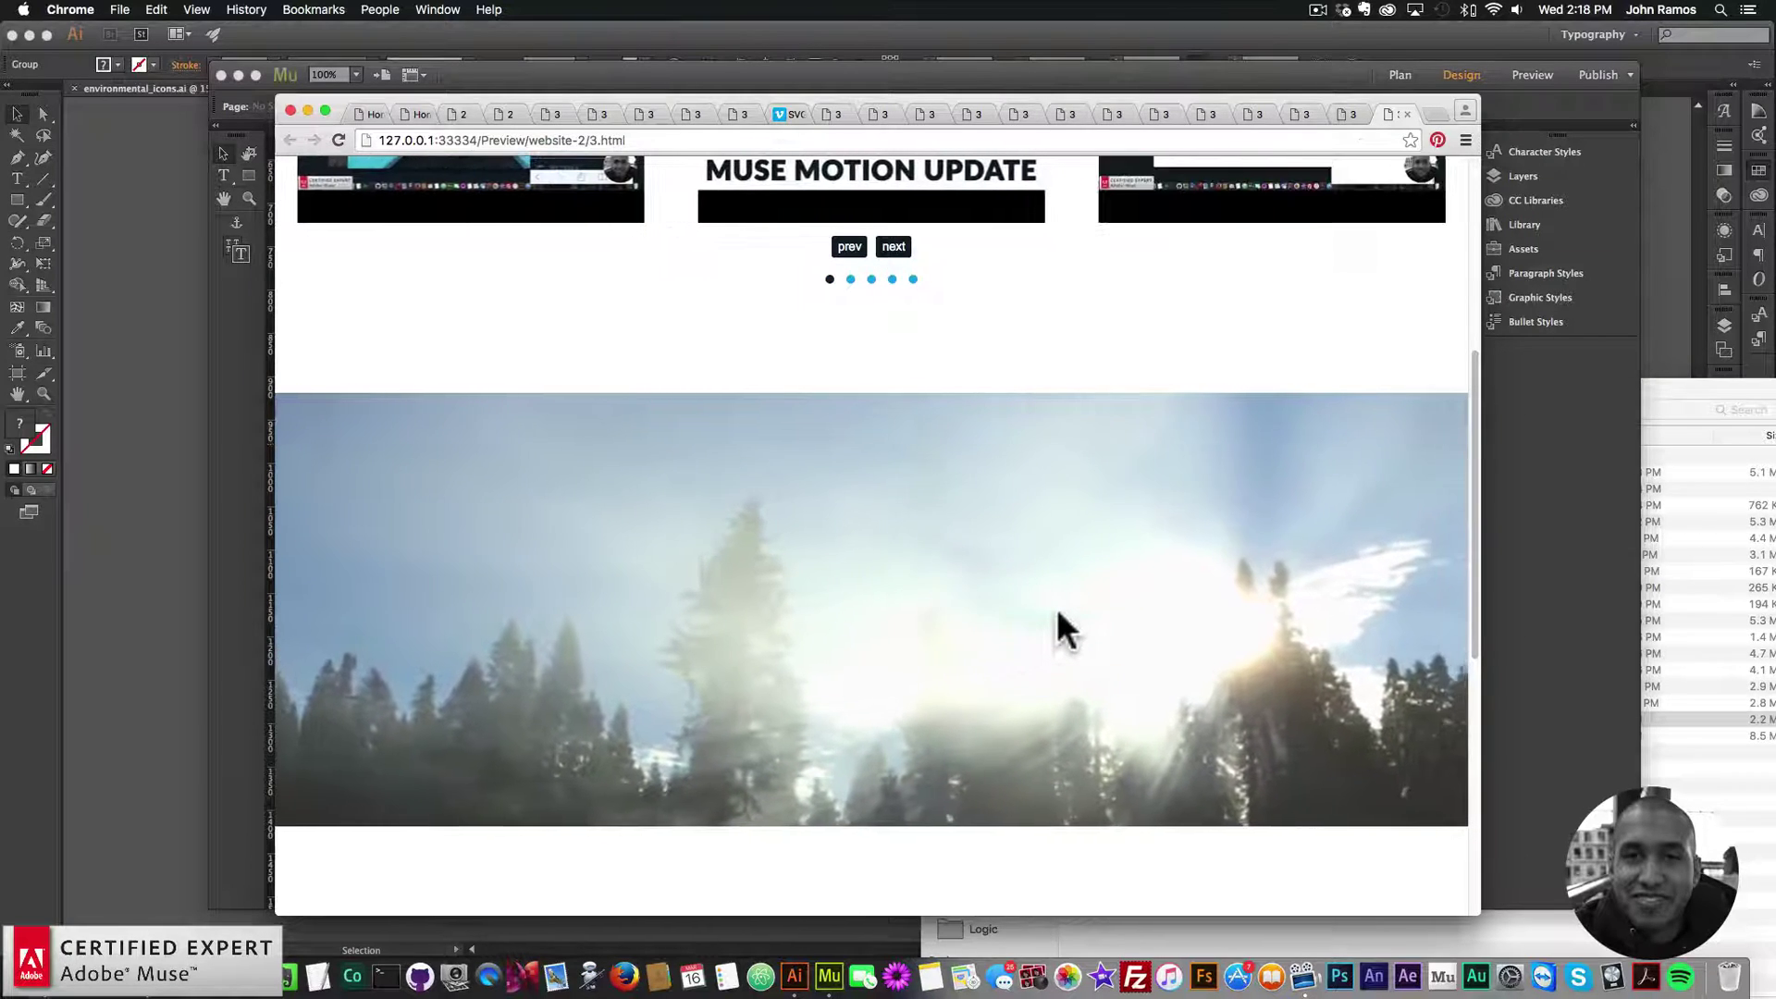
pyautogui.scroll(1, 1052, 603)
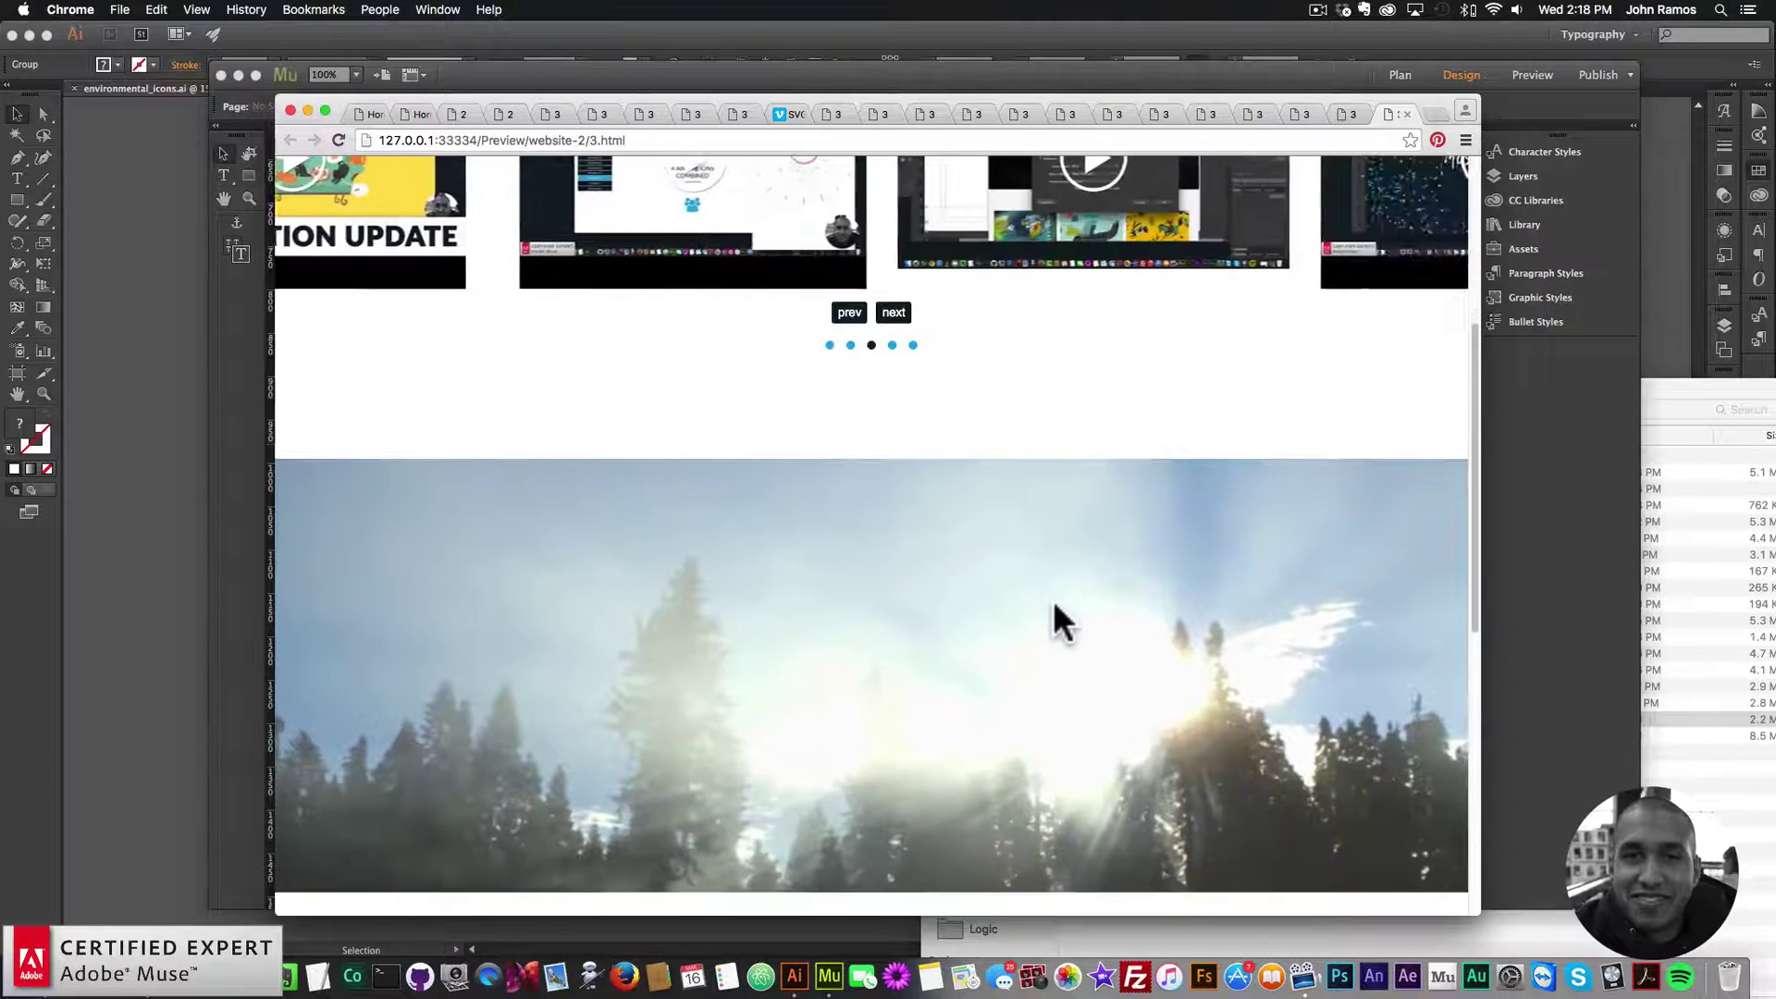
pyautogui.scroll(-2, 1054, 601)
pyautogui.click(1545, 583)
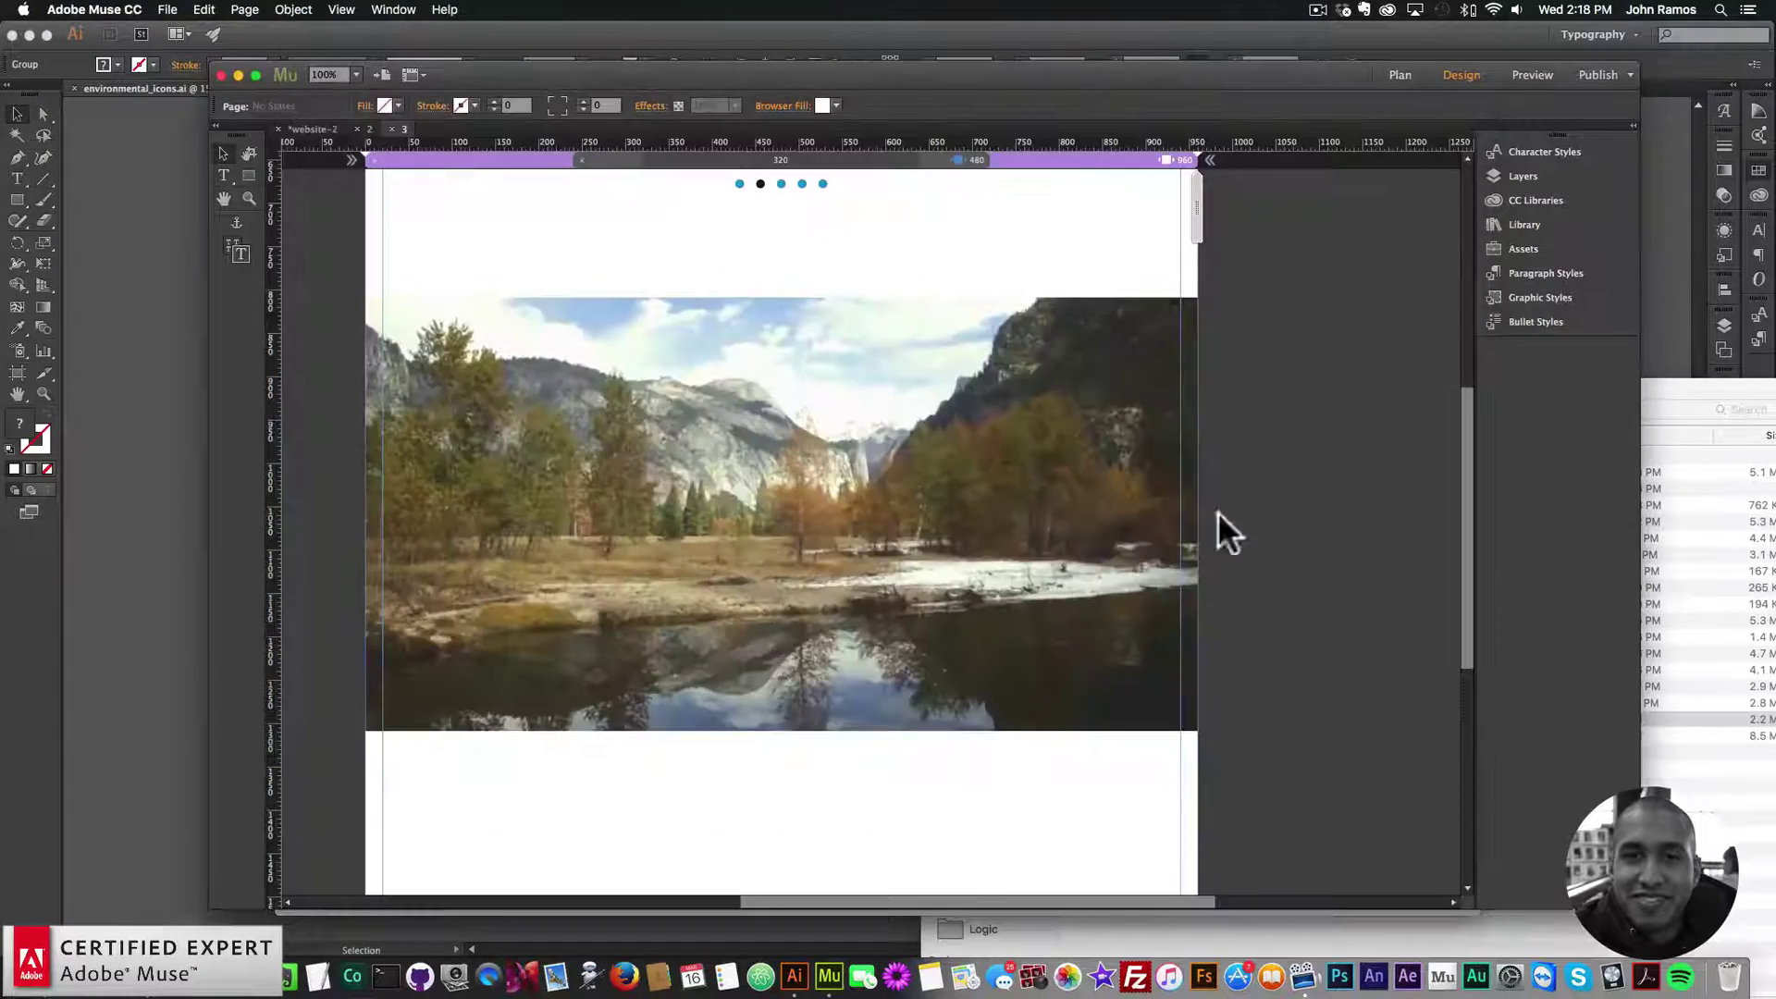
# - Copy the trees icon from Illustrator into Muse and place it over the video's lower-left edge at X 53, Y 1228
pyautogui.click(286, 976)
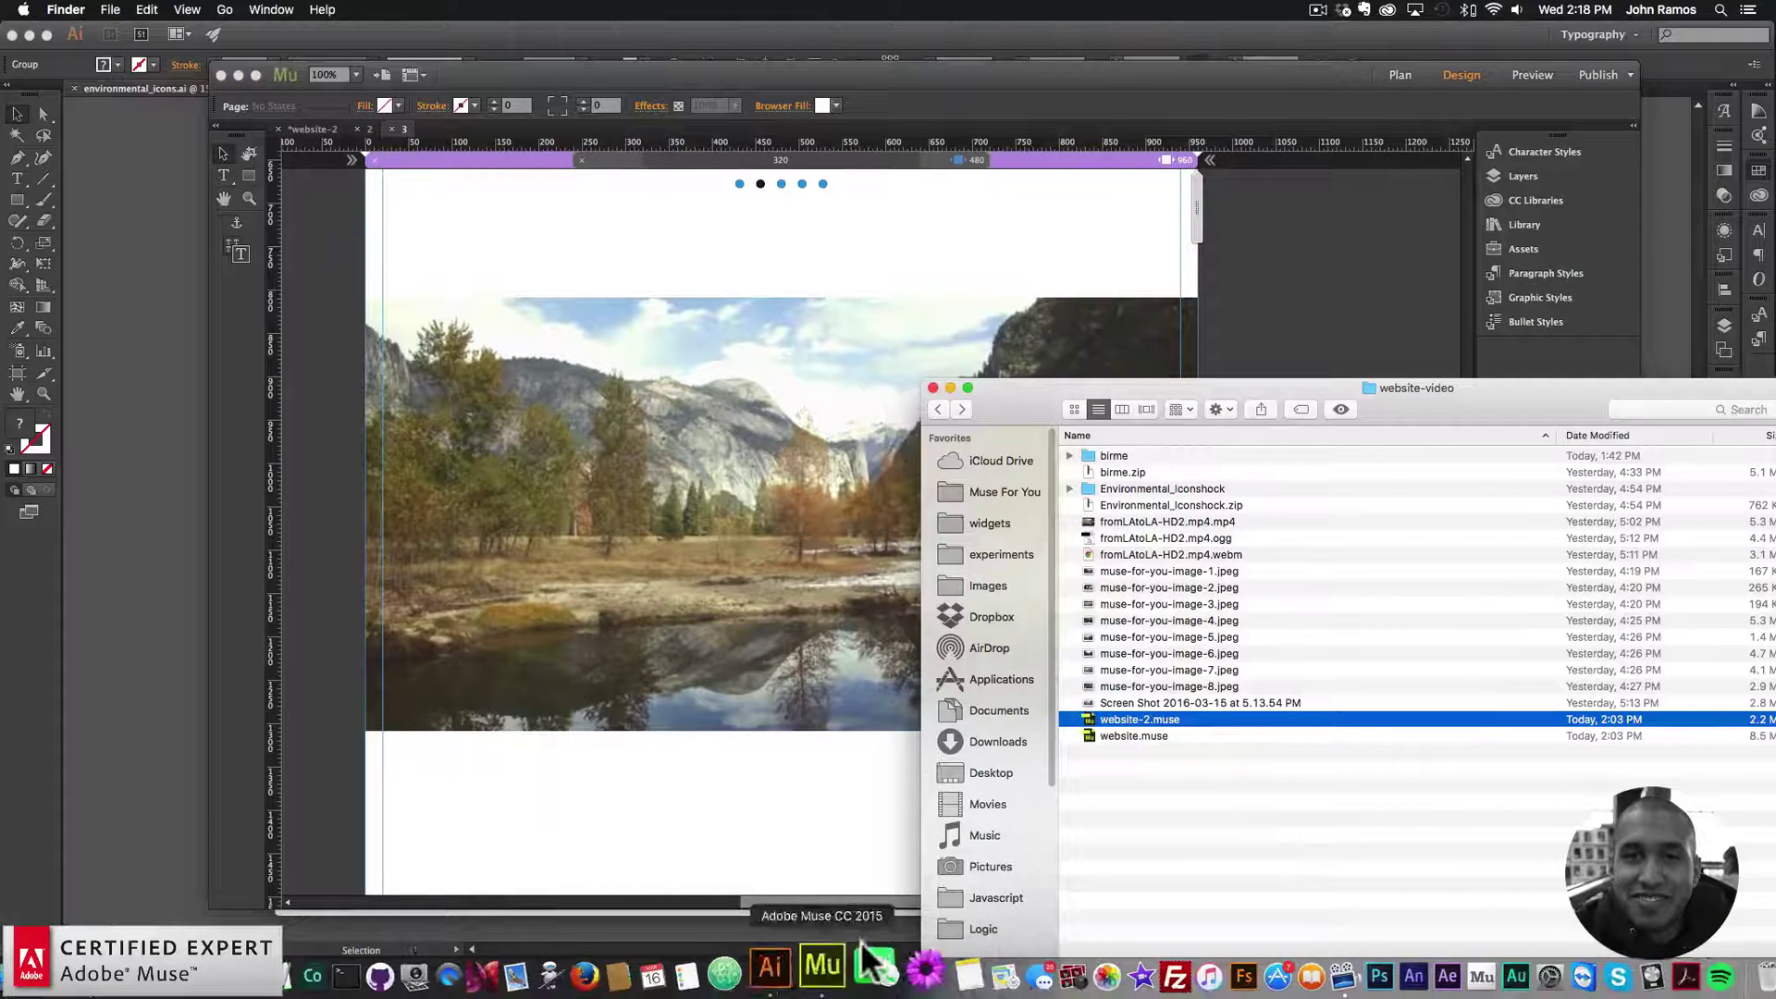
pyautogui.click(768, 966)
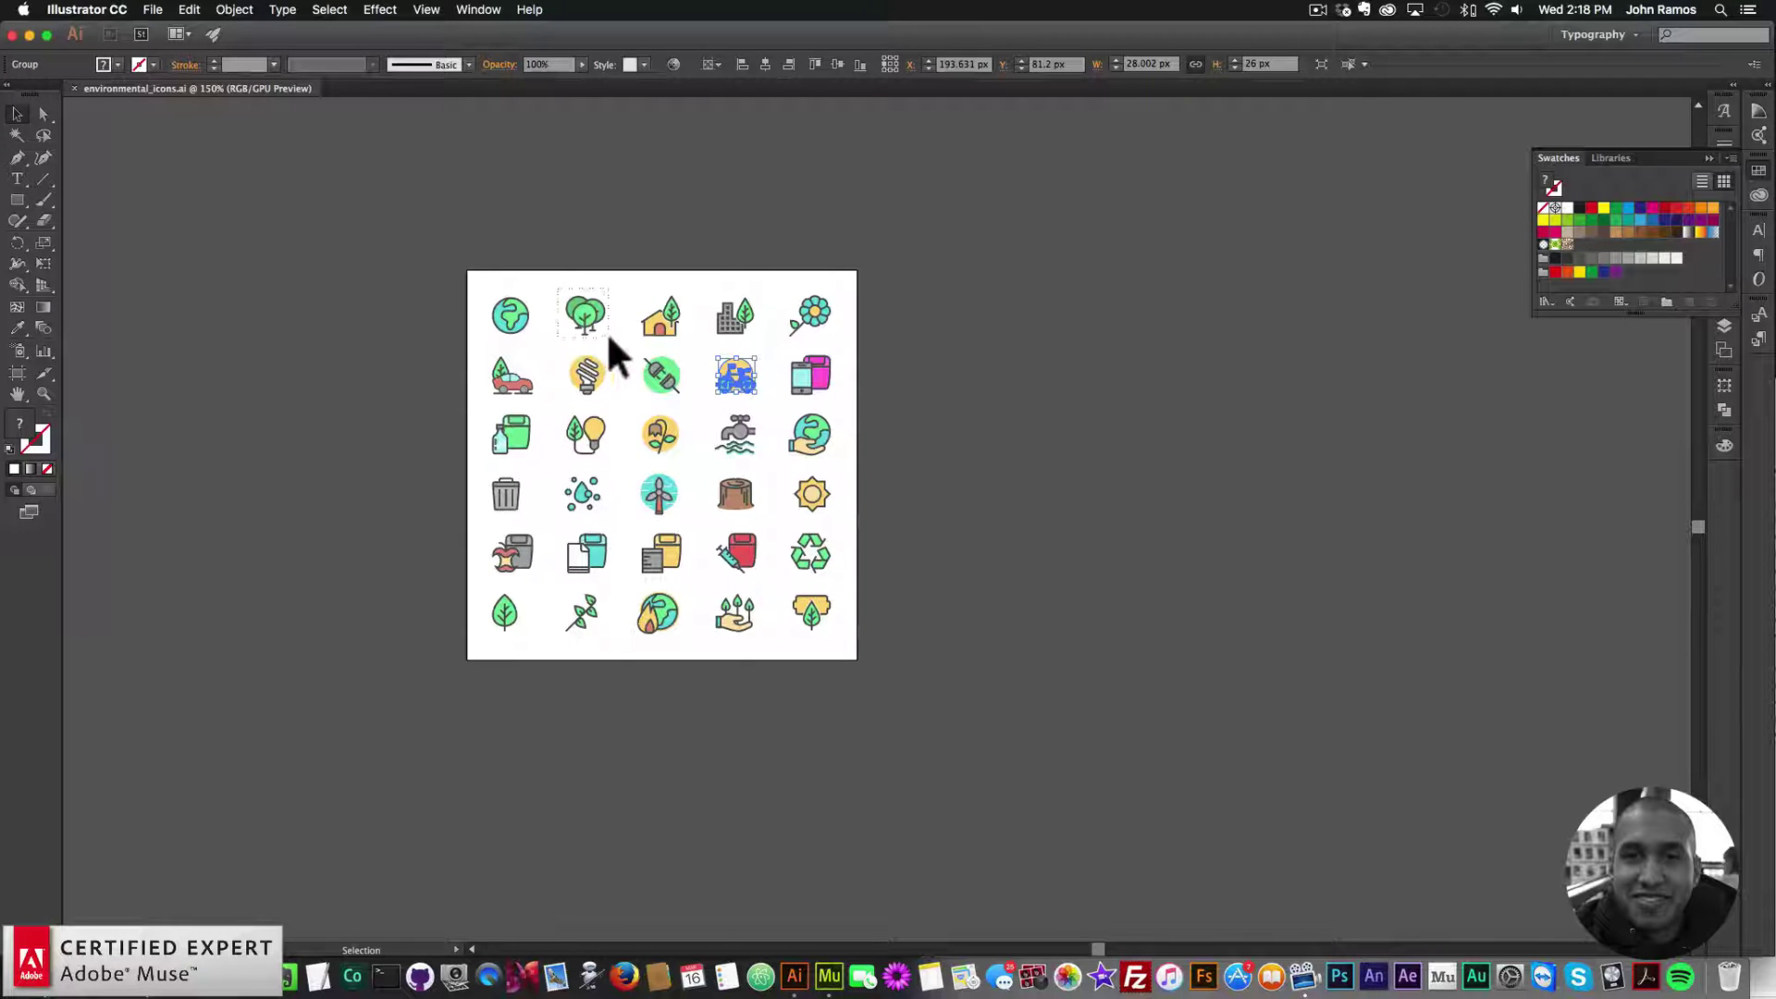
pyautogui.press('cmd+c')
pyautogui.click(841, 953)
pyautogui.press('cmd+v')
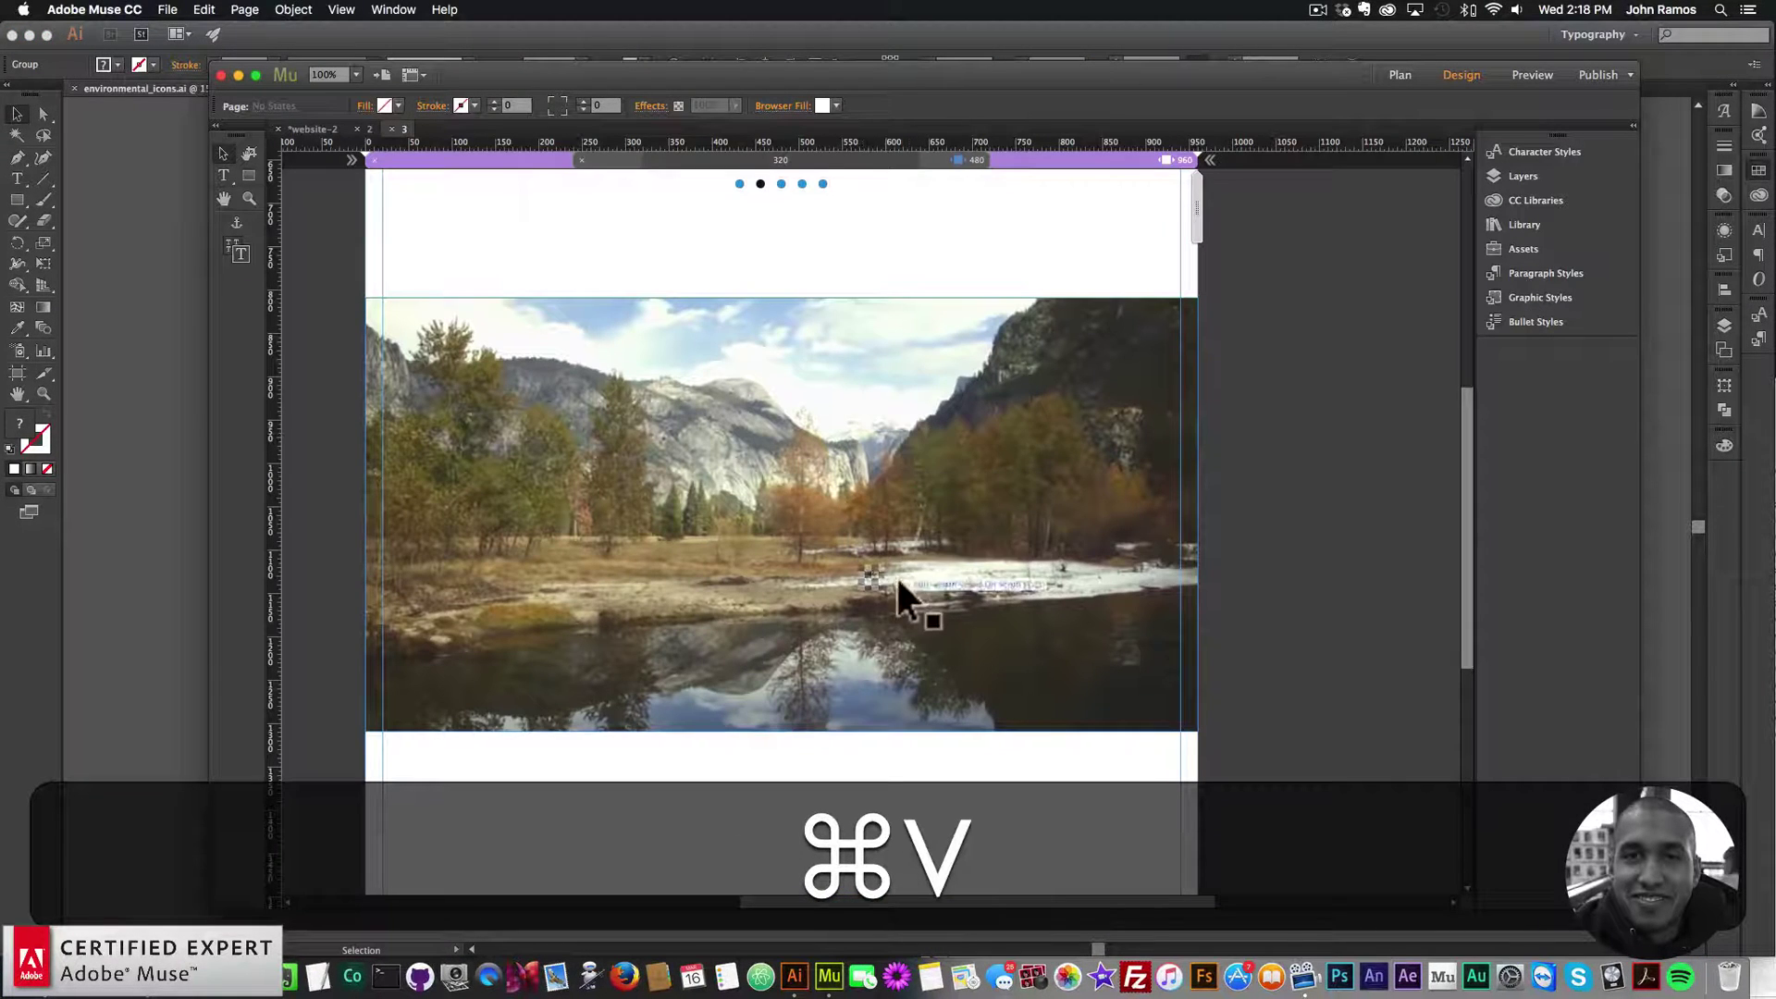
pyautogui.moveTo(425, 703); pyautogui.dragTo(508, 753)
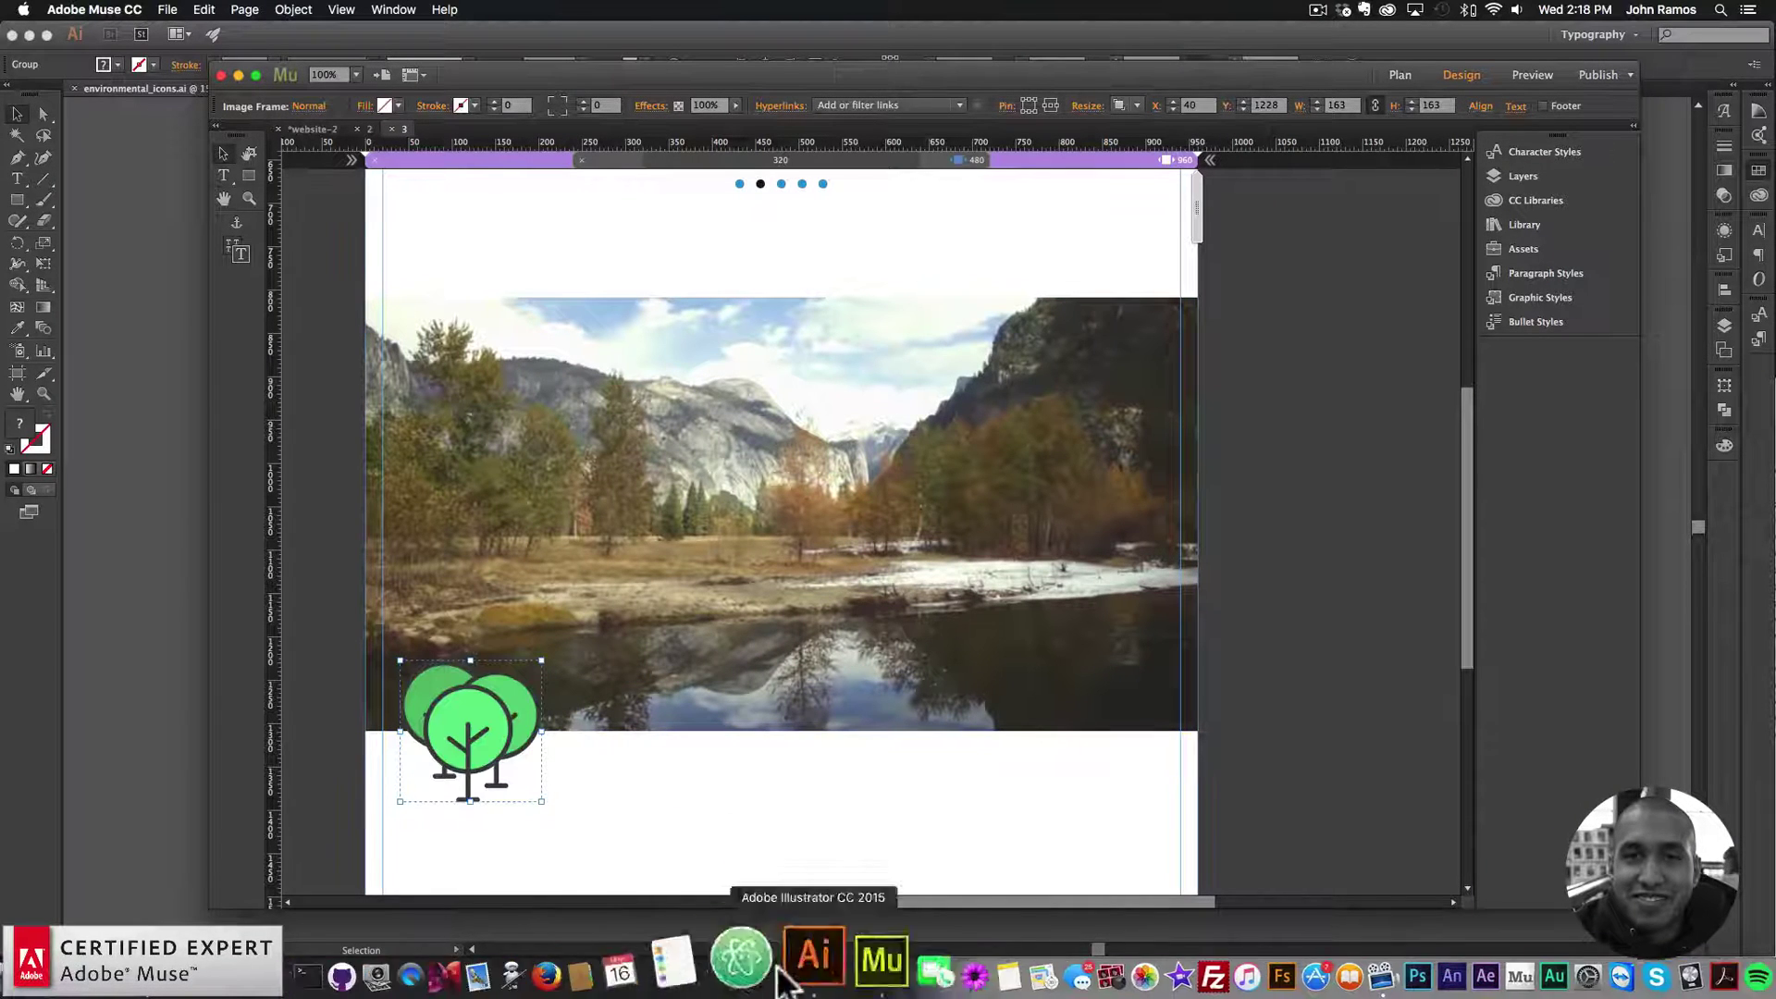
pyautogui.hotkey('shift', 'Right')
pyautogui.press('Right')
pyautogui.press('Right')
pyautogui.press('Right')
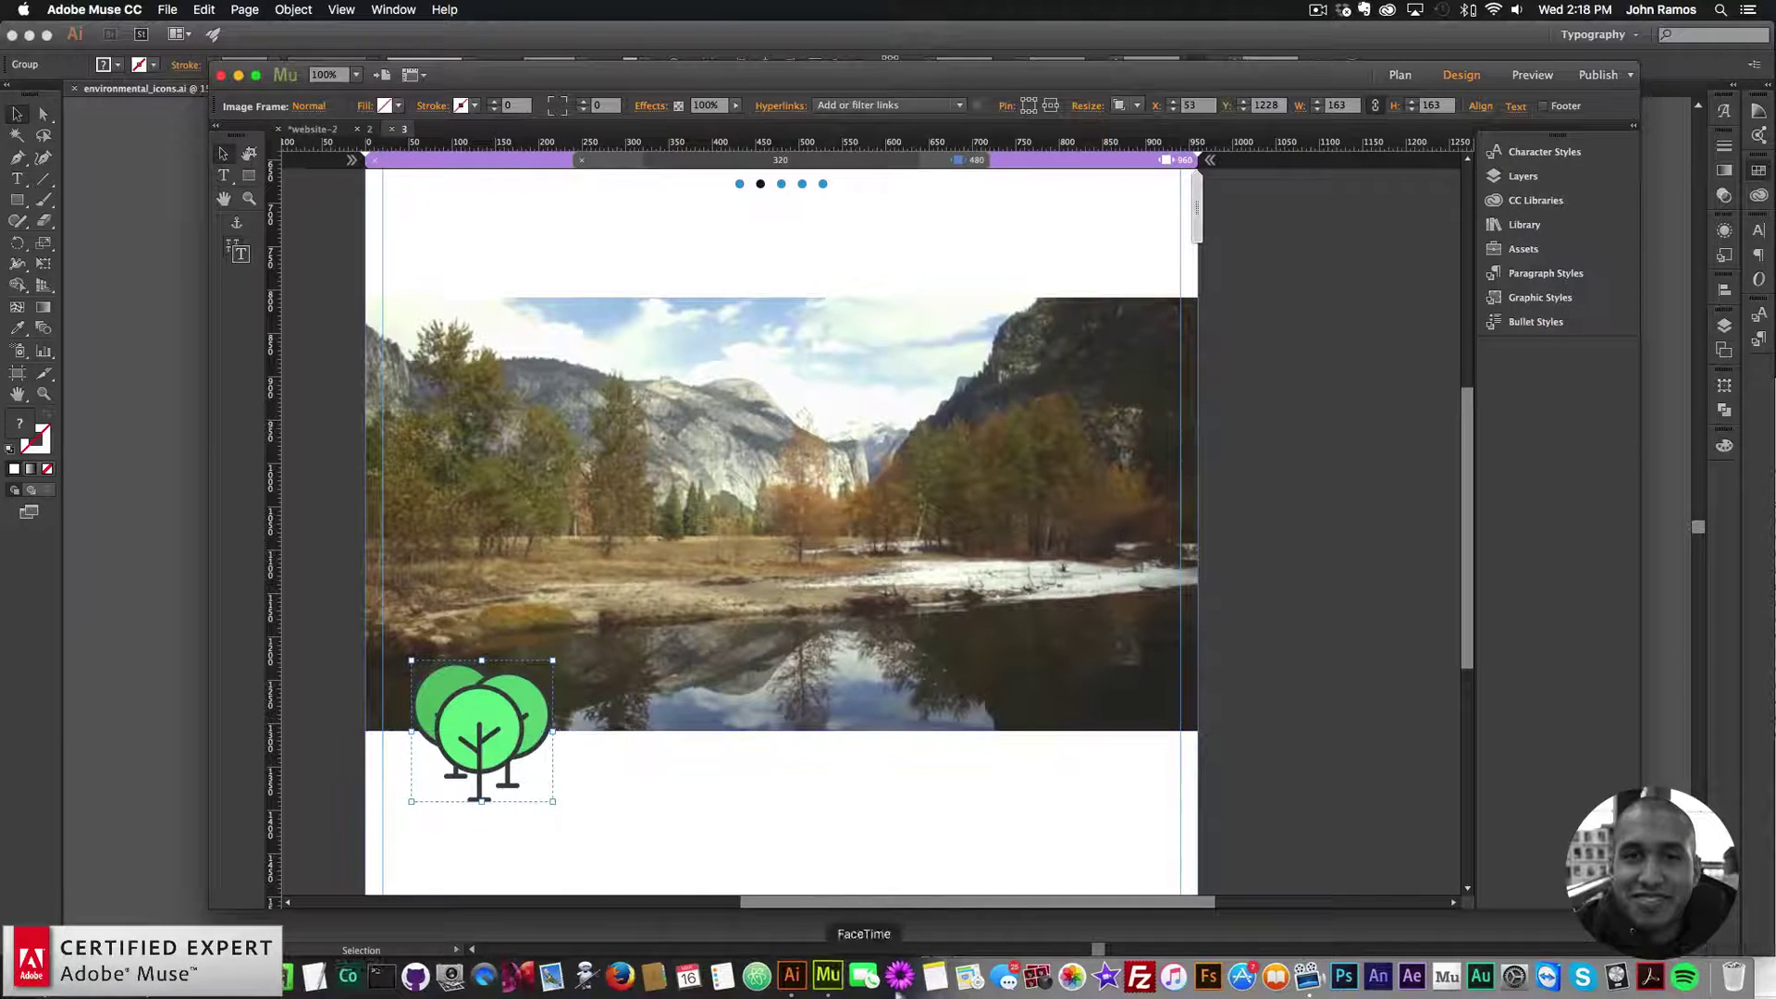
# - Copy the sun icon from Illustrator into Muse, place it over the video's upper-right edge and scale it to about 123 px
pyautogui.click(801, 979)
pyautogui.click(812, 495)
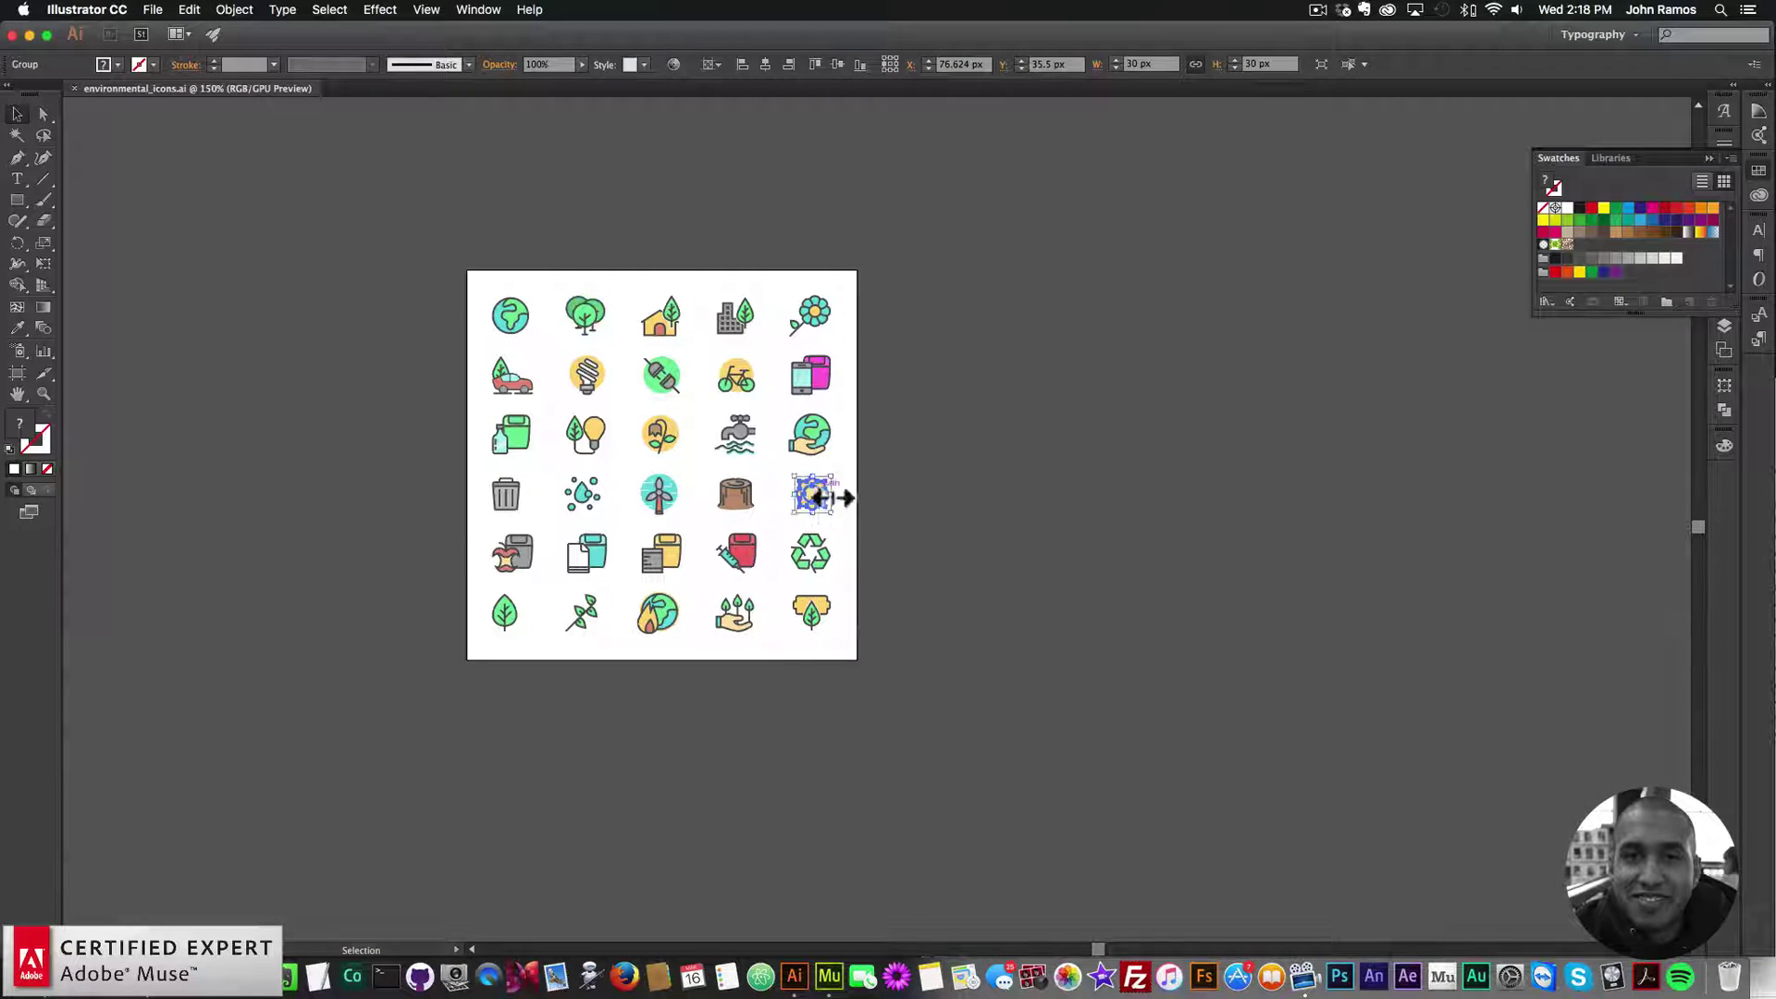
pyautogui.press('super+c')
pyautogui.click(828, 976)
pyautogui.press('super+v')
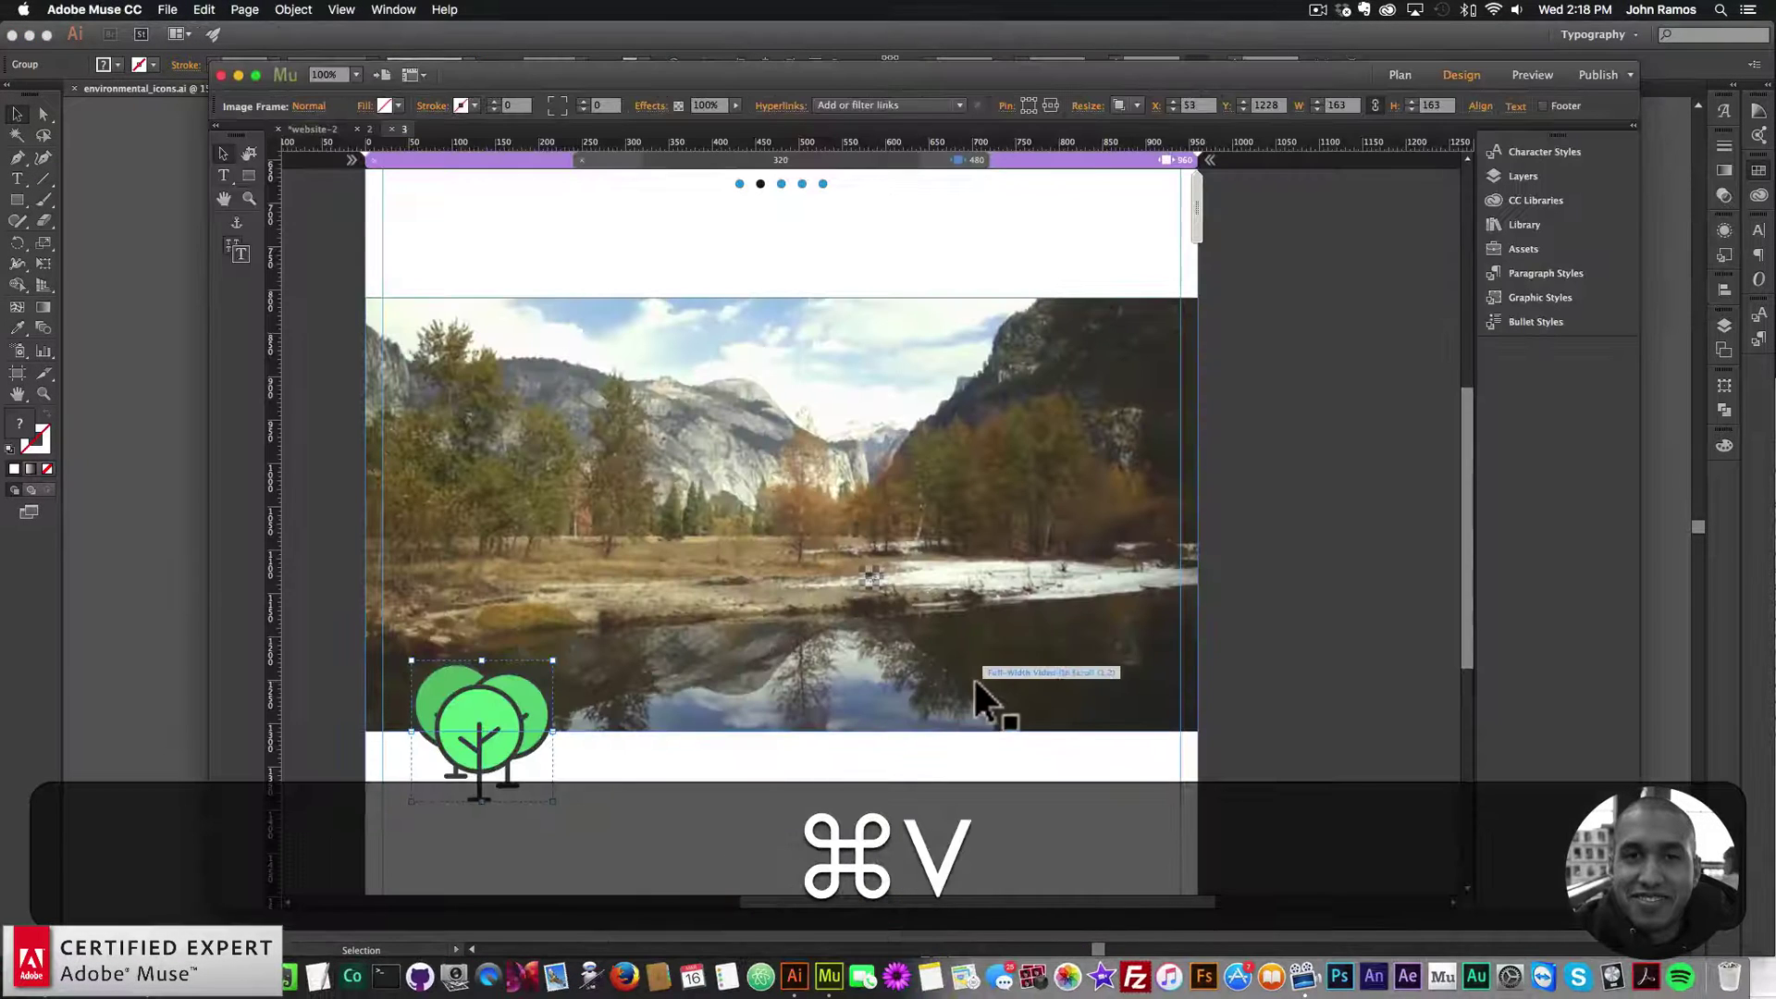
pyautogui.moveTo(859, 566); pyautogui.dragTo(1071, 314)
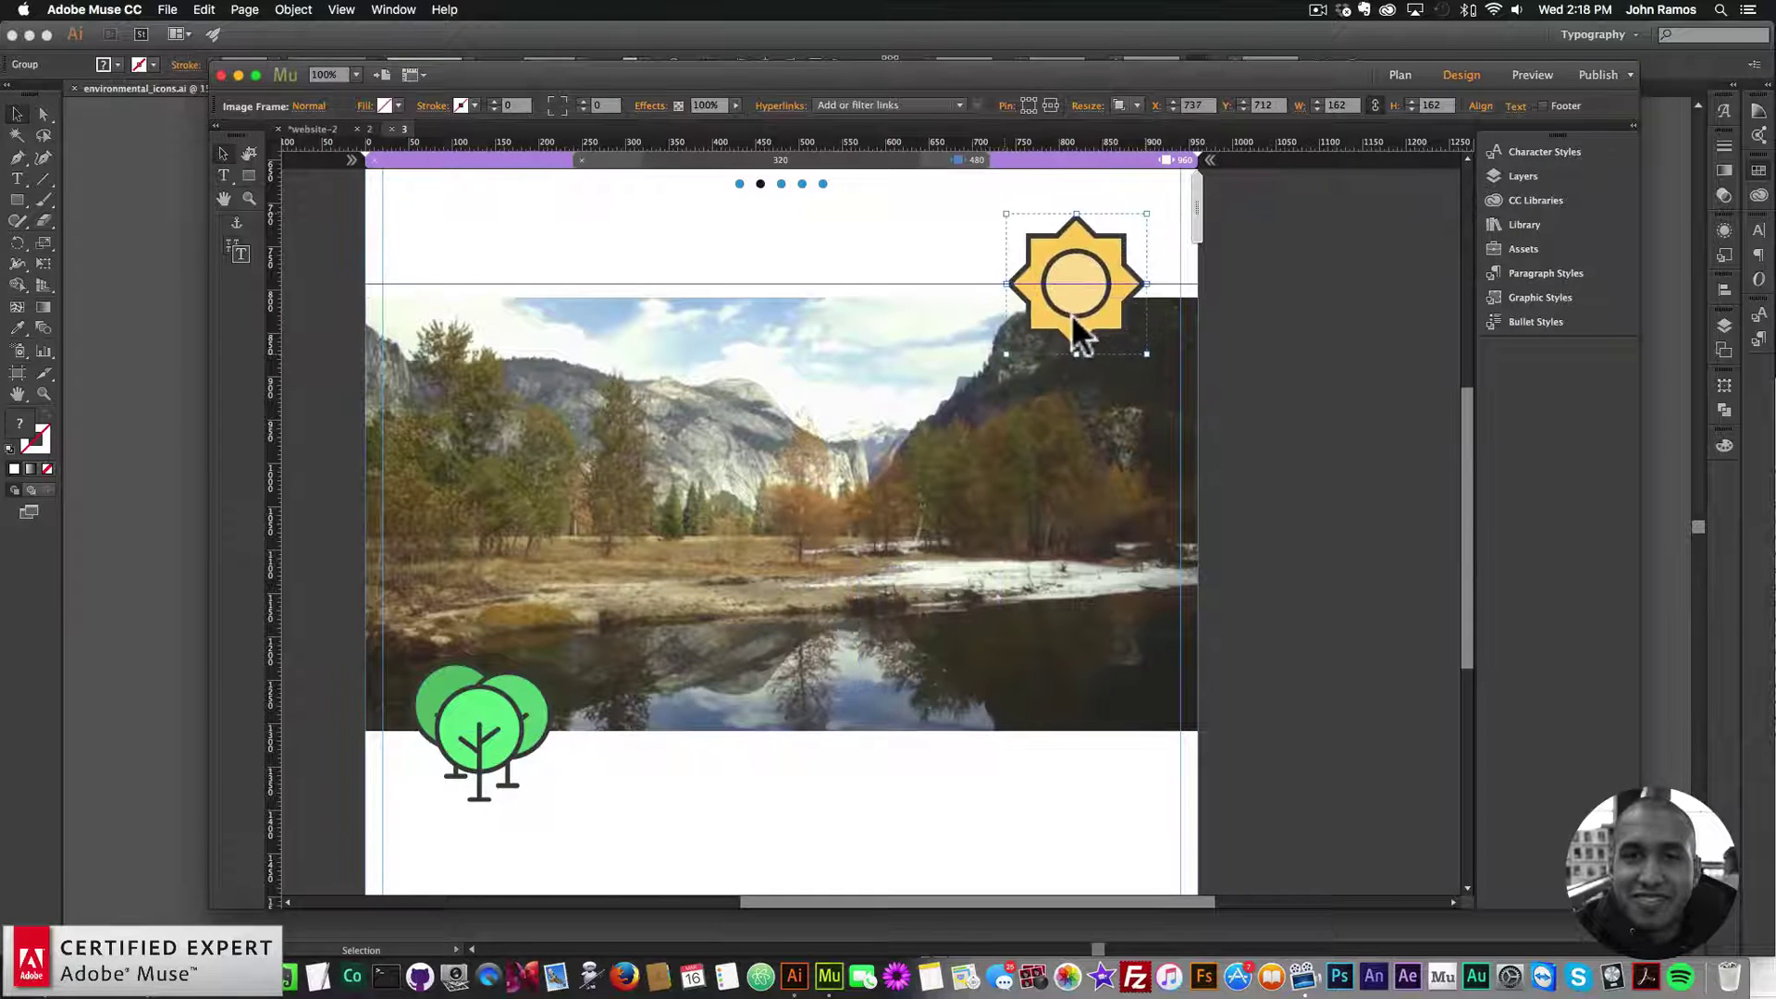
pyautogui.scroll(5, 1072, 317)
pyautogui.moveTo(1146, 694); pyautogui.dragTo(1113, 659)
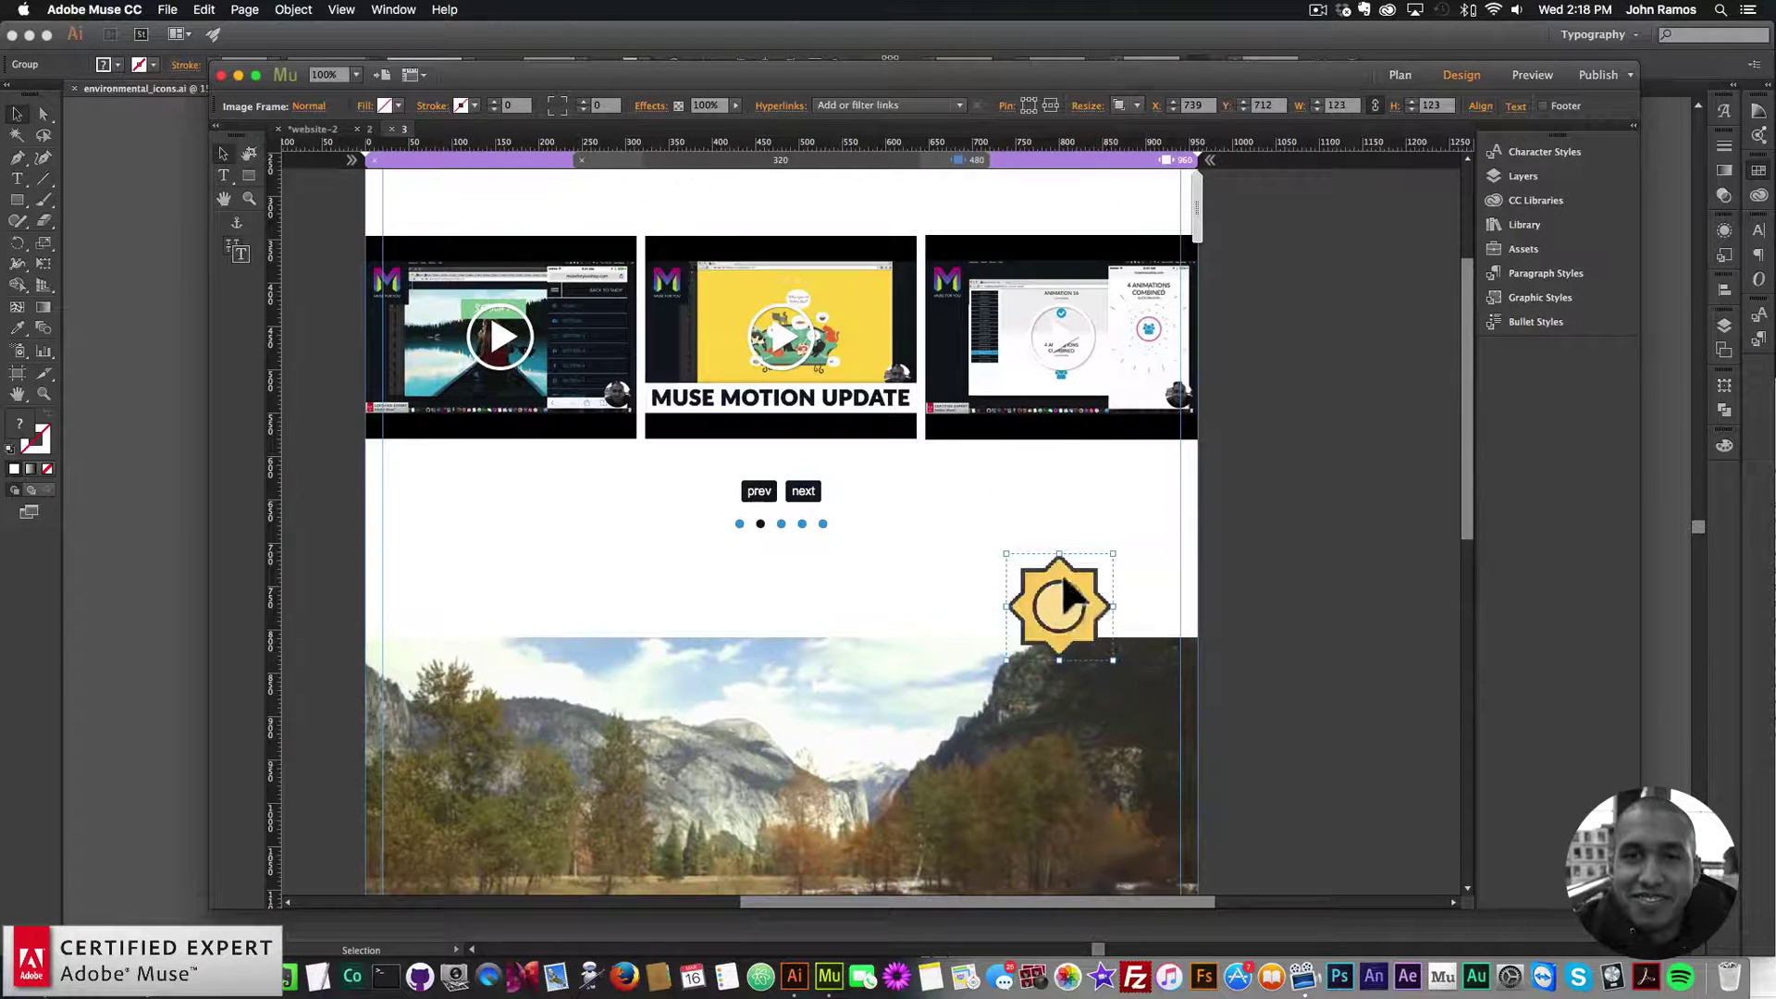
# - Move the sun icon slightly down and to the right over the video's upper edge, to X 765, Y 738
pyautogui.moveTo(1064, 592); pyautogui.dragTo(1086, 614)
pyautogui.scroll(5, 1075, 590)
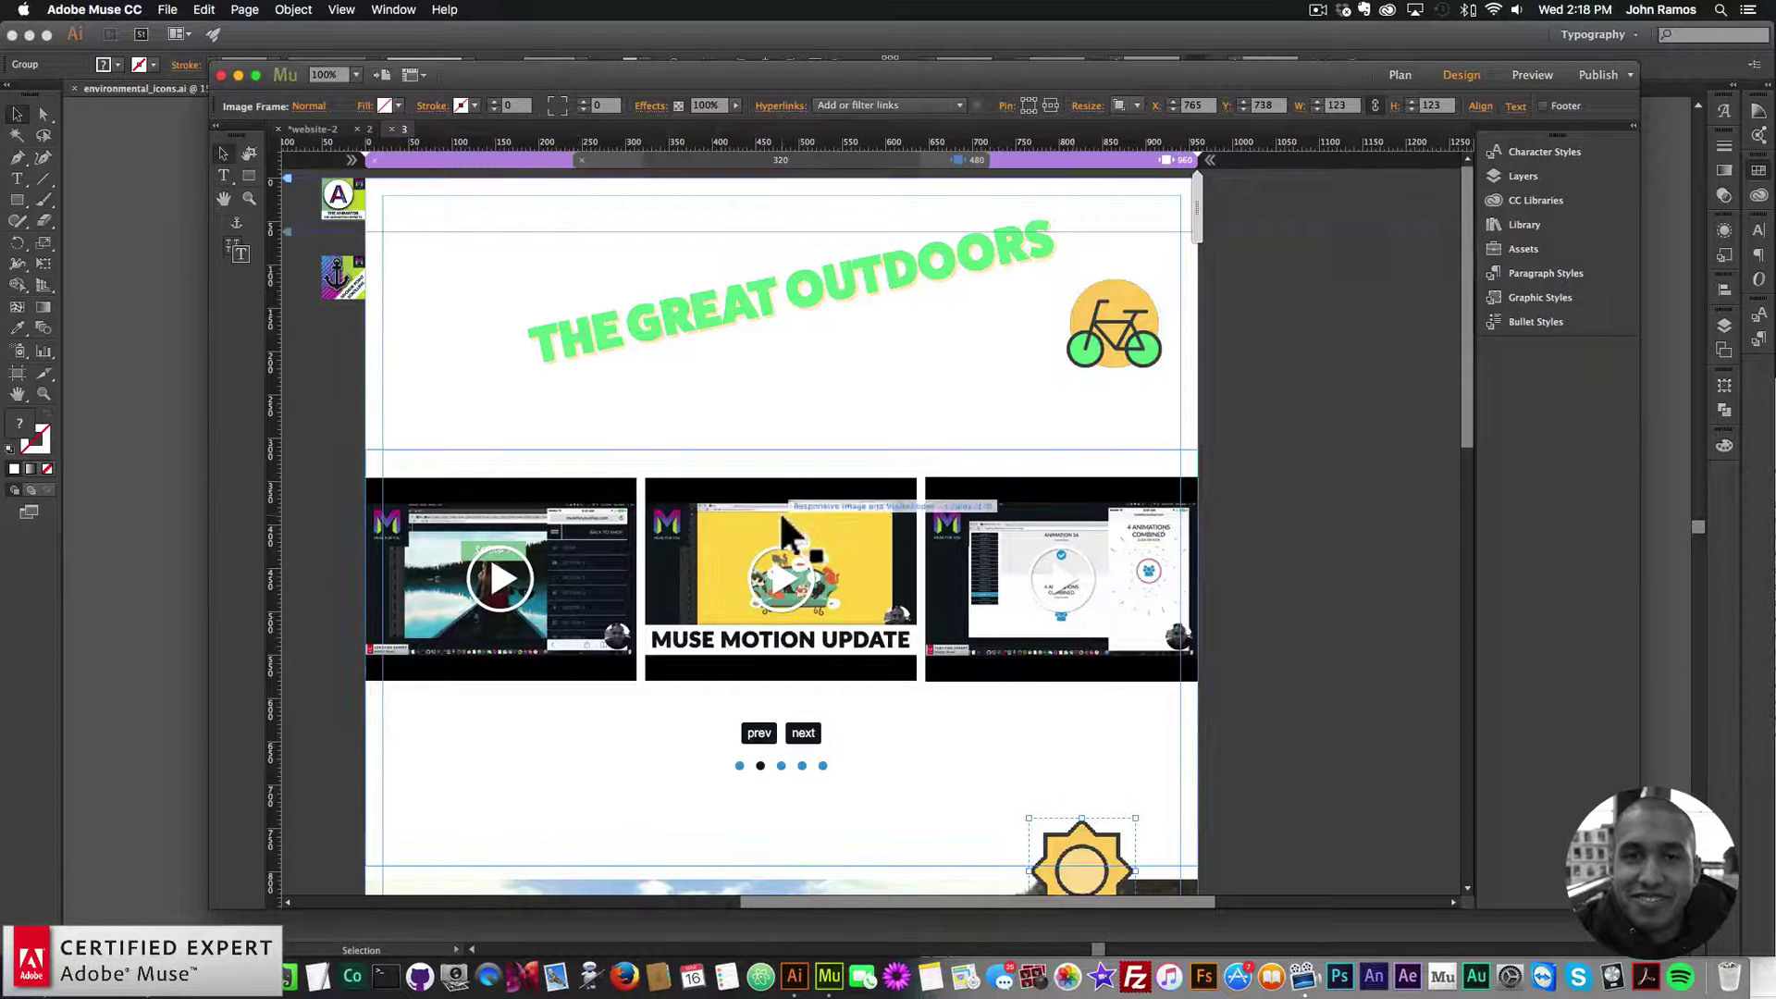
# - Add the Wave Menu Widget 1.1 from the library and place it outside the page's left edge at X -50, Y 168
pyautogui.click(1525, 223)
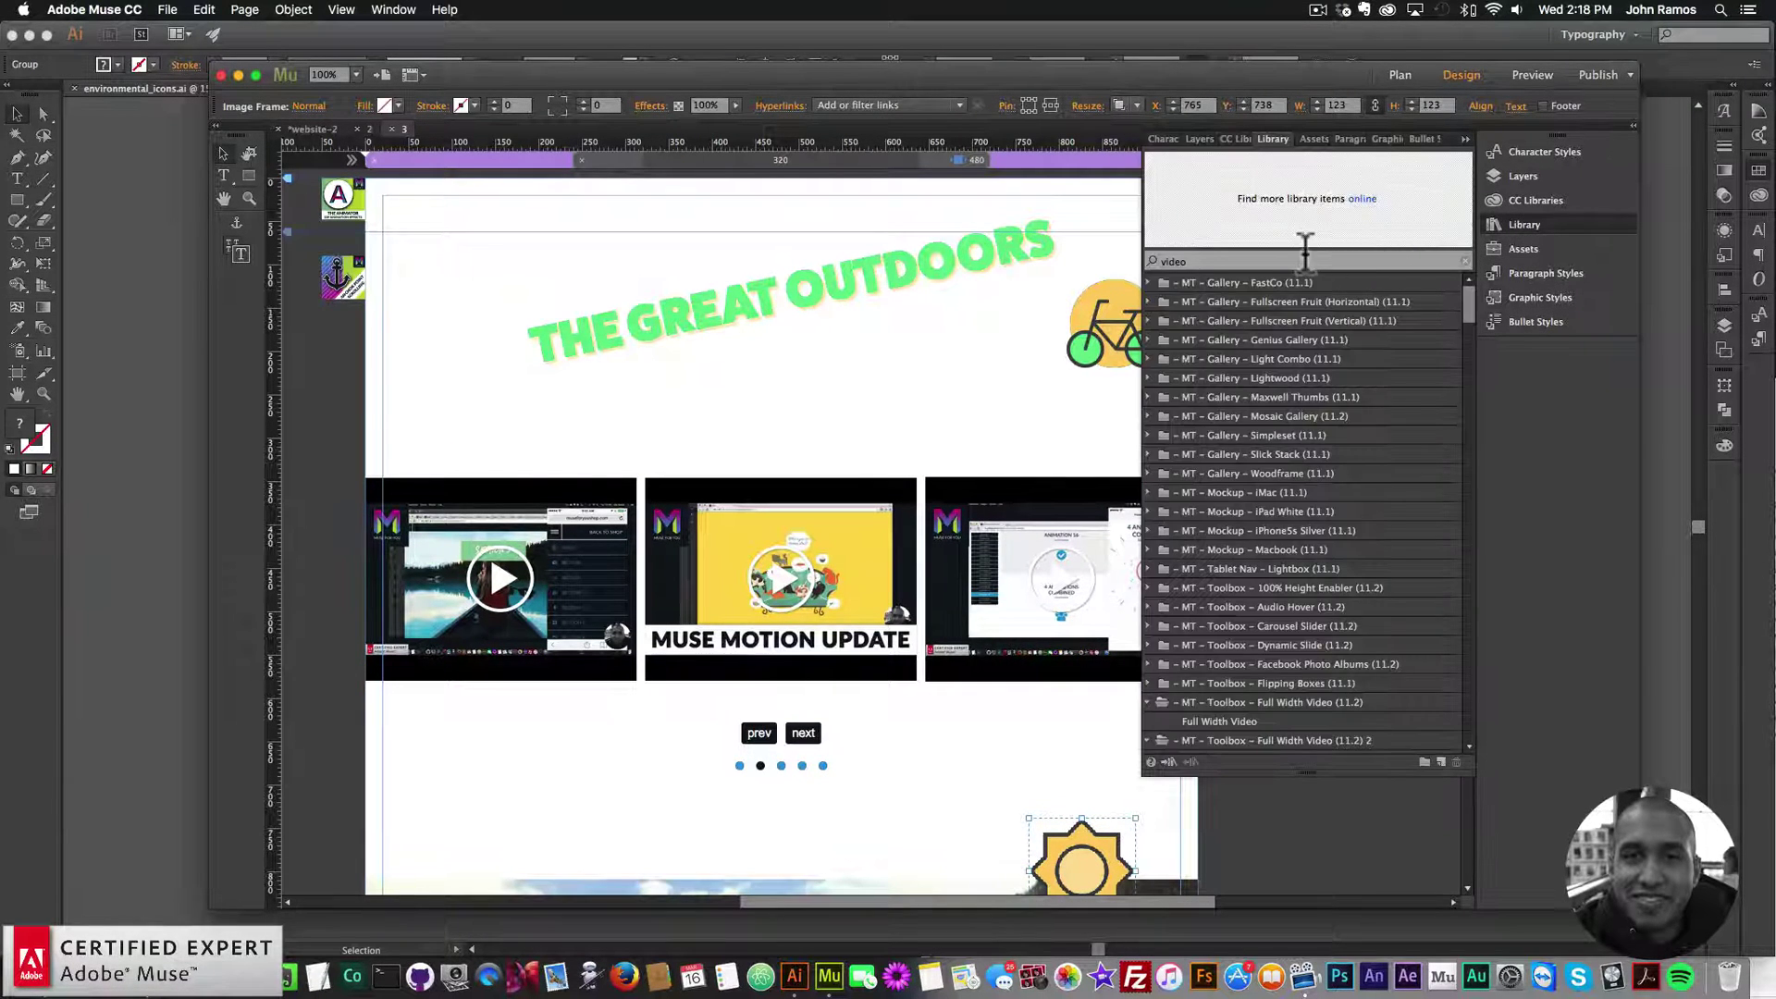
pyautogui.click(1304, 259)
pyautogui.write('wave men')
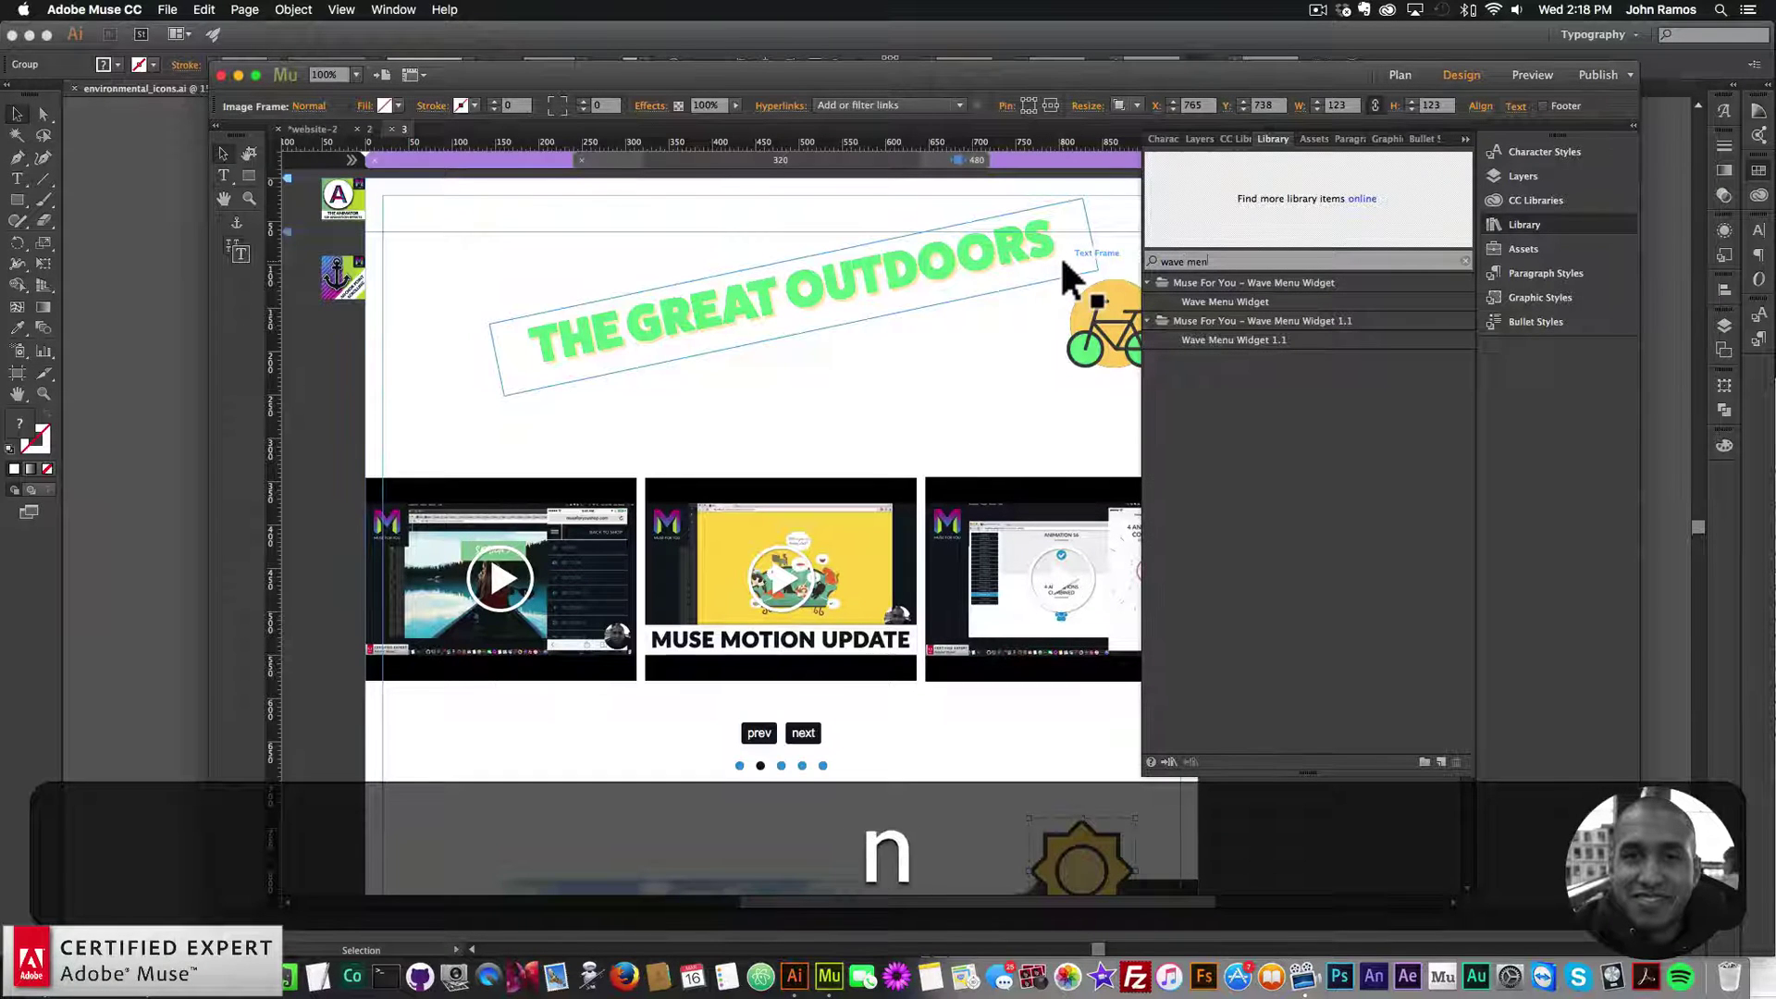
pyautogui.write('u')
pyautogui.click(1217, 338)
pyautogui.moveTo(1217, 338); pyautogui.dragTo(329, 318)
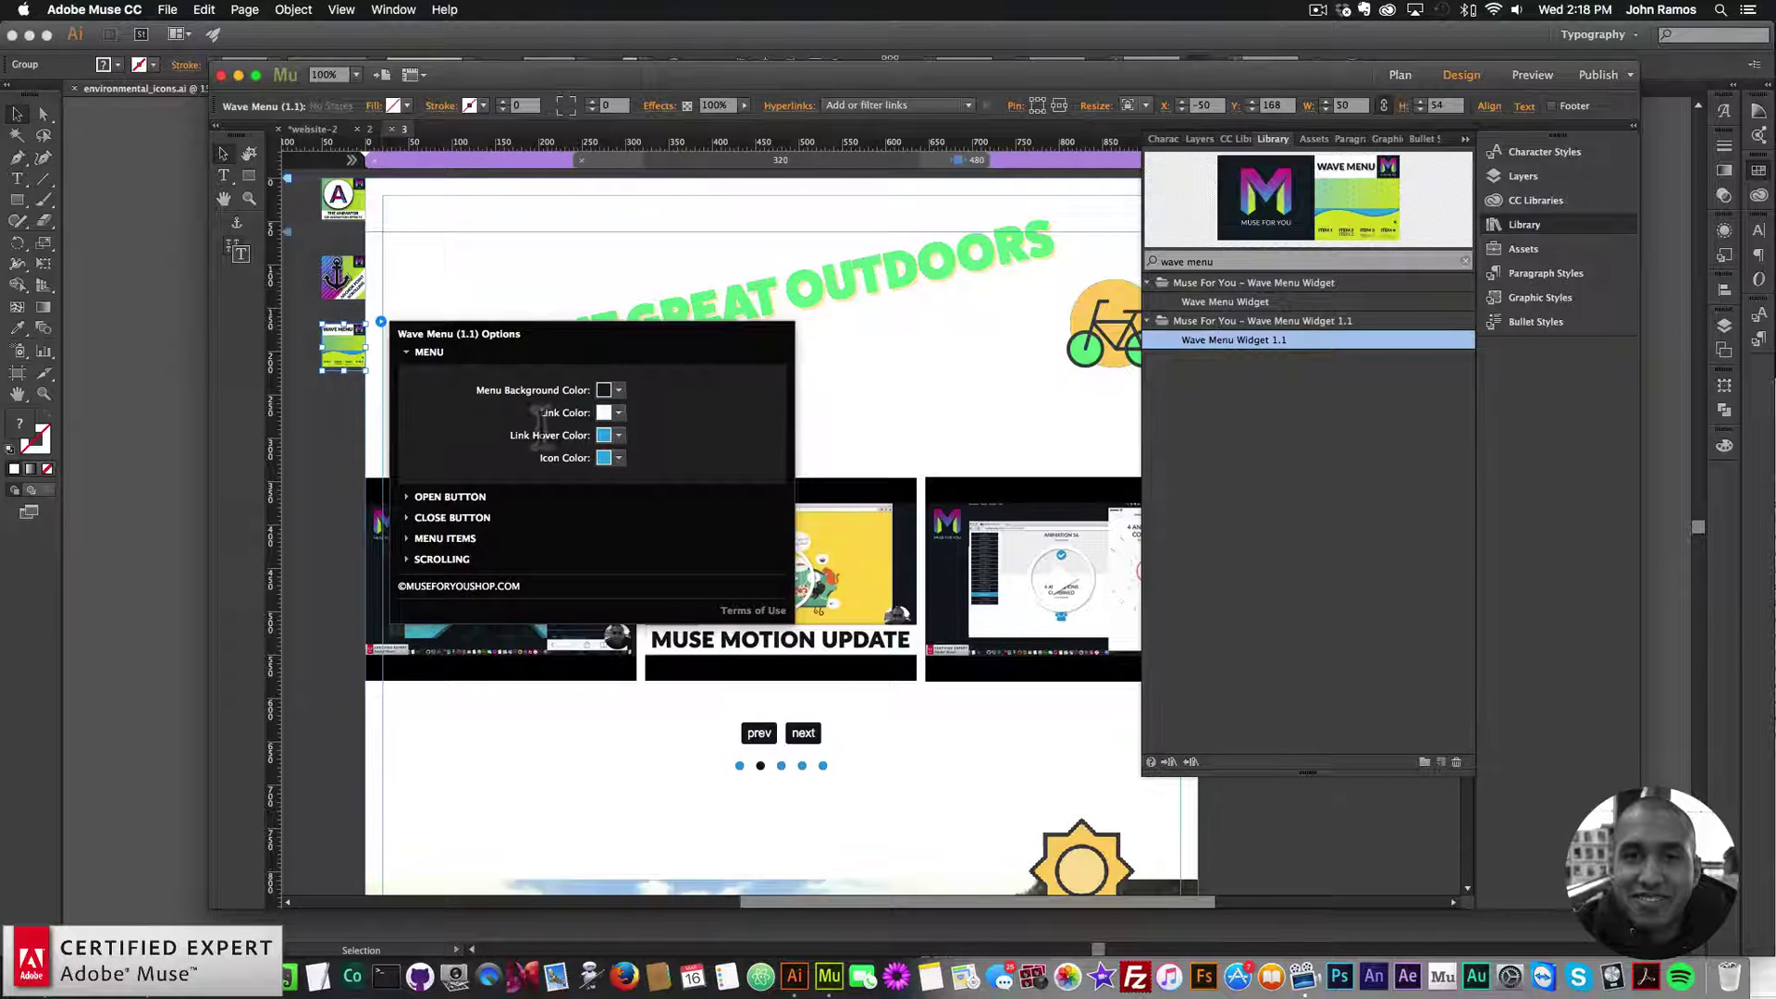
pyautogui.moveTo(348, 344); pyautogui.dragTo(325, 346)
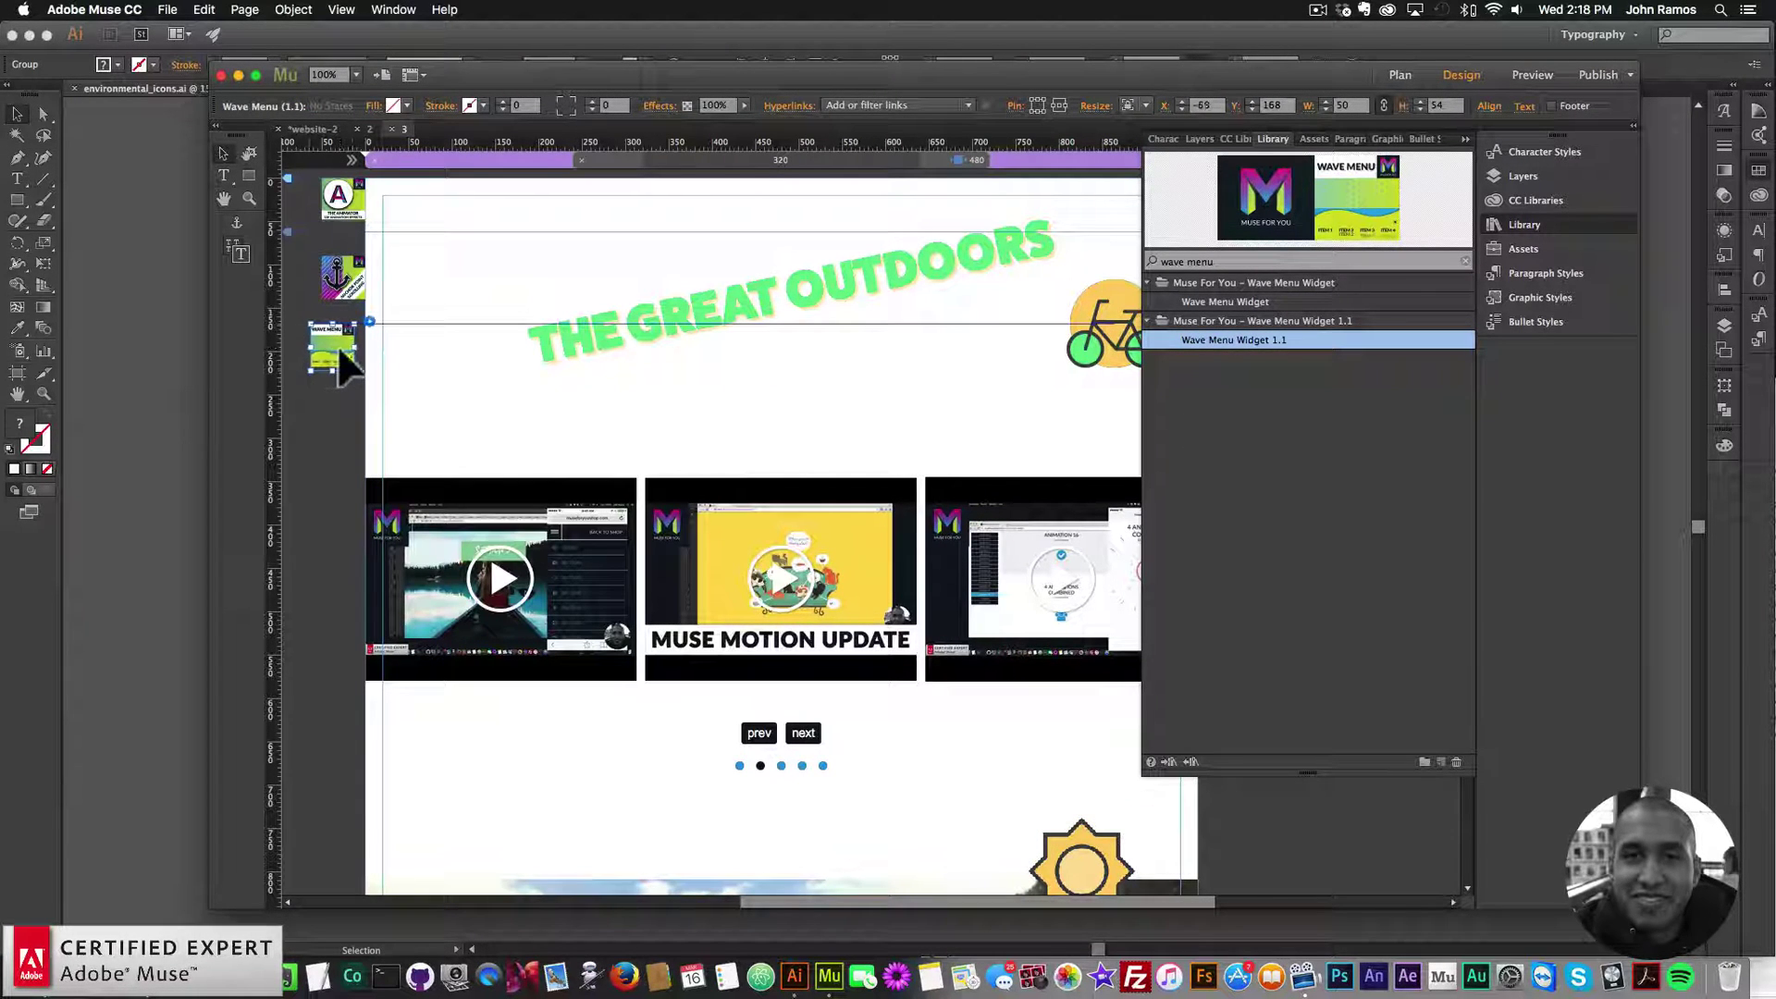
pyautogui.click(1509, 223)
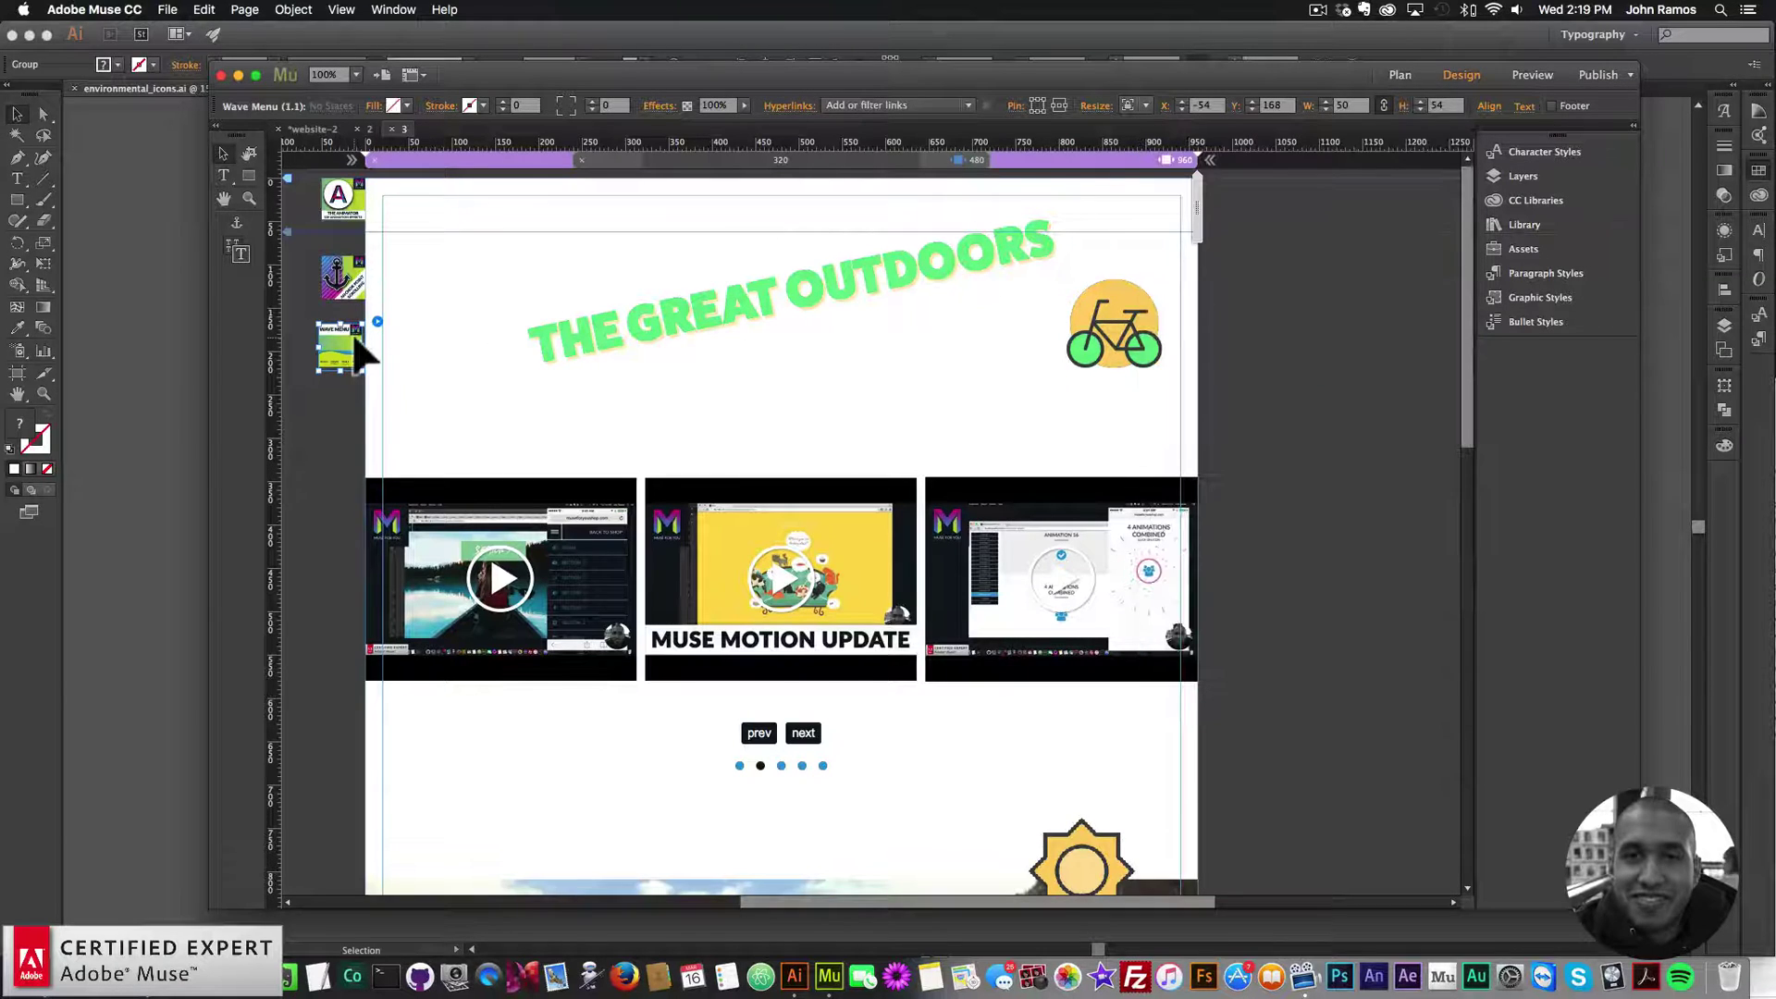
pyautogui.moveTo(359, 339); pyautogui.dragTo(375, 323)
# - Set the Wave Menu's background color to the heading's green, link hover color to the saved yellow and icon color to white
pyautogui.click(380, 321)
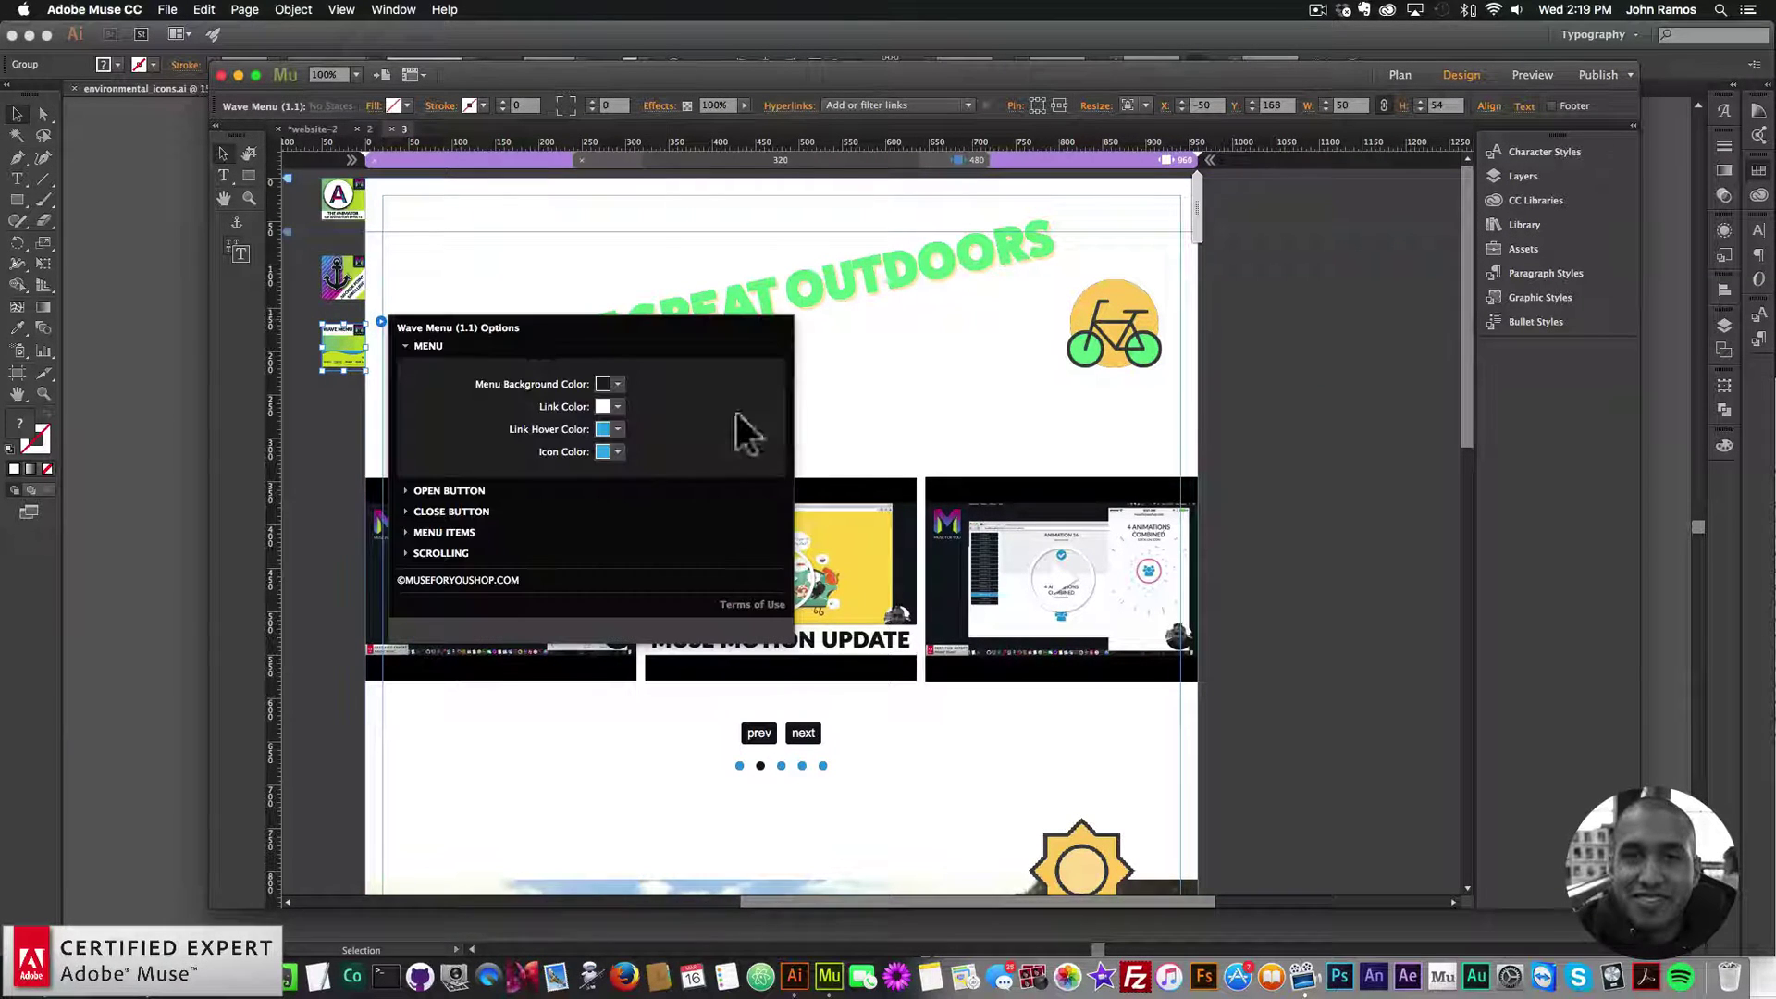
pyautogui.click(614, 383)
pyautogui.click(657, 490)
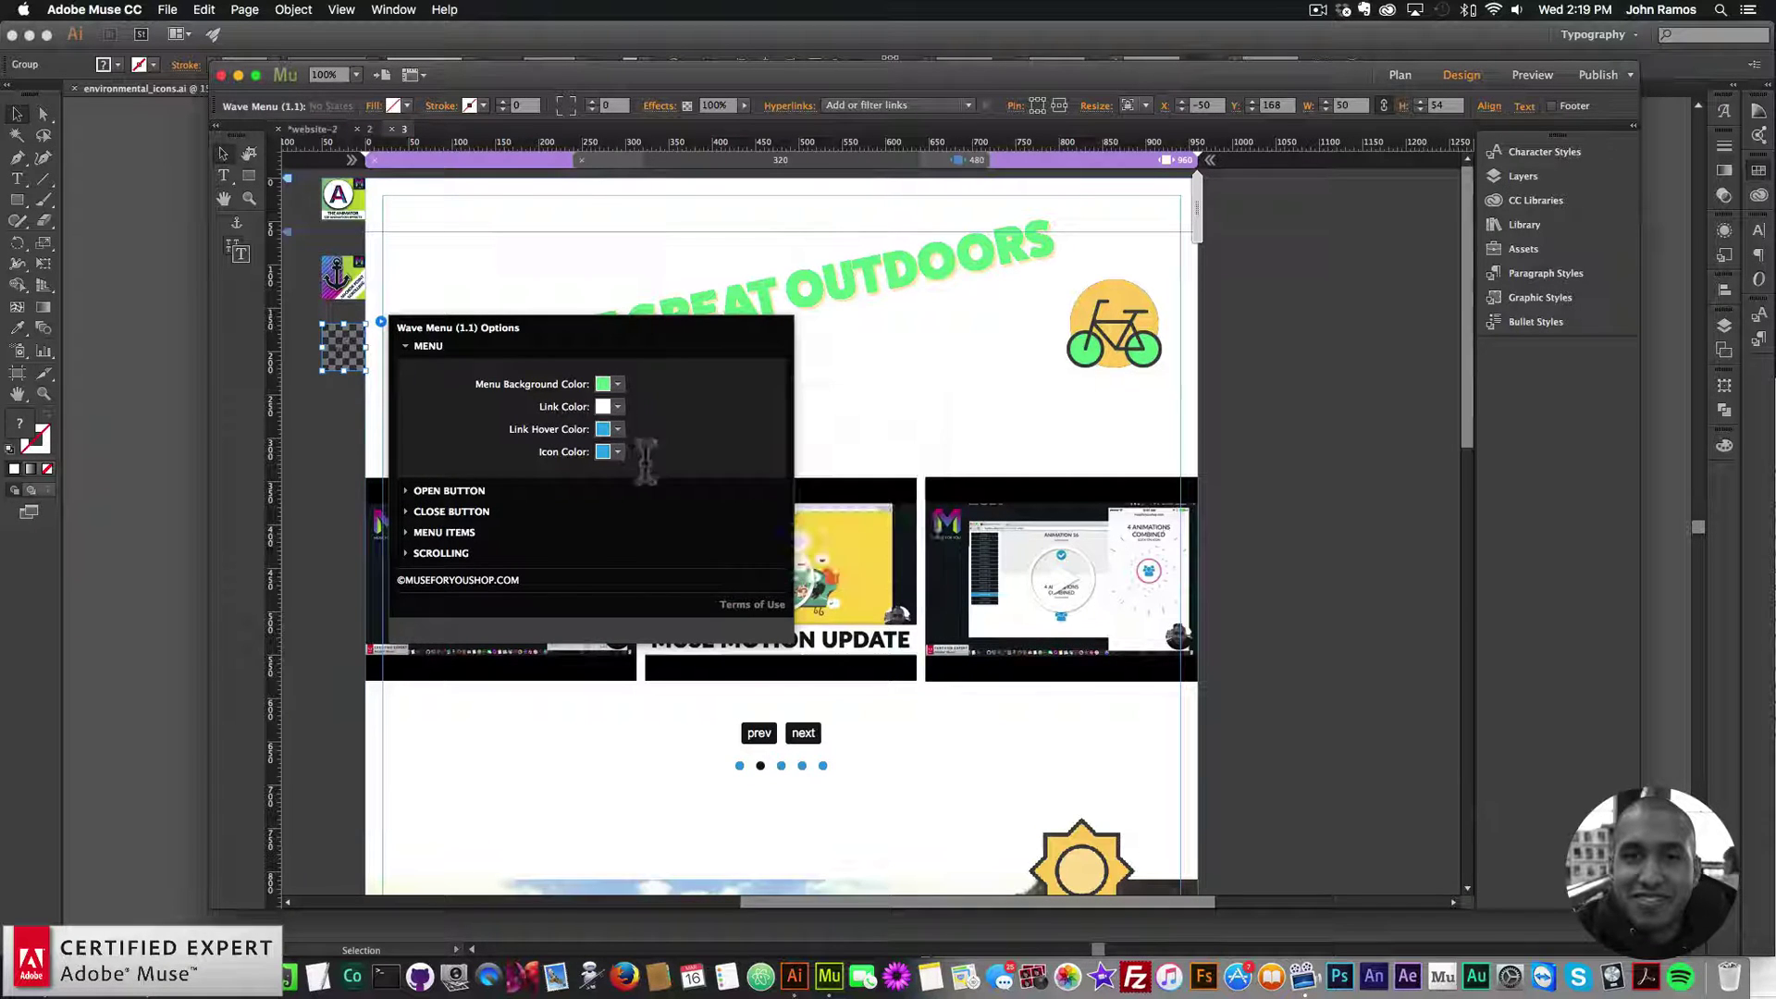
pyautogui.click(603, 428)
pyautogui.click(656, 508)
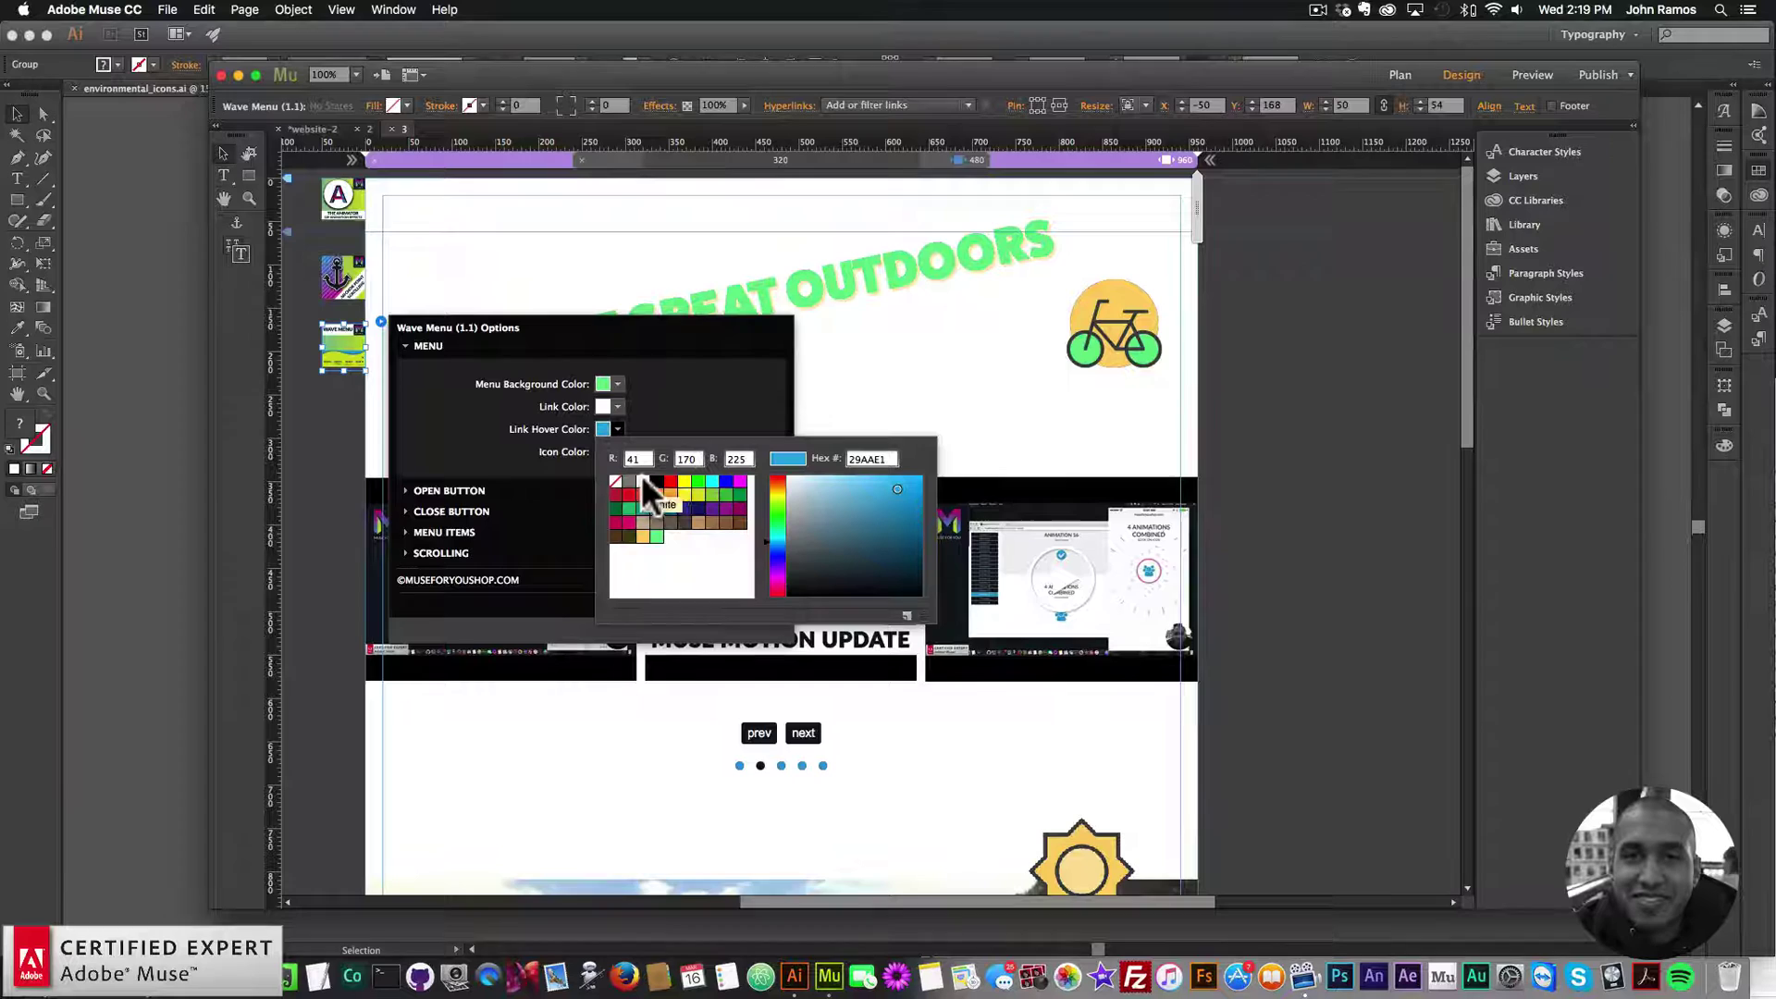
pyautogui.click(641, 535)
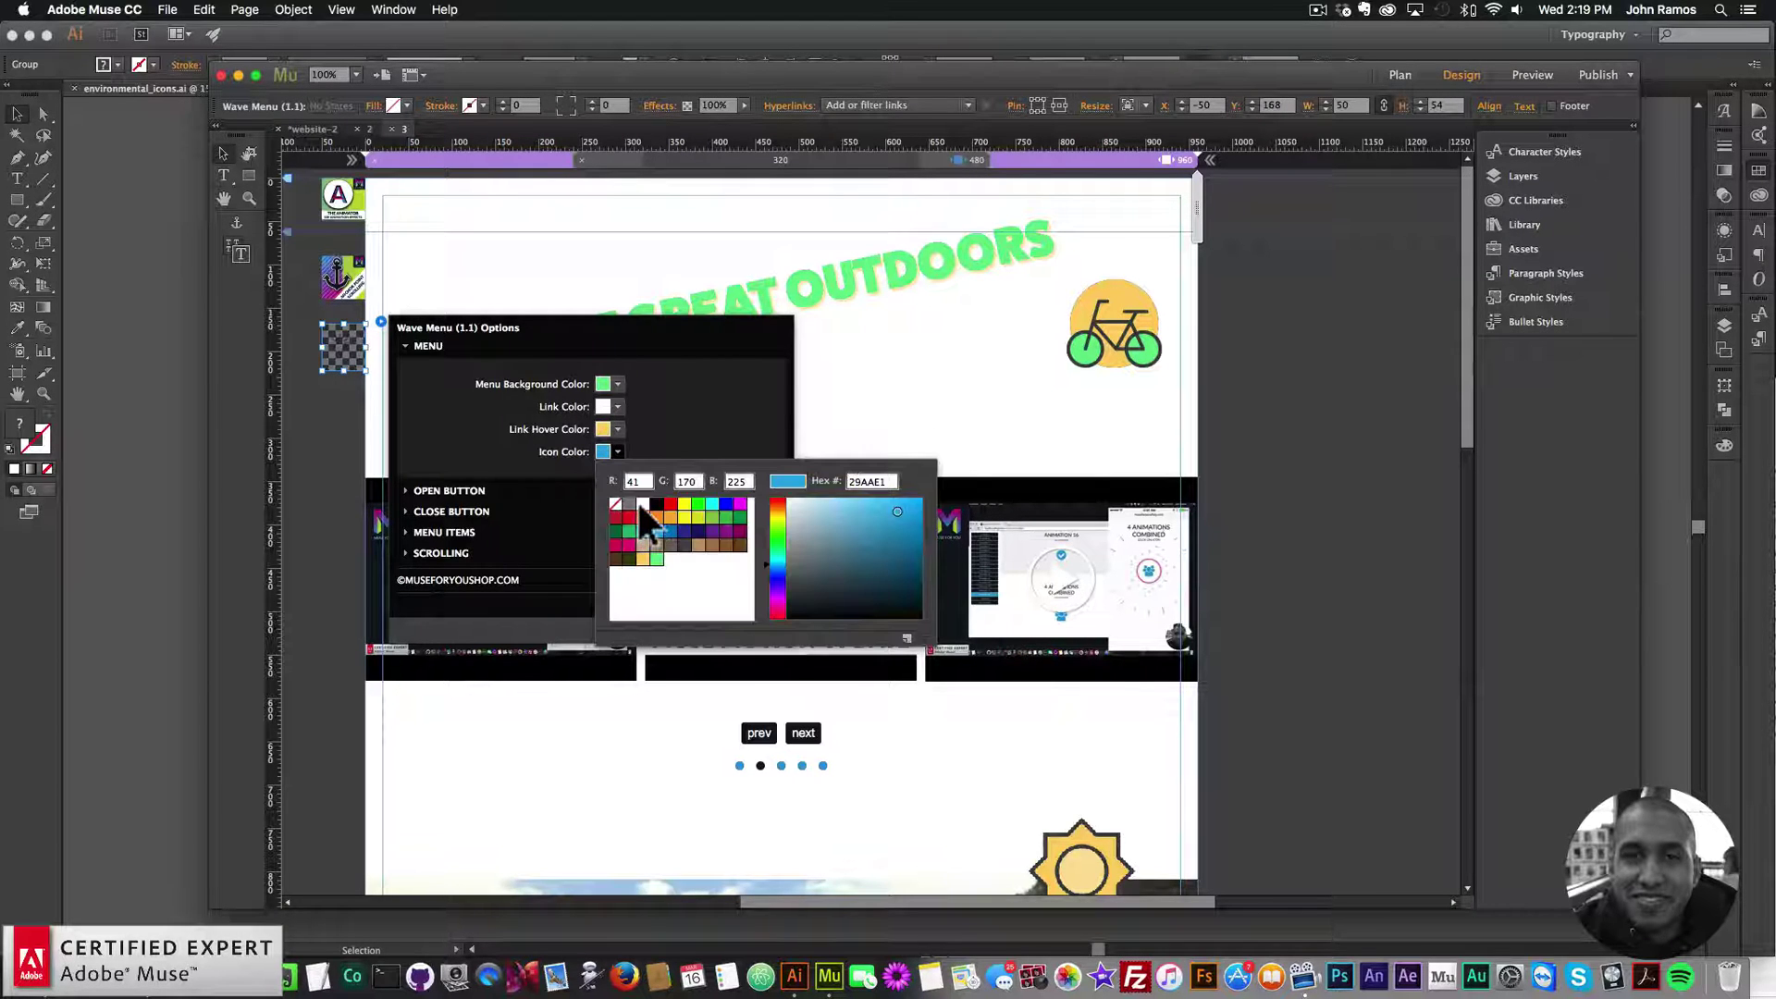
pyautogui.click(637, 500)
# - Style the Wave Menu's open button with white text, a green background (103, 233, 138) and a border width of 0 px
pyautogui.click(457, 490)
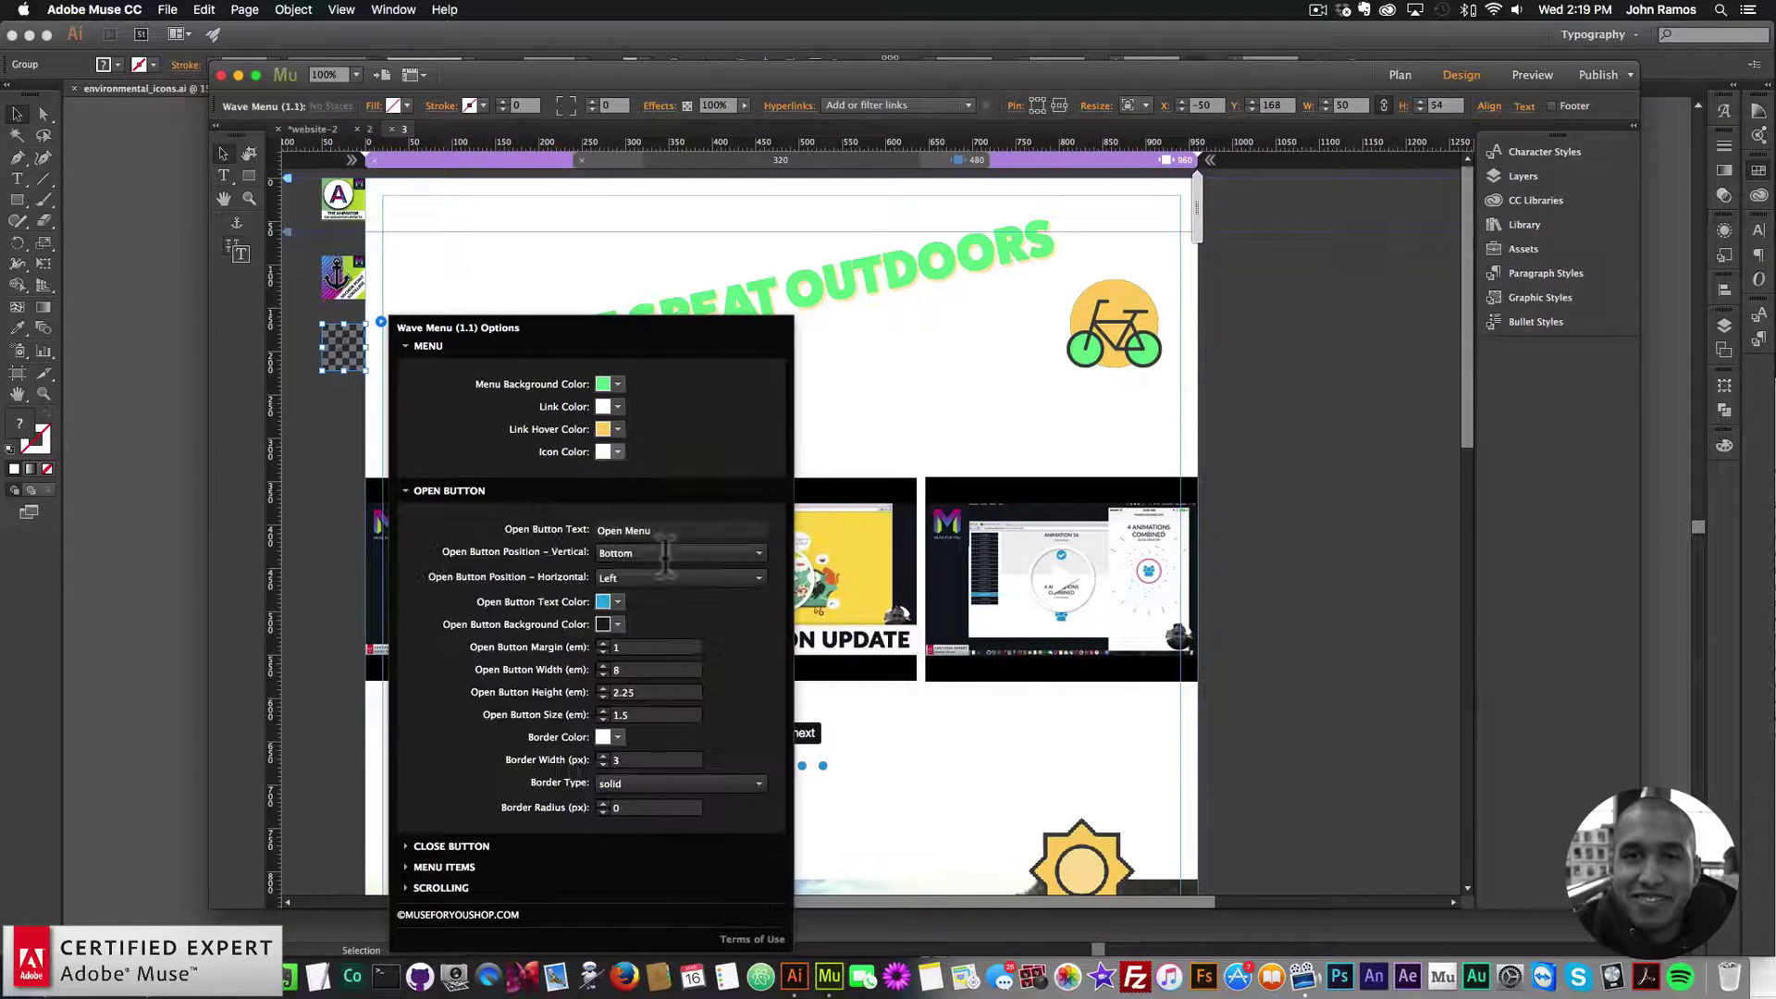
pyautogui.click(620, 602)
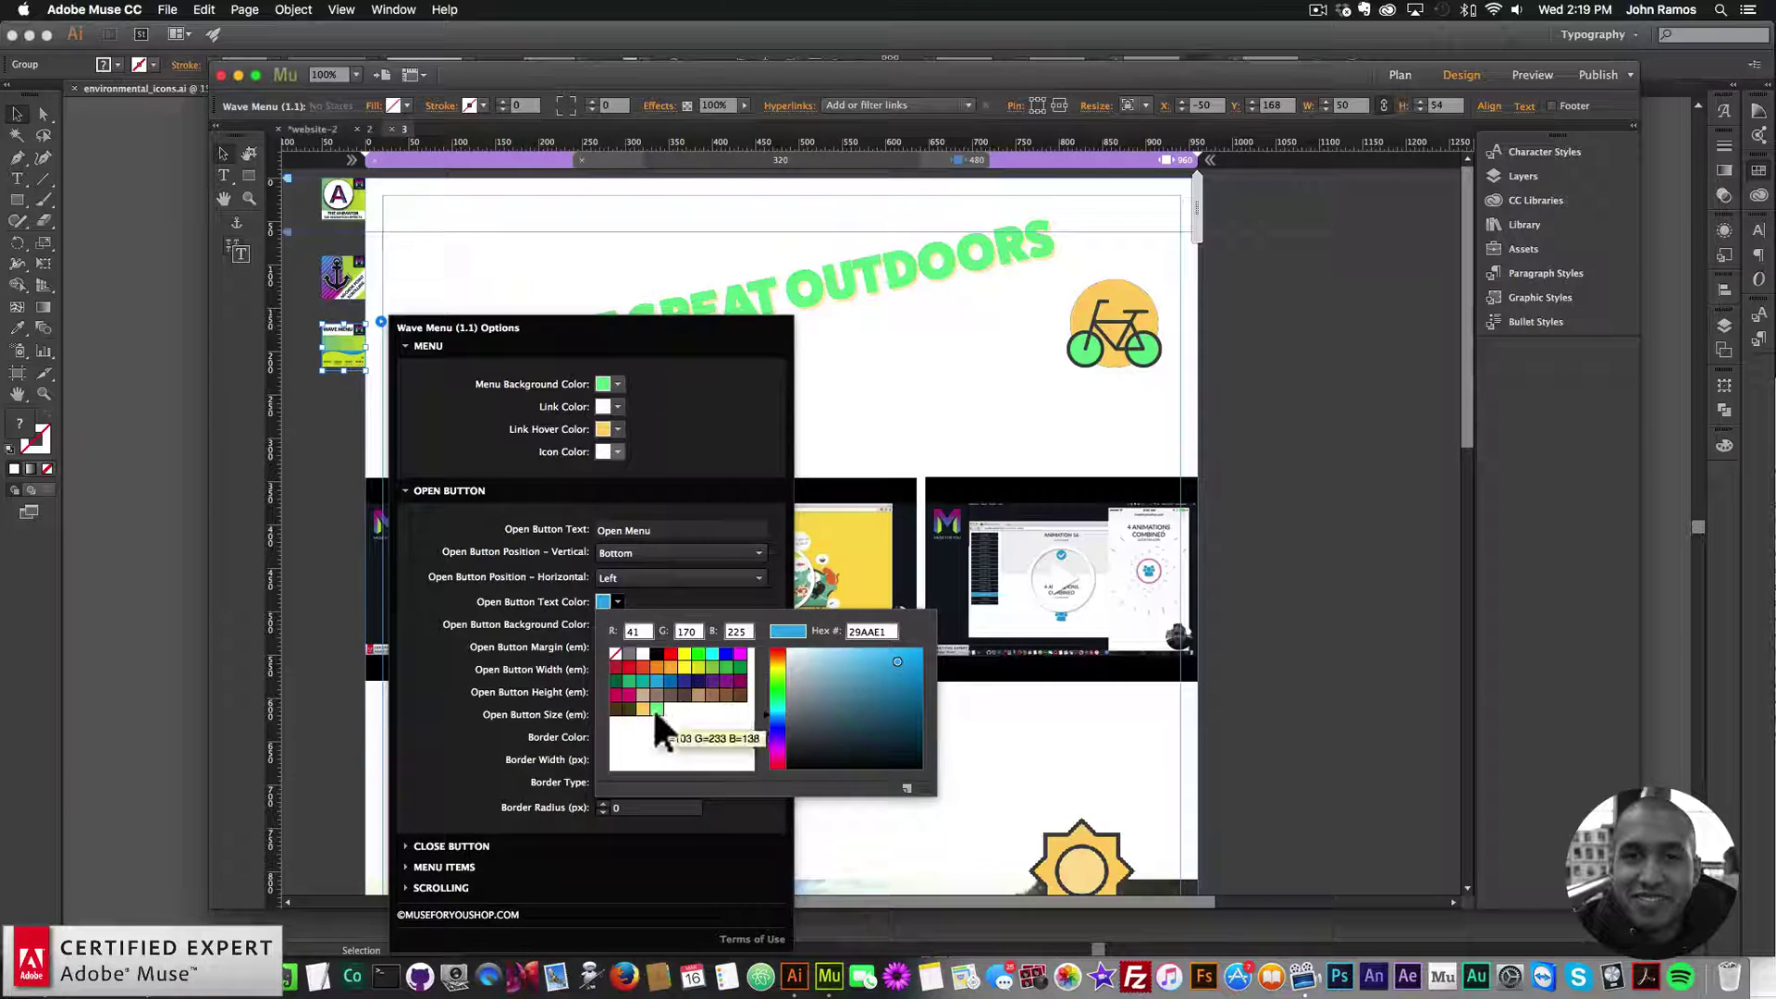
pyautogui.click(643, 653)
pyautogui.click(614, 623)
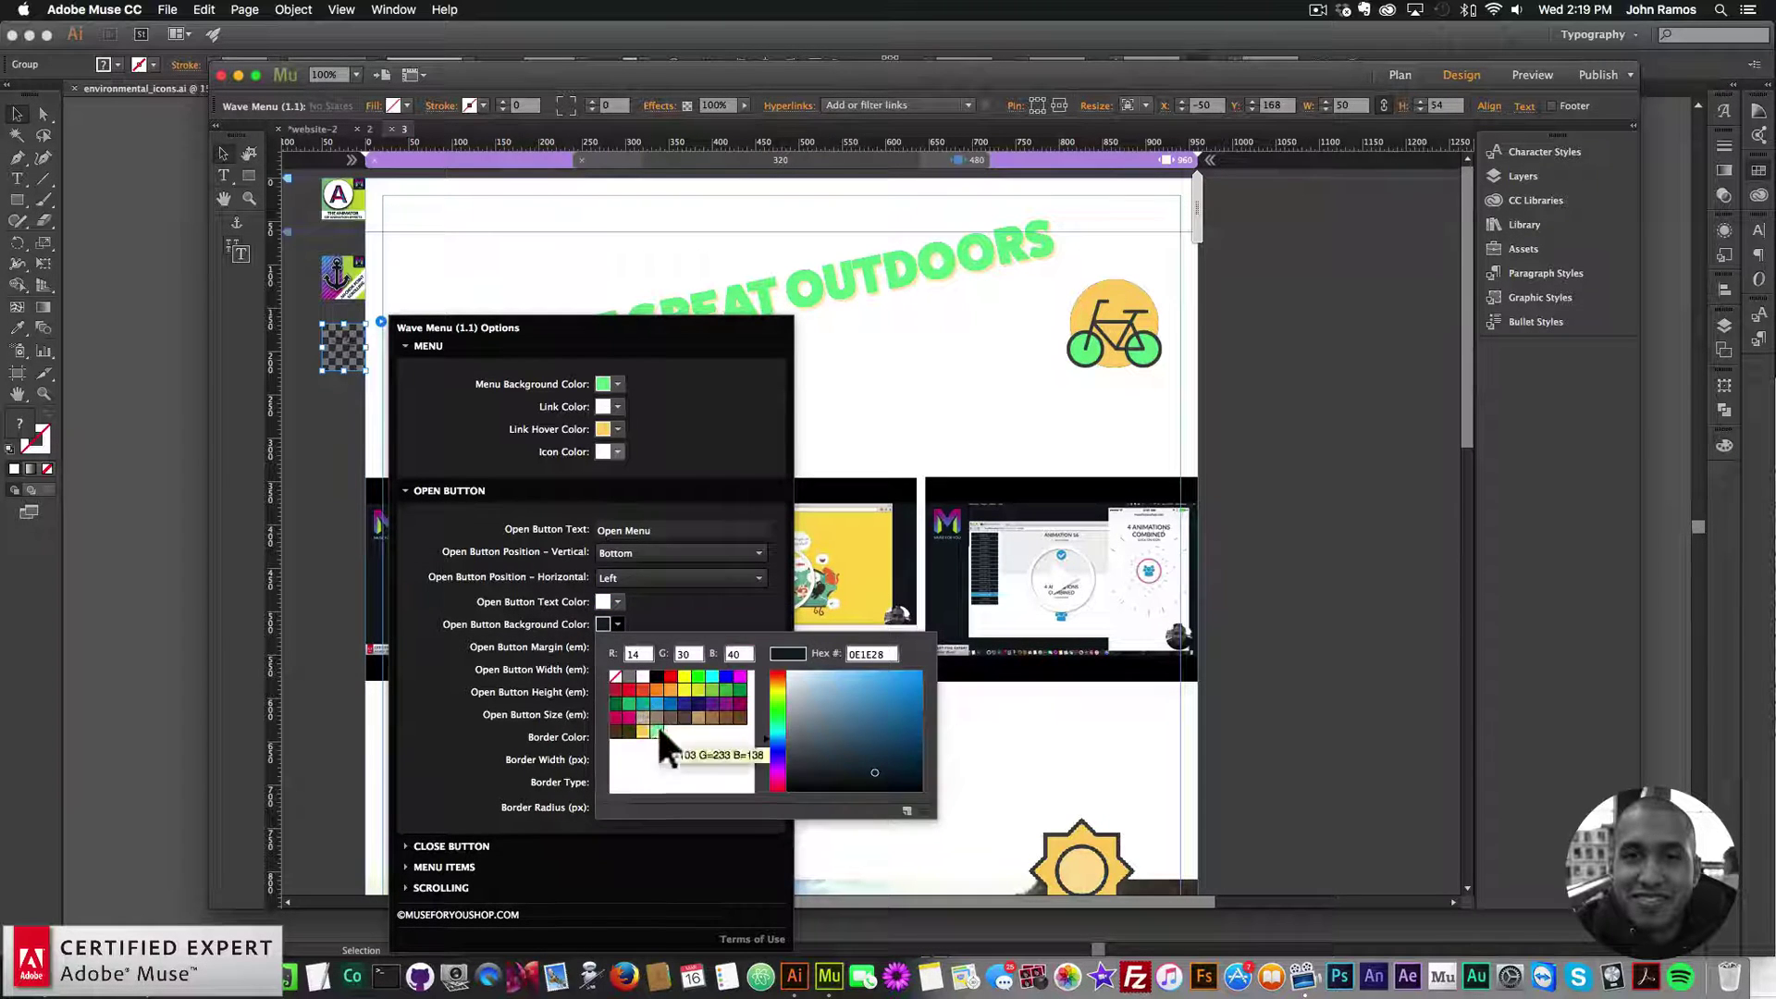
pyautogui.click(656, 723)
pyautogui.doubleClick(617, 759)
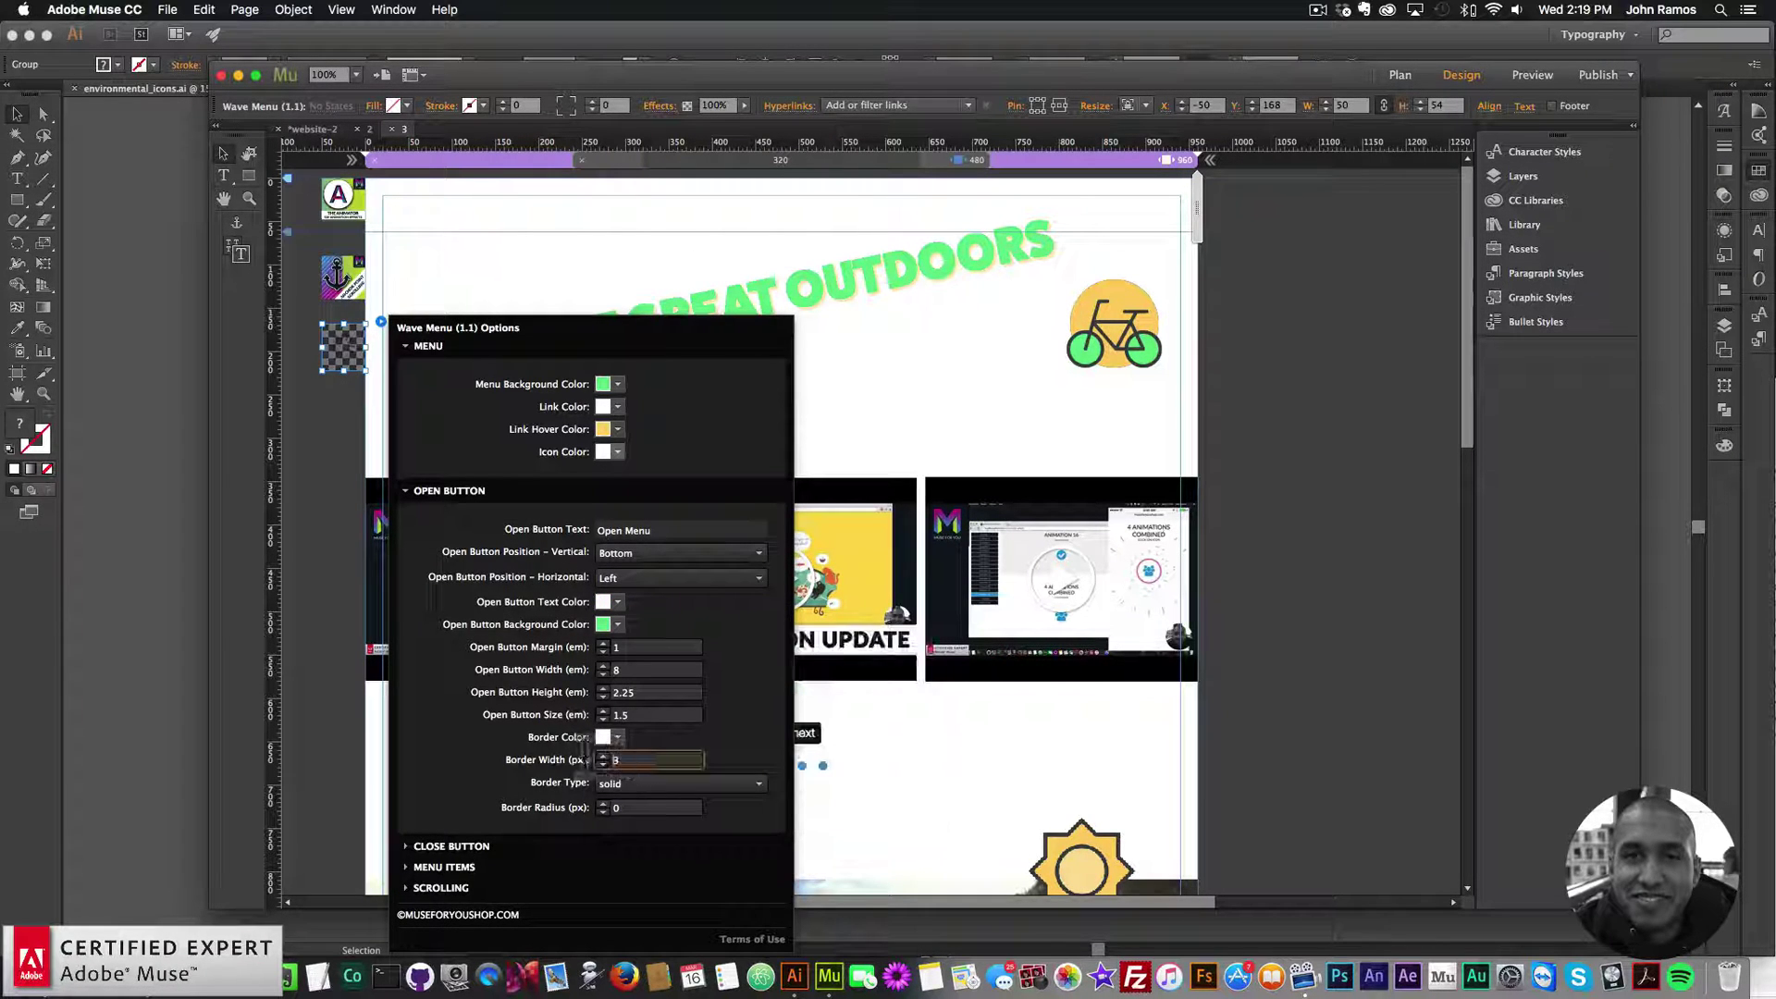
pyautogui.write('3')
pyautogui.write('0')
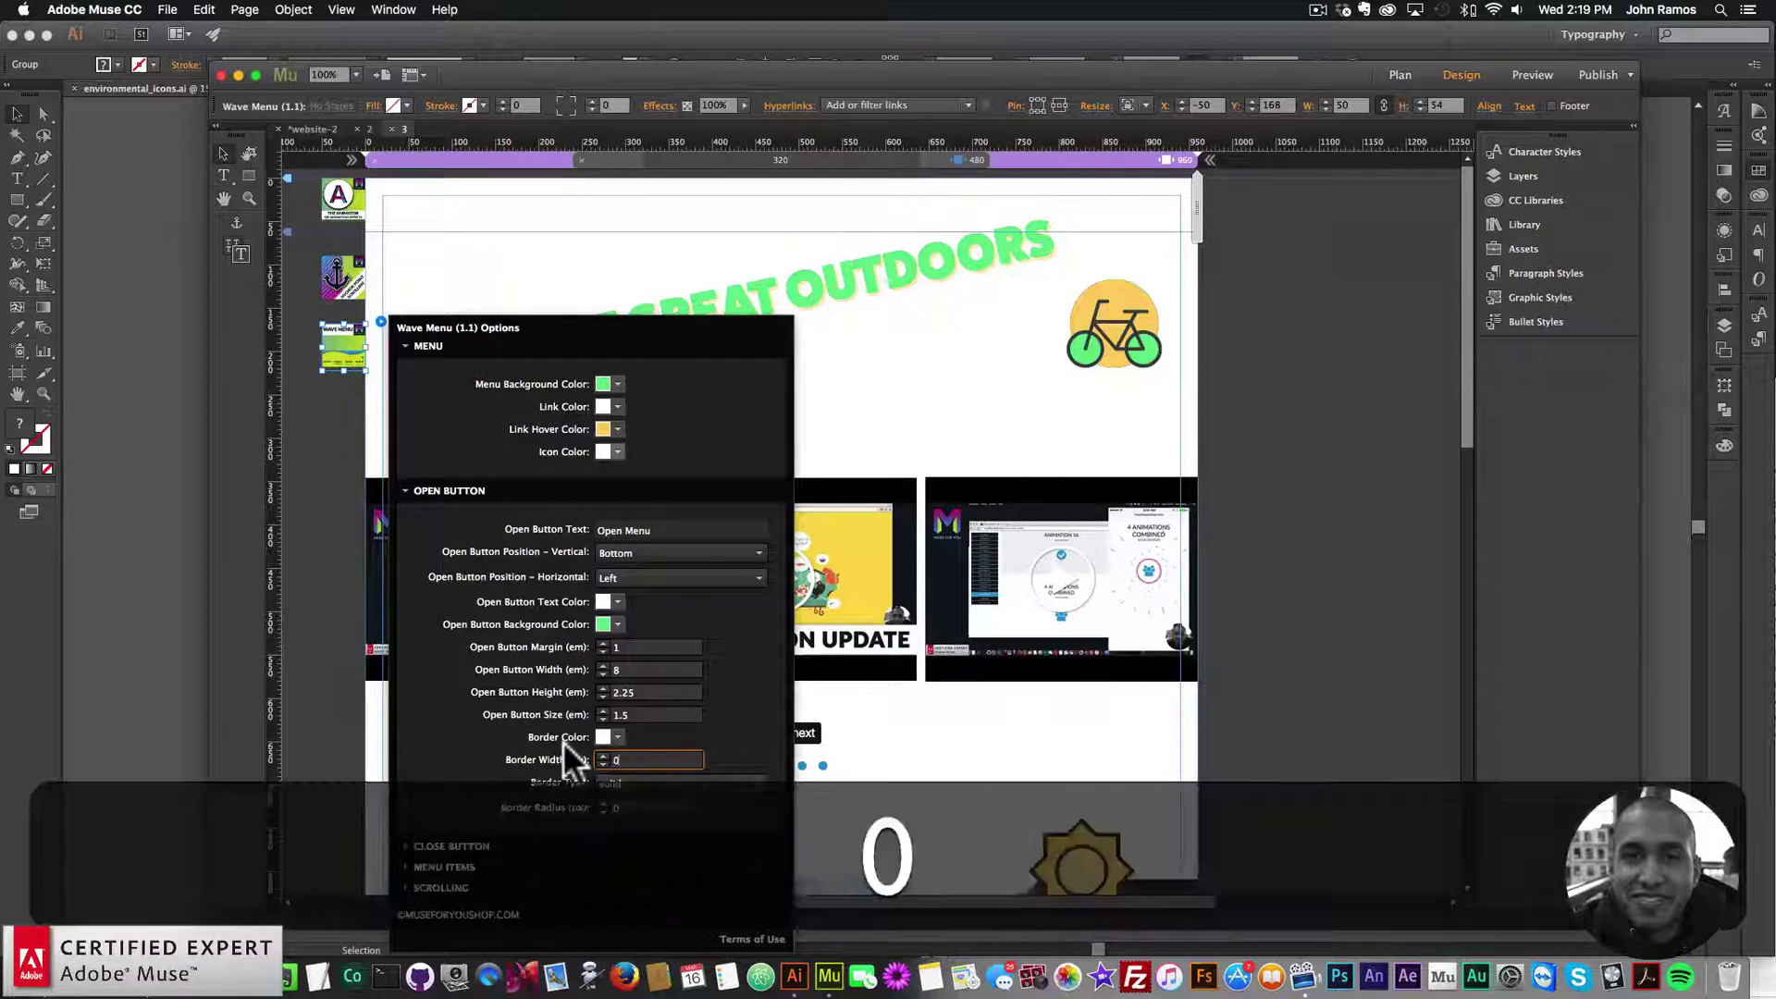
# - Change the open button text to MENU and set its position to Top and Right
pyautogui.click(618, 530)
pyautogui.write('MENU')
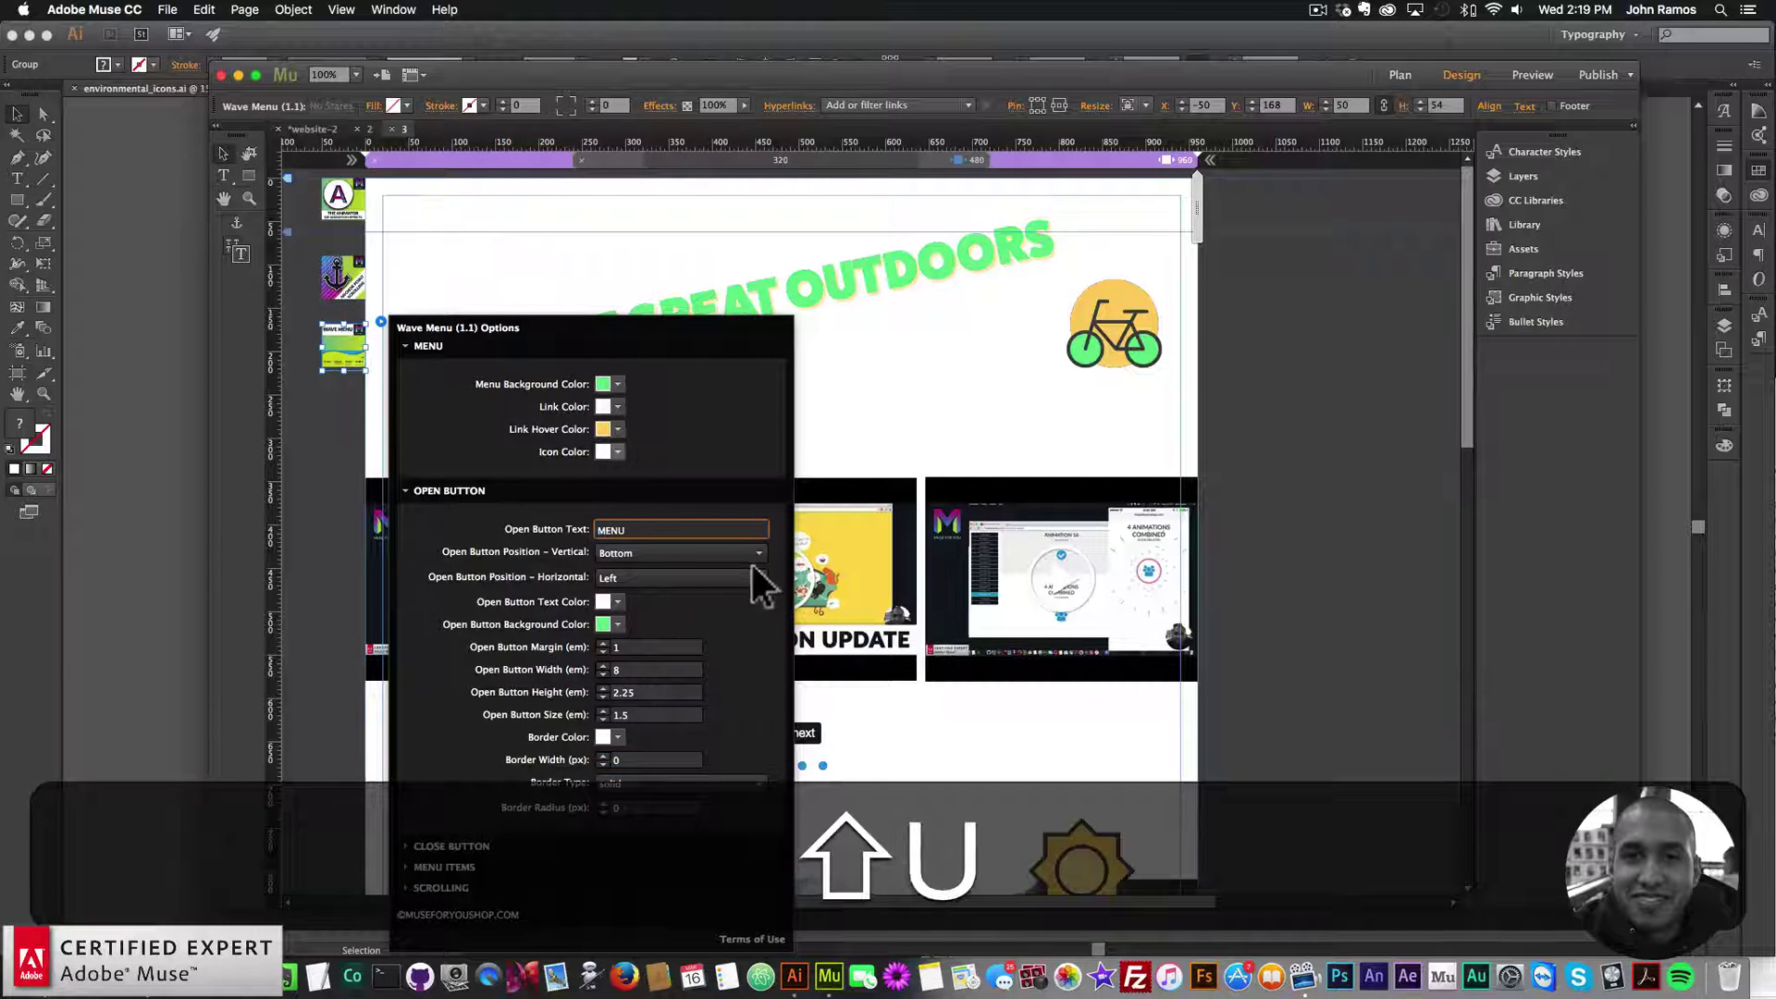
pyautogui.click(754, 552)
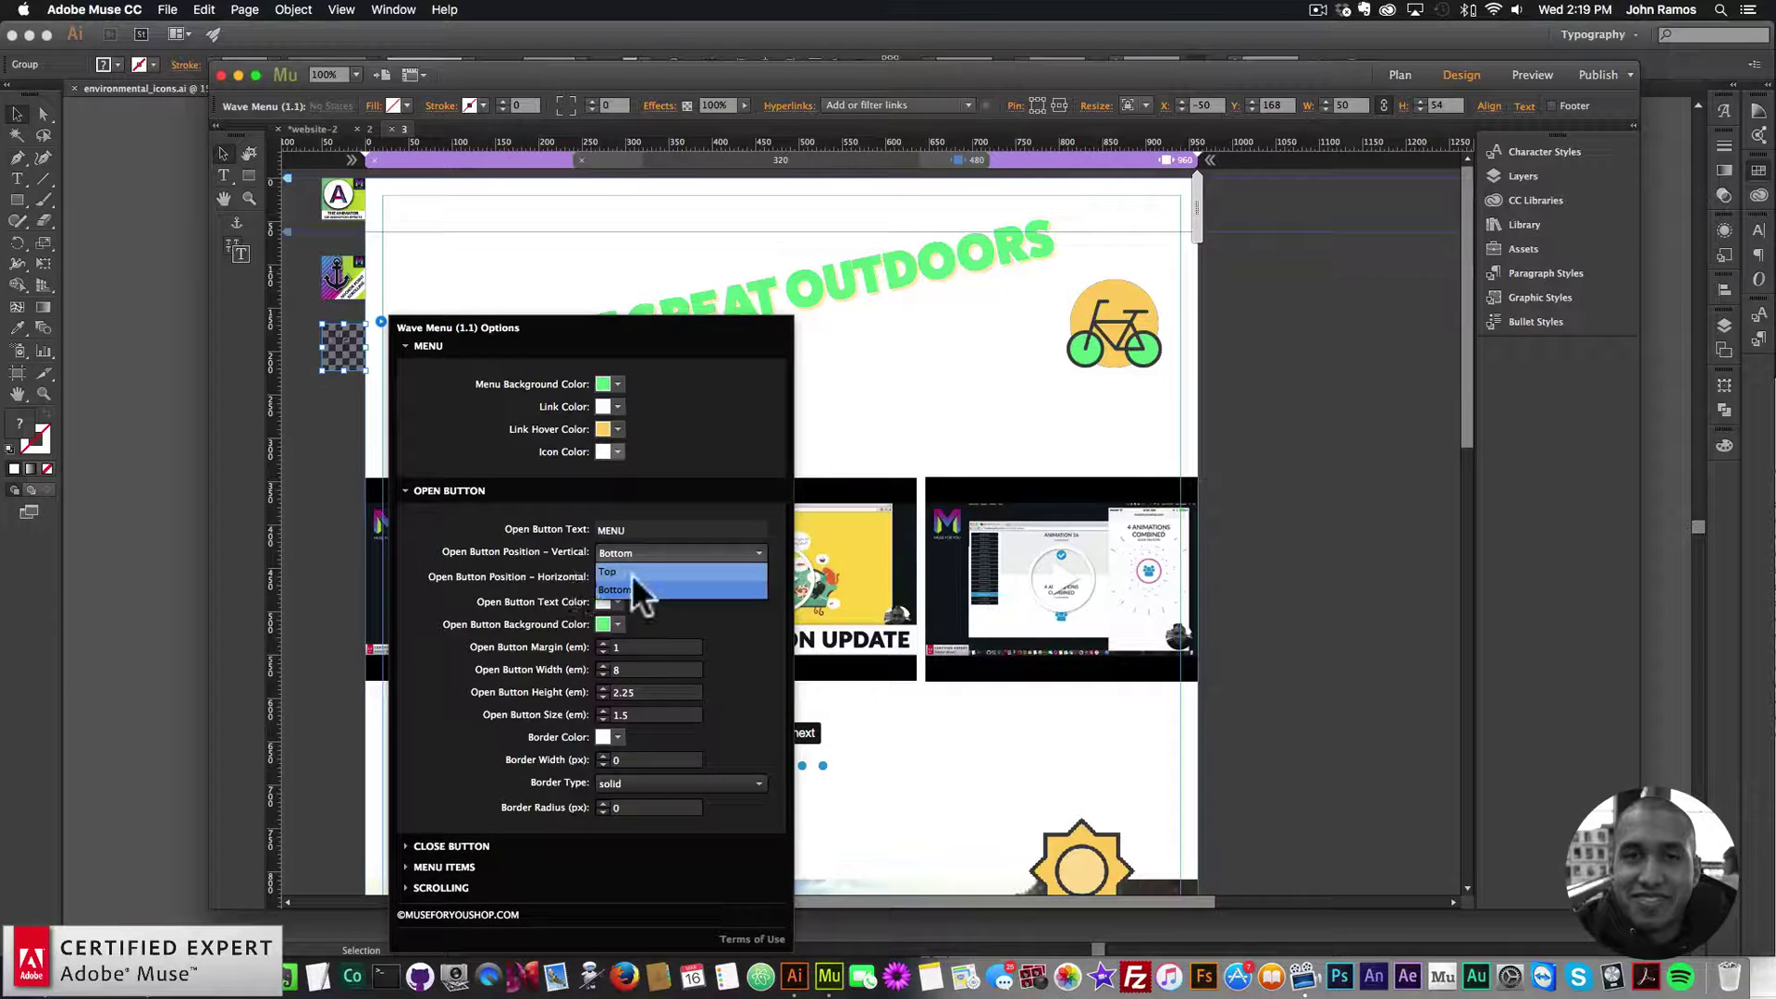
pyautogui.click(630, 573)
pyautogui.click(633, 579)
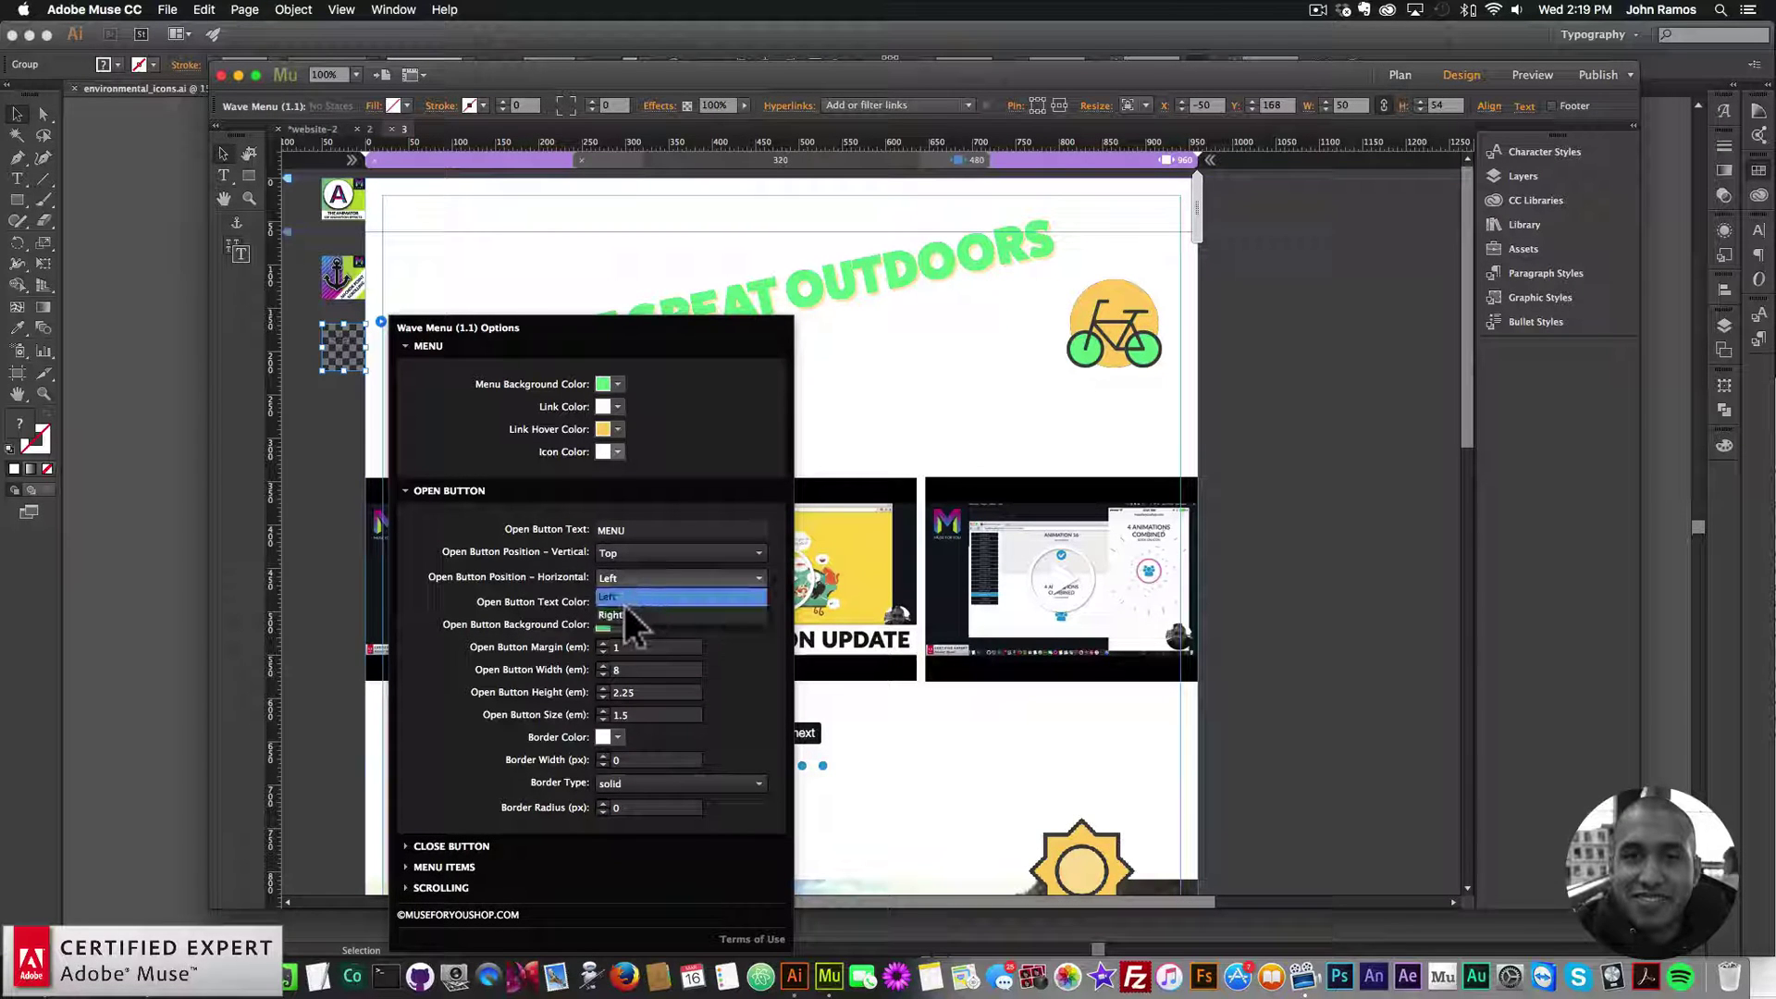
pyautogui.click(629, 615)
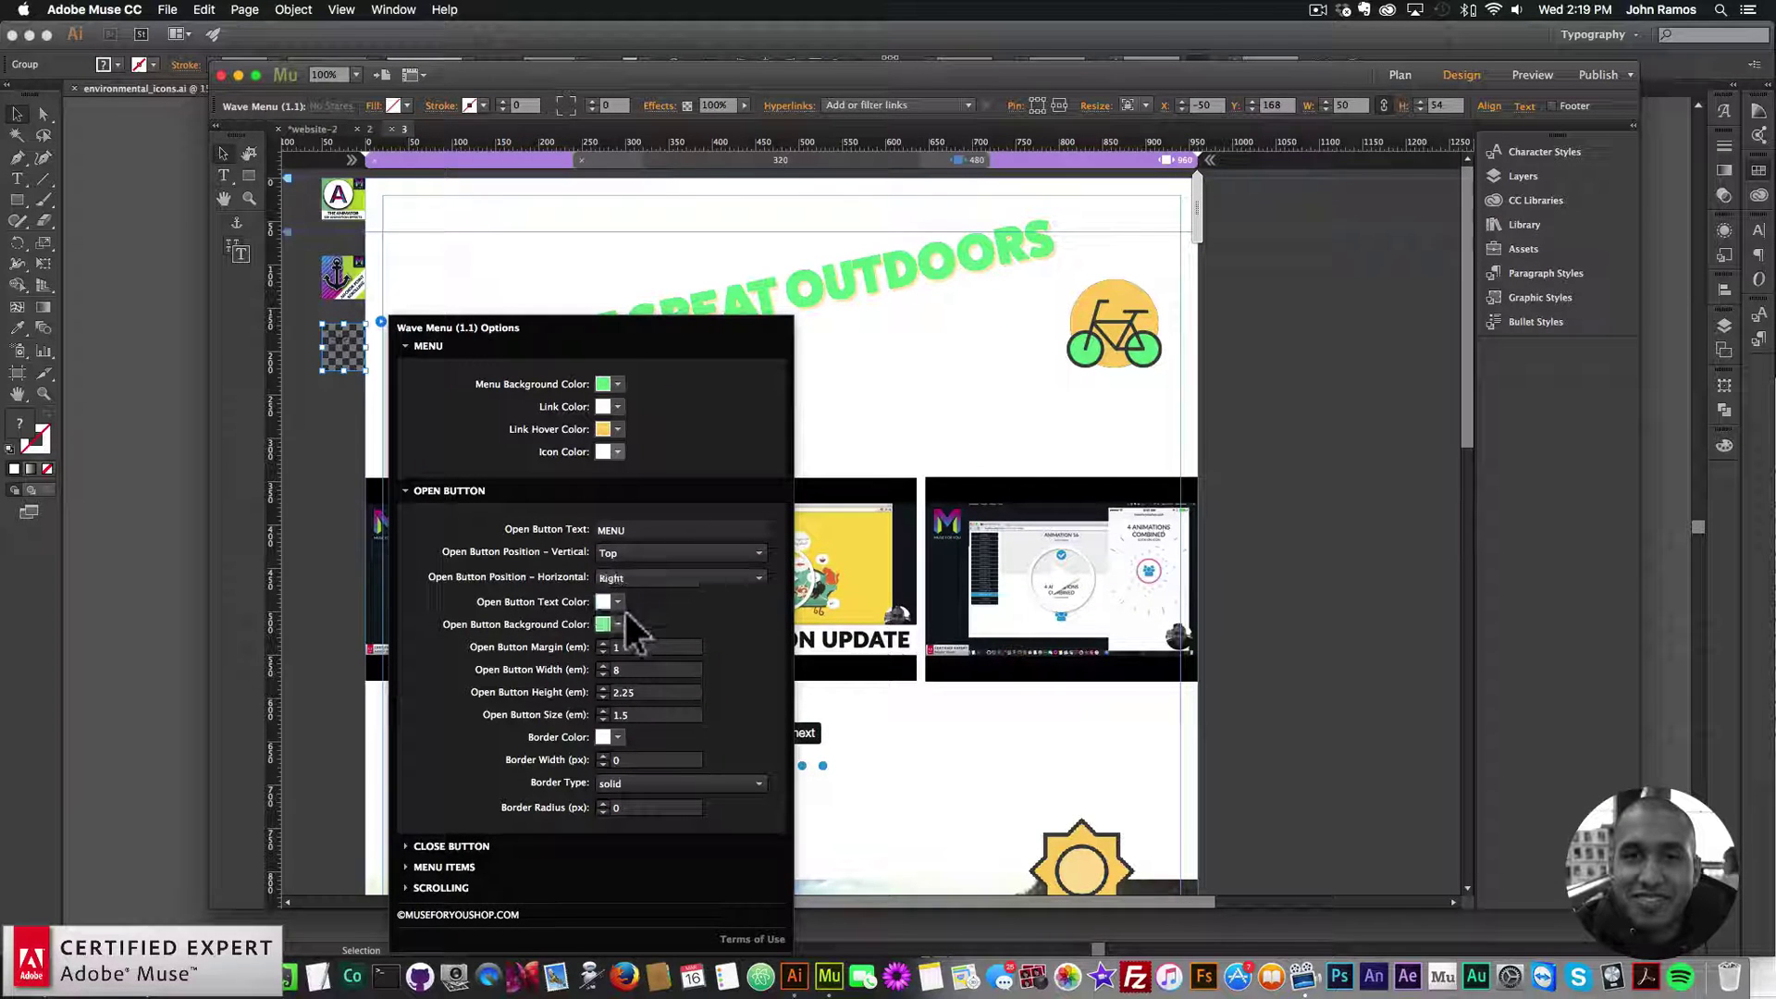
# - Set the Wave Menu's close button color to the saved green swatch
pyautogui.click(455, 847)
pyautogui.click(610, 809)
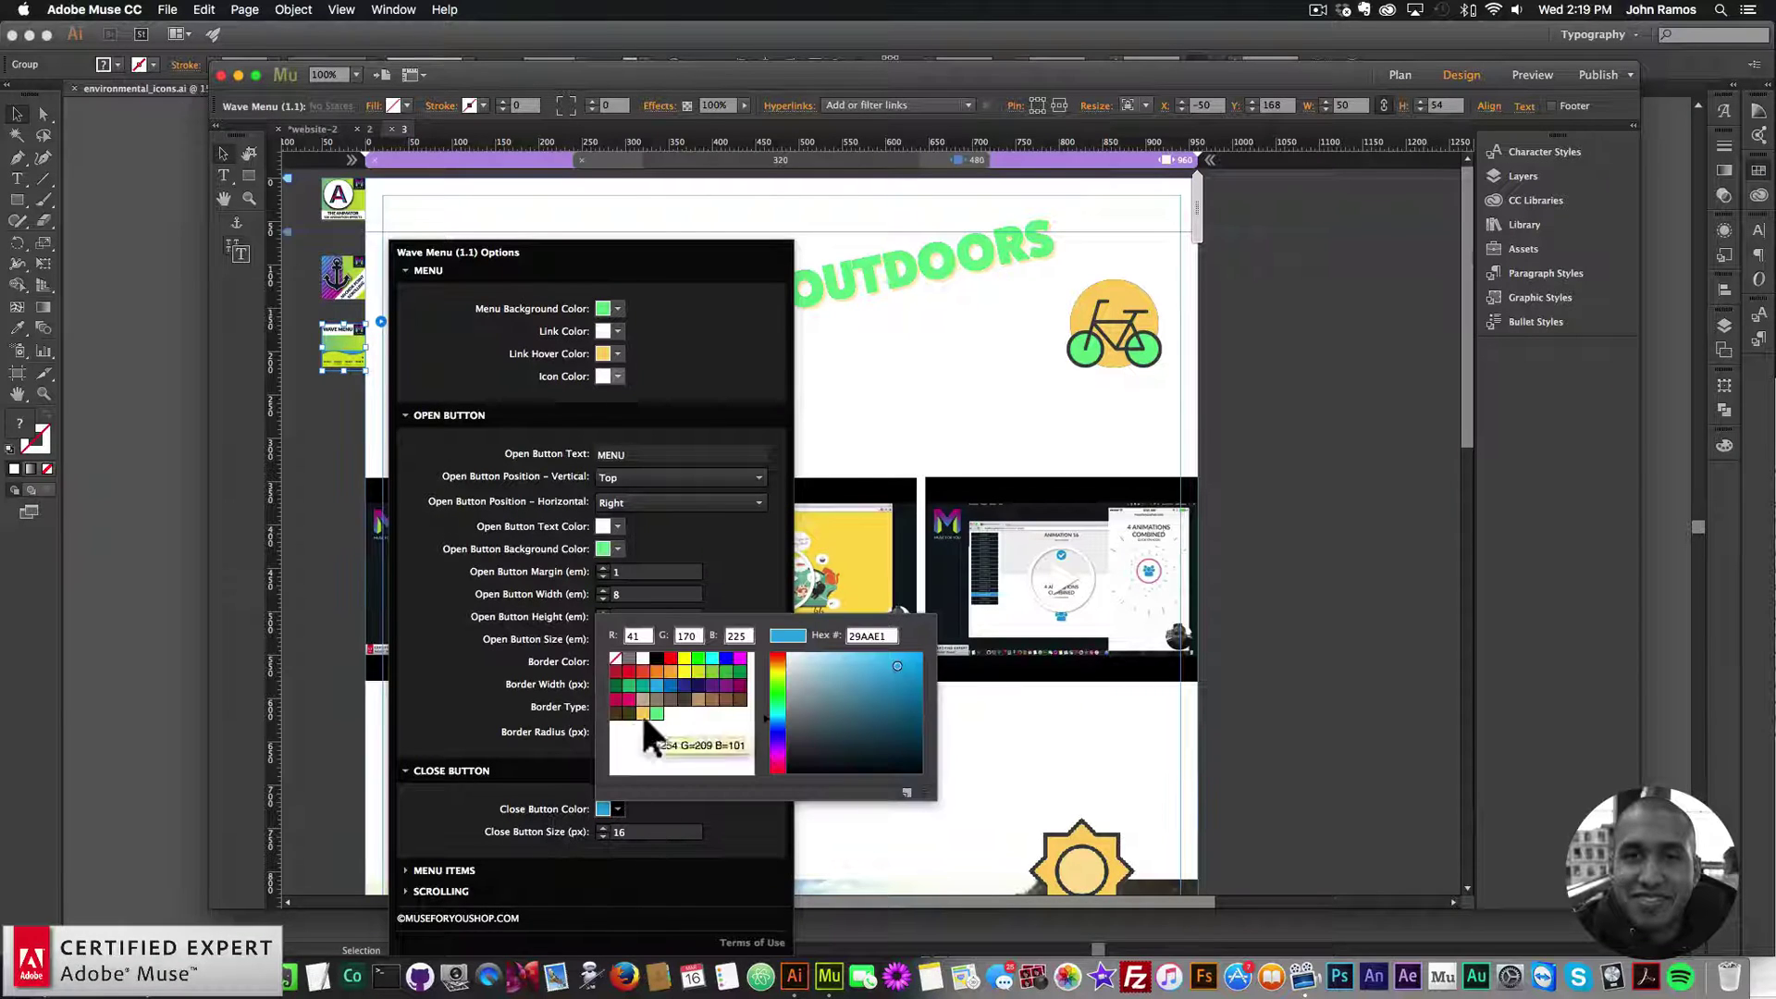
pyautogui.click(656, 713)
pyautogui.click(484, 790)
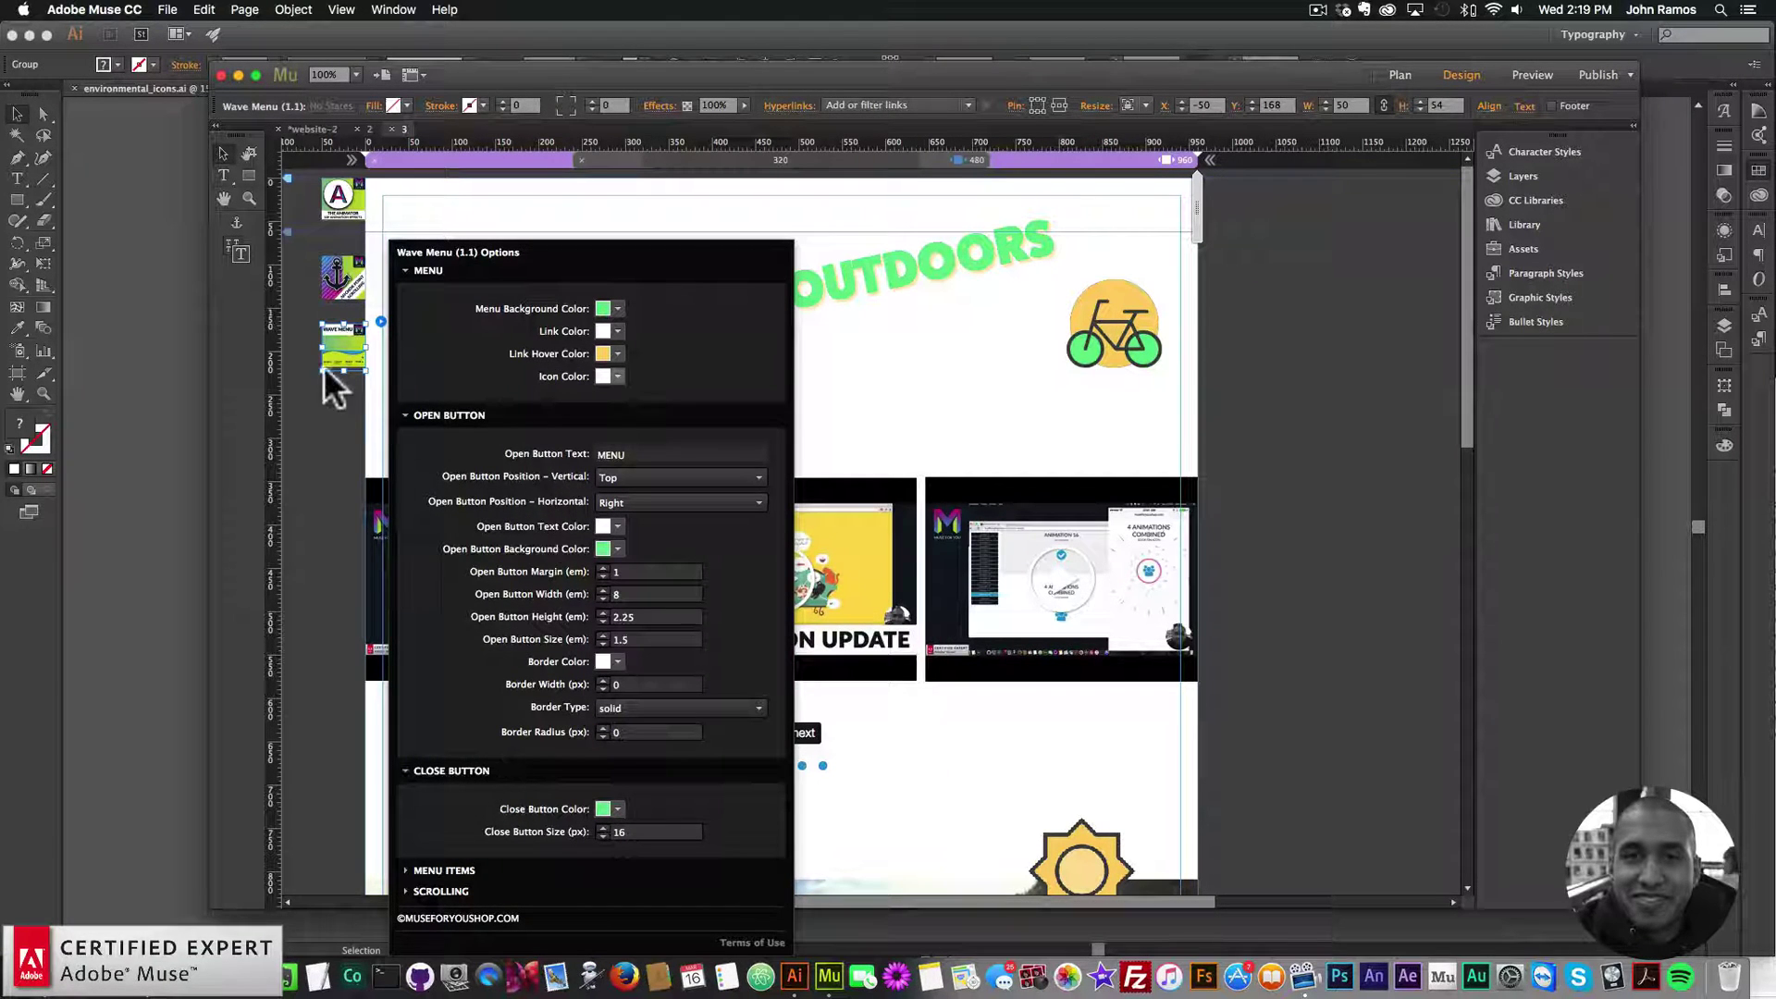
# - Set the Wave Menu widget's font to FatFrank Heavy and pick a preset text size
pyautogui.click(1522, 106)
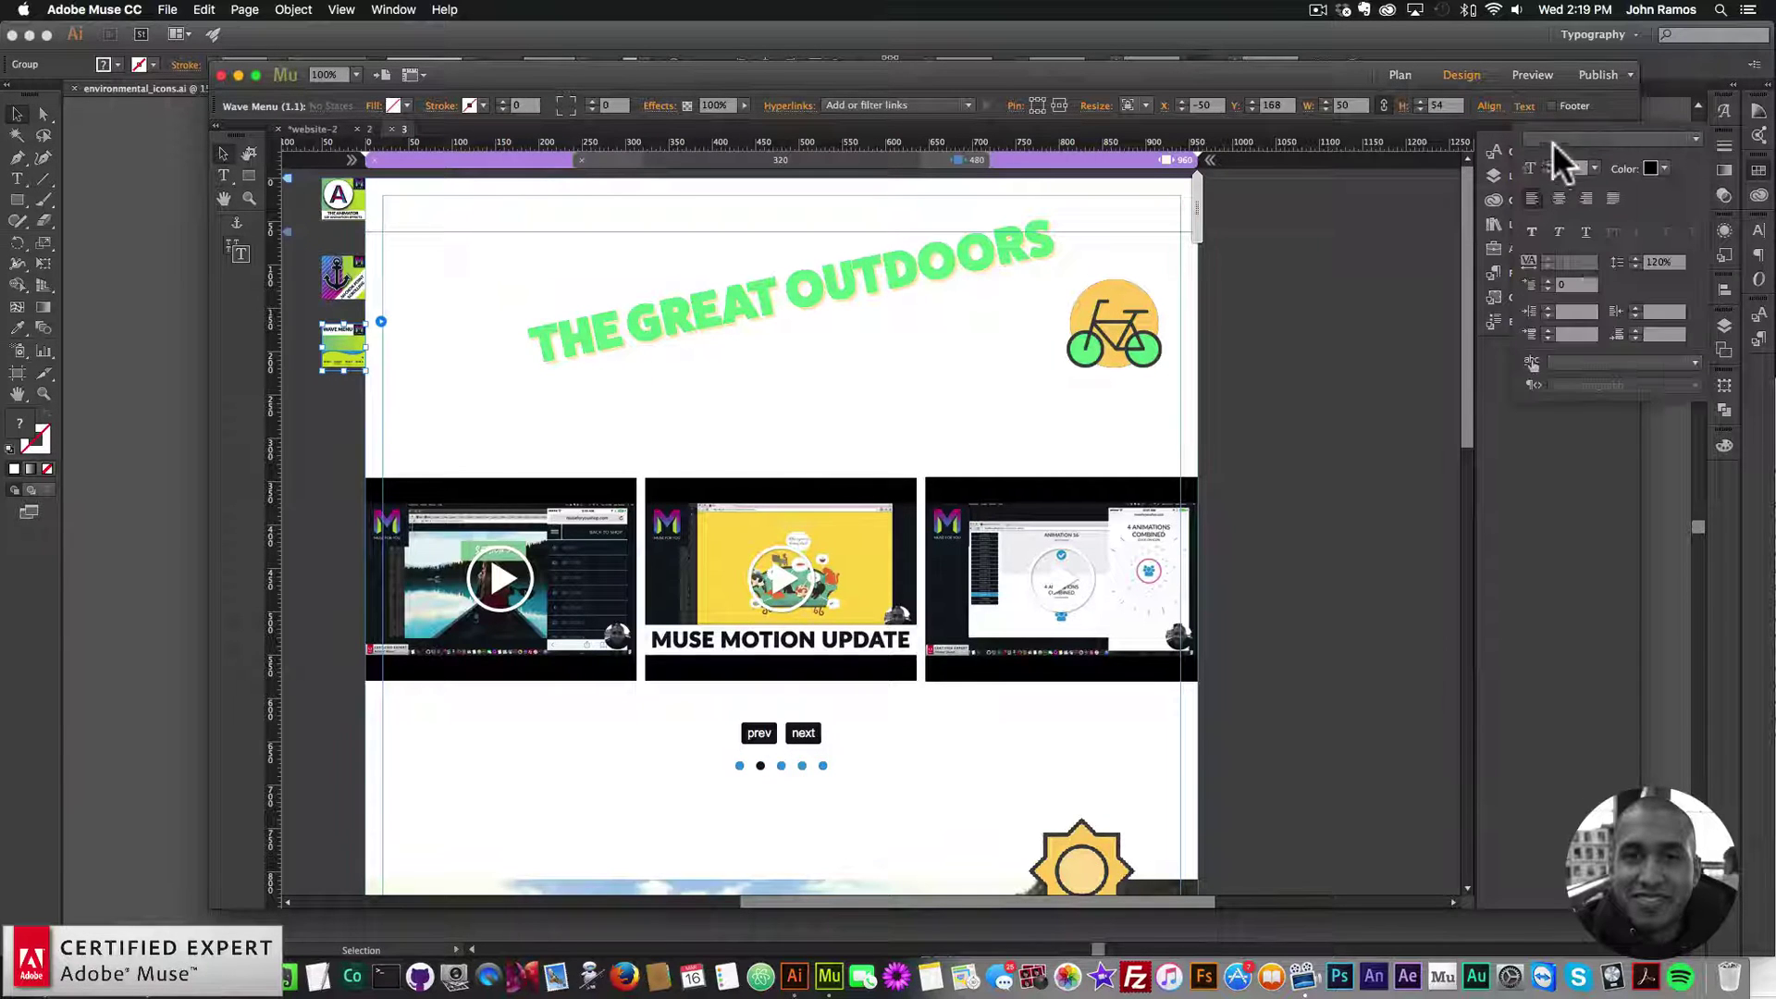
pyautogui.click(1563, 139)
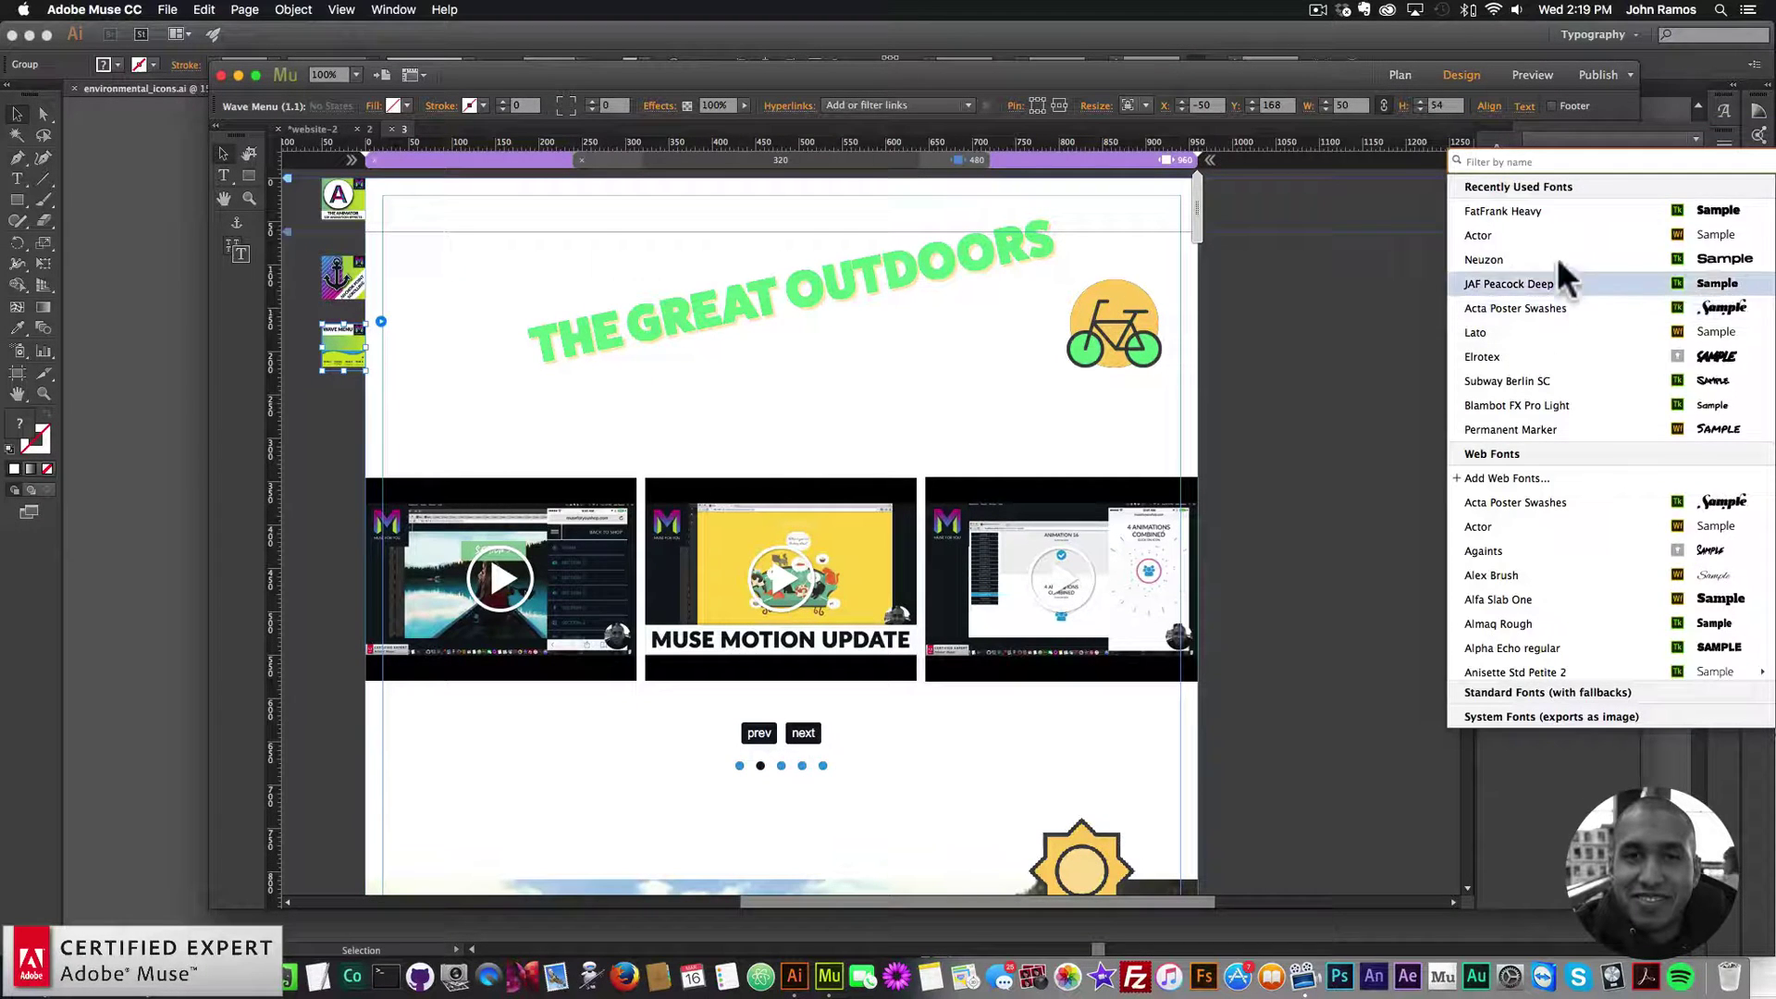
pyautogui.click(1559, 205)
pyautogui.click(1523, 106)
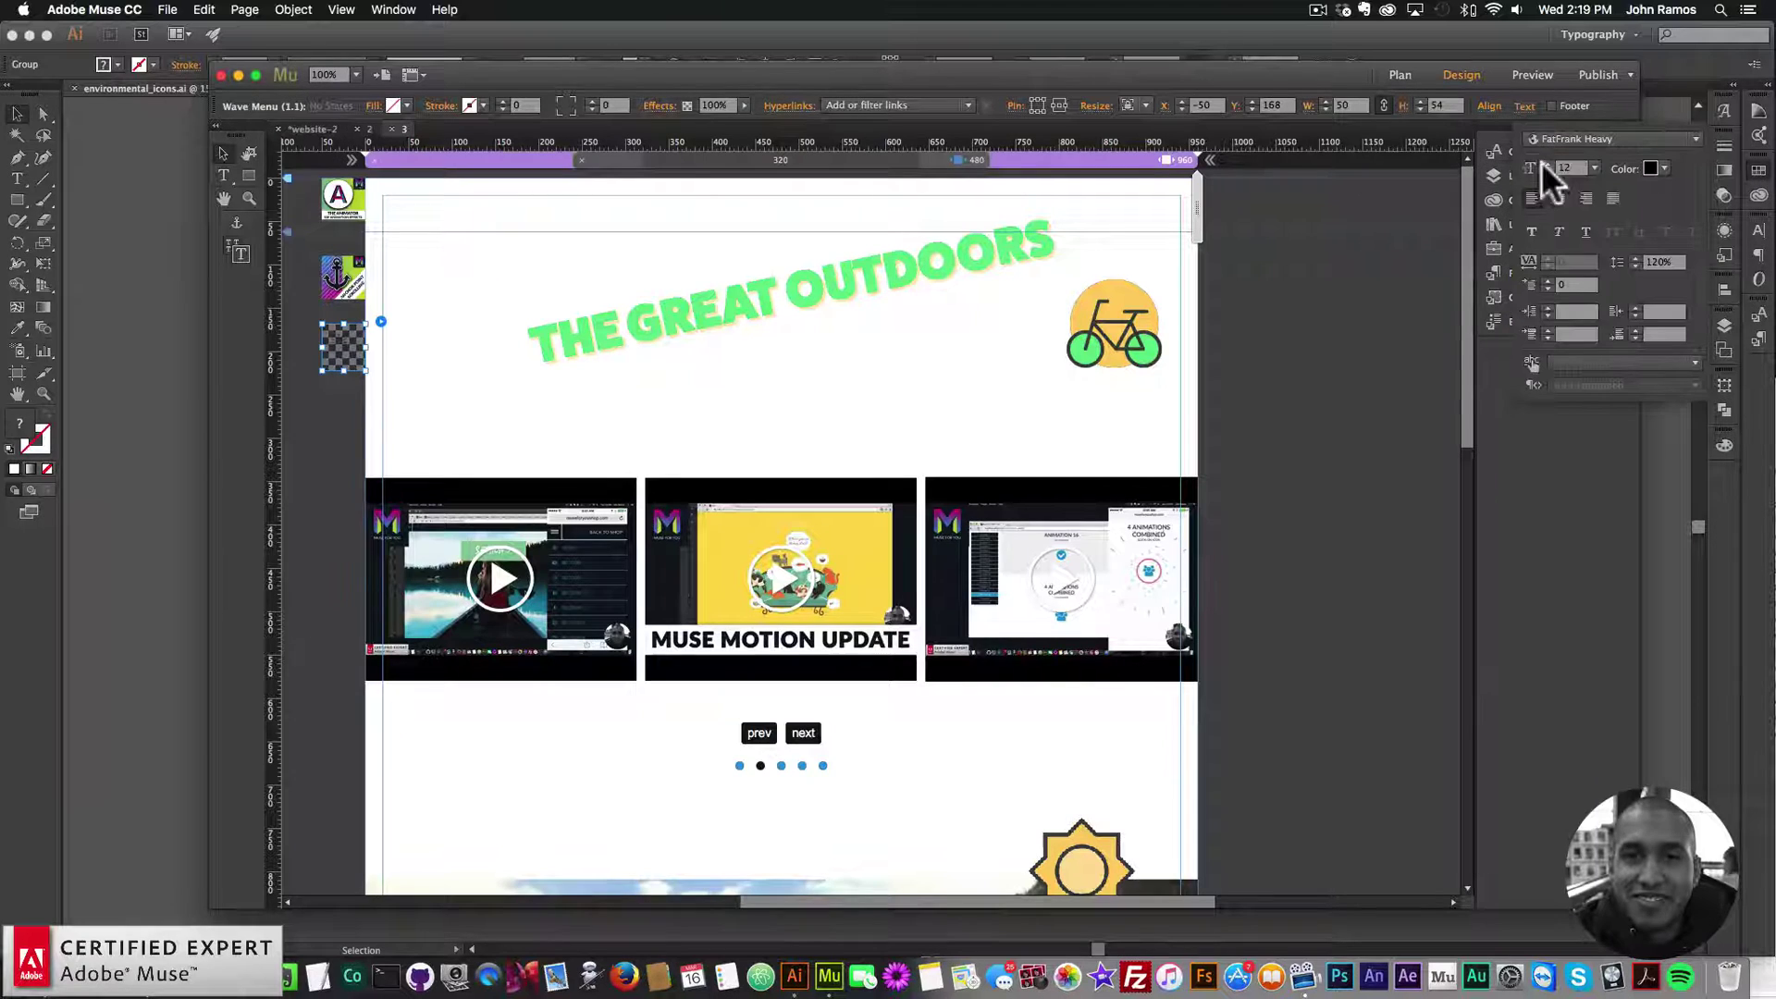
pyautogui.click(1595, 168)
pyautogui.click(1600, 314)
# - Preview page 3 in the browser, test the MENU button's wave animation, and return to Muse
pyautogui.click(323, 423)
pyautogui.click(168, 9)
pyautogui.click(226, 286)
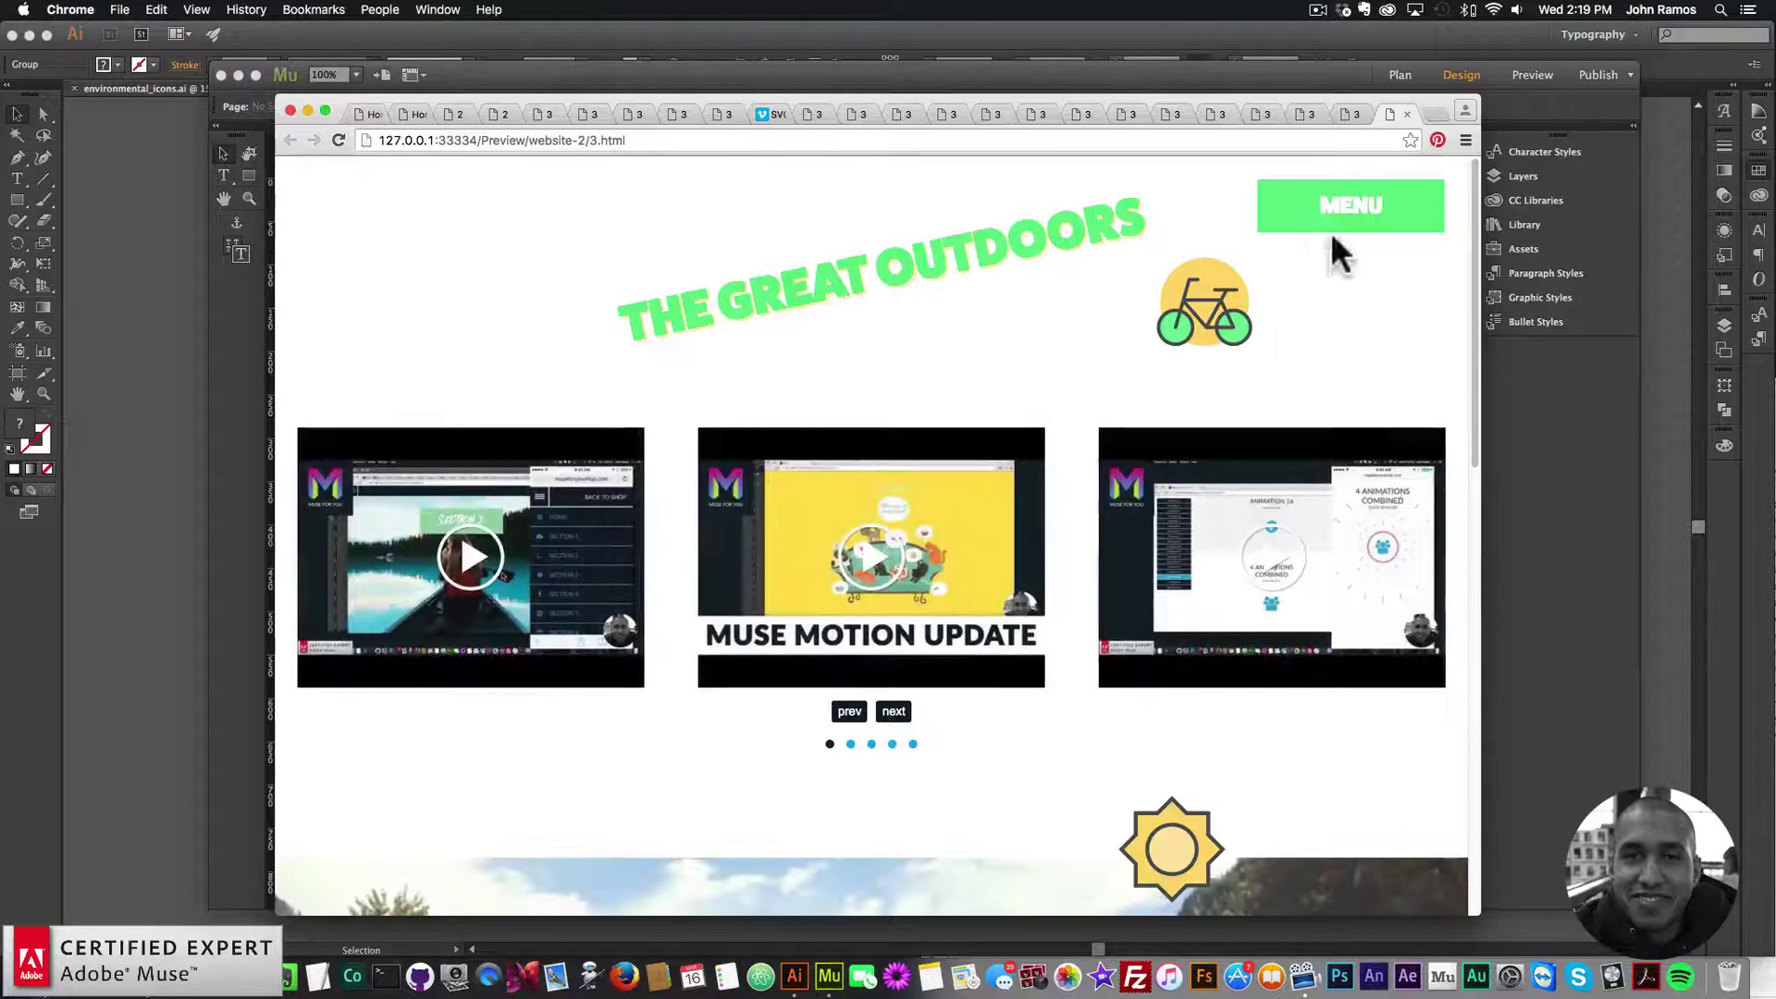
pyautogui.click(1352, 208)
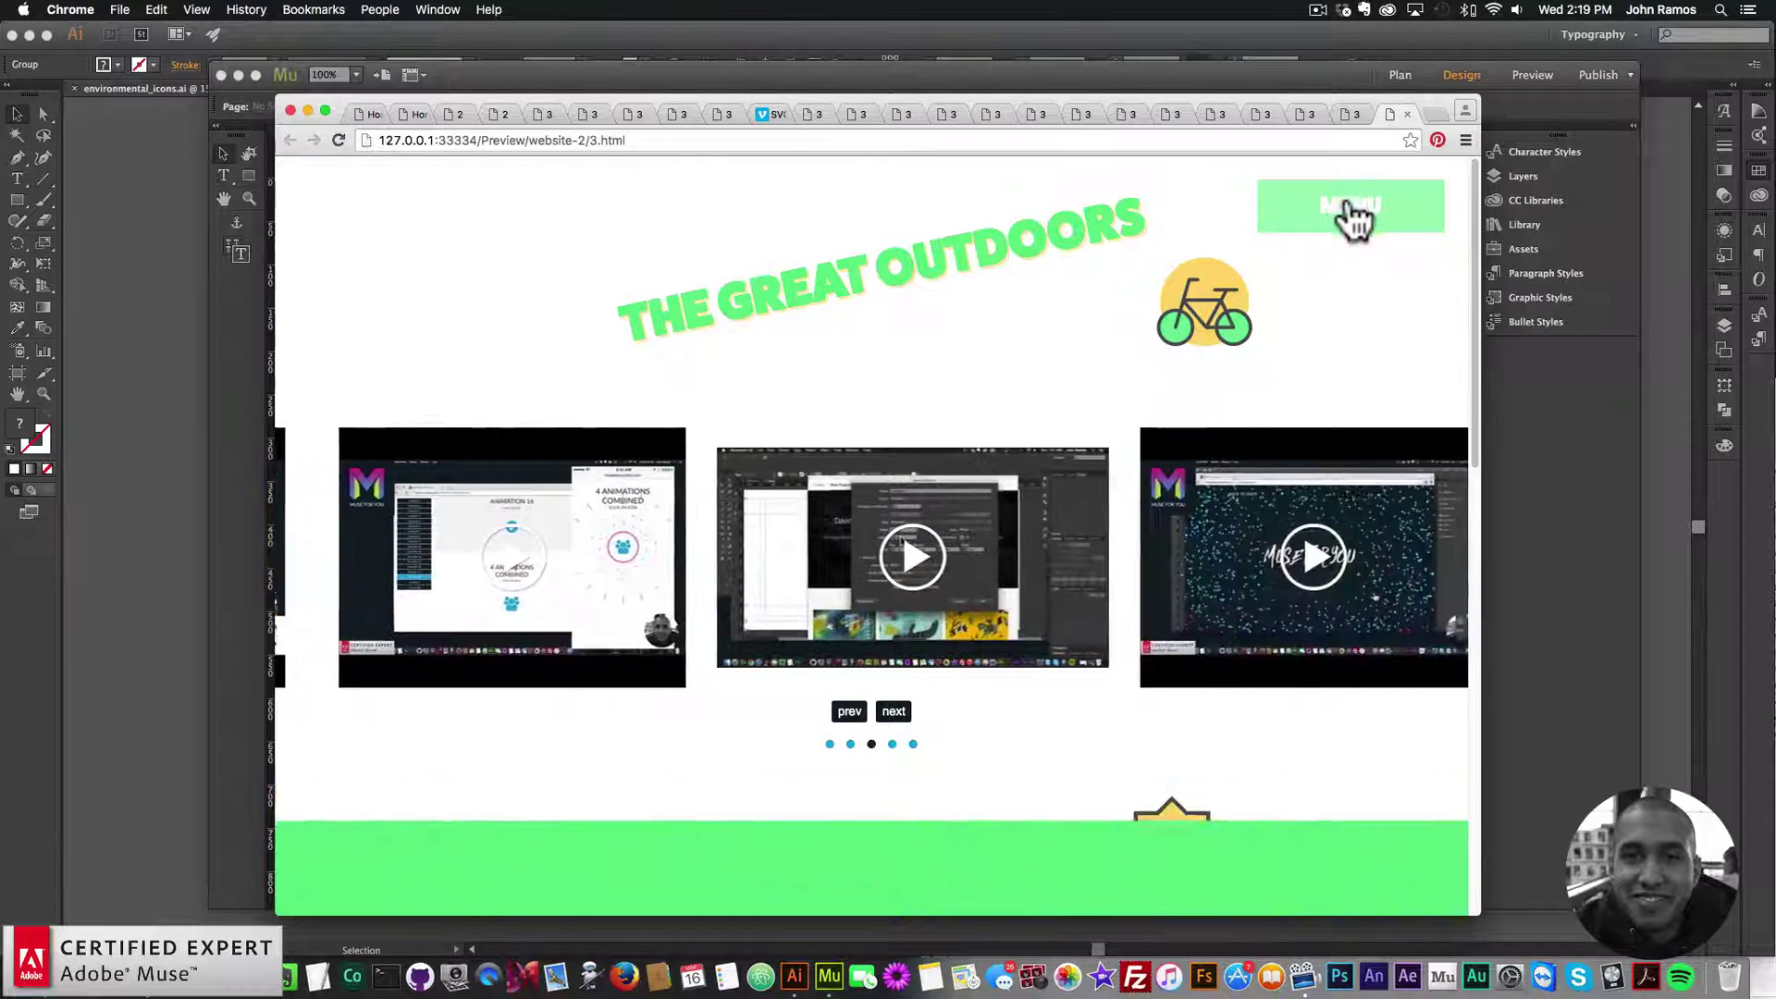
pyautogui.click(1349, 208)
pyautogui.click(1349, 208)
pyautogui.click(1349, 208)
pyautogui.click(1480, 499)
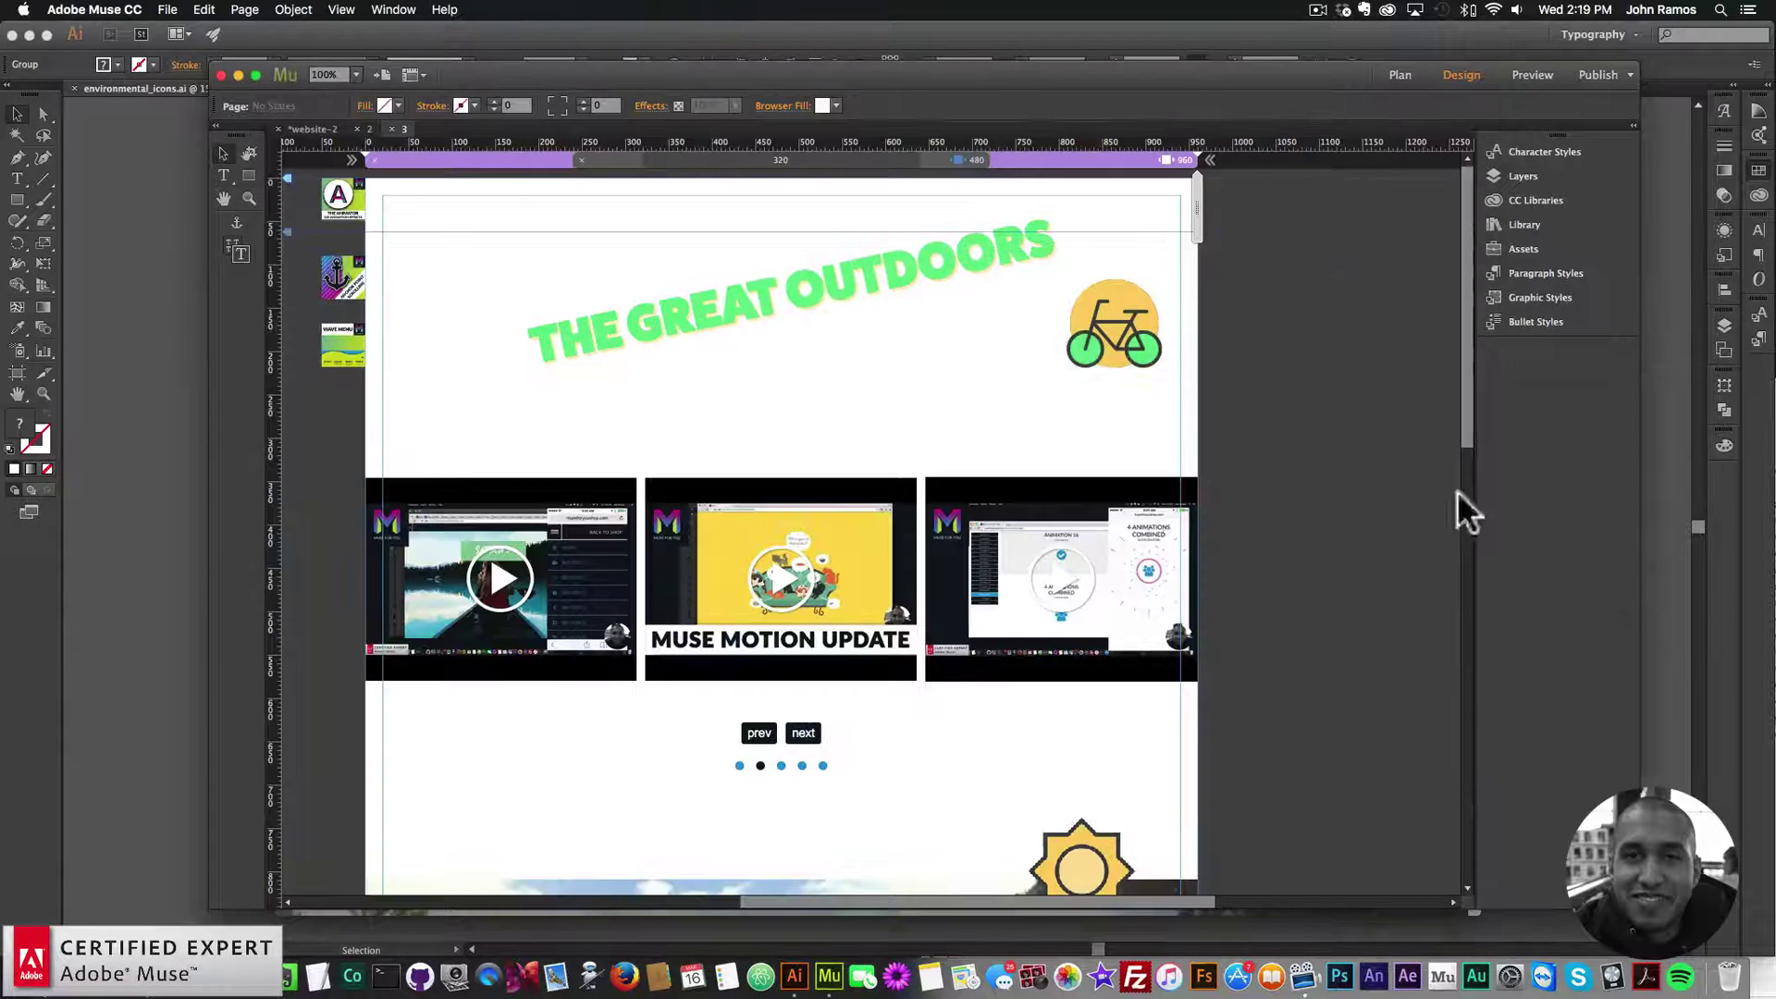
# - Find the Font Smoother Light Widget in the library and place it outside the page's left edge, below the Wave Menu widget
pyautogui.click(1524, 225)
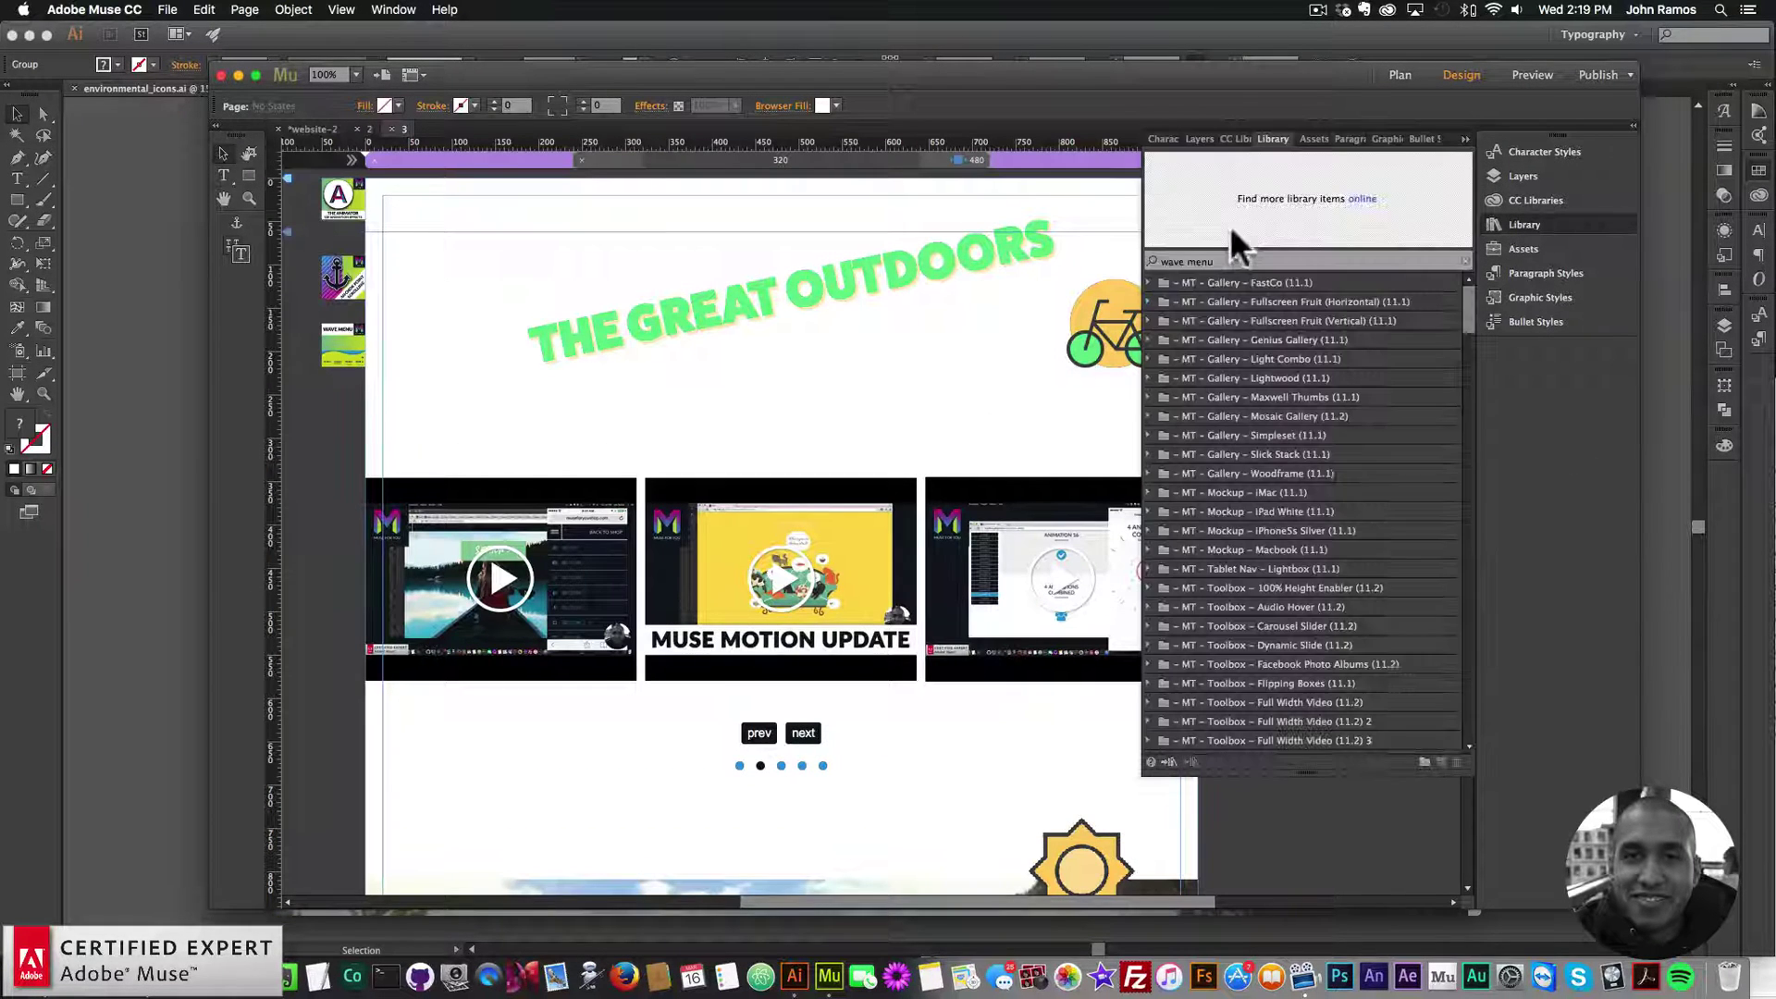
pyautogui.write('smo')
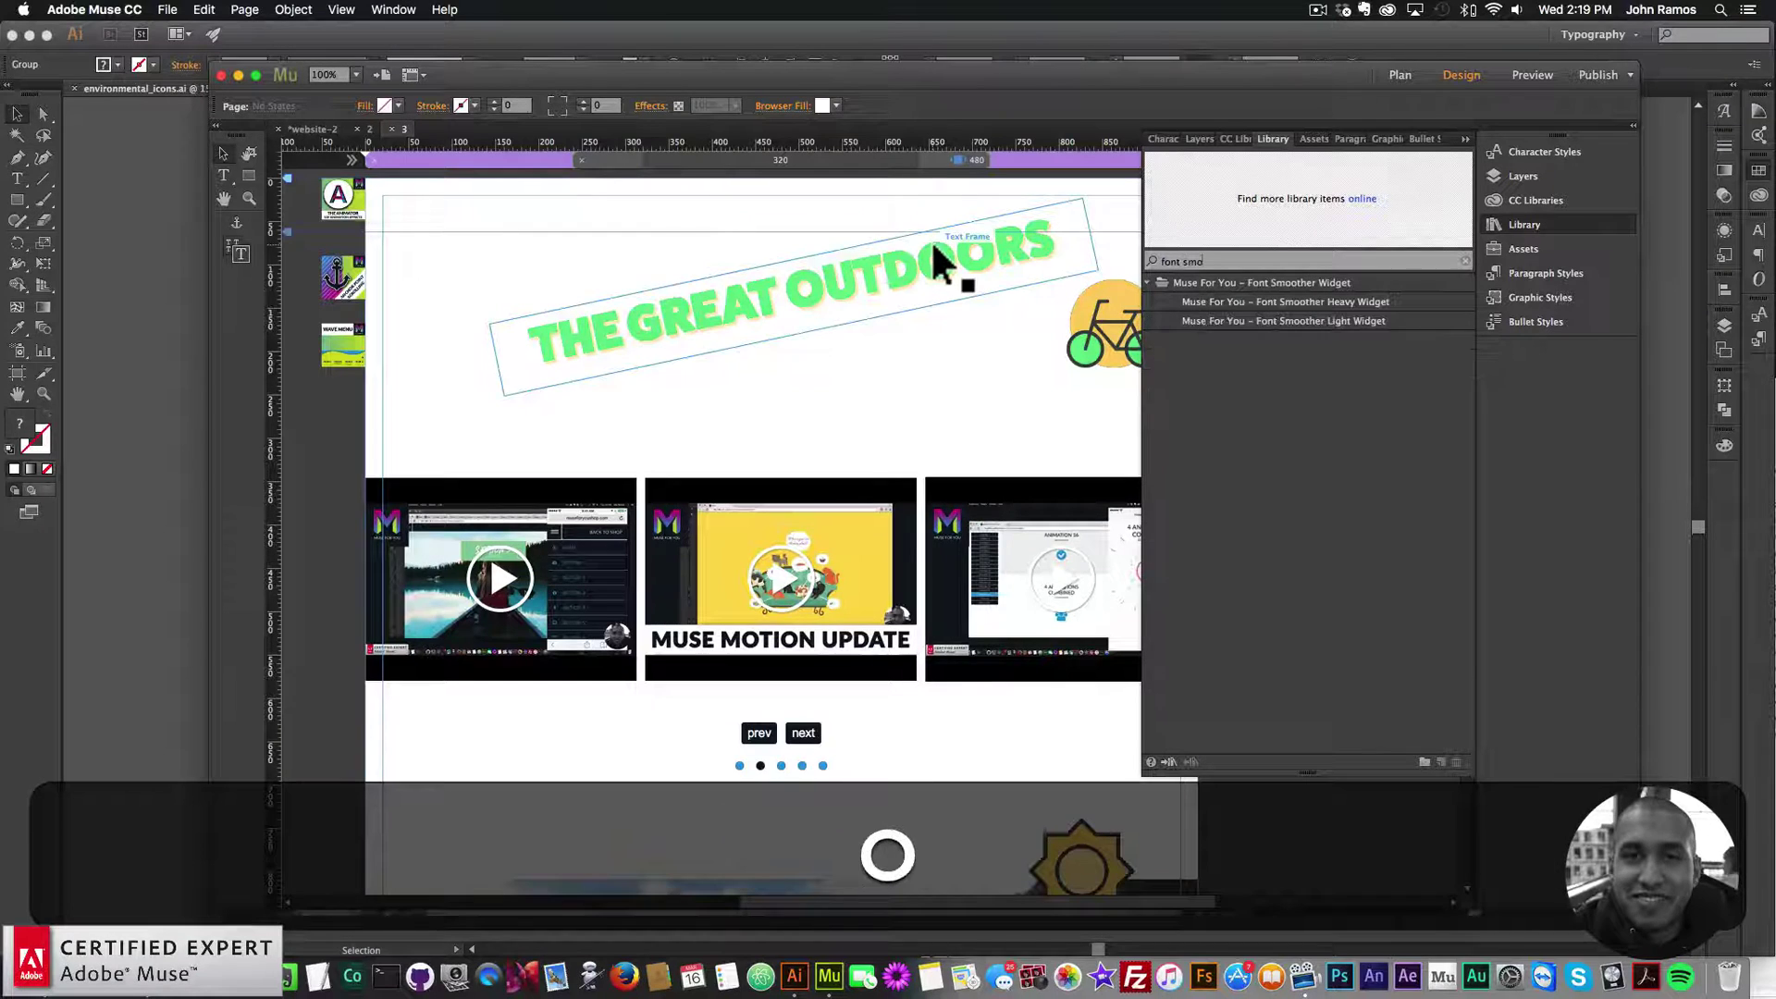
pyautogui.write('other')
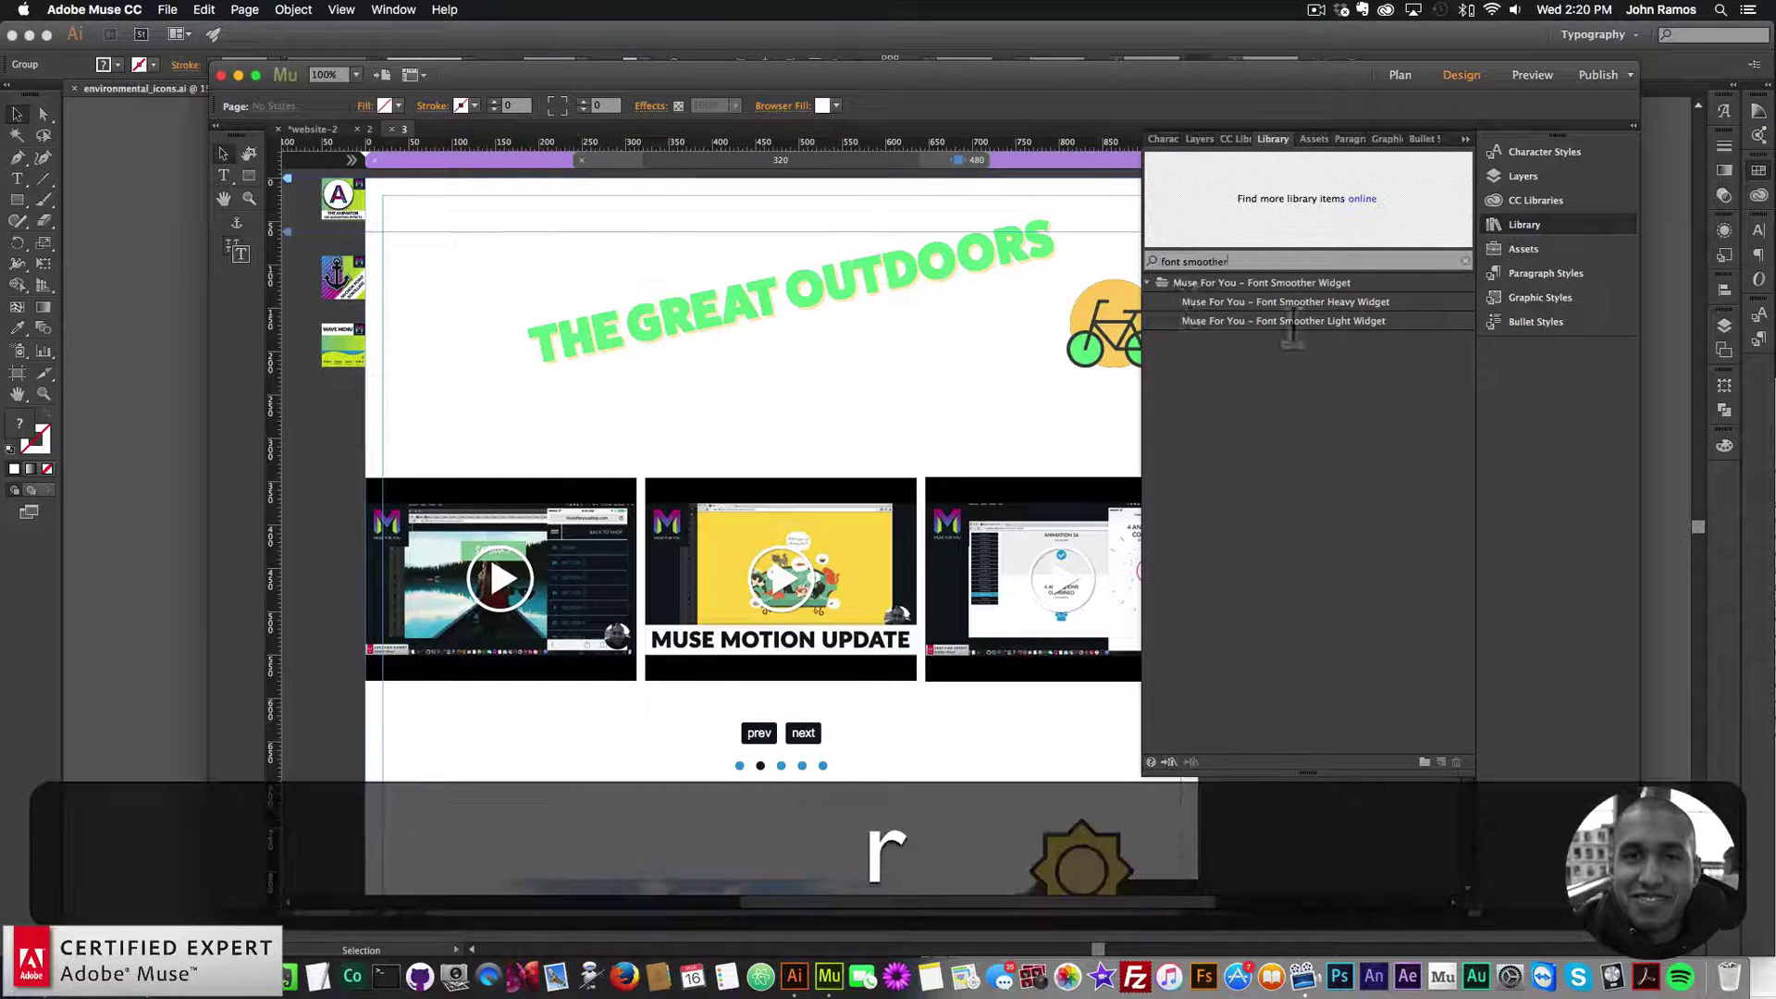
pyautogui.click(1291, 321)
pyautogui.moveTo(387, 428); pyautogui.dragTo(329, 391)
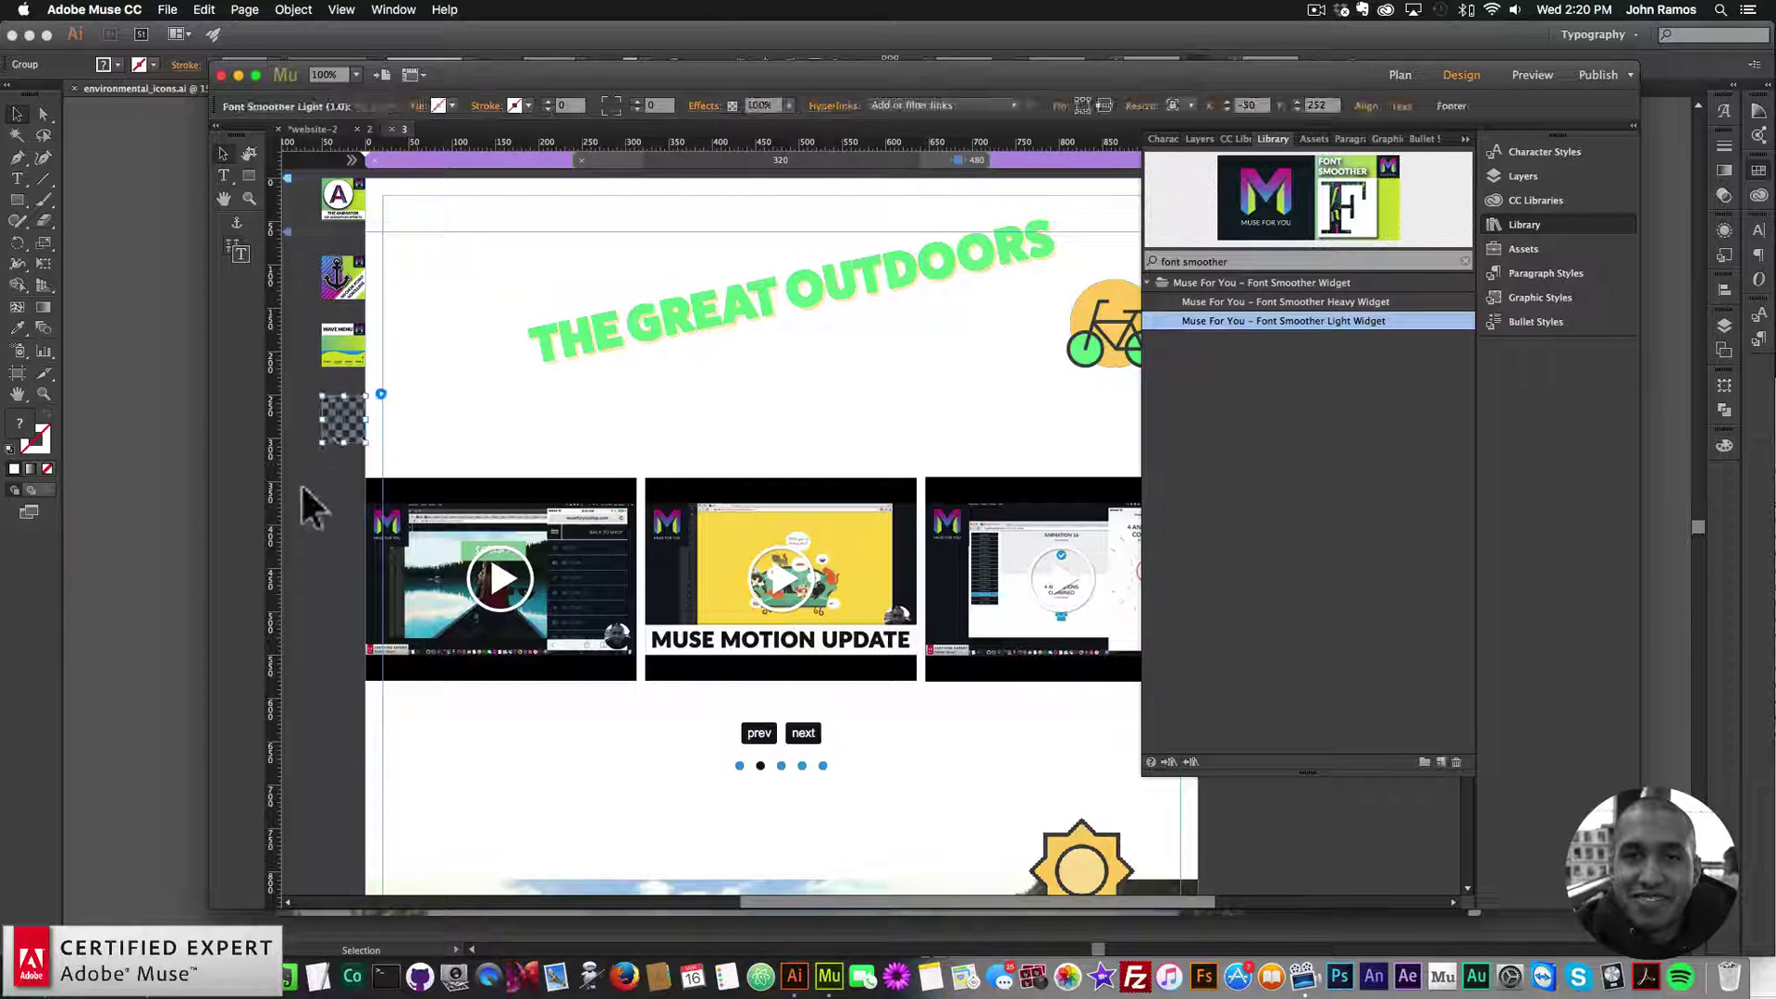
# - Set the border radius of the Wave Menu's open button to 100 px
pyautogui.click(349, 349)
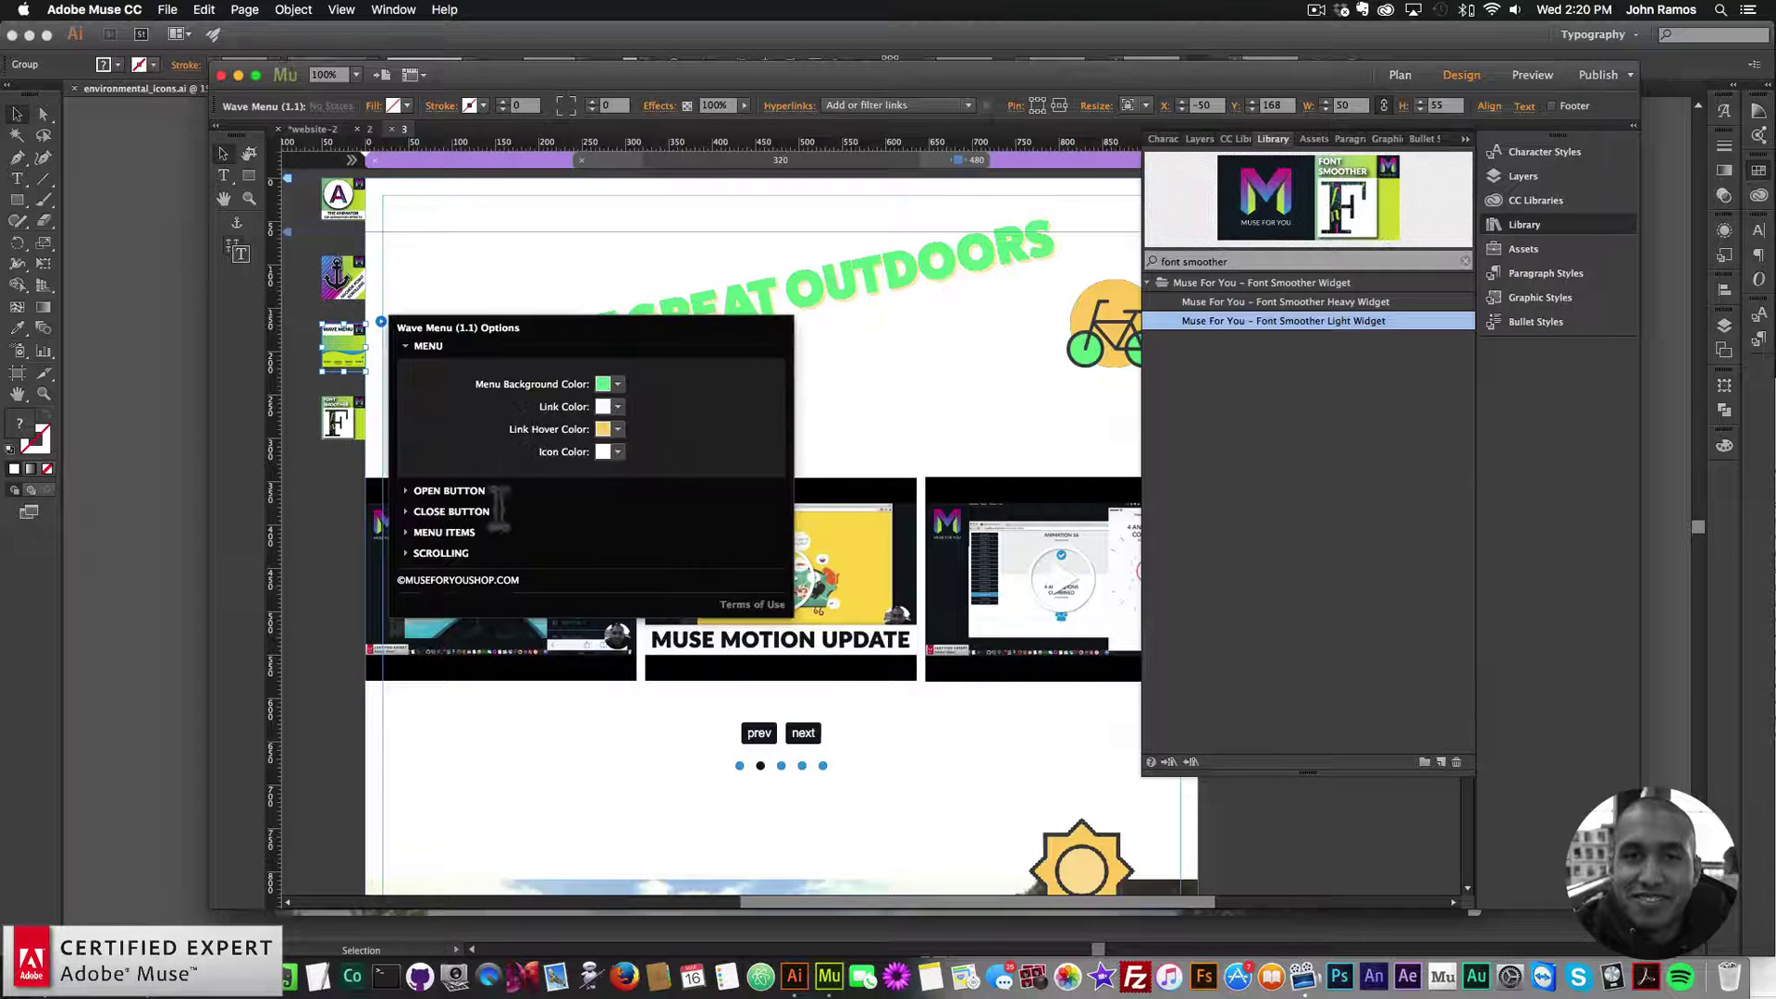
pyautogui.click(454, 490)
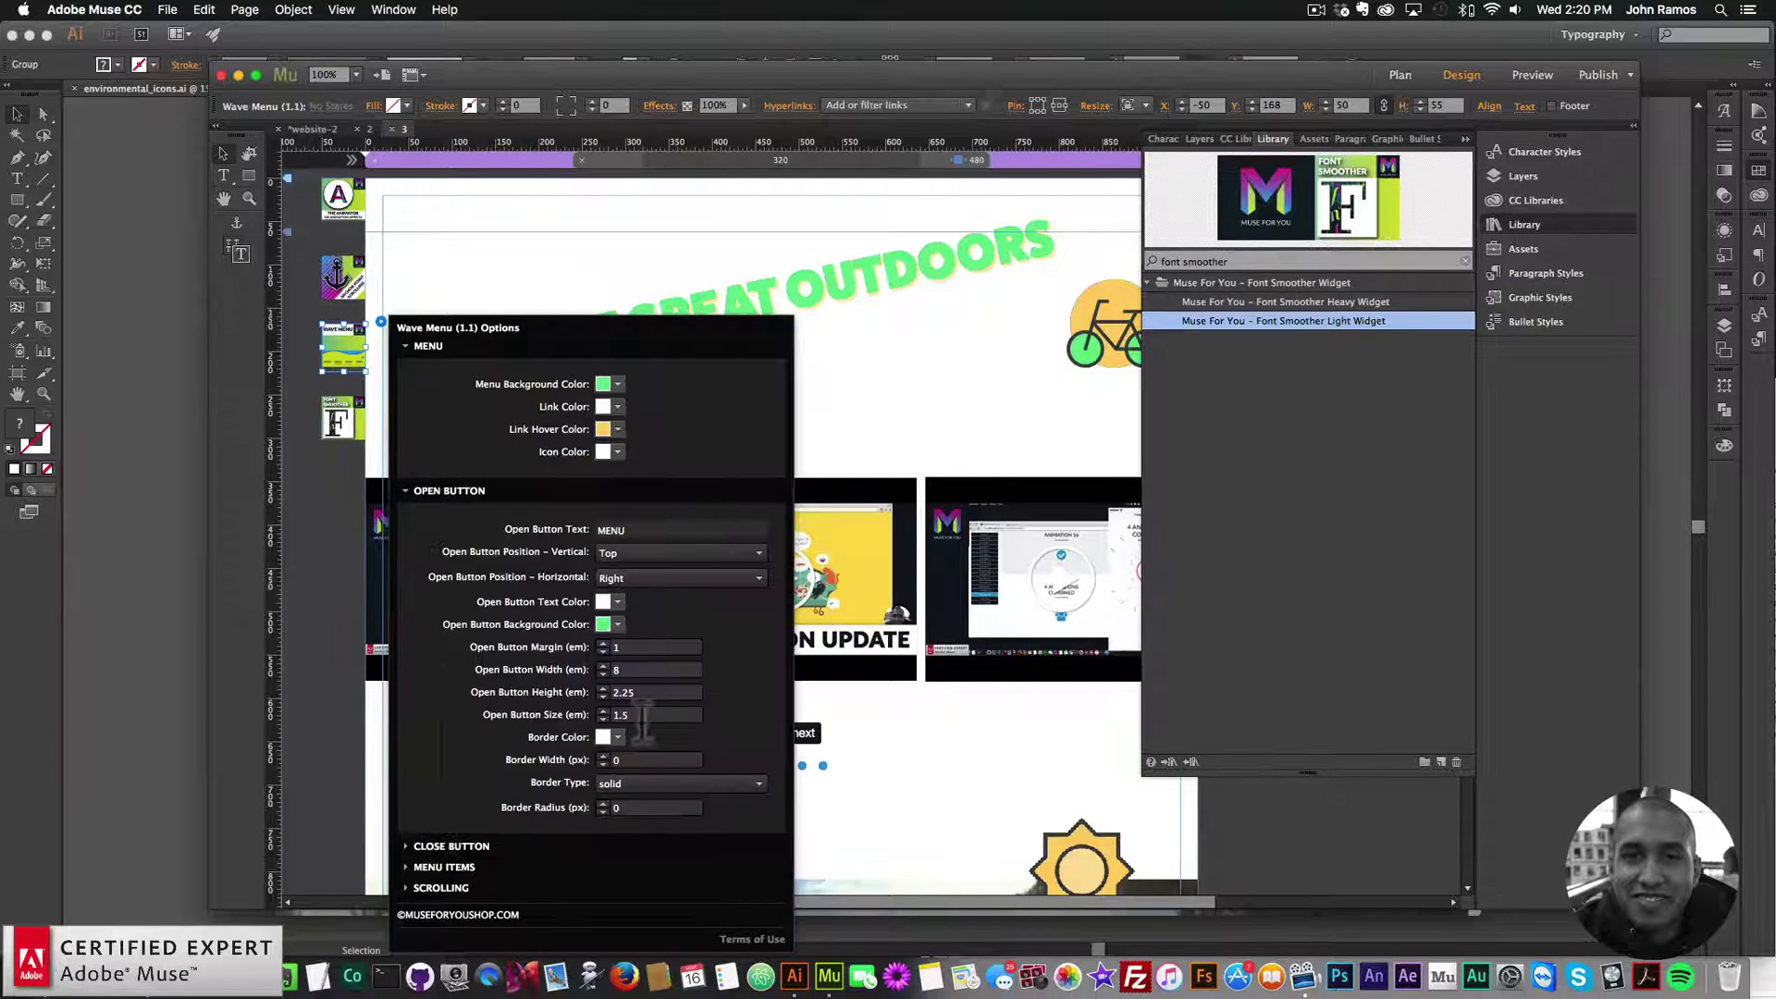
pyautogui.click(603, 805)
pyautogui.write('100')
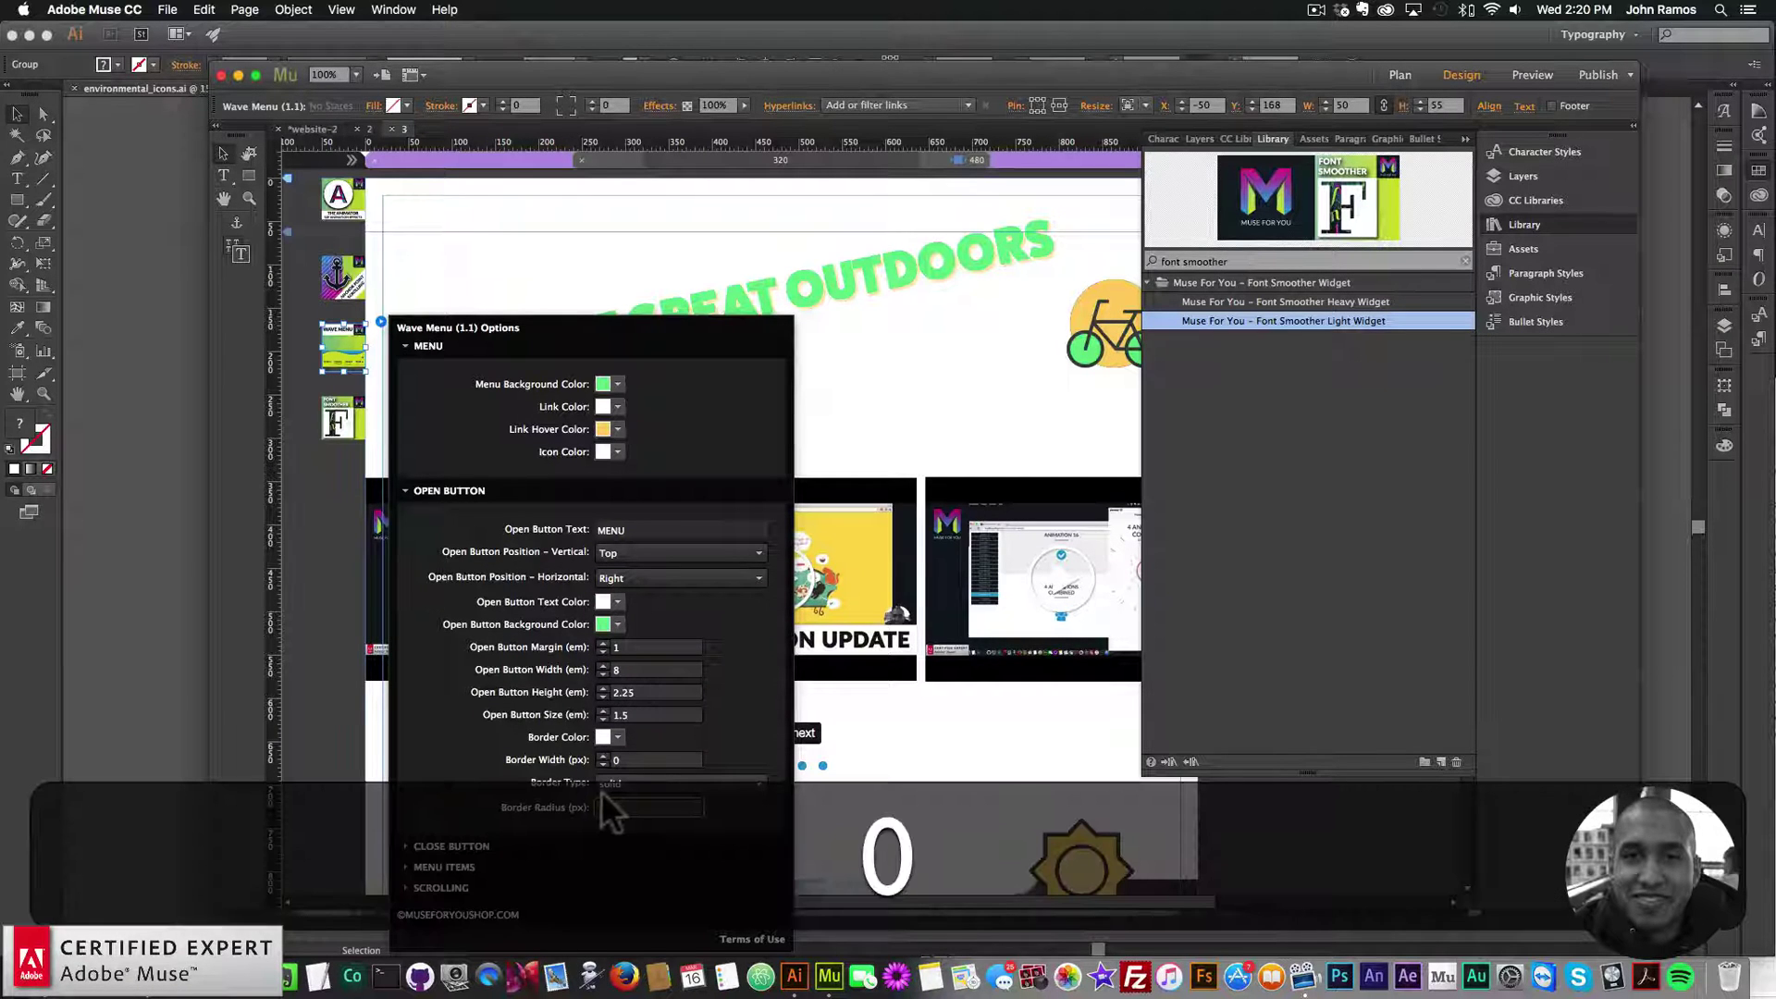
pyautogui.press('Return')
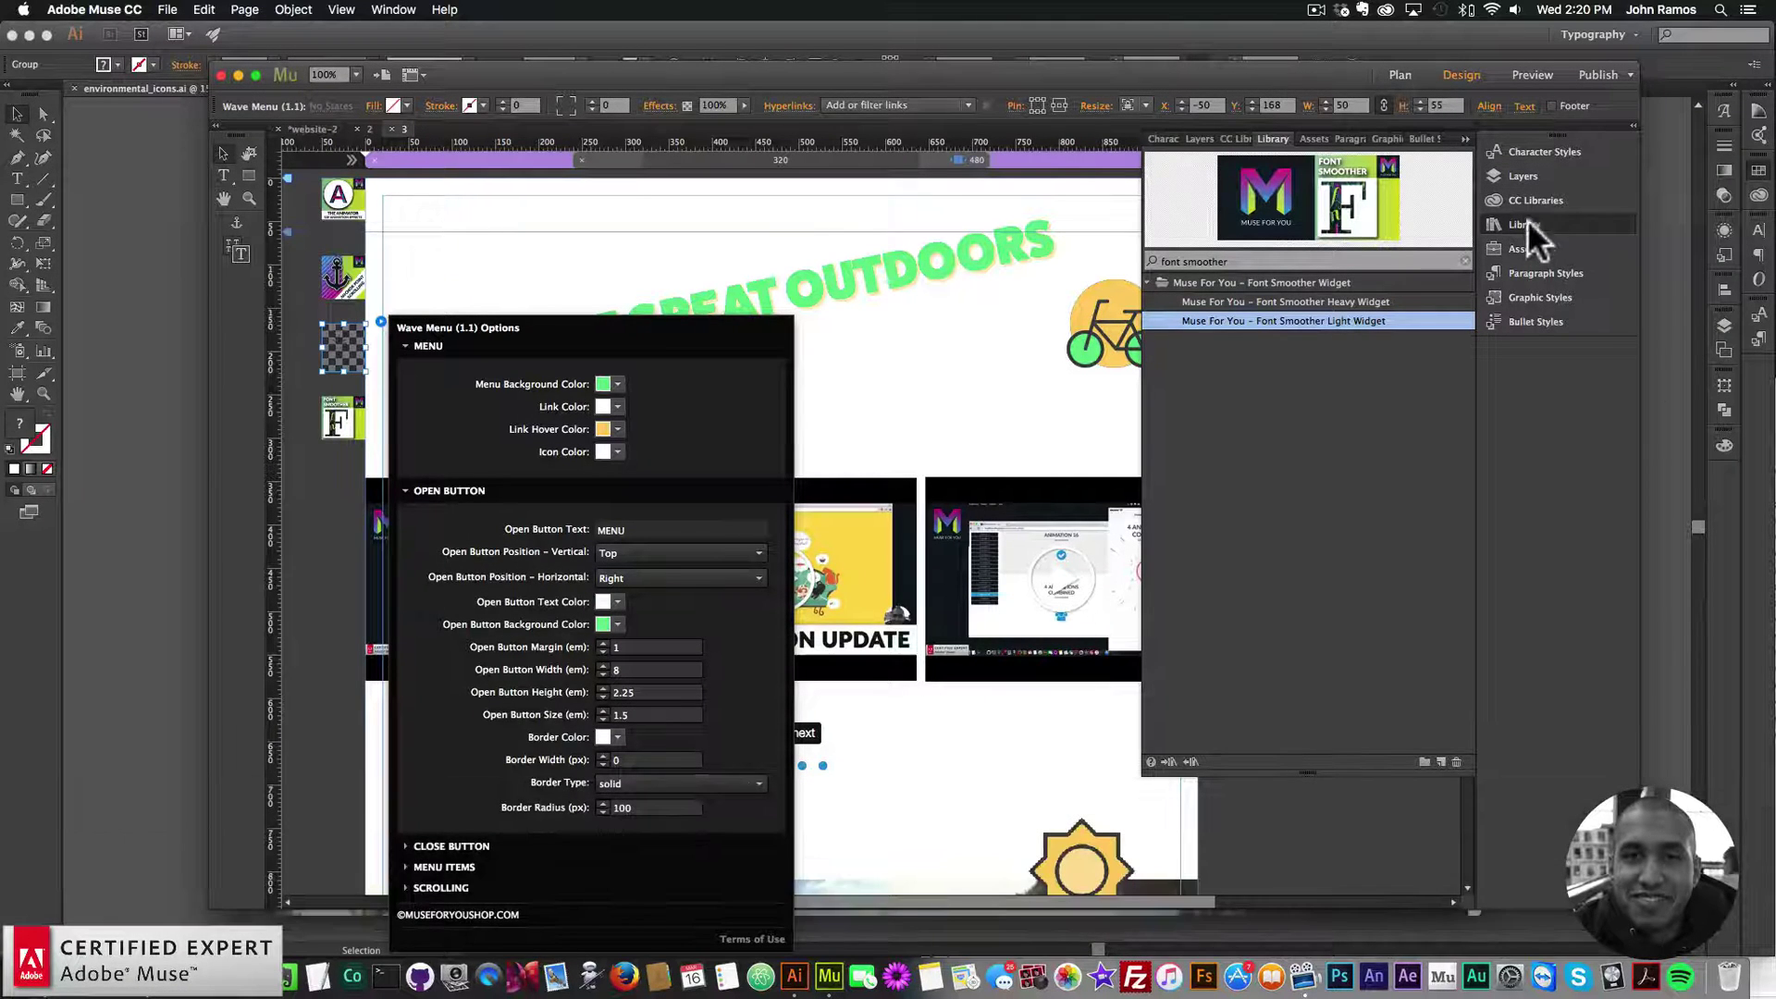
# - Close the Wave Menu options, preview page 3 in the browser, and test the rounded MENU button by opening and closing the menu
pyautogui.press('Escape')
pyautogui.click(1485, 227)
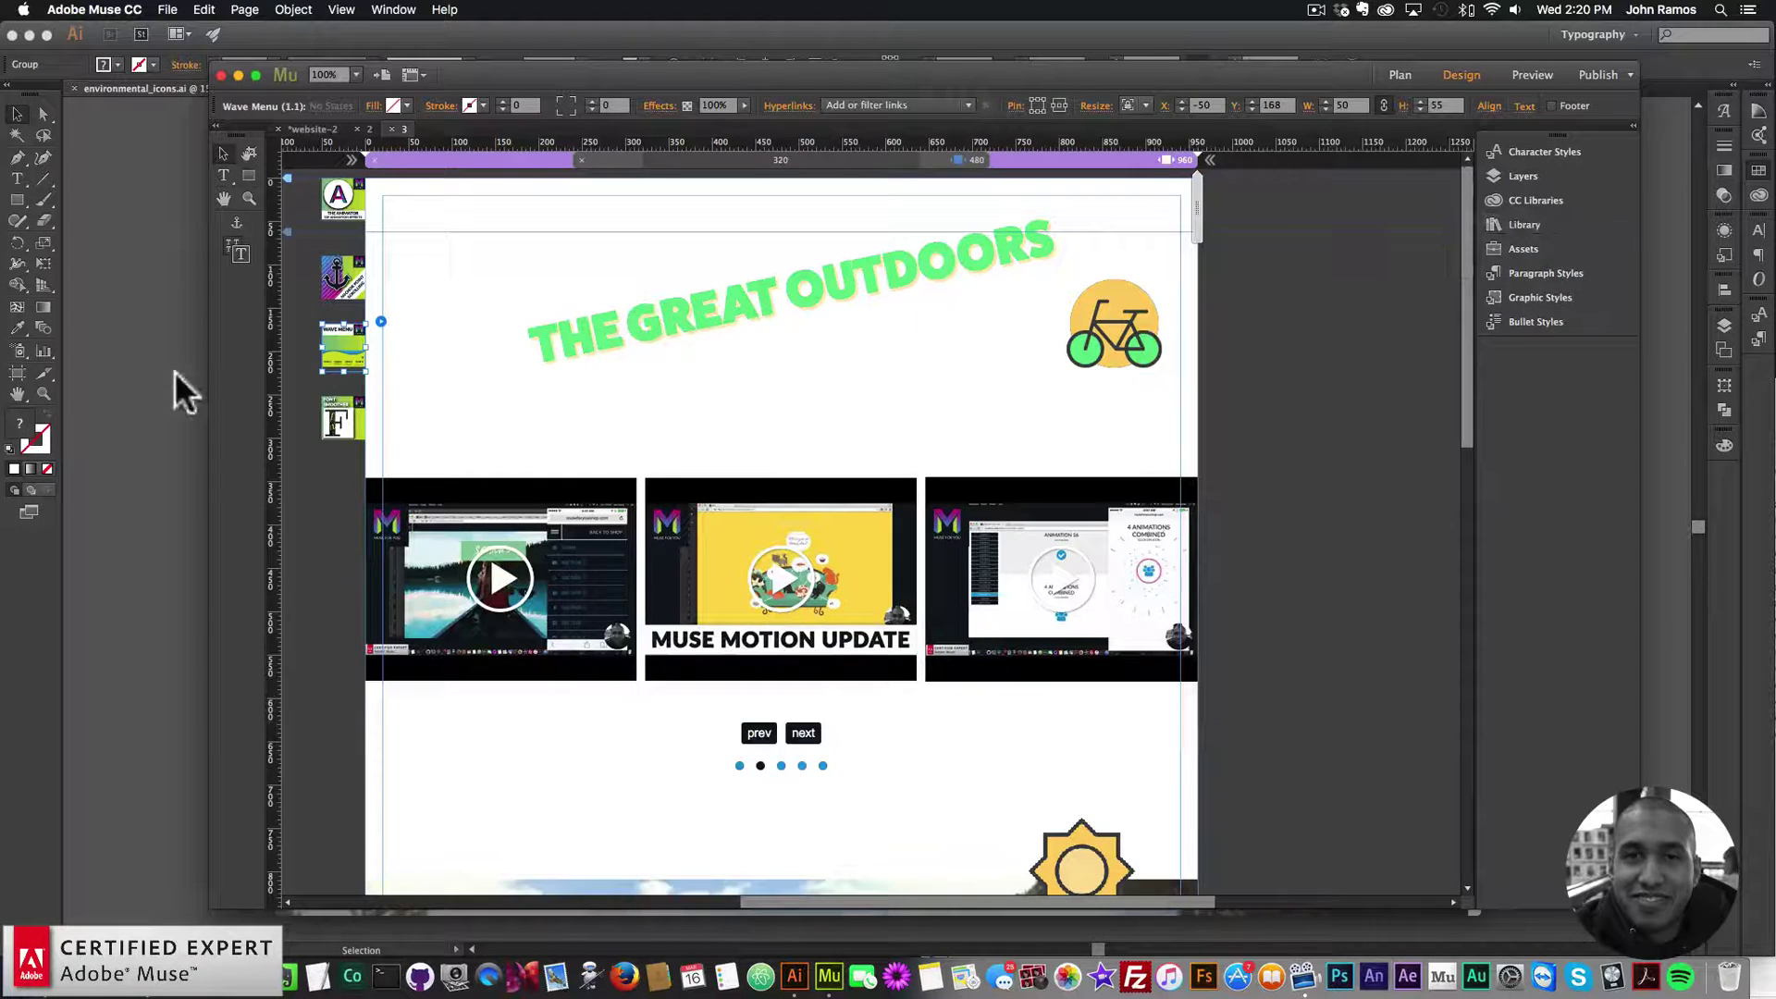
pyautogui.click(167, 9)
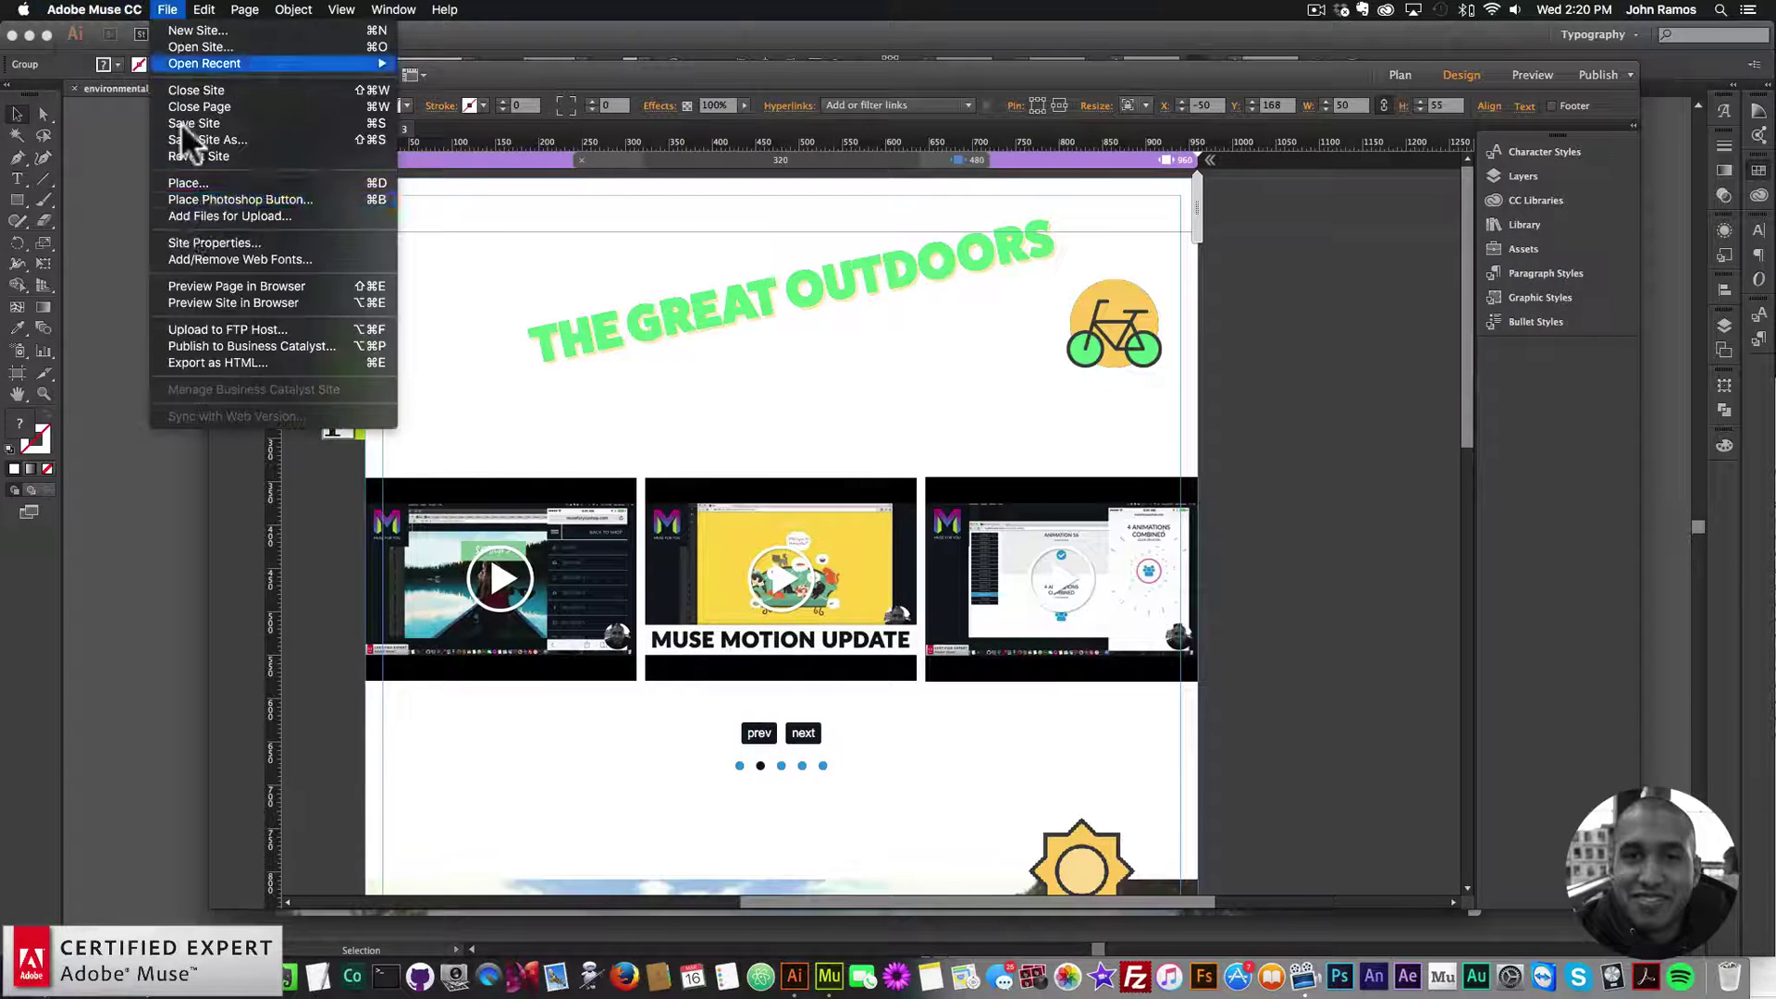
pyautogui.click(219, 287)
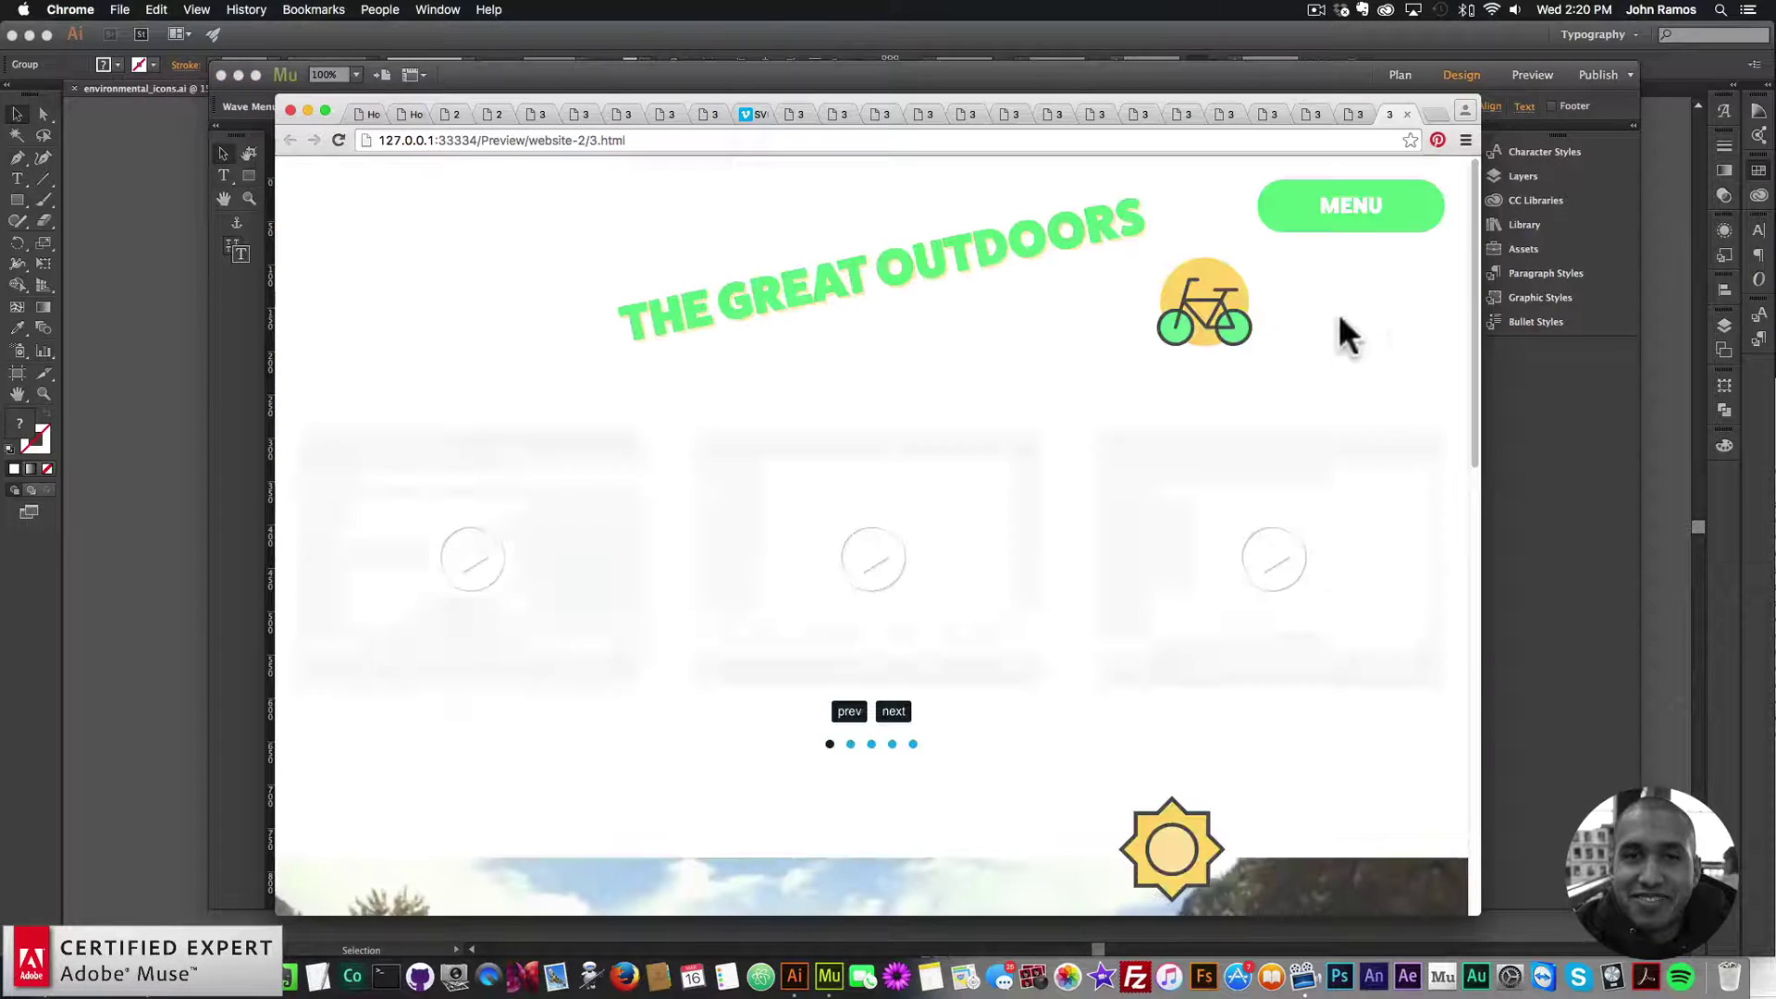
pyautogui.click(1367, 220)
pyautogui.click(1367, 220)
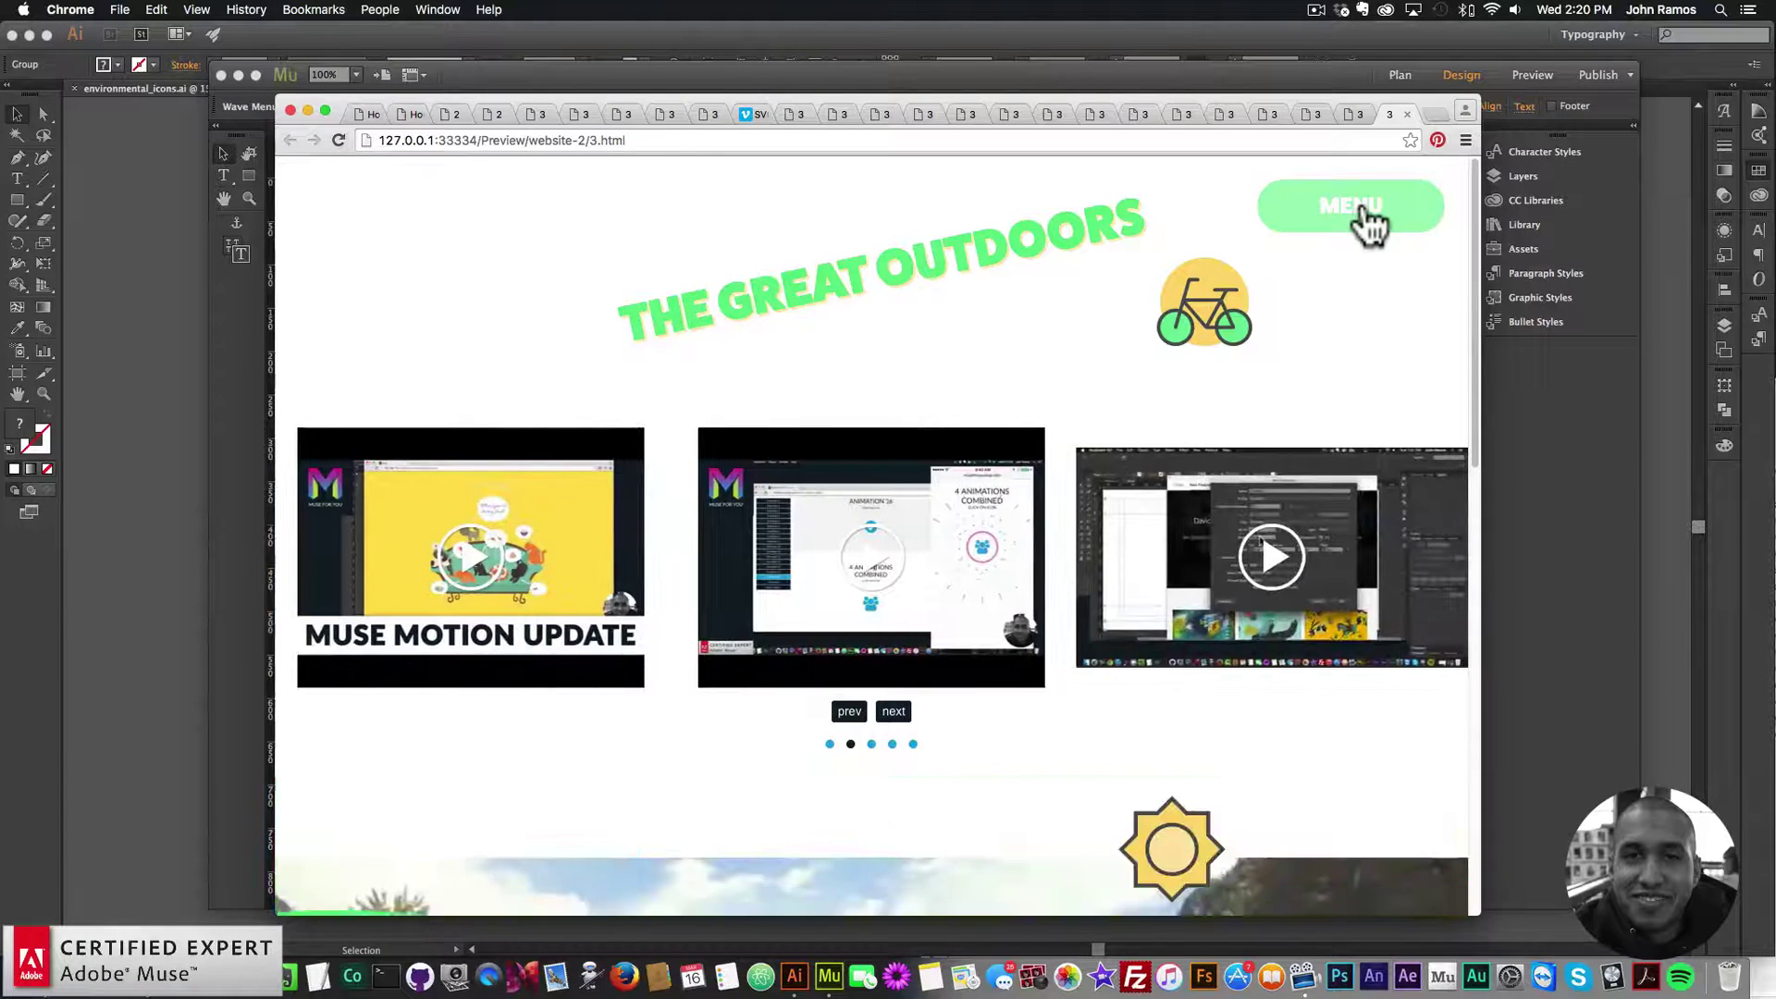
pyautogui.click(1367, 221)
pyautogui.click(1367, 220)
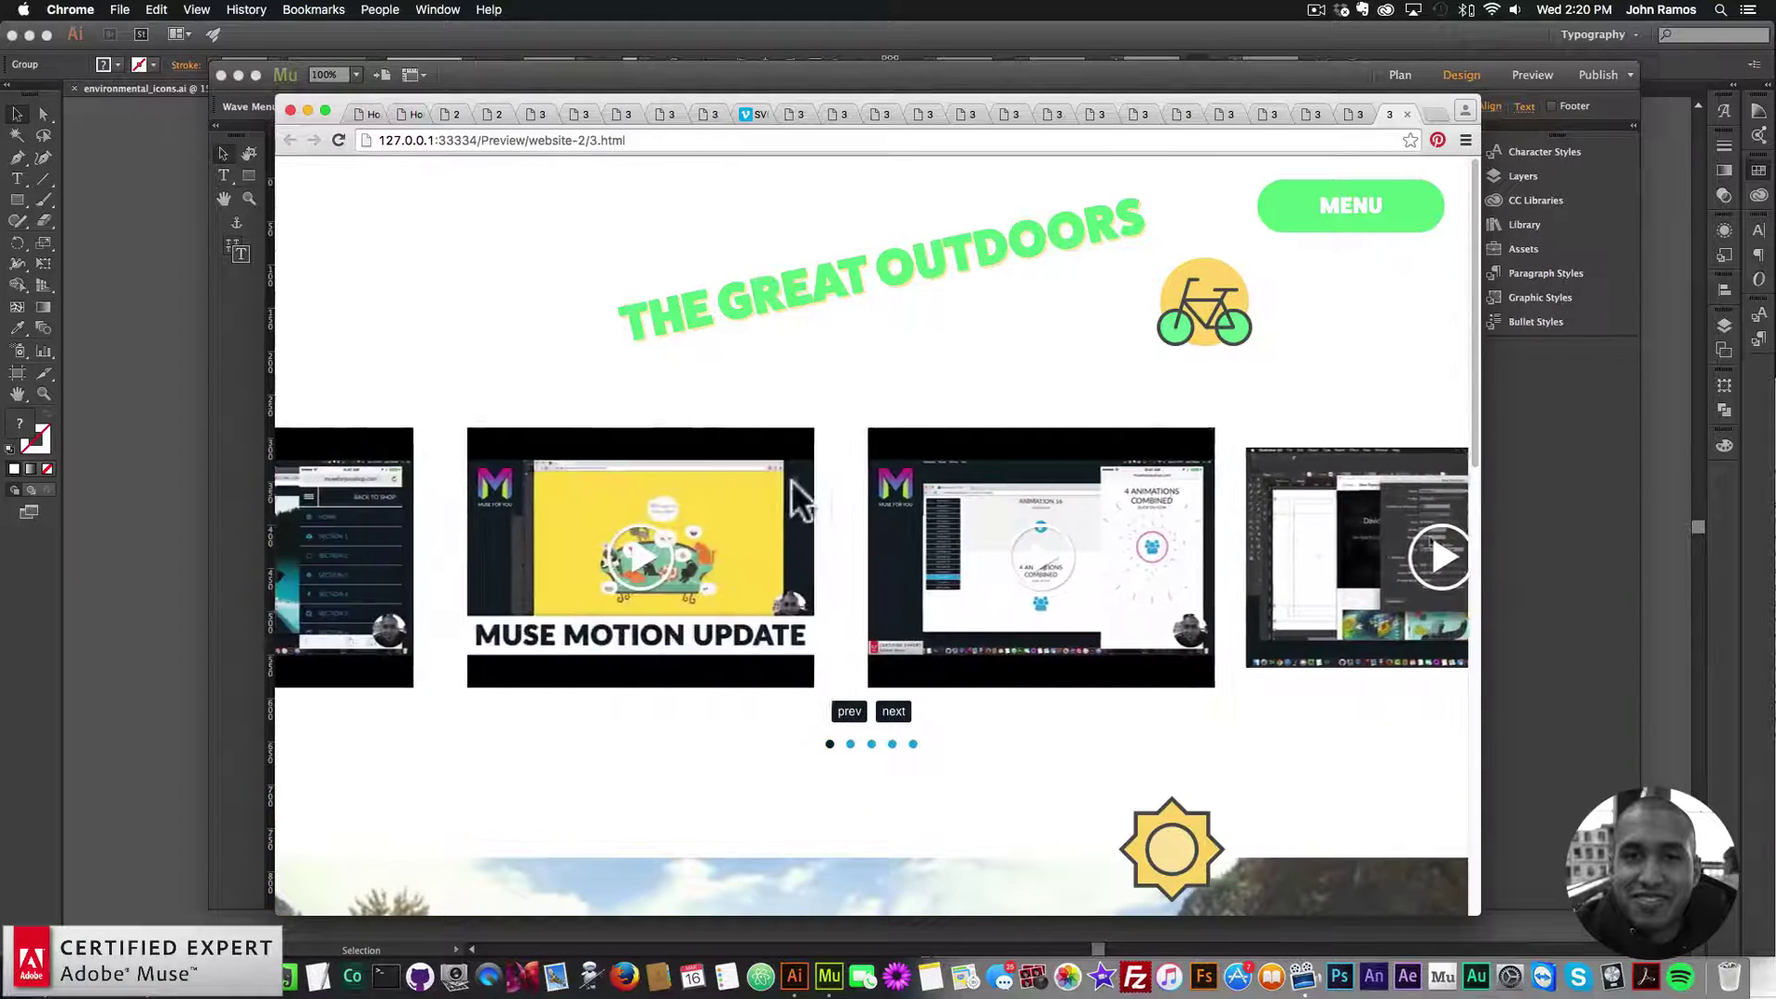
# - Review the previewed page from the background video to the blue box, and toggle the wave menu again back at the page's start
pyautogui.scroll(-6, 516, 357)
pyautogui.scroll(-5, 911, 532)
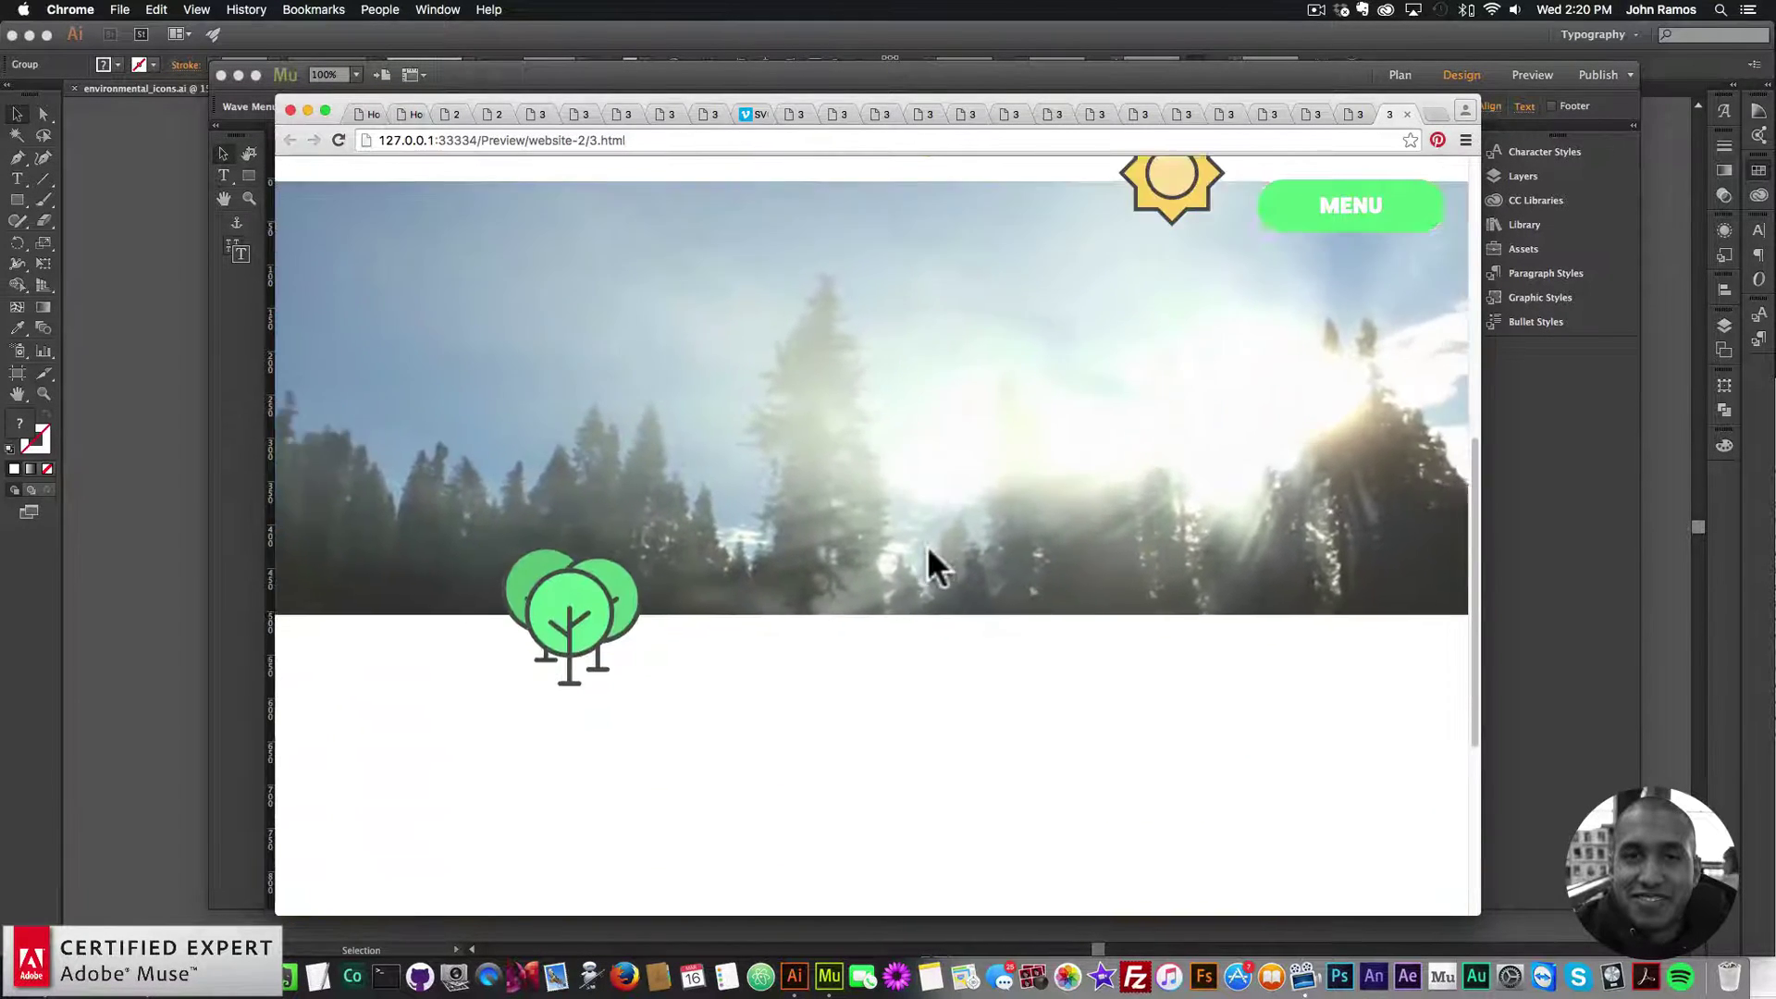
pyautogui.scroll(2, 925, 547)
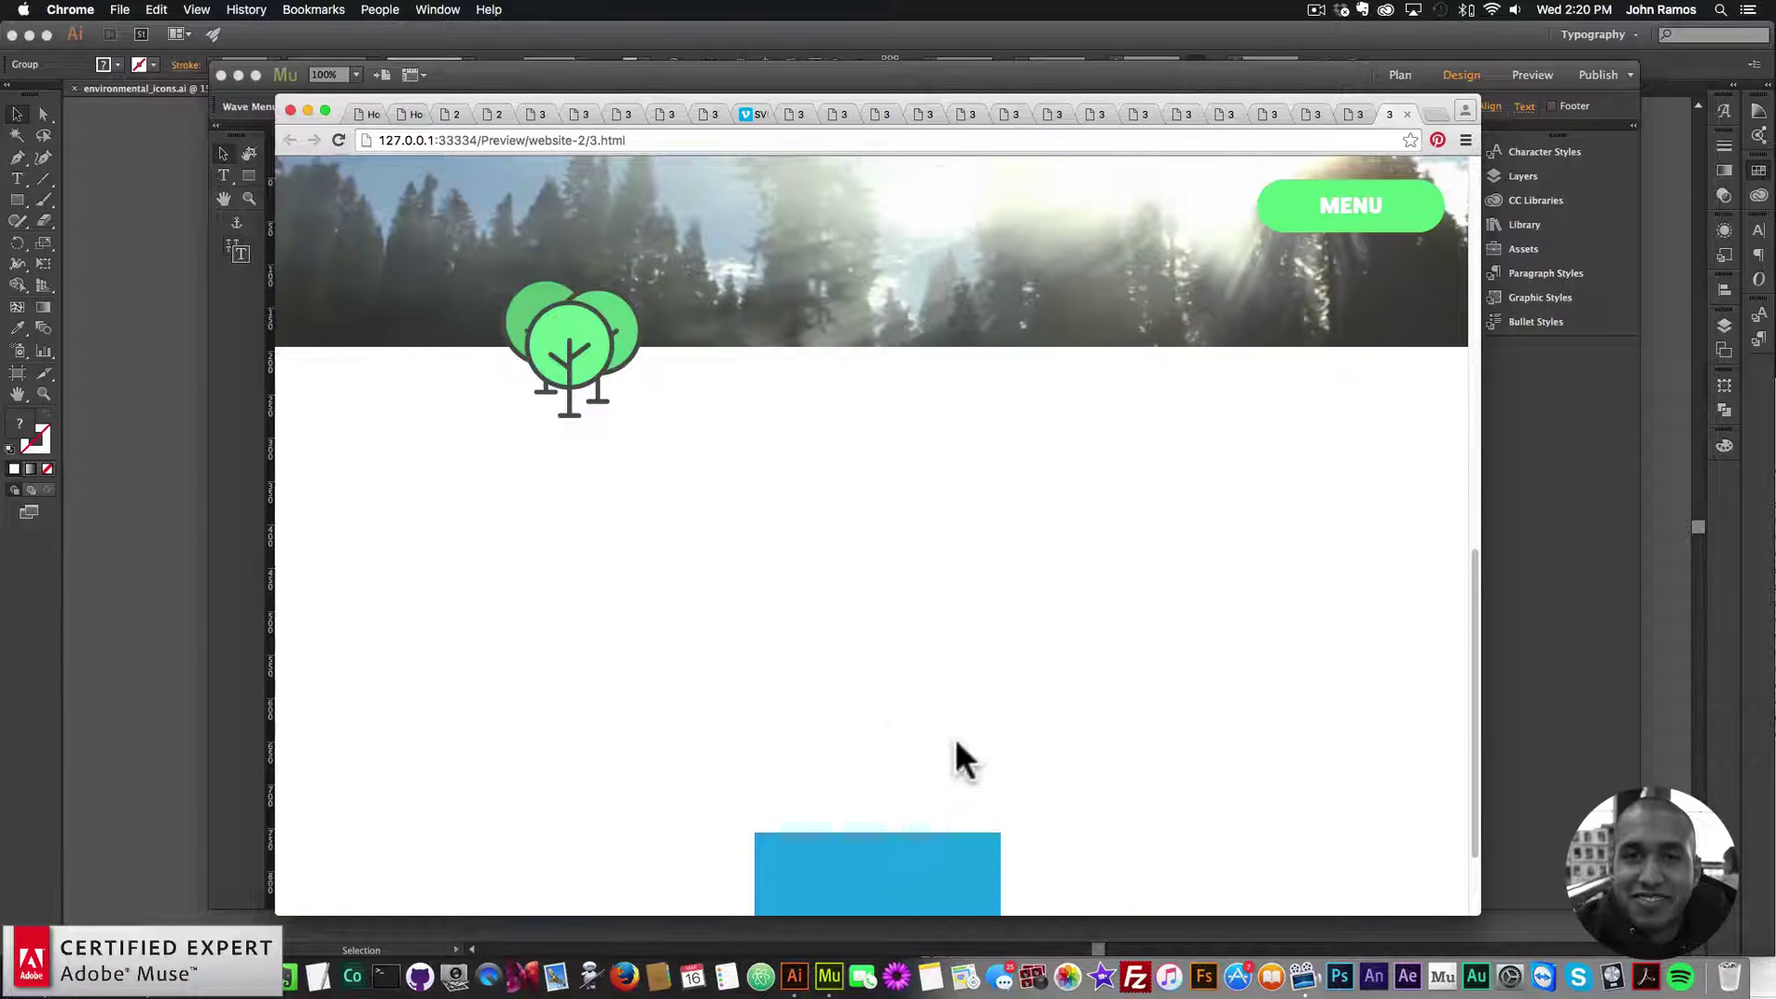
pyautogui.scroll(10, 957, 730)
pyautogui.click(1351, 213)
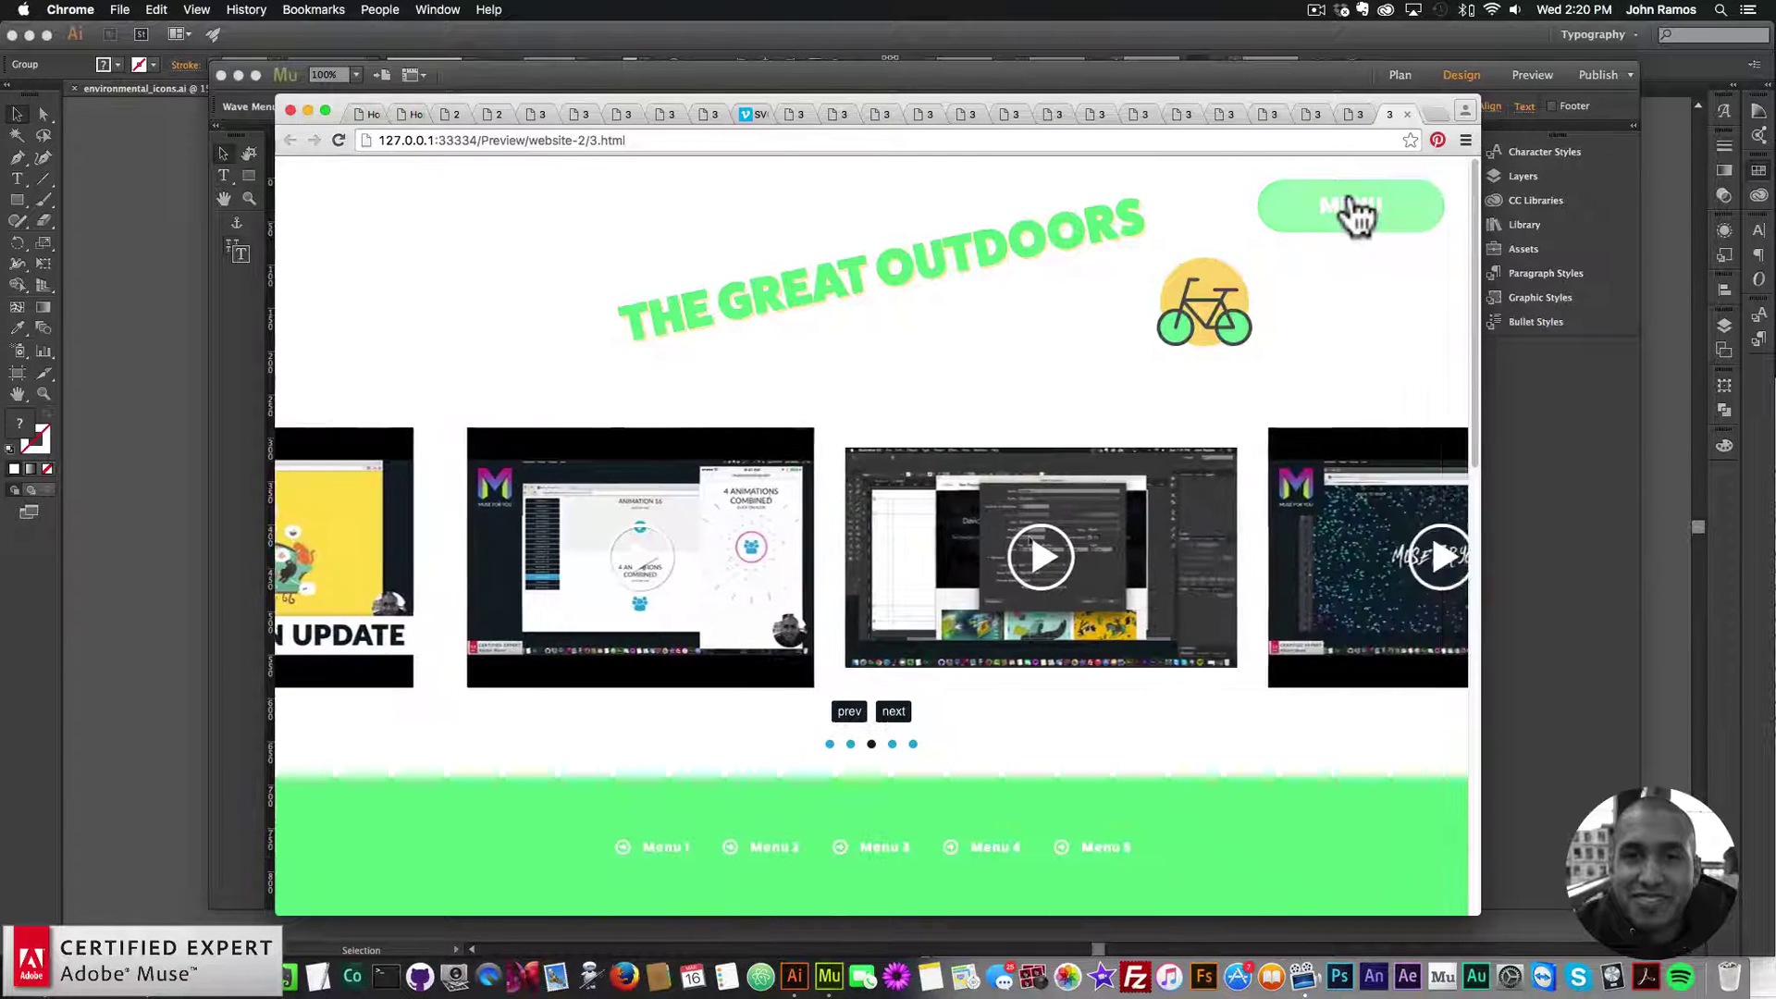
pyautogui.click(1350, 212)
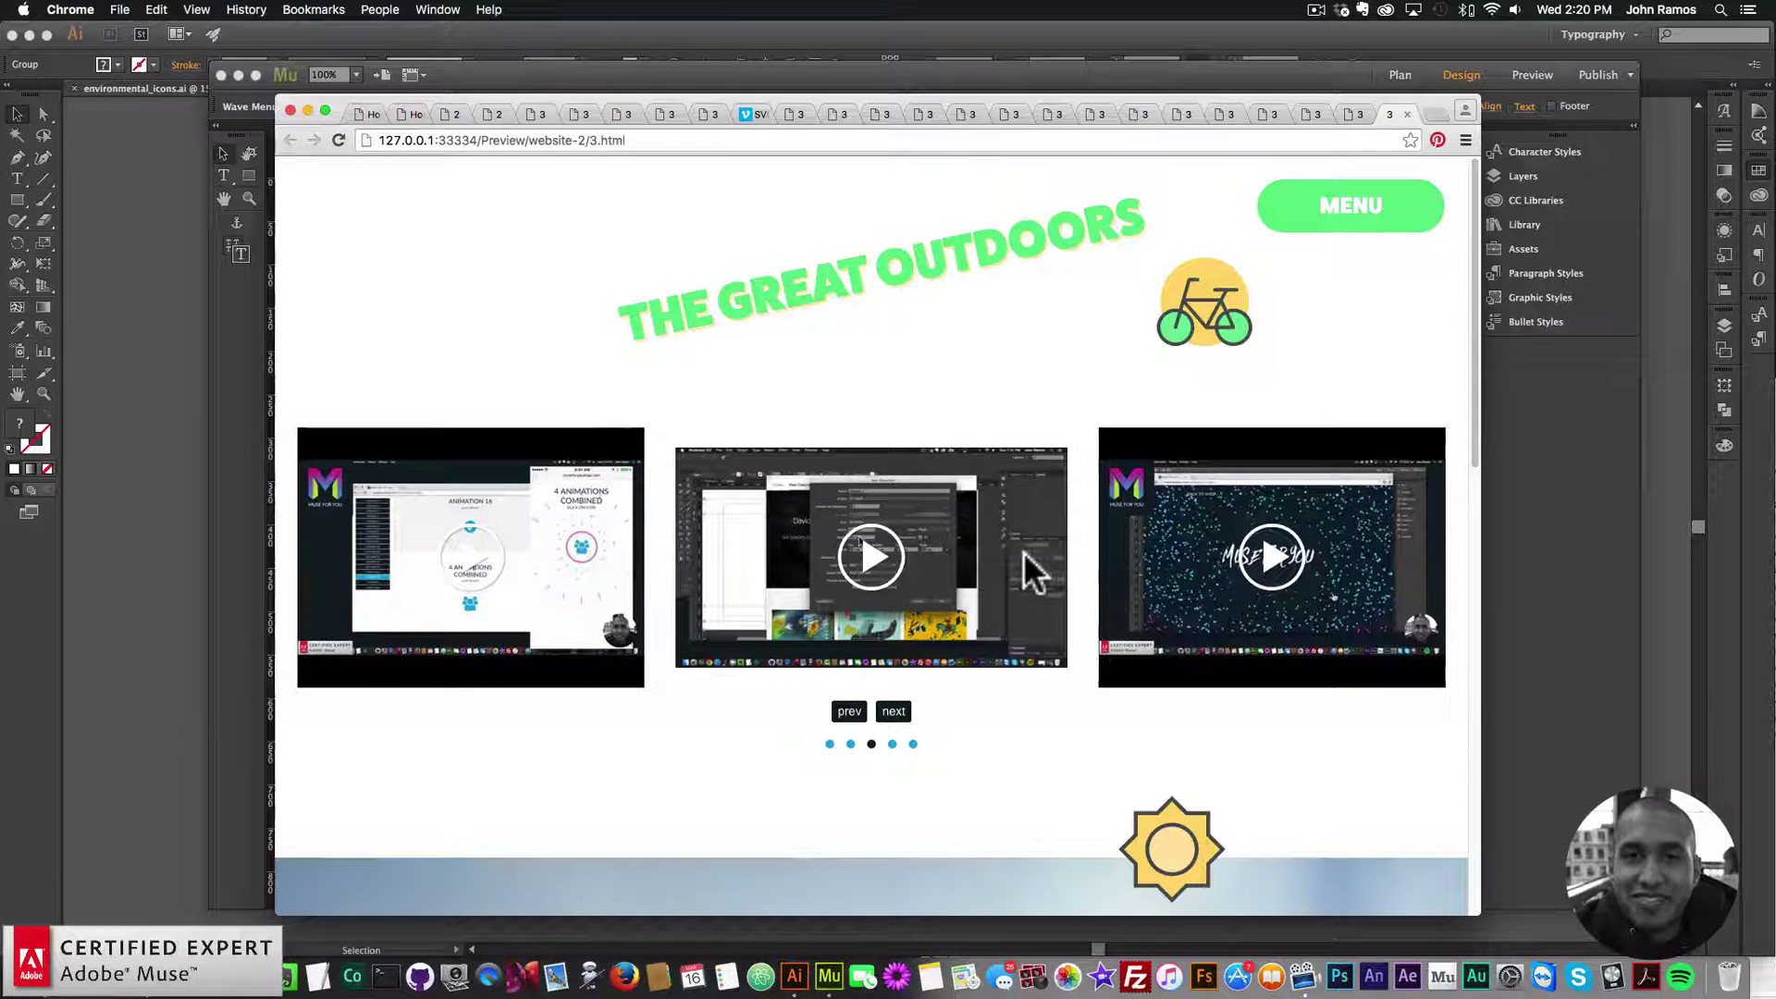
# - Open the wave menu in the preview, and play and pause the slider's Audio Visualizer Widget video while the menu is open
pyautogui.click(1347, 222)
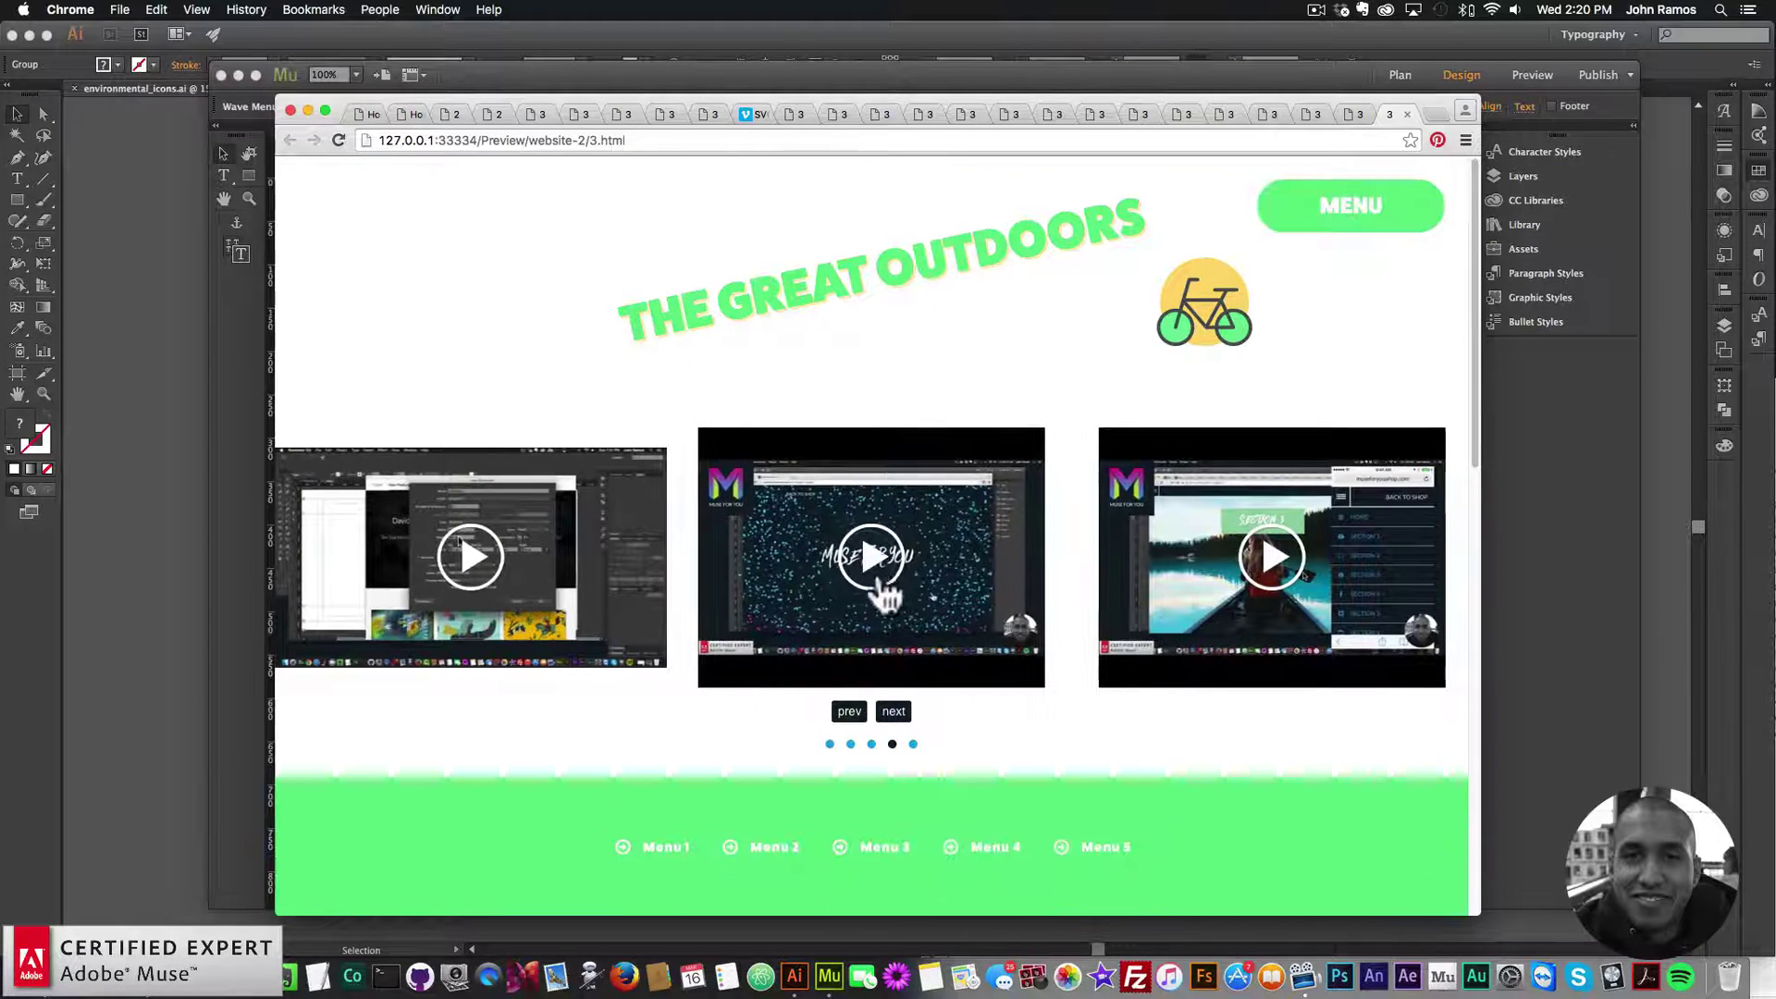
pyautogui.click(877, 555)
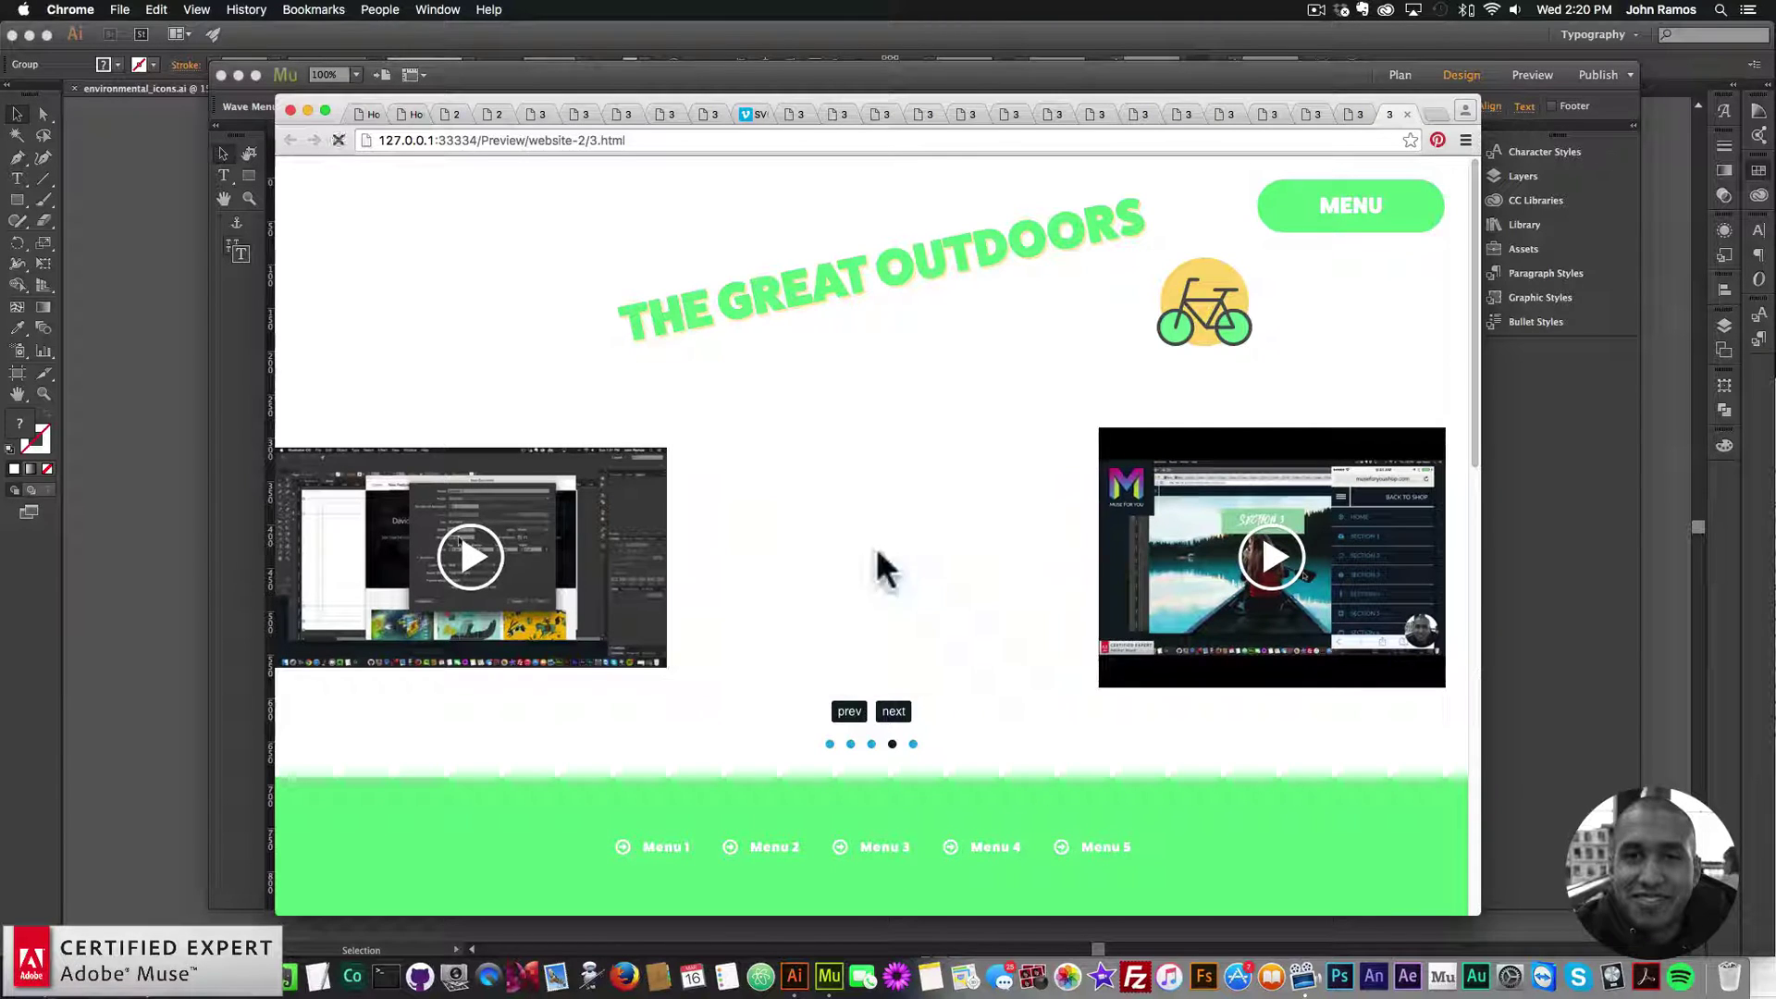
pyautogui.click(707, 673)
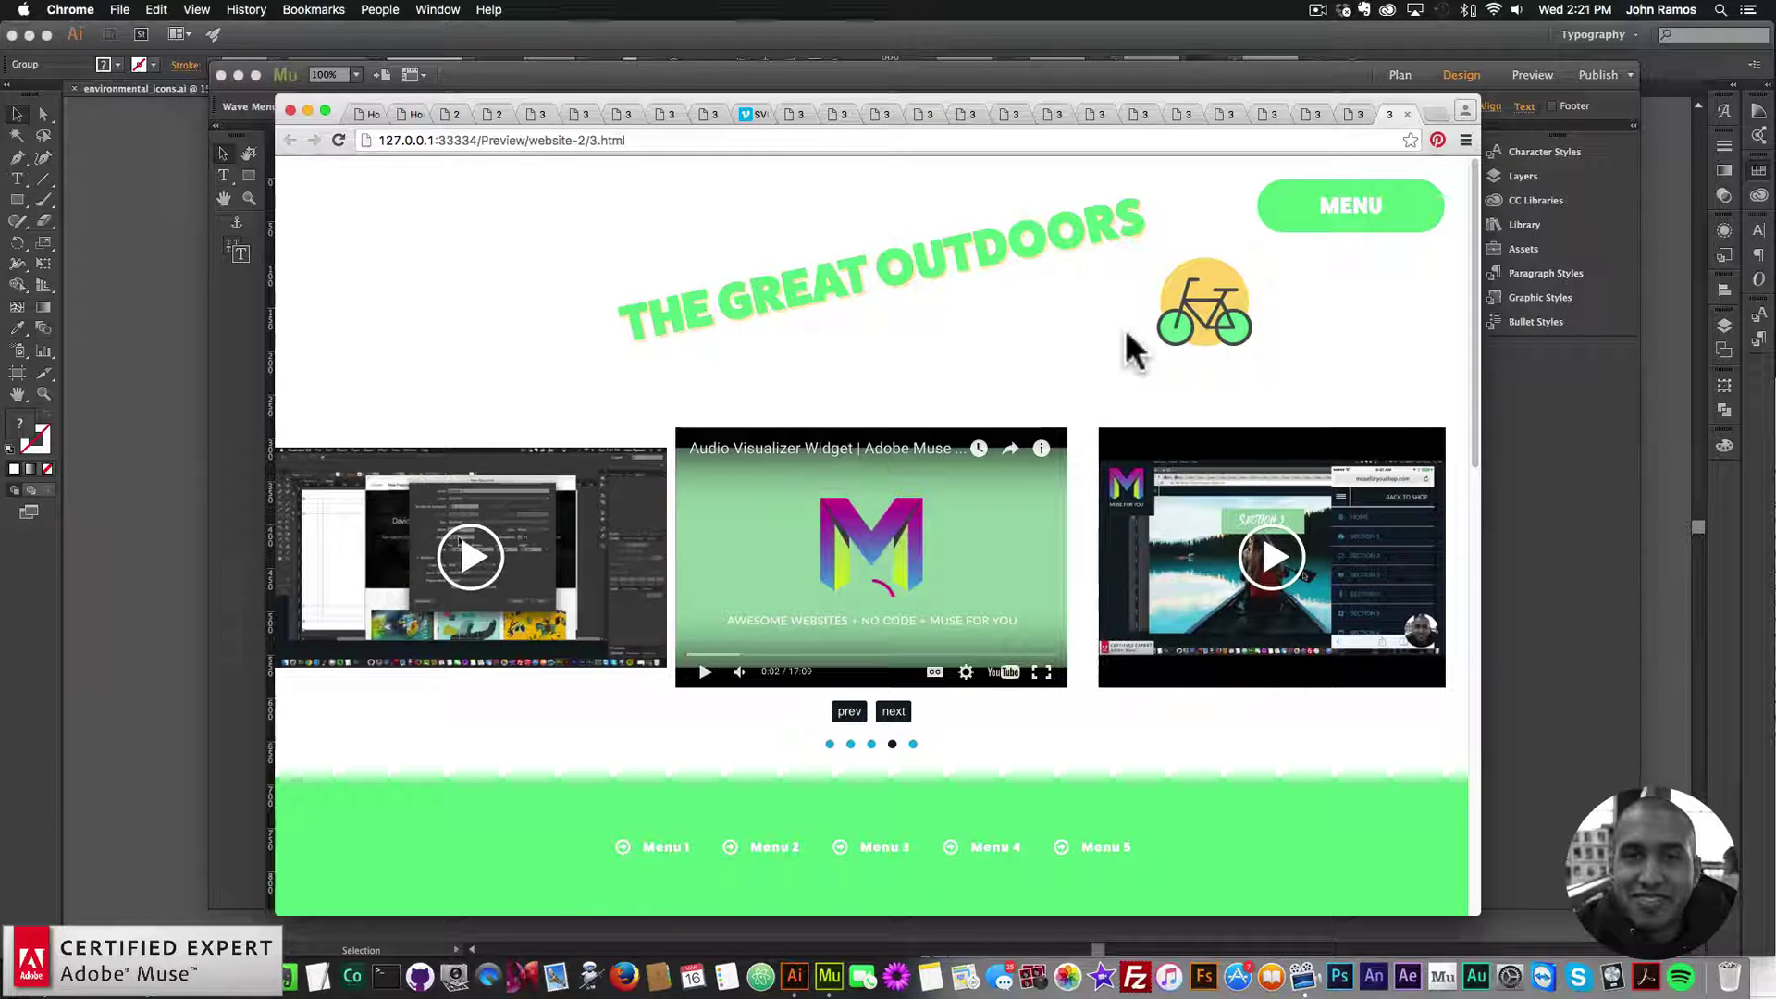
# - Visit museforyoushop.com in a new browser tab, follow the $39 offer to the widget shop, and open the Responsive Image and Video Slider Widget page
pyautogui.click(1435, 114)
pyautogui.write('museforyoushop.com')
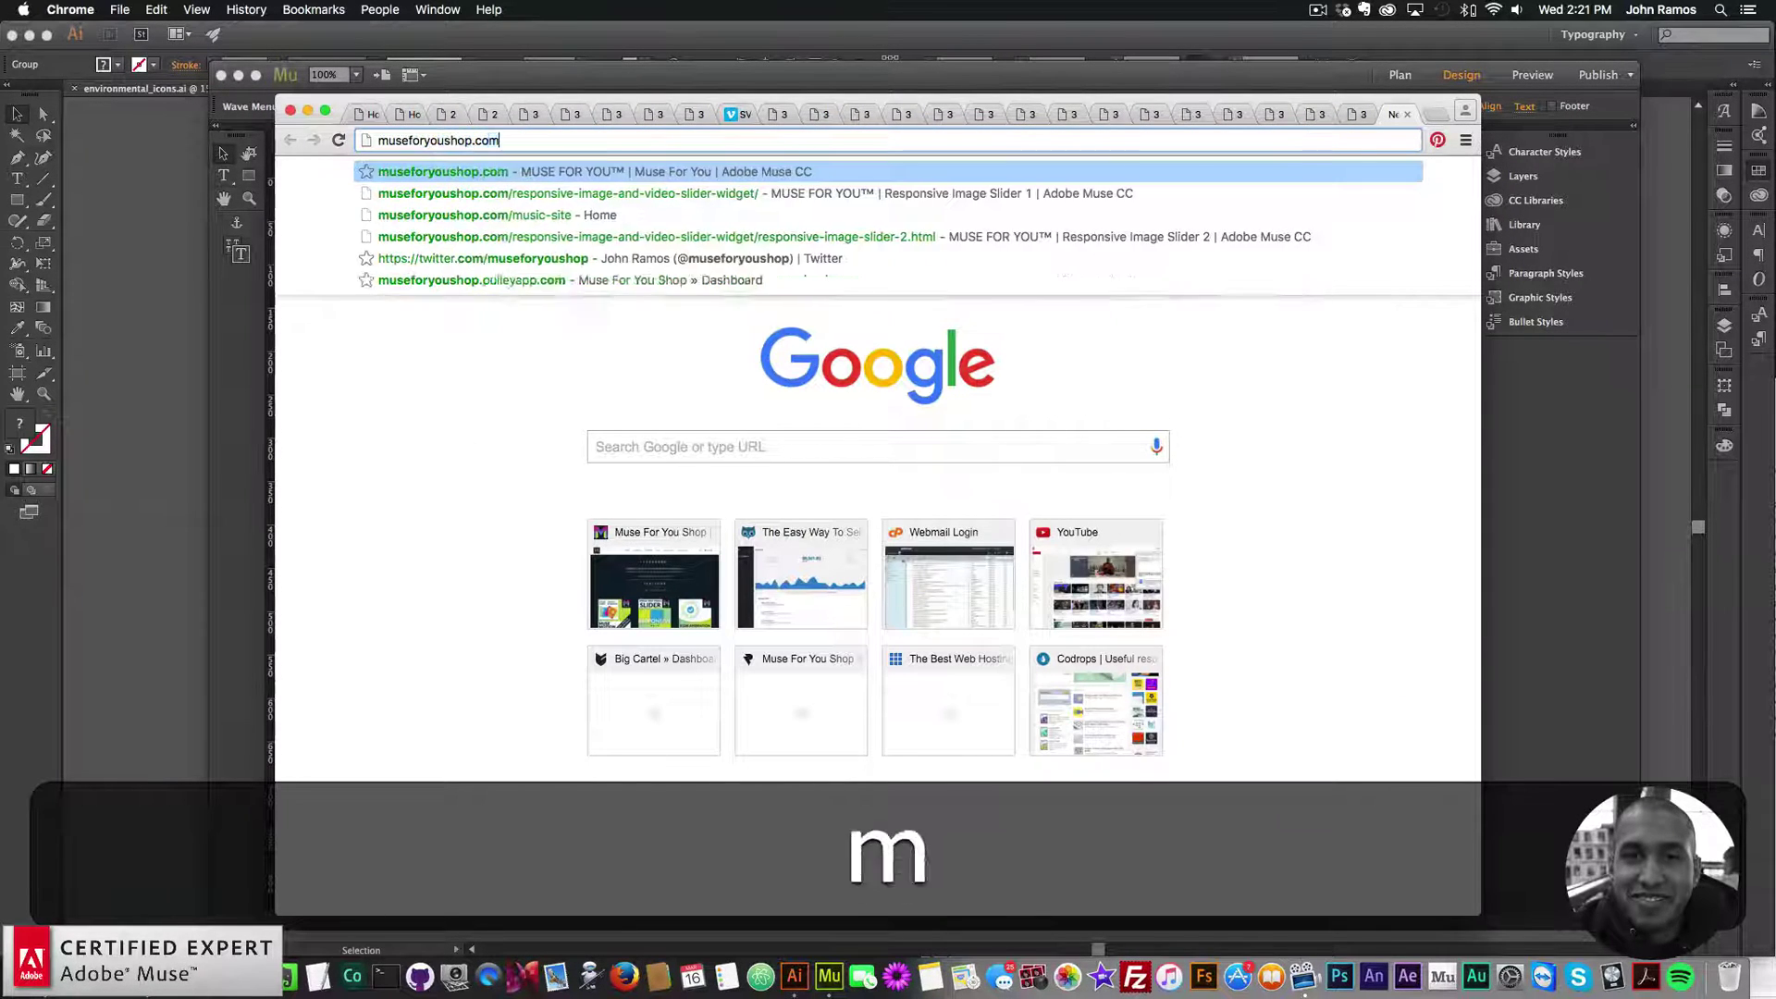
pyautogui.press('Return')
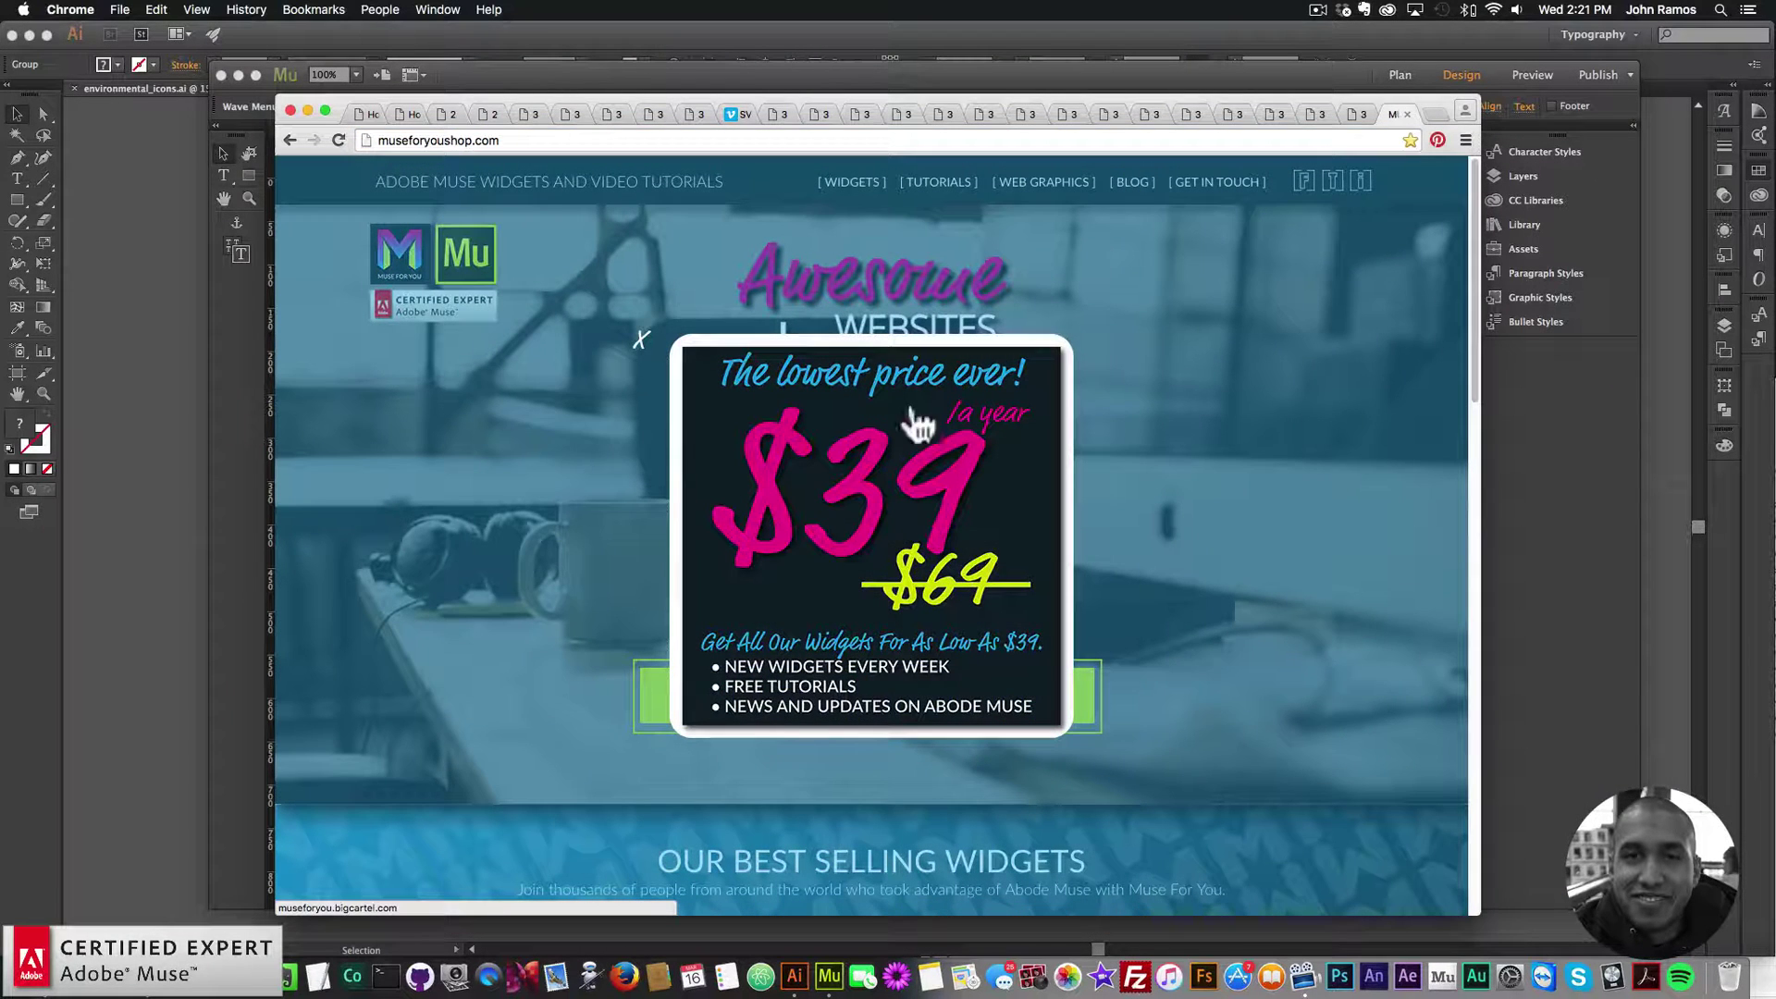
pyautogui.click(852, 529)
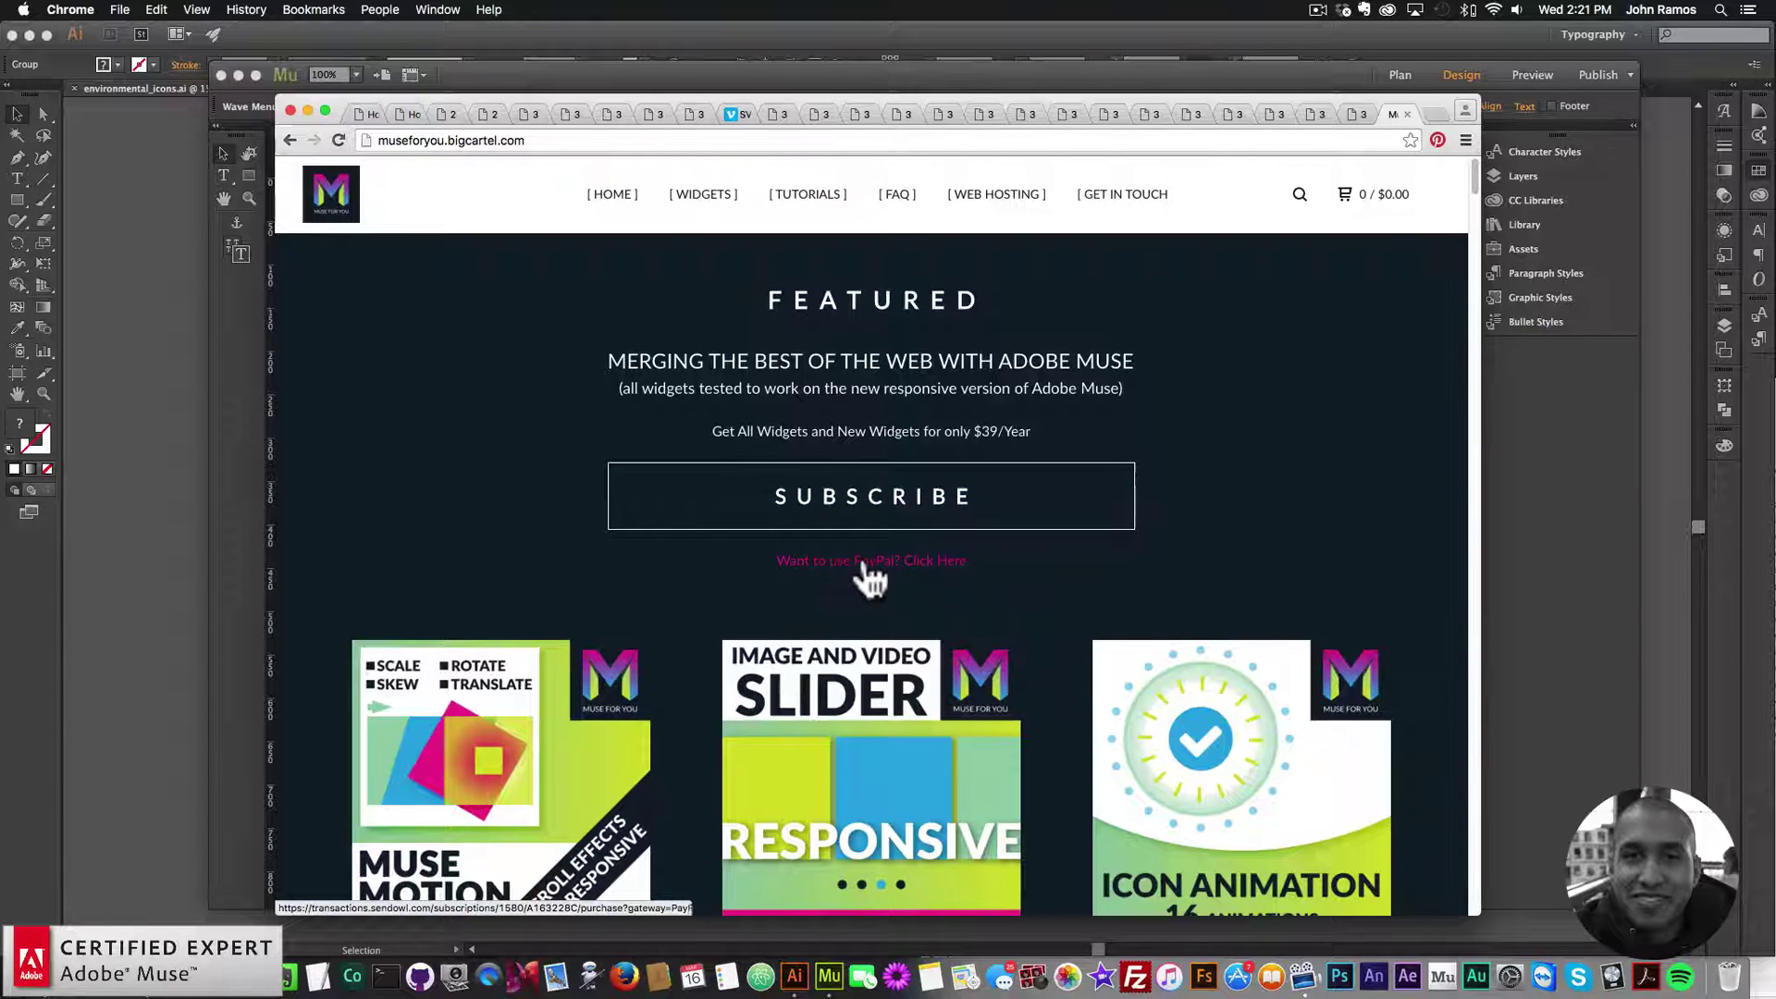
pyautogui.scroll(-2, 731, 583)
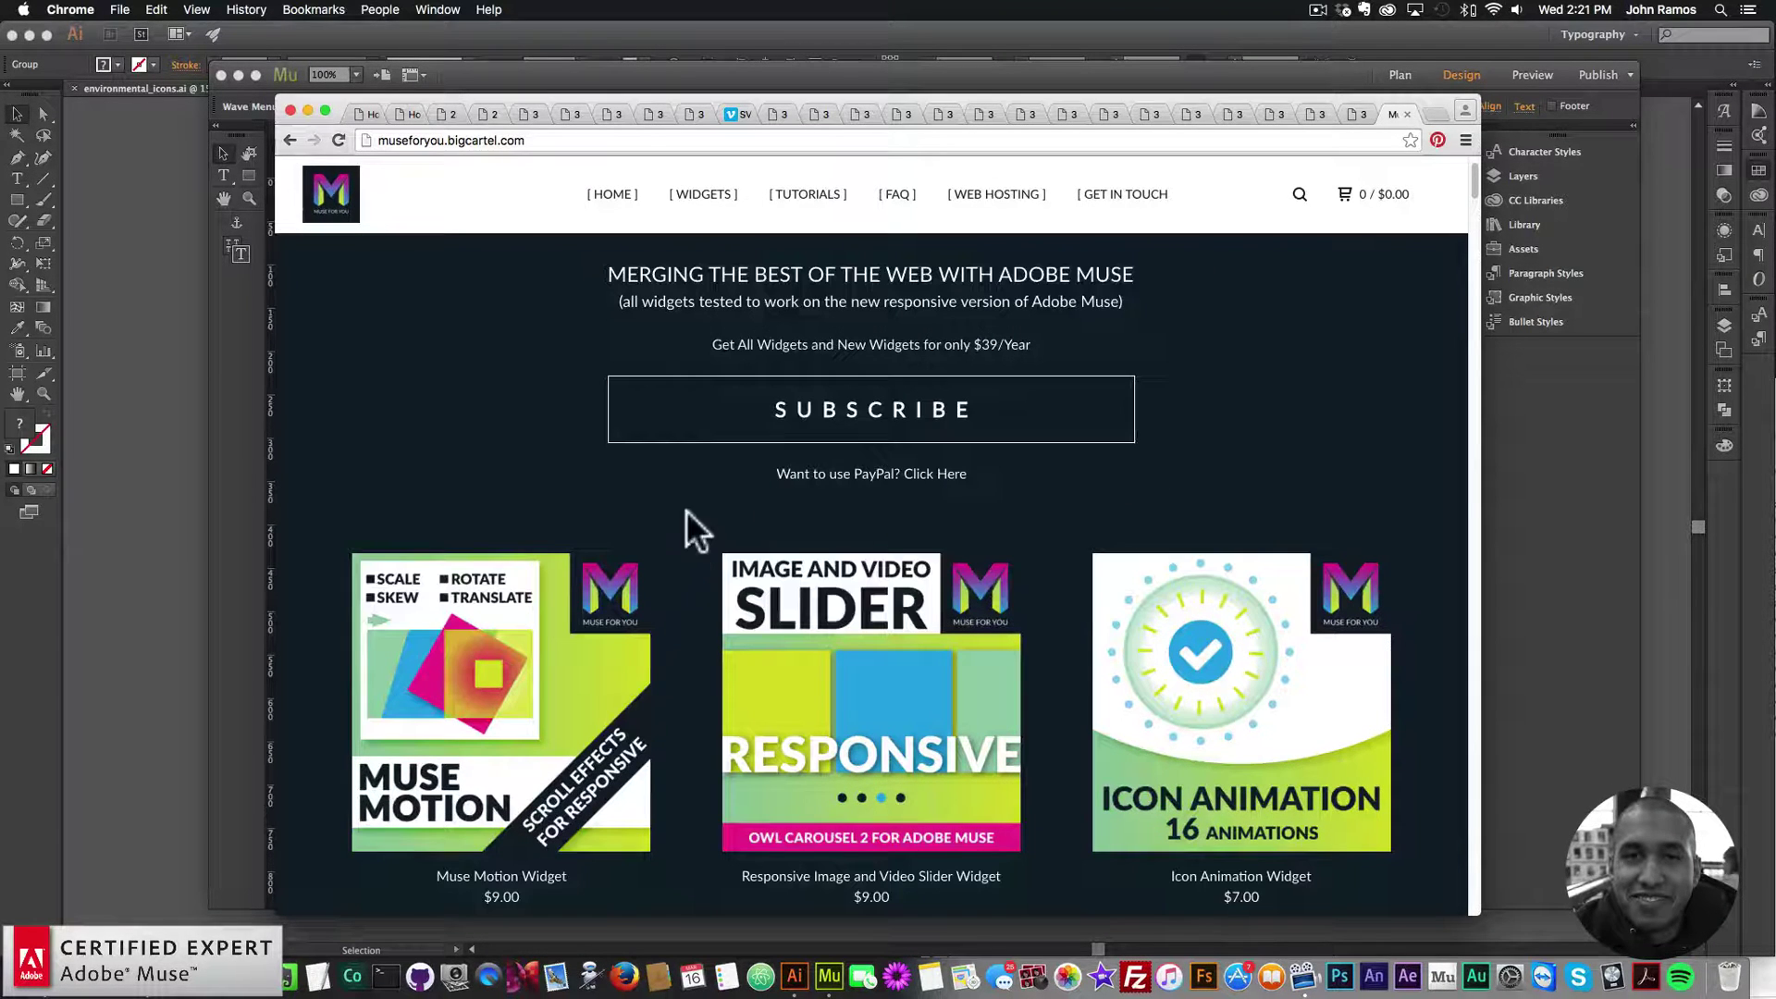
pyautogui.click(886, 712)
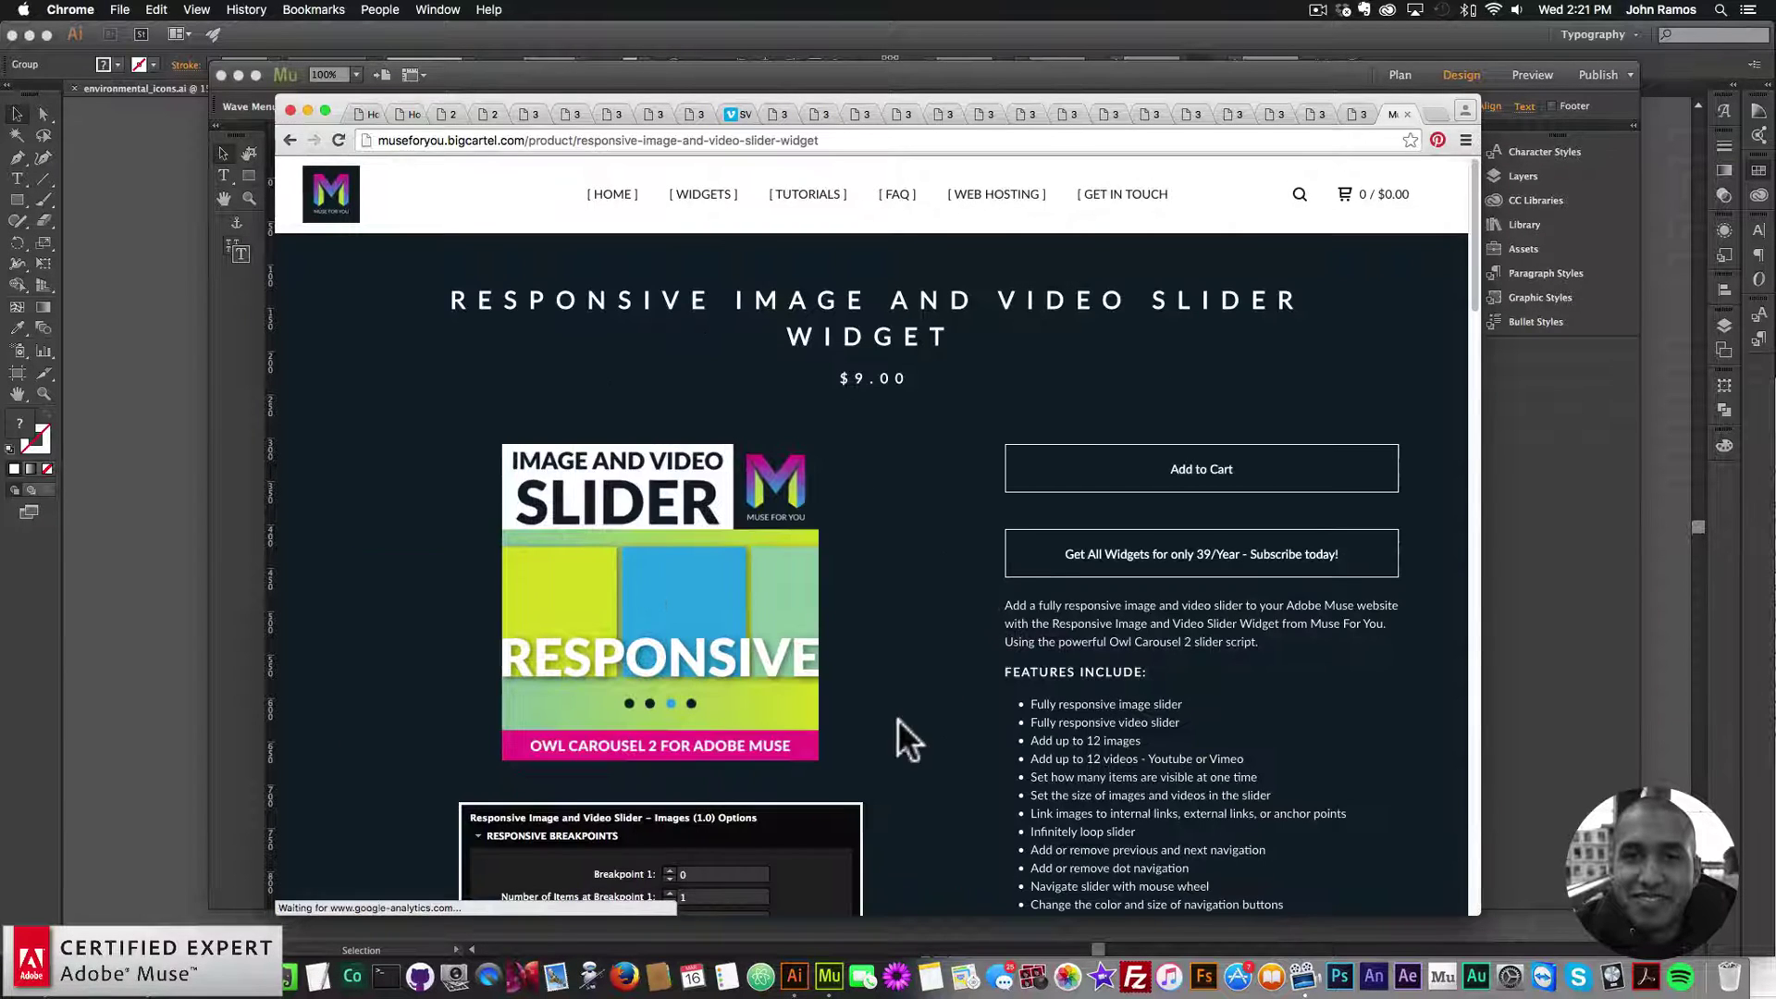